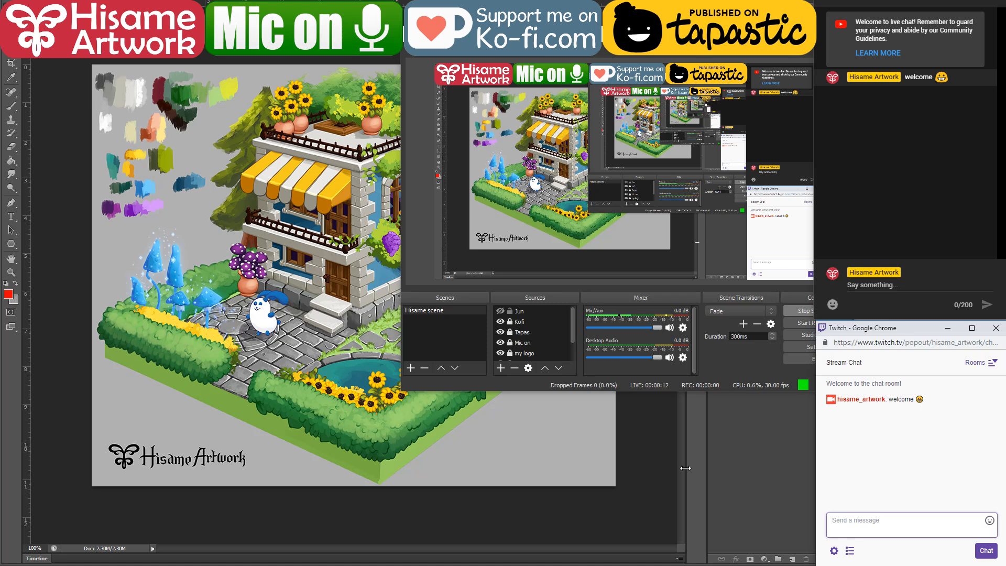
Step: Switch to the YouTube streaming dashboard, check the live preview and its sound setting, and return to Photoshop
left_click(664, 482)
key("alt+Tab")
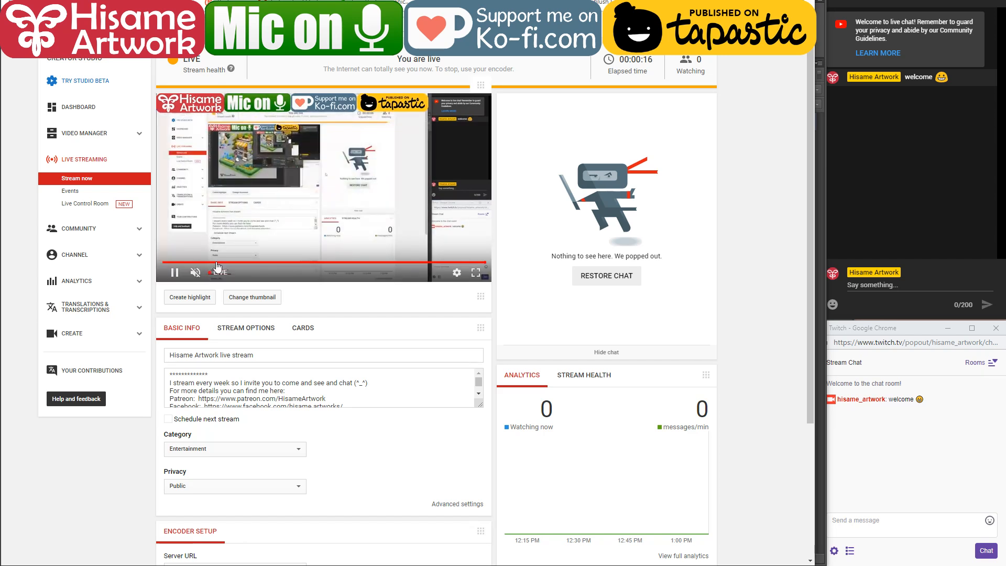
left_click(196, 272)
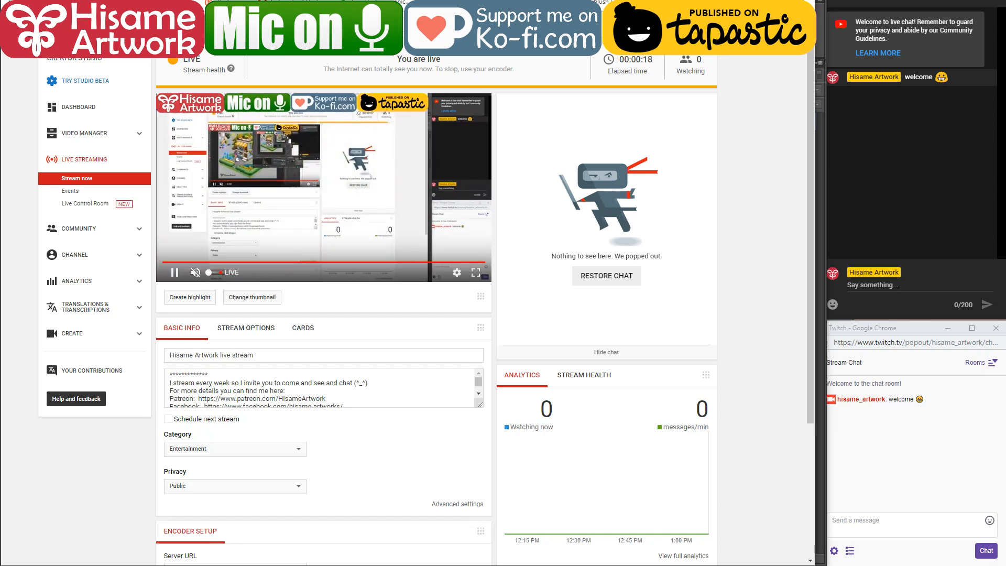
key("alt+Tab")
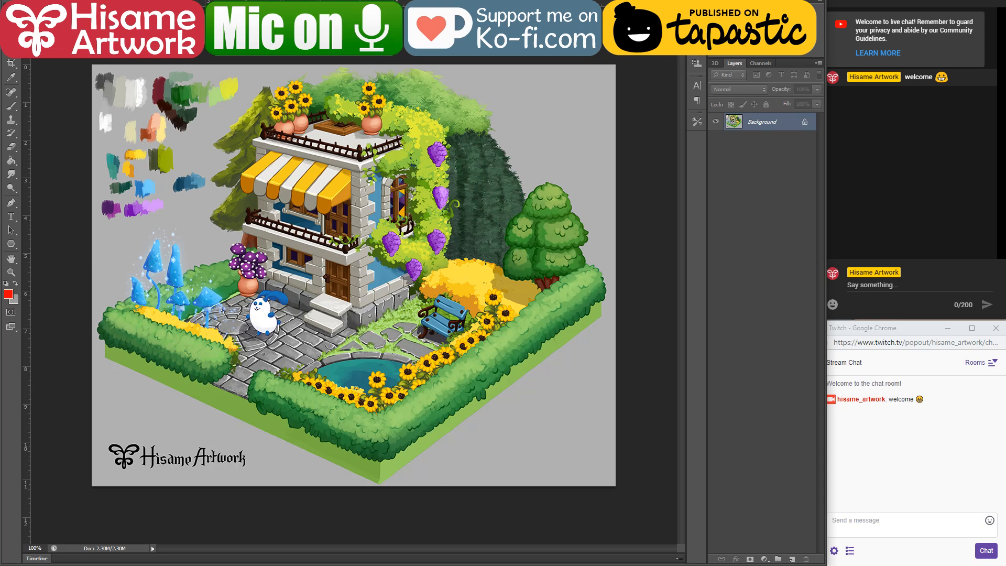
left_click(302, 540)
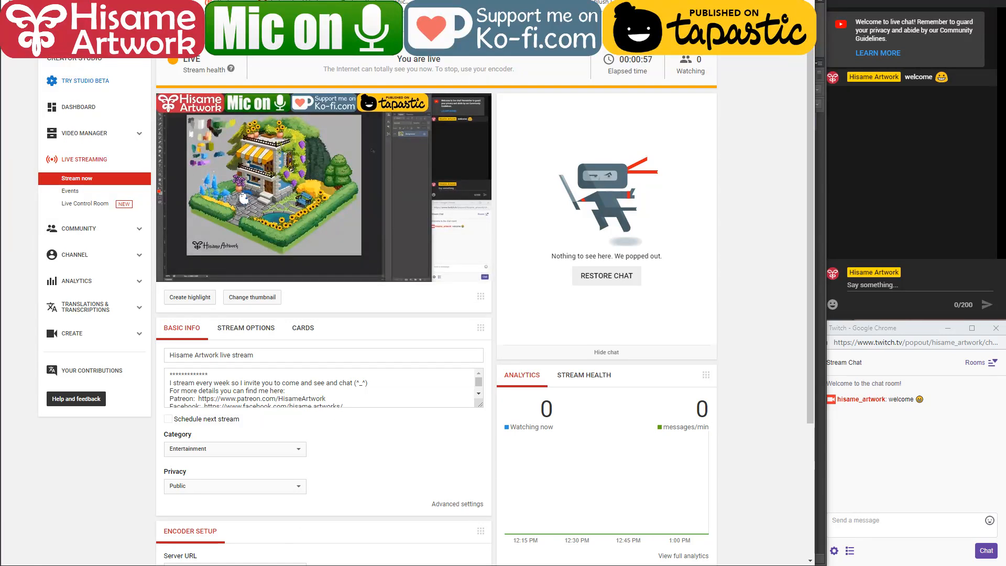
key("alt+Tab")
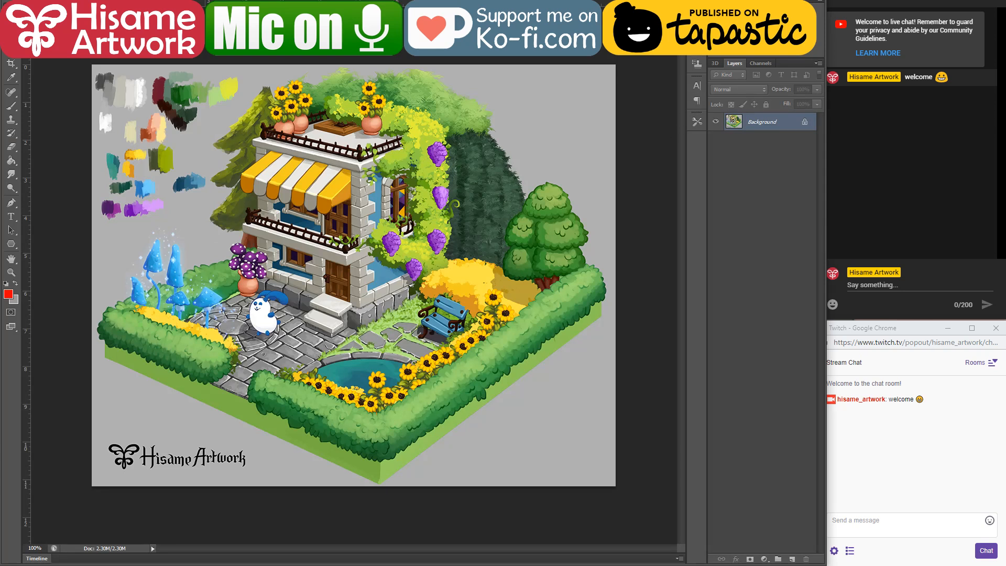
Step: Import MushroomHouse.obj from the folder above the bunny game files into the blank document as a 3D layer
key("ctrl+Tab")
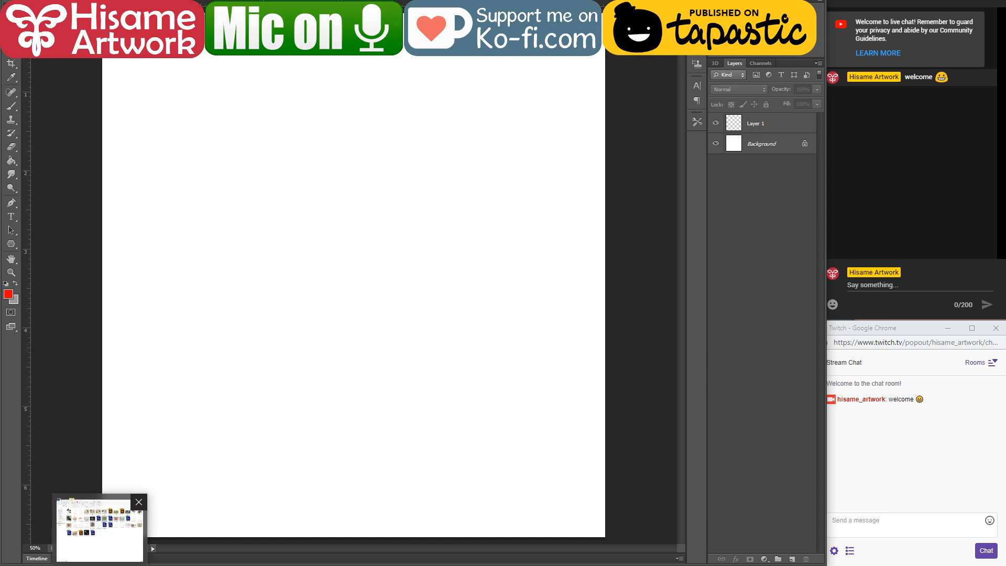
left_click(100, 565)
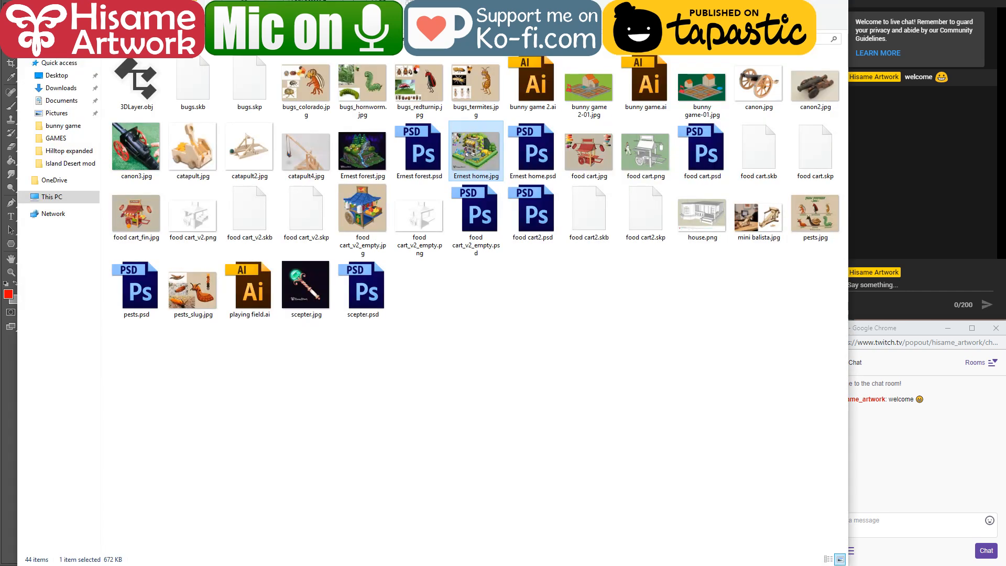
left_click_drag(18, 82, 365, 120)
scroll(710, 433, "down", 2)
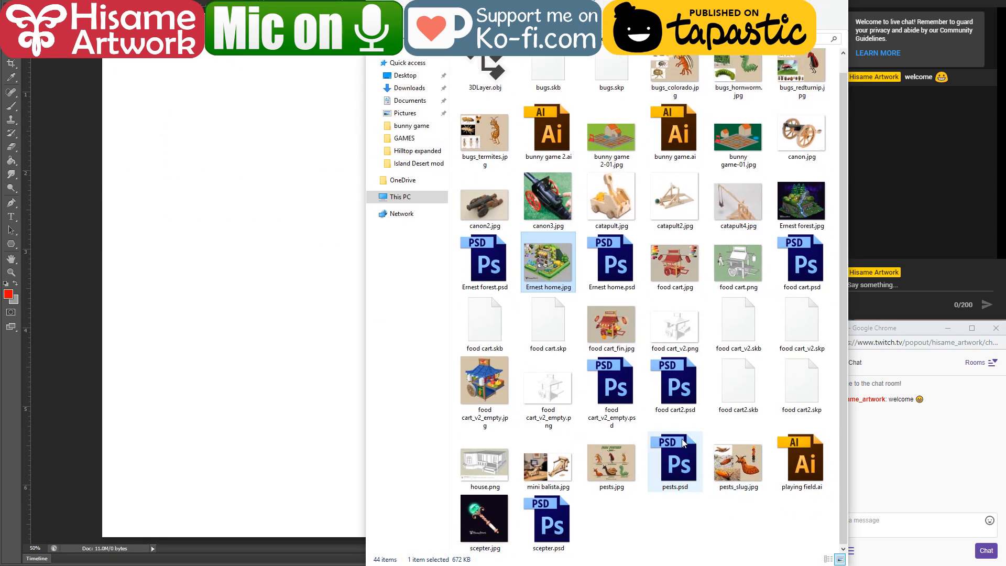
scroll(662, 395, "up", 1)
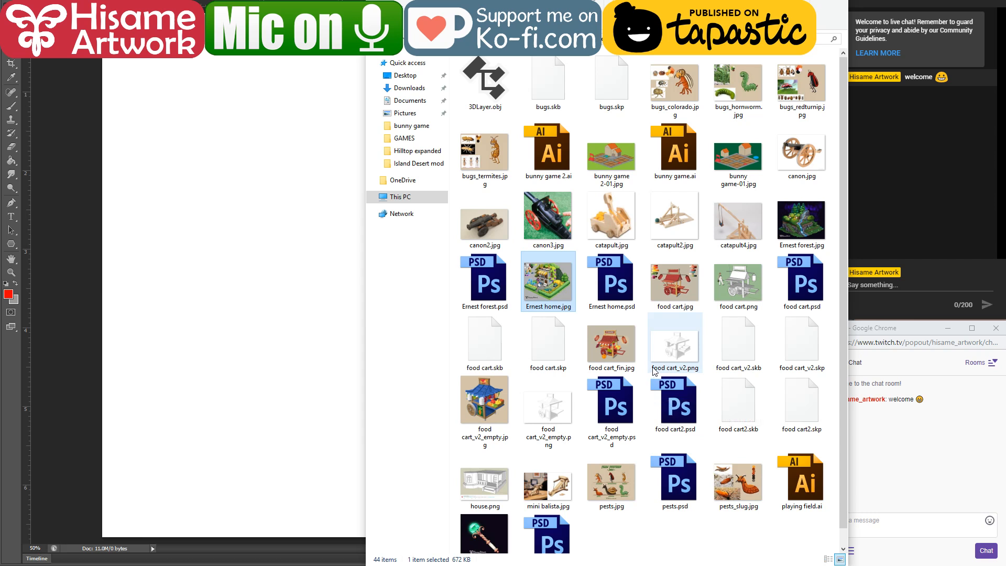
scroll(660, 371, "down", 1)
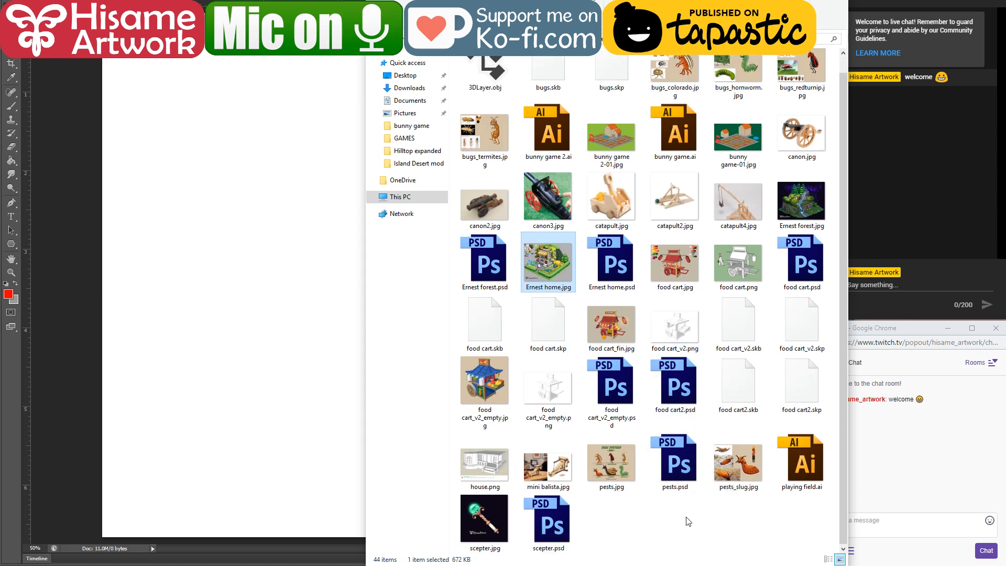
scroll(683, 506, "up", 1)
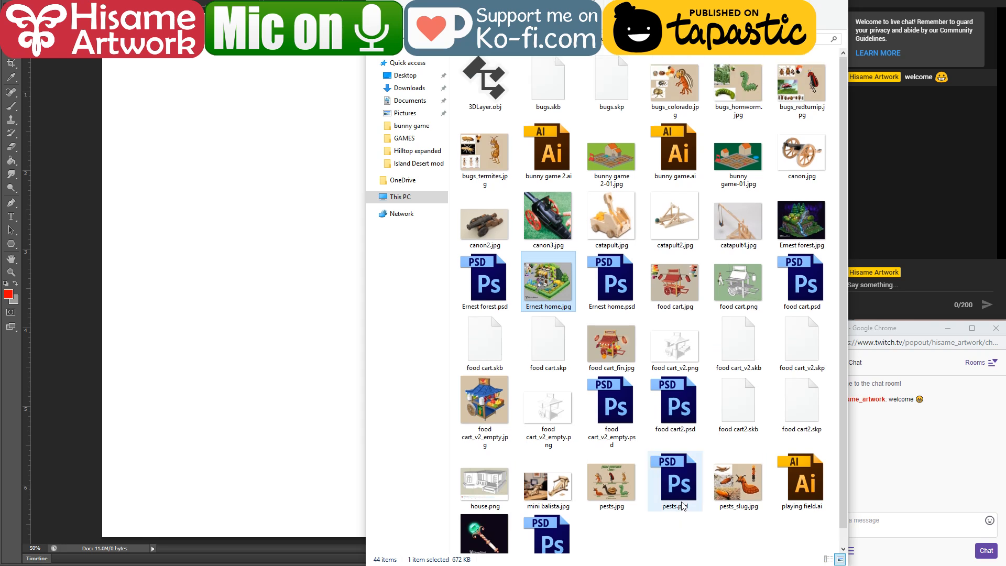
scroll(683, 503, "down", 1)
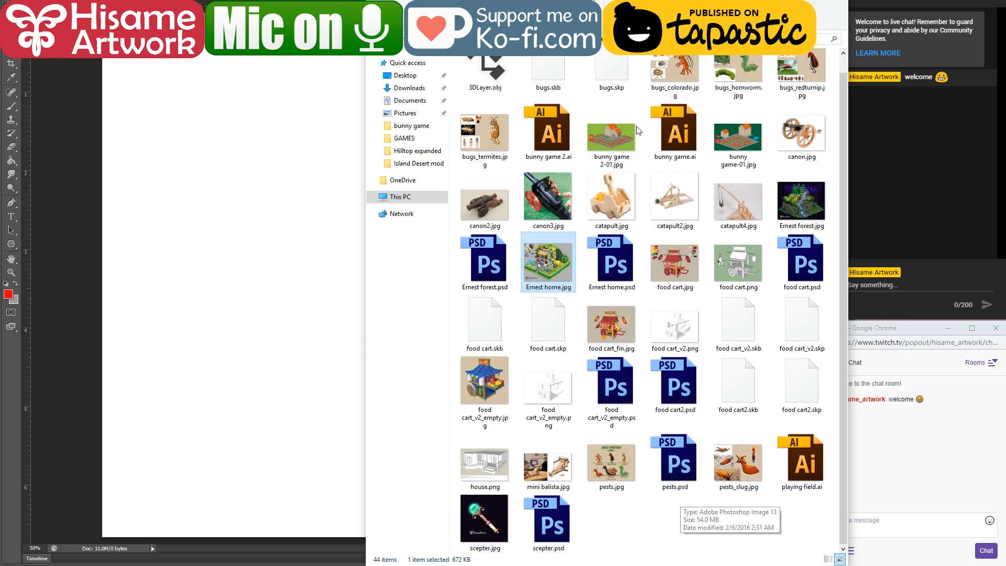
left_click(554, 38)
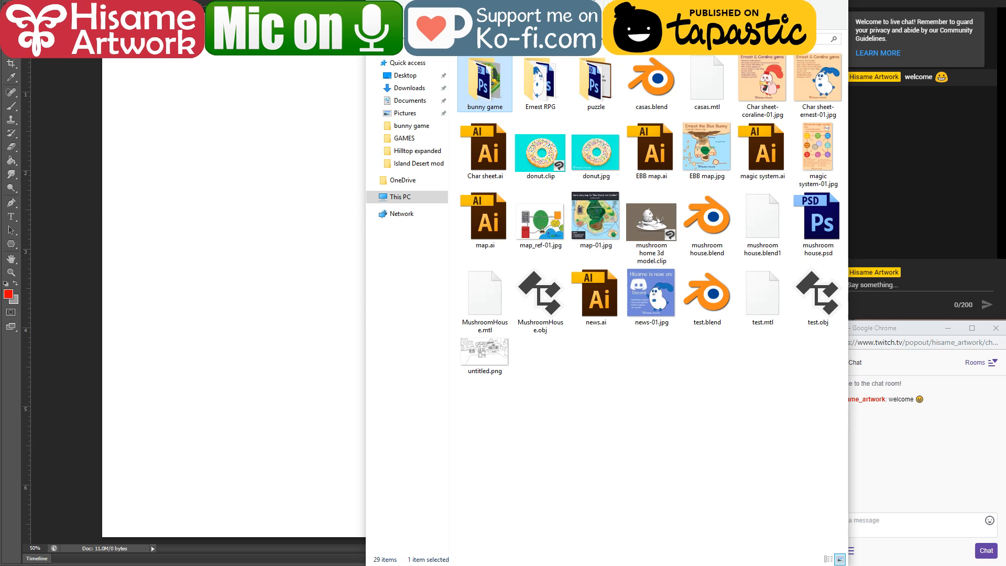
left_click(544, 306)
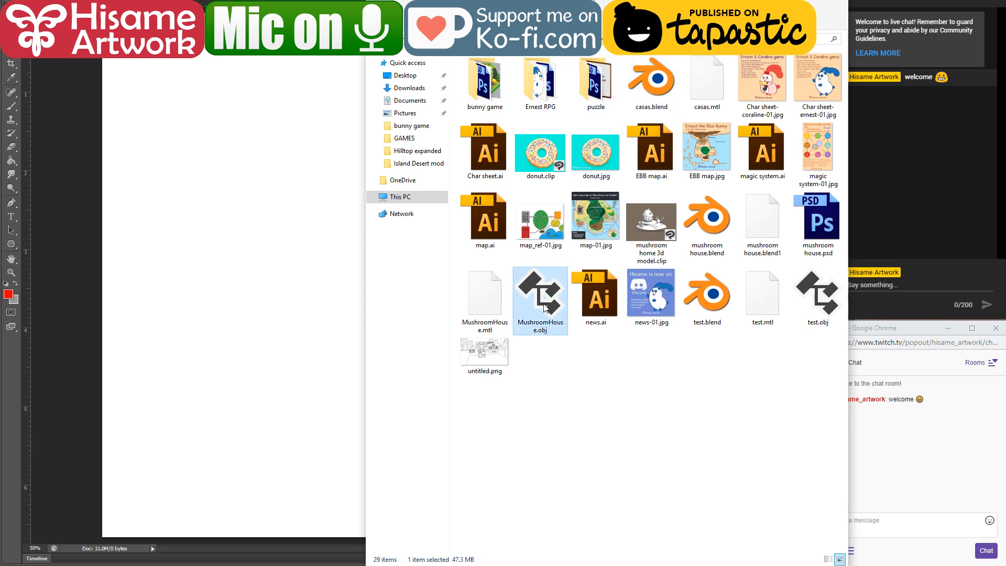
left_click(221, 253)
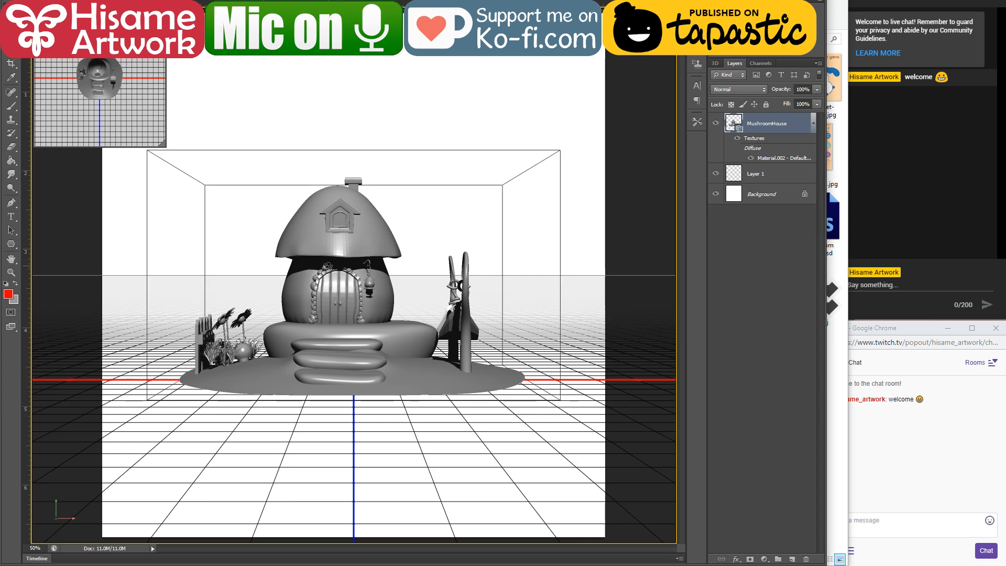
Step: Orbit the mushroom house to an elevated three-quarter view and nudge the model slightly within the 3D scene
left_click_drag(363, 248, 397, 271)
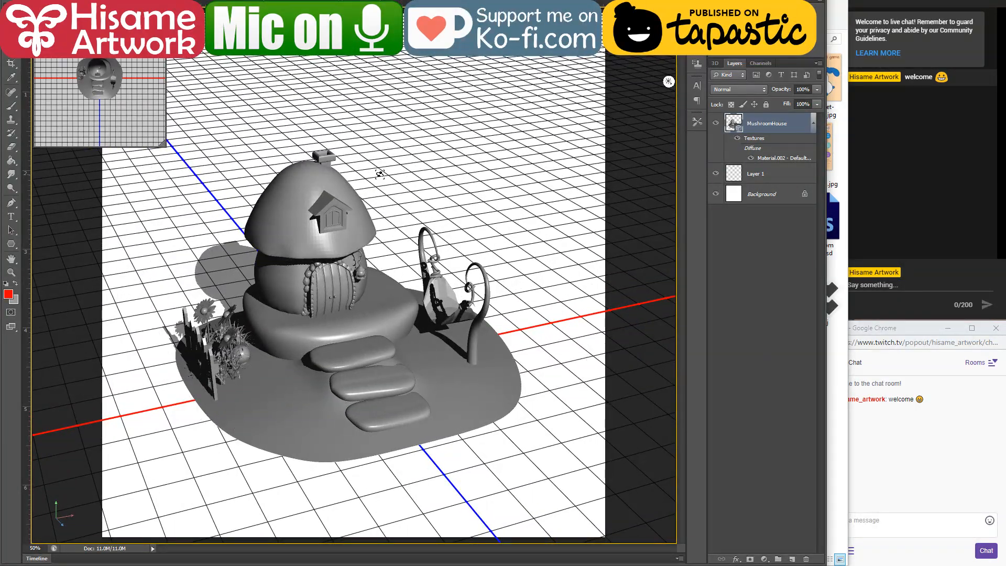
left_click(186, 2)
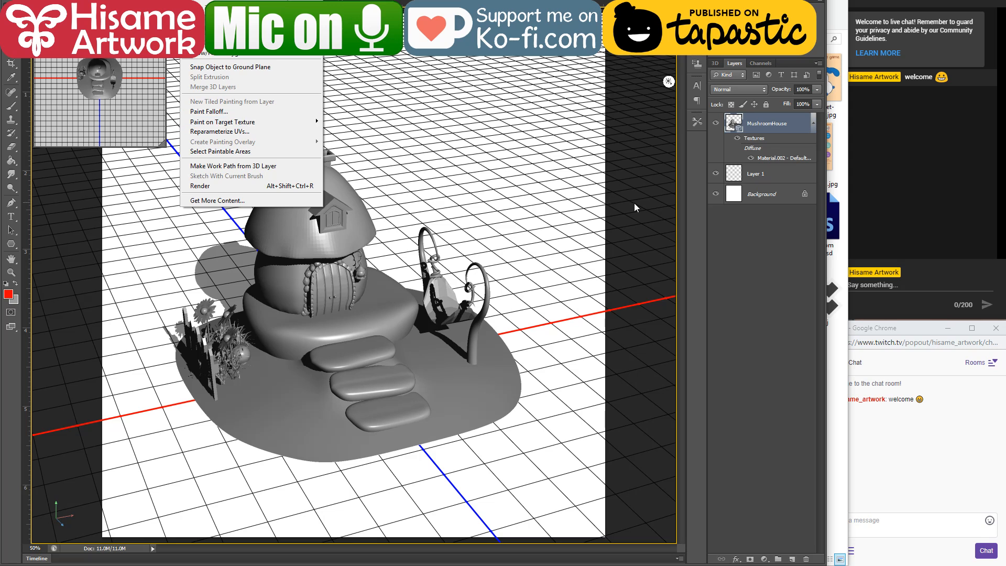
left_click(522, 291)
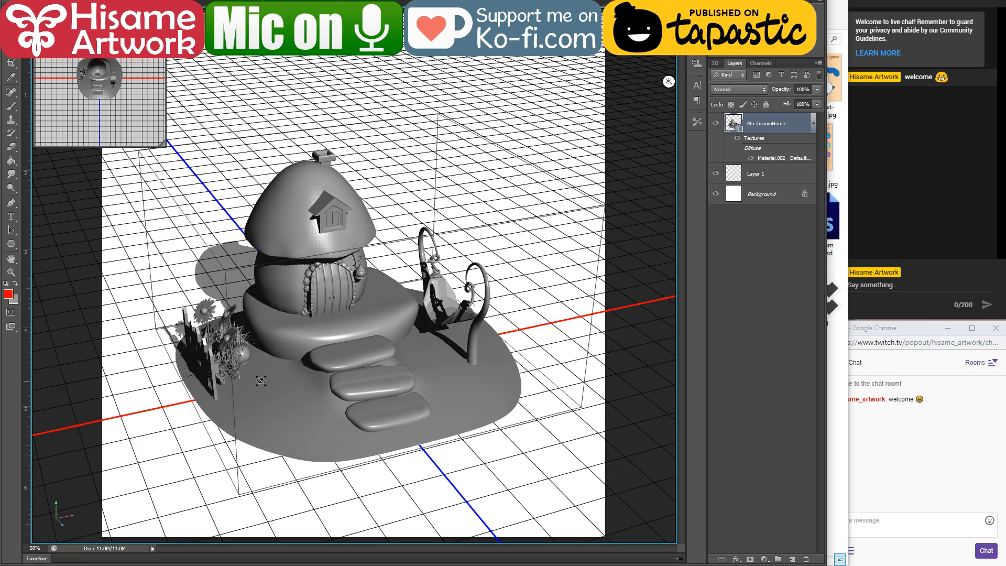
scroll(275, 370, "up", 2)
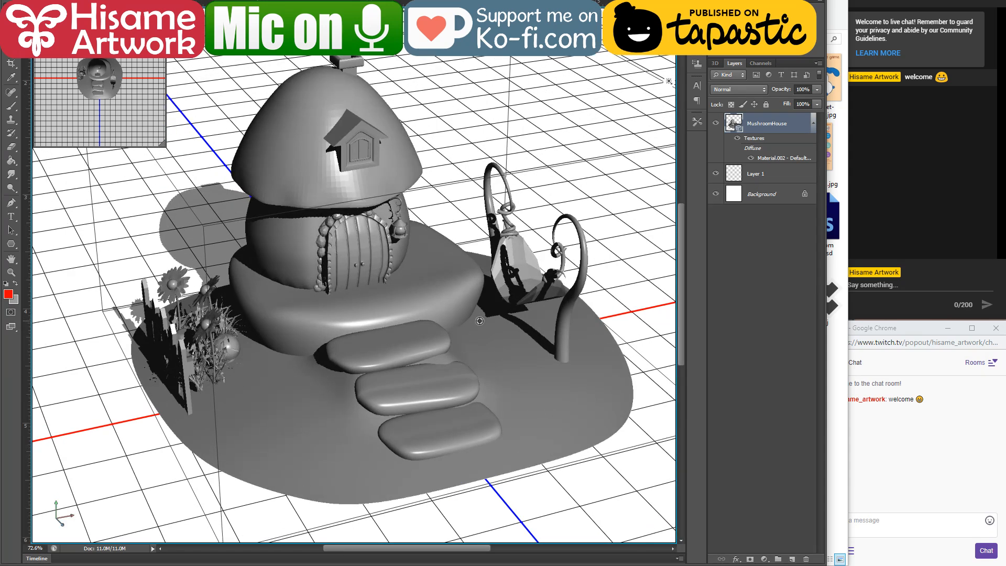
scroll(479, 319, "up", 1)
scroll(522, 318, "down", 1)
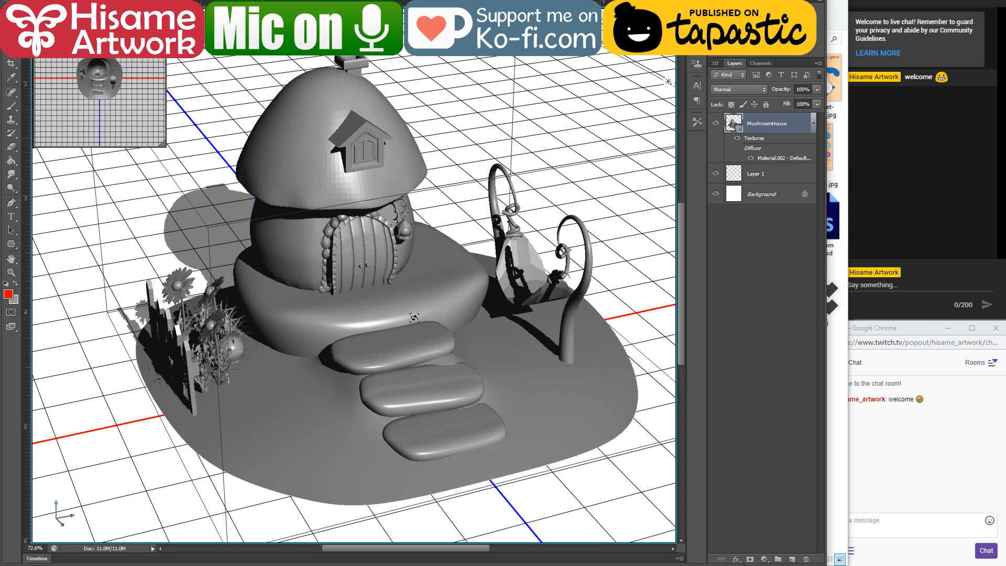
right_click(440, 320)
left_click(419, 297)
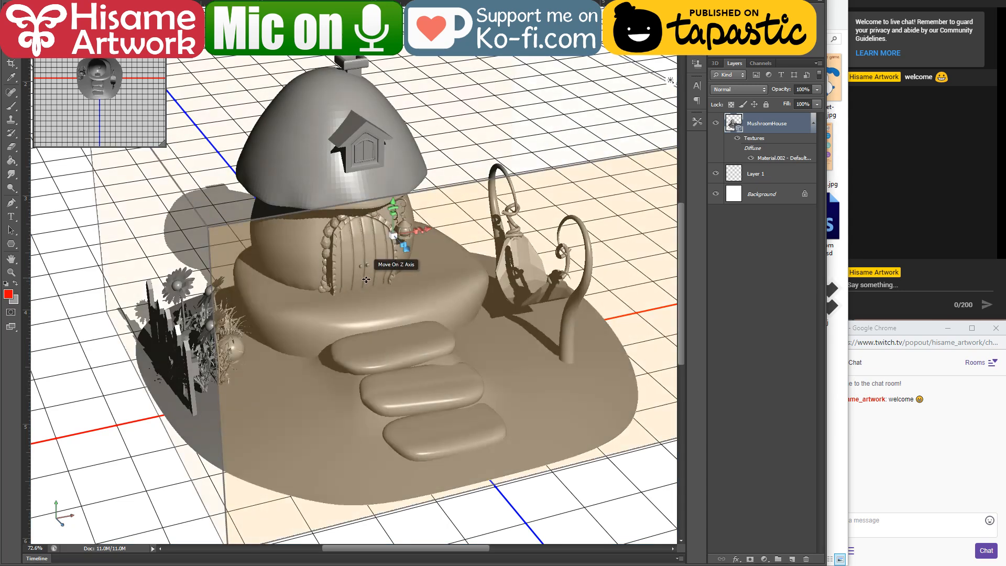
mouse_move(448, 362)
left_mouse_down()
mouse_move(432, 343)
mouse_move(448, 365)
mouse_move(456, 354)
left_mouse_up()
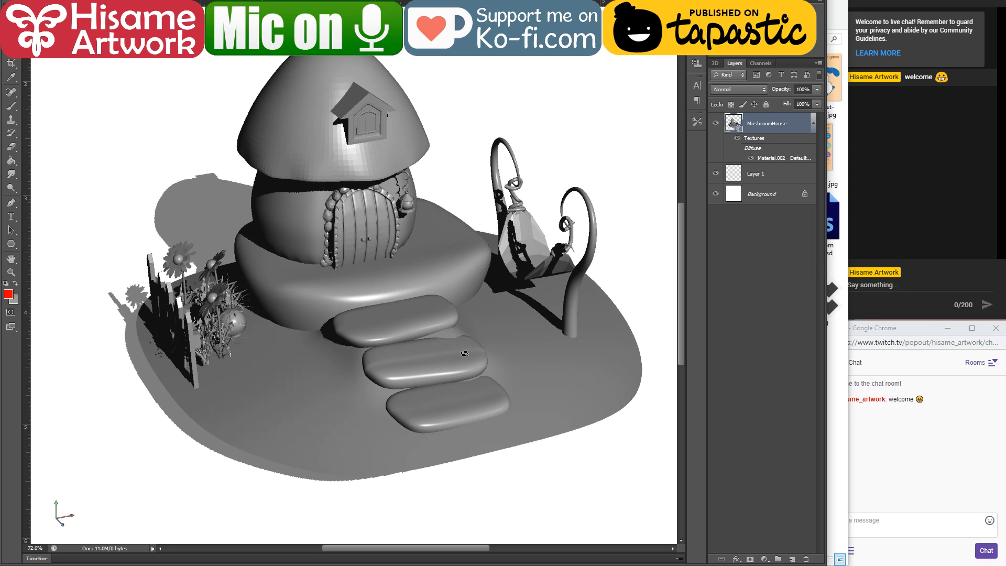
key("super")
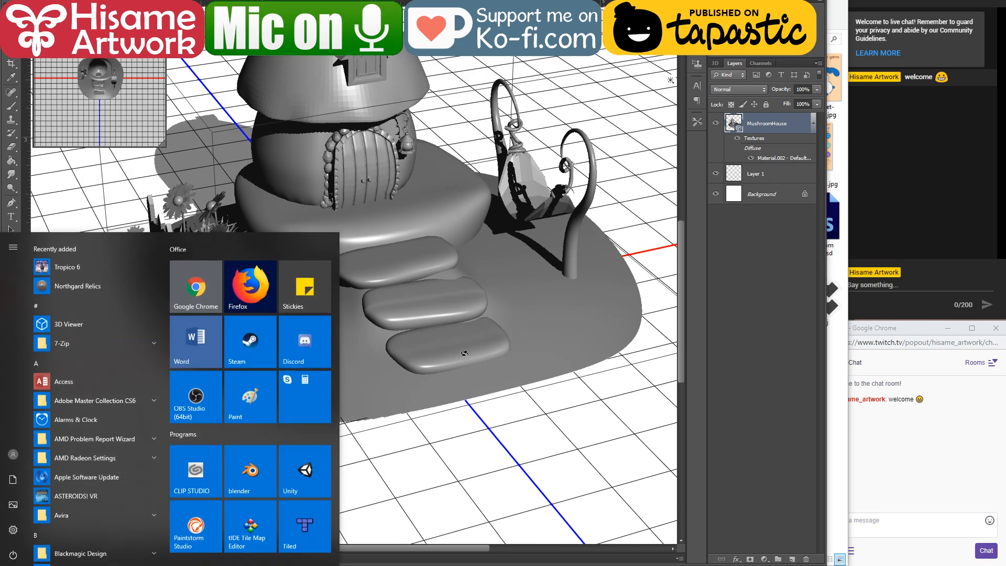
key("super")
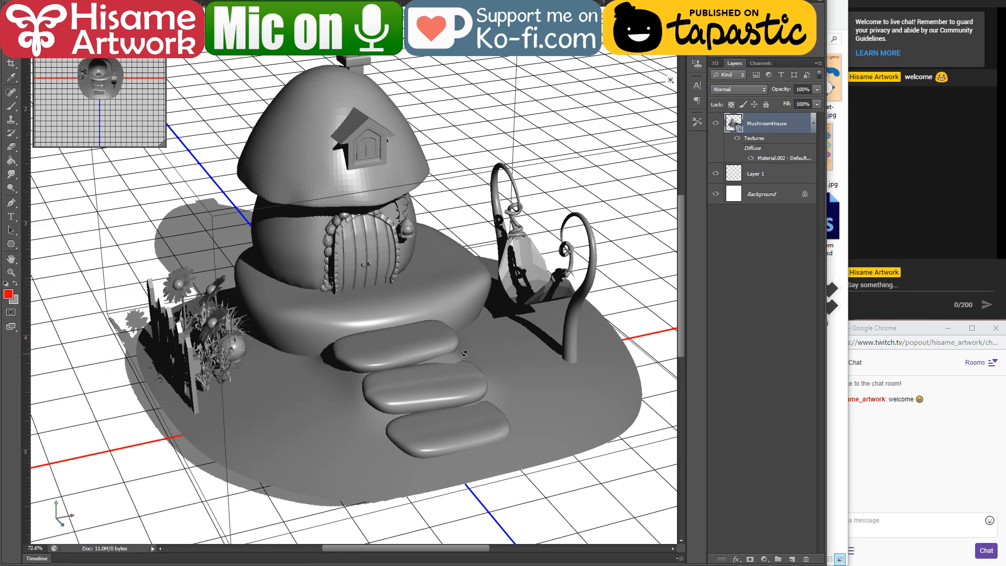
Step: Adjust the mushroom house's placement and lower the 3D viewing angle to a flatter three-quarter view
scroll(464, 353, "down", 8)
scroll(347, 310, "up", 3)
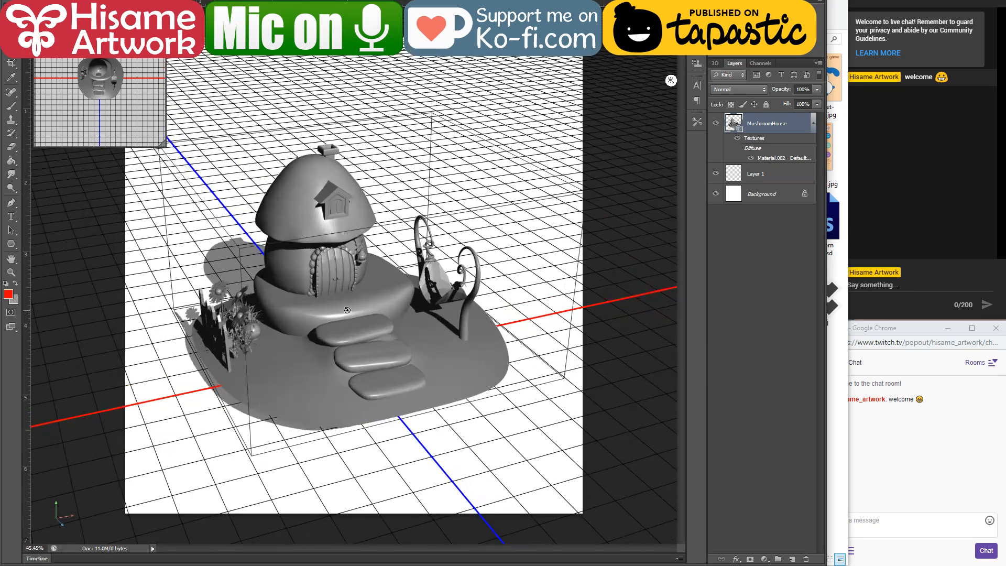
scroll(347, 310, "up", 3)
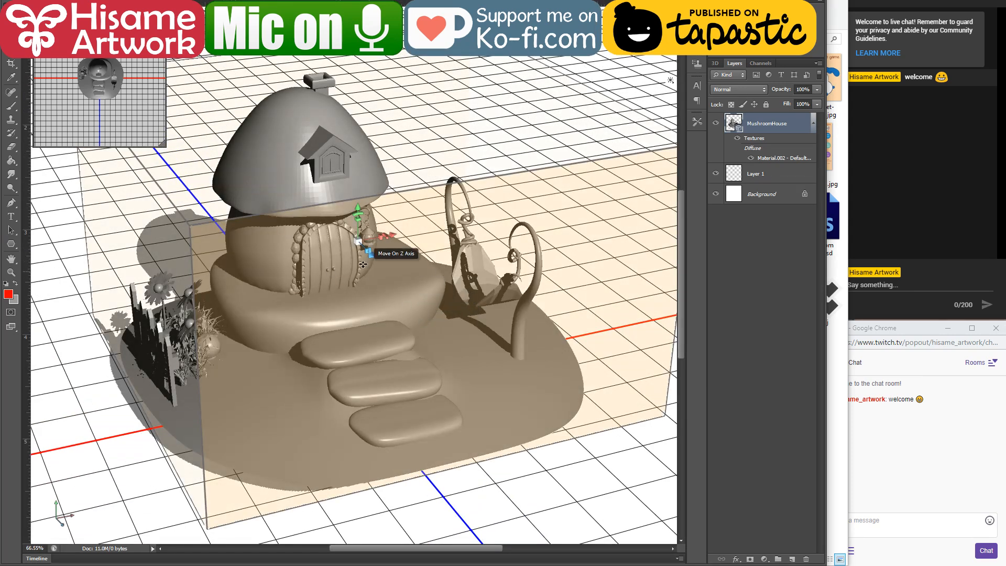
right_click(460, 353)
left_click_drag(464, 470, 497, 463)
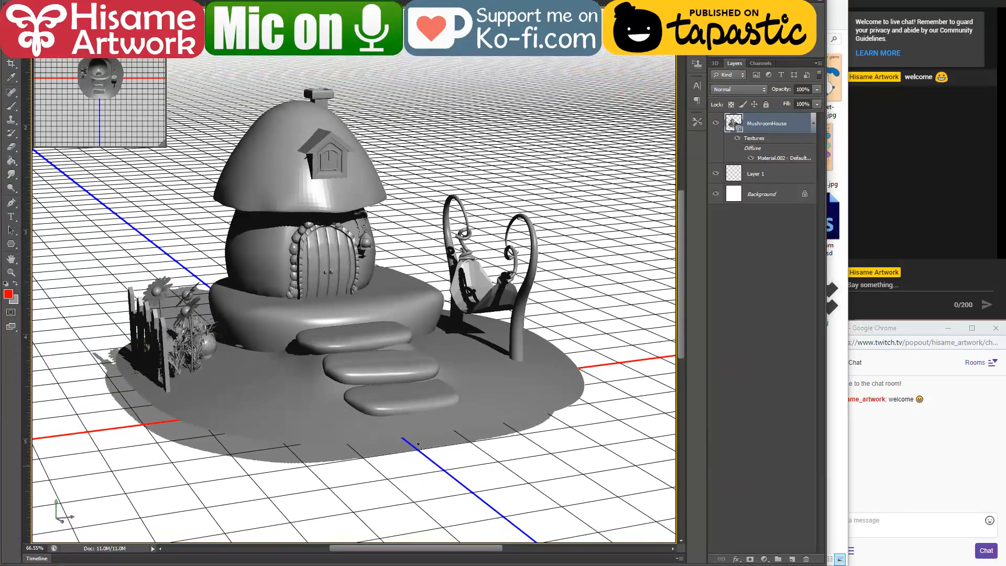
scroll(215, 356, "up", 1)
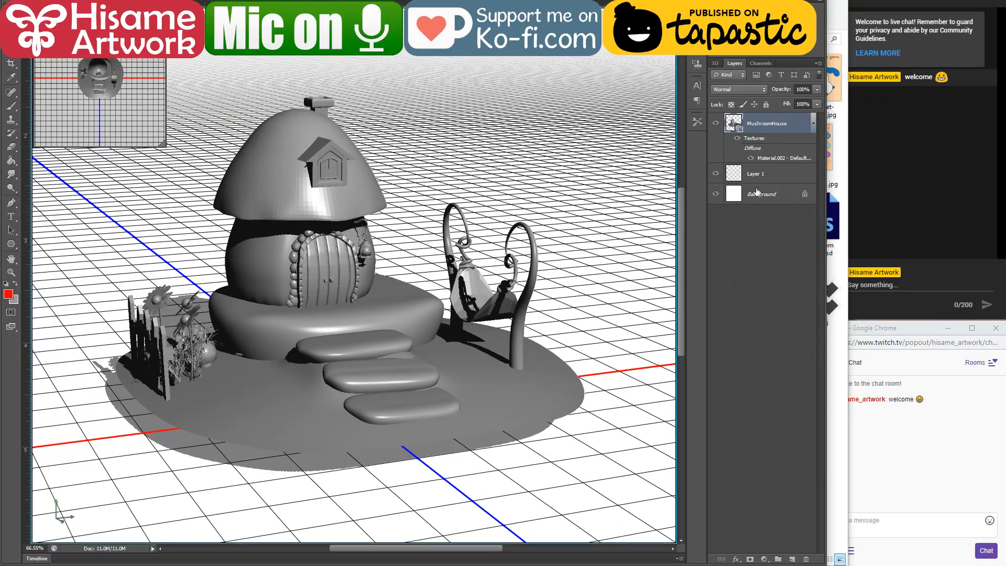
Step: Try to free-transform Layer 1 and the MushroomHouse 3D layer
left_click(760, 174)
scroll(369, 338, "down", 2)
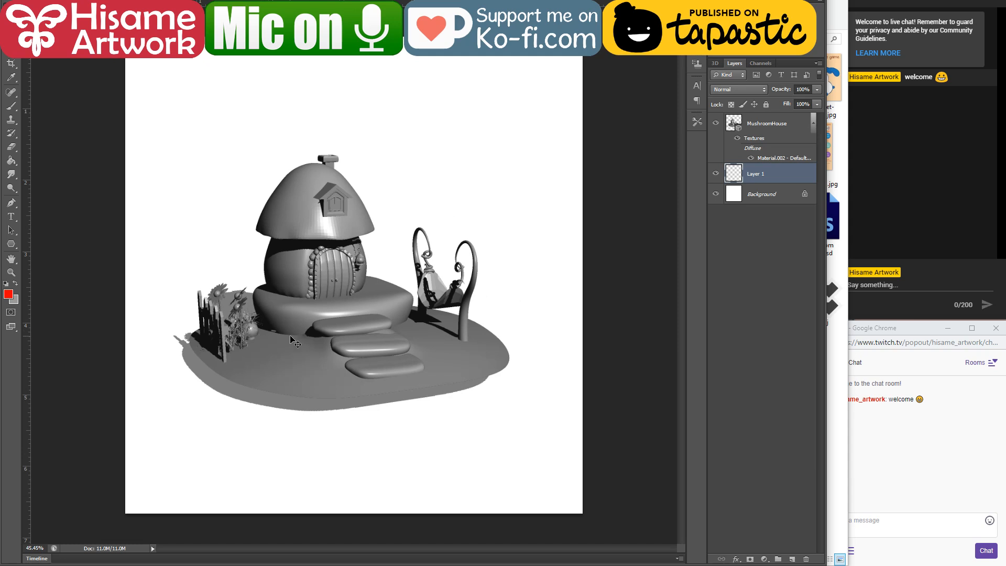
key("ctrl+t")
left_click(399, 190)
left_click(801, 129)
key("ctrl+t")
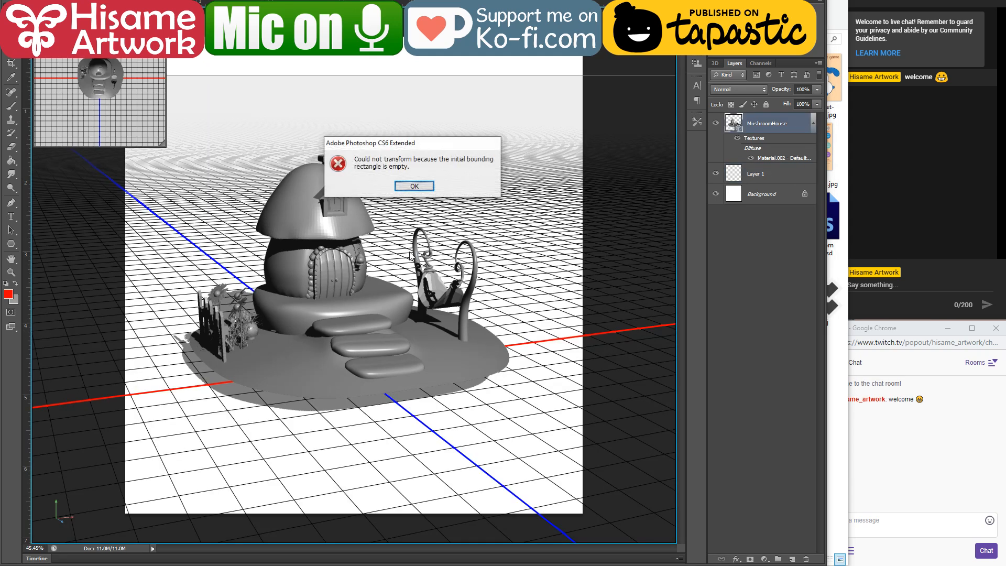
left_click(419, 188)
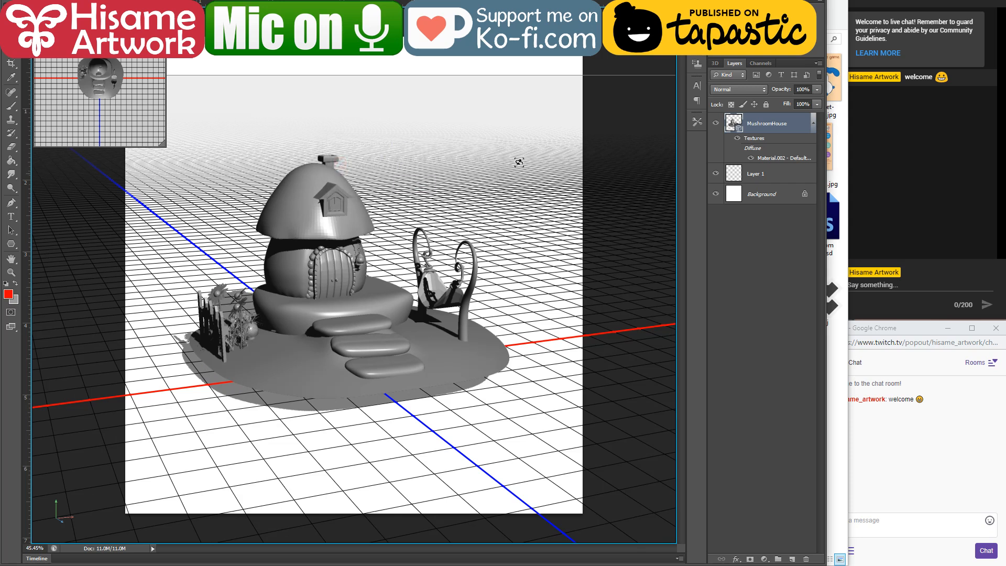
Step: Duplicate the MushroomHouse 3D layer within the same document as MushroomHouse copy
right_click(751, 126)
left_click(775, 144)
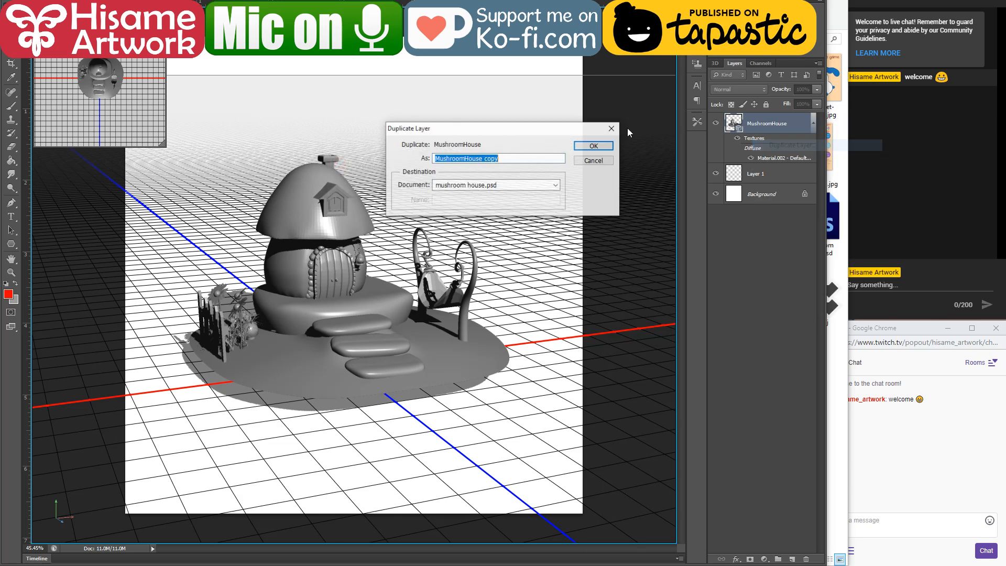
left_click(582, 149)
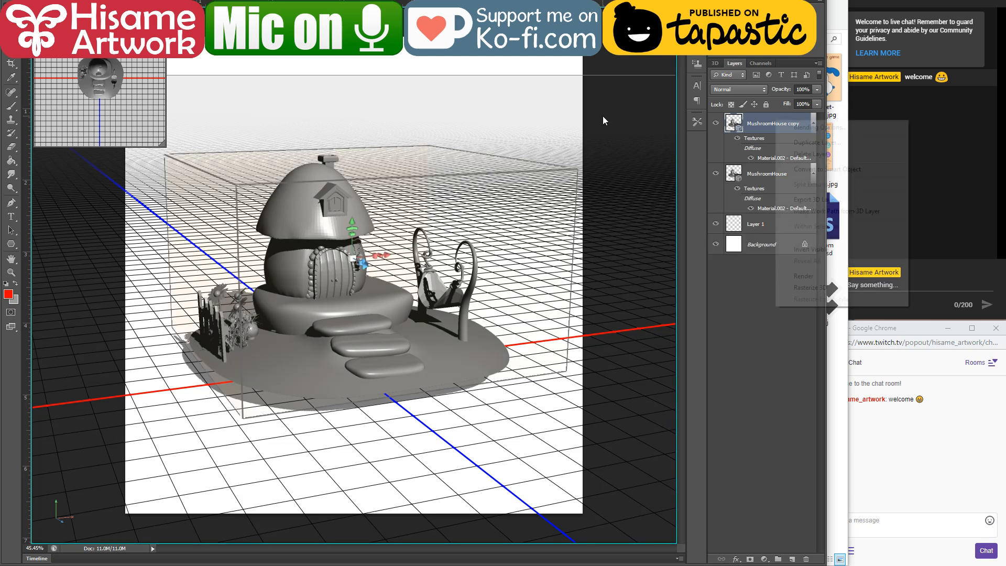
Step: Hide the original MushroomHouse 3D layer and rasterize the MushroomHouse copy layer
left_click(754, 178)
left_click(716, 174)
right_click(750, 125)
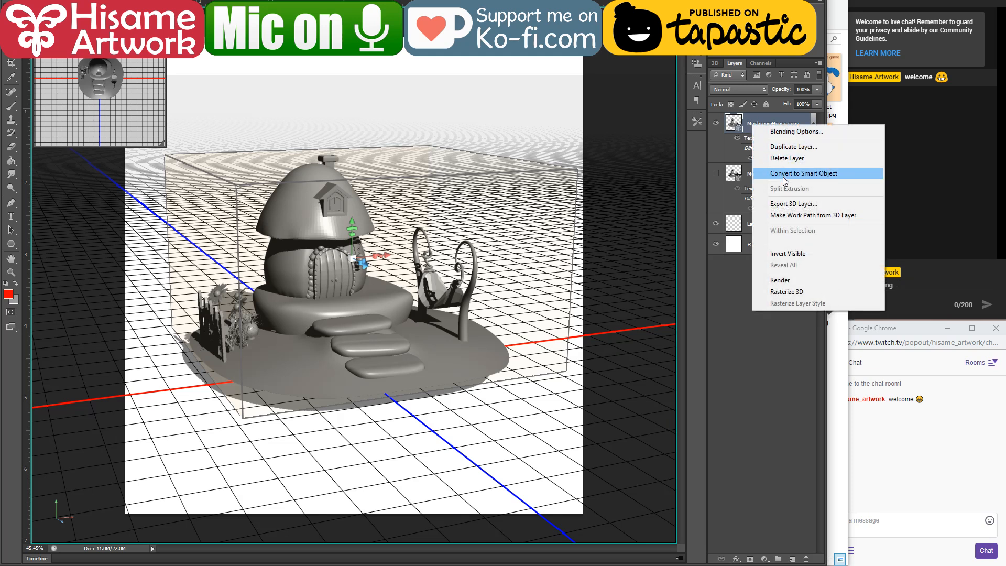
left_click(802, 291)
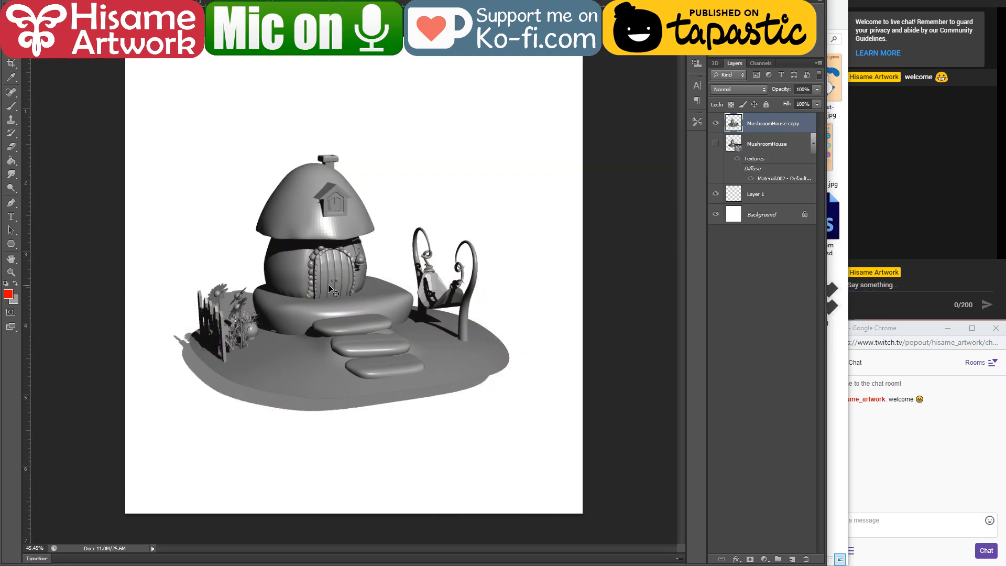
Step: Enlarge the MushroomHouse copy layer to nearly fill the canvas width and place it in the upper half
key("ctrl+t")
scroll(363, 291, "down", 3)
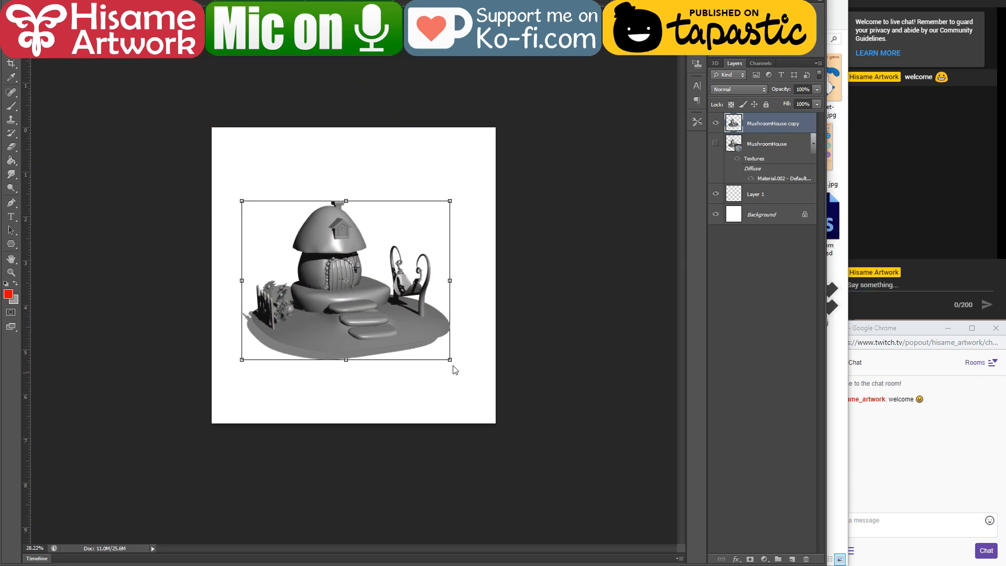
left_click_drag(448, 360, 481, 385)
left_click_drag(502, 399, 501, 398)
left_click_drag(241, 201, 212, 179)
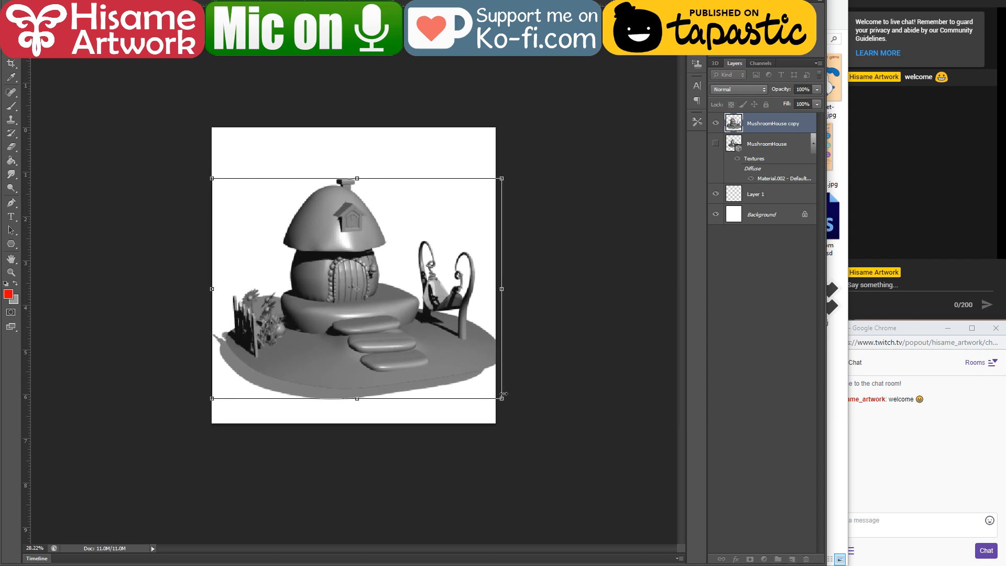
left_click_drag(502, 398, 488, 378)
left_click_drag(377, 349, 386, 309)
key("Return")
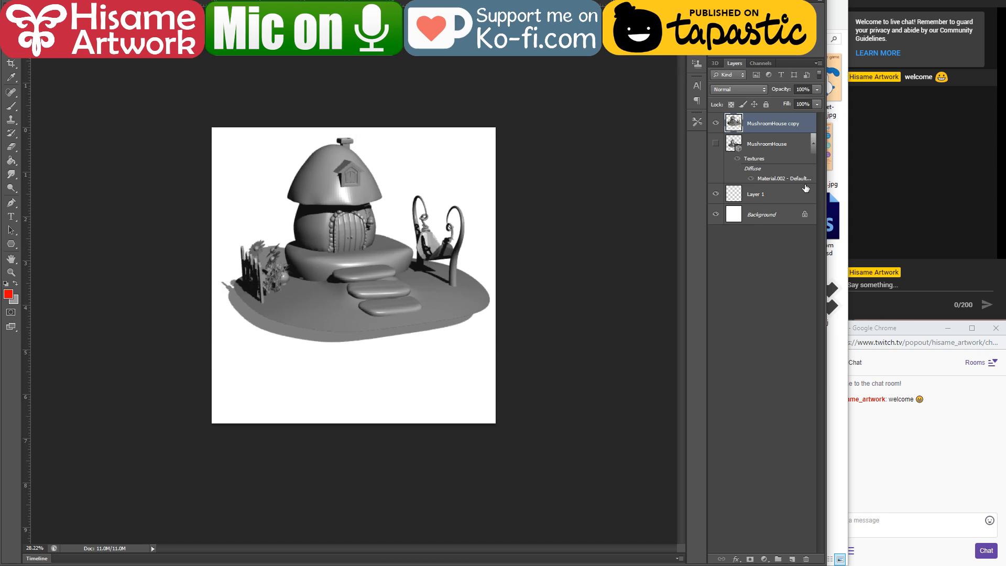
Step: Check the original MushroomHouse layer by toggling its visibility, and shift MushroomHouse copy slightly down on the canvas
left_click(716, 143)
left_click(716, 144)
key("ctrl+plus")
key("ctrl+plus")
scroll(215, 302, "down", 1)
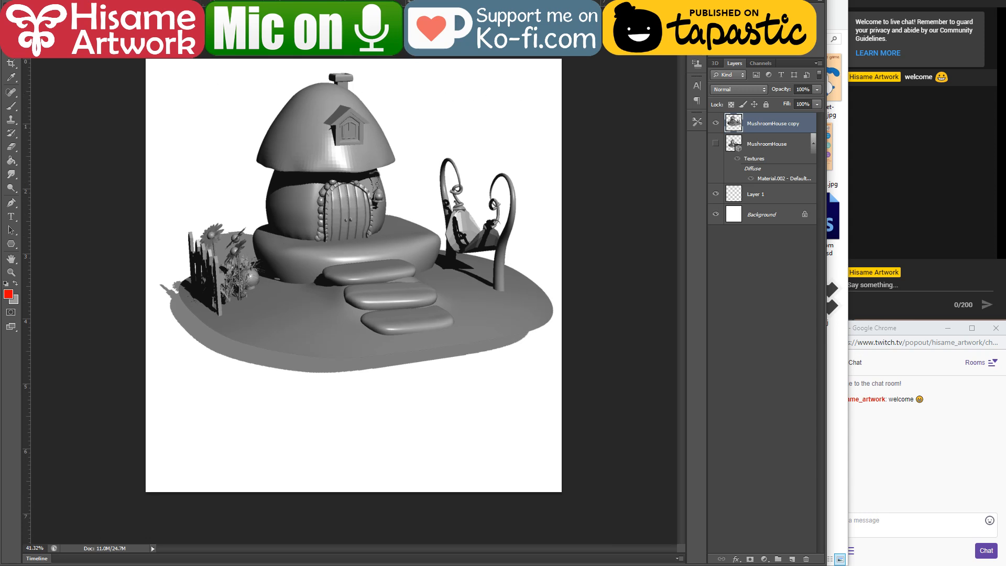
mouse_move(419, 333)
left_mouse_down()
mouse_move(412, 403)
mouse_move(411, 337)
mouse_move(411, 347)
left_mouse_up()
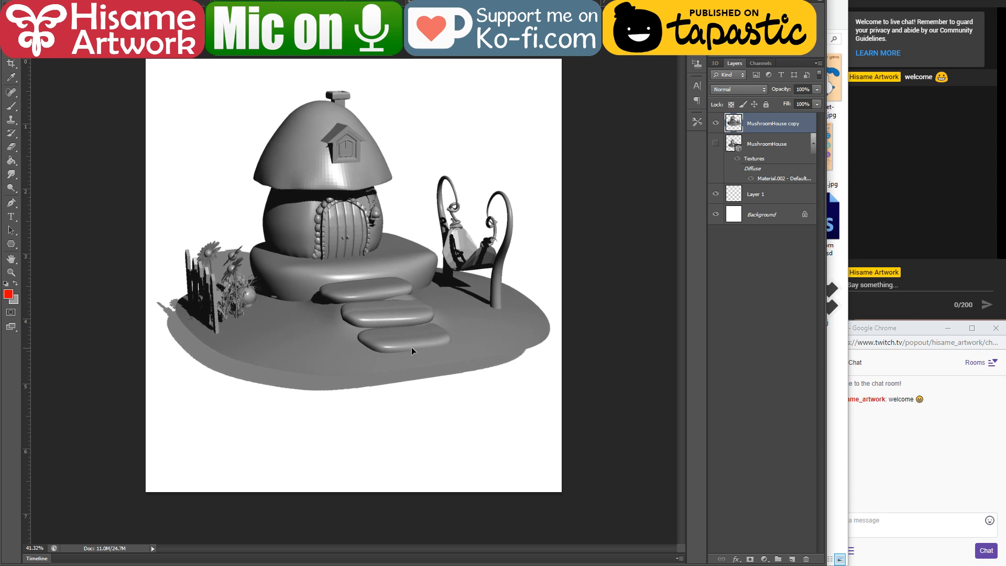
Step: Scale the MushroomHouse copy layer down slightly and nudge it into position within the canvas
key("ctrl+t")
left_click_drag(547, 88, 535, 102)
left_click_drag(431, 265, 436, 263)
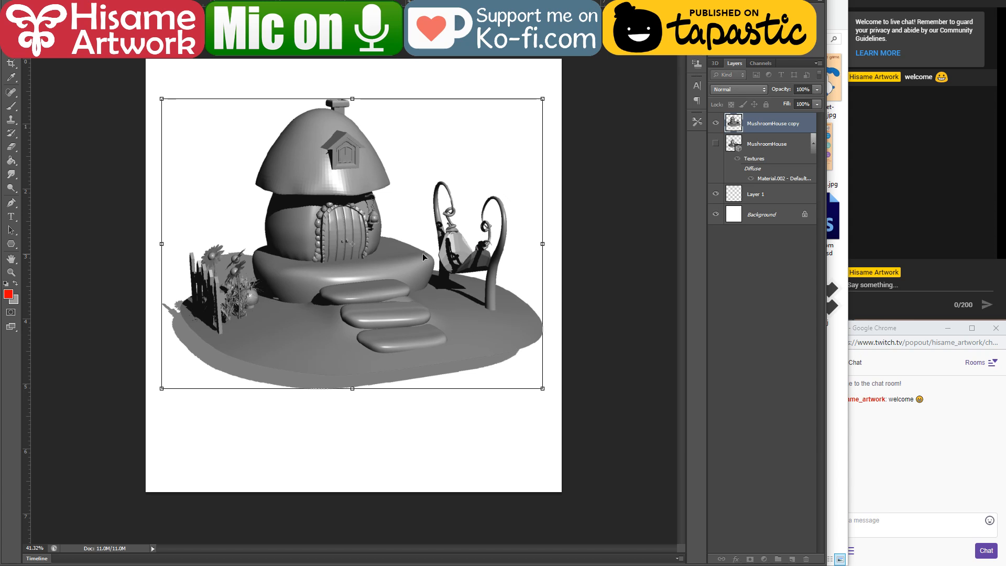
key("Return")
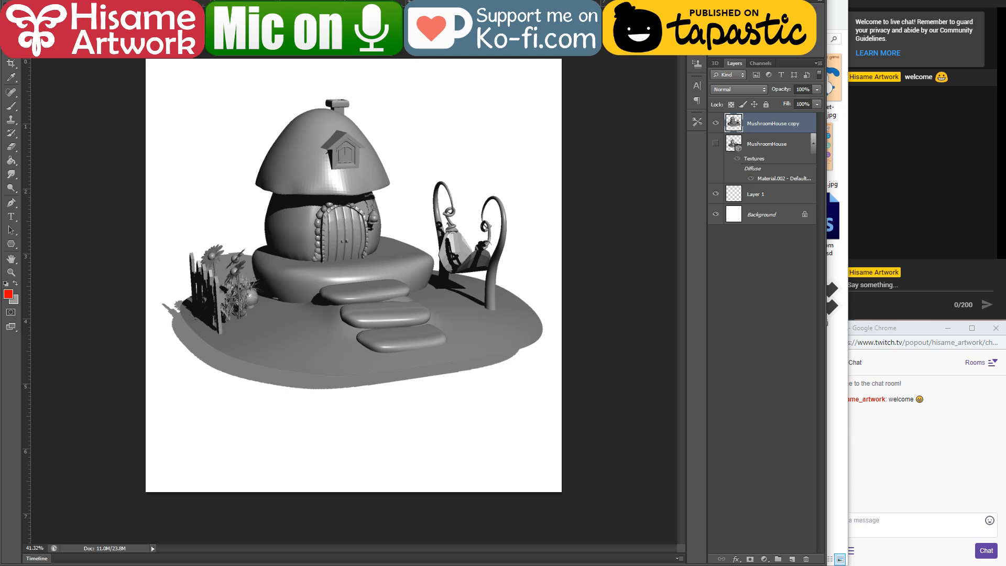
Step: Open mushroom home 3d model.clip in Clip Studio Paint and narrow its window to leave the stream chat visible
mouse_move(100, 565)
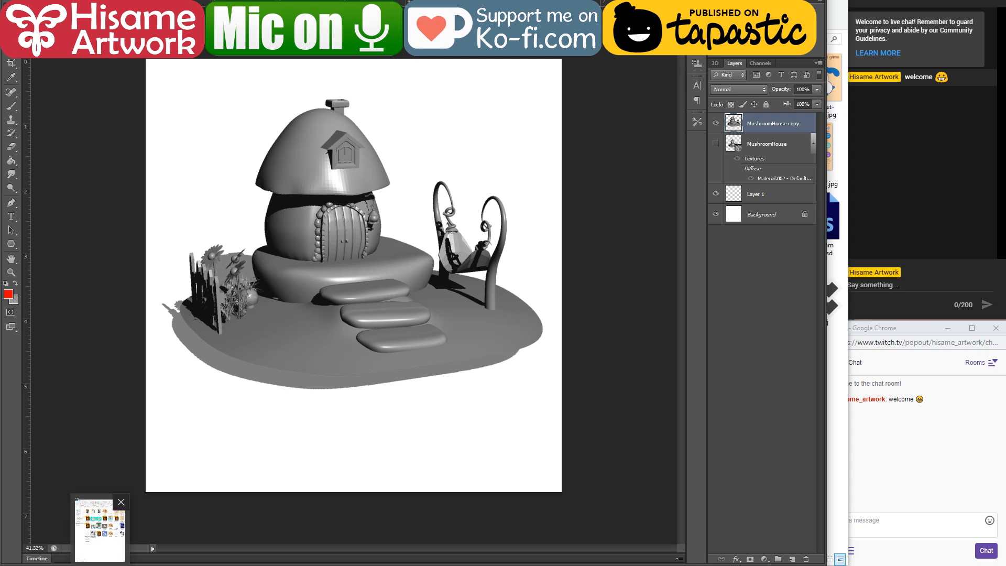
left_click(100, 529)
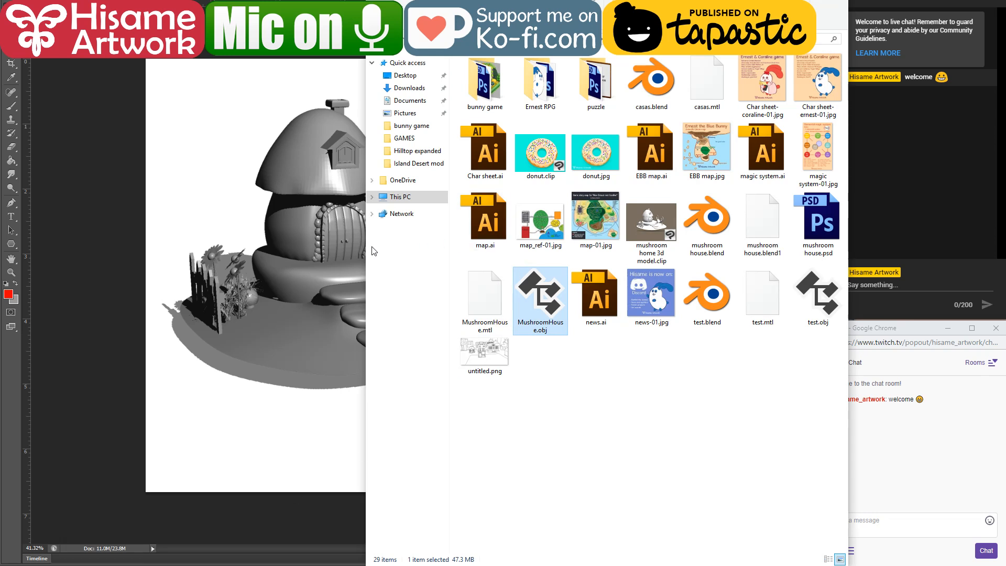
left_click_drag(364, 244, 321, 245)
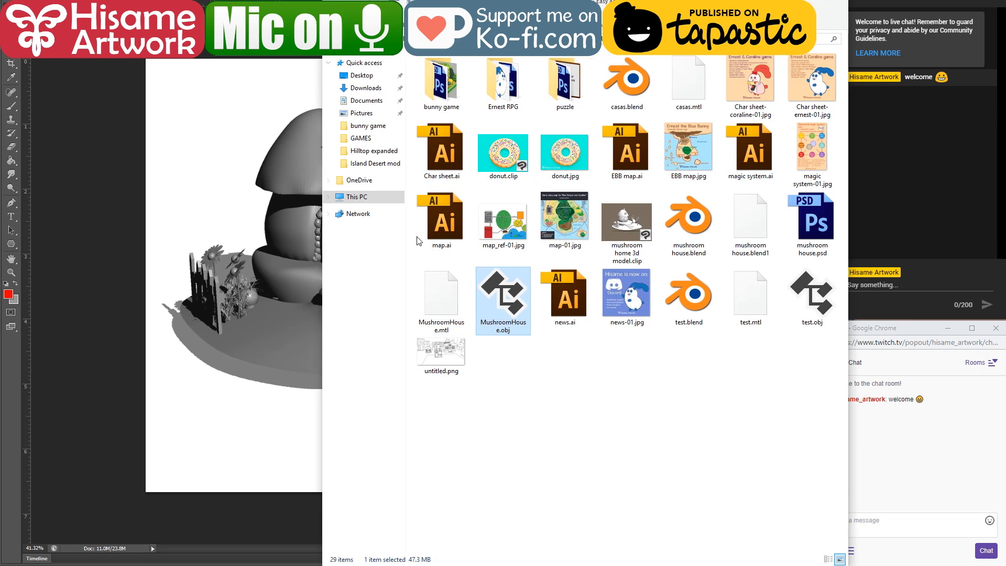
left_click(632, 220)
left_click(788, 0)
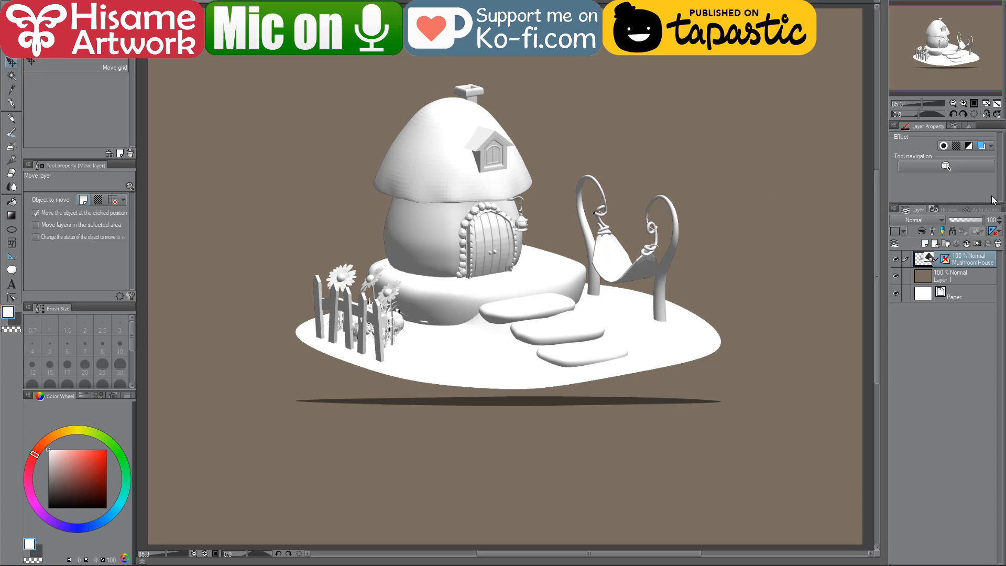
left_click_drag(1005, 145, 834, 146)
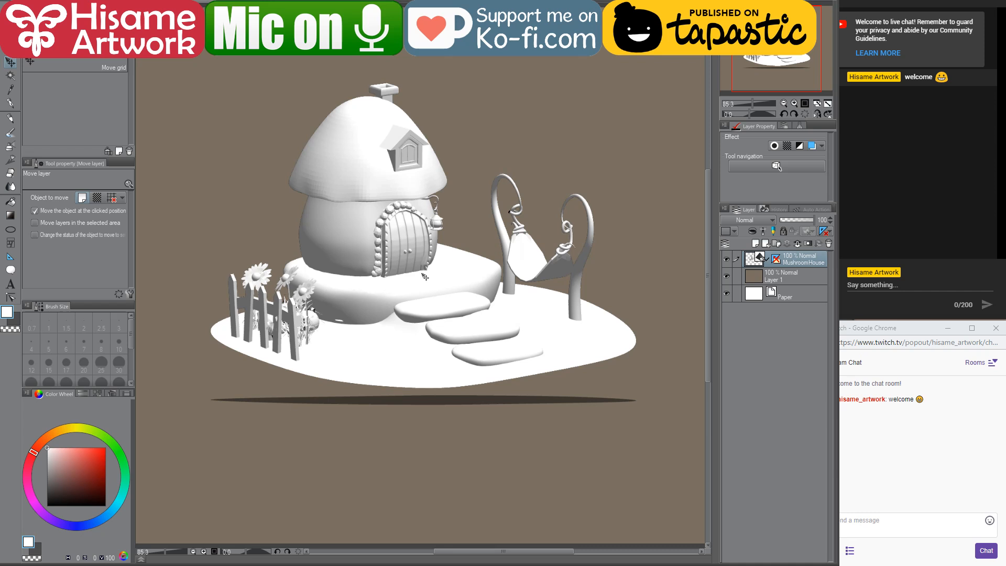
Step: Show the perspective ruler on the MushroomHouse layer and nudge the model slightly
left_click(776, 257)
mouse_move(436, 272)
left_mouse_down()
mouse_move(437, 285)
mouse_move(443, 267)
left_mouse_up()
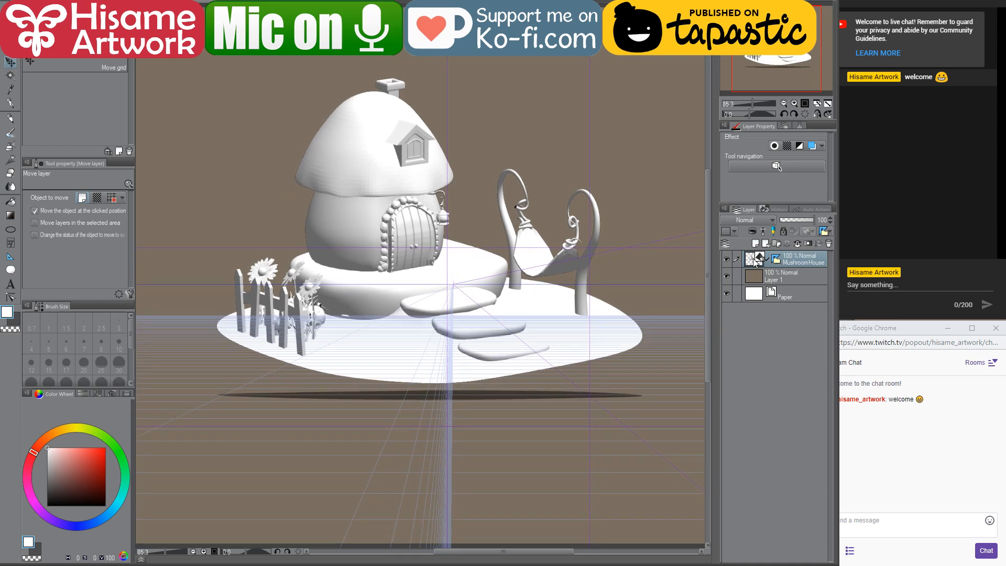
double_click(800, 262)
left_click(777, 260)
left_click(752, 261)
right_click(753, 262)
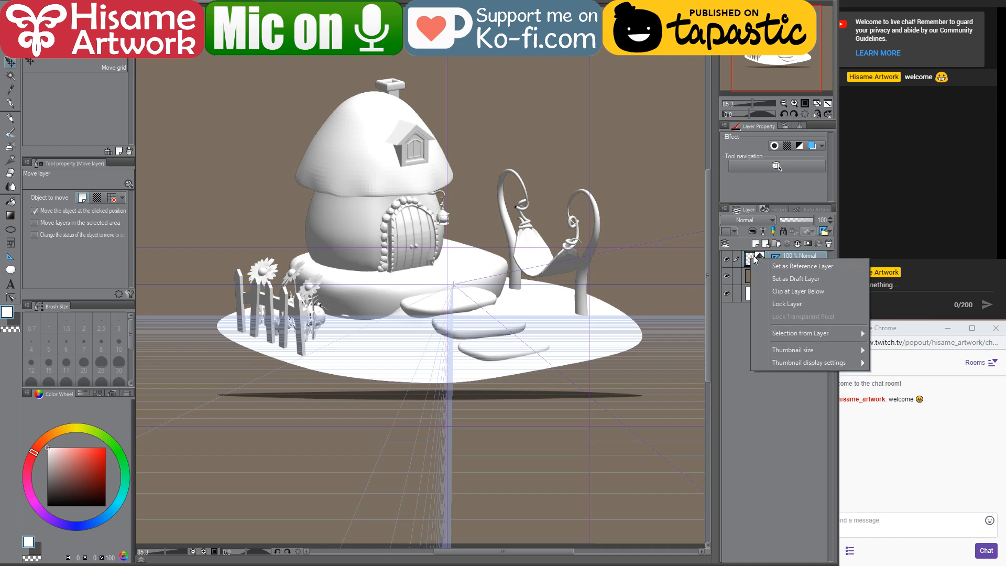
left_click(757, 254)
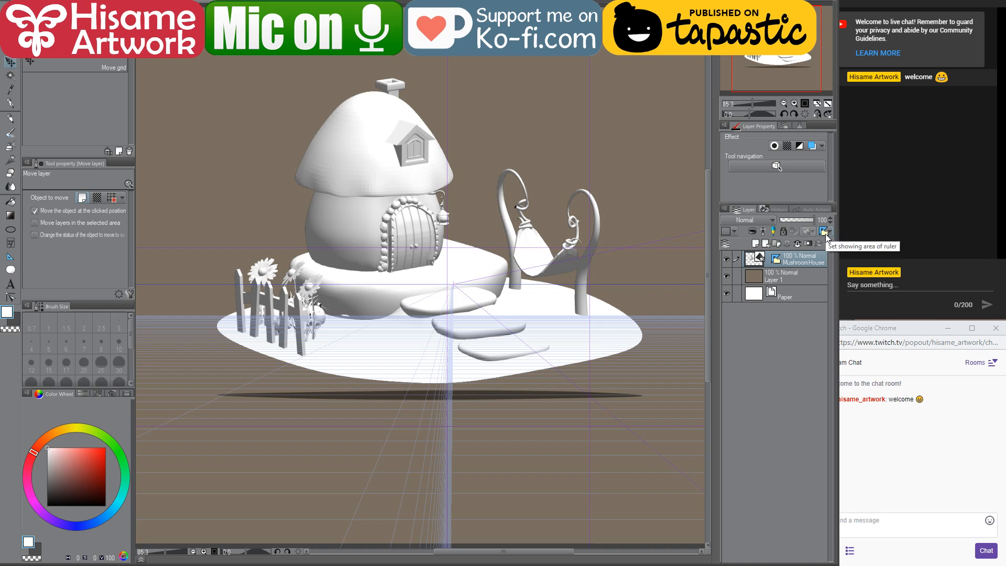
Step: Add a 3D figure in the Touch hair pose from the 3D pose materials to the mushroom house scene
left_click(715, 5)
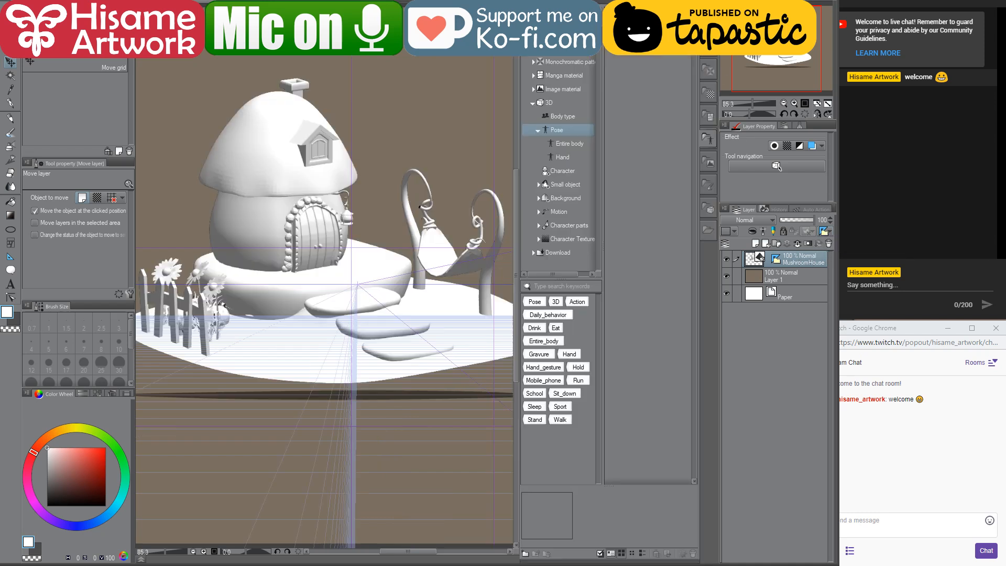
left_click(650, 149)
left_click_drag(651, 177, 433, 110)
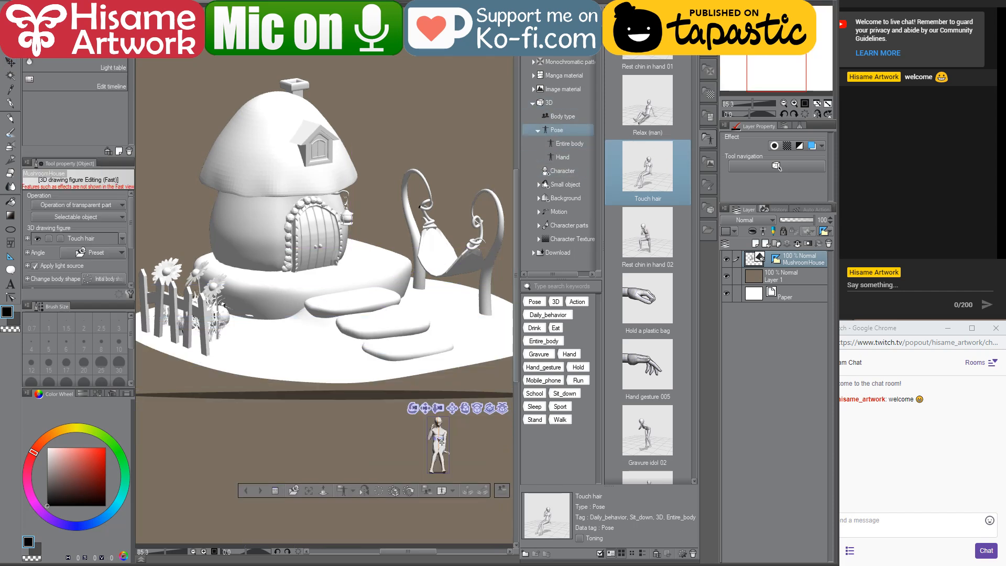
Step: Move the 3D figure above the swing and pull one of its legs out to the side
left_click(439, 395)
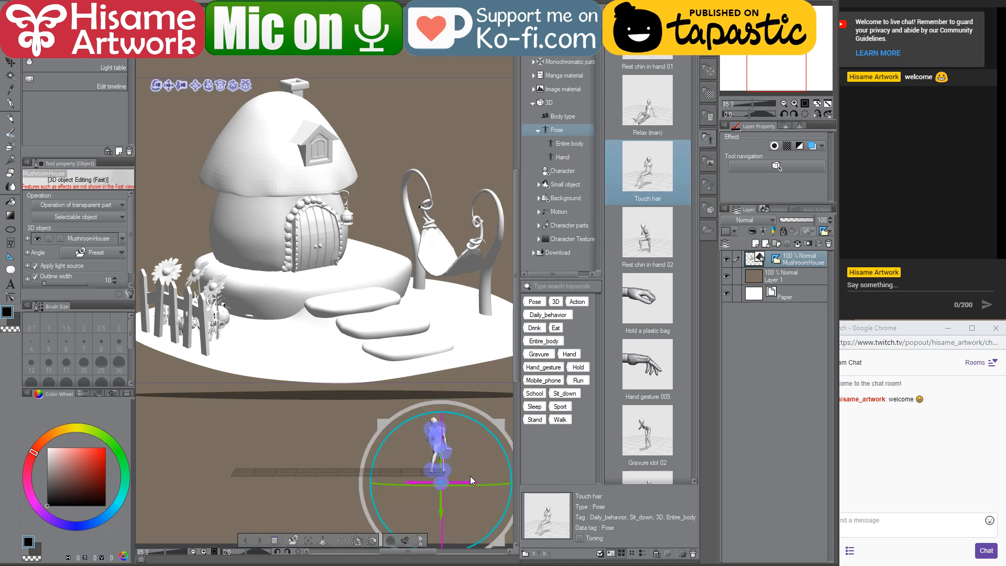
left_click(441, 476)
left_click(445, 468)
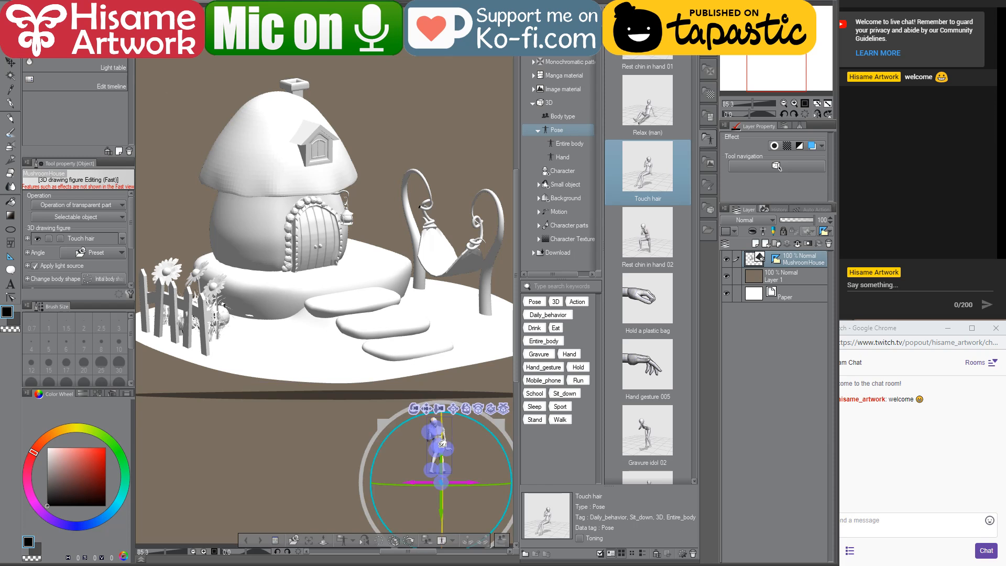
mouse_move(443, 446)
left_mouse_down()
mouse_move(458, 320)
mouse_move(445, 56)
left_mouse_up()
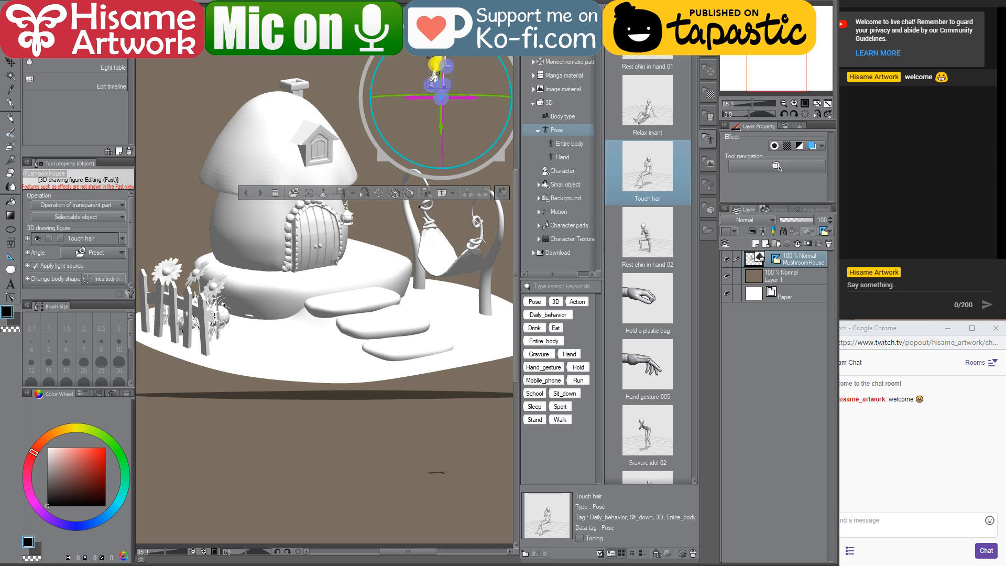
left_click_drag(430, 84, 397, 81)
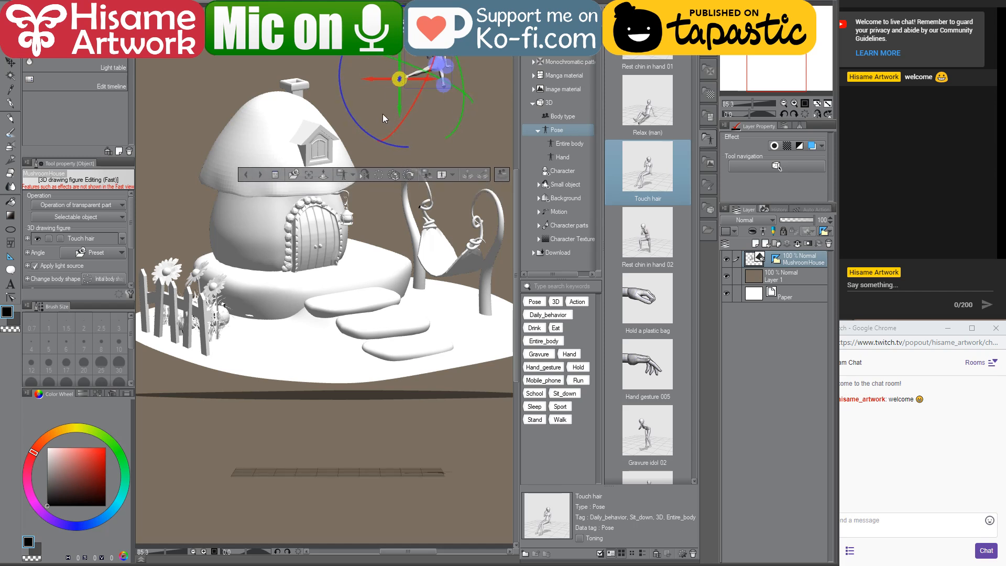
Step: Select the MushroomHouse 3D object, shift it slightly and rotate it into a tilted position
right_click(330, 245)
left_click(294, 225)
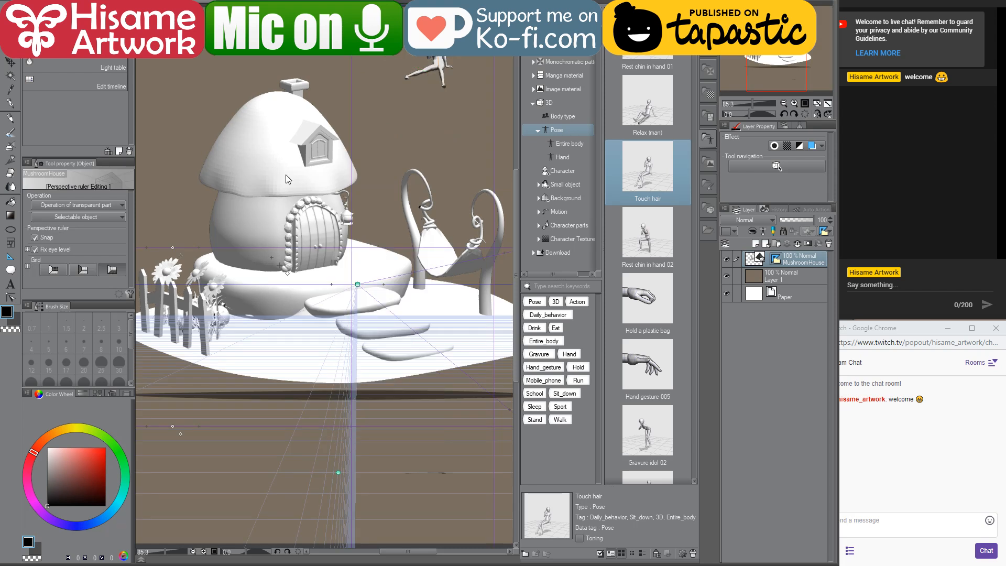
right_click(286, 168)
left_click(284, 144)
left_click(319, 260)
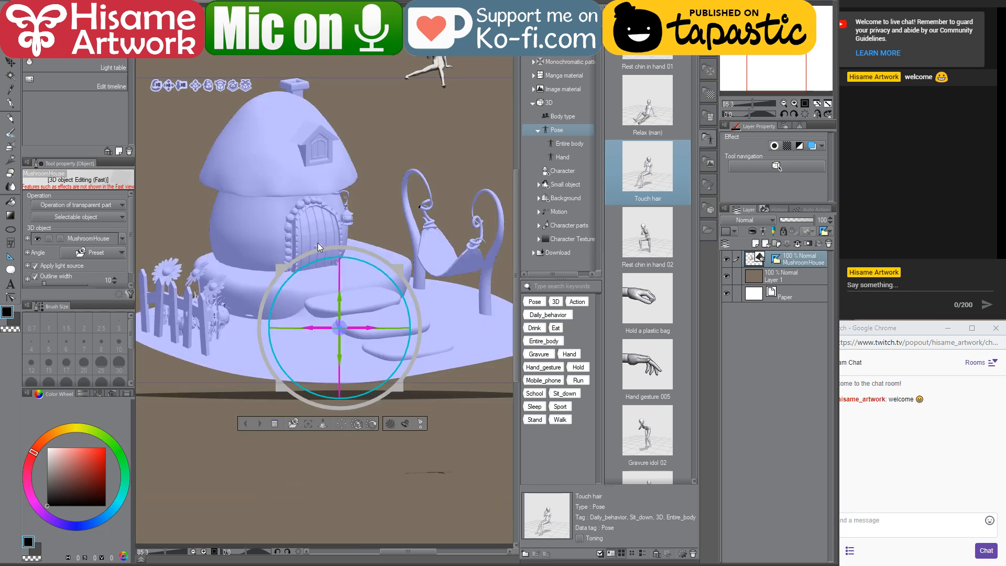
mouse_move(371, 326)
left_mouse_down()
mouse_move(398, 320)
mouse_move(338, 318)
mouse_move(366, 315)
left_mouse_up()
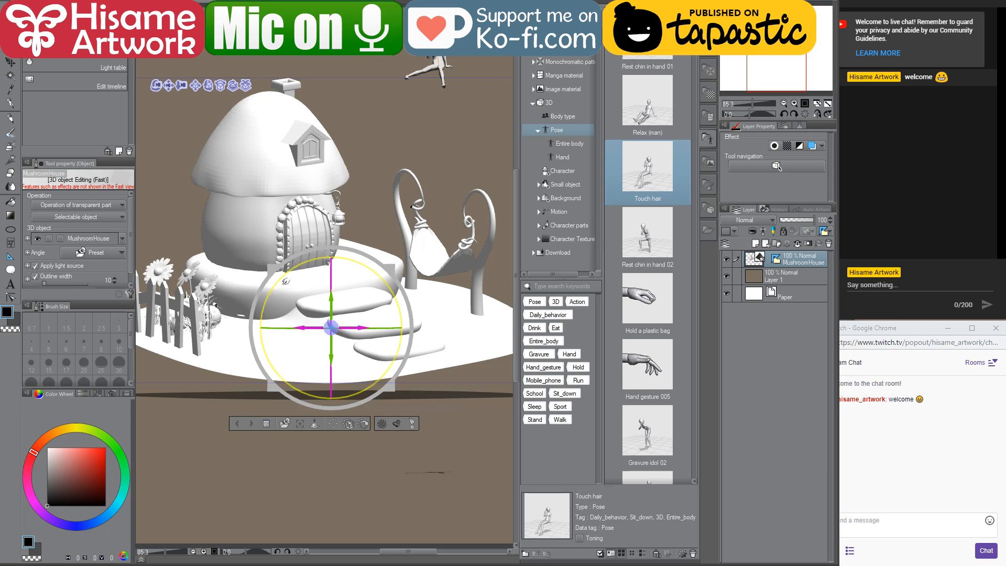
left_click_drag(286, 282, 252, 285)
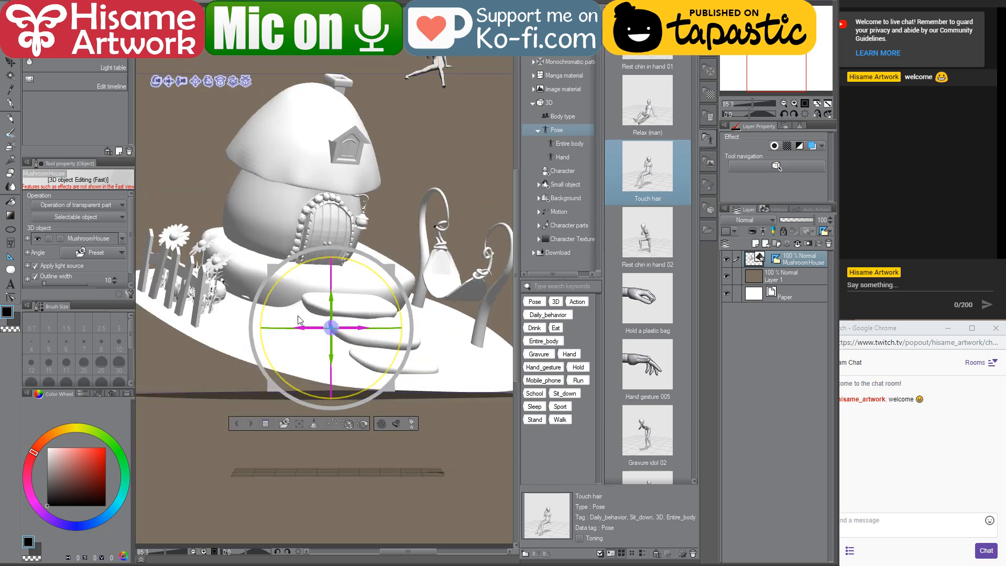
left_click_drag(332, 303, 335, 276)
Step: Close the mushroom home 3d model document without saving the changes
left_click(223, 403)
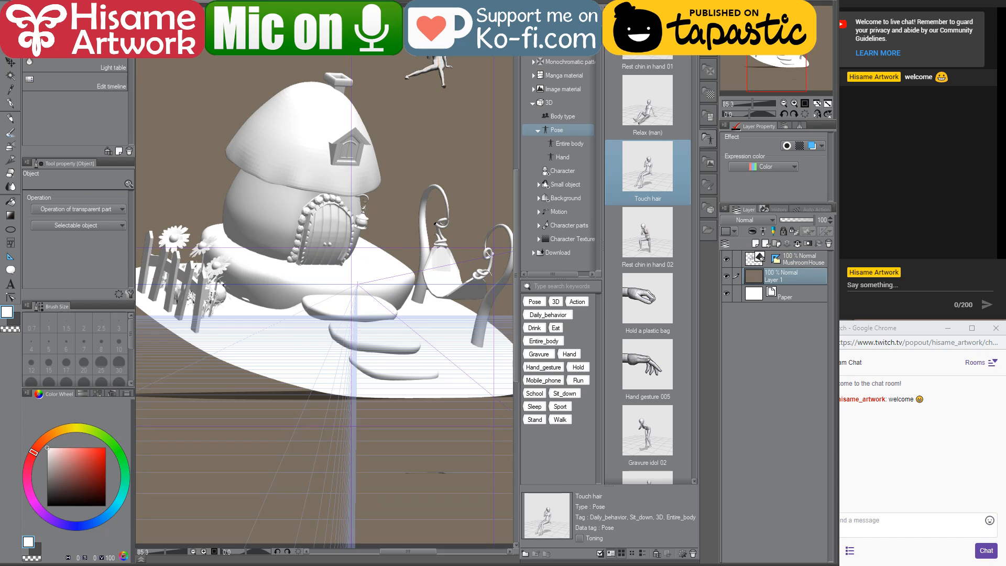
key("ctrl+w")
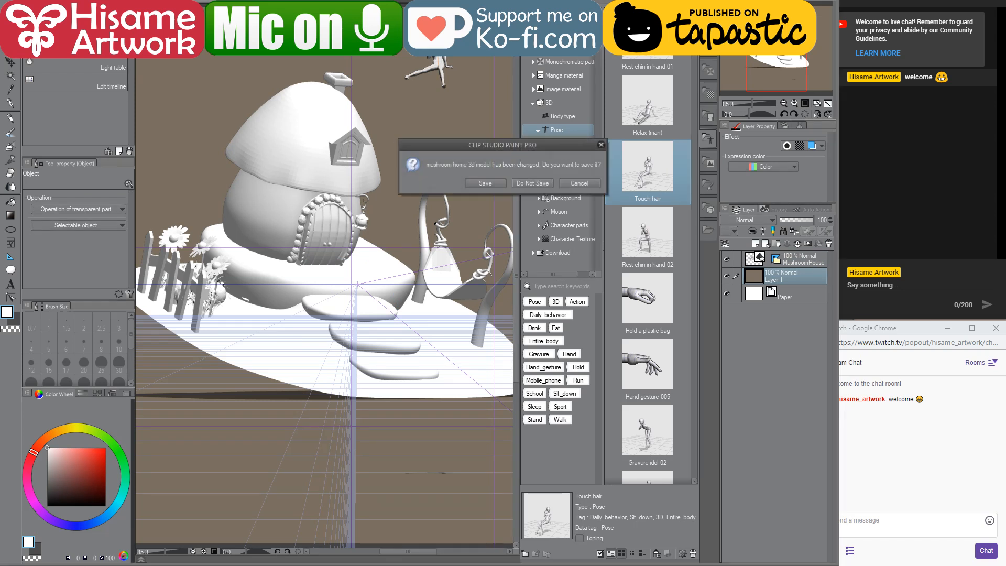
left_click(531, 185)
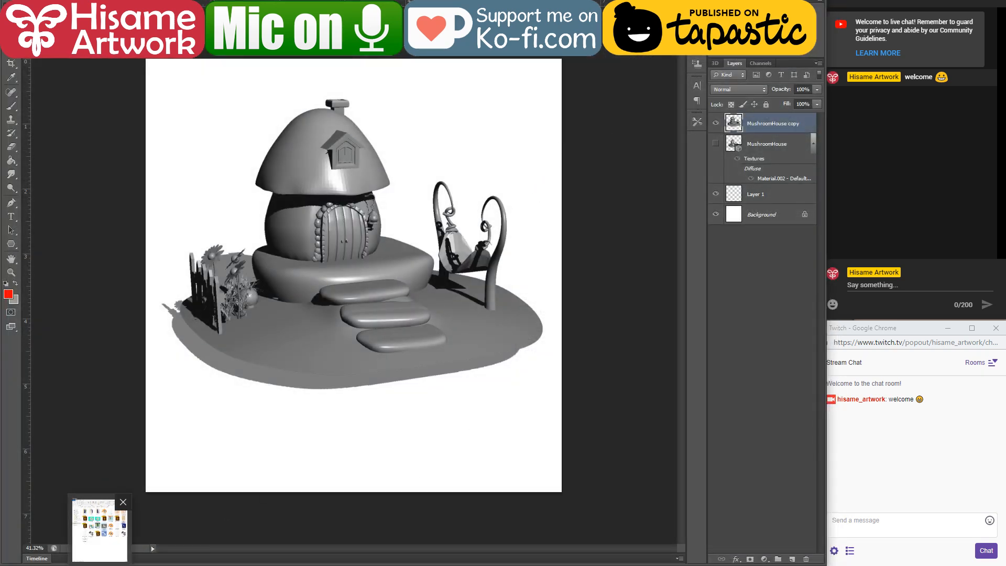
Step: Open mushroom house.blend from the project folder in Blender
left_click(99, 565)
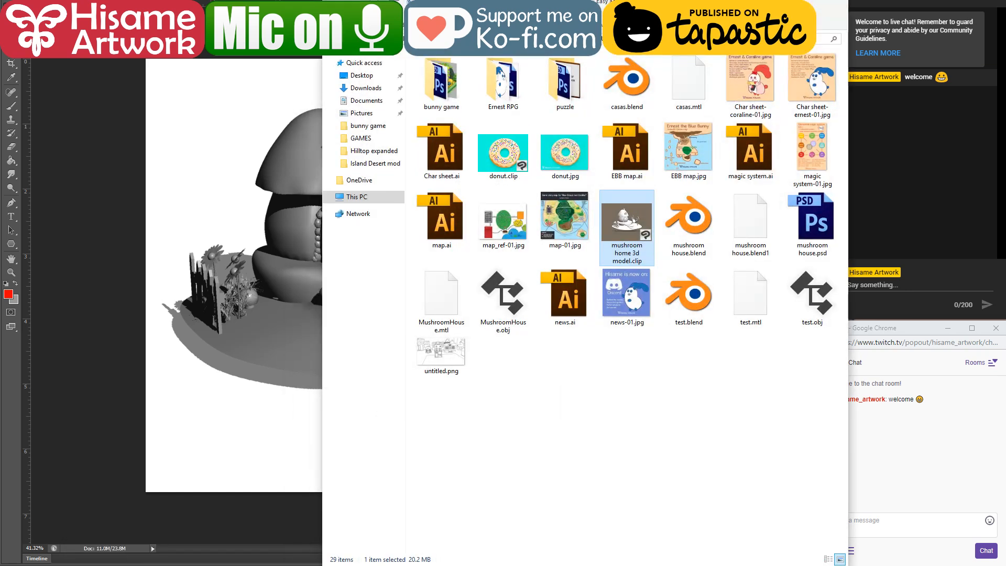
left_click(697, 220)
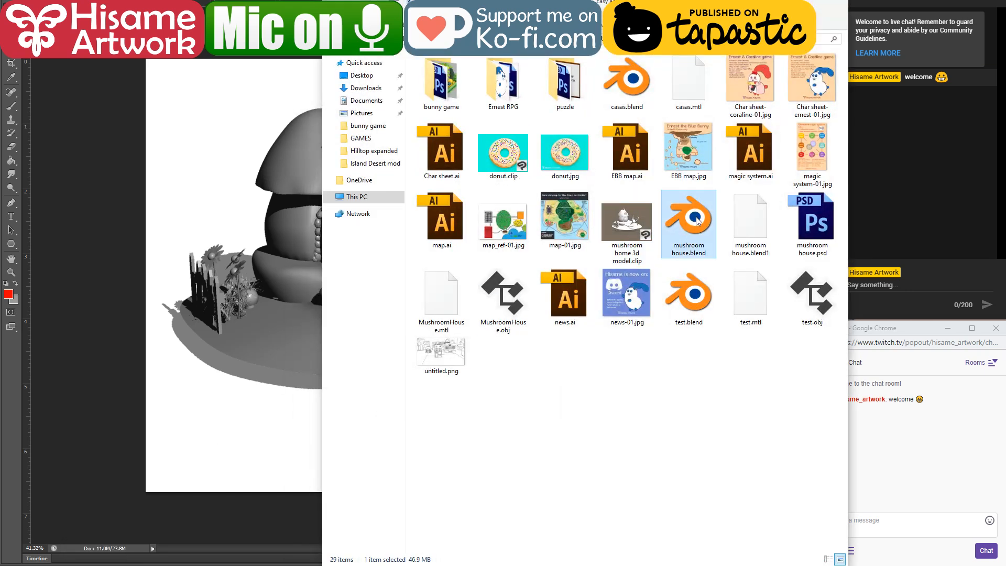
double_click(697, 220)
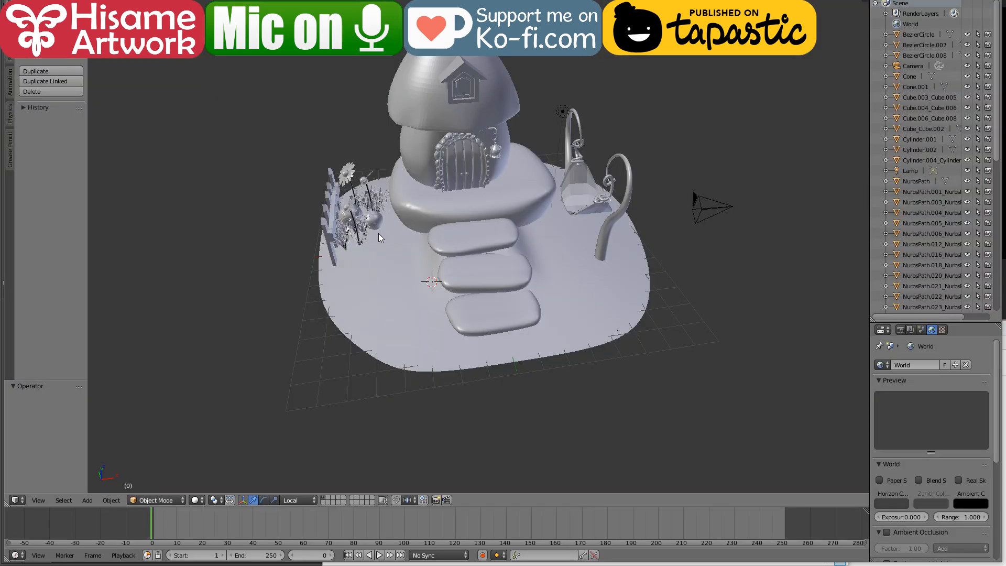
Step: Move the mushroom roof off the house and shift the ground plane by -3.681 along X
mouse_move(463, 378)
left_mouse_down()
mouse_move(483, 377)
mouse_move(459, 281)
mouse_move(473, 336)
mouse_move(479, 266)
mouse_move(445, 268)
mouse_move(477, 386)
left_mouse_up()
right_click(424, 99)
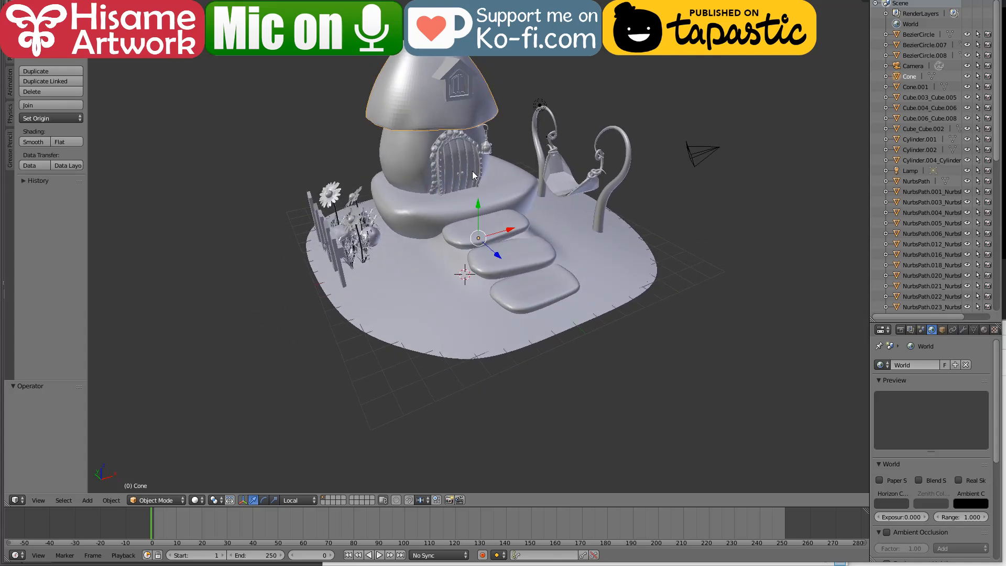
left_click_drag(478, 205, 445, 265)
right_click(497, 269)
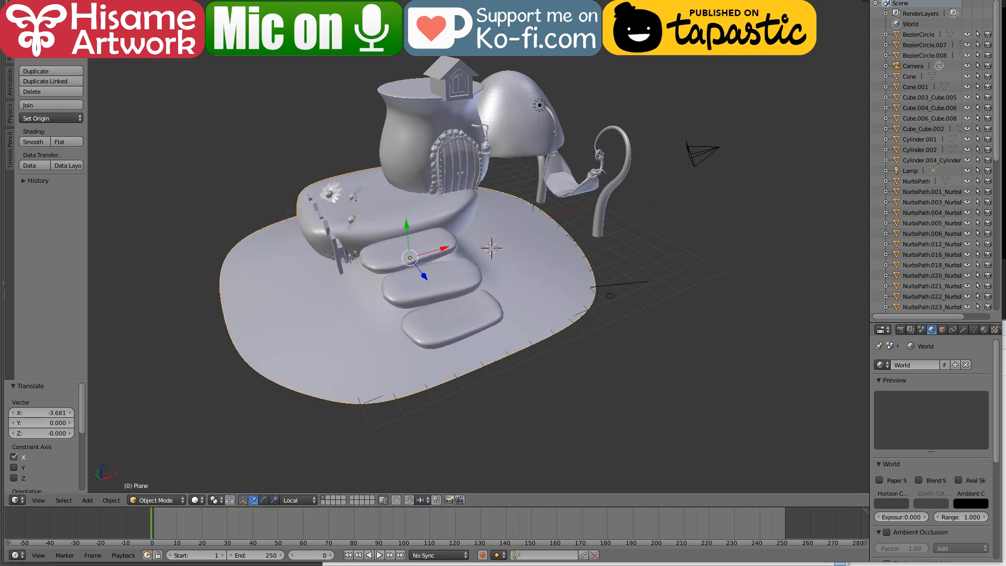
Step: Show the Wavefront (.obj) format among the export options without exporting the scene
left_click(37, 1)
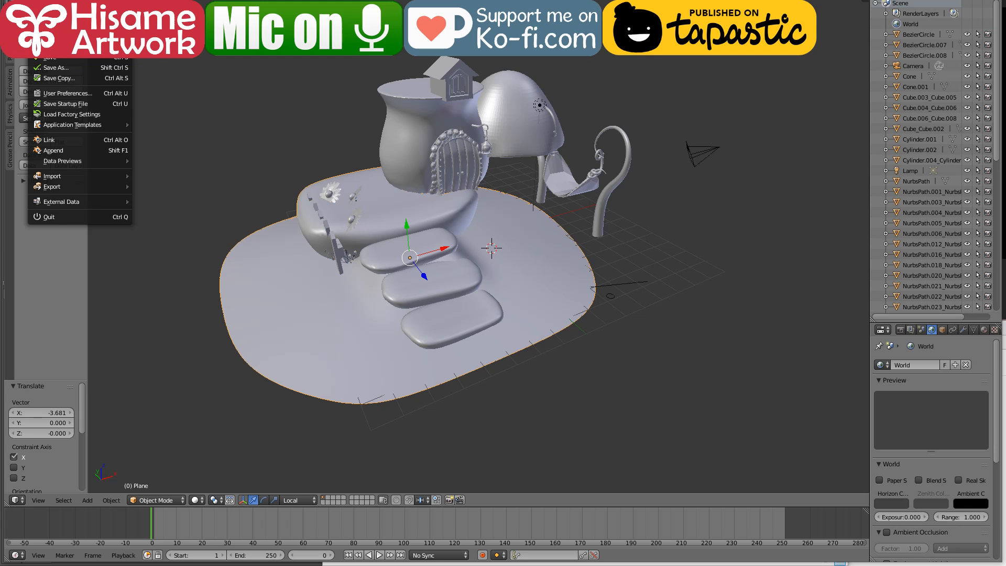
mouse_move(80, 187)
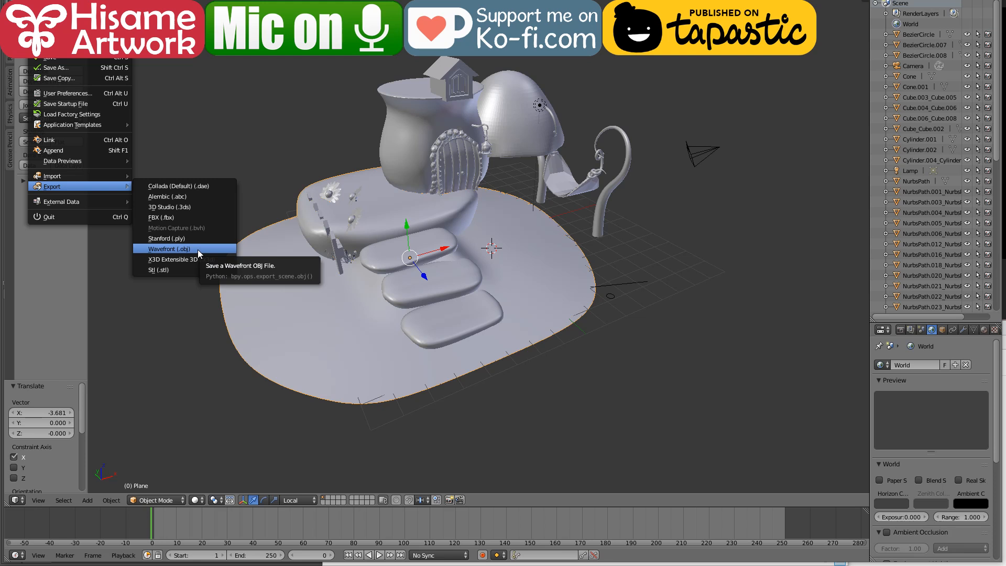
left_click(667, 261)
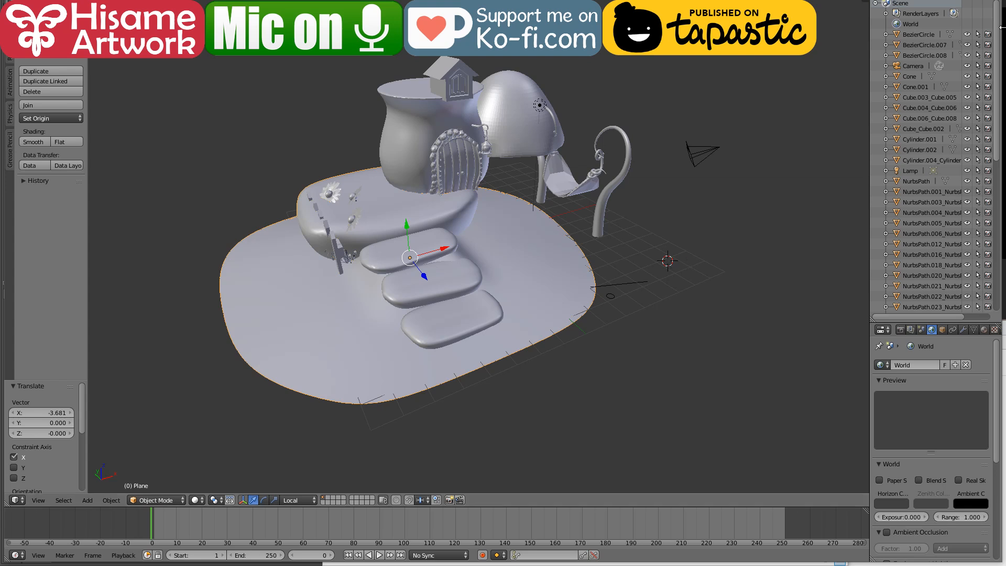
Step: Quit Blender without saving the scene changes and return to the mushroom house document in Photoshop
left_click(991, 1)
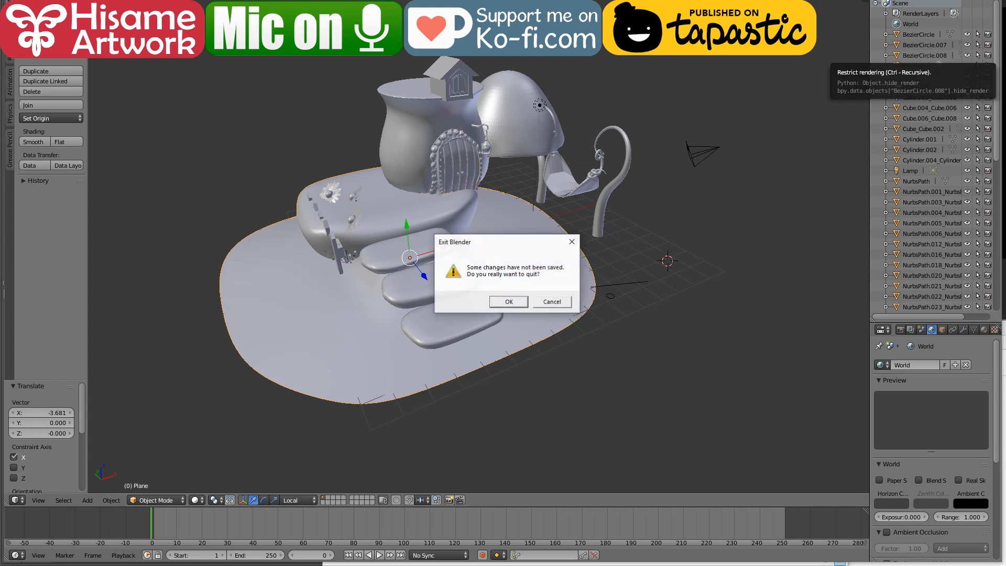
left_click(509, 302)
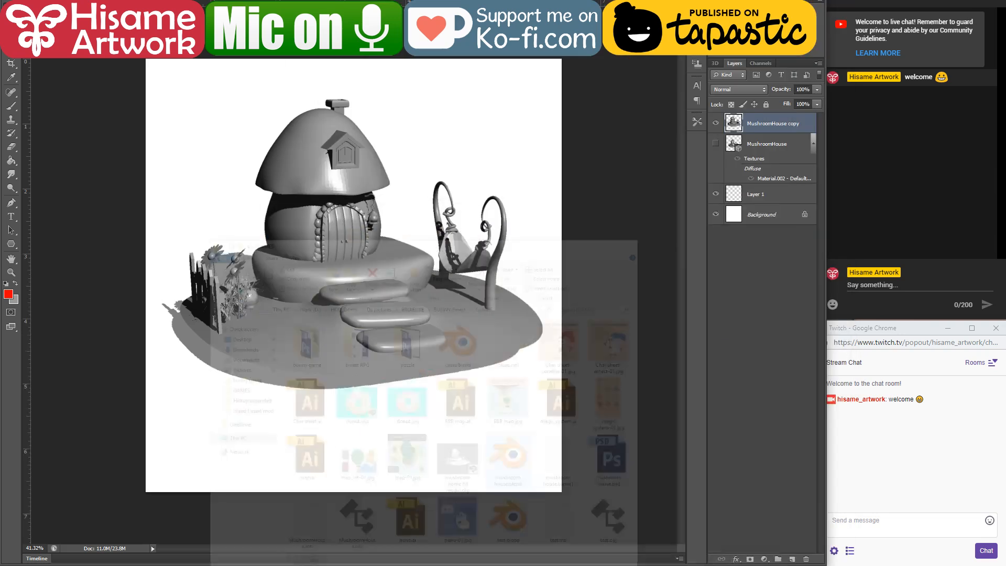
left_click(645, 220)
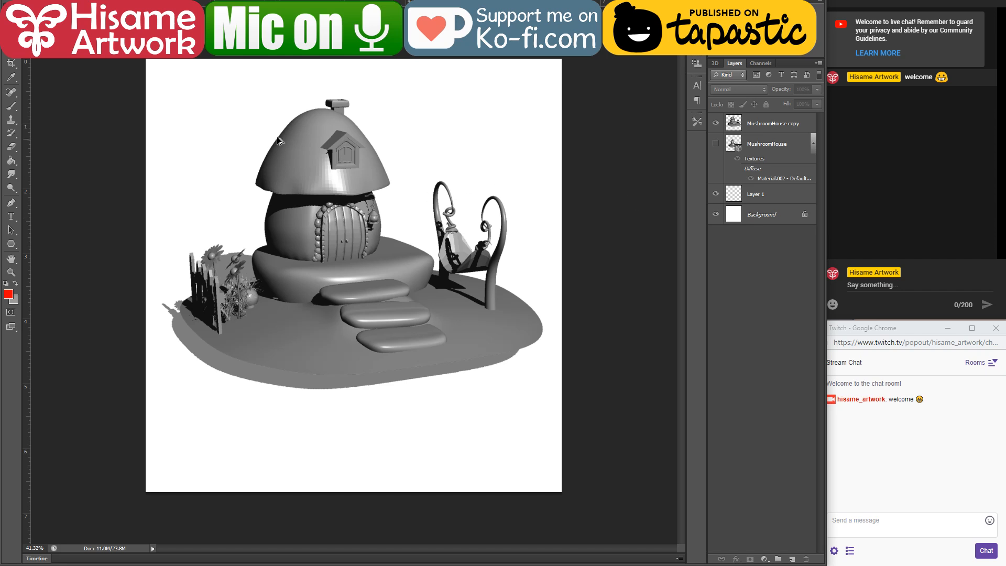
Step: Select the MushroomHouse copy layer, check the live stream dashboard in the browser and return to Photoshop
scroll(286, 163, "up", 6)
mouse_move(430, 197)
left_mouse_down()
mouse_move(429, 217)
mouse_move(430, 192)
left_mouse_up()
left_click(774, 126)
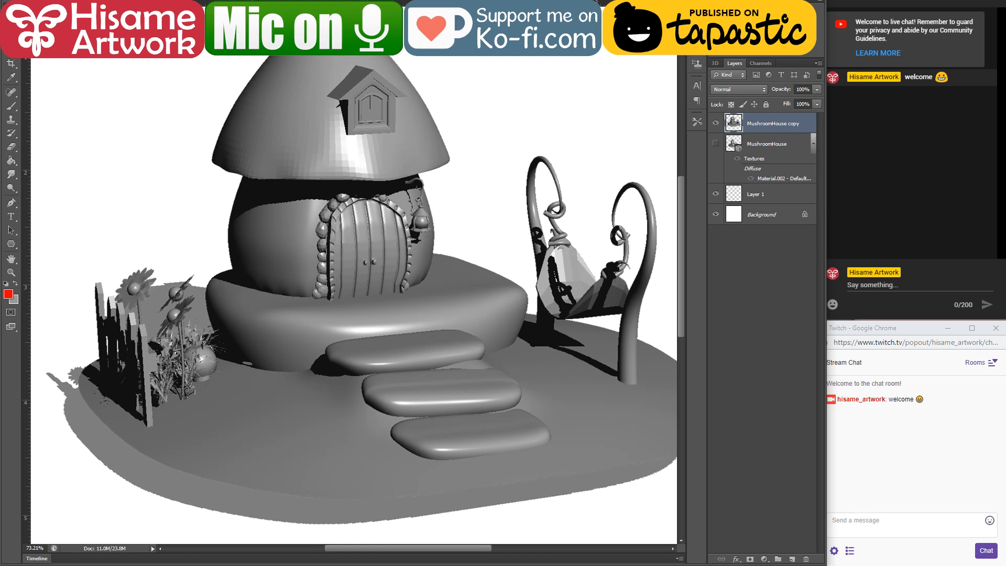
key("alt+Tab")
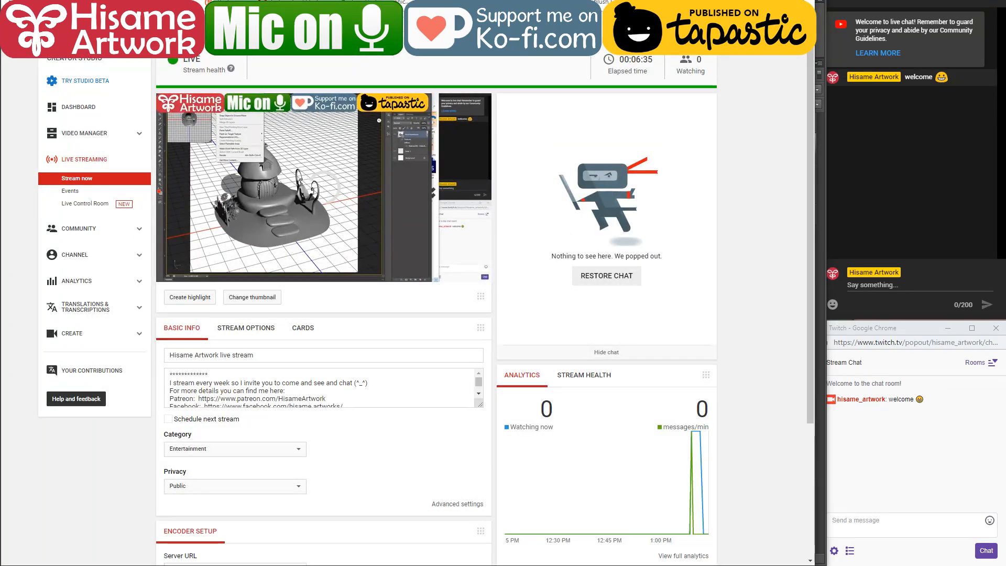
key("alt+Tab")
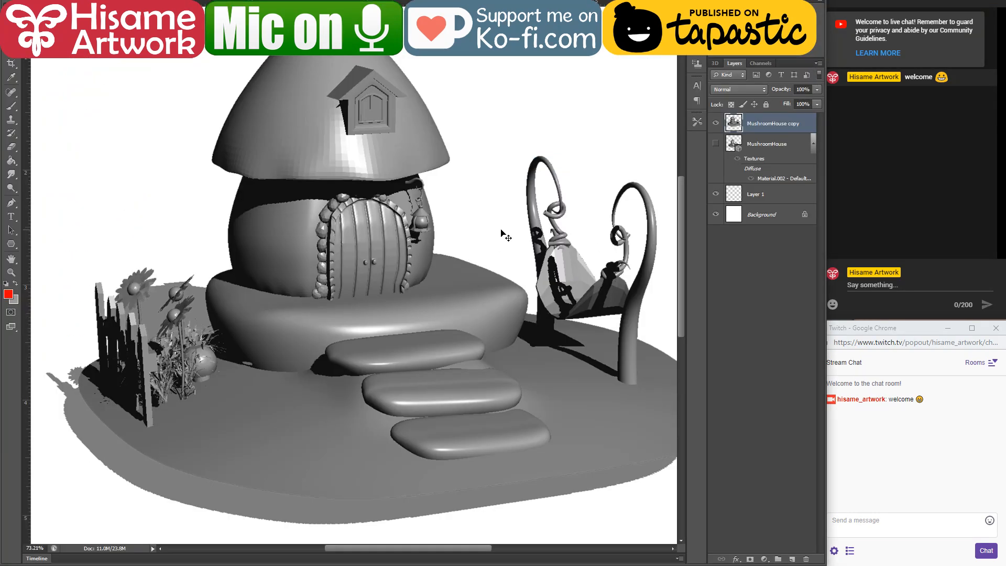
scroll(519, 241, "down", 2)
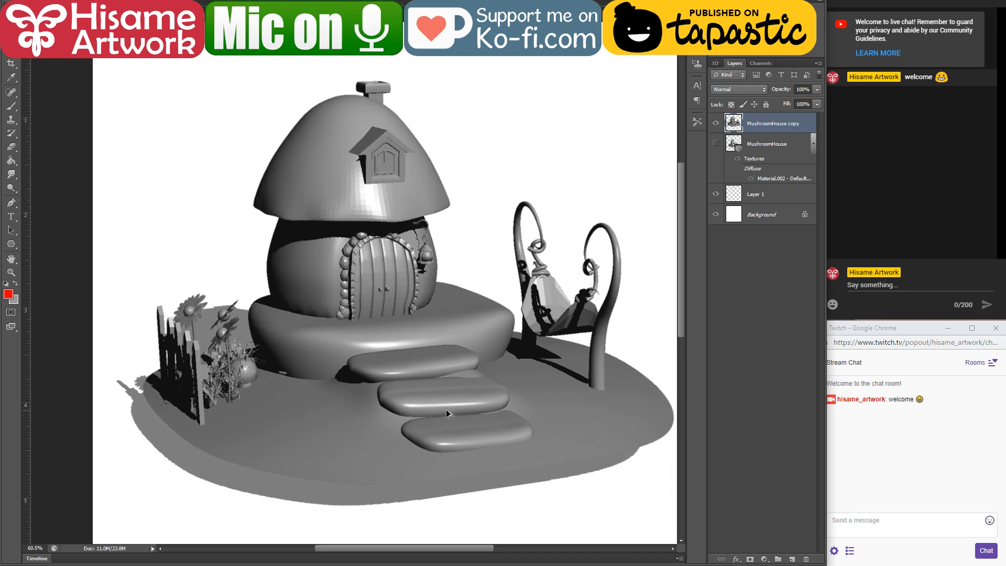
right_click(376, 277)
left_click(359, 261)
left_click(89, 297)
key("ctrl+minus")
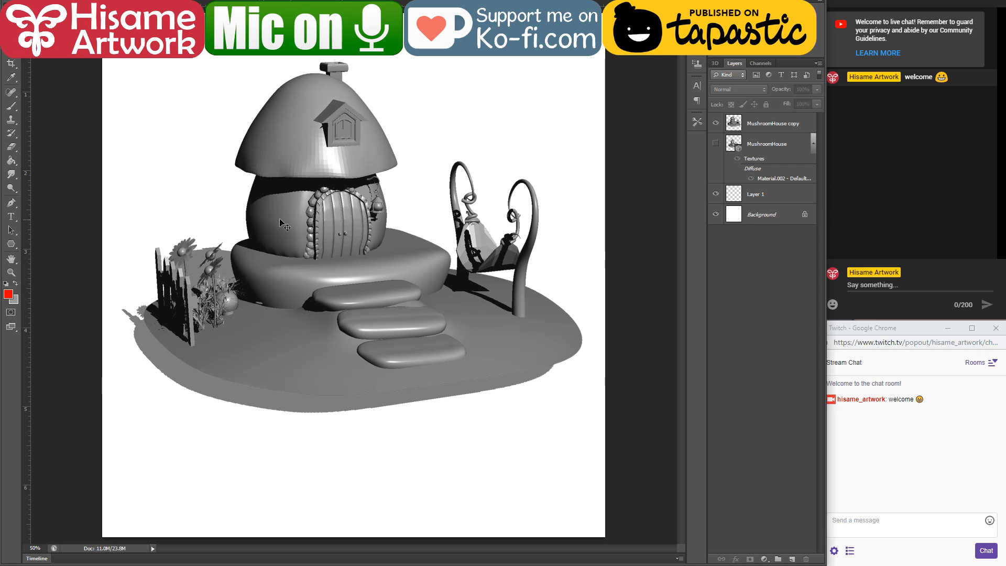
scroll(262, 136, "up", 2)
scroll(355, 56, "up", 2)
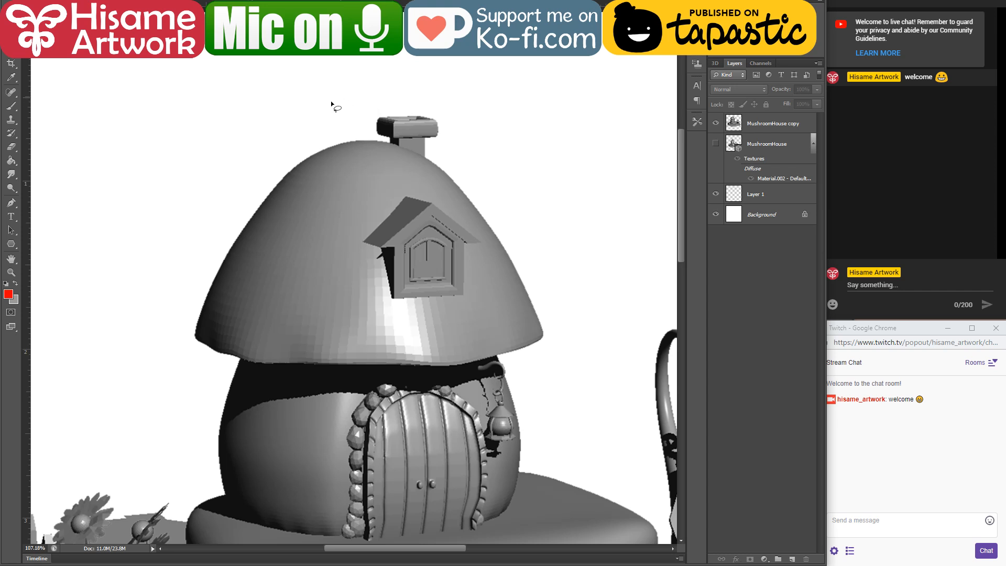
mouse_move(341, 97)
left_mouse_down()
mouse_move(244, 156)
mouse_move(186, 255)
mouse_move(173, 325)
mouse_move(186, 348)
mouse_move(237, 360)
left_mouse_up()
key("ctrl+d")
Step: Lasso the whole mushroom roof along its lower edge, cut it from the MushroomHouse copy layer and paste it in place on a new layer
scroll(406, 370, "up", 3)
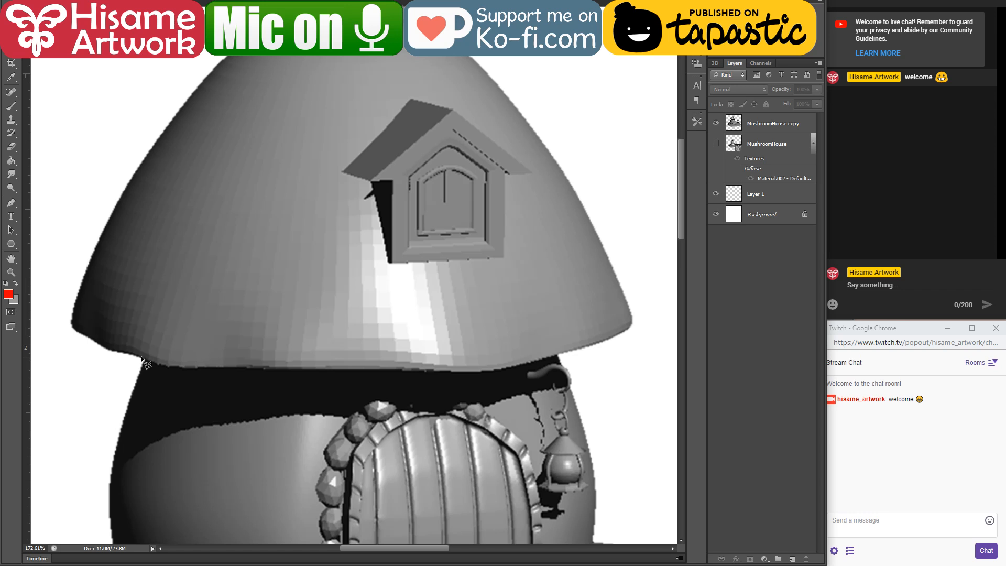
mouse_move(142, 358)
left_mouse_down()
mouse_move(485, 373)
mouse_move(635, 346)
mouse_move(646, 336)
mouse_move(641, 191)
mouse_move(597, 52)
mouse_move(169, 66)
mouse_move(76, 208)
mouse_move(3, 415)
mouse_move(255, 436)
mouse_move(130, 378)
mouse_move(130, 394)
mouse_move(188, 436)
mouse_move(240, 354)
mouse_move(173, 382)
mouse_move(248, 387)
mouse_move(271, 376)
left_mouse_up()
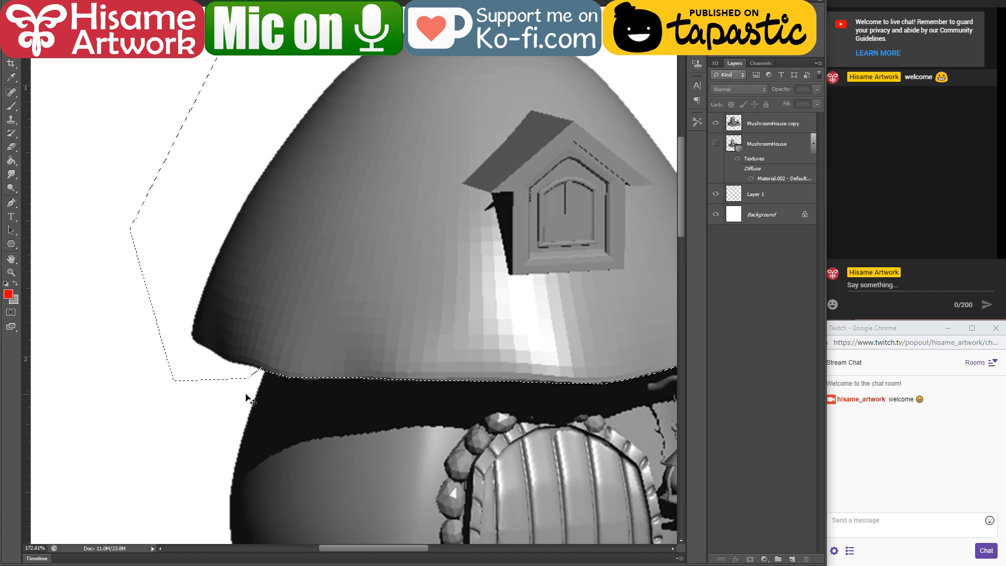
left_click(777, 122)
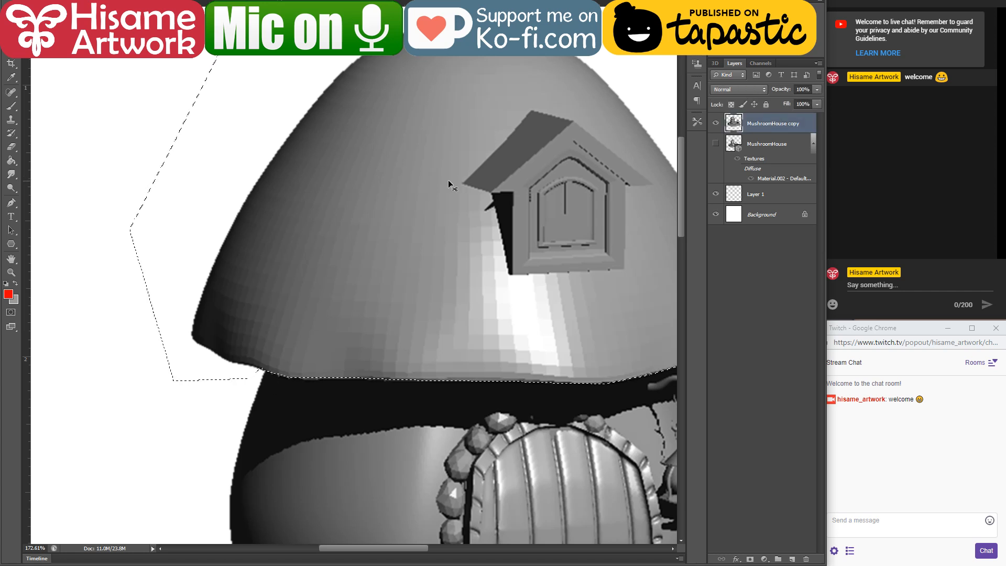
key("ctrl+x")
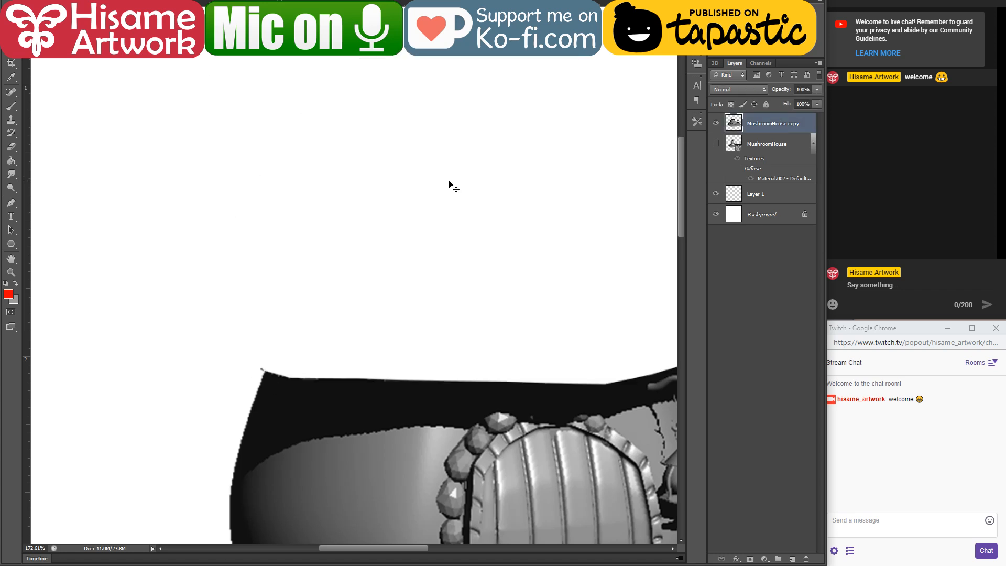
key("ctrl+shift+v")
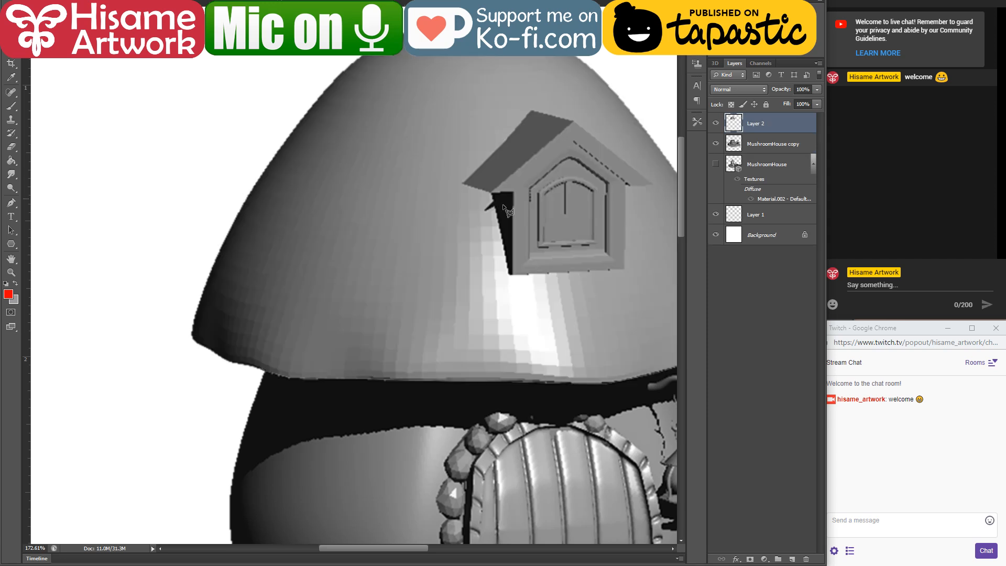
Step: Rename the layer holding the cut-out mushroom cap as roof
left_click_drag(539, 206, 441, 246)
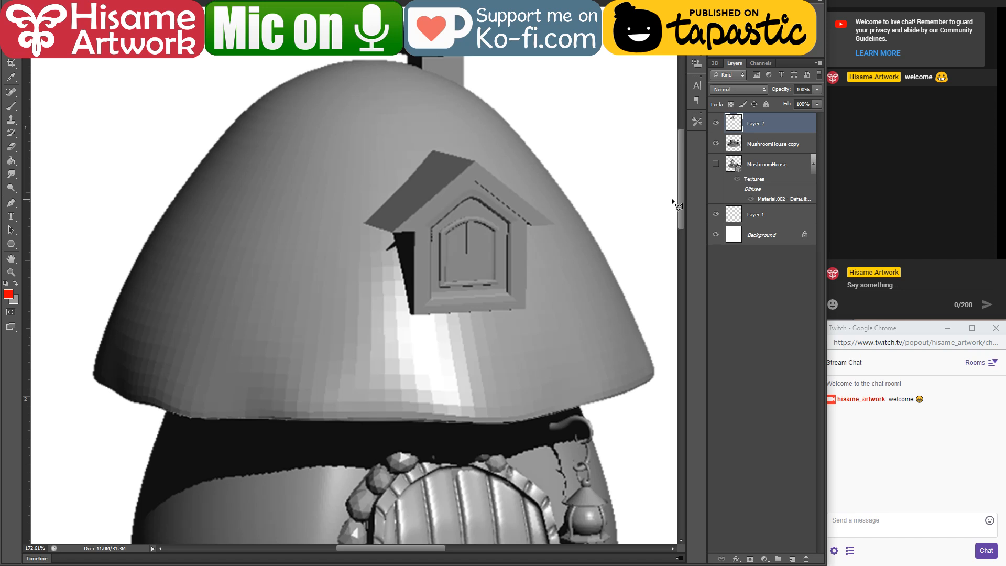
double_click(753, 124)
type("roof")
key("Return")
Step: Outline the dormer window with the polygonal lasso, cut it from the roof layer and paste it in place on a new layer
scroll(587, 173, "up", 2)
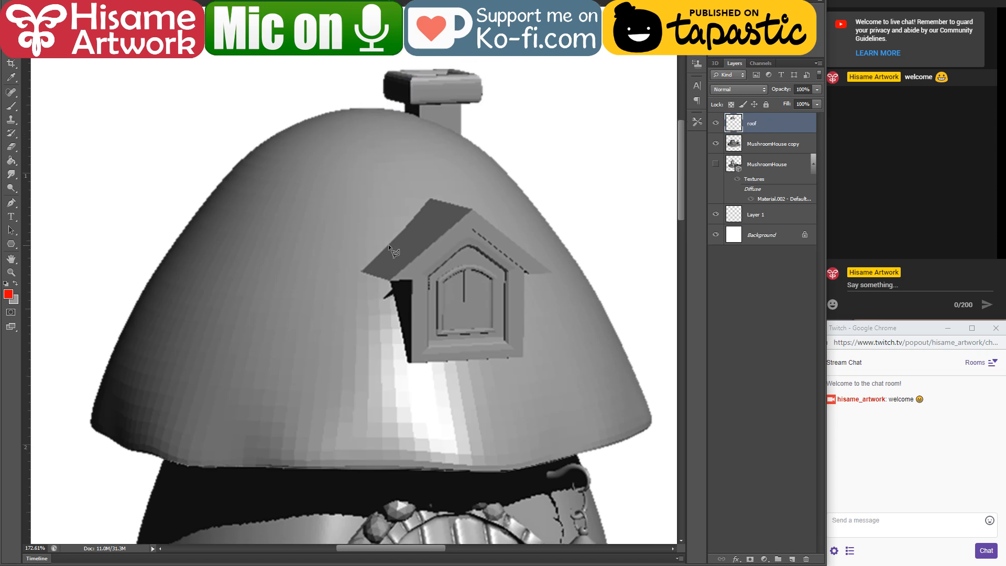
scroll(426, 216, "up", 1)
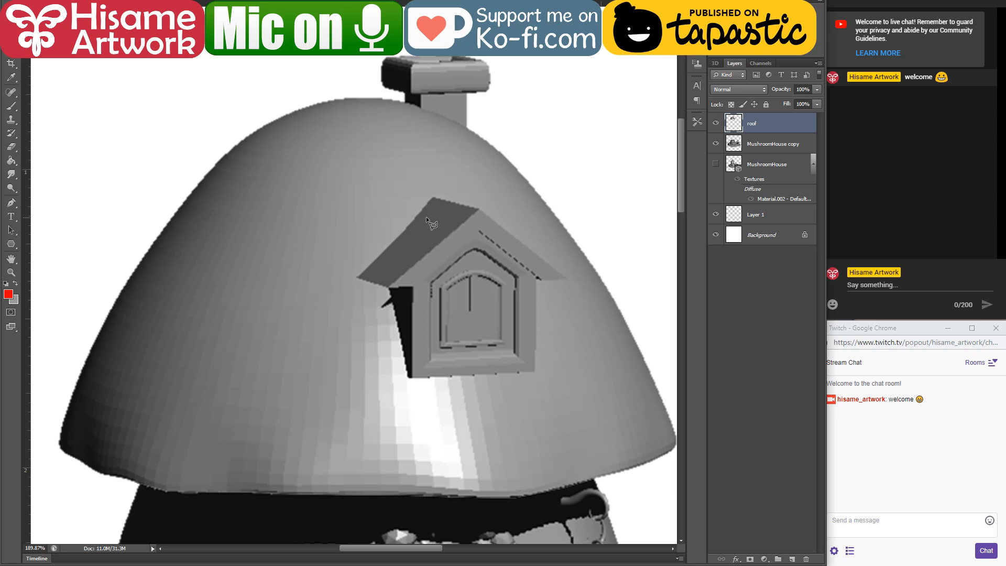
left_click(357, 276)
left_click(536, 371)
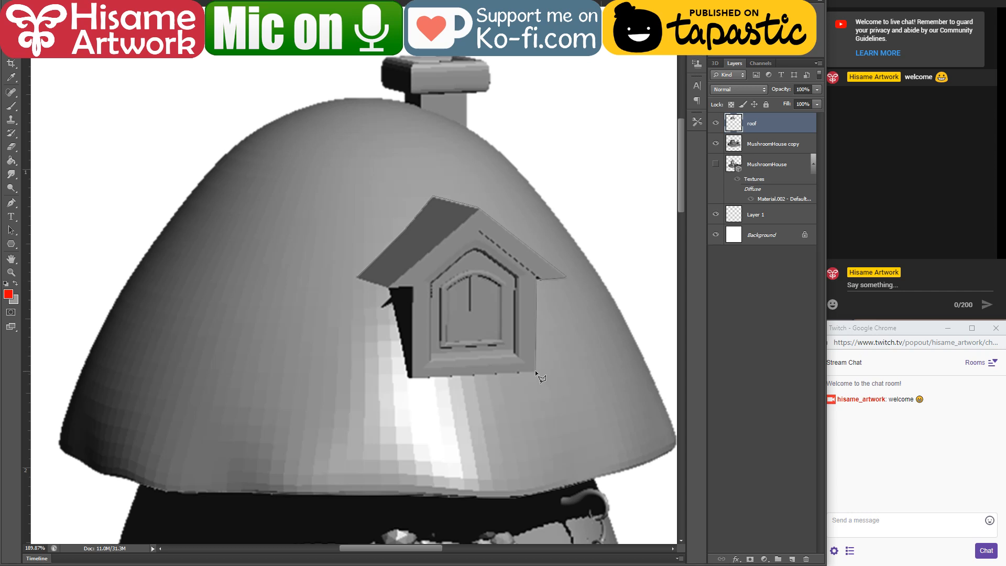
left_click(413, 377)
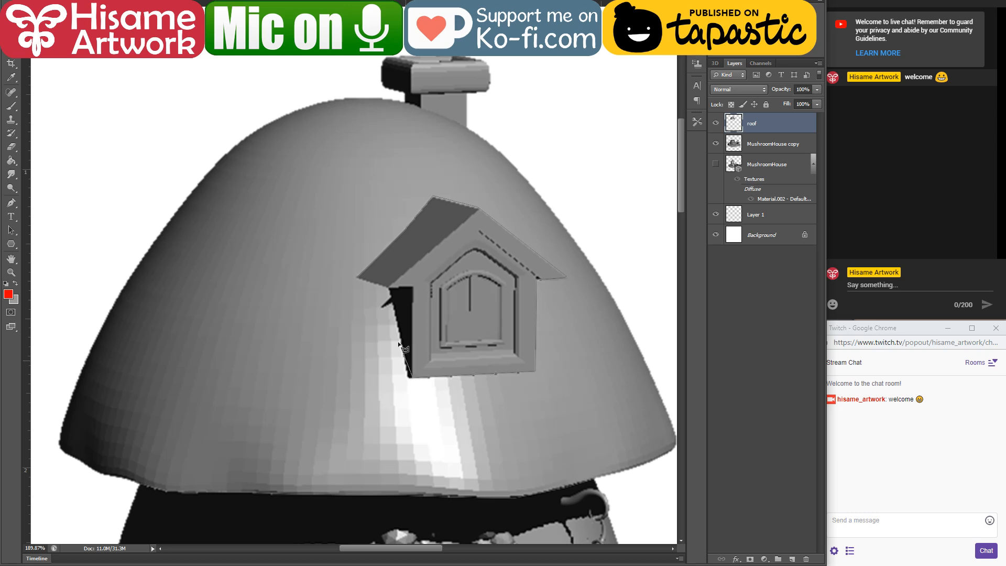
left_click(388, 288)
left_click(376, 281)
key("ctrl+BackSpace")
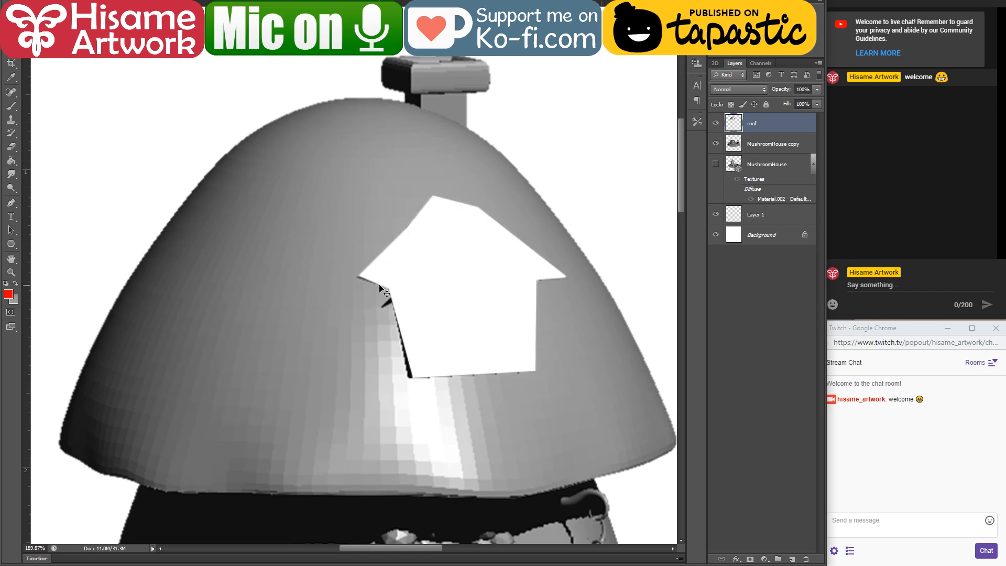
key("ctrl+shift+v")
Step: Rename the dormer window's new layer as window roof
double_click(755, 124)
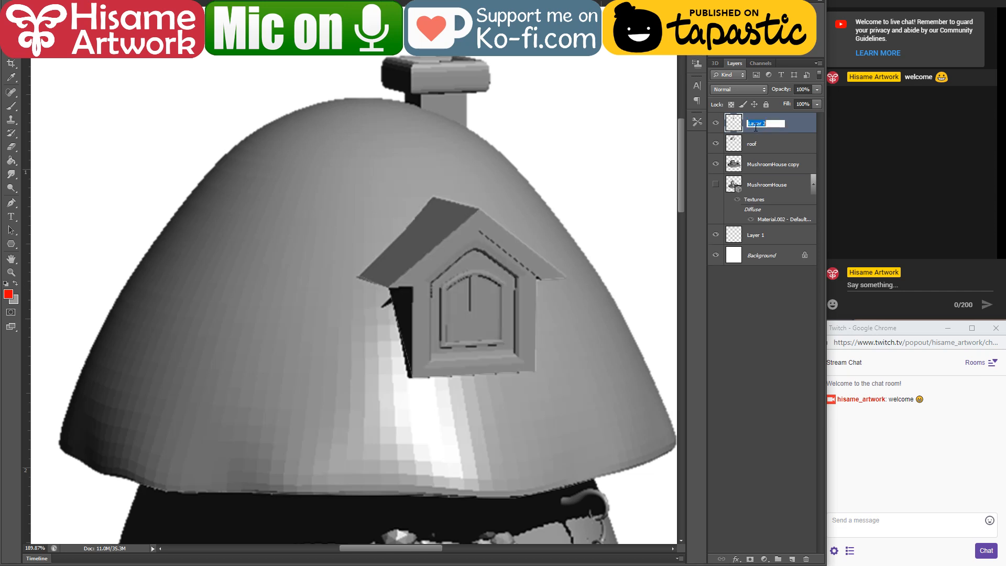
type("window roof")
key("Return")
Step: Outline the chimney with the polygonal lasso, cut it from the roof layer and paste it on its own layer
left_click(467, 128)
left_click(546, 108)
left_click(519, 26)
left_click(353, 26)
left_click(344, 63)
left_click(404, 99)
key("ctrl+x")
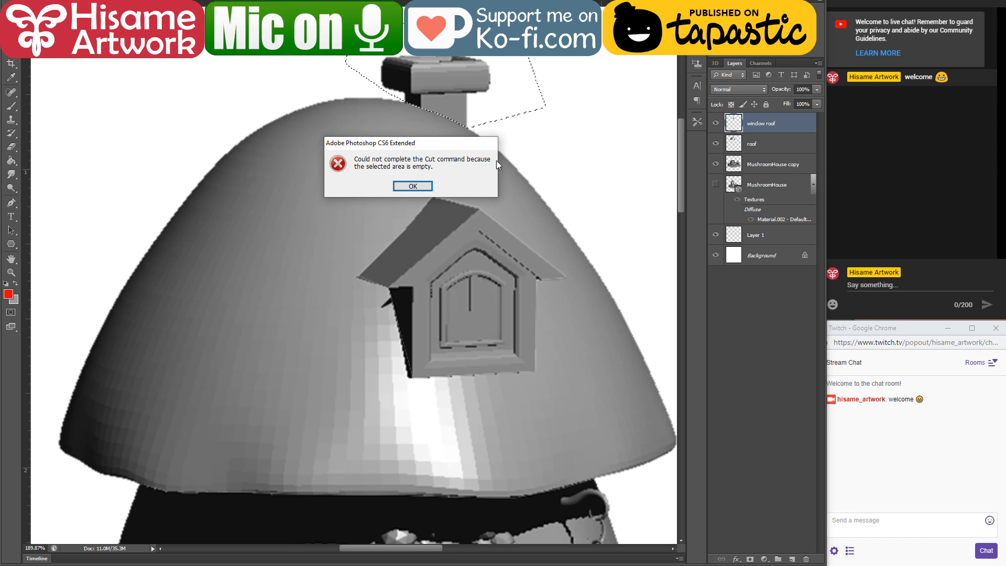
left_click(423, 190)
left_click(760, 147)
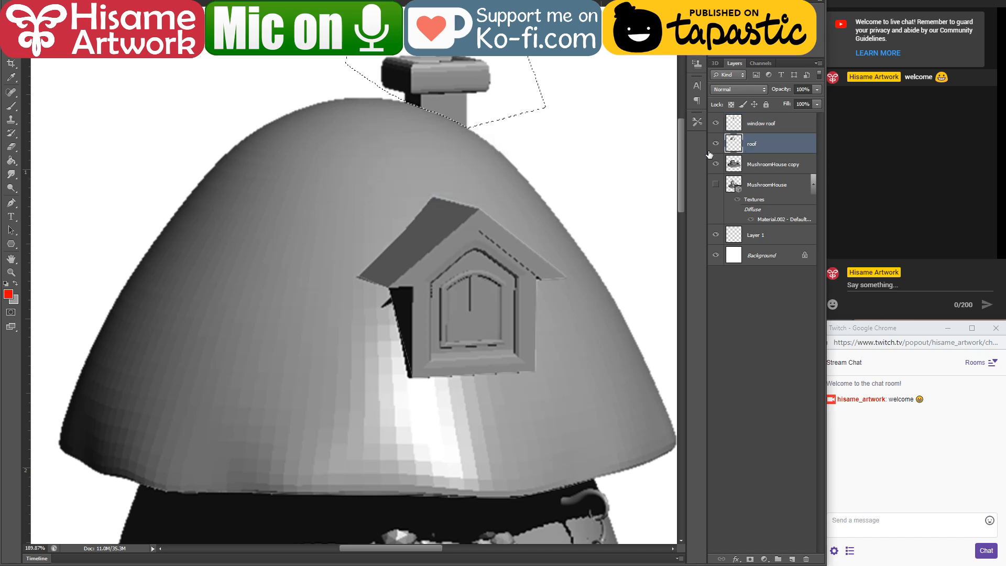
key("ctrl+x")
key("ctrl+v")
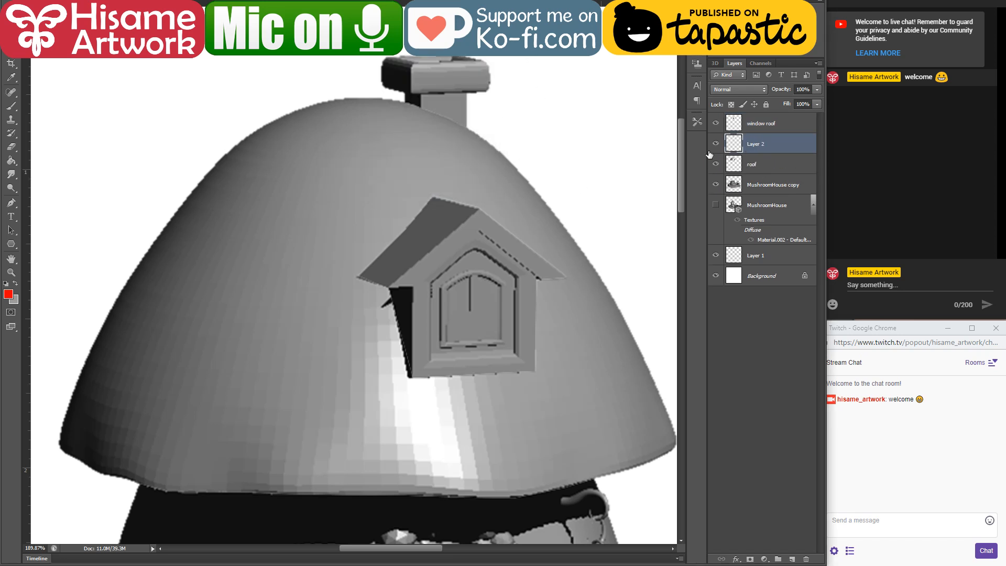
Step: Rename the pasted chimney layer as chimney and move it below the roof layer
double_click(762, 144)
type("chimney")
key("Return")
left_click_drag(762, 144, 761, 178)
Step: Group the window roof, roof and chimney layers and name the group roof
left_click(762, 126, "shift")
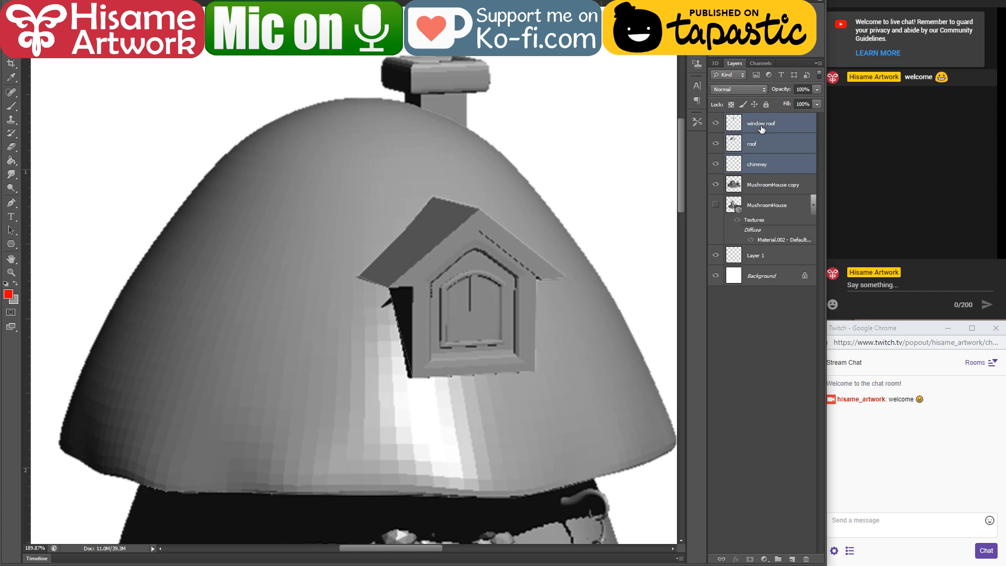
key("ctrl+g")
double_click(752, 120)
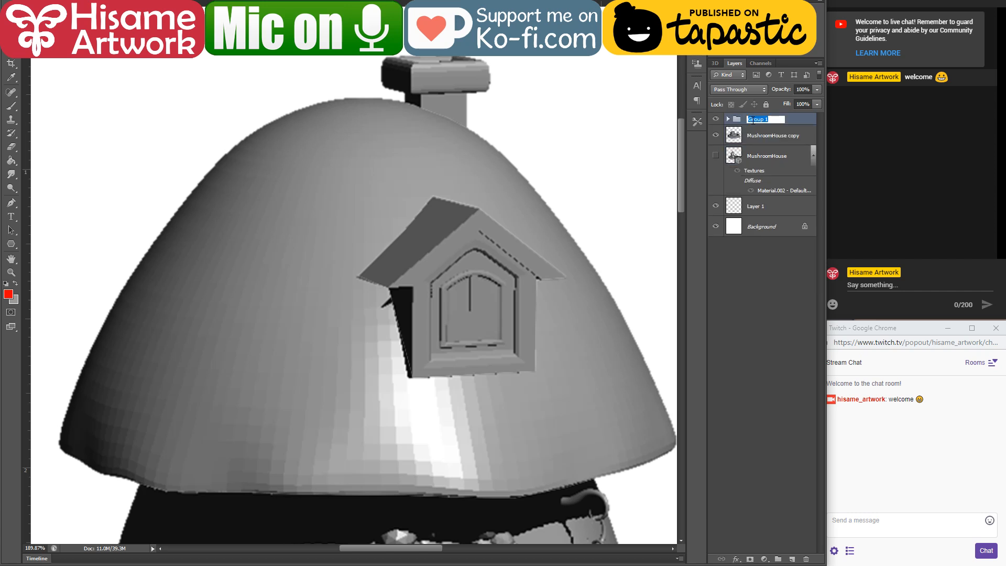
type("roof")
key("Return")
Step: Activate the roof layer inside the roof group and load its outline as a selection
scroll(498, 288, "down", 2)
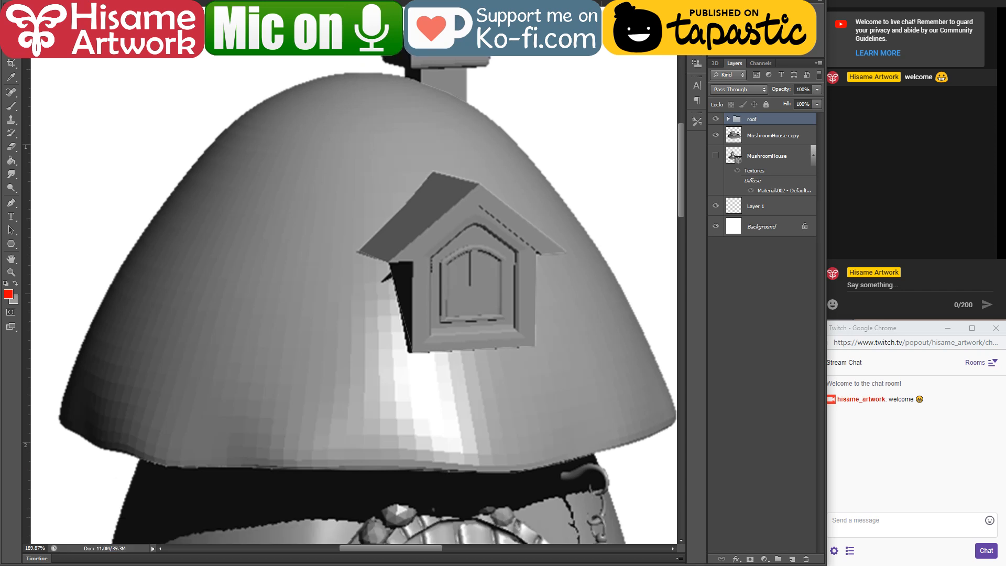
scroll(498, 292, "down", 1)
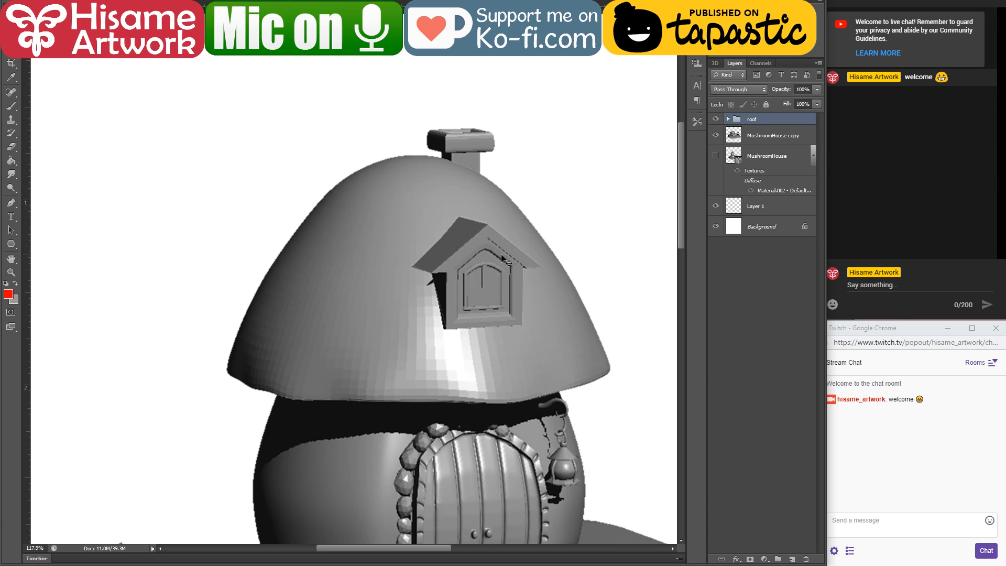
left_click_drag(611, 283, 566, 194)
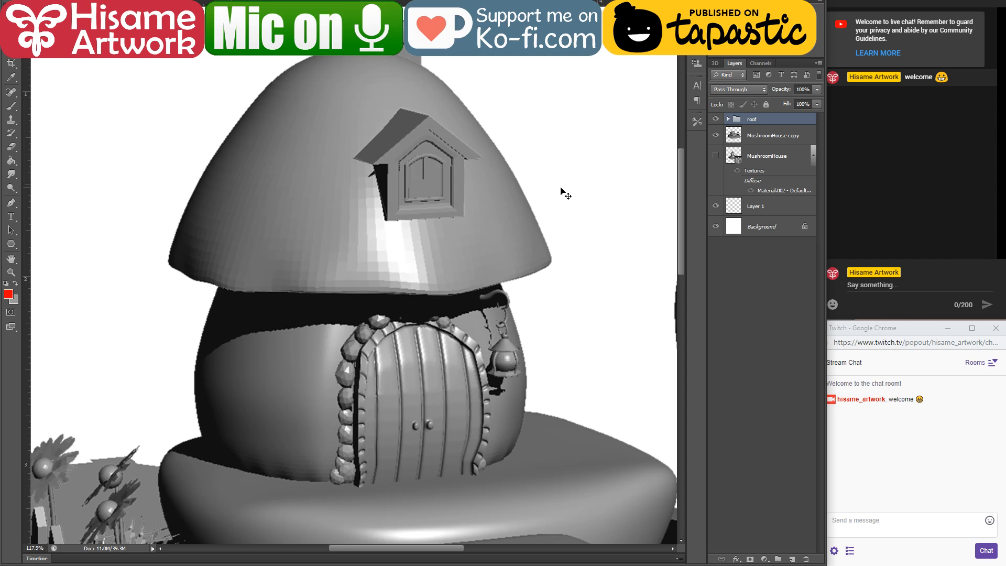
scroll(385, 269, "up", 2)
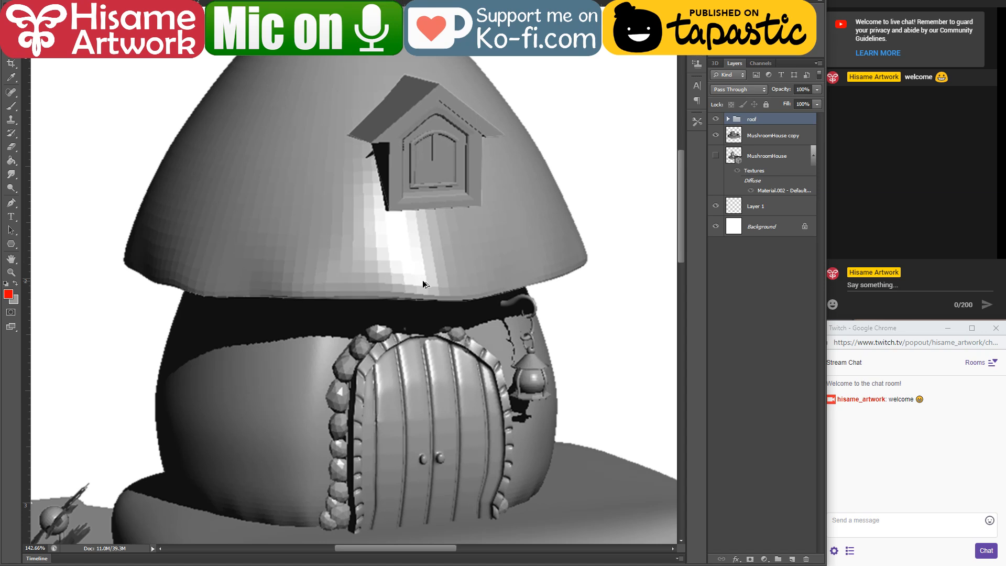
scroll(424, 284, "down", 3)
scroll(422, 280, "down", 2)
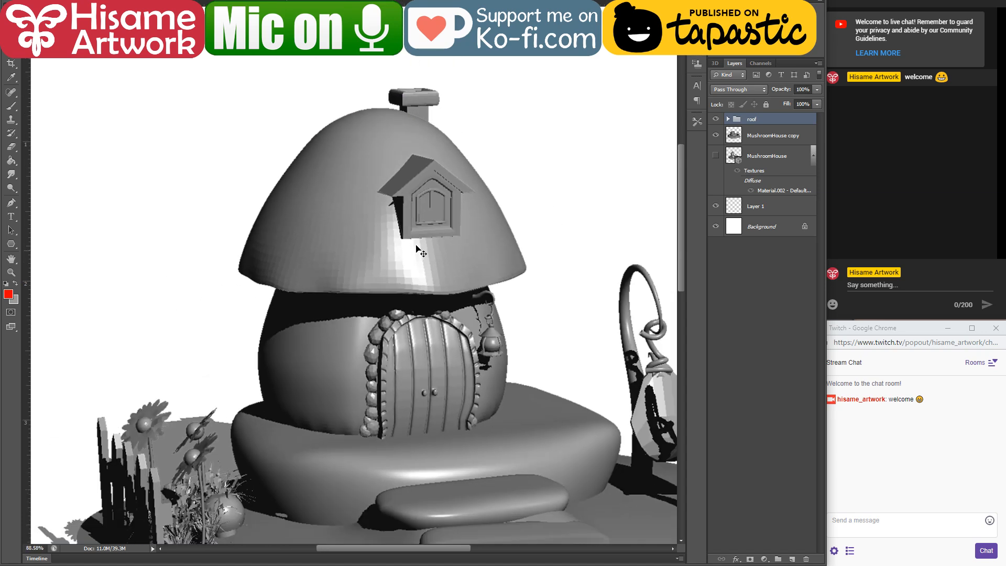
scroll(377, 139, "up", 6)
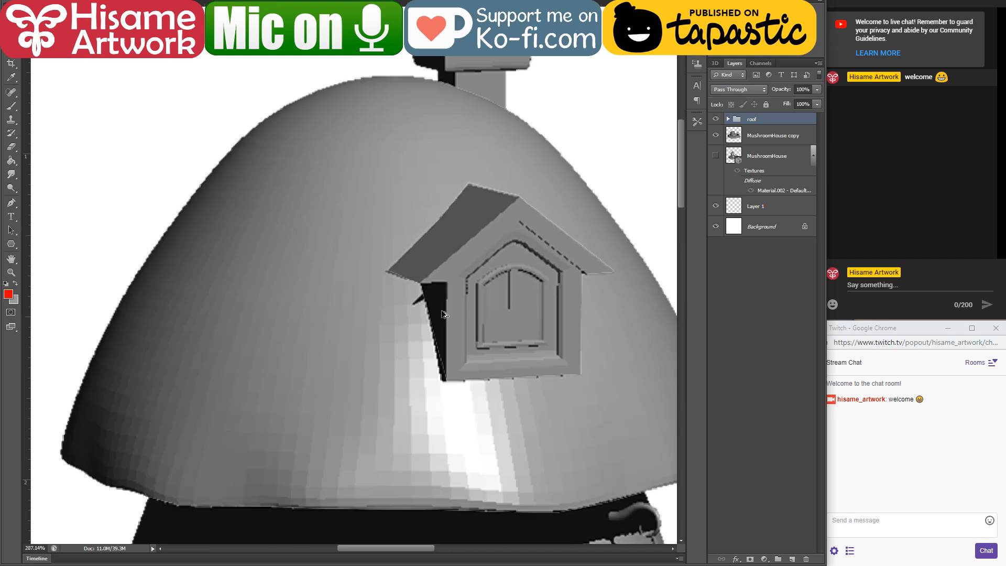
scroll(436, 381, "up", 3)
scroll(437, 381, "down", 1)
left_click(442, 374, "ctrl")
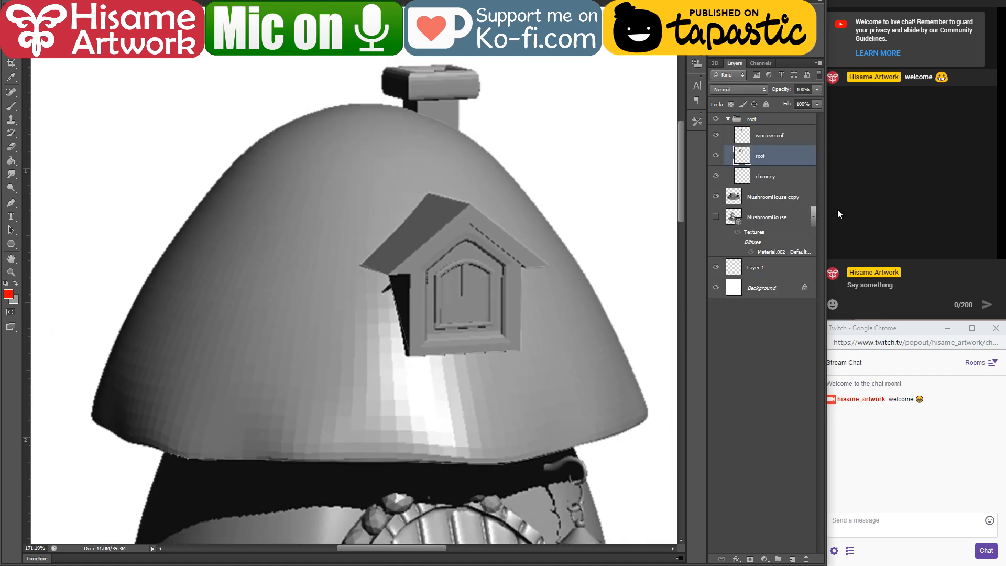
left_click(742, 156, "ctrl")
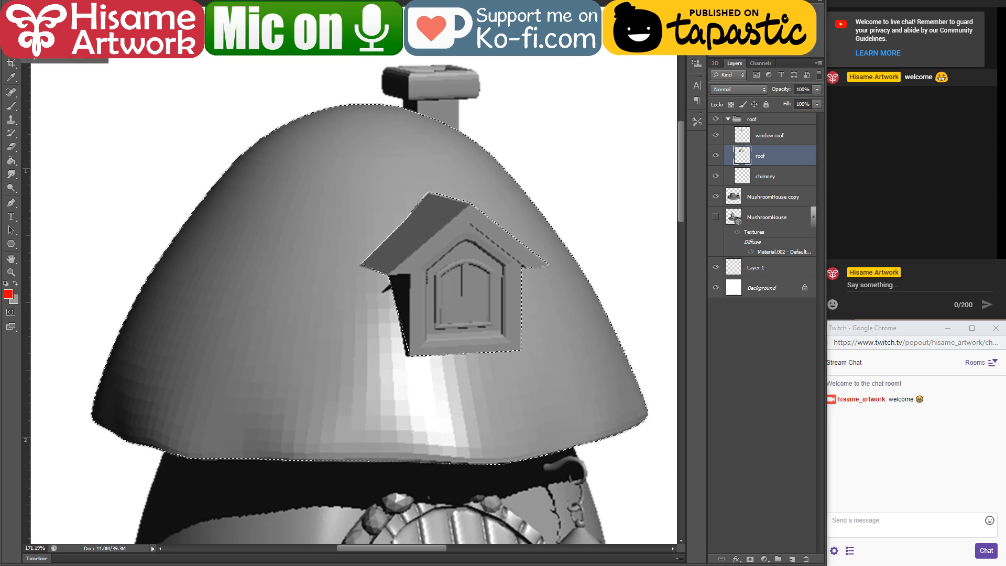
Step: Activate the Brush tool and set its blending mode to Color
mouse_move(411, 170)
left_mouse_down()
mouse_move(367, 212)
mouse_move(550, 374)
mouse_move(569, 265)
mouse_move(414, 171)
left_mouse_up()
left_click(11, 107)
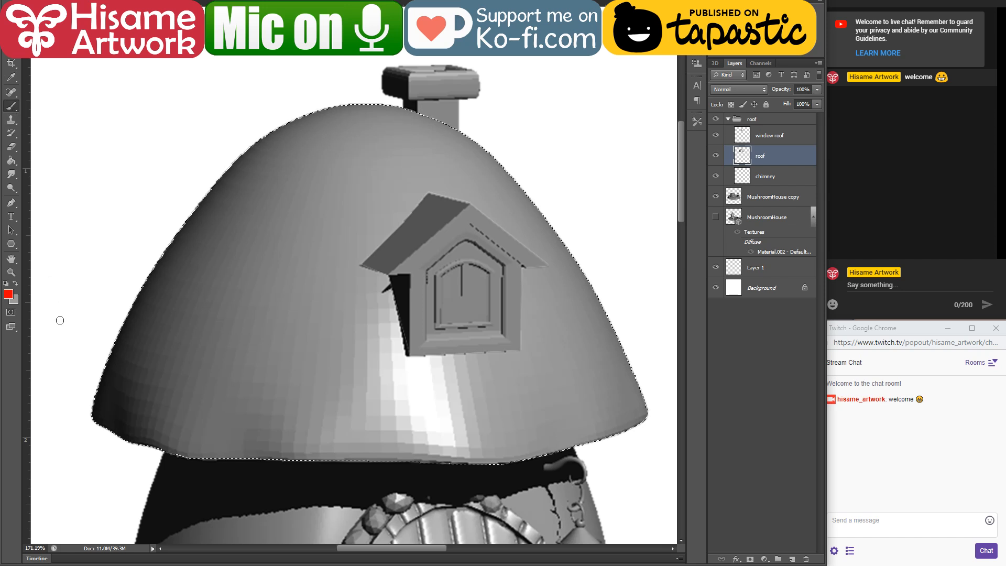
left_click(132, 2)
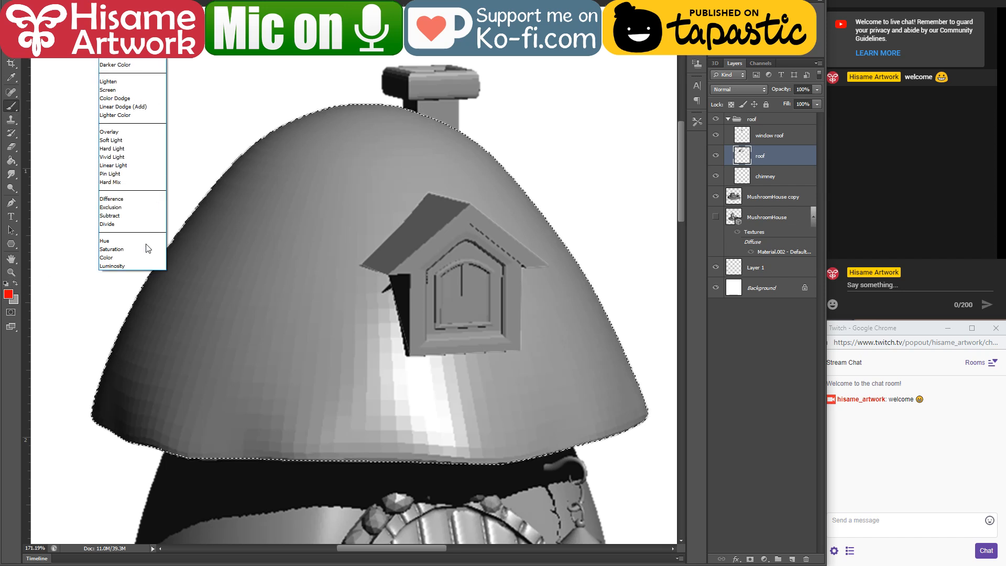
left_click(128, 258)
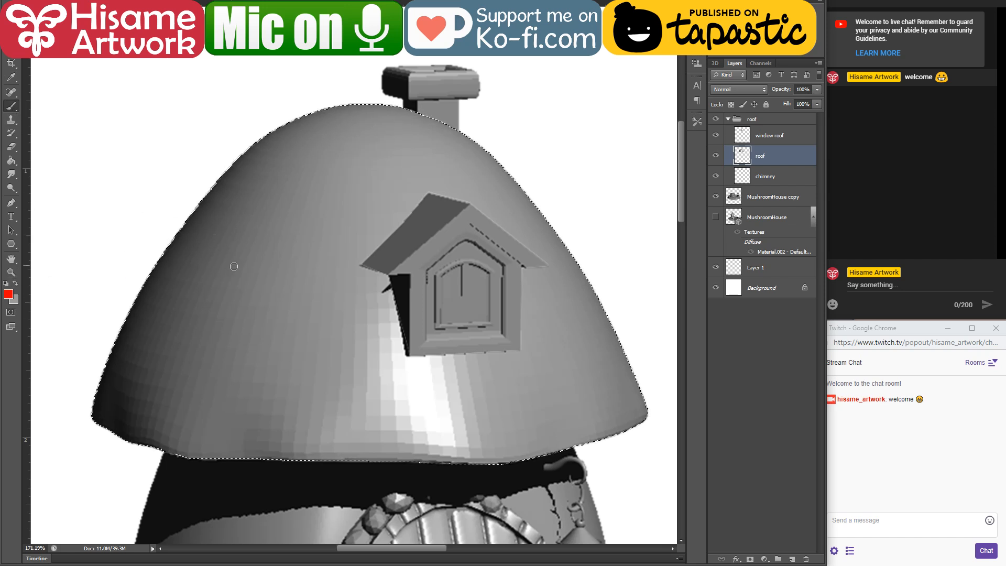
Step: Tint the whole selected mushroom roof red (ff0000) with an enlarged brush and save the file
key("bracketright")
key("bracketright")
key("bracketright")
key("bracketright")
key("bracketright")
key("bracketright")
key("bracketright")
key("bracketright")
key("bracketright")
key("bracketright")
key("bracketright")
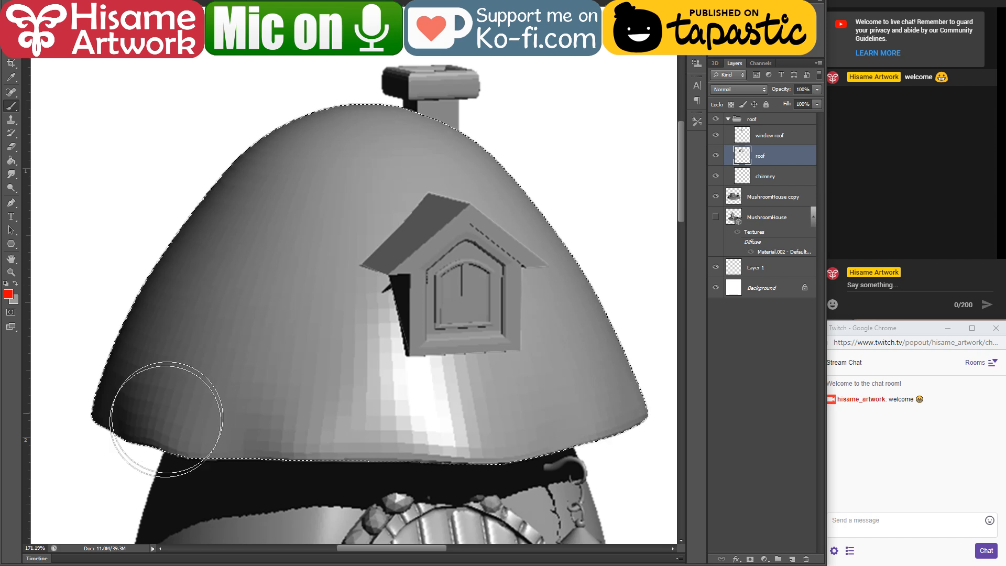
mouse_move(167, 419)
left_mouse_down()
mouse_move(117, 364)
mouse_move(152, 466)
mouse_move(280, 153)
mouse_move(264, 366)
mouse_move(404, 325)
mouse_move(539, 425)
mouse_move(651, 332)
left_mouse_up()
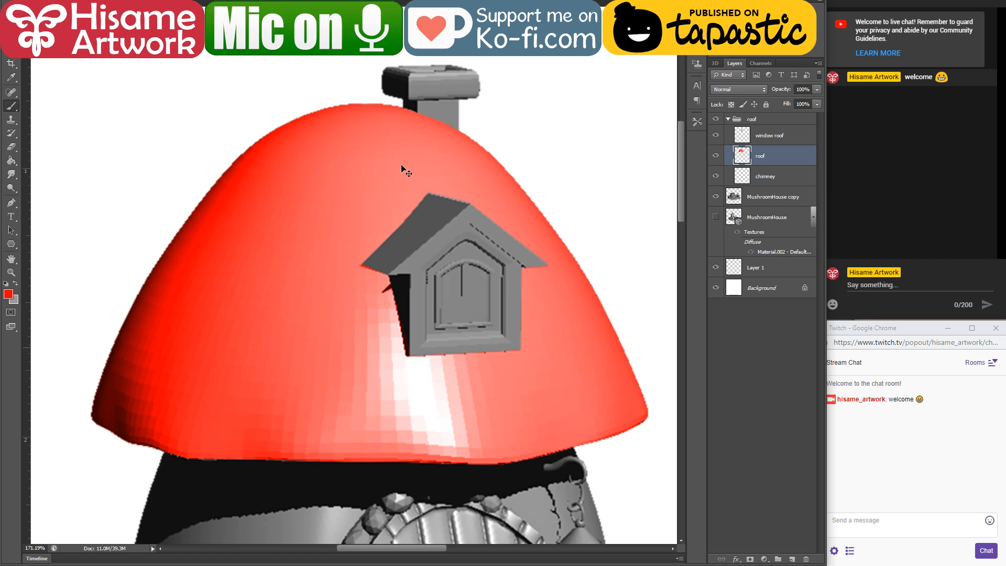
key("ctrl+s")
Step: Activate the window roof layer, load its outline as a selection and keep ff0000 as the foreground colour
scroll(401, 169, "down", 1)
key("alt+[")
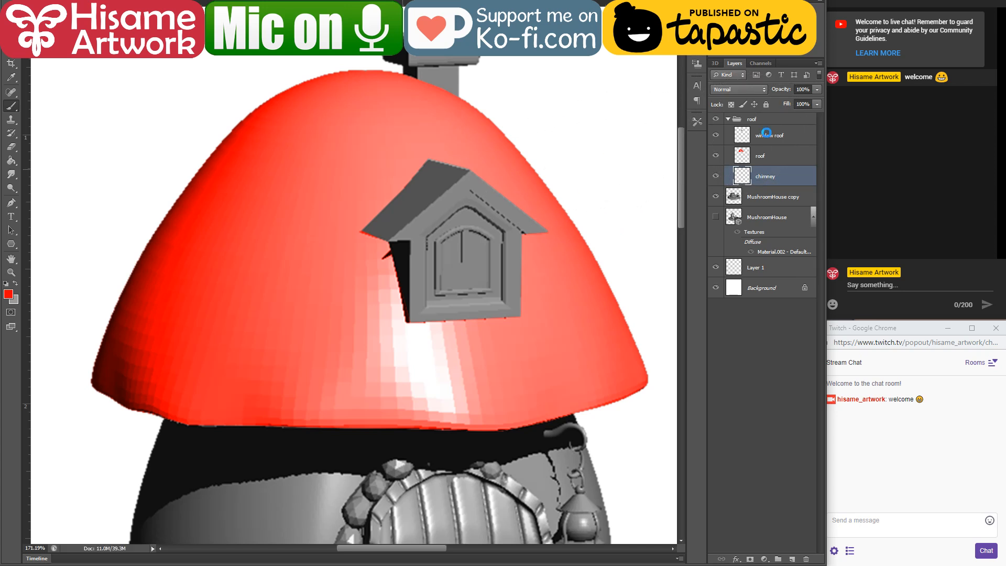
left_click(768, 135)
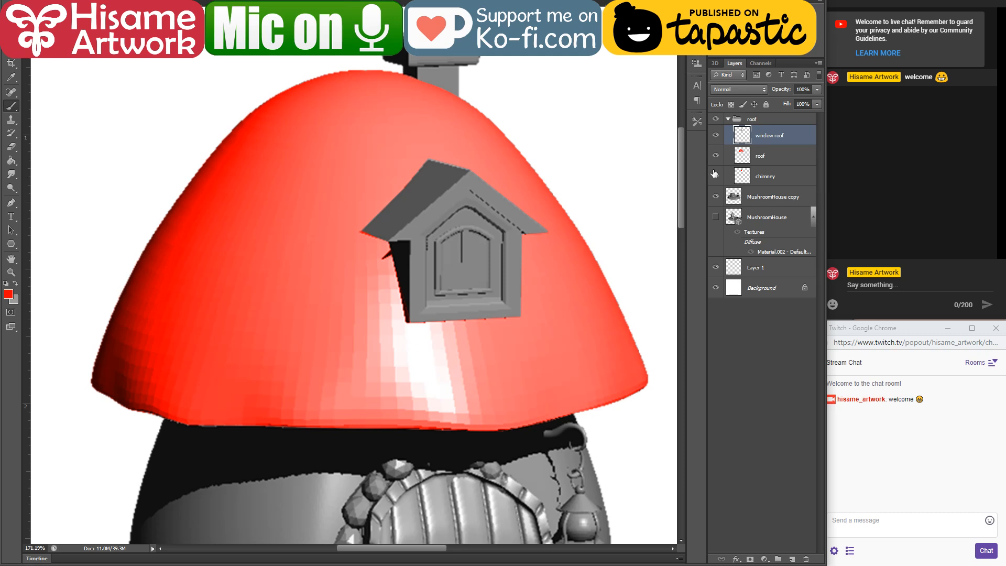
left_click(742, 135, "ctrl")
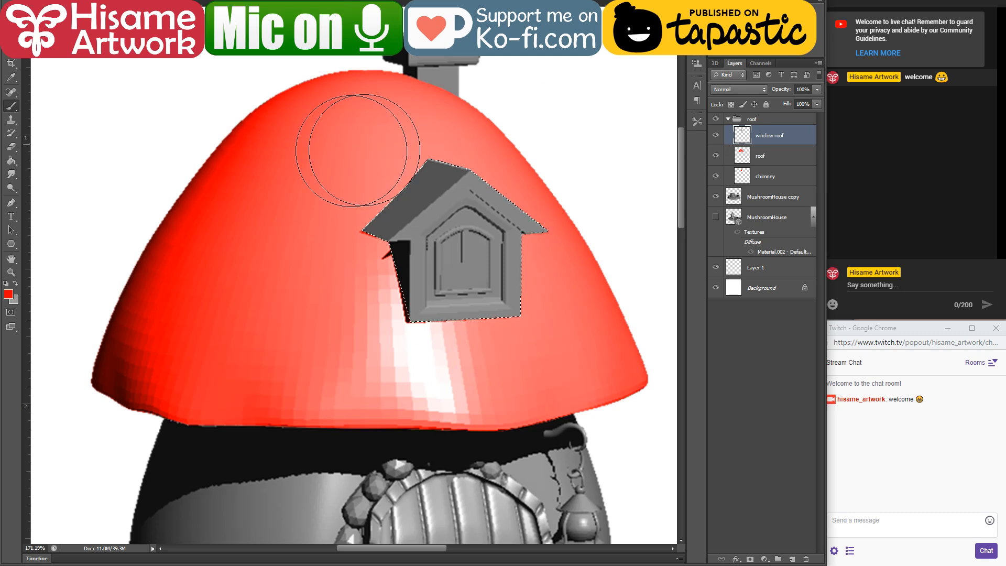
left_click(8, 293)
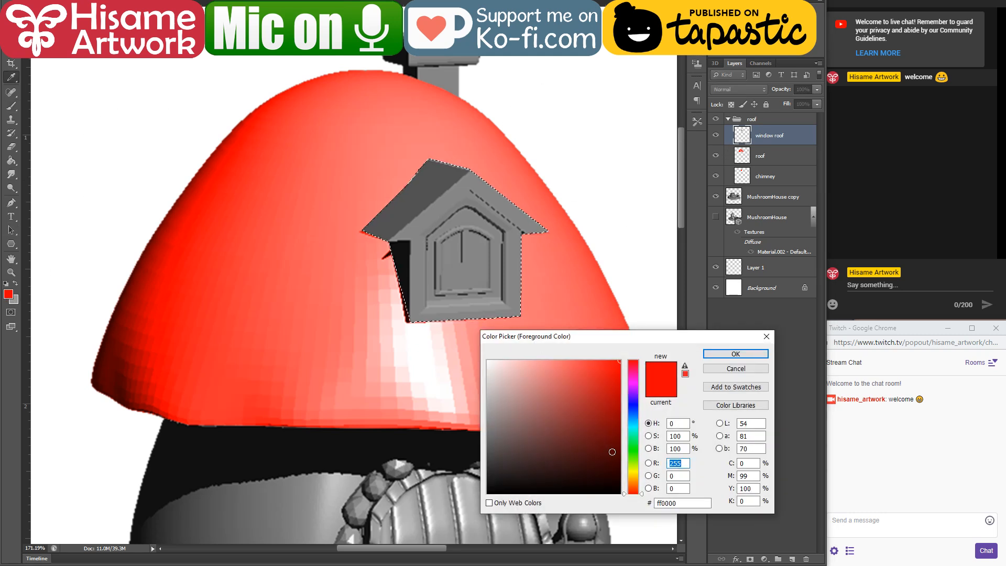
left_click(735, 354)
Step: Paint the dark side slope of the dormer roof red with a smaller brush
scroll(427, 131, "up", 3)
scroll(510, 197, "up", 1)
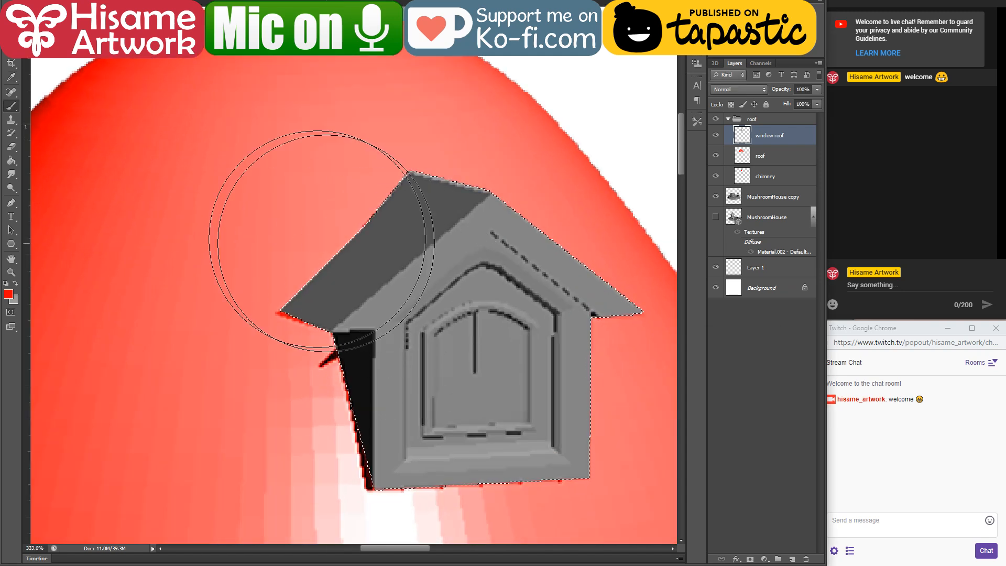
key("bracketleft")
key("bracketleft")
key("bracketleft")
mouse_move(294, 306)
left_mouse_down()
mouse_move(441, 154)
mouse_move(295, 310)
mouse_move(452, 163)
mouse_move(298, 318)
left_mouse_up()
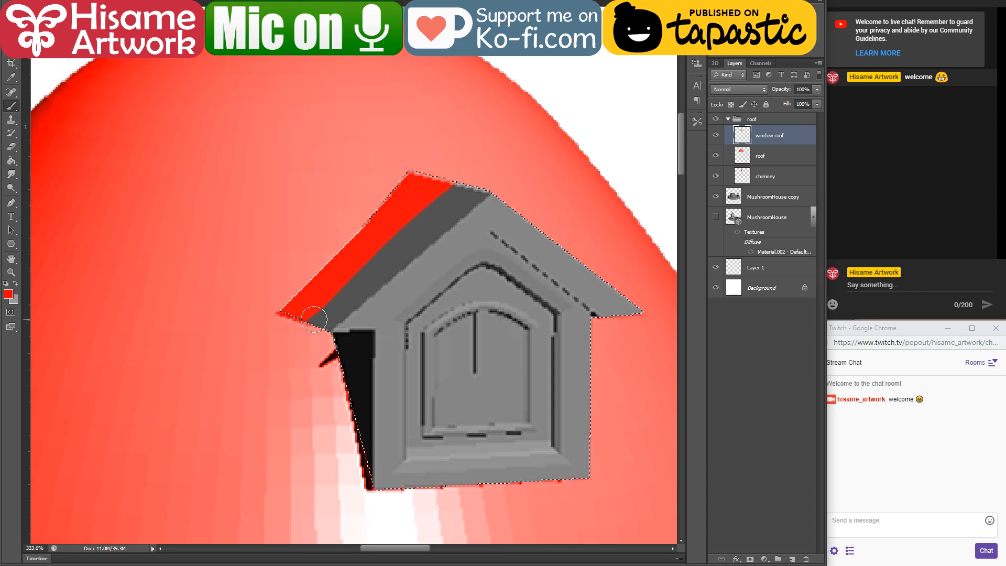
left_click(321, 324)
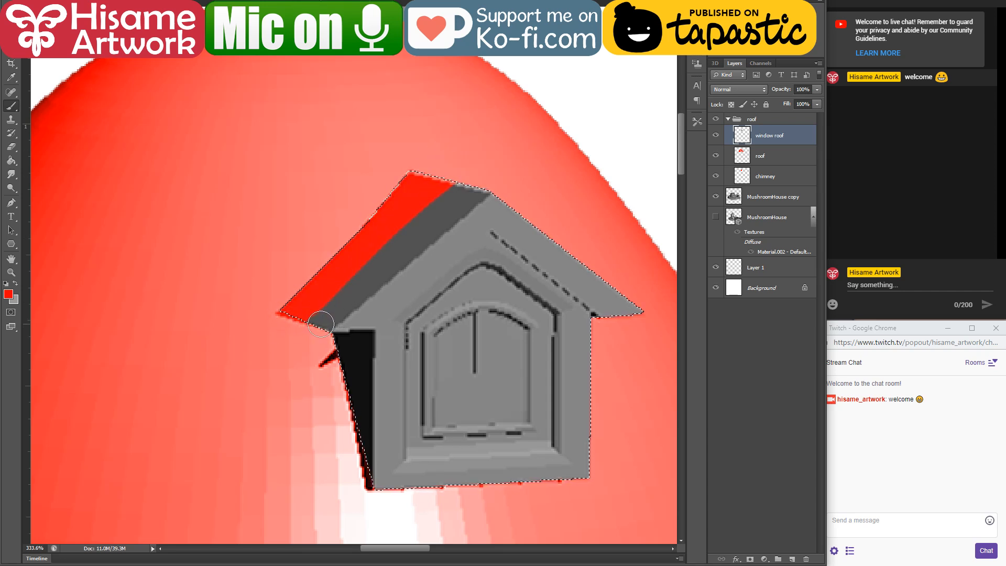
left_click(479, 188, "shift")
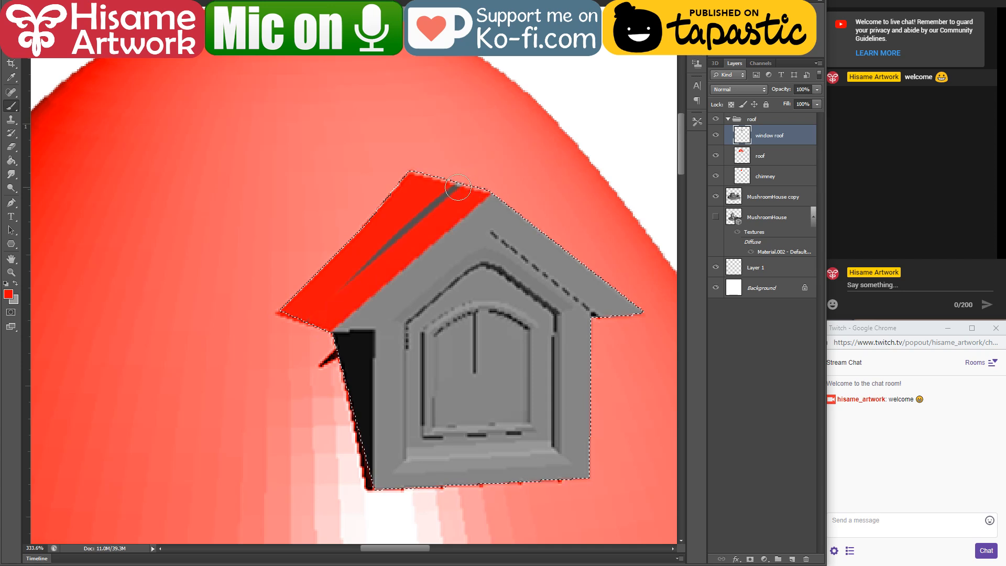
left_click_drag(459, 190, 366, 274)
Step: Paint the front gable band of the dormer roof red, from the ridge down both eaves
left_click_drag(269, 344, 313, 342)
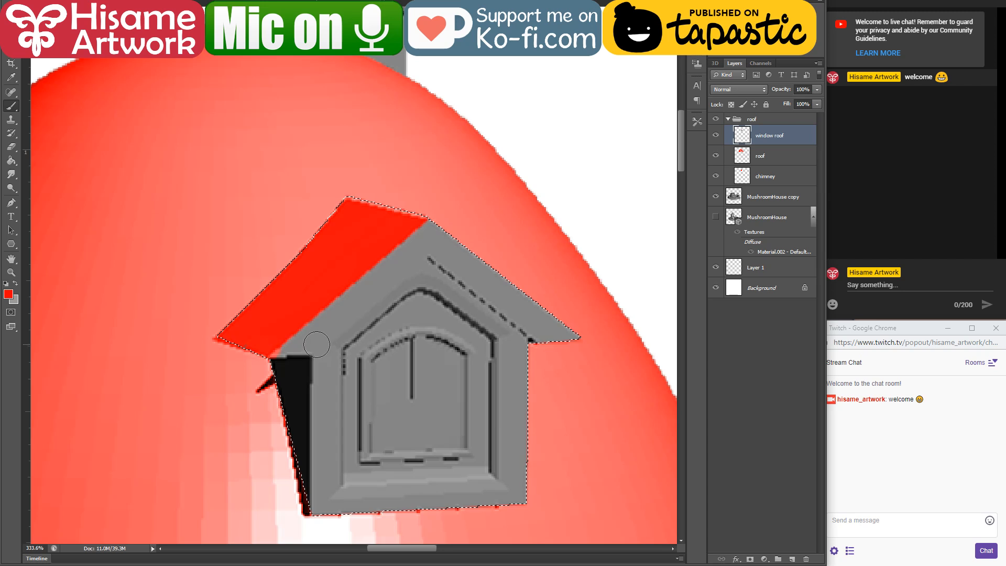
left_click_drag(421, 264, 312, 332)
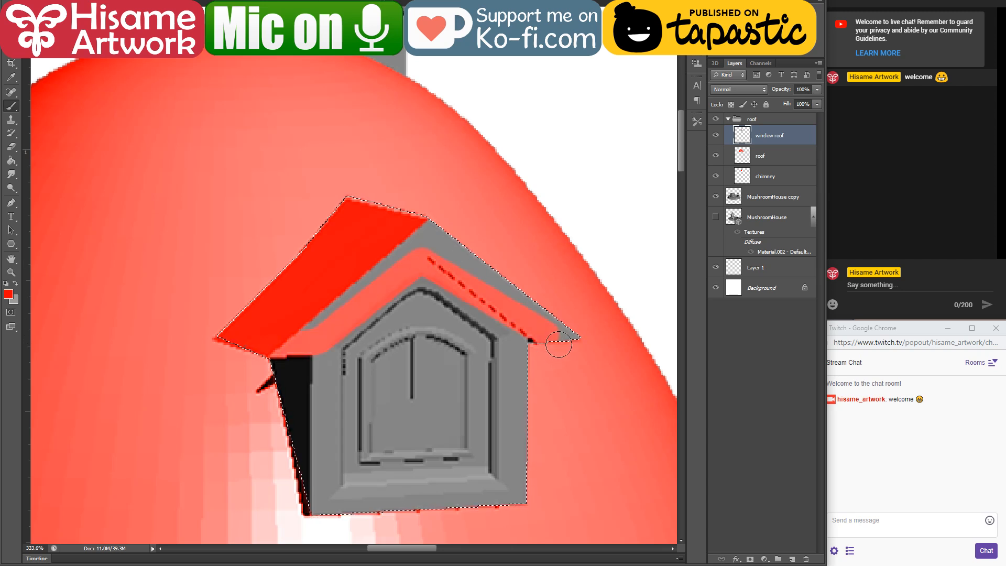
mouse_move(555, 343)
left_mouse_down()
mouse_move(453, 227)
mouse_move(466, 282)
left_mouse_up()
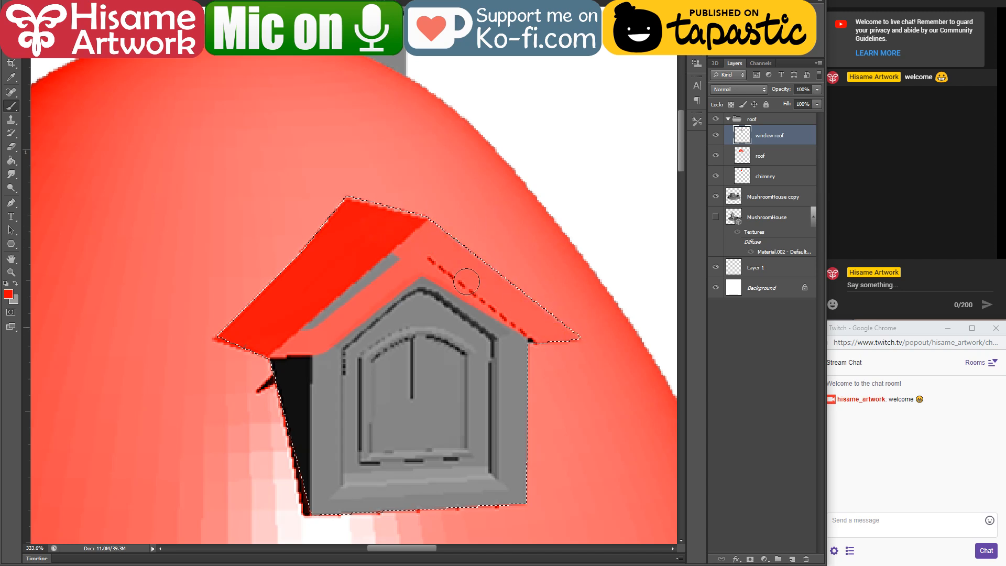
Step: Set the foreground colour to light yellow ffdf7c
left_click(7, 294)
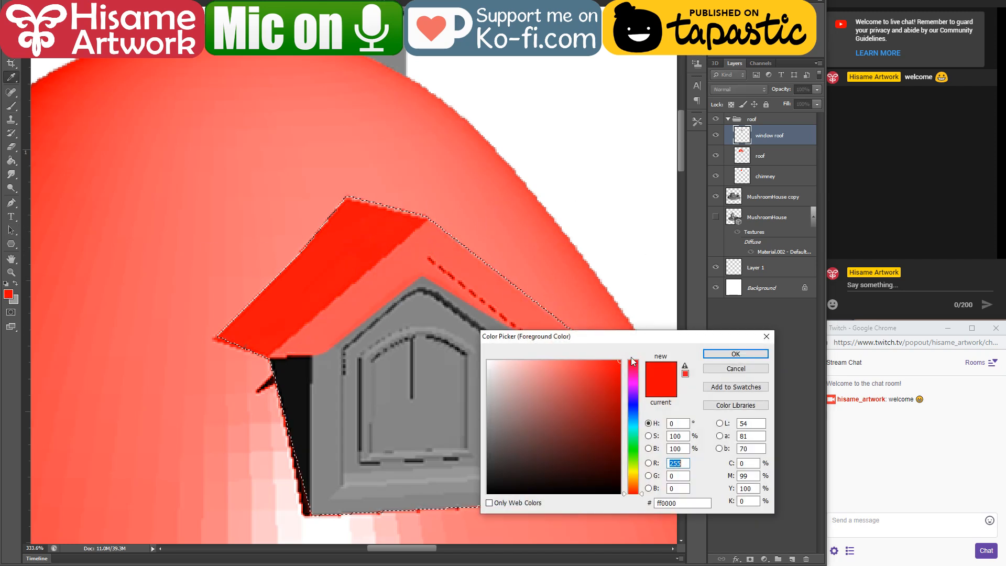
left_click(487, 393)
left_click(634, 477)
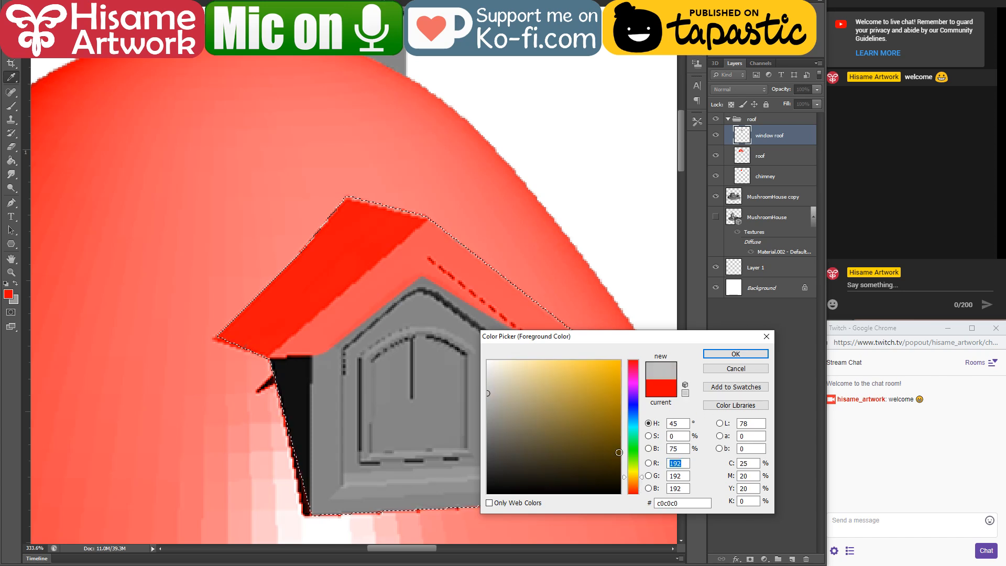
left_click_drag(550, 369, 555, 360)
left_click(755, 352)
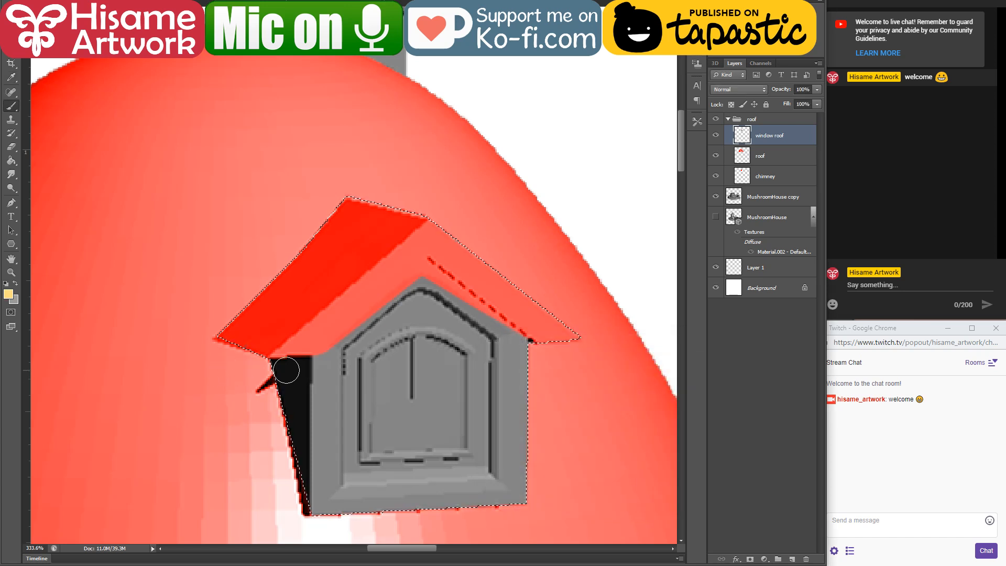
Step: Try painting the dormer's dark side wall and adjacent front edge with the light yellow
left_click_drag(275, 365, 309, 514)
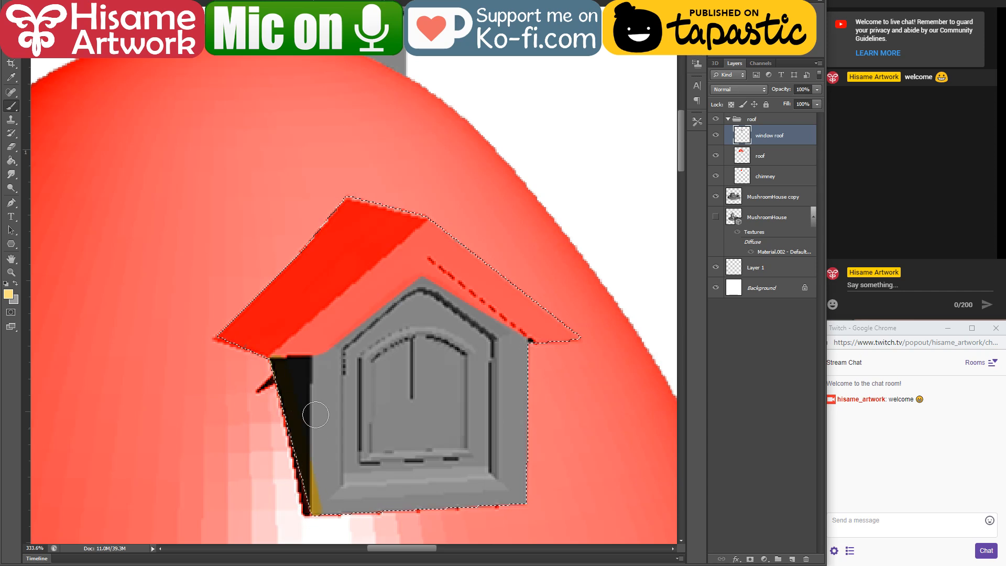
mouse_move(314, 365)
left_mouse_down()
mouse_move(328, 364)
mouse_move(318, 526)
left_mouse_up()
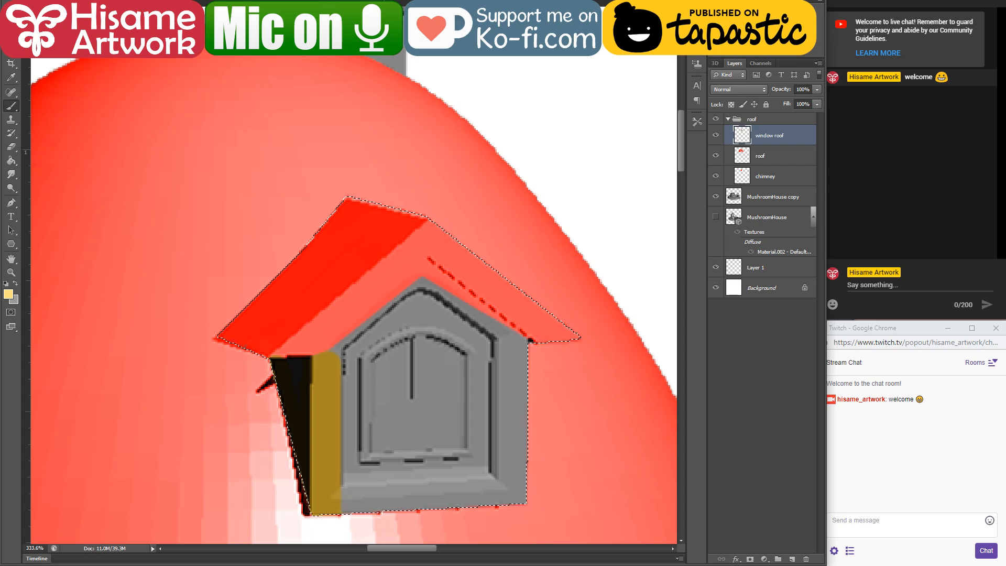
Step: Switch to the project folder, open mushroom house.blend in Blender and examine the mushroom house model
key("alt+Tab")
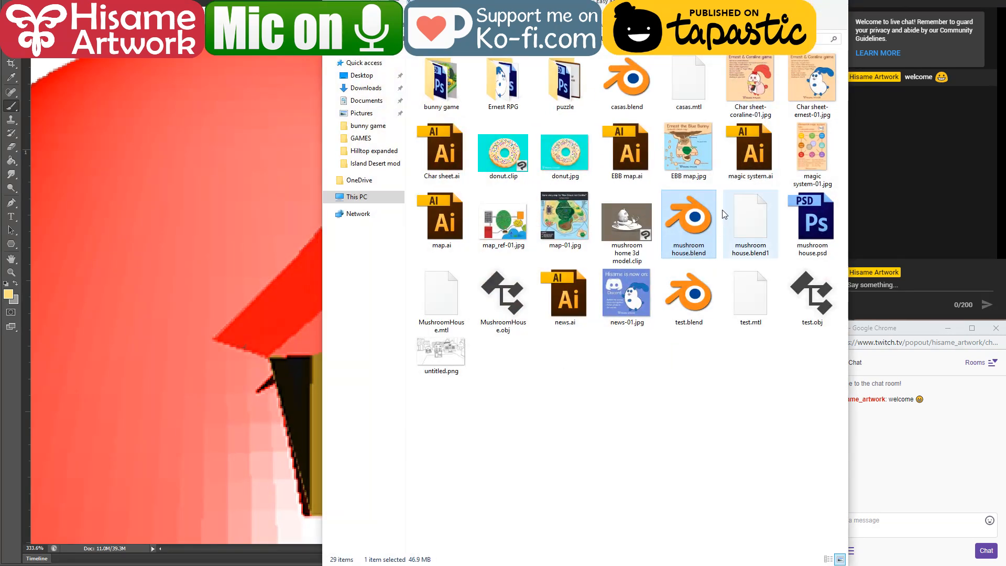
double_click(688, 216)
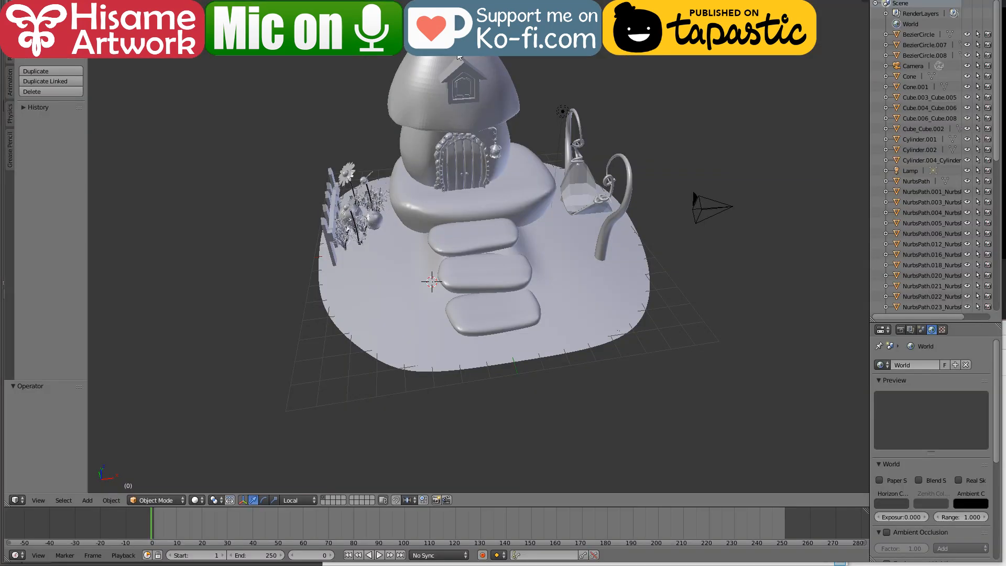
scroll(478, 236, "down", 3)
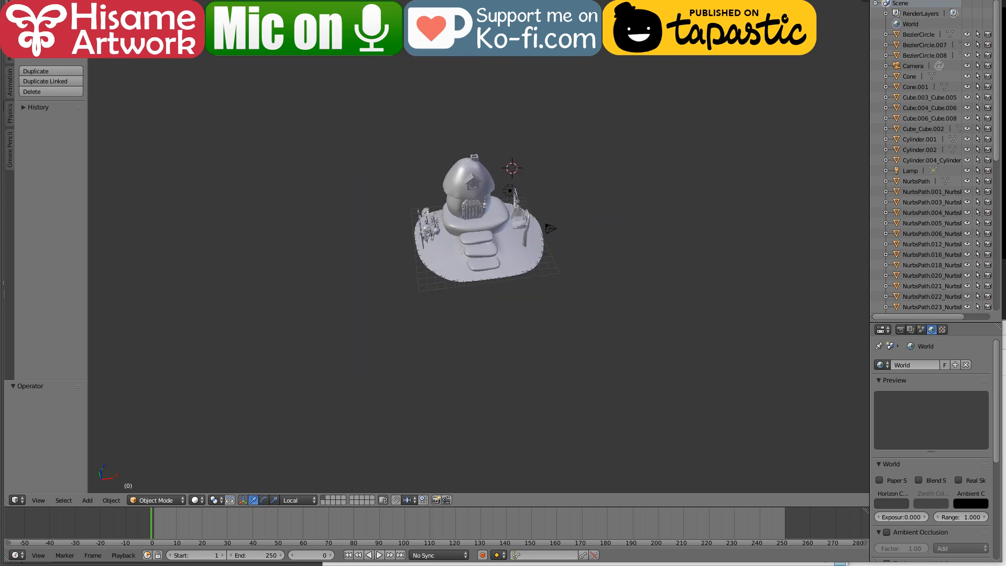
scroll(478, 236, "up", 8)
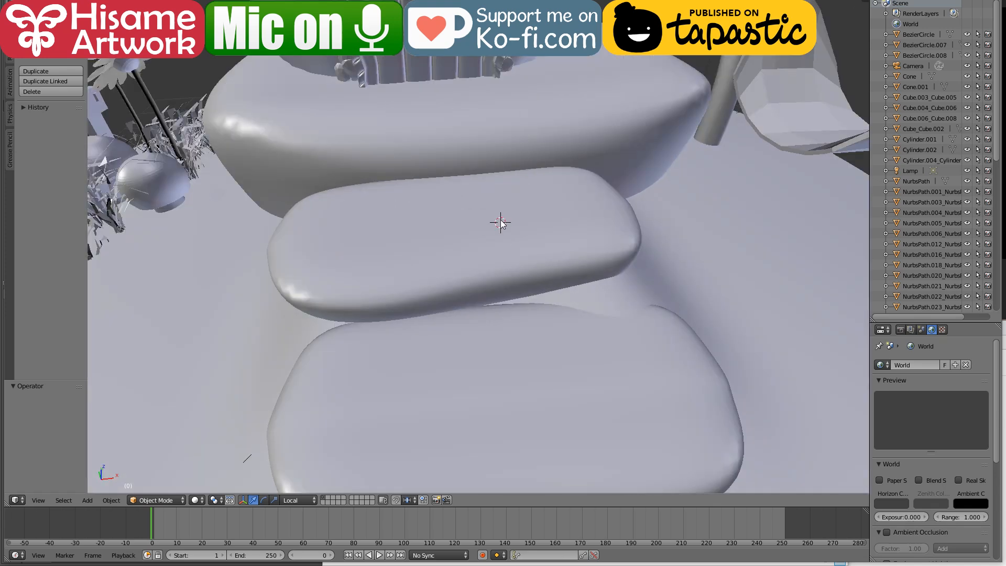
scroll(508, 181, "down", 5)
scroll(512, 181, "up", 4)
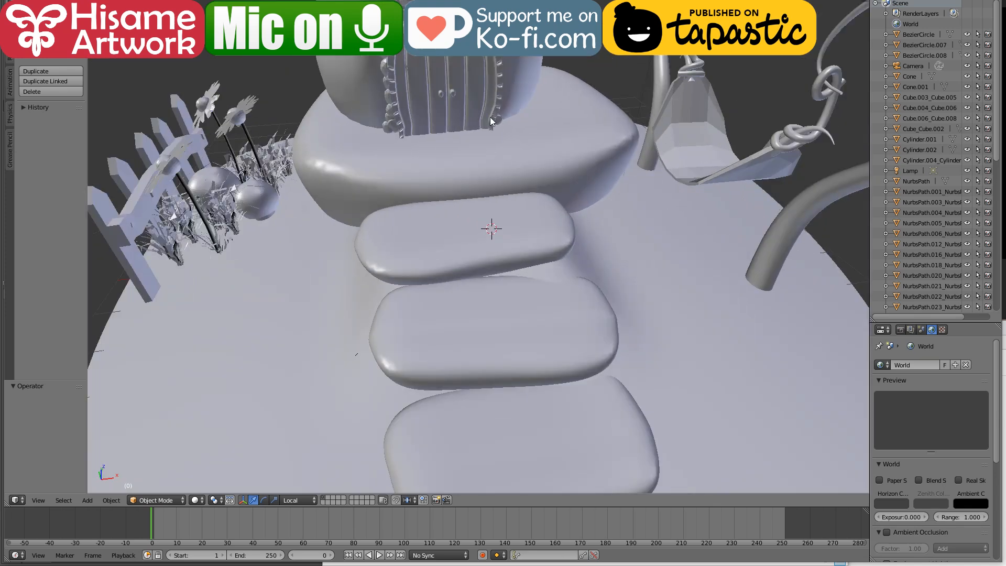
key("space")
key("Escape")
key("super")
left_click(580, 44)
scroll(601, 286, "down", 3)
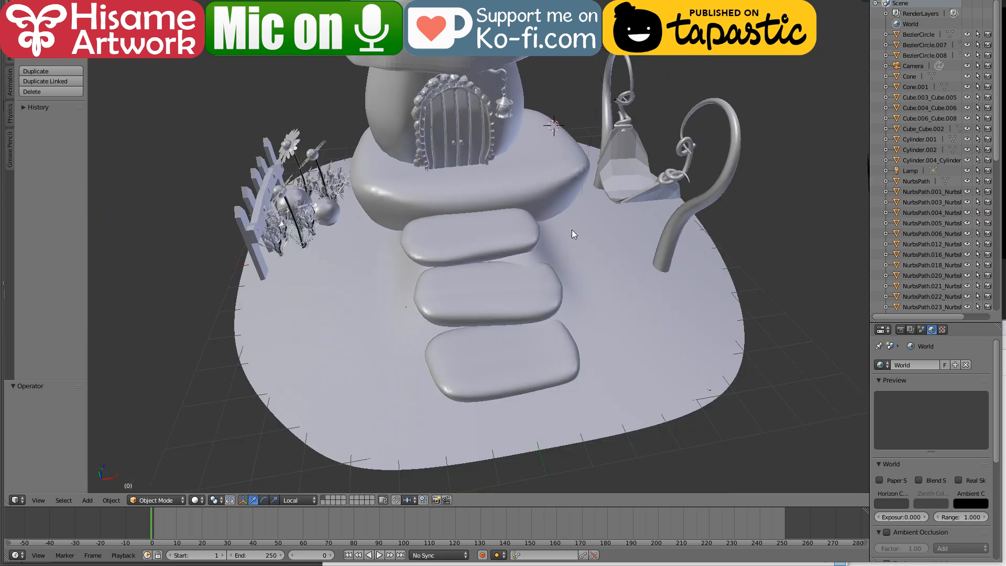
Step: Select the dormer object Cube.004_Cube.006 and move it along its local Z axis out of the roof to inspect its shape
right_click(475, 237)
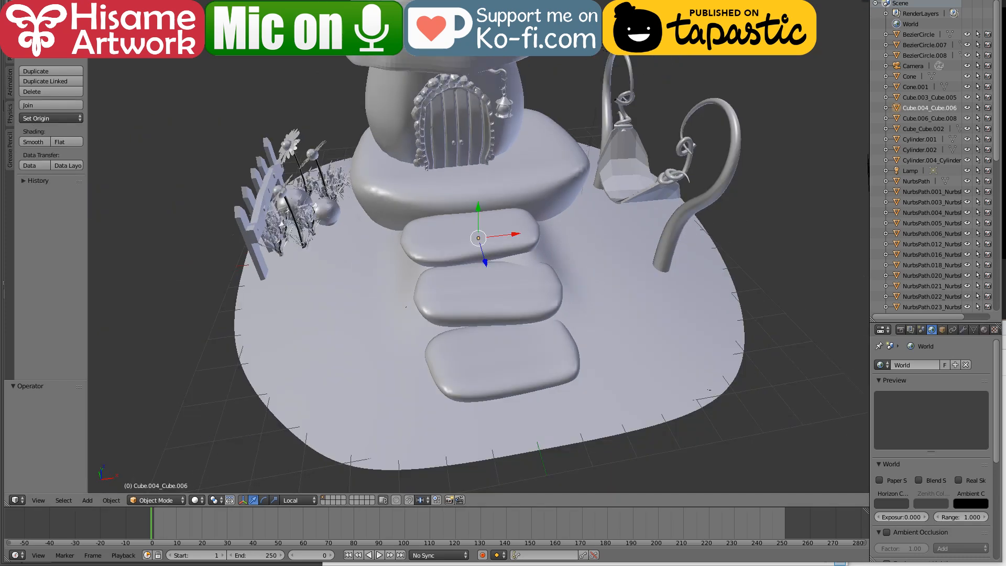
key("KP_Decimal")
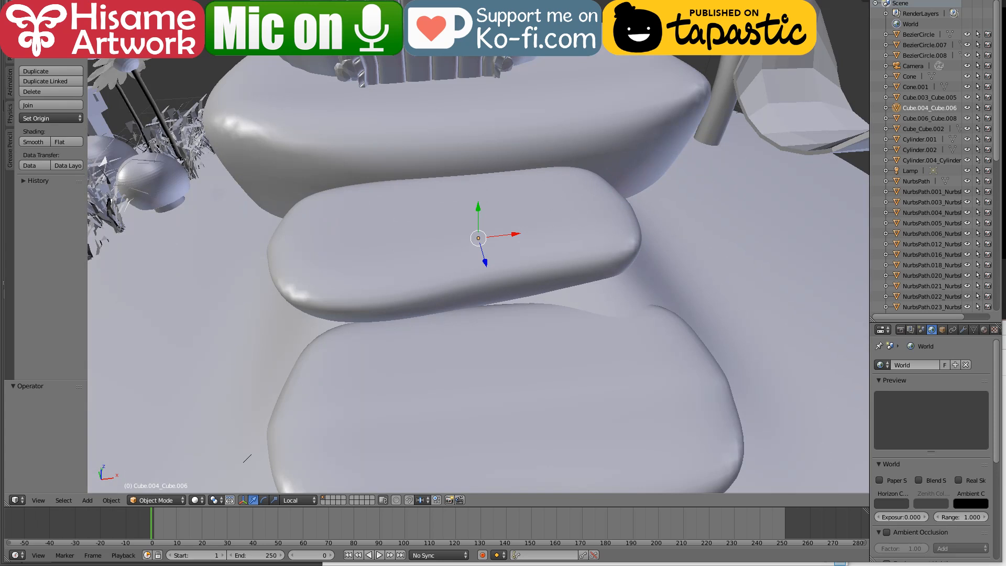
key("g")
left_click(206, 56)
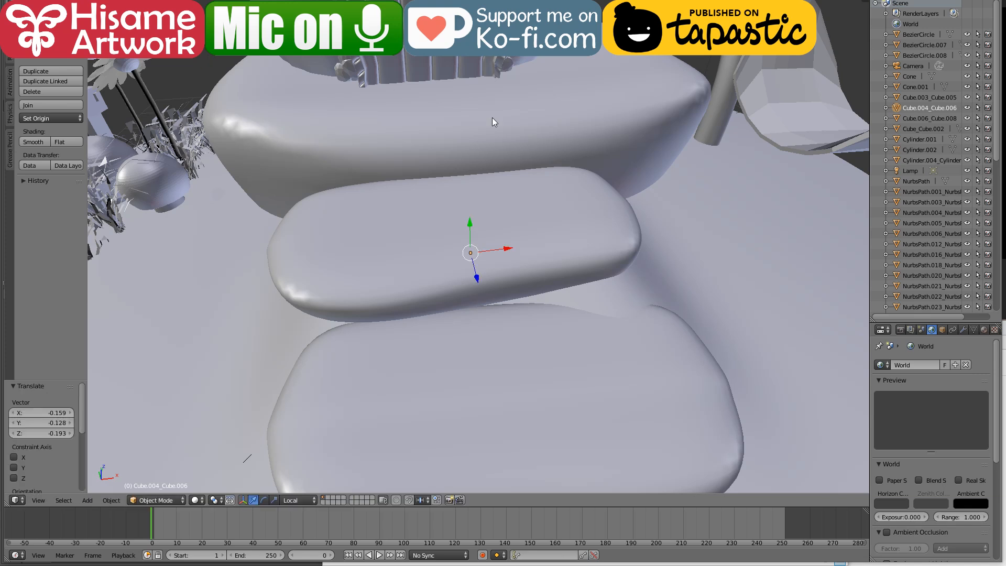
key("Right")
key("Right")
key("Right")
key("Right")
key("Right")
key("Right")
scroll(473, 297, "down", 6)
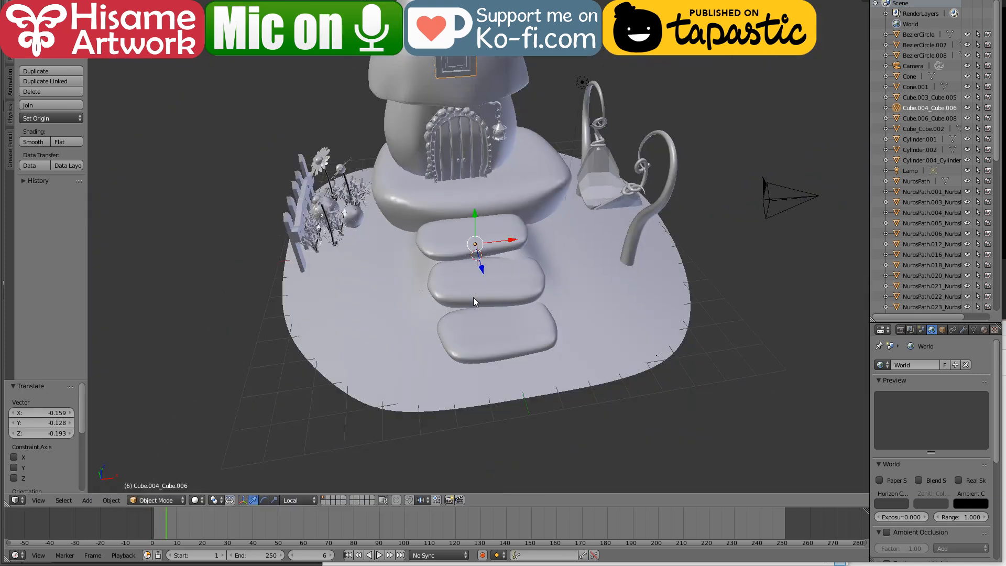
scroll(486, 112, "up", 3)
left_click(461, 59)
left_click_drag(483, 269, 606, 486)
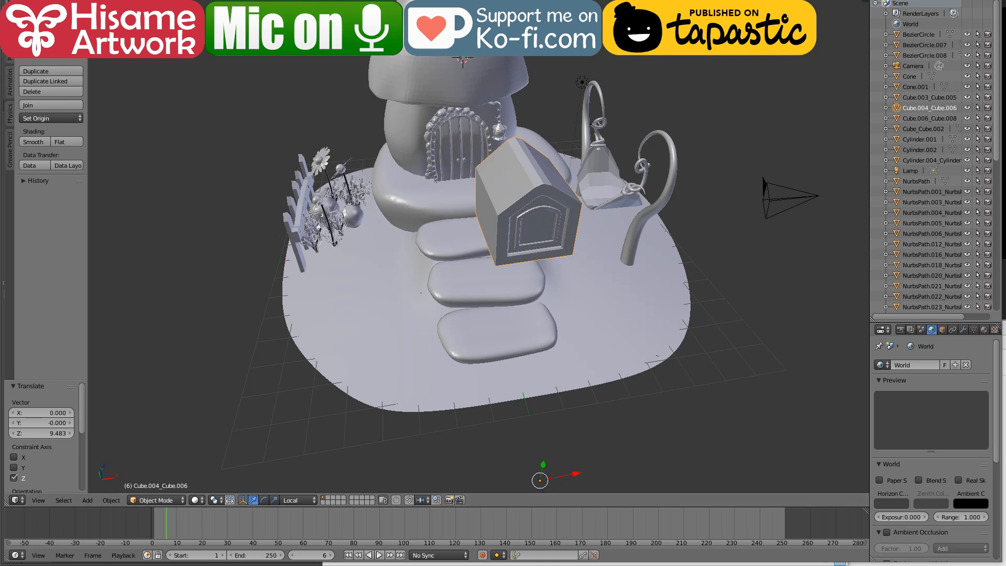
Step: Return to Photoshop and undo the yellow painting on the dormer's walls
key("super+Down")
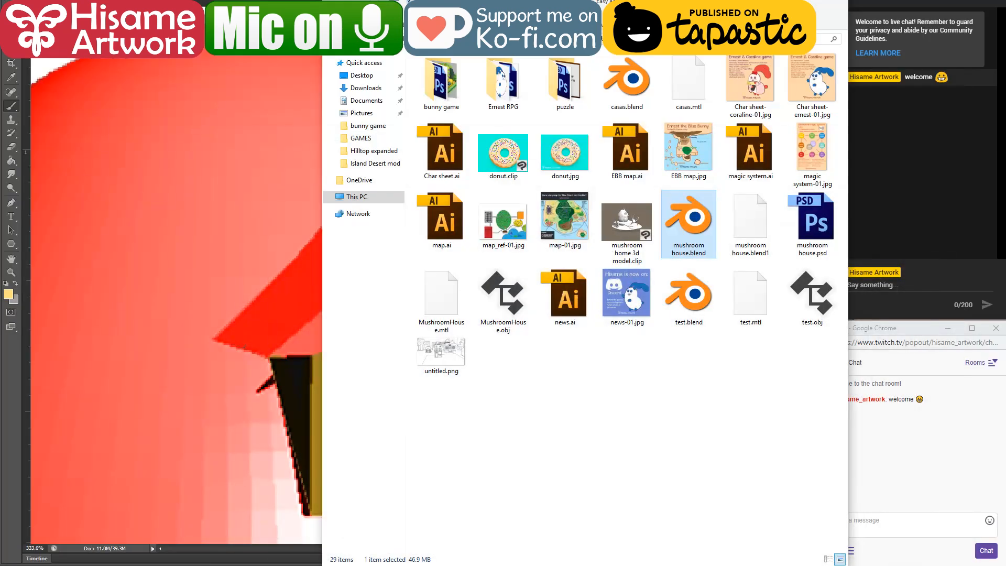
left_click(788, 2)
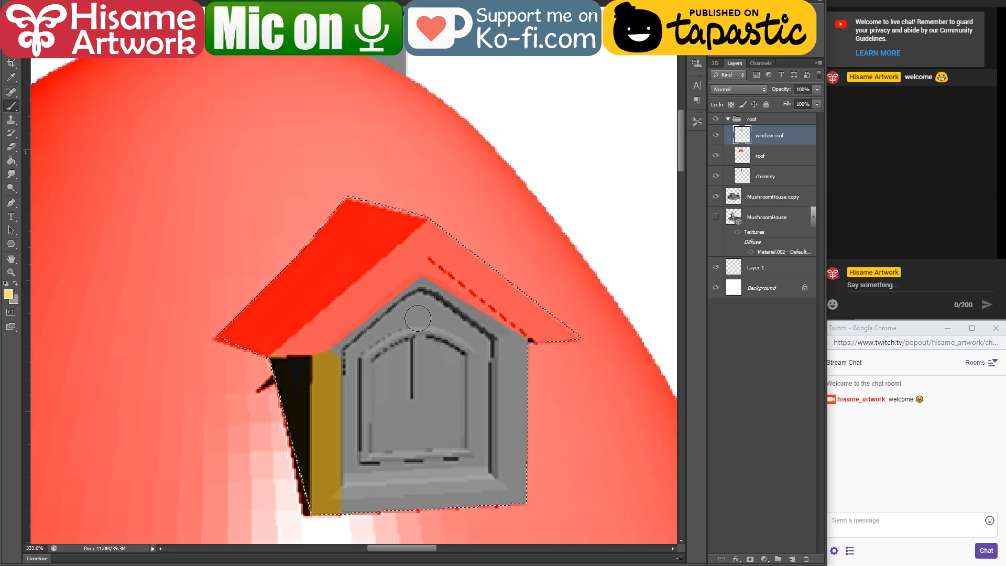
key("ctrl+z")
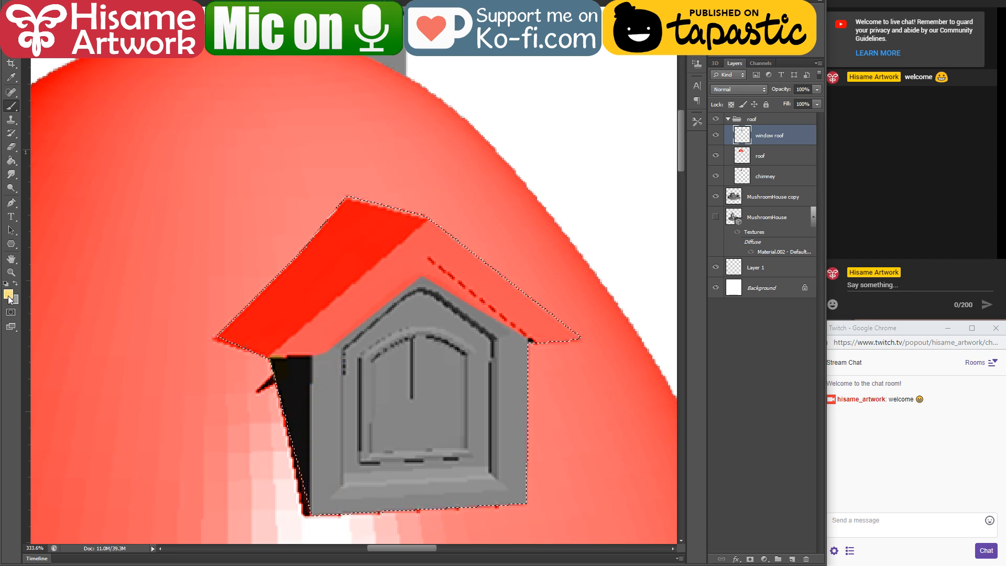
Step: Set the foreground colour to orange ffa200, paint the dormer's front wall and window with it, and clear the selection
left_click(9, 296)
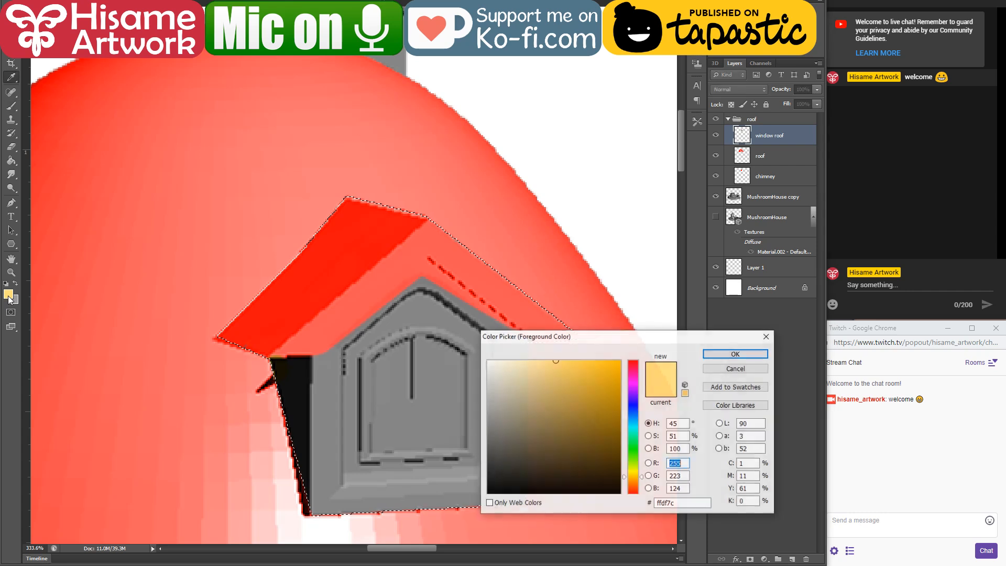
left_click(635, 479)
left_click(620, 361)
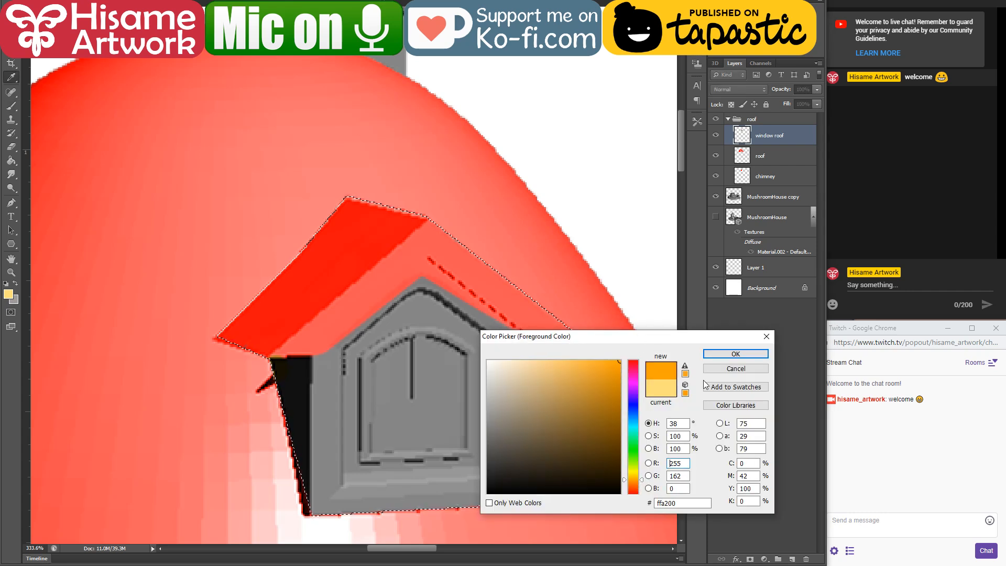
left_click(755, 352)
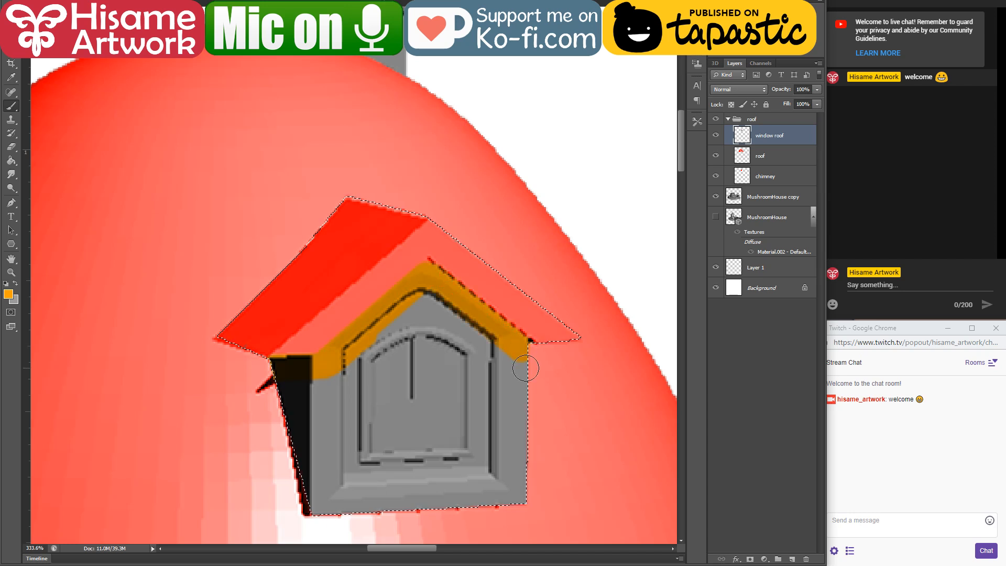
mouse_move(526, 368)
left_mouse_down()
mouse_move(516, 518)
mouse_move(528, 482)
mouse_move(283, 507)
mouse_move(351, 382)
mouse_move(423, 323)
mouse_move(492, 377)
mouse_move(503, 398)
mouse_move(461, 399)
mouse_move(518, 408)
left_mouse_up()
scroll(500, 314, "down", 5)
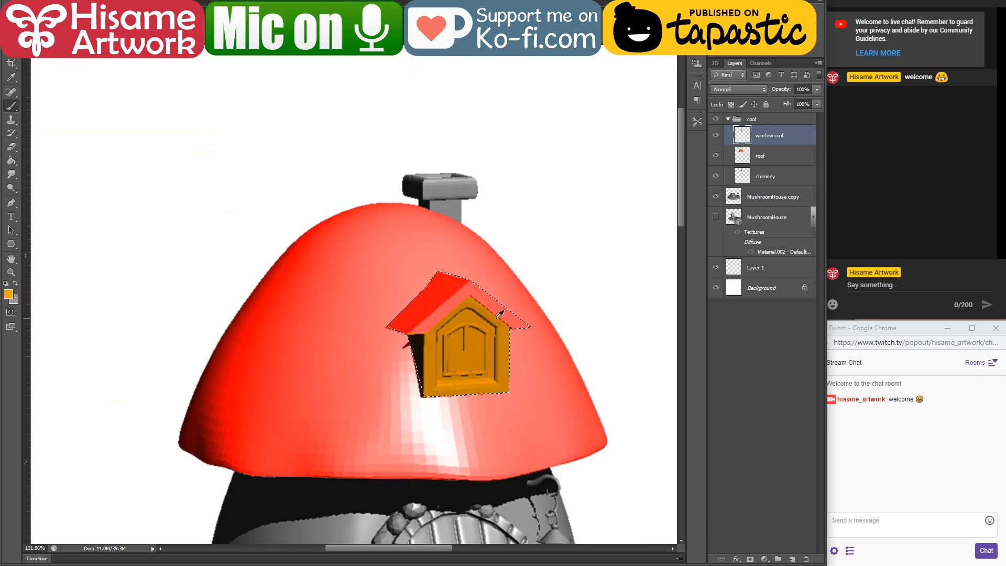
scroll(499, 315, "down", 3)
key("ctrl+d")
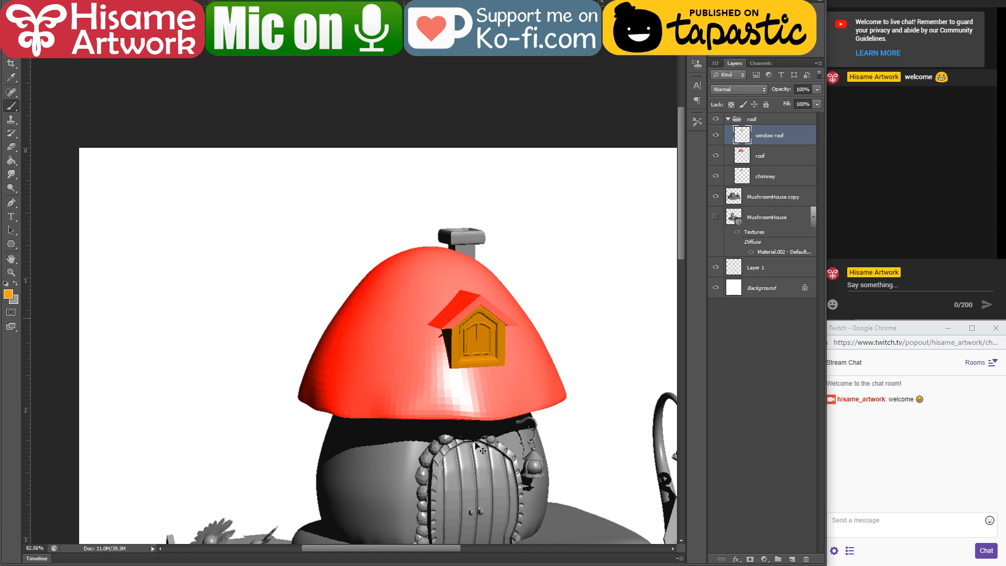
left_click_drag(439, 368, 463, 452)
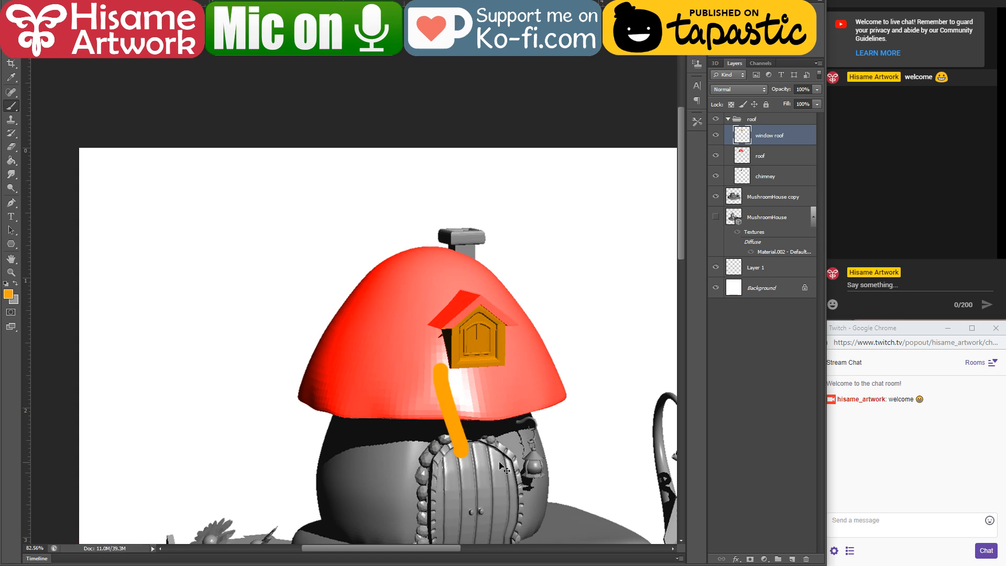
key("ctrl+z")
Step: Close Blender without saving its changes
scroll(472, 478, "up", 3)
scroll(474, 480, "up", 3)
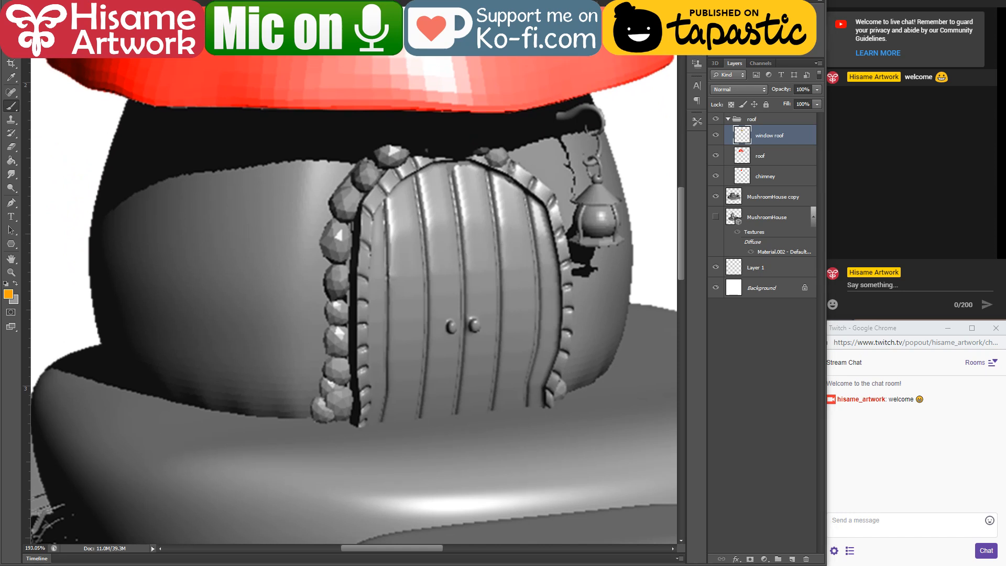
right_click(689, 565)
left_click(665, 554)
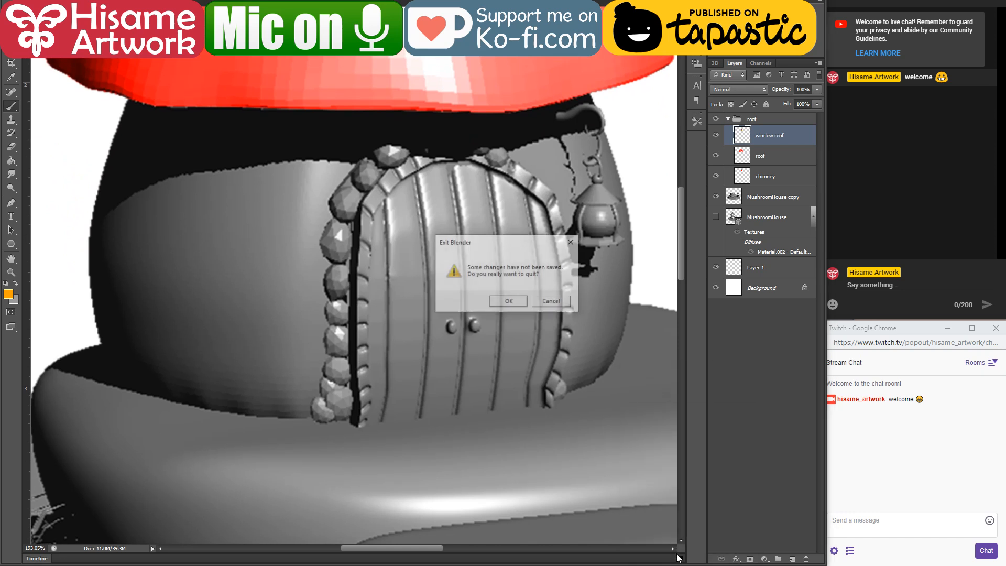
left_click(519, 306)
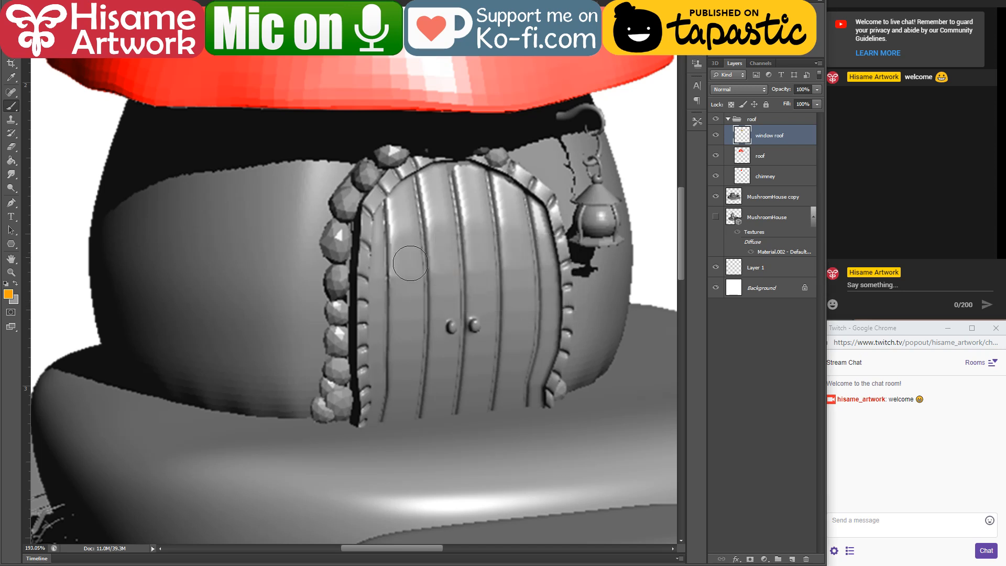
Step: On the MushroomHouse copy layer, outline the house body with the Polygonal Lasso, cut it out and paste it as a new layer
left_click(738, 202)
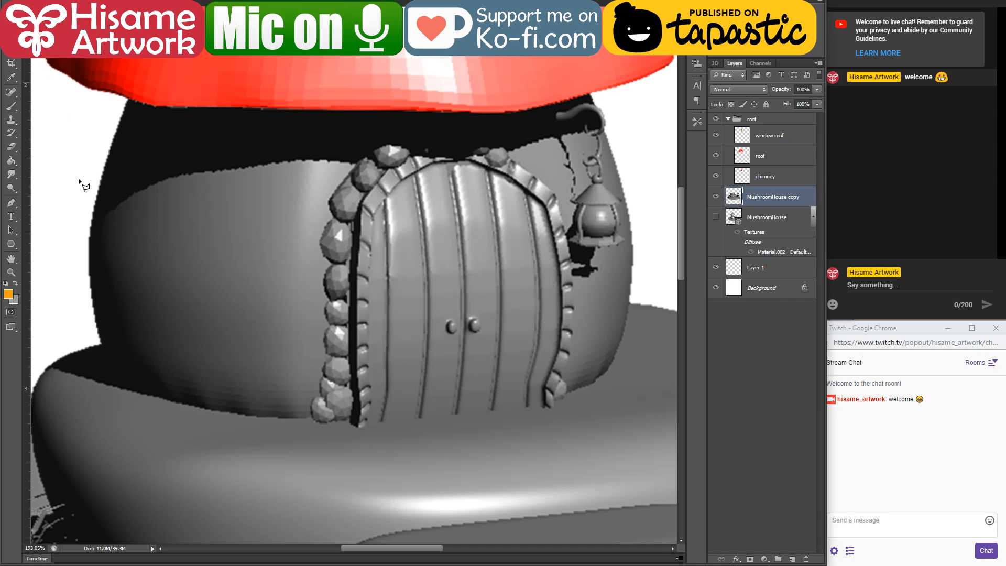
left_click(100, 345)
left_click(611, 364)
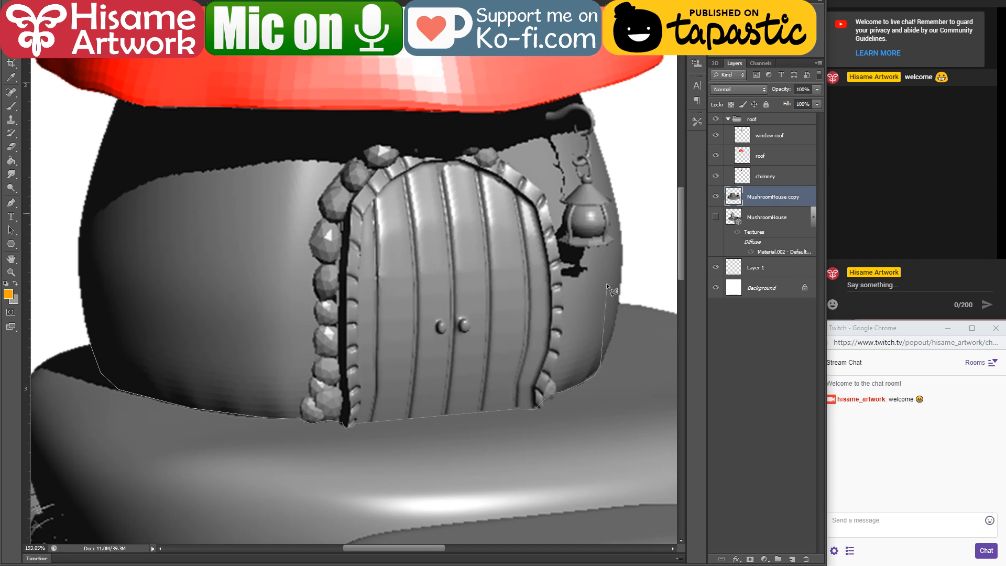
left_click(629, 241)
left_click(39, 60)
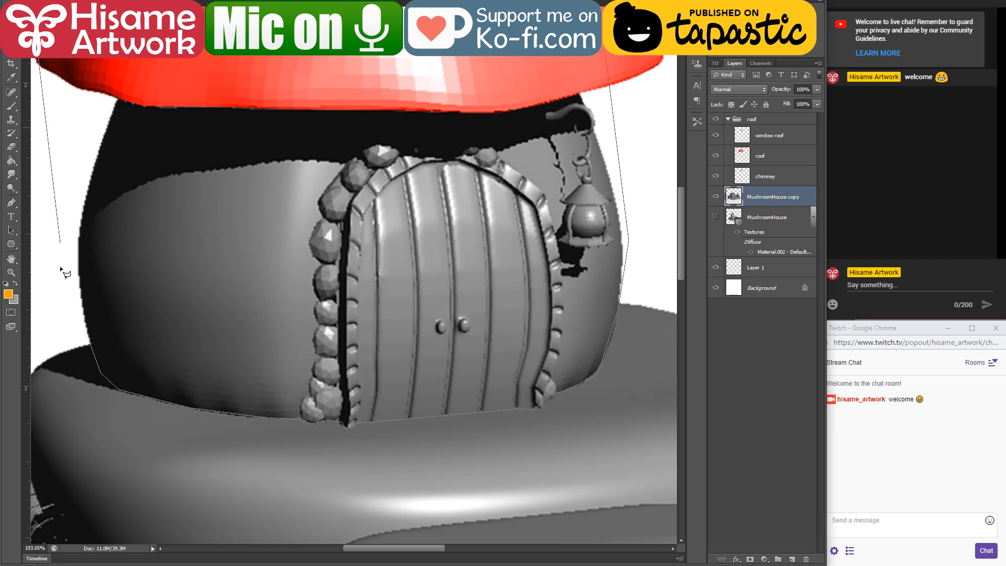
left_click(60, 323)
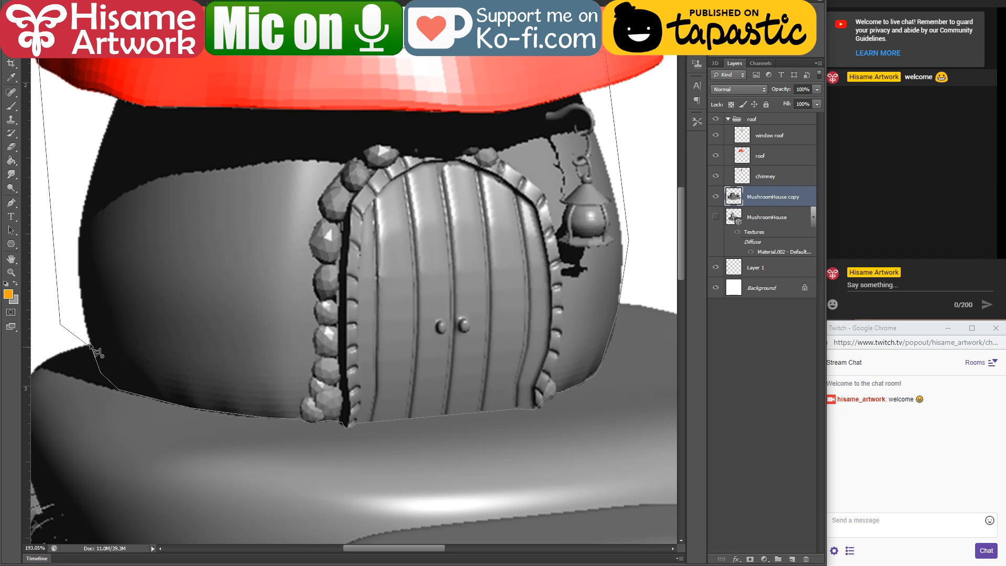
left_click(90, 345)
key("ctrl+x")
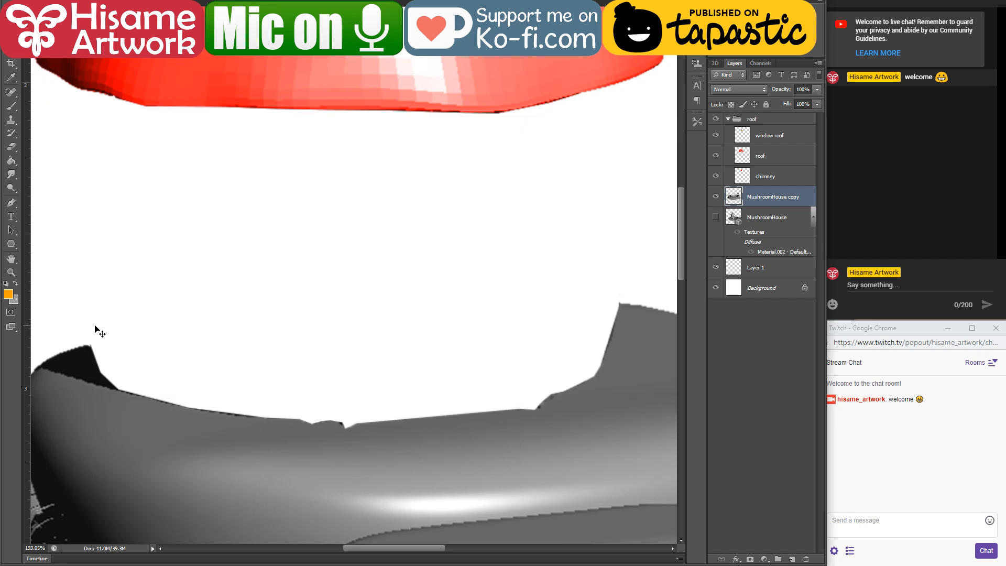
key("ctrl+v")
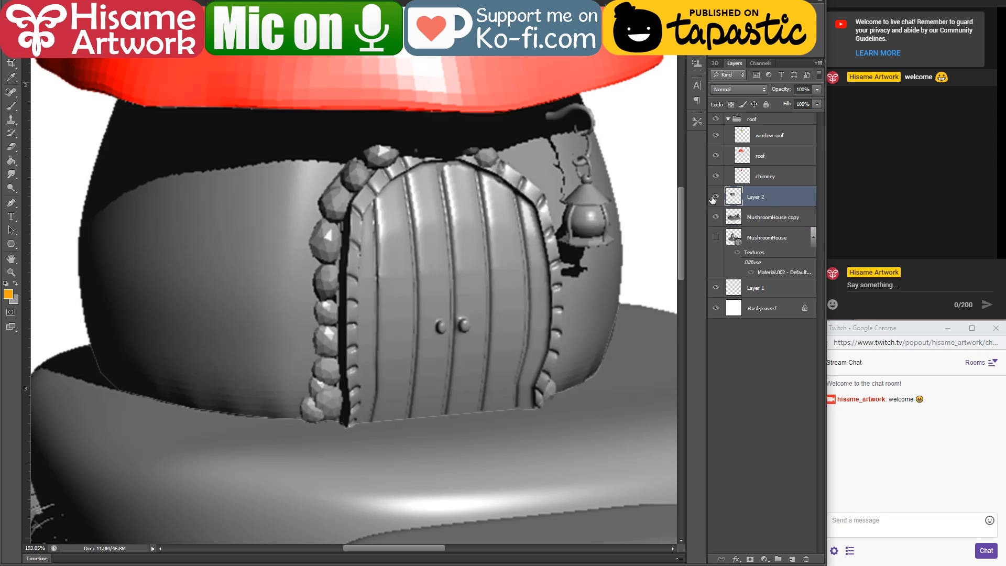
Step: Rename the pasted layer "building body", place it in a new group and name the group "bulding body"
double_click(758, 197)
type("building body")
key("Return")
key("ctrl+g")
double_click(768, 192)
type("b")
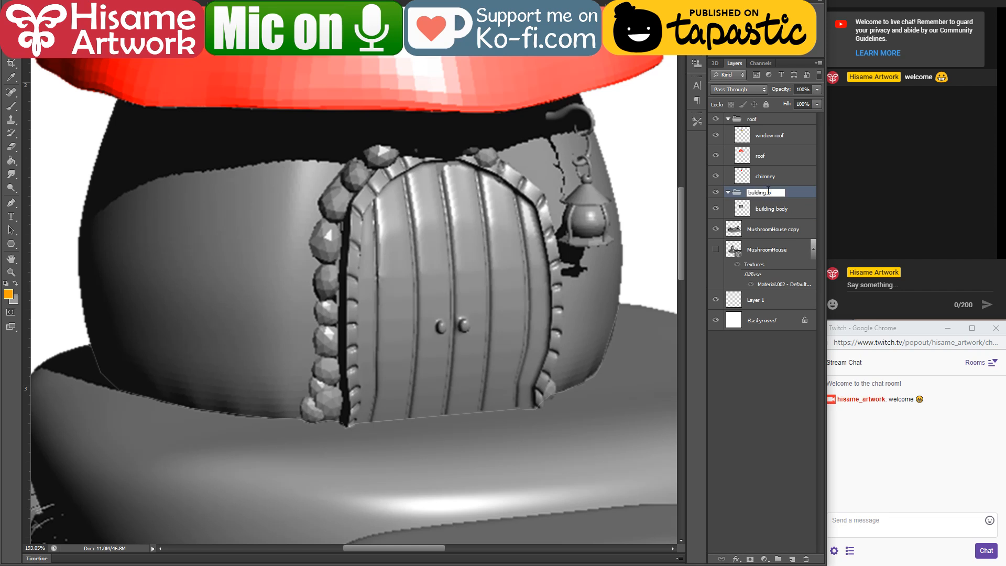
key("Return")
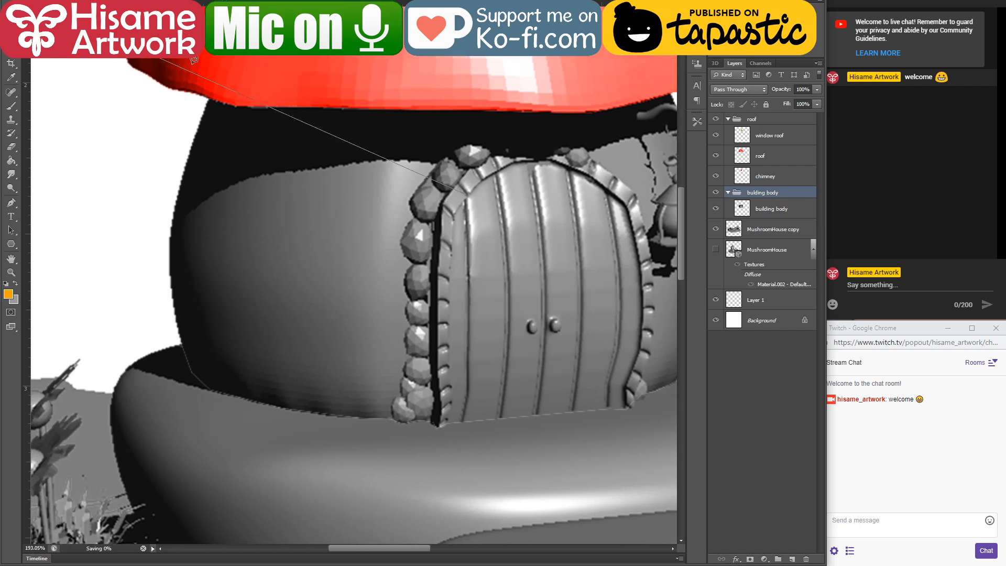
Step: Select the door together with its surrounding stone frame with the lasso
left_click(302, 108)
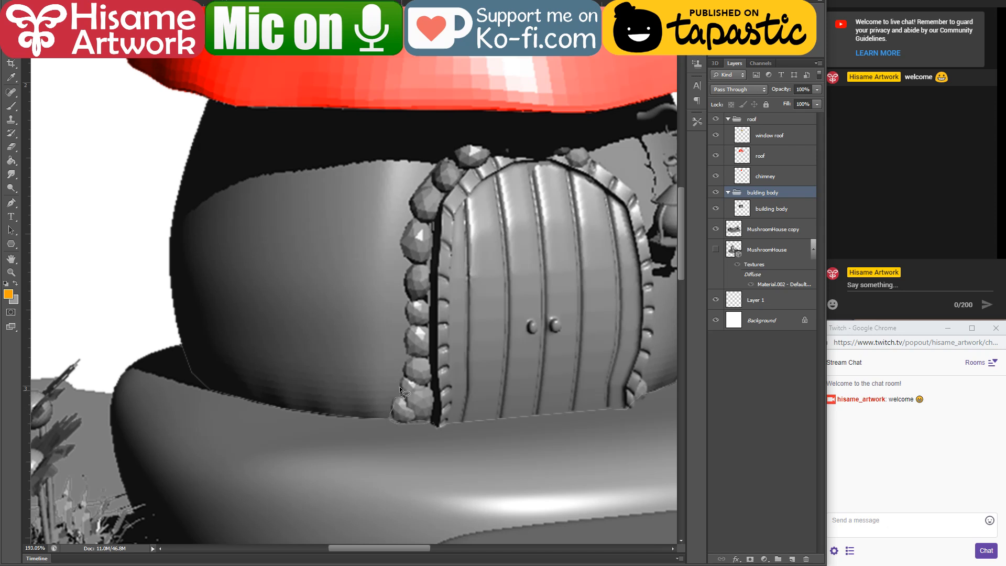
left_click_drag(410, 360, 412, 358)
mouse_move(453, 150)
left_mouse_down()
mouse_move(520, 129)
mouse_move(590, 150)
left_mouse_up()
left_click_drag(645, 225, 652, 269)
left_click_drag(643, 397, 644, 398)
left_click_drag(433, 410, 548, 444)
left_click_drag(633, 404, 635, 402)
Step: Cut the selected door out of the building body layer, paste it as a new layer and name it "door"
key("Delete")
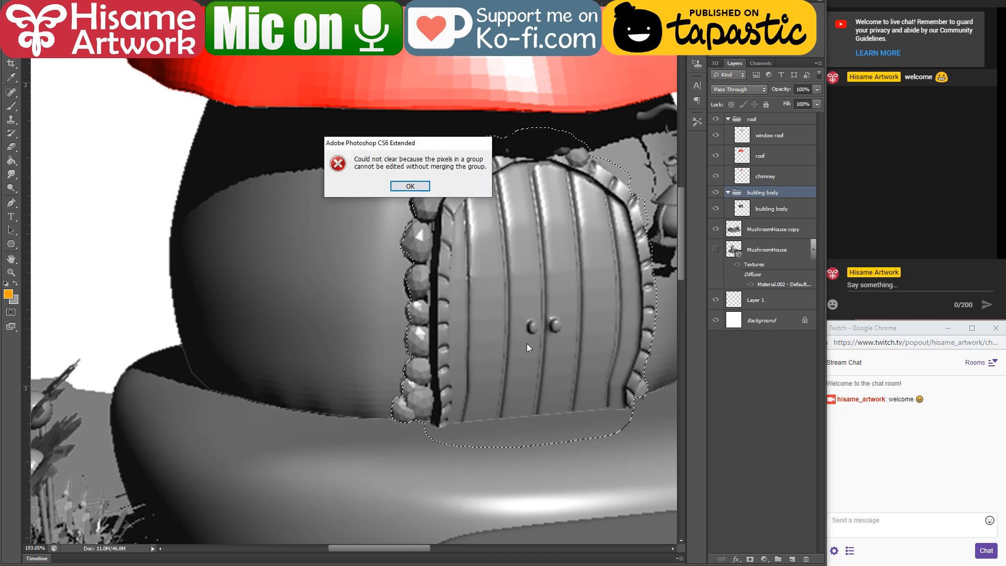
left_click(410, 186)
left_click(786, 209)
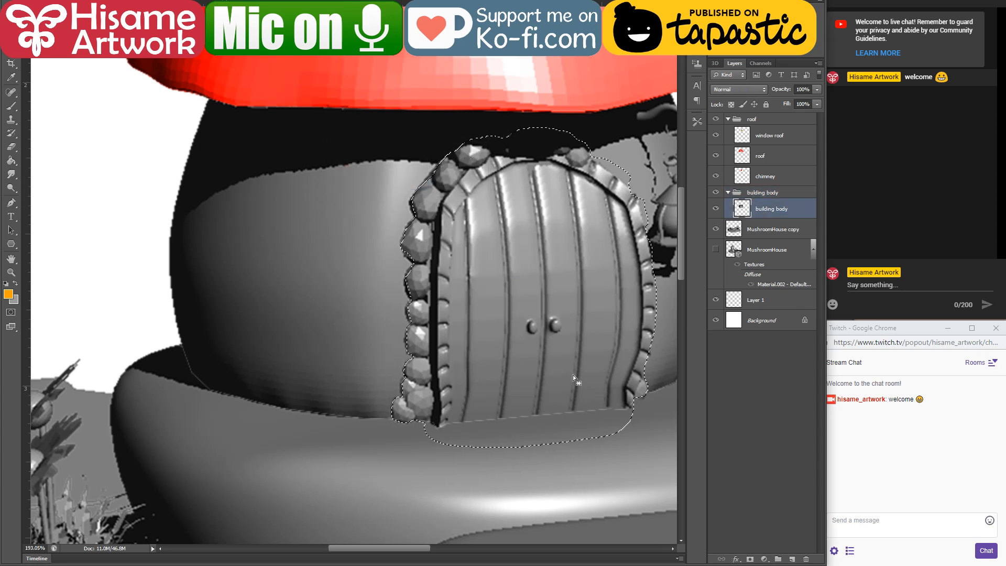
key("Delete")
key("ctrl+d")
key("ctrl+v")
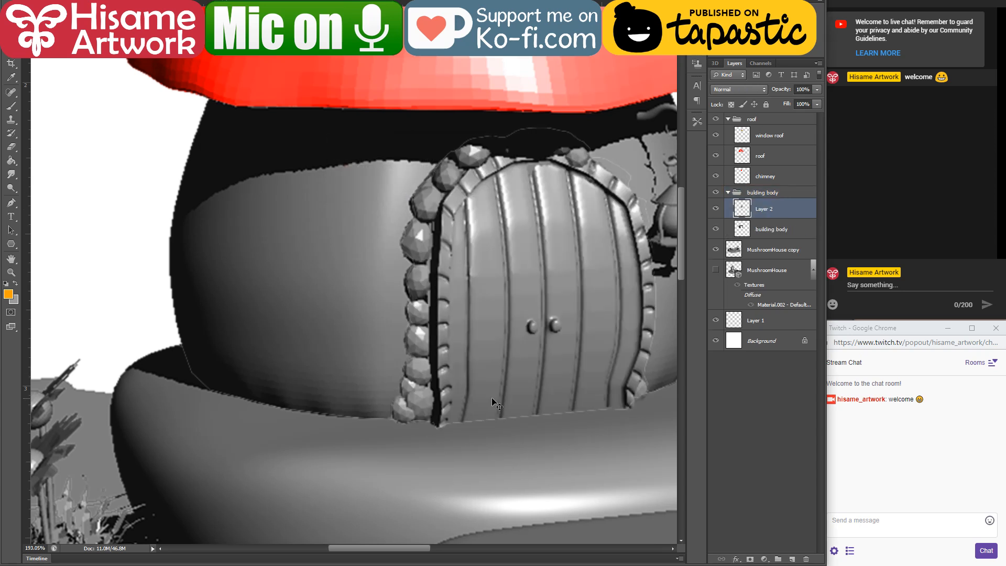
double_click(764, 210)
type("door")
key("Return")
Step: Load the building body layer's pixels as a selection
scroll(443, 323, "down", 3)
scroll(601, 162, "up", 2)
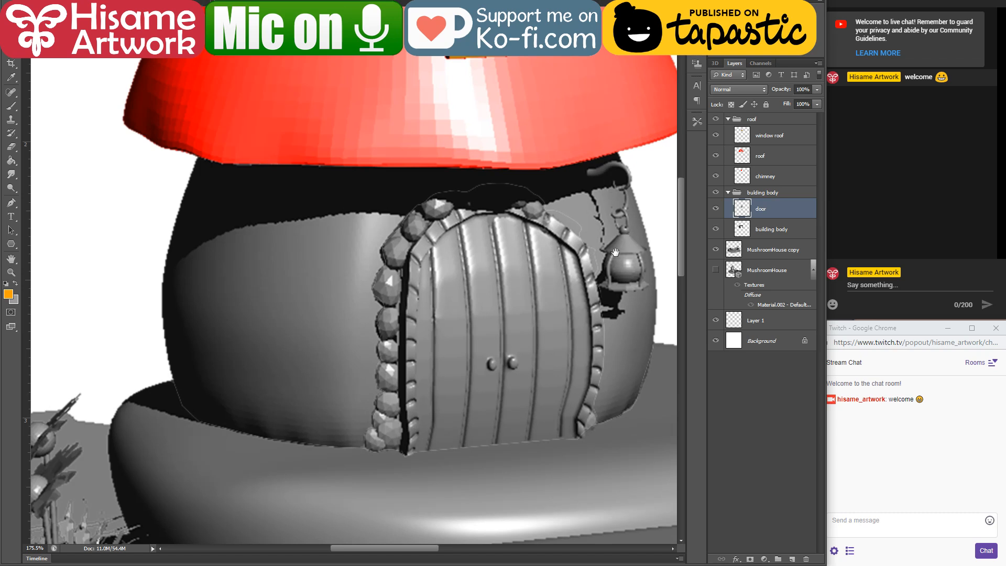
left_click_drag(615, 252, 561, 298)
double_click(744, 228)
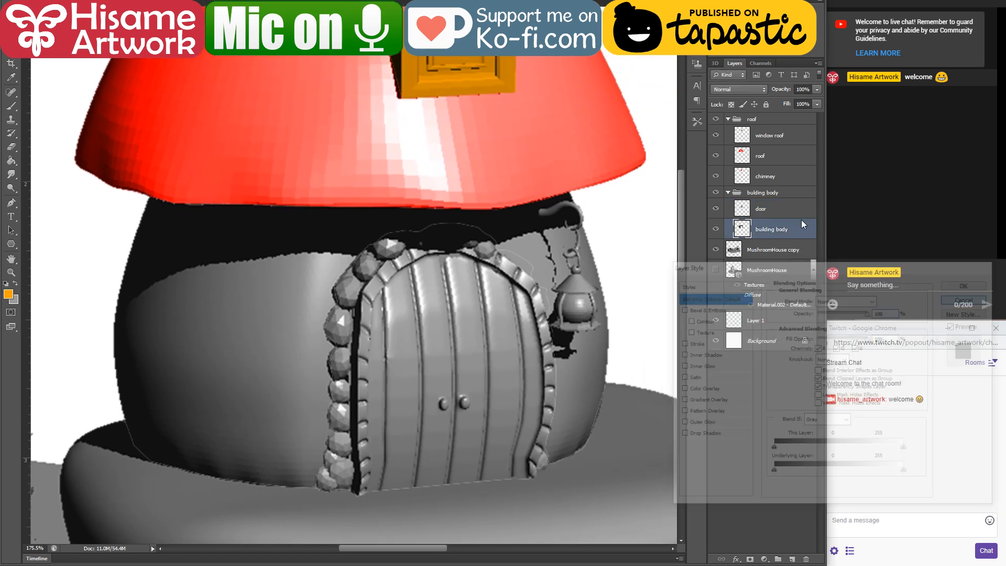
key("Escape")
left_click(741, 229, "ctrl")
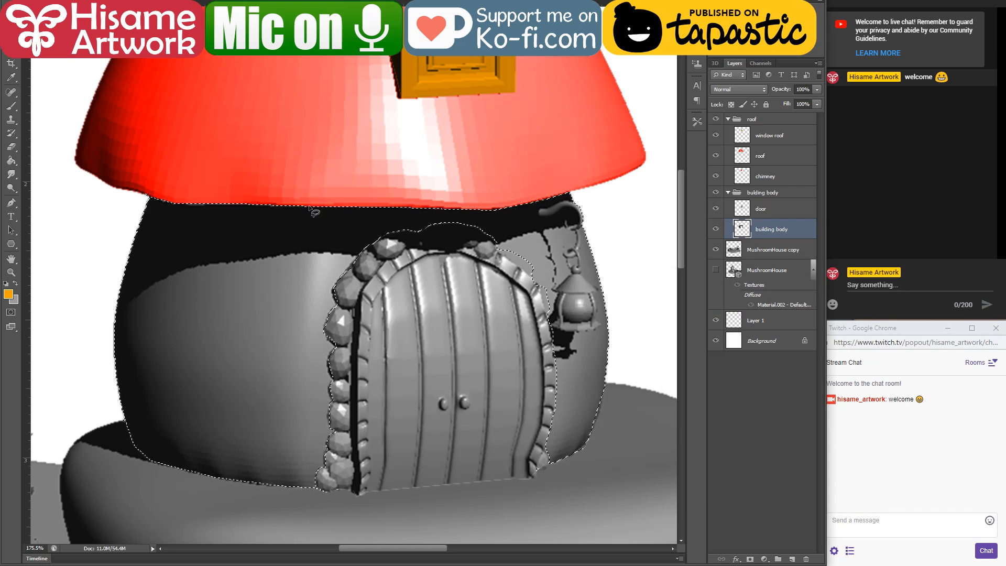
mouse_move(307, 471)
left_mouse_down()
mouse_move(318, 489)
mouse_move(338, 491)
mouse_move(351, 435)
mouse_move(348, 361)
mouse_move(369, 270)
left_mouse_up()
mouse_move(483, 263)
left_mouse_down()
mouse_move(520, 288)
mouse_move(535, 359)
left_mouse_up()
mouse_move(540, 241)
left_mouse_down()
mouse_move(511, 218)
mouse_move(448, 209)
left_mouse_up()
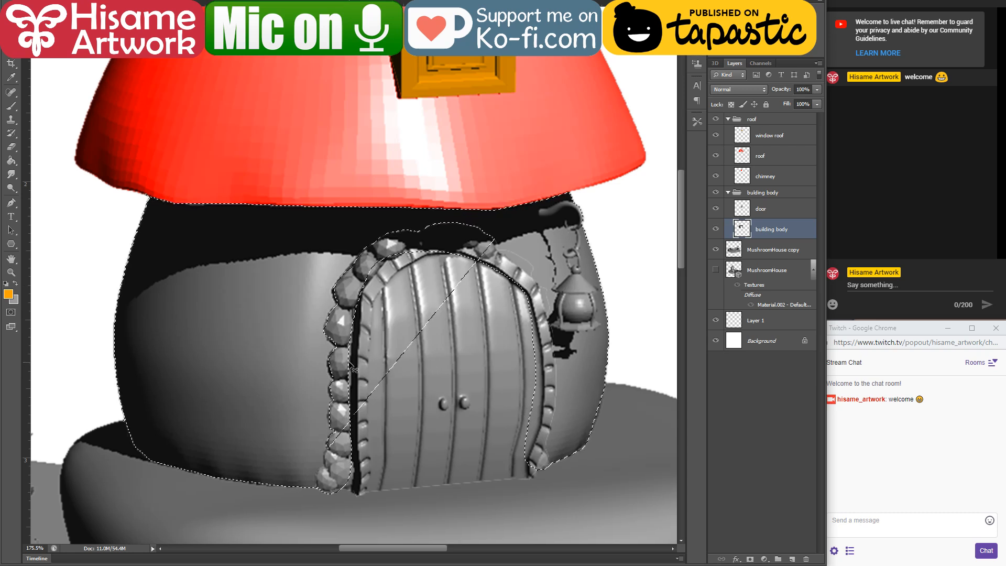
key("ctrl+alt+z")
key("ctrl+alt+z")
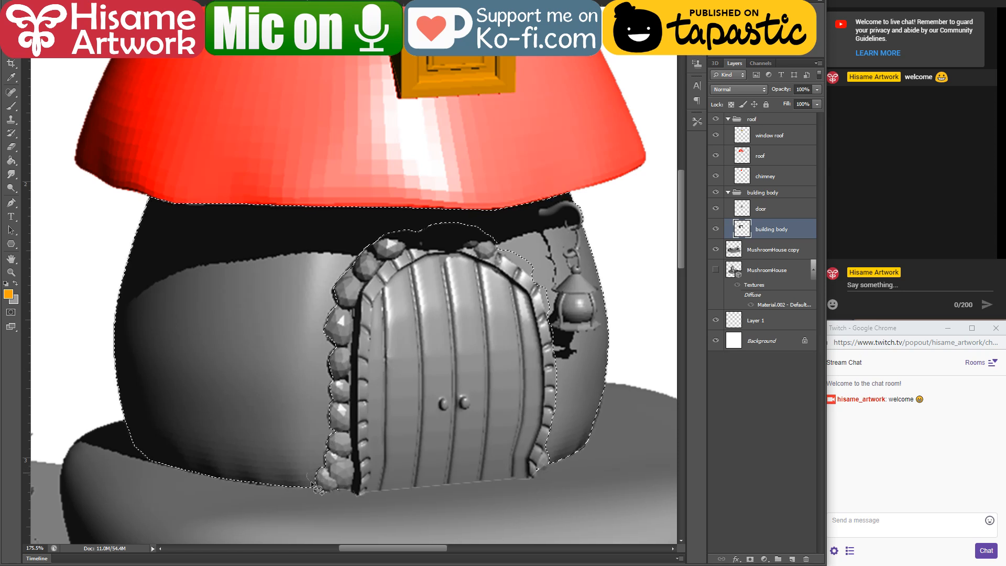
Step: Add the cut-out door area to the building body selection with the lasso
mouse_move(371, 486)
left_mouse_down()
mouse_move(463, 467)
mouse_move(507, 479)
mouse_move(541, 467)
mouse_move(557, 453)
mouse_move(574, 301)
left_mouse_up()
mouse_move(506, 233)
left_mouse_down()
mouse_move(389, 217)
mouse_move(298, 296)
mouse_move(279, 418)
mouse_move(295, 453)
mouse_move(364, 492)
mouse_move(521, 474)
left_mouse_up()
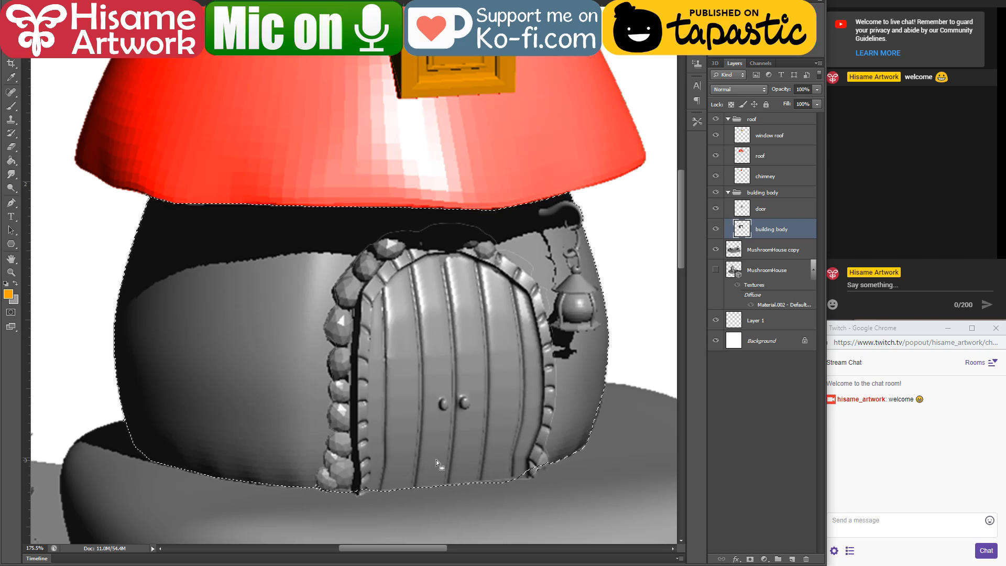
left_click_drag(449, 421, 372, 418)
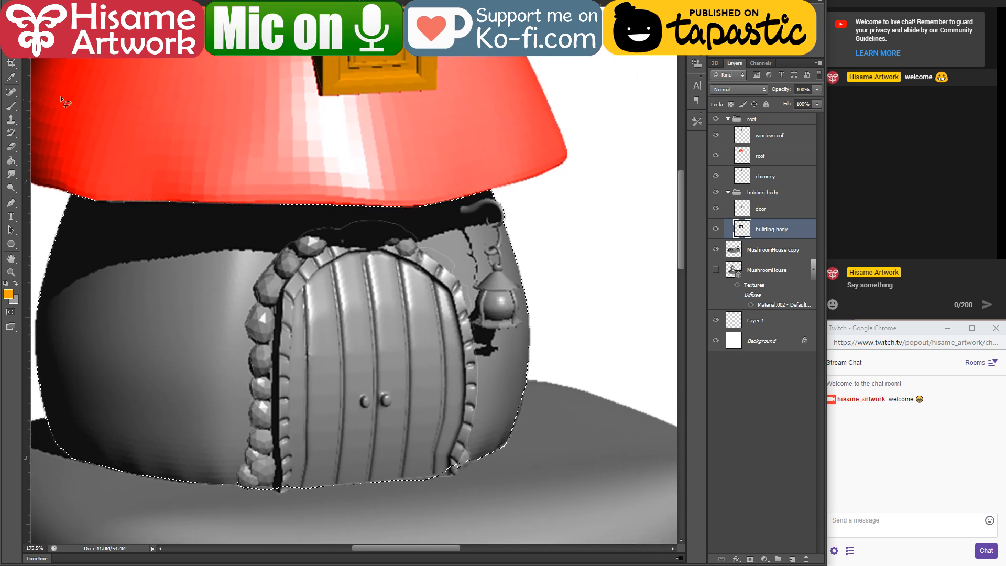
Step: Set the foreground colour to ffe0aa and paint the selected house body on the building body layer with an enlarged brush
left_click(11, 105)
left_click_drag(205, 291, 306, 301)
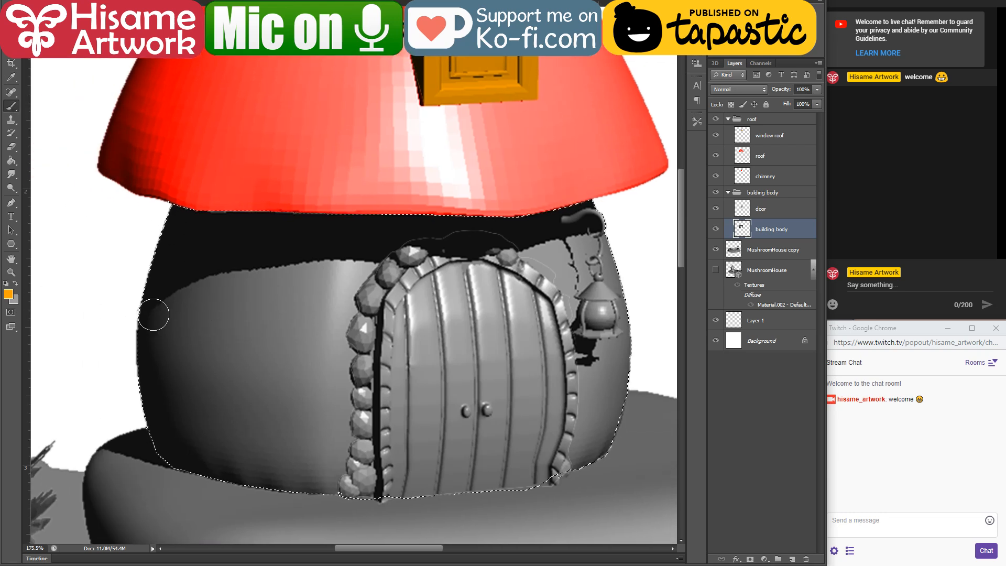
left_click(9, 294)
left_click(529, 377)
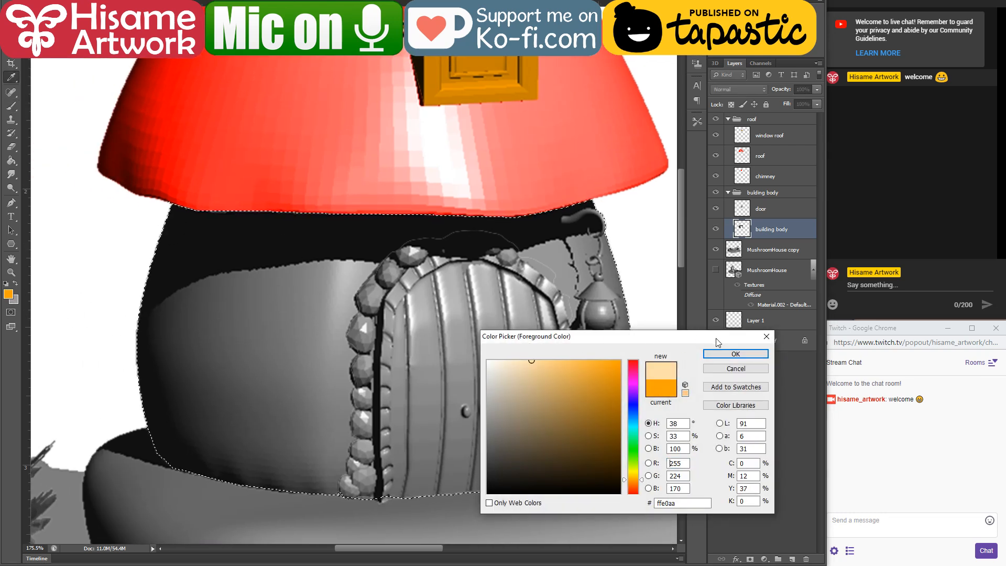
left_click(725, 355)
key("bracketright")
key("bracketright")
key("bracketright")
key("bracketright")
key("bracketright")
key("bracketright")
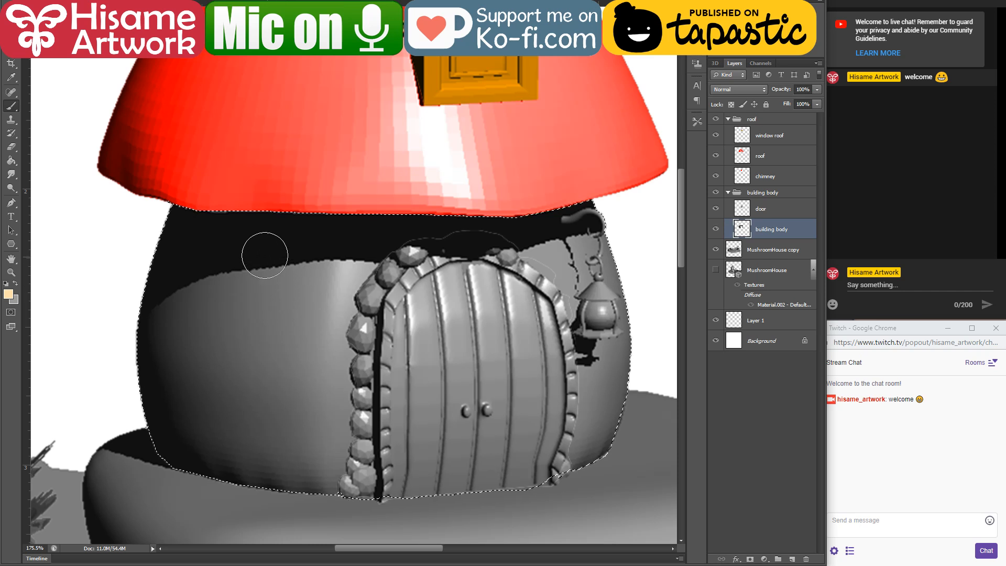
mouse_move(208, 187)
left_mouse_down()
mouse_move(159, 374)
mouse_move(241, 224)
mouse_move(277, 393)
mouse_move(325, 462)
mouse_move(301, 476)
mouse_move(566, 461)
mouse_move(524, 435)
mouse_move(644, 227)
mouse_move(537, 260)
mouse_move(561, 231)
left_mouse_up()
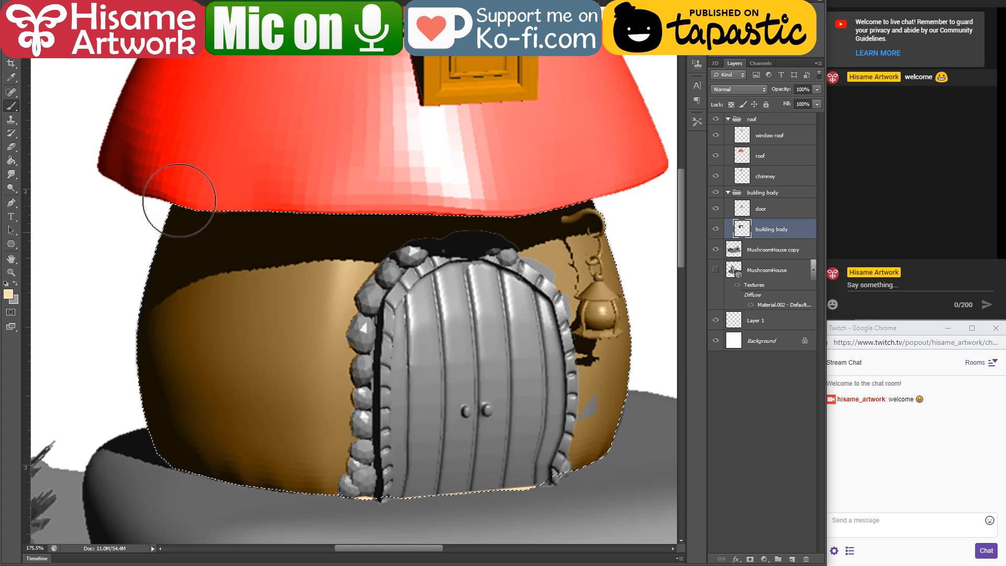
Step: Try painting the house body's shaded side with the brush in Lighten mode, and undo the stroke
left_click(132, 2)
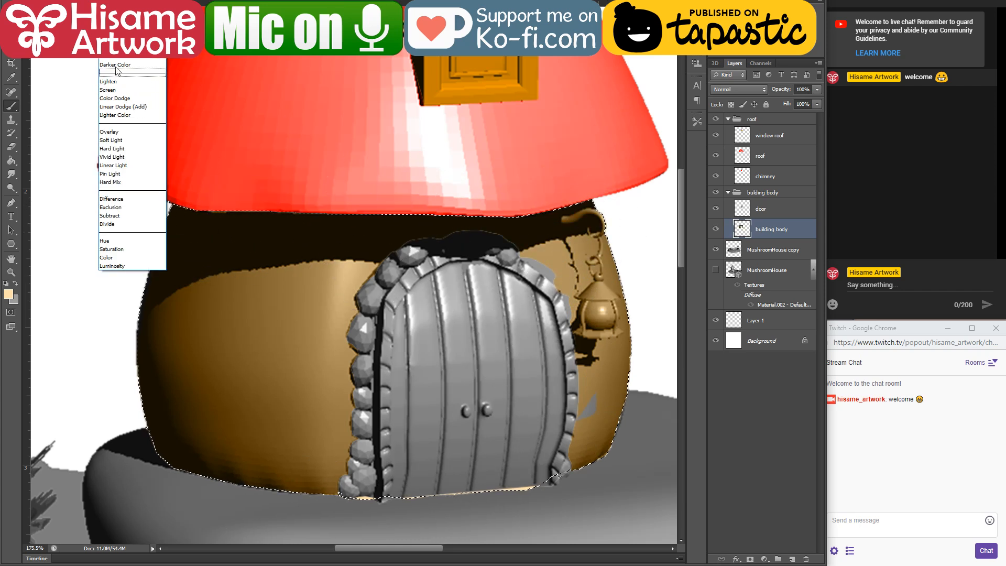
left_click(128, 82)
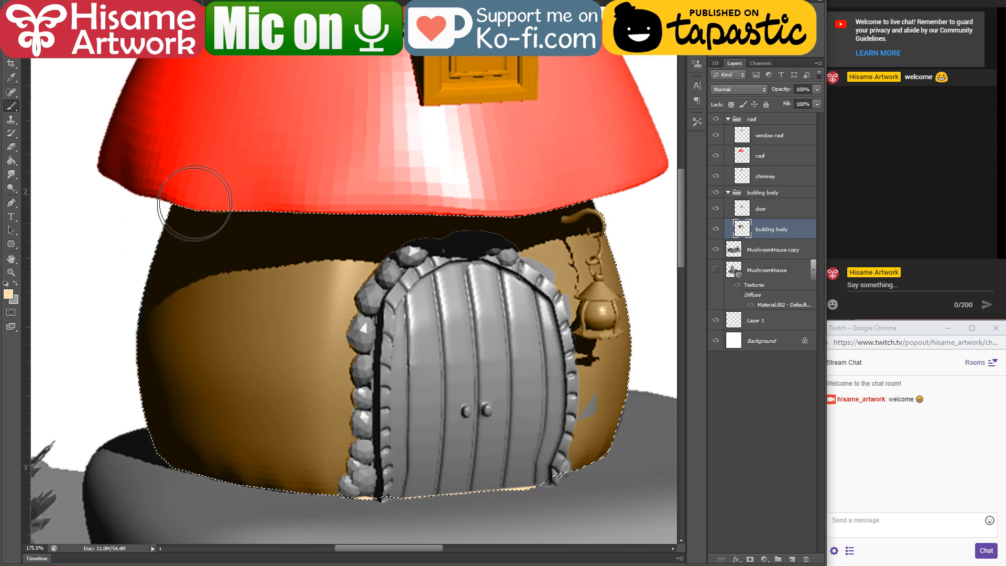
left_click_drag(202, 191, 194, 409)
key("ctrl+z")
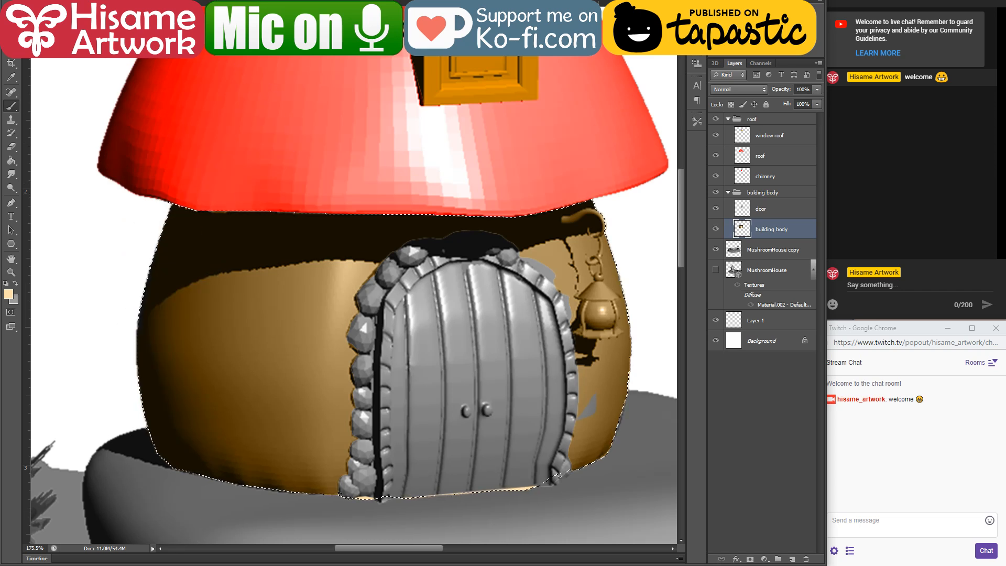
Step: Lighten the selected house body with the cream brush, tint its leftover grey patch in Color mode, and clear the selection
mouse_move(208, 211)
left_mouse_down()
mouse_move(169, 399)
mouse_move(187, 311)
mouse_move(170, 350)
mouse_move(182, 161)
mouse_move(166, 339)
mouse_move(201, 466)
mouse_move(244, 311)
mouse_move(301, 171)
mouse_move(335, 175)
mouse_move(345, 254)
mouse_move(438, 489)
mouse_move(543, 432)
mouse_move(572, 430)
mouse_move(617, 297)
mouse_move(640, 303)
left_mouse_up()
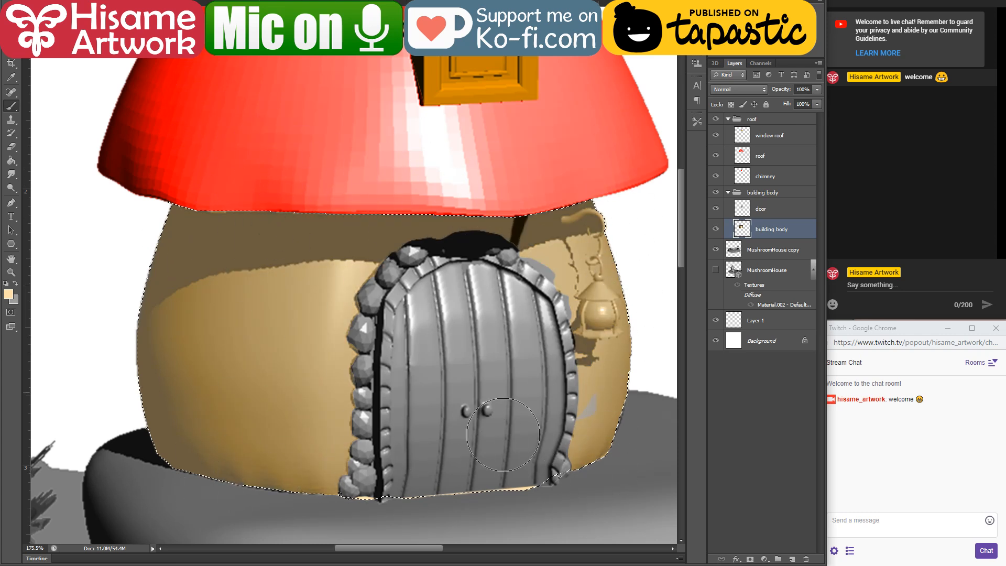
left_click(131, 1)
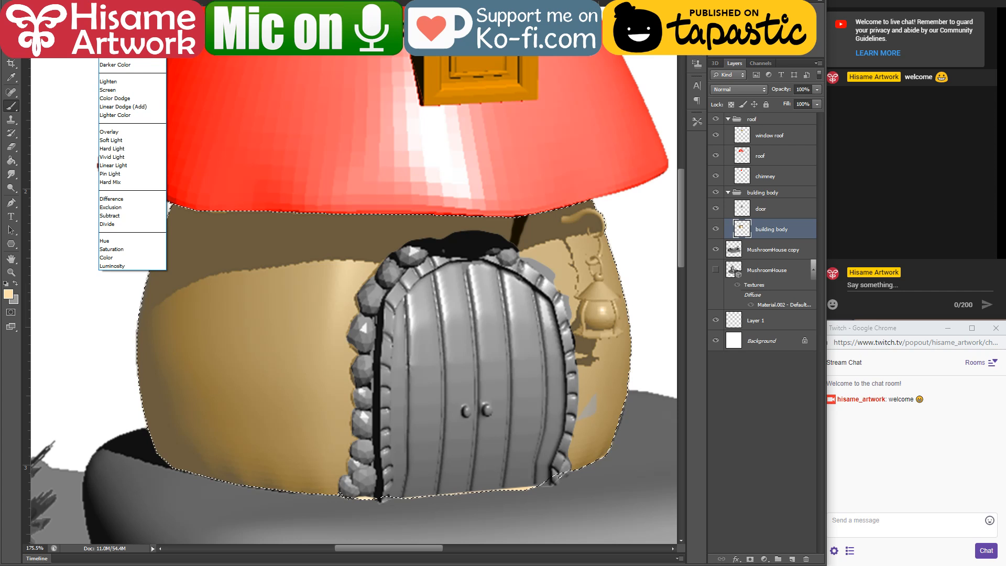
left_click(115, 40)
left_click(131, 2)
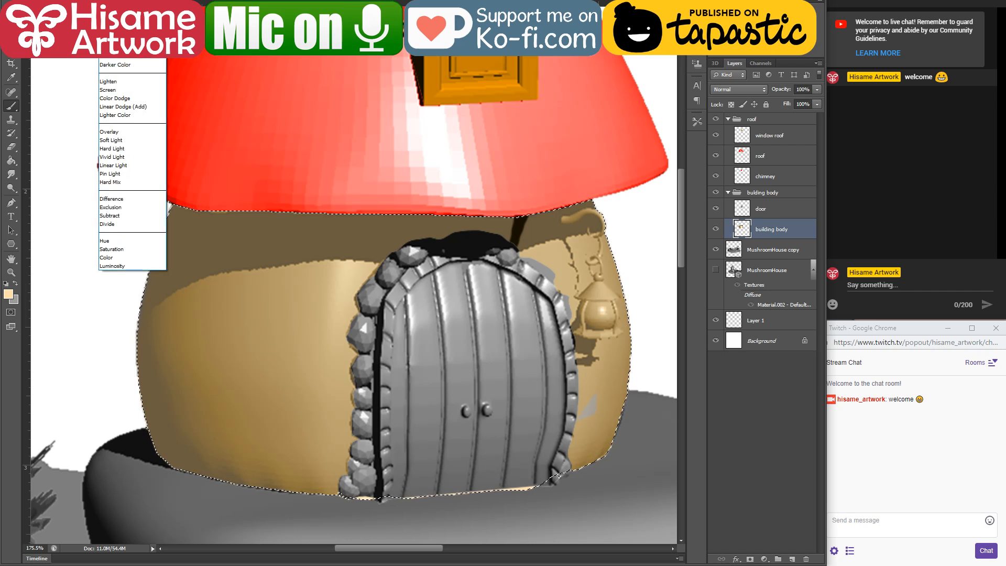
left_click(119, 257)
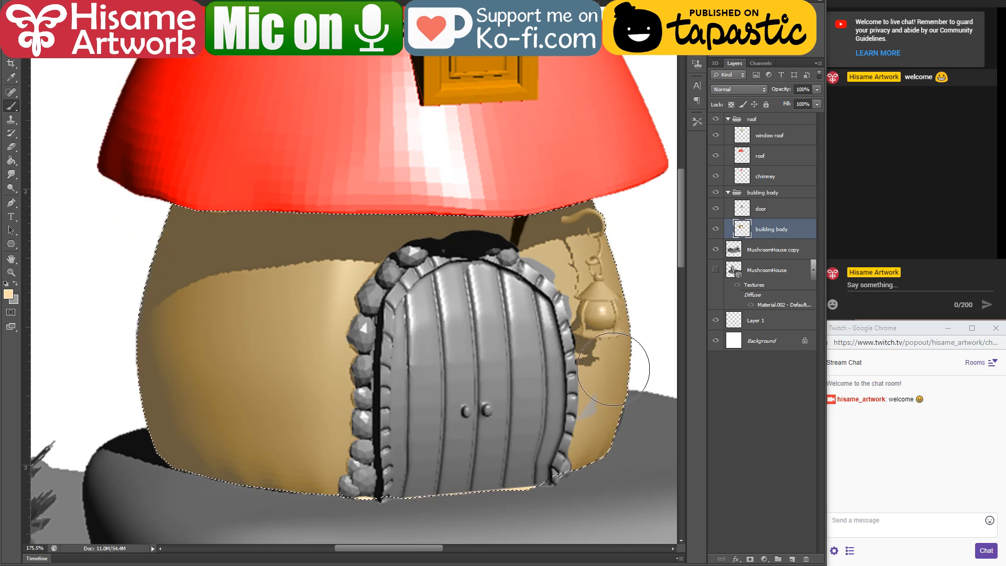
key("ctrl+d")
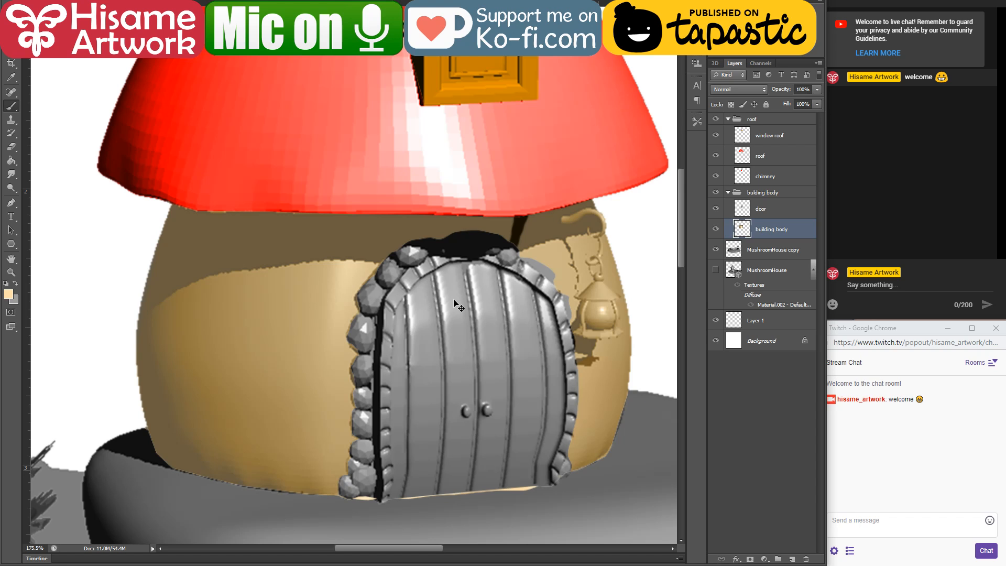
Step: Cut the fence and flowers out of the MushroomHouse copy layer with the lasso and paste them as a layer named decorations
scroll(434, 296, "down", 5)
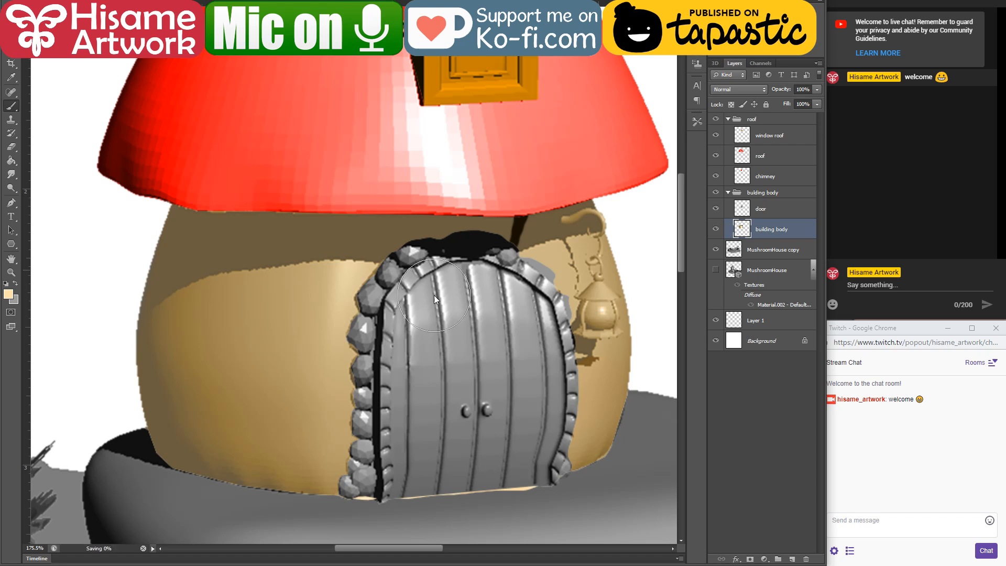
scroll(401, 294, "up", 2)
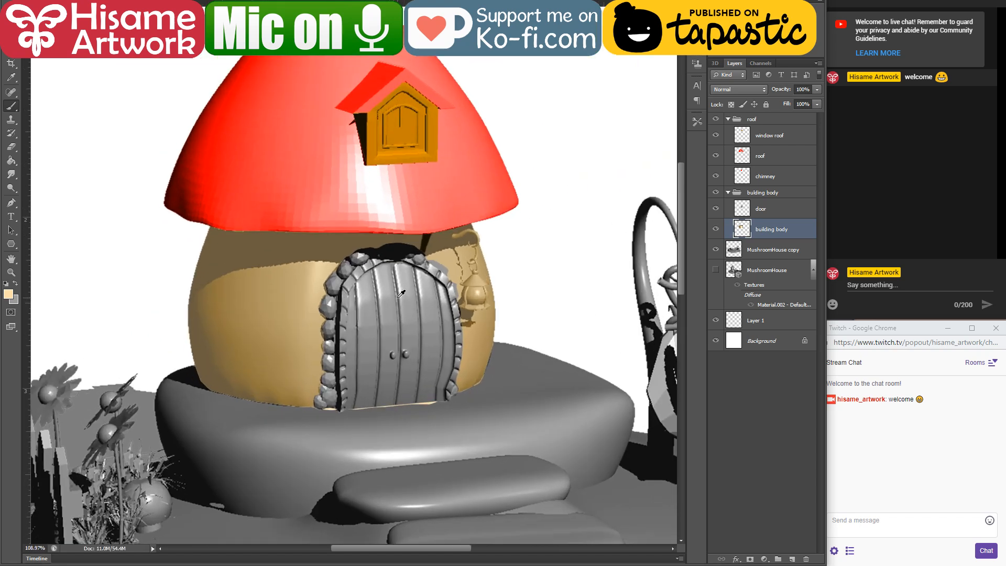
scroll(445, 367, "down", 3)
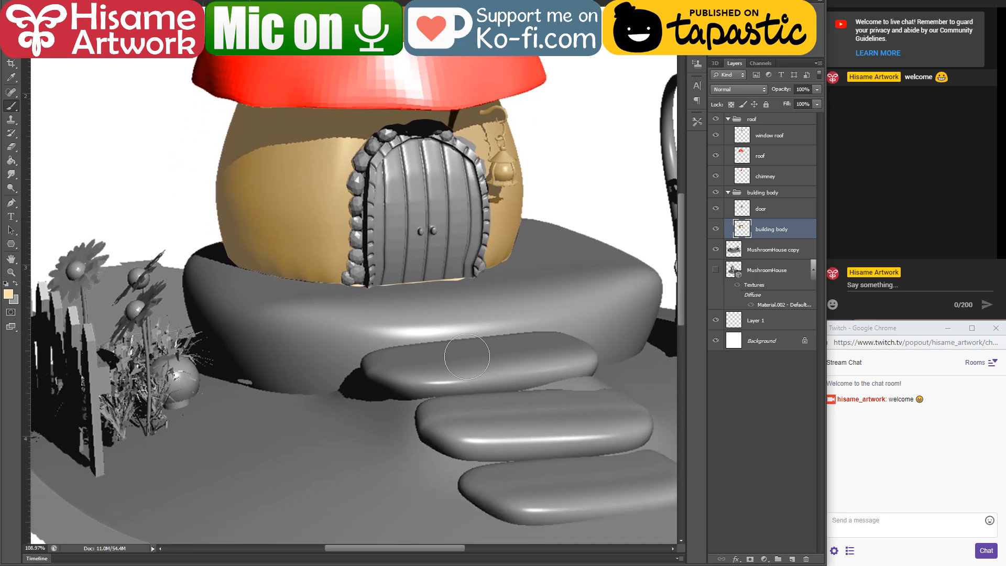
scroll(455, 407, "down", 3)
left_click_drag(482, 378, 409, 329)
scroll(370, 414, "down", 2)
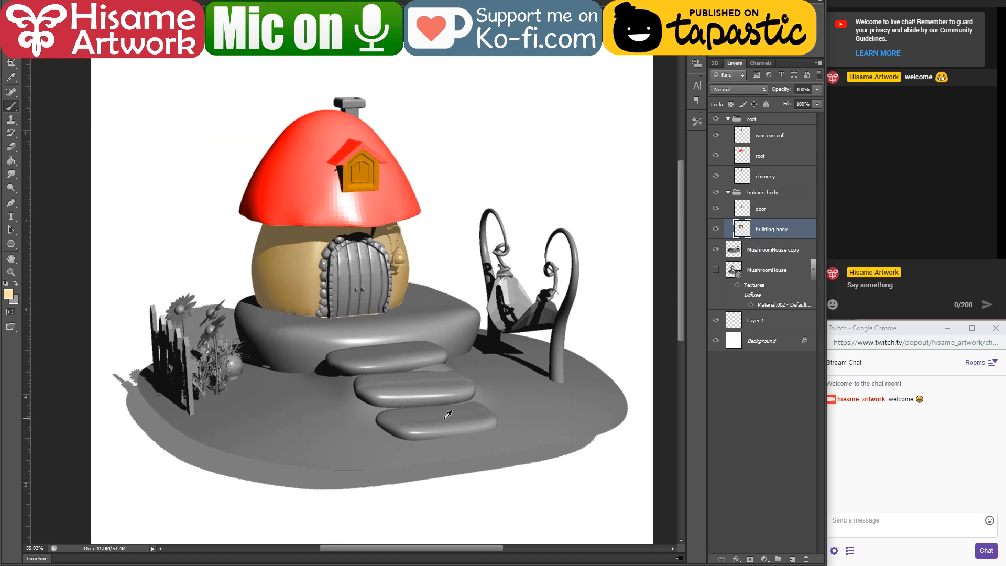
scroll(282, 414, "up", 2)
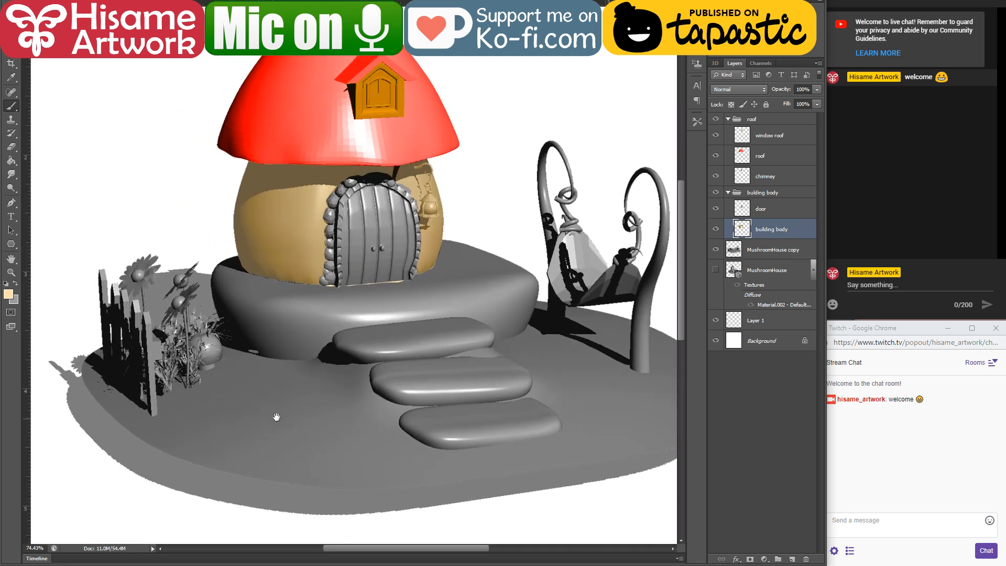
left_click_drag(276, 417, 311, 405)
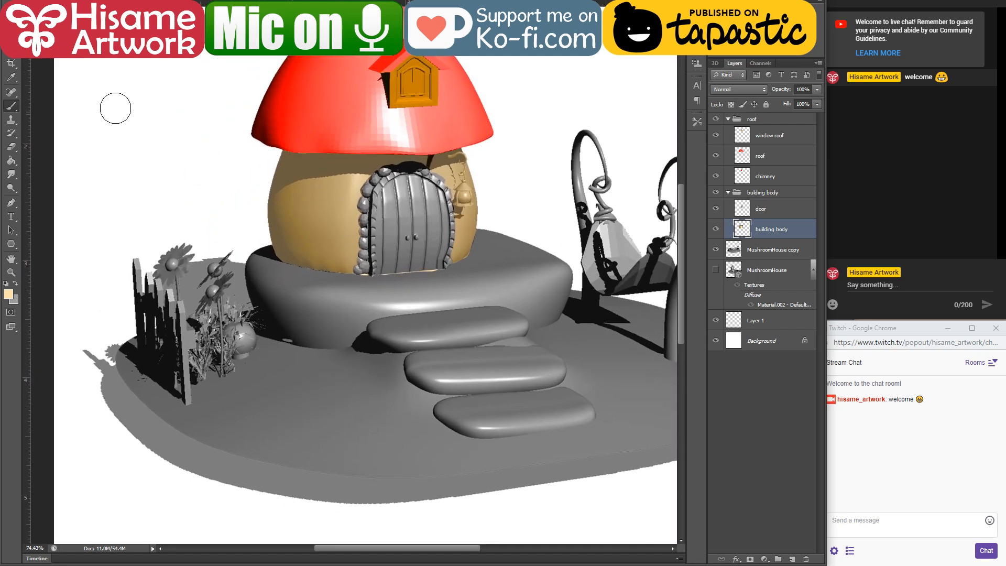
left_click(11, 36)
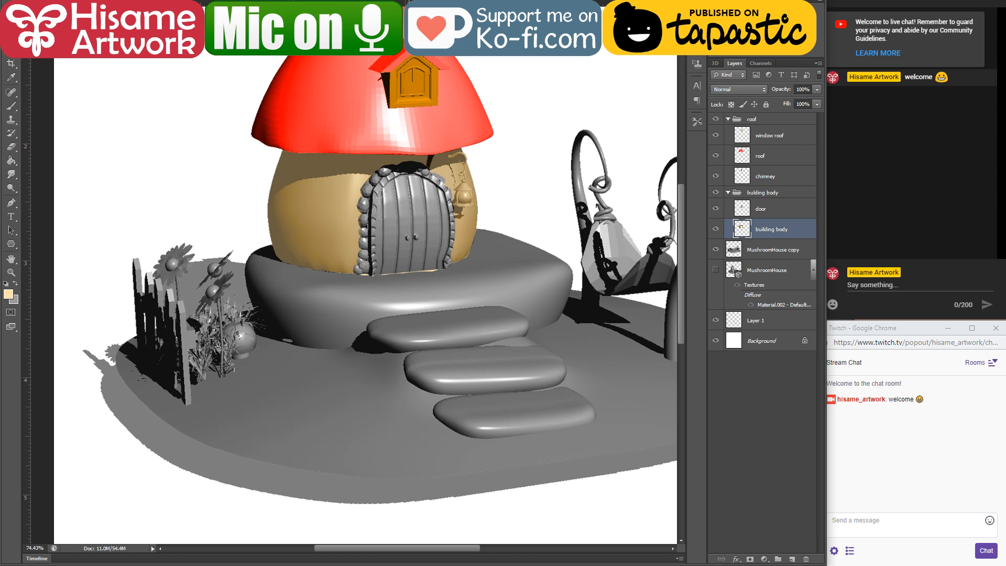
left_click(749, 254)
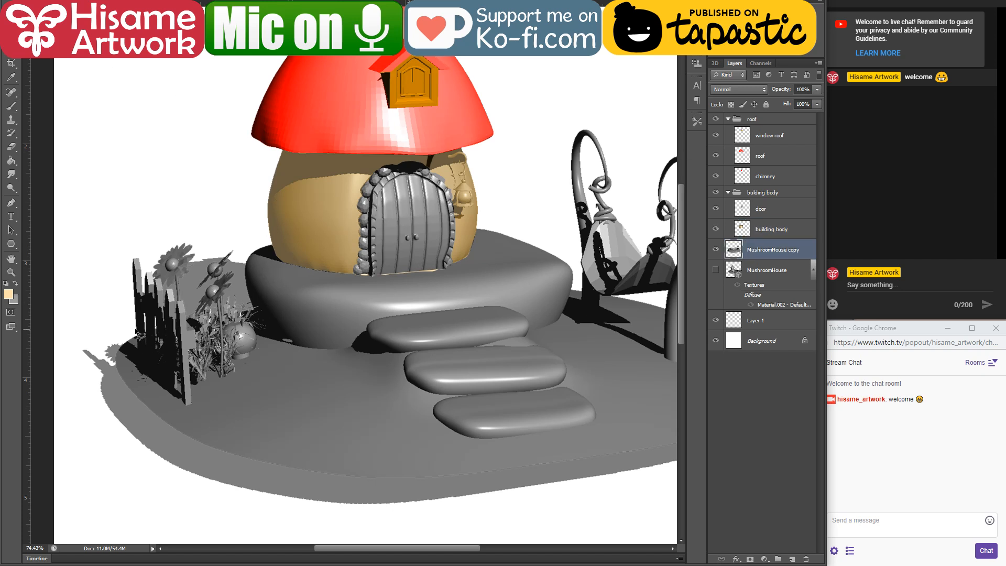
mouse_move(135, 330)
left_mouse_down()
mouse_move(139, 365)
mouse_move(187, 404)
mouse_move(192, 384)
mouse_move(244, 361)
mouse_move(258, 334)
mouse_move(228, 221)
mouse_move(160, 209)
mouse_move(115, 269)
mouse_move(119, 318)
mouse_move(136, 336)
left_mouse_up()
key("ctrl+x")
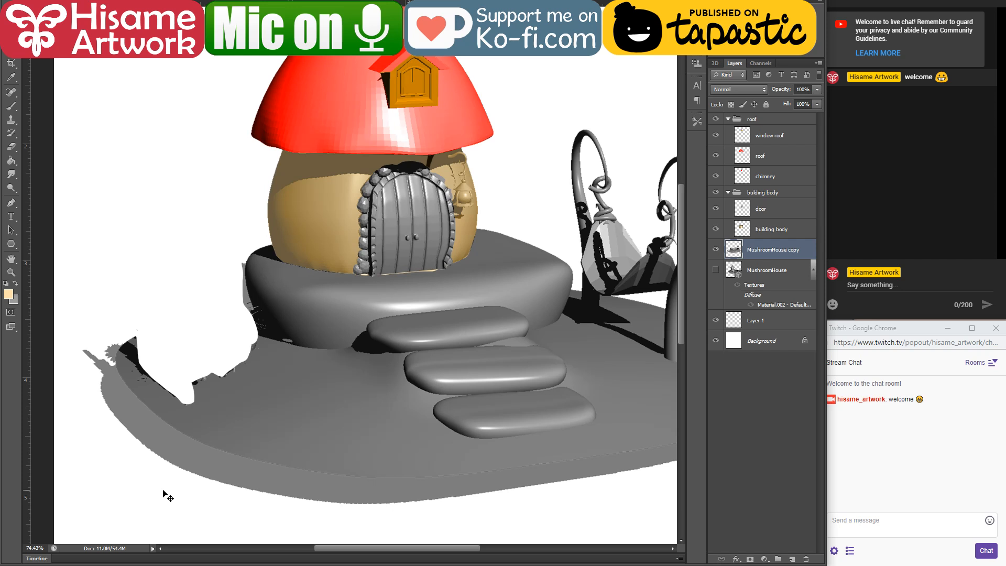
key("ctrl+v")
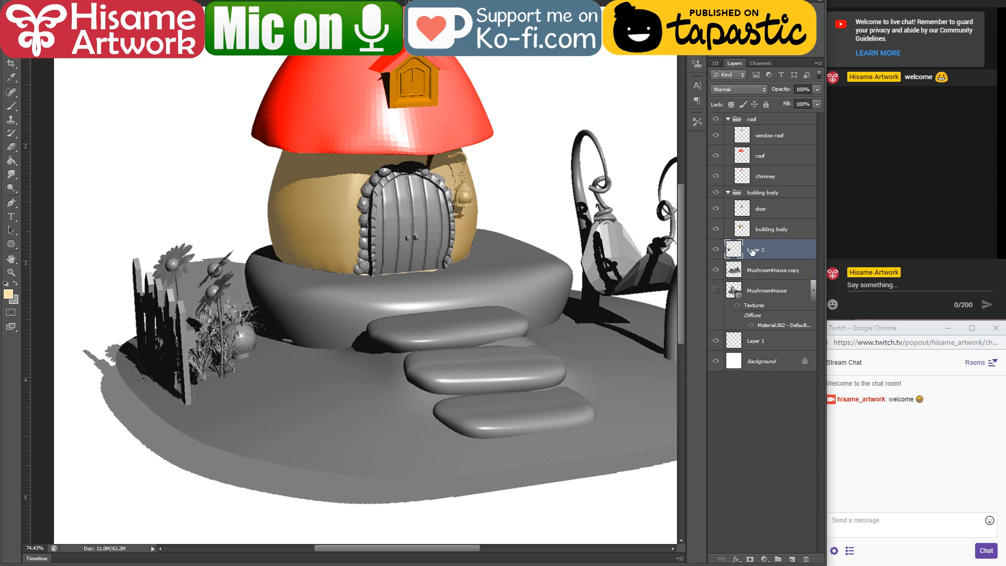
double_click(752, 251)
key("Return")
Step: Switch to the web browser and run an image search for a fairy colour palette in a new tab
key("alt+Tab")
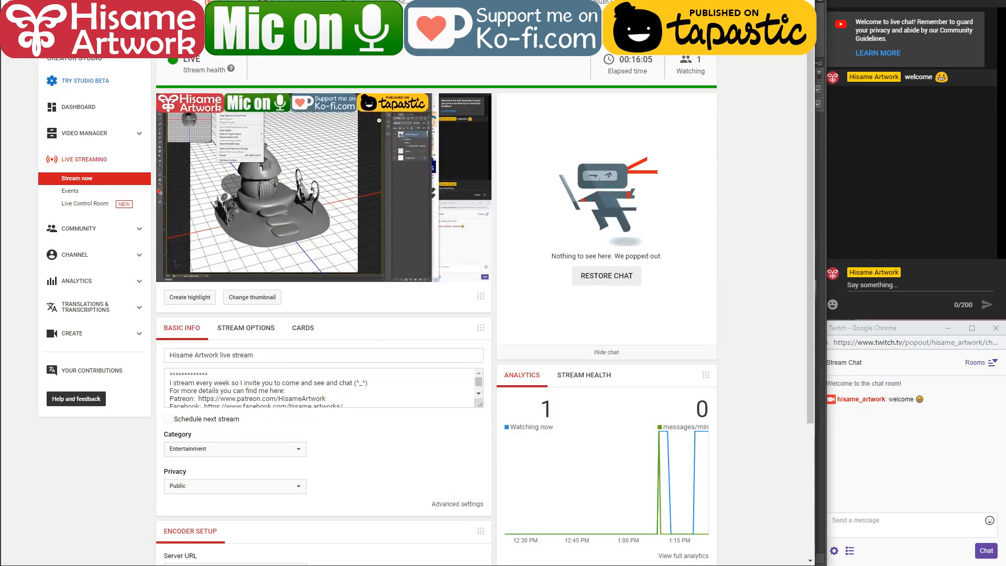
key("ctrl+t")
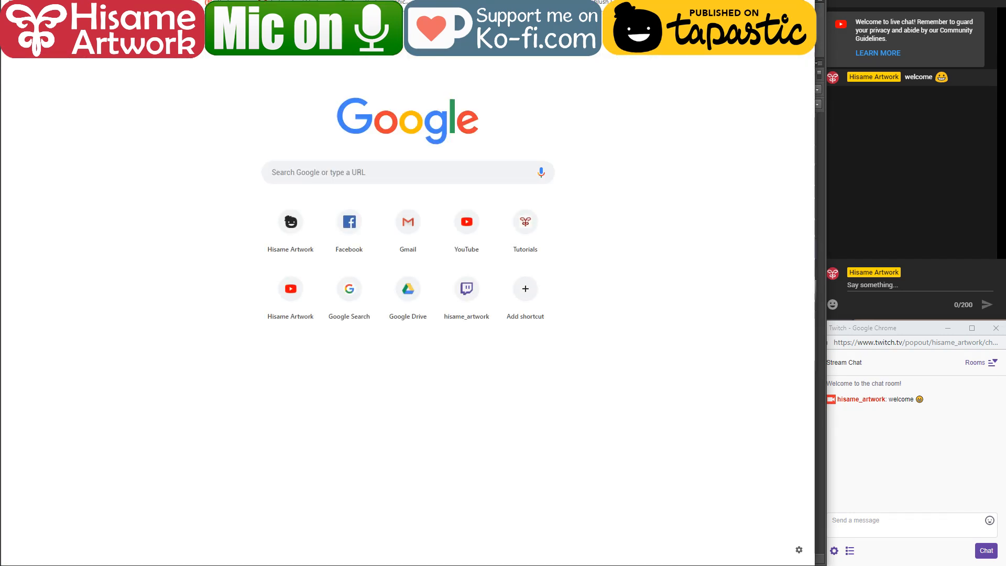
type("color pal")
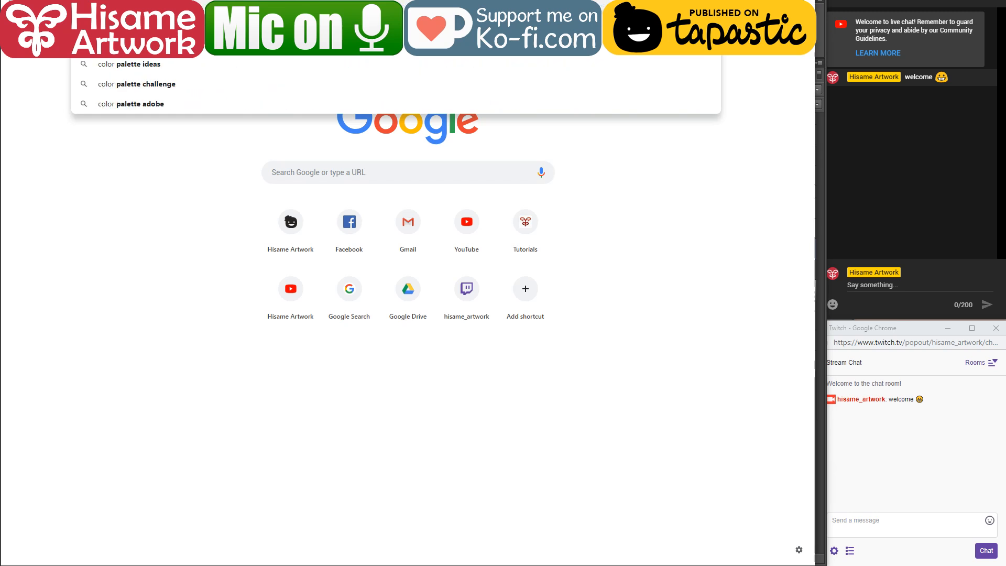
type(" fa")
key("Return")
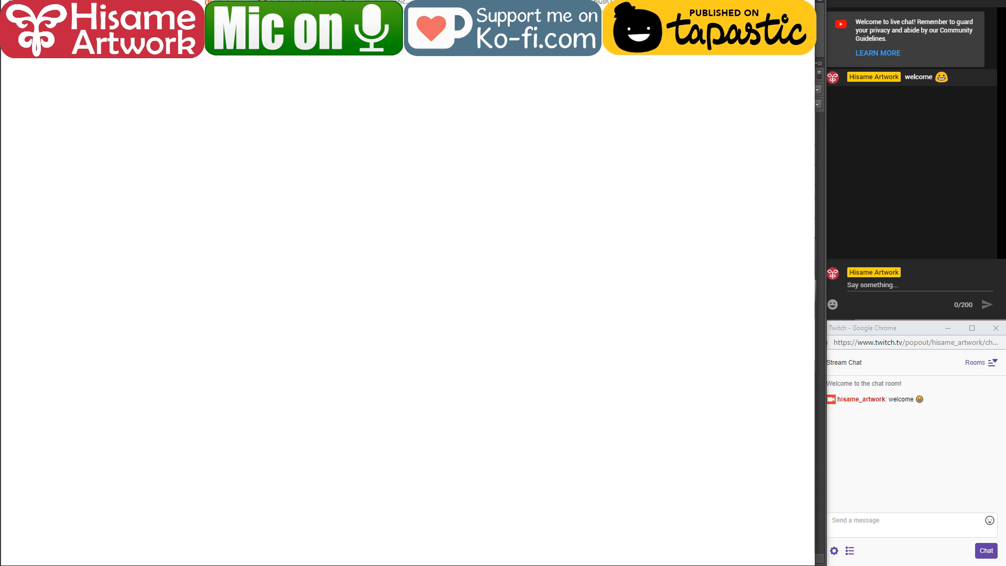
left_click(125, 66)
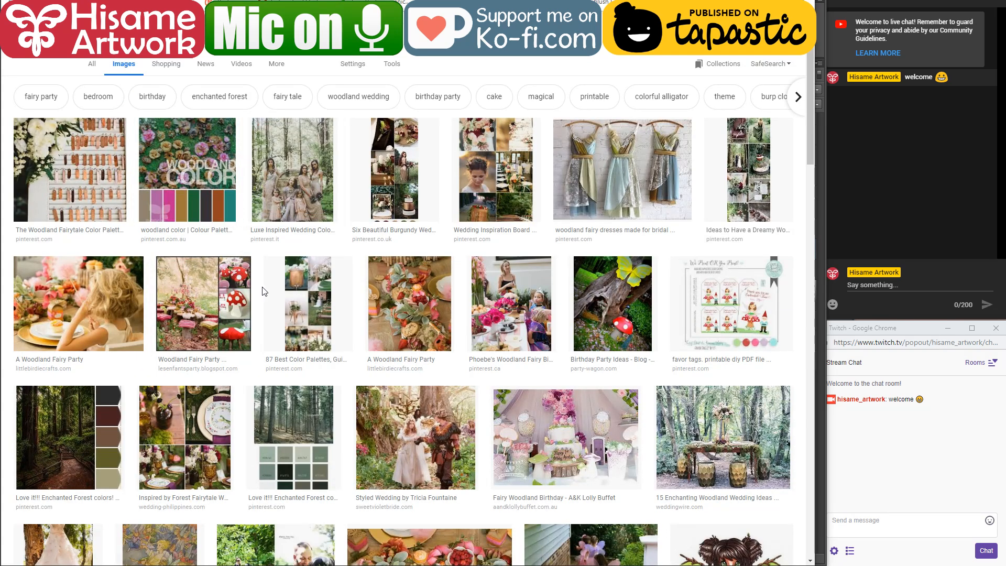
Step: Browse the woodland fairy images, preview A Woodland Fairy Party, and refine the image search to fairy colour palettes
scroll(270, 304, "down", 9)
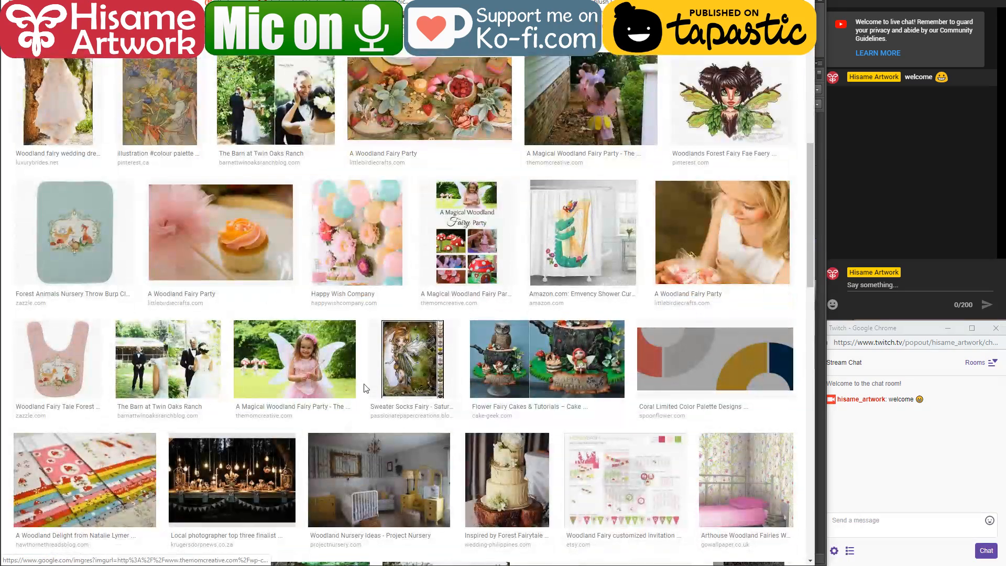
scroll(274, 310, "up", 4)
left_click(466, 314)
scroll(525, 335, "up", 1)
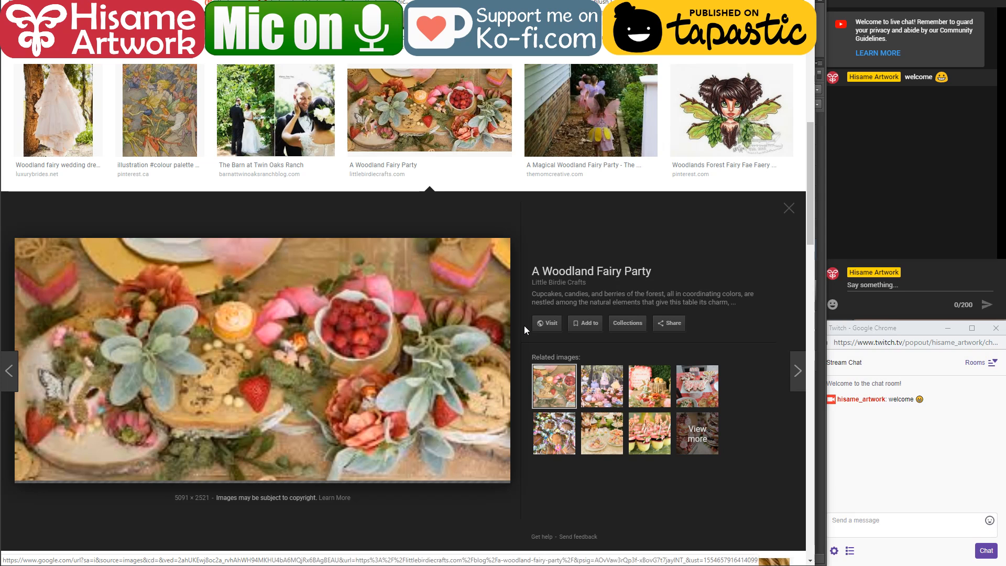
scroll(524, 326, "up", 9)
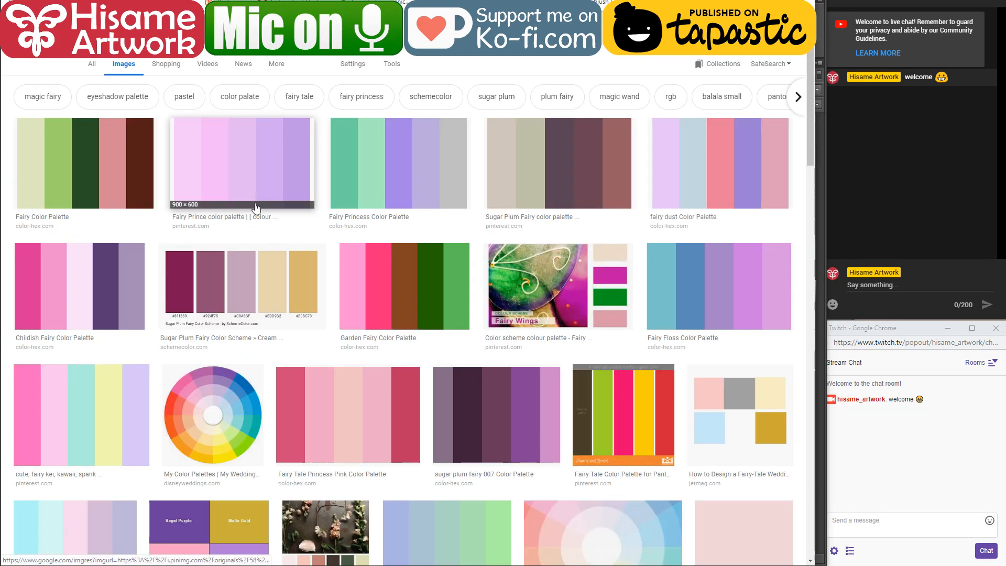
Step: Open the Fairy Wings colour scheme result and copy the related palette image with the pink and teal flower
scroll(256, 208, "down", 3)
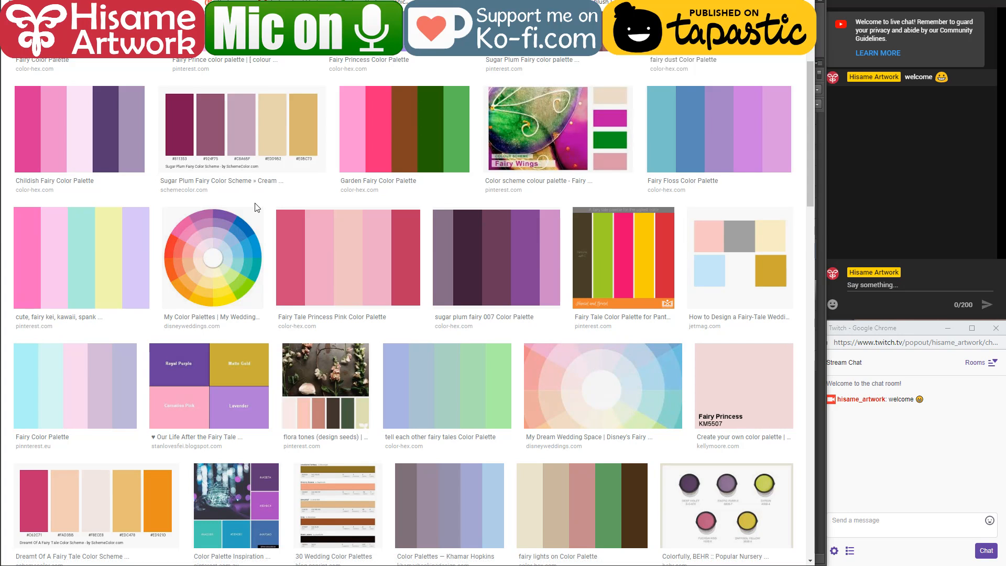
scroll(434, 188, "up", 3)
left_click(561, 252)
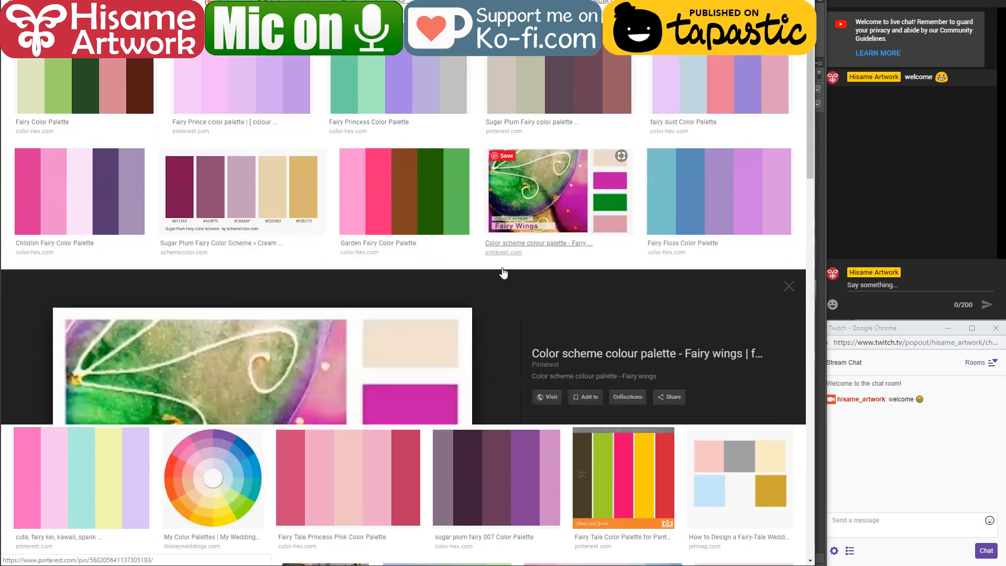
left_click(604, 336)
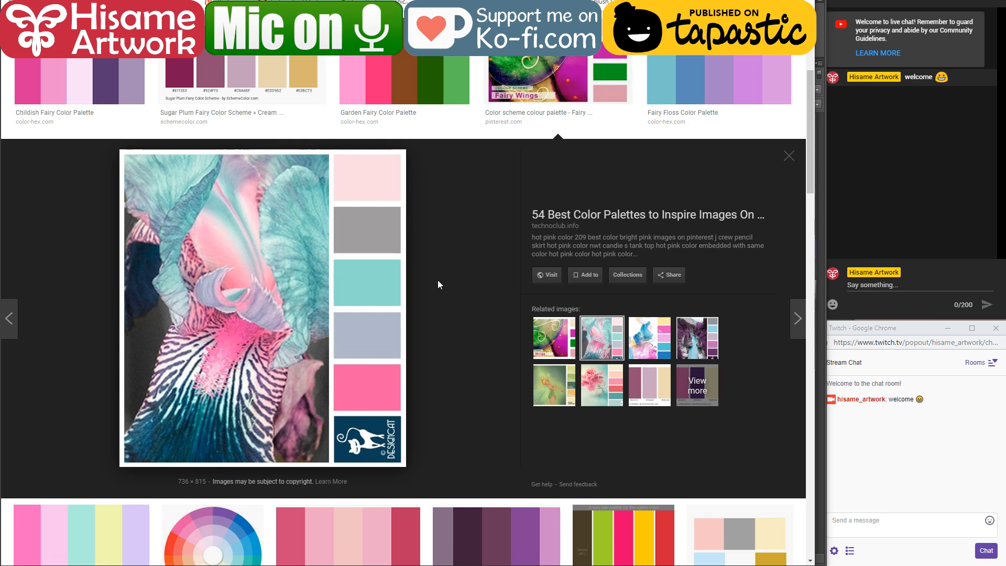
right_click(317, 255)
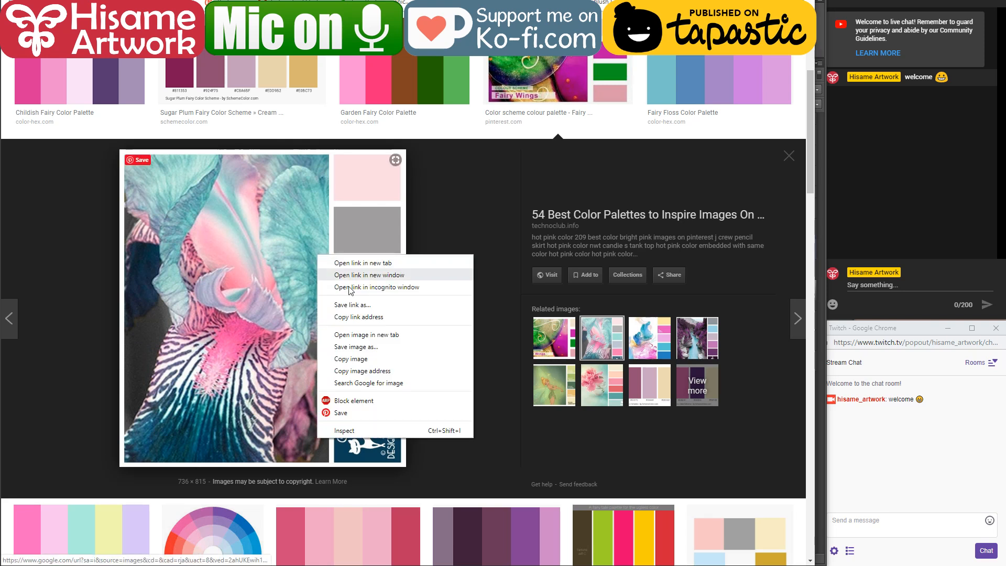
left_click(367, 360)
Step: Preview the related blue and pink colour swirl palette and look through the remaining palette results
left_click(642, 347)
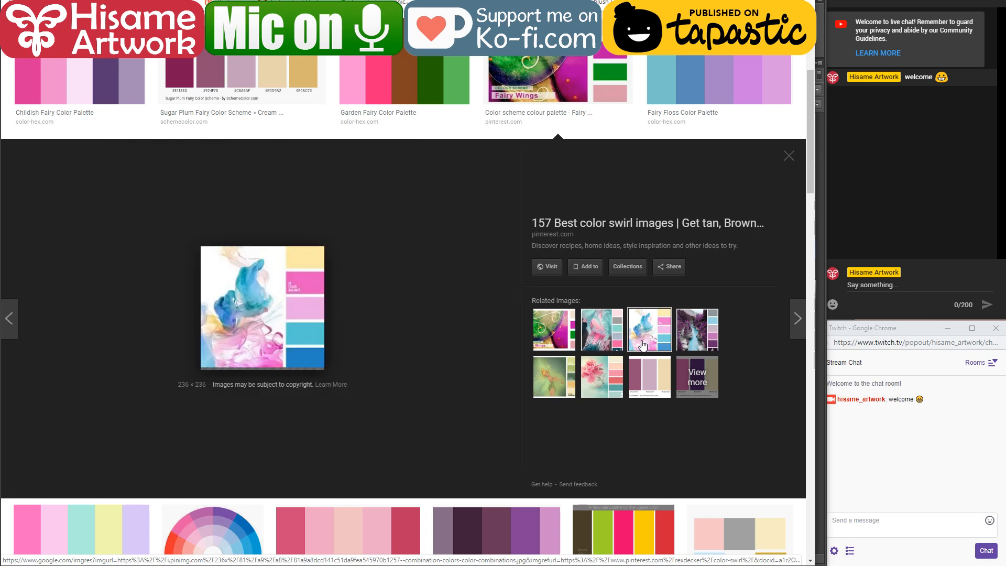
scroll(443, 293, "down", 12)
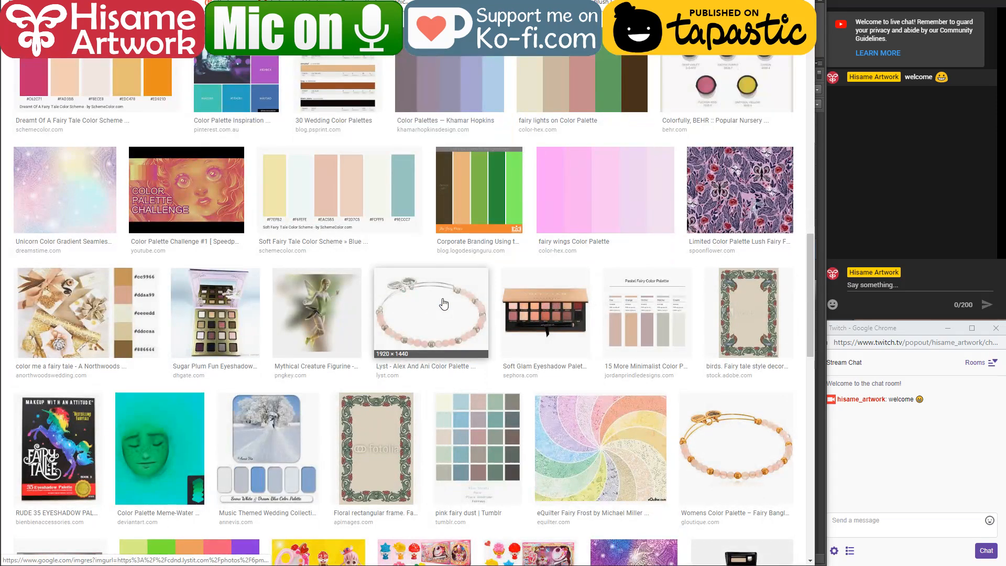
scroll(443, 304, "up", 6)
scroll(443, 303, "up", 6)
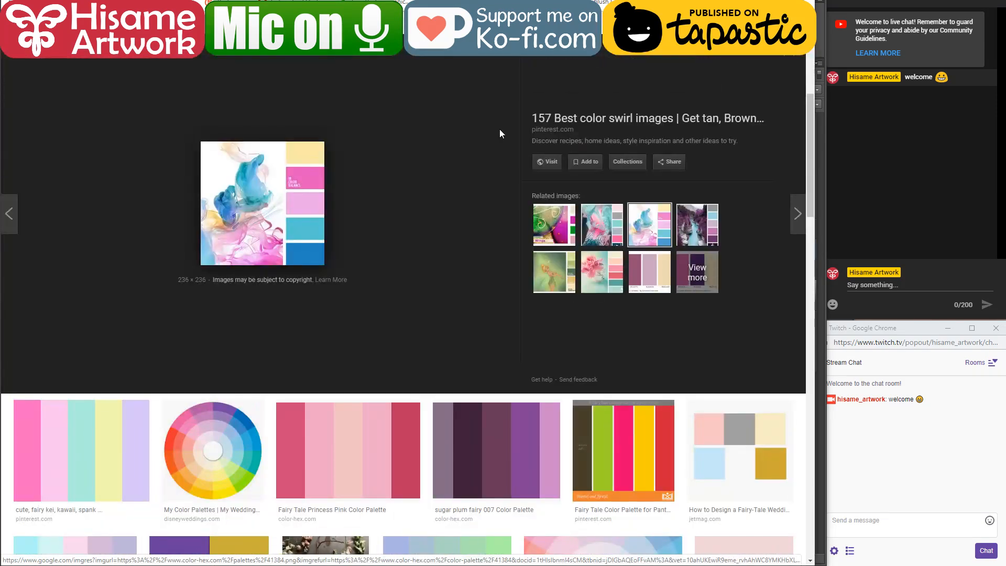
Step: Switch back to Photoshop, paste the copied palette image as a new layer, and scale it down on the white area below the scene
key("alt+Tab")
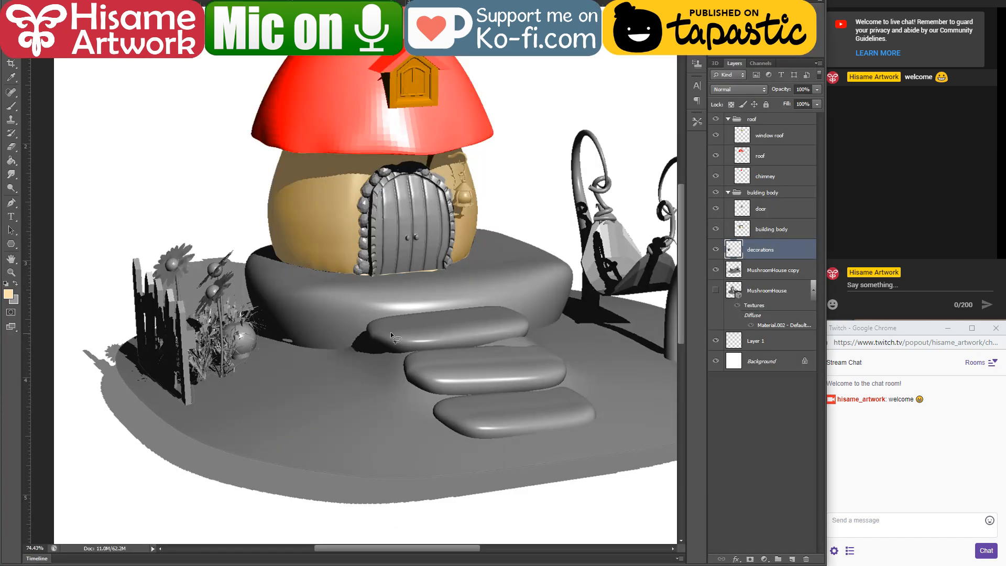
scroll(346, 312, "down", 7)
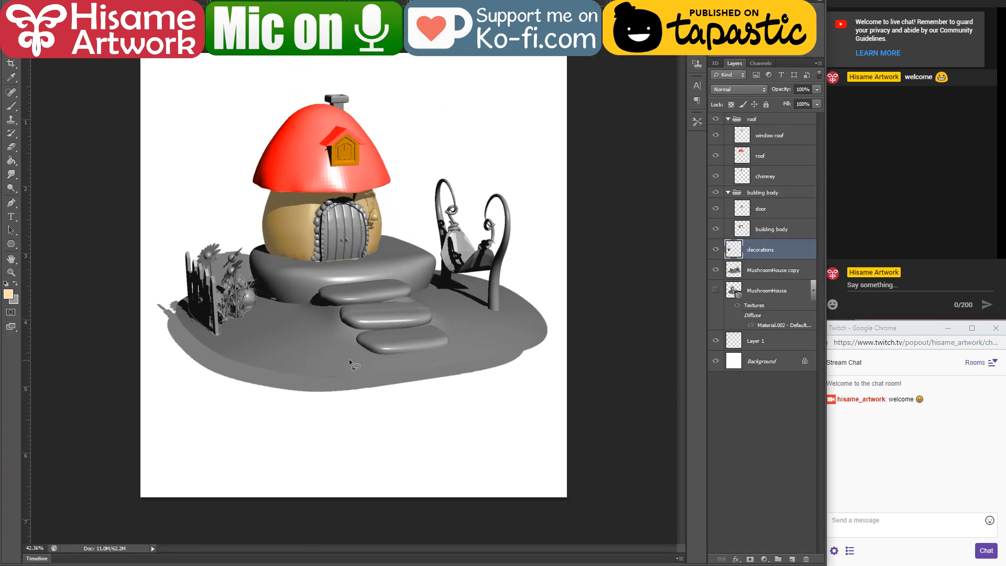
key("ctrl+v")
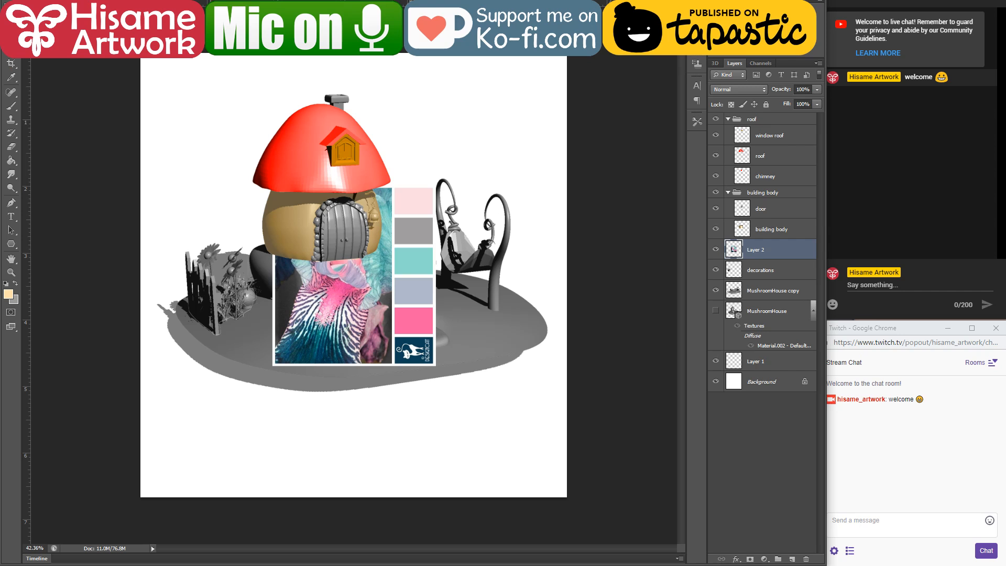
left_click_drag(317, 309, 194, 433)
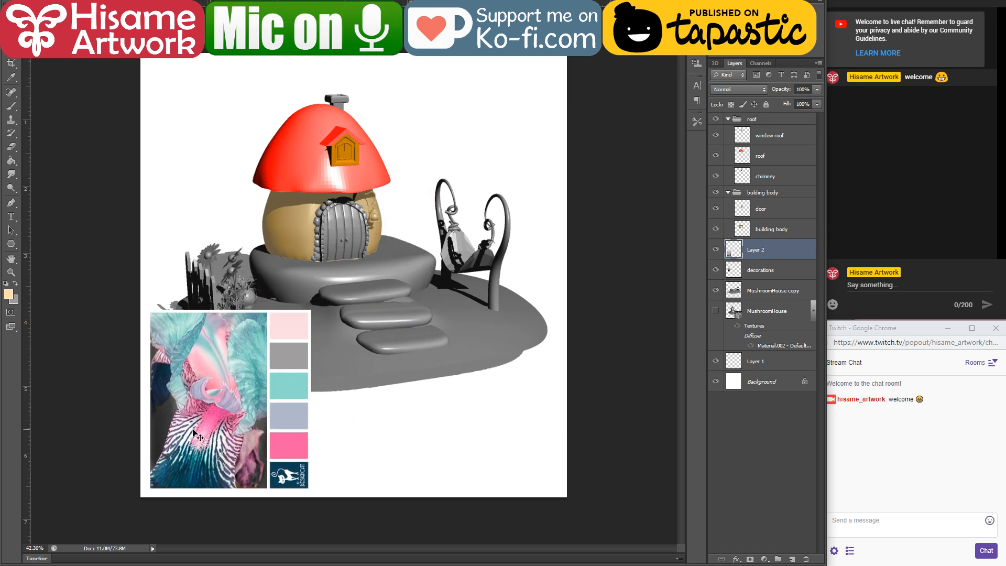
key("ctrl+t")
left_click_drag(312, 309, 249, 392)
key("Return")
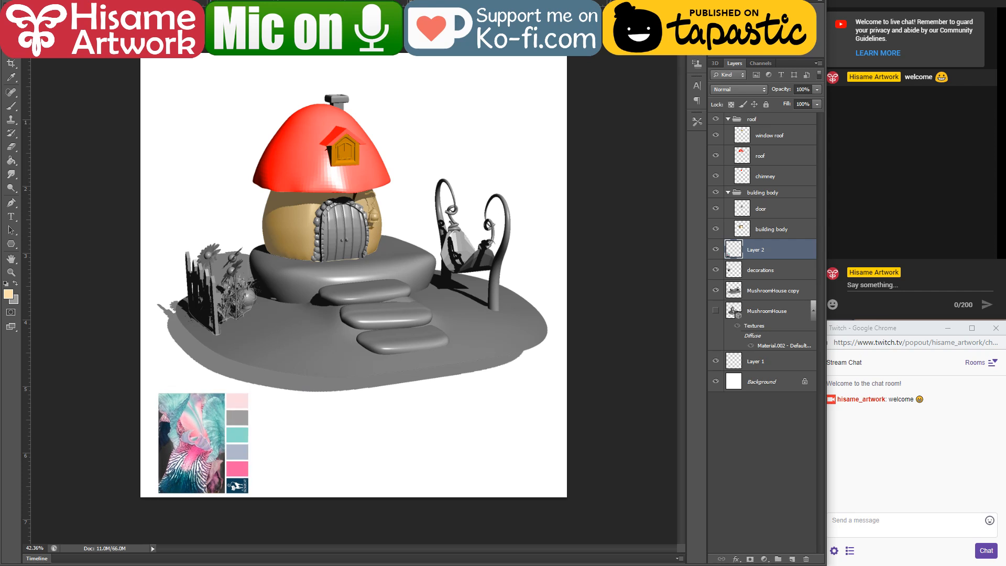
mouse_move(352, 565)
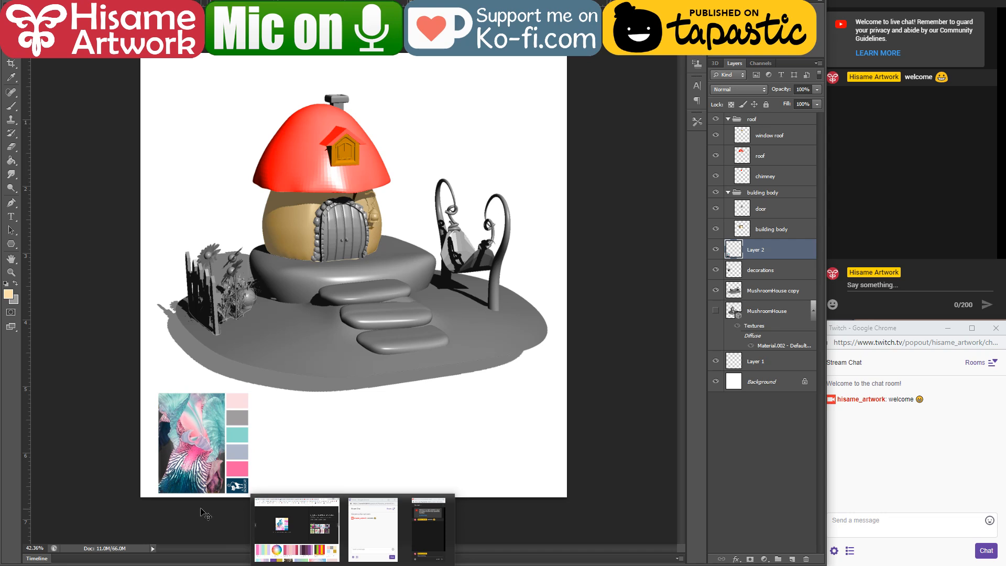
Step: Switch to the browser, go to the artist's Tapas profile, and open the series Ernest's slice of life
left_click(169, 565)
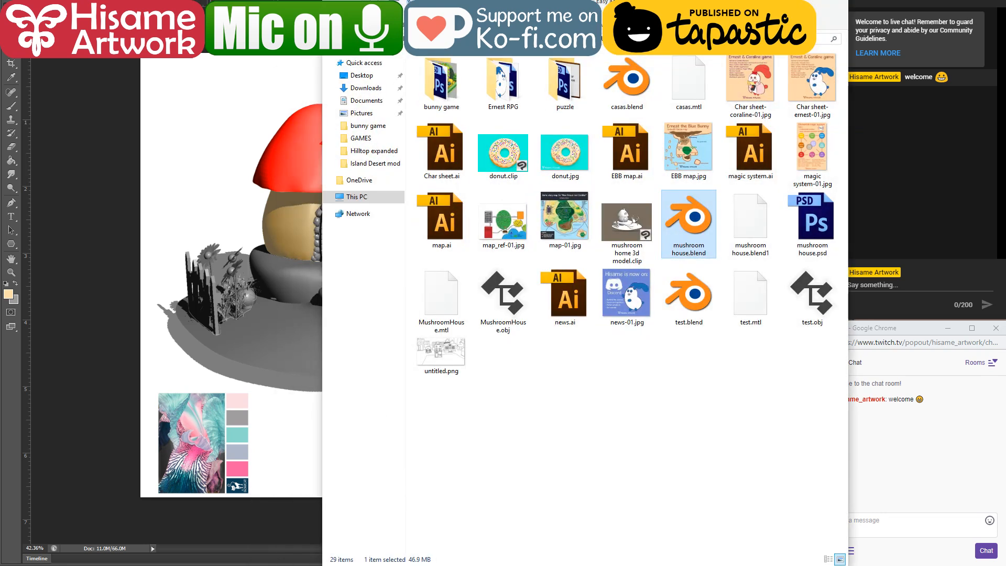
left_click(169, 565)
left_click(353, 565)
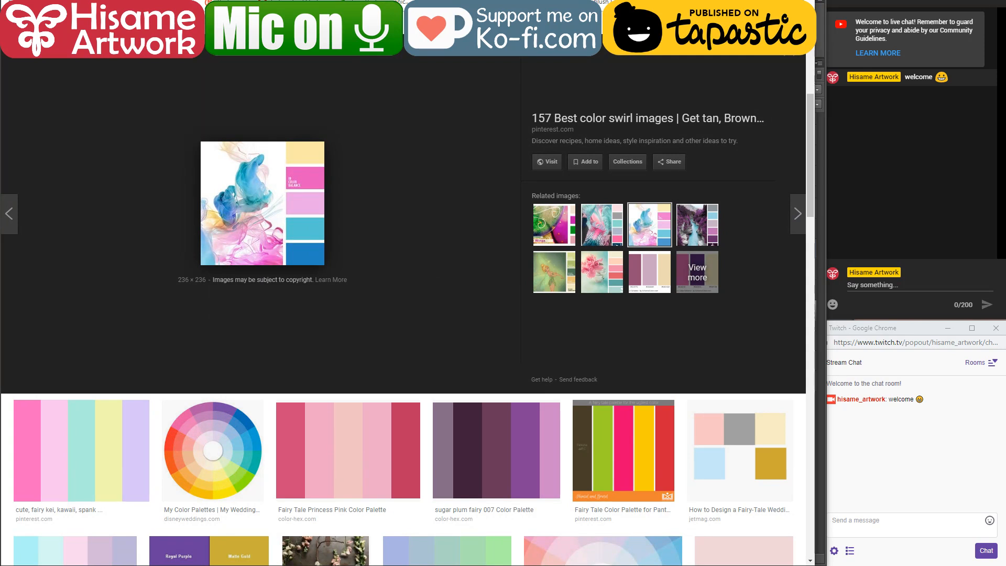
type("tapas")
key("Return")
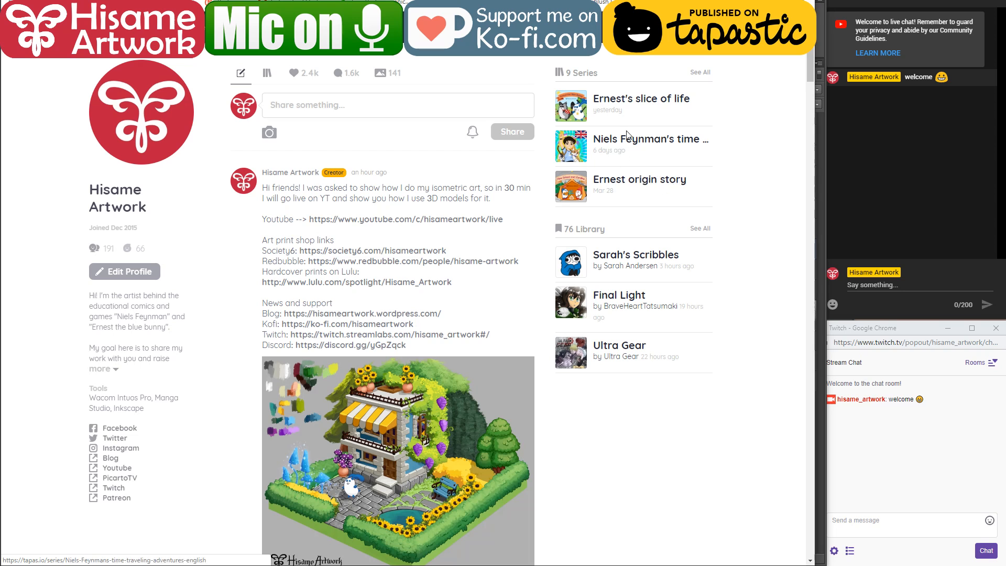
left_click(640, 100)
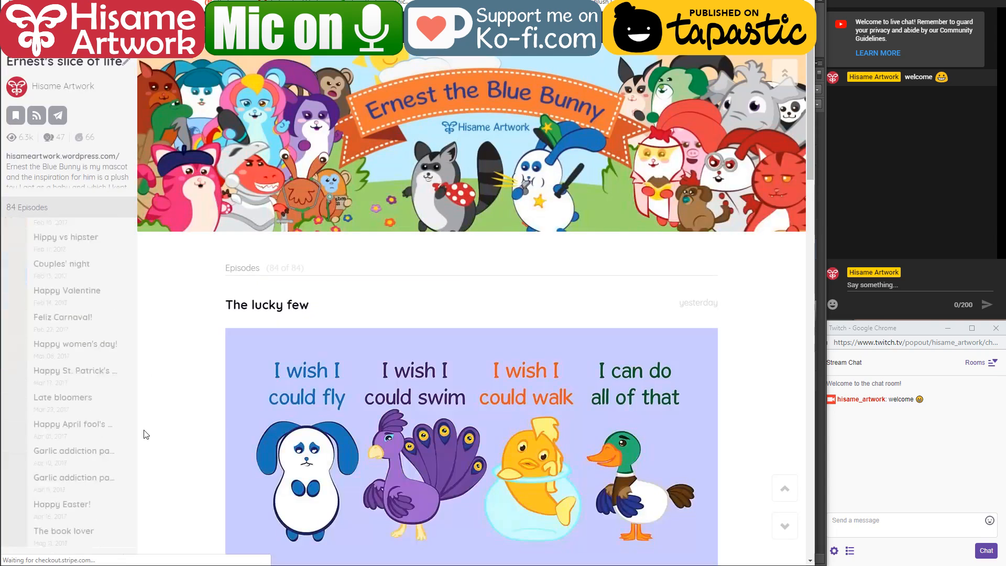
Step: Open the episode Uncommon artist problems and frame its red mushroom house drawing for a screenshot
scroll(78, 461, "up", 1)
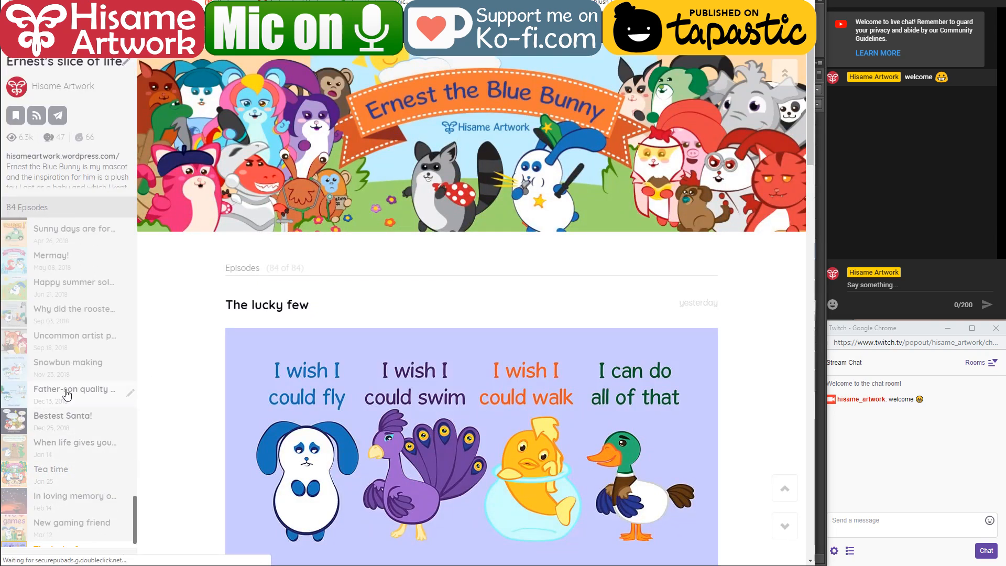
left_click(69, 341)
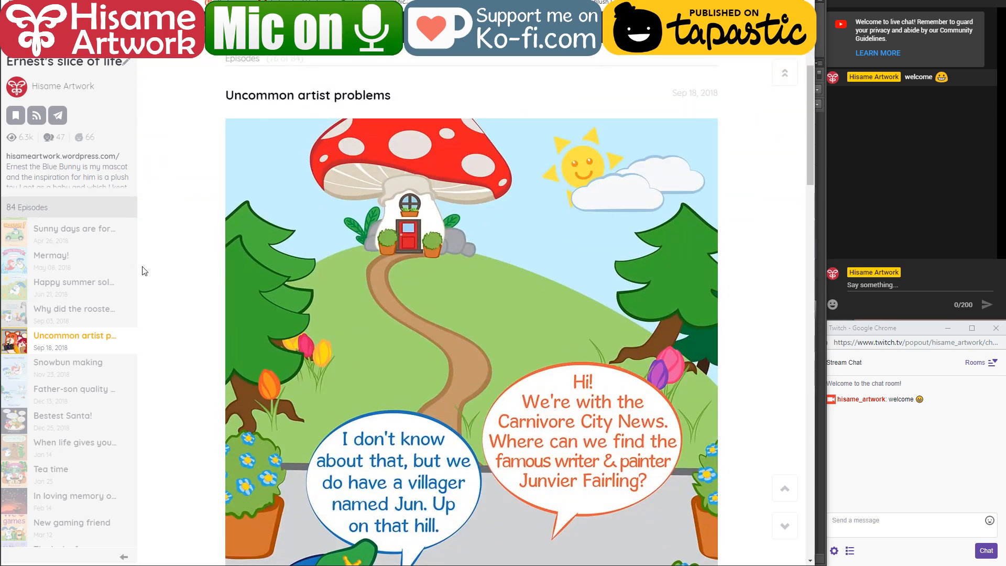
scroll(146, 276, "down", 2)
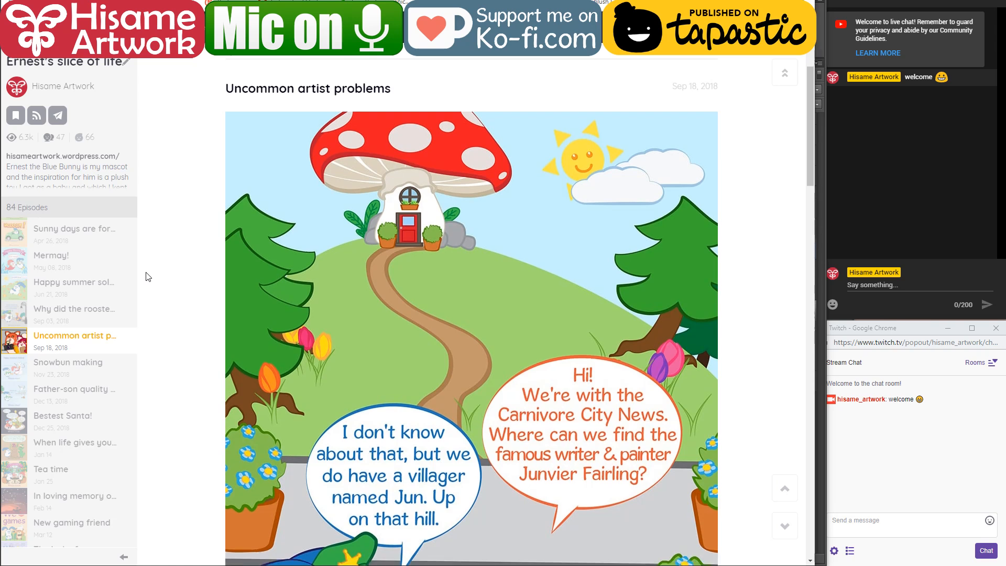
scroll(147, 277, "up", 3)
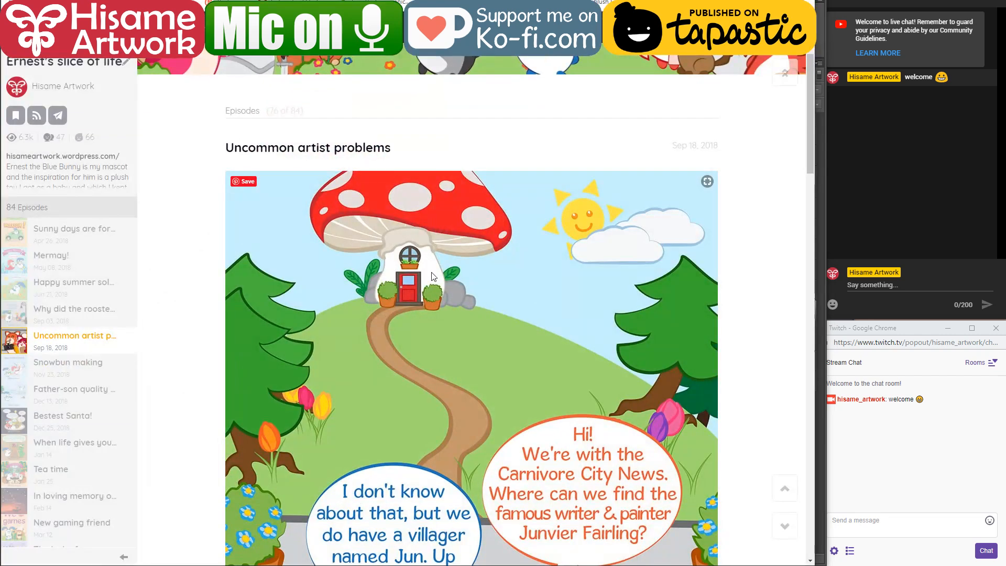
scroll(432, 275, "down", 3)
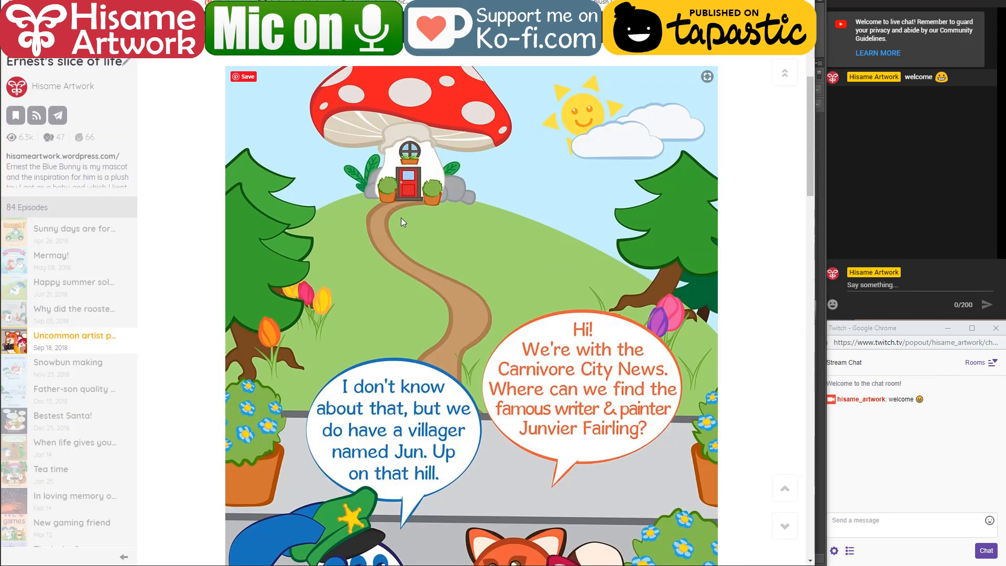
scroll(199, 196, "up", 1)
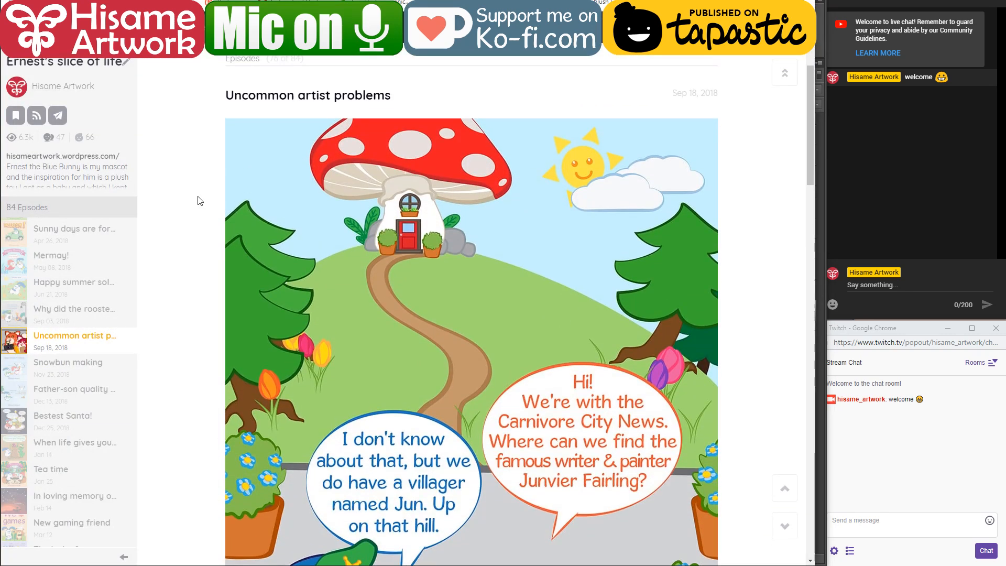
Step: Switch to Photoshop, paste the screenshot, cut out the area around the mushroom house drawing, and delete the rest of the pasted layer
key("alt+Tab")
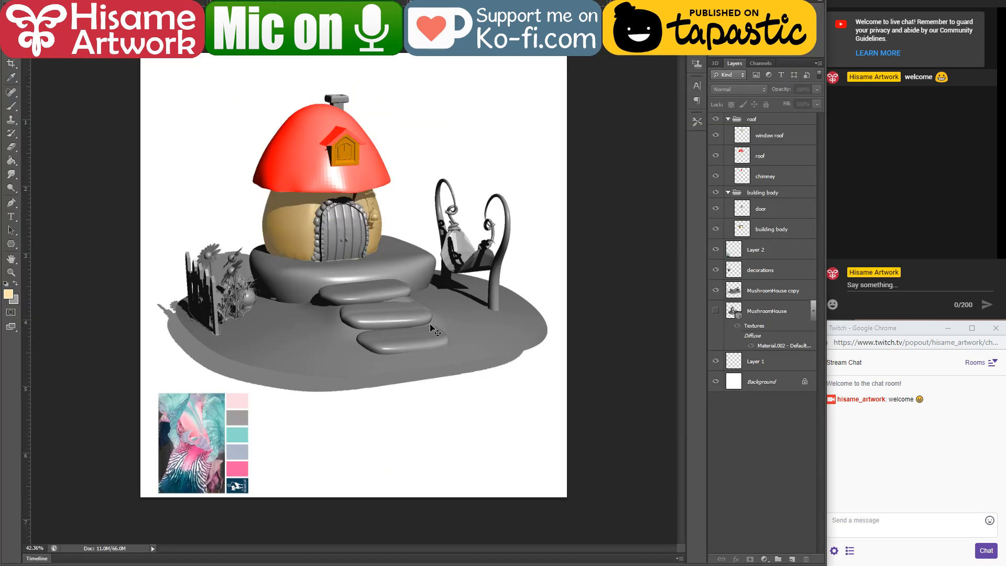
key("ctrl+v")
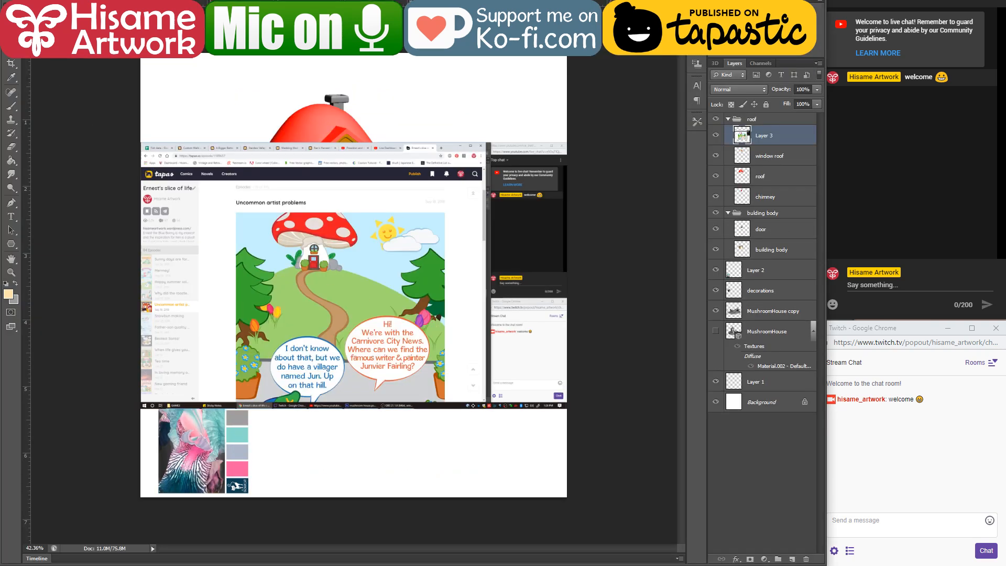
left_click_drag(267, 208, 369, 284)
key("Delete")
key("Delete")
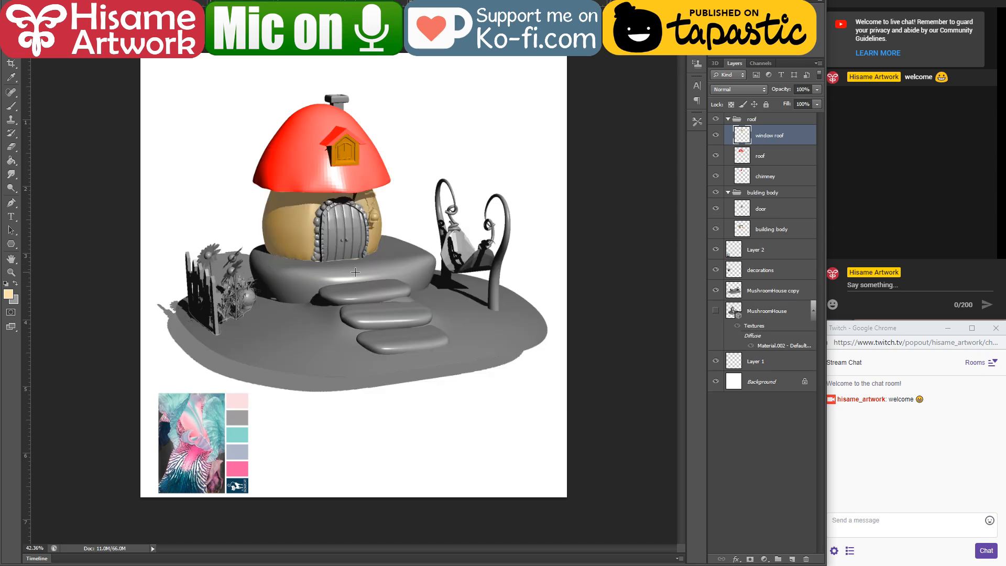
Step: Paste the cropped mushroom house drawing as a new layer and move it beside the colour palette image below the scene
key("ctrl+v")
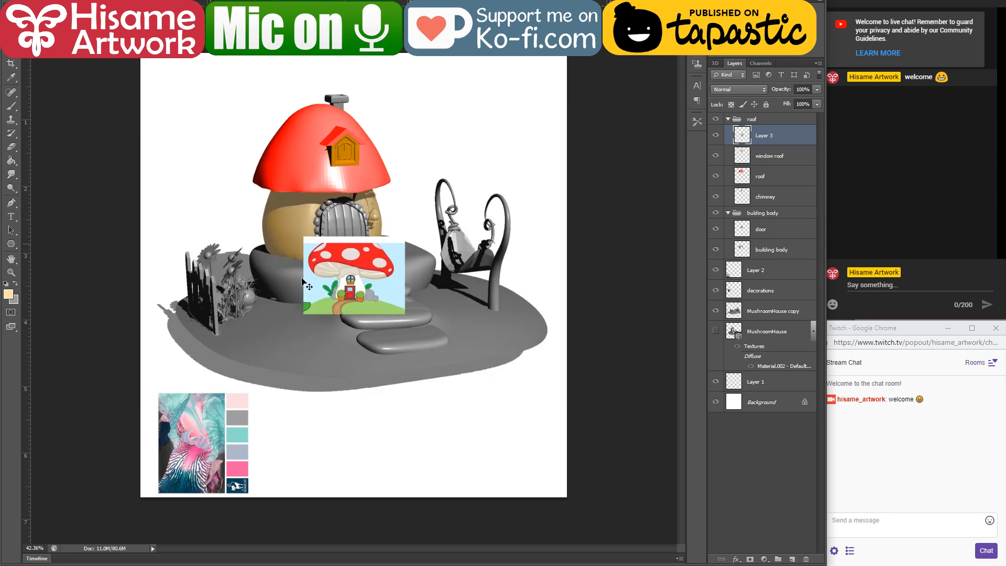
left_click_drag(302, 283, 257, 460)
key("ctrl+plus")
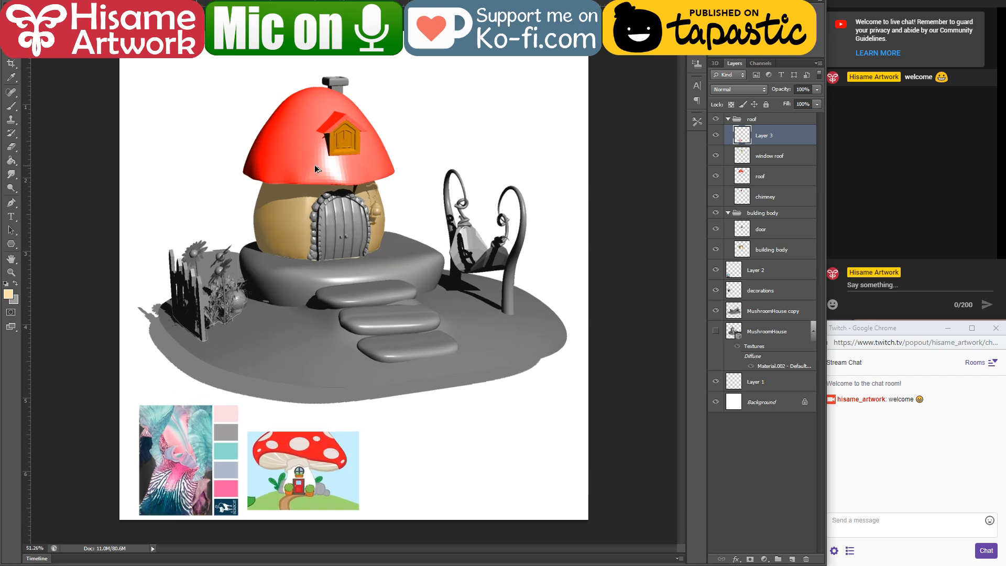
Step: Group the mushroom house reference layer with the colour palette image layer
scroll(315, 169, "up", 1)
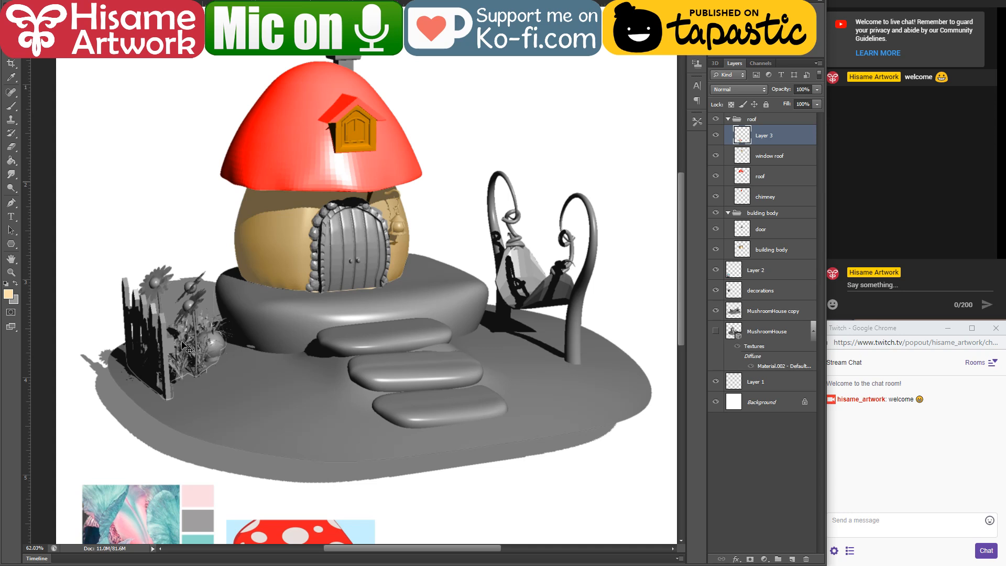
scroll(422, 280, "down", 1)
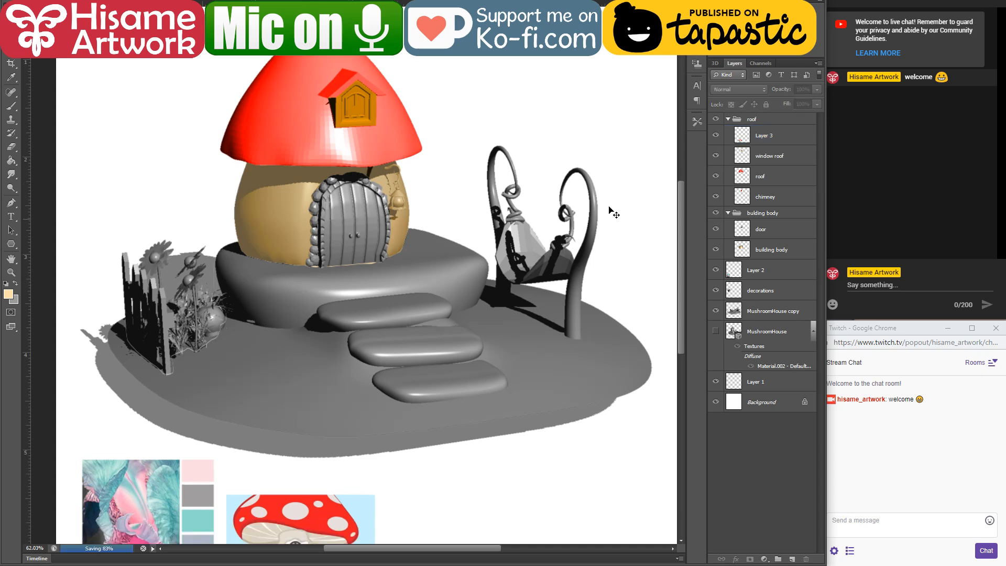
left_click(774, 136)
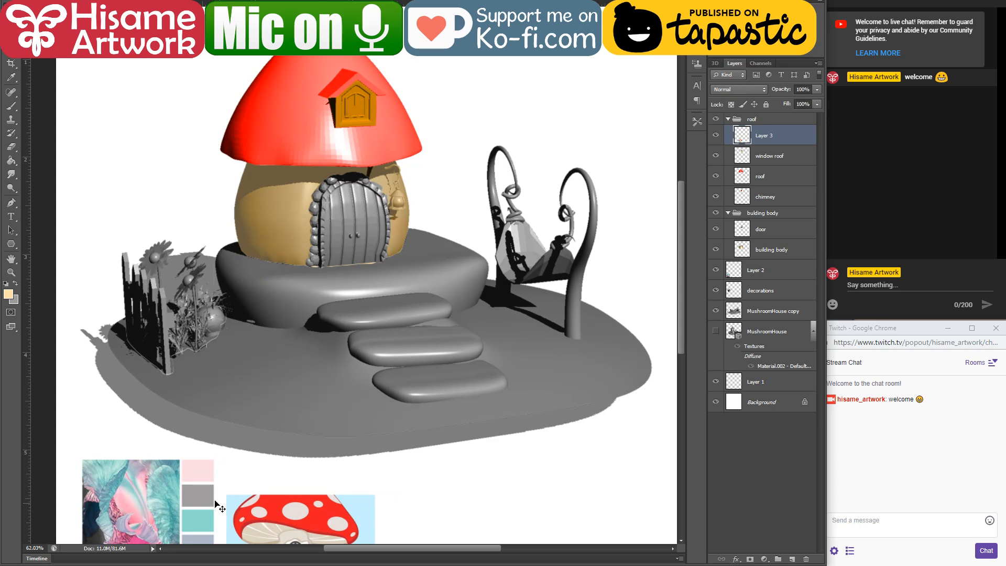
left_click(187, 480, "shift")
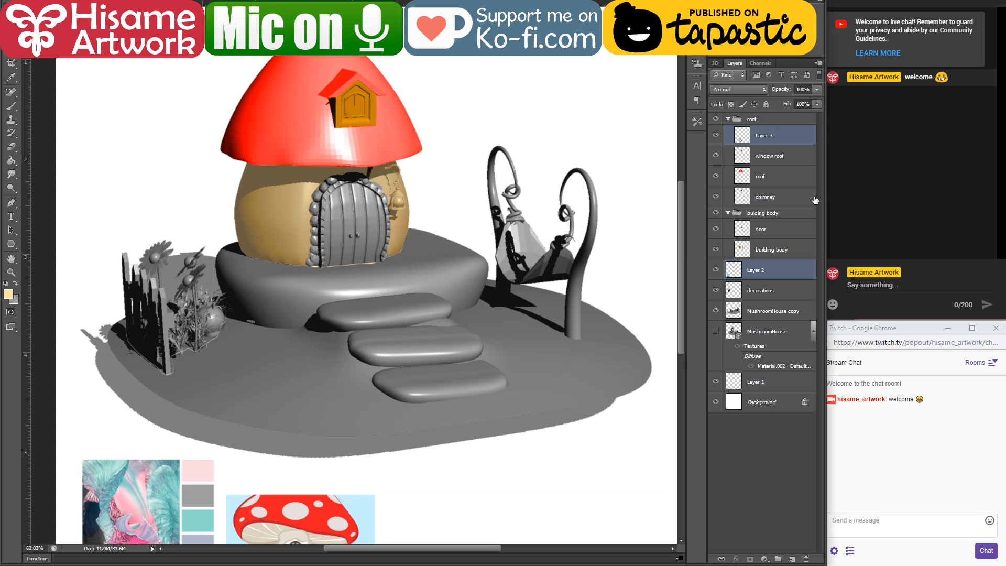
key("ctrl+g")
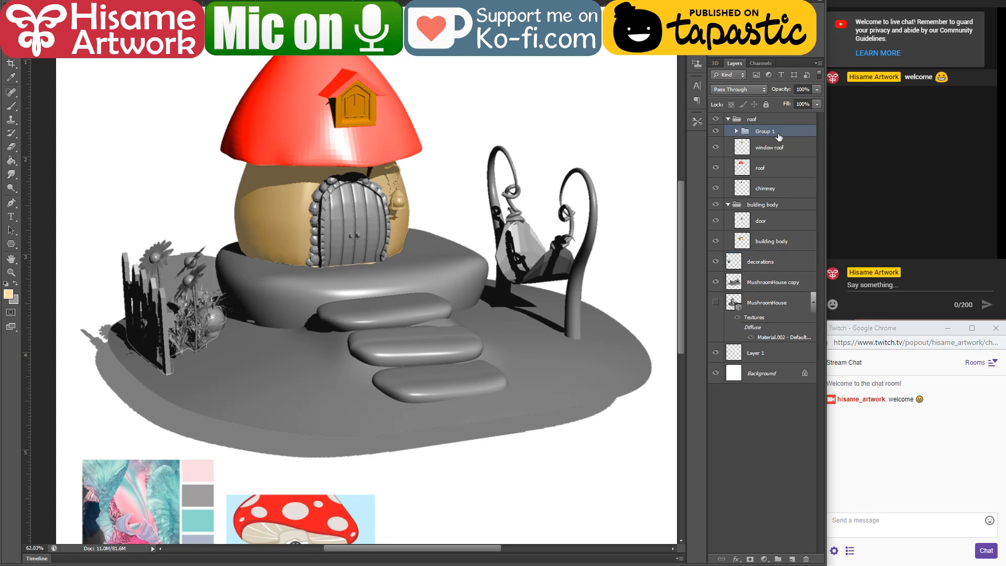
Step: Rename the new group "color pallete" and move it out of the roof group to directly above the Background layer
double_click(779, 137)
left_click(967, 304)
double_click(767, 134)
type("color pallete")
key("Return")
left_click_drag(789, 133, 788, 115)
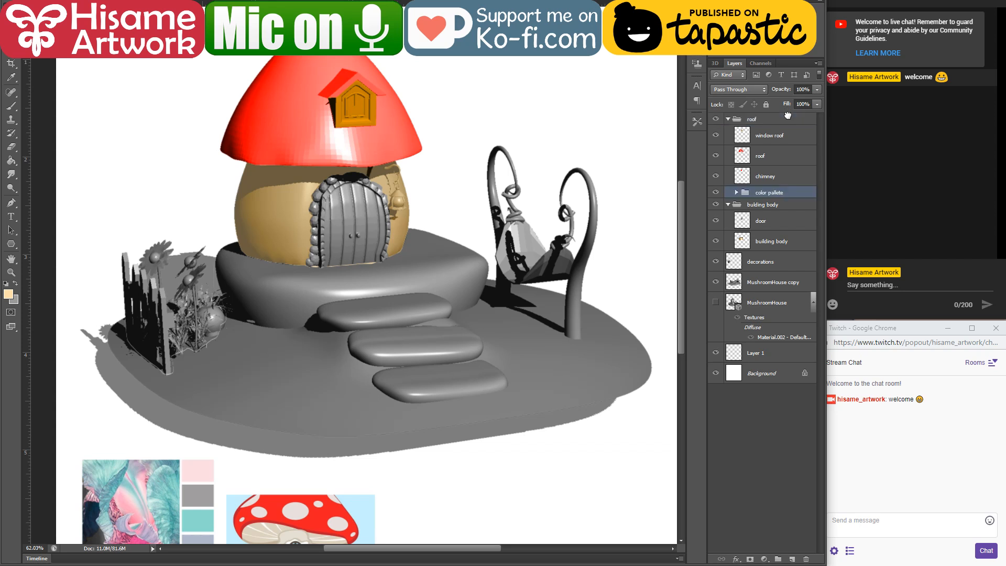
left_click_drag(773, 193, 736, 362)
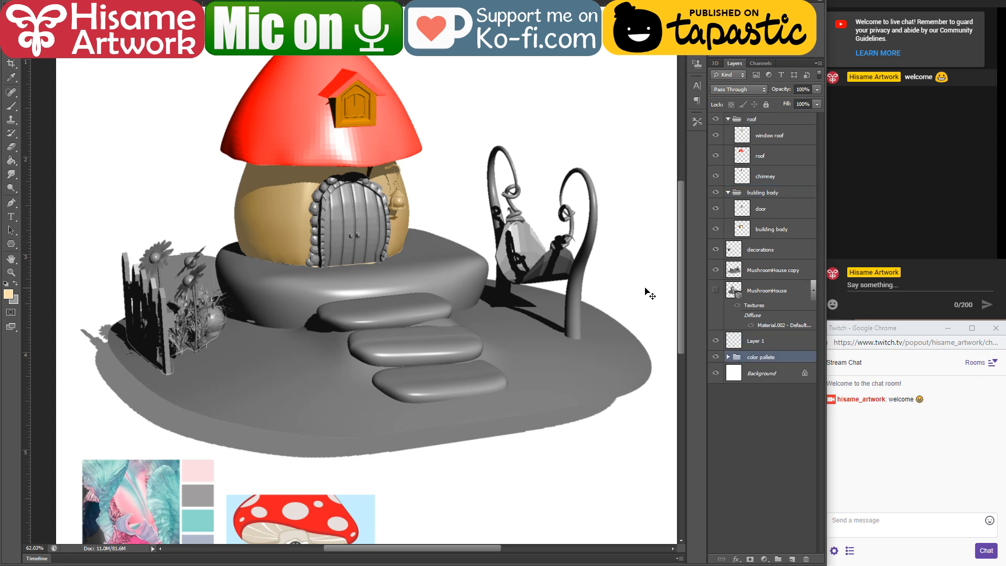
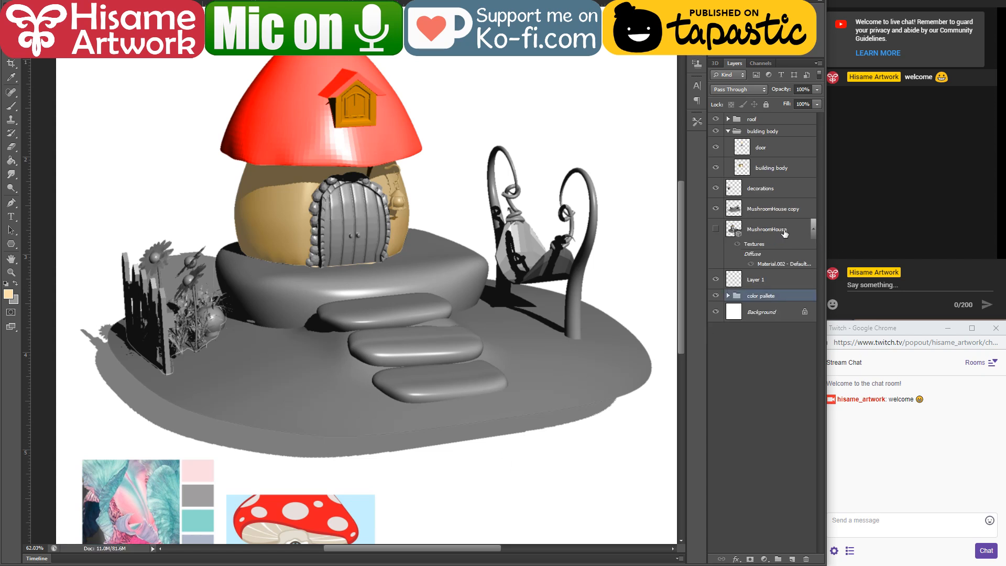
Step: Collapse the texture entries under the MushroomHouse layer and make the building body layer active
left_click(812, 228)
left_click(767, 233)
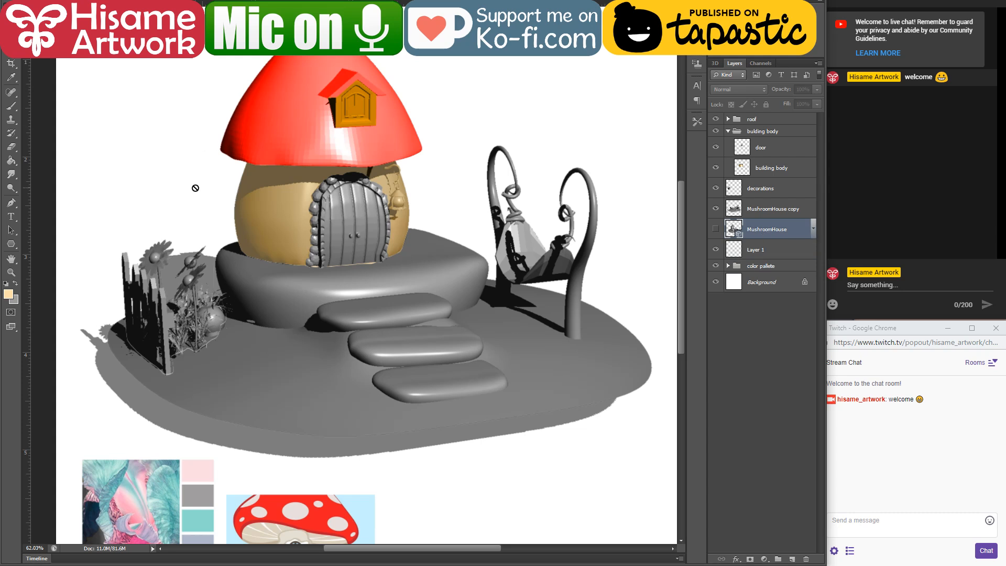
scroll(286, 283, "up", 2)
scroll(286, 284, "up", 2)
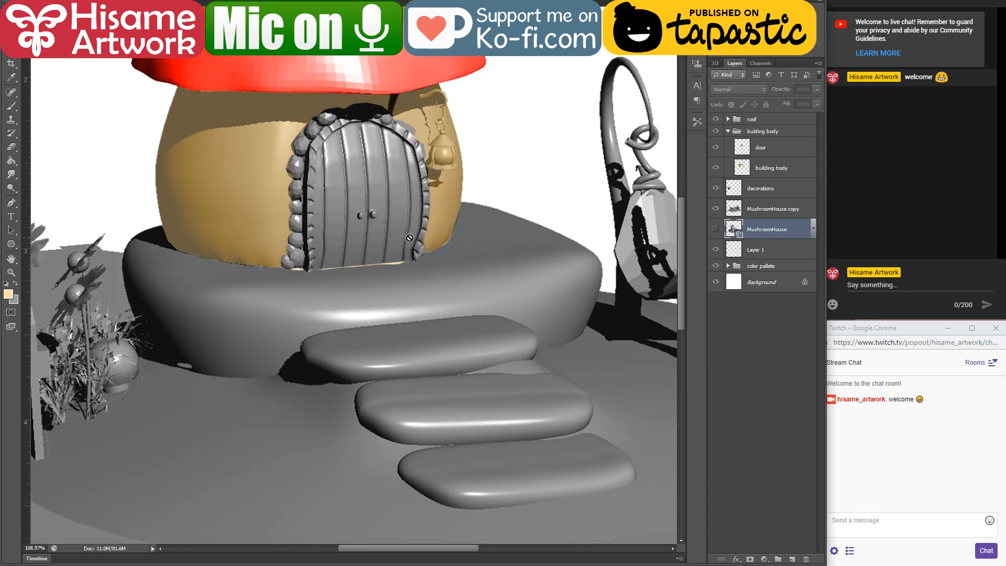
left_click(747, 143)
left_click(748, 167)
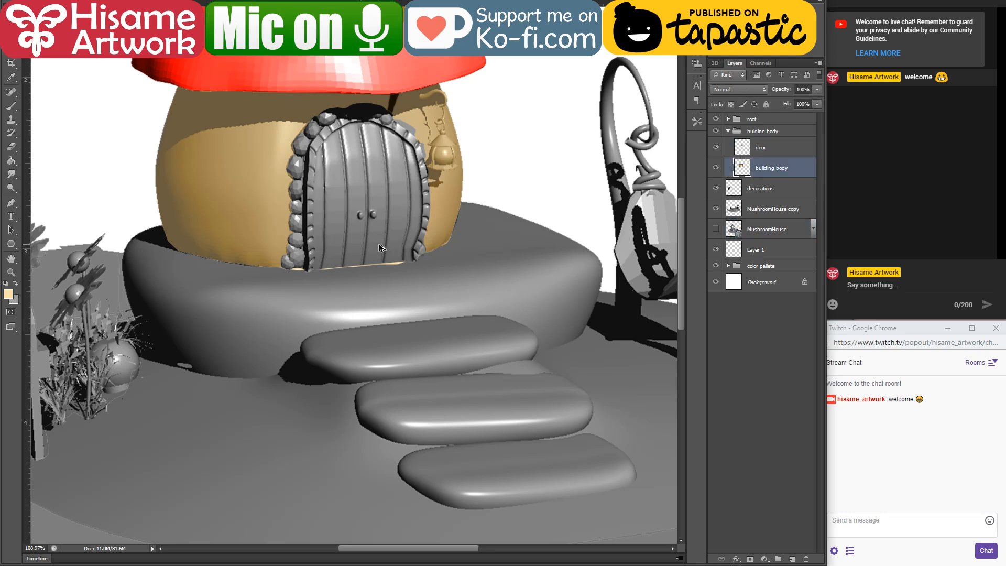
scroll(378, 244, "down", 4)
scroll(482, 233, "up", 3)
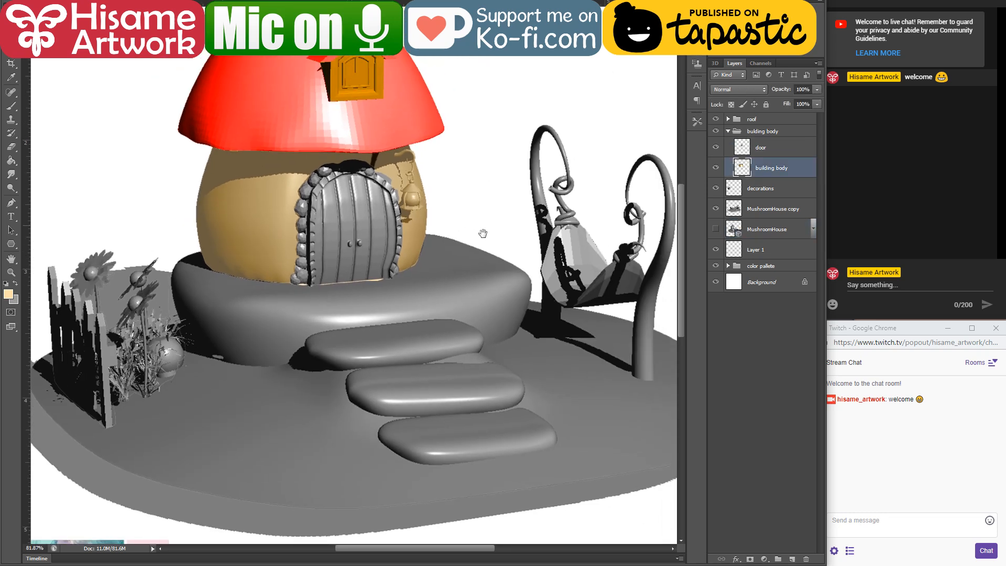
Step: Make the MushroomHouse copy layer active and hide the decorations layer
left_click_drag(483, 233, 521, 197)
scroll(362, 378, "down", 2)
left_click(346, 381)
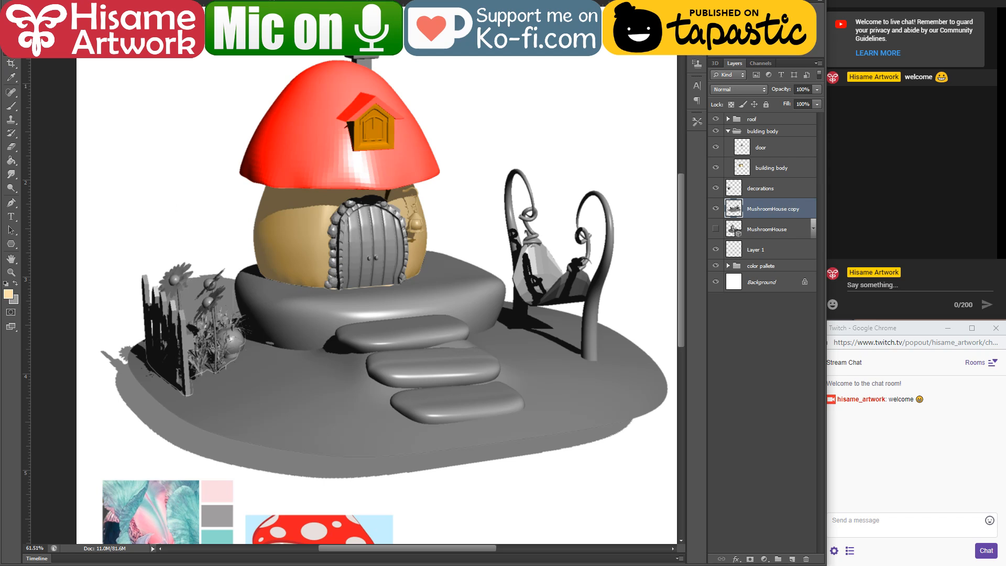
scroll(337, 318, "up", 2)
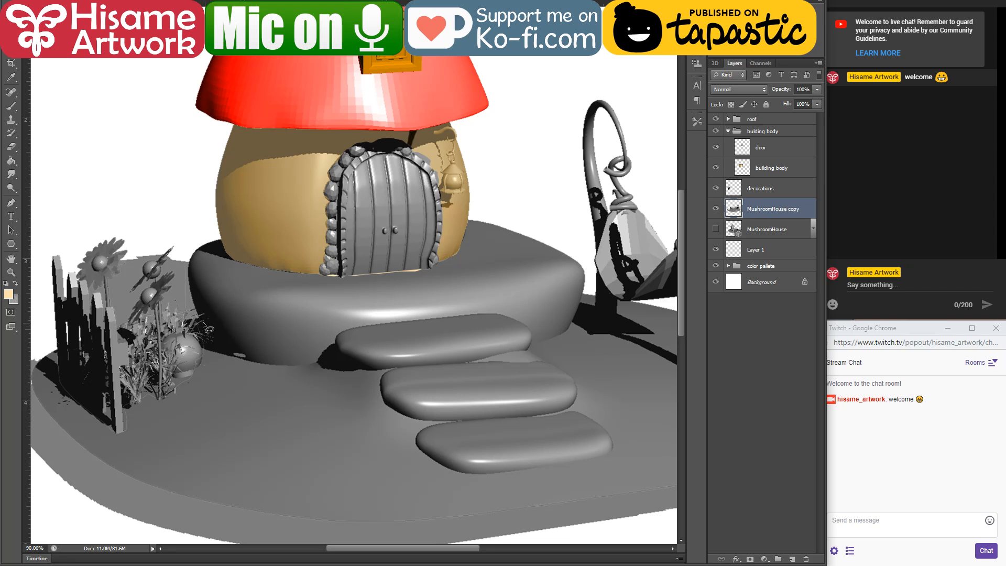
left_click(716, 188)
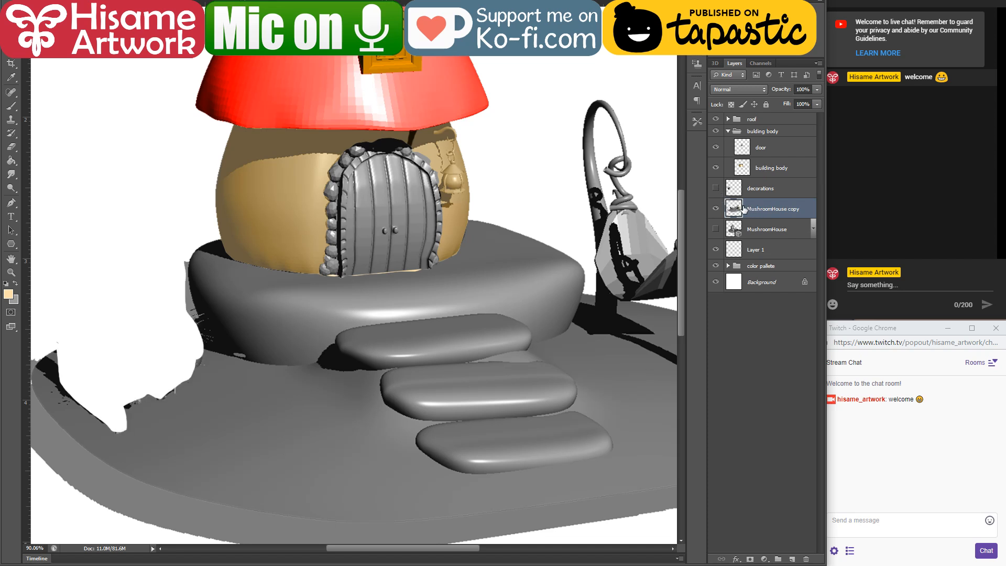
Step: Cut the hammock and its two curled posts out of the MushroomHouse copy layer and paste them in place as a new layer
left_click_drag(512, 319, 365, 321)
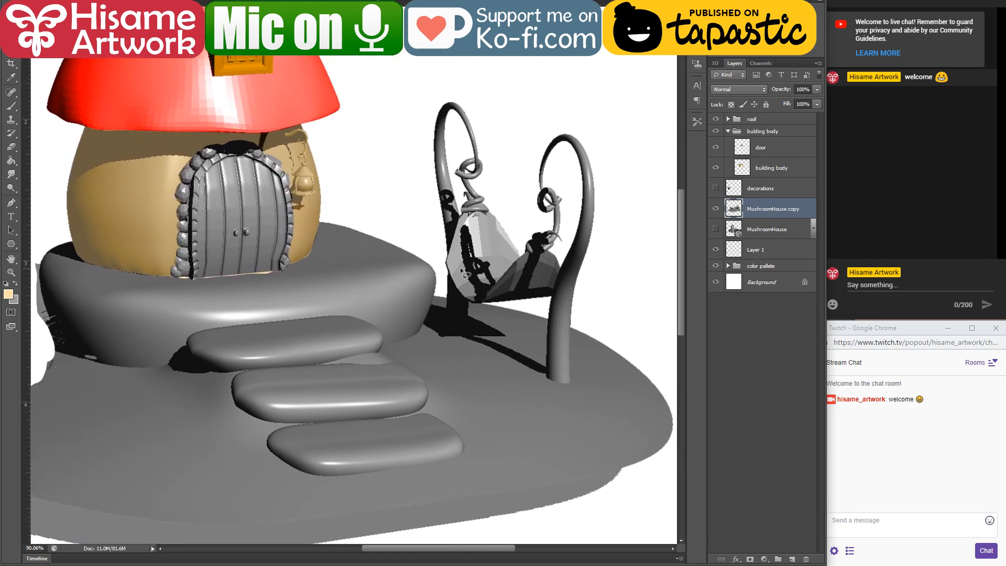
mouse_move(446, 290)
left_mouse_down()
mouse_move(449, 327)
mouse_move(465, 328)
mouse_move(467, 303)
mouse_move(549, 297)
mouse_move(548, 373)
mouse_move(572, 382)
mouse_move(571, 329)
mouse_move(621, 226)
mouse_move(597, 84)
mouse_move(421, 140)
mouse_move(448, 290)
mouse_move(509, 302)
mouse_move(551, 296)
mouse_move(525, 285)
mouse_move(511, 302)
left_mouse_up()
key("Delete")
key("ctrl+d")
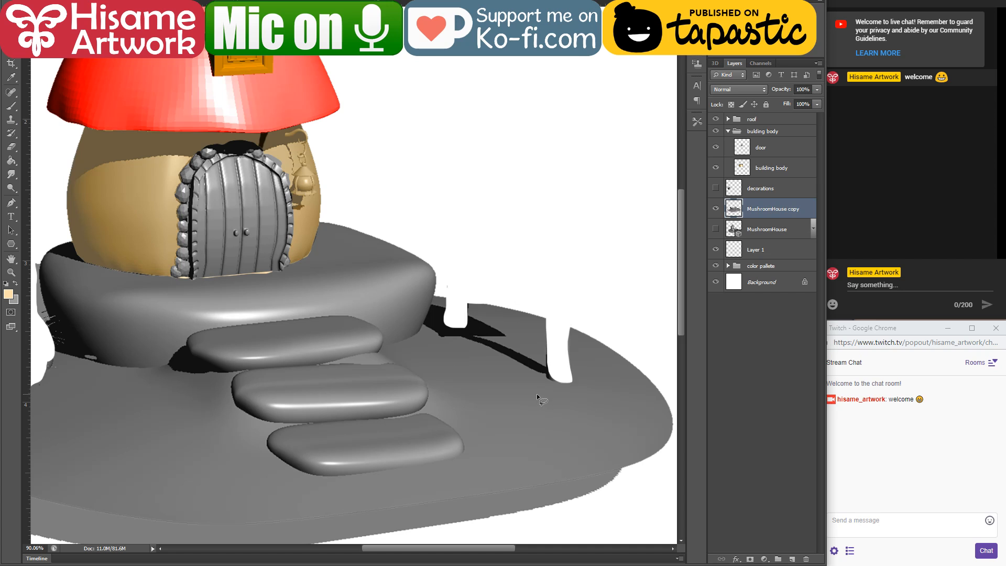
key("ctrl+shift+v")
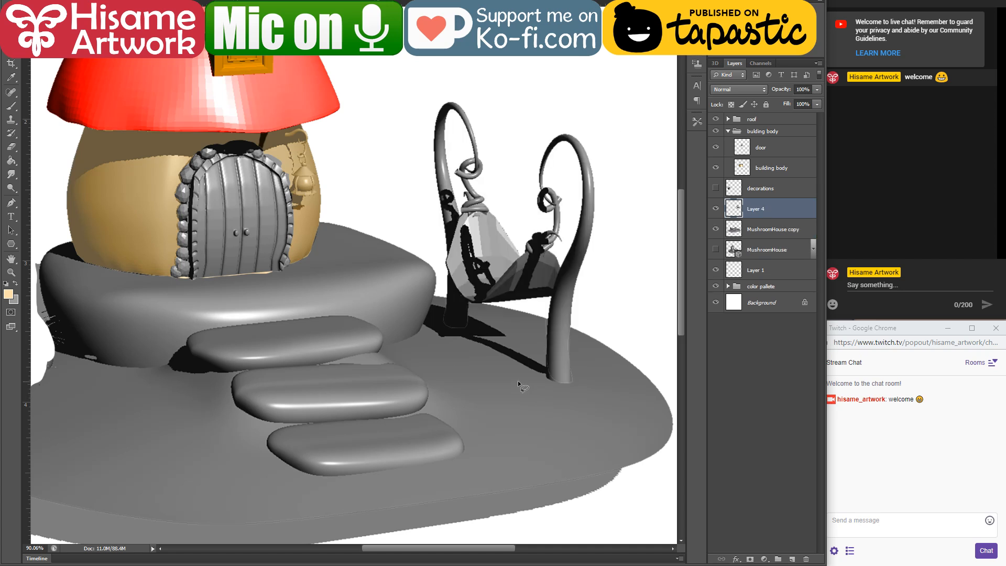
Step: Rename the pasted layer "hammock" and show the decorations layer
double_click(761, 209)
type("hammock")
key("Return")
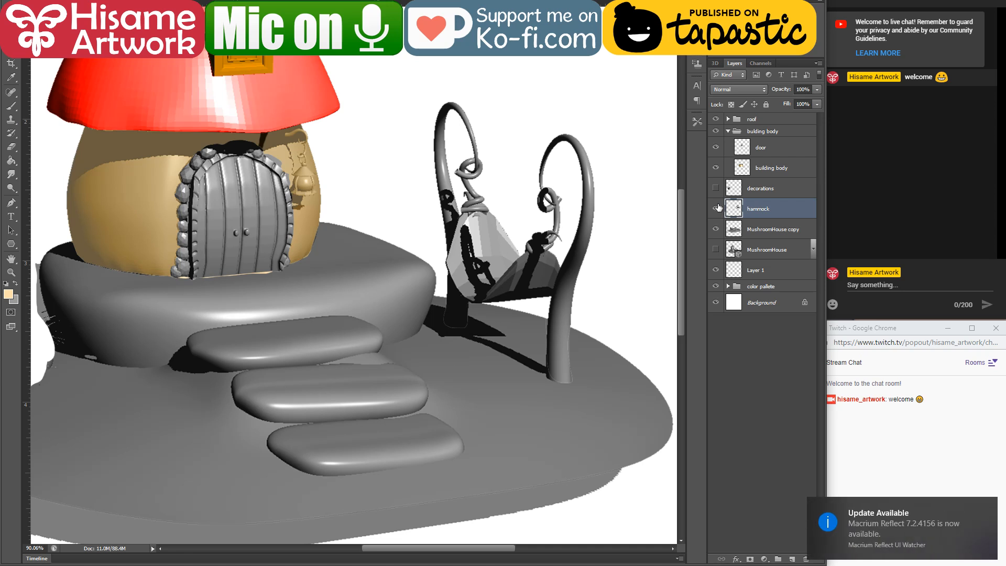
left_click(716, 188)
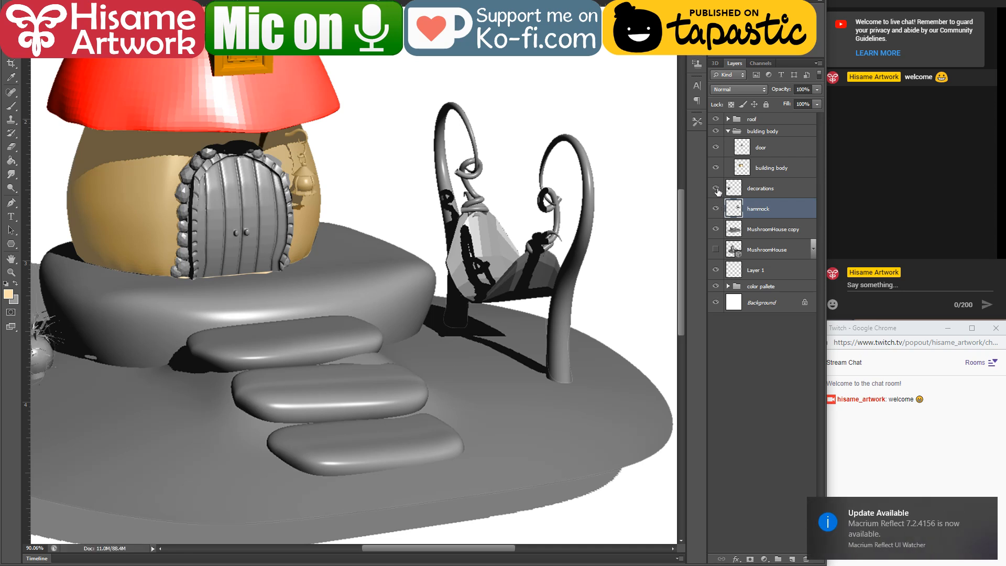
Step: Group the decorations and hammock layers and name the group "decorations"
left_click(753, 193, "shift")
key("ctrl+g")
double_click(754, 185)
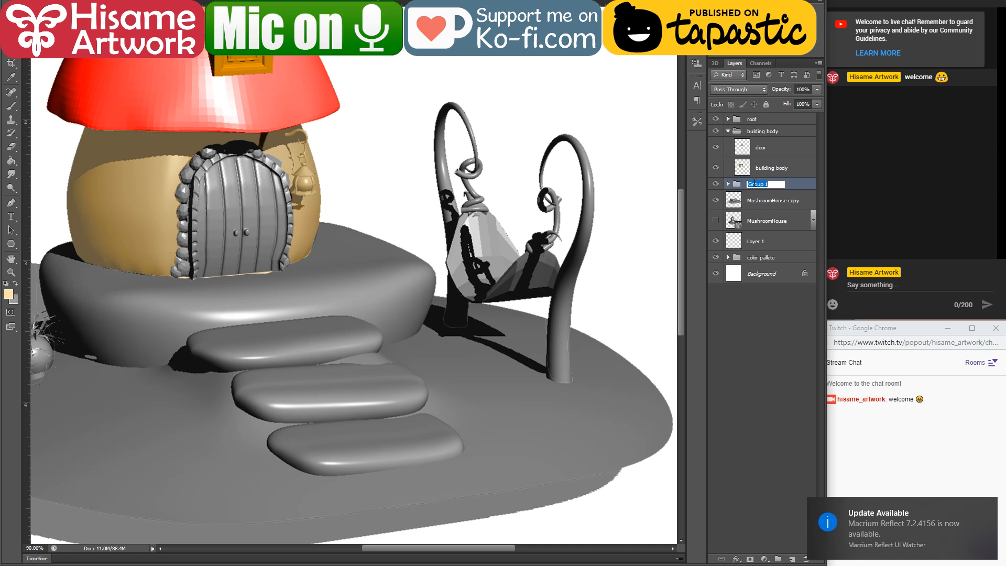
type("decoration")
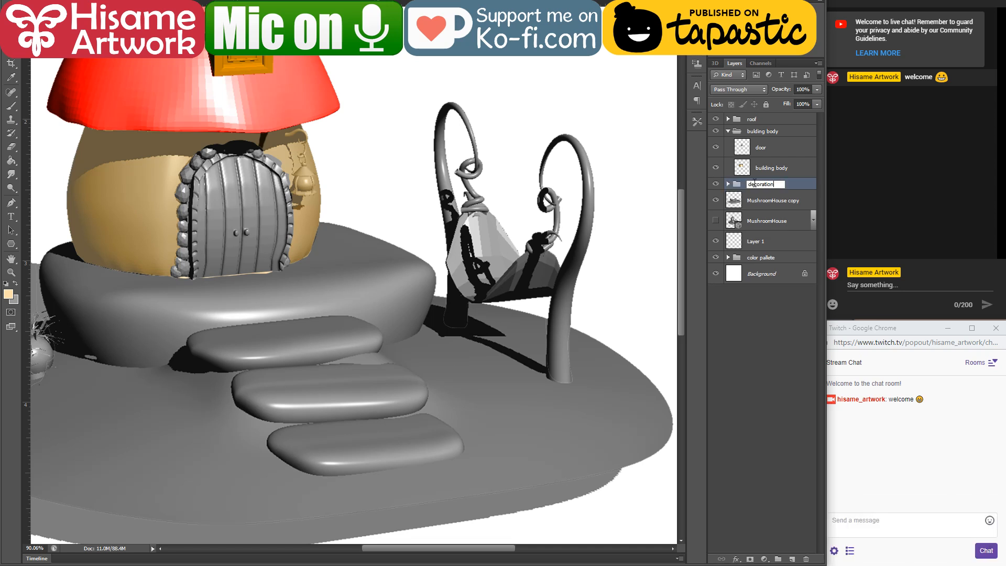
type("s")
key("Return")
Step: Hide the decorations group and collapse the building body group
left_click(714, 184)
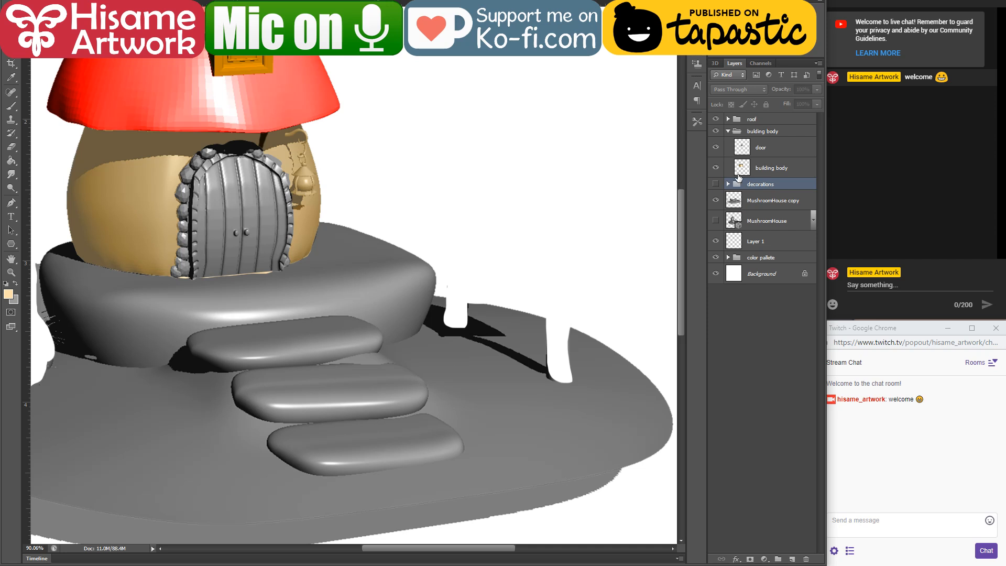
left_click(728, 131)
Step: Give the roof group a red colour label
right_click(723, 120)
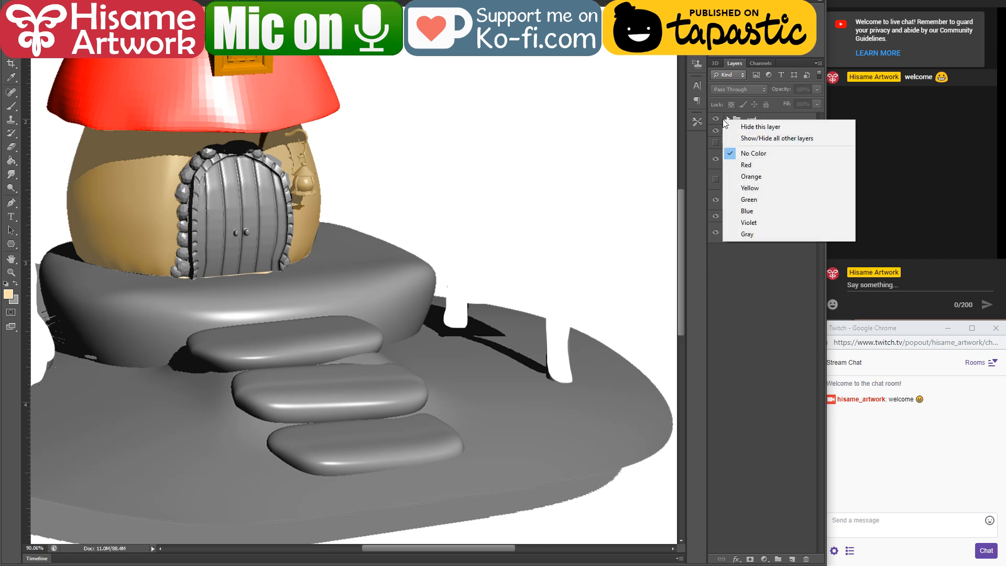
left_click(744, 164)
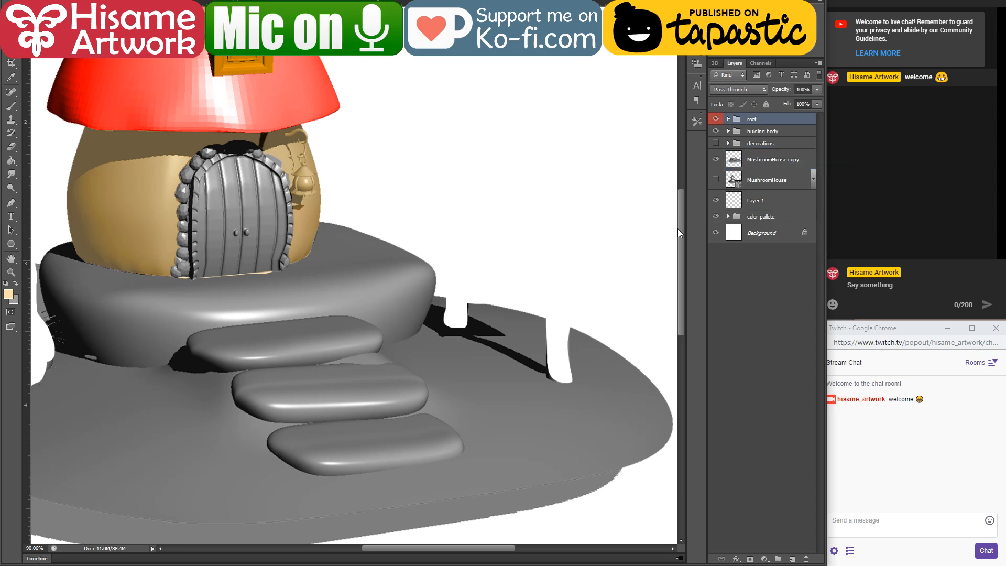
scroll(603, 427, "down", 2)
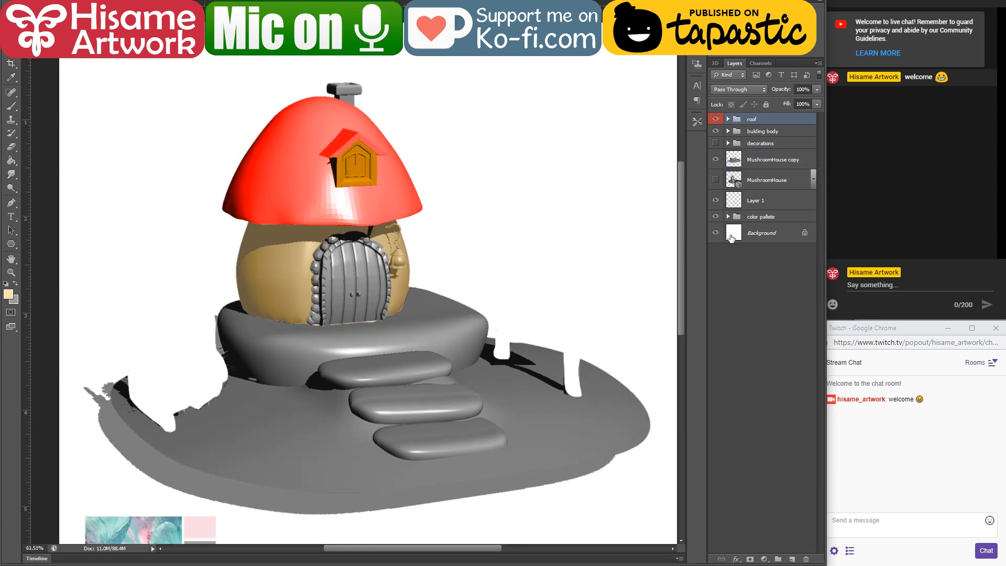
Step: Make the MushroomHouse copy layer active and sample a light green from the garden house illustration for the brush
left_click(760, 180)
left_click(758, 164)
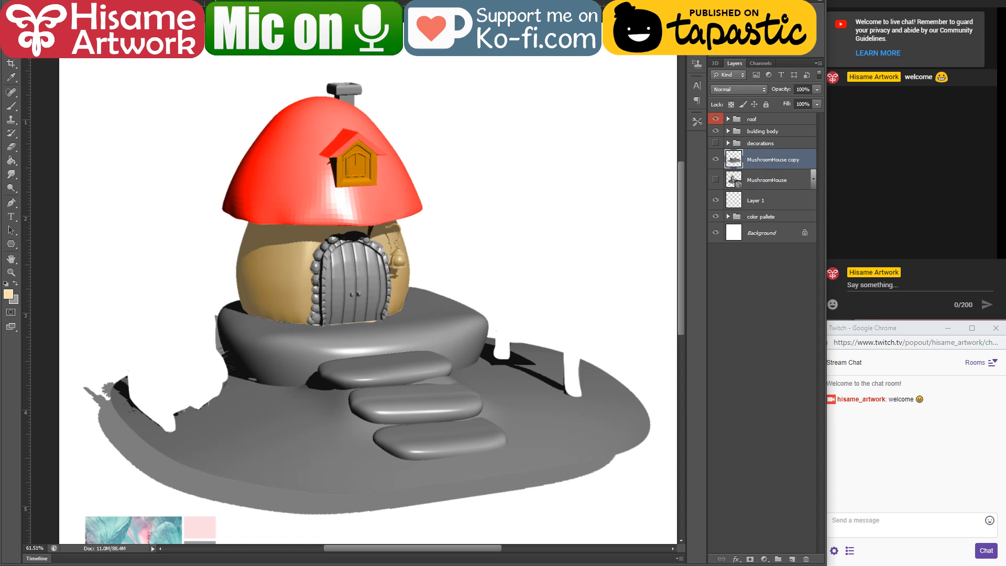
key("ctrl+Tab")
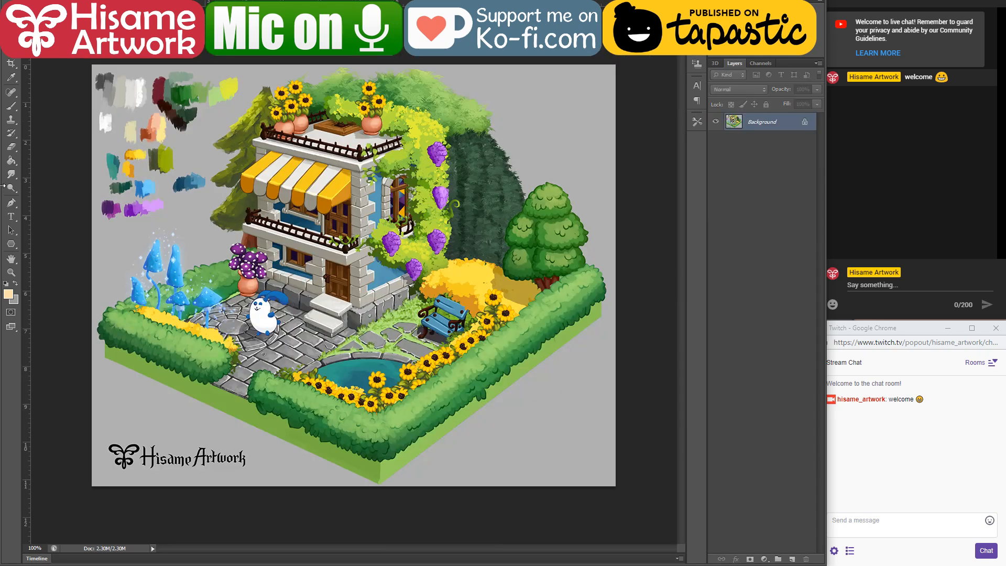
left_click(11, 106)
left_click(403, 429, "alt")
key("ctrl+Tab")
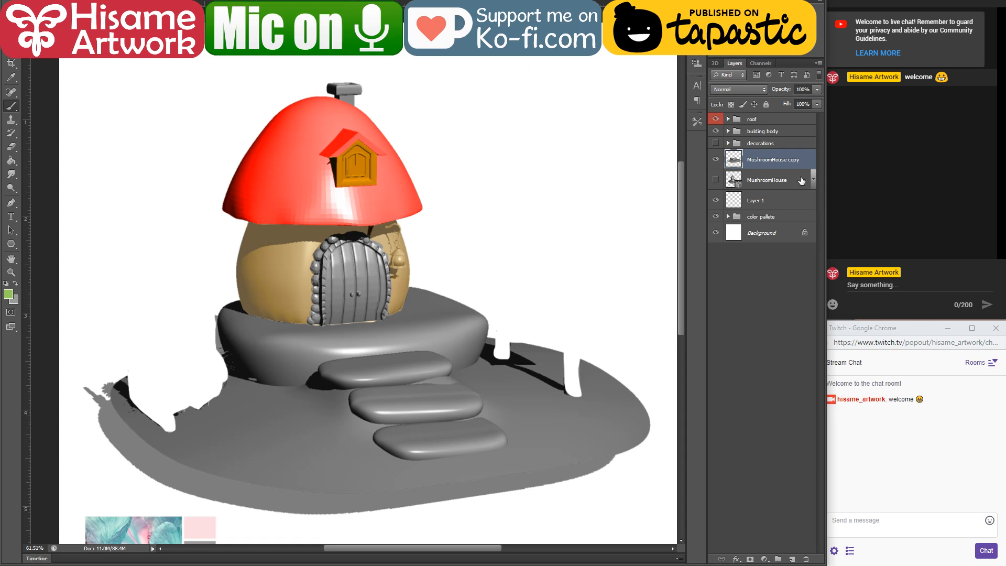
Step: Load the MushroomHouse copy layer's outline as a selection and paint green on the ground beside the fence gap and around the stone base and steps
left_click(733, 157, "ctrl")
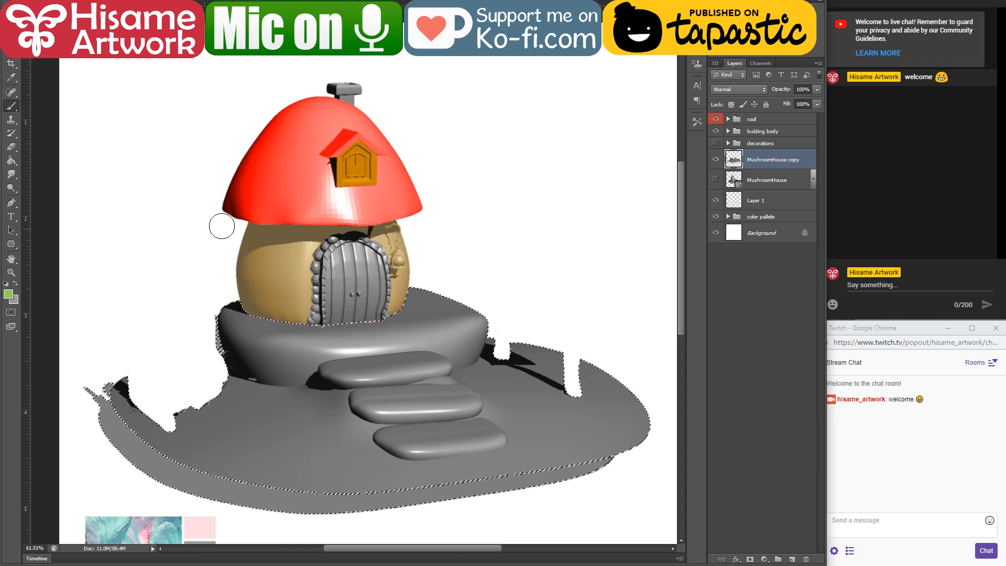
mouse_move(118, 378)
left_mouse_down()
mouse_move(178, 445)
mouse_move(256, 480)
left_mouse_up()
mouse_move(177, 421)
left_mouse_down()
mouse_move(205, 455)
mouse_move(218, 443)
mouse_move(209, 422)
mouse_move(176, 411)
mouse_move(249, 473)
mouse_move(198, 402)
mouse_move(228, 405)
mouse_move(213, 357)
mouse_move(245, 406)
mouse_move(268, 417)
mouse_move(259, 392)
mouse_move(228, 381)
mouse_move(250, 389)
left_mouse_up()
key("bracketleft")
key("bracketleft")
key("bracketleft")
key("bracketleft")
key("bracketleft")
key("bracketleft")
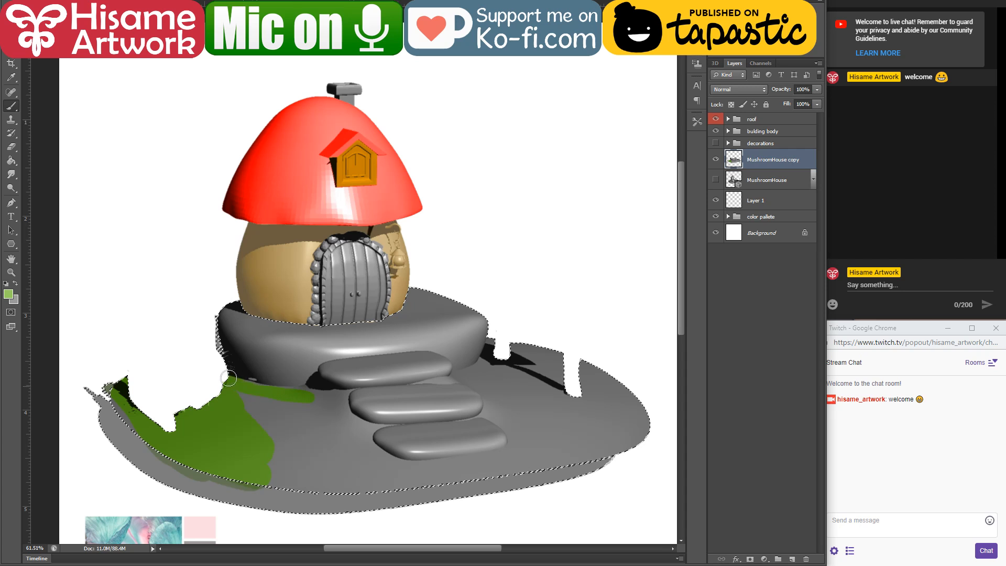
left_click_drag(229, 377, 303, 391)
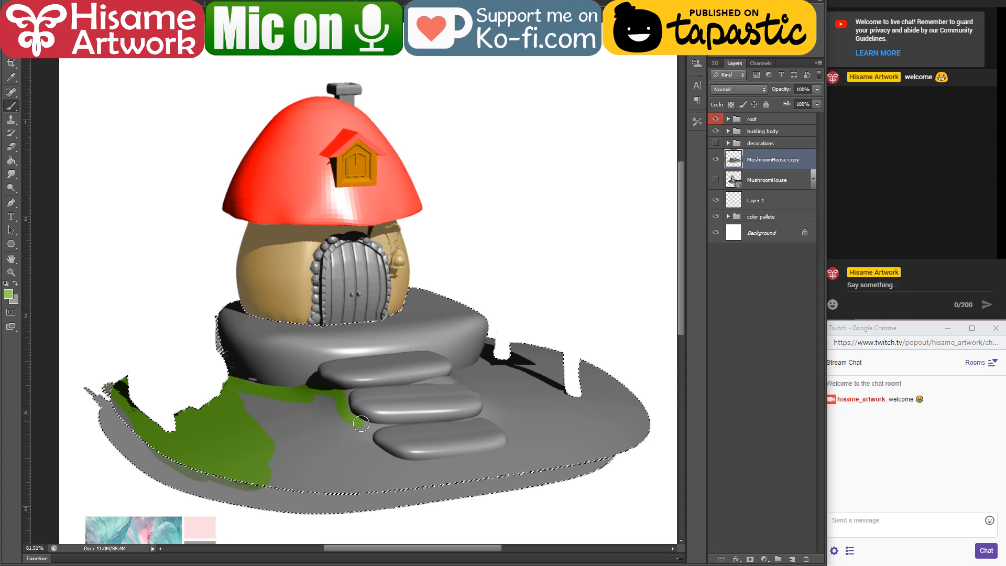
mouse_move(361, 424)
left_mouse_down()
mouse_move(367, 443)
mouse_move(432, 482)
mouse_move(478, 456)
left_mouse_up()
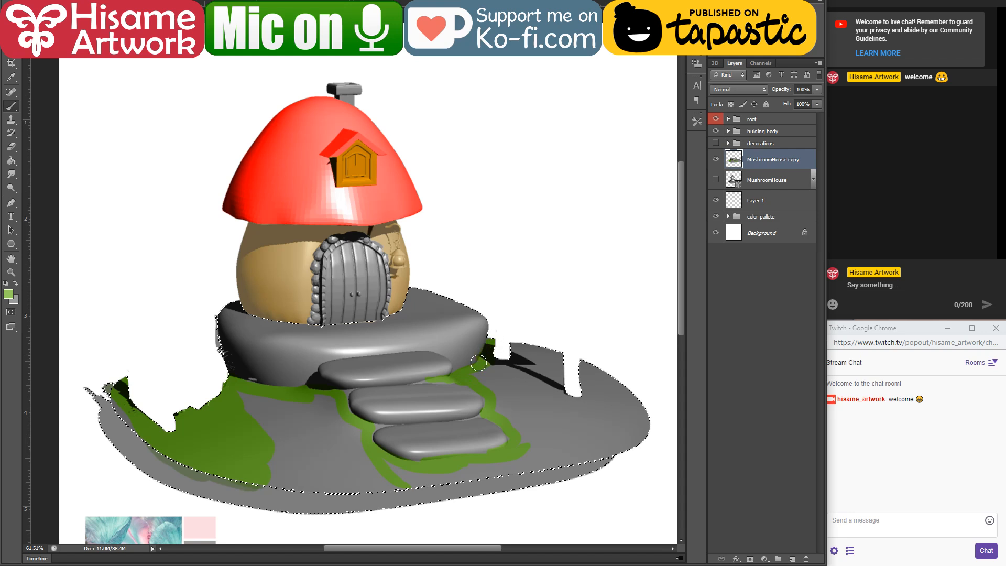
Step: Fill the rest of the grey ground surface with green using a larger brush, and clear the selection
key("bracketright")
key("bracketright")
key("bracketright")
key("bracketright")
mouse_move(492, 369)
left_mouse_down()
mouse_move(532, 455)
mouse_move(484, 367)
mouse_move(506, 412)
mouse_move(500, 342)
mouse_move(476, 375)
mouse_move(529, 331)
mouse_move(543, 376)
mouse_move(538, 434)
mouse_move(567, 453)
mouse_move(613, 416)
mouse_move(646, 443)
mouse_move(545, 475)
mouse_move(480, 481)
mouse_move(515, 462)
mouse_move(389, 479)
mouse_move(219, 467)
mouse_move(277, 479)
mouse_move(389, 474)
mouse_move(320, 403)
mouse_move(253, 398)
mouse_move(346, 443)
mouse_move(282, 416)
mouse_move(356, 466)
mouse_move(257, 447)
mouse_move(283, 436)
mouse_move(312, 449)
left_mouse_up()
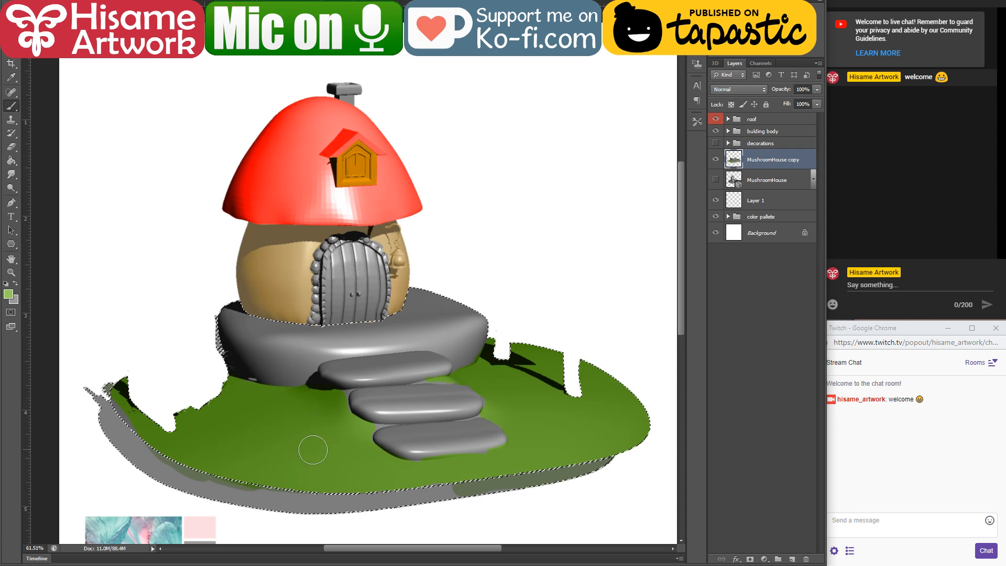
key("ctrl+d")
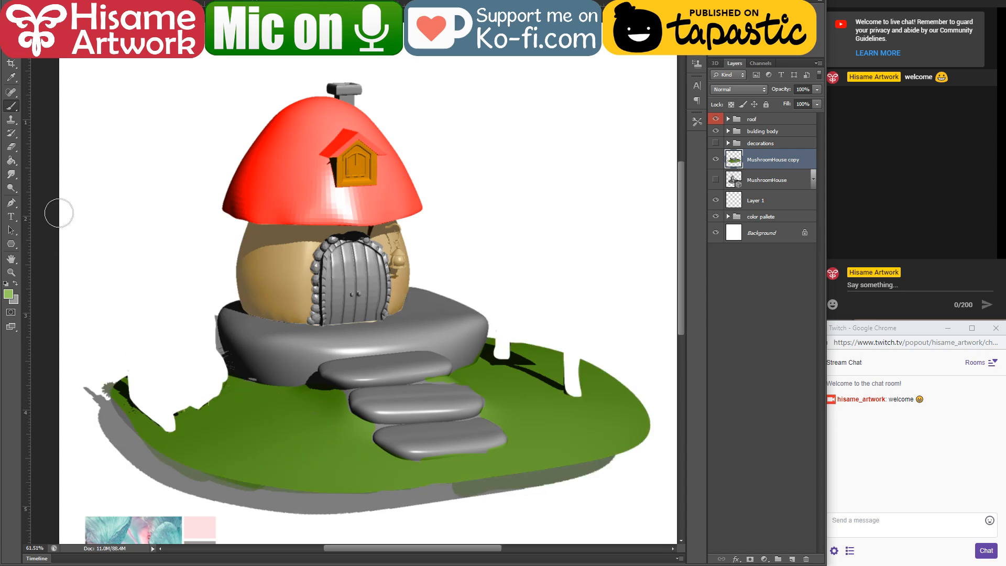
Step: Erase the stray flower shadow fragments beyond the ground's far left edge
left_click(11, 147)
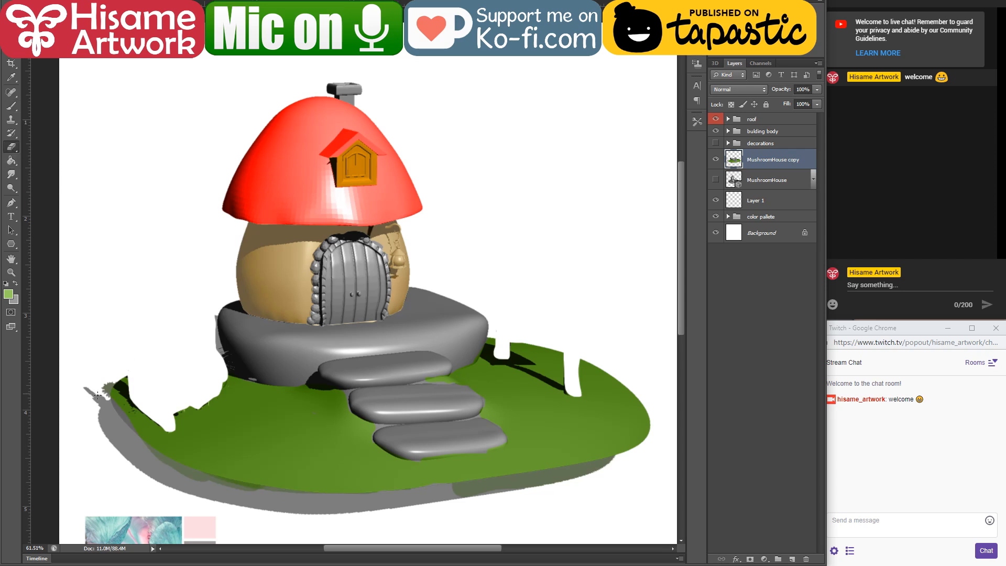
mouse_move(99, 401)
left_mouse_down()
mouse_move(89, 407)
mouse_move(104, 390)
left_mouse_up()
mouse_move(469, 438)
left_mouse_down()
mouse_move(395, 381)
mouse_move(426, 370)
mouse_move(461, 377)
left_mouse_up()
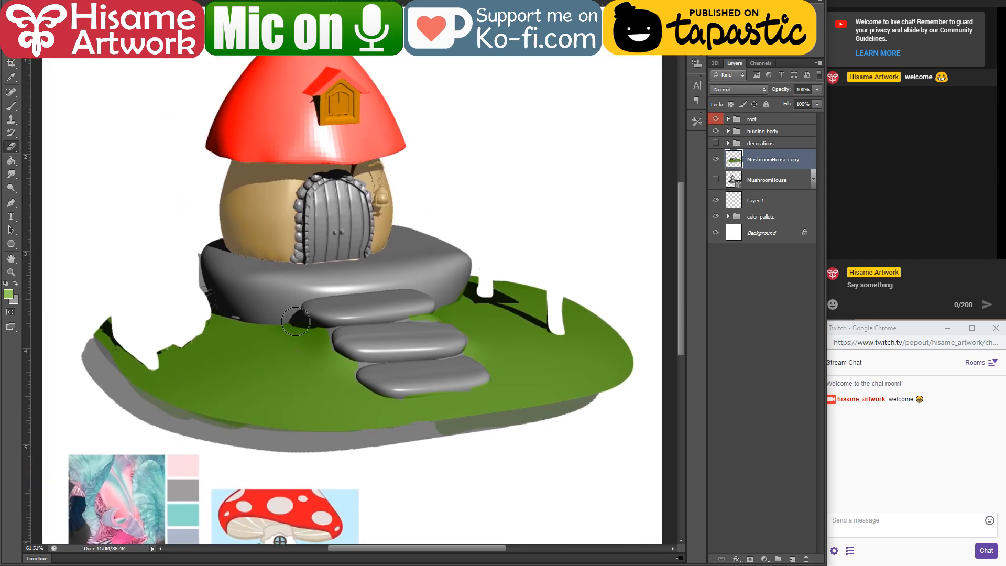
Step: Paint green across the ground's rim behind the fence gap and along the front shadow band up to the right edge
key("b")
mouse_move(100, 355)
left_mouse_down()
mouse_move(158, 312)
mouse_move(154, 320)
mouse_move(202, 312)
left_mouse_up()
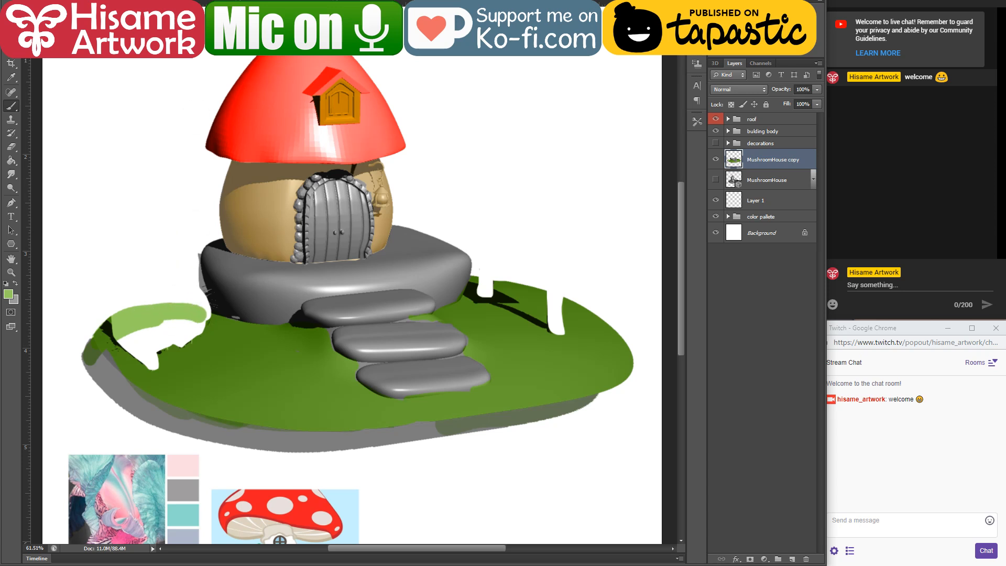
left_click(129, 2)
left_click(125, 10)
left_click(93, 352, "alt")
mouse_move(89, 359)
left_mouse_down()
mouse_move(156, 314)
mouse_move(196, 314)
mouse_move(219, 328)
mouse_move(171, 313)
mouse_move(204, 307)
mouse_move(95, 360)
mouse_move(118, 382)
mouse_move(300, 413)
mouse_move(125, 390)
mouse_move(193, 426)
mouse_move(318, 450)
mouse_move(546, 420)
mouse_move(603, 392)
left_mouse_up()
left_click(623, 350, "alt")
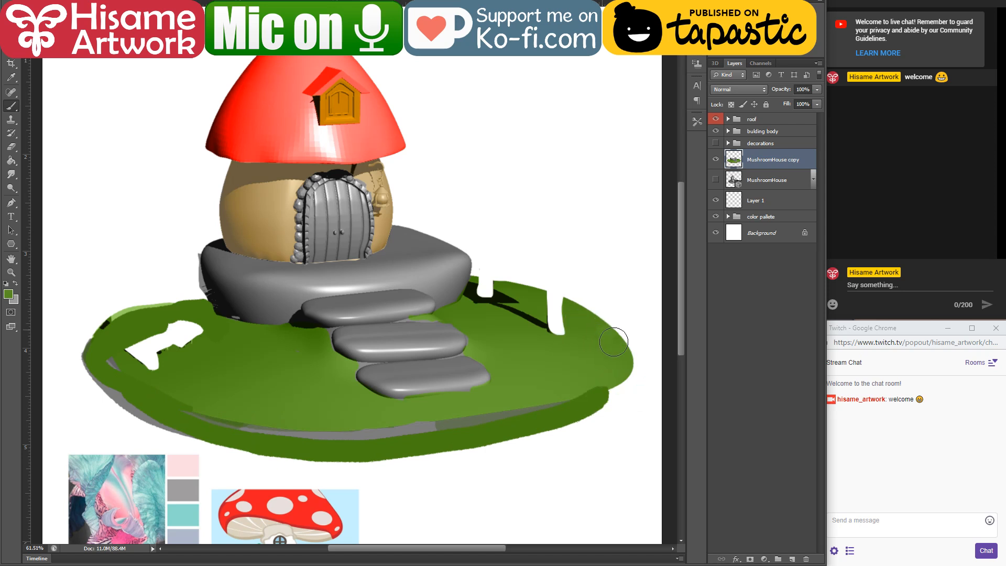
mouse_move(623, 350)
left_mouse_down()
mouse_move(603, 406)
mouse_move(629, 357)
left_mouse_up()
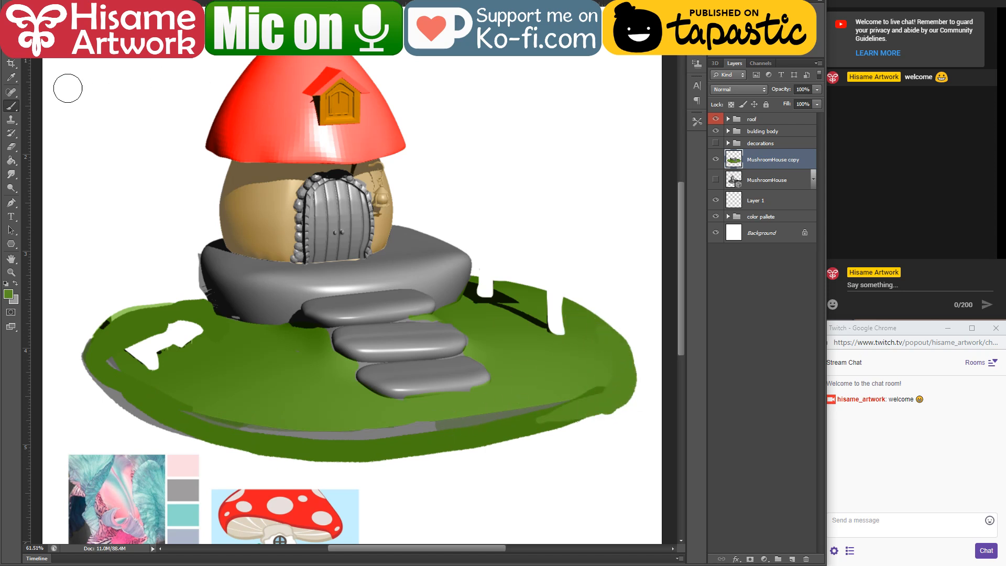
Step: Extend the ground's right rim with green and paint over the grey shadow strip remaining along the front edge
left_click(128, 18)
left_click(121, 28)
left_click_drag(602, 339, 584, 321)
mouse_move(616, 371)
left_mouse_down()
mouse_move(612, 399)
mouse_move(451, 421)
left_mouse_up()
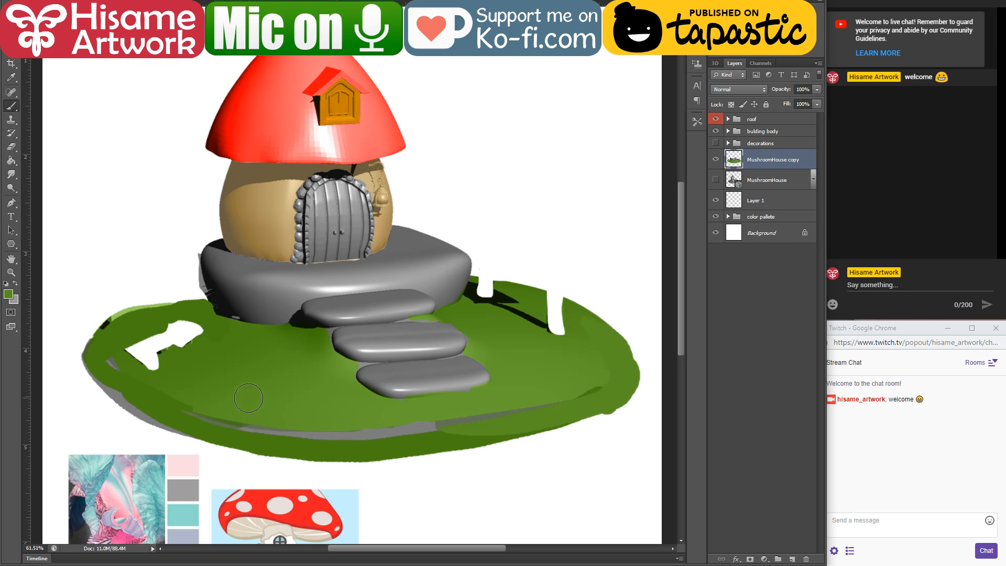
mouse_move(118, 376)
left_mouse_down()
mouse_move(322, 445)
mouse_move(233, 407)
mouse_move(201, 416)
mouse_move(459, 427)
mouse_move(514, 408)
mouse_move(322, 443)
mouse_move(568, 412)
mouse_move(621, 369)
mouse_move(560, 401)
mouse_move(414, 418)
mouse_move(581, 388)
left_mouse_up()
Step: Paint green over the white hammock post gaps, their shadows and the white fence gap in the ground
left_click(503, 287, "alt")
mouse_move(486, 285)
left_mouse_down()
mouse_move(579, 315)
mouse_move(571, 324)
mouse_move(532, 306)
mouse_move(574, 314)
mouse_move(566, 332)
left_mouse_up()
left_click(577, 330, "alt")
left_click_drag(472, 288, 519, 314)
left_click(207, 326, "alt")
mouse_move(195, 330)
left_mouse_down()
mouse_move(127, 367)
mouse_move(197, 320)
mouse_move(201, 336)
mouse_move(182, 360)
left_mouse_up()
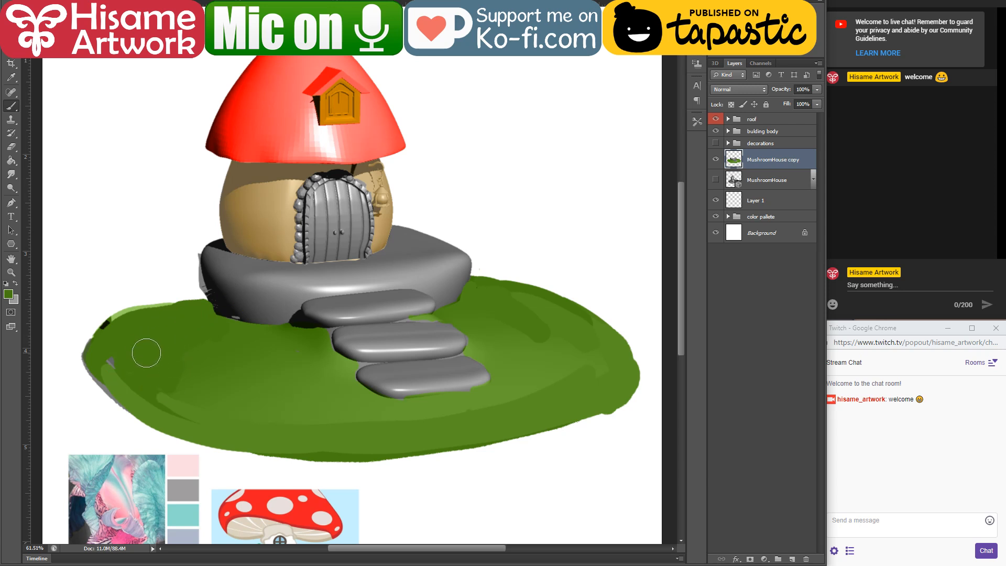
scroll(225, 230, "up", 4)
left_click_drag(259, 279, 239, 251)
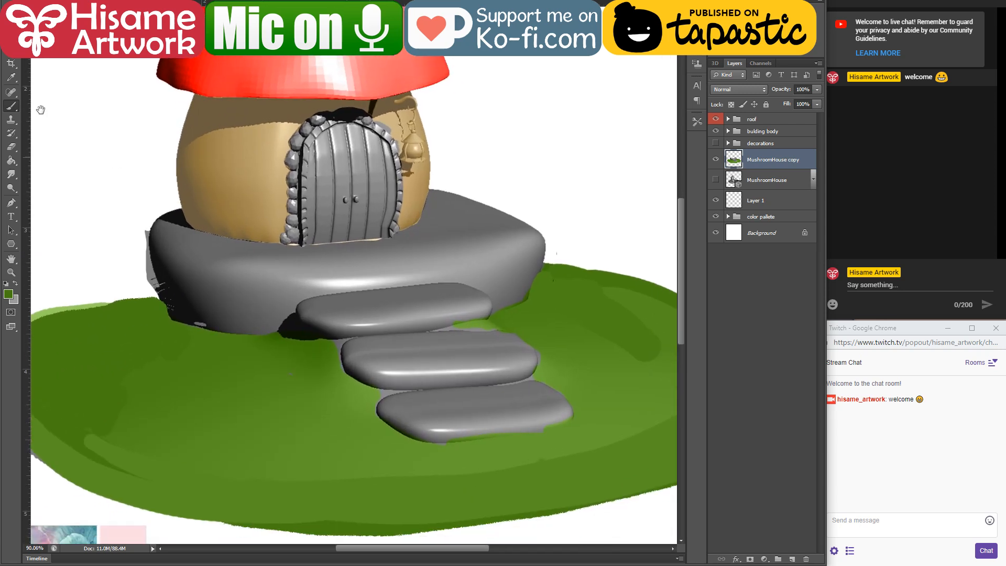
Step: Cut the grey foundation slab out of the ground layer, paste it onto its own layer and name it "foundation"
key("l")
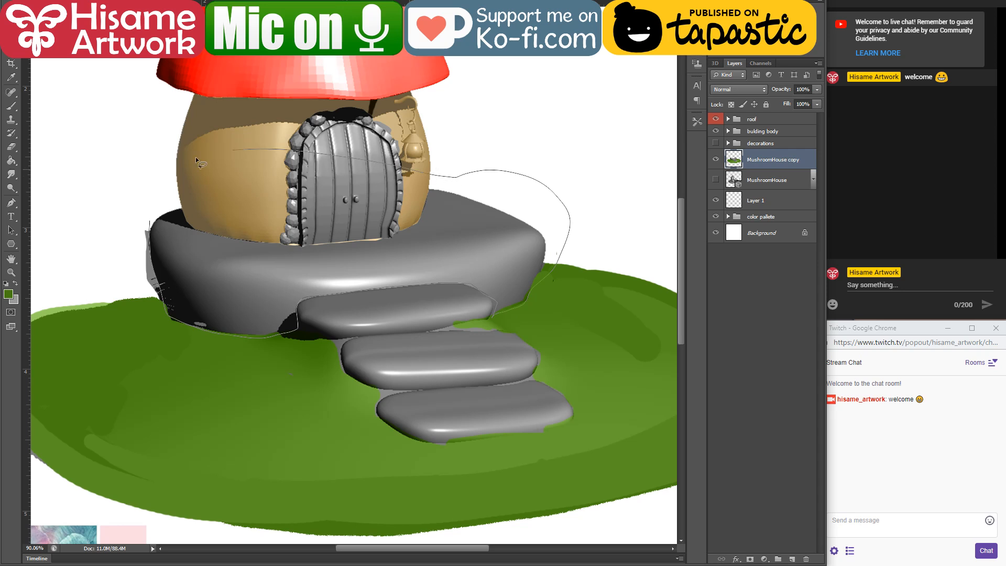
left_click_drag(199, 163, 230, 151)
key("Delete")
key("ctrl+d")
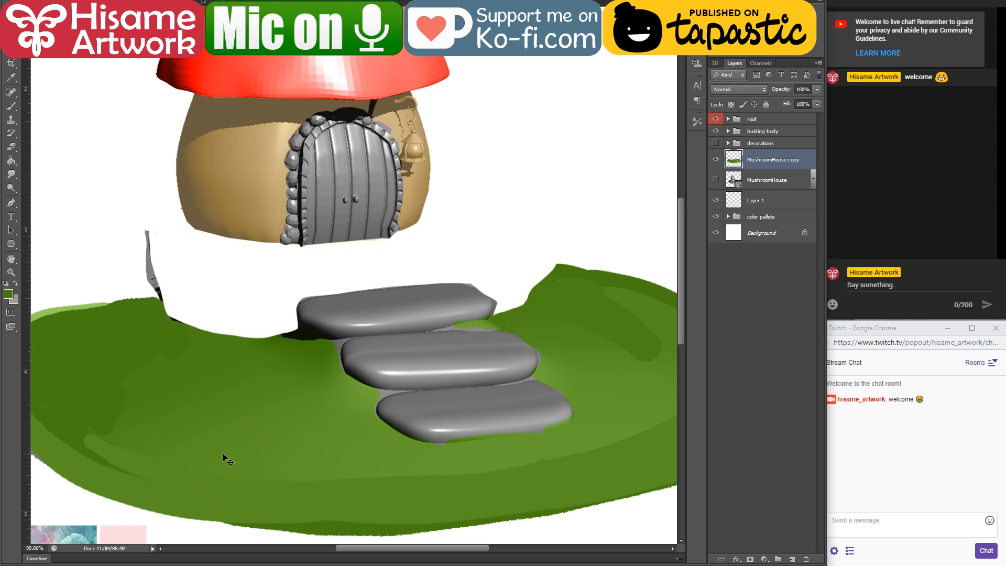
key("ctrl+v")
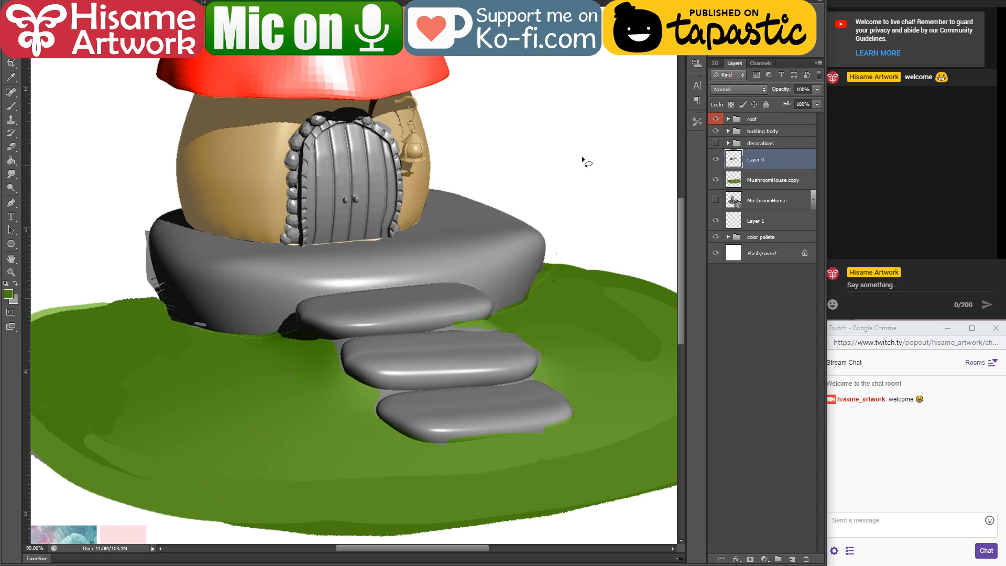
double_click(755, 162)
type("foundation")
key("Return")
Step: Lasso the three grey stepping stones on the MushroomHouse copy layer and cut and paste them onto a layer of their own
left_click(766, 183)
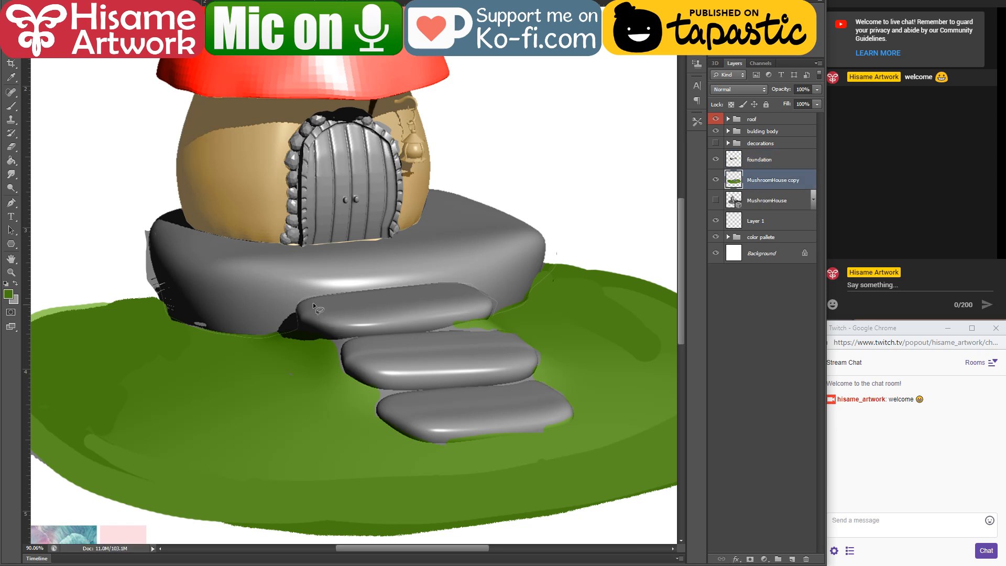
left_click_drag(296, 307, 312, 333)
left_click_drag(493, 316, 493, 316)
key("ctrl+d")
left_click_drag(298, 301, 362, 288)
left_click_drag(303, 331, 294, 320)
left_click_drag(365, 330, 366, 334)
left_click_drag(528, 375, 529, 377)
key("Delete")
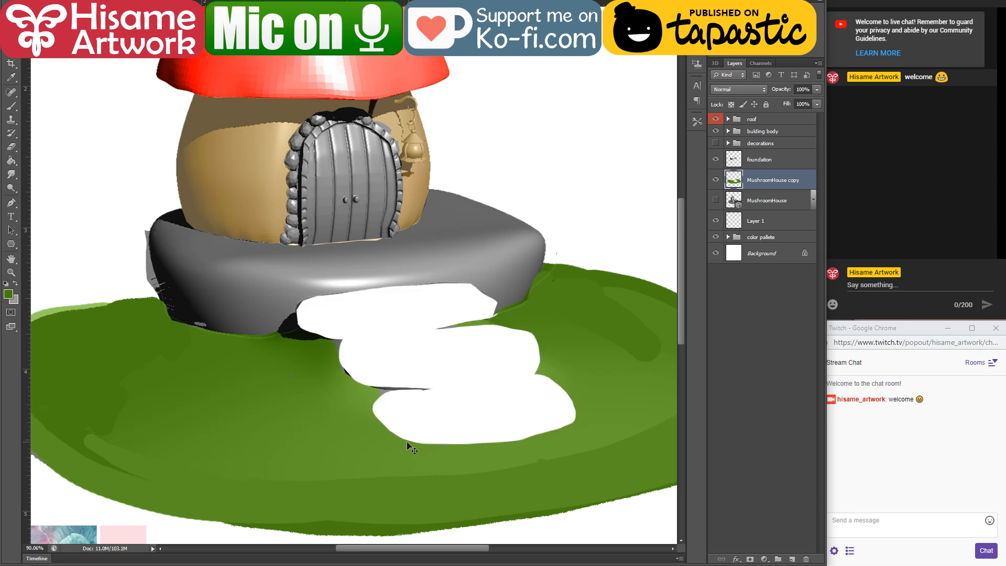
key("ctrl+v")
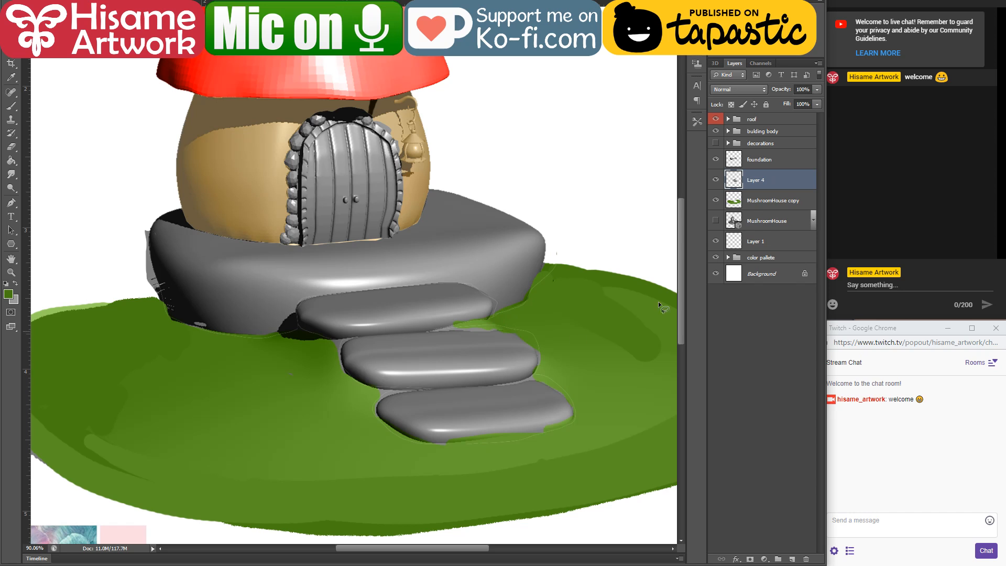
Step: Name the pasted stepping-stone layer "stones" and hide it
double_click(756, 180)
type("stones")
key("Return")
left_click(716, 180)
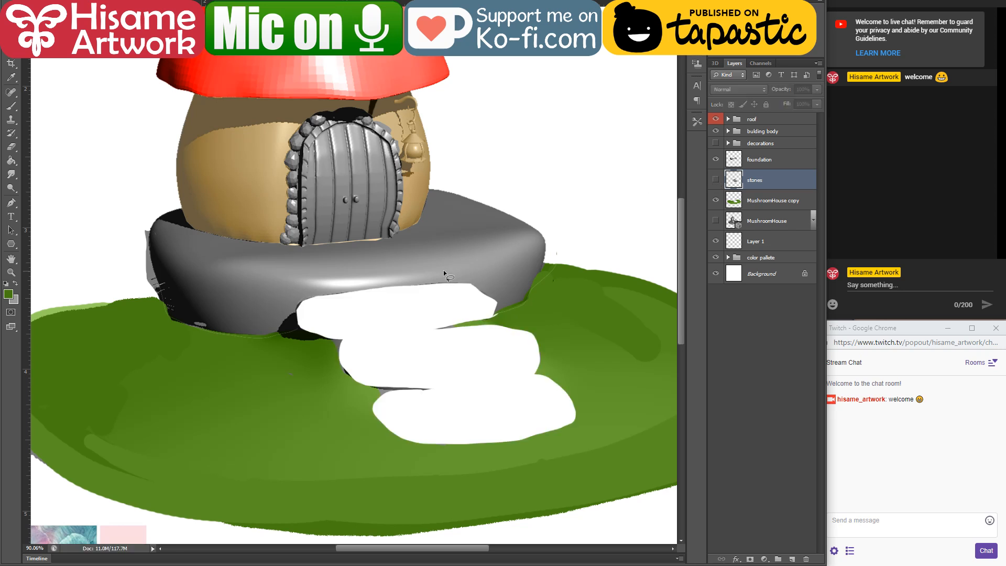
Step: Paint dark green on the MushroomHouse copy layer over the white gaps left by the upper and middle stepping stones
left_click(742, 200)
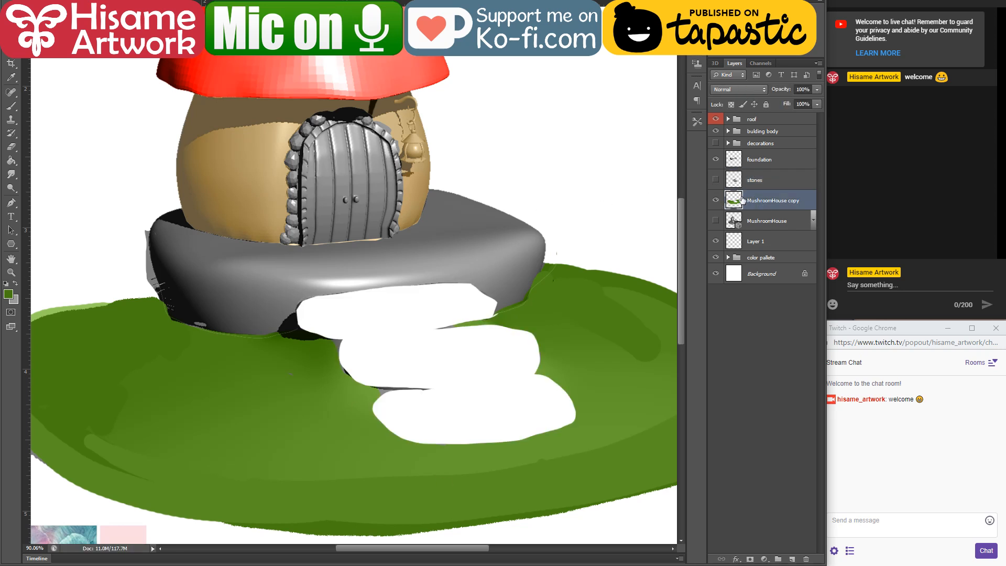
key("b")
left_click(313, 349, "alt")
mouse_move(299, 342)
left_mouse_down()
mouse_move(414, 323)
mouse_move(478, 327)
left_mouse_up()
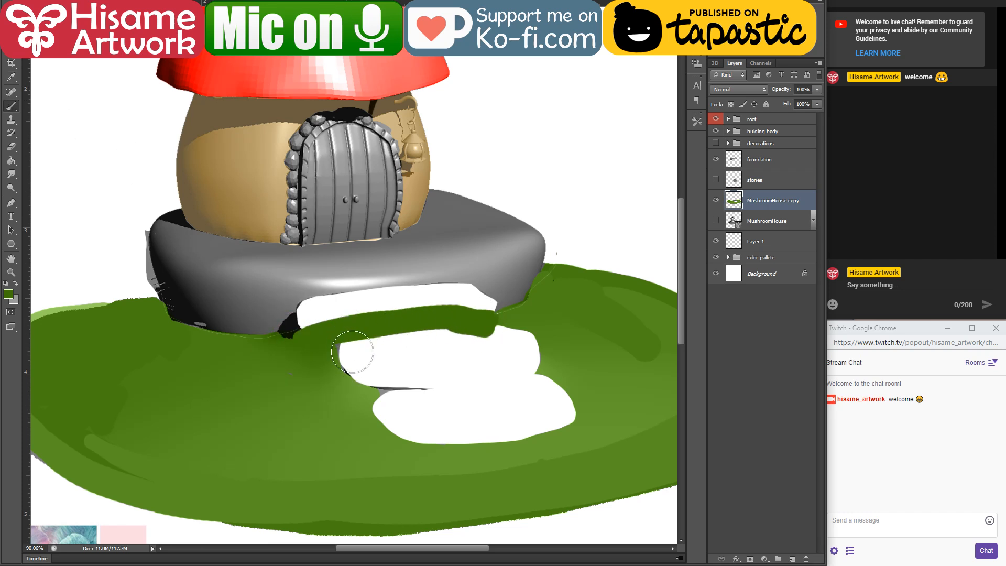
mouse_move(327, 357)
left_mouse_down()
mouse_move(466, 335)
mouse_move(338, 366)
mouse_move(511, 343)
left_mouse_up()
mouse_move(353, 382)
left_mouse_down()
mouse_move(472, 356)
mouse_move(524, 363)
left_mouse_up()
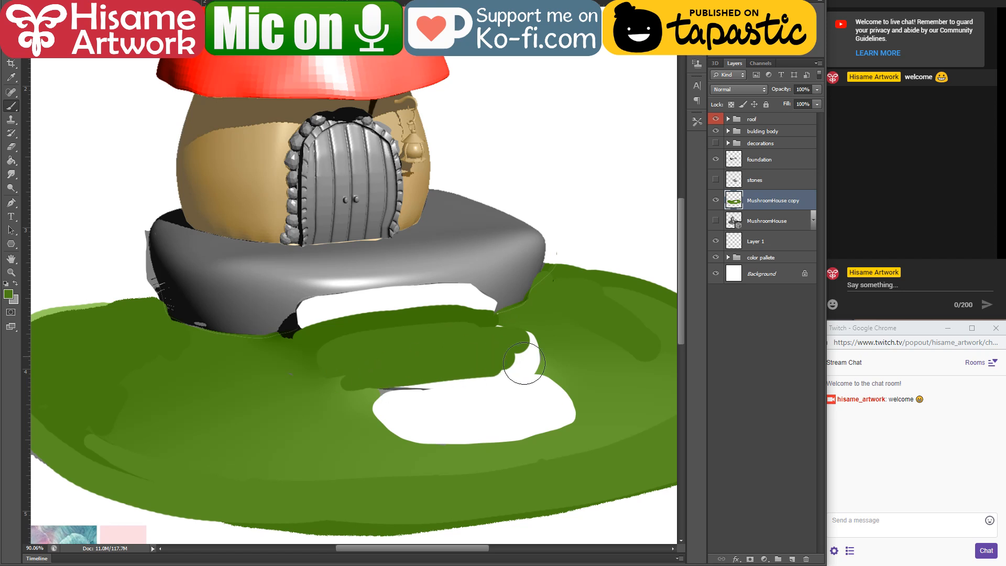
Step: Paint green over the white gap of the lowest stepping stone and the remaining white sliver at the middle stone's right end
left_click_drag(400, 394, 545, 373)
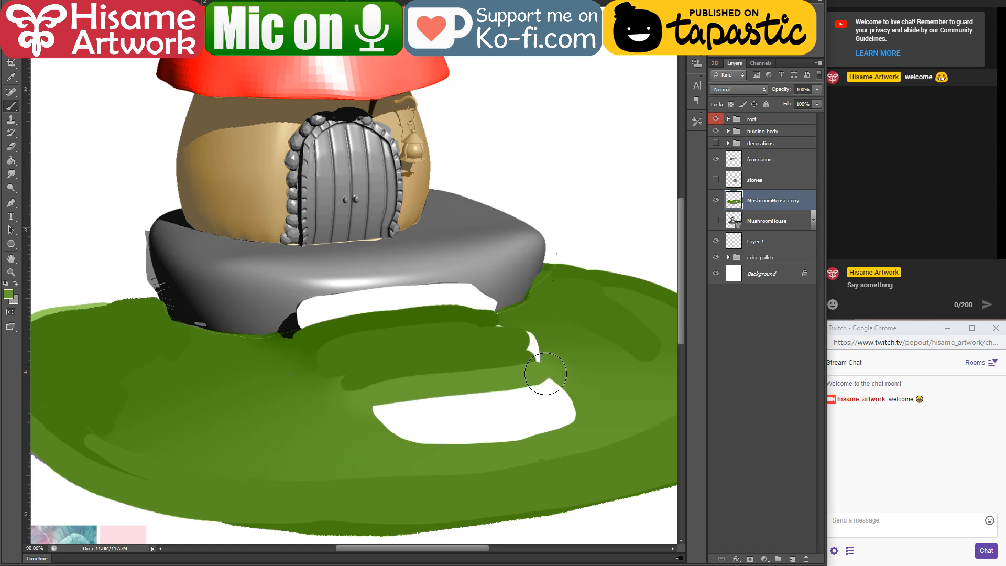
mouse_move(344, 418)
left_mouse_down()
mouse_move(540, 391)
mouse_move(367, 424)
mouse_move(555, 391)
left_mouse_up()
left_click_drag(382, 425, 576, 406)
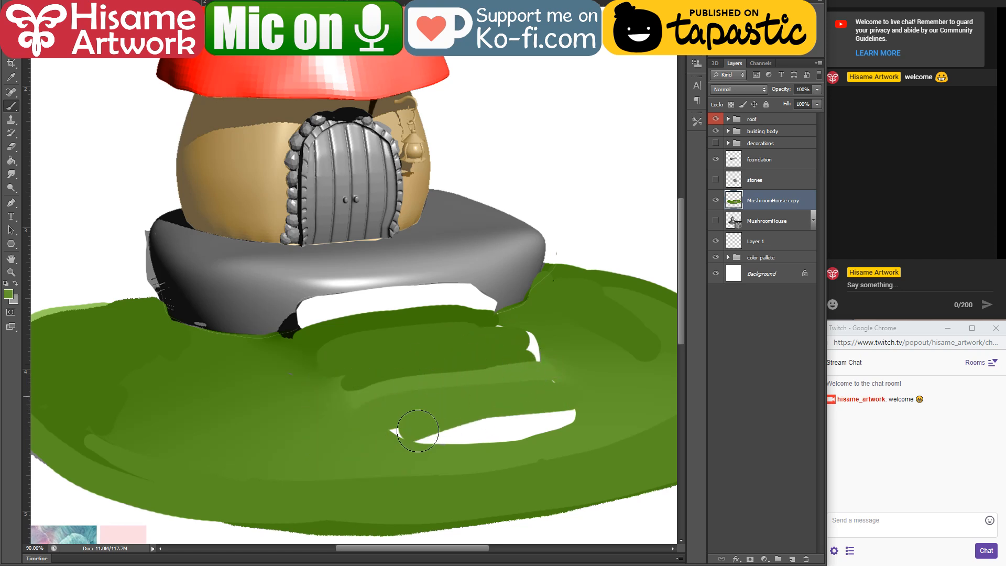
left_click_drag(409, 435, 571, 422)
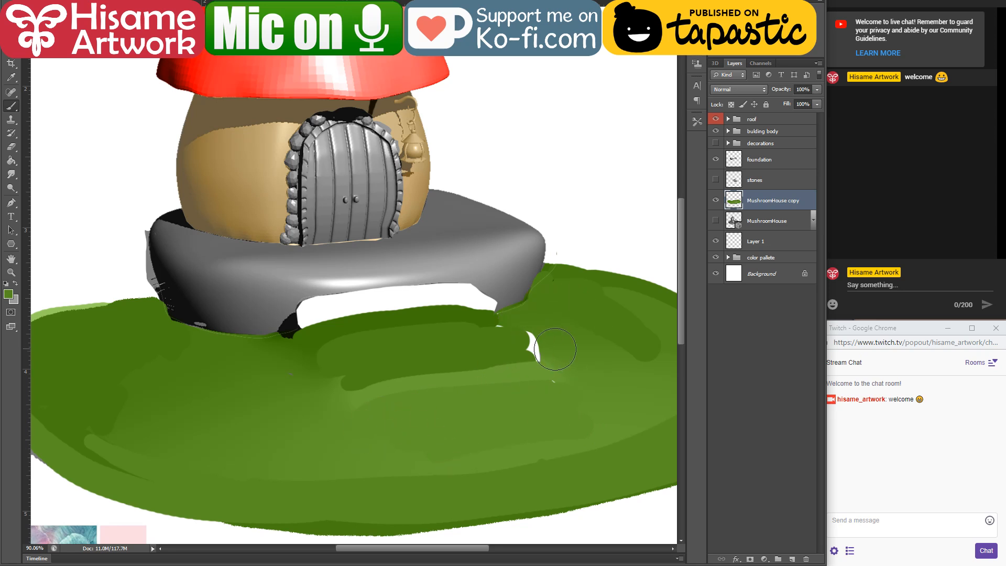
mouse_move(495, 346)
left_mouse_down()
mouse_move(532, 343)
mouse_move(534, 354)
left_mouse_up()
Step: Fill the white stair gap in the foundation's front with sampled grey on the foundation layer
left_click_drag(372, 332, 401, 360)
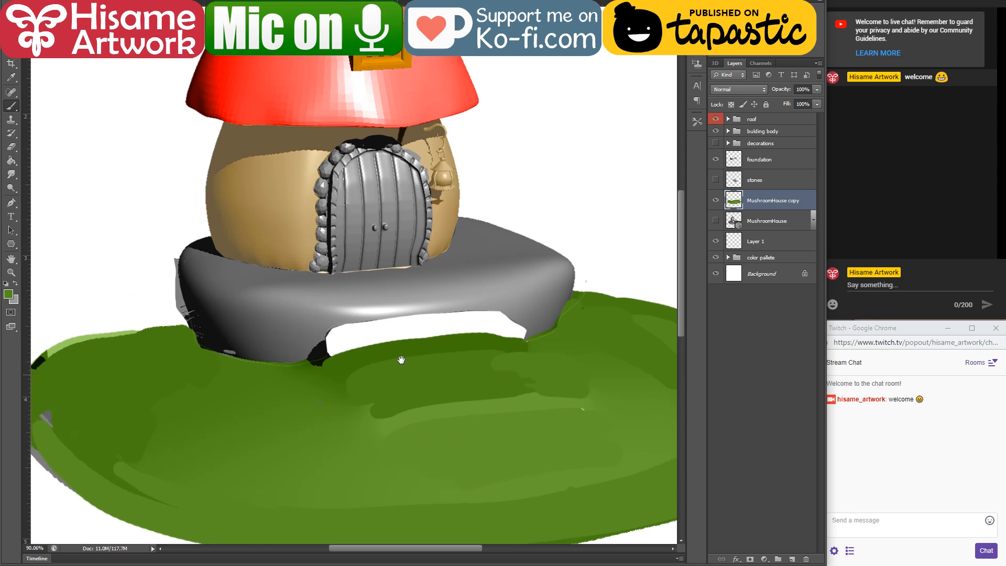
left_click(769, 161)
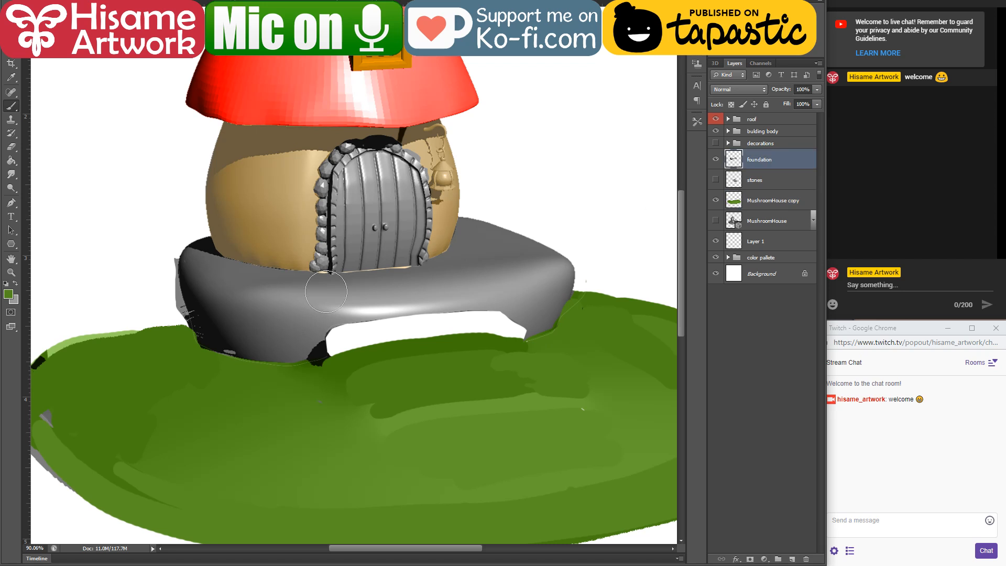
left_click(299, 352, "alt")
mouse_move(292, 348)
left_mouse_down()
mouse_move(527, 327)
mouse_move(545, 310)
mouse_move(298, 362)
mouse_move(326, 344)
mouse_move(486, 333)
left_mouse_up()
left_click(308, 325, "alt")
mouse_move(324, 329)
left_mouse_down()
mouse_move(434, 326)
mouse_move(523, 307)
mouse_move(350, 337)
left_mouse_up()
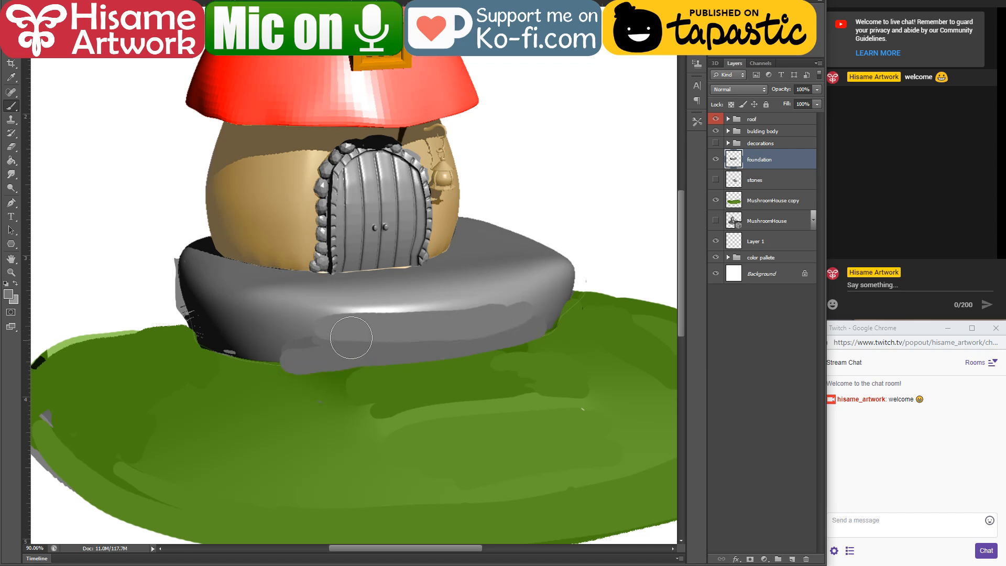
Step: Brush lighter grey highlight strokes across the upper front of the foundation
left_click(535, 294, "alt")
mouse_move(541, 295)
left_mouse_down()
mouse_move(425, 334)
mouse_move(447, 310)
mouse_move(307, 322)
left_mouse_up()
left_click_drag(307, 322, 370, 334)
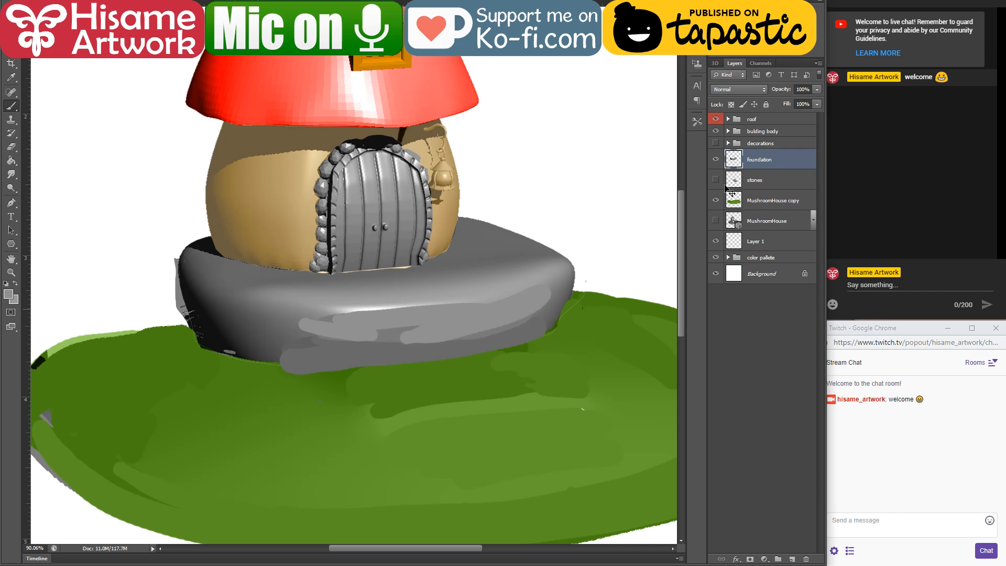
Step: Delete the hidden MushroomHouse layer and remove the stray grey strip beside the foundation's left edge from the ground layer
left_click(763, 221)
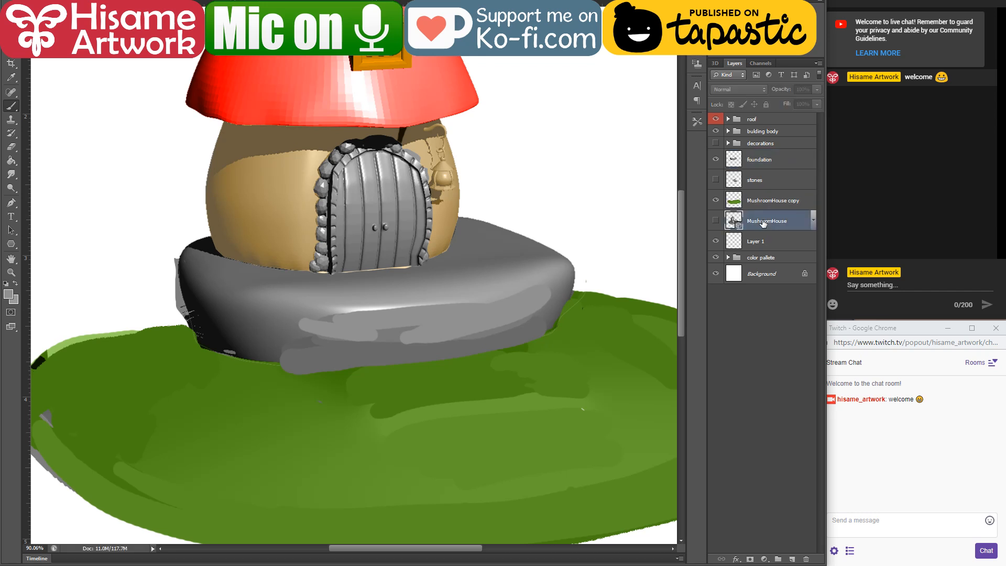
key("Delete")
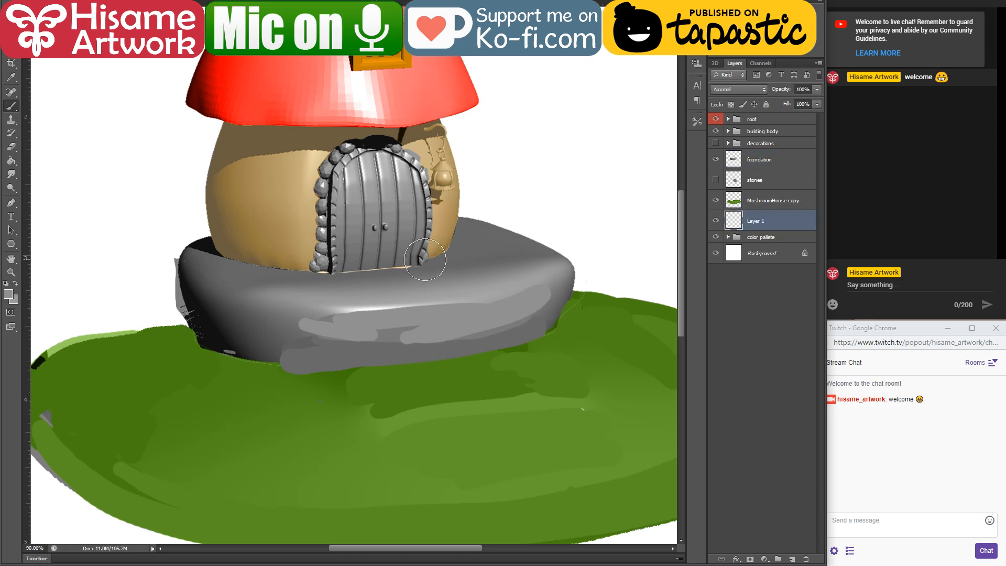
key("v")
left_click(232, 386)
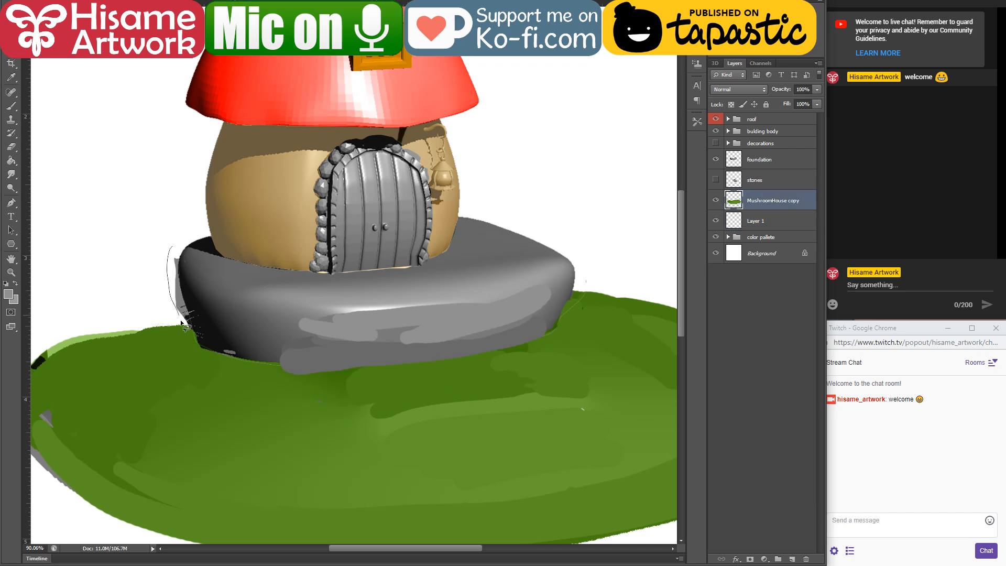
left_click_drag(203, 350, 178, 242)
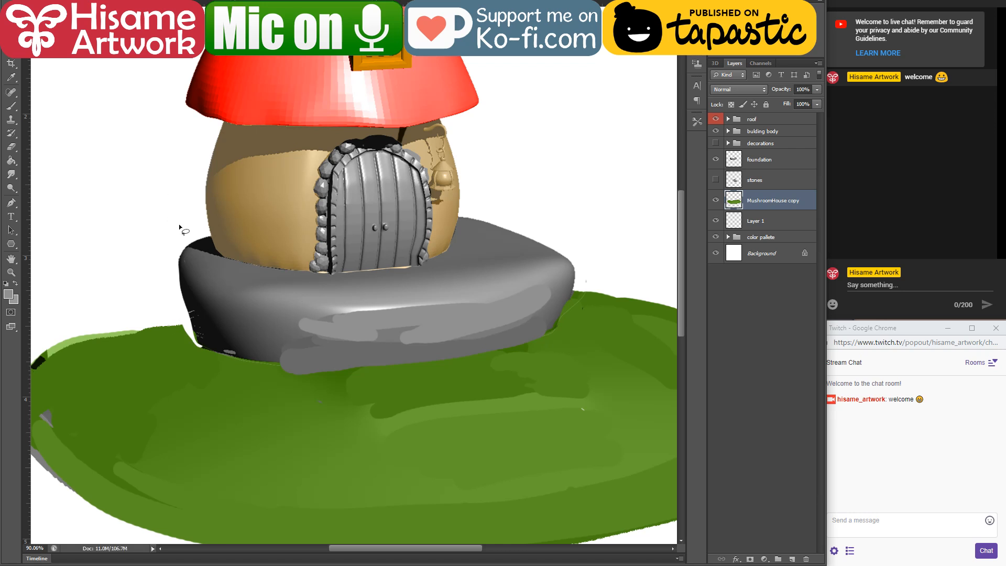
Step: Sample the ground's dark green as the brush colour
left_click(12, 108)
left_click(154, 346, "alt")
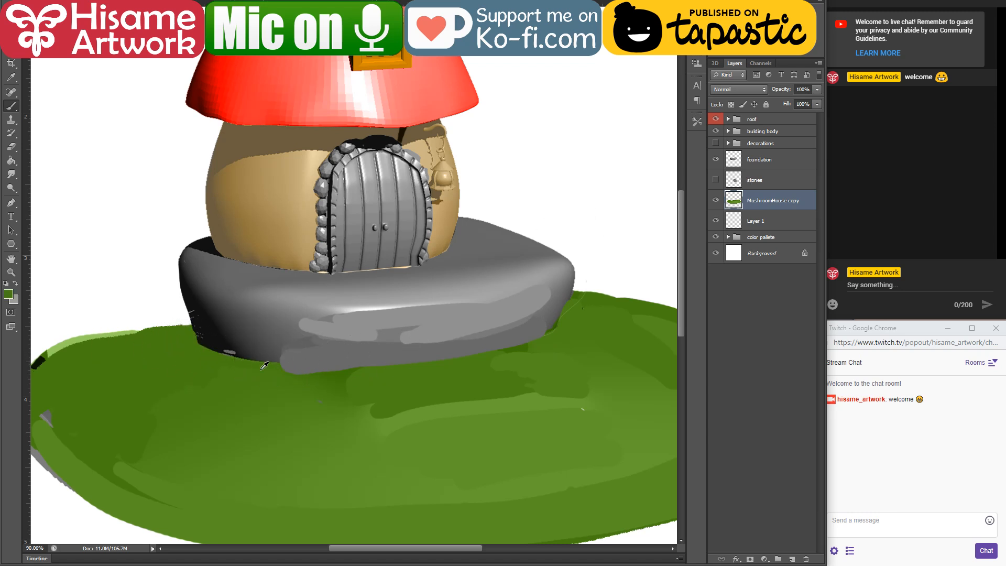
left_click_drag(568, 315, 473, 325)
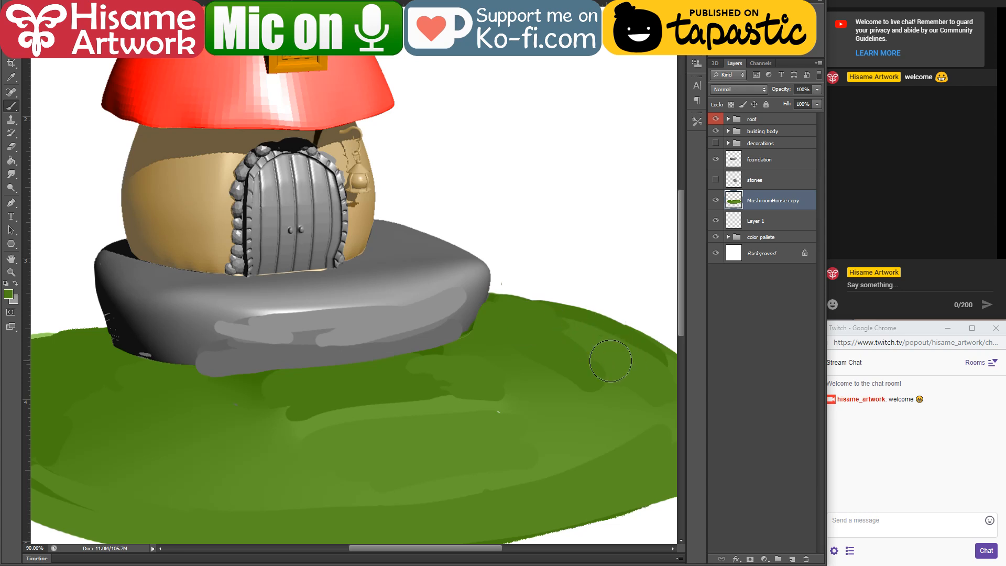
mouse_move(321, 340)
left_mouse_down()
mouse_move(350, 341)
mouse_move(429, 386)
left_mouse_up()
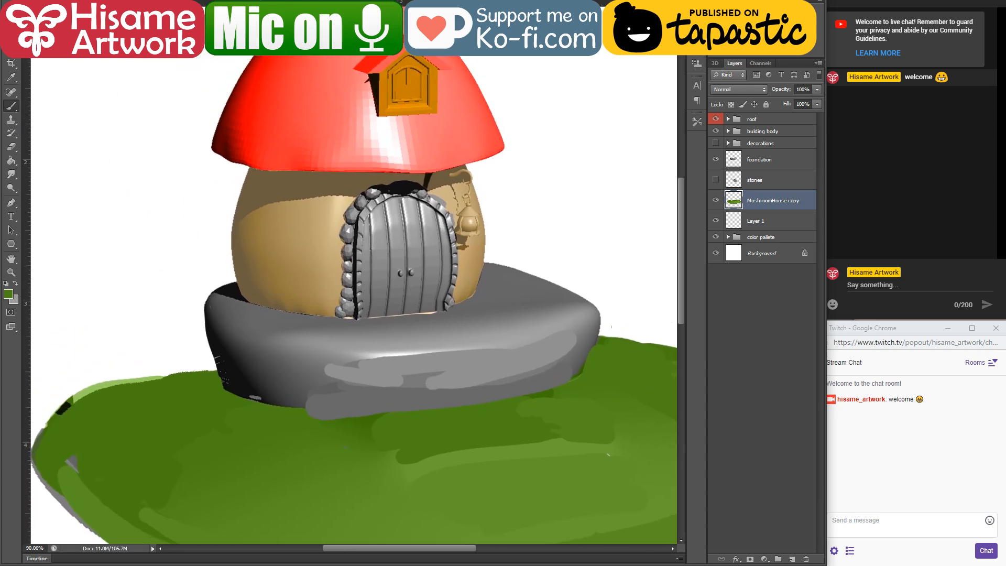
Step: Choose the irregular size 30 brush tip from the brush presets
left_click(32, 2)
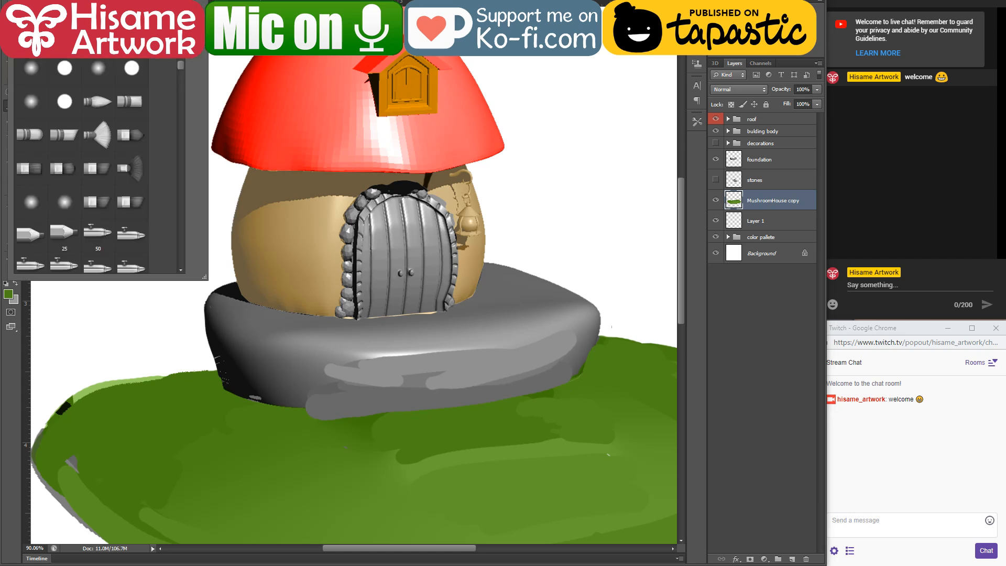
scroll(67, 173, "down", 5)
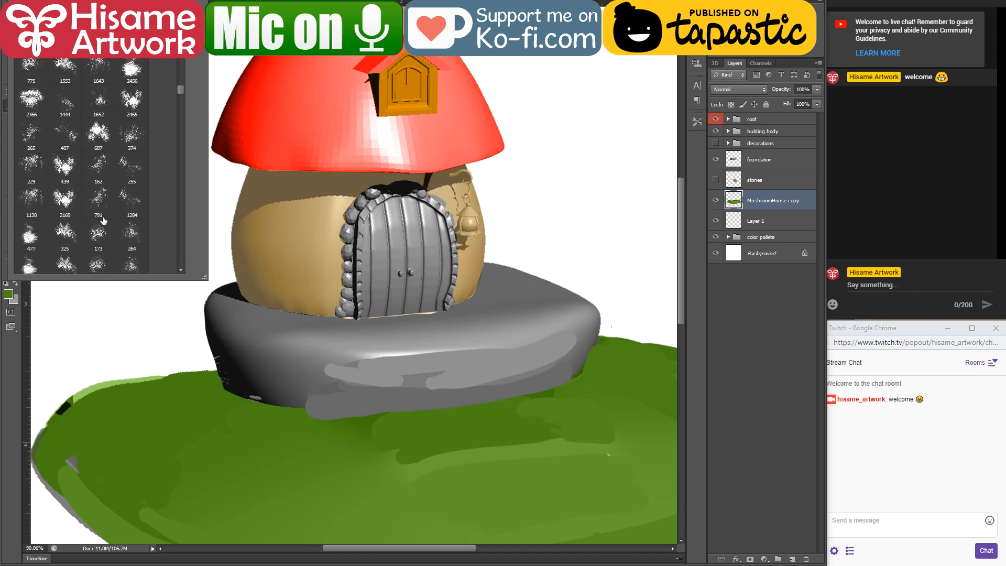
scroll(103, 220, "down", 10)
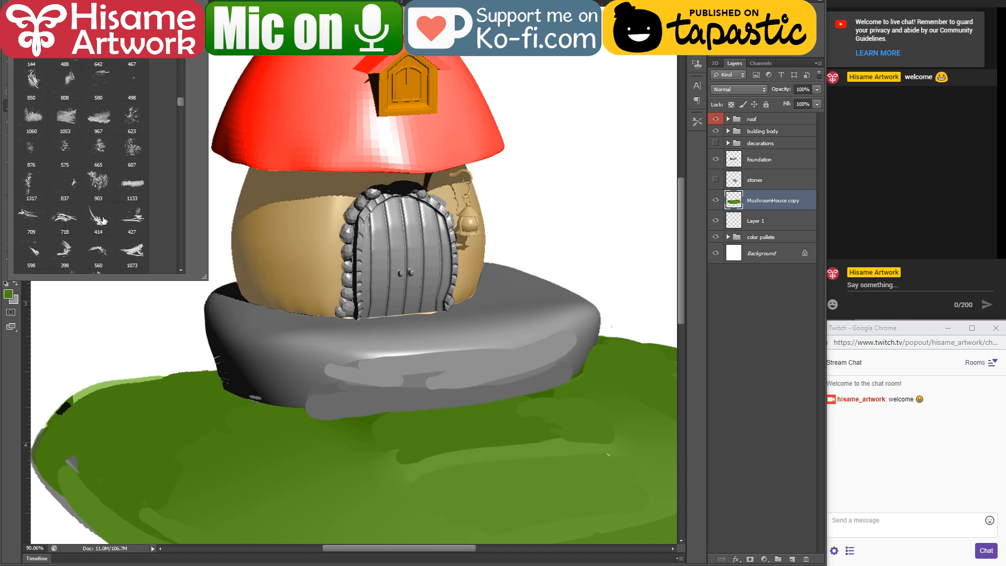
scroll(103, 220, "down", 10)
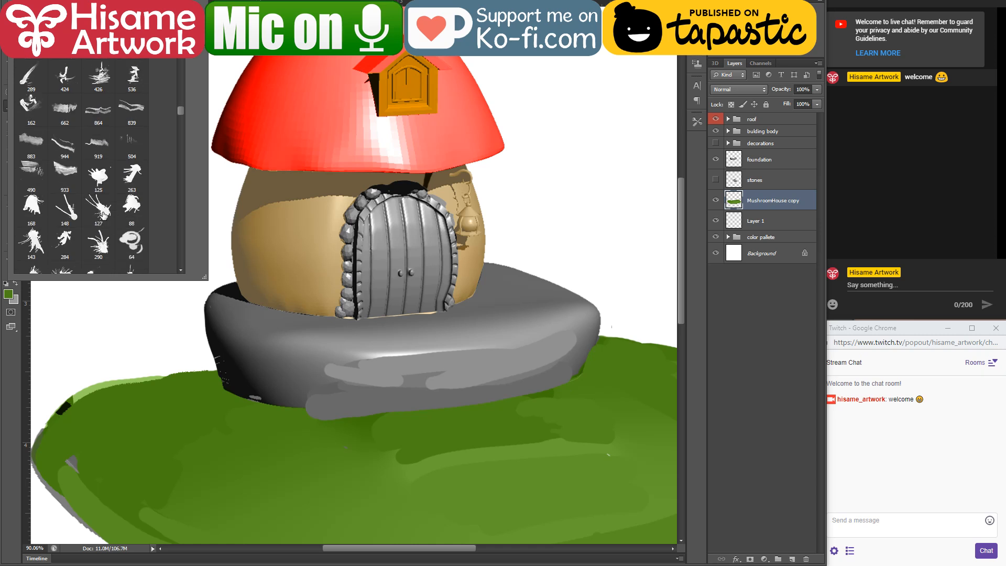
scroll(103, 216, "down", 10)
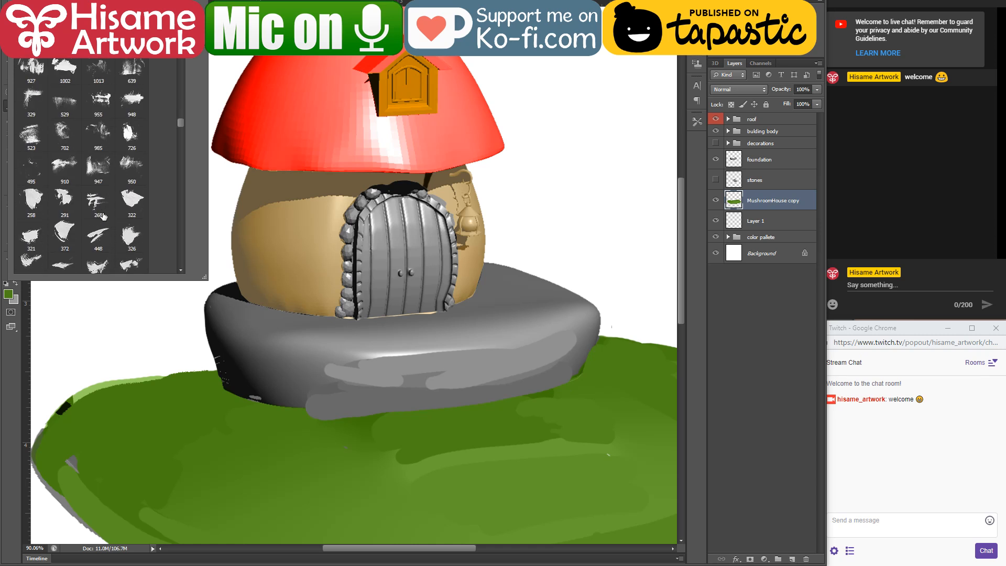
scroll(103, 216, "down", 5)
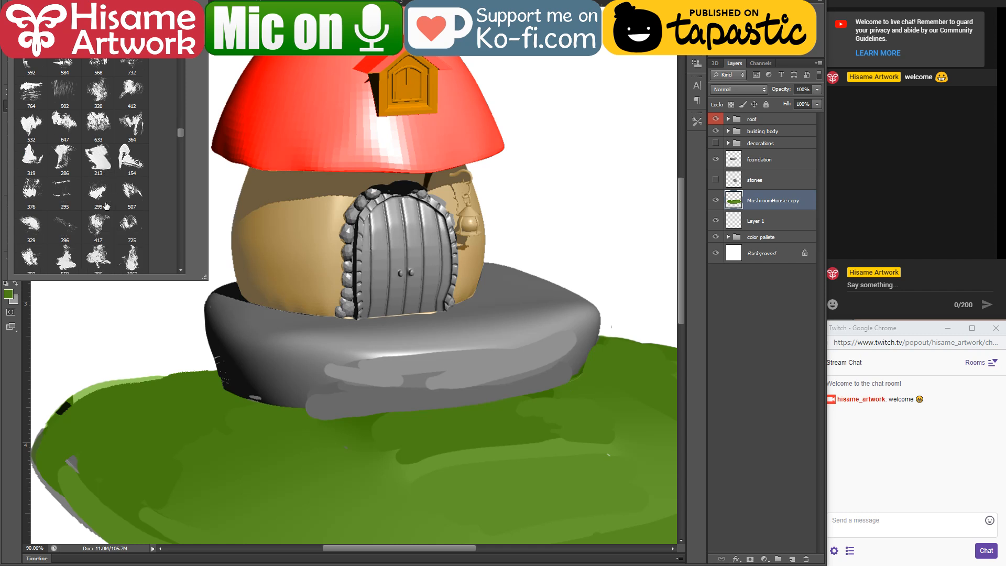
scroll(105, 206, "down", 10)
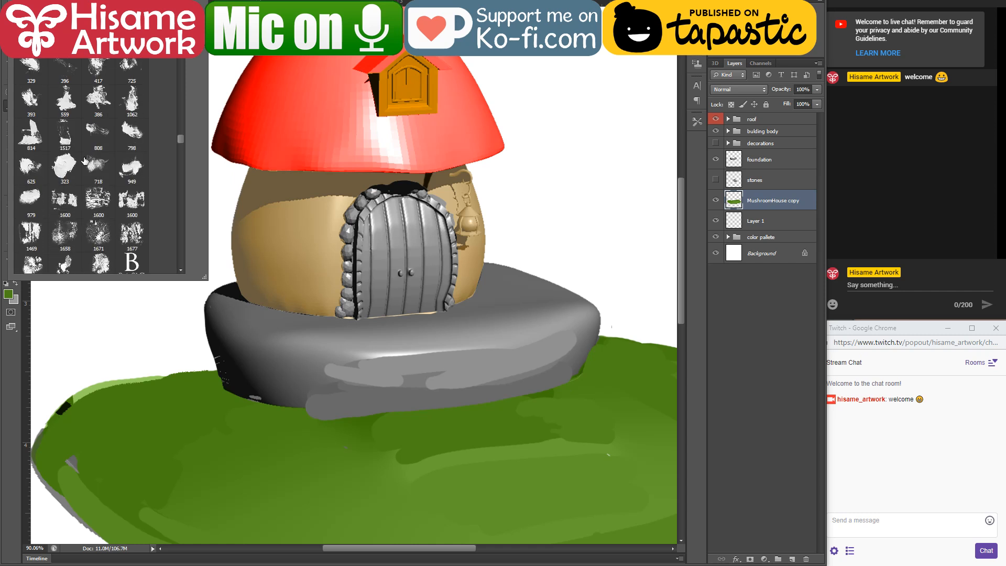
scroll(93, 154, "down", 3)
left_click(71, 229)
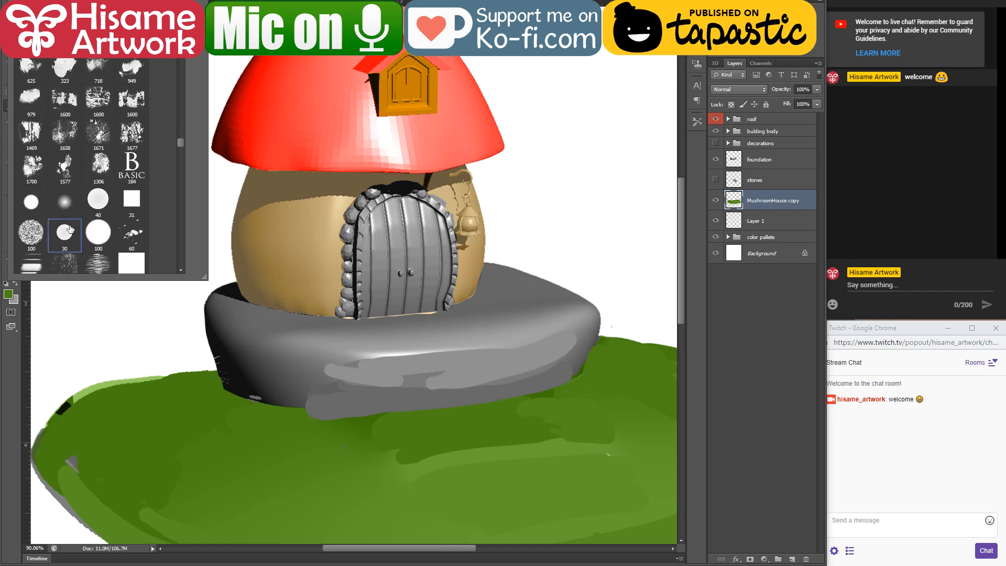
left_click(266, 108)
Step: Make the roof layer active, load the mushroom cap's outline as a selection and switch to the Brush tool
left_click_drag(351, 73, 422, 288)
scroll(429, 348, "up", 6)
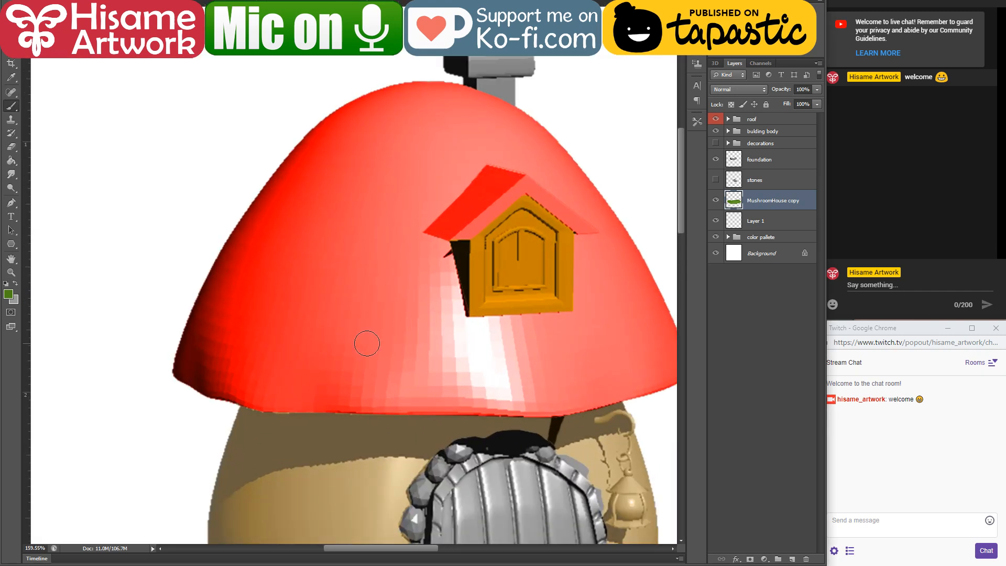
left_click(370, 347, "ctrl")
key("v")
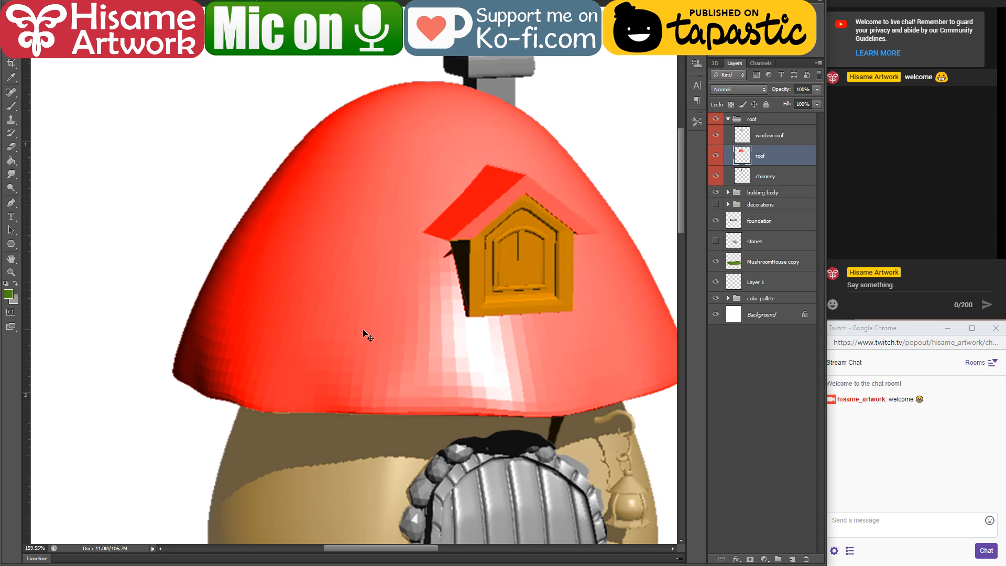
left_click(715, 242)
left_click(737, 161, "ctrl")
left_click(11, 105)
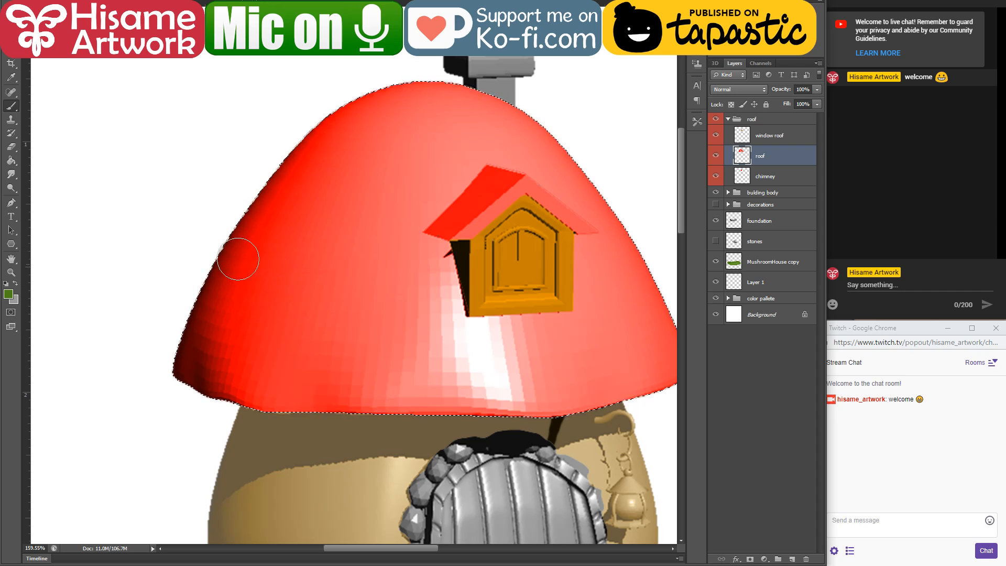
Step: Smooth the faceted shading on the mushroom cap's left side and middle with sampled dark and bright reds
left_click(191, 355, "alt")
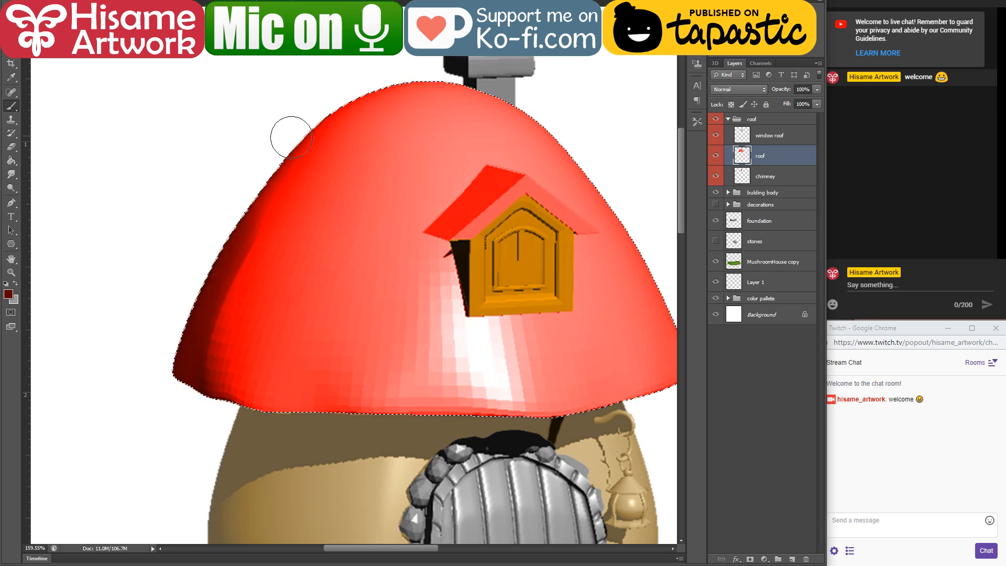
left_click(219, 374, "alt")
left_click_drag(294, 186, 218, 382)
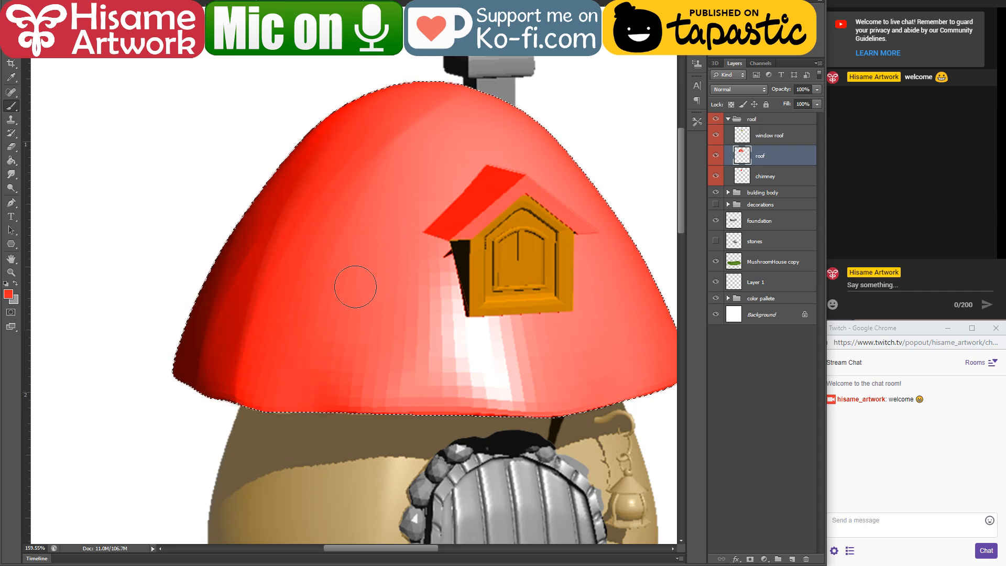
left_click_drag(374, 280, 449, 419)
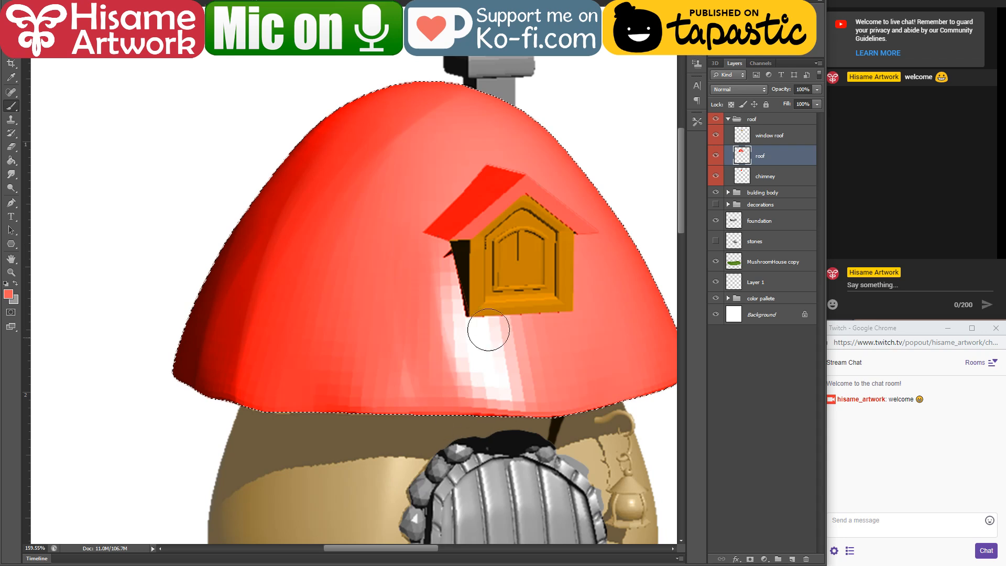
Step: Enlarge the brush and paint light red over the cap's white highlight below the dormer window
key("]")
key("]")
key("]")
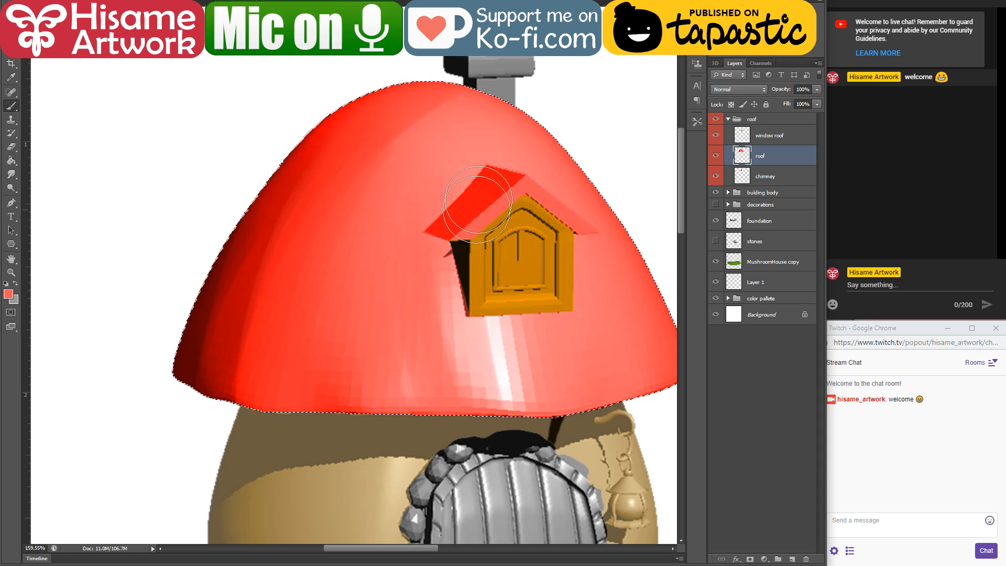
left_click_drag(590, 294, 478, 299)
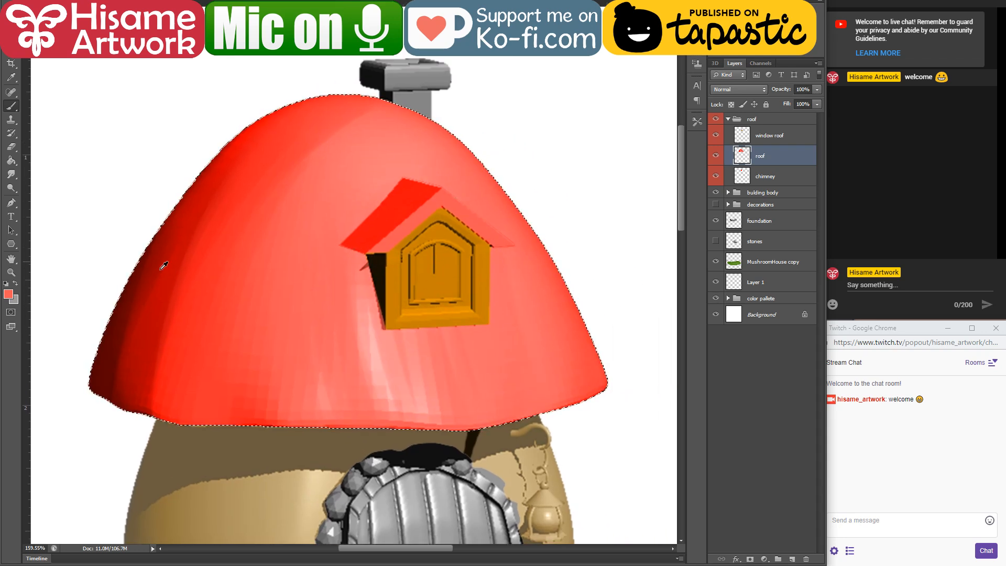
Step: Sample the cap's red, shift it to a pinkish crimson for the brush colour and return to the Brush tool
left_click(189, 309, "alt")
left_click(8, 294)
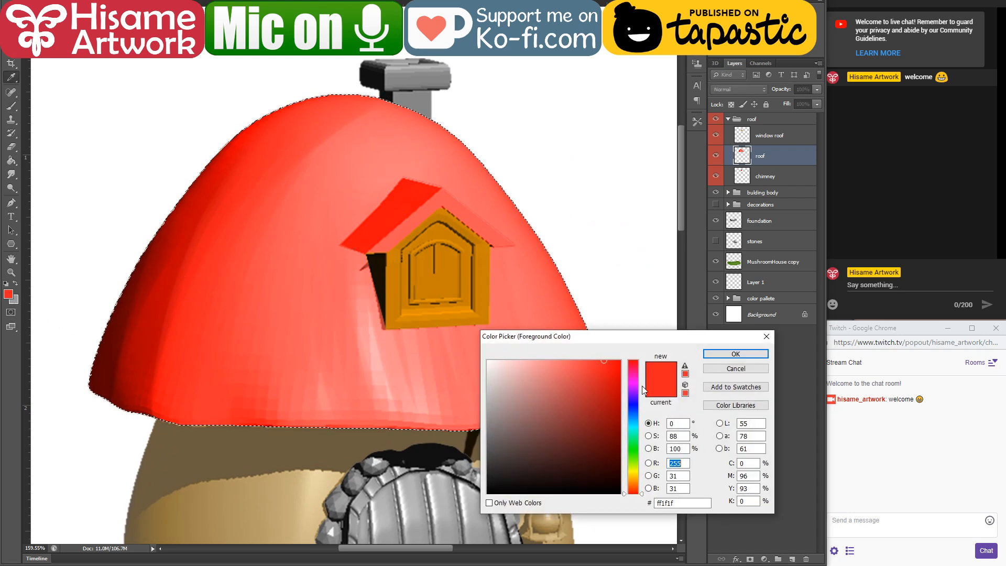
left_click_drag(643, 386, 642, 368)
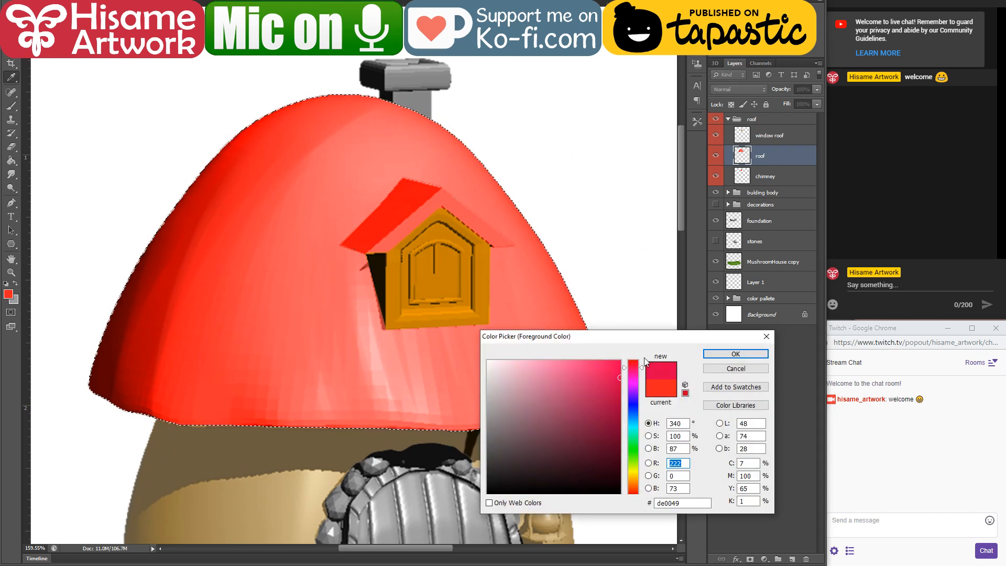
left_click(716, 353)
key("b")
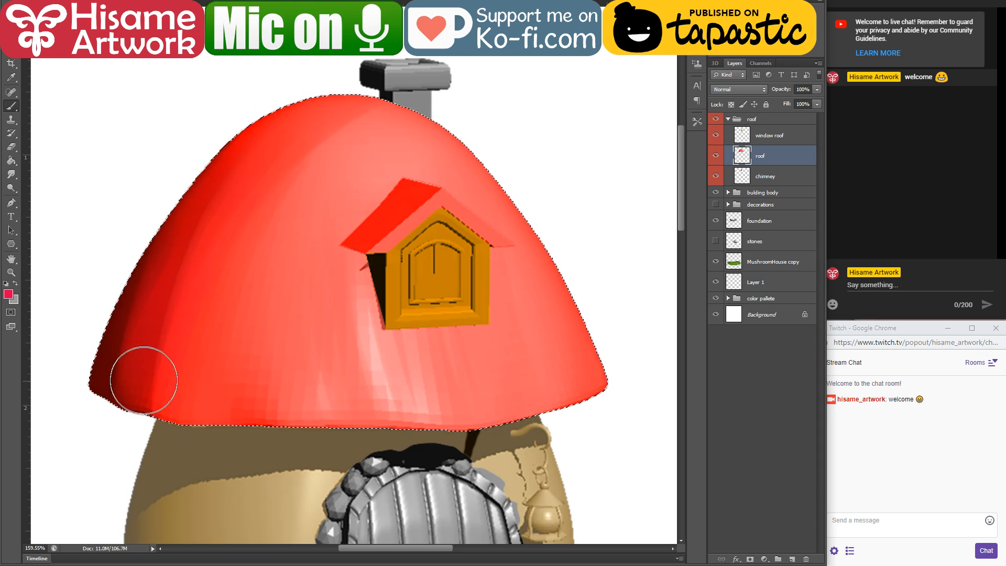
Step: Paint curved crimson strokes down the mushroom cap, covering its centre, right side and the area around the dormer window
left_click_drag(297, 169, 303, 254)
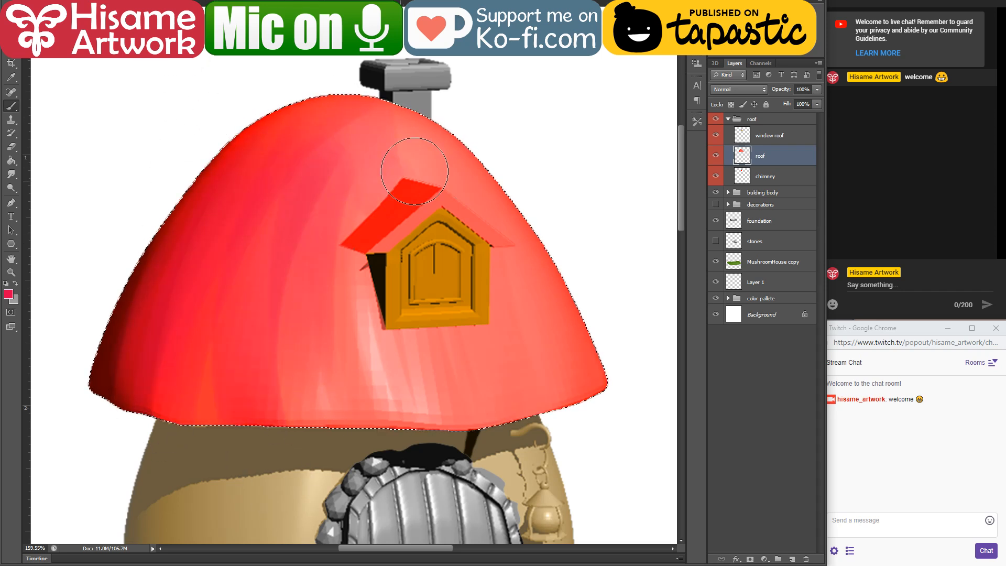
mouse_move(415, 171)
left_mouse_down()
mouse_move(573, 438)
mouse_move(606, 347)
mouse_move(512, 315)
mouse_move(471, 385)
left_mouse_up()
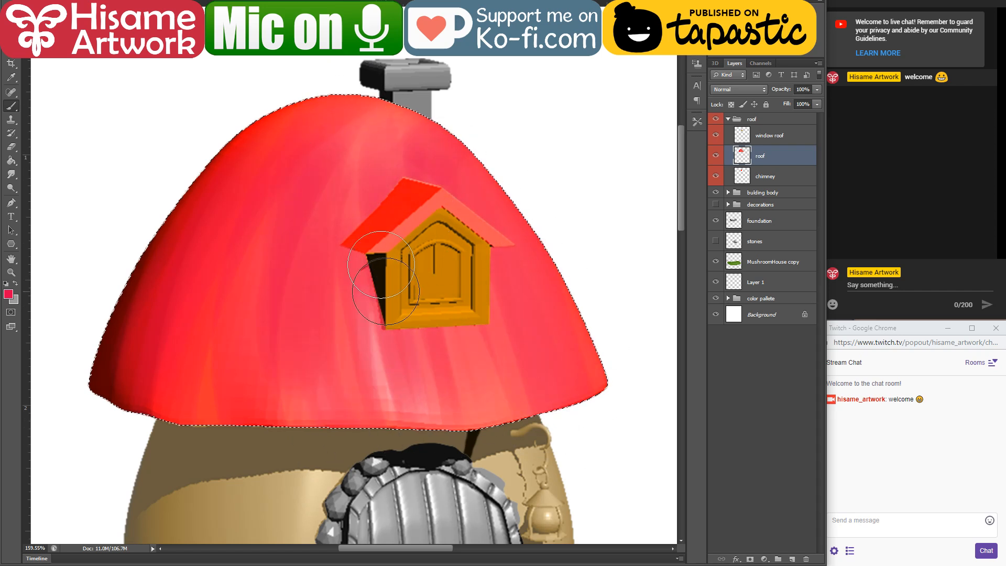
left_click_drag(385, 291, 377, 359)
mouse_move(438, 170)
left_mouse_down()
mouse_move(537, 362)
mouse_move(497, 452)
left_mouse_up()
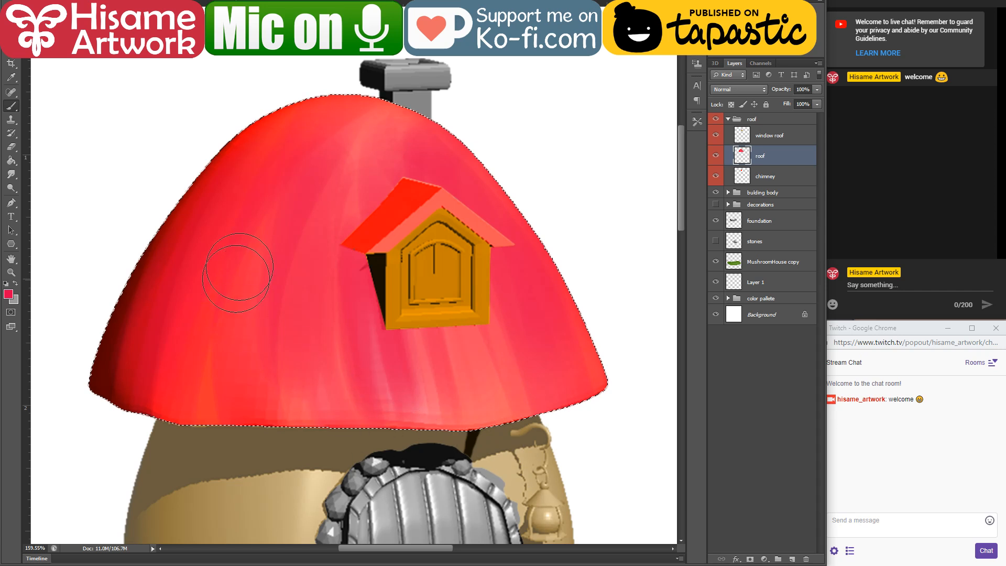
Step: Blend sampled orange-red into the cap from its top to the lower rim and upper right side, then deselect
left_click(302, 113, "alt")
mouse_move(294, 112)
left_mouse_down()
mouse_move(432, 94)
mouse_move(226, 256)
mouse_move(314, 434)
mouse_move(238, 368)
mouse_move(316, 420)
mouse_move(589, 391)
mouse_move(424, 406)
mouse_move(476, 412)
mouse_move(482, 427)
mouse_move(585, 380)
mouse_move(319, 410)
mouse_move(261, 381)
mouse_move(510, 391)
left_mouse_up()
left_click(210, 386, "alt")
mouse_move(194, 422)
left_mouse_down()
mouse_move(205, 286)
mouse_move(153, 469)
mouse_move(227, 210)
mouse_move(221, 452)
mouse_move(220, 284)
mouse_move(210, 428)
mouse_move(106, 367)
mouse_move(287, 214)
left_mouse_up()
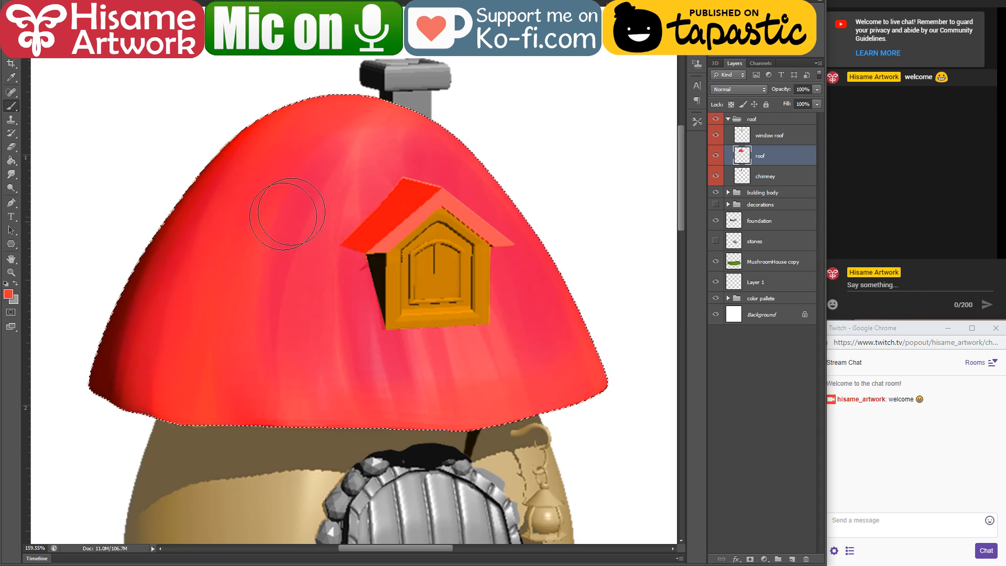
mouse_move(472, 141)
left_mouse_down()
mouse_move(508, 162)
mouse_move(483, 218)
left_mouse_up()
key("ctrl+d")
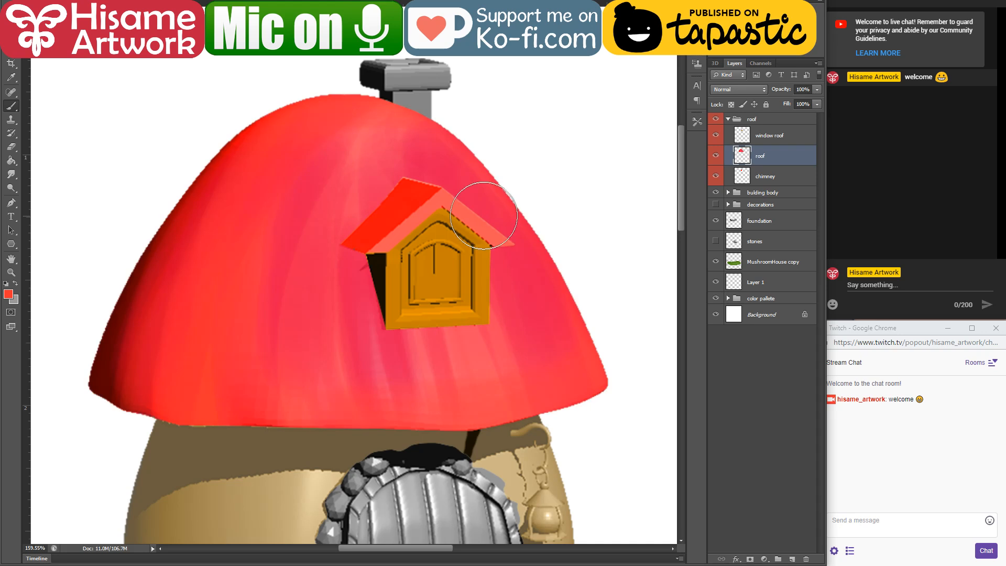
Step: Make the building body layer active and load its outline as a selection
scroll(542, 191, "down", 5)
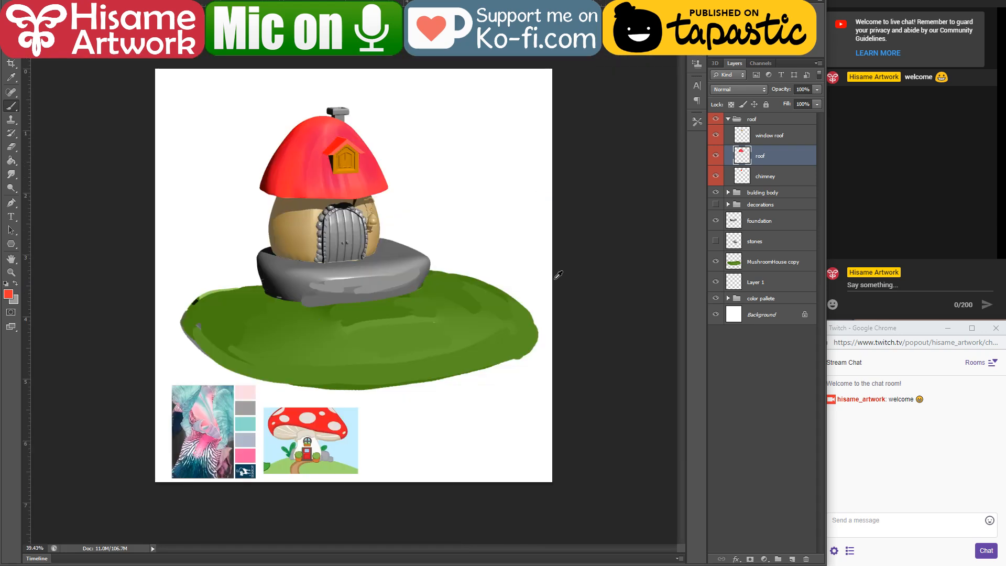
scroll(307, 170, "up", 4)
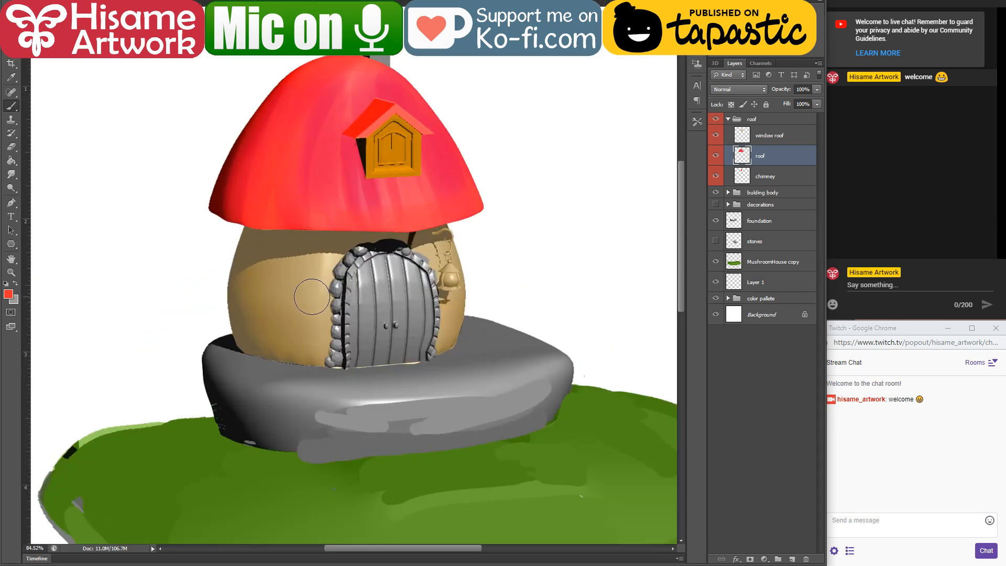
key("alt+v")
left_click(300, 307)
left_click(310, 292, "ctrl")
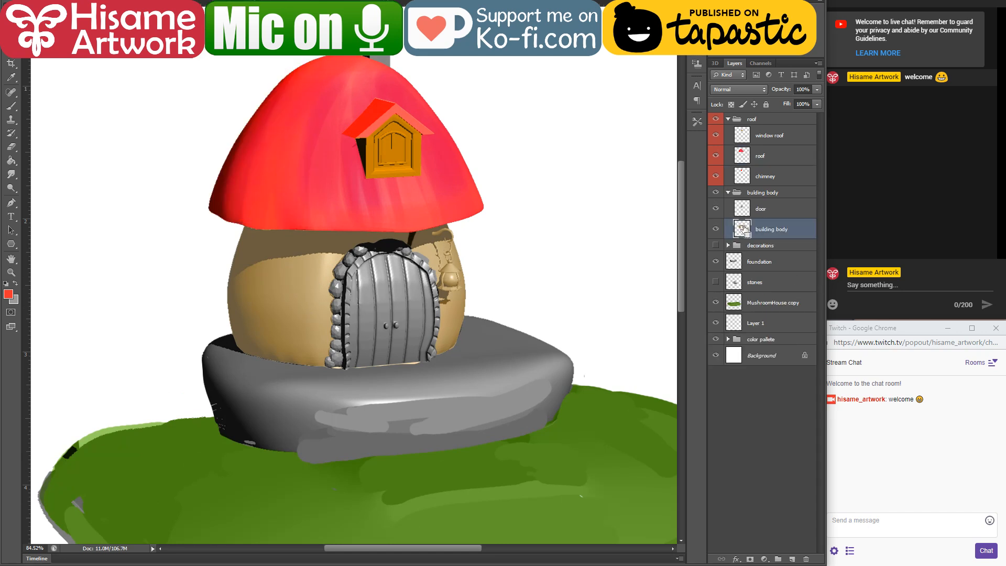
left_click(744, 229, "ctrl")
scroll(291, 299, "up", 3)
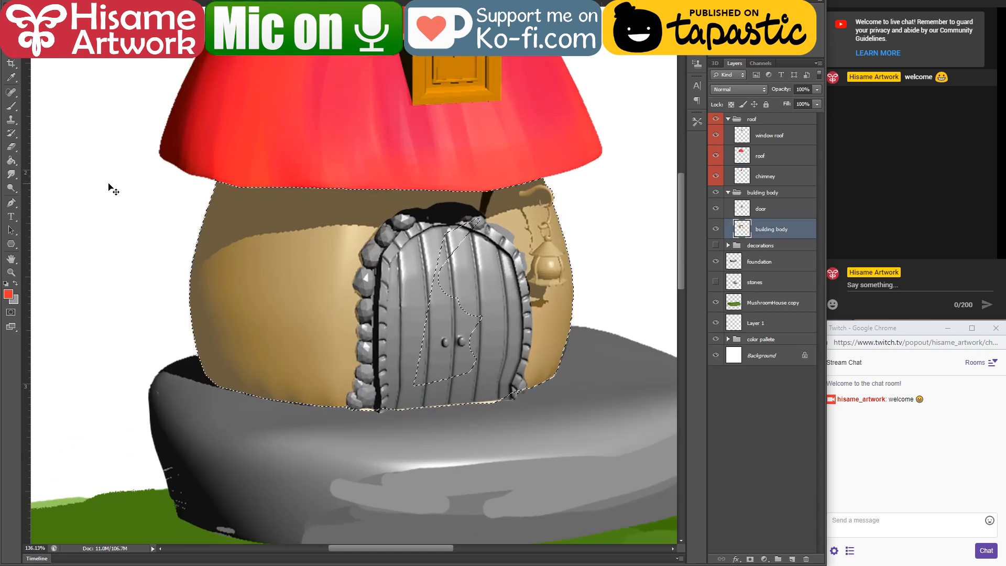
Step: Set the brush colour to pale cream #ffdfa1 and remove the stray area over the door from the building body selection
left_click(9, 295)
left_click(357, 256)
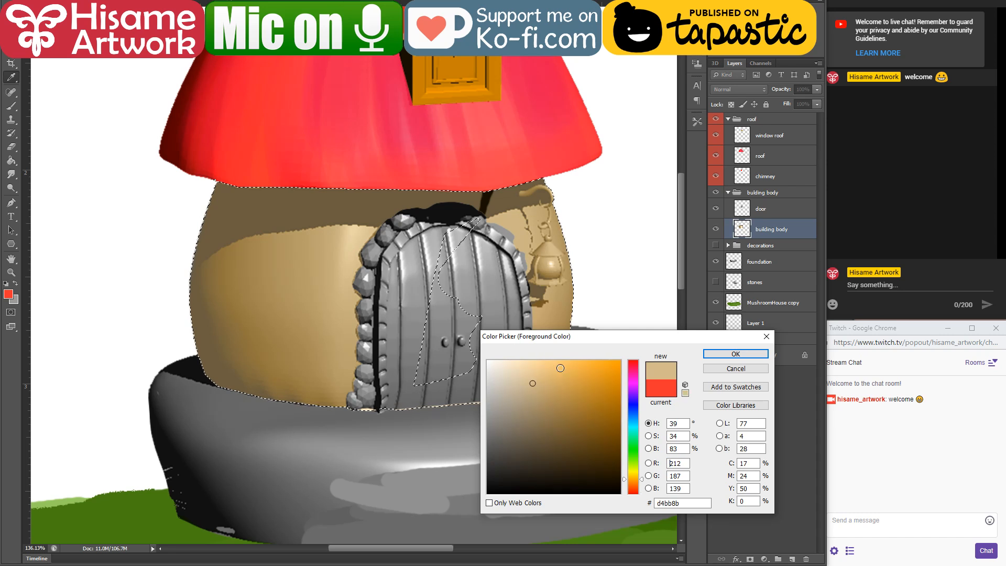
left_click(735, 353)
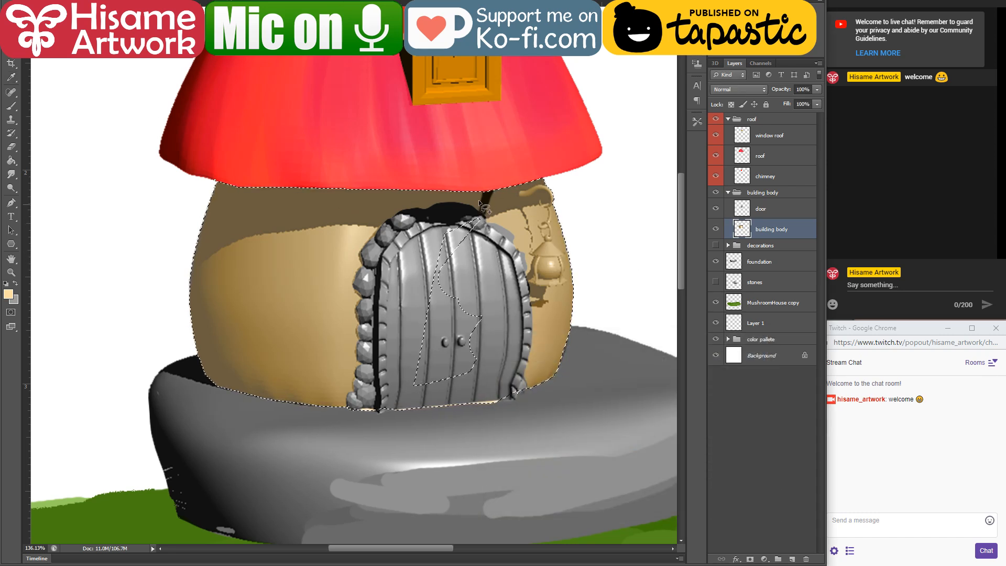
left_click_drag(486, 373, 504, 213)
Step: Brush pale cream over the building body's walls on both sides of the door, covering the lantern
left_click(11, 106)
mouse_move(347, 230)
left_mouse_down()
mouse_move(363, 453)
mouse_move(339, 233)
mouse_move(333, 410)
left_mouse_up()
mouse_move(314, 254)
left_mouse_down()
mouse_move(305, 390)
mouse_move(222, 303)
mouse_move(256, 283)
mouse_move(262, 356)
left_mouse_up()
mouse_move(527, 215)
left_mouse_down()
mouse_move(534, 392)
mouse_move(558, 261)
mouse_move(535, 225)
left_mouse_up()
left_click_drag(246, 241, 278, 367)
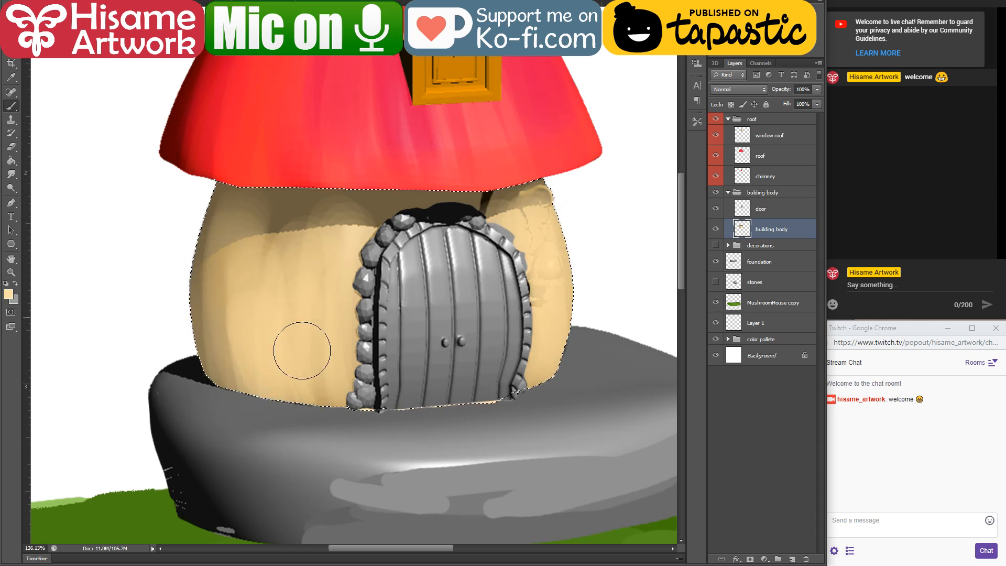
mouse_move(230, 231)
left_mouse_down()
mouse_move(355, 262)
mouse_move(362, 366)
left_mouse_up()
mouse_move(539, 234)
left_mouse_down()
mouse_move(511, 317)
mouse_move(556, 335)
left_mouse_up()
Step: Change the brush colour to golden orange and paint the wall's shadow beneath the roof and along the left edge
left_click(7, 294)
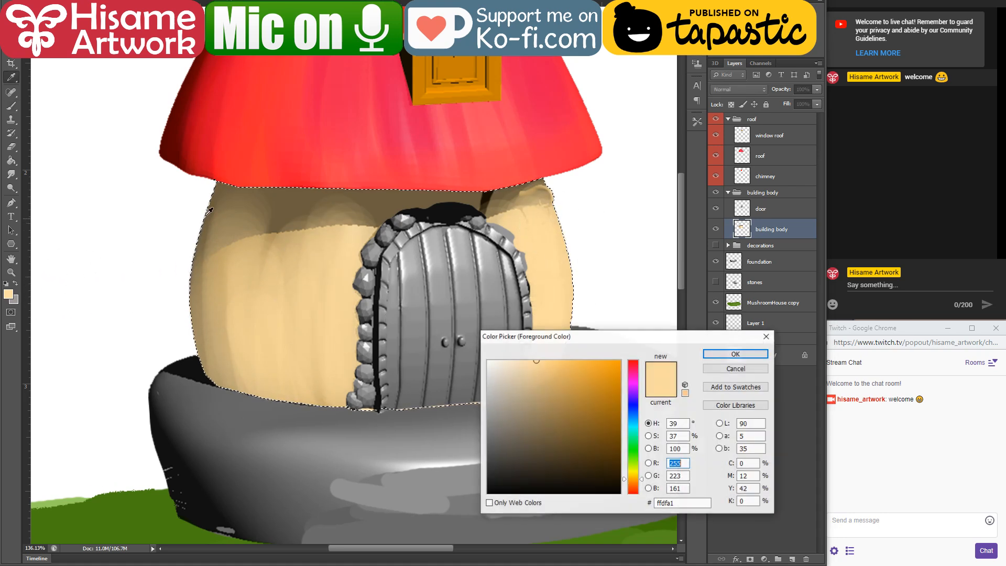
left_click(582, 369)
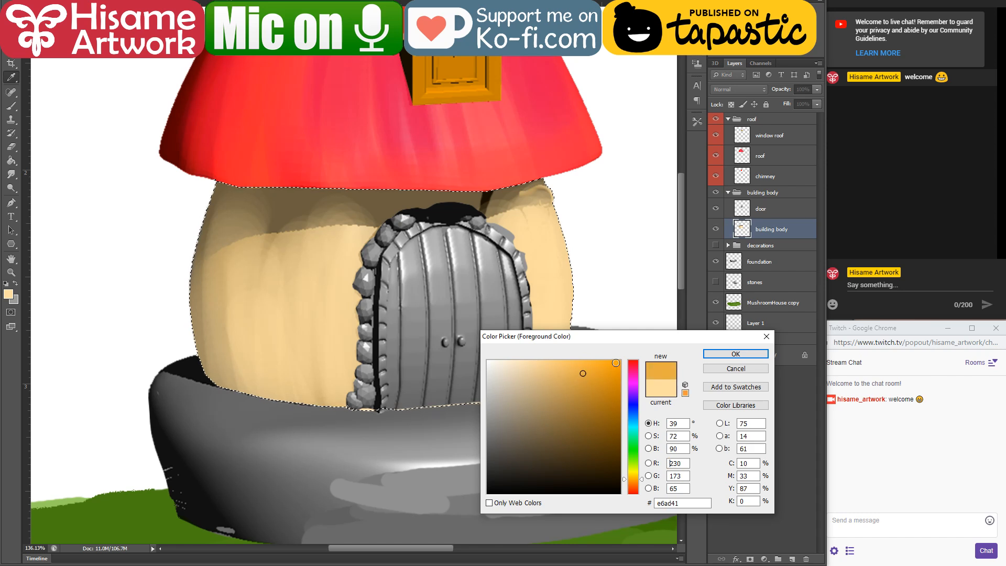
left_click(736, 354)
mouse_move(315, 180)
left_mouse_down()
mouse_move(205, 222)
mouse_move(327, 176)
mouse_move(284, 209)
mouse_move(490, 195)
mouse_move(375, 190)
mouse_move(503, 184)
mouse_move(565, 164)
mouse_move(185, 235)
mouse_move(363, 186)
mouse_move(124, 311)
mouse_move(216, 225)
mouse_move(410, 194)
mouse_move(156, 272)
mouse_move(420, 194)
mouse_move(206, 231)
mouse_move(389, 194)
mouse_move(143, 299)
mouse_move(213, 245)
mouse_move(195, 295)
left_mouse_up()
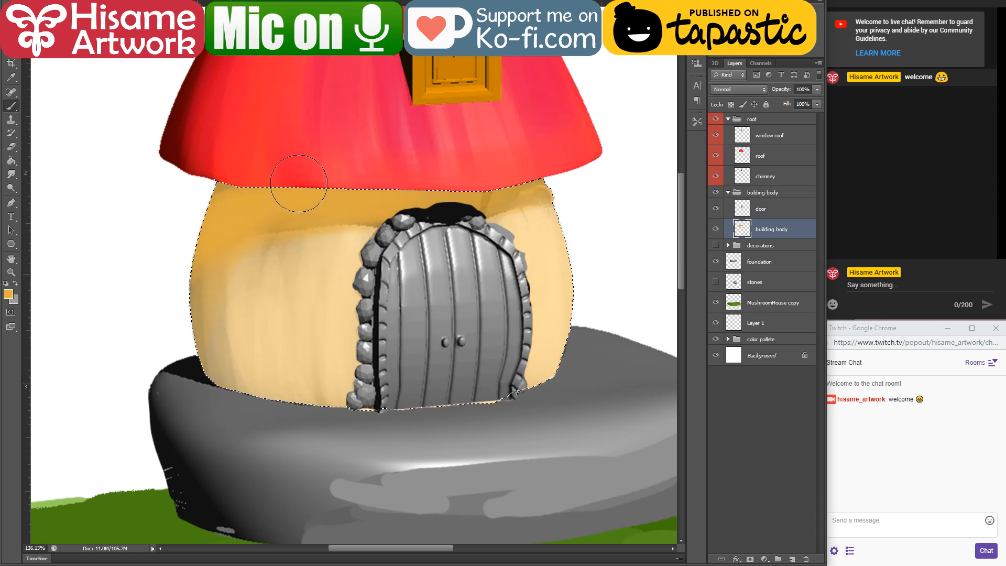
mouse_move(298, 184)
left_mouse_down()
mouse_move(380, 189)
mouse_move(386, 202)
mouse_move(171, 275)
mouse_move(180, 313)
left_mouse_up()
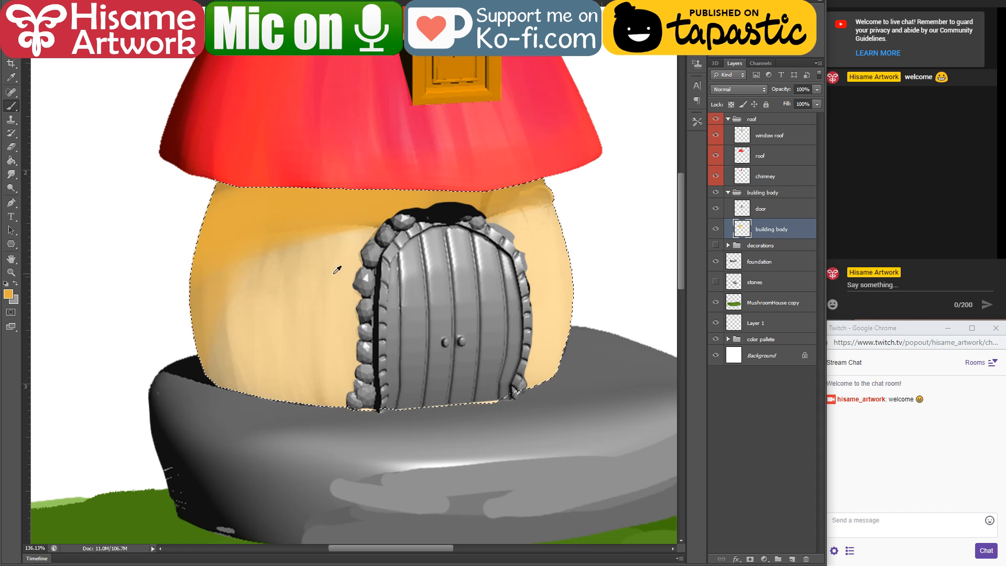
Step: Blend sampled cream into the wall's orange shadow, deepen the left edge and upper right corner with orange, then deselect
left_click(335, 273, "alt")
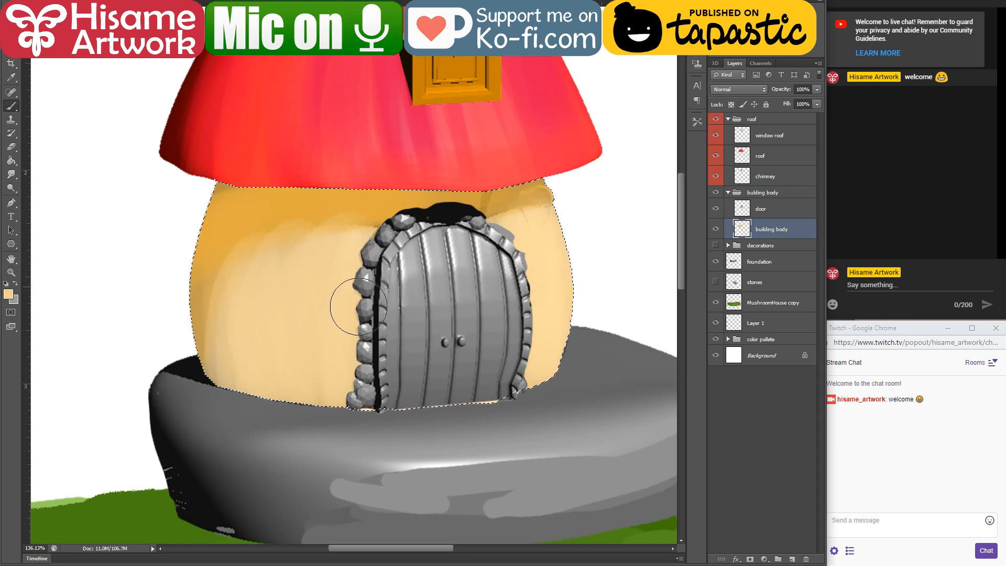
left_click_drag(218, 357, 225, 309)
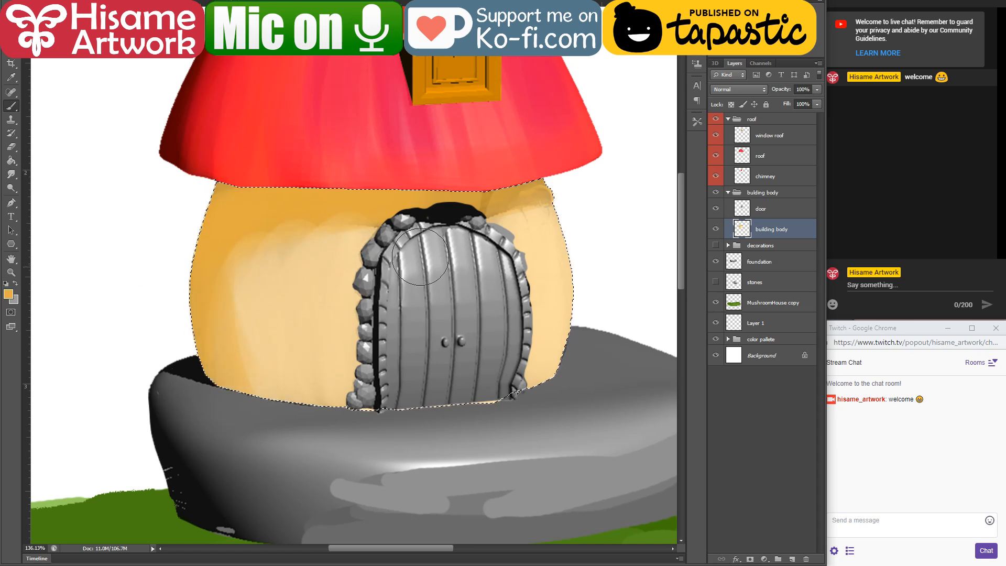
mouse_move(554, 196)
left_mouse_down()
mouse_move(511, 172)
mouse_move(573, 211)
mouse_move(552, 197)
left_mouse_up()
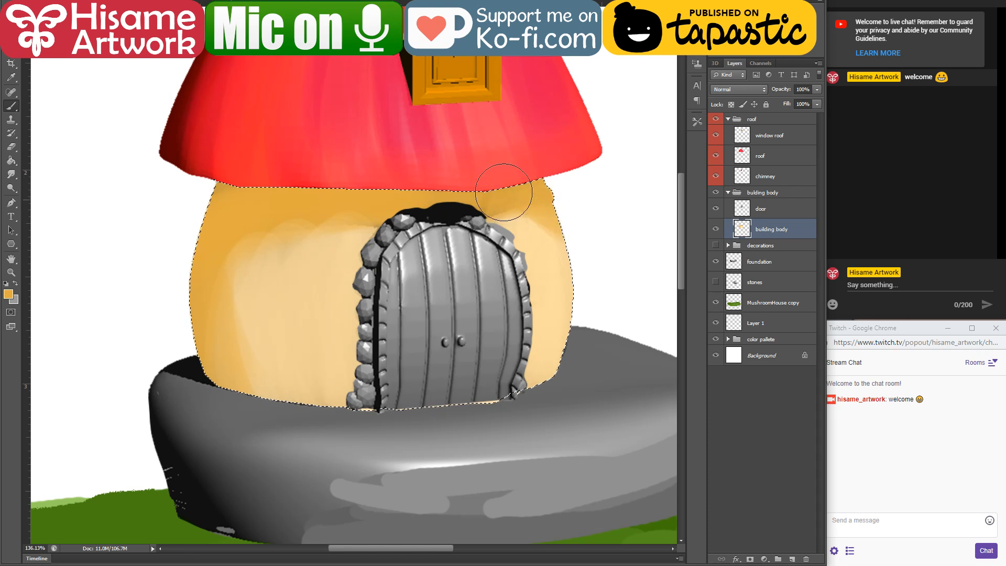
key("ctrl+d")
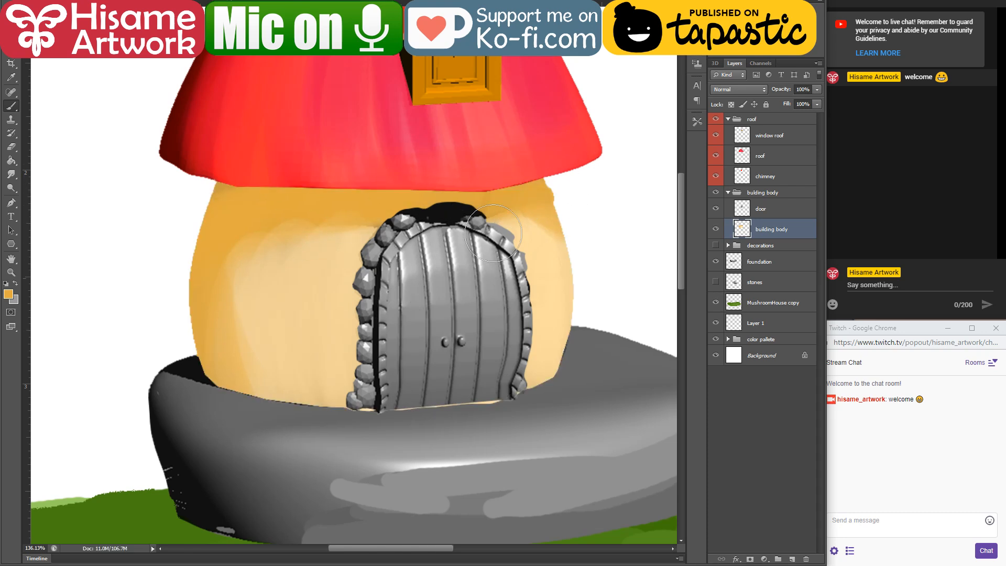
Step: Make the foundation layer active and bring the grey stone base into close view
scroll(502, 238, "down", 8)
scroll(546, 183, "up", 3)
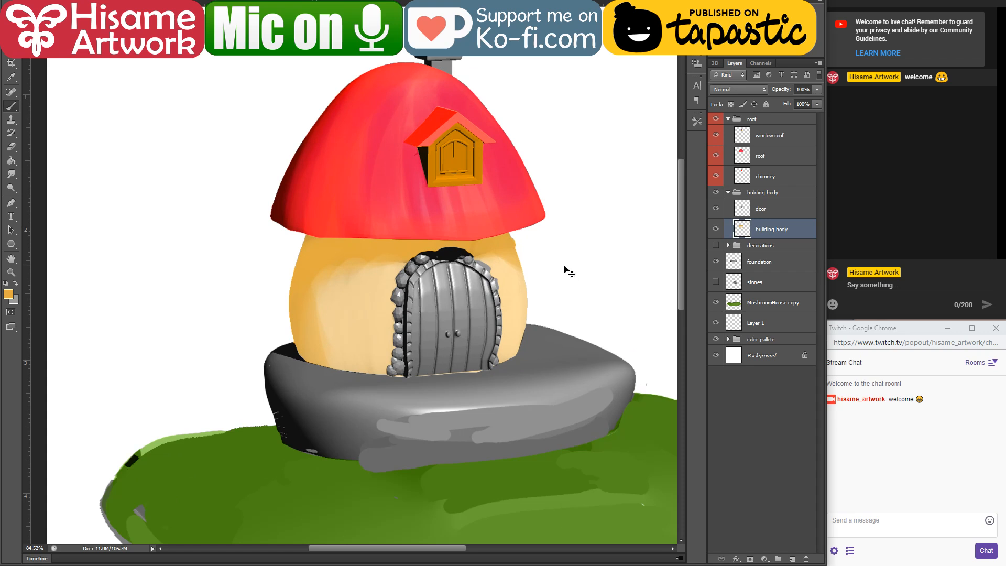
left_click(473, 420, "ctrl")
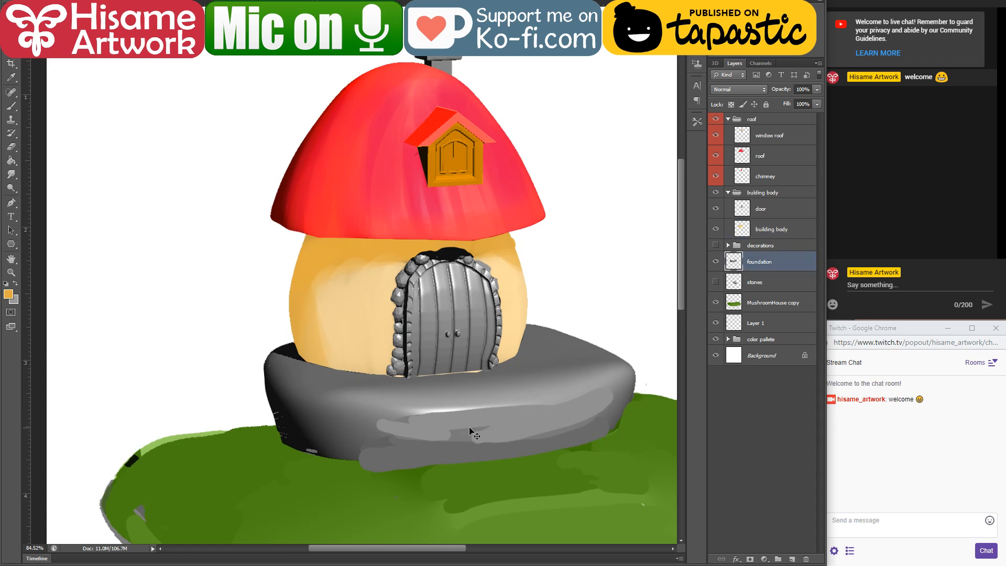
scroll(469, 427, "up", 3)
scroll(471, 424, "down", 1)
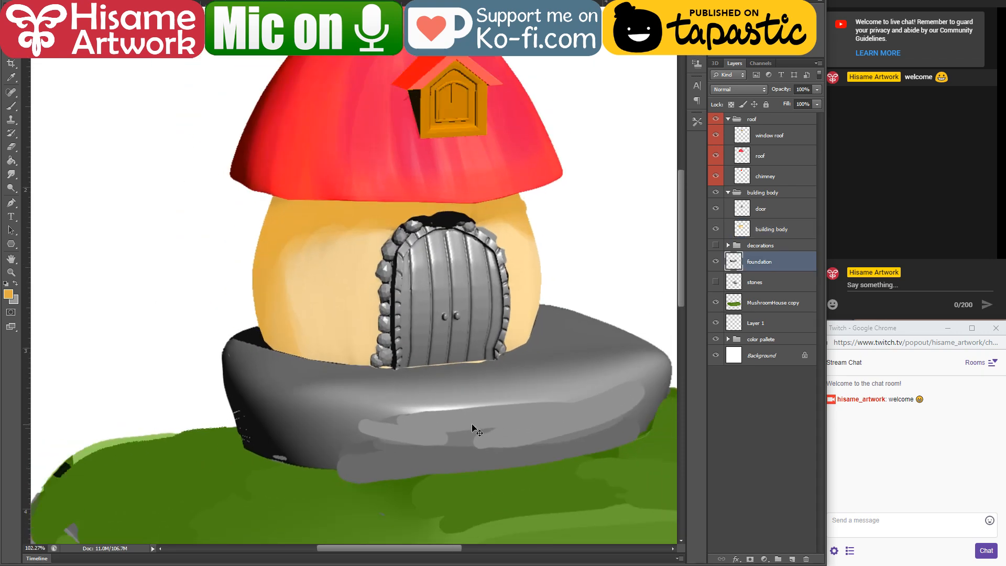
scroll(512, 414, "up", 1)
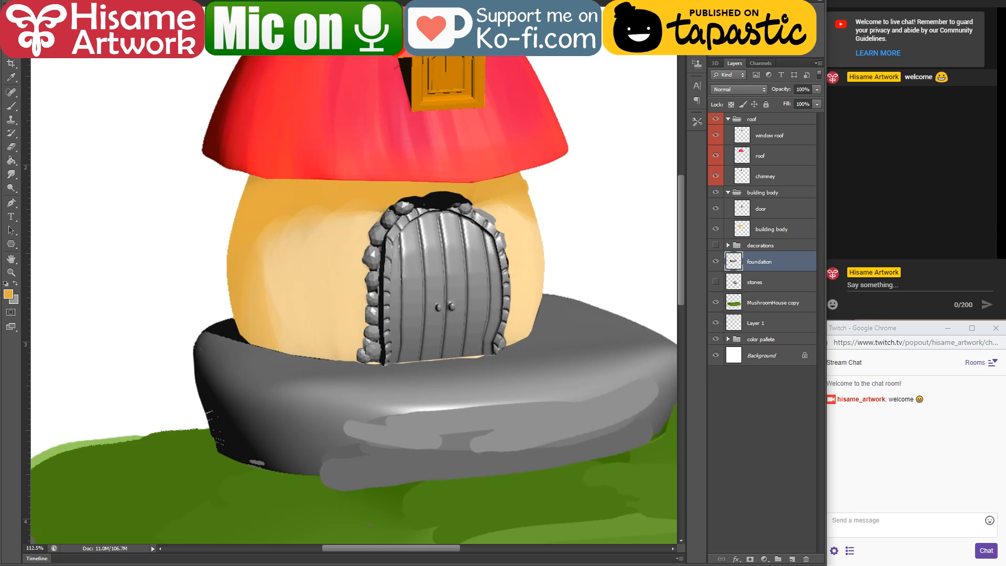
Step: Switch to the web browser and search for "stone"
key("alt+Tab")
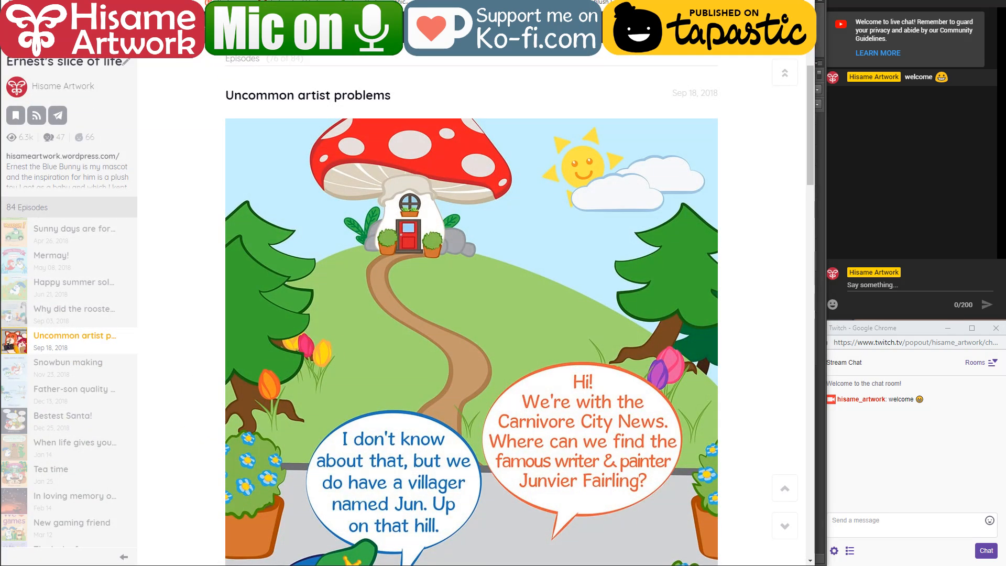
type("stone")
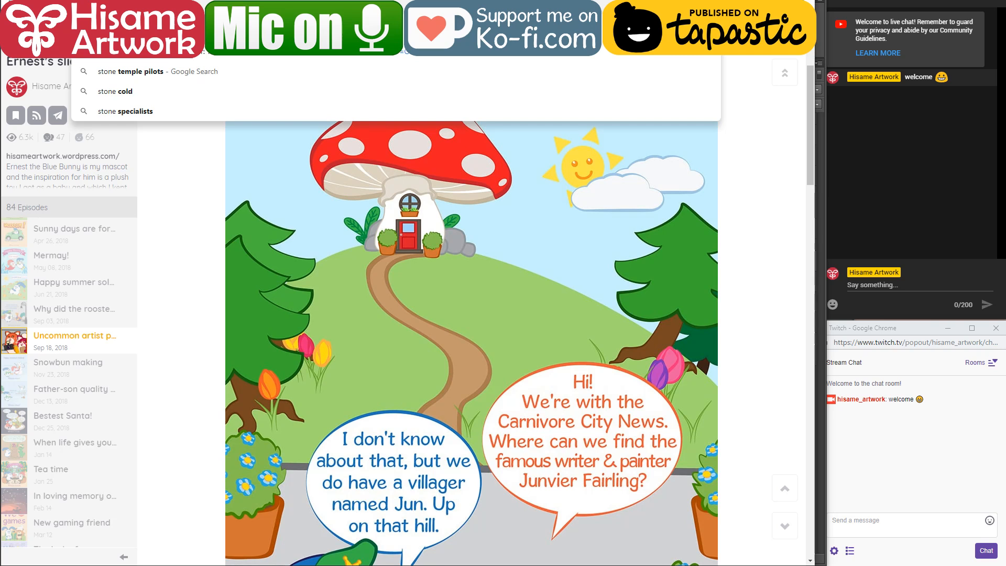
key("Return")
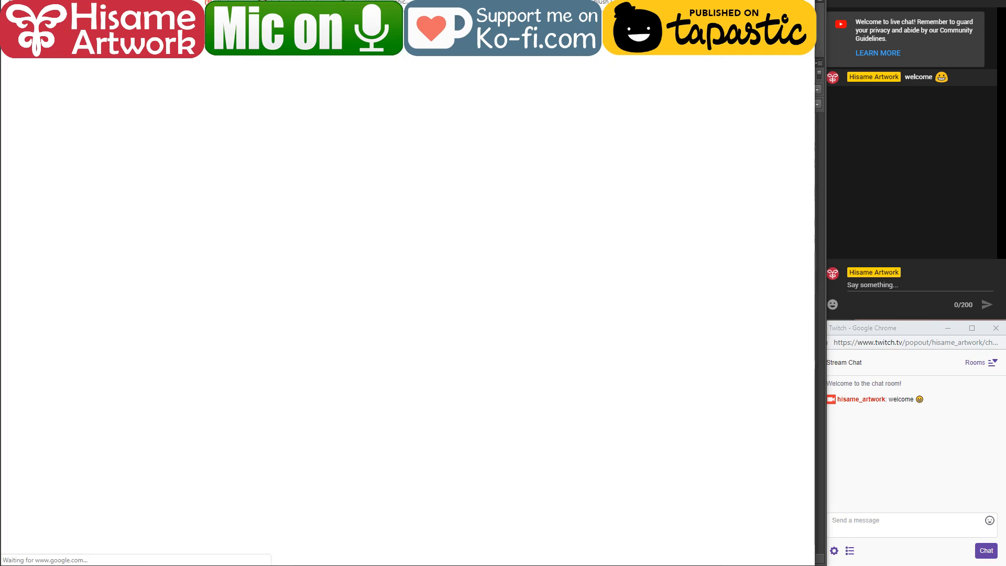
Step: Enlarge the grey pebble photo from the image results for "stone" as a reference, then switch back to Photoshop
left_click(157, 64)
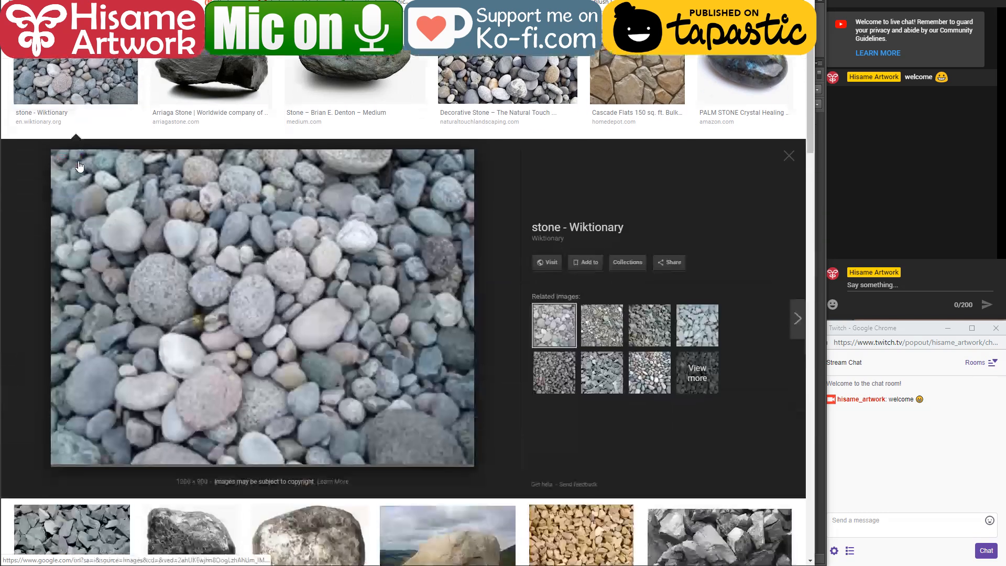
left_click(76, 167)
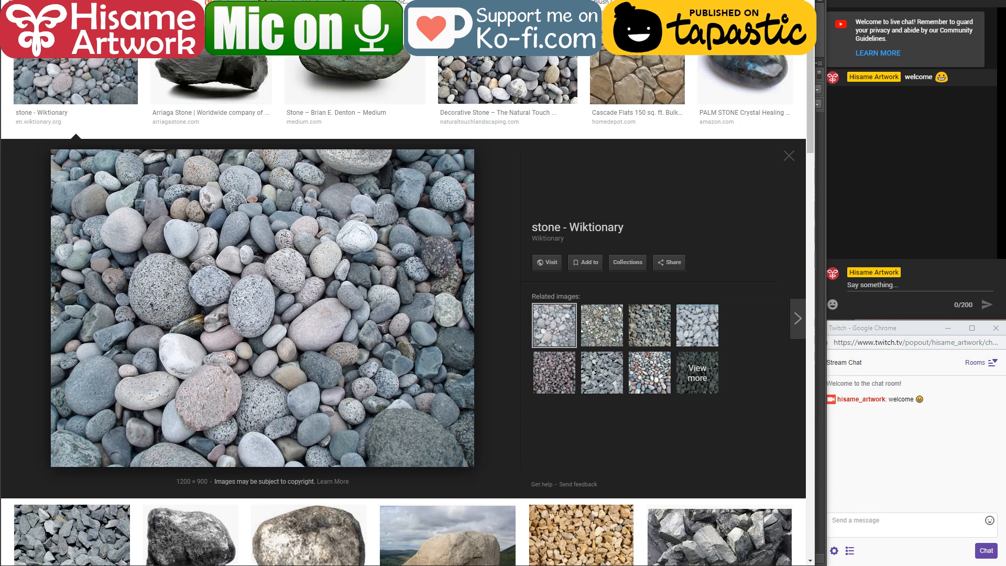
key("alt+Tab")
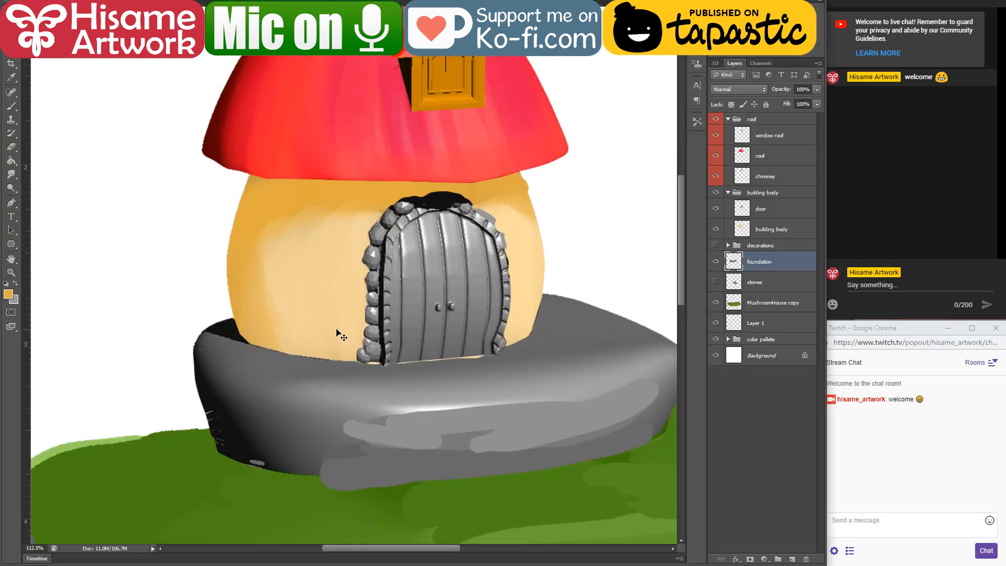
Step: Load the foundation layer's outline as a selection and brush sampled greys over the black shading on its left side and upper surface
left_click(11, 106)
left_click(734, 260, "ctrl")
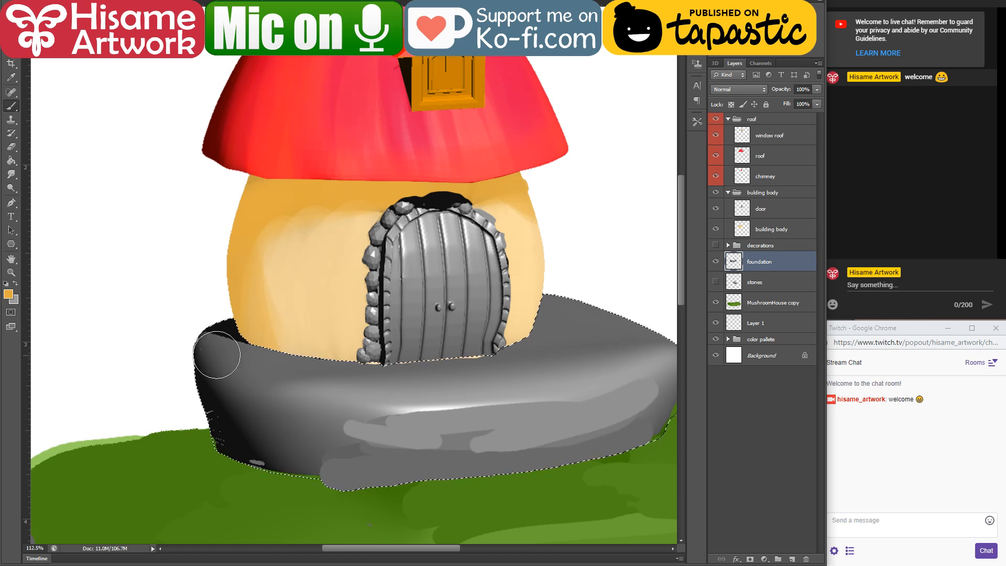
left_click(216, 381, "alt")
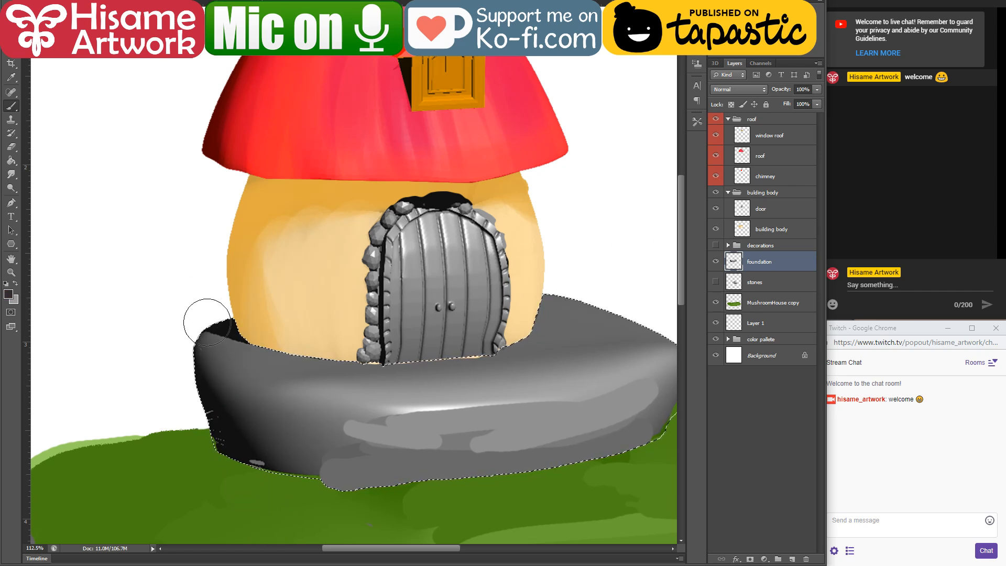
left_click(393, 386, "alt")
mouse_move(339, 376)
left_mouse_down()
mouse_move(255, 343)
mouse_move(217, 358)
mouse_move(214, 344)
mouse_move(258, 463)
mouse_move(247, 370)
left_mouse_up()
mouse_move(249, 318)
left_mouse_down()
mouse_move(315, 352)
mouse_move(274, 358)
left_mouse_up()
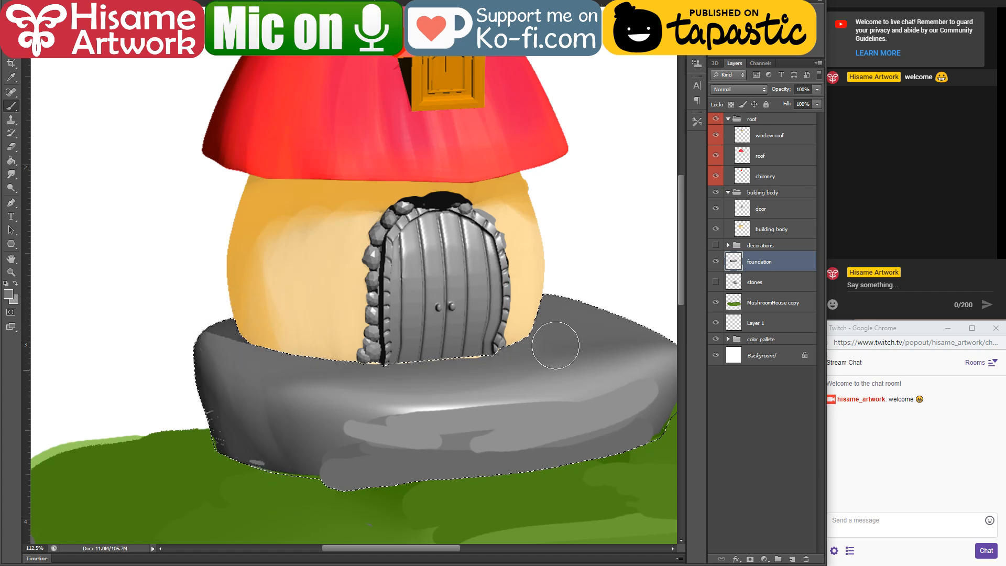
mouse_move(477, 364)
left_mouse_down()
mouse_move(558, 343)
mouse_move(618, 345)
mouse_move(497, 318)
left_mouse_up()
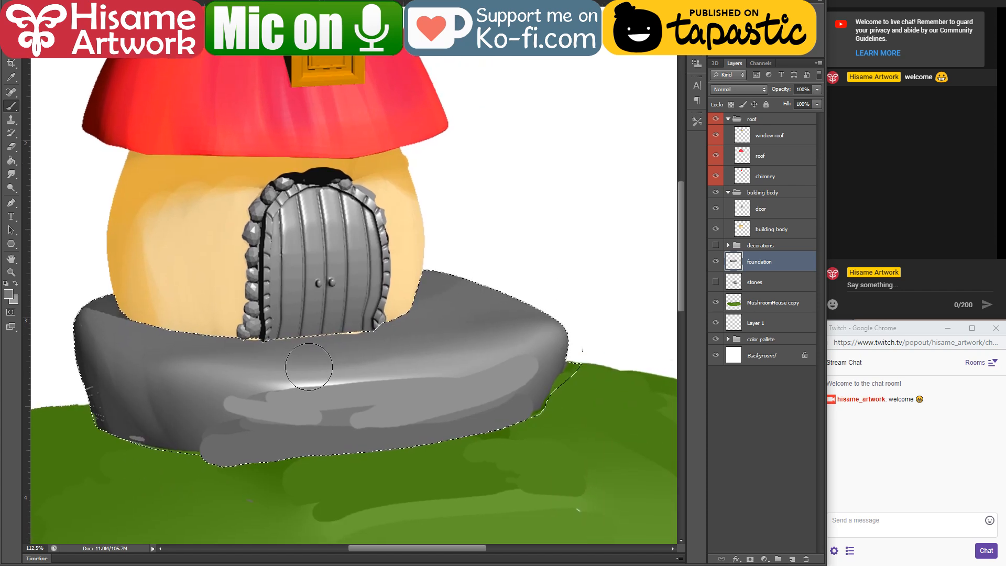
Step: Blend sampled greys over the flat patches on the foundation's front face to smooth its shading
left_click_drag(364, 424, 347, 388)
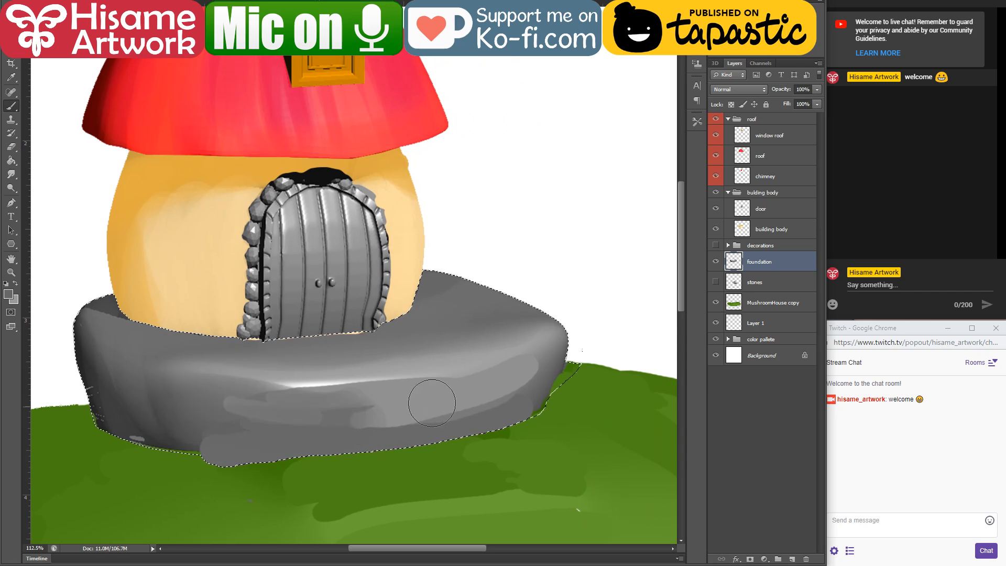
left_click(488, 388, "alt")
mouse_move(532, 374)
left_mouse_down()
mouse_move(445, 401)
mouse_move(150, 372)
left_mouse_up()
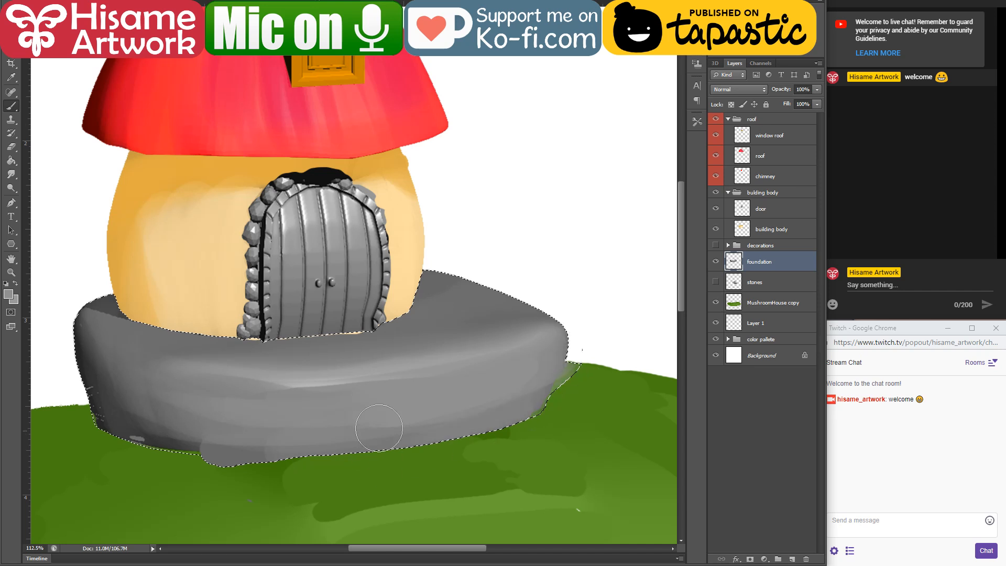
left_click(102, 359, "alt")
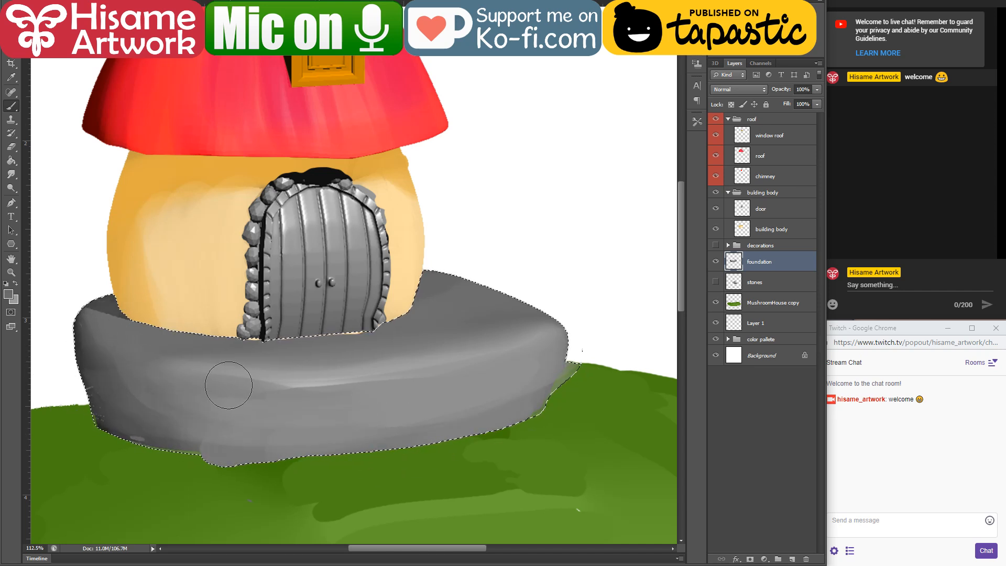
Step: Paint a light highlight along the foundation's front rim, touch up the shading on its left edge, and deselect
left_click(482, 214, "alt")
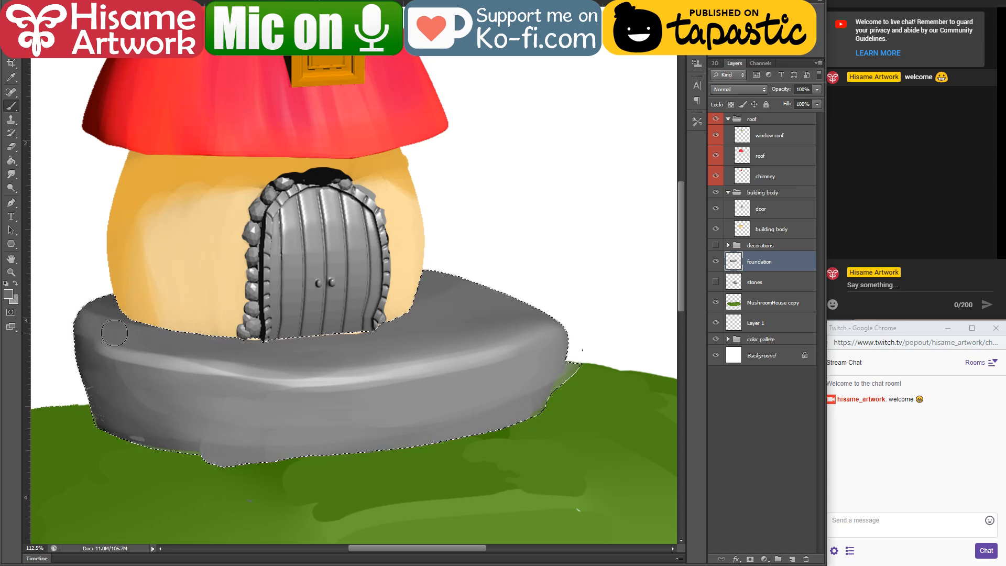
left_click(88, 355, "alt")
left_click_drag(100, 375, 116, 402)
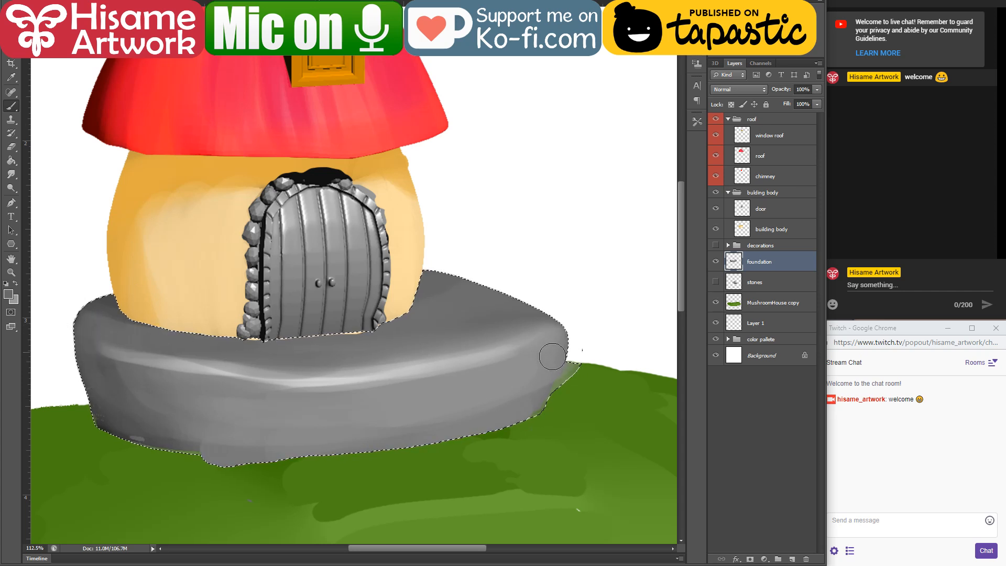
key("ctrl+d")
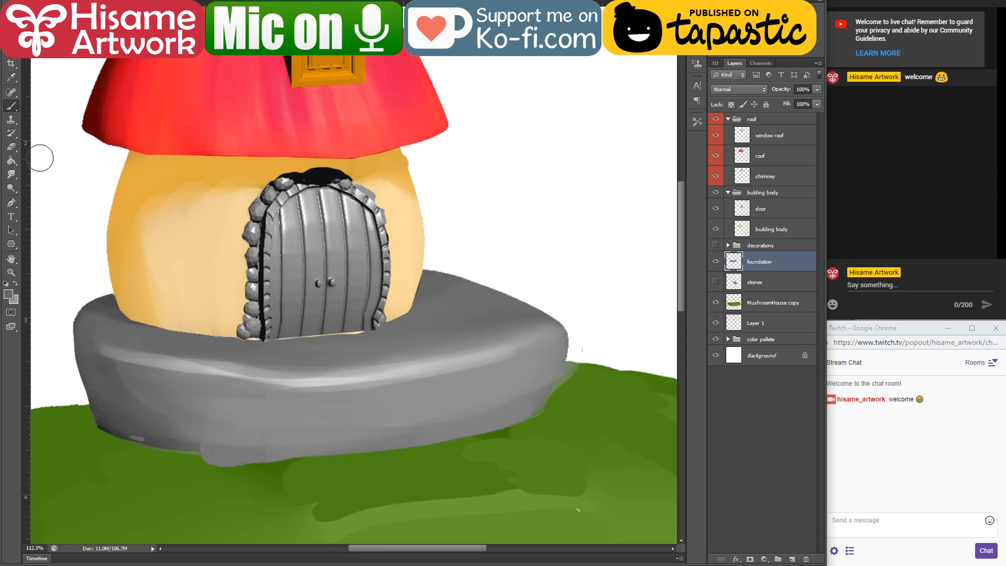
Step: Erase the stray paint and rough overhang along the foundation's lower right edge
left_click(11, 146)
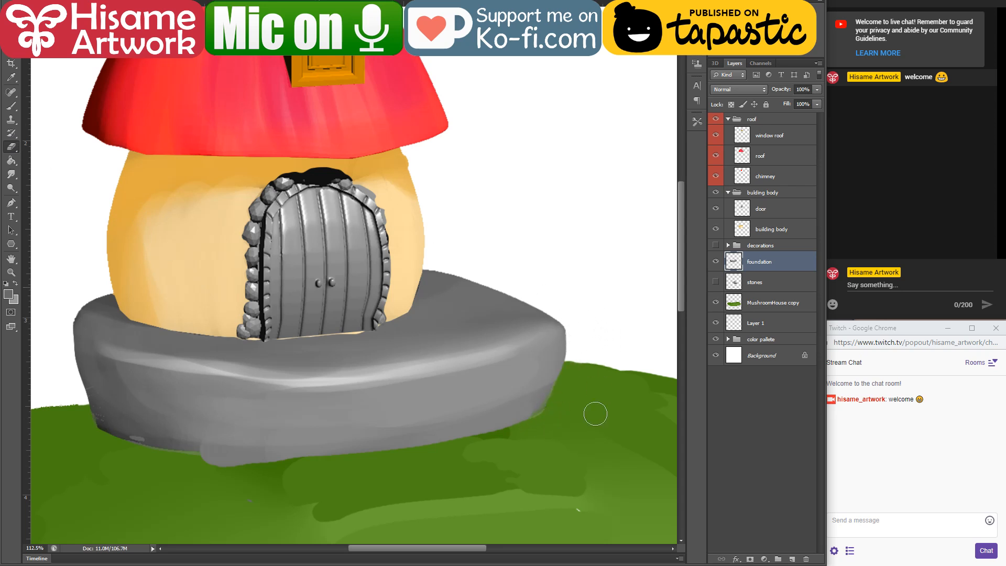
scroll(493, 383, "down", 10)
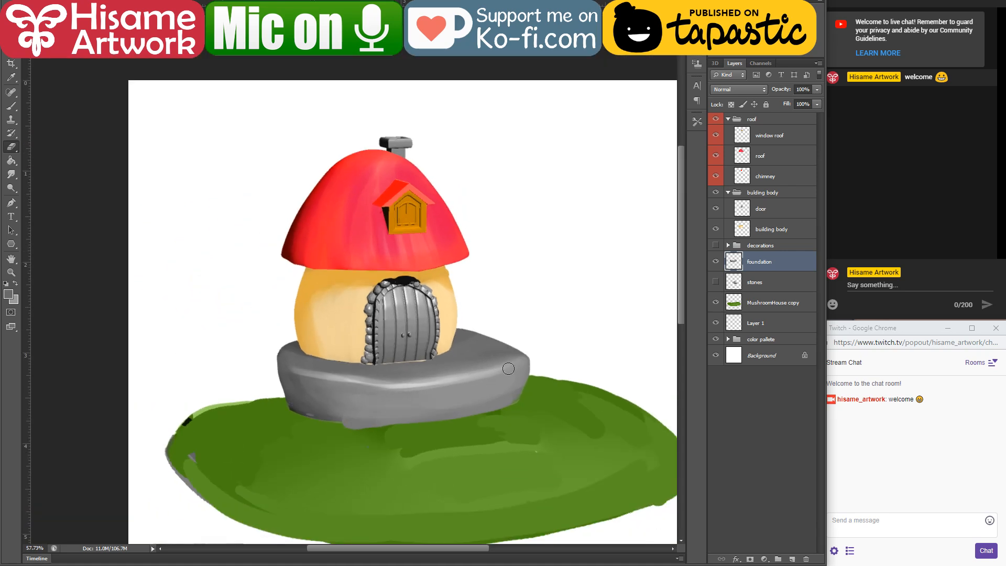
scroll(439, 431, "up", 7)
Step: Make the MushroomHouse copy layer active and paint sampled greens over the grey and black remnants on the ground's left side
left_click_drag(499, 450, 519, 371)
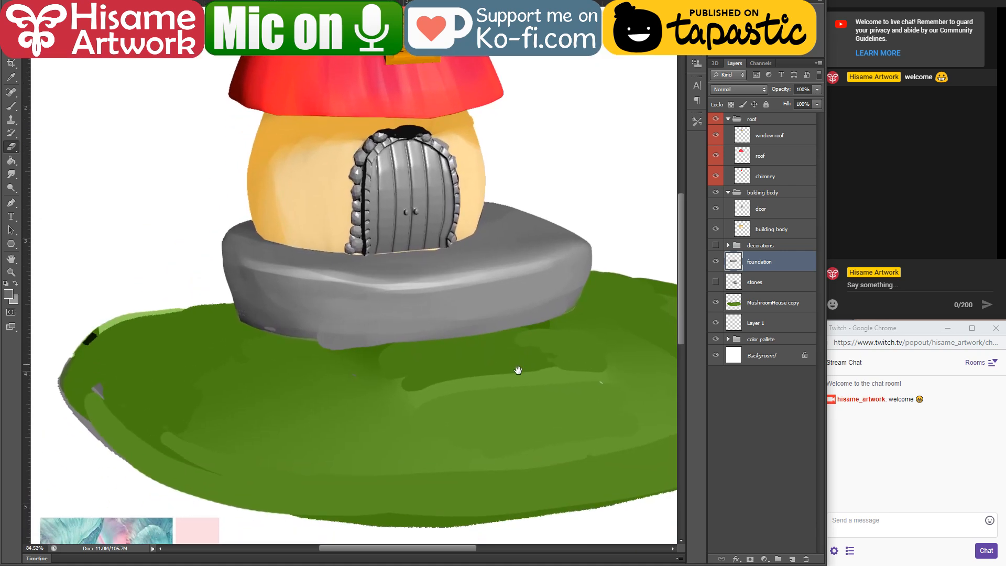
left_click(772, 309)
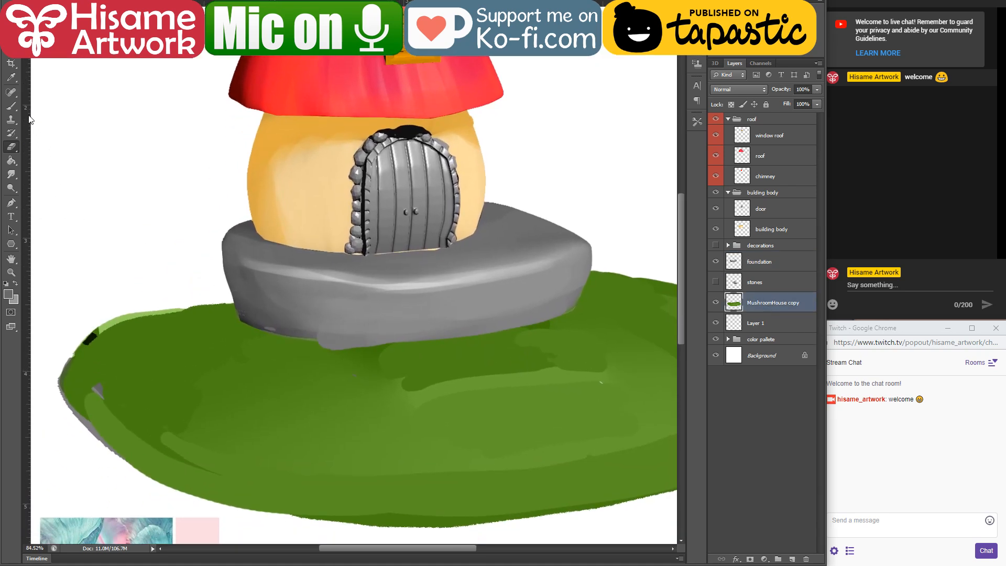
left_click(11, 105)
mouse_move(115, 371)
left_mouse_down()
mouse_move(106, 351)
mouse_move(166, 326)
mouse_move(100, 363)
mouse_move(150, 329)
mouse_move(256, 304)
mouse_move(162, 327)
mouse_move(202, 306)
mouse_move(87, 370)
mouse_move(285, 291)
mouse_move(181, 316)
mouse_move(292, 304)
mouse_move(100, 391)
mouse_move(96, 381)
mouse_move(262, 460)
mouse_move(84, 388)
mouse_move(84, 417)
mouse_move(83, 360)
mouse_move(77, 372)
mouse_move(188, 460)
mouse_move(74, 389)
mouse_move(219, 489)
mouse_move(178, 462)
mouse_move(323, 502)
mouse_move(586, 475)
left_mouse_up()
left_click_drag(418, 487, 387, 421)
left_click_drag(453, 392, 237, 354)
mouse_move(140, 389)
left_mouse_down()
mouse_move(479, 374)
mouse_move(569, 303)
mouse_move(207, 399)
mouse_move(287, 348)
left_mouse_up()
Step: Blend sampled greens across the ground's surface and extend its right end, upper right edge and lower left edge
left_click(442, 262, "alt")
mouse_move(443, 262)
left_mouse_down()
mouse_move(404, 196)
mouse_move(378, 207)
mouse_move(490, 303)
mouse_move(526, 276)
left_mouse_up()
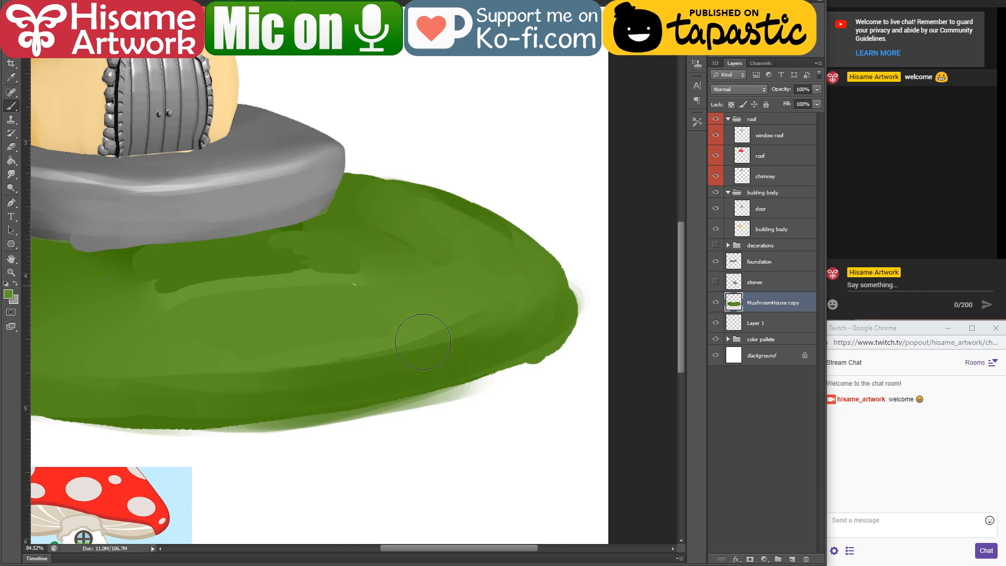
left_click_drag(270, 319, 487, 347)
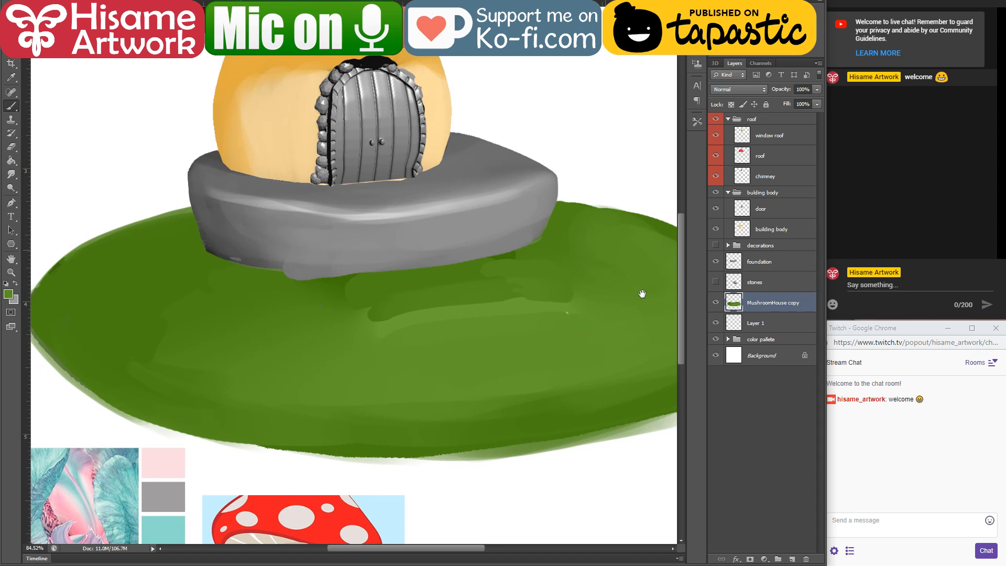
left_click_drag(643, 294, 545, 280)
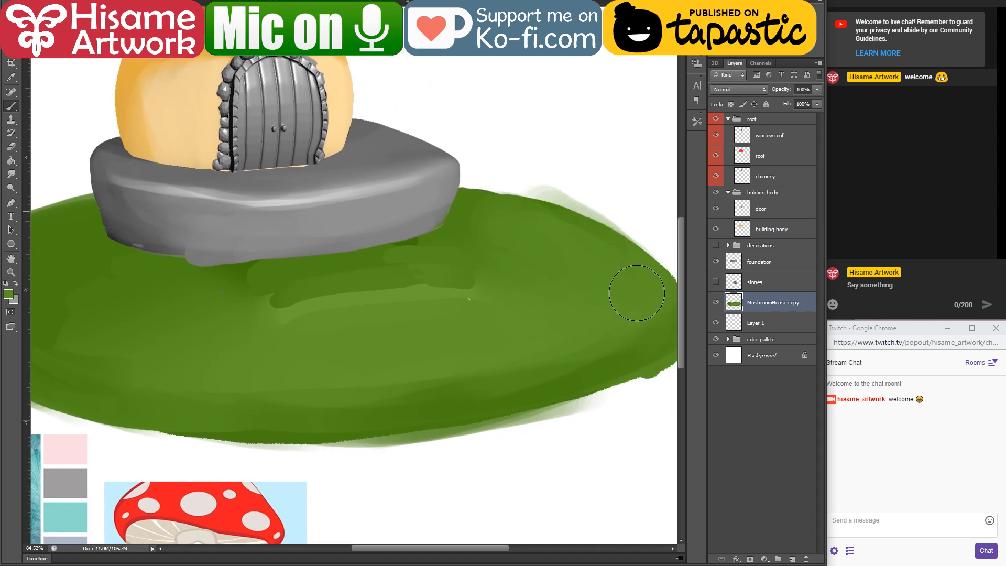
left_click_drag(324, 292, 510, 321)
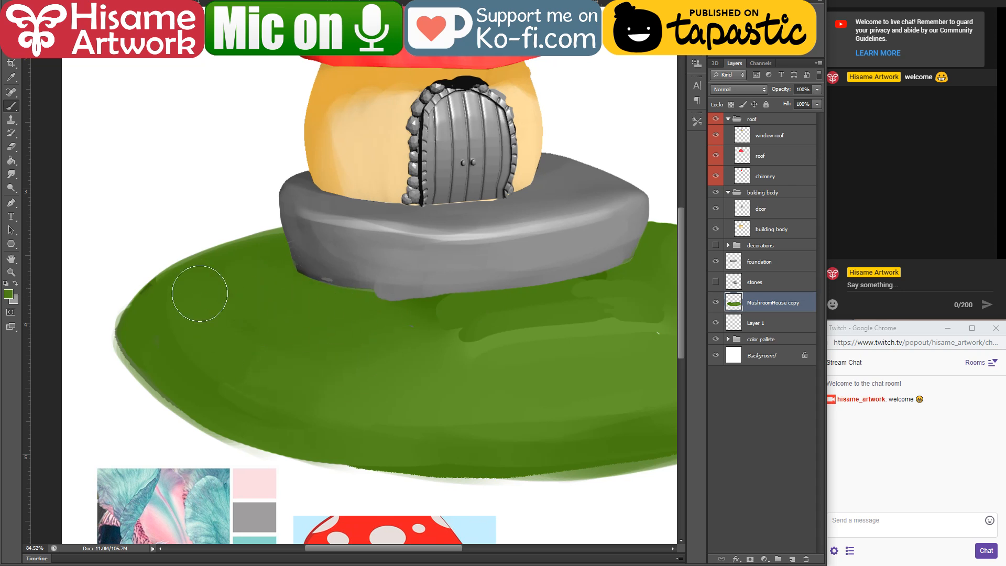
mouse_move(400, 342)
left_mouse_down()
mouse_move(365, 336)
mouse_move(335, 388)
mouse_move(400, 332)
left_mouse_up()
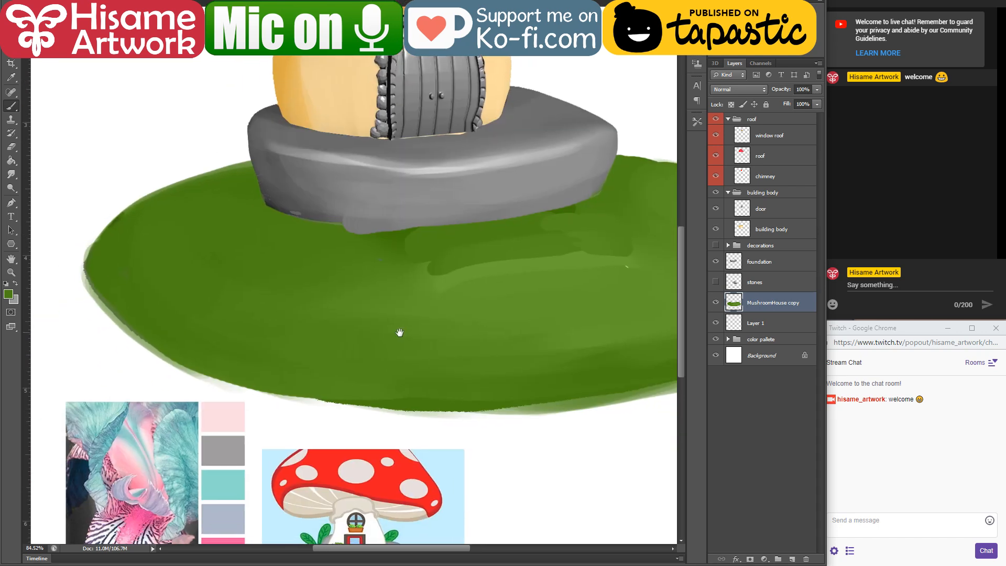
Step: Erase the soft green fringe along the ground's left and lower edges for a clean outline
left_click(8, 149)
scroll(106, 216, "down", 4)
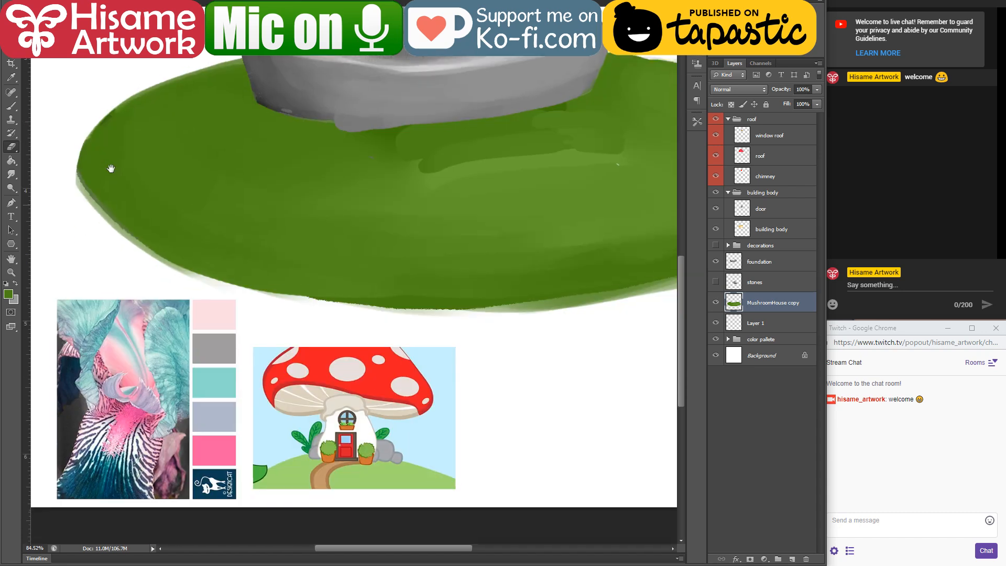
left_click_drag(66, 175, 410, 305)
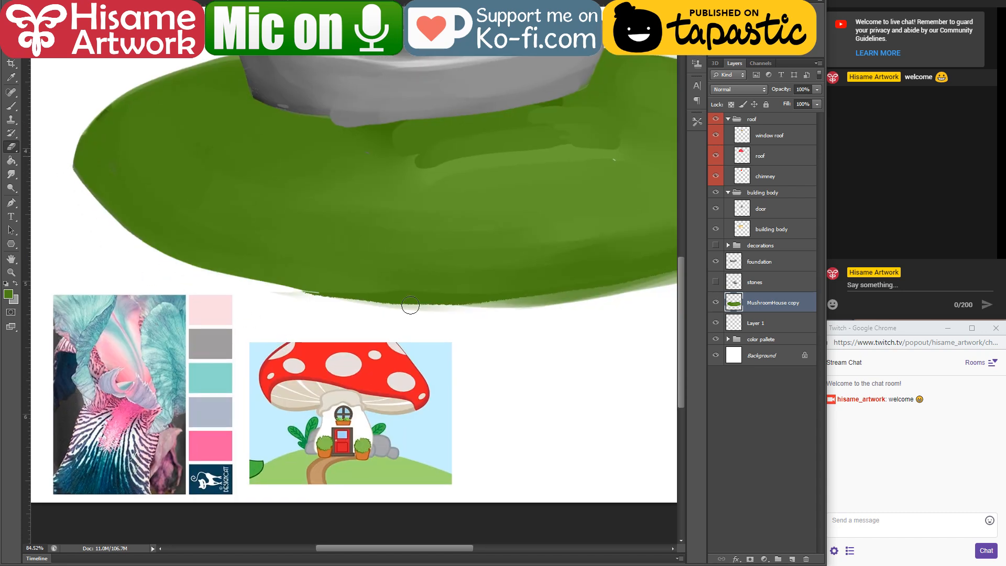
left_click_drag(338, 328, 207, 335)
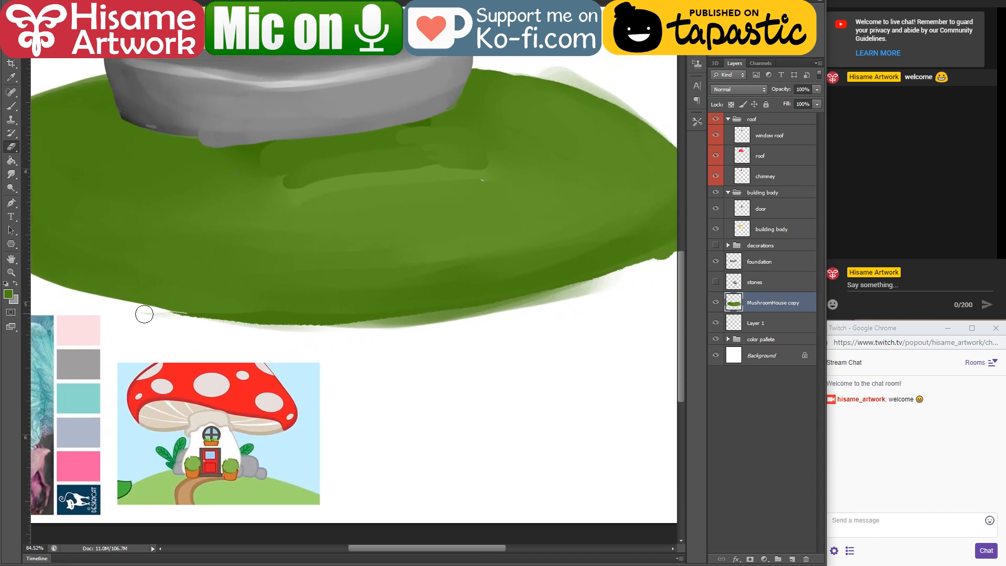
mouse_move(152, 312)
left_mouse_down()
mouse_move(426, 329)
mouse_move(656, 298)
mouse_move(375, 391)
left_mouse_up()
Step: Erase the excess green around the ground's right end, along both its lower and upper edges, to round off the shape
left_click_drag(201, 391, 283, 393)
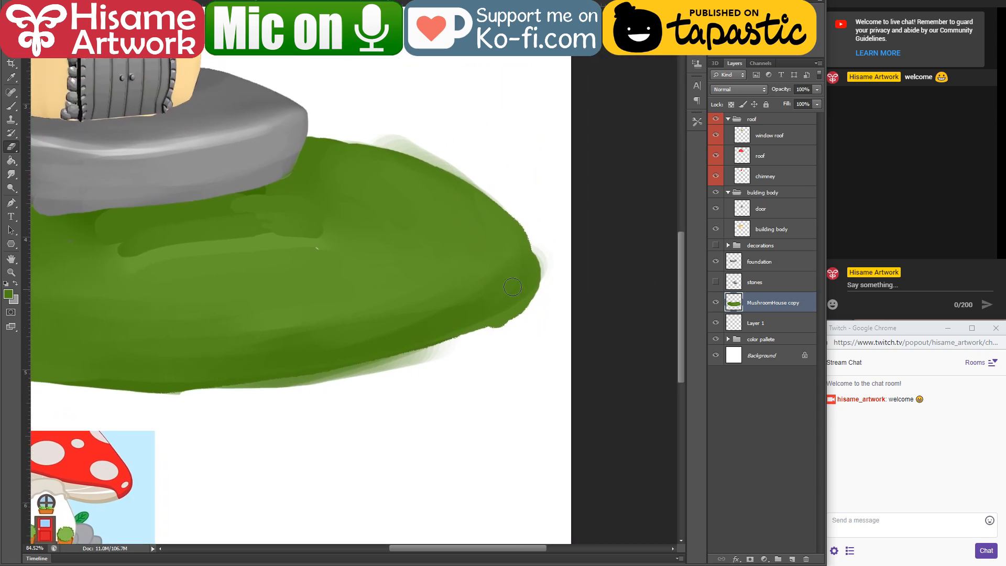
mouse_move(533, 229)
left_mouse_down()
mouse_move(400, 388)
mouse_move(511, 270)
mouse_move(554, 252)
mouse_move(492, 342)
left_mouse_up()
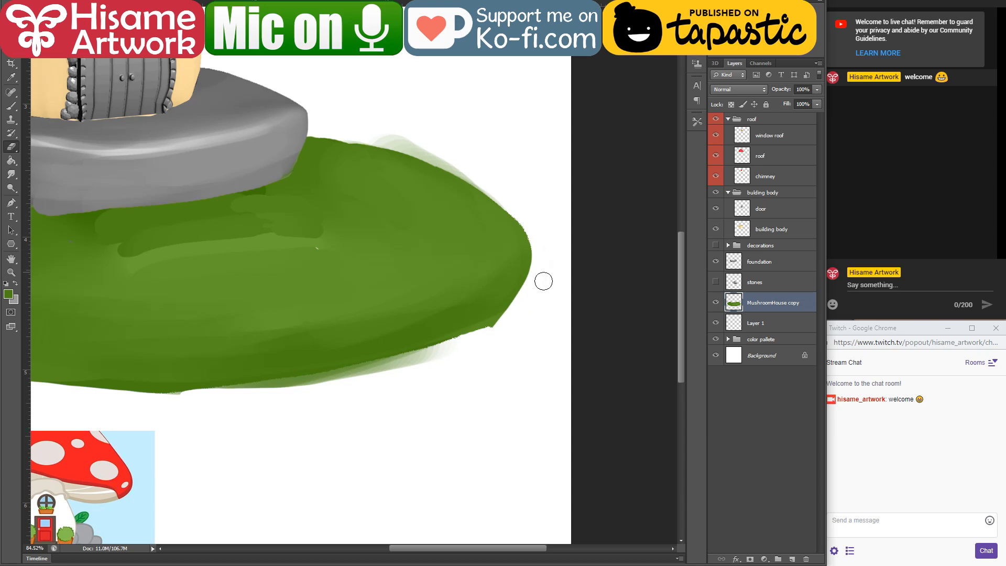
mouse_move(543, 281)
left_mouse_down()
mouse_move(403, 355)
mouse_move(91, 407)
left_mouse_up()
left_click_drag(260, 381, 512, 335)
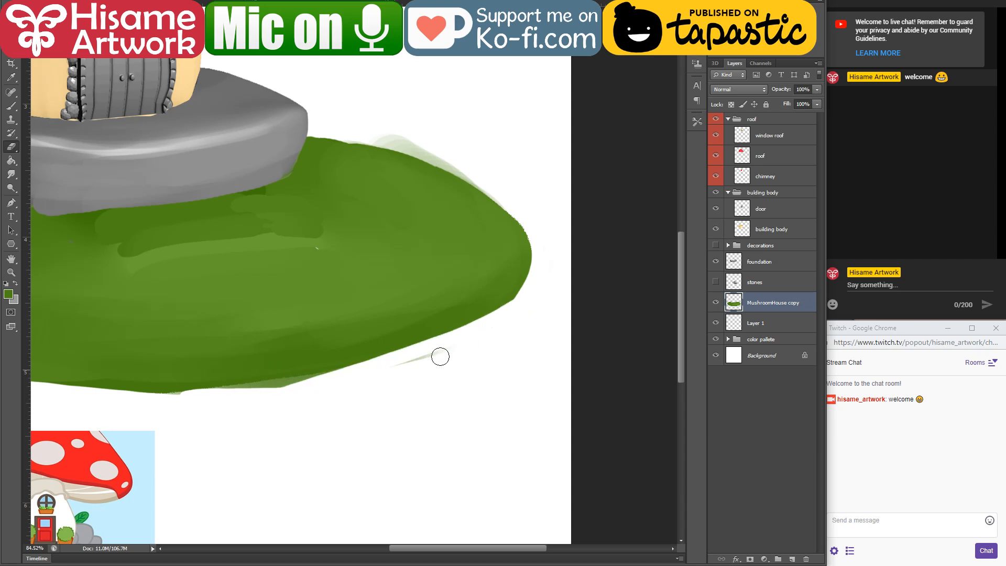
left_click_drag(441, 356, 452, 286)
left_click_drag(294, 131, 585, 267)
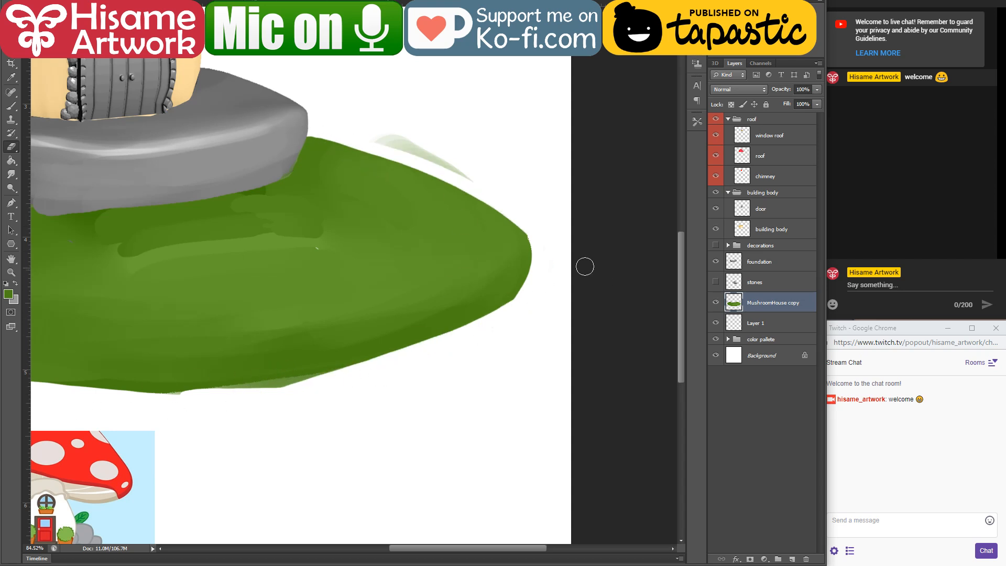
mouse_move(375, 132)
left_mouse_down()
mouse_move(348, 121)
mouse_move(400, 151)
left_mouse_up()
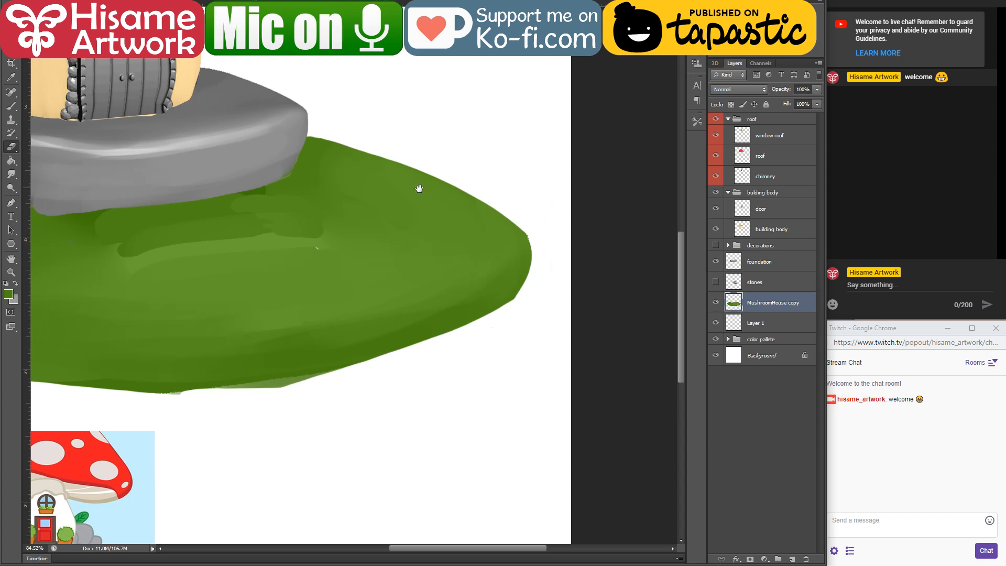
Step: Make the foundation layer active and erase the bulge along its lower front edge
left_click_drag(419, 188, 555, 332)
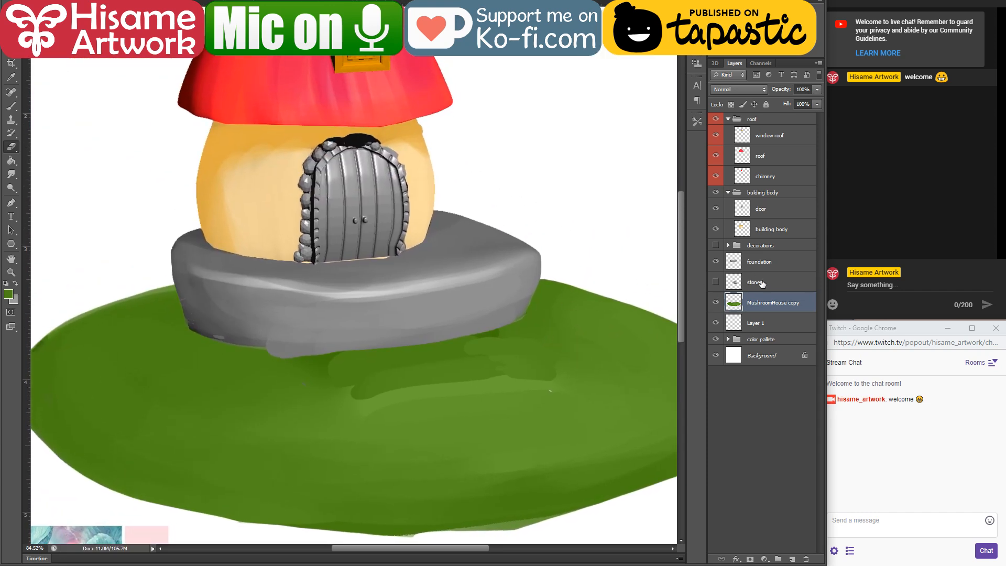
left_click(768, 265)
mouse_move(254, 349)
left_mouse_down()
mouse_move(320, 355)
mouse_move(453, 332)
left_mouse_up()
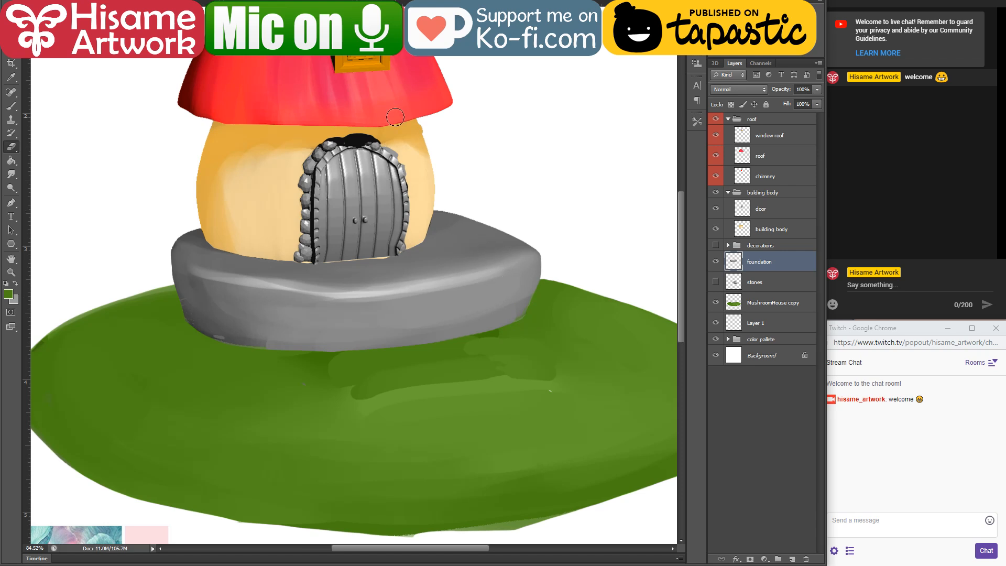
Step: Make the building body layer active and erase the cream strip showing below the door along the wall's bottom edge
scroll(378, 152, "up", 5)
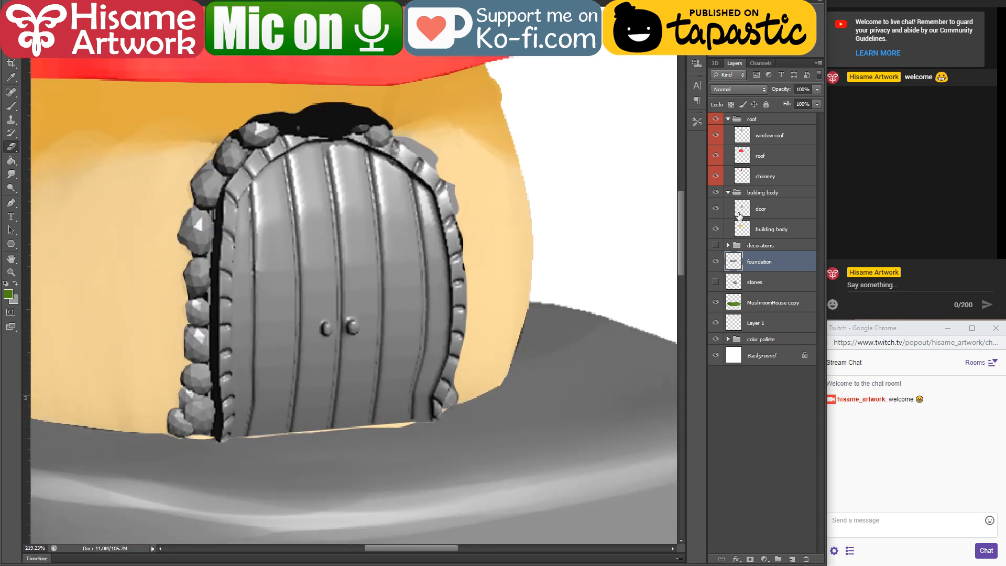
left_click(742, 229)
scroll(425, 322, "up", 2)
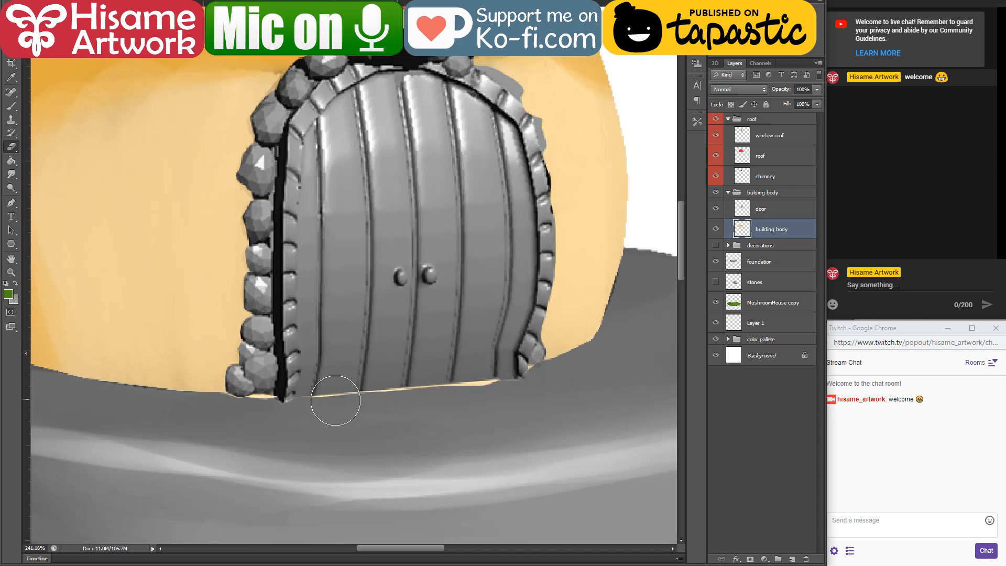
scroll(336, 400, "up", 1)
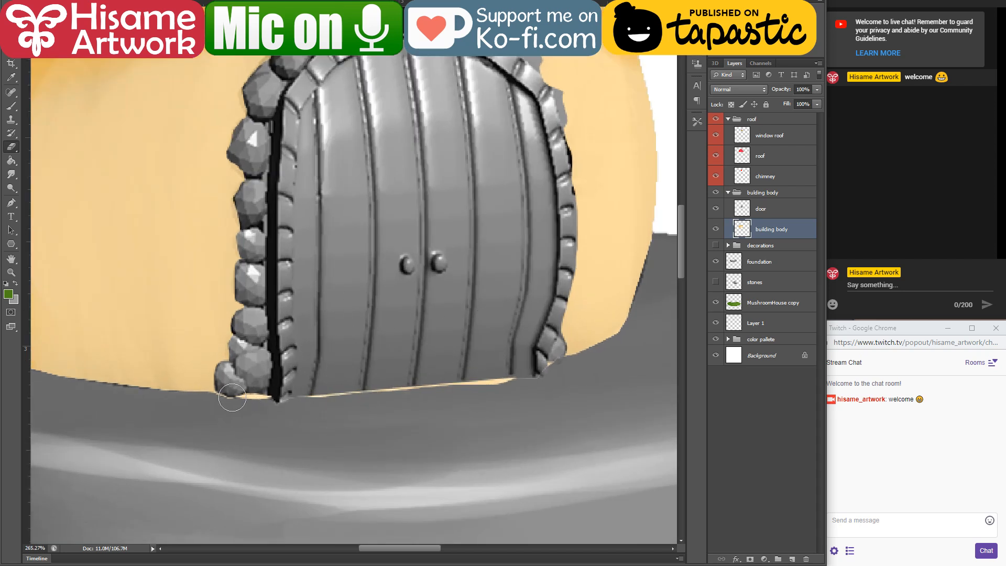
left_click_drag(233, 398, 296, 399)
mouse_move(368, 392)
left_mouse_down()
mouse_move(483, 388)
mouse_move(451, 388)
left_mouse_up()
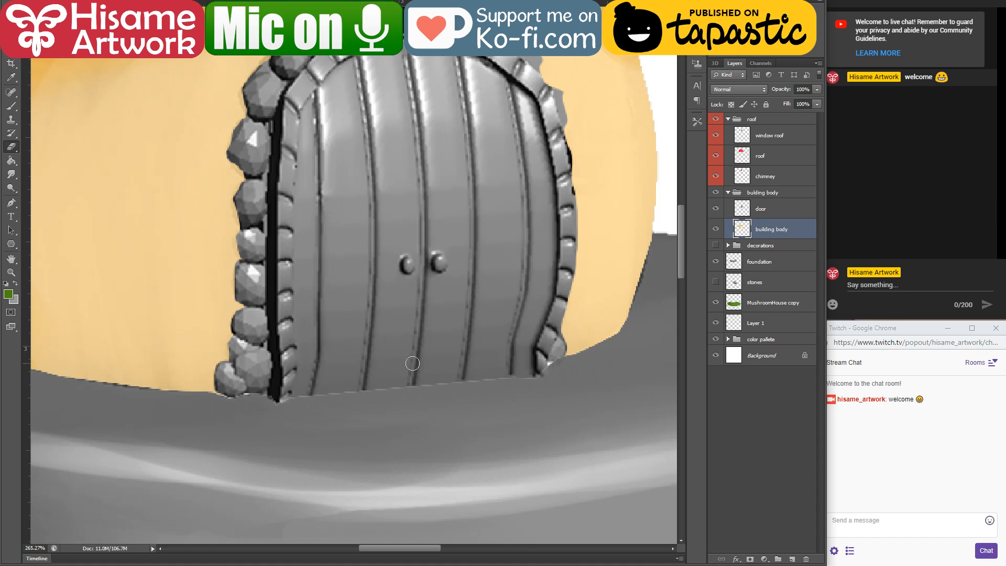
key("ctrl+0")
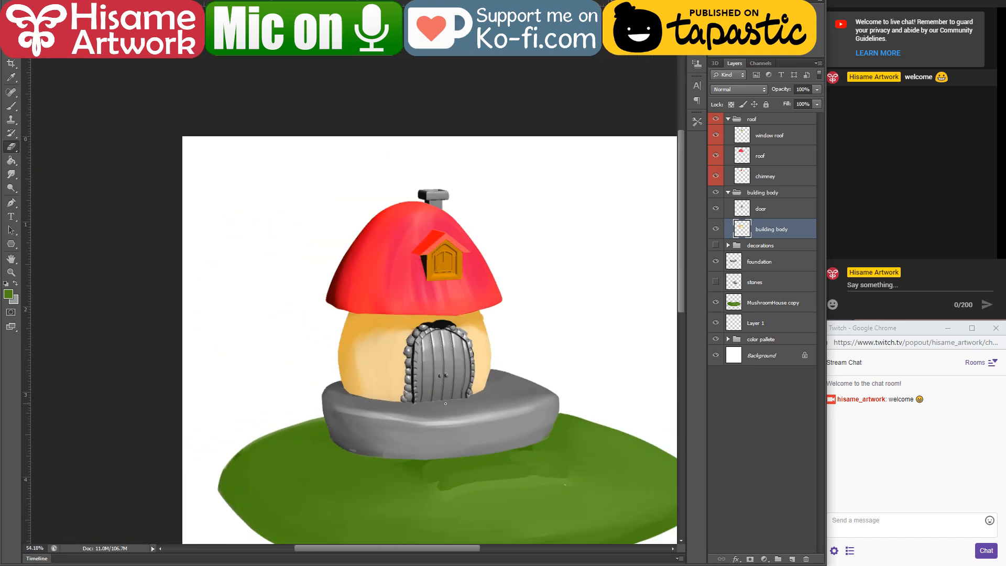
Step: Sample the building body's cream colour and tint the grey chimney beige with a large brush, limited to the chimney's outline
mouse_move(461, 402)
left_mouse_down()
mouse_move(438, 351)
mouse_move(445, 308)
left_mouse_up()
scroll(432, 200, "up", 3)
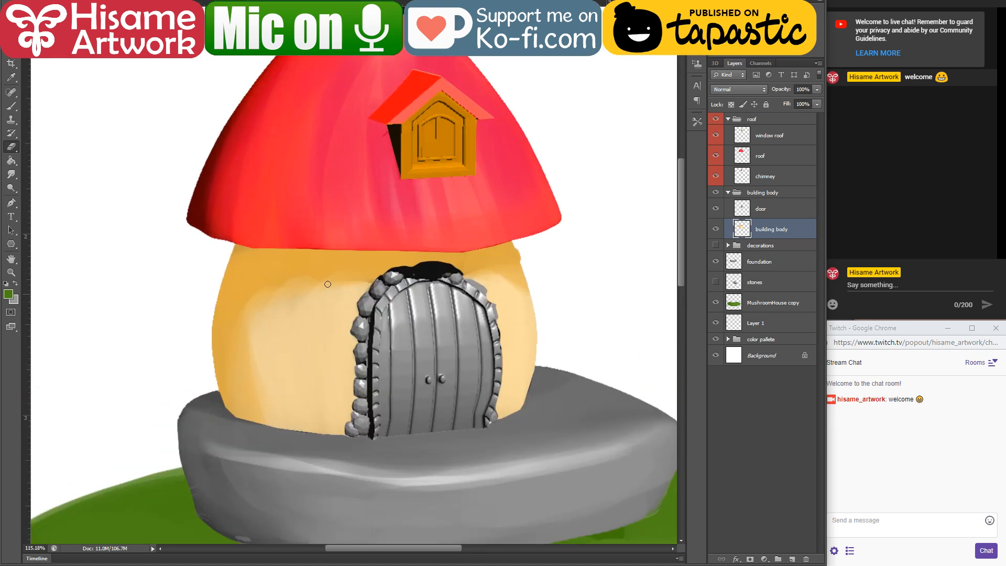
scroll(465, 266, "up", 5)
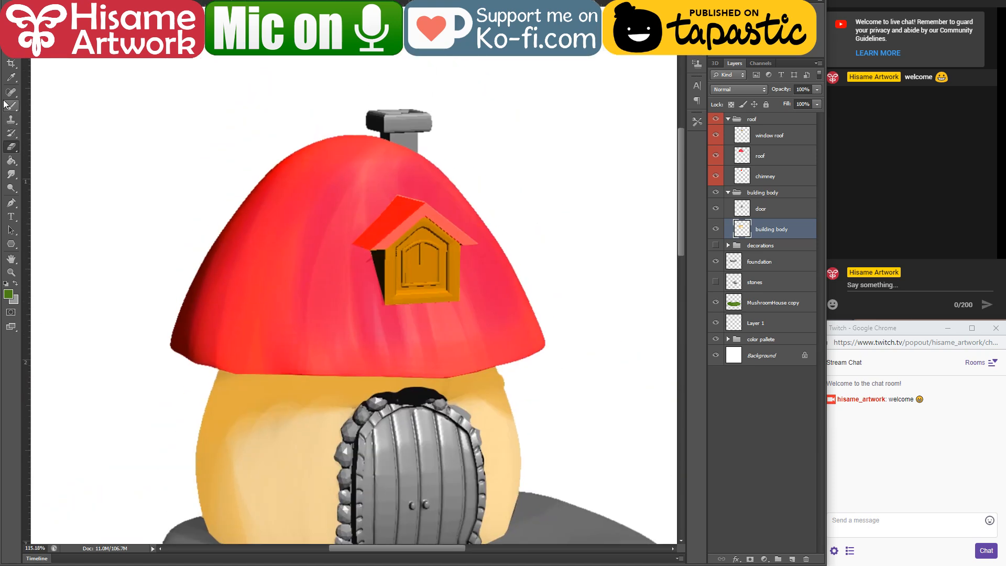
left_click(9, 105)
left_click(305, 451, "alt")
left_click(760, 182)
left_click(742, 176, "ctrl")
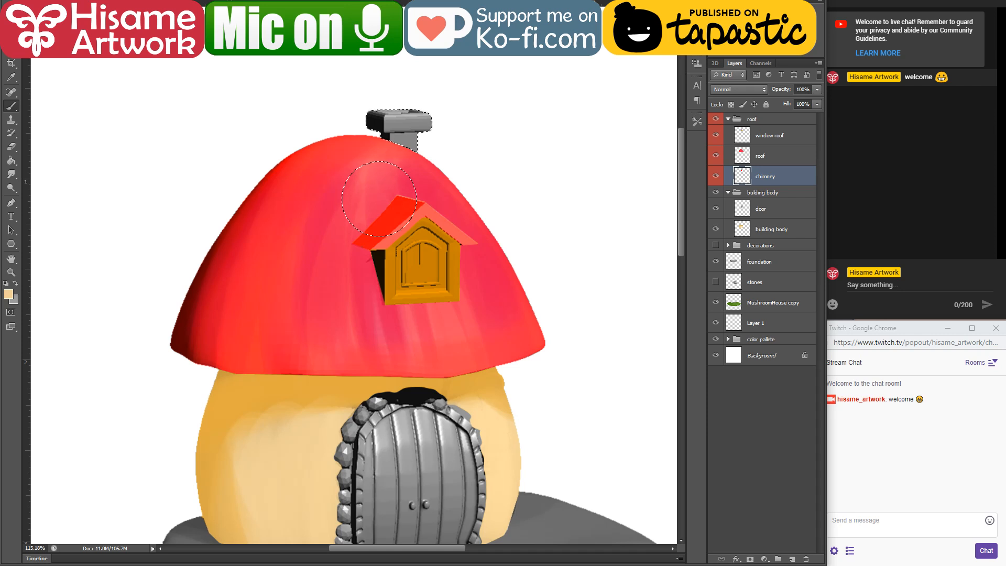
left_click(132, 3)
left_click(112, 258)
mouse_move(357, 114)
left_mouse_down()
mouse_move(392, 186)
mouse_move(436, 131)
left_mouse_up()
key("ctrl+d")
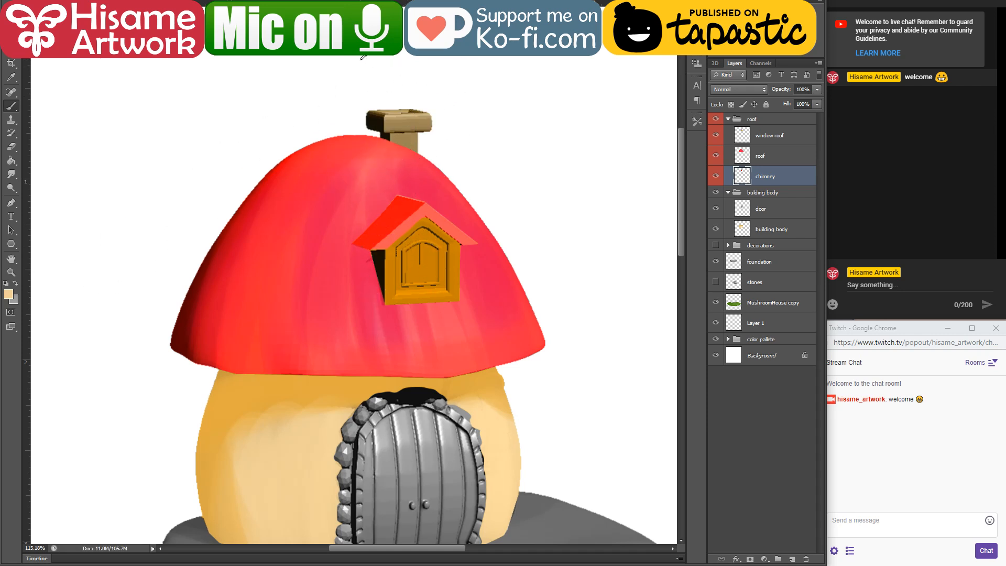
Step: Paint lighter cream over the front faces of the chimney's cap and shaft with a much smaller brush
scroll(298, 84, "up", 6)
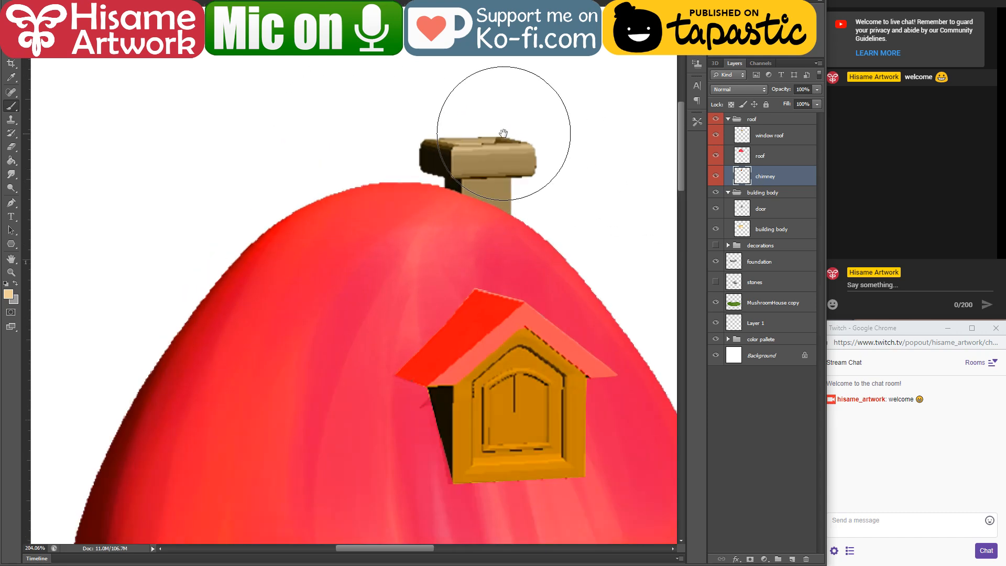
left_click_drag(503, 134, 493, 259)
scroll(386, 220, "up", 2)
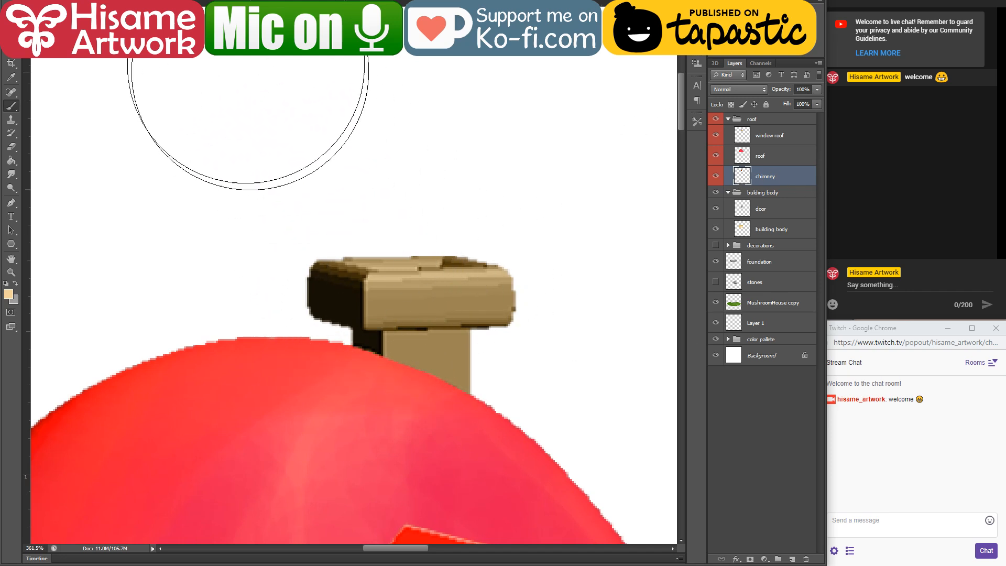
left_click(132, 3)
left_click(144, 28)
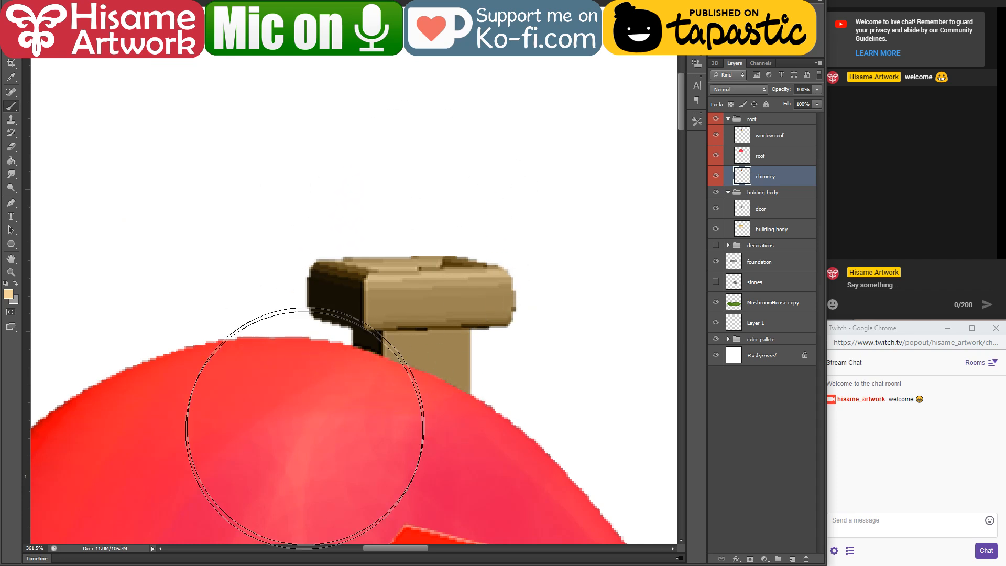
left_click(318, 422)
key("bracketleft")
key("bracketleft")
key("bracketleft")
key("bracketleft")
key("bracketleft")
key("bracketleft")
key("bracketleft")
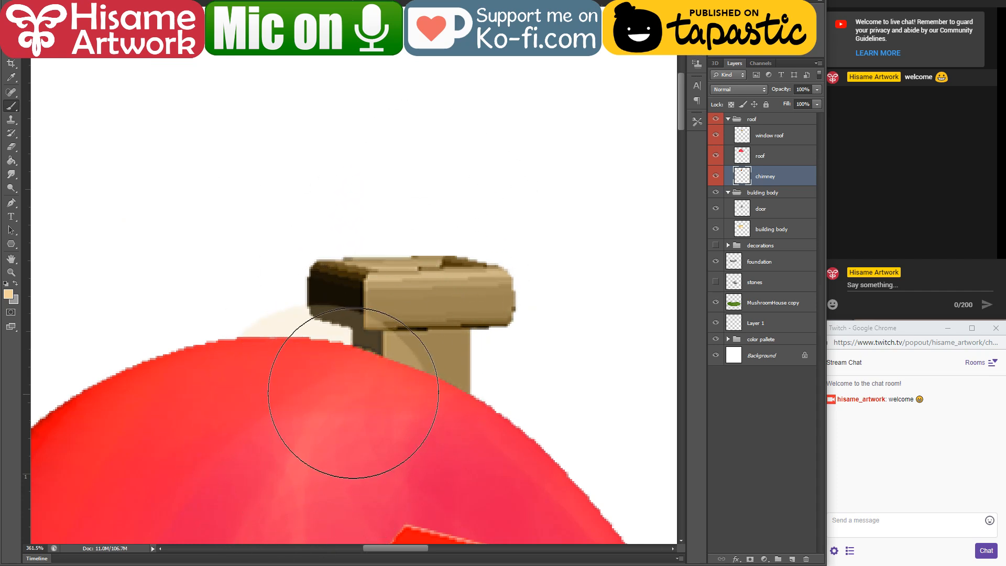
key("ctrl+z")
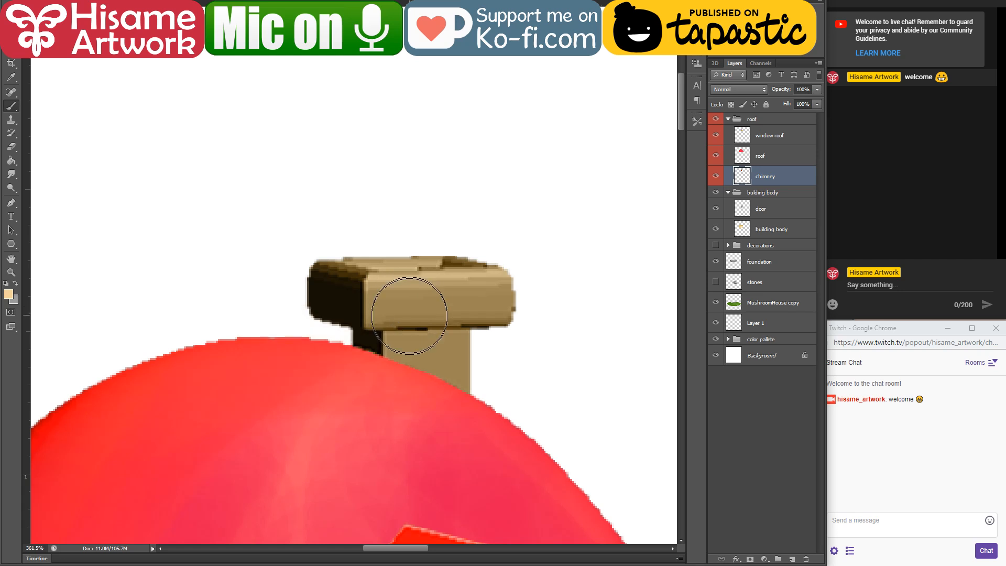
key("bracketleft")
key("bracketleft")
key("bracketleft")
key("bracketleft")
left_click_drag(385, 292, 518, 292)
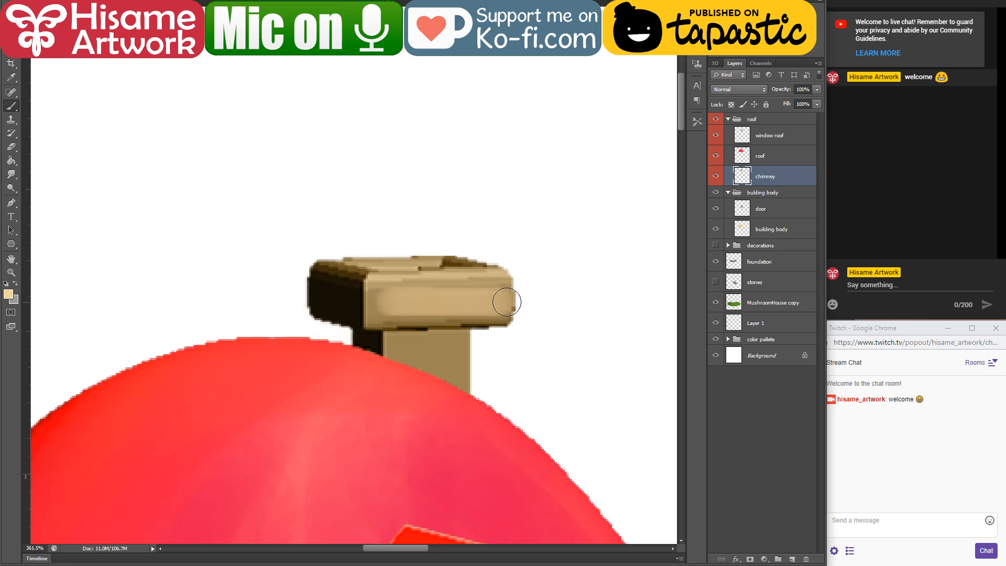
mouse_move(391, 293)
left_mouse_down()
mouse_move(519, 291)
mouse_move(383, 292)
mouse_move(477, 300)
mouse_move(378, 313)
mouse_move(470, 294)
mouse_move(395, 289)
mouse_move(467, 297)
left_mouse_up()
left_click_drag(398, 336, 432, 416)
mouse_move(446, 338)
left_mouse_down()
mouse_move(458, 418)
mouse_move(427, 359)
mouse_move(393, 382)
mouse_move(390, 366)
left_mouse_up()
Step: Sample the deeper amber from the building wall and paint the dark left side of the chimney's cap and shaft
left_click_drag(355, 480, 407, 149)
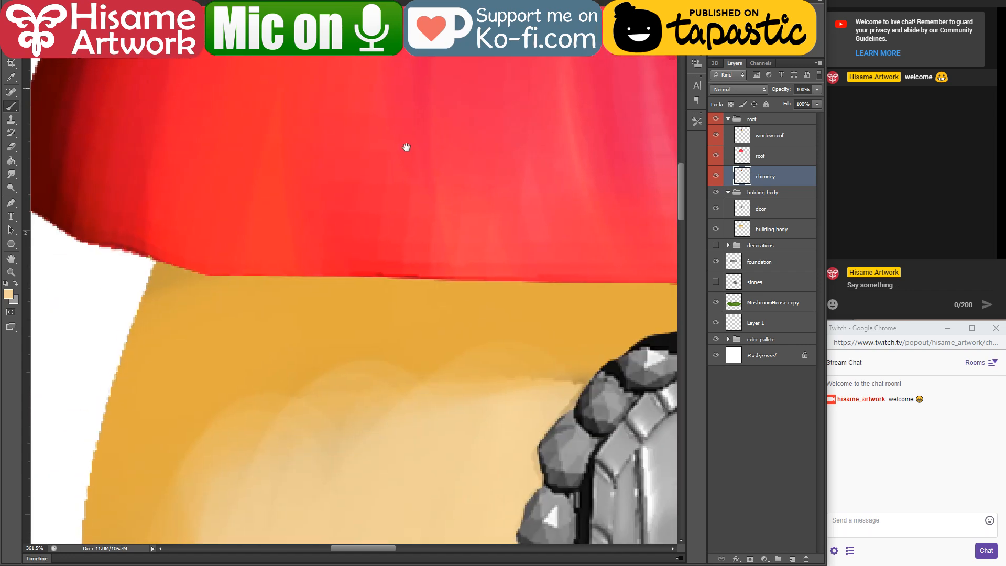
left_click_drag(515, 132, 458, 487)
mouse_move(306, 370)
left_mouse_down()
mouse_move(324, 397)
mouse_move(332, 389)
mouse_move(337, 402)
mouse_move(338, 383)
mouse_move(353, 437)
mouse_move(355, 414)
left_mouse_up()
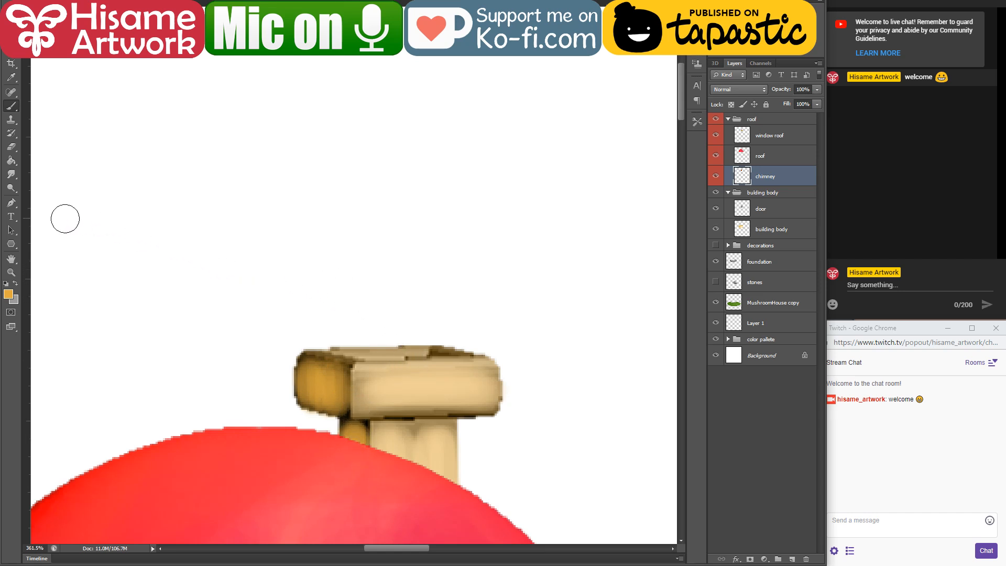
Step: Set the foreground colour to a darker orange-brown for the chimney's edges
left_click(9, 294)
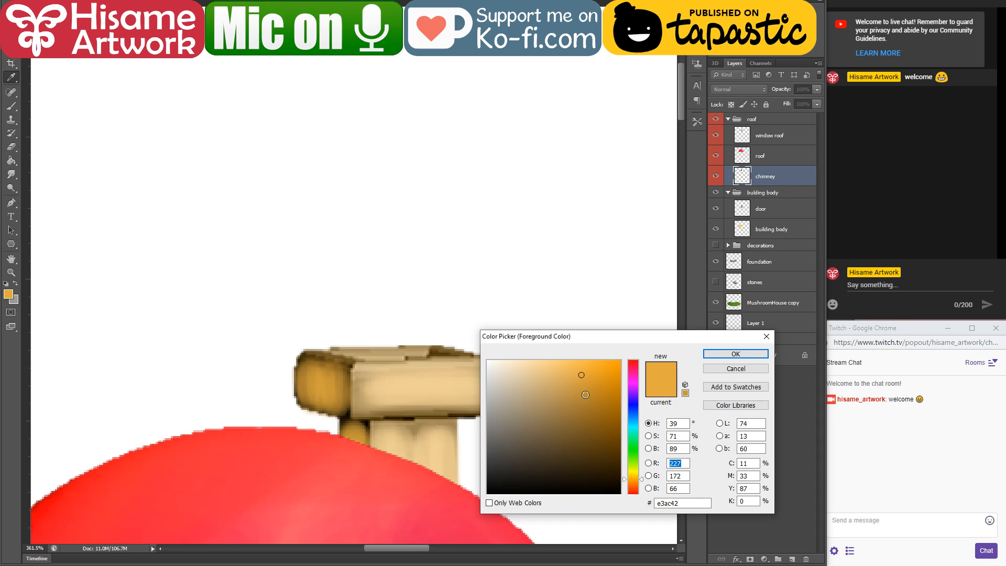
left_click(585, 394)
left_click(736, 355)
scroll(440, 220, "down", 3)
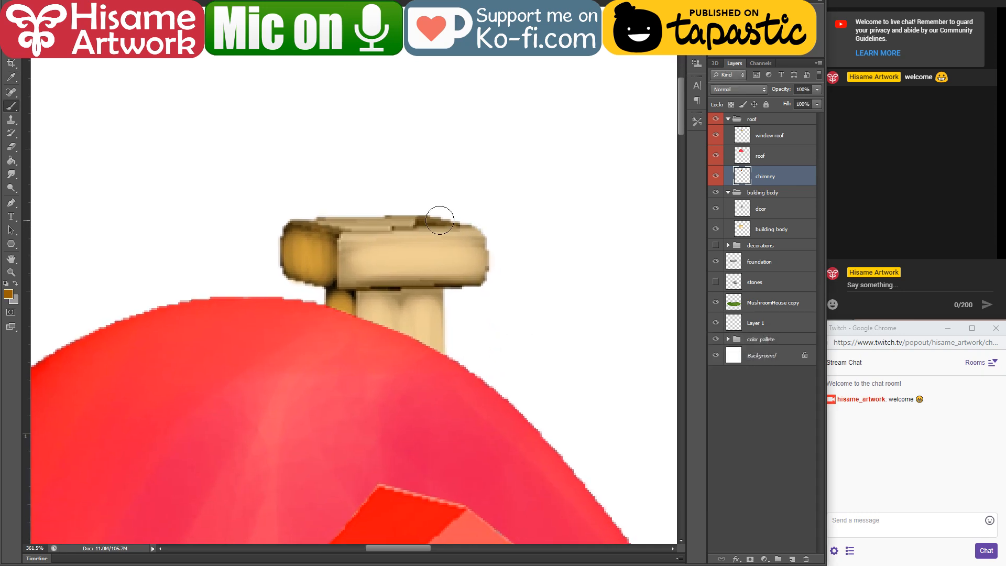
left_click_drag(283, 227, 281, 249)
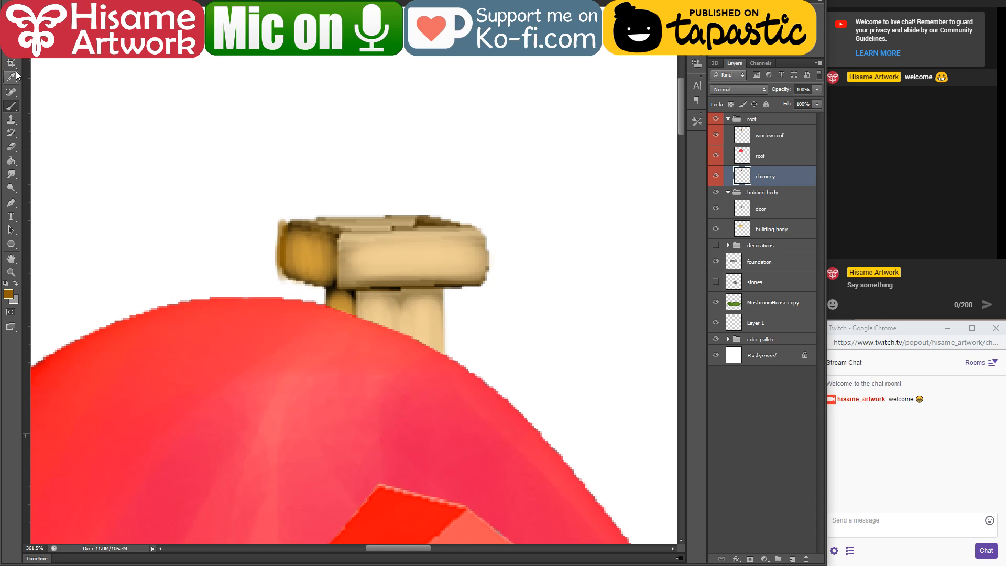
key("ctrl+z")
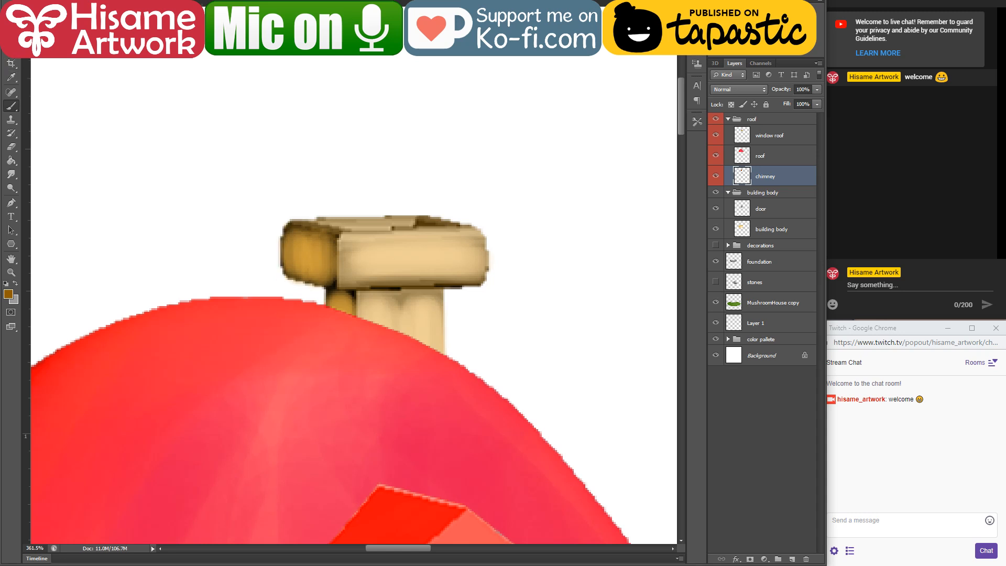
Step: Outline the chimney cap's left, lower and right edges and the shaft's corner in orange-brown with a finer brush
left_click(34, 18)
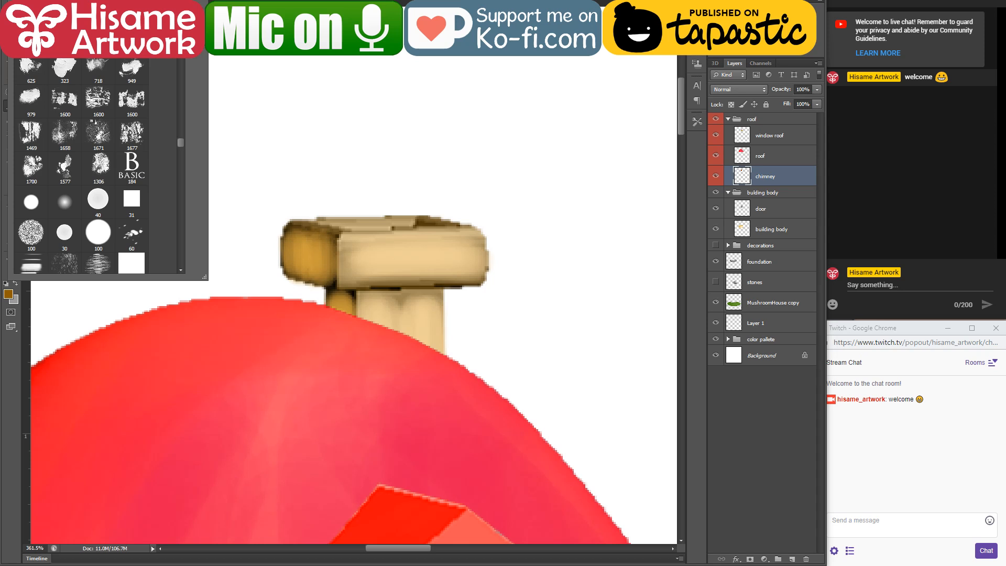
left_click(292, 163)
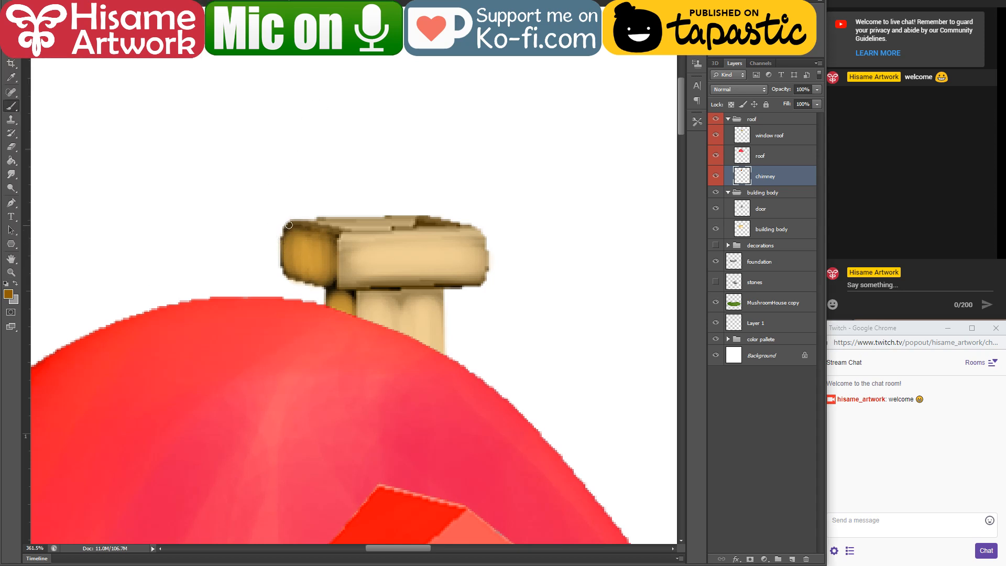
left_click_drag(289, 223, 284, 256)
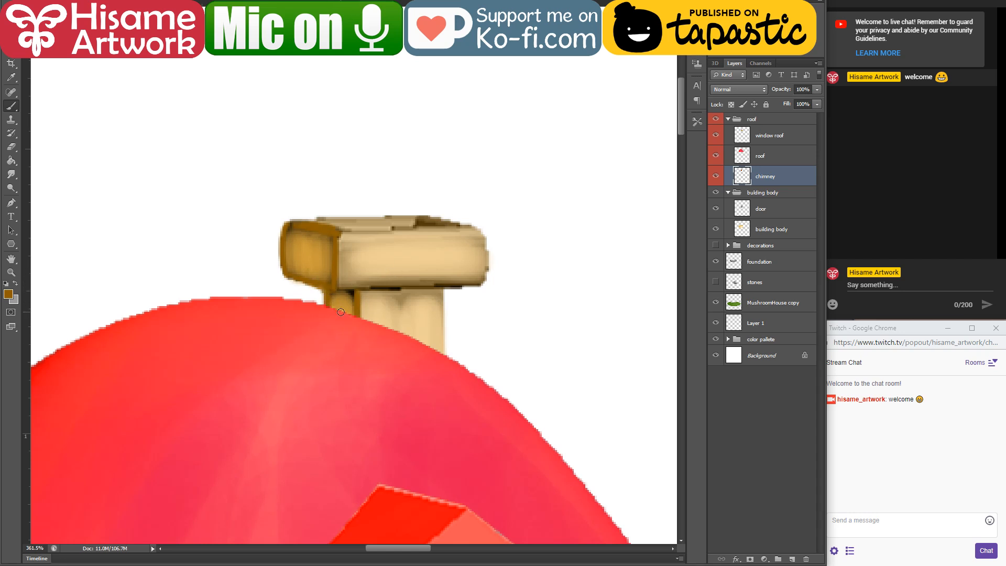
left_click(481, 286, "shift")
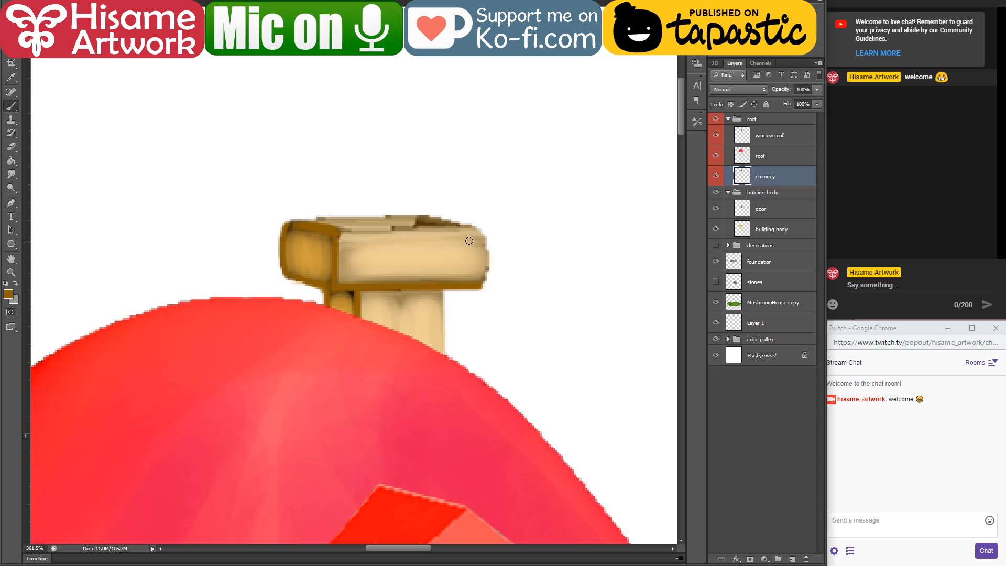
left_click_drag(485, 234, 483, 287)
scroll(413, 315, "down", 10)
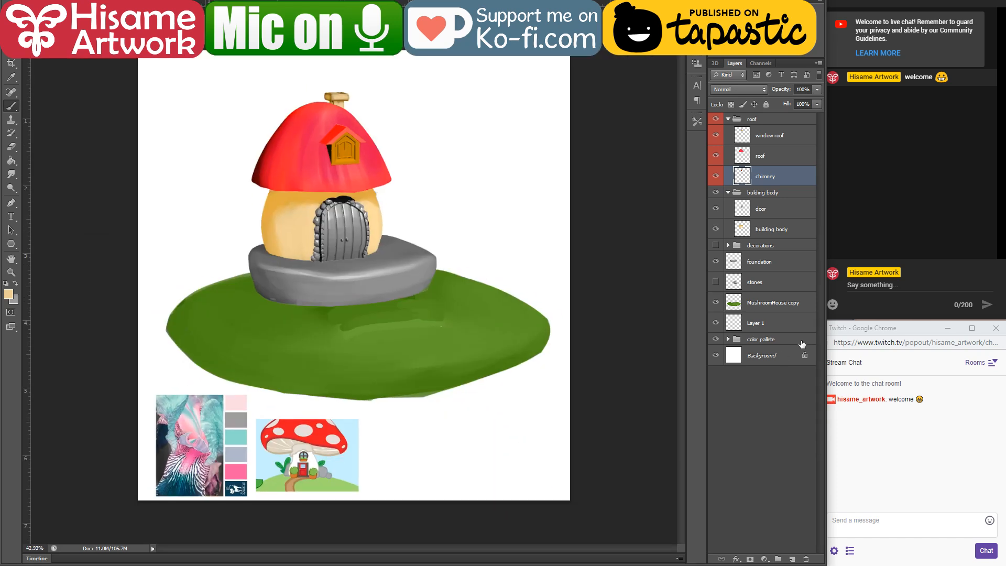
Step: Make the Background layer active and fill it with the muted brown a78270
left_click(802, 346)
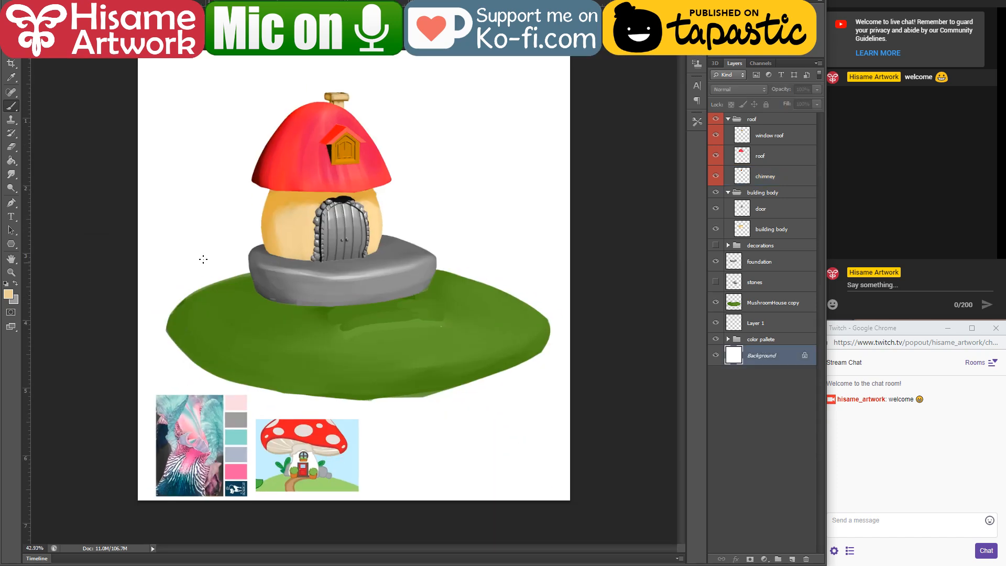
left_click(12, 164)
left_click(12, 293)
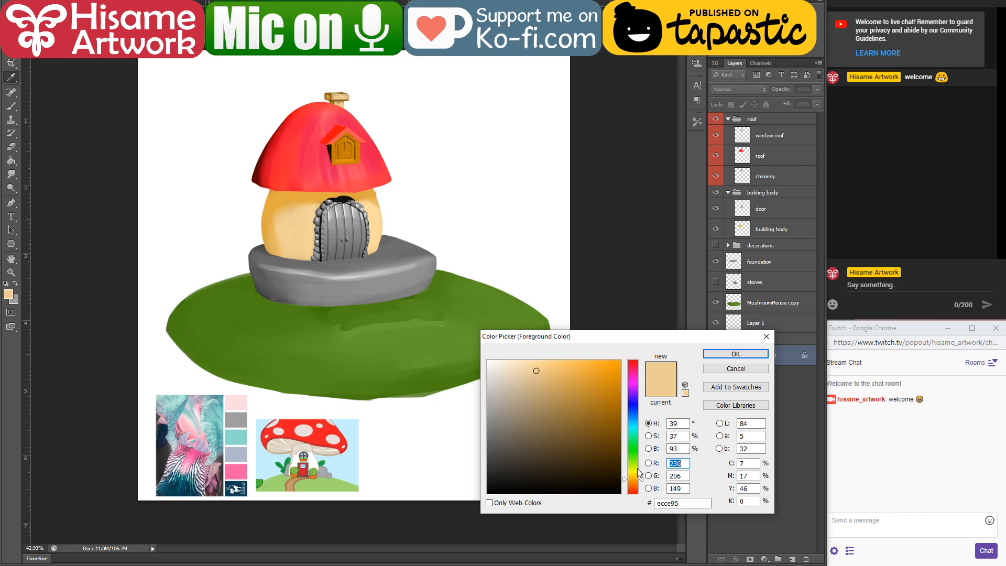
left_click(637, 487)
mouse_move(544, 414)
left_mouse_down()
mouse_move(556, 419)
mouse_move(529, 406)
left_mouse_up()
left_click(735, 354)
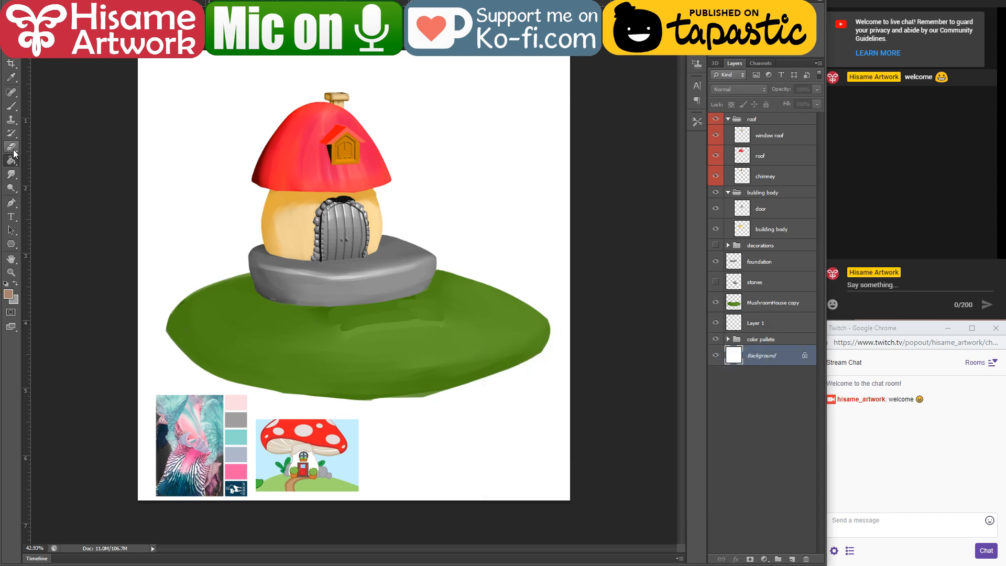
left_click(200, 181)
scroll(249, 83, "up", 17)
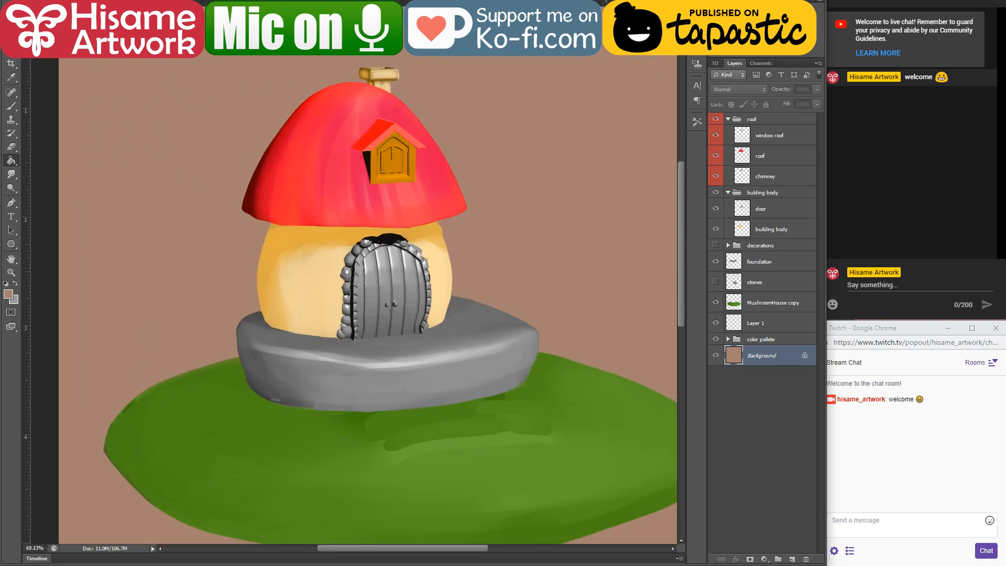
scroll(343, 80, "down", 17)
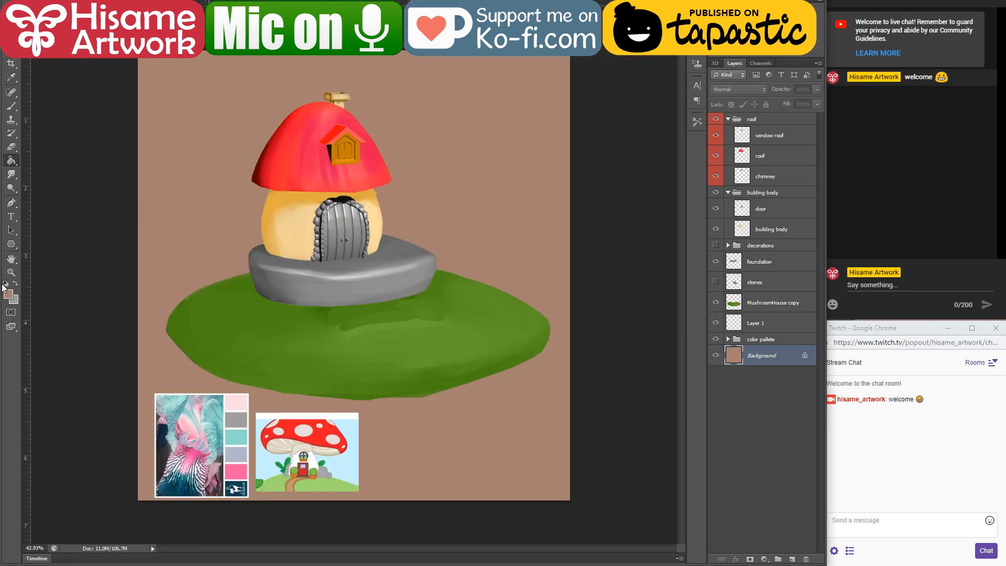
Step: Choose a darker shade of the brown and refill the Background layer with it
left_click(8, 293)
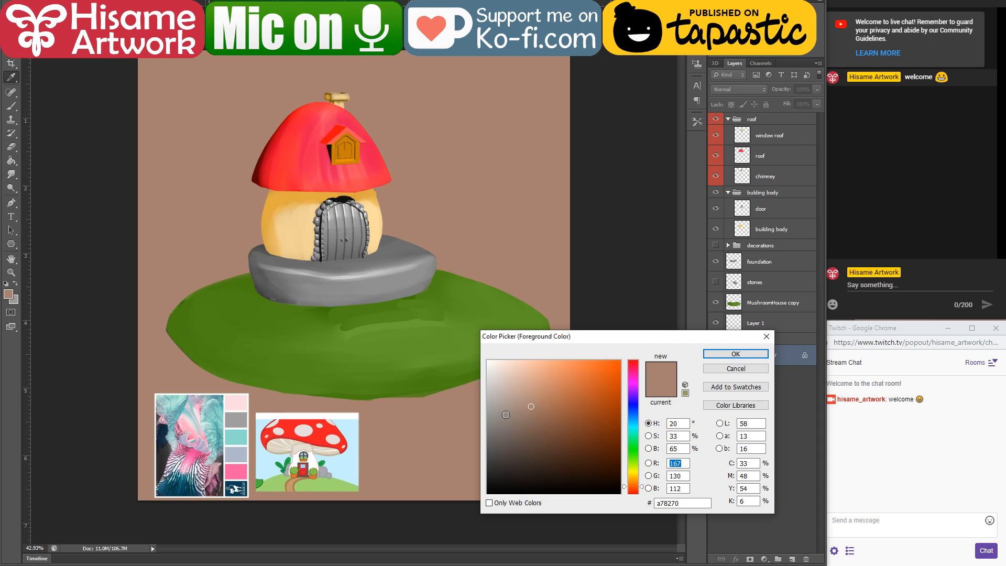
left_click(527, 423)
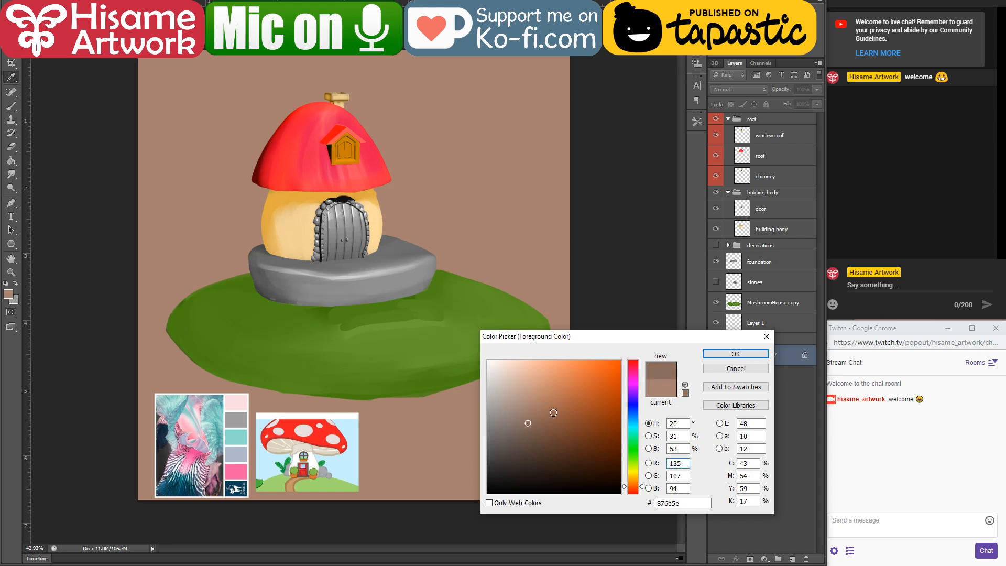
left_click(707, 356)
key("g")
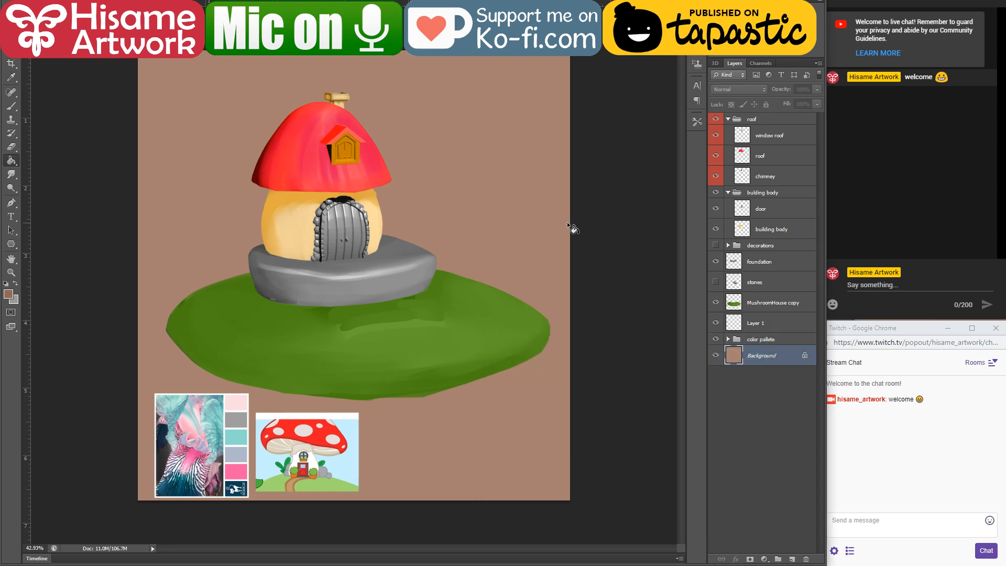
left_click(538, 234)
scroll(345, 84, "up", 5)
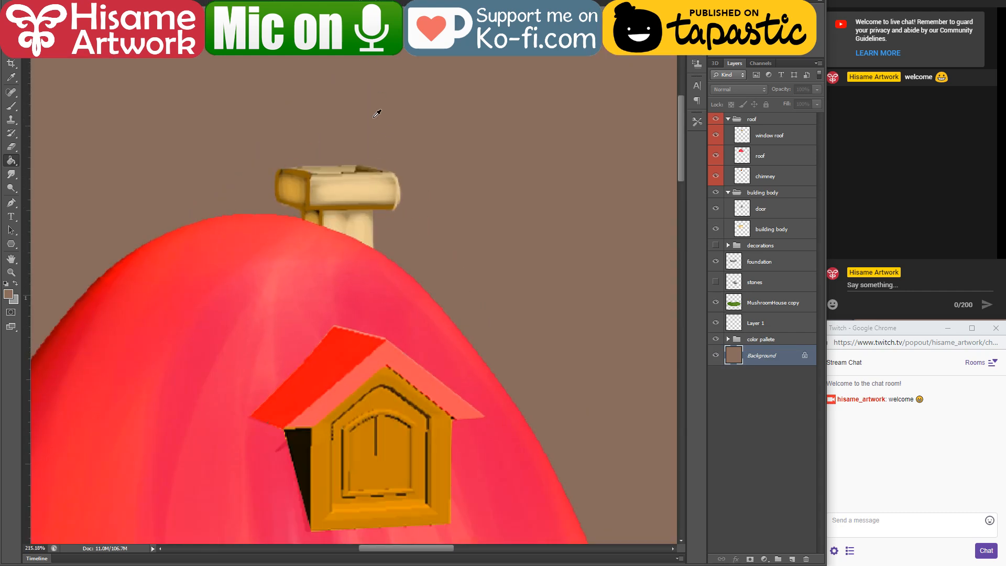
left_click_drag(350, 211, 393, 247)
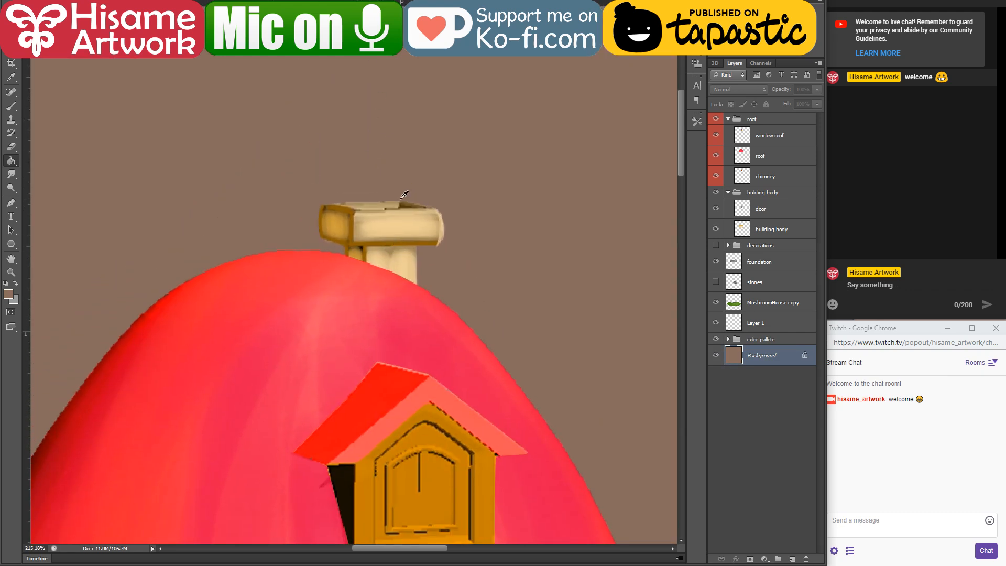
Step: Make the chimney layer active and set the foreground colour to a pale cream
scroll(398, 205, "up", 3)
key("v")
key("alt+v")
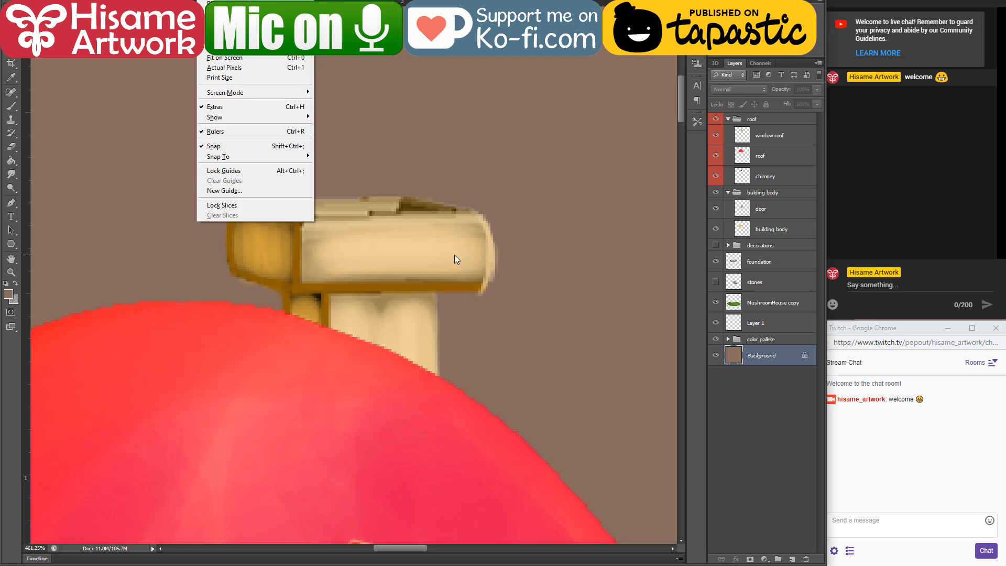
left_click(454, 254)
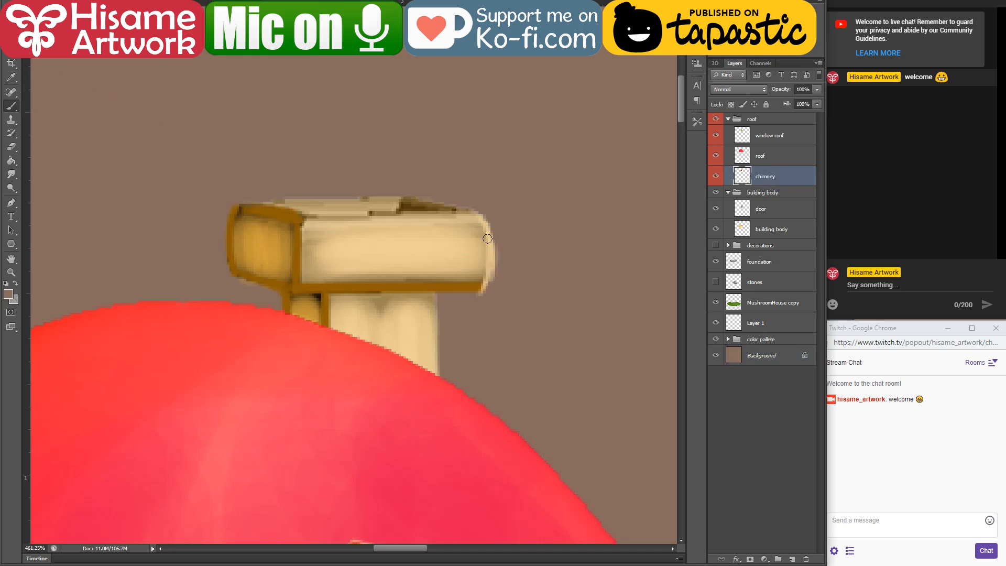
left_click(8, 294)
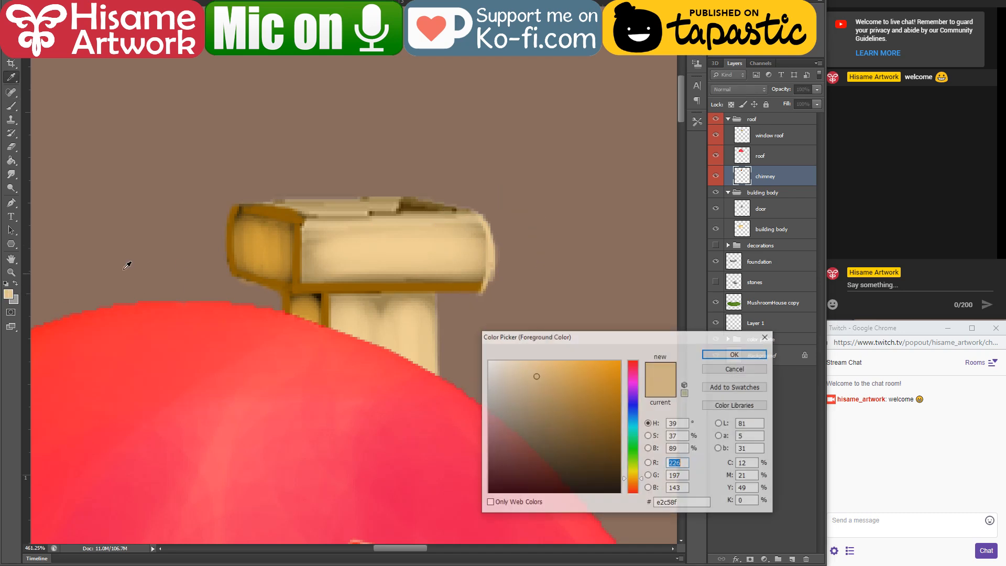
left_click(510, 361)
left_click(735, 353)
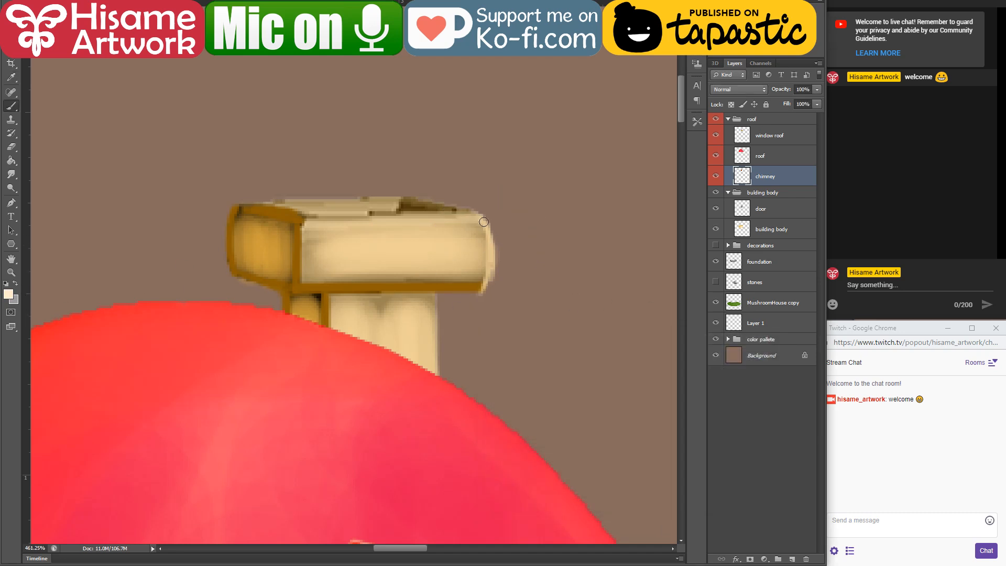
Step: Brush cream highlights along the chimney cap's right edge, the shaft's right edge and the cap's upper front edge
key("b")
left_click_drag(484, 218, 488, 273)
left_click_drag(435, 303, 436, 373)
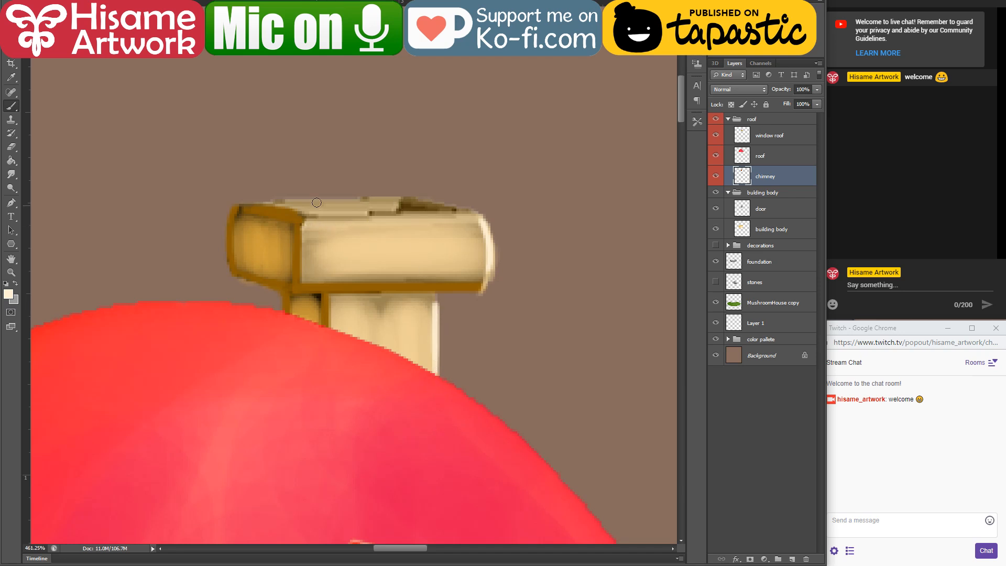
left_click(302, 226)
left_click(477, 223, "shift")
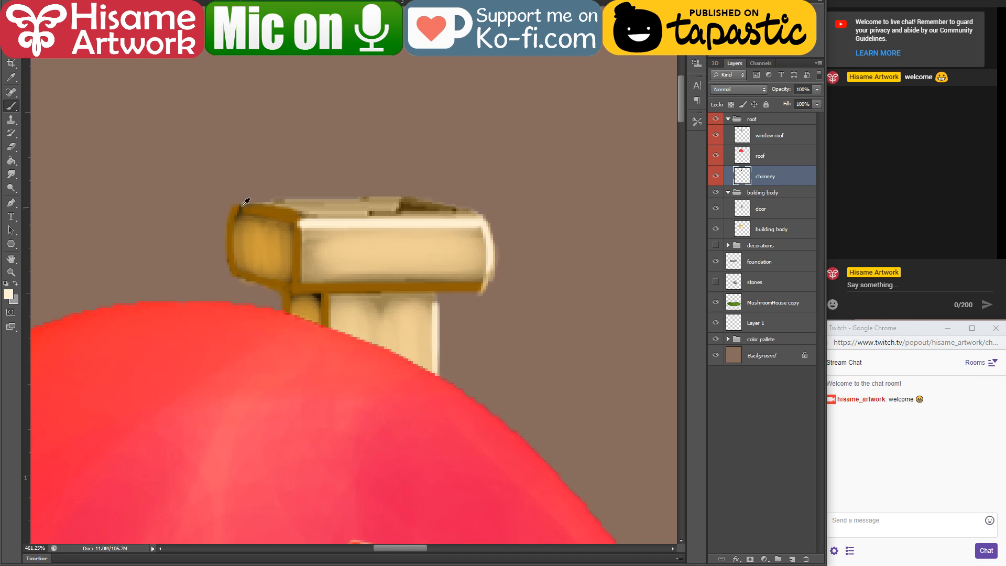
Step: Sample the orange-brown from the chimney cap and outline the cap's rear top edges up to the right corner
left_click(243, 206, "alt")
left_click(397, 198, "shift")
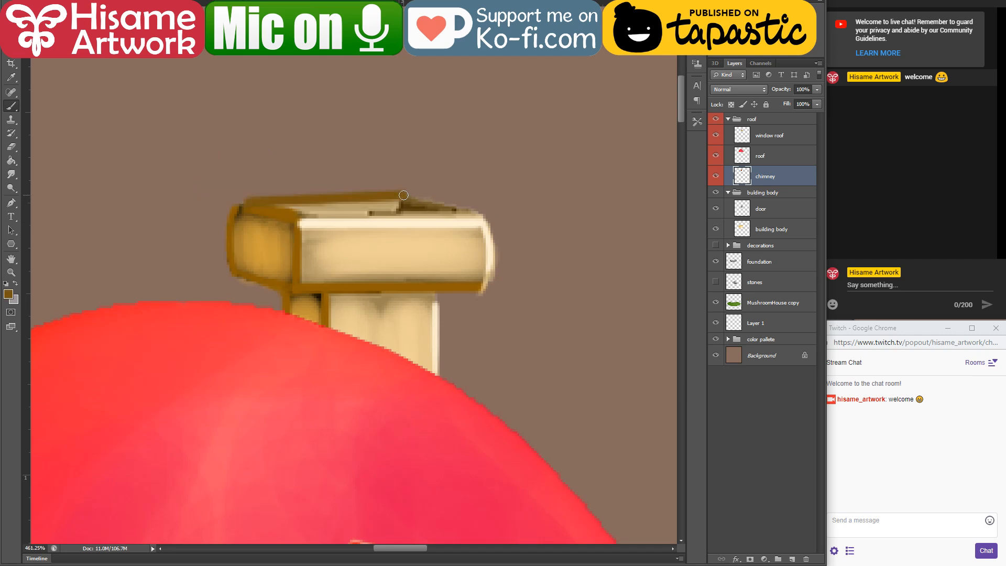
left_click(478, 211, "shift")
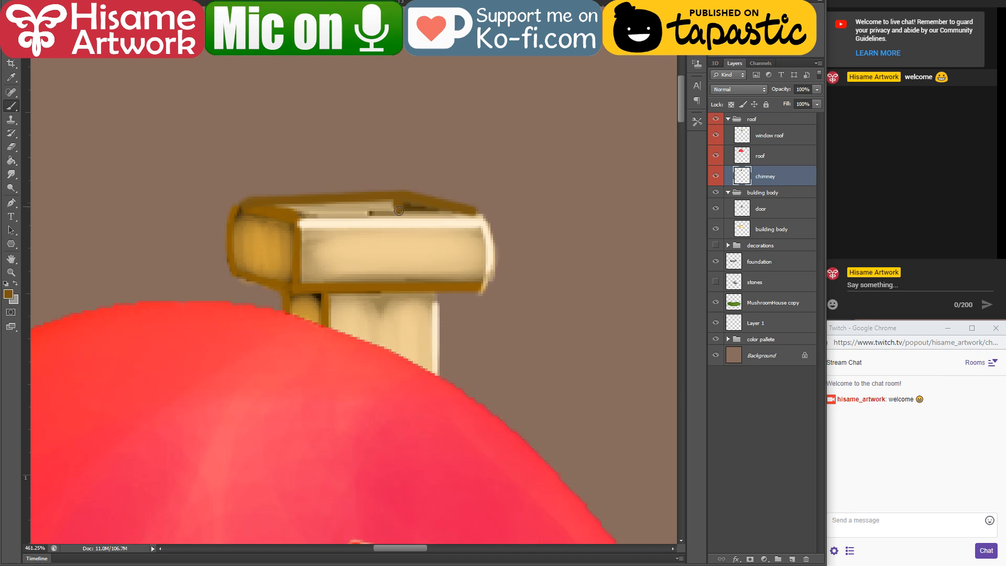
scroll(427, 190, "up", 2)
scroll(391, 231, "down", 2)
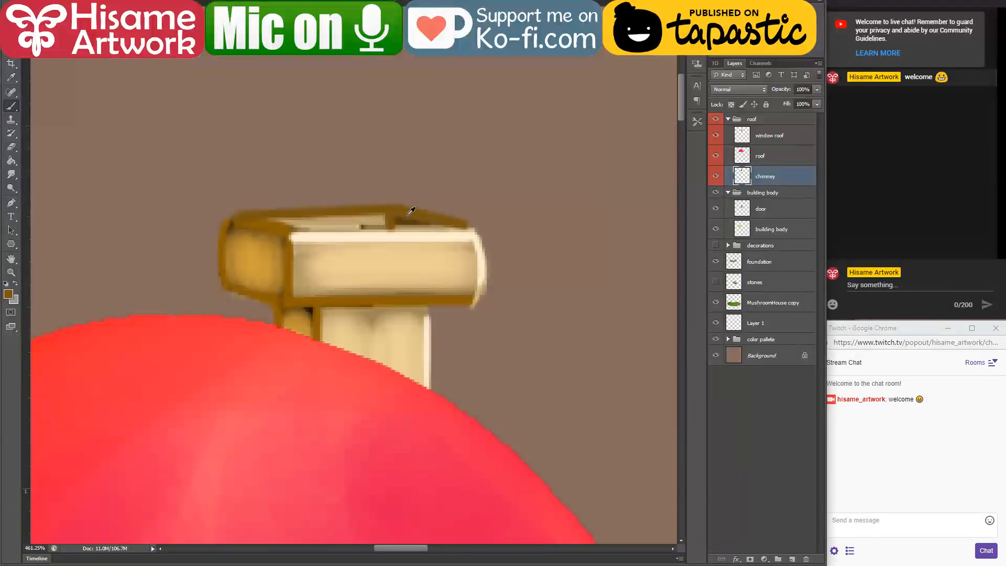
Step: Undo the last stroke, sample a darker brown and repaint the rear top edges of the chimney cap with it
key("ctrl+z")
left_click(398, 219, "alt")
left_click(392, 210)
left_click(242, 215, "shift")
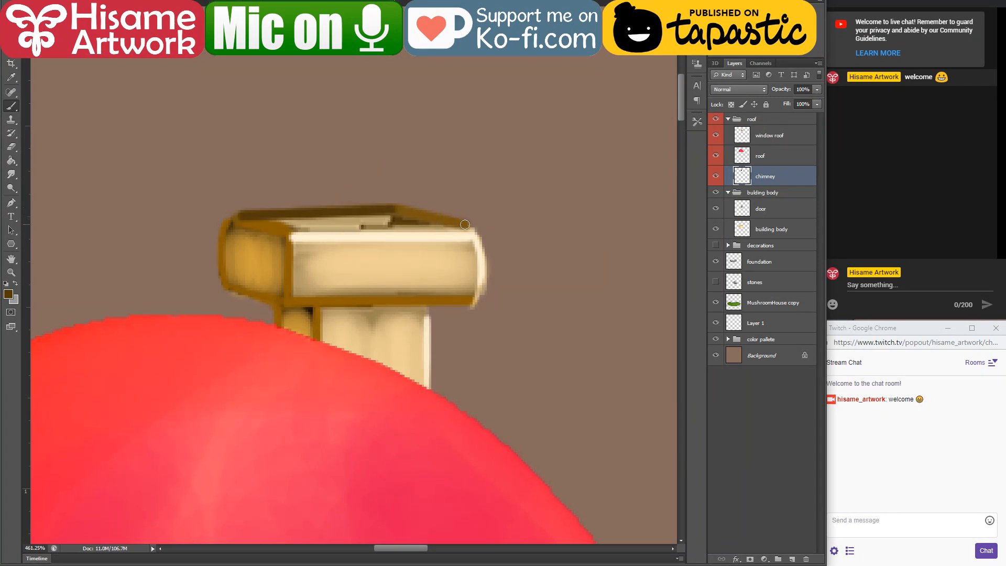
left_click(465, 225, "shift")
key("ctrl+z")
key("g")
key("b")
left_click(394, 209)
left_click(465, 225, "shift")
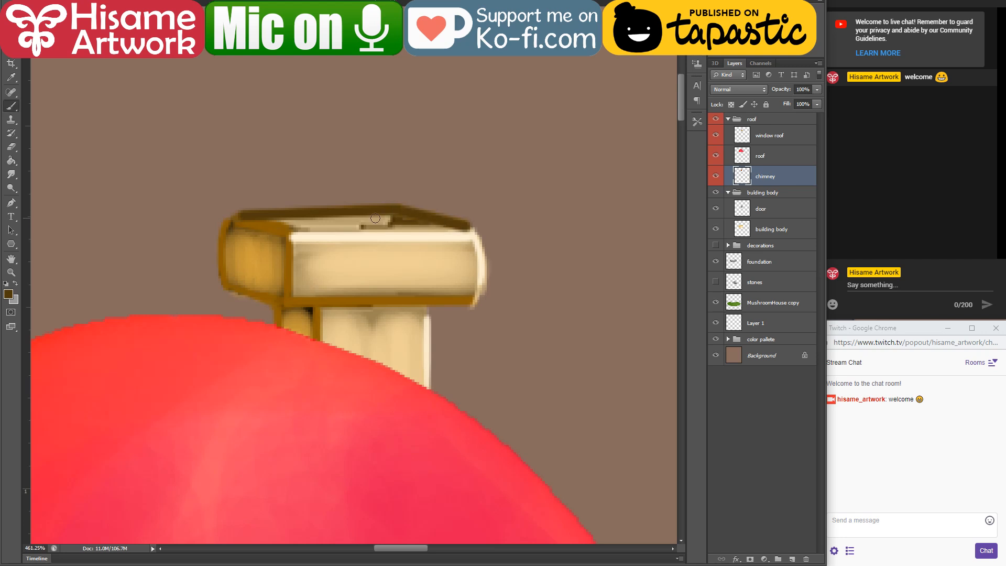
scroll(402, 216, "down", 1, "alt")
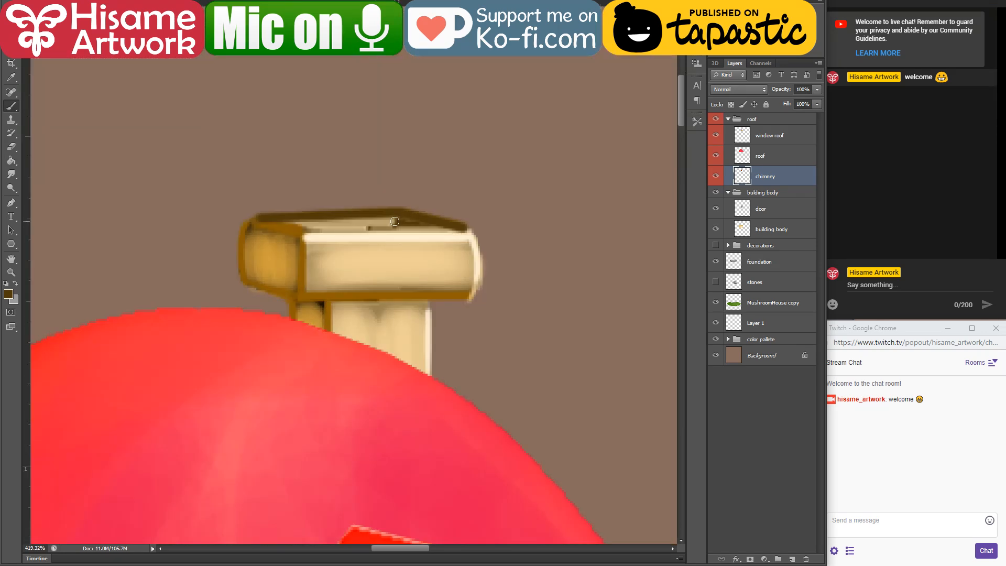
Step: Sample the golden orange from the cap's side and paint the inner rim around the chimney opening
left_click(255, 237, "alt")
left_click_drag(403, 227, 401, 214)
left_click_drag(403, 222, 330, 229)
mouse_move(404, 219)
left_mouse_down()
mouse_move(445, 234)
mouse_move(406, 212)
left_mouse_up()
key("ctrl+alt+z")
key("ctrl+alt+z")
left_click_drag(400, 219, 451, 232)
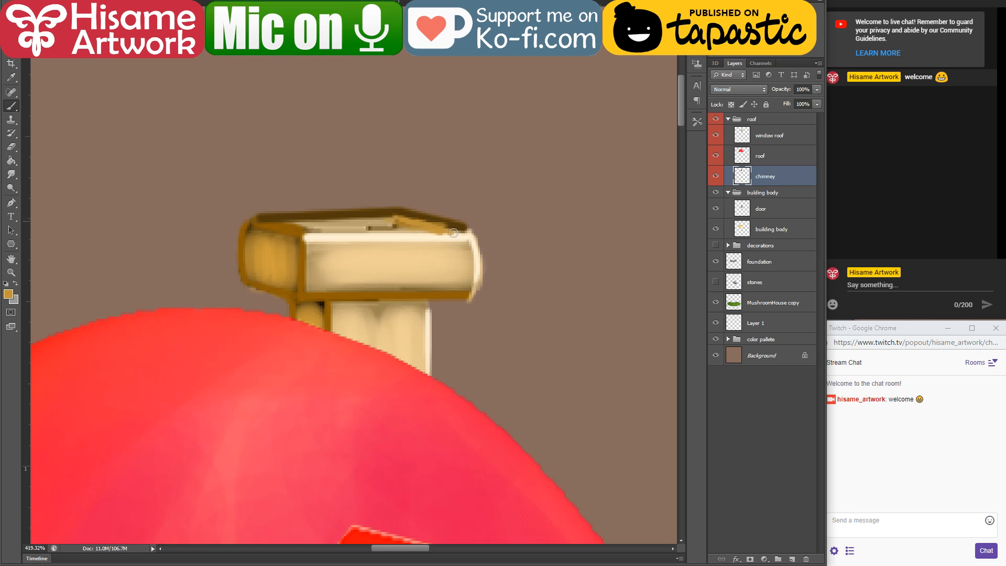
mouse_move(299, 223)
left_mouse_down()
mouse_move(385, 223)
mouse_move(274, 223)
mouse_move(377, 224)
left_mouse_up()
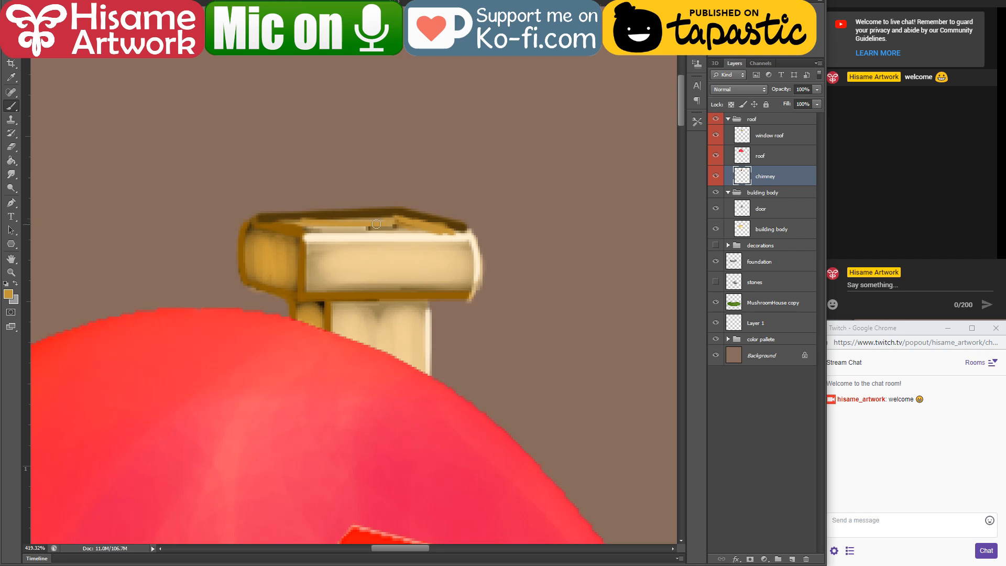
Step: Sample the near-black shadow colour and paint a short dark slot for the chimney opening, redoing the stroke until it sits against the front edge
left_click(321, 304, "alt")
left_click_drag(332, 230, 395, 229)
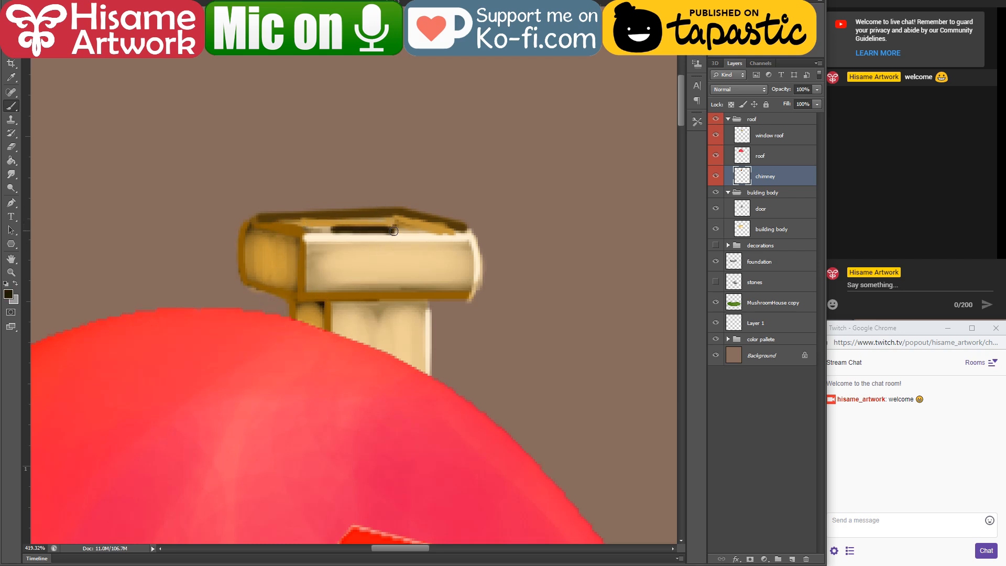
key("ctrl+z")
left_click_drag(327, 225, 400, 226)
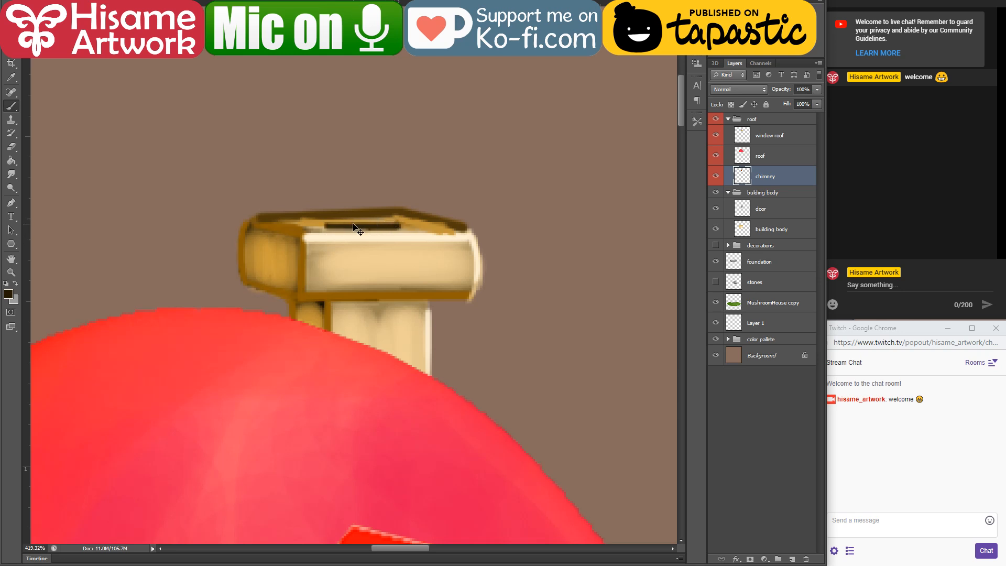
key("ctrl+z")
left_click_drag(331, 230, 399, 228)
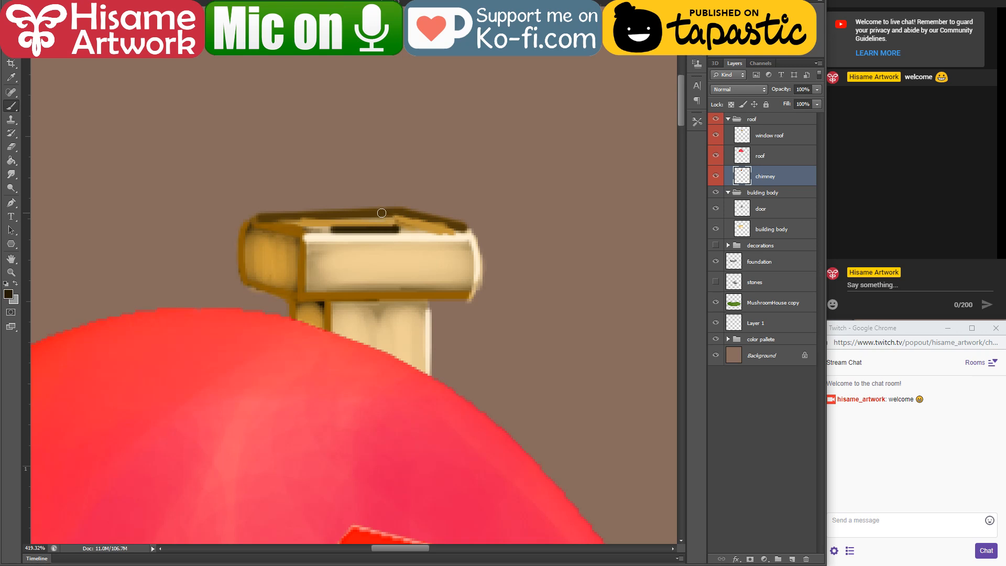
Step: Turn on the visibility of the decorations group
key("ctrl+0")
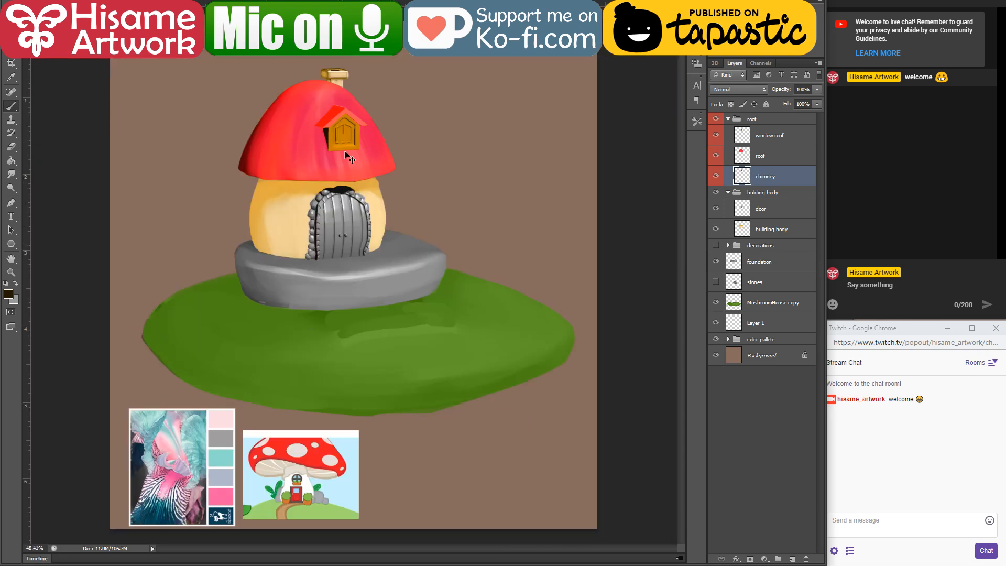
scroll(249, 63, "up", 3)
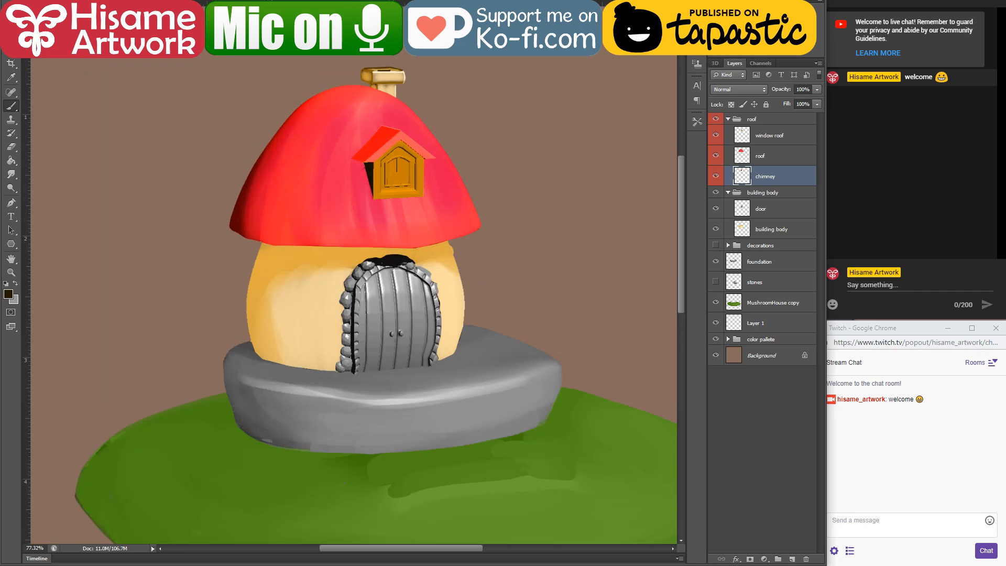
scroll(447, 345, "down", 5)
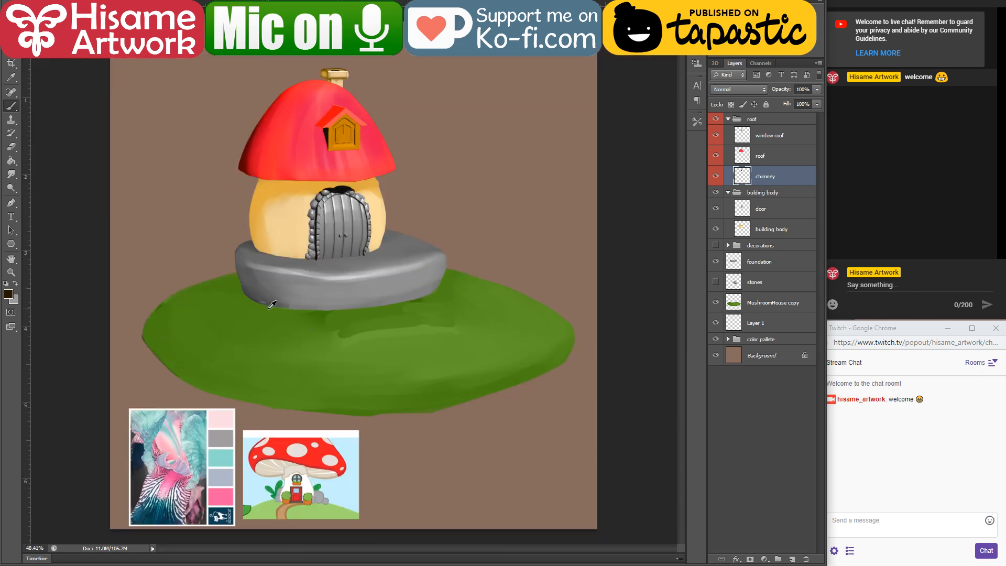
scroll(231, 304, "up", 5)
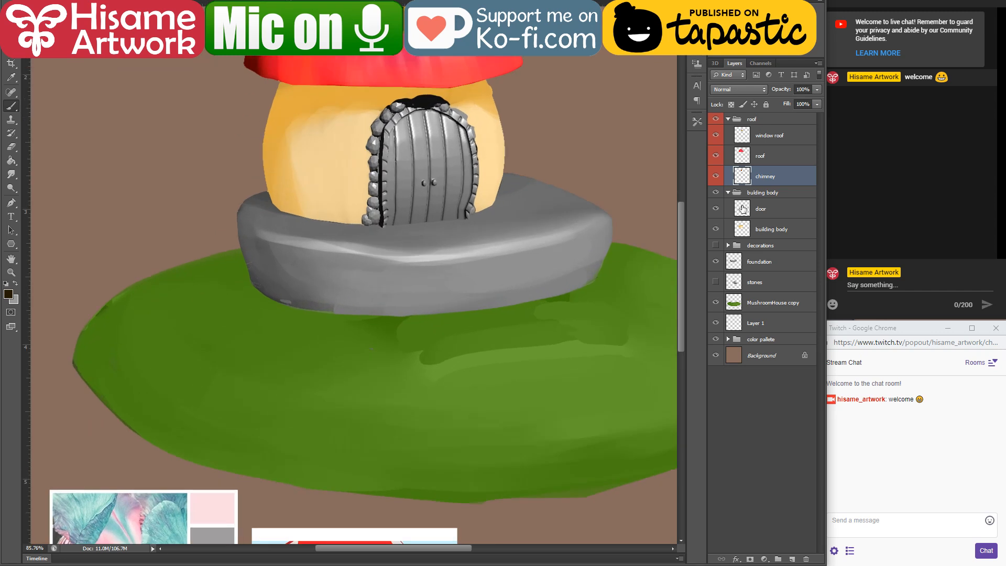
left_click(716, 246)
left_click_drag(386, 268, 461, 291)
scroll(304, 334, "up", 3)
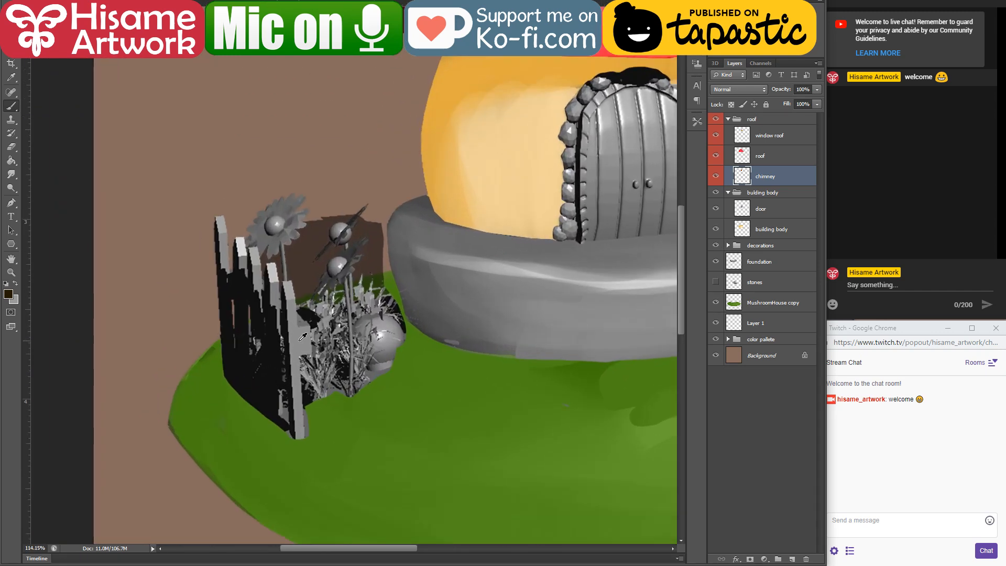
Step: Lasso the flowers, grass and round object behind the fence and delete them from the decorations layer
left_click(11, 49)
mouse_move(252, 248)
left_mouse_down()
mouse_move(292, 281)
mouse_move(309, 321)
mouse_move(318, 427)
mouse_move(466, 318)
mouse_move(309, 159)
left_mouse_up()
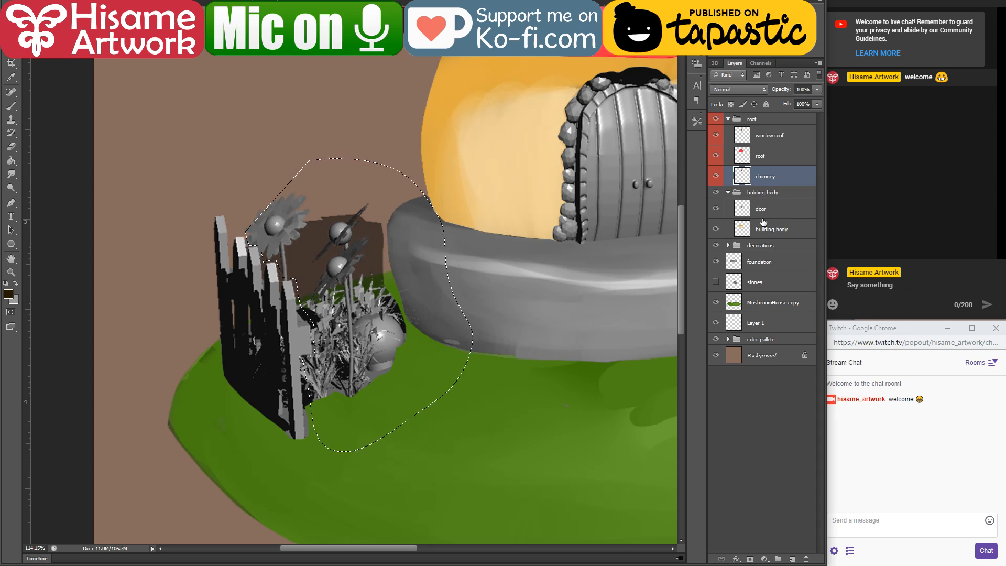
left_click(769, 210)
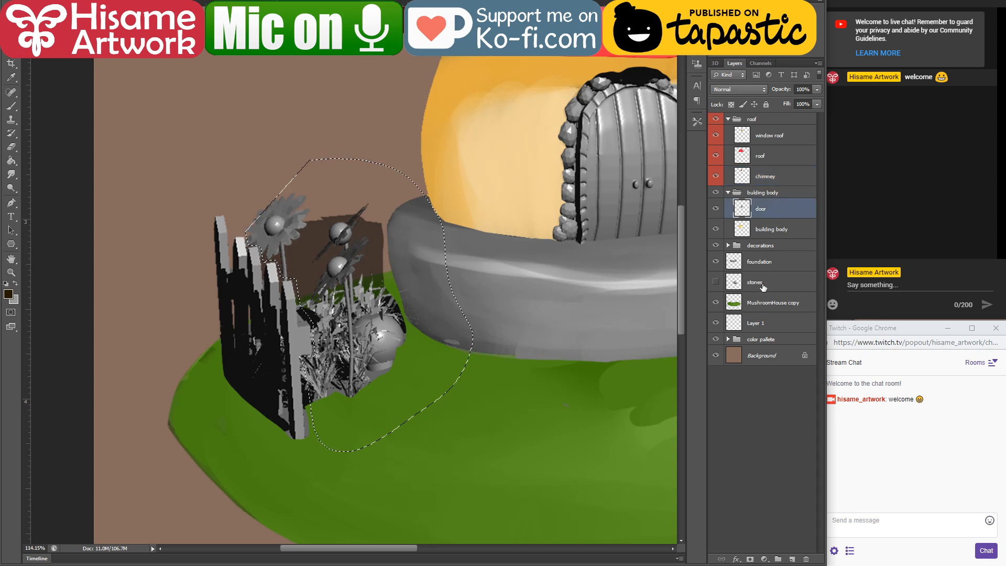
left_click(728, 245)
left_click(767, 263)
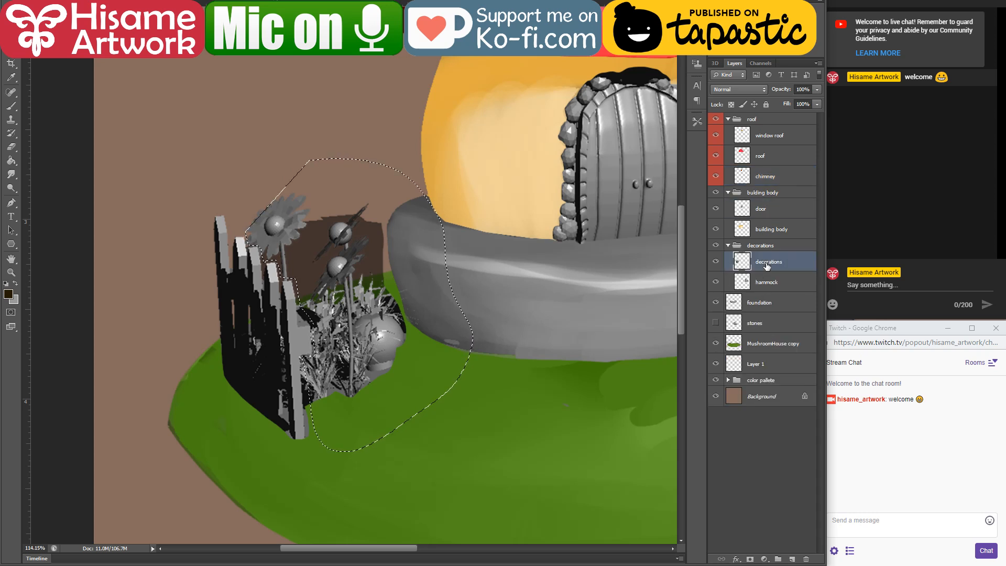
key("Delete")
key("ctrl+d")
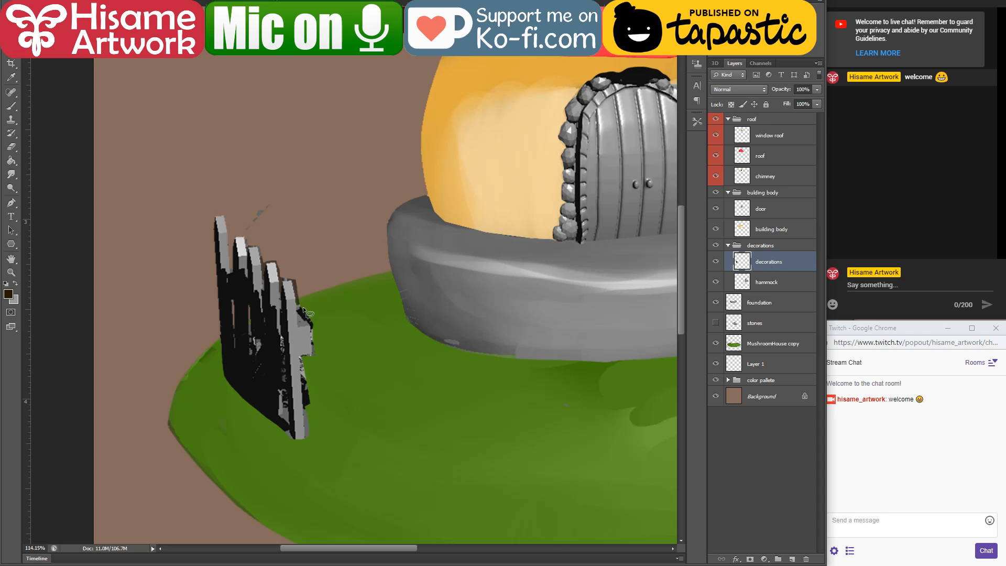
Step: Lasso the leftover flower fragments above the fence and delete them
scroll(241, 302, "up", 3)
left_click_drag(279, 220, 292, 138)
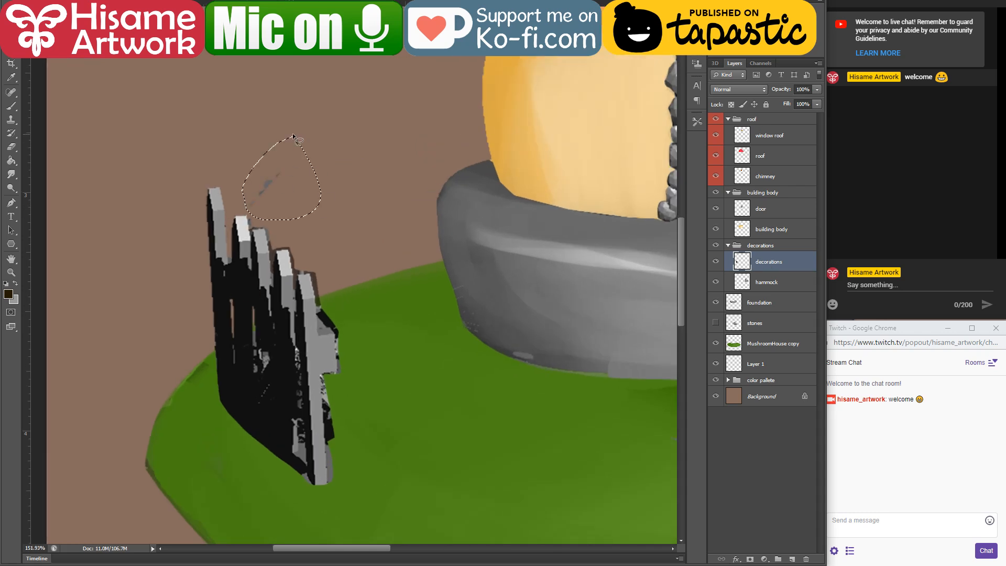
key("Delete")
key("ctrl+d")
Step: Erase the dark leftovers along the right side of the fence and in the gap between the two nearest pickets
scroll(257, 460, "up", 4)
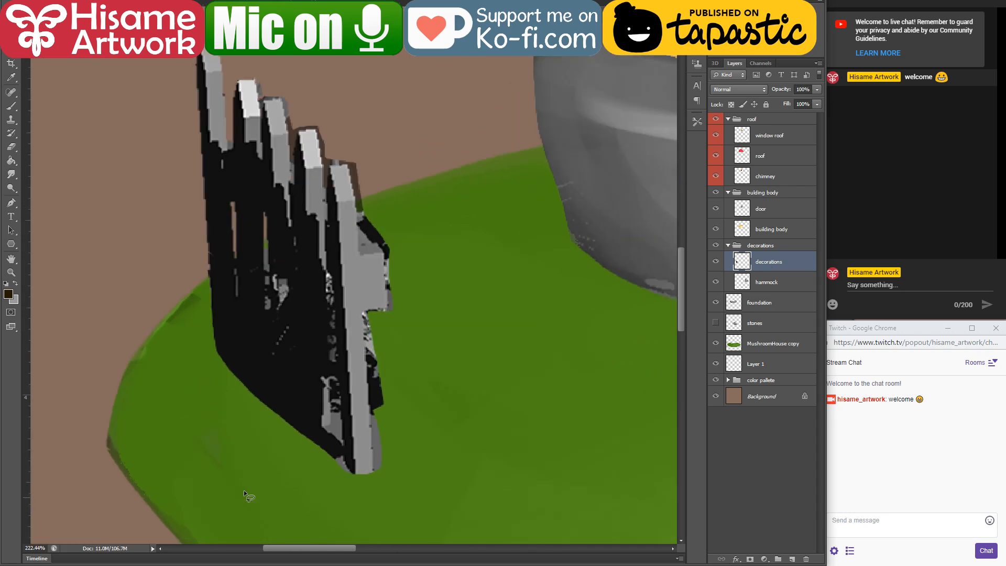
left_click(11, 147)
mouse_move(378, 471)
left_mouse_down()
mouse_move(376, 368)
mouse_move(381, 352)
mouse_move(382, 420)
mouse_move(394, 299)
mouse_move(366, 314)
mouse_move(391, 311)
mouse_move(389, 206)
mouse_move(374, 239)
mouse_move(387, 251)
mouse_move(363, 224)
mouse_move(384, 237)
mouse_move(363, 225)
mouse_move(356, 163)
mouse_move(340, 145)
mouse_move(327, 163)
left_mouse_up()
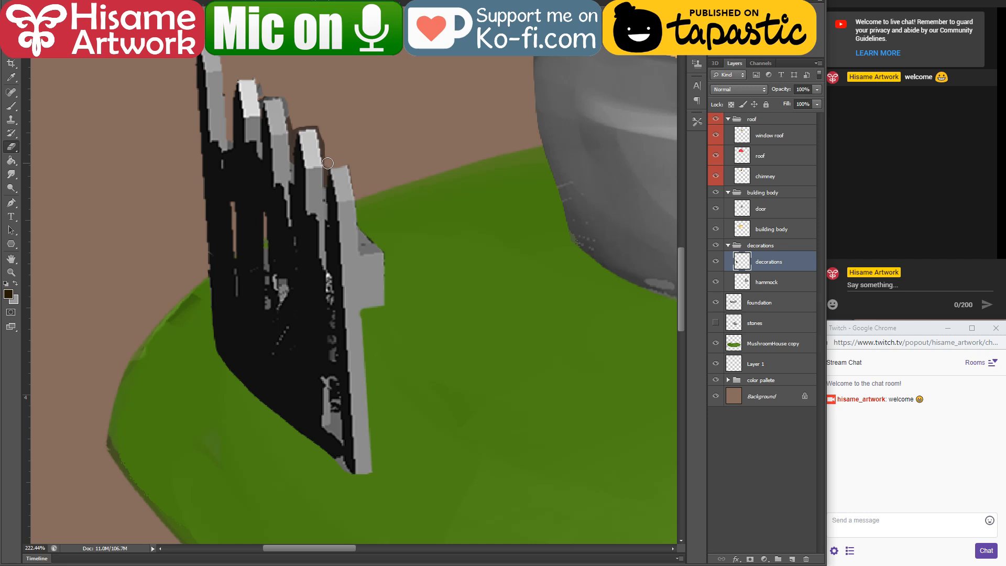
scroll(273, 92, "up", 1)
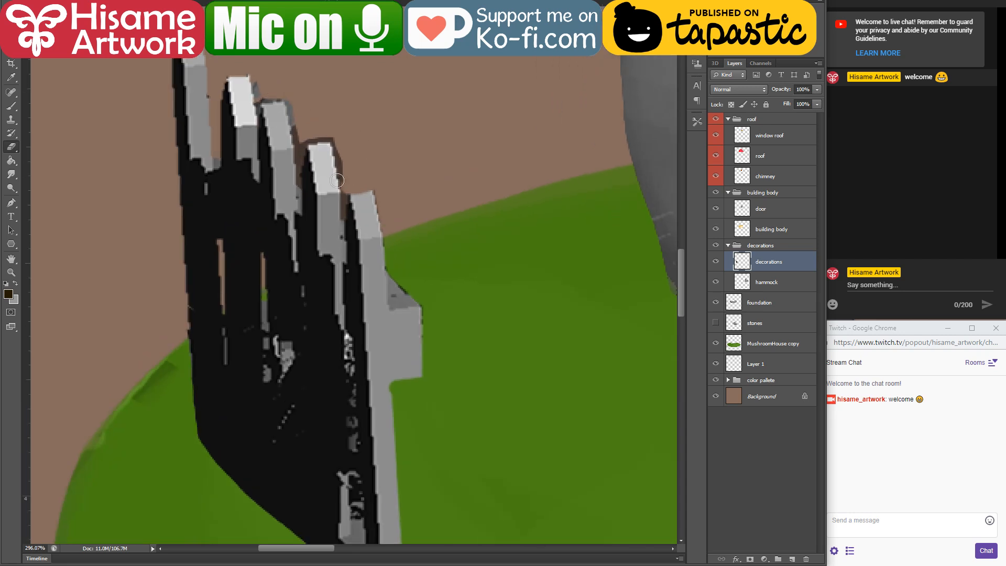
left_click_drag(345, 185, 341, 234)
left_click_drag(356, 286, 389, 314)
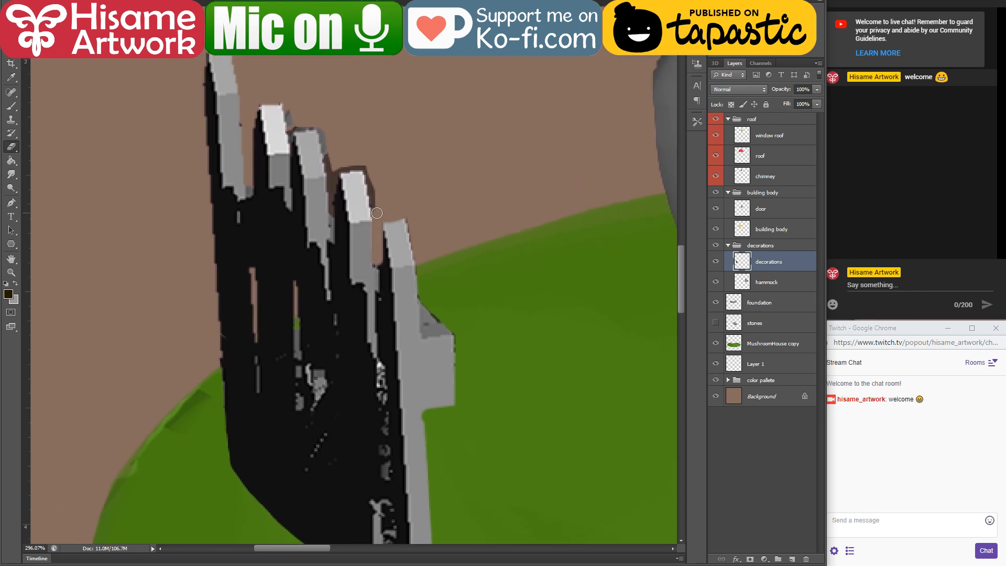
Step: Erase the dark fringe and leftovers around the tops of the fence pickets and in the gaps between them
mouse_move(376, 213)
left_mouse_down()
mouse_move(364, 168)
mouse_move(347, 165)
left_mouse_up()
left_click(354, 168)
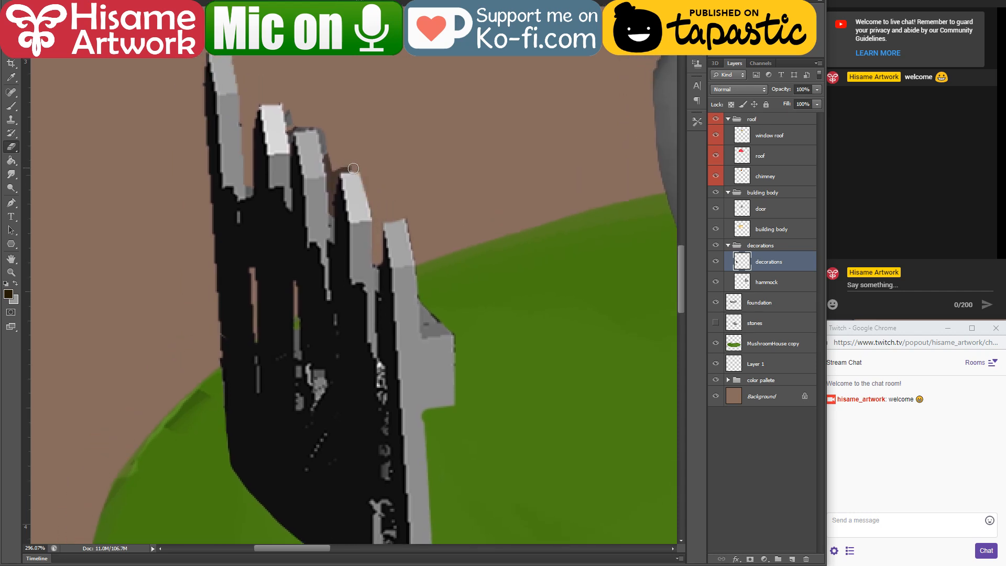
left_click(331, 171, "shift")
left_click(332, 207, "shift")
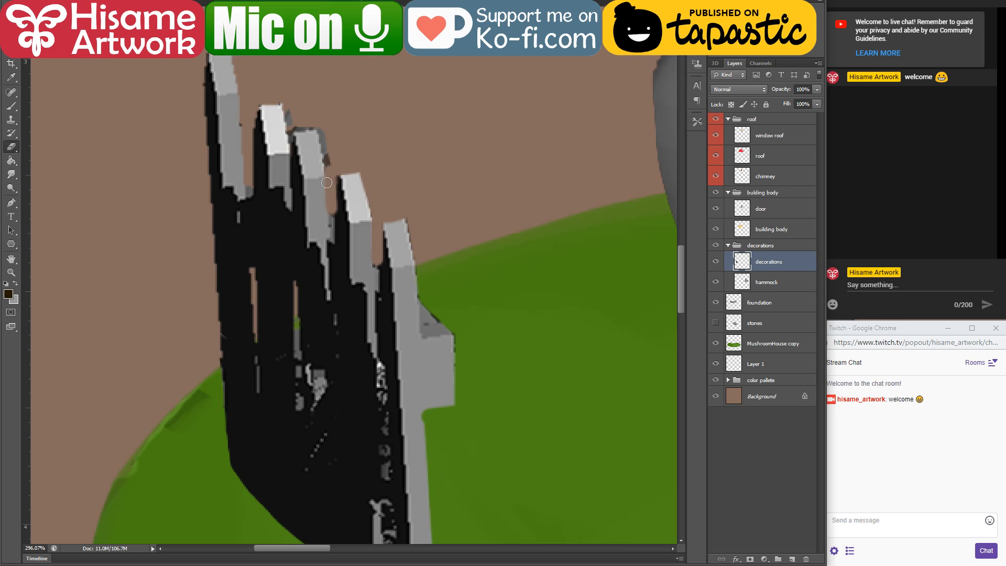
left_click(317, 122, "shift")
left_click(292, 127, "shift")
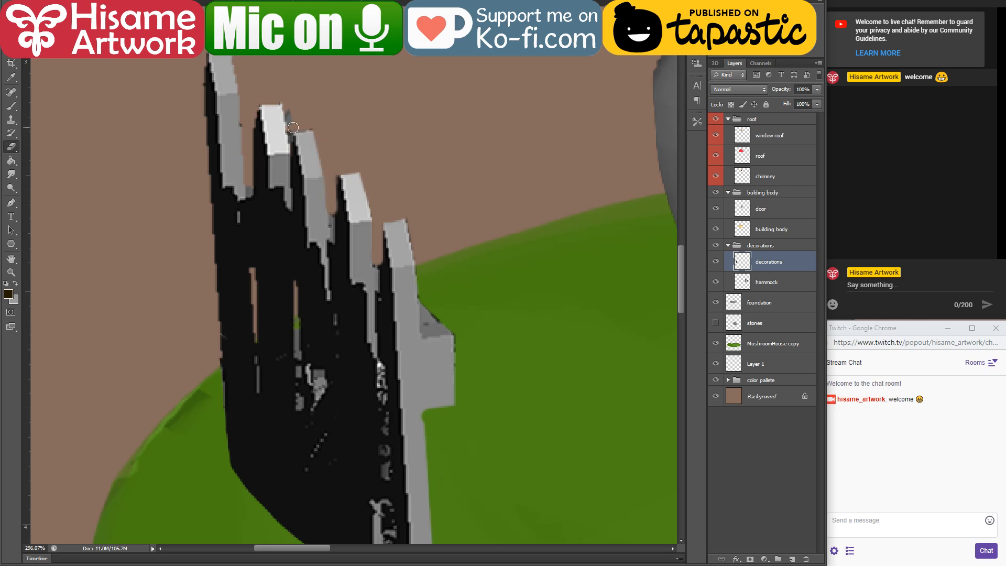
left_click(286, 101, "shift")
Step: Erase an opening between the two nearest pickets near the fence's base and trim away the dark wedge below it
left_click_drag(342, 340, 327, 228)
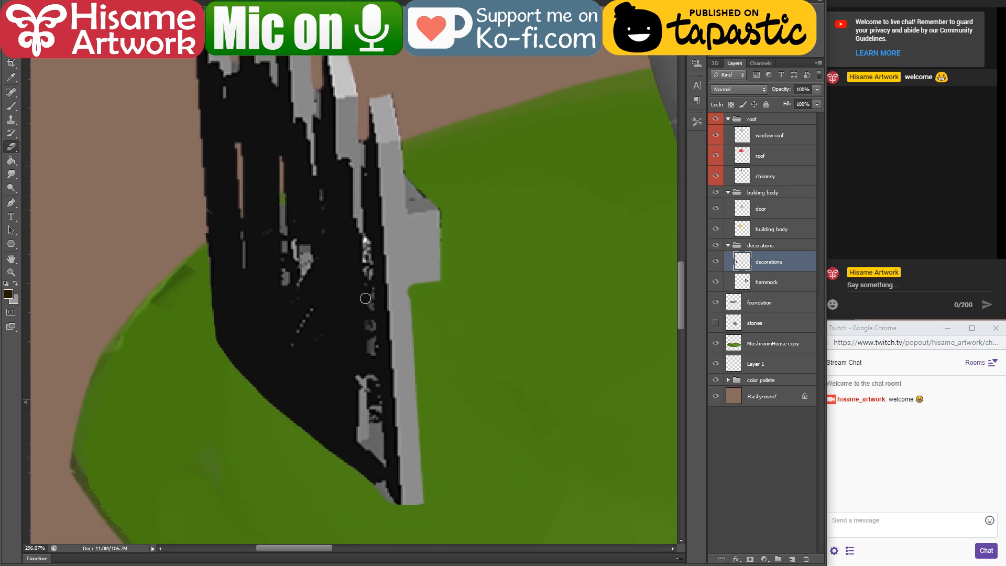
left_click(373, 439, "shift")
left_click(338, 452, "shift")
left_click(377, 385)
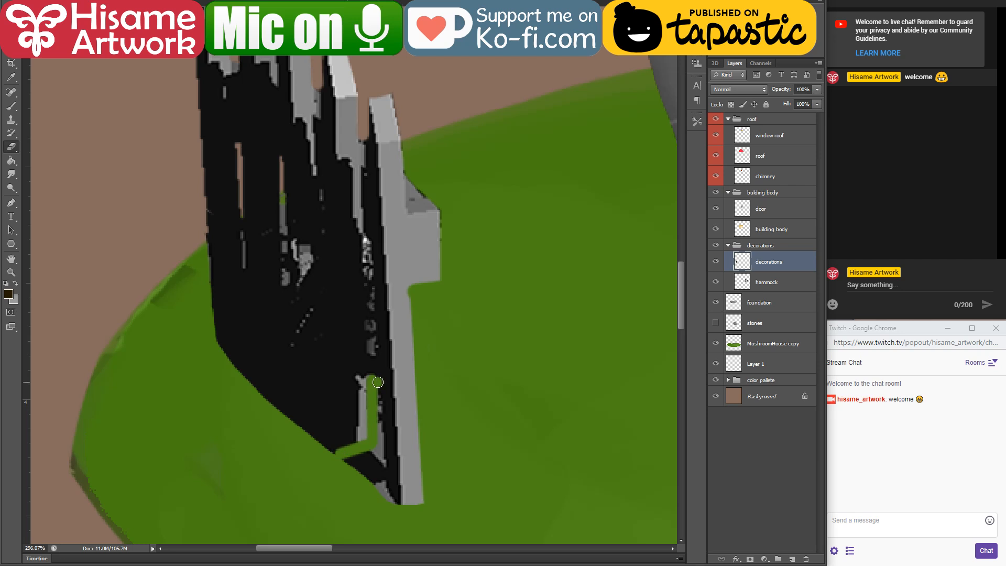
left_click(380, 483, "shift")
left_click(388, 502, "shift")
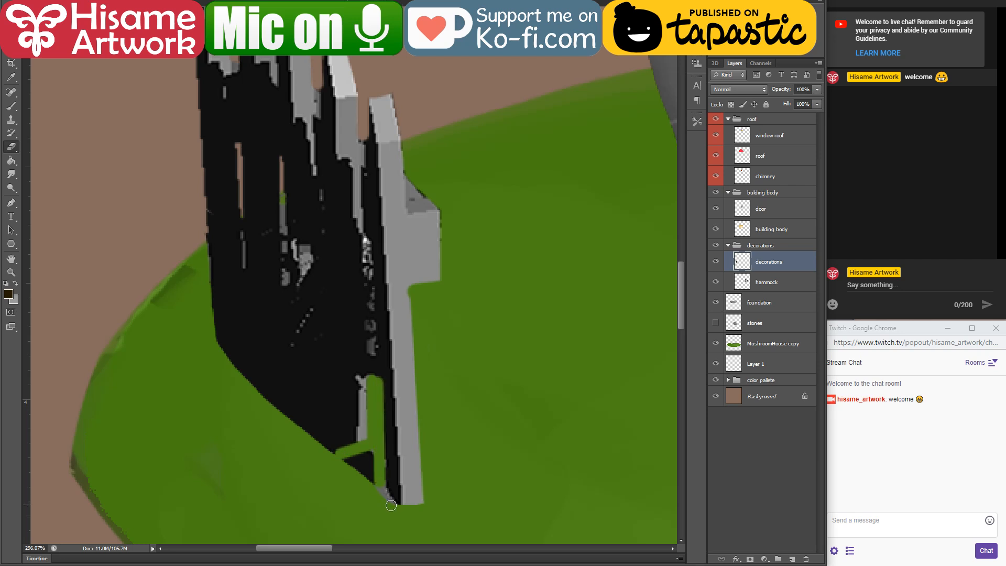
mouse_move(344, 461)
left_mouse_down()
mouse_move(370, 457)
mouse_move(362, 464)
left_mouse_up()
Step: Widen the two narrow slits between the far pickets with the eraser and clean up the fence's outer left edge
left_click_drag(339, 344, 395, 411)
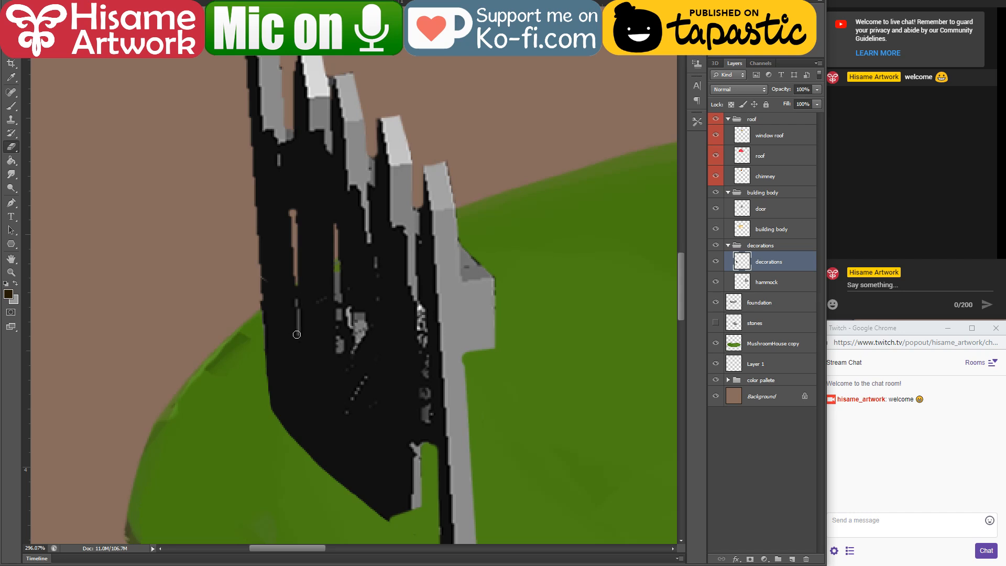
left_click(295, 289, "shift")
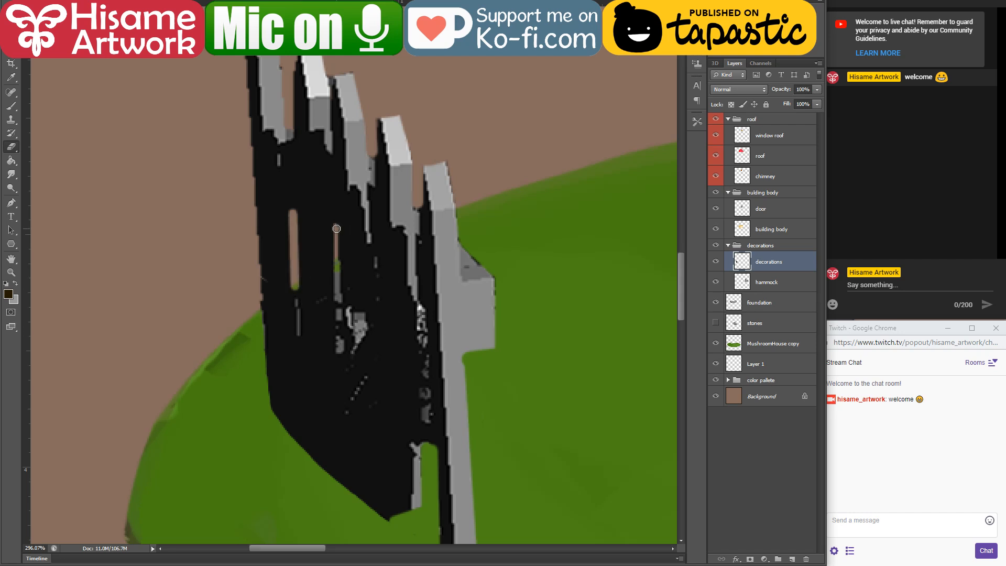
left_click(337, 291, "shift")
left_click_drag(236, 52, 262, 74)
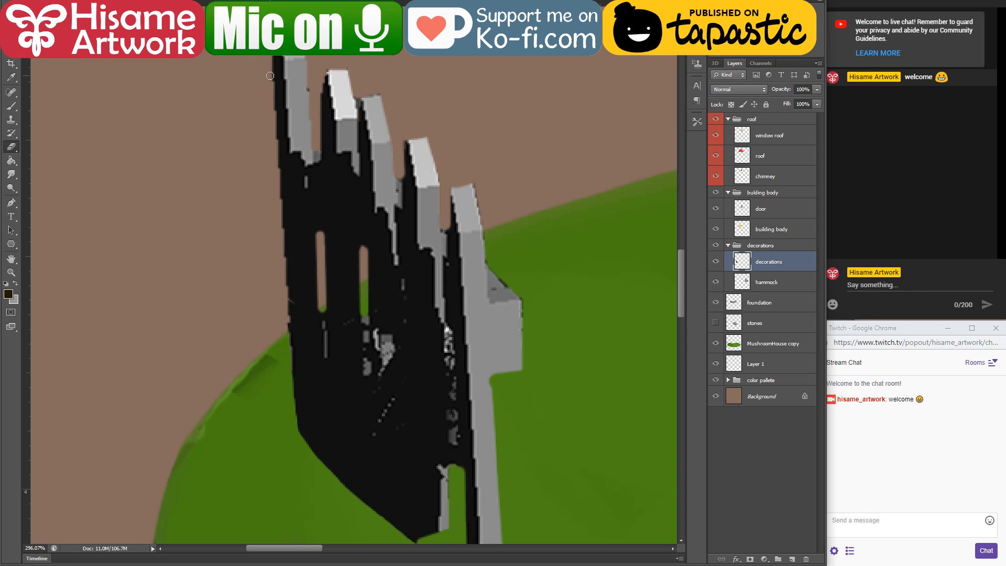
left_click(292, 417, "shift")
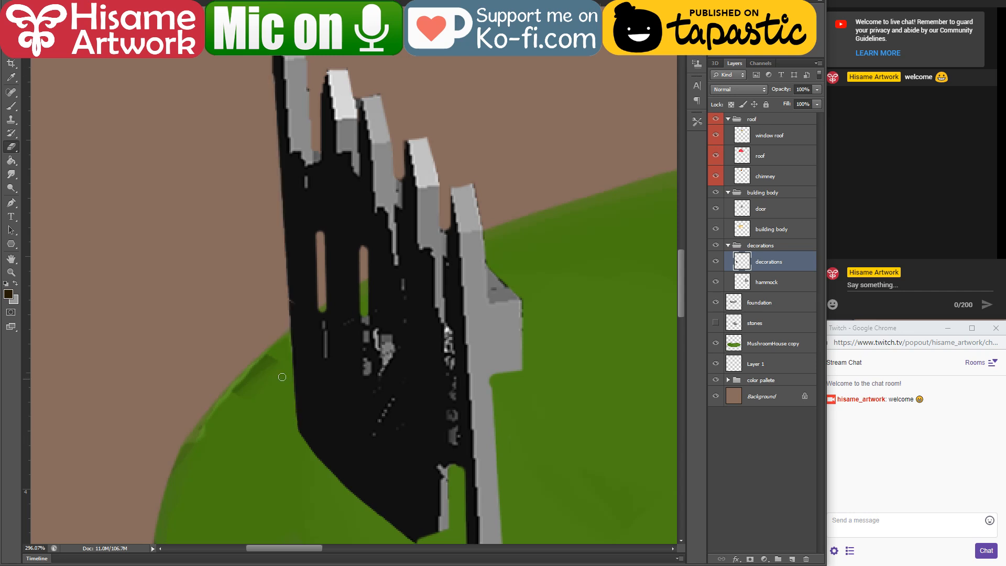
Step: Duplicate the decorations layer and make the copy the active layer with the Brush tool ready
left_click_drag(382, 302, 324, 306)
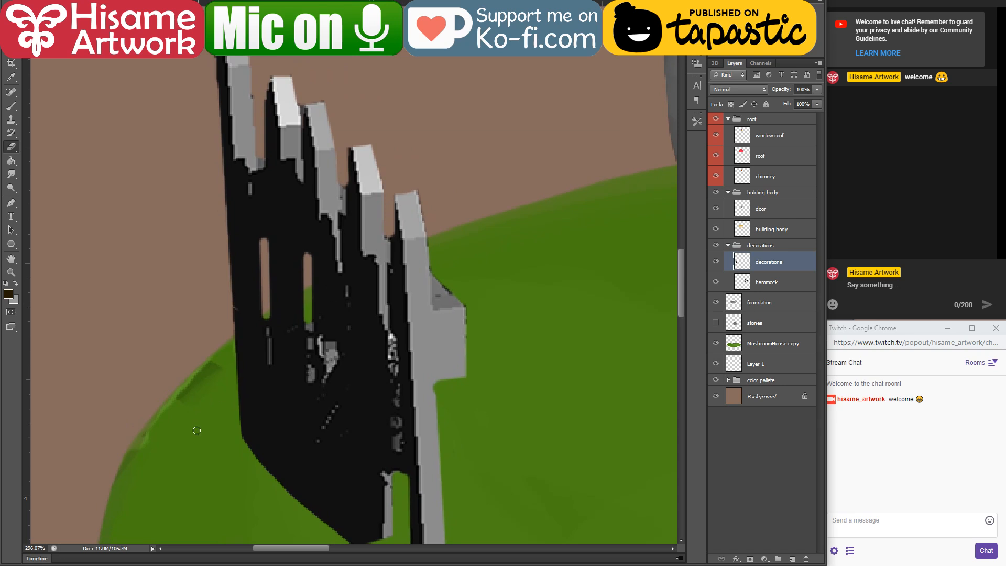
left_click_drag(190, 445, 172, 468)
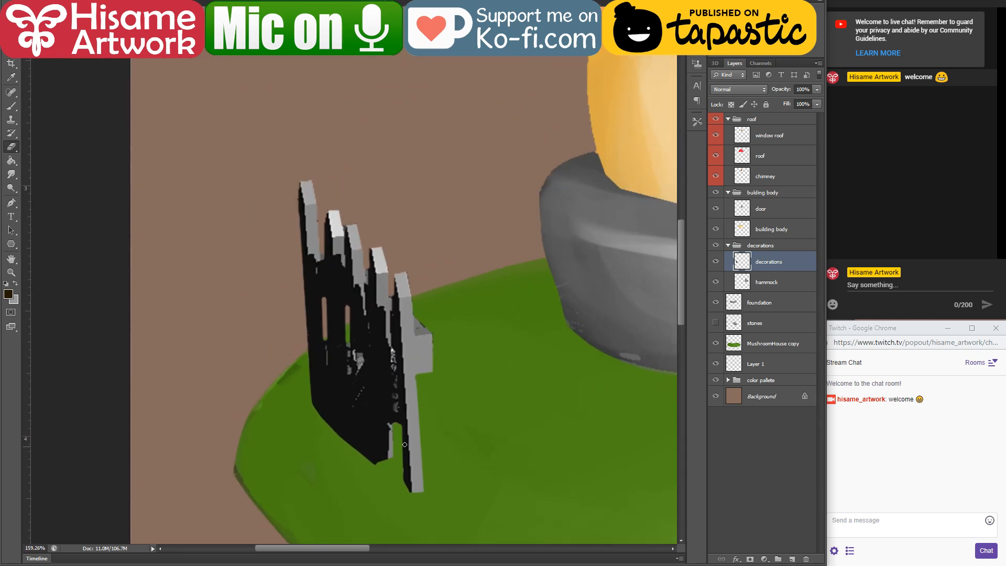
scroll(405, 445, "up", 2)
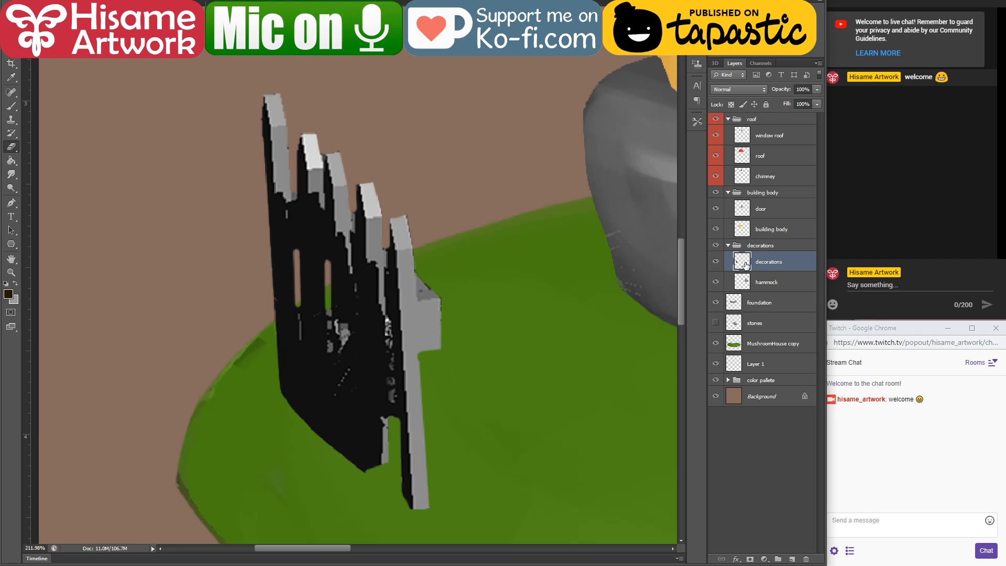
key("b")
right_click(783, 264)
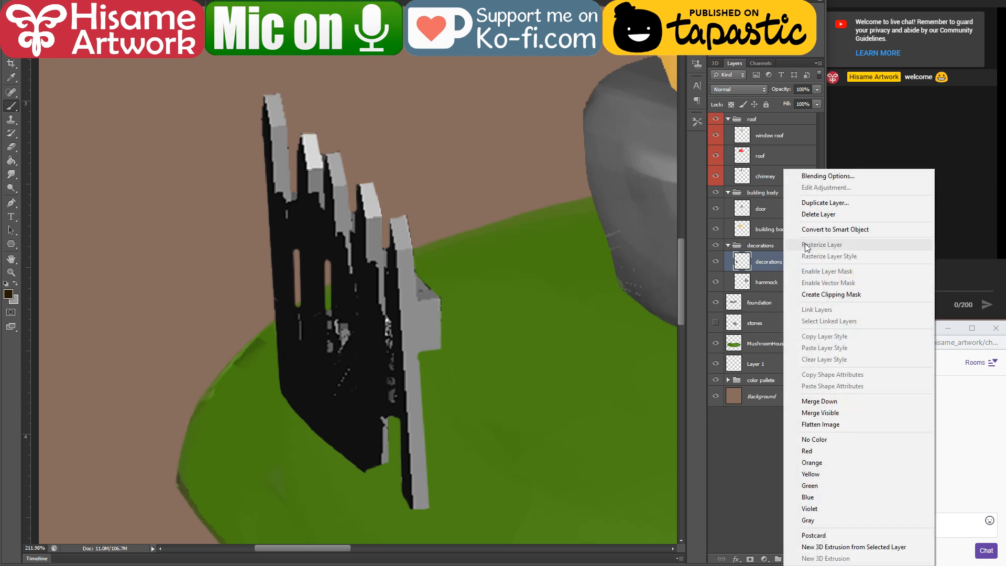
left_click(843, 202)
left_click(594, 147)
left_click(741, 89)
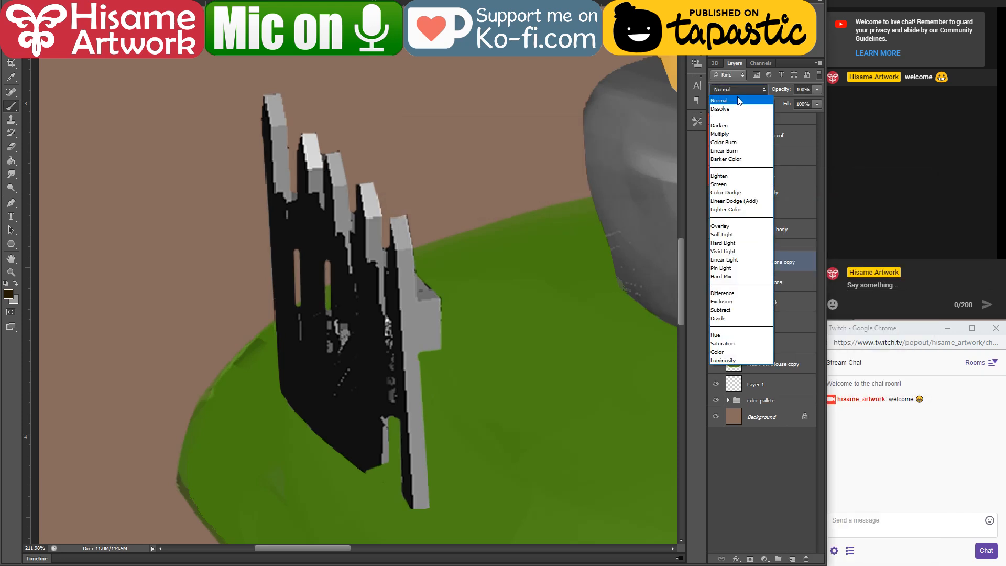
left_click(804, 261)
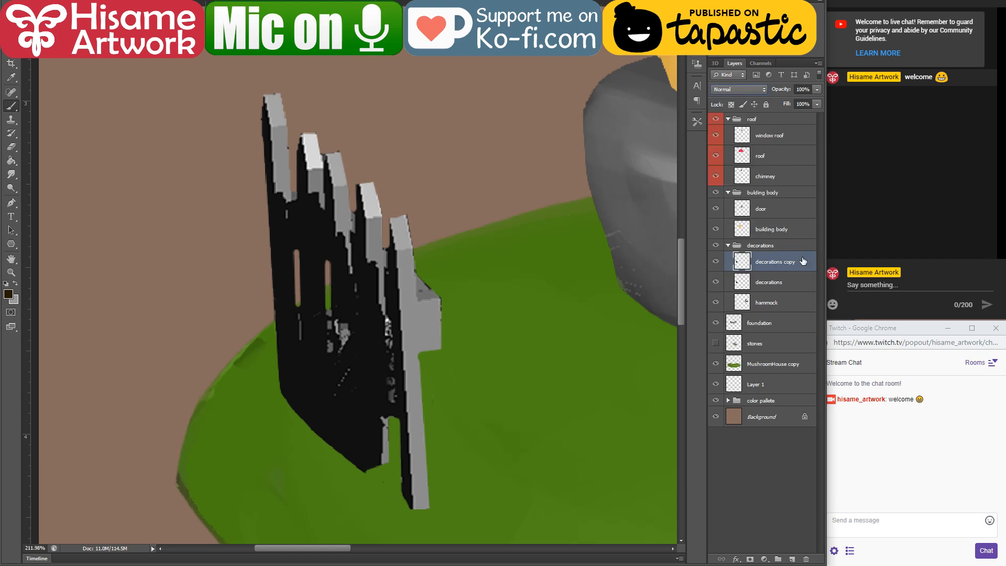
left_click(791, 276)
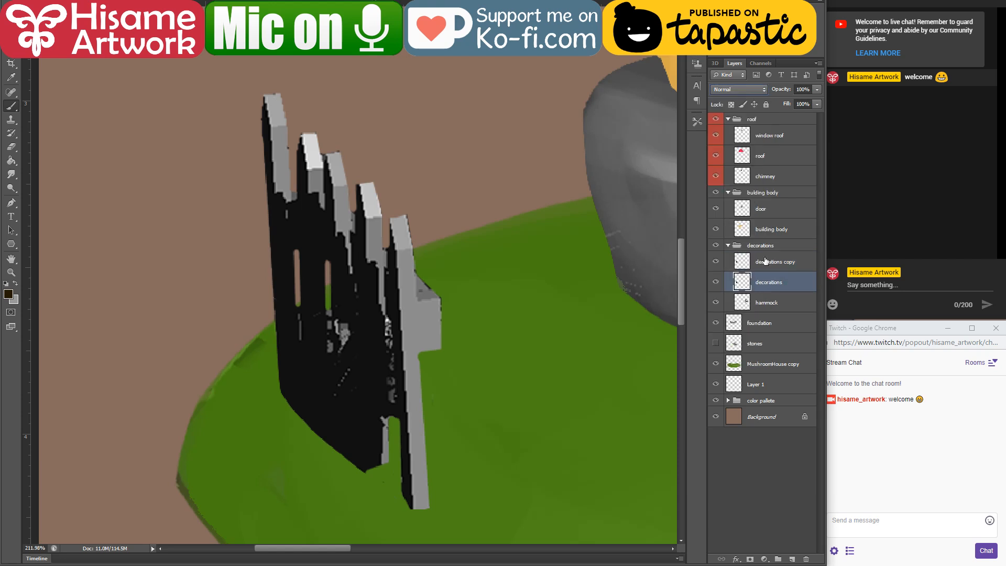
left_click(758, 265)
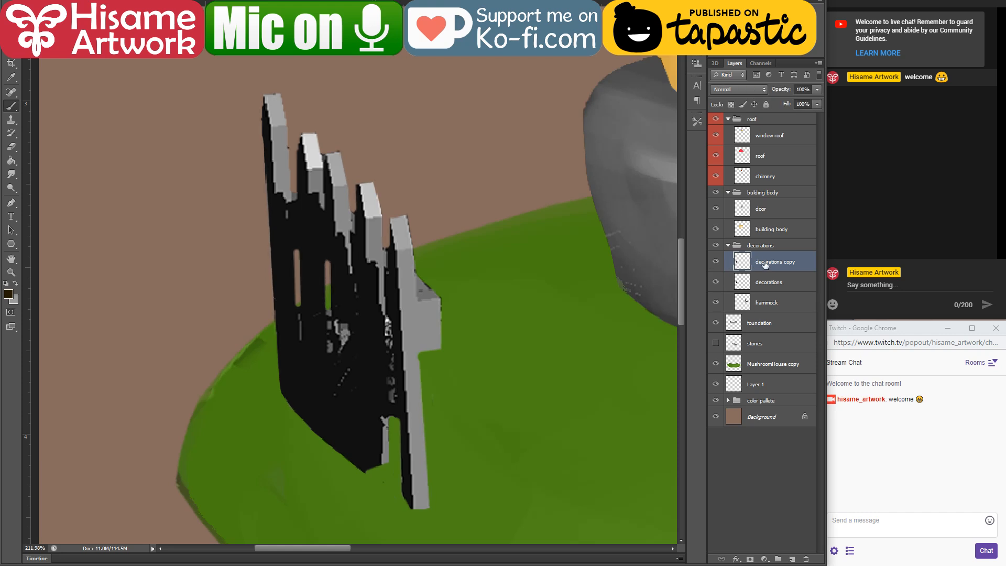
Step: Merge the decorations copy down into the decorations layer, sample the fence's grey with the brush, and load the layer's pixels as a selection
key("ctrl+e")
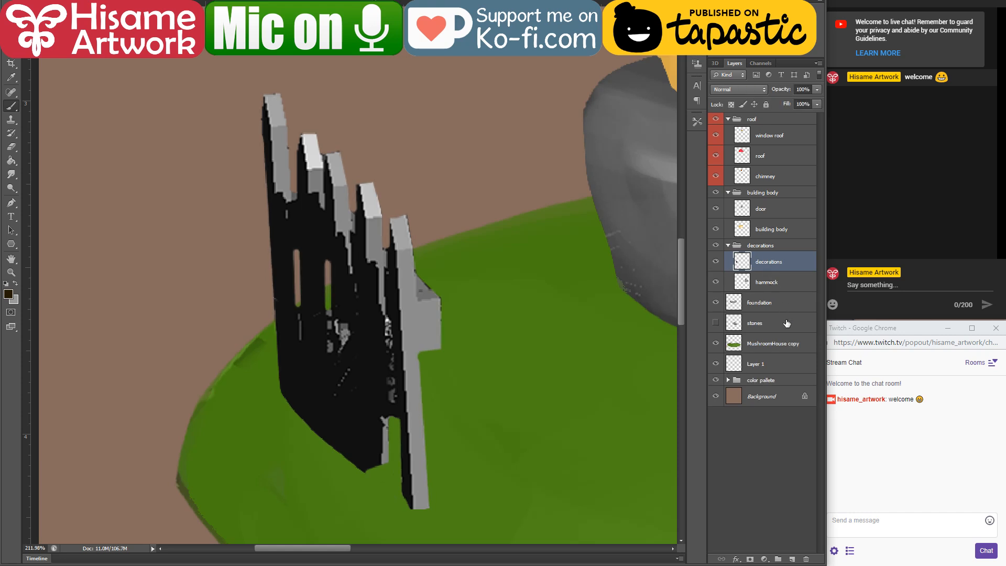
key("v")
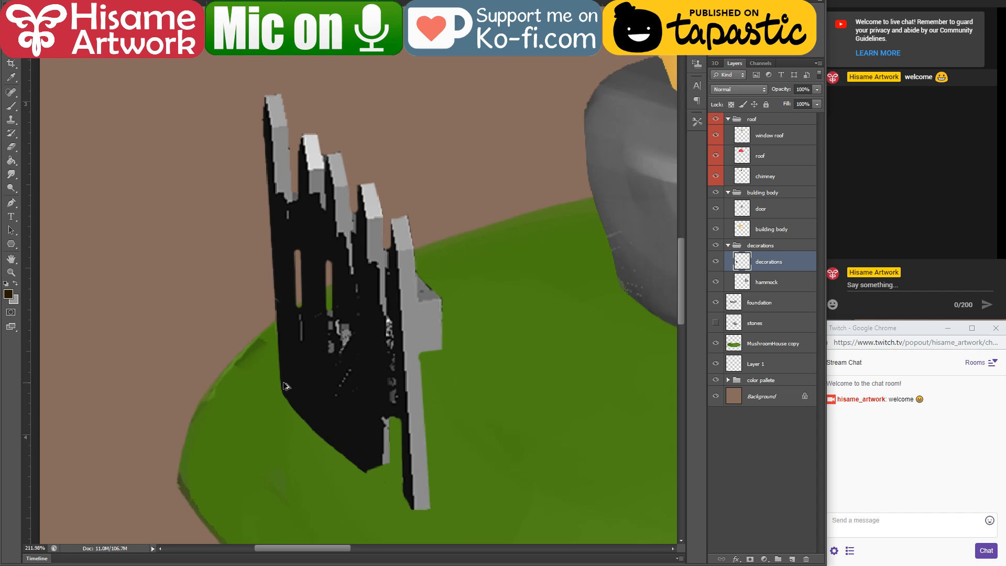
scroll(283, 387, "up", 1)
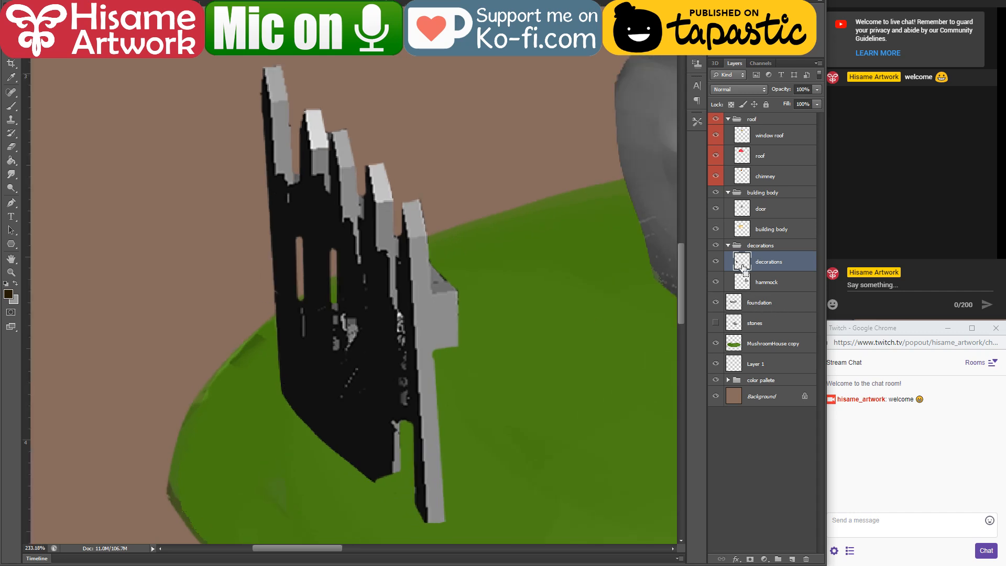
left_click(9, 109)
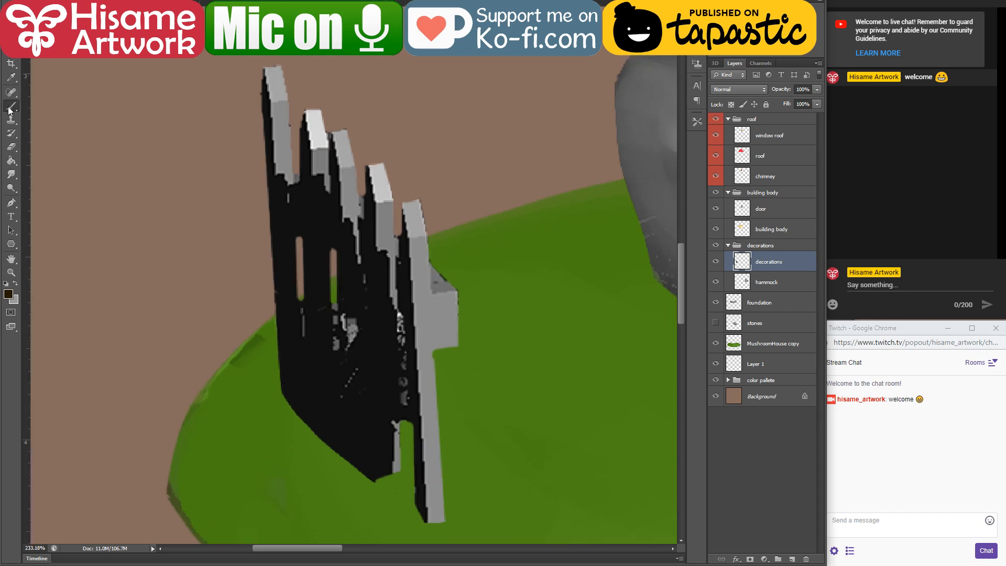
left_click(422, 303, "alt")
left_click(742, 261, "ctrl")
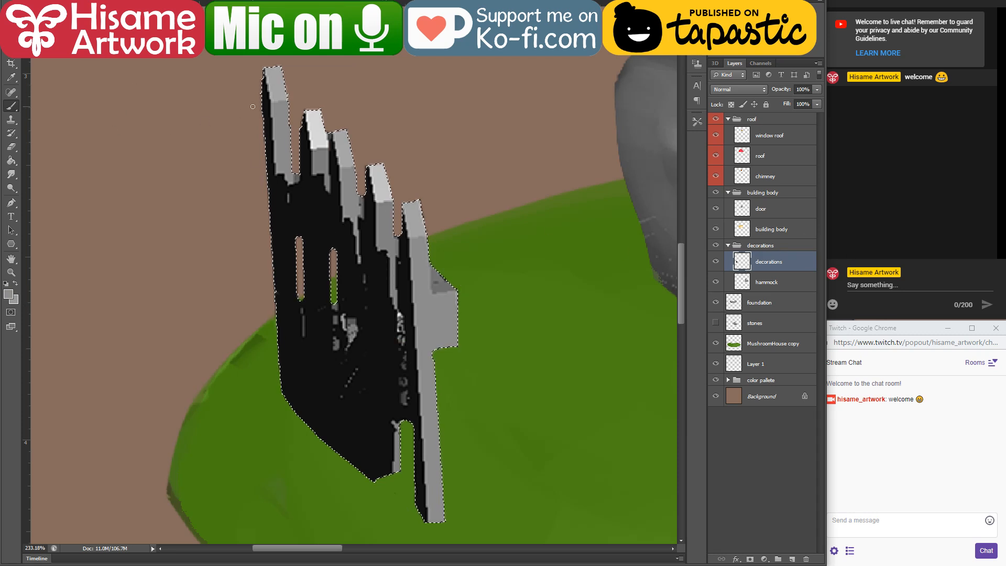
Step: Brighten the whole selected fence with a large grey brush in Screen mode, and clear the selection
key("bracketright")
key("bracketright")
key("bracketright")
key("bracketright")
key("bracketright")
key("bracketright")
key("bracketright")
key("bracketright")
left_click(131, 19)
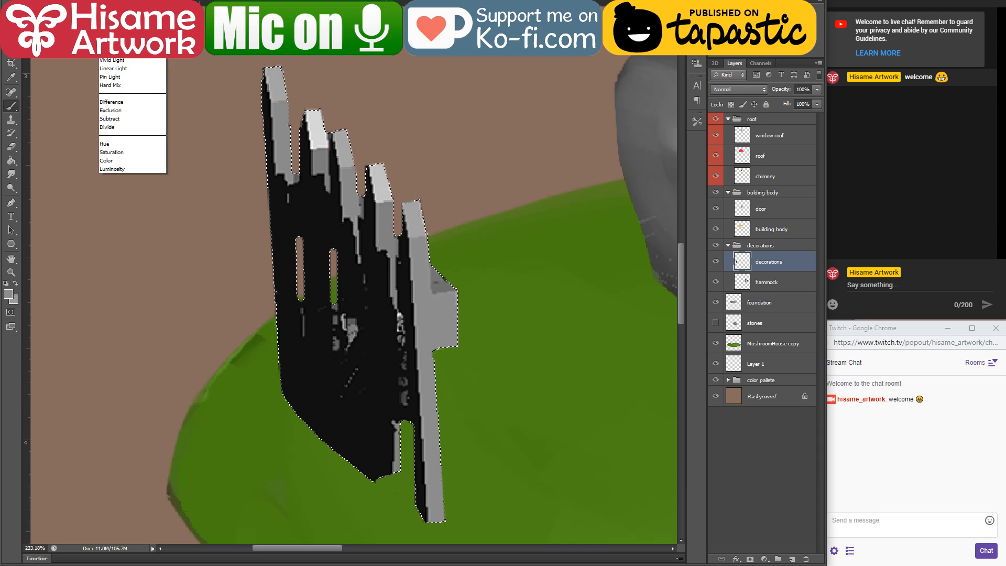
left_click(131, 19)
left_click(131, 19)
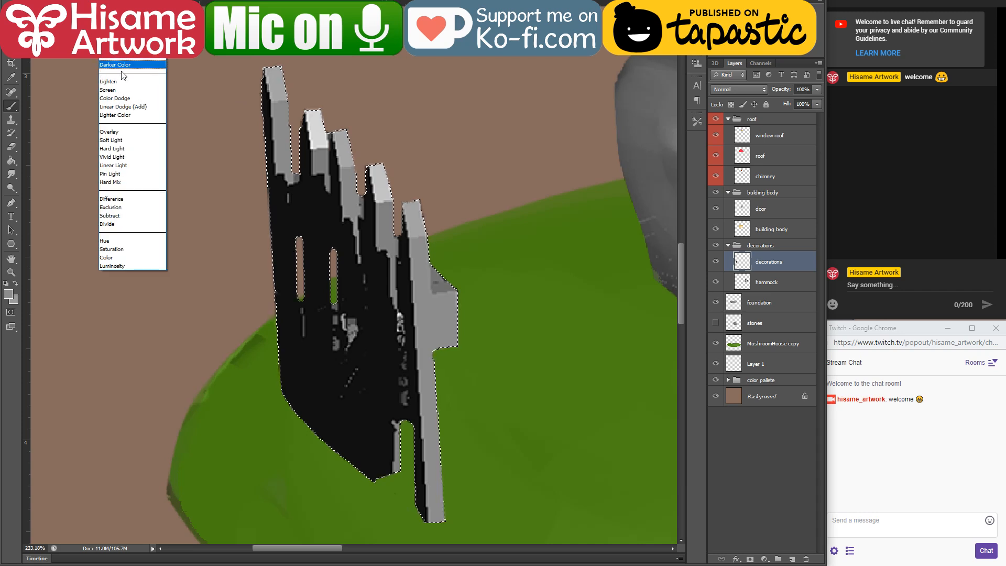
left_click(124, 92)
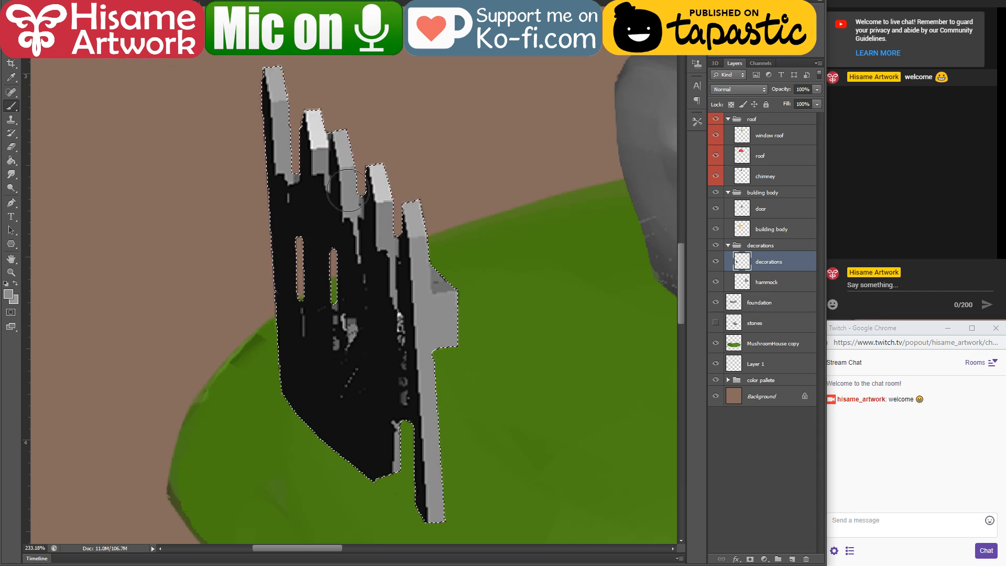
key("]")
key("]")
key("]")
key("]")
mouse_move(277, 84)
left_mouse_down()
mouse_move(306, 215)
mouse_move(374, 125)
mouse_move(375, 450)
left_mouse_up()
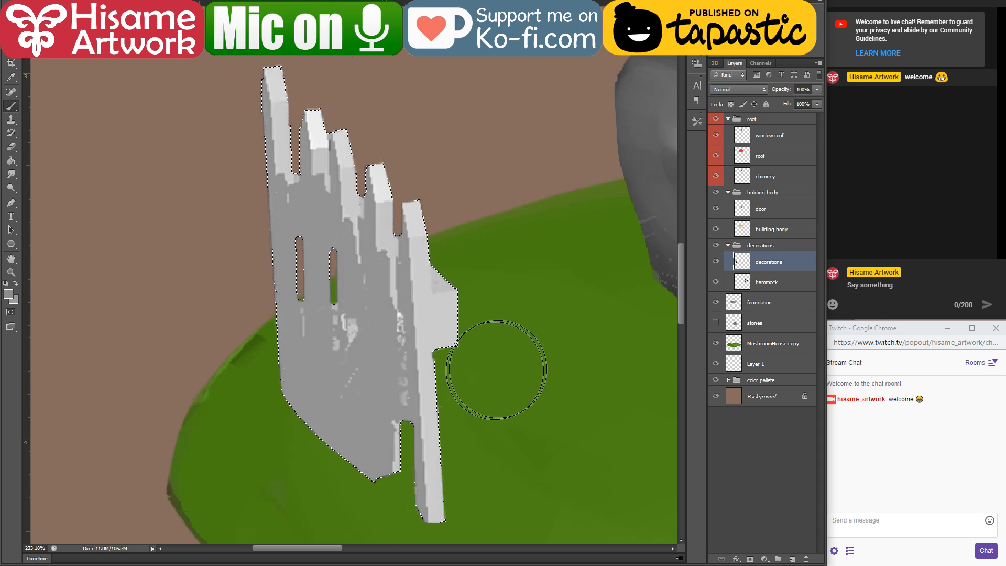
key("ctrl+d")
Step: Set the foreground colour to pale yellow #dbce98 and try it on the tallest picket's upper edge
scroll(276, 379, "up", 1)
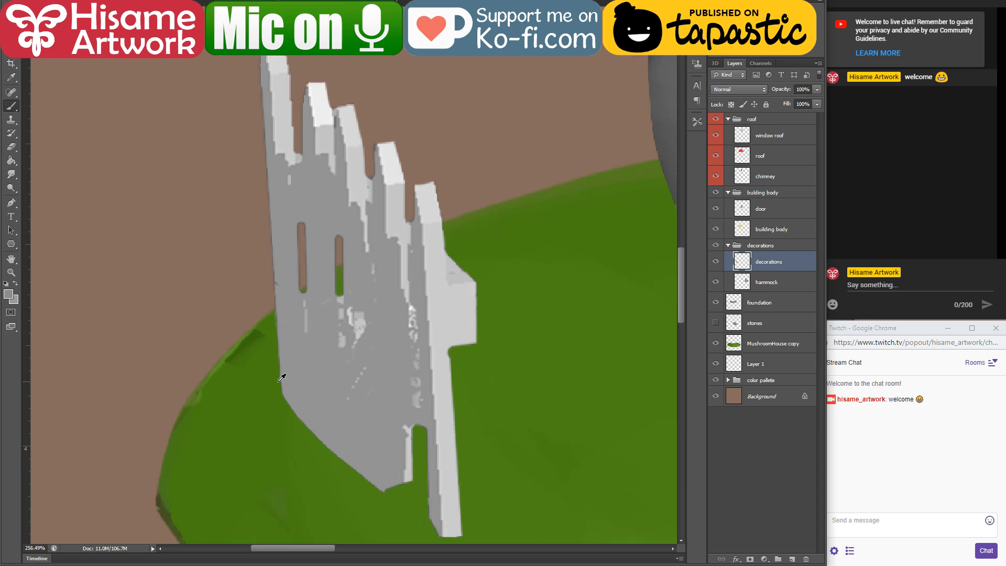
left_click(9, 294)
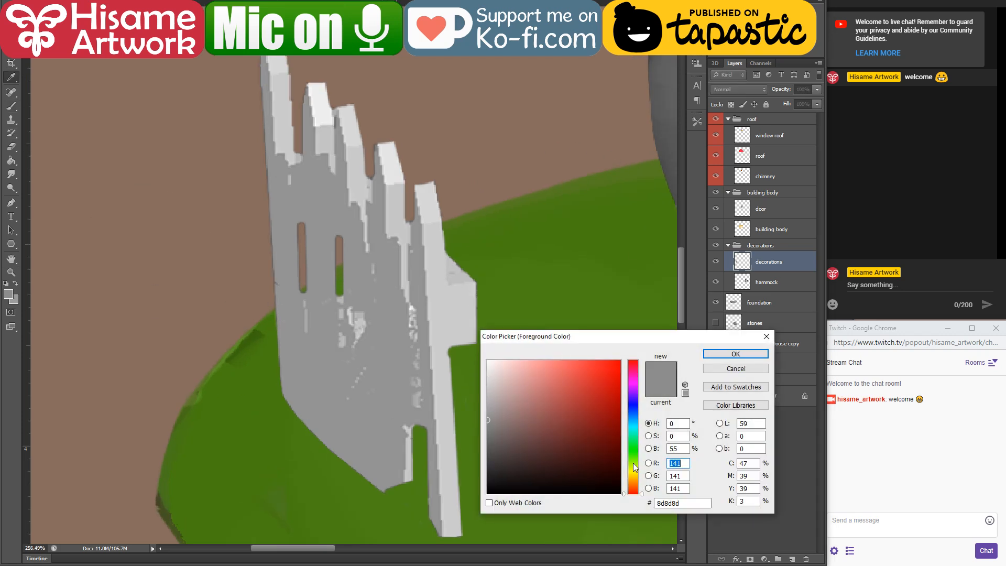
left_click_drag(634, 480, 635, 476)
mouse_move(540, 409)
left_mouse_down()
mouse_move(542, 386)
mouse_move(528, 379)
left_mouse_up()
left_click(726, 359)
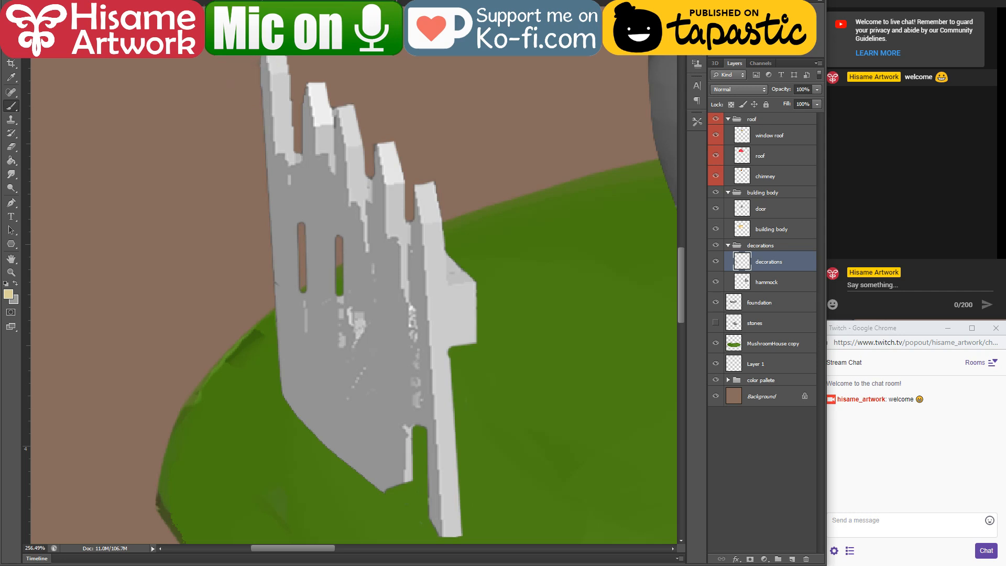
left_click_drag(269, 74, 266, 58)
Step: Mix a muted tan-brown foreground colour, starting from a grey sampled on the fence
left_click(8, 295)
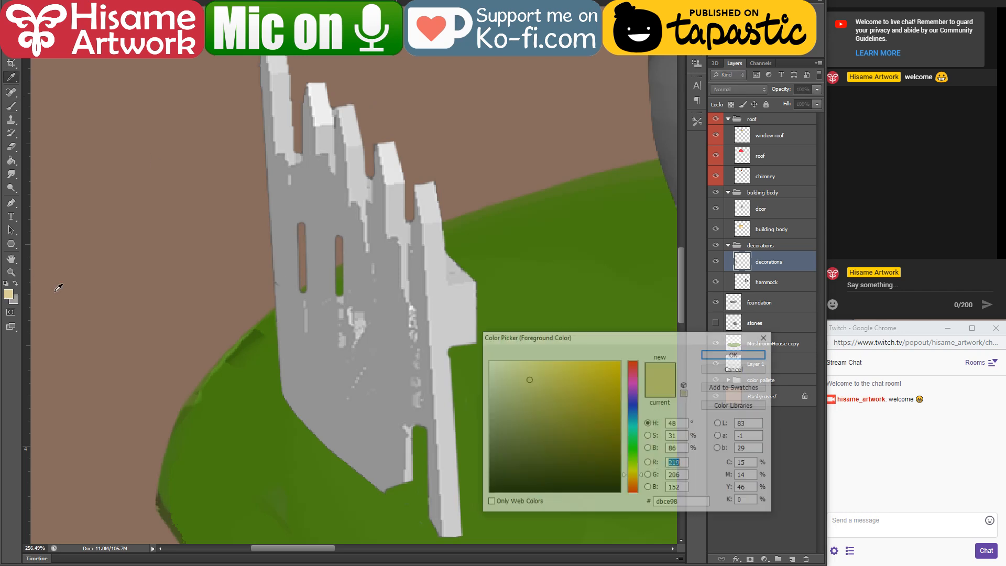
left_click(303, 317)
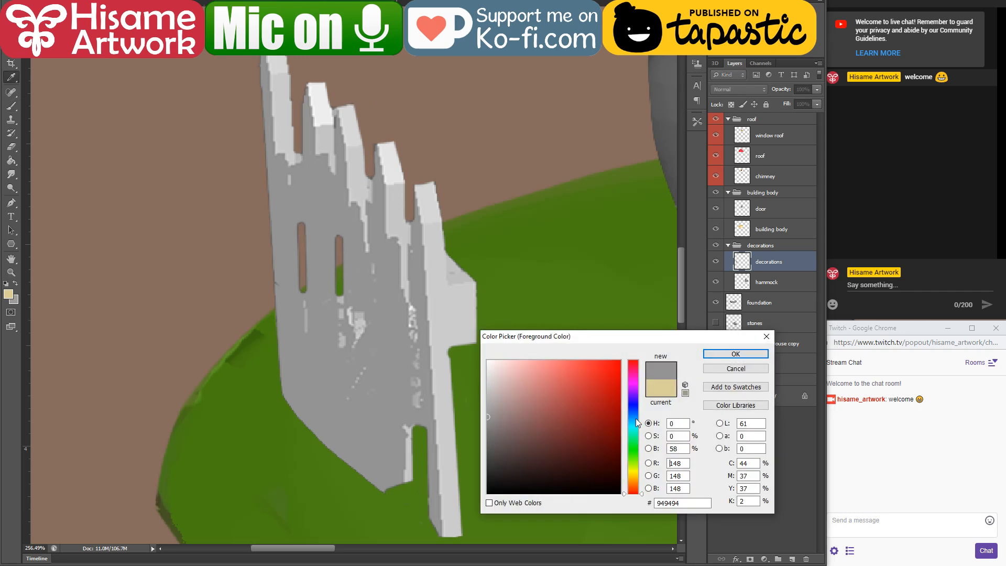
left_click(635, 475)
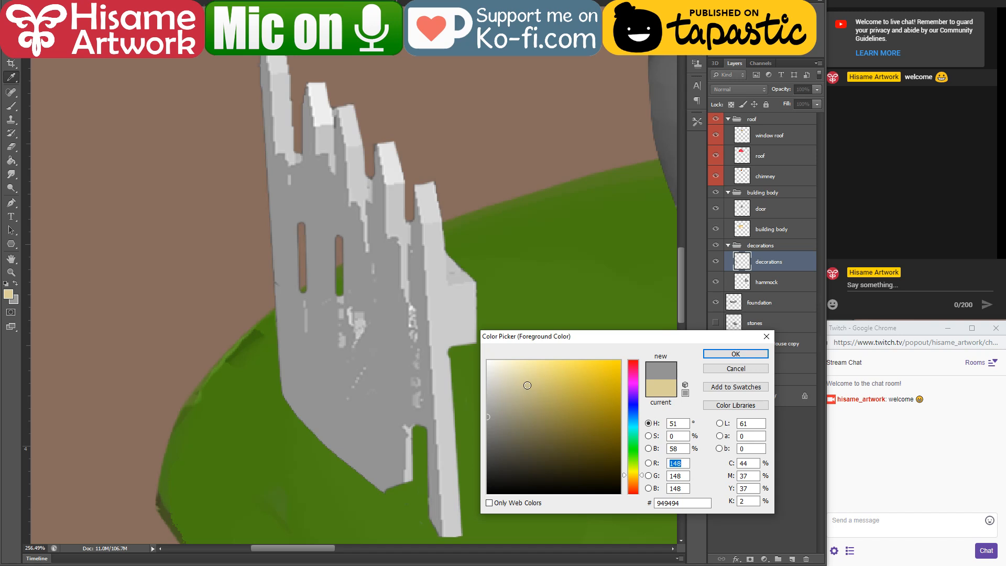
left_click(524, 414)
left_click(734, 353)
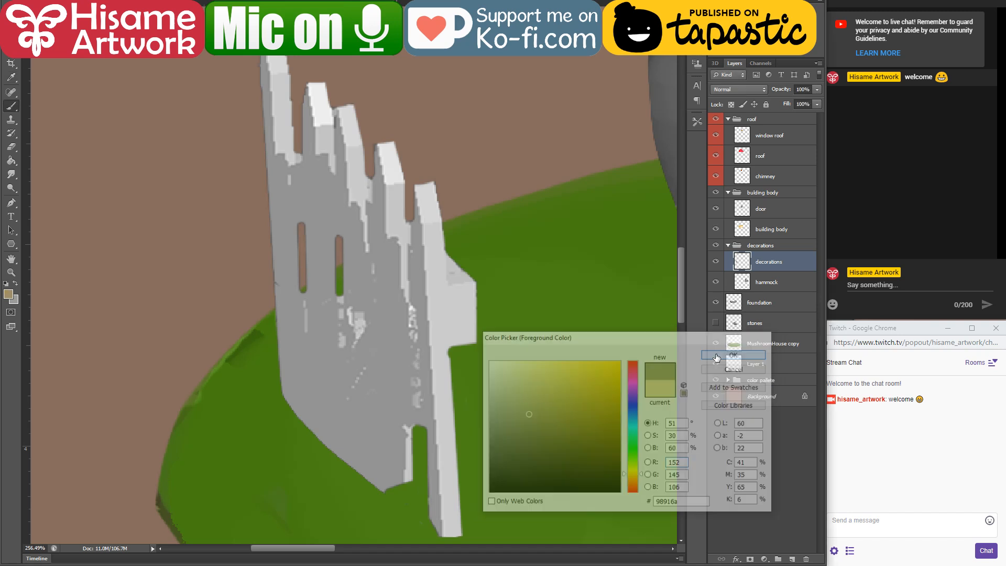
left_click(9, 294)
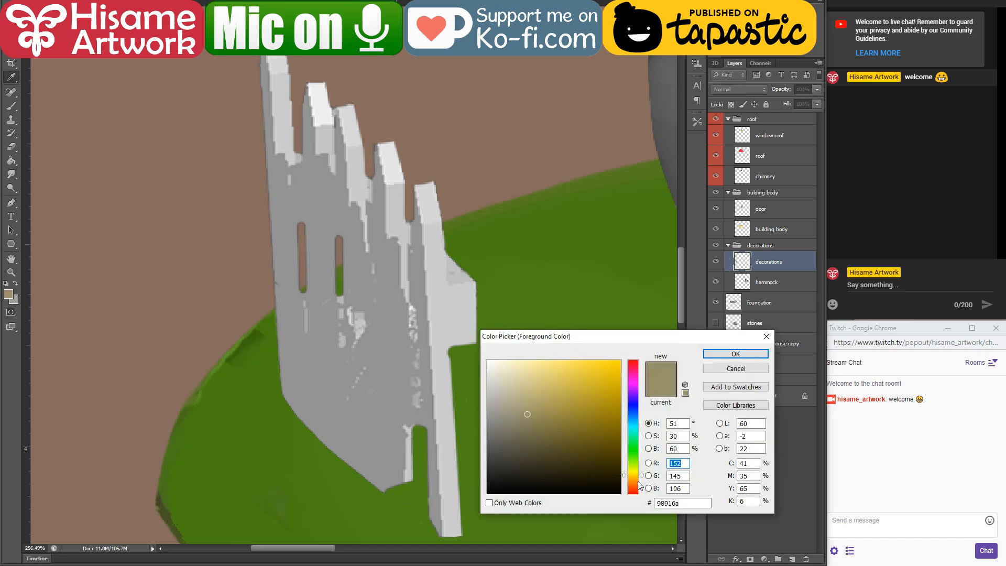
left_click(708, 354)
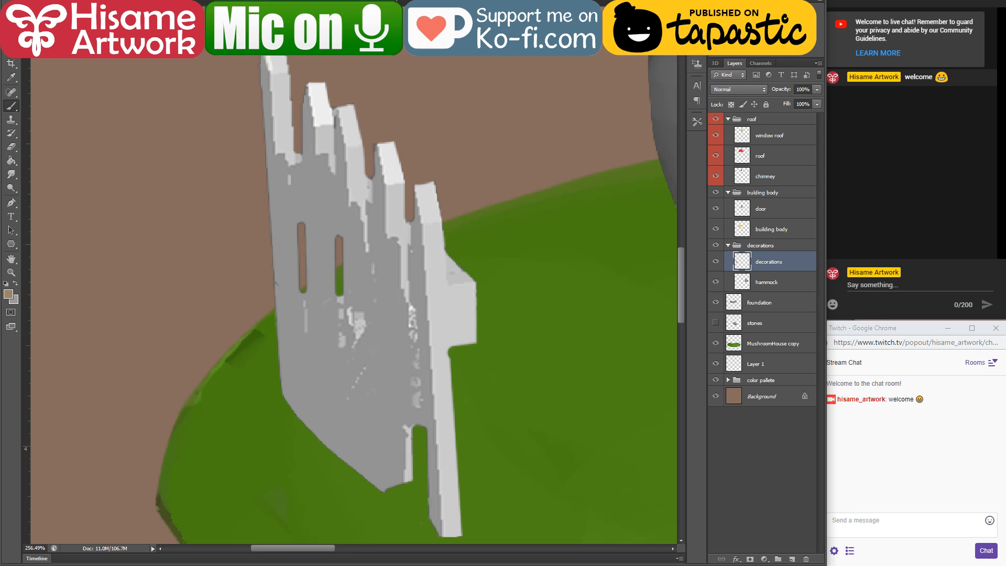
Step: Adjust the brush mode and outline the tallest, farthest picket's narrow side in tan from its tip down to the base
left_click(134, 5)
left_click(128, 18)
left_click_drag(269, 57, 271, 73)
left_click(291, 404, "shift")
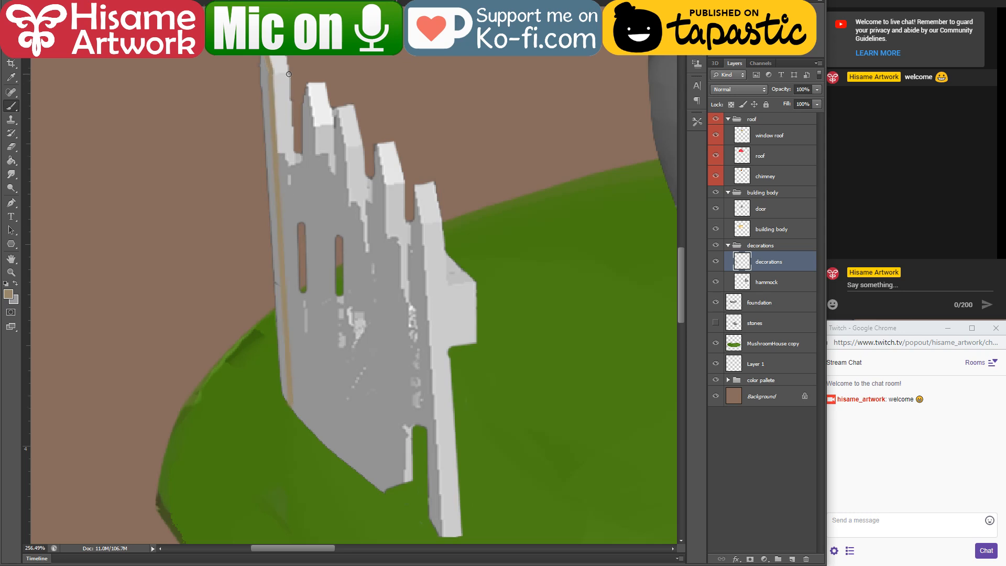
left_click(258, 76, "shift")
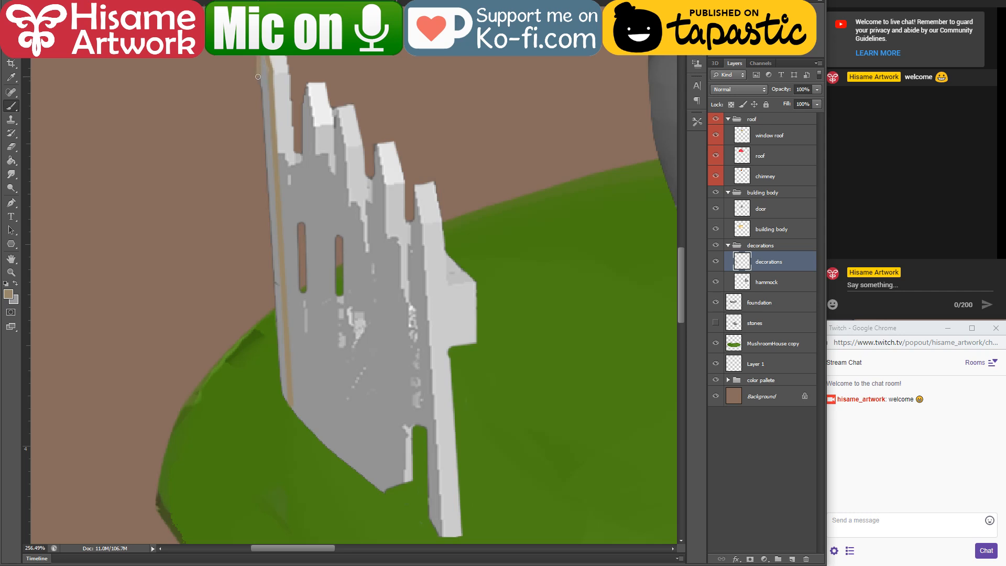
left_click(277, 381, "shift")
left_click(288, 403, "shift")
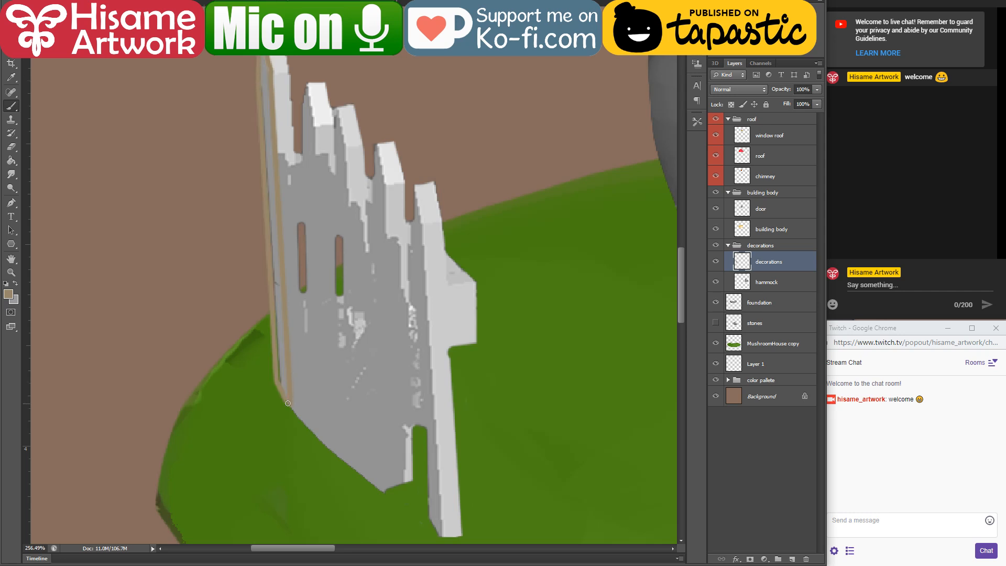
Step: Outline the nearest picket in tan along both edges of its dark side, its outer edge and its base
mouse_move(422, 264)
left_mouse_down()
mouse_move(420, 205)
mouse_move(393, 168)
left_mouse_up()
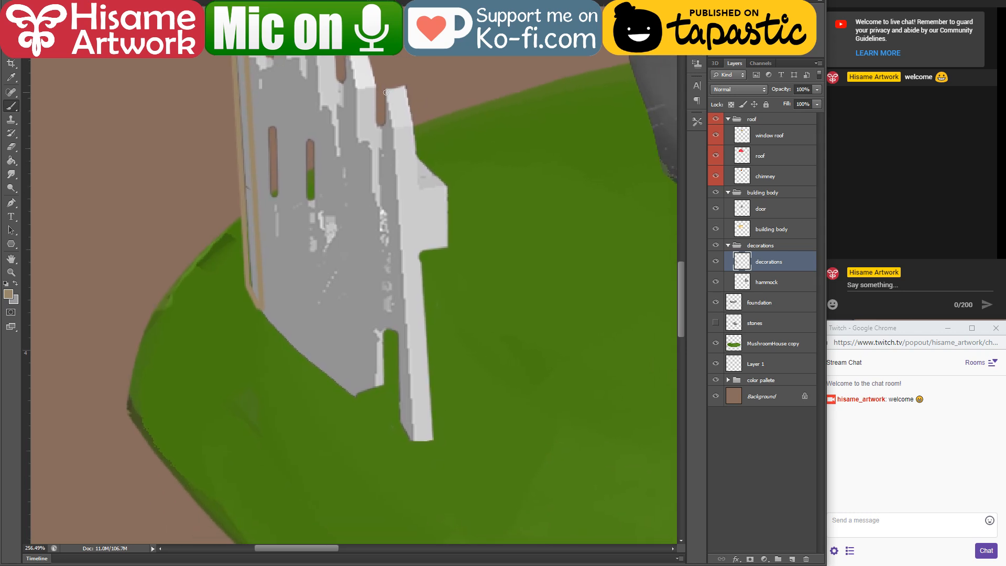
left_click(392, 128, "shift")
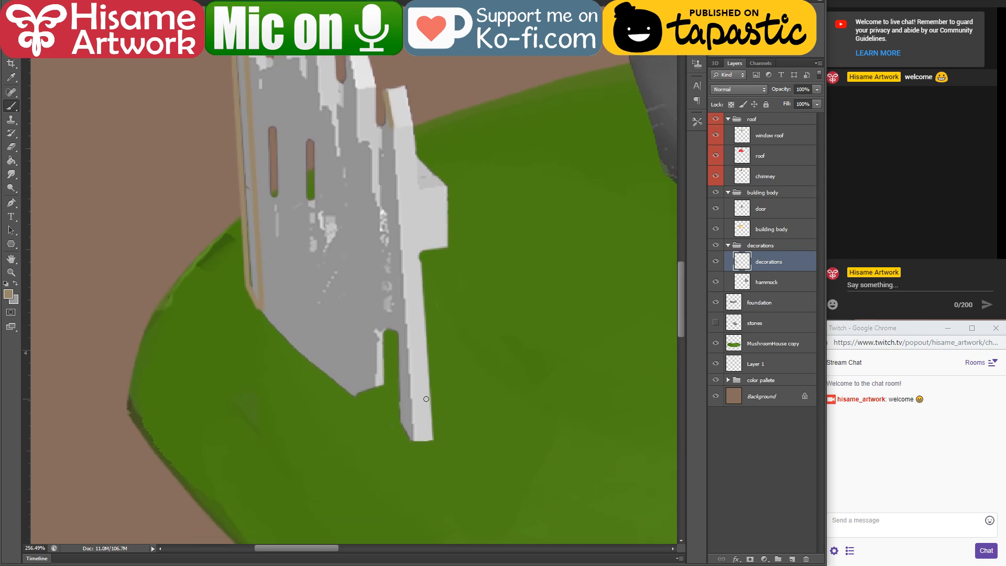
left_click(412, 440, "shift")
left_click(399, 422, "shift")
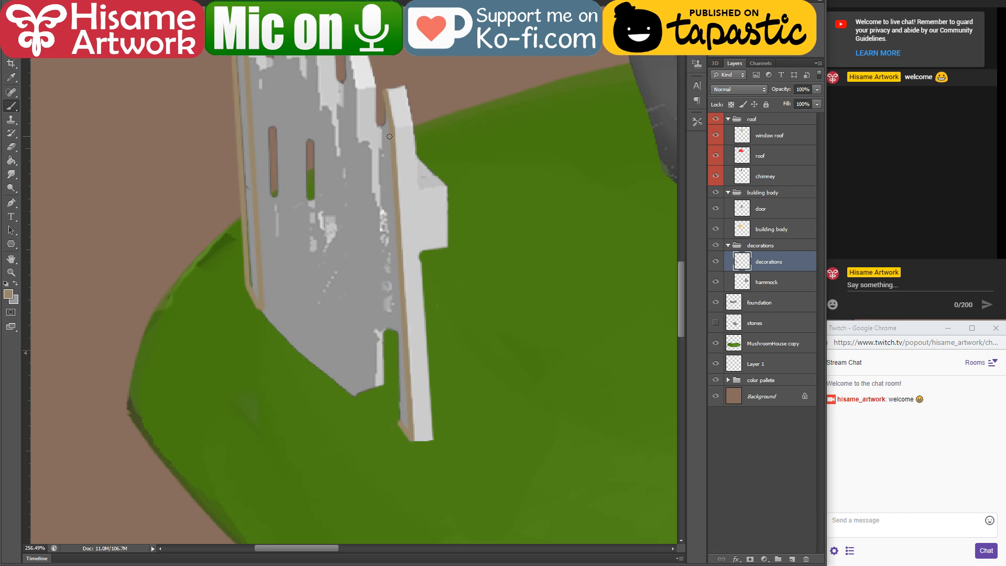
left_click(386, 95, "shift")
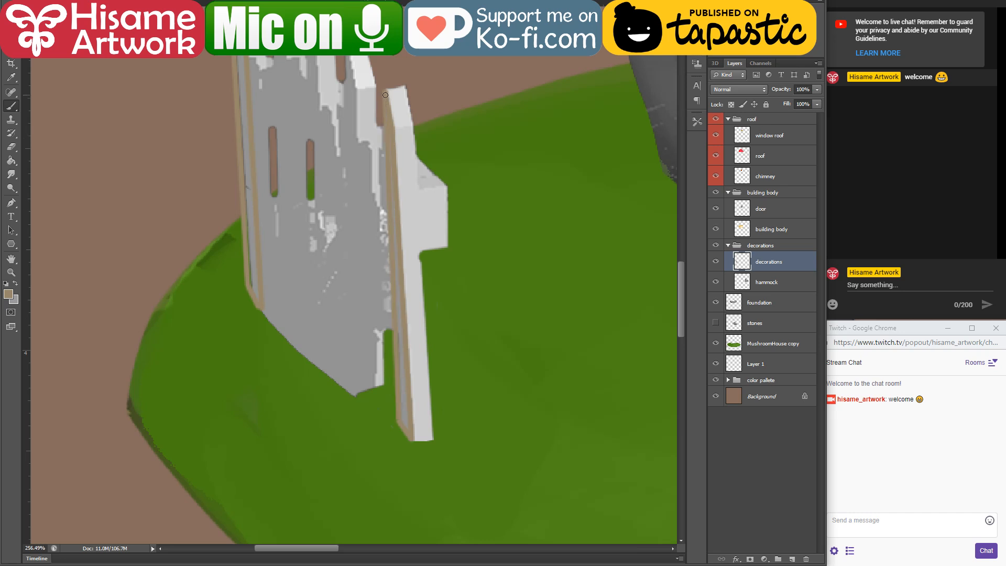
left_click_drag(421, 204, 454, 223)
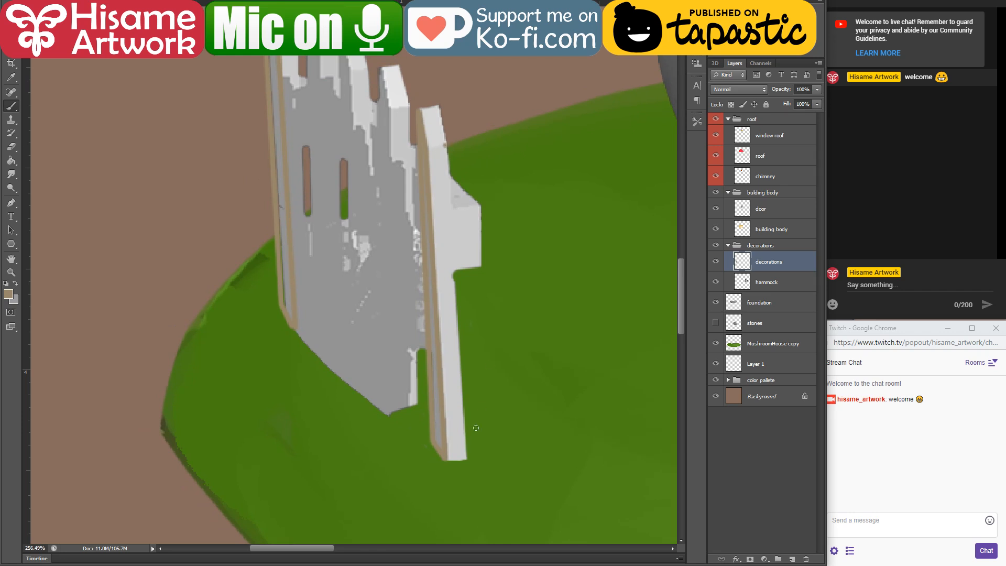
left_click(466, 459, "shift")
left_click(448, 460, "shift")
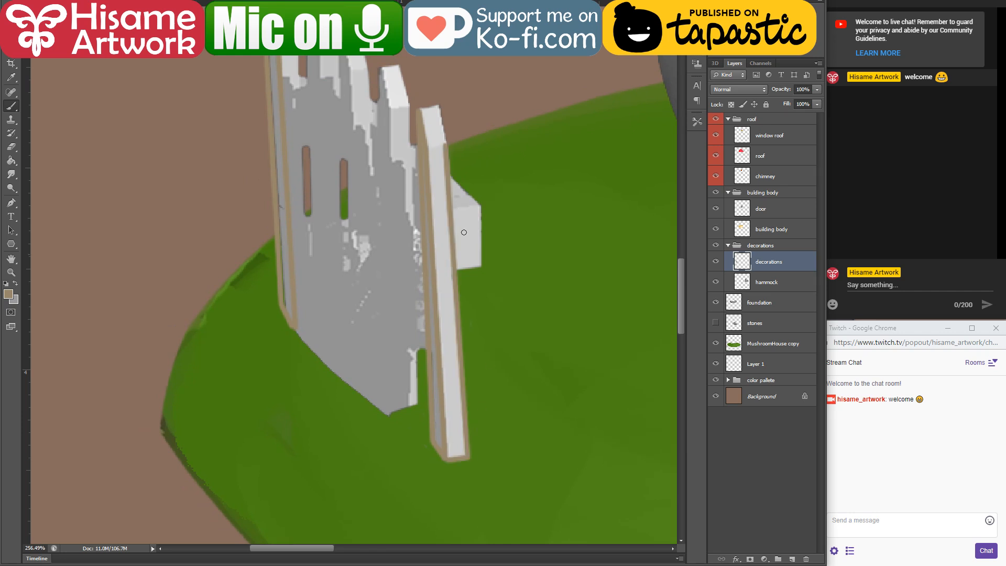
Step: Outline the square end of the crossbeam behind the nearest picket in tan
left_click_drag(459, 196, 470, 273)
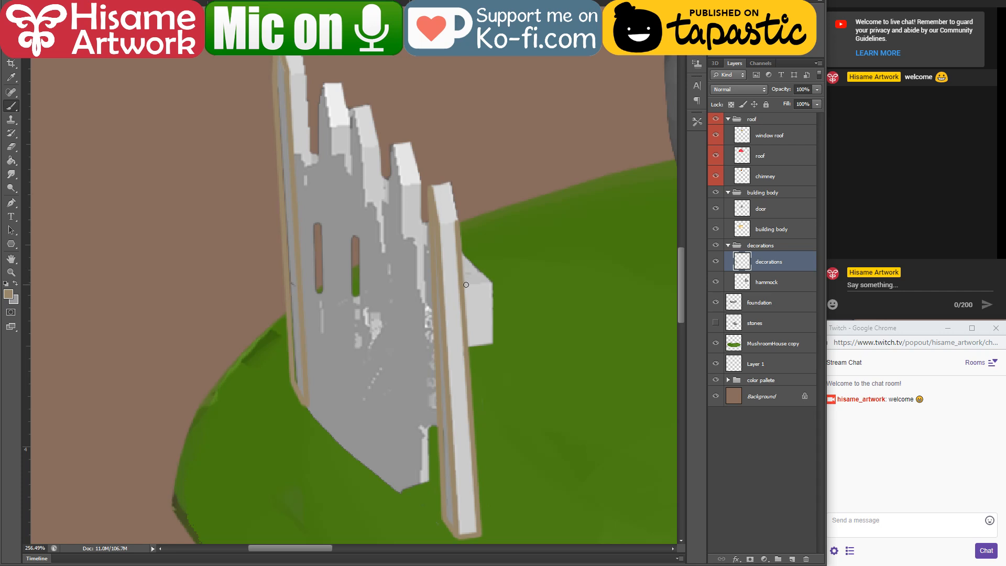
left_click(489, 284, "shift")
left_click(491, 344, "shift")
left_click(489, 283, "shift")
Step: Outline the second-nearest picket in tan, tracing its front corner, both outer edges and the base
scroll(469, 289, "left", 2)
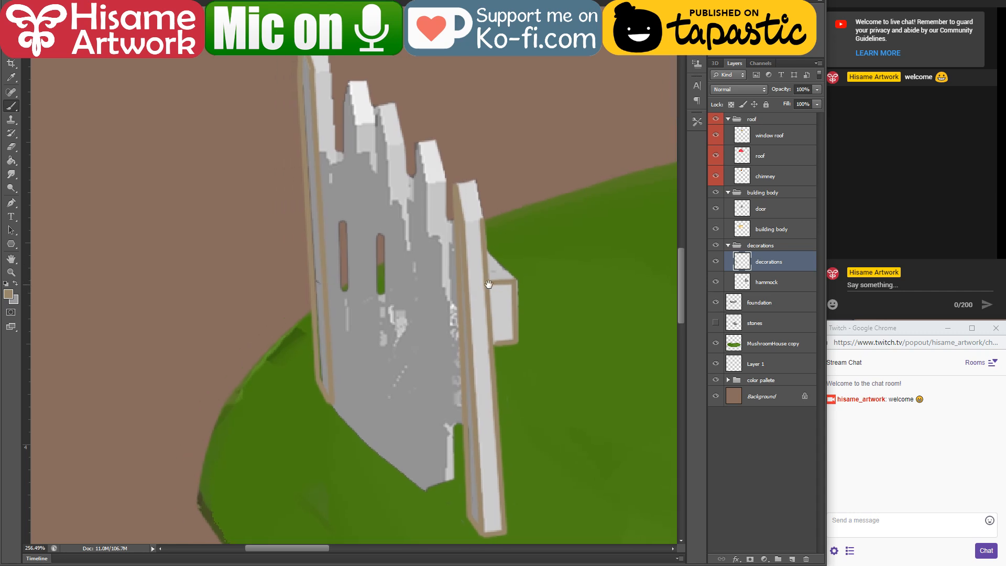
left_click(432, 489, "shift")
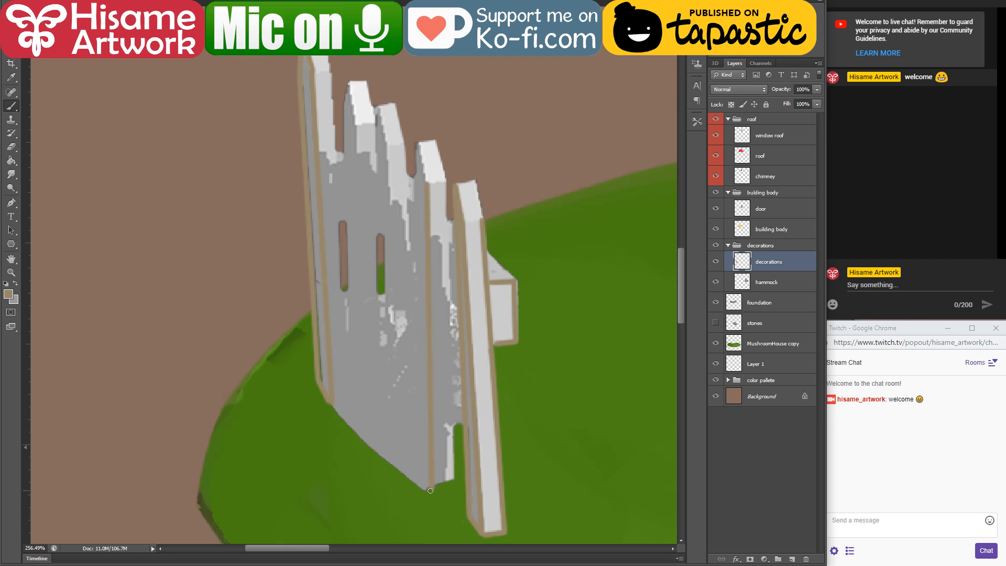
left_click(408, 474, "shift")
left_click(413, 173, "shift")
left_click(416, 142, "shift")
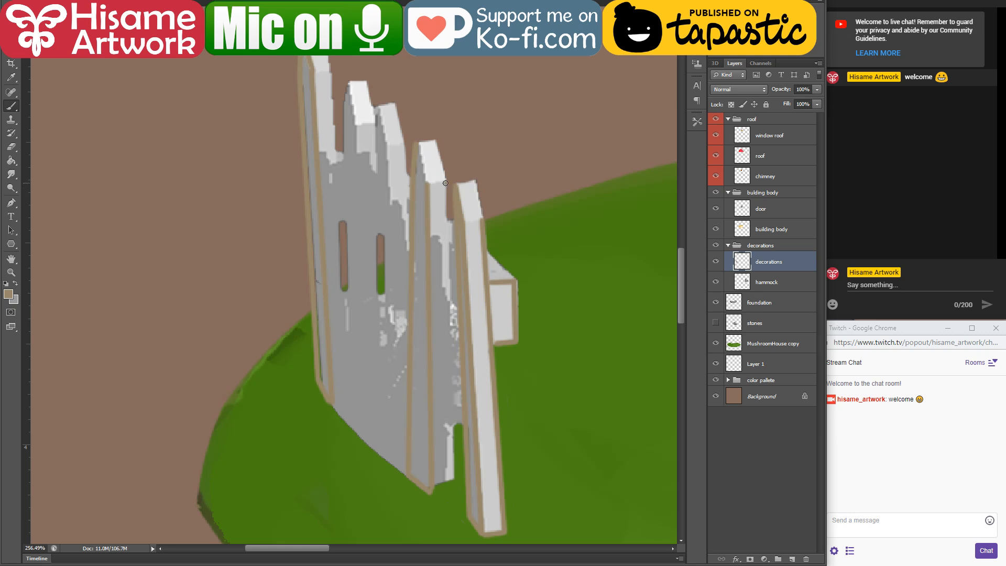
left_click(454, 483, "shift")
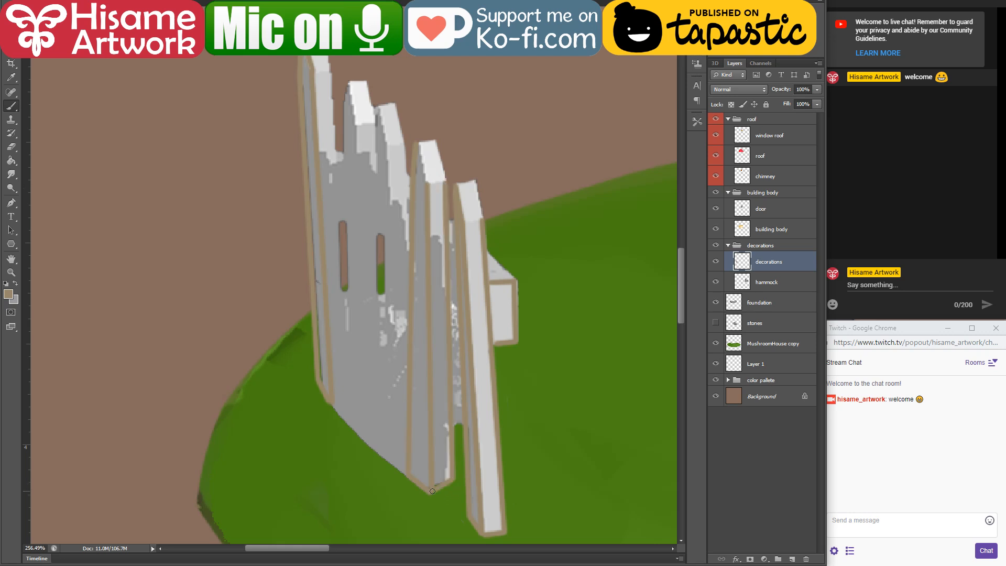
Step: Outline the middle picket in tan, tracing both edges of its dark narrow side down to the base
scroll(417, 265, "down", 6)
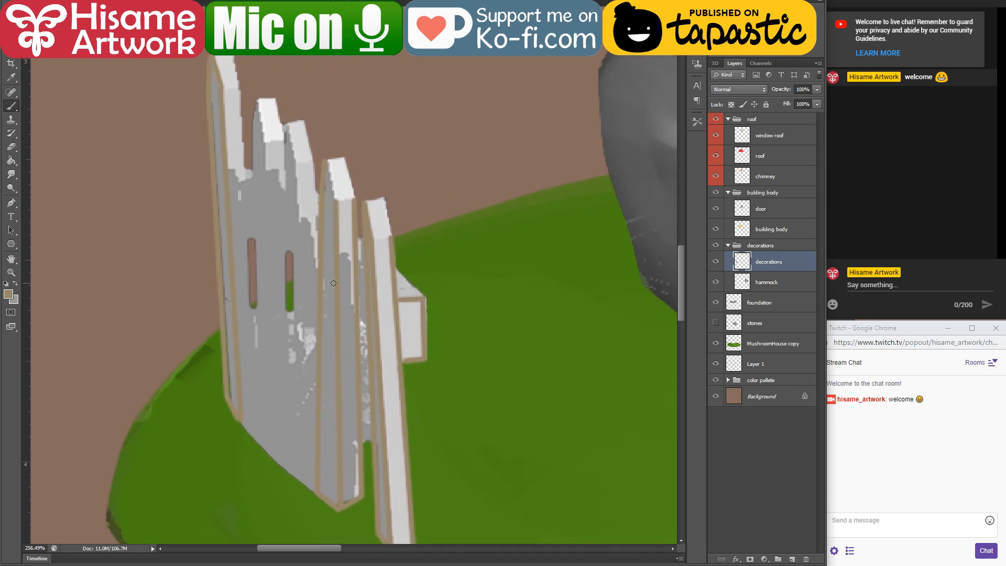
scroll(343, 229, "up", 5)
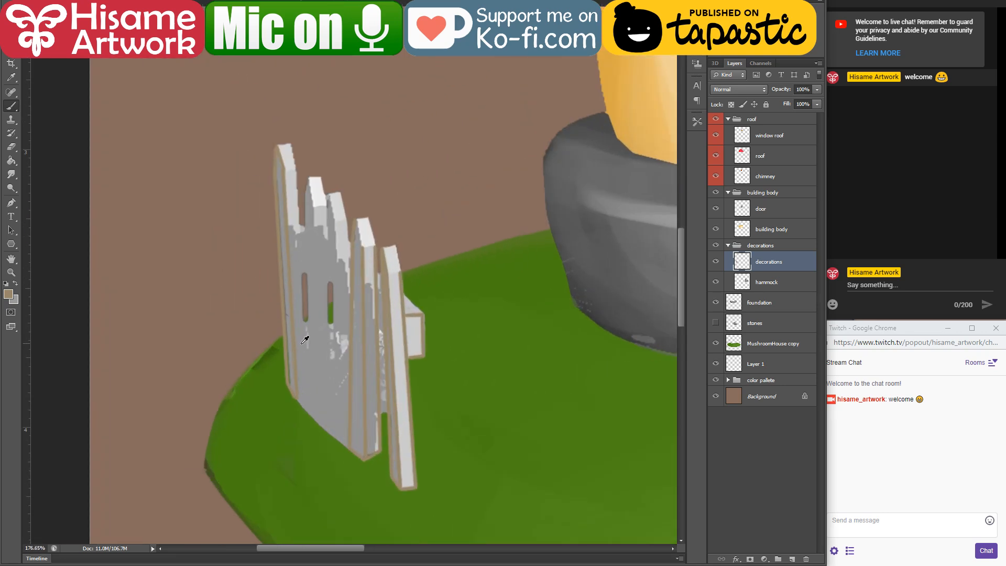
left_click_drag(304, 383, 343, 383)
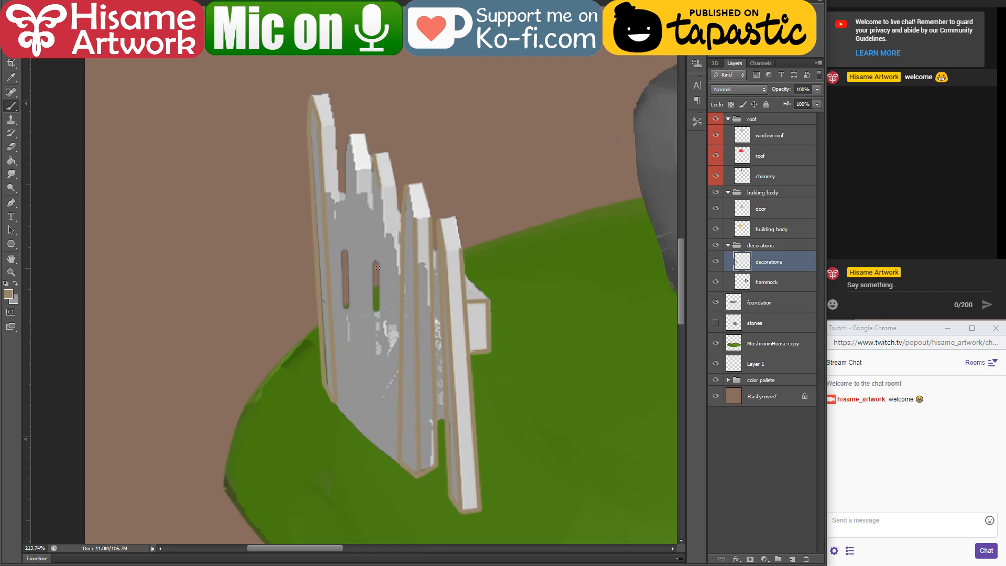
left_click(386, 451, "shift")
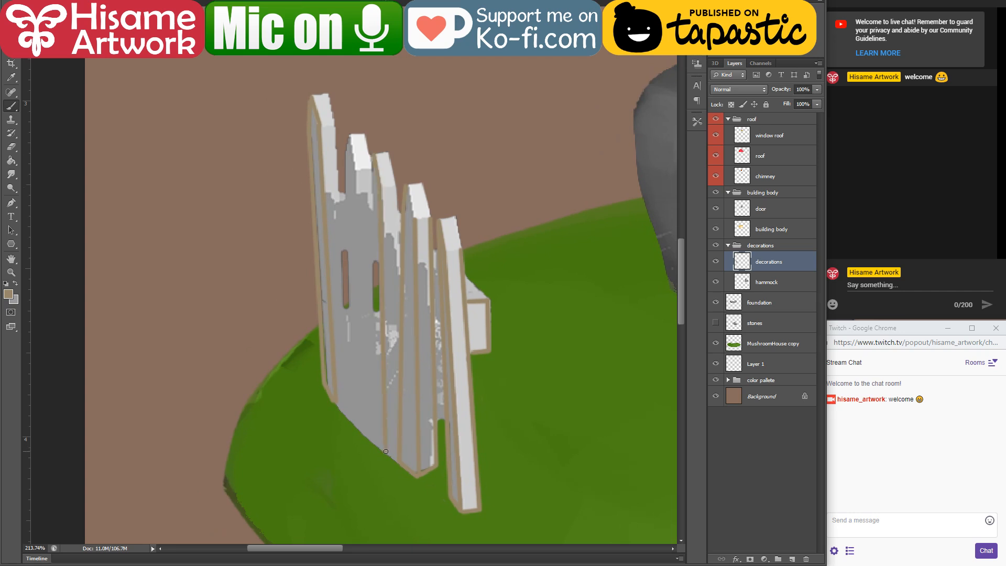
left_click(371, 181, "shift")
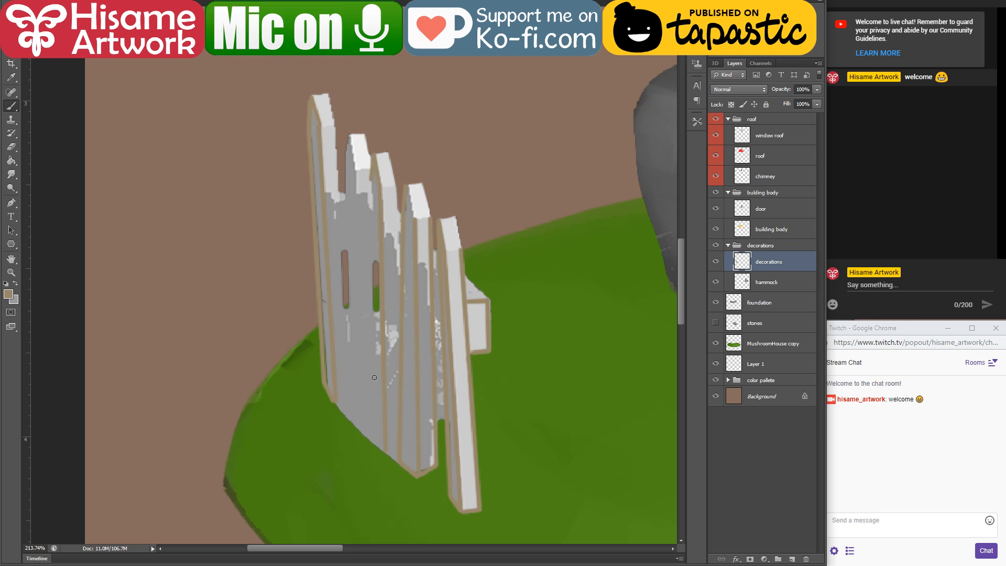
left_click(370, 437, "shift")
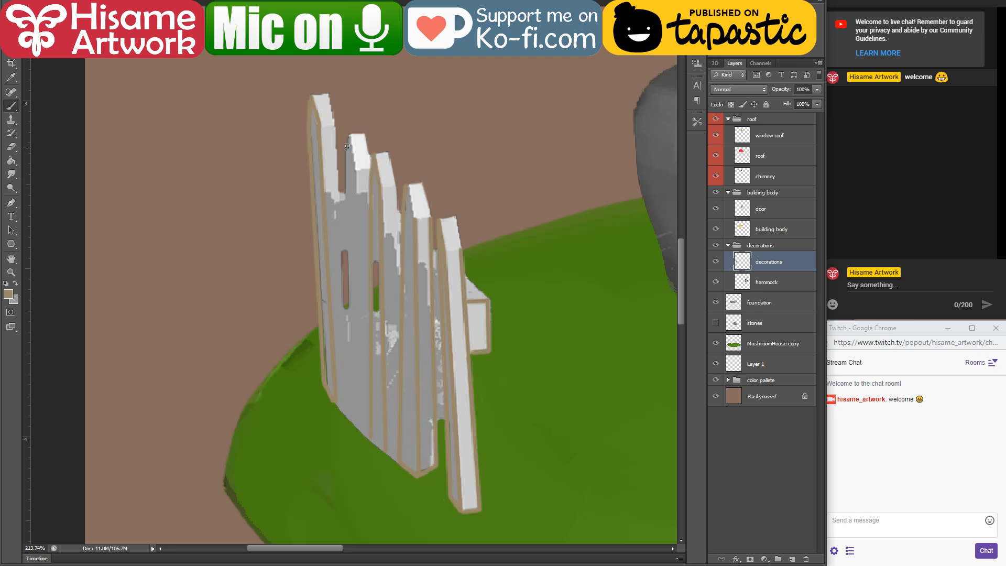
Step: Outline the second-farthest picket in tan along both edges of its dark side and up to its tip
left_click(346, 167, "shift")
left_click(345, 415, "shift")
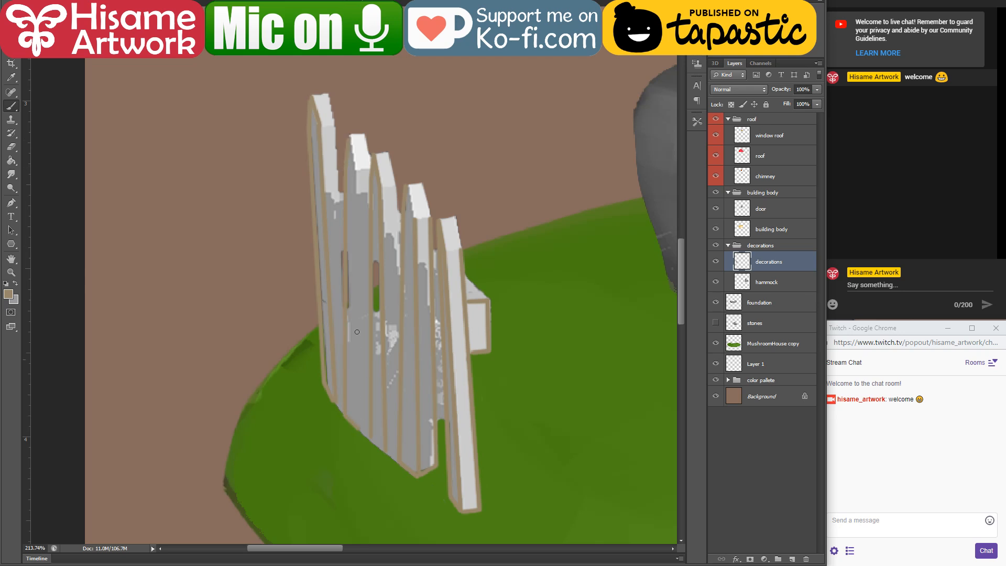
left_click(357, 171, "shift")
left_click(348, 138, "shift")
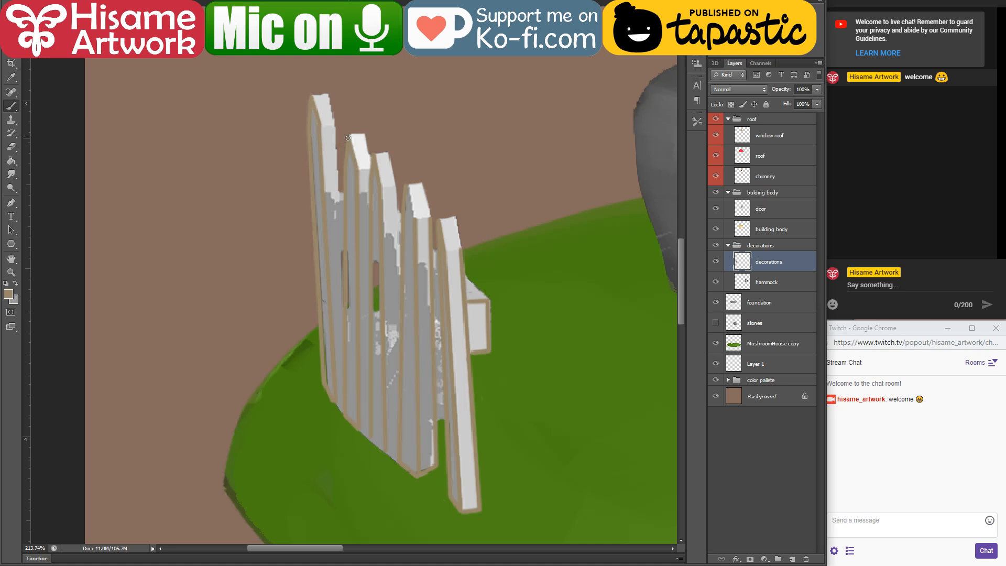
Step: Delete the decorations layer that holds the picket fence
scroll(302, 289, "down", 6)
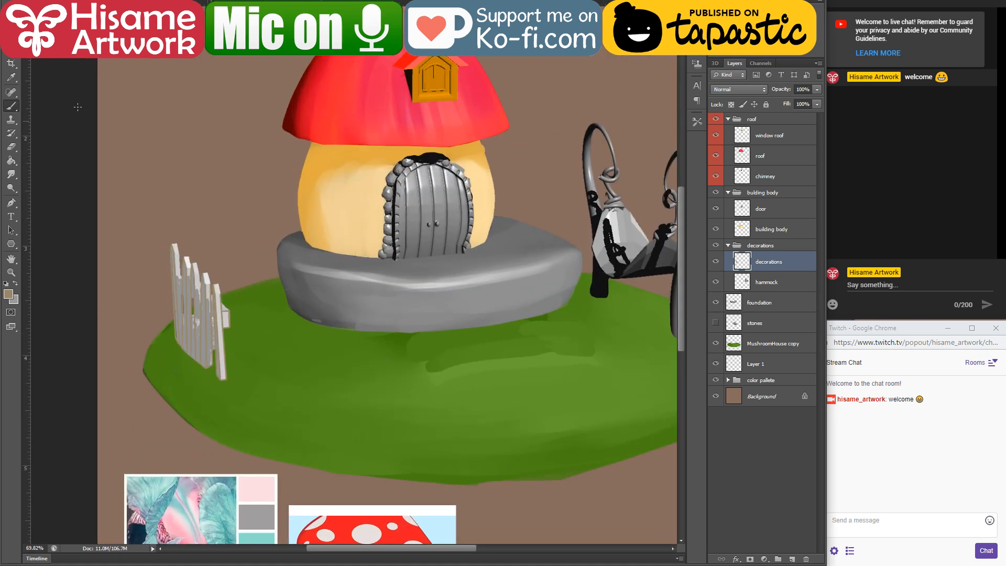
key("v")
key("Delete")
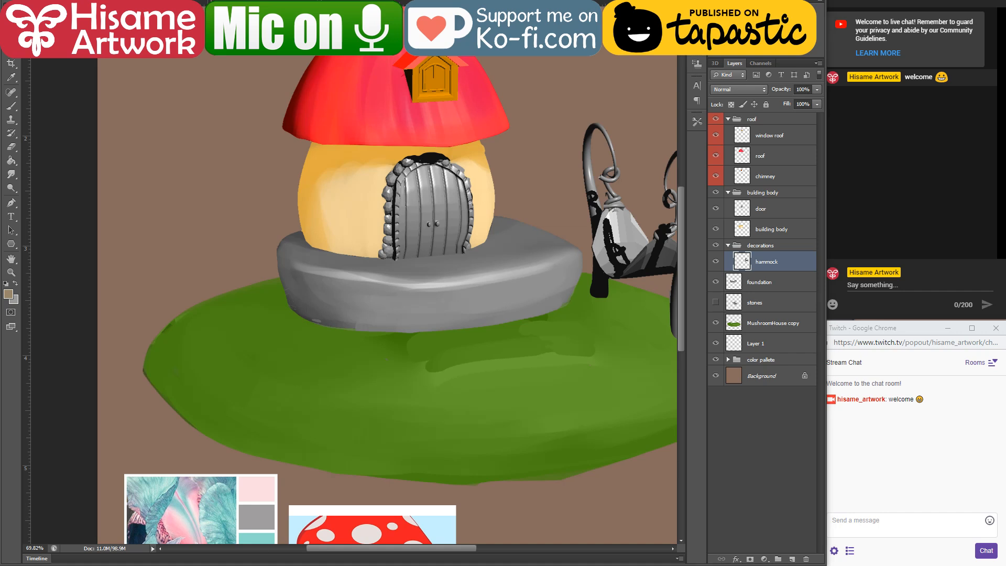
Step: Switch to the file manager and open the mushroom house model in Blender
key("alt+Tab")
left_click_drag(585, 2, 473, 2)
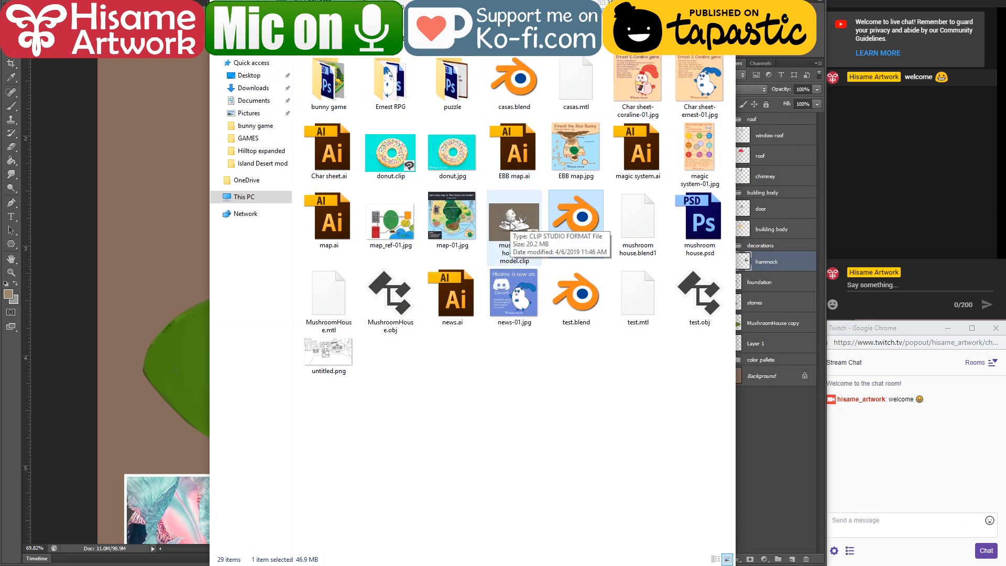
double_click(569, 216)
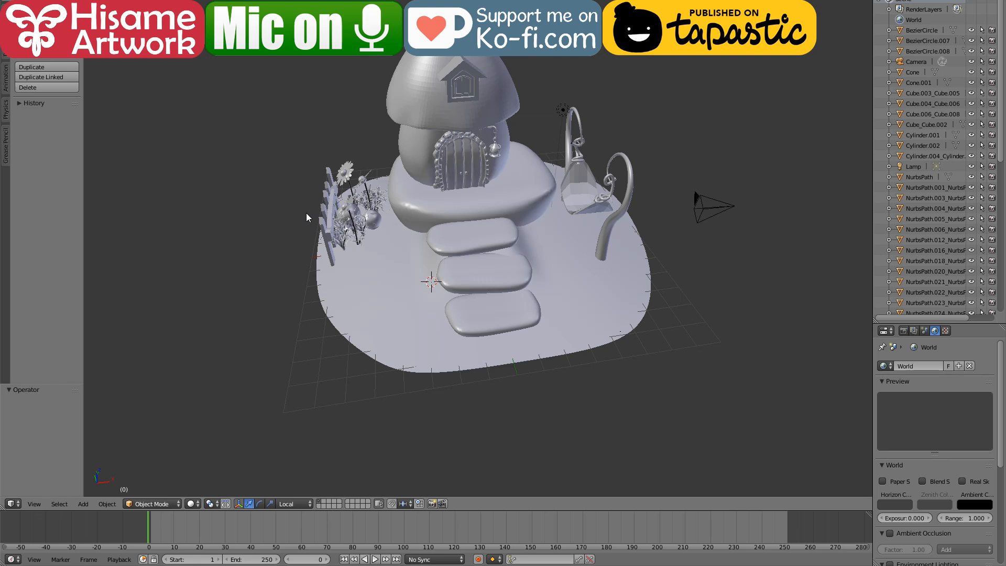
Step: Select all the fence pieces beside the flower bed and rotate them 79.4° about the local Y axis
left_click(286, 236)
scroll(314, 232, "up", 4)
scroll(314, 232, "down", 2)
scroll(313, 232, "up", 2)
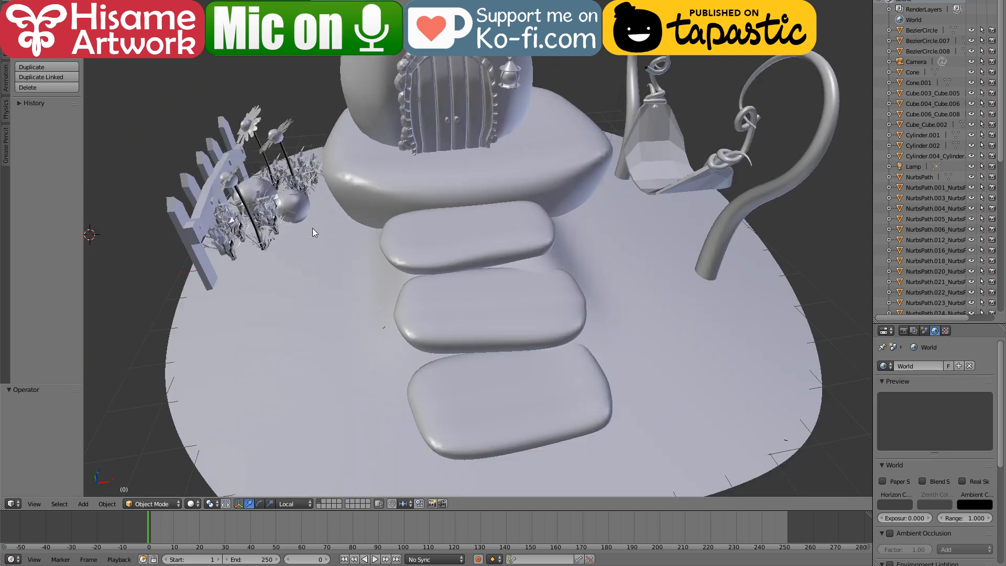
right_click(193, 227)
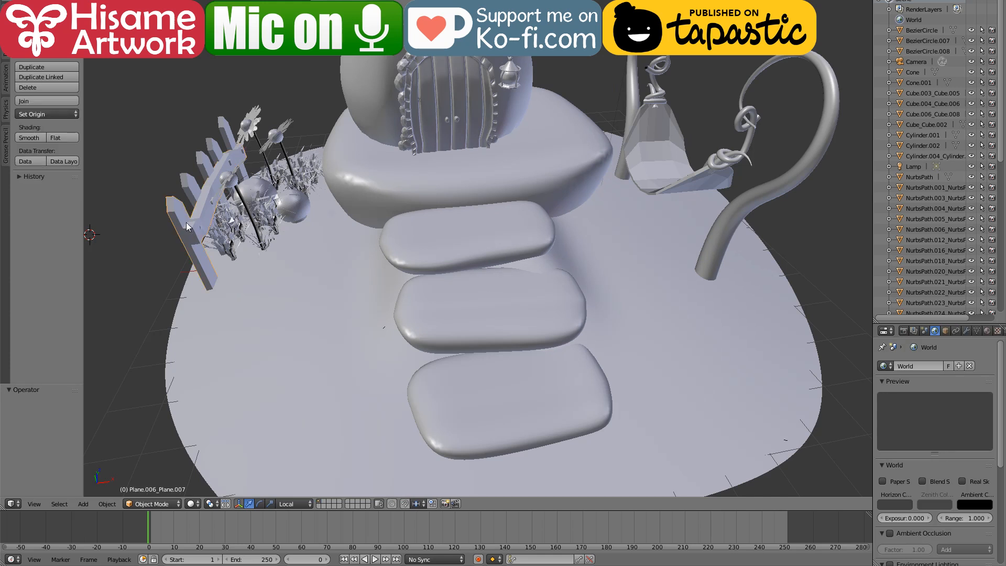
right_click(182, 230)
right_click(188, 180, "shift")
right_click(203, 159, "shift")
right_click(213, 150, "shift")
right_click(226, 129, "shift")
left_click(260, 505)
scroll(445, 243, "down", 4)
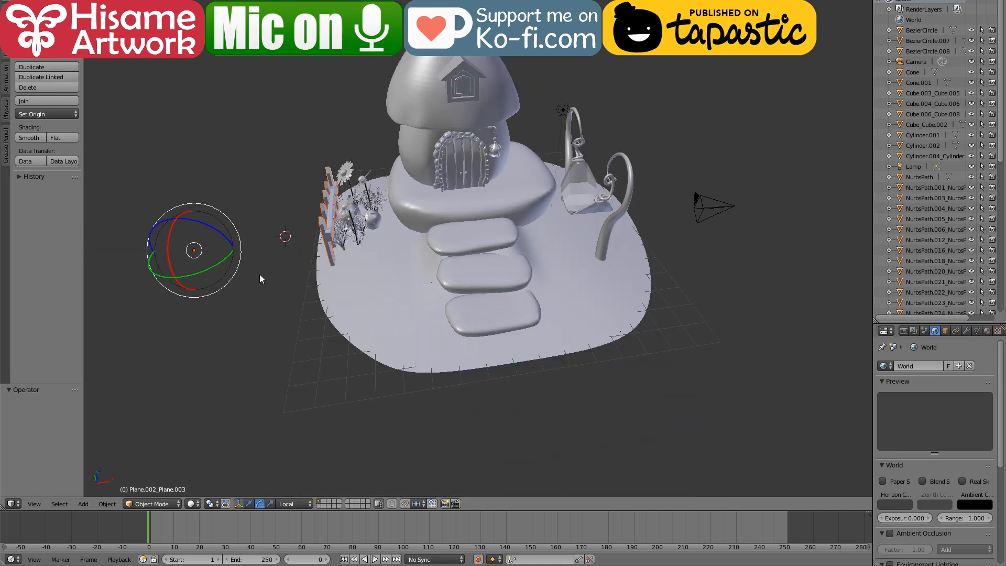
left_click_drag(163, 279, 216, 289)
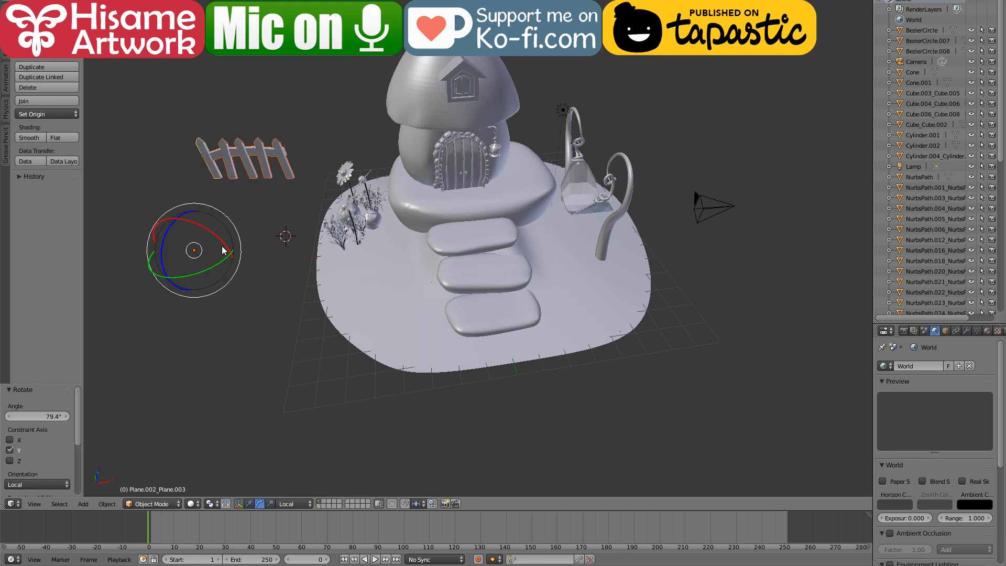
Step: Move the fence along its local X and Z axes onto the ground in front of the flower bed
left_click(249, 503)
left_click_drag(164, 271, 79, 399)
scroll(993, 287, "down", 3)
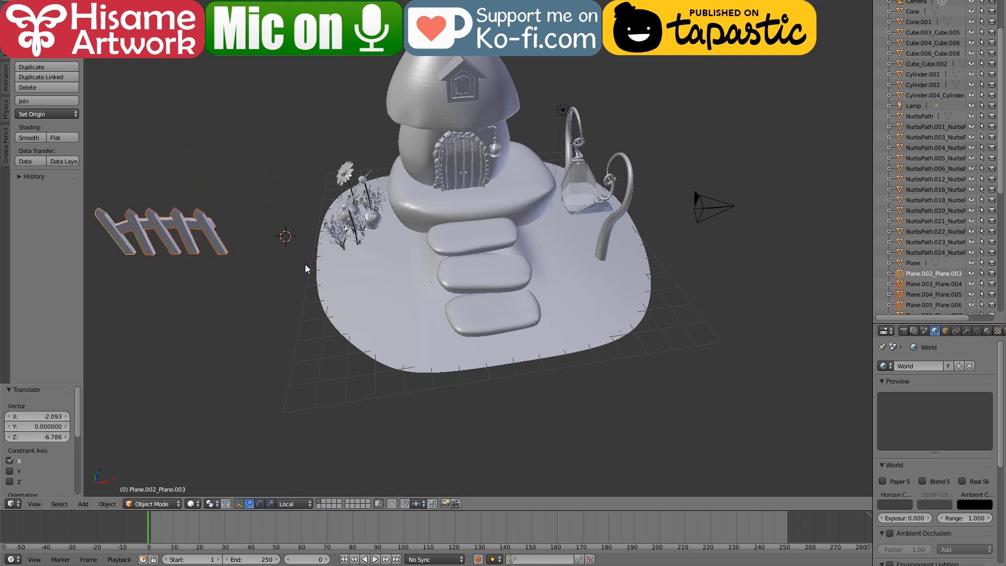
scroll(306, 268, "down", 4)
left_click_drag(281, 288, 387, 297)
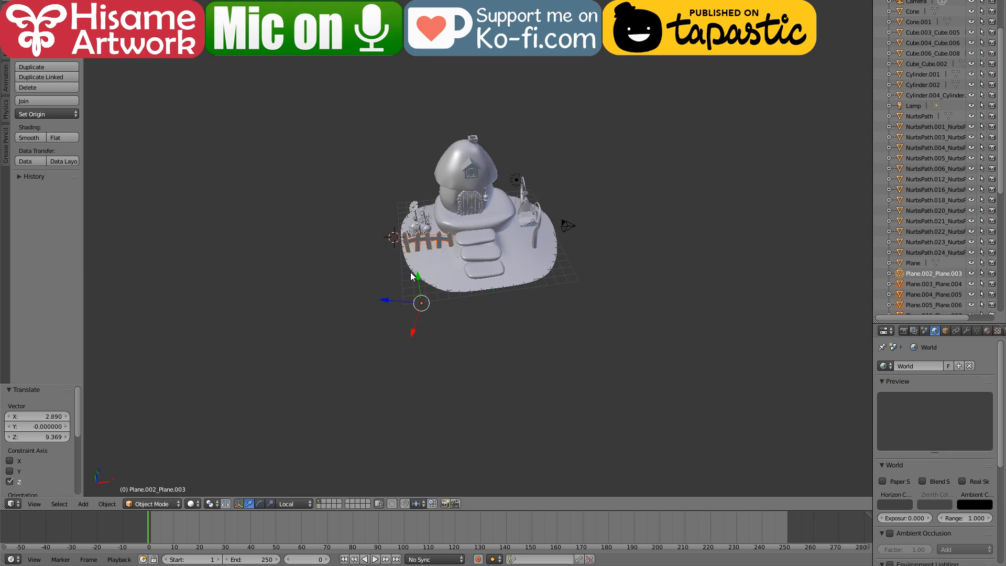
left_click_drag(413, 332, 406, 360)
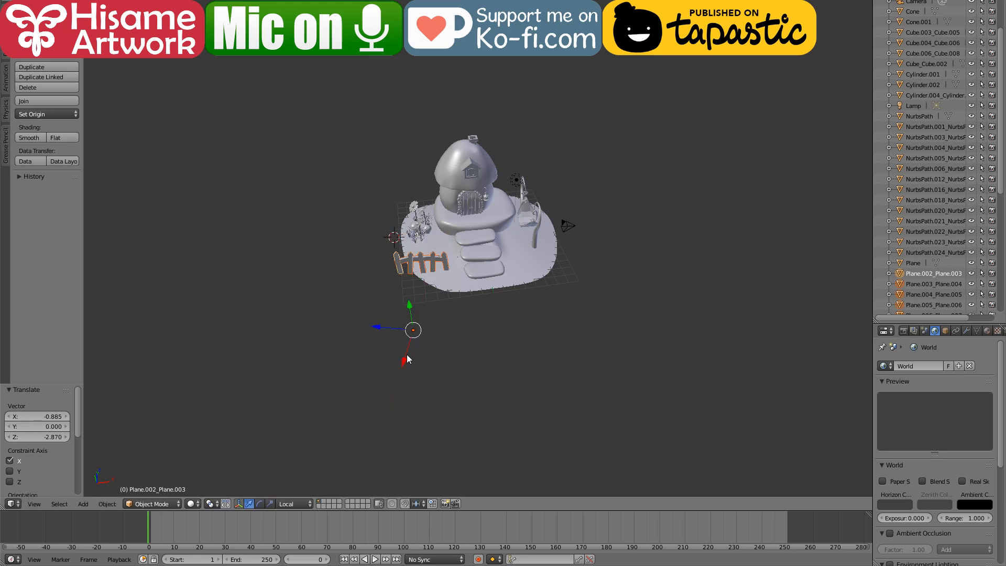
Step: Rotate the fence -27.2° about its local Y axis and shift it along local Z to stand beside the stepping stones
left_click(259, 504)
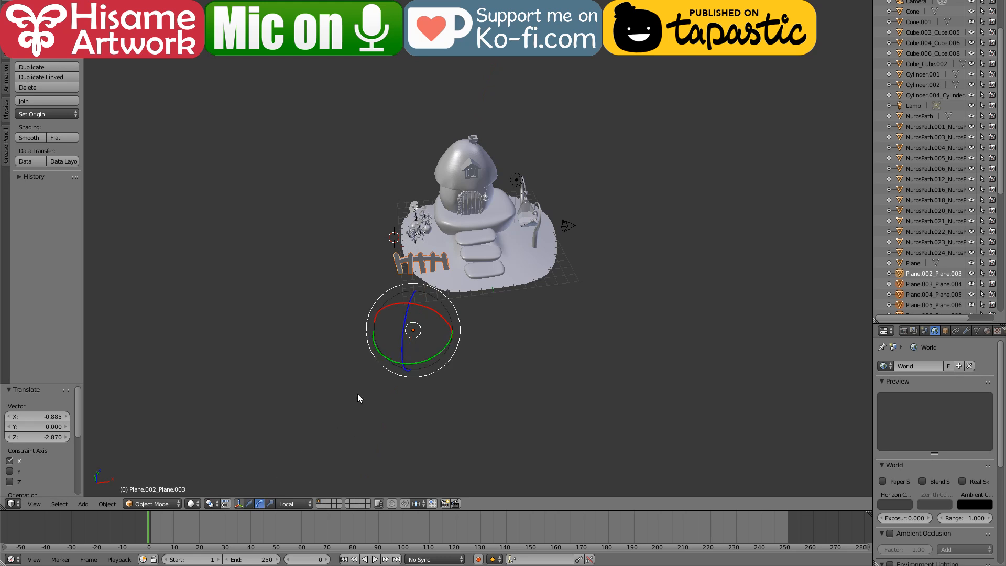
left_click_drag(391, 366, 373, 350)
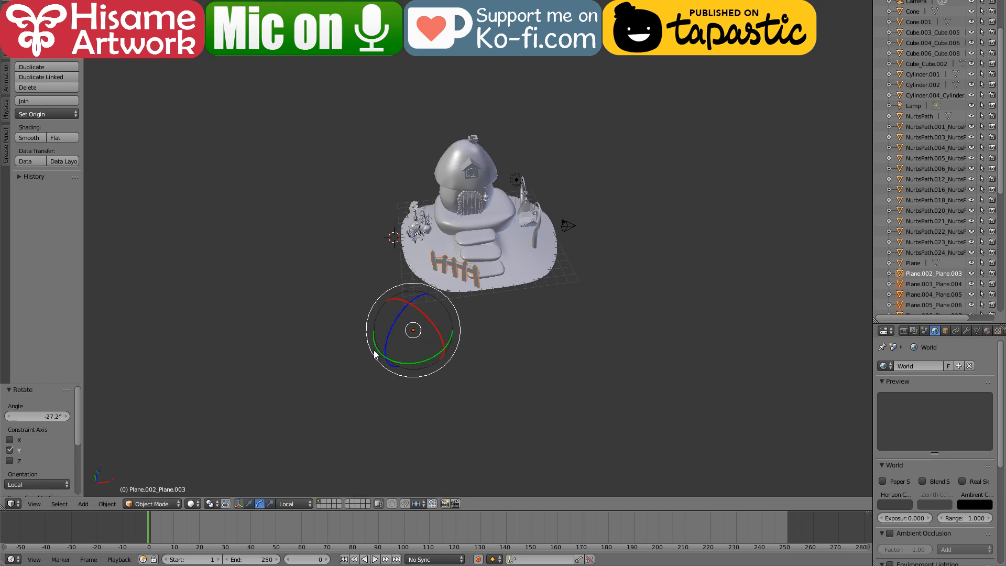
left_click(251, 504)
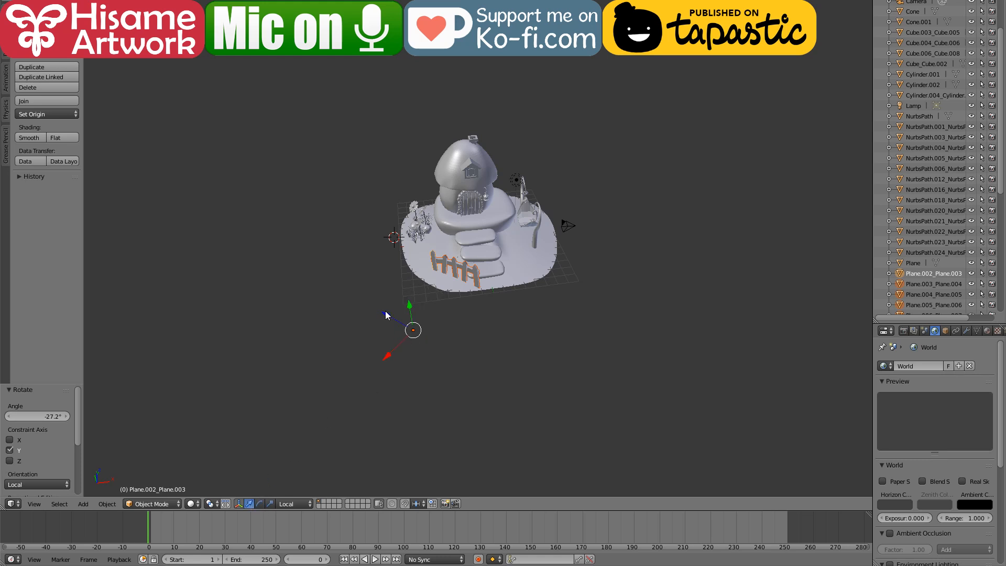
left_click_drag(386, 315, 387, 268)
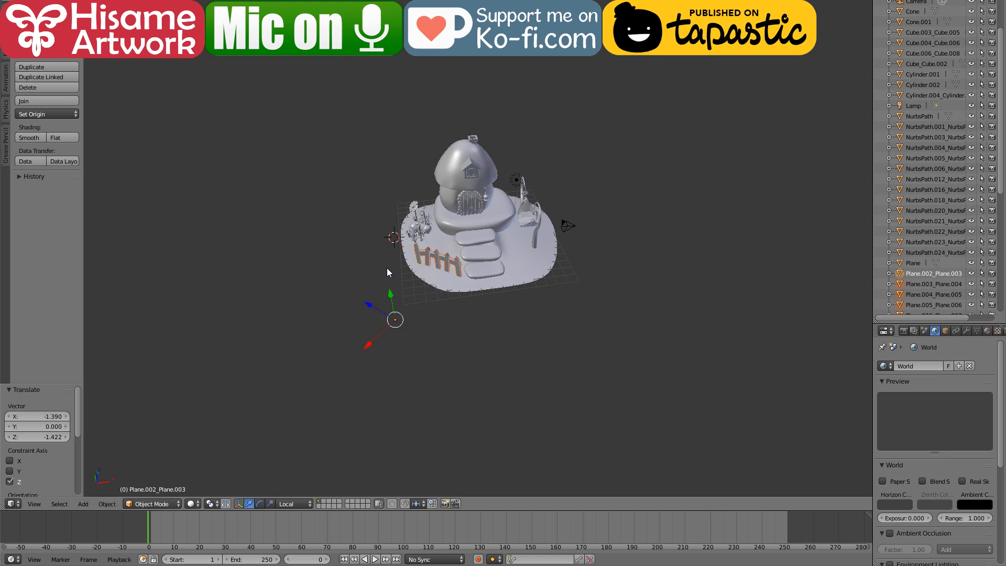
left_click_drag(366, 309, 412, 254)
scroll(474, 280, "up", 4)
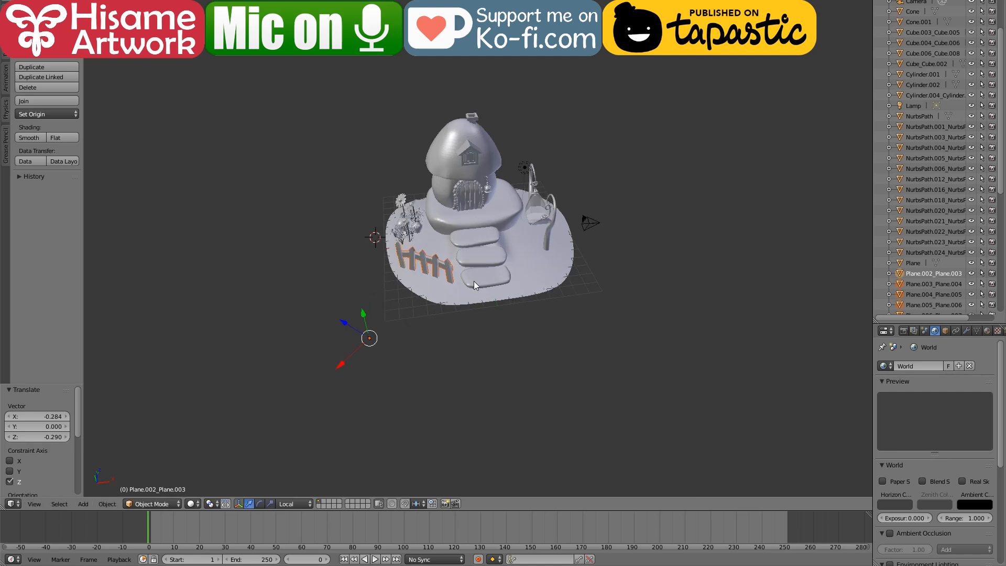
scroll(434, 330, "up", 3)
scroll(434, 330, "down", 3)
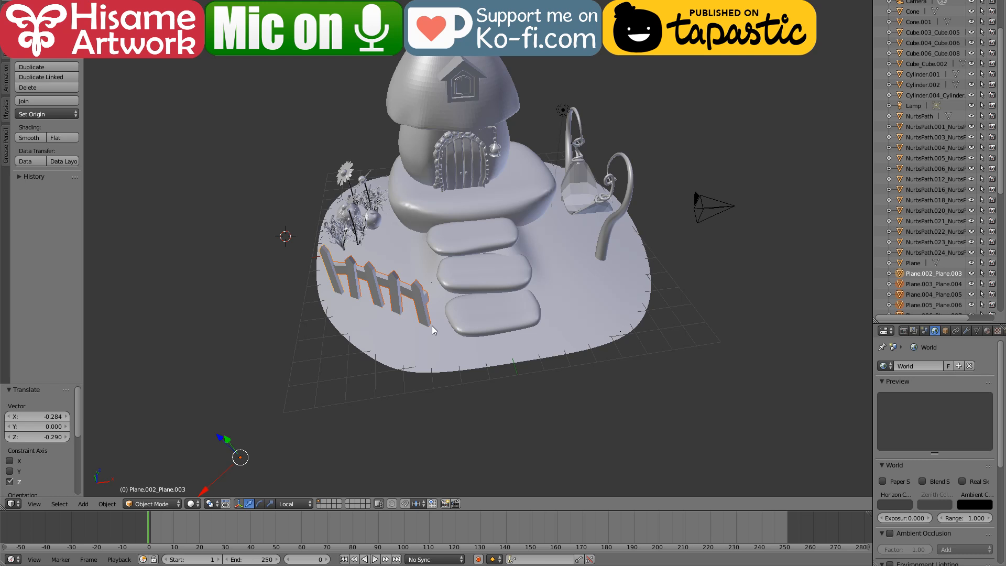
Step: Delete the tall daisy and a leafy clump at the outer side of the flower bed
right_click(346, 177)
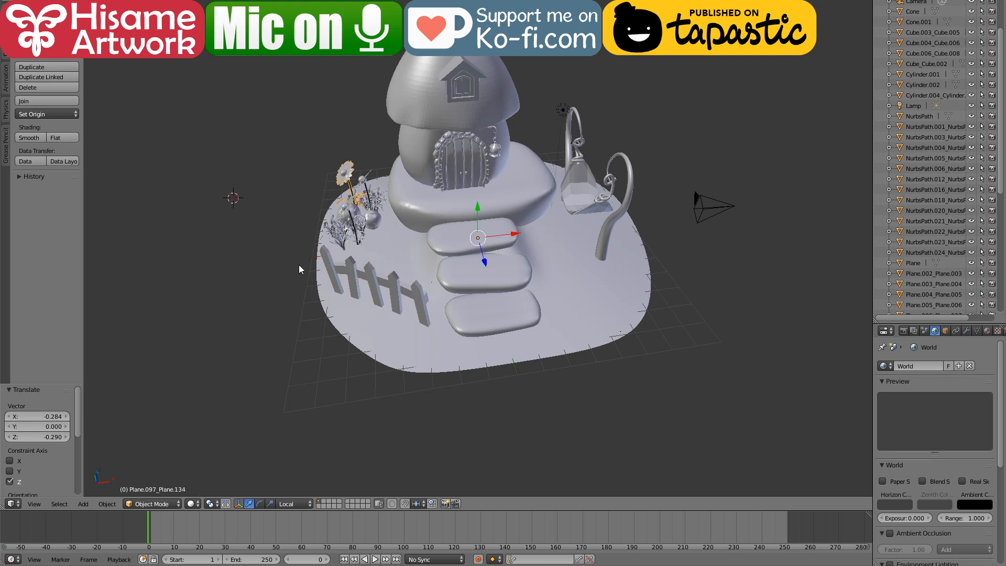
key("x")
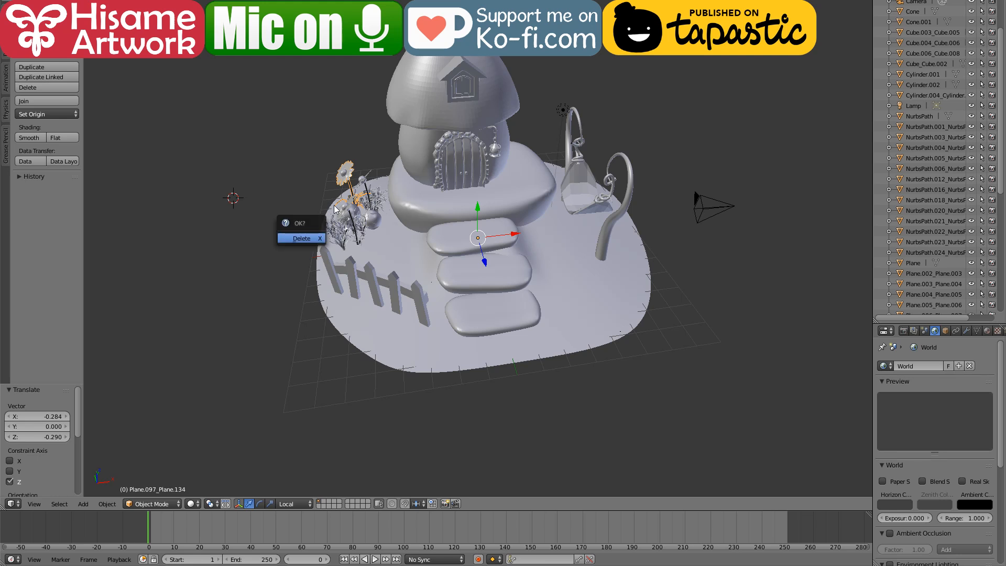
left_click(312, 240)
right_click(350, 215)
right_click(338, 234)
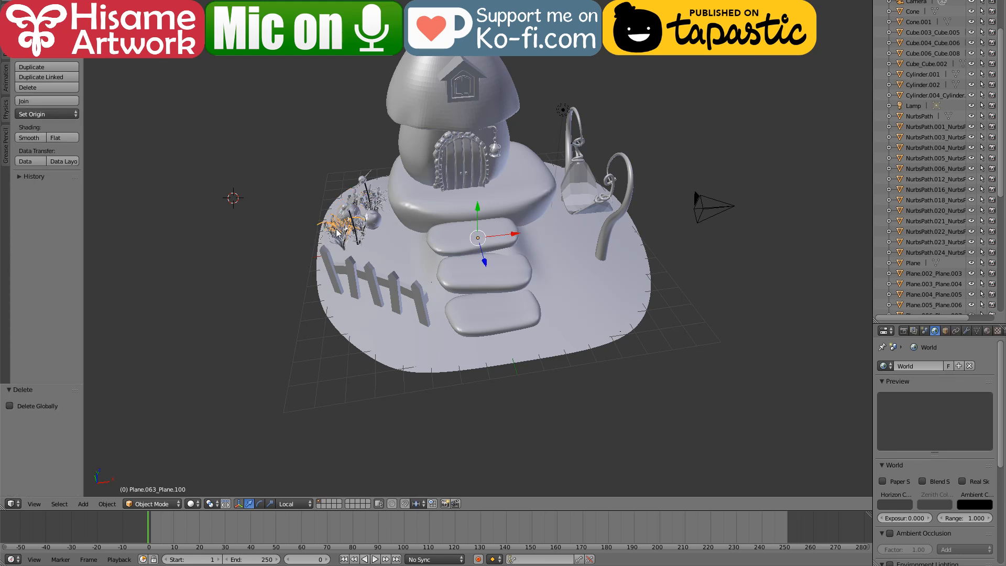
key("x")
left_click(341, 236)
Step: Delete three more leaf clumps along the outer edge of the flower bed behind the fence
right_click(343, 237)
right_click(343, 237)
key("x")
left_click(340, 239)
right_click(338, 233)
key("x")
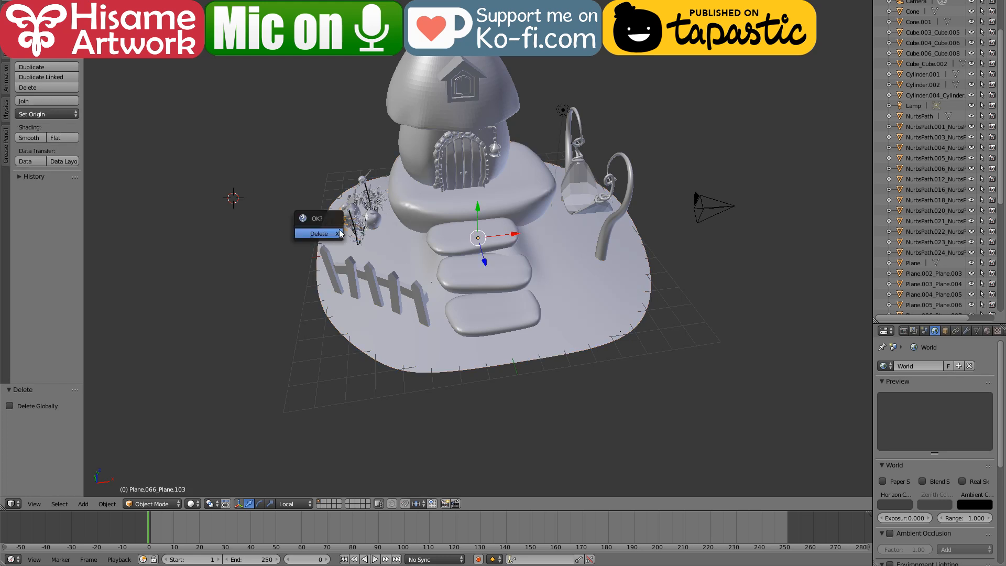
left_click(343, 237)
right_click(337, 234)
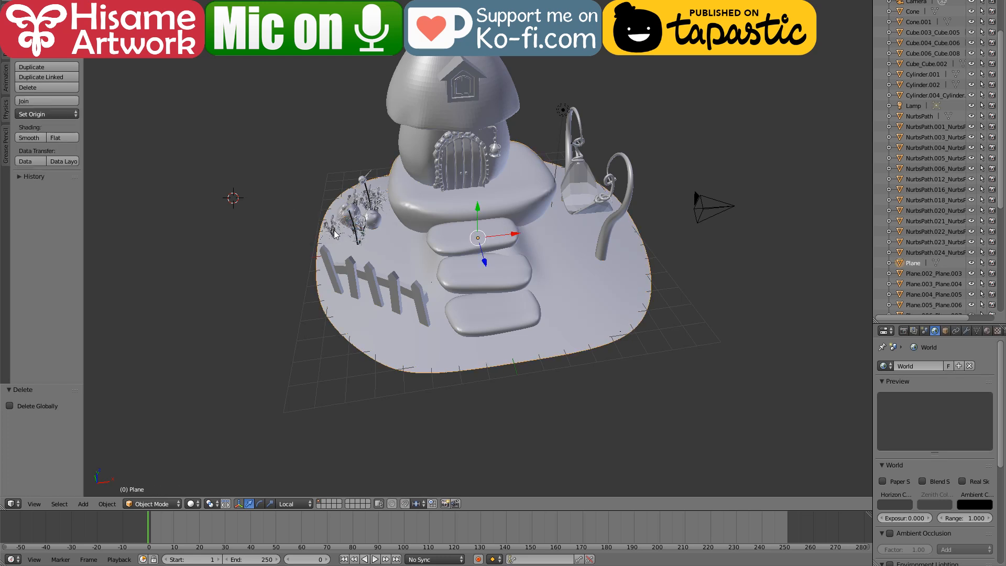
right_click(336, 235)
key("x")
left_click(319, 237)
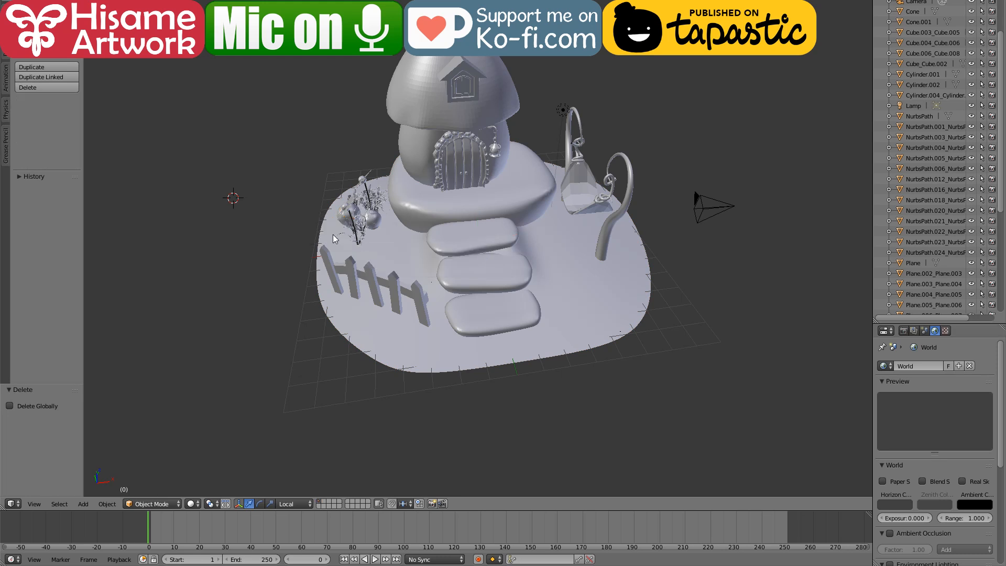
Step: Delete small foliage pieces around the round plants in the middle of the flower bed
right_click(371, 203)
key("x")
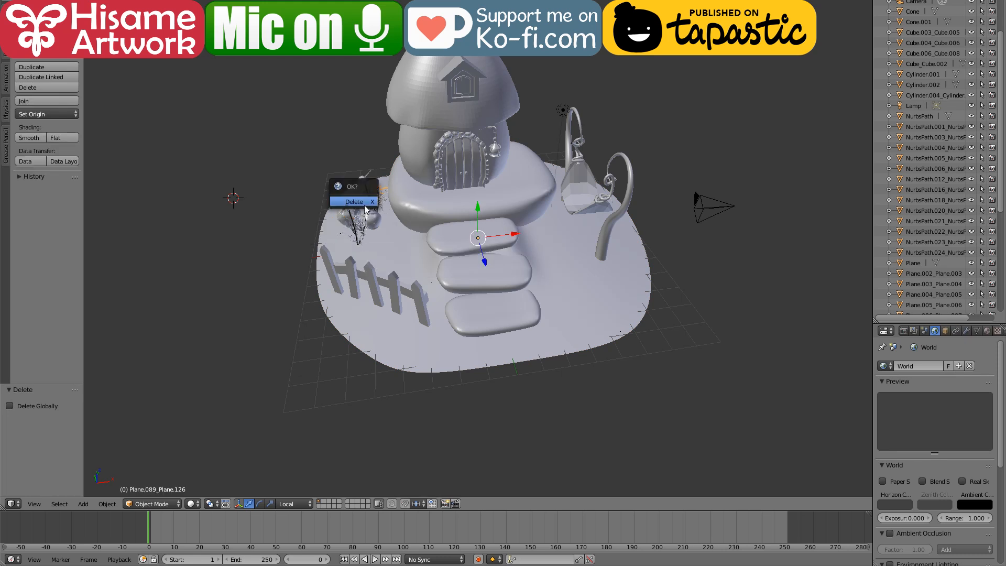
left_click(365, 204)
right_click(368, 207)
right_click(363, 211)
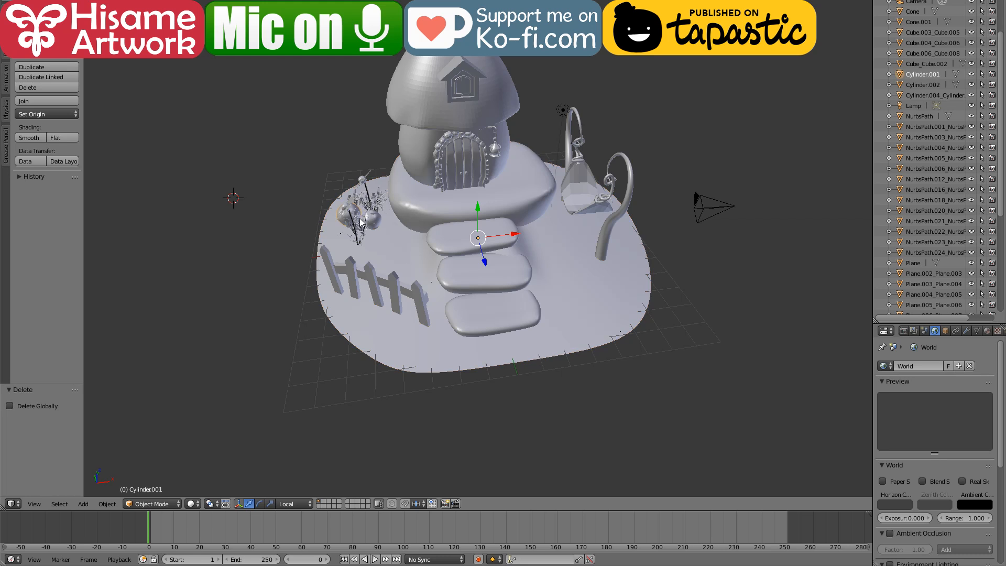
key("x")
left_click(358, 242)
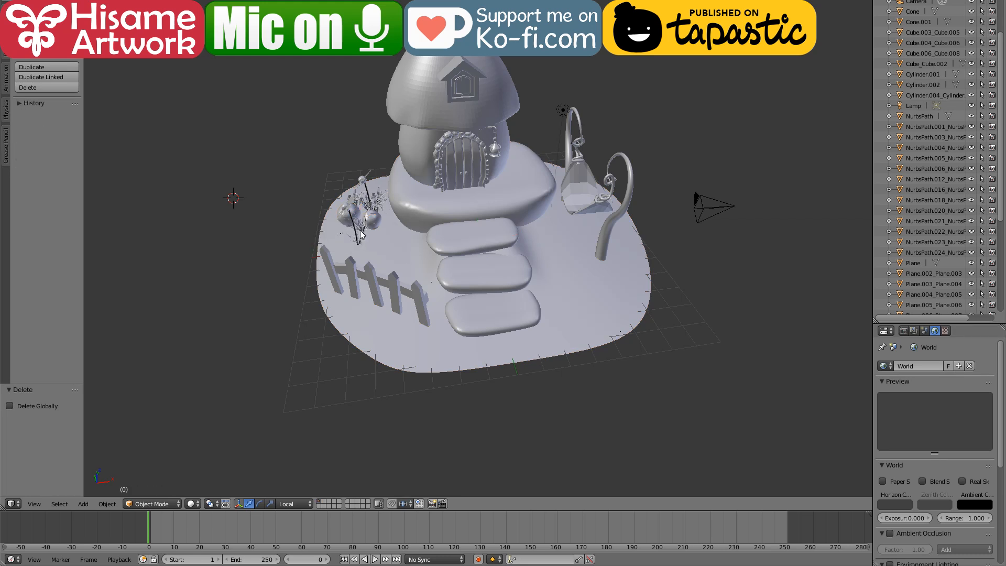
Step: Delete the foliage clump in front of the round plants and the leafy piece beside the house foundation
right_click(357, 242)
right_click(357, 242)
key("x")
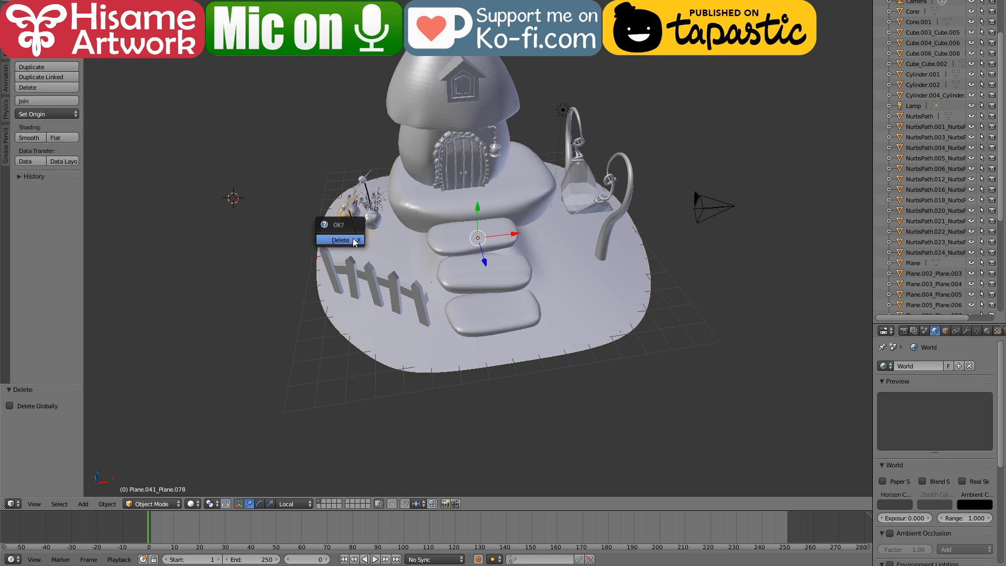
left_click(357, 238)
right_click(358, 240)
right_click(369, 209)
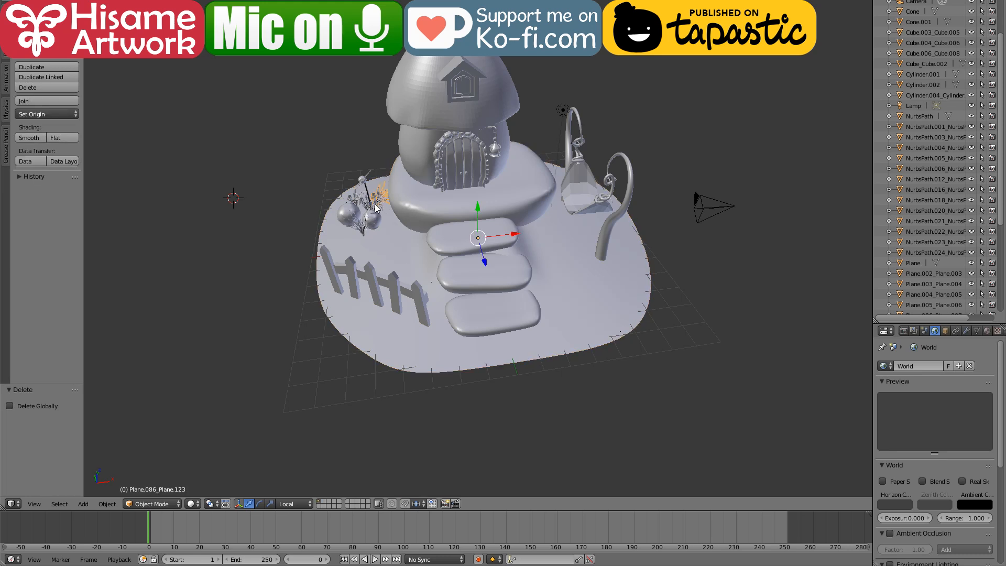
key("x")
left_click(367, 207)
Step: Delete the leaves around the larger round plant and the tall stalk rising between the two round plants
right_click(367, 208)
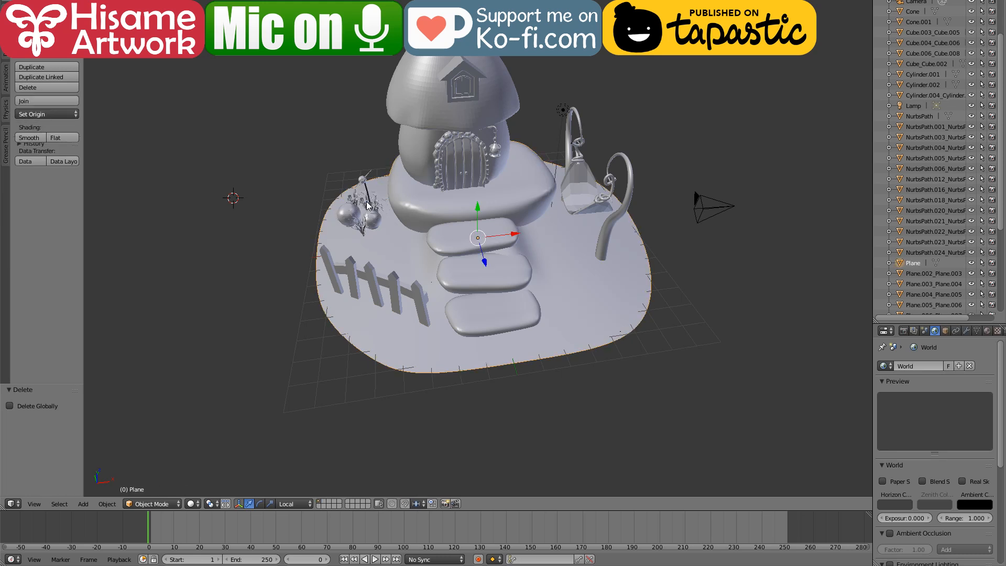
right_click(371, 208)
key("x")
left_click(355, 205)
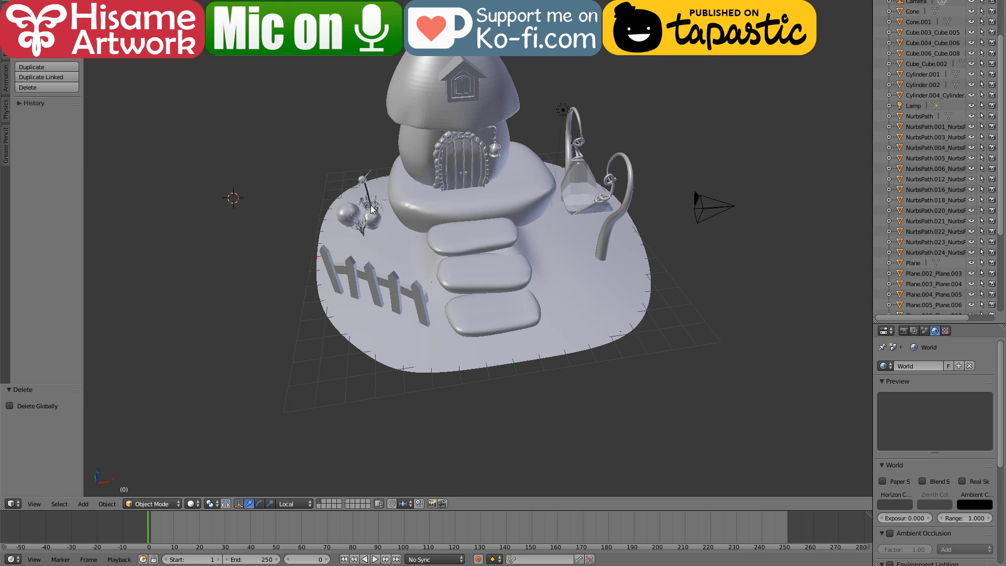
right_click(369, 209)
right_click(365, 184)
key("x")
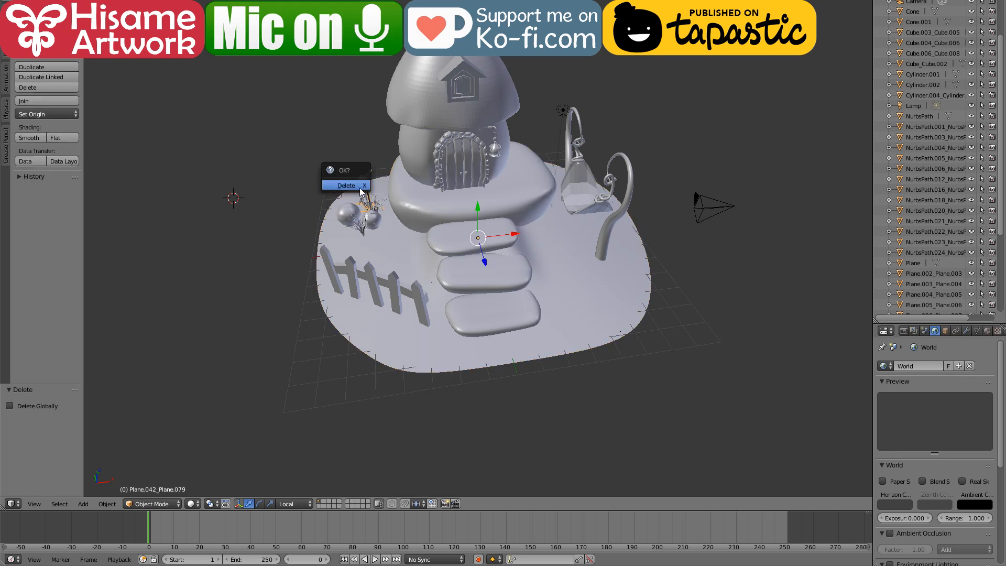
left_click(360, 187)
Step: Delete the small leaf piece at the base of the smaller round plant
right_click(362, 231)
right_click(361, 231)
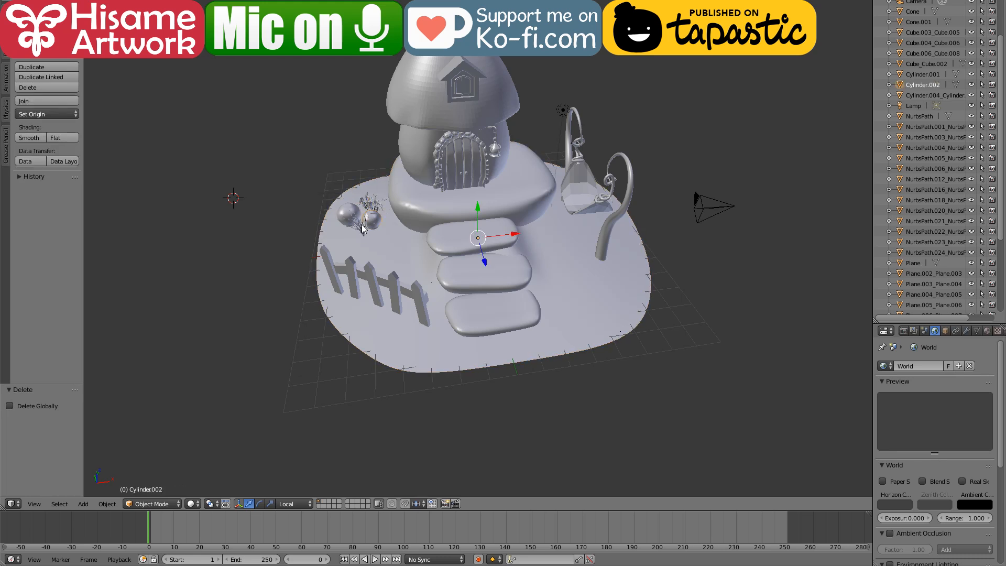
right_click(361, 230)
right_click(360, 231)
key("x")
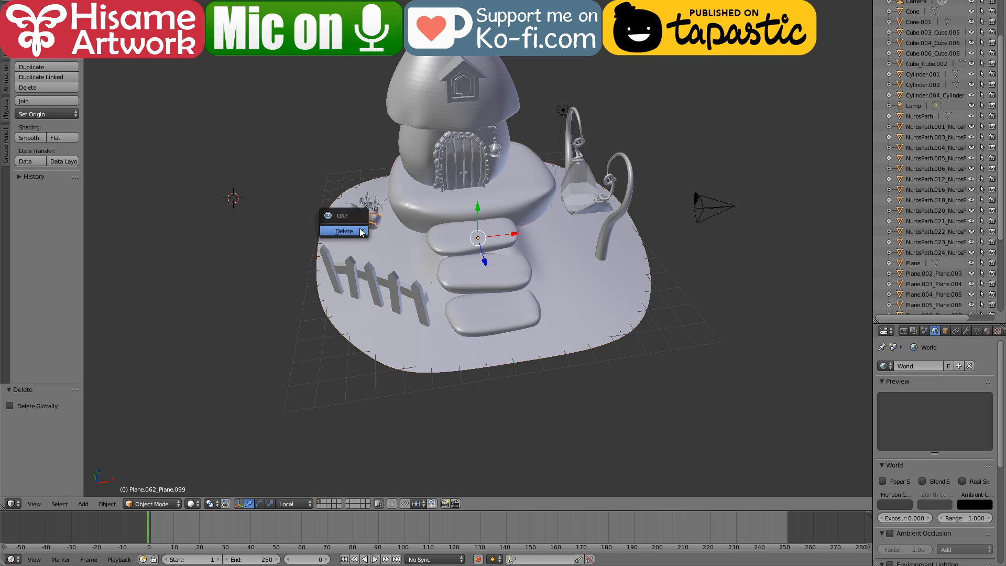
left_click(362, 230)
Step: Delete the remaining foliage pieces behind the smaller round plant, keeping only the two spheres in the flower bed
right_click(371, 206)
right_click(371, 205)
key("x")
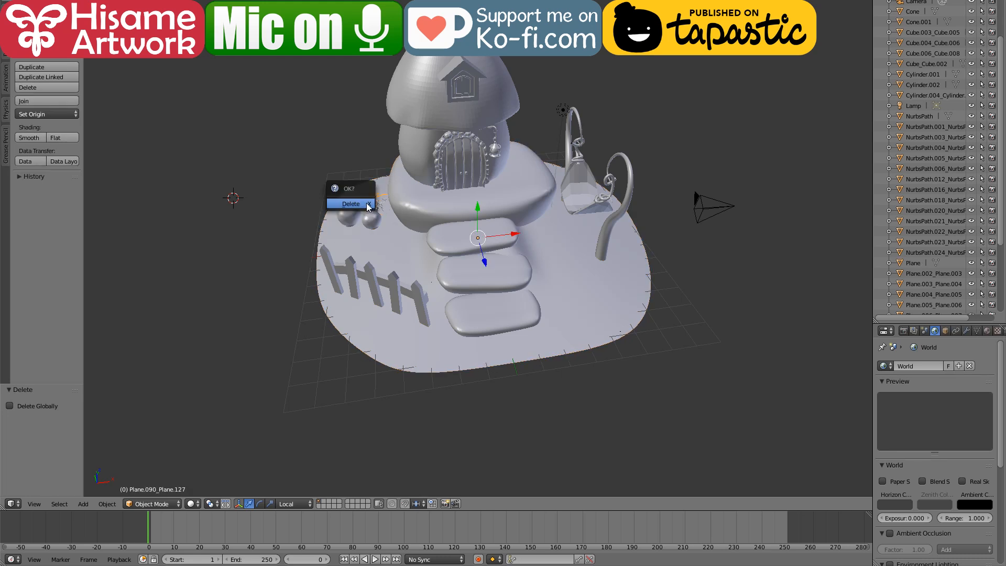
left_click(369, 209)
right_click(372, 217)
right_click(374, 221)
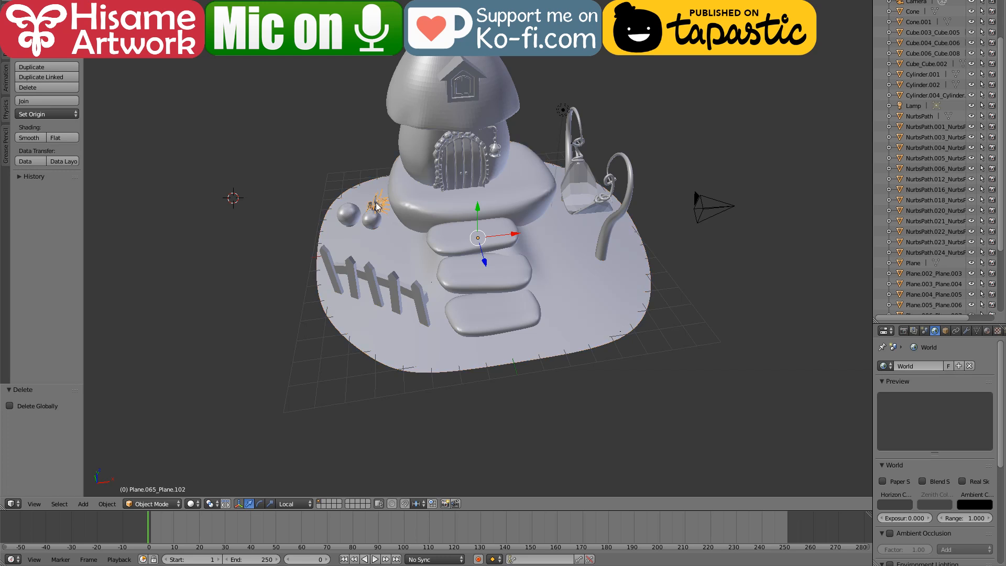
key("x")
left_click(374, 220)
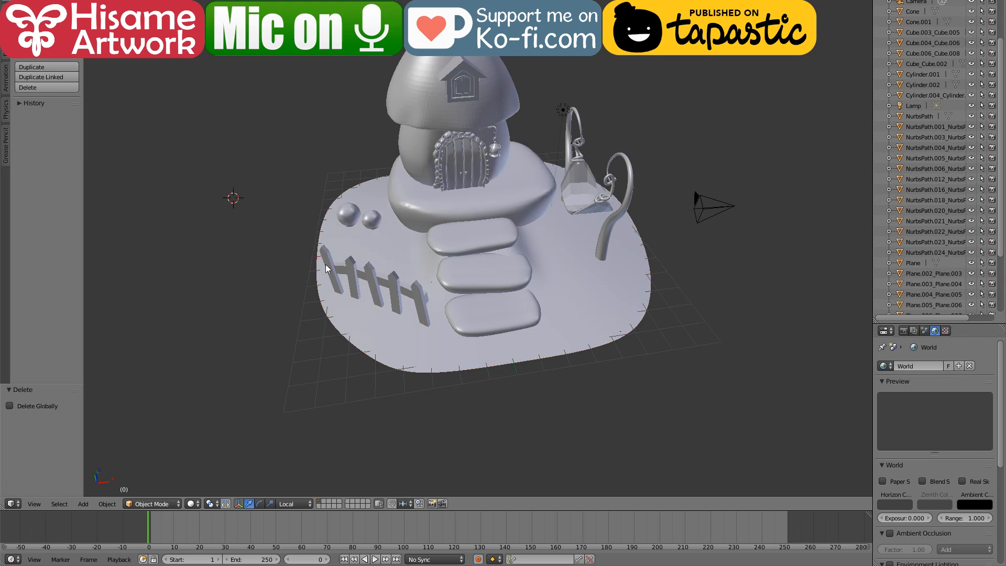
Step: Save the scene over the existing mushroom house.blend file
key("ctrl+s")
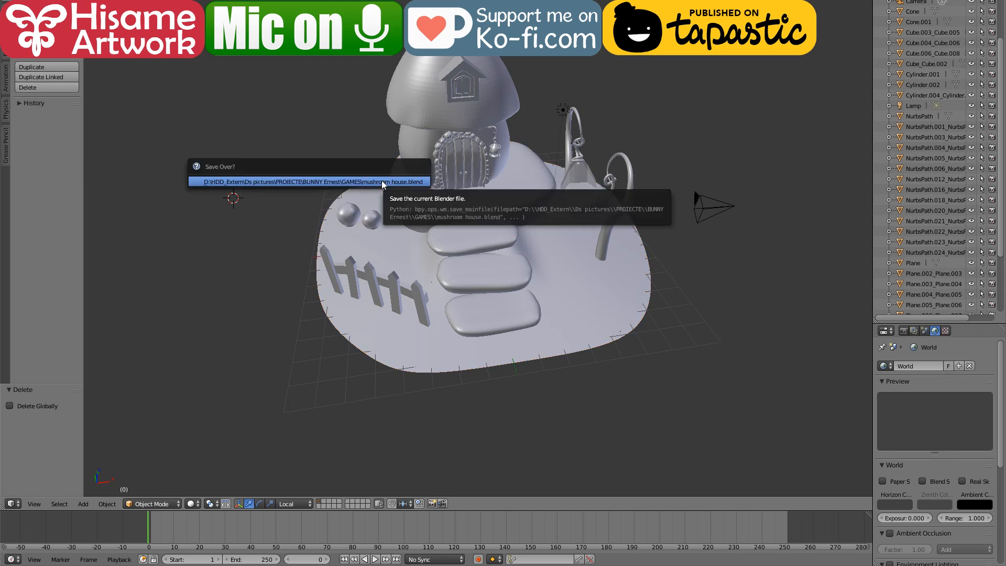
left_click(354, 181)
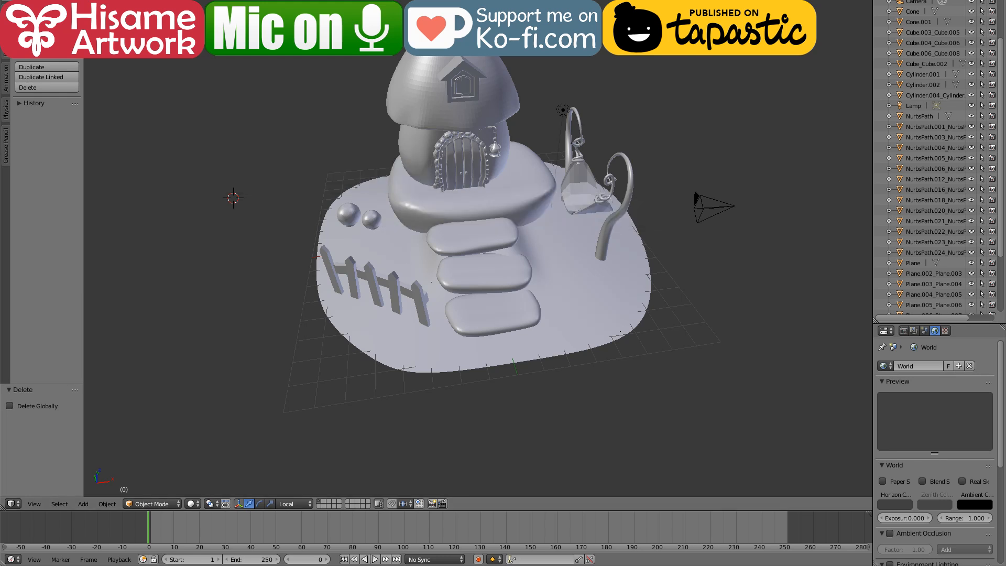
Step: Select all the fence pieces and export the model as a Wavefront OBJ file named fence in the GAMES folder
left_click(31, 6)
mouse_move(81, 197)
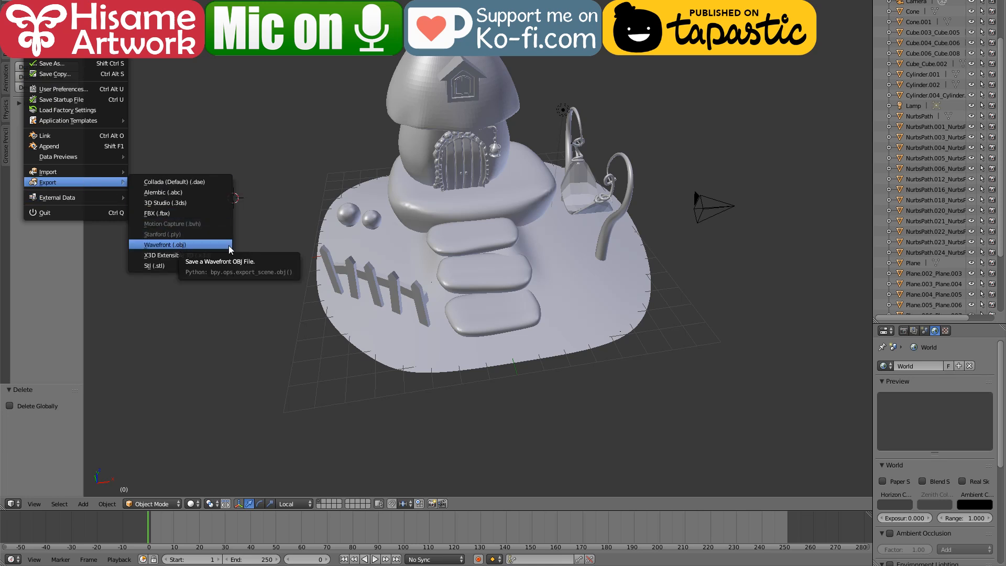
right_click(347, 271)
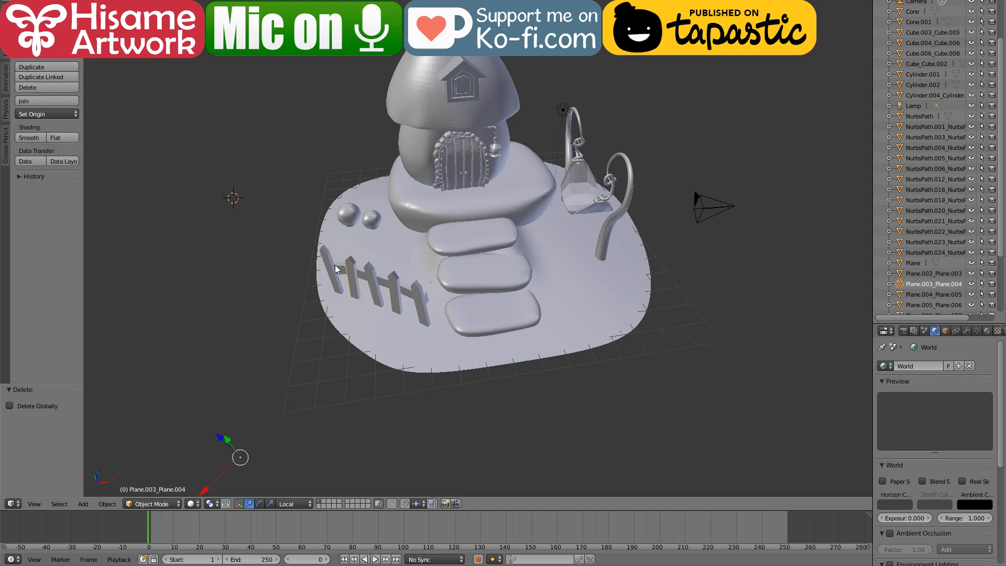
right_click(331, 270)
right_click(344, 275)
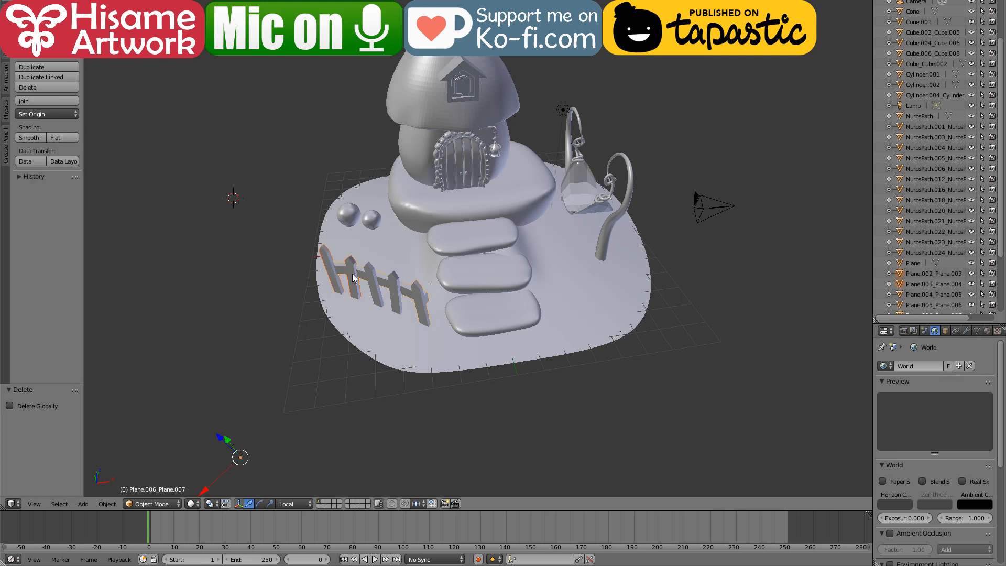
right_click(376, 286)
right_click(394, 298)
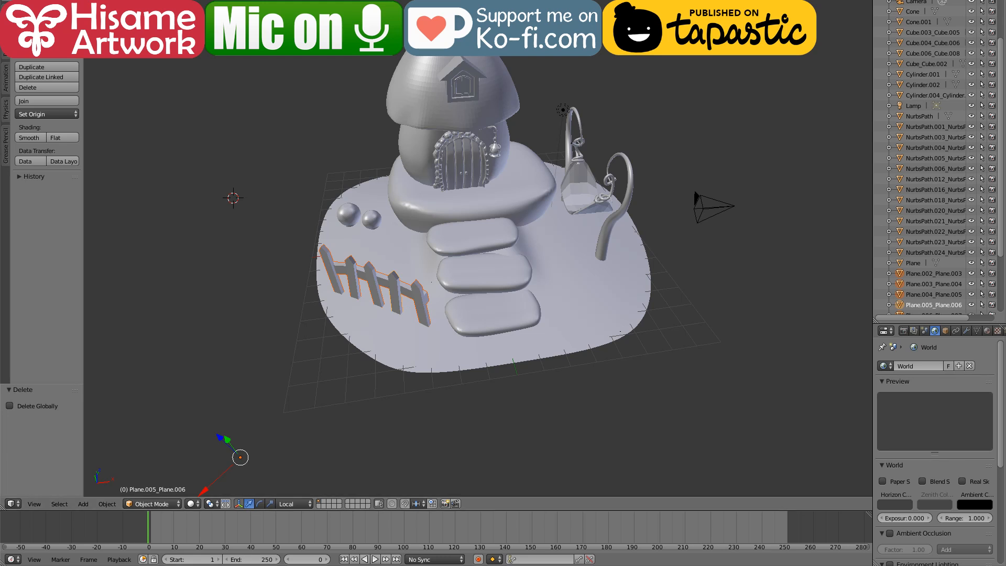
left_click(28, 6)
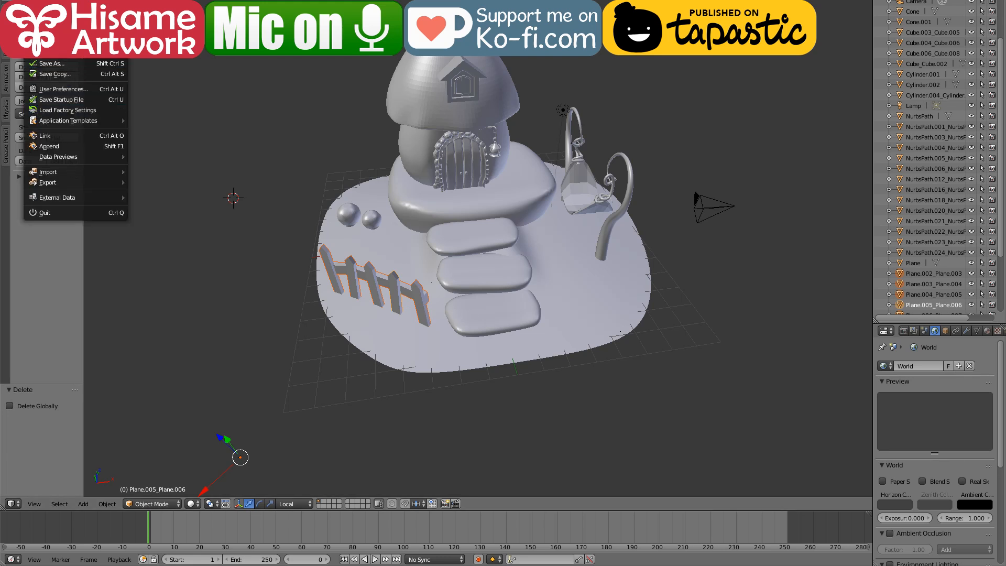
mouse_move(72, 181)
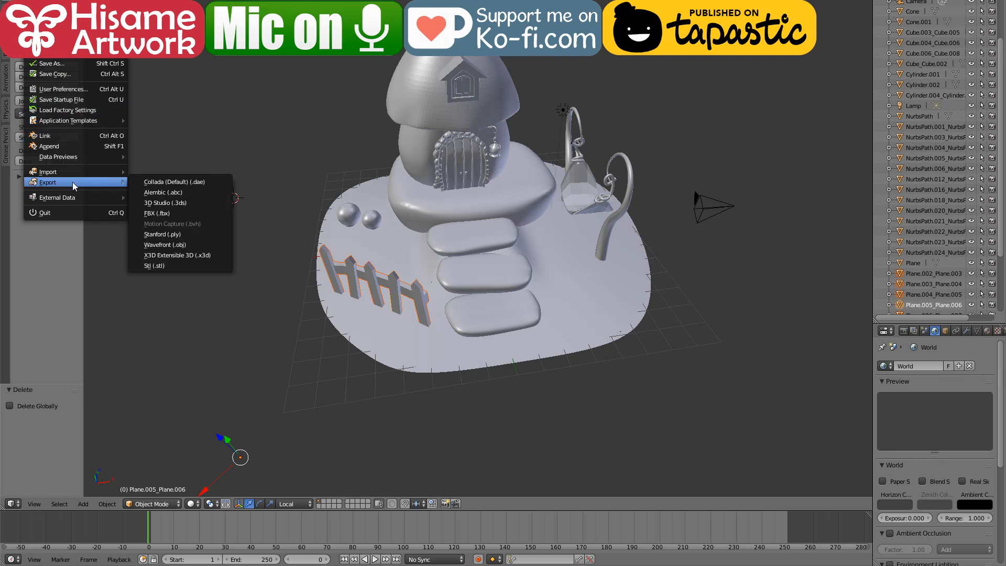
left_click(190, 244)
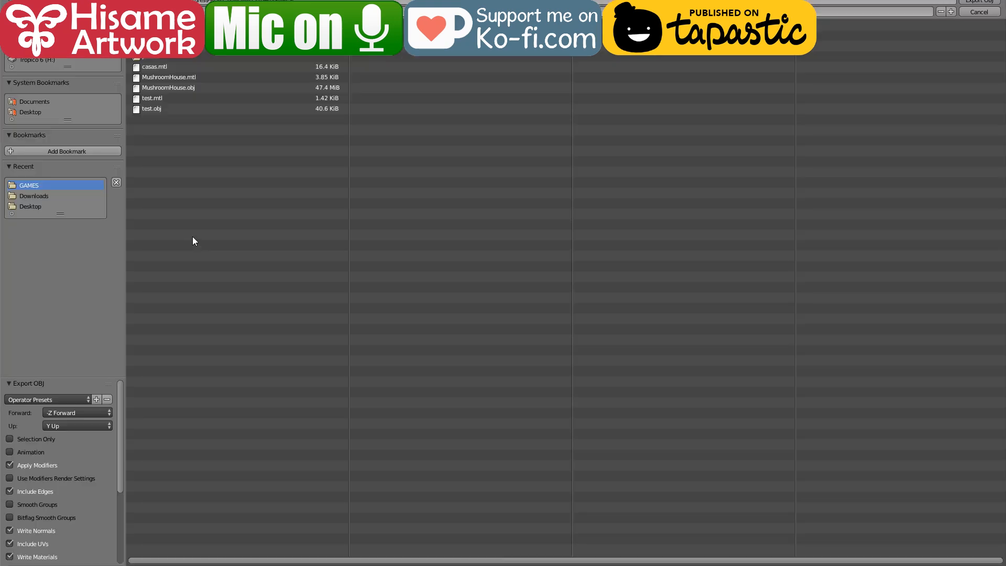
left_click(204, 10)
left_click(987, 2)
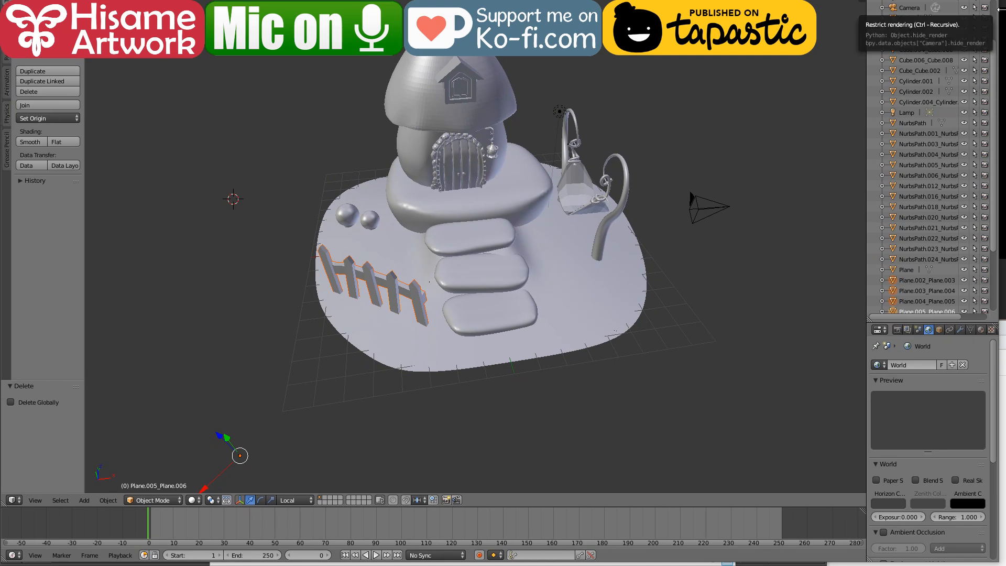
Step: Narrow the Blender window to uncover the chat windows and switch to the mushroom house painting in Photoshop
left_click_drag(1002, 13, 845, 22)
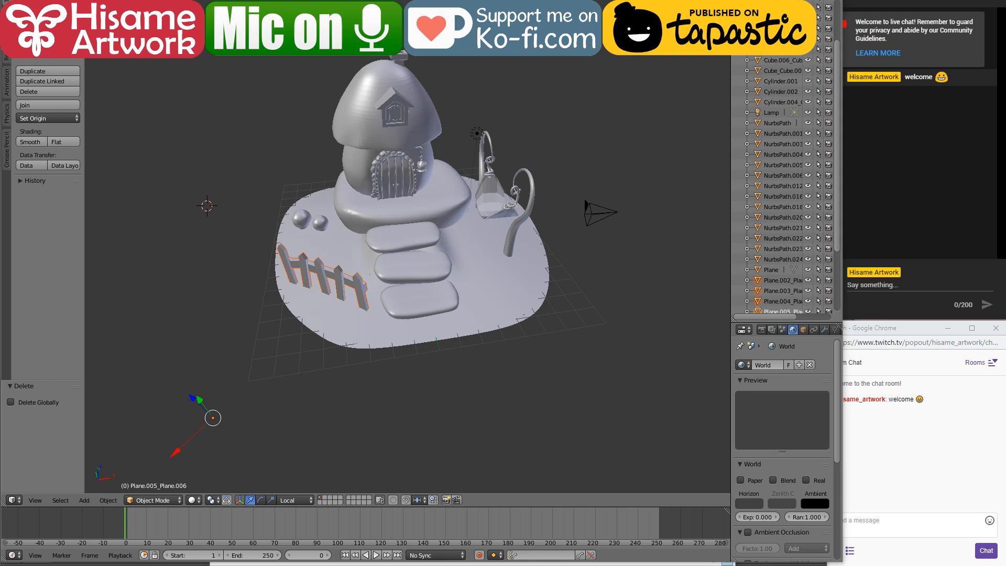
left_click(780, 2)
left_click(674, 2)
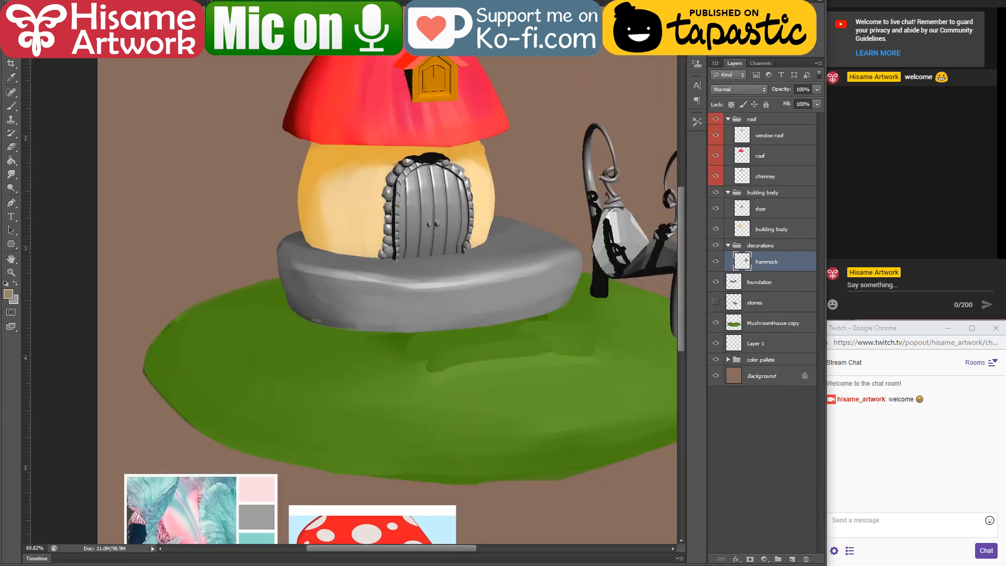
Step: Open fence.obj from the GAMES folder as a separate Photoshop document, then return to the mushroom house painting
key("alt+Tab")
left_click(539, 407)
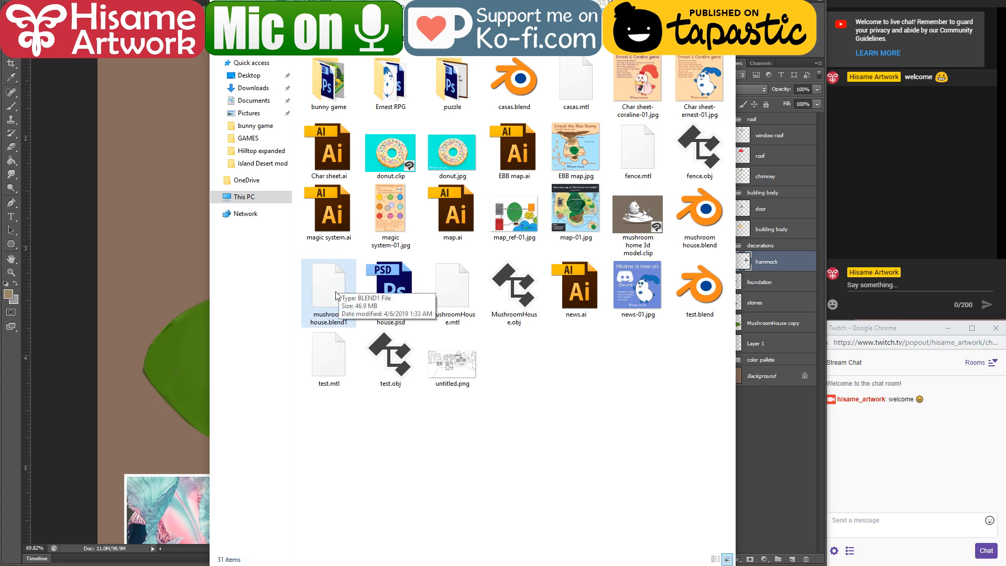
left_click(639, 154)
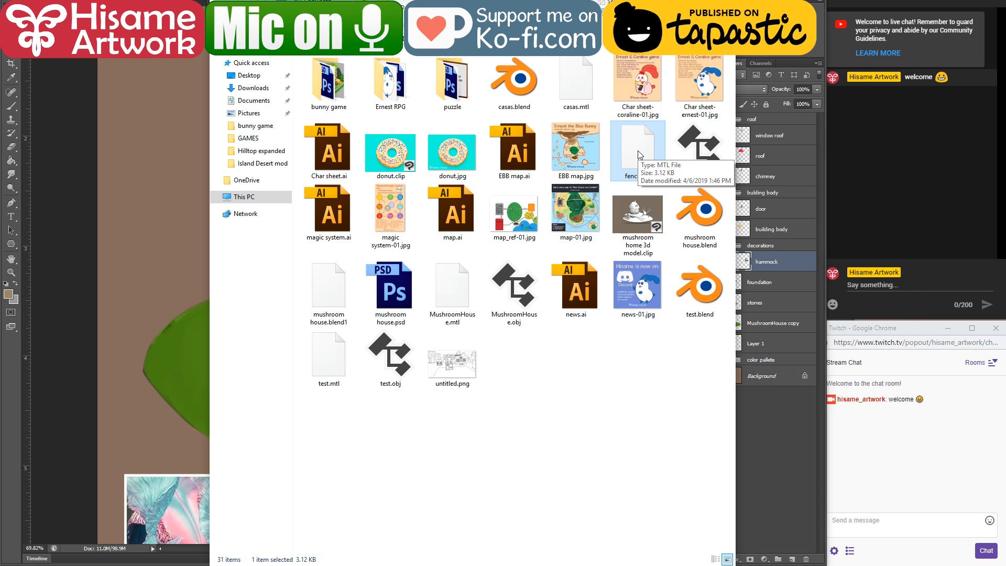
left_click(698, 160)
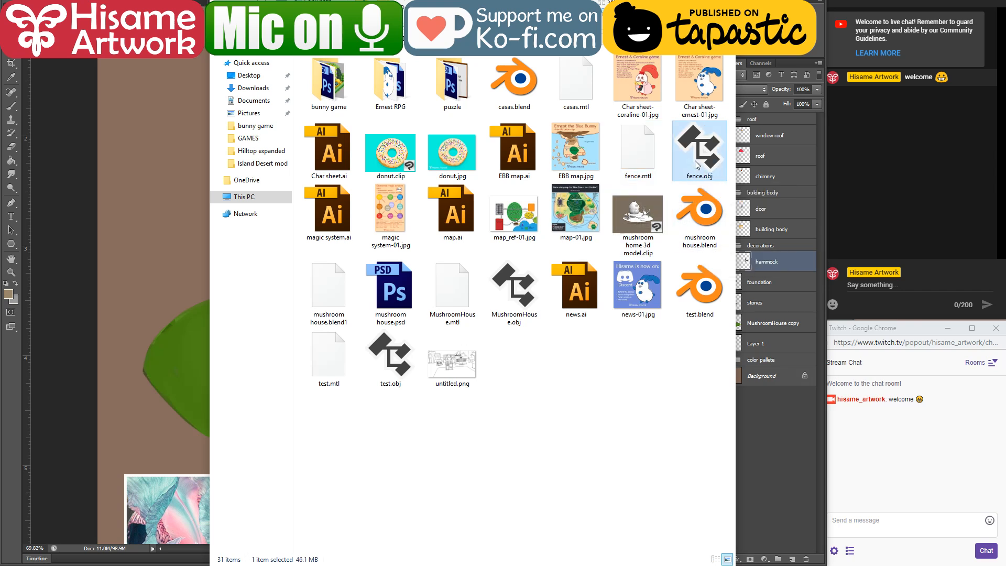
left_click_drag(713, 152, 419, 565)
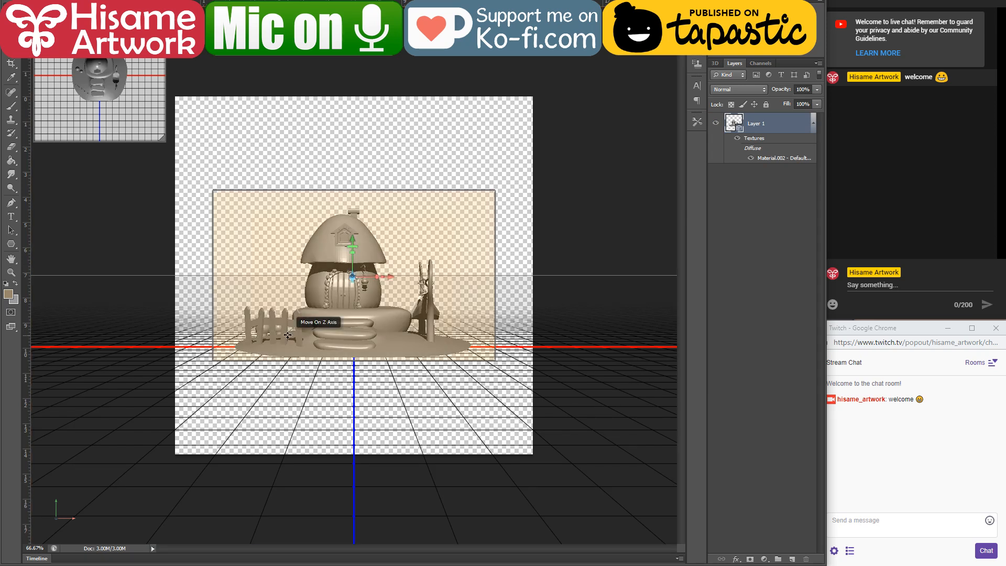
right_click(287, 371)
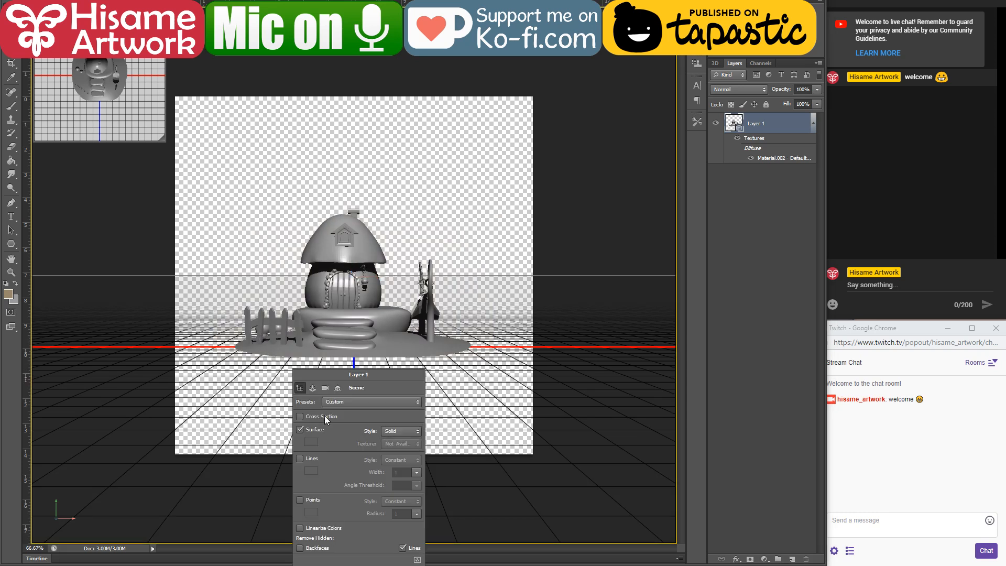
left_click(283, 383)
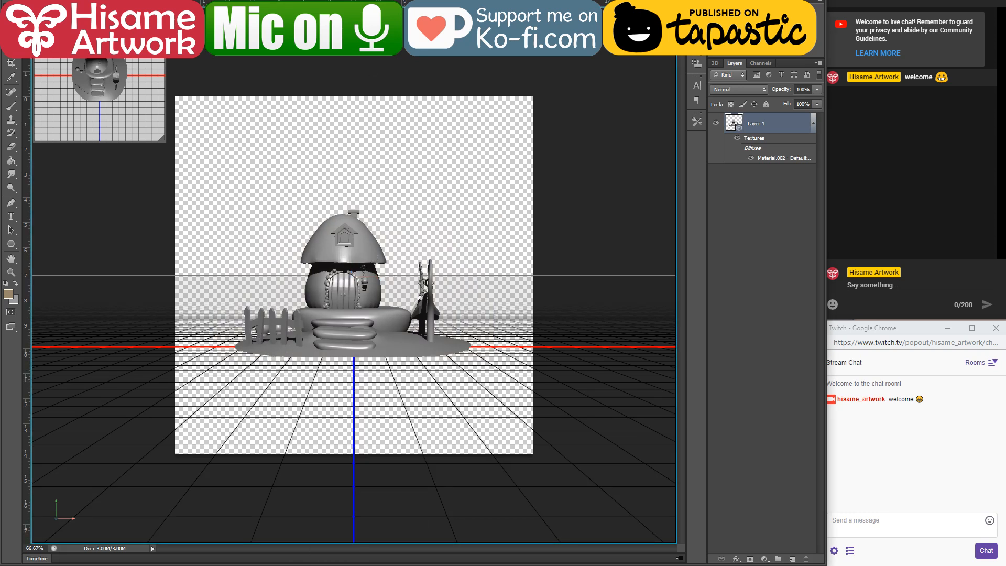
left_click(394, 1)
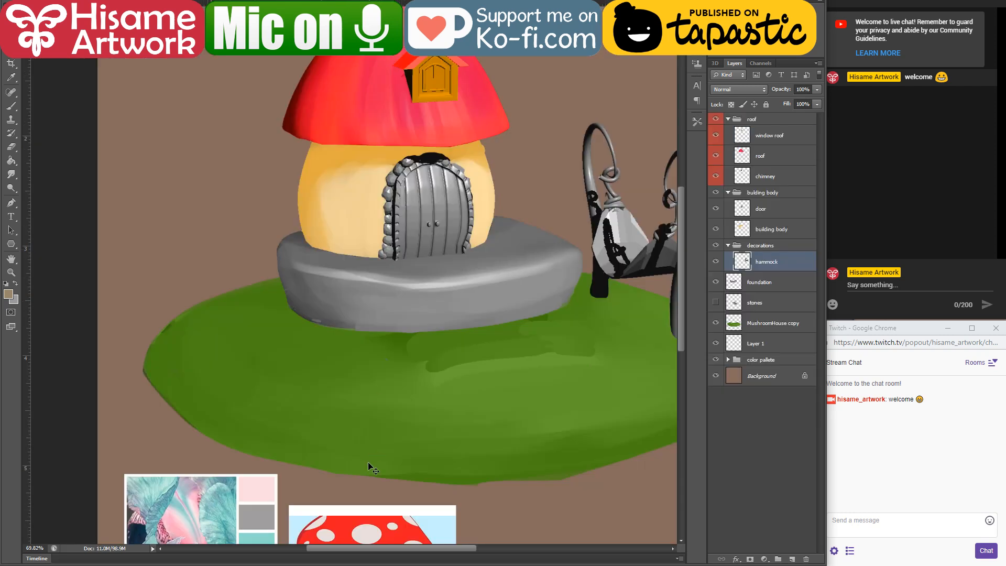
Step: Place fence.obj into the mushroom house painting as a 3D layer and move that layer above the roof group
scroll(336, 430, "down", 3)
scroll(335, 428, "down", 1)
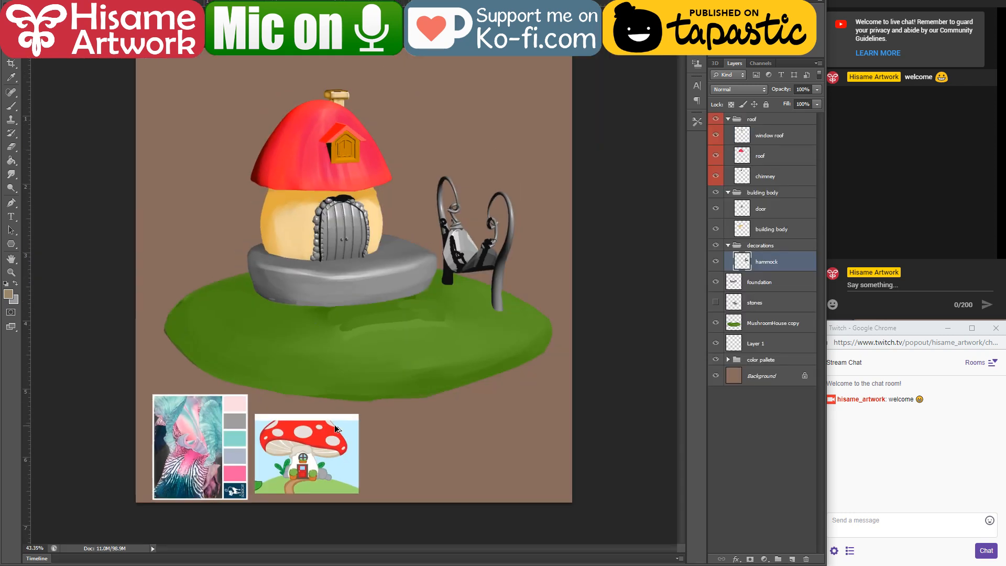
left_click(140, 565)
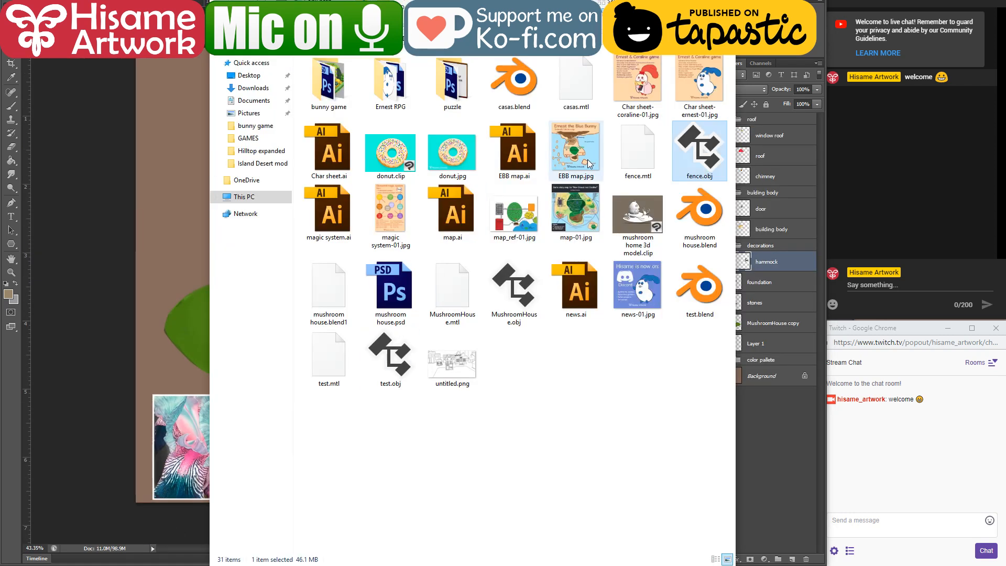
left_click(169, 132)
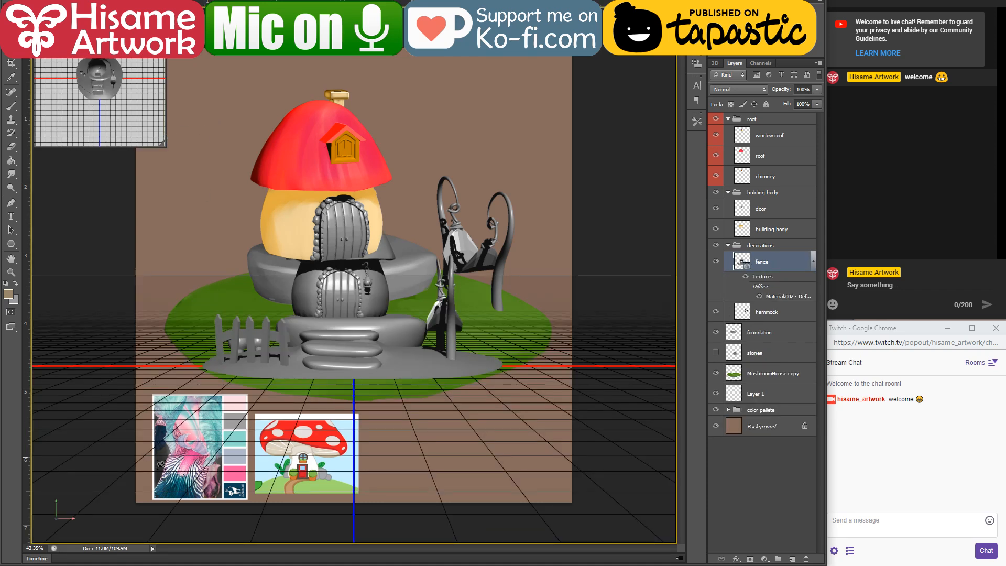
left_click_drag(786, 263, 760, 111)
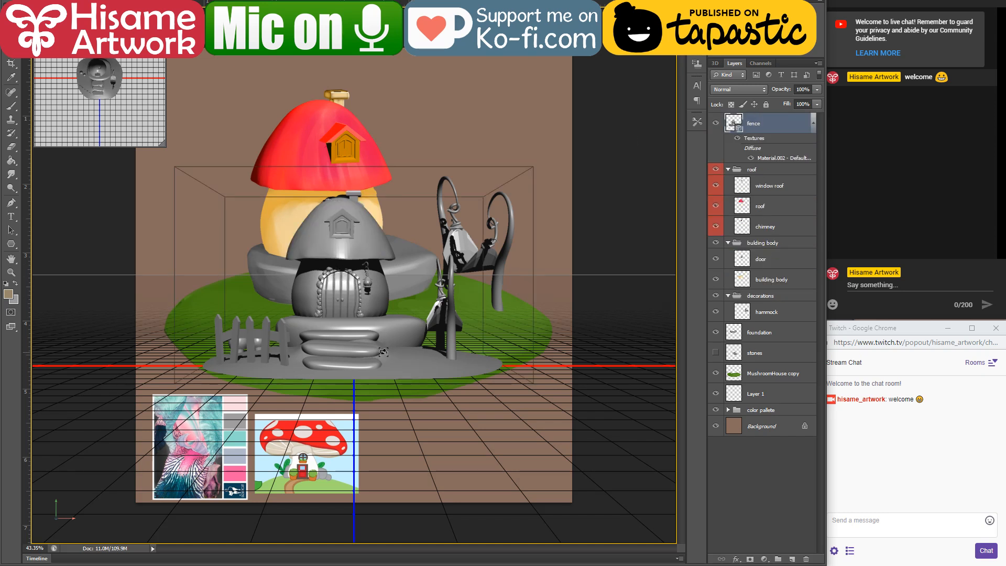
Step: Orbit the fence model's 3D view to a raised three-quarter angle and try to free-transform the layer
right_click(399, 341)
right_click(364, 416)
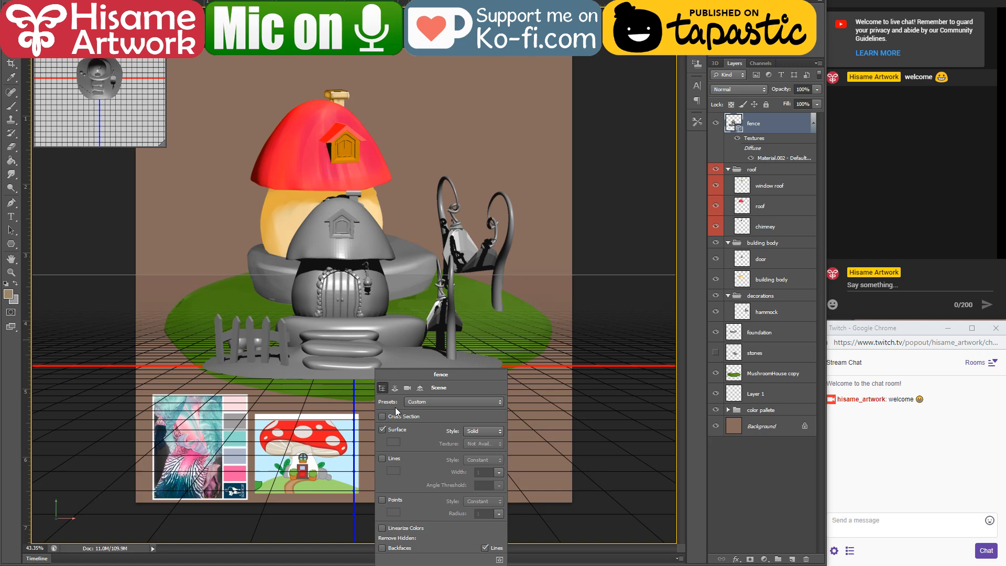
left_click(362, 390)
left_click_drag(361, 389, 430, 375)
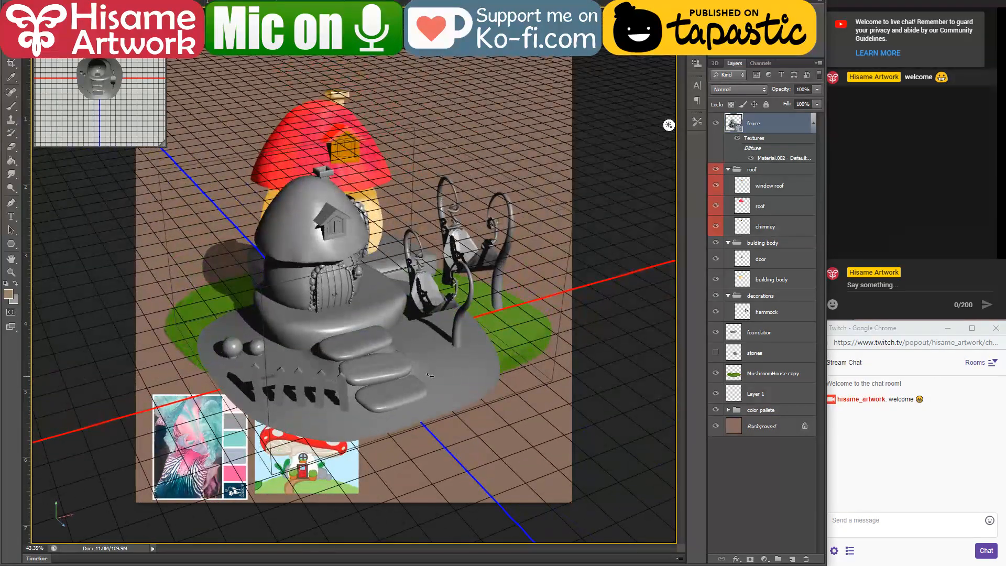
right_click(278, 346)
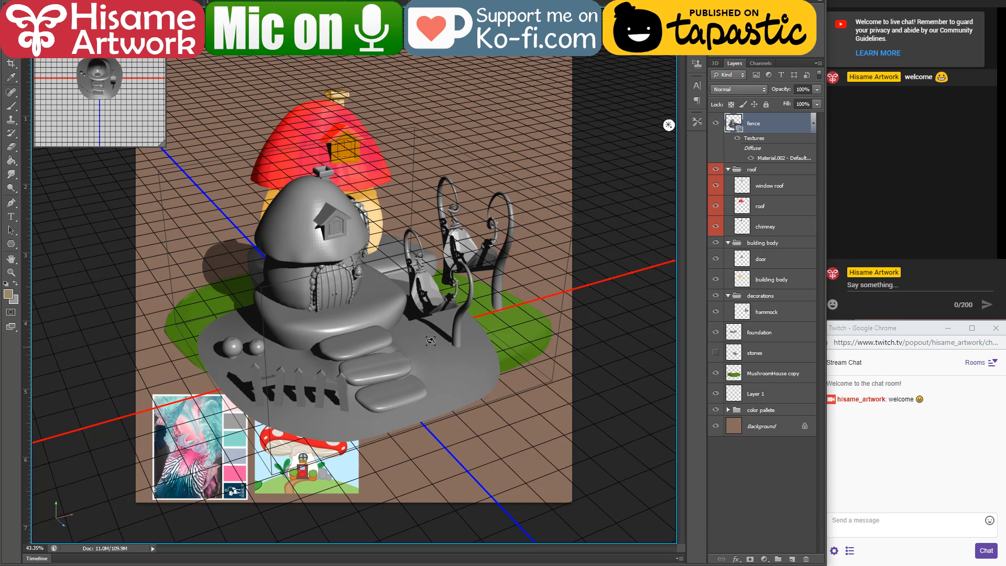
key("ctrl+t")
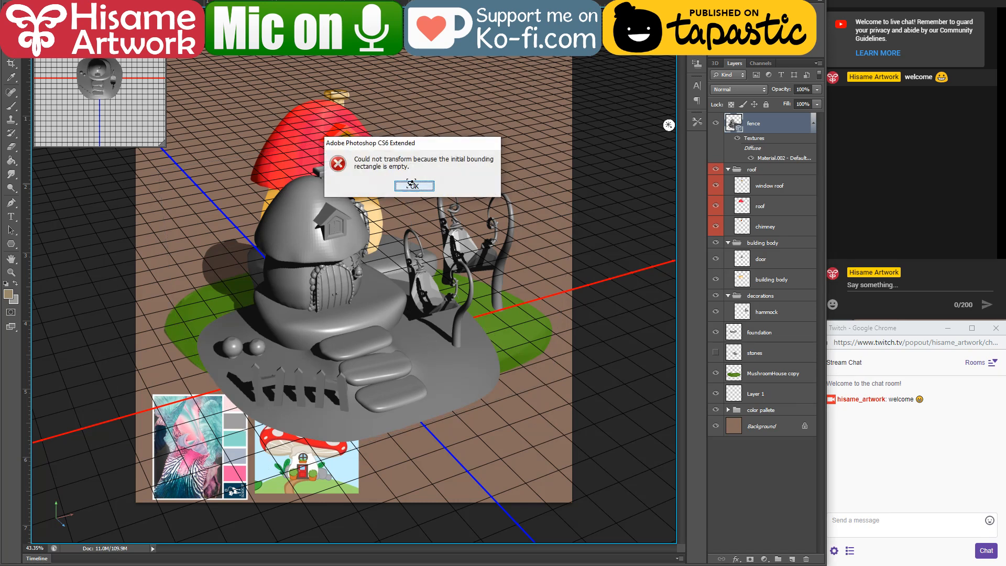
left_click(414, 186)
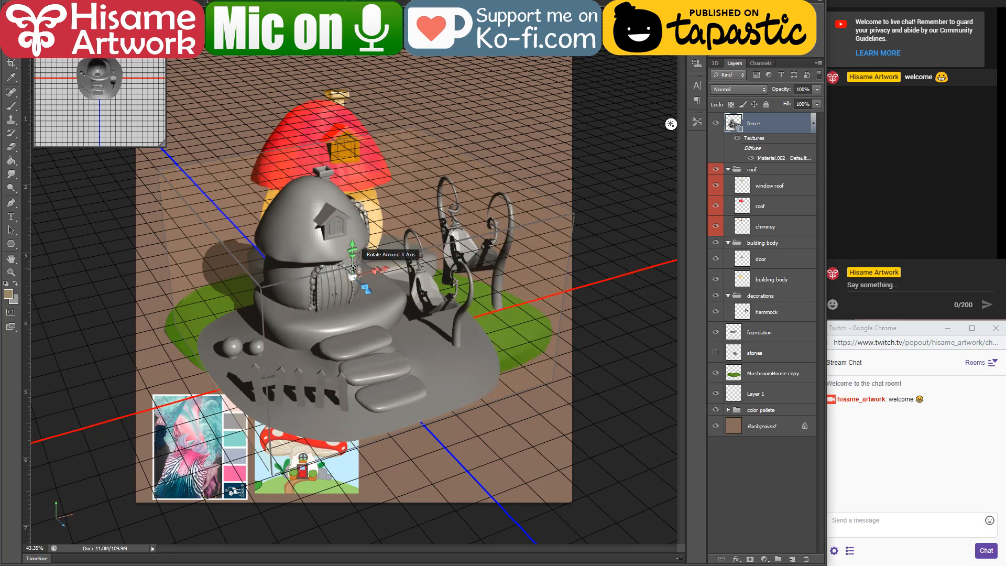
Step: Enlarge the 3D model uniformly over the painted mushroom house and toggle the fence layer's visibility to compare them
left_click(352, 265)
left_click(353, 274)
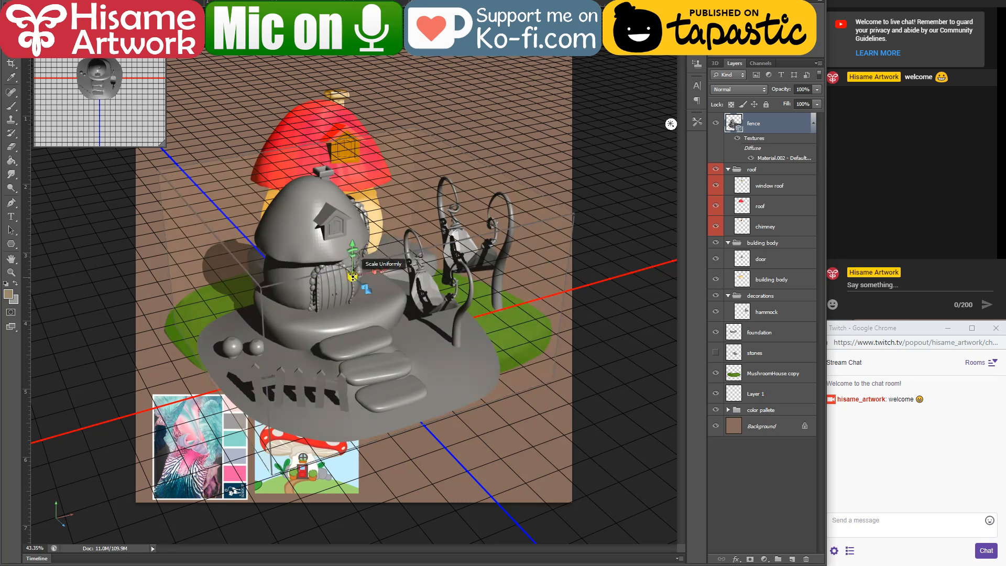
left_click_drag(361, 273, 201, 253)
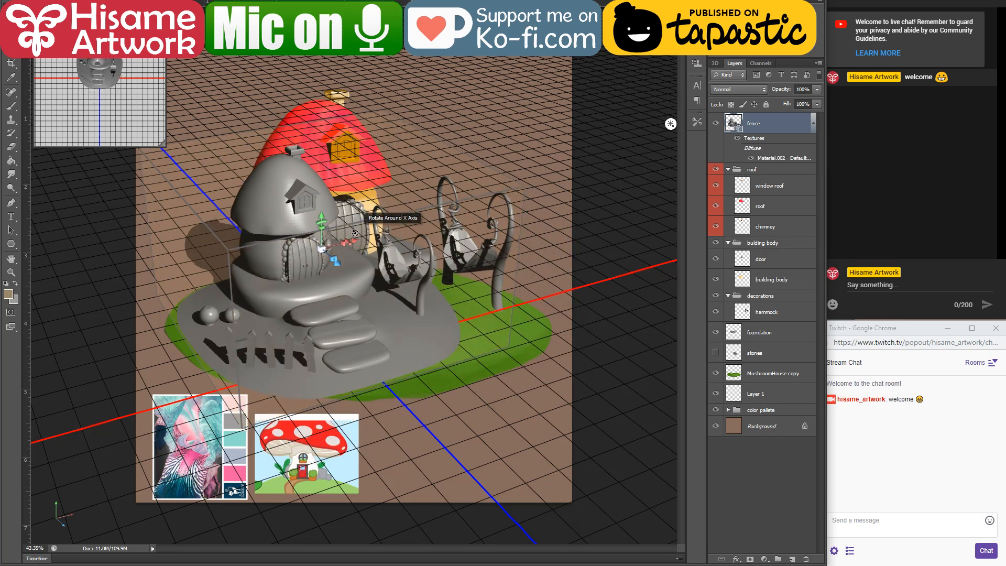
left_click_drag(357, 241, 650, 135)
left_click_drag(399, 232, 66, 329)
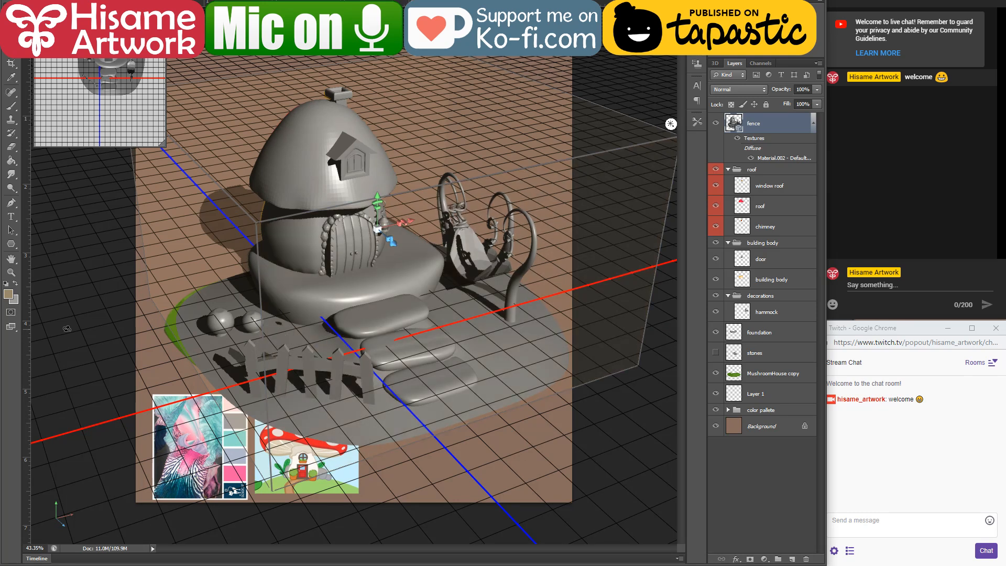
left_click(717, 122)
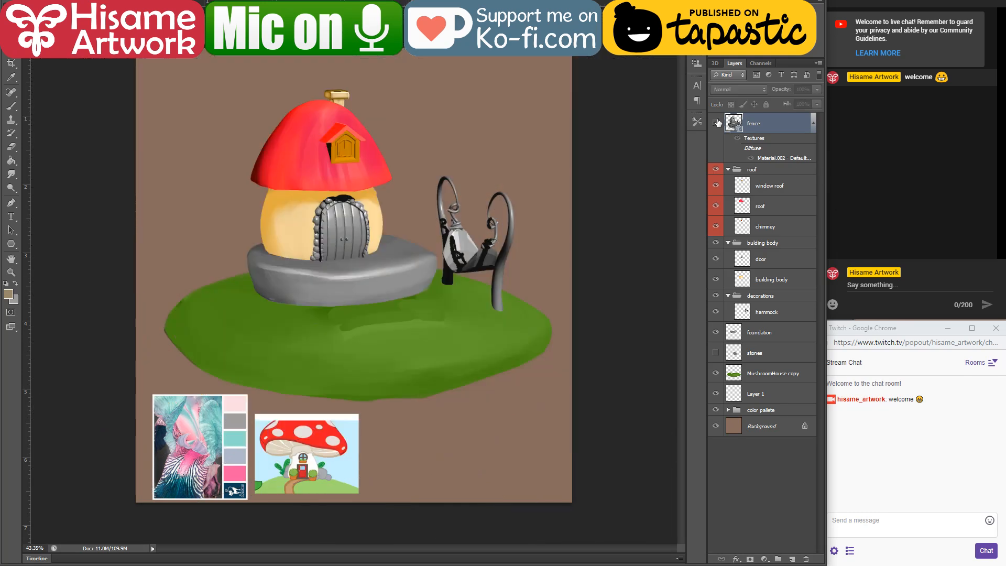
left_click(716, 123)
Step: Refine the 3D model's angle, position and scale to fit the painted house and green ground, comparing with its layer hidden
right_click(358, 256)
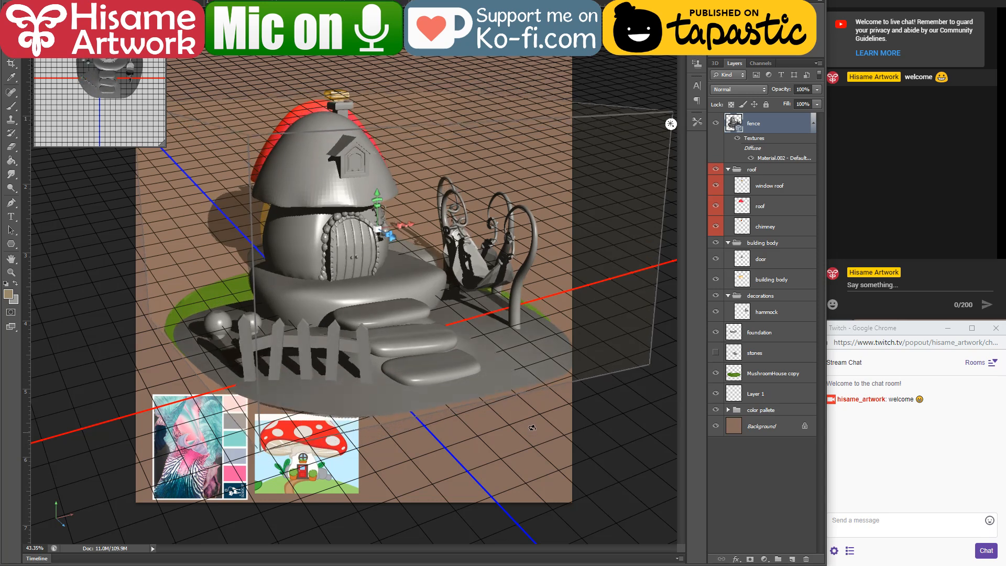
mouse_move(532, 428)
left_mouse_down()
mouse_move(546, 438)
mouse_move(516, 438)
mouse_move(531, 414)
left_mouse_up()
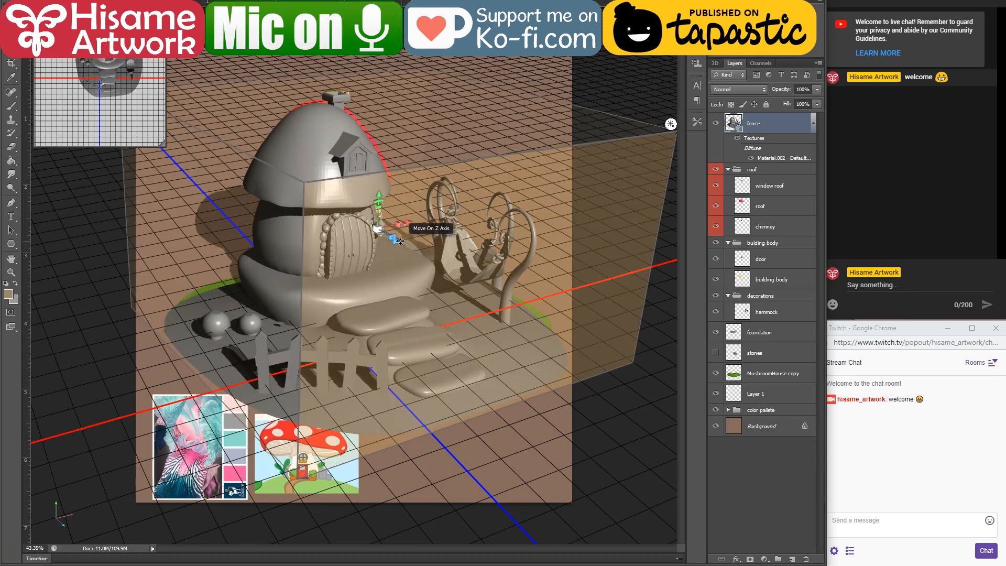
left_click_drag(400, 241, 385, 226)
left_click_drag(377, 222, 410, 208)
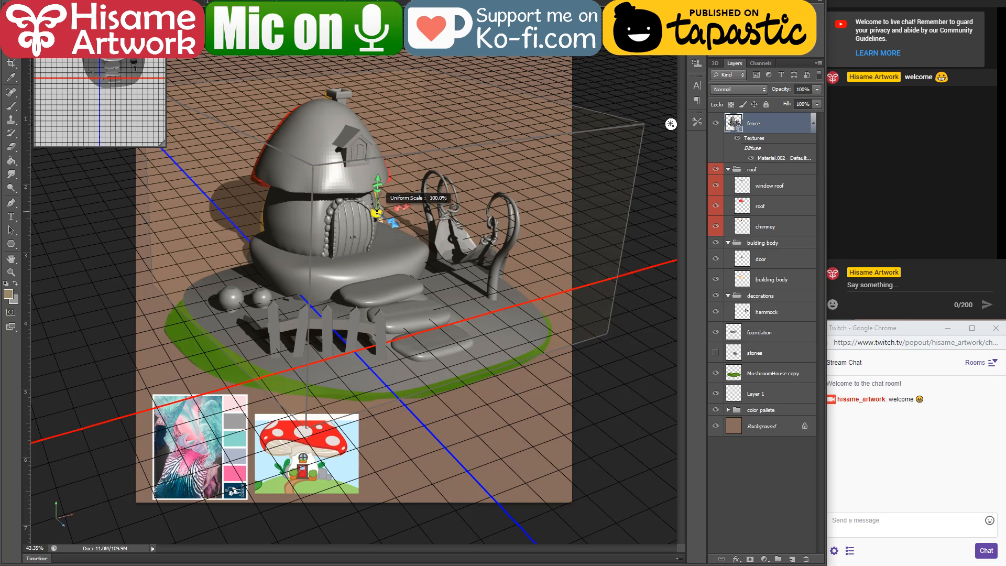
left_click_drag(377, 211, 379, 211)
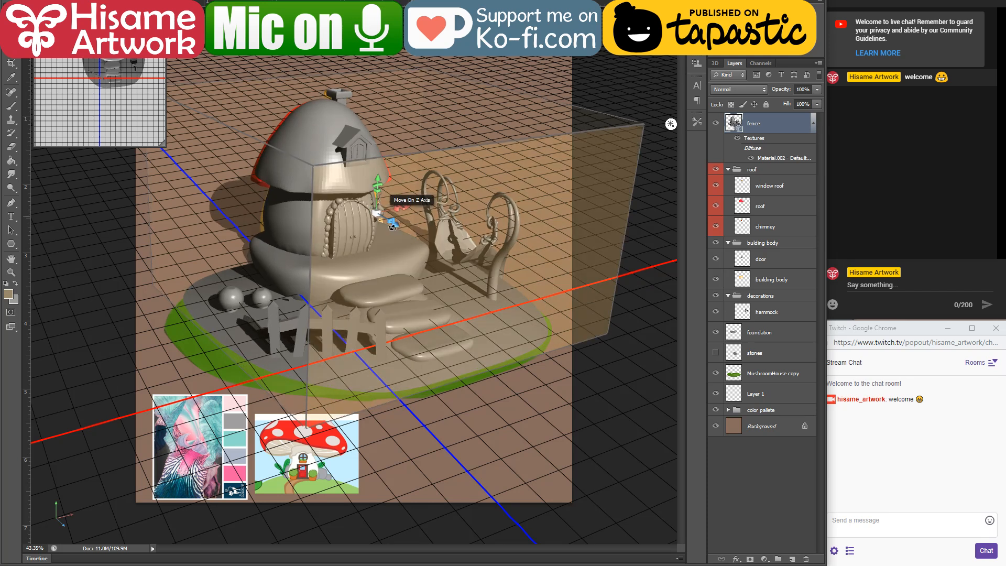
left_click(715, 123)
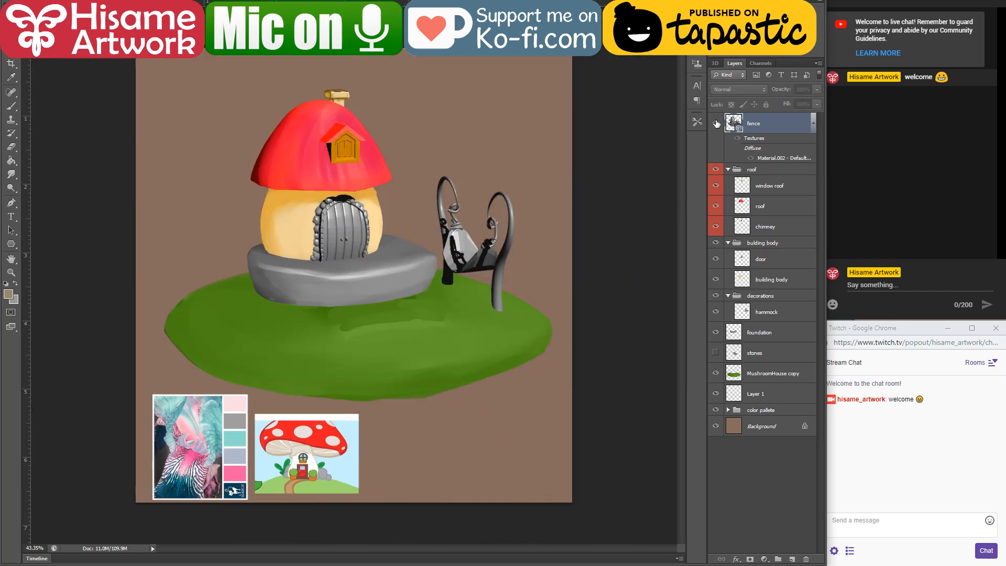
left_click(715, 124)
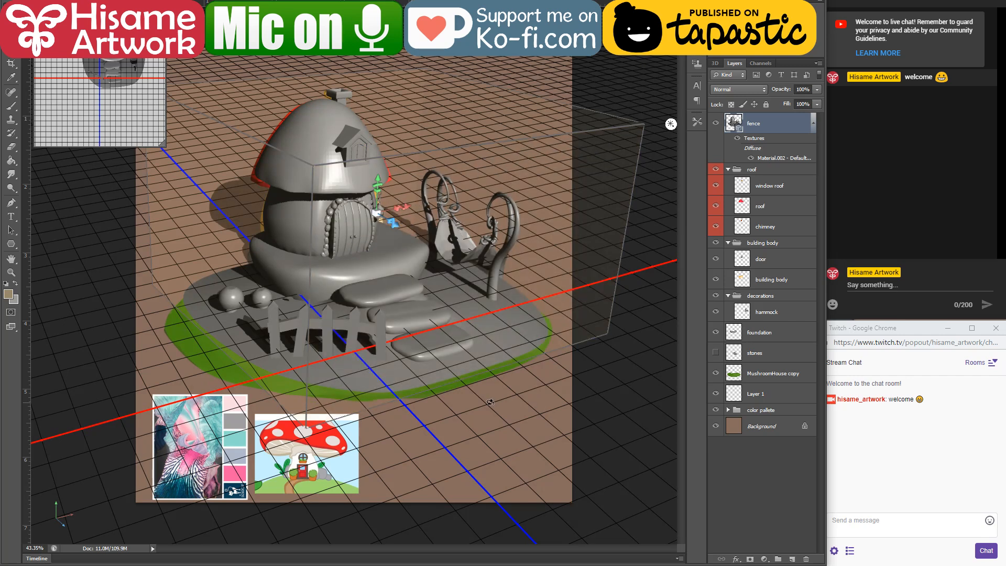
Step: Tilt the 3D view to look further down on the fence and rasterize the fence 3D layer
right_click(489, 405)
left_click(482, 408)
left_click_drag(451, 403, 459, 409)
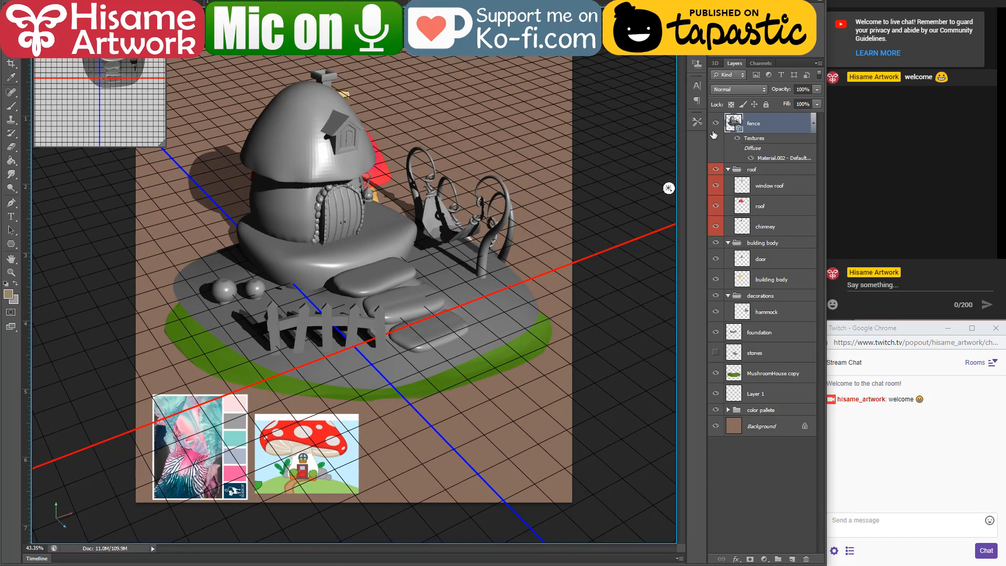
right_click(770, 126)
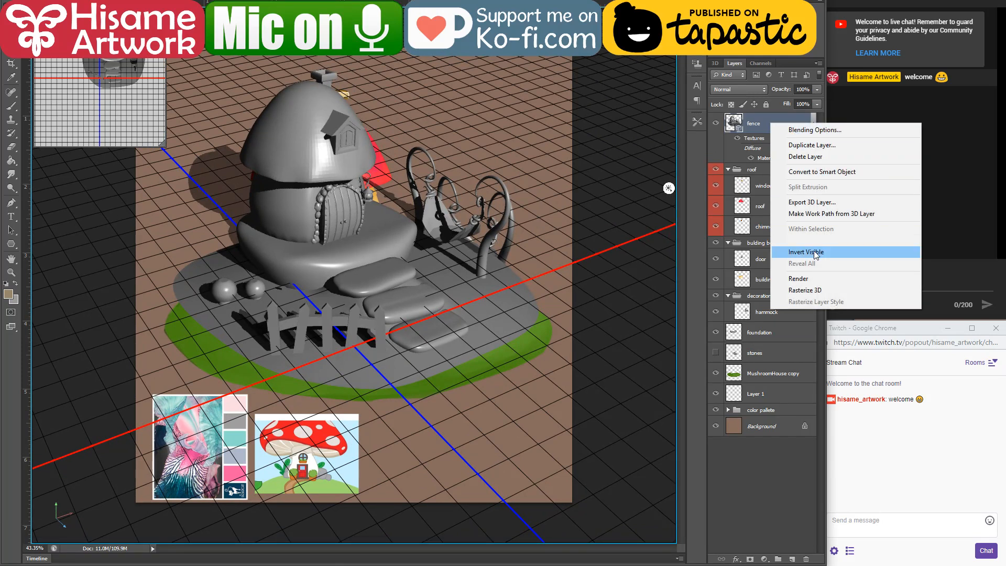
left_click(802, 290)
Step: Trace a lasso outline from the leftmost picket along the tops of the first four pickets and the rail
scroll(250, 393, "up", 3)
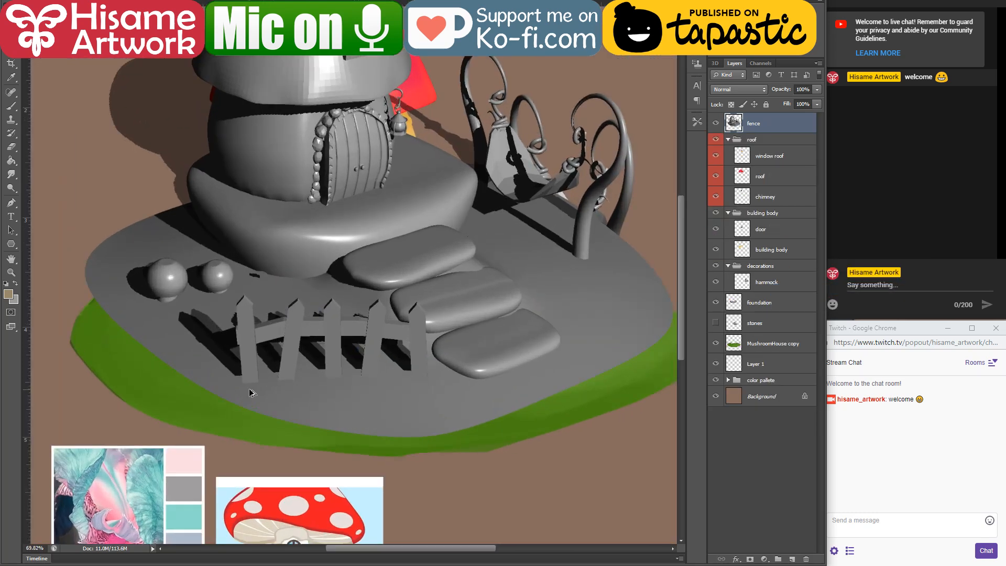
scroll(252, 388, "up", 4)
left_click_drag(458, 328, 383, 295)
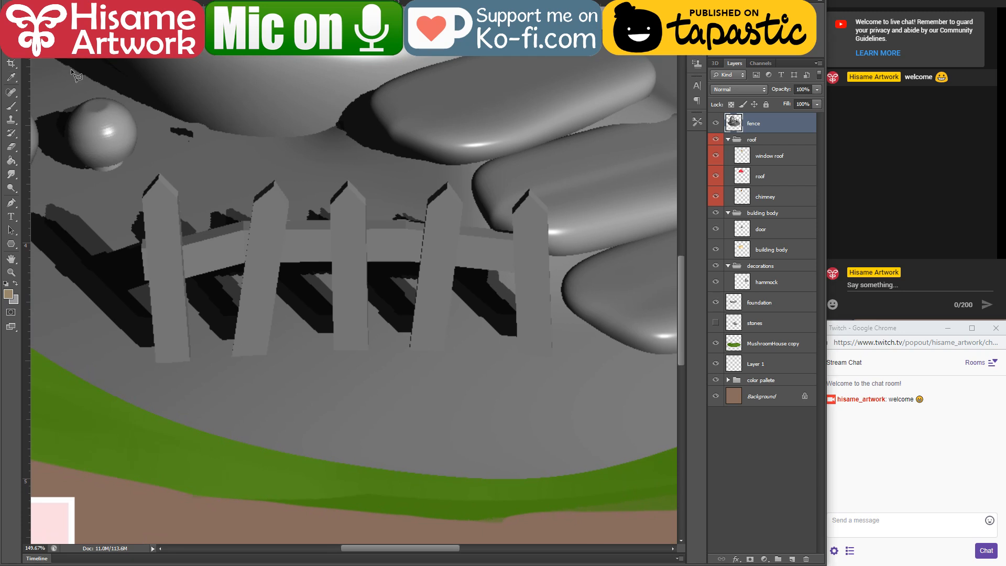
scroll(95, 231, "up", 2)
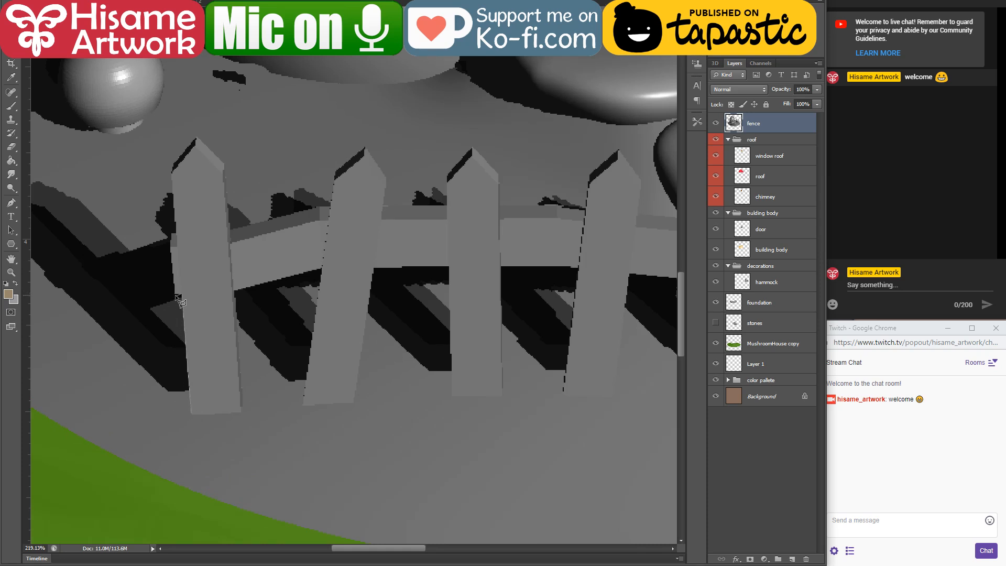
left_click(172, 236)
left_click(226, 166)
left_click(230, 227)
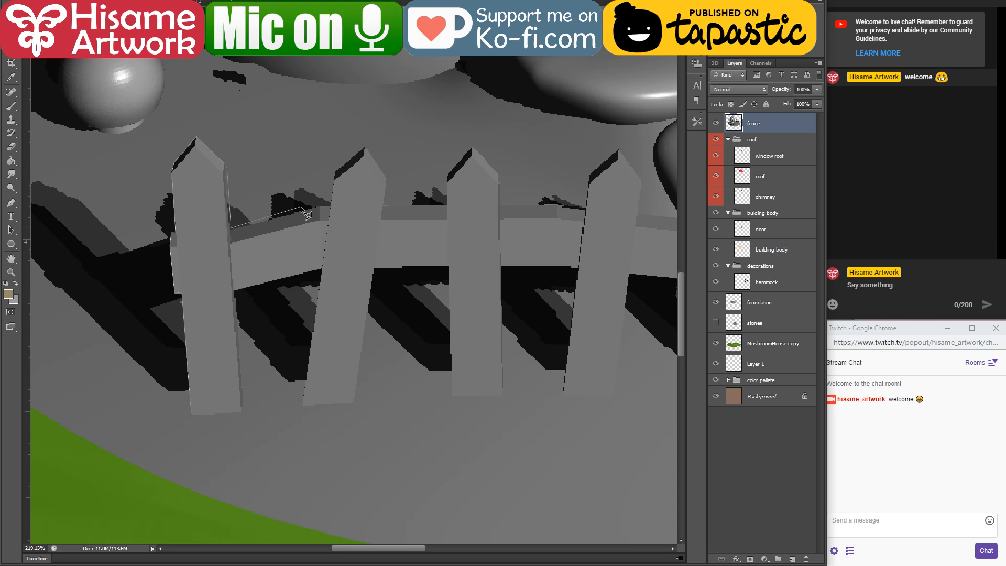
left_click(328, 206)
left_click(336, 170)
left_click(384, 205)
left_click(499, 206)
left_click(585, 209)
left_click(638, 213)
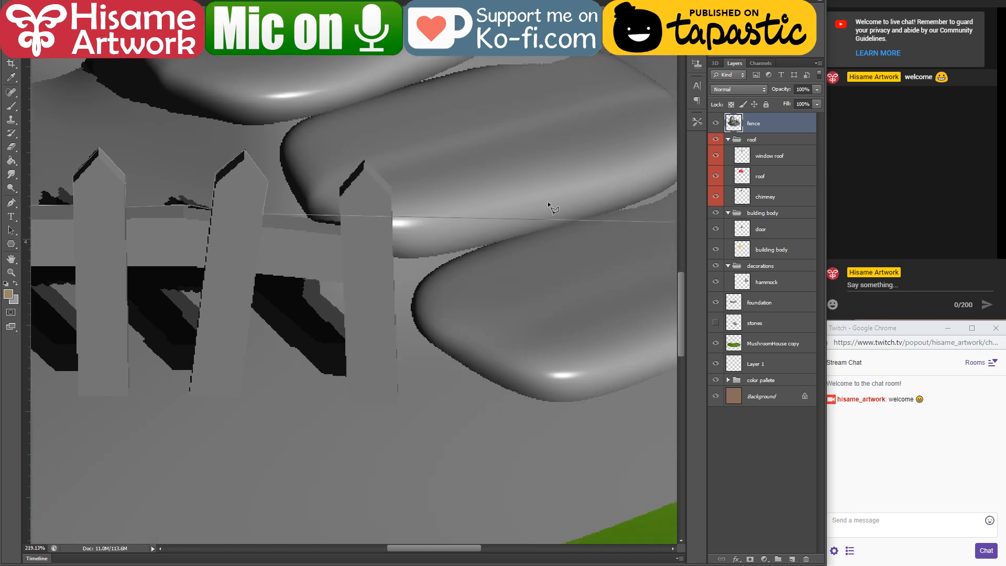
Step: Continue the lasso outline around the fifth picket, under the rail and along the base of the fourth picket
left_click(342, 224)
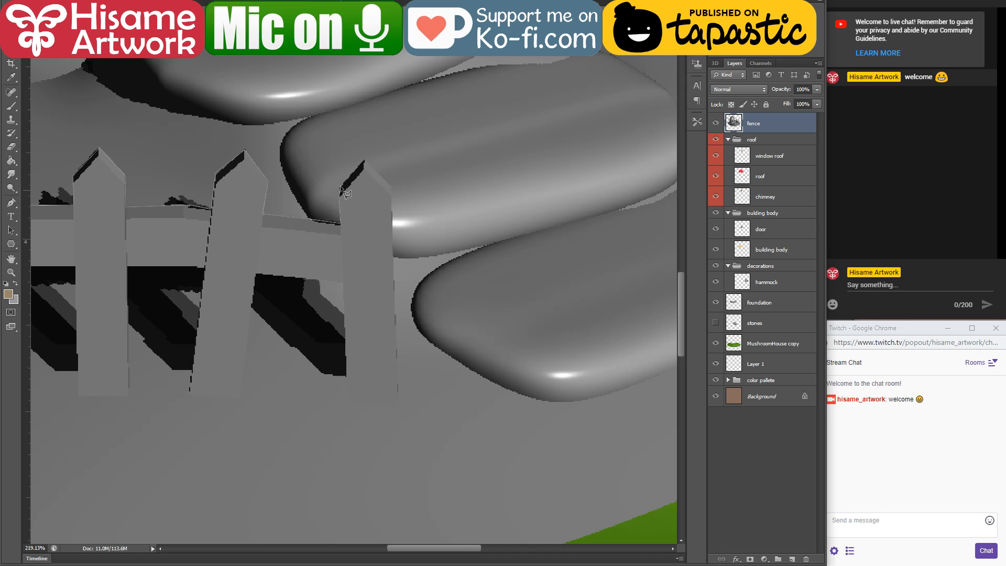
left_click(365, 160)
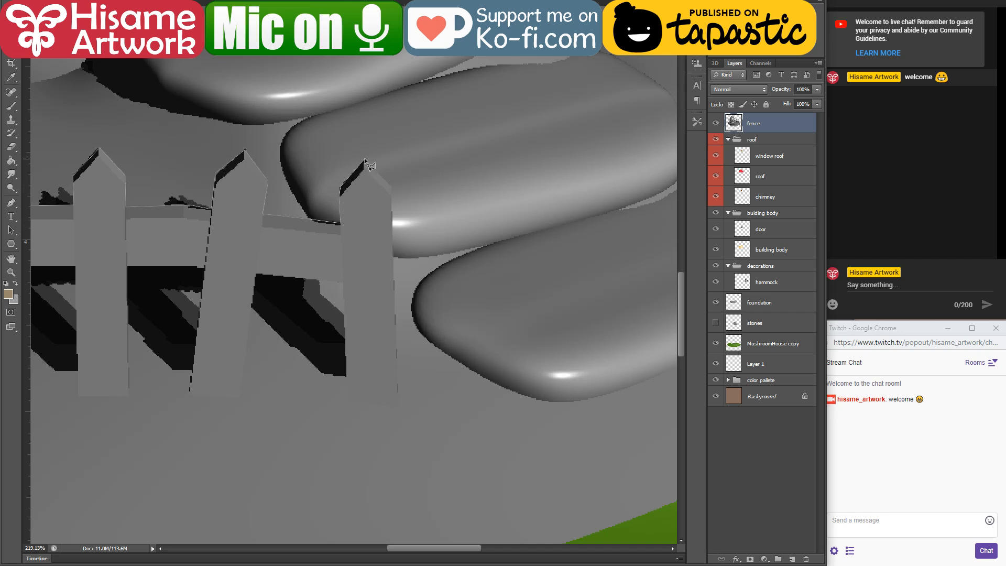
left_click(392, 190)
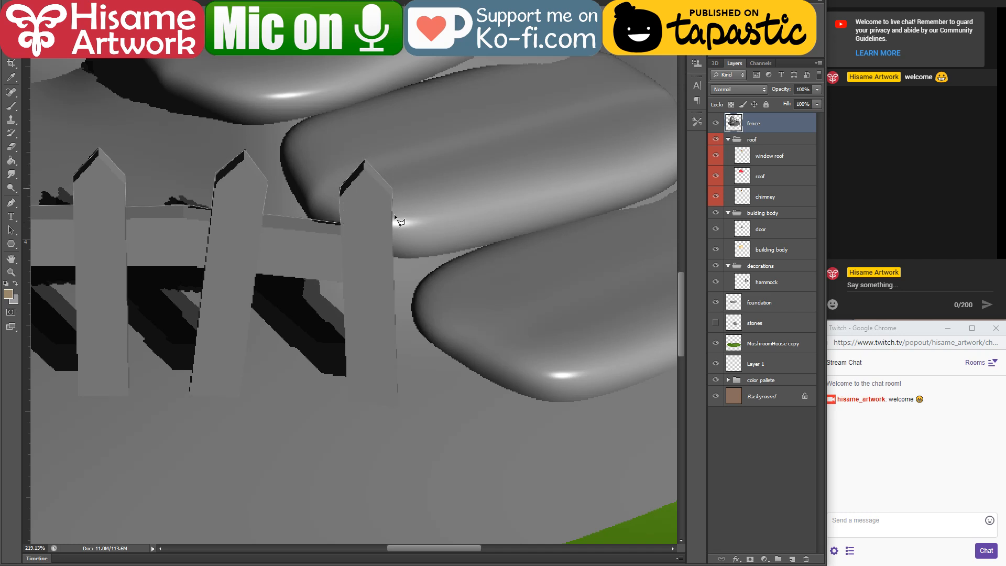
left_click(398, 404)
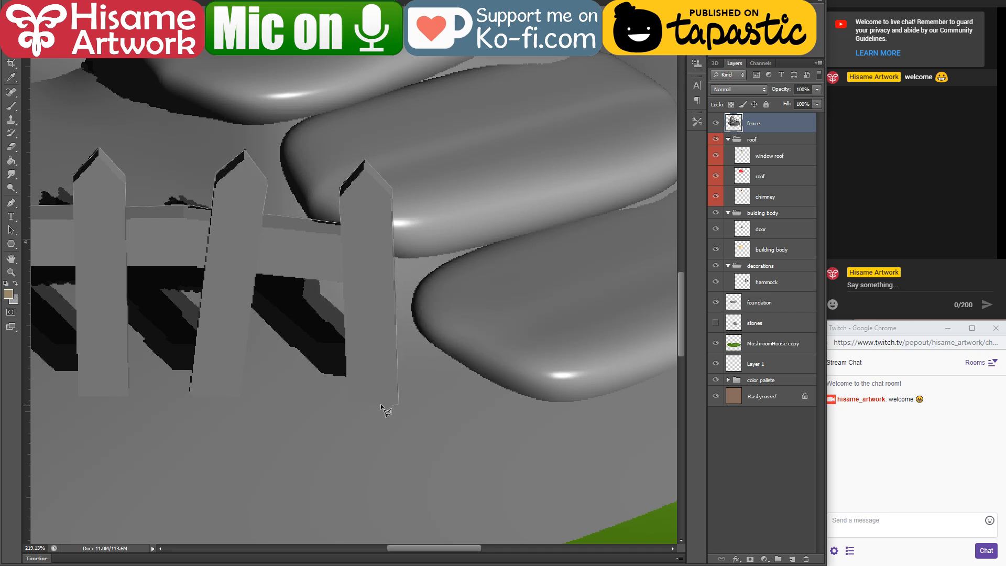
left_click(348, 400)
left_click(343, 281)
left_click(256, 274)
left_click(242, 393)
left_click(189, 391)
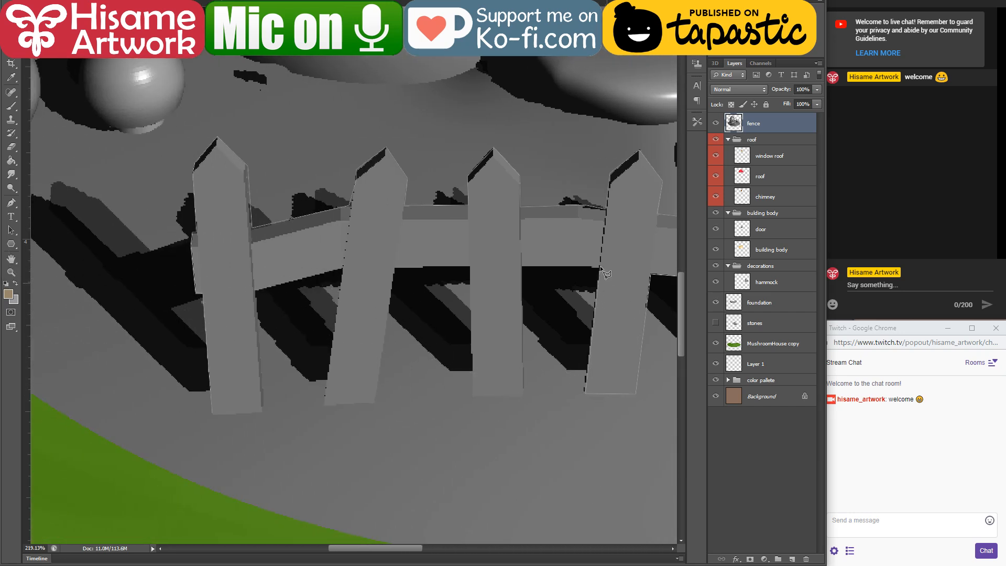
Step: Trace the lower edges of the third, second and first pickets and the rail between them to close the fence selection
left_click(523, 268)
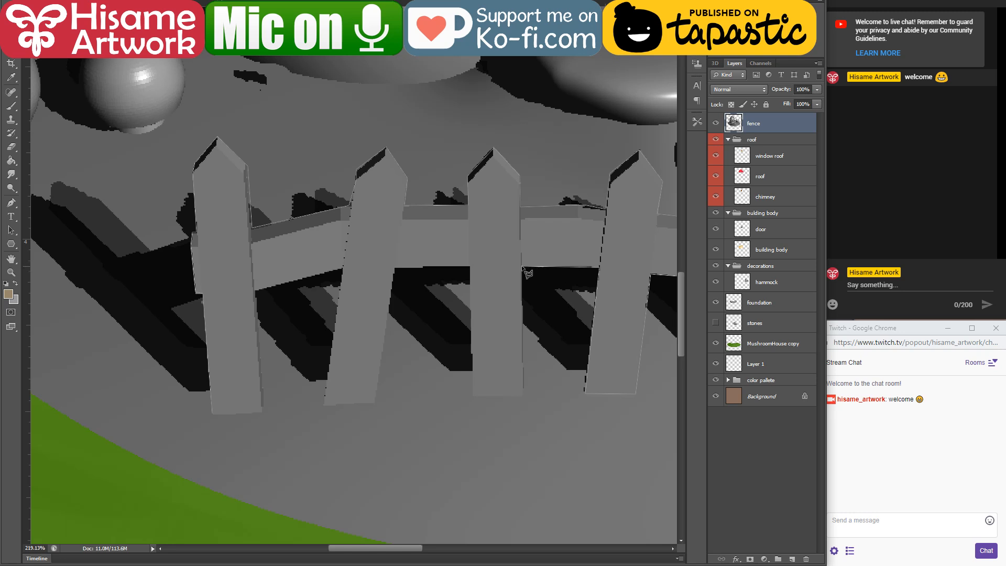
left_click(474, 396)
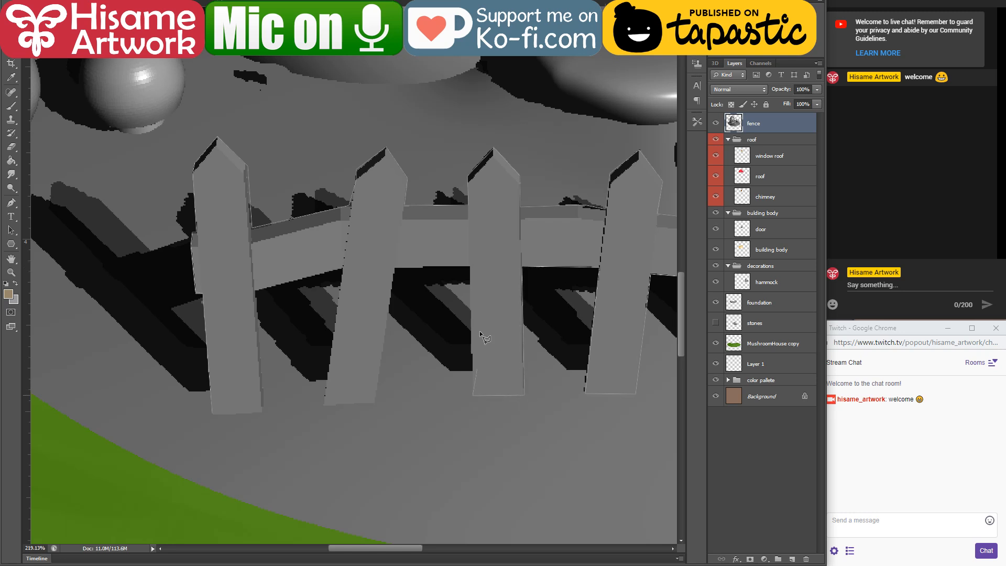
left_click(471, 267)
left_click(395, 268)
left_click(324, 402)
left_click(342, 269)
left_click(255, 290)
left_click(213, 412)
Step: Cut the selected fence, delete the remaining model layer and paste the fence onto its own layer
key("ctrl+x")
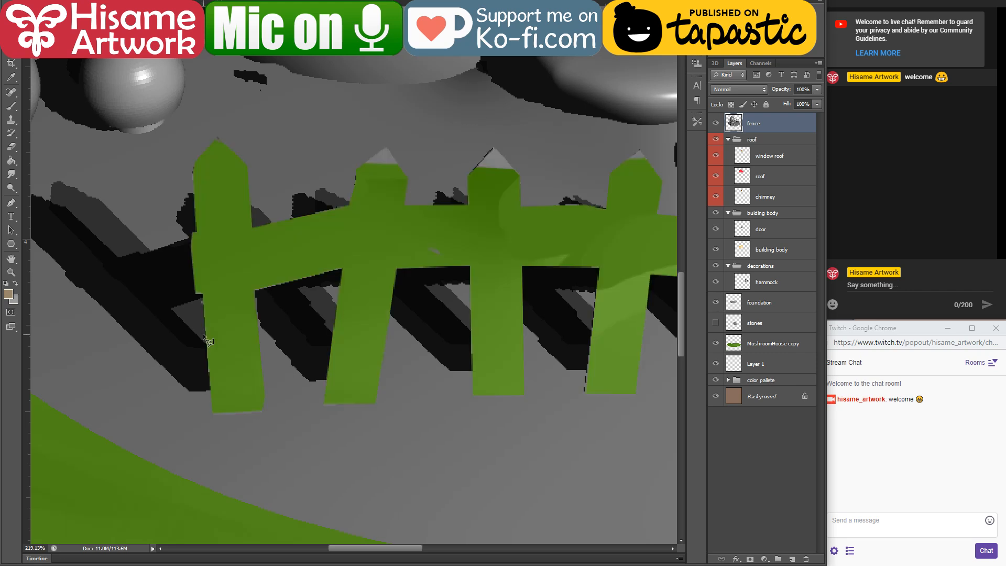
key("Delete")
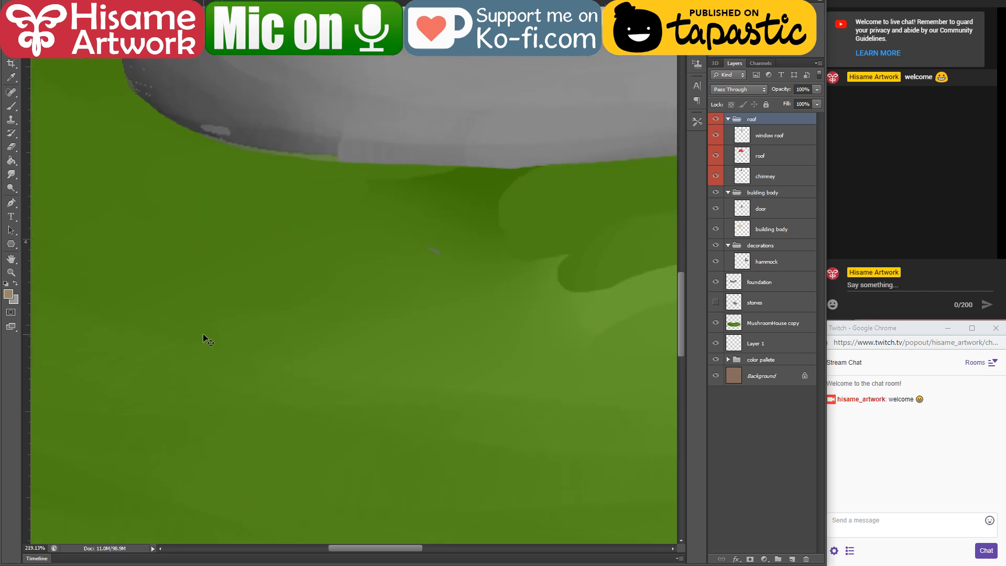
key("ctrl+v")
scroll(223, 313, "down", 5)
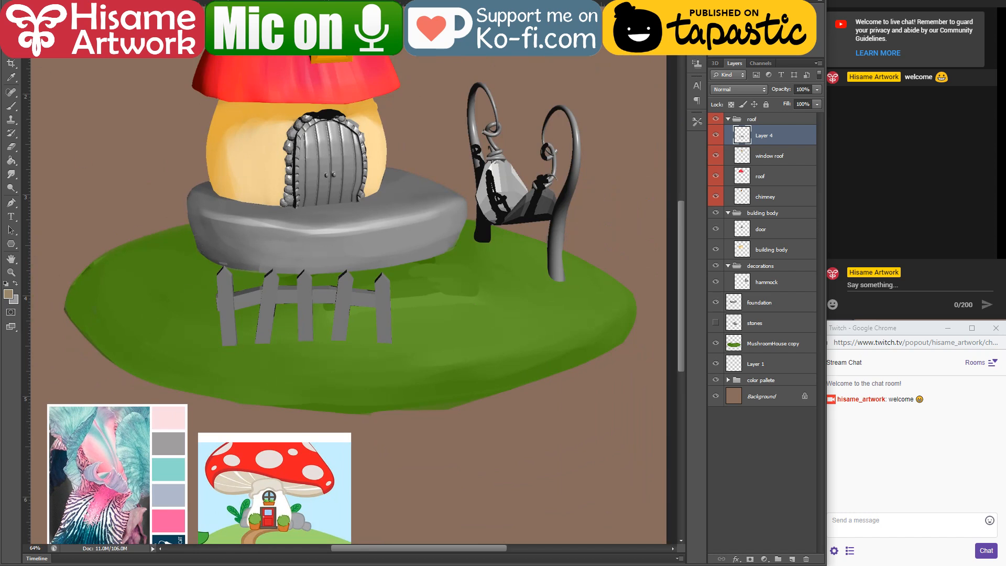
Step: Show the stones layer, then move the fence onto the grass beside the stepping stones and enlarge it
left_click_drag(434, 272, 526, 293)
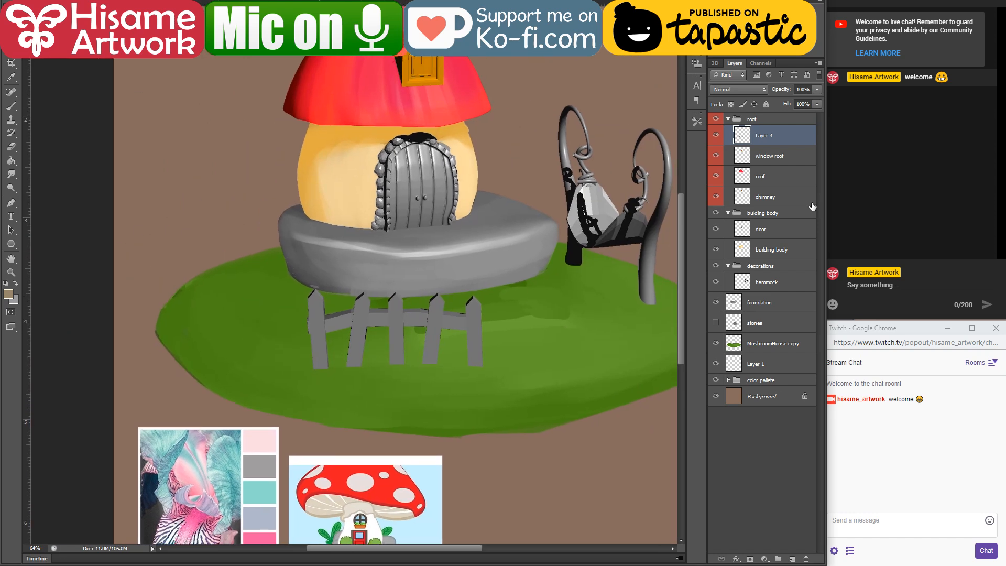
left_click(716, 324)
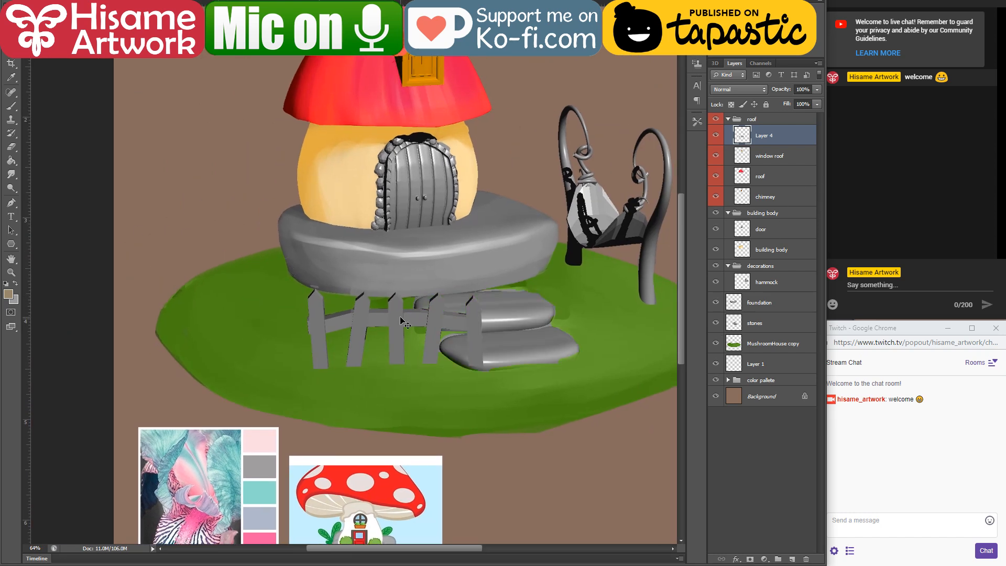
left_click_drag(440, 325, 385, 346)
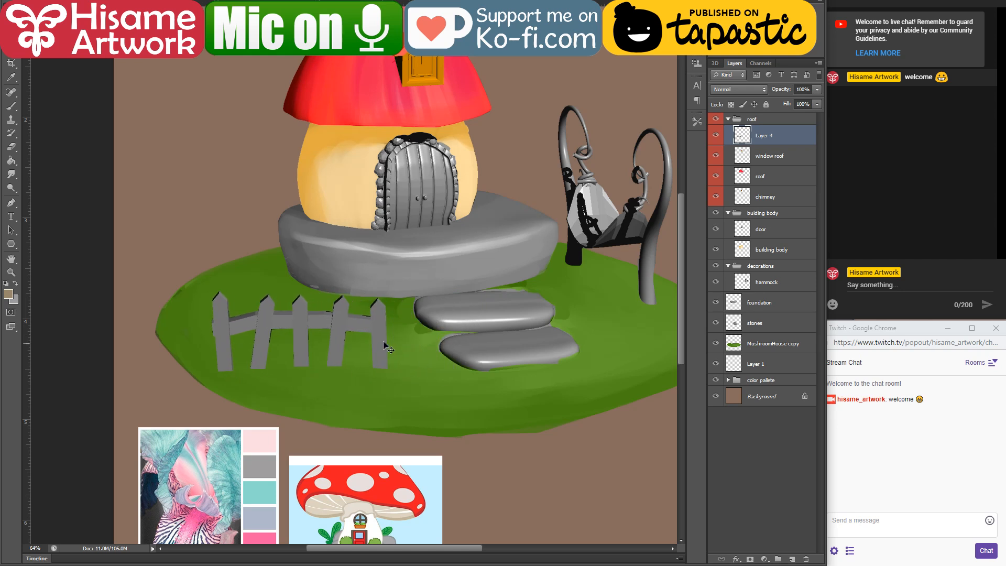
key("ctrl+t")
left_click_drag(211, 290, 179, 276)
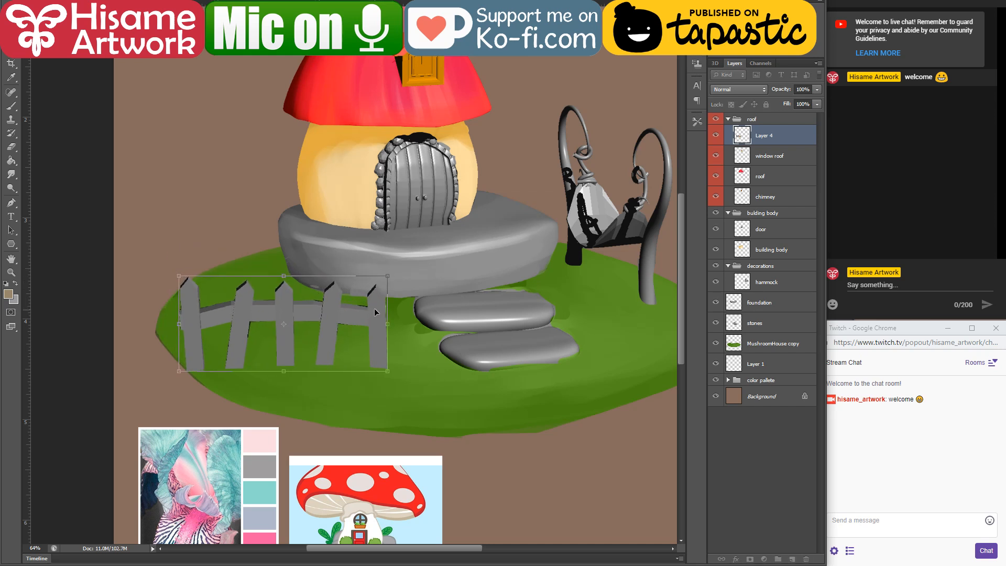
left_click_drag(375, 312, 375, 306)
key("Return")
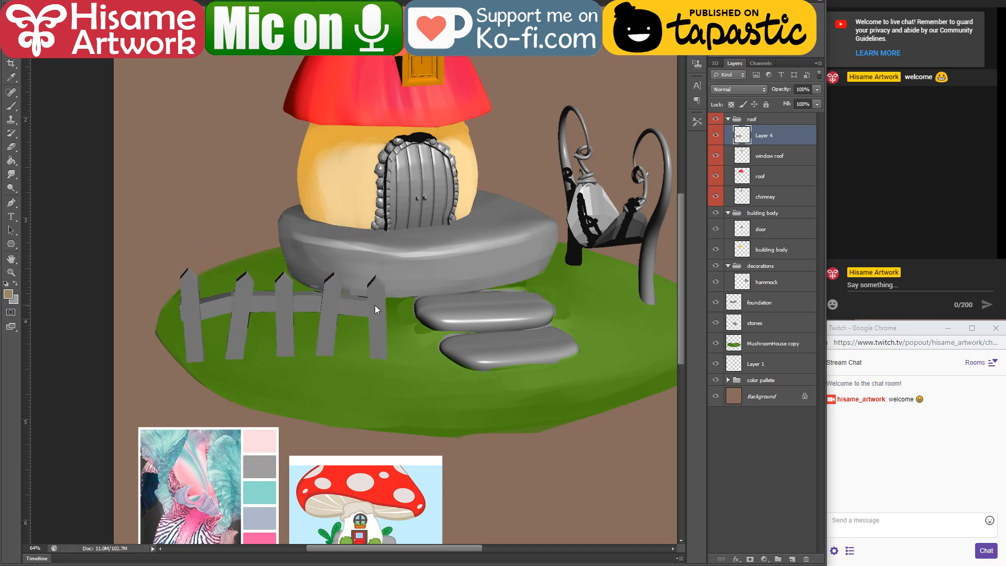
Step: Move the pasted layer out above the roof group and rename it fence
left_click_drag(791, 128, 790, 113)
double_click(748, 126)
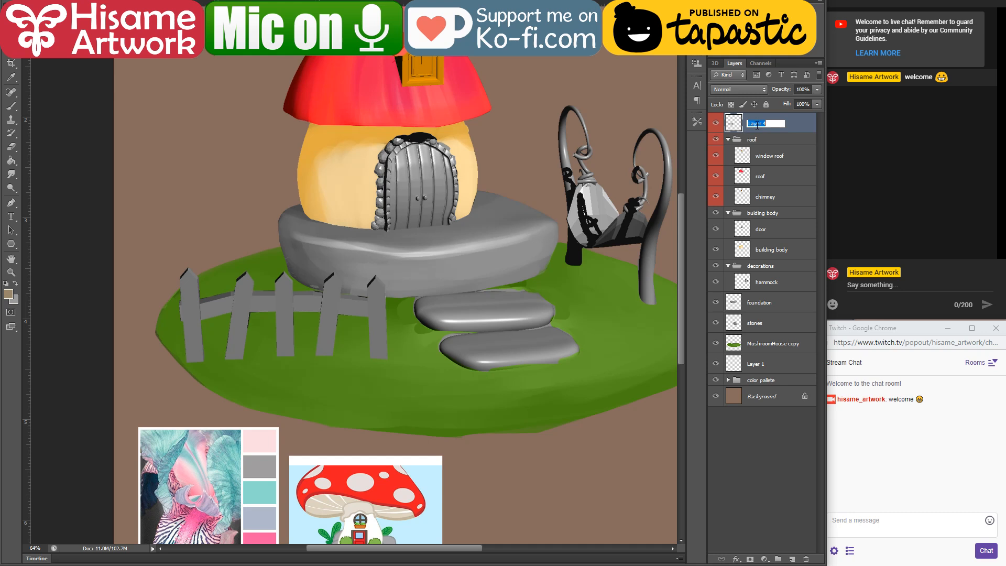
type("fence")
key("Return")
Step: Load the fence layer's outline as a selection, then set the foreground colour to cream fff3dc, starting from the wall colour
scroll(329, 328, "up", 3)
left_click(734, 123, "ctrl")
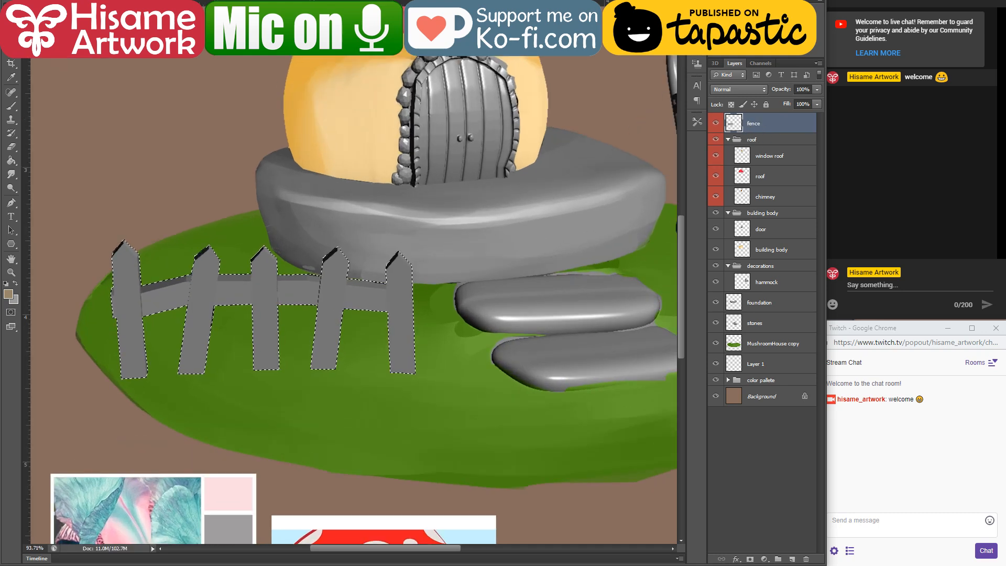
key("b")
left_click(360, 140, "alt")
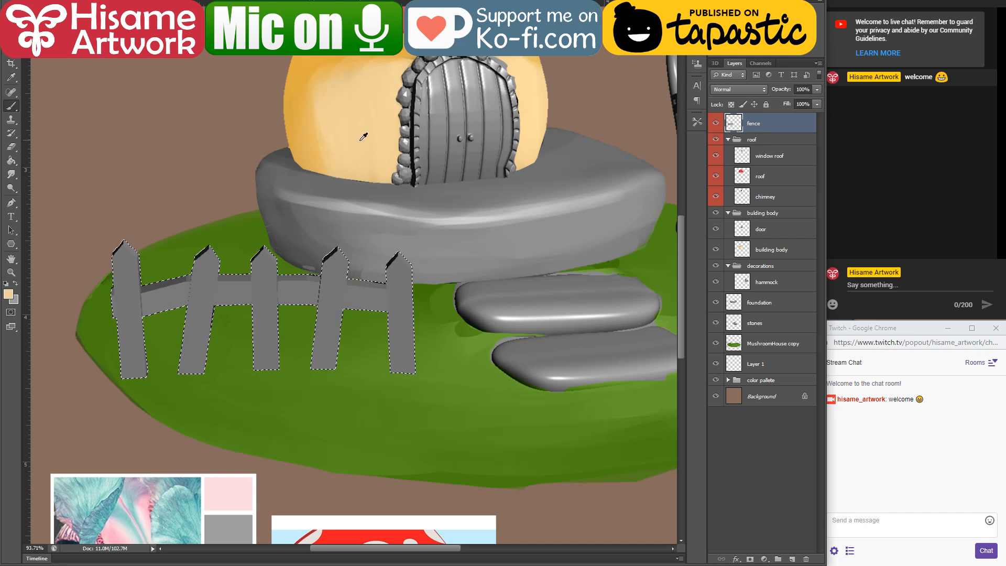
left_click(8, 294)
left_click(505, 361)
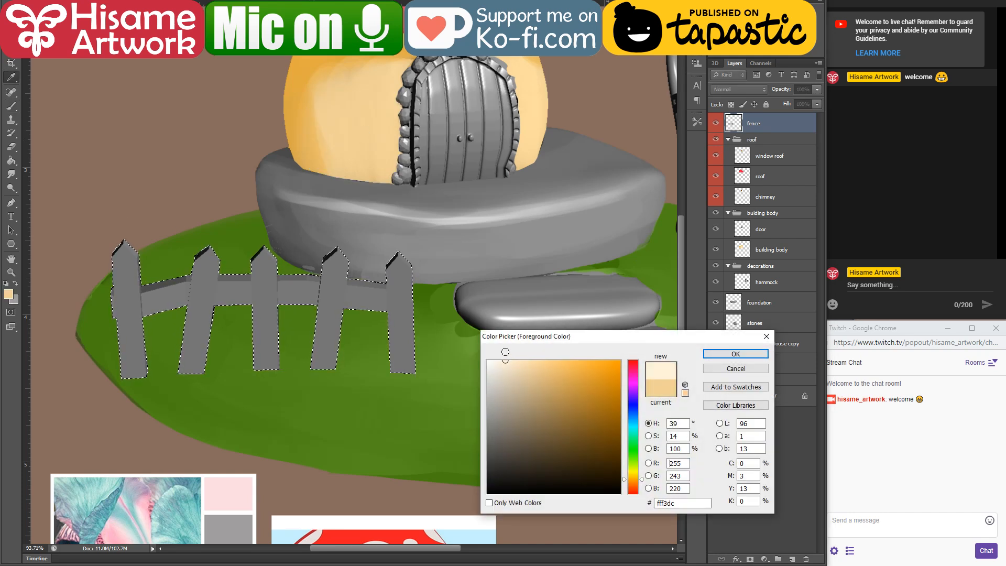
left_click(708, 356)
Step: Change the brush blending mode, paint the whole selected fence off-white and deselect it
left_click(132, 1)
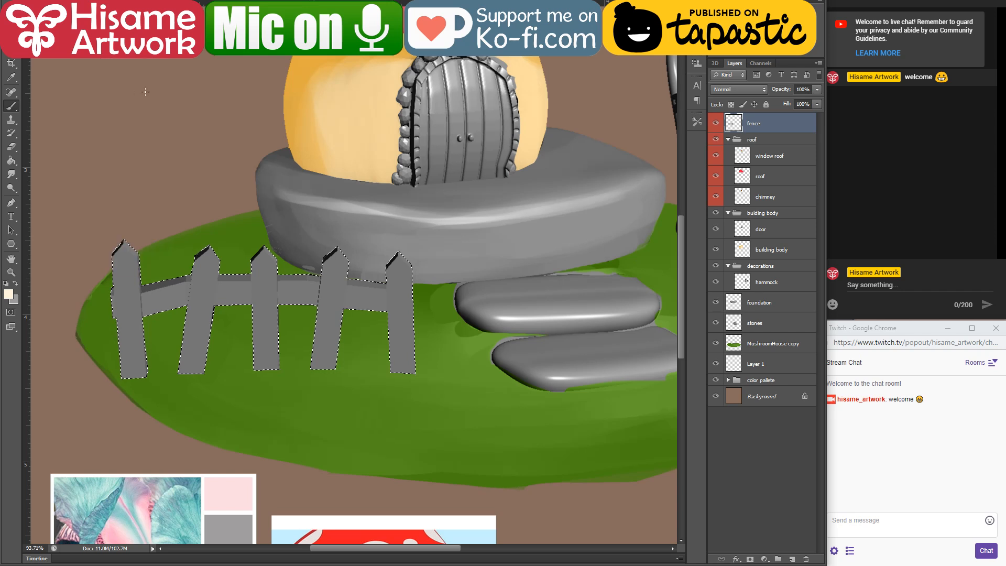
left_click(157, 96)
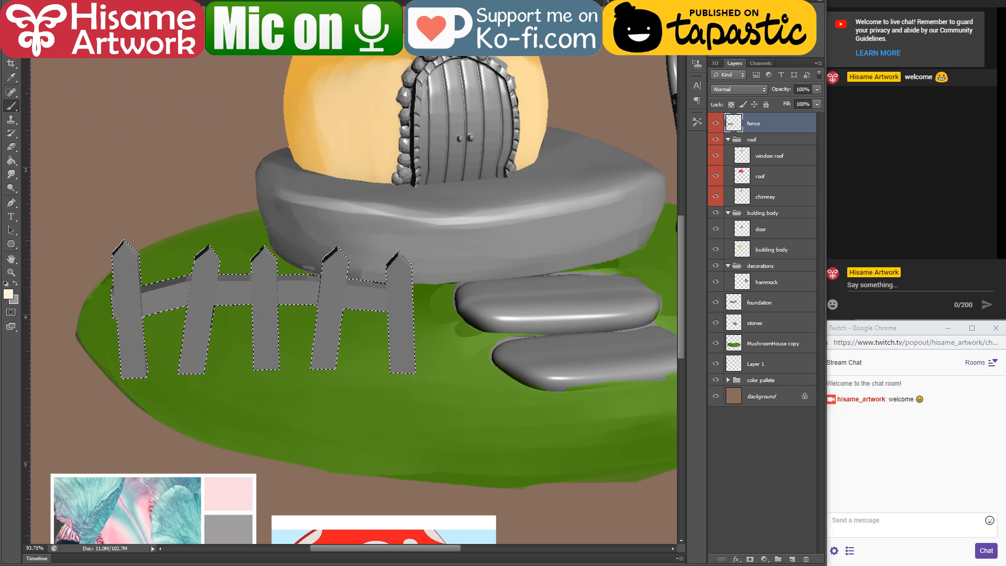
mouse_move(94, 269)
left_mouse_down()
mouse_move(8, 338)
mouse_move(409, 333)
mouse_move(73, 273)
mouse_move(47, 314)
left_mouse_up()
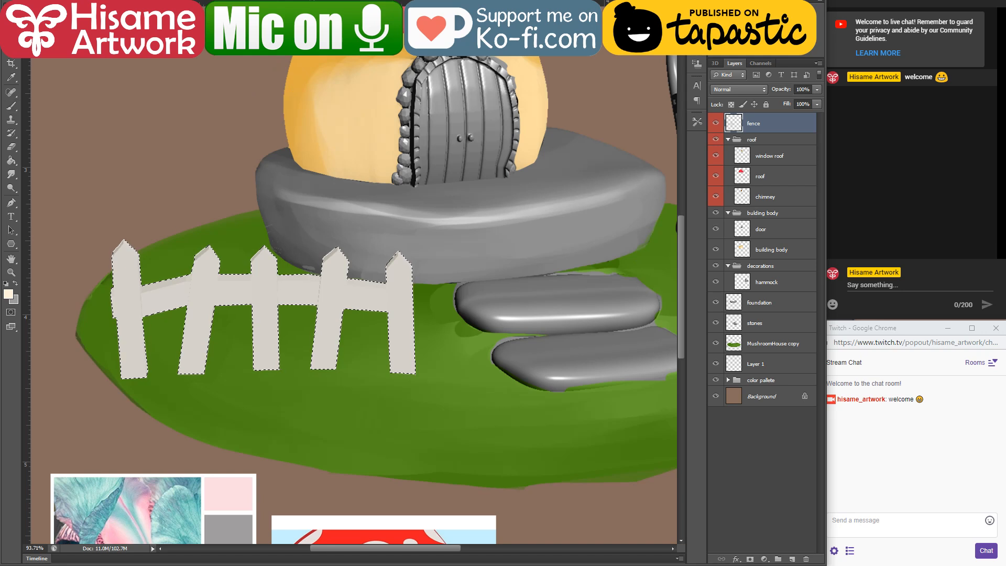
key("ctrl+d")
Step: Warp the fence so that its rail and lower edge bow slightly downward
scroll(351, 334, "down", 6)
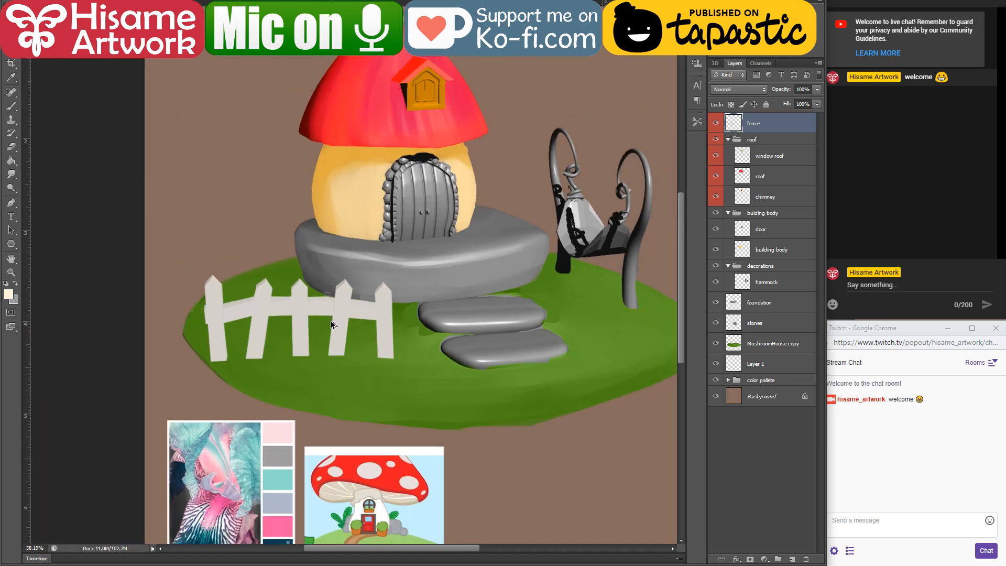
scroll(235, 324, "up", 6)
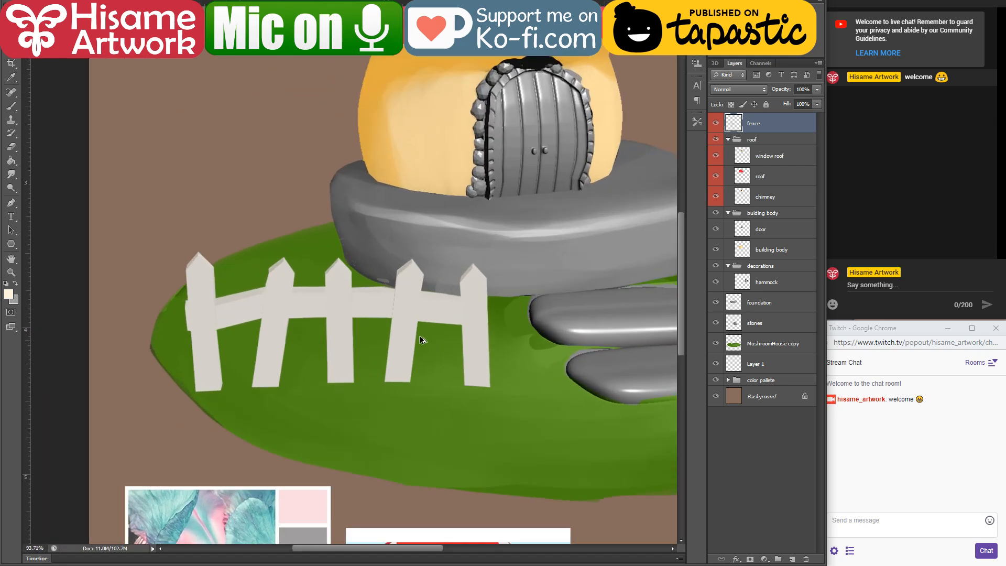
scroll(419, 338, "up", 1)
key("ctrl+t")
right_click(403, 278)
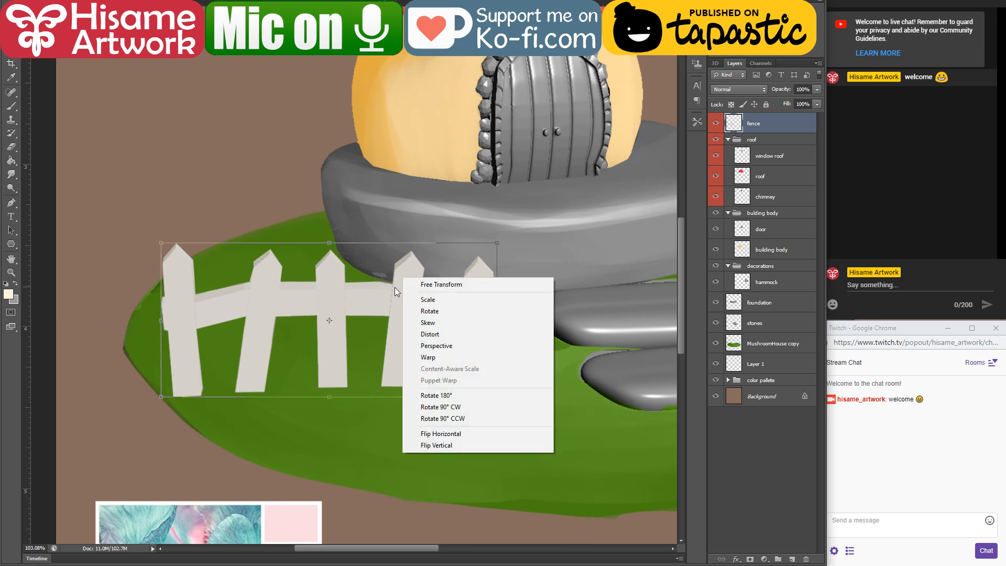
left_click(441, 360)
left_click_drag(337, 347, 341, 354)
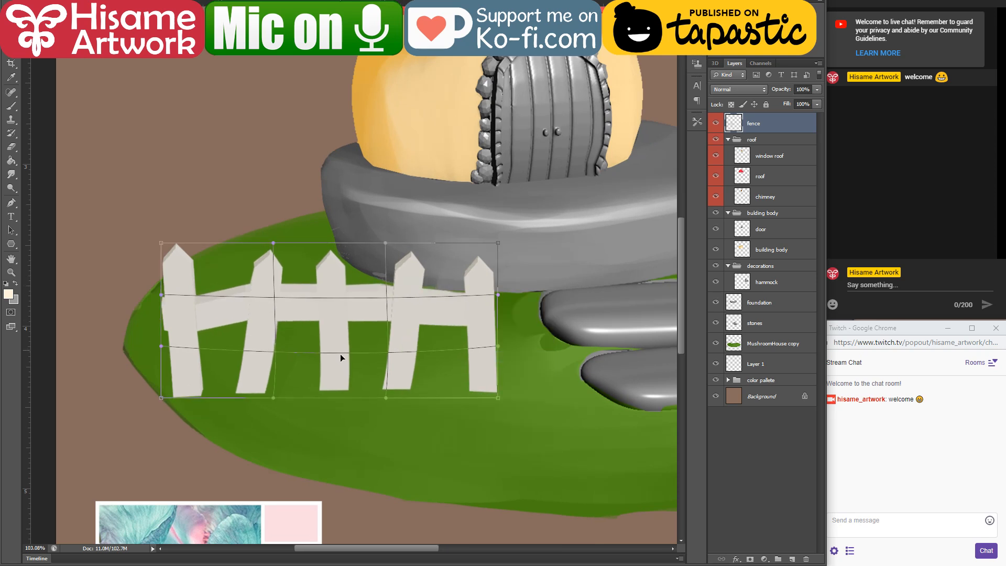
left_click_drag(274, 397, 271, 411)
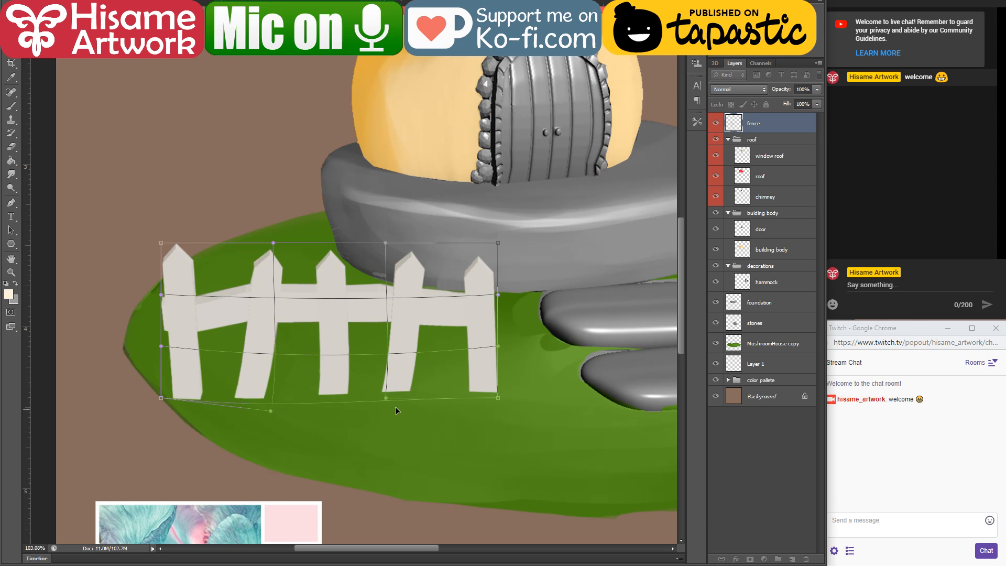
left_click_drag(385, 398, 389, 412)
Step: Bow the fence's upper edge downward, adjust the warp around the second picket and apply it
left_click_drag(272, 243, 272, 252)
left_click_drag(389, 244, 389, 252)
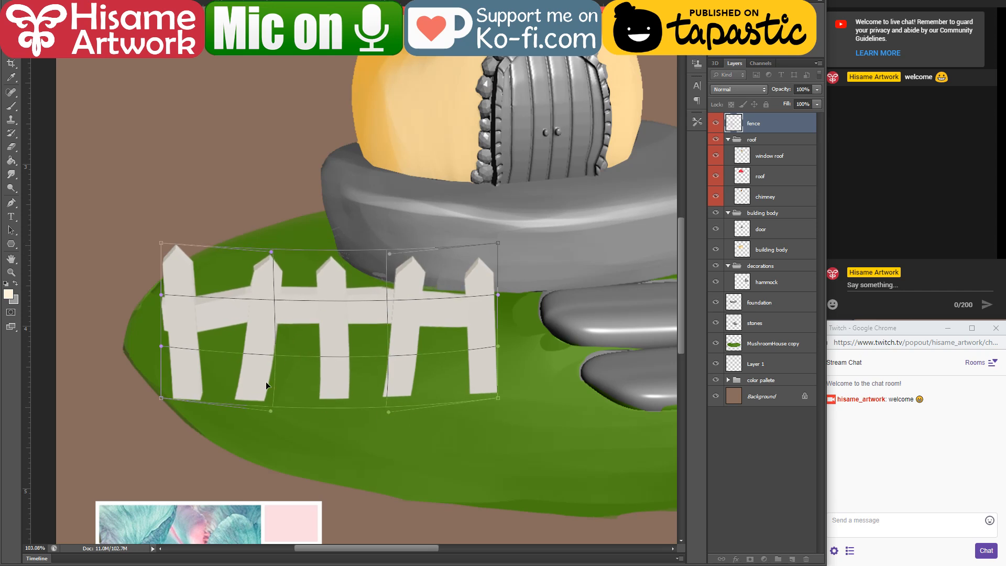
left_click_drag(258, 398, 276, 350)
left_click_drag(276, 299, 274, 300)
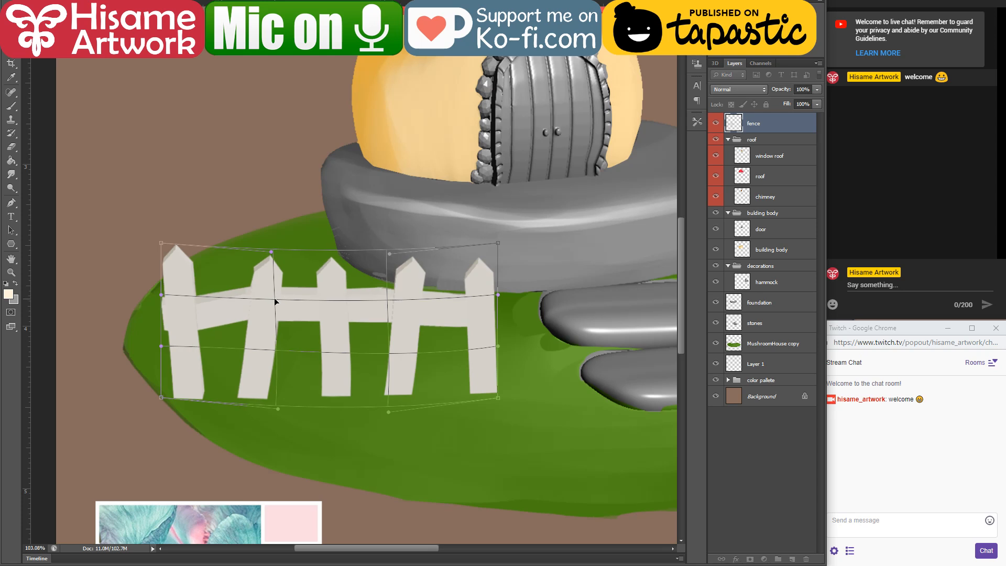
key("Return")
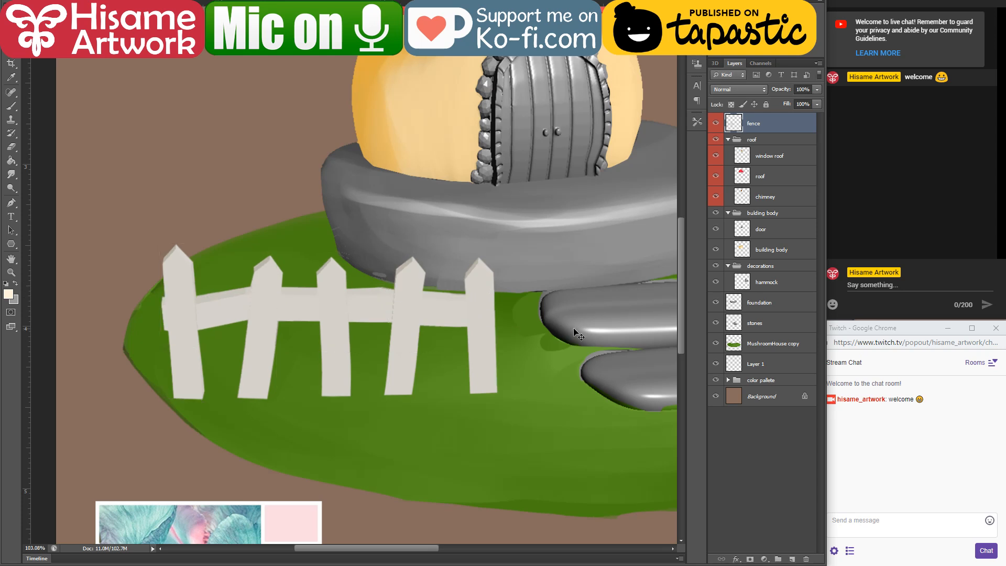
Step: Set the brush colour to greyish beige a79c82, starting from a fence tone, and shrink the brush tip by three steps
scroll(206, 386, "up", 3)
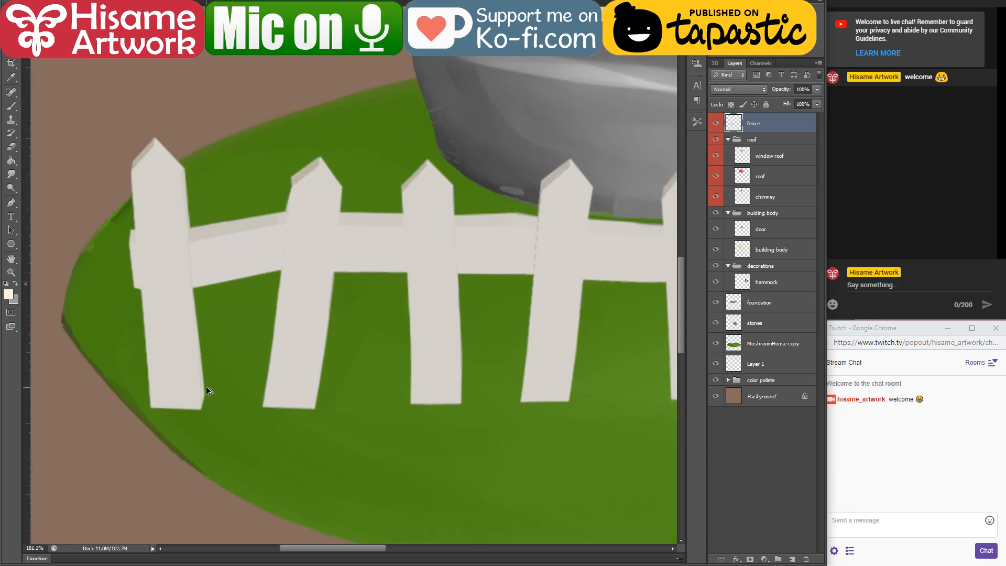
scroll(286, 275, "up", 1)
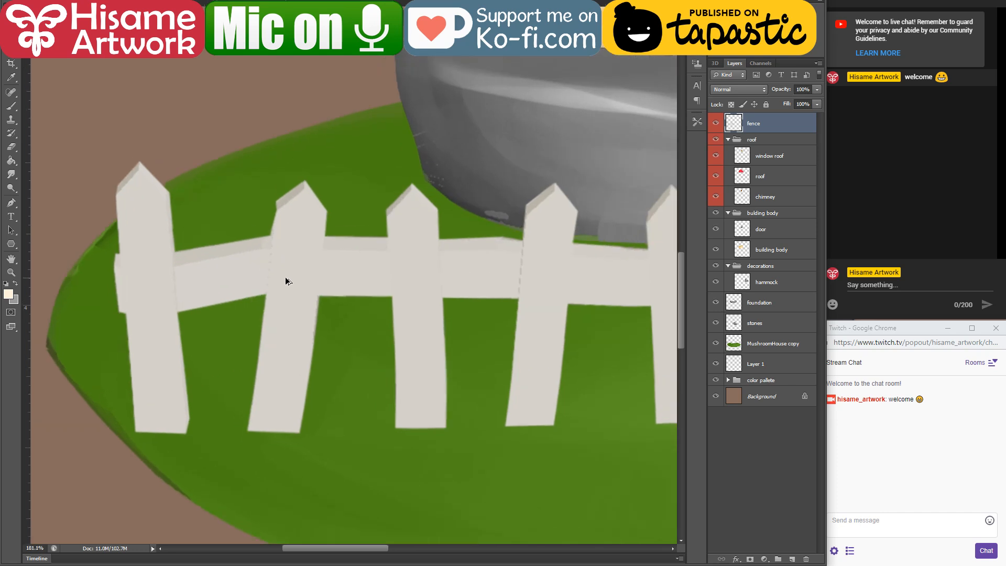
left_click(11, 108)
left_click(188, 251, "alt")
left_click(8, 297)
left_click_drag(508, 375, 517, 406)
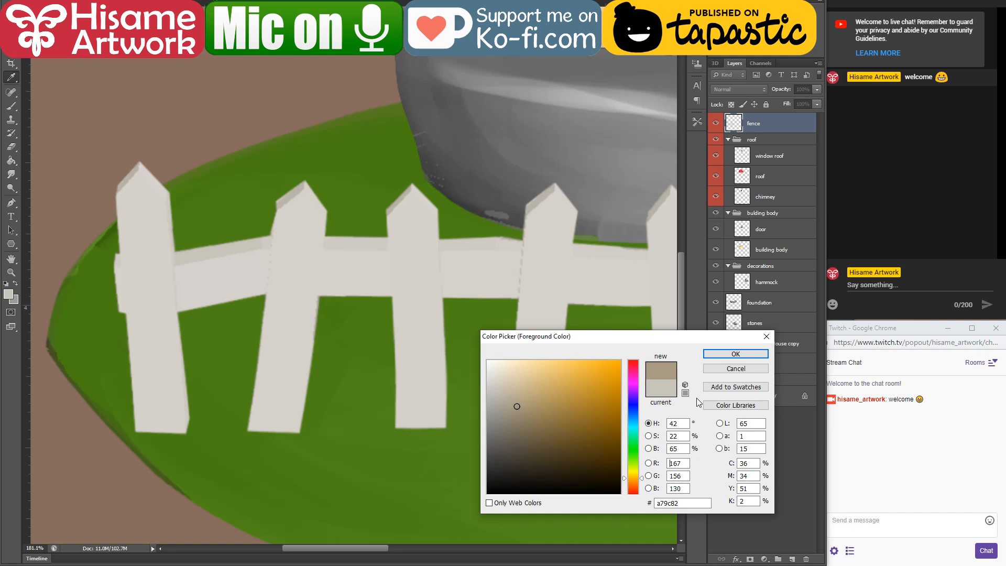
left_click(736, 354)
key("bracketleft")
key("bracketleft")
key("bracketleft")
key("bracketleft")
key("bracketleft")
key("bracketleft")
key("bracketleft")
key("bracketleft")
key("bracketleft")
key("bracketleft")
key("bracketleft")
key("bracketleft")
key("bracketleft")
key("bracketleft")
key("bracketleft")
key("bracketleft")
key("bracketleft")
key("bracketleft")
key("bracketleft")
key("bracketleft")
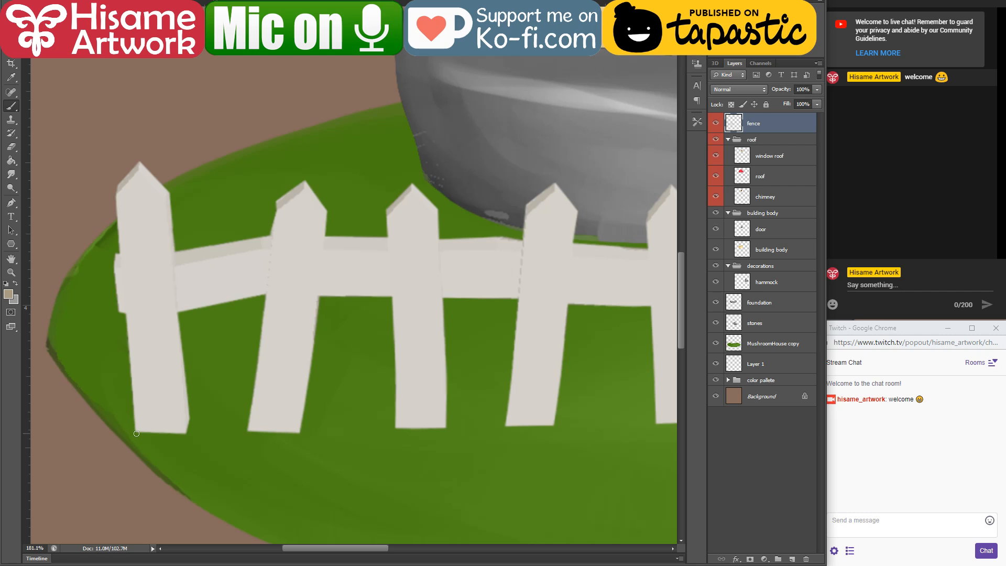
Step: Change the brush blending mode, undoing the trial strokes along the first picket's left edge made before and after it
left_click(117, 196, "shift")
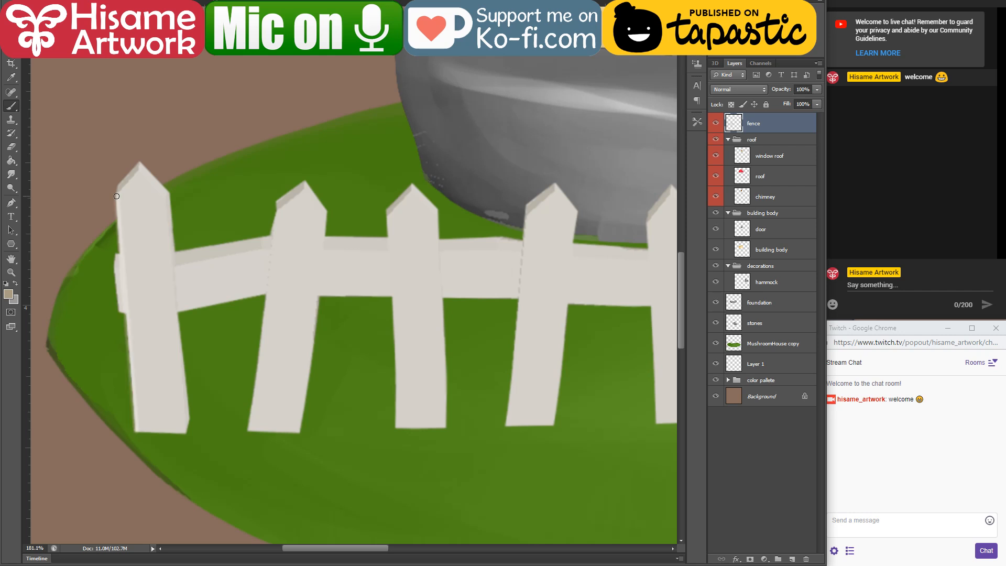
key("ctrl+z")
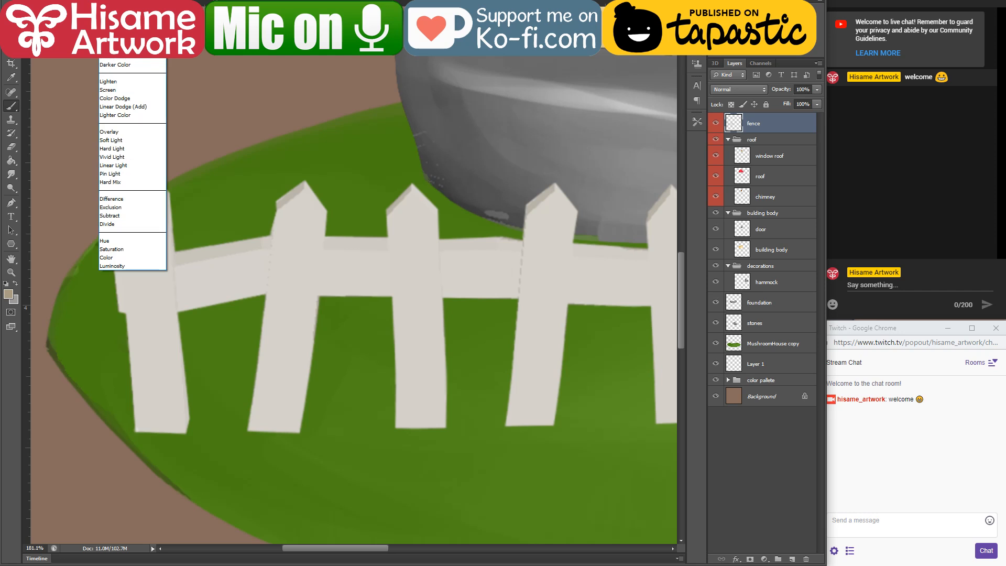
left_click(131, 1)
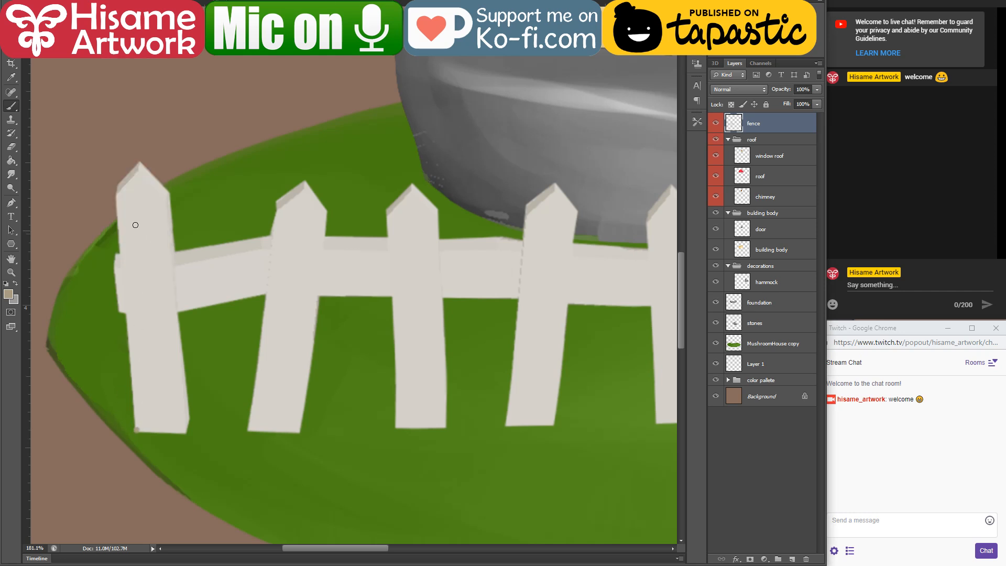
left_click(115, 194, "shift")
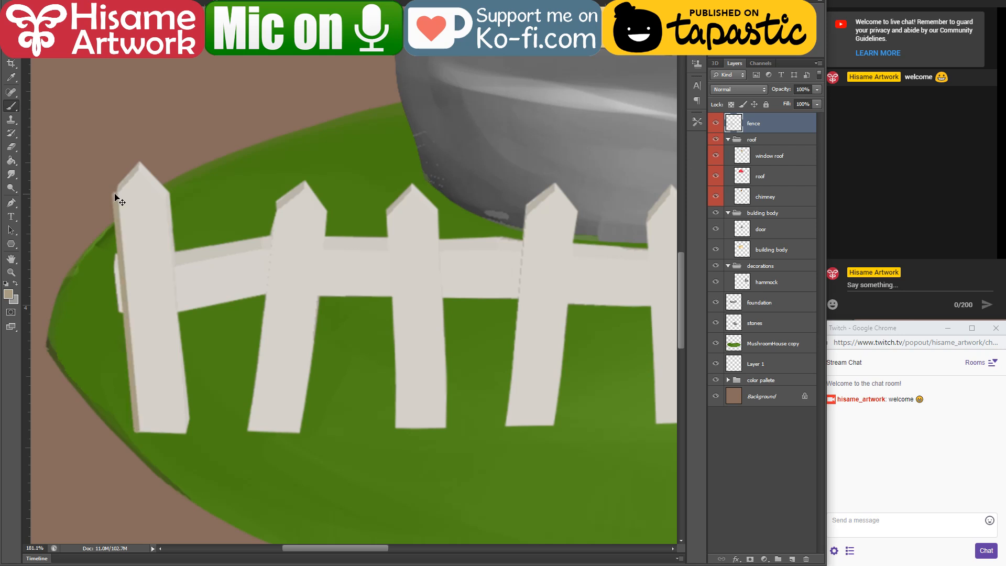
key("ctrl+z")
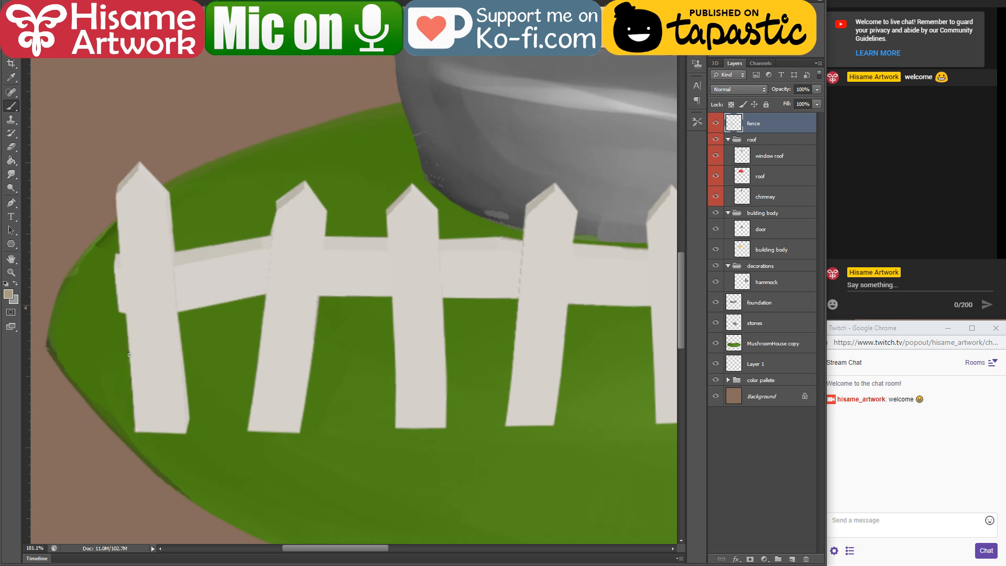
Step: Set the foreground colour to brown 847657 and outline the first picket's left edge and the left slope of its tip
left_click(8, 294)
left_click(531, 424)
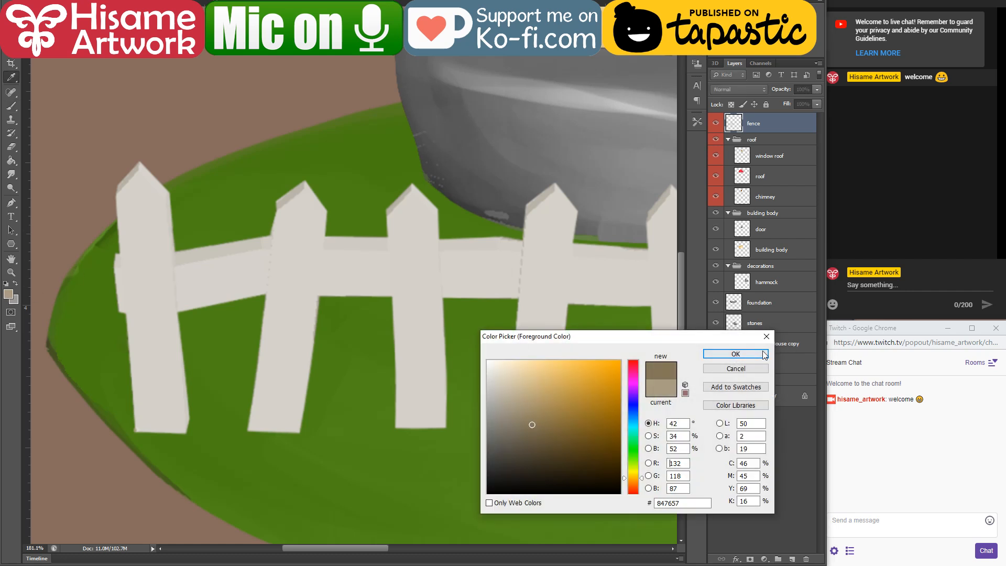
left_click(736, 353)
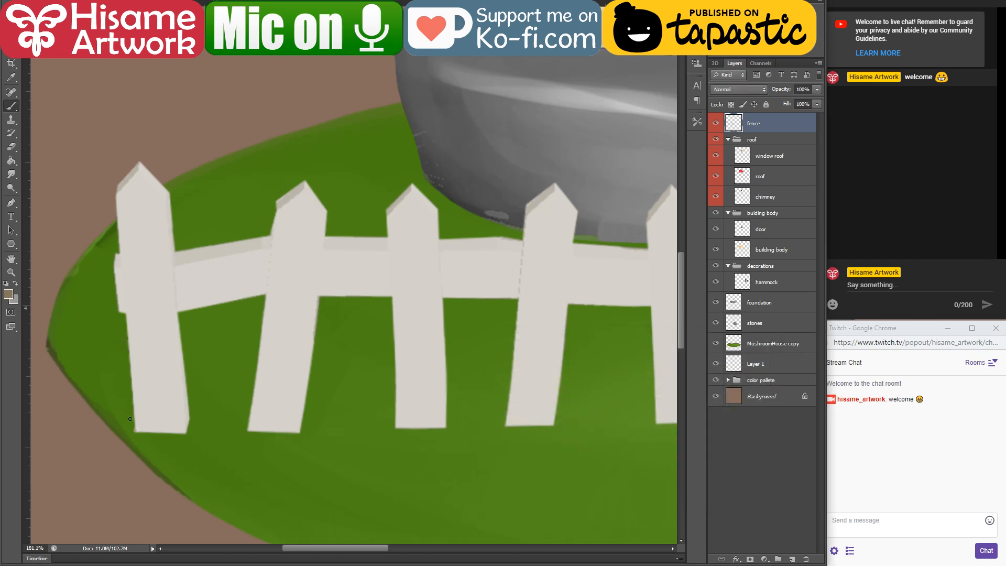
left_click(116, 197, "shift")
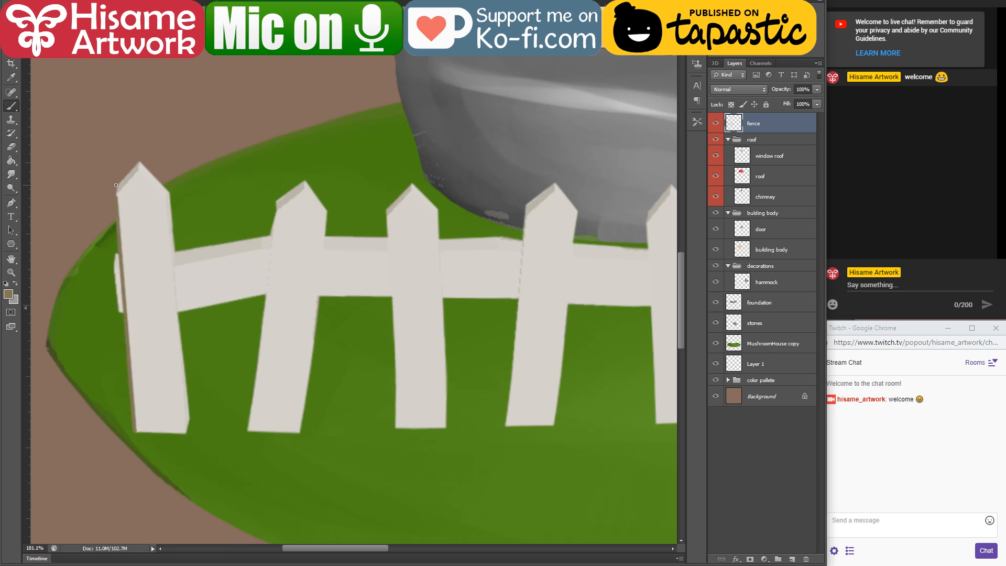
left_click(116, 185, "shift")
left_click(138, 162, "shift")
Step: Invert the colour of the Background layer and make the fence layer active again
left_click(730, 400)
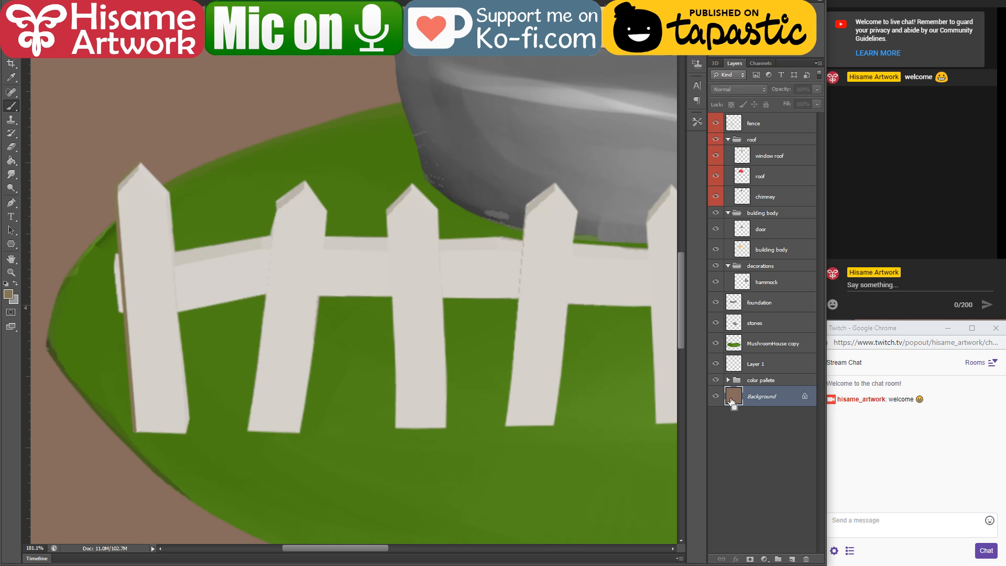
key("ctrl+i")
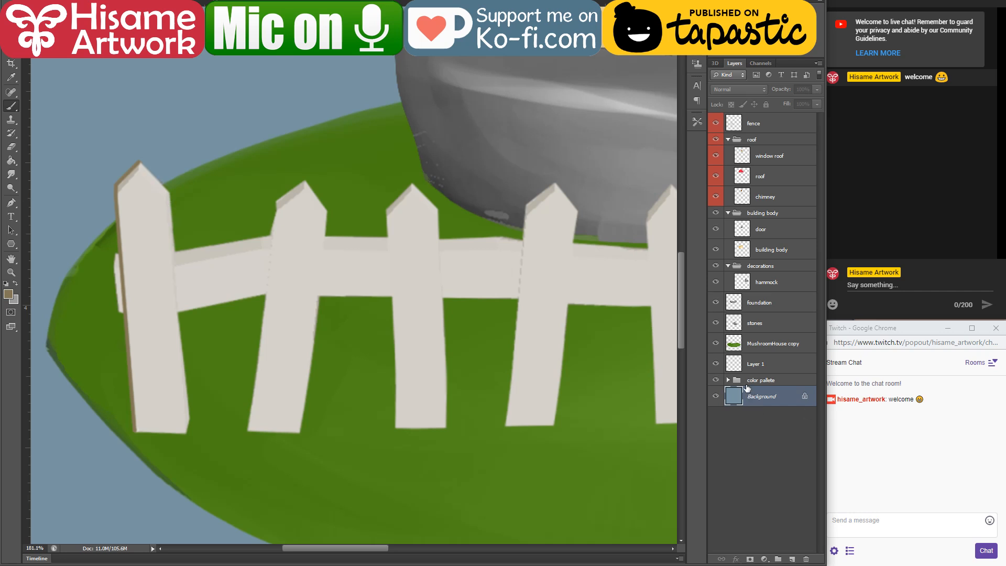
left_click(773, 127)
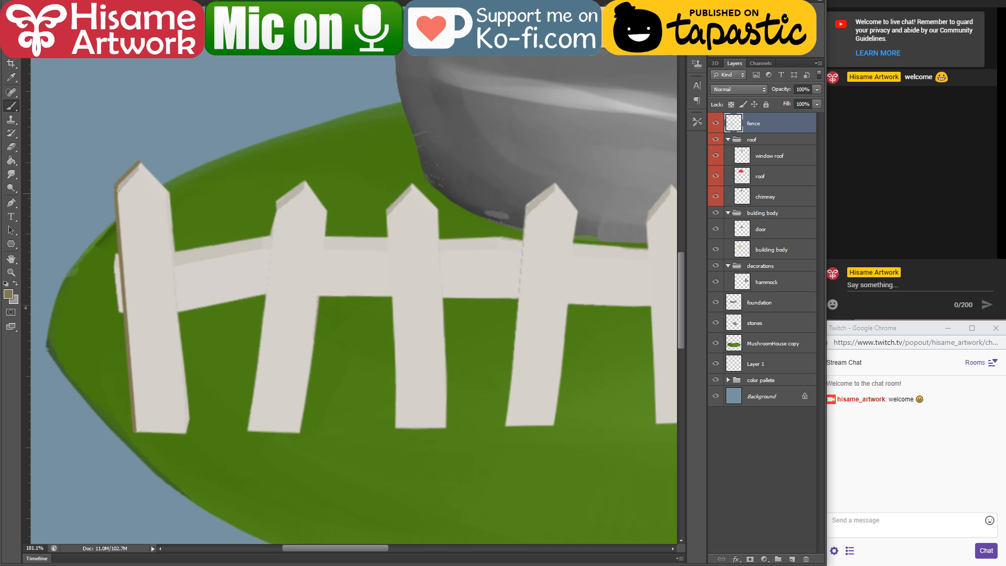
Step: Outline the front face of the first picket's tip and its right edge down to the base in brown
left_click(138, 172, "shift")
left_click(139, 163, "shift")
left_click(164, 194, "shift")
left_click(142, 163, "shift")
left_click(185, 433, "shift")
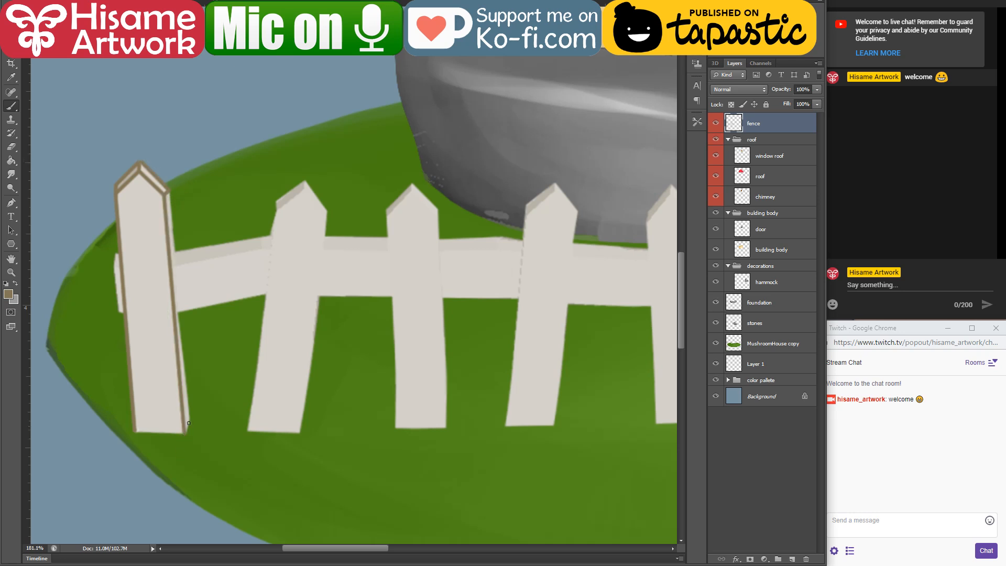
Step: Outline the first picket's right side face and the rail's lower edge up to the second picket
left_click(192, 416, "shift")
left_click(182, 313, "shift")
left_click(266, 293, "shift")
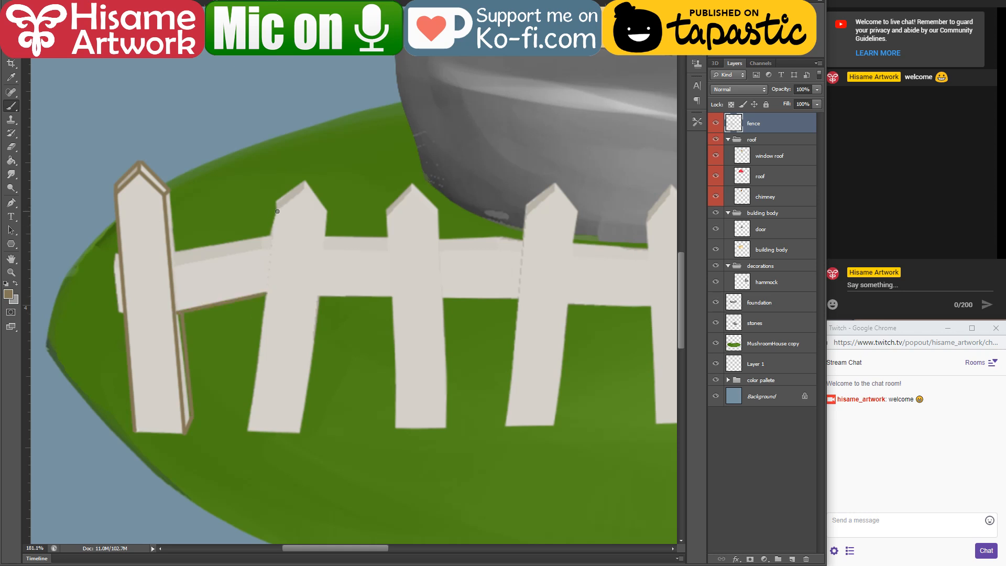
Step: Outline the second picket's two long edges, its base and its pointed tip with the side thickness in brown
left_click(248, 429, "shift")
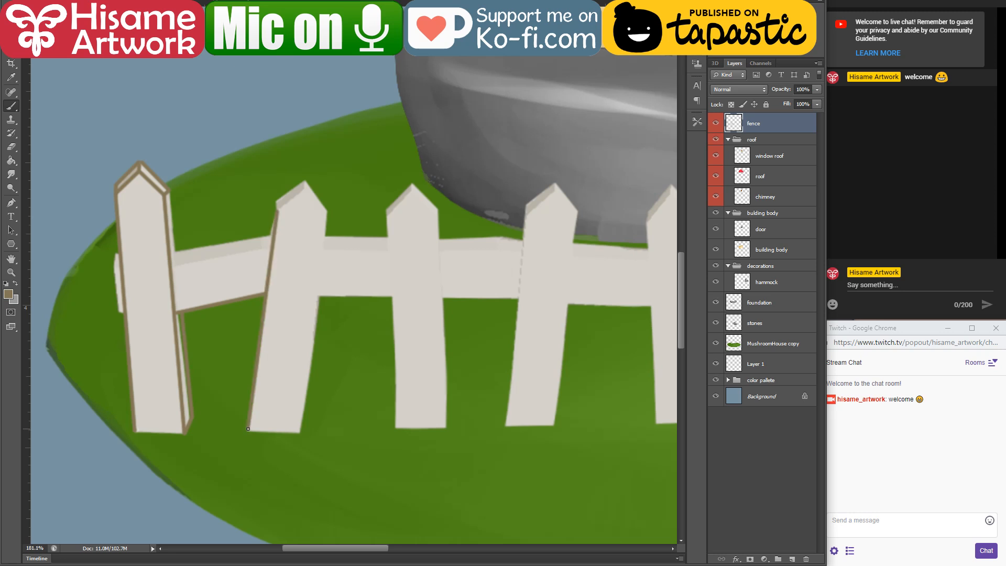
left_click(300, 433, "shift")
left_click(327, 213, "shift")
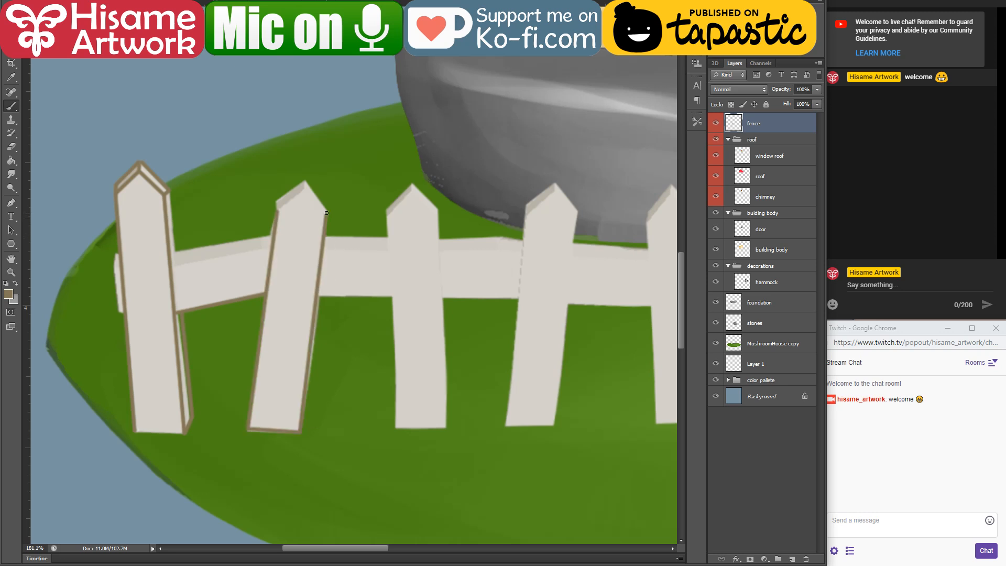
left_click(301, 185, "shift")
left_click(279, 210, "shift")
left_click(275, 202, "shift")
left_click(305, 181, "shift")
left_click(327, 211, "shift")
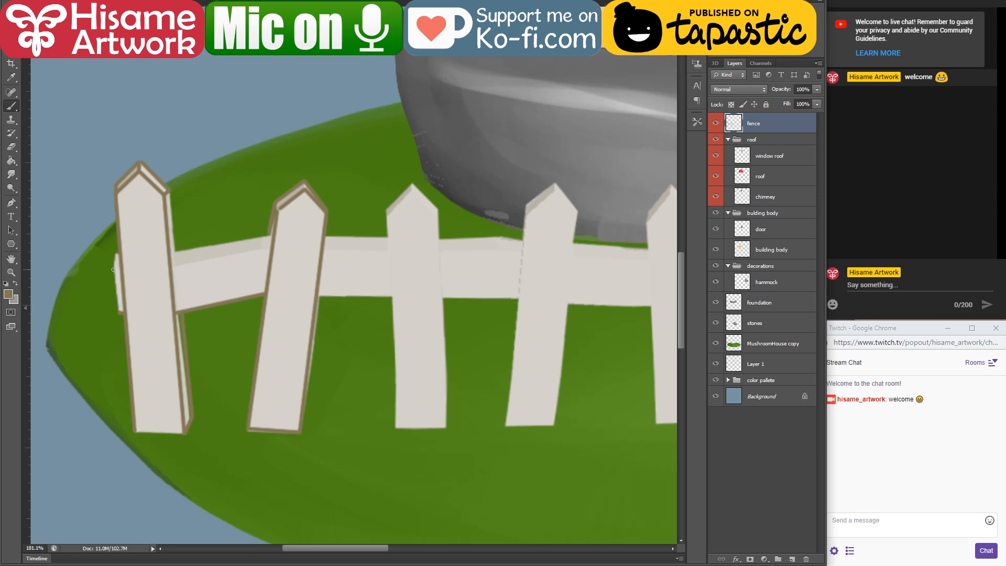
Step: Outline the rail's left end beside the first picket and the third picket's long edges and base in brown
left_click_drag(113, 269, 120, 312)
left_click(424, 296, "shift")
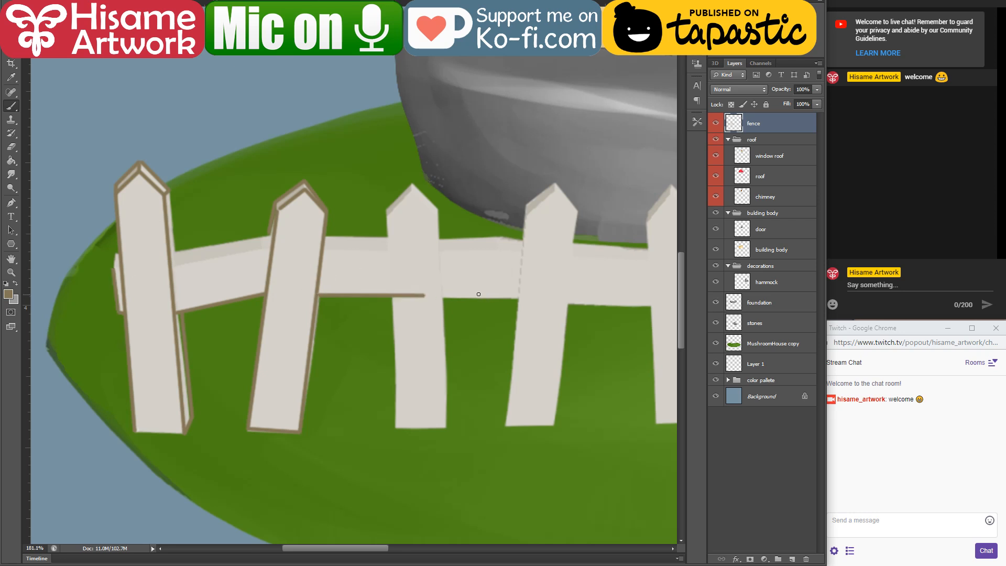
key("ctrl+z")
left_click(394, 309, "shift")
left_click(396, 429, "shift")
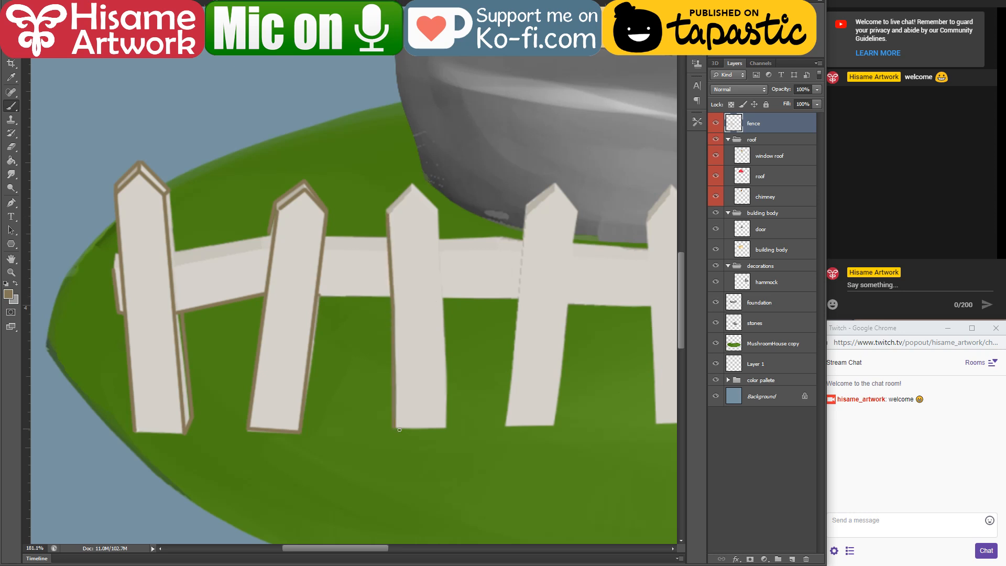
left_click(446, 427, "shift")
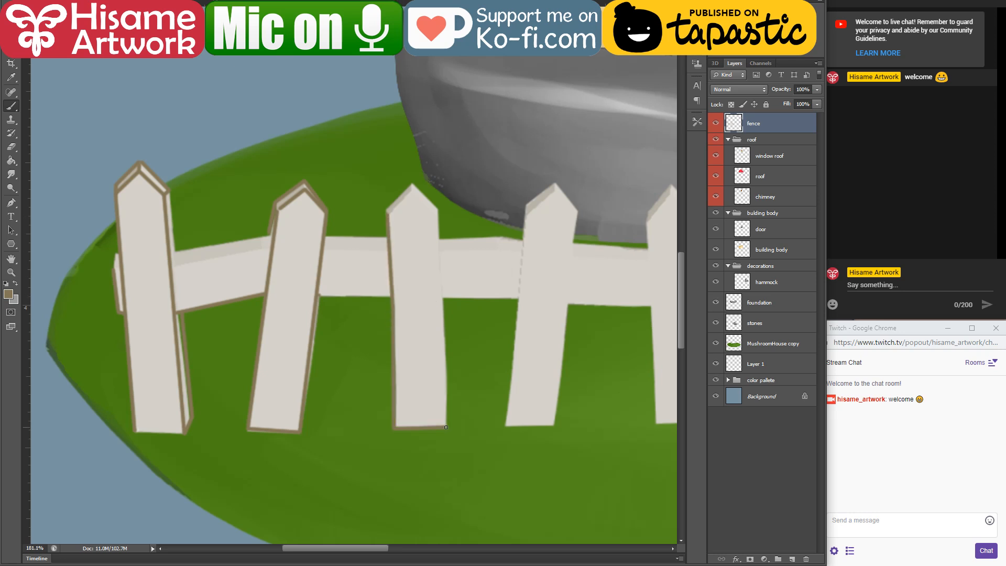
left_click(445, 326, "shift")
left_click(437, 214, "shift")
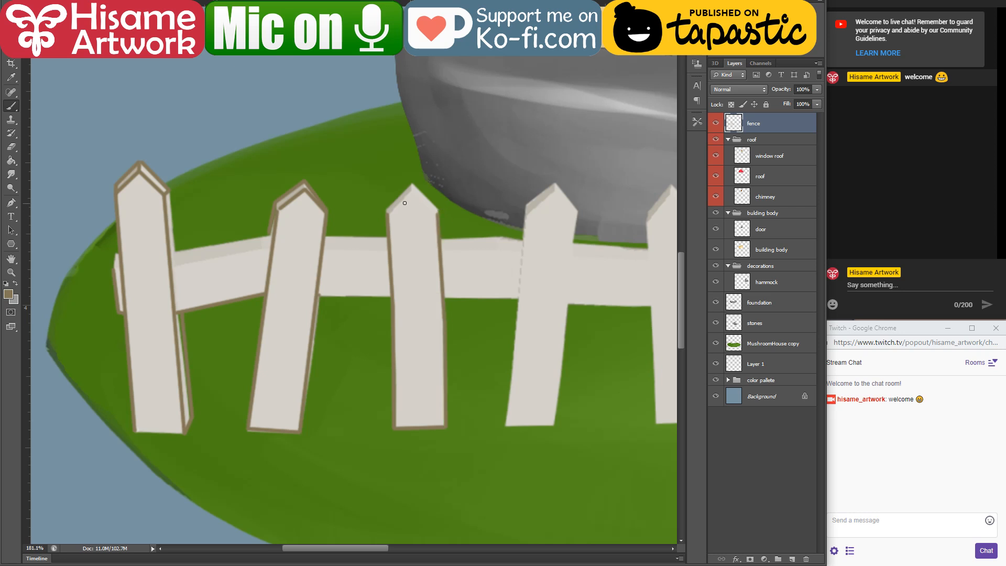
Step: Outline the rail's lower edge in brown from the second picket across to the fifth
left_click(392, 295, "shift")
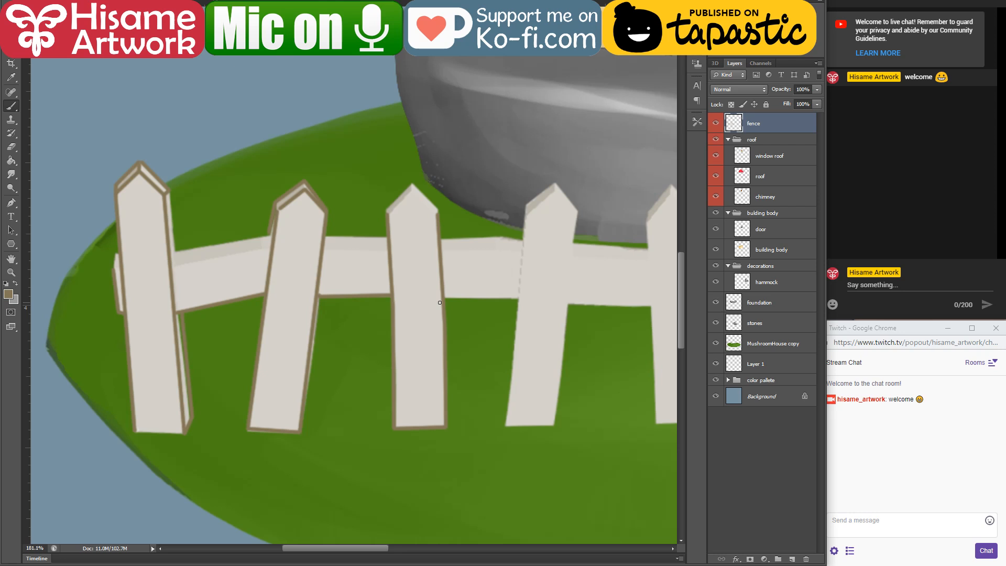
left_click(520, 298, "shift")
mouse_move(580, 314)
left_mouse_down()
mouse_move(268, 307)
mouse_move(347, 318)
left_mouse_up()
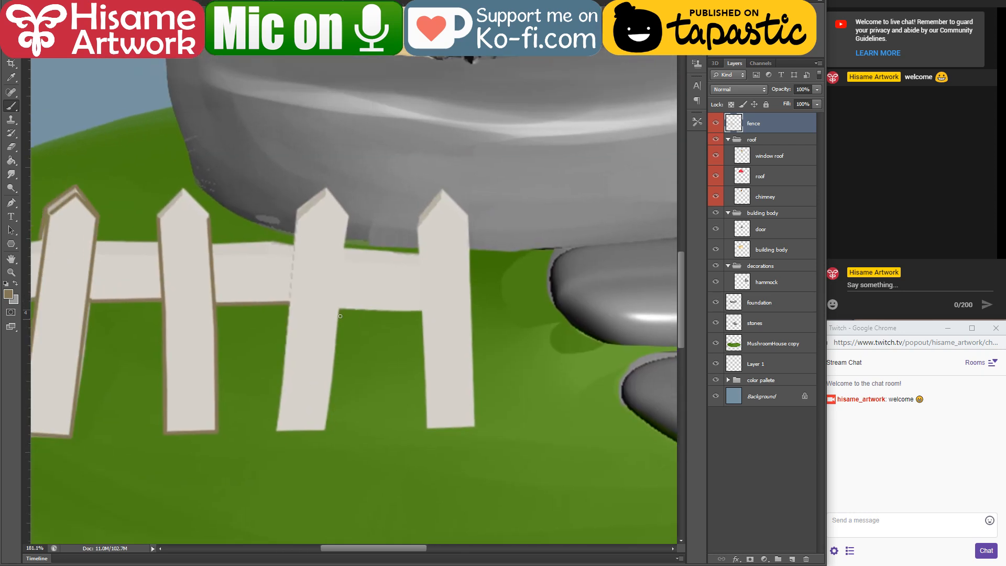
left_click(421, 311)
left_click(342, 308, "shift")
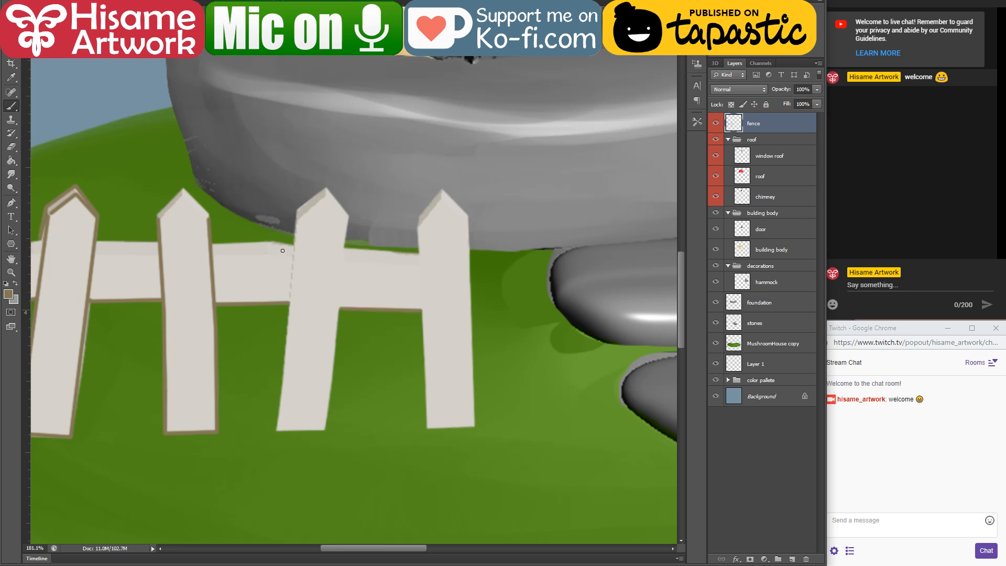
Step: Outline the fourth picket's long edges, base and the front face of its pointed tip in brown
left_click(290, 302, "shift")
left_click(277, 431, "shift")
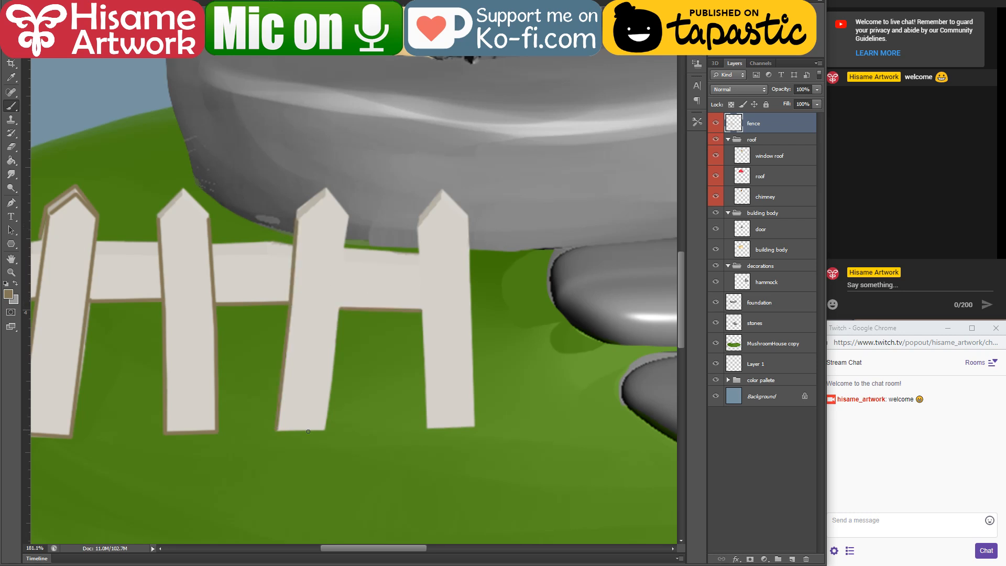
left_click(324, 432, "shift")
left_click(339, 340, "shift")
left_click(344, 220, "shift")
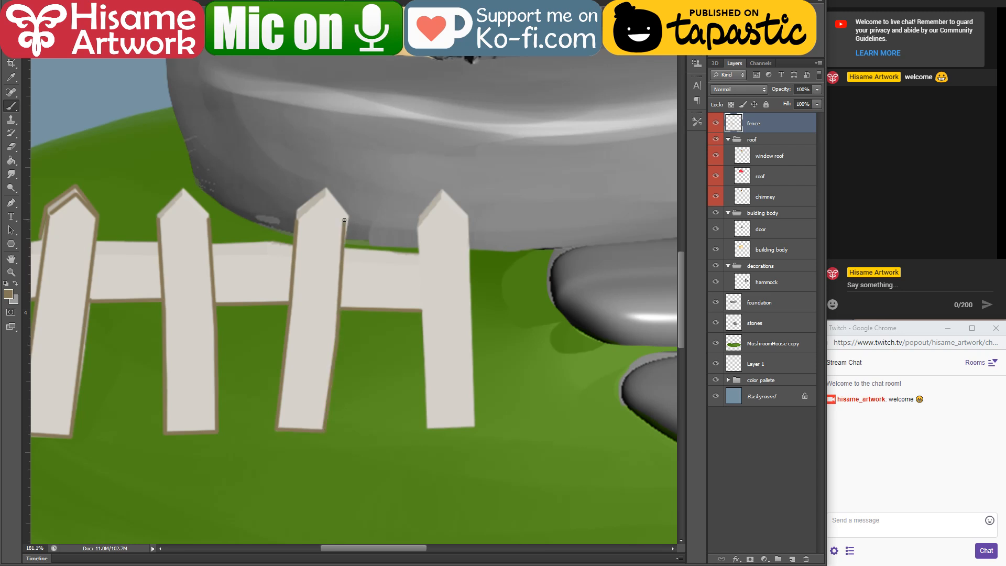
left_click(325, 199, "shift")
left_click(299, 219, "shift")
Step: Outline the fifth picket's long edges, base and the front face of its tip in brown
left_click(425, 363, "shift")
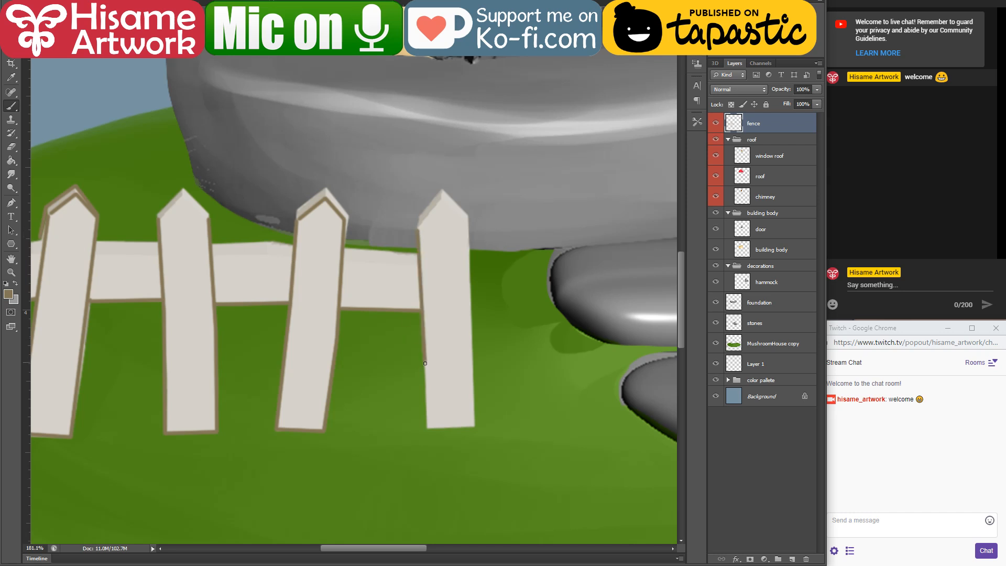
left_click(427, 428, "shift")
left_click(475, 427, "shift")
left_click(471, 278, "shift")
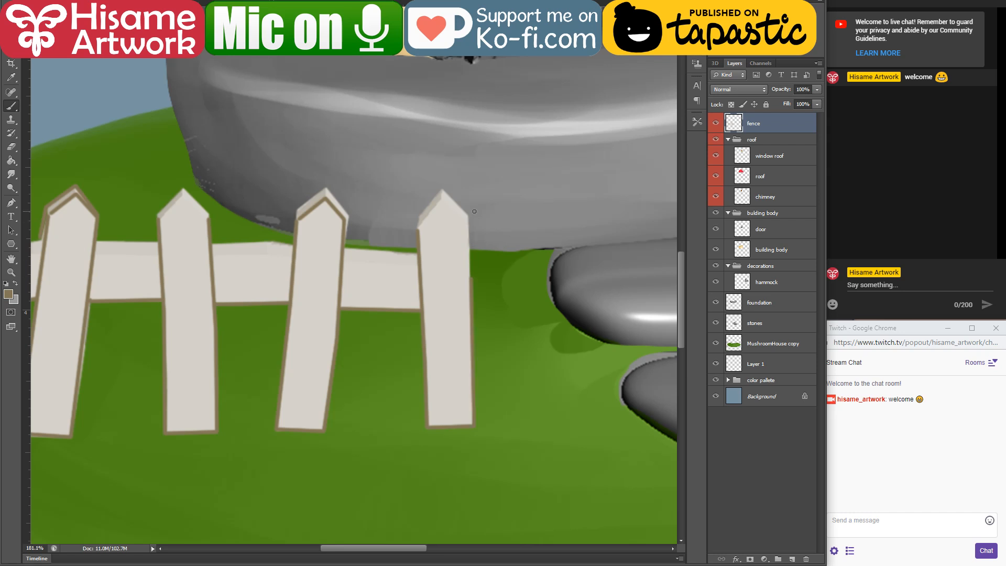
left_click(466, 222, "shift")
left_click(440, 197, "shift")
left_click(418, 231, "shift")
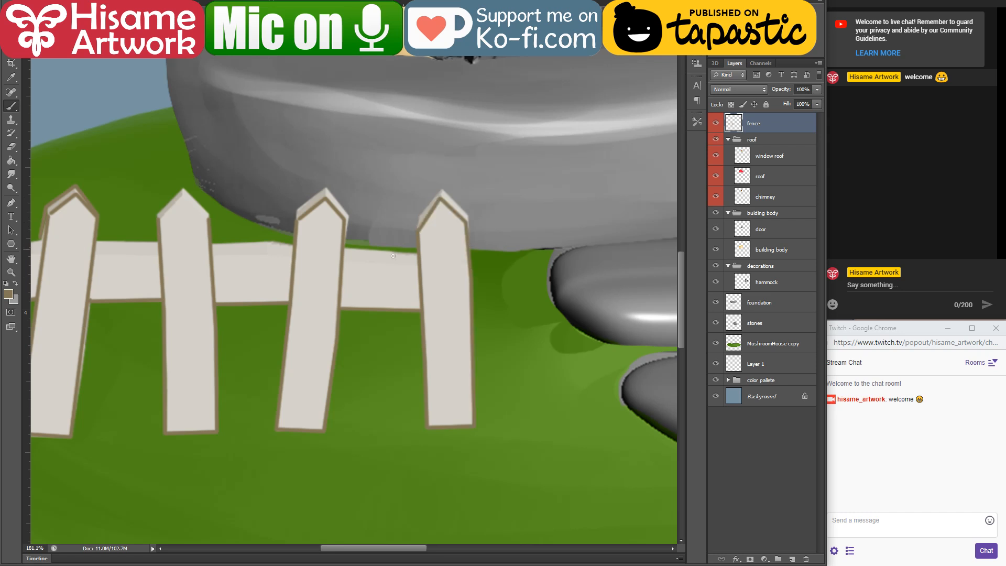
Step: Outline the front and back edges of the rail's top face between the third and fifth pickets in brown
left_click(420, 268, "shift")
left_click_drag(271, 271, 427, 337)
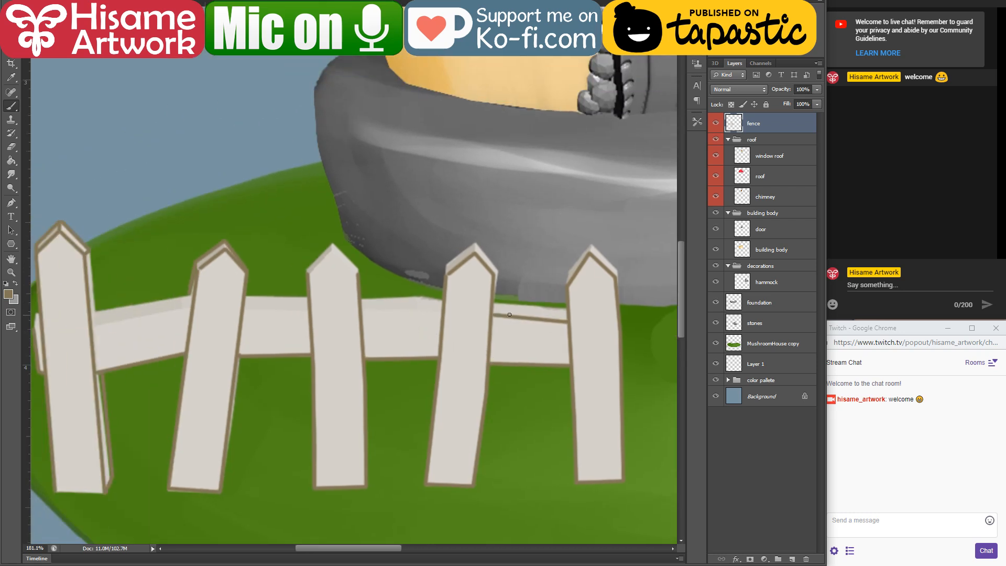
key("ctrl+z")
left_click(566, 324, "shift")
left_click(494, 302, "shift")
left_click(418, 311, "shift")
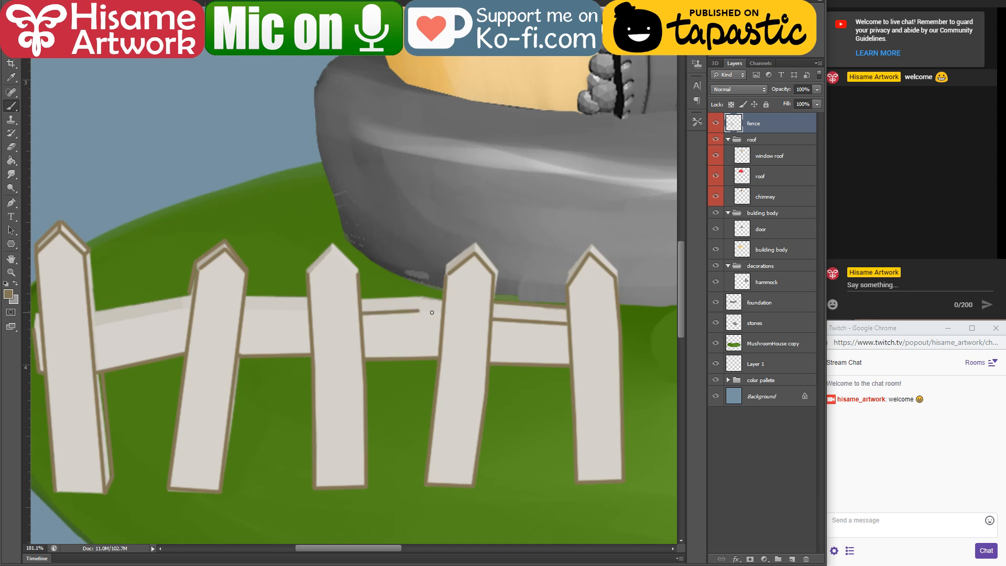
left_click(441, 313, "shift")
left_click_drag(442, 301, 395, 297)
Step: Outline the rail's top face between the first two pickets and the first picket's upper right side edge in brown
mouse_move(262, 310)
left_mouse_down()
mouse_move(431, 328)
mouse_move(411, 330)
left_mouse_up()
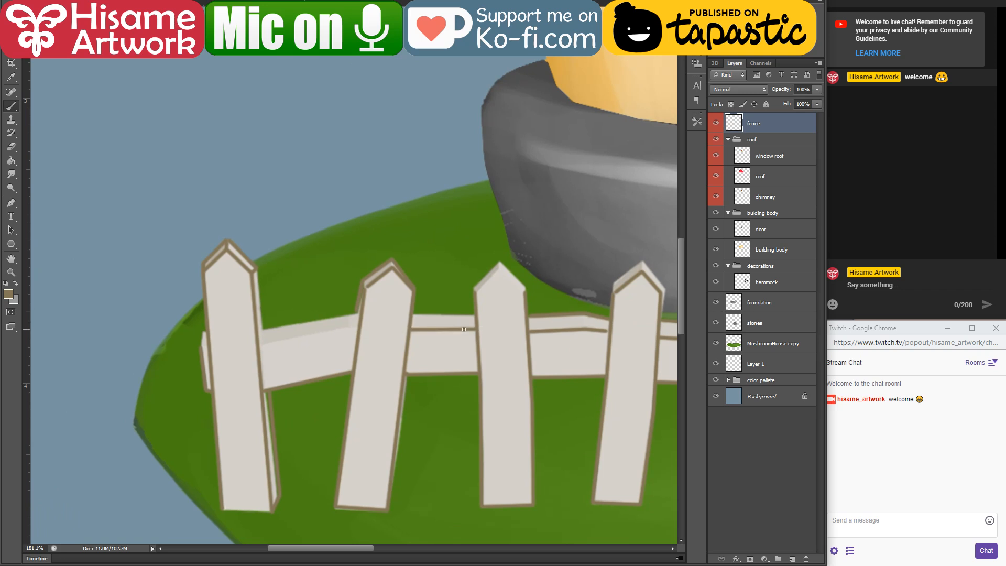
left_click(354, 328, "shift")
left_click_drag(259, 343, 266, 331)
left_click(358, 312, "shift")
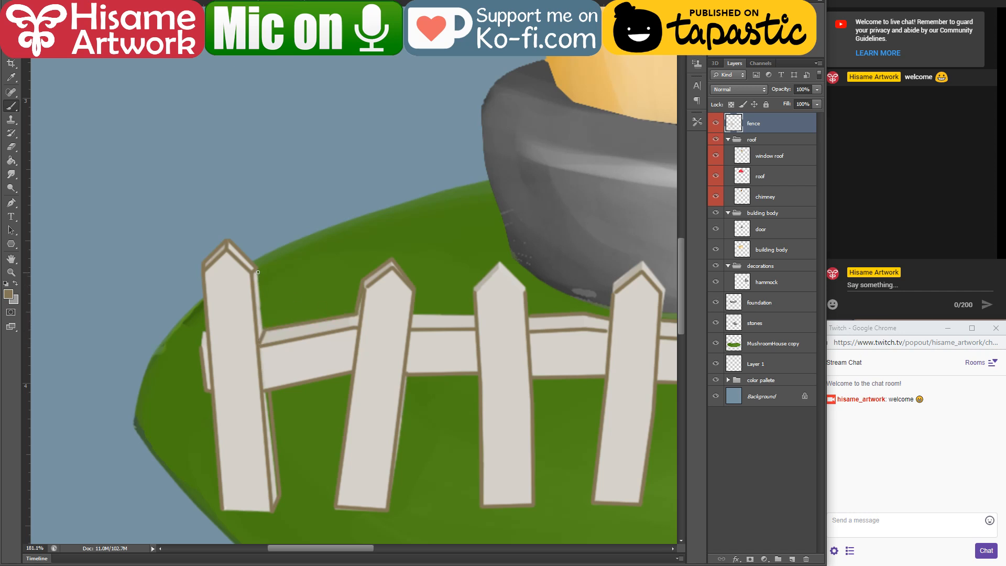
left_click_drag(264, 329, 257, 272)
Step: Load the fence layer's pixels as a selection and undo a trial stroke beside the first picket
left_click(733, 122, "ctrl")
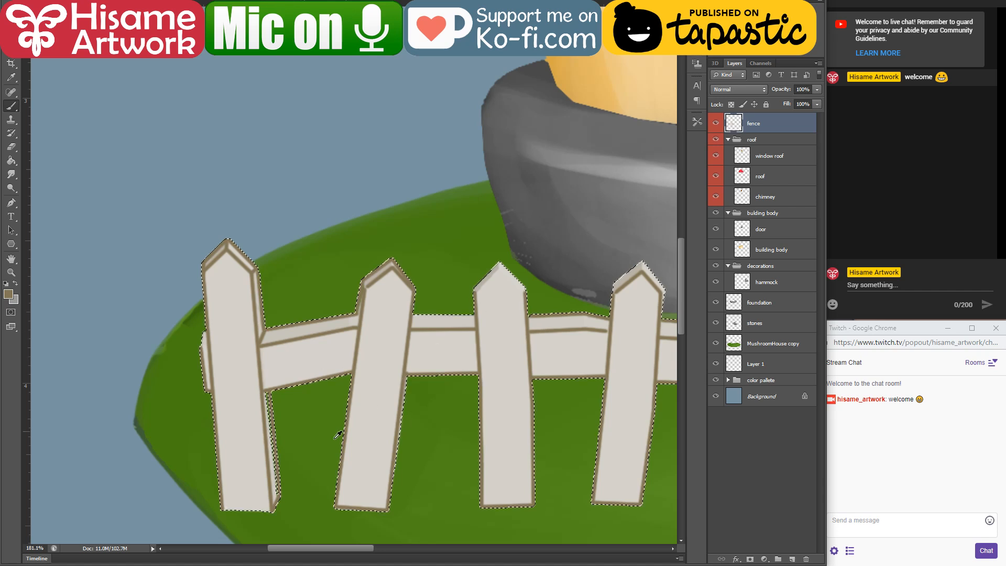
scroll(317, 452, "up", 2)
scroll(384, 382, "down", 3)
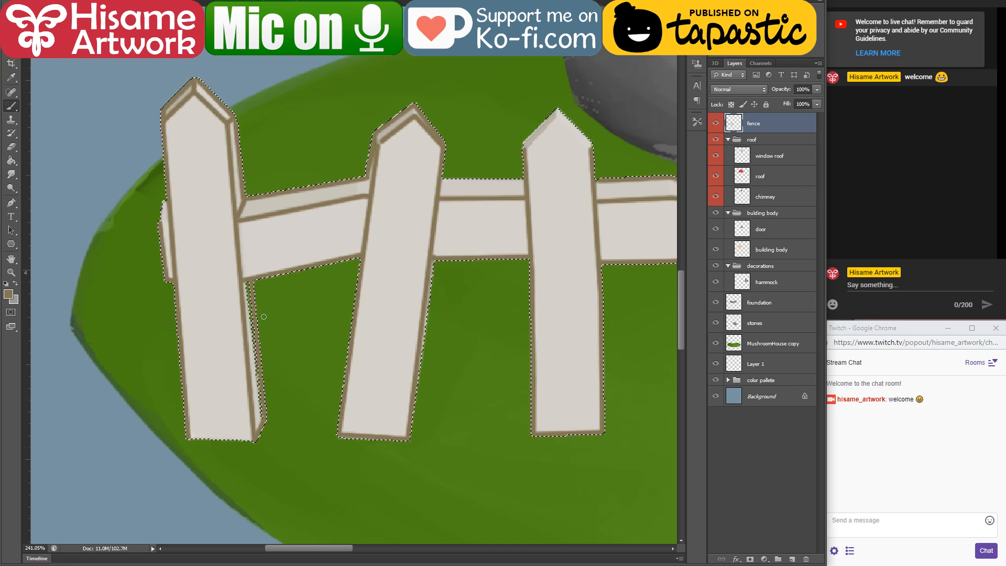
scroll(249, 348, "up", 3)
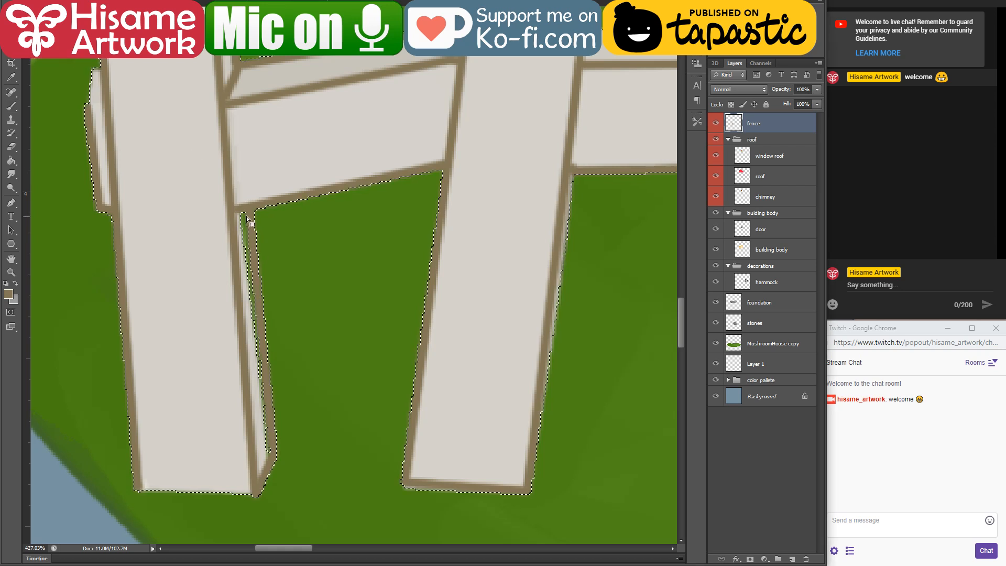
mouse_move(255, 211)
left_mouse_down()
mouse_move(229, 366)
mouse_move(244, 453)
mouse_move(267, 463)
mouse_move(238, 193)
left_mouse_up()
key("ctrl+z")
Step: Choose the 30-pixel round brush, reduce its size and paint the first picket's lower right side face brown
left_click(10, 107)
left_click(35, 2)
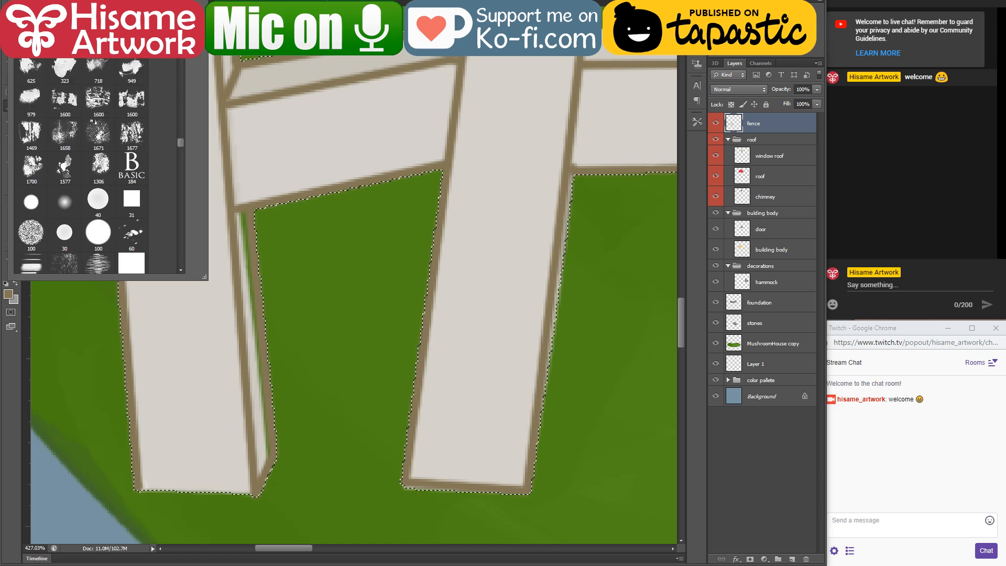
double_click(70, 234)
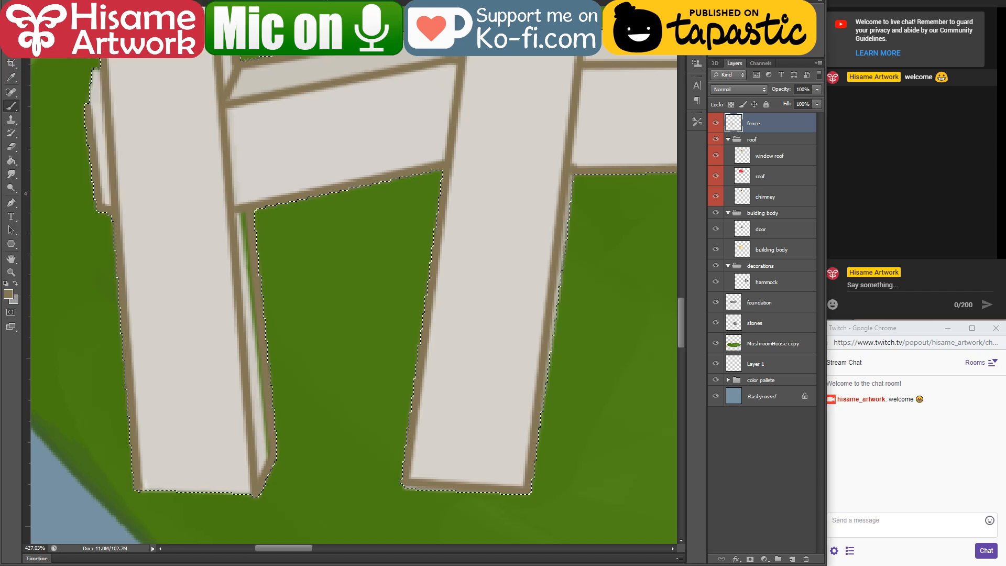
key("bracketleft")
key("bracketleft")
key("bracketleft")
left_click(261, 321, "alt")
left_click_drag(241, 218, 258, 411)
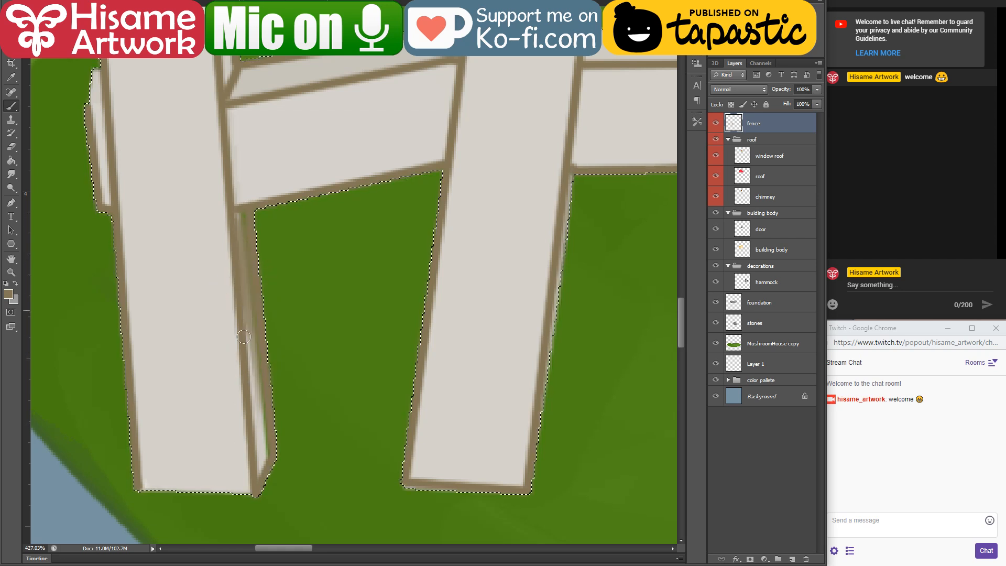
left_click_drag(252, 319, 266, 457)
left_click_drag(260, 412, 265, 459)
mouse_move(249, 250)
left_mouse_down()
mouse_move(269, 435)
mouse_move(258, 474)
mouse_move(271, 437)
left_mouse_up()
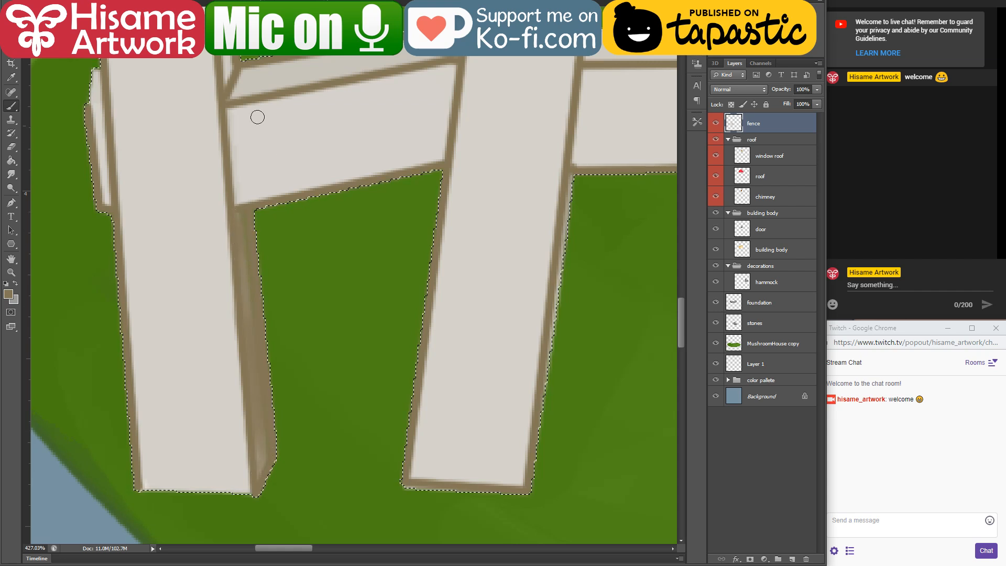
Step: Set the foreground colour to white (ffffff) and highlight the right slope of the first picket's tip
left_click_drag(256, 117, 326, 316)
left_click_drag(166, 305, 179, 396)
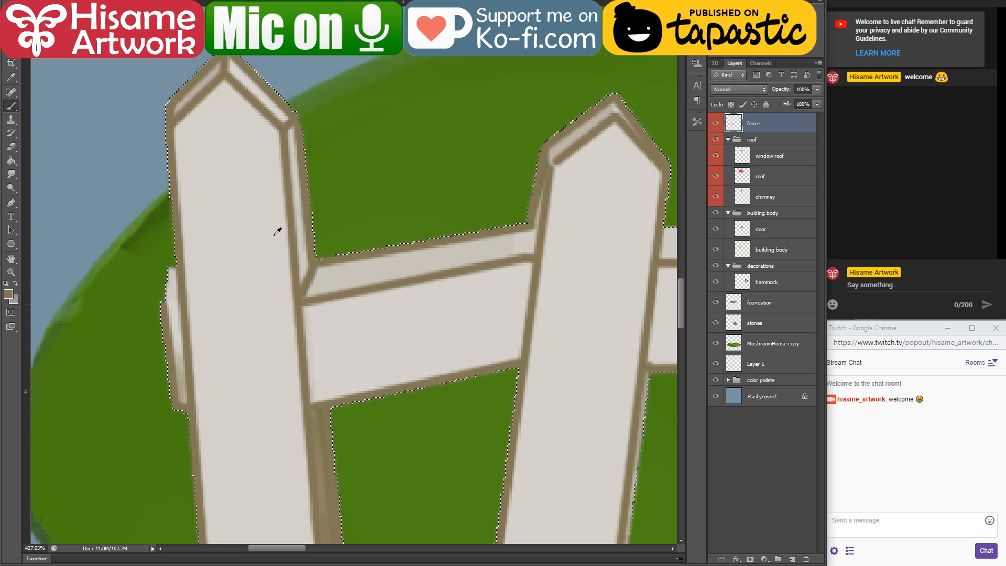
left_click(9, 294)
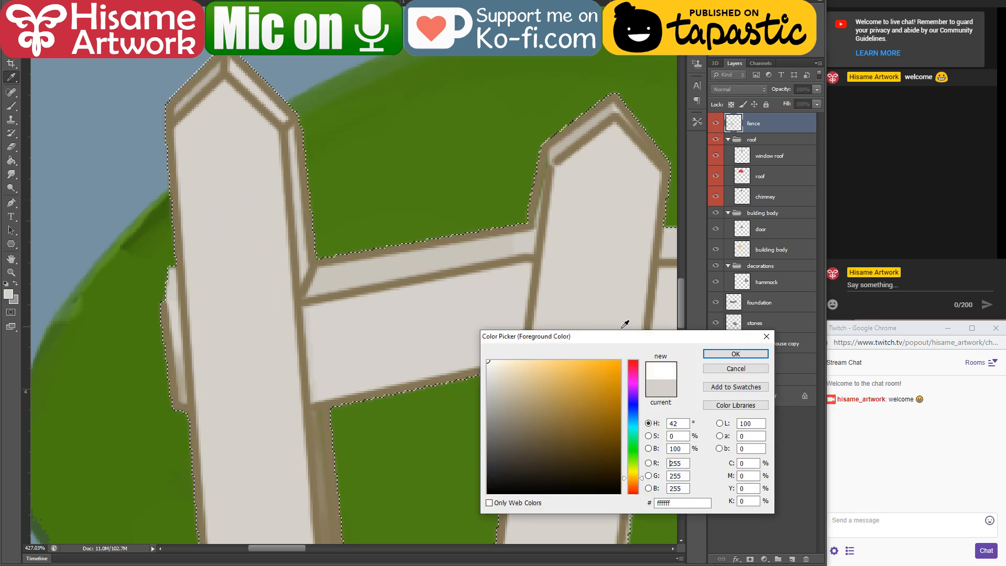
left_click(722, 354)
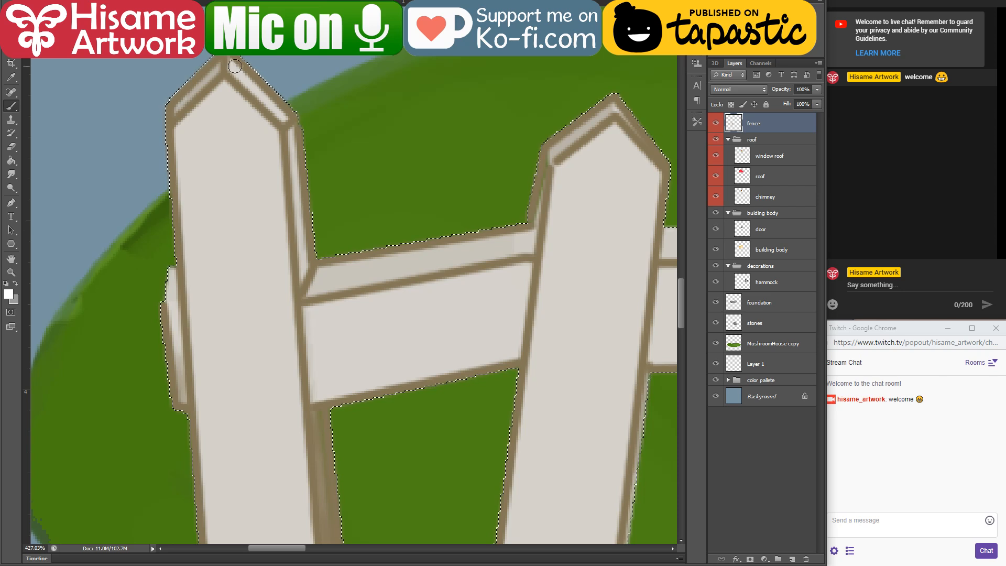
left_click_drag(231, 63, 278, 120)
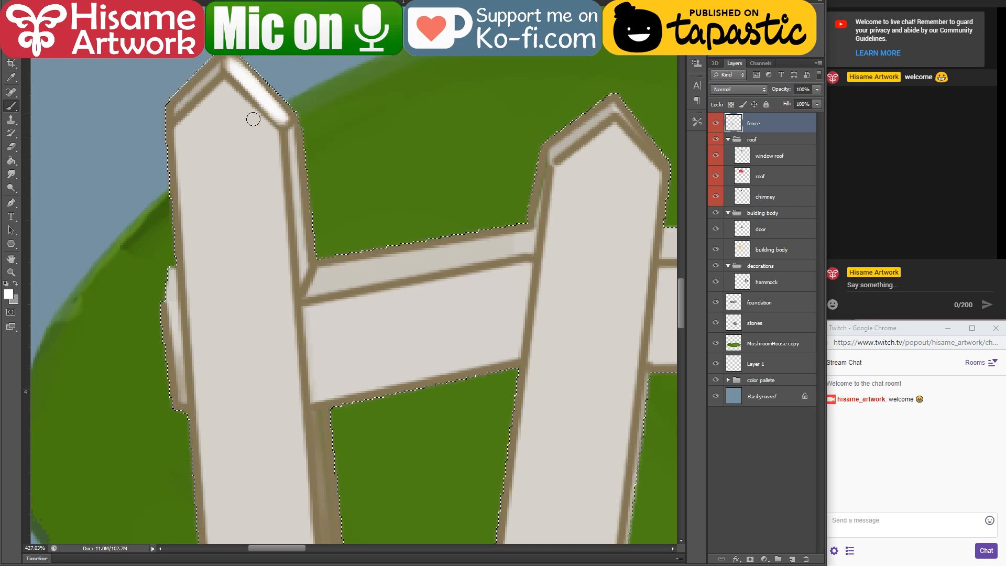
Step: Highlight the rail's top face between the first two pickets and the second picket's right tip slope in white
left_click_drag(320, 197, 251, 189)
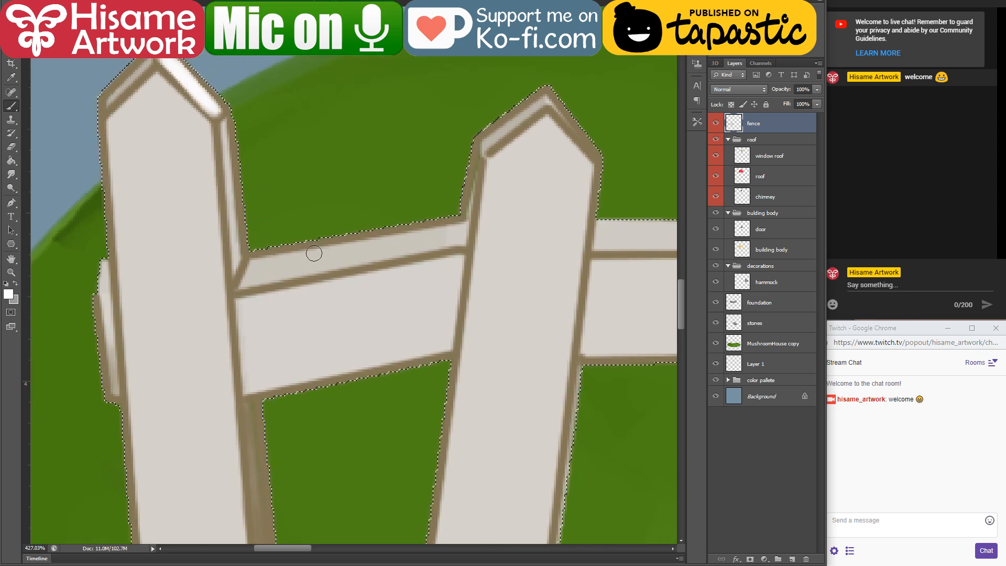
mouse_move(261, 260)
left_mouse_down()
mouse_move(419, 242)
mouse_move(273, 274)
mouse_move(442, 239)
mouse_move(301, 256)
mouse_move(259, 273)
mouse_move(294, 269)
left_mouse_up()
mouse_move(517, 161)
left_mouse_down()
mouse_move(367, 285)
mouse_move(373, 279)
left_mouse_up()
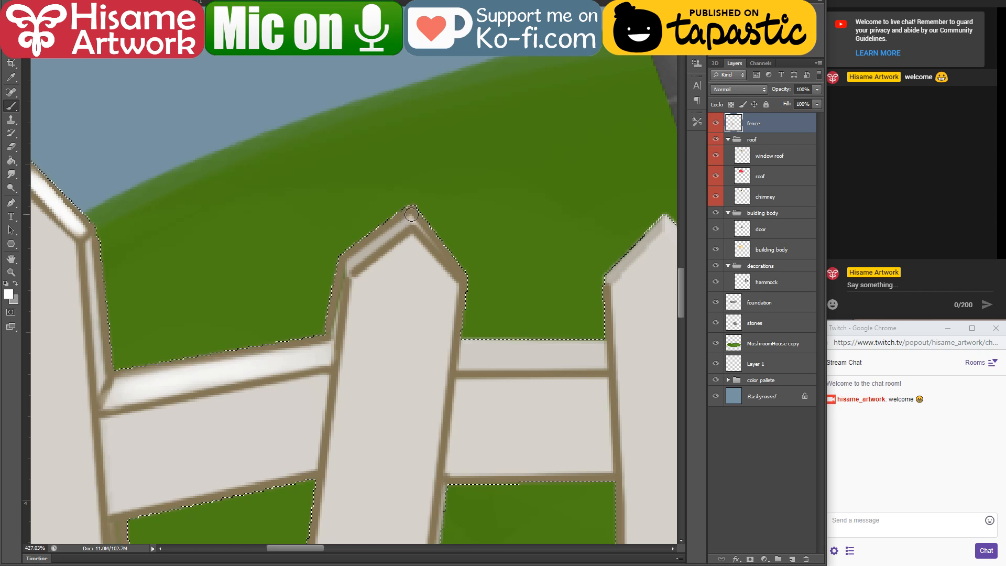
left_click_drag(411, 211, 467, 286)
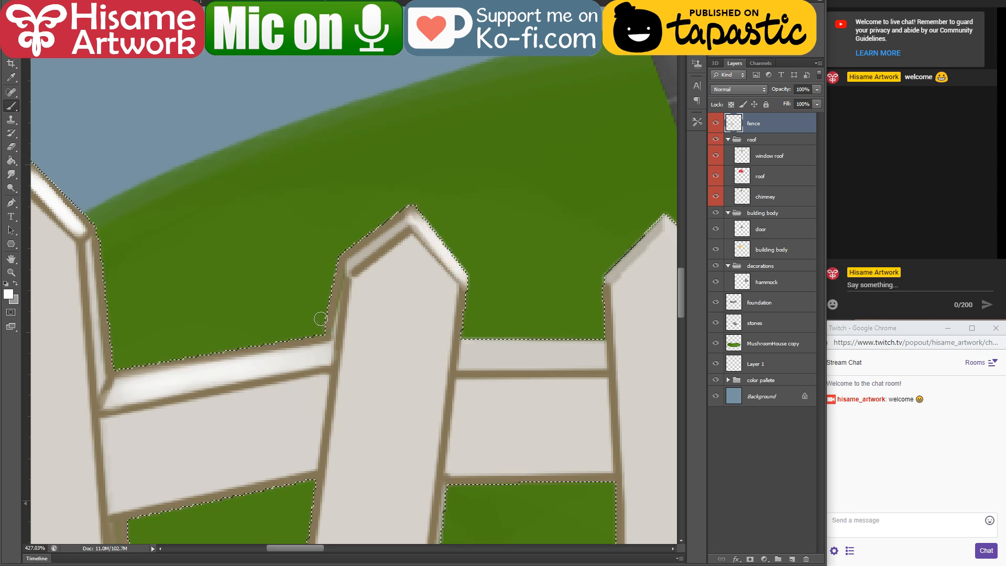
Step: Shade the second picket's left side face above the rail in brown
left_click(328, 336, "alt")
left_click_drag(344, 258, 330, 338)
left_click_drag(342, 288, 331, 336)
left_click(336, 390, "alt")
mouse_move(344, 257)
left_mouse_down()
mouse_move(340, 322)
mouse_move(340, 298)
mouse_move(331, 339)
mouse_move(327, 361)
left_mouse_up()
left_click(315, 348, "alt")
Step: Restore the white (ffffff) foreground and highlight the rail top between the second and third pickets and the third picket's right tip slope
mouse_move(378, 338)
left_mouse_down()
mouse_move(323, 315)
mouse_move(187, 315)
left_mouse_up()
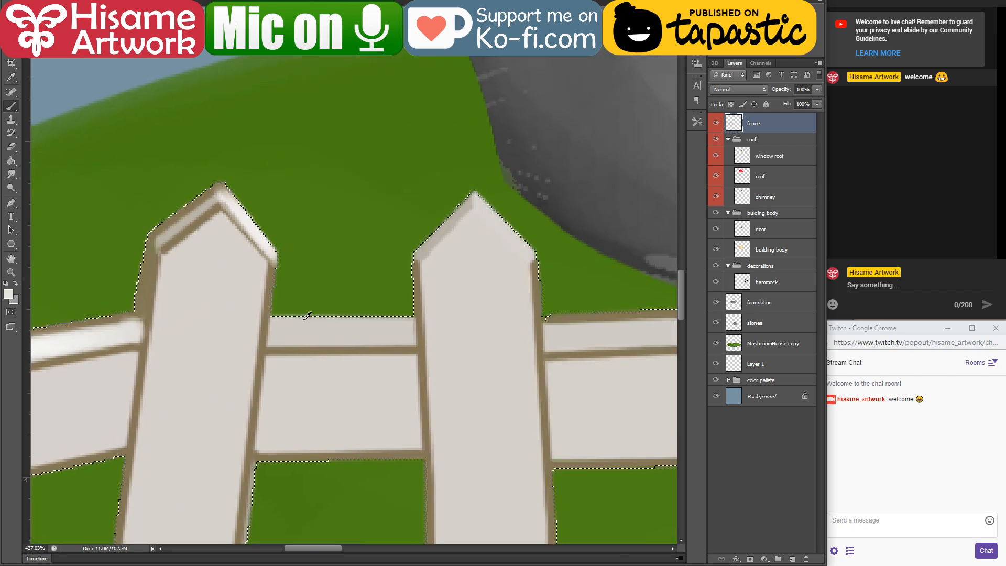
left_click(8, 294)
left_click(736, 354)
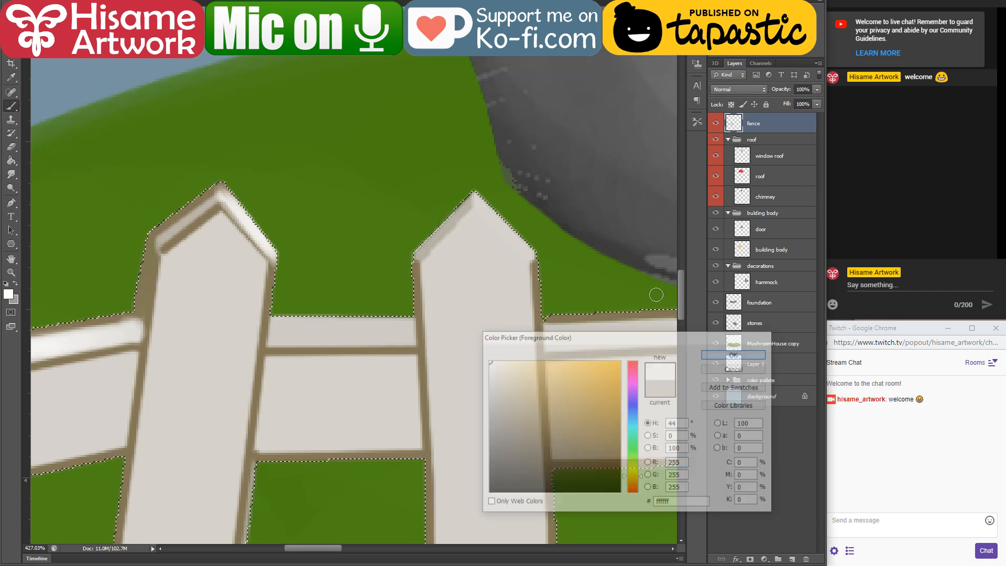
key("bracketright")
key("bracketright")
key("bracketright")
key("bracketright")
key("bracketright")
key("bracketright")
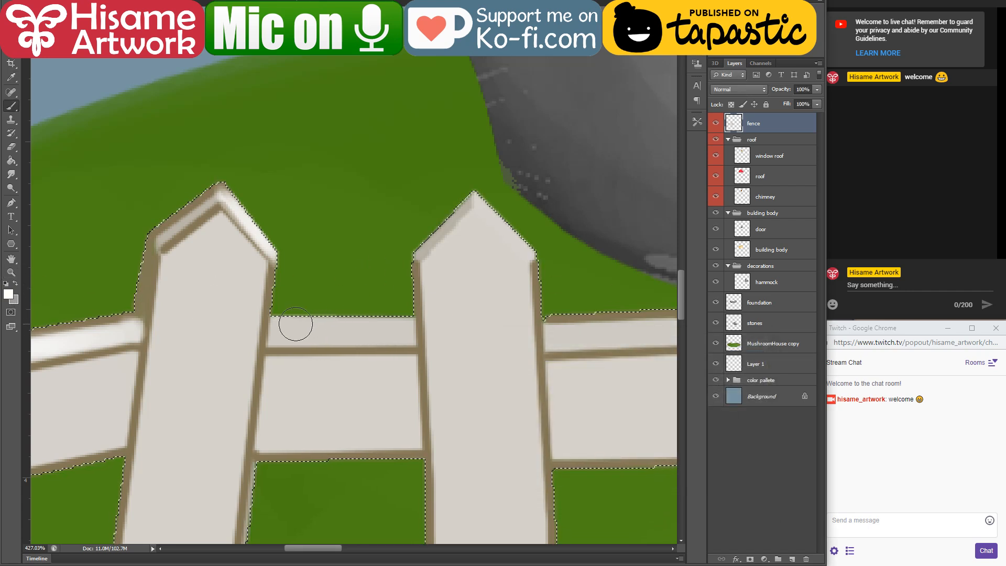
mouse_move(294, 327)
left_mouse_down()
mouse_move(357, 321)
mouse_move(306, 314)
left_mouse_up()
key("bracketleft")
key("bracketleft")
key("bracketleft")
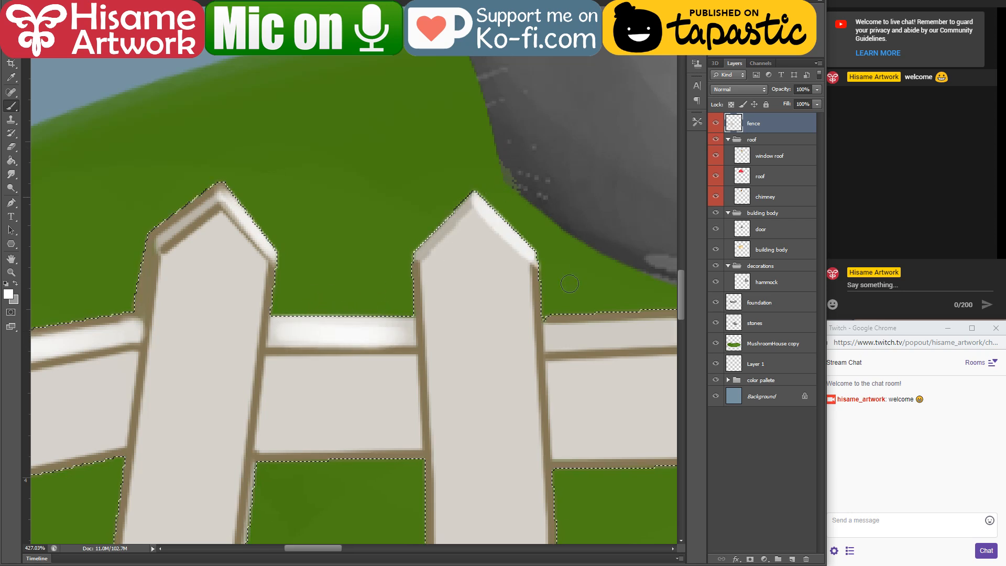
Step: Highlight the rail top between the third and fourth pickets and the fourth picket's right tip slope in white
left_click_drag(341, 331, 184, 338)
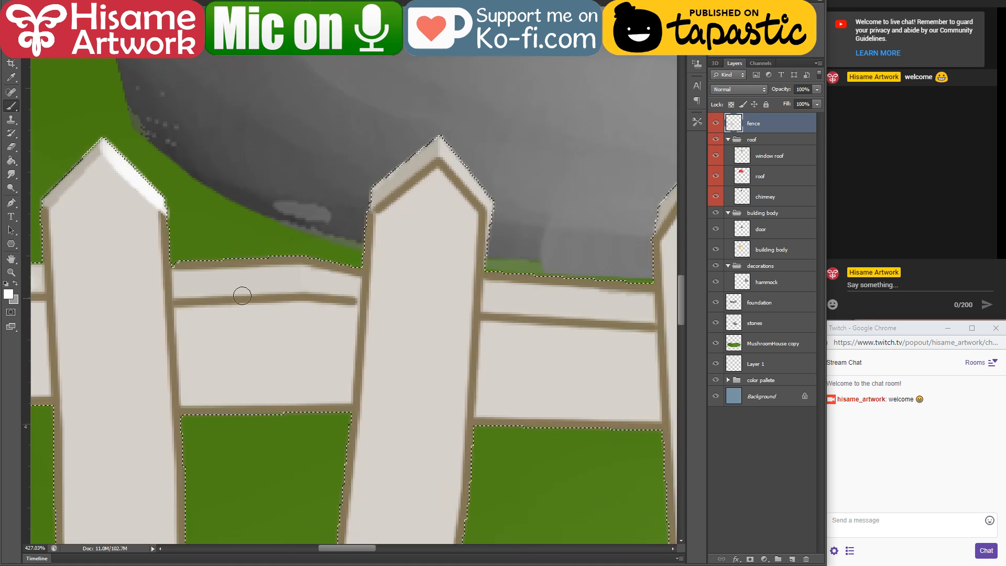
left_click_drag(253, 282, 296, 271)
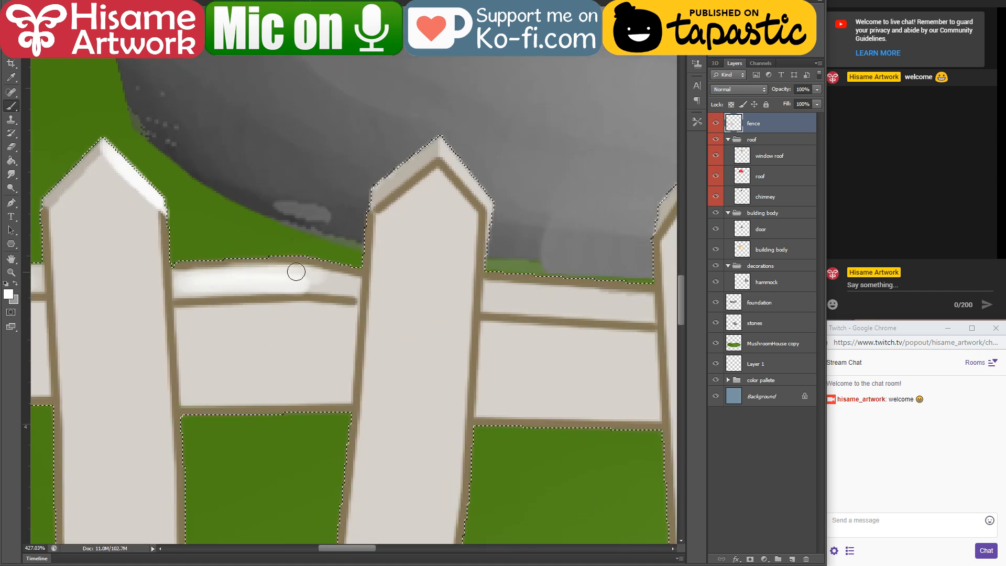
left_click_drag(442, 149, 488, 210)
Step: Highlight the fifth picket's right tip slope and the rail top between the fourth and fifth pickets in white
mouse_move(504, 317)
left_mouse_down()
mouse_move(263, 316)
mouse_move(162, 331)
left_mouse_up()
left_click_drag(369, 161, 444, 225)
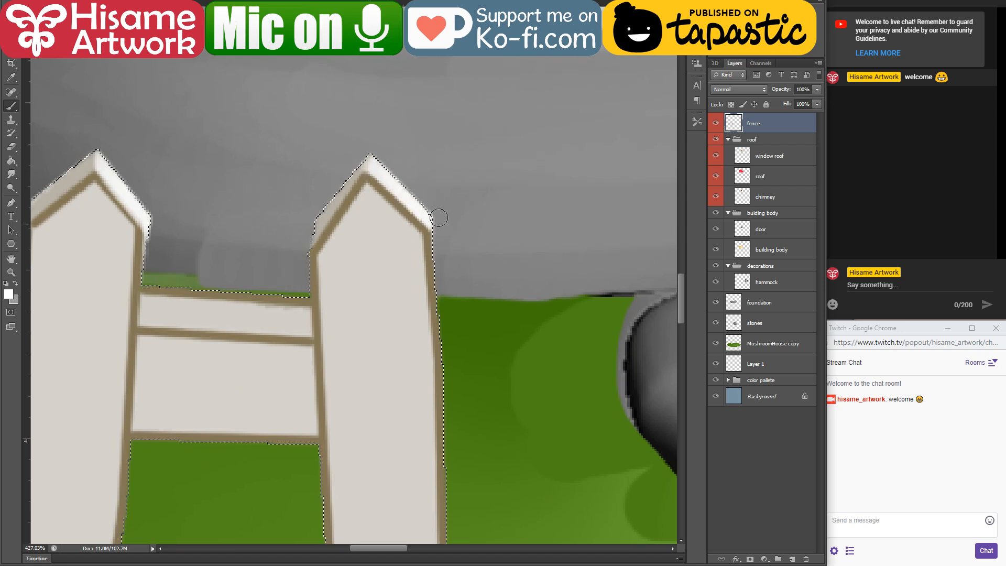
left_click_drag(295, 310, 492, 320)
left_click_drag(390, 314, 510, 331)
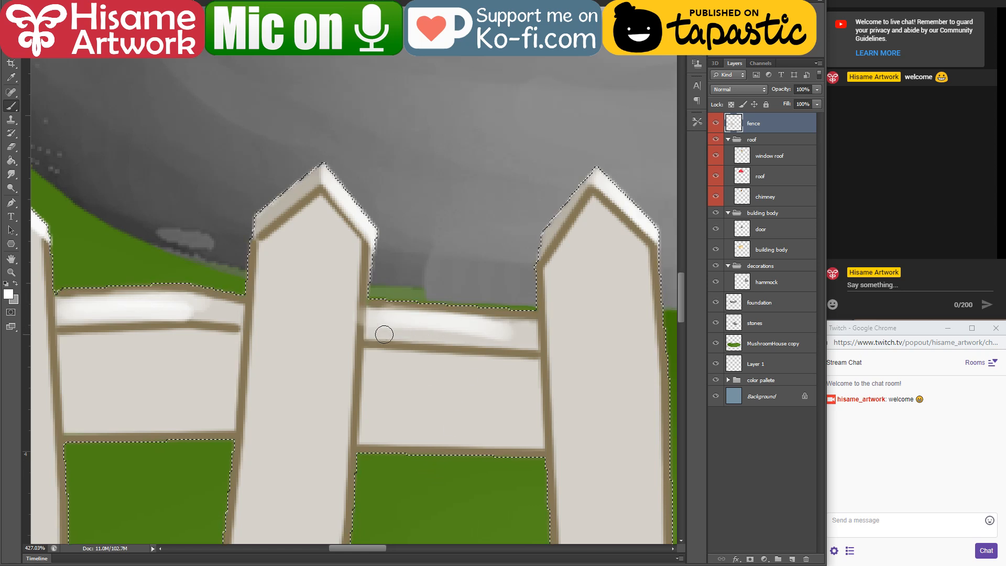
Step: Finish the white rail-top highlight between the fourth and fifth pickets, and shade the fifth picket's base with outline brown blended into light beige
mouse_move(382, 333)
left_mouse_down()
mouse_move(525, 341)
mouse_move(493, 339)
mouse_move(522, 344)
mouse_move(524, 325)
mouse_move(379, 311)
mouse_move(520, 317)
left_mouse_up()
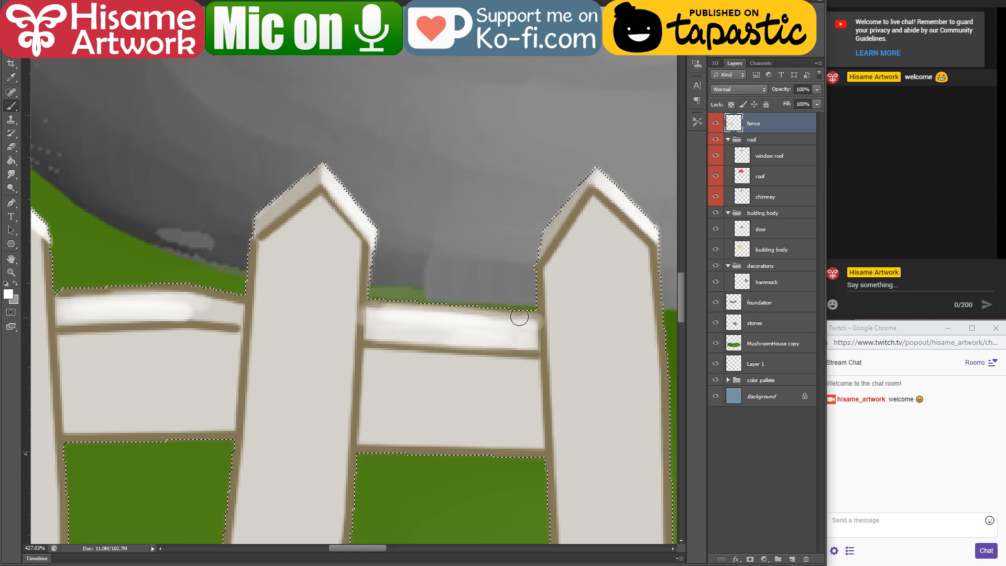
left_click_drag(462, 299, 325, 106)
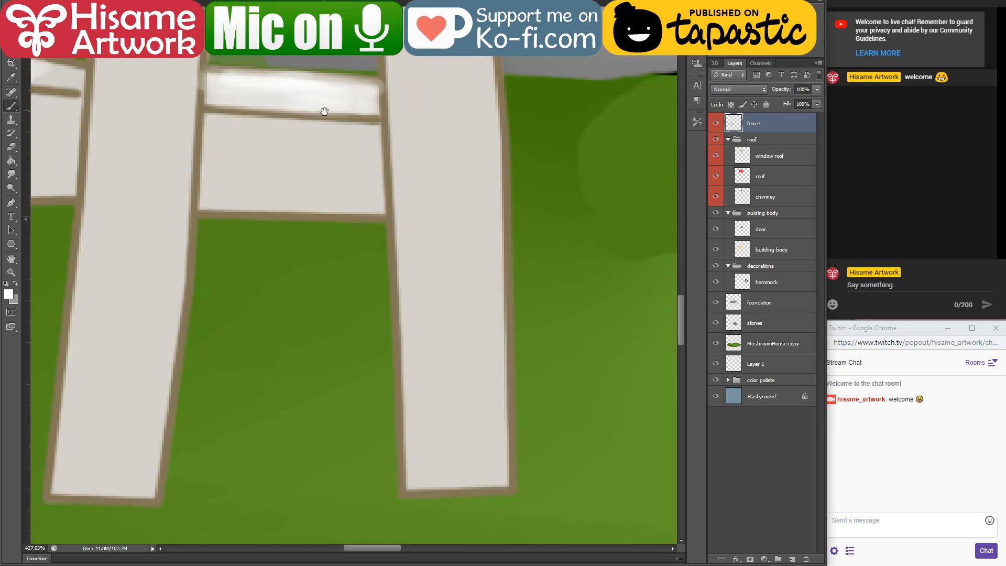
left_click(396, 319, "alt")
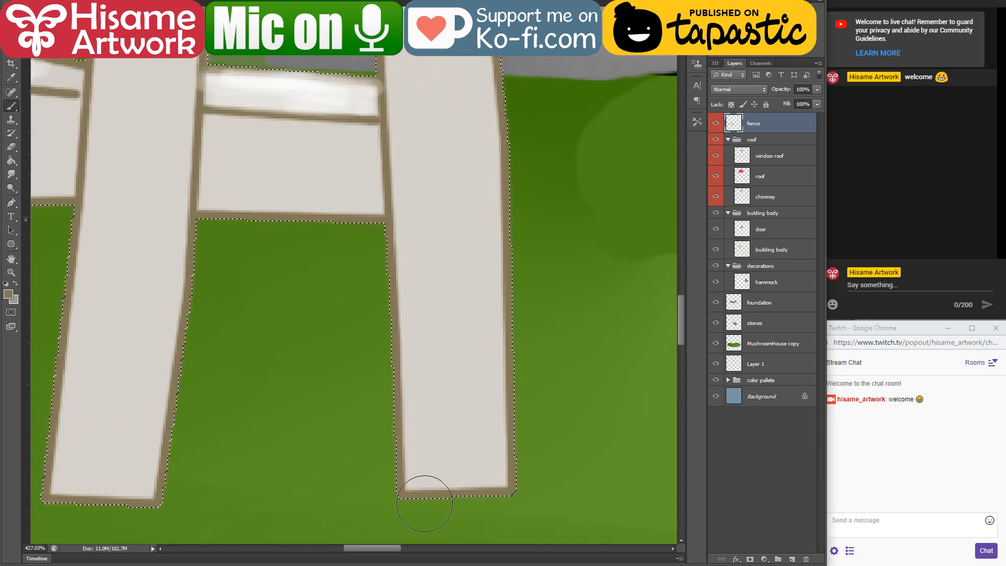
mouse_move(422, 483)
left_mouse_down()
mouse_move(435, 247)
mouse_move(476, 478)
mouse_move(472, 293)
left_mouse_up()
left_click(436, 170, "alt")
mouse_move(434, 325)
left_mouse_down()
mouse_move(438, 422)
mouse_move(454, 382)
mouse_move(427, 445)
left_mouse_up()
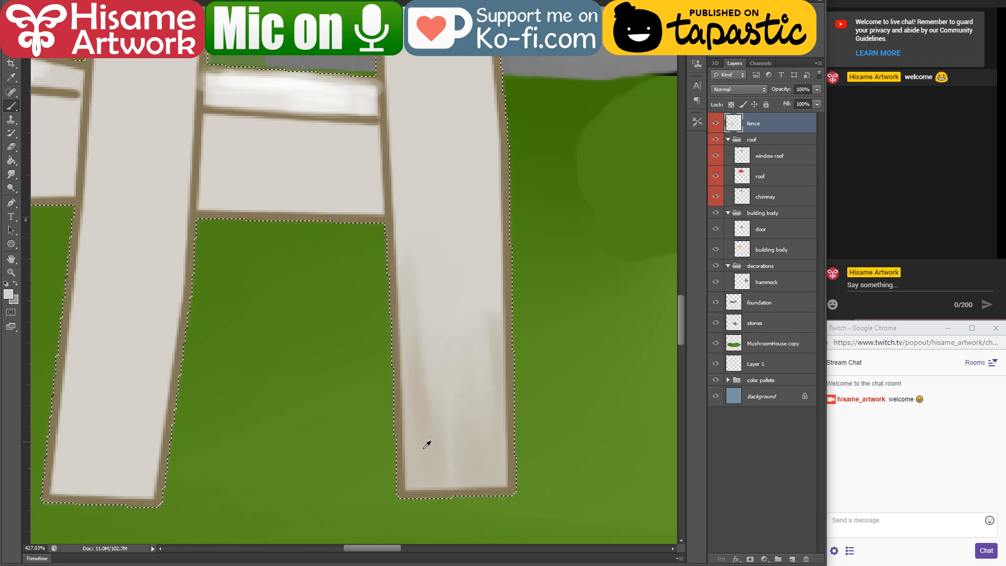
Step: Shade the fourth picket's base in the sampled outline brown and blend it upward with the picket's light beige
left_click(418, 490, "alt")
left_click_drag(261, 385, 447, 399)
mouse_move(249, 495)
left_mouse_down()
mouse_move(265, 422)
mouse_move(284, 471)
mouse_move(321, 362)
mouse_move(321, 481)
left_mouse_up()
left_click(343, 171, "alt")
mouse_move(341, 179)
left_mouse_down()
mouse_move(335, 268)
mouse_move(292, 415)
mouse_move(287, 322)
left_mouse_up()
Step: Shade the third picket's base in the sampled outline brown and soften it upward with the picket's light beige
mouse_move(239, 362)
left_mouse_down()
mouse_move(588, 313)
mouse_move(575, 387)
left_mouse_up()
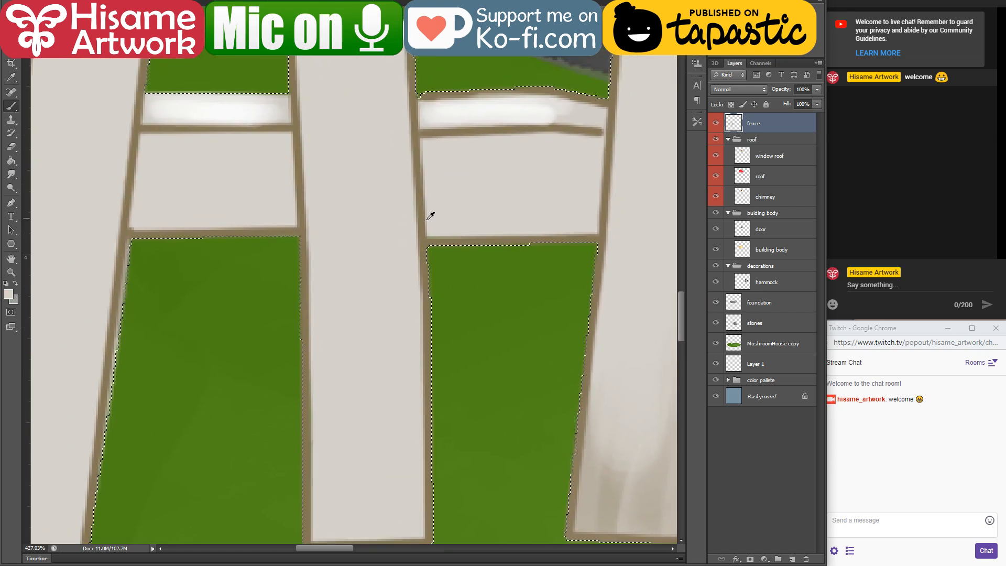
left_click(428, 219, "alt")
left_click_drag(352, 405, 377, 286)
mouse_move(348, 458)
left_mouse_down()
mouse_move(365, 272)
mouse_move(397, 307)
mouse_move(417, 448)
left_mouse_up()
left_click(366, 103, "alt")
left_click_drag(362, 113, 352, 398)
left_click_drag(400, 180, 411, 344)
left_click_drag(436, 178, 412, 367)
Step: Shade the second picket's lower part in brown and blend it into the light beige above
mouse_move(400, 256)
left_mouse_down()
mouse_move(515, 335)
mouse_move(604, 283)
mouse_move(628, 288)
left_mouse_up()
mouse_move(258, 372)
left_mouse_down()
mouse_move(274, 460)
mouse_move(311, 396)
left_mouse_up()
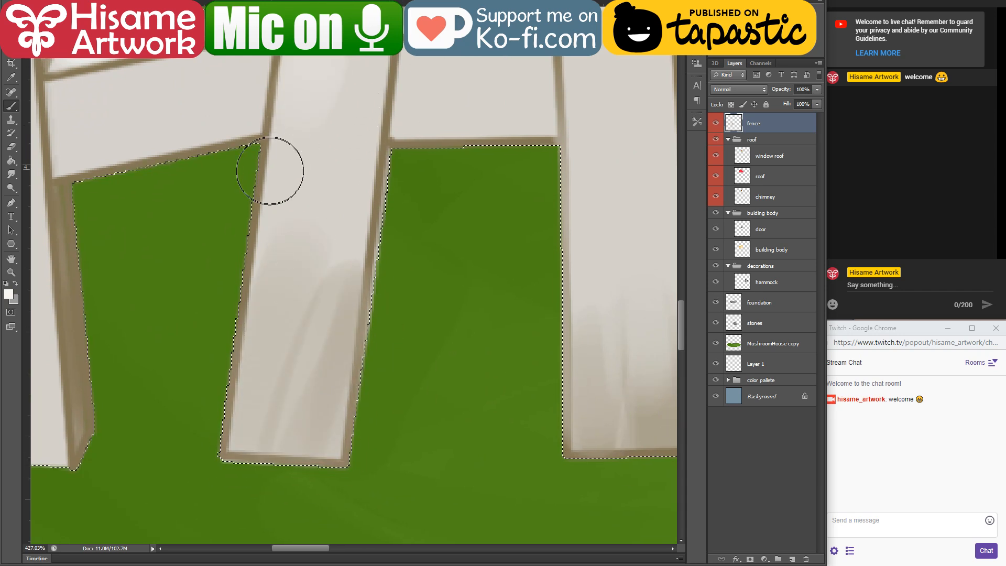
left_click(336, 86, "alt")
left_click_drag(294, 252, 281, 329)
left_click_drag(351, 210, 338, 304)
Step: Sample the brown of the first picket's side face, shade the picket's front base, and blend it upward with sampled light beige
left_click_drag(293, 236, 588, 238)
left_click(373, 260, "alt")
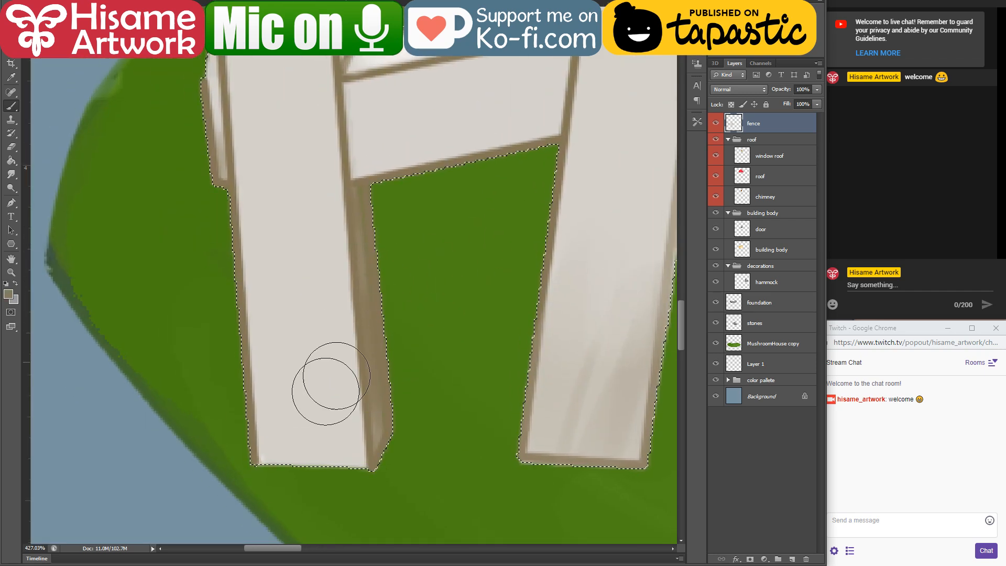
mouse_move(265, 461)
left_mouse_down()
mouse_move(361, 467)
mouse_move(275, 278)
left_mouse_up()
mouse_move(320, 463)
left_mouse_down()
mouse_move(317, 281)
mouse_move(304, 413)
left_mouse_up()
left_click(270, 84, "alt")
left_click_drag(284, 230, 299, 385)
mouse_move(314, 221)
left_mouse_down()
mouse_move(329, 418)
mouse_move(305, 243)
left_mouse_up()
Step: Clear the selection around the fence and bring the whole mushroom house into view
scroll(342, 366, "down", 4)
scroll(342, 365, "down", 7)
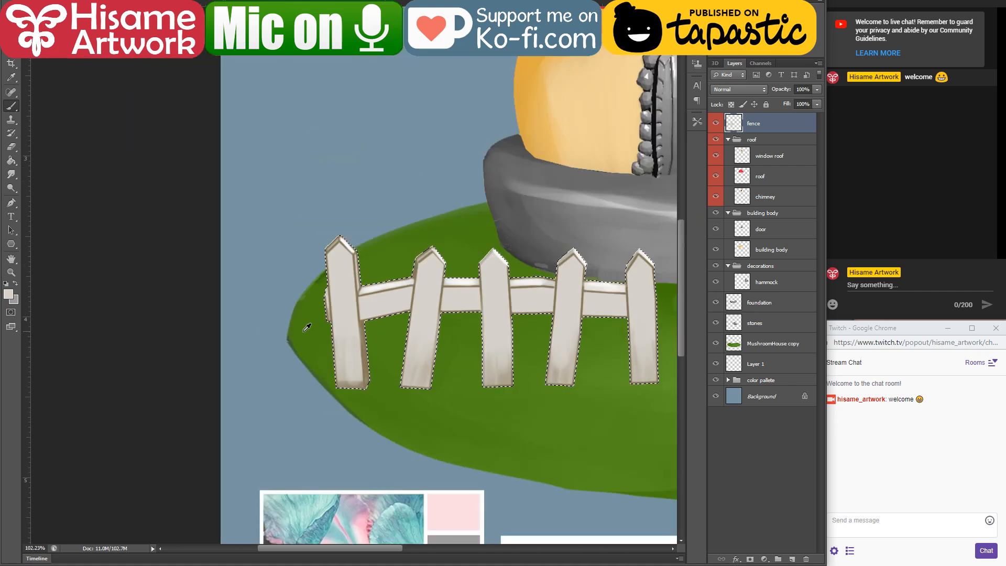
left_click_drag(443, 299, 206, 353)
key("ctrl+d")
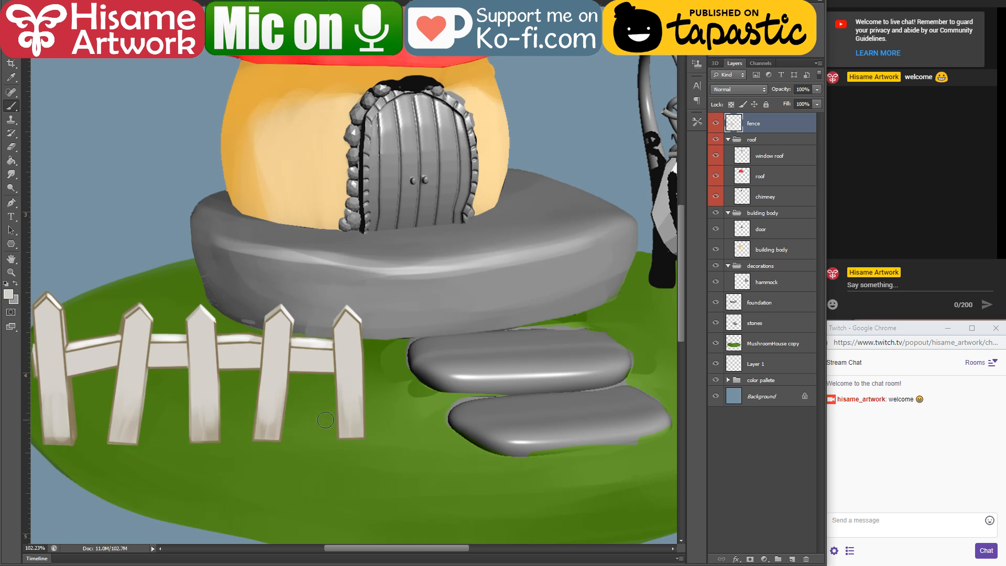
scroll(249, 443, "down", 4)
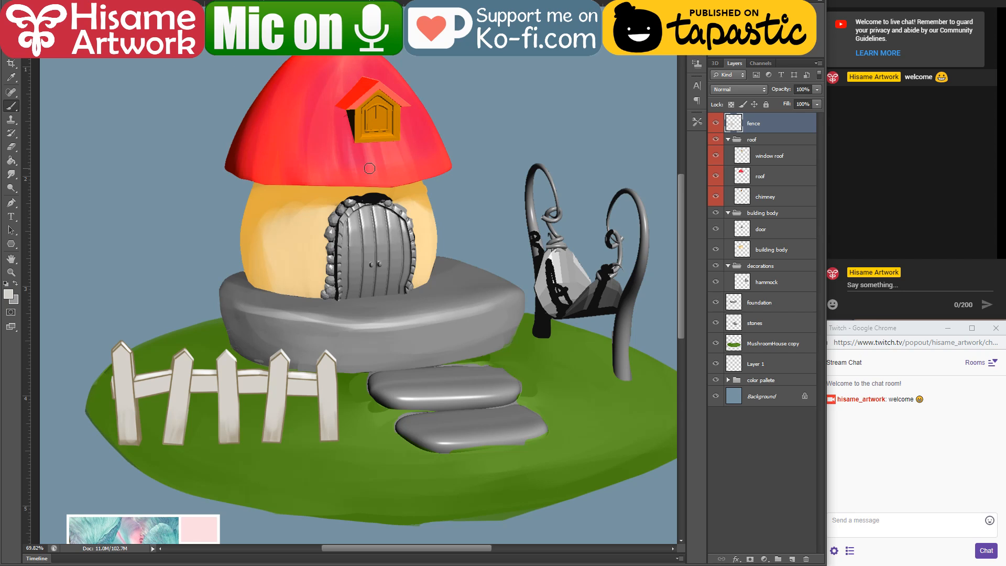
Step: Make the hammock layer active and load its outline as a selection
left_click_drag(365, 152, 340, 185)
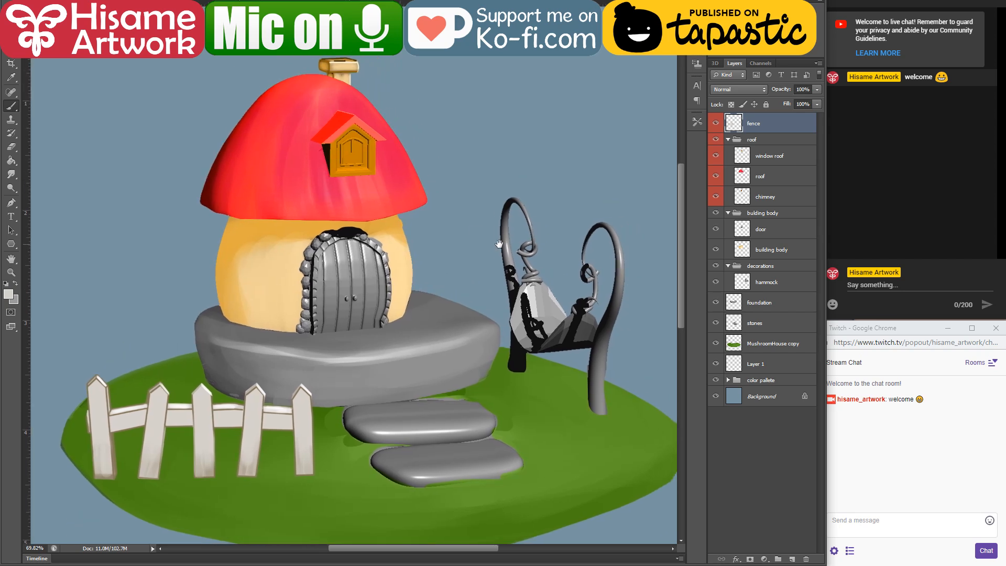
left_click_drag(501, 241, 477, 245)
left_click(566, 335)
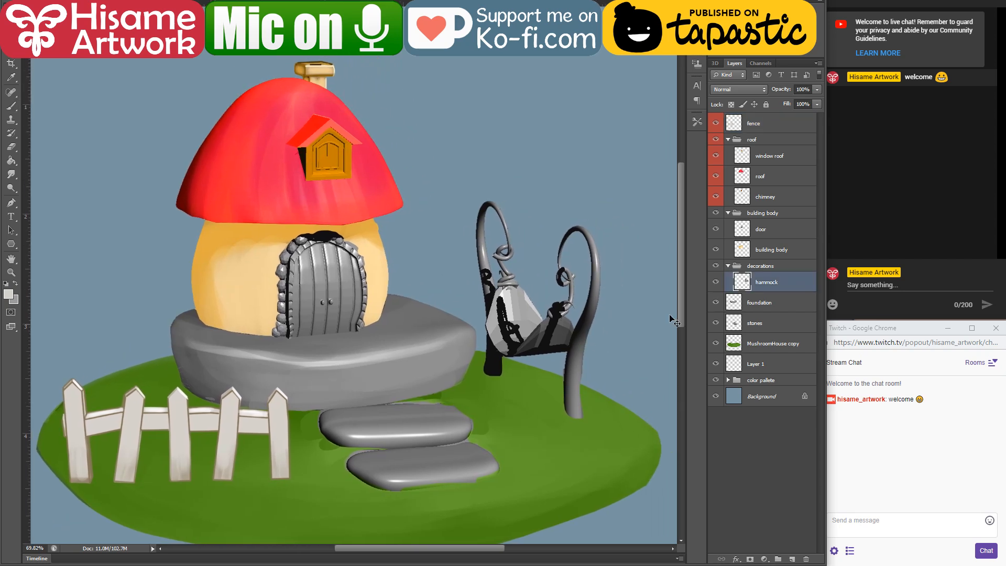
left_click(746, 282, "ctrl")
scroll(624, 278, "up", 3)
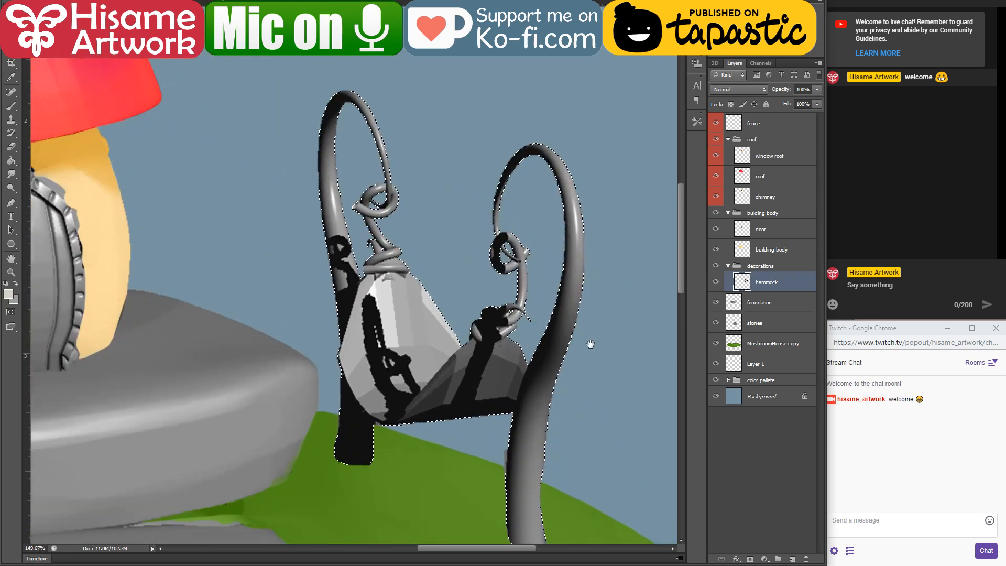
key("b")
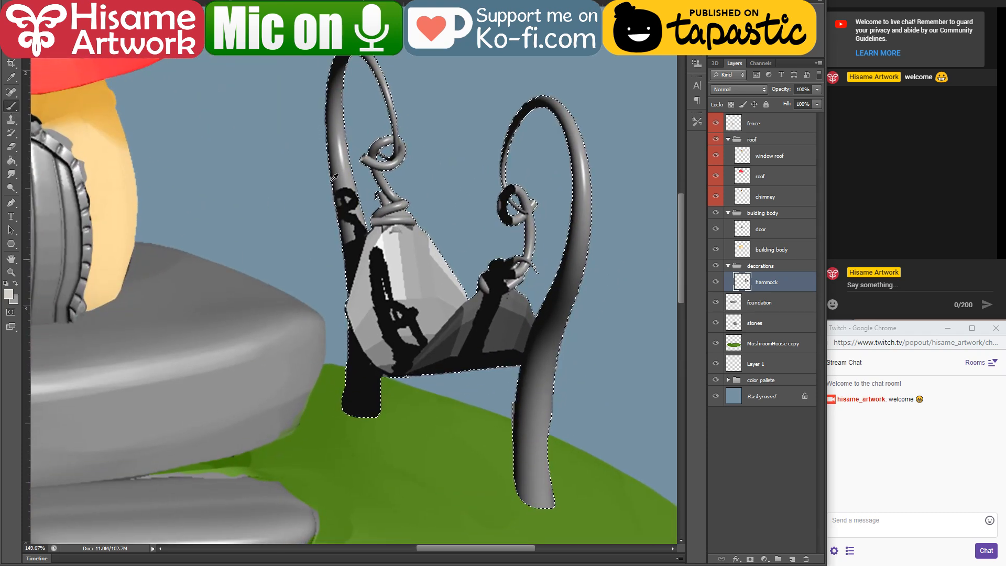
scroll(472, 212, "down", 3)
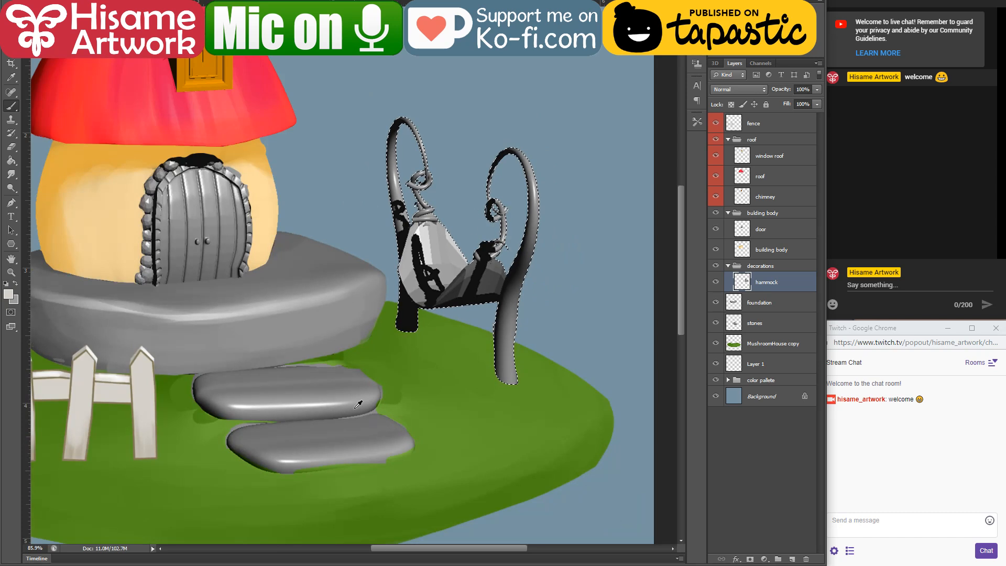
Step: Sample the dark navy from the reference palette and set the brush blending mode to Color
left_click_drag(359, 404, 431, 163)
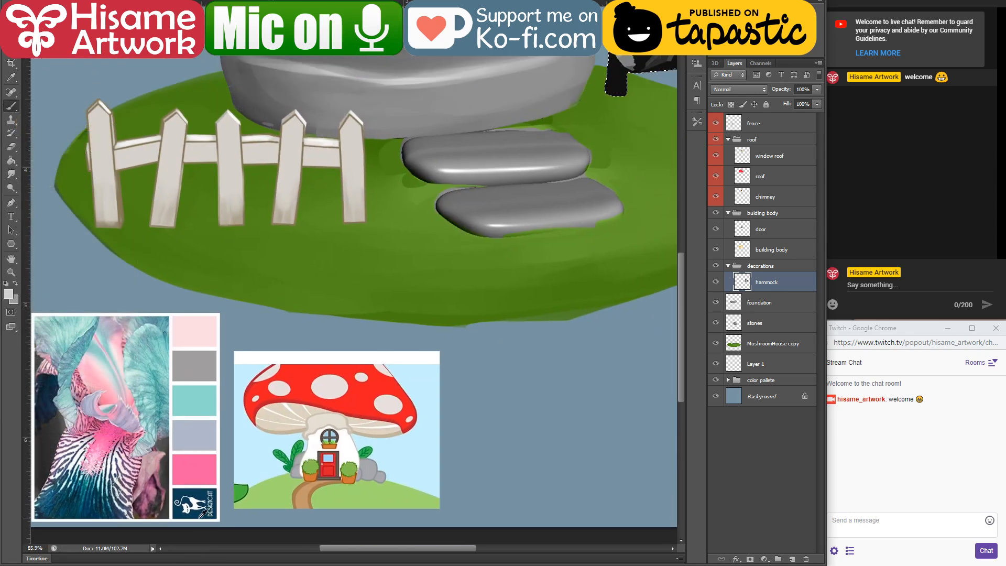
left_click(198, 509, "alt")
left_click_drag(528, 152, 322, 454)
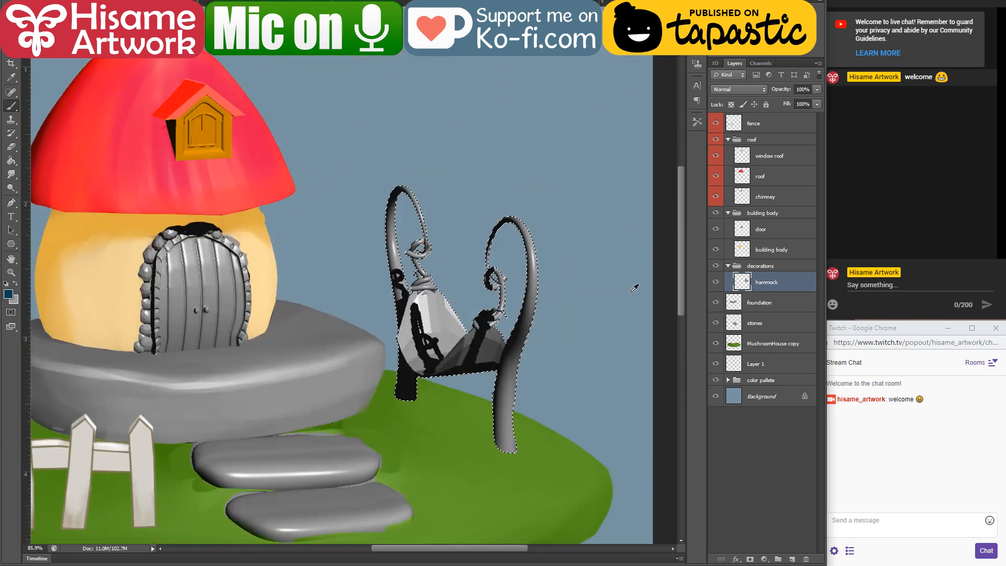
scroll(631, 292, "up", 3)
scroll(518, 302, "down", 2)
left_click(132, 2)
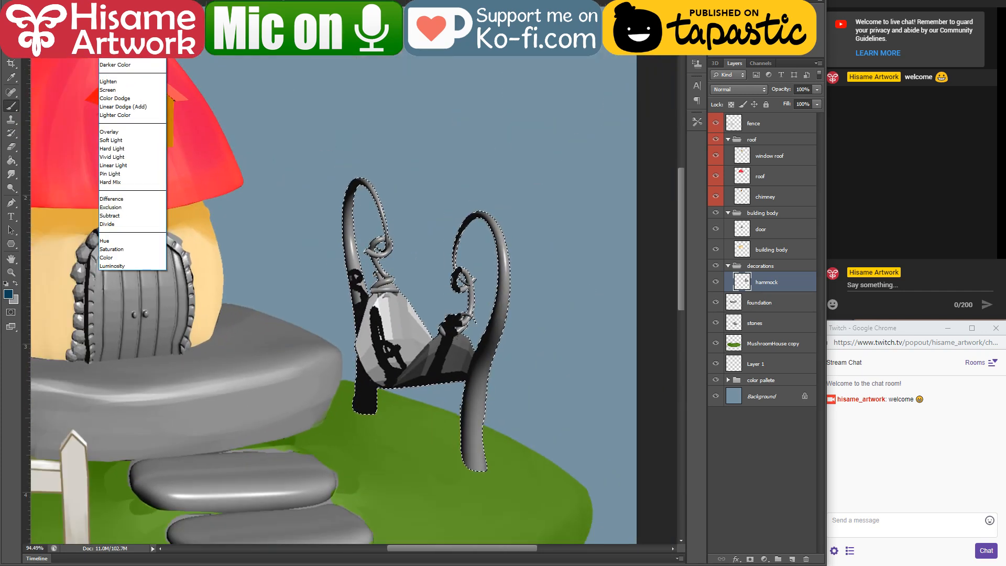
left_click(133, 258)
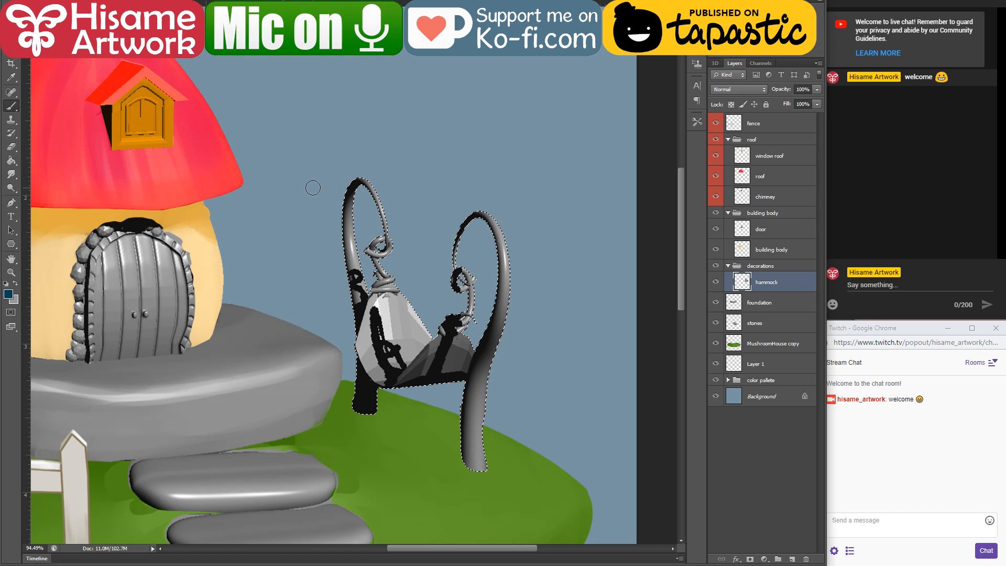
Step: Enlarge the brush and tint the whole selected hammock dark blue
key("bracketright")
key("bracketright")
key("bracketright")
key("bracketright")
key("bracketright")
key("bracketright")
key("bracketright")
key("bracketright")
key("bracketright")
key("bracketright")
left_click(387, 229)
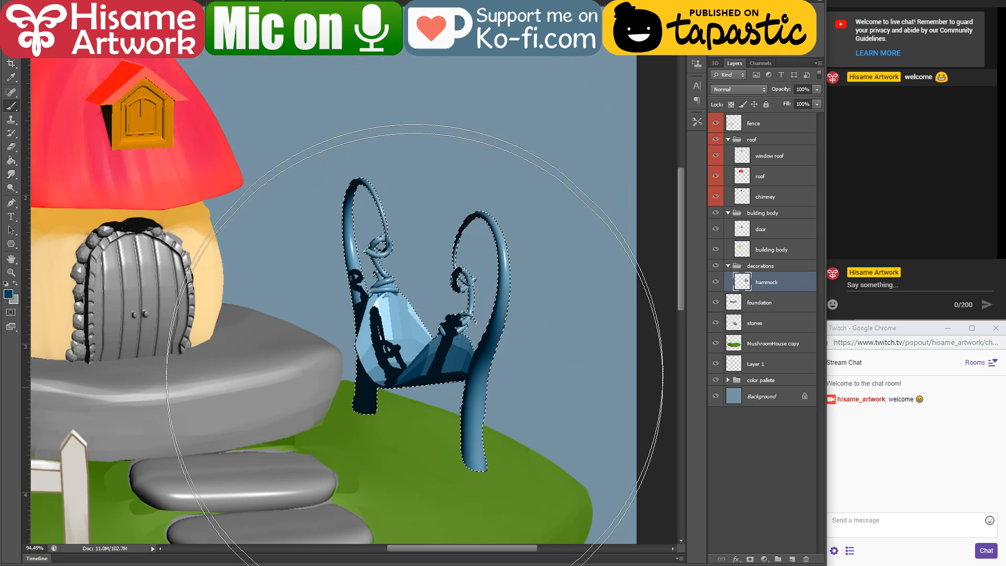
Step: Change the foreground color to teal 007054 and tint the whole hammock with it
left_click(8, 295)
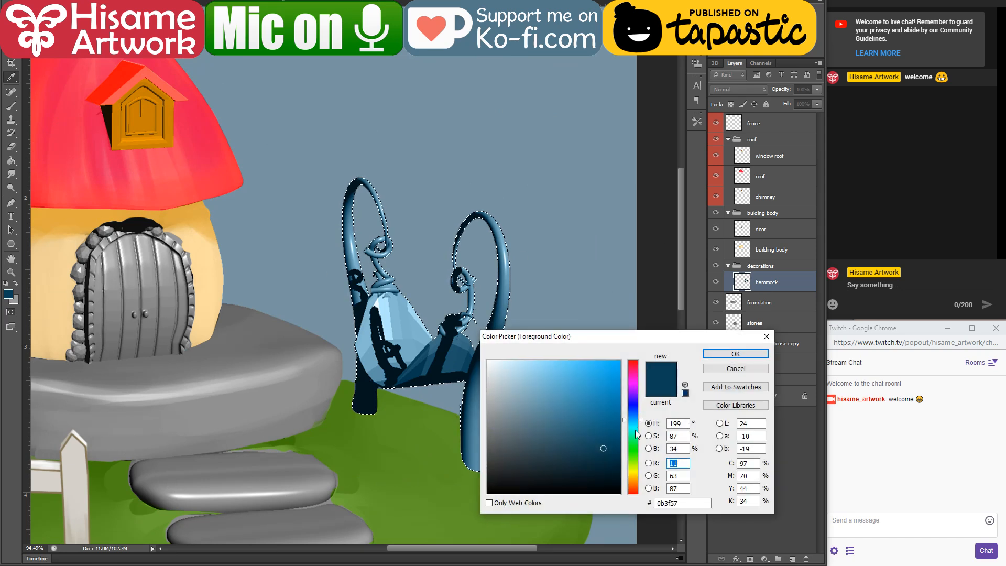
left_click(635, 433)
left_click(621, 436)
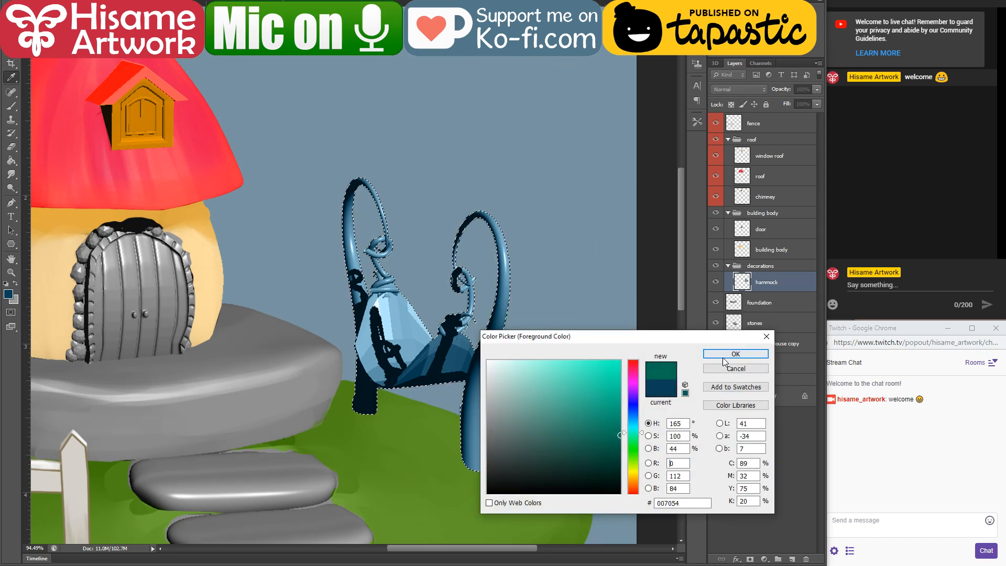
left_click(722, 357)
mouse_move(359, 178)
left_mouse_down()
mouse_move(386, 388)
mouse_move(392, 238)
left_mouse_up()
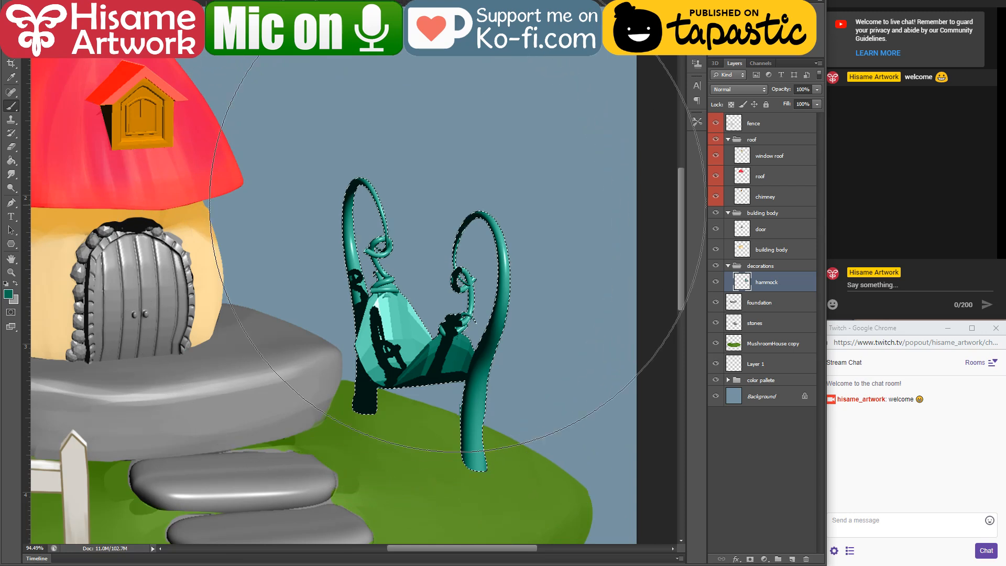
Step: Recolor the whole hammock with the green sampled from the lawn, clear the selection and save the document
key("bracketleft")
key("bracketleft")
key("bracketleft")
key("bracketleft")
key("bracketleft")
key("bracketleft")
key("bracketleft")
key("bracketleft")
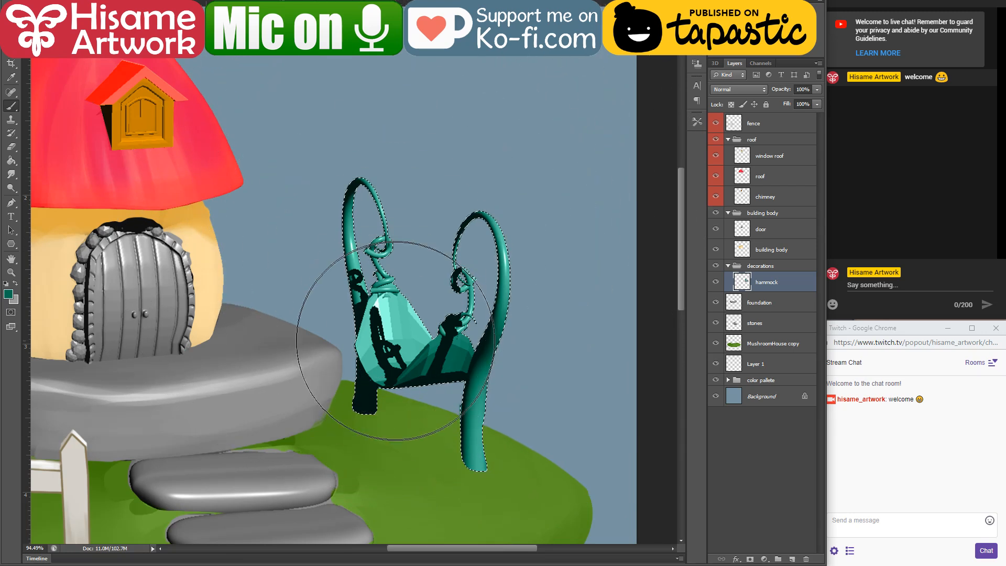
left_click(406, 418, "alt")
mouse_move(346, 157)
left_mouse_down()
mouse_move(411, 437)
mouse_move(503, 179)
left_mouse_up()
key("ctrl+d")
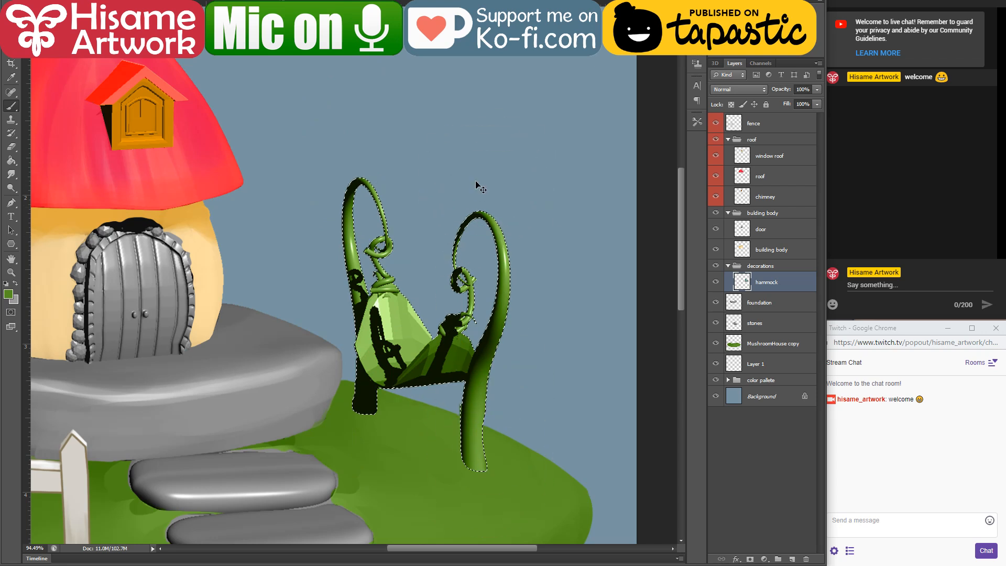
key("ctrl+s")
Step: Hide the MushroomHouse copy layer and load the hammock's outline as a selection again
scroll(425, 392, "up", 5)
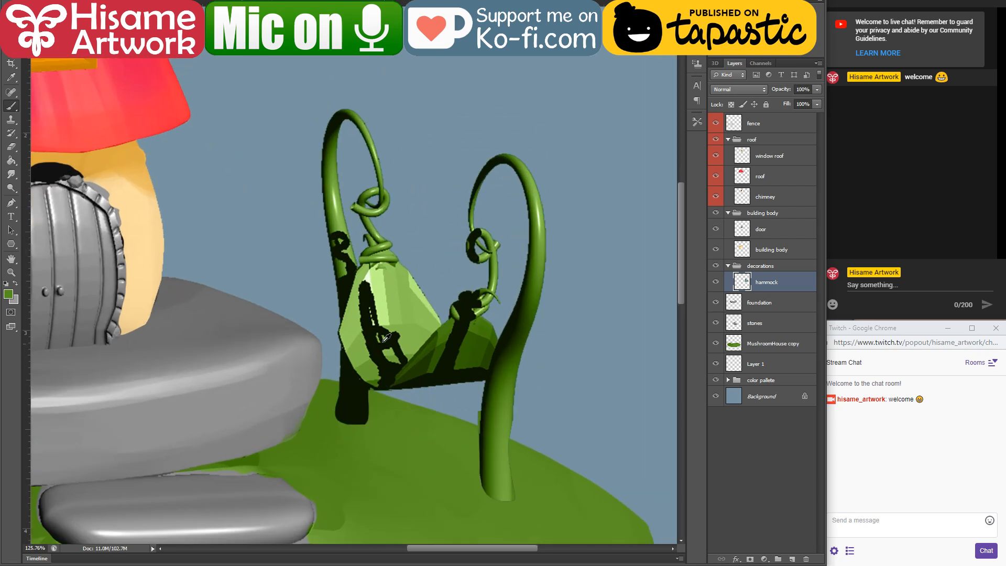
left_click_drag(558, 225, 550, 195)
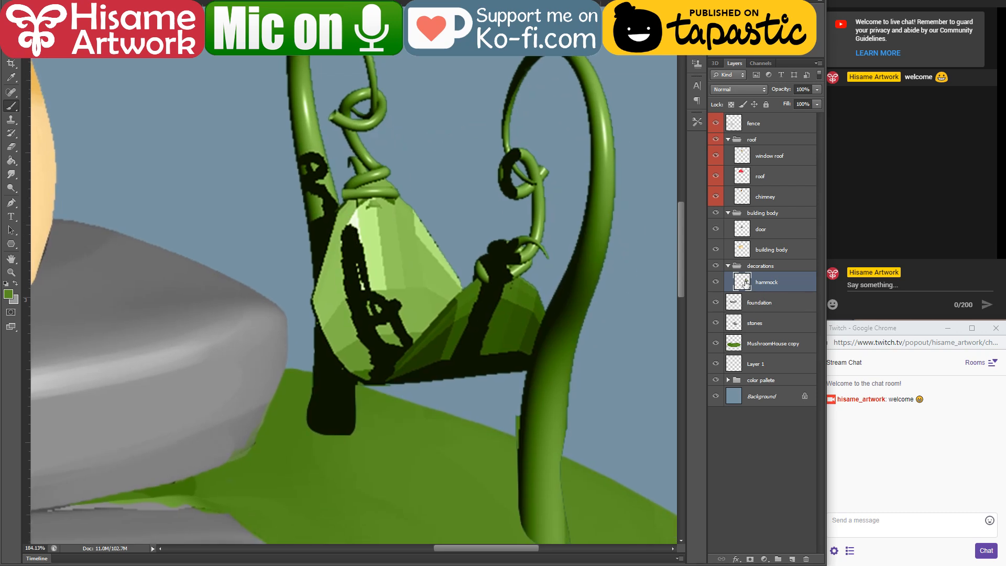
left_click_drag(527, 213, 468, 208)
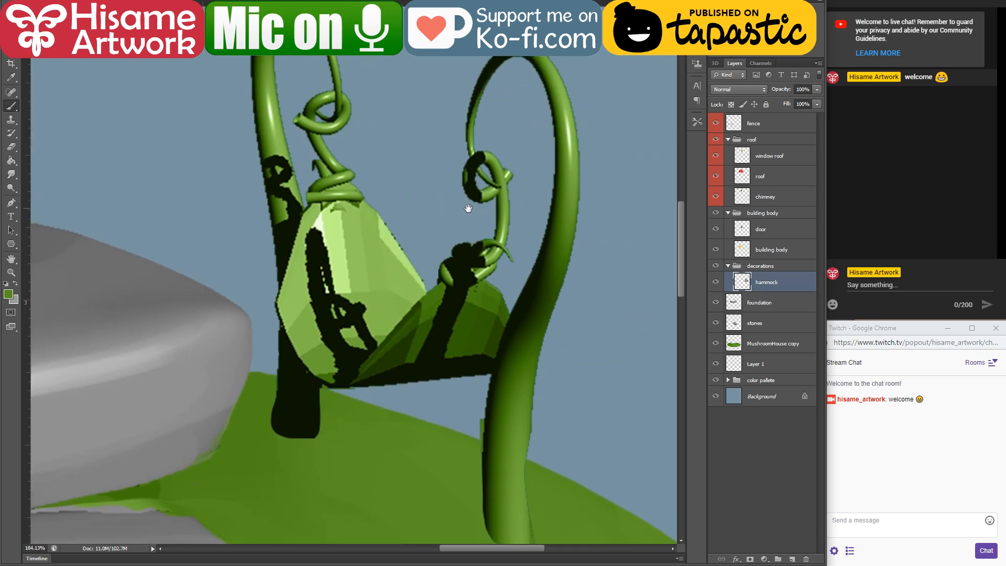
scroll(357, 262, "down", 3)
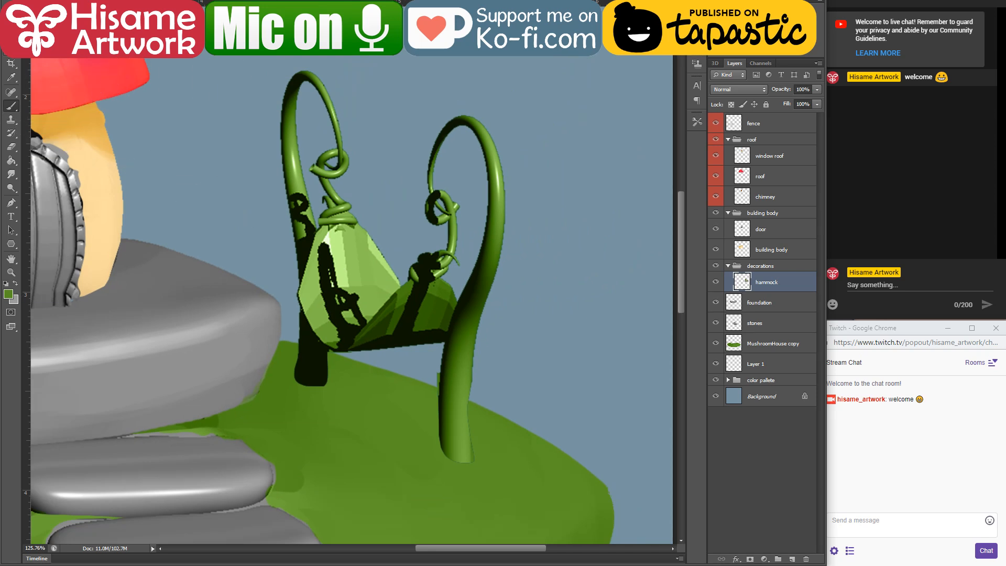
scroll(419, 331, "up", 2)
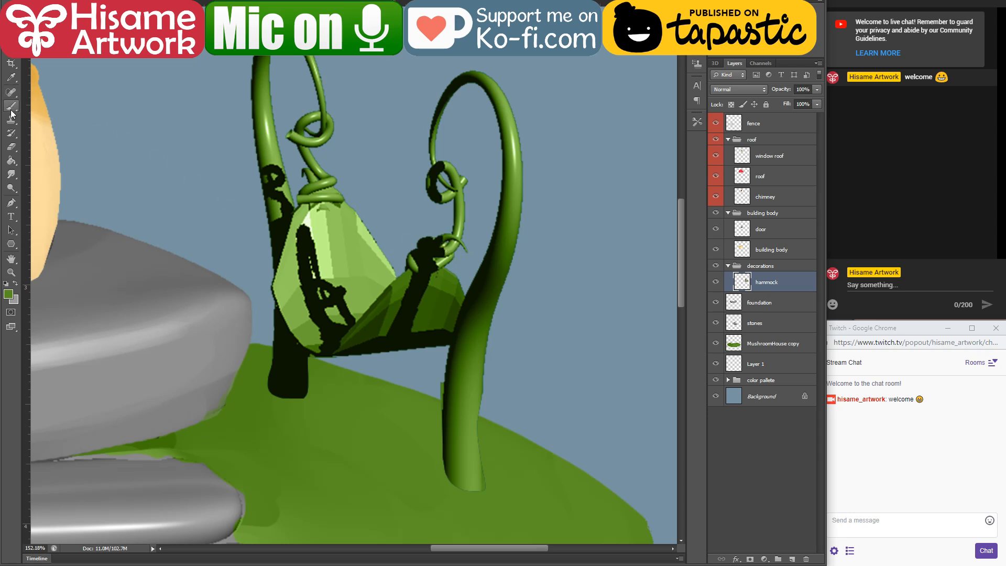
left_click(715, 343)
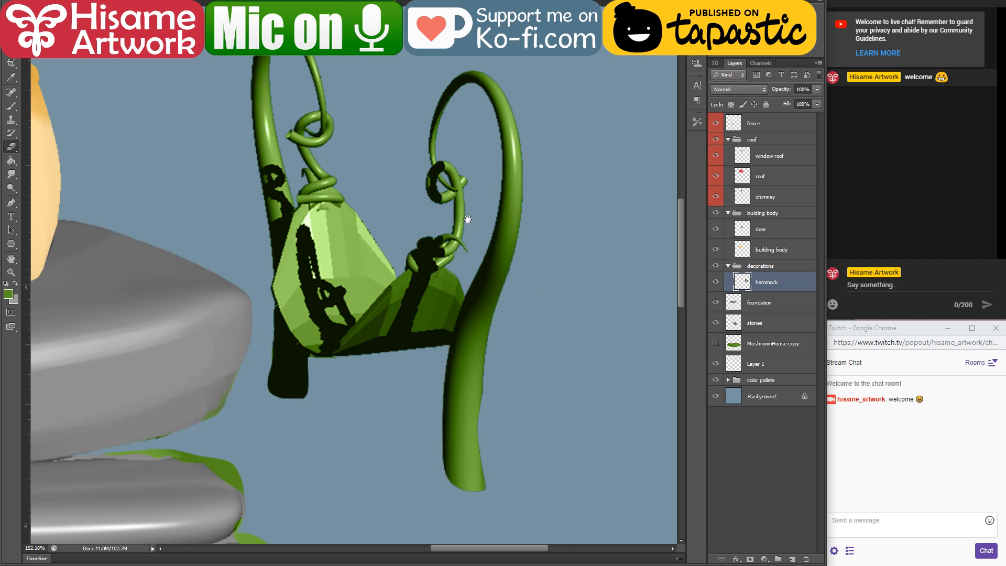
left_click_drag(467, 219, 524, 250)
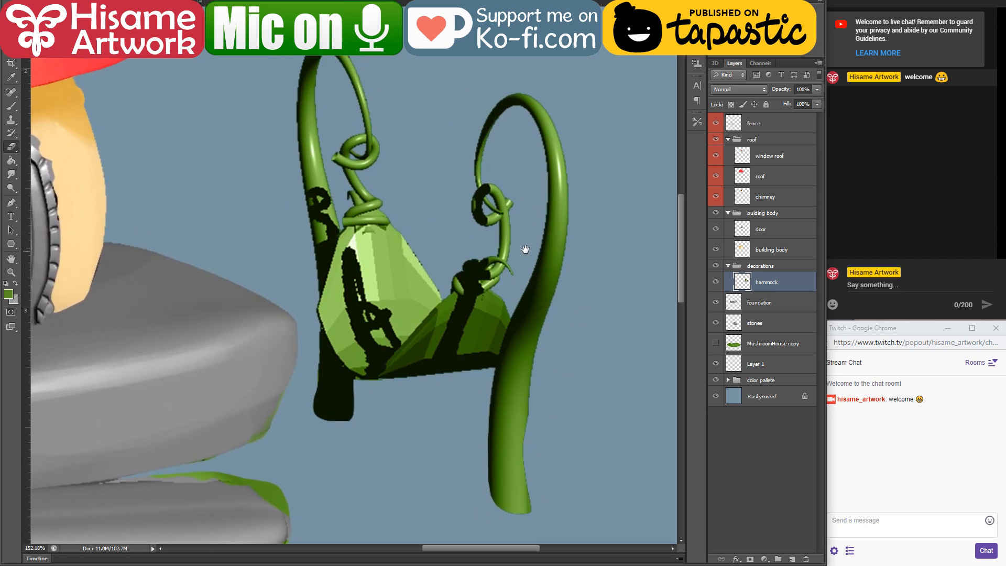
left_click(747, 282, "ctrl")
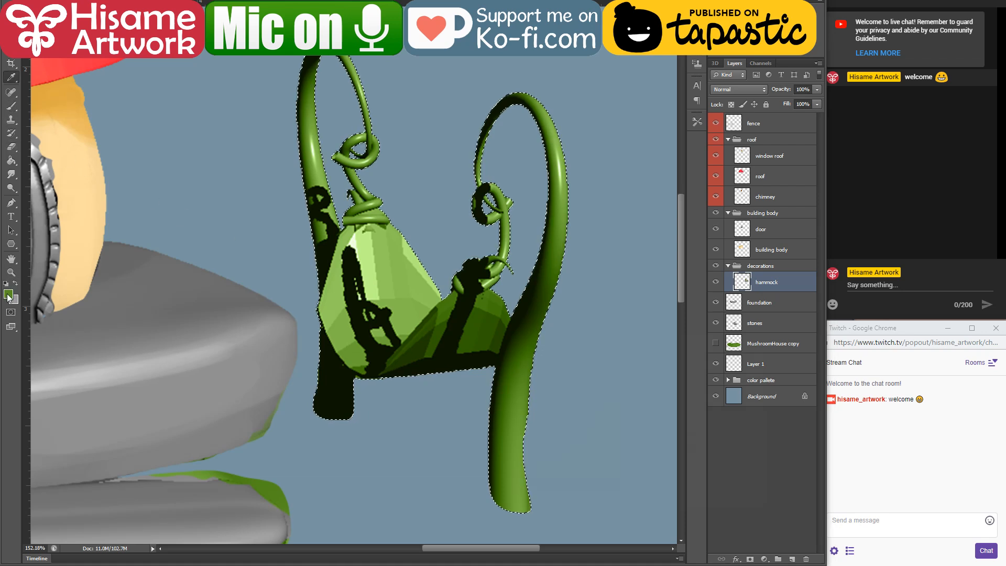
Step: Set the foreground to a darker green based on the hammock's shaded fabric and switch the brush out of Color mode
left_click(8, 294)
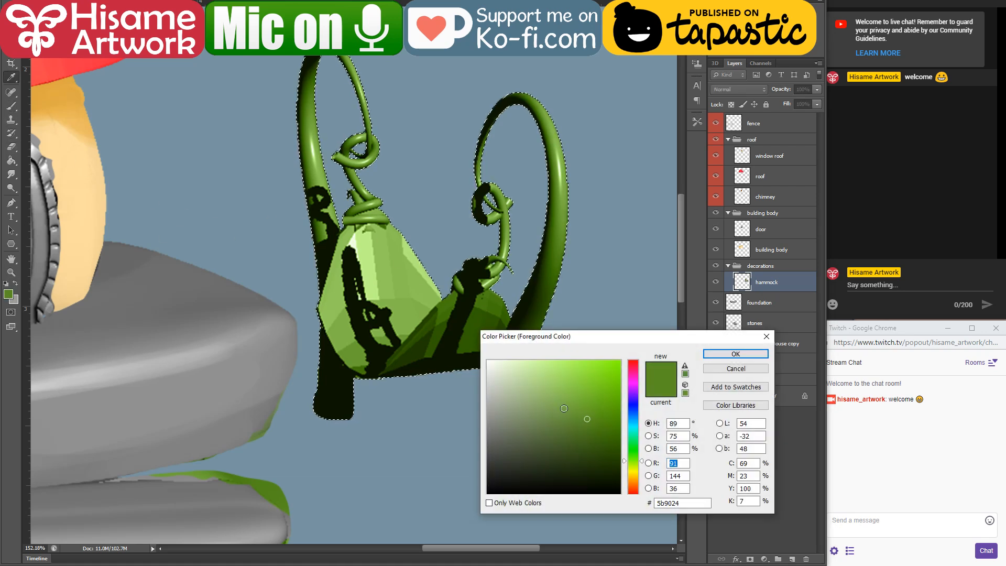
left_click(446, 293)
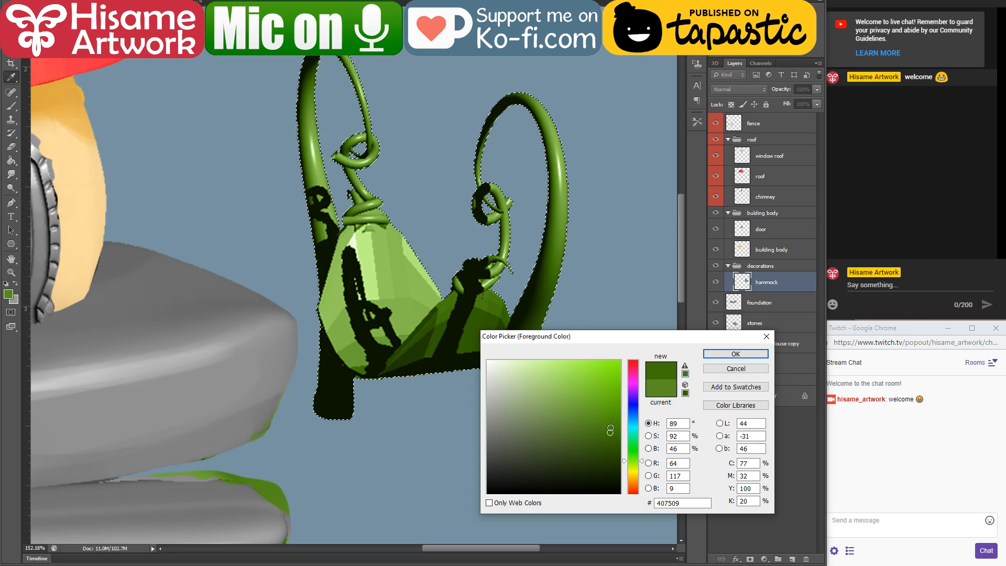
left_click(609, 437)
left_click(736, 354)
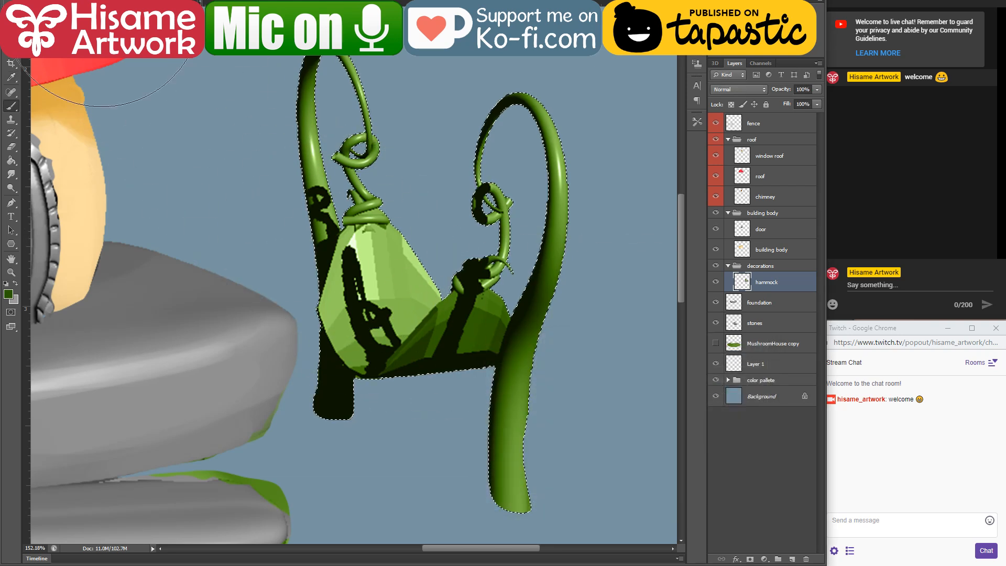
left_click(132, 0)
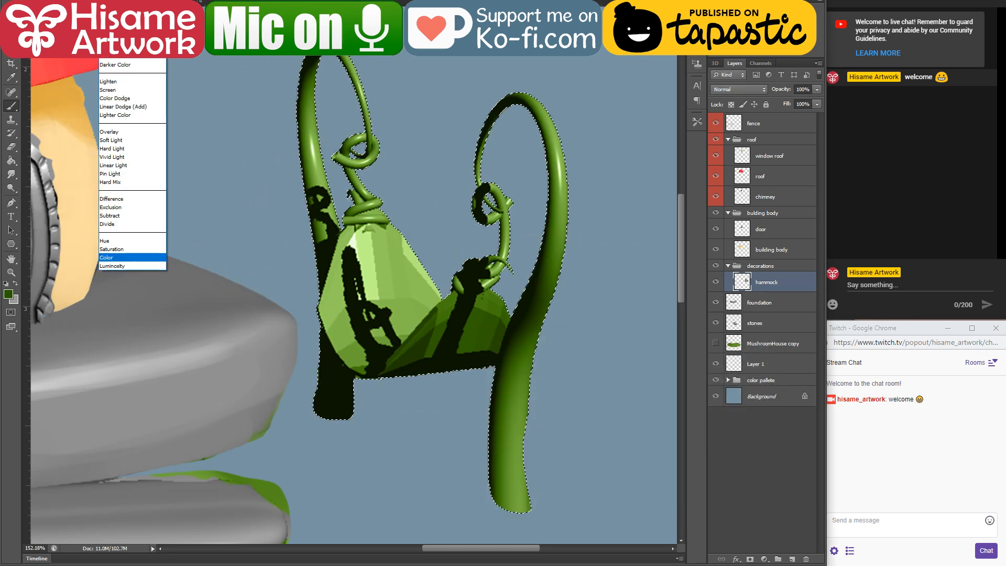
left_click(126, 1)
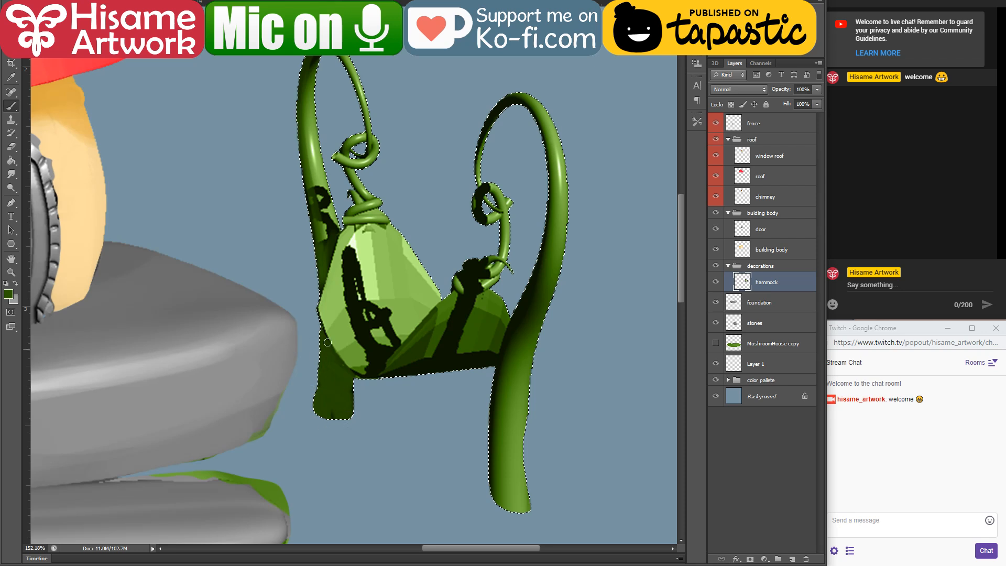
Step: Paint over the black cast shadows on the hammock's rear vine post with dark and mid greens
scroll(344, 207, "up", 2)
scroll(443, 165, "up", 2)
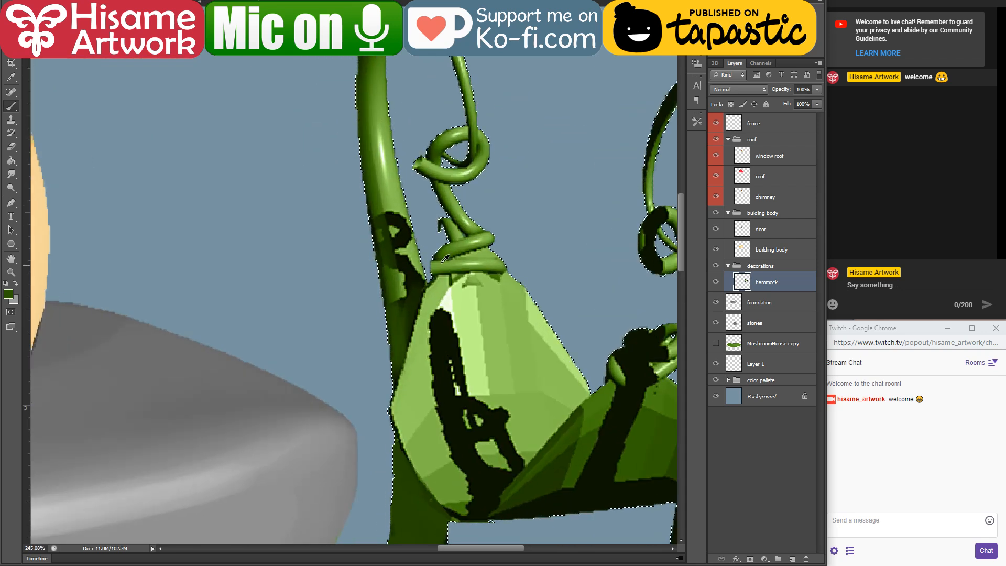
scroll(445, 258, "up", 2)
left_click_drag(362, 107, 338, 179)
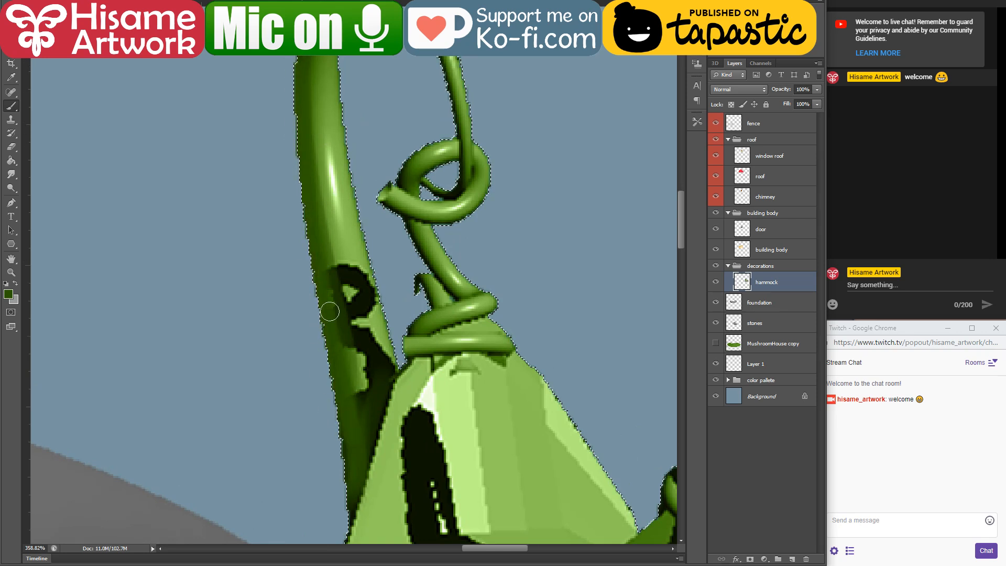
left_click_drag(330, 312, 356, 383)
left_click(321, 76, "alt")
mouse_move(318, 81)
left_mouse_down()
mouse_move(364, 427)
mouse_move(370, 410)
left_mouse_up()
mouse_move(340, 217)
left_mouse_down()
mouse_move(365, 334)
mouse_move(371, 506)
mouse_move(388, 210)
mouse_move(366, 296)
left_mouse_up()
left_click(350, 406, "alt")
Step: Cover the black shadow at the bottom of the hammock's hanging fabric with greens sampled from its facets
left_click(406, 161, "alt")
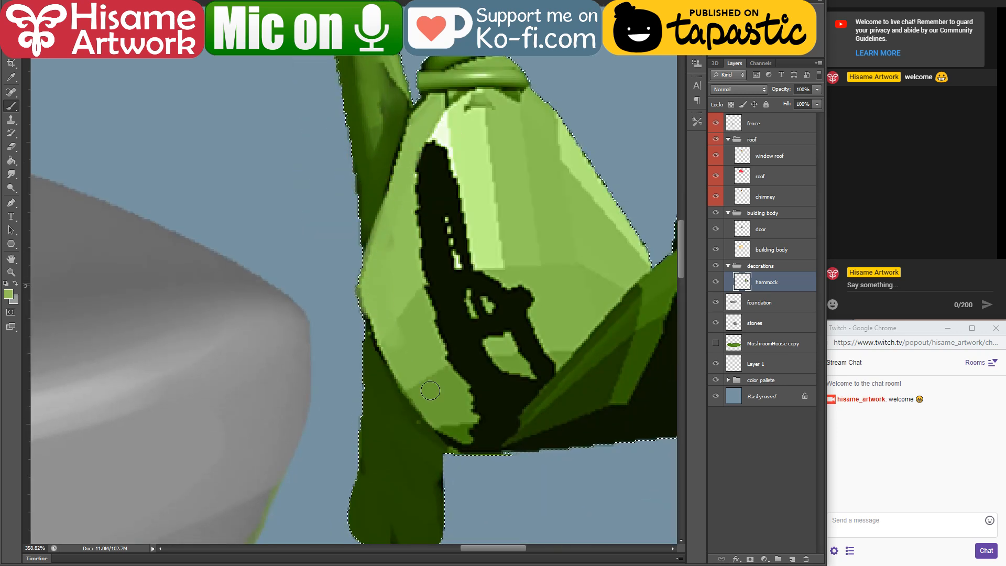
left_click_drag(430, 391, 431, 339)
left_click_drag(407, 377, 434, 414)
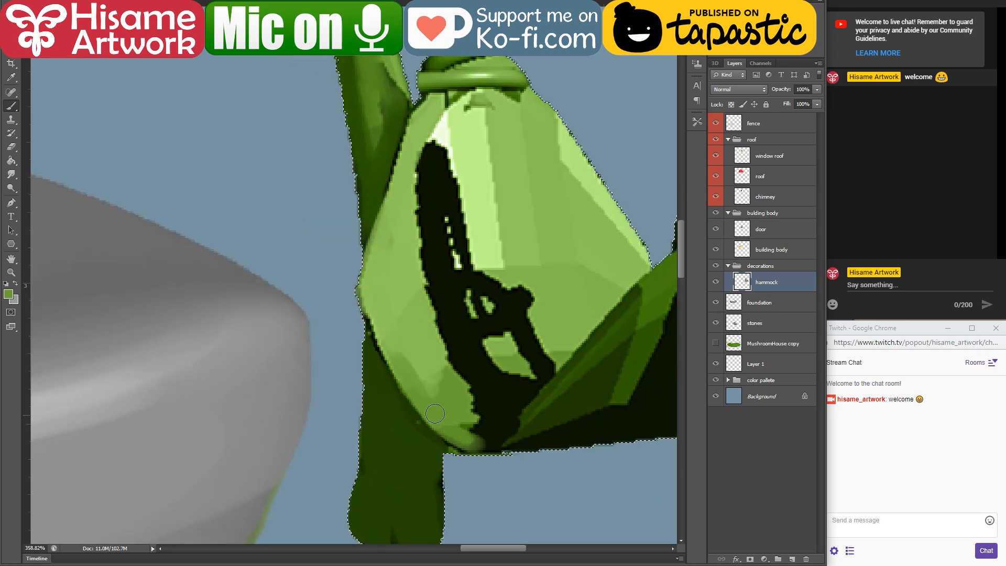
mouse_move(497, 419)
left_mouse_down()
mouse_move(540, 385)
mouse_move(459, 426)
mouse_move(461, 392)
mouse_move(549, 354)
mouse_move(515, 385)
left_mouse_up()
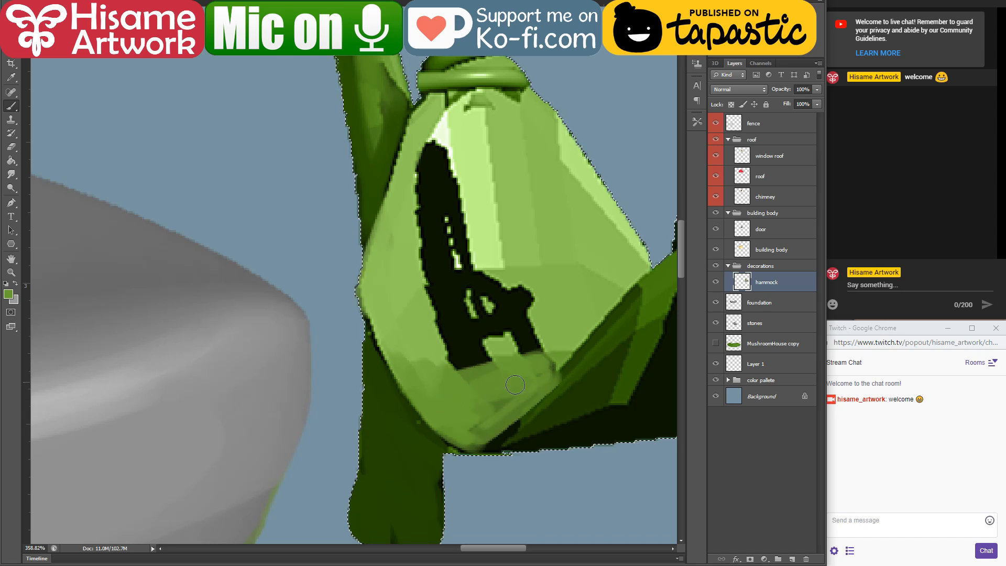
Step: Sample a lighter green, enlarge the brush, and cover the black shadow across the middle of the hammock's hanging fabric
left_click_drag(522, 320, 446, 378)
left_click(344, 379, "alt")
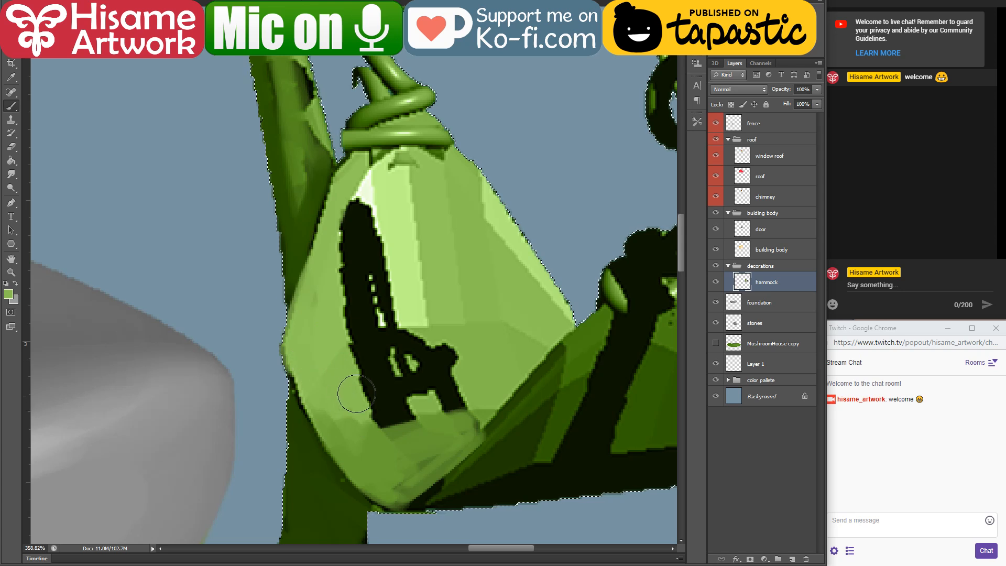
key("bracketright")
key("bracketright")
key("bracketright")
key("bracketright")
mouse_move(350, 367)
left_mouse_down()
mouse_move(439, 344)
mouse_move(475, 355)
left_mouse_up()
mouse_move(350, 400)
left_mouse_down()
mouse_move(460, 376)
mouse_move(441, 403)
mouse_move(416, 353)
mouse_move(493, 352)
left_mouse_up()
left_click_drag(354, 412, 470, 393)
Step: Cover the upper hanging fabric's remaining black shadow with sampled light green and shade its outer side with a sampled mid green
left_click(398, 176, "alt")
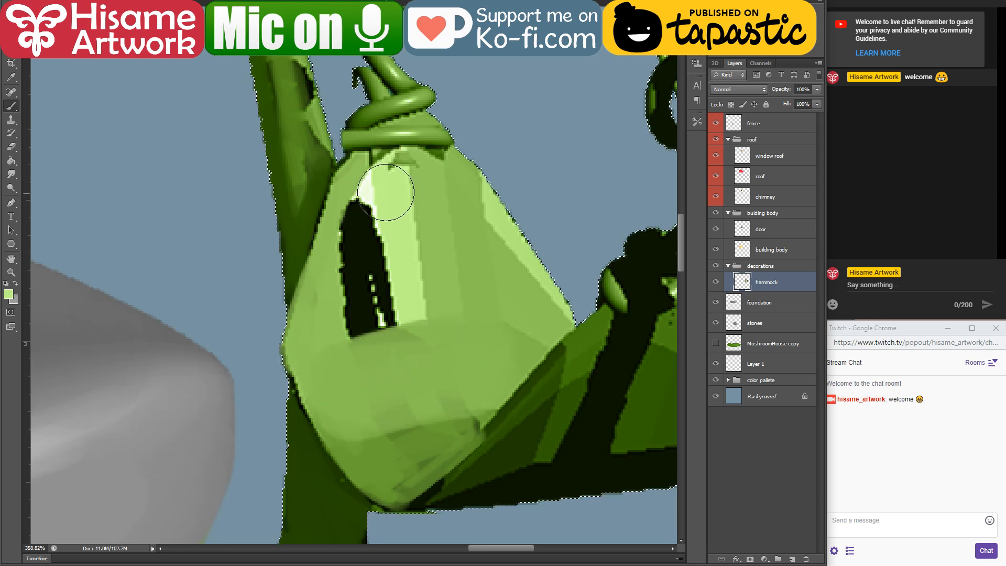
mouse_move(382, 191)
left_mouse_down()
mouse_move(366, 218)
mouse_move(422, 220)
mouse_move(430, 197)
mouse_move(500, 330)
left_mouse_up()
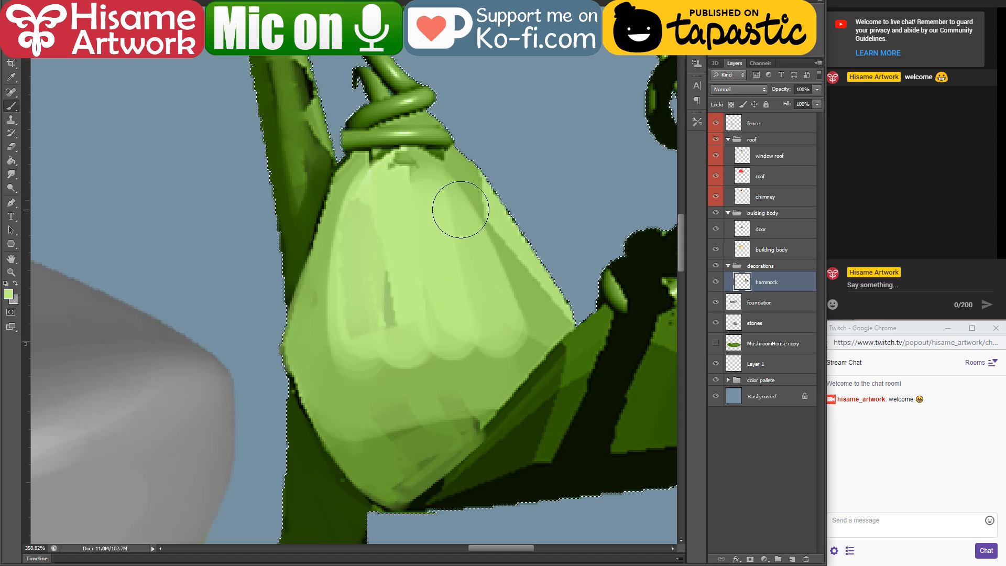
left_click(454, 170, "alt")
left_click_drag(445, 177, 537, 283)
left_click_drag(462, 187, 484, 271)
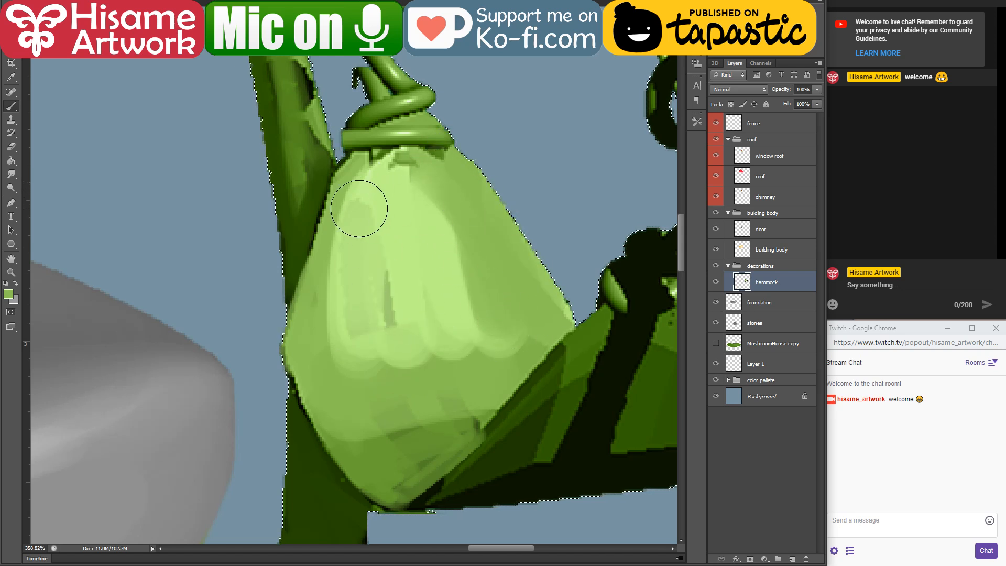
Step: Blend the facets across the middle of the hanging fabric with a light green sampled from its upper part
left_click(373, 191, "alt")
mouse_move(373, 191)
left_mouse_down()
mouse_move(339, 287)
mouse_move(405, 339)
mouse_move(479, 323)
mouse_move(420, 183)
mouse_move(497, 307)
left_mouse_up()
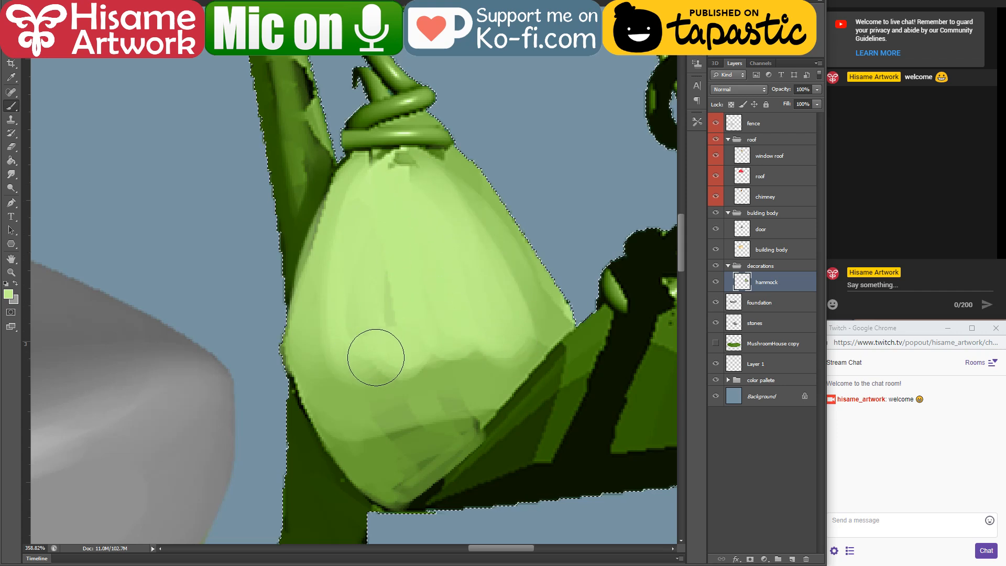
mouse_move(376, 358)
left_mouse_down()
mouse_move(438, 382)
mouse_move(353, 382)
mouse_move(328, 366)
left_mouse_up()
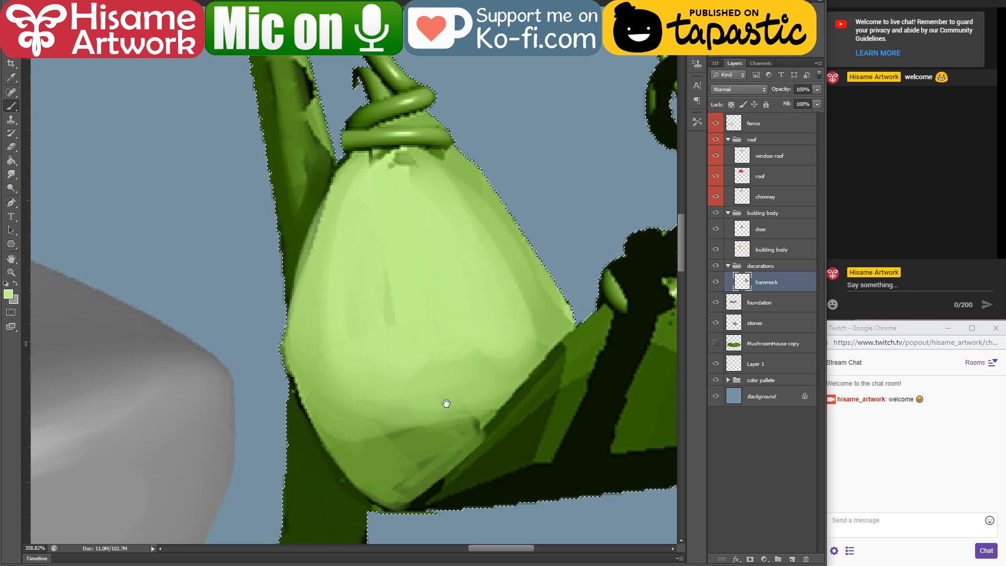
Step: Paint over the black shadow along the lower part of the hammock's seat with a sampled dark green
left_click_drag(446, 403, 278, 303)
left_click(423, 271, "alt")
mouse_move(423, 271)
left_mouse_down()
mouse_move(263, 438)
mouse_move(348, 426)
mouse_move(467, 370)
mouse_move(521, 323)
left_mouse_up()
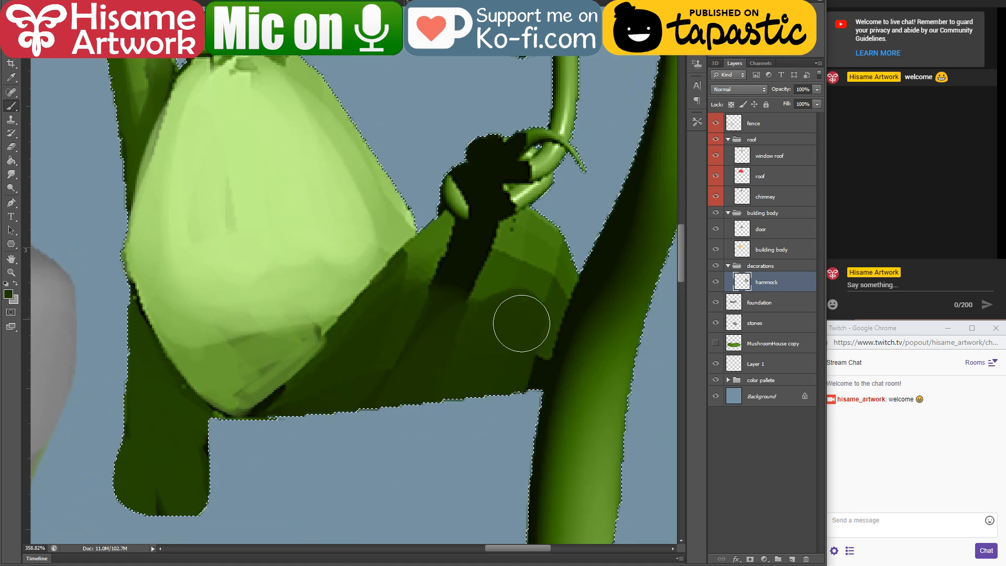
Step: Cover the black strip on the seat's upper part with sampled mid green and blend dark green along its lower part
left_click(517, 251, "alt")
mouse_move(447, 262)
left_mouse_down()
mouse_move(474, 278)
mouse_move(537, 274)
mouse_move(467, 343)
left_mouse_up()
left_click_drag(426, 263, 370, 332)
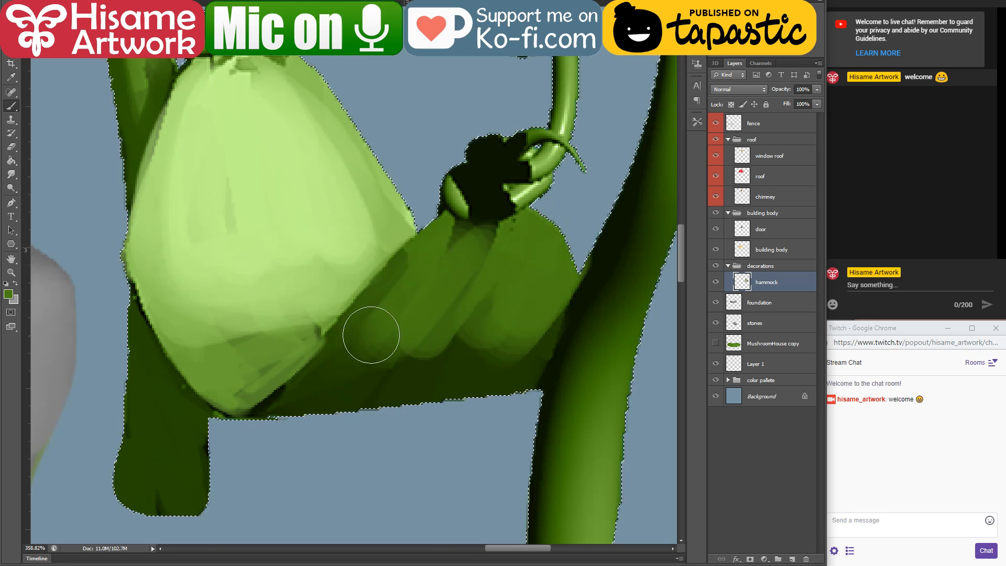
left_click(341, 392, "alt")
mouse_move(356, 371)
left_mouse_down()
mouse_move(348, 375)
mouse_move(403, 340)
mouse_move(527, 317)
mouse_move(524, 362)
left_mouse_up()
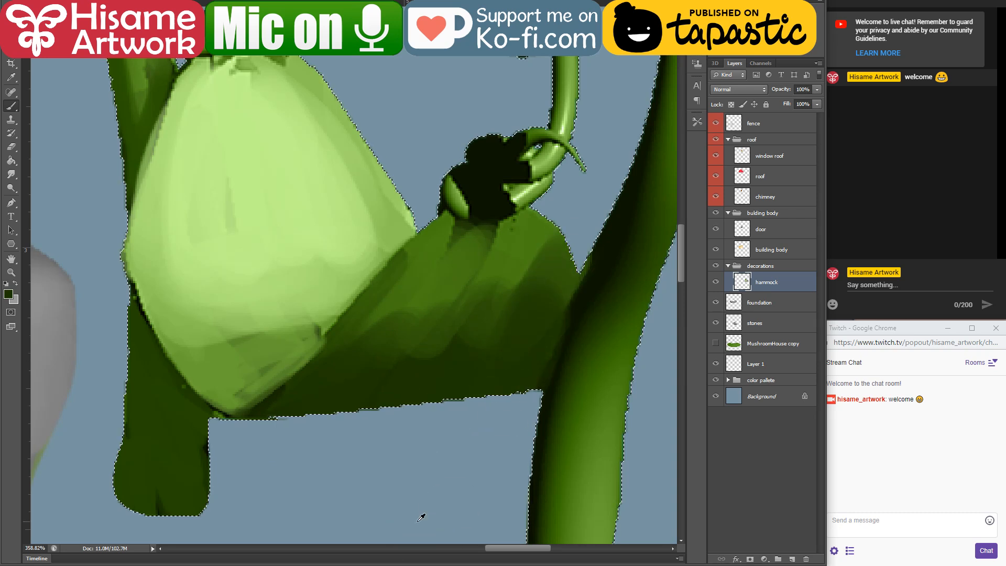
Step: Sample a dark blue from the colour reference image and tint the shaded lower part of the hammock's seat with it
scroll(420, 530, "down", 10)
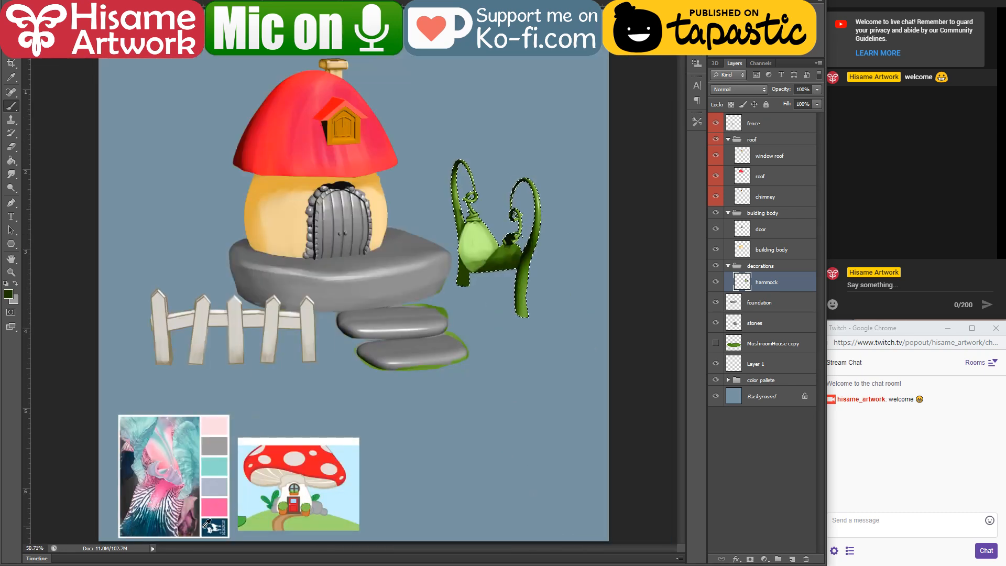
scroll(528, 225, "up", 5)
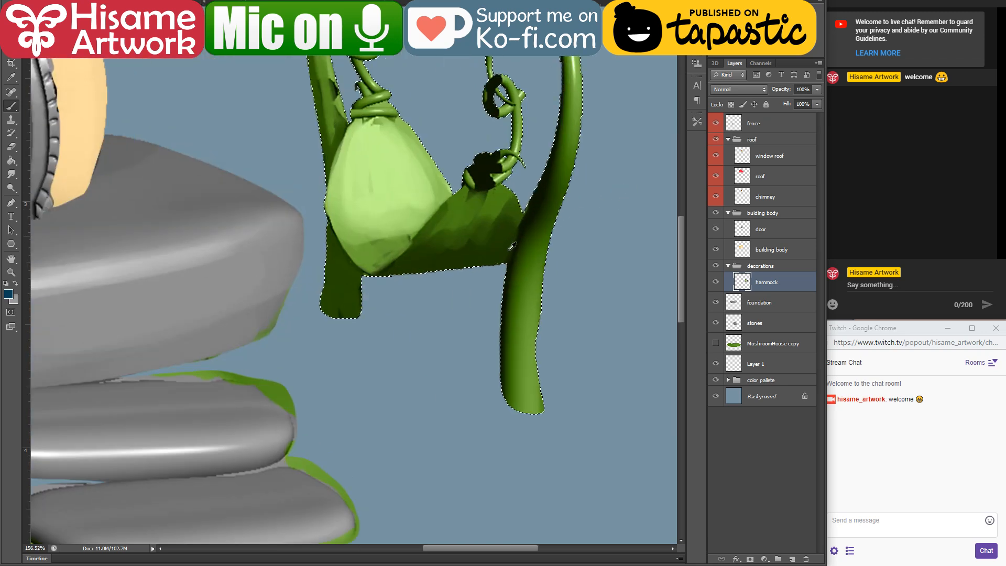
mouse_move(437, 297)
left_mouse_down()
mouse_move(349, 293)
mouse_move(415, 264)
left_mouse_up()
mouse_move(540, 179)
left_mouse_down()
mouse_move(463, 237)
mouse_move(410, 389)
left_mouse_up()
left_click_drag(465, 347, 371, 411)
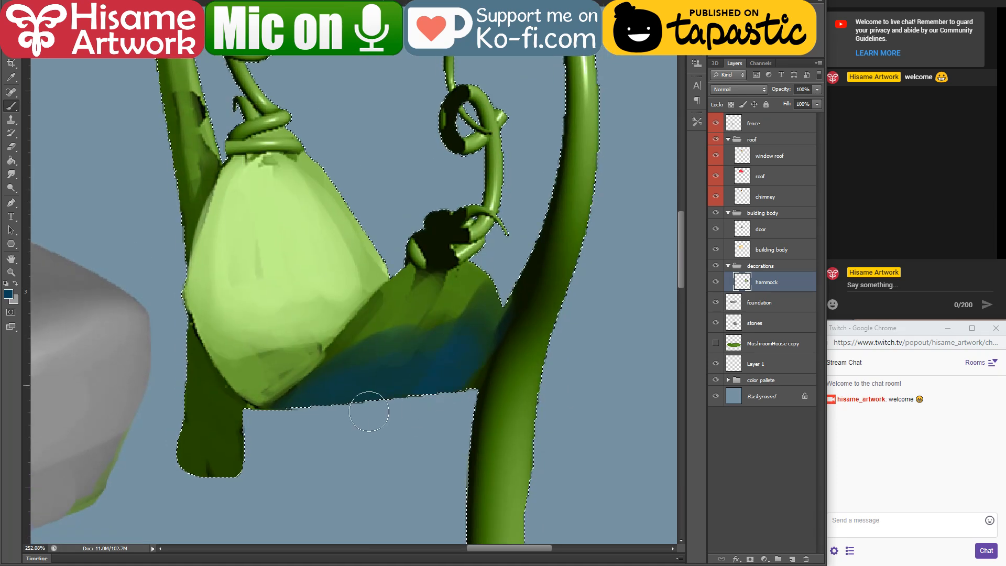
left_click_drag(453, 368, 399, 413)
Step: Blend the seat's blue shadow into the fabric with sampled green, and deepen the lower part with sampled dark teal
left_click(424, 295, "alt")
mouse_move(424, 294)
left_mouse_down()
mouse_move(386, 341)
mouse_move(433, 347)
mouse_move(467, 348)
left_mouse_up()
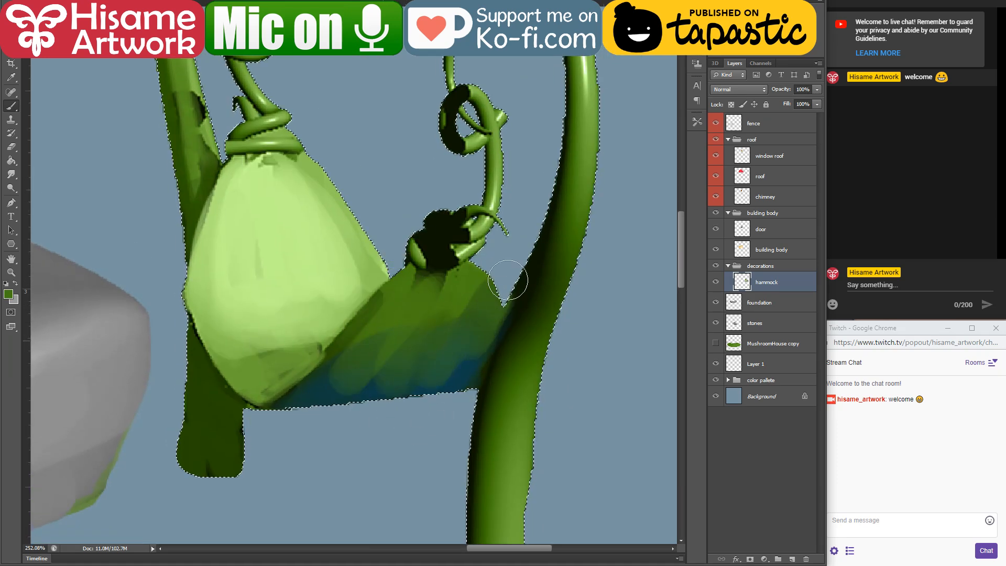
left_click(320, 387, "alt")
left_click_drag(346, 362, 275, 428)
mouse_move(411, 362)
left_mouse_down()
mouse_move(372, 406)
mouse_move(487, 291)
mouse_move(400, 413)
mouse_move(420, 359)
left_mouse_up()
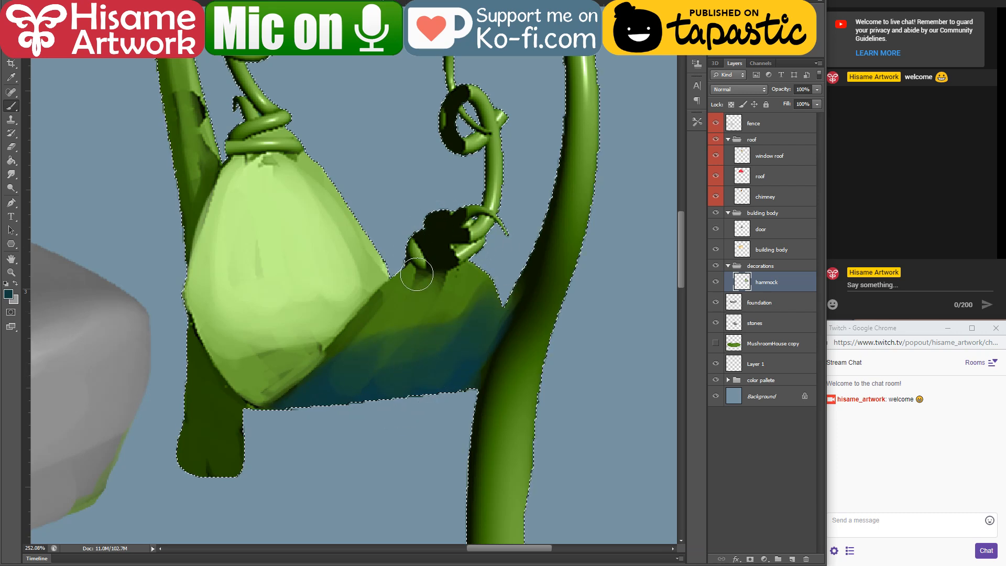
Step: Reduce the brush size and paint a dark teal shadow across the top of the seat beneath the vine knot
key("bracketleft")
key("bracketleft")
mouse_move(414, 269)
left_mouse_down()
mouse_move(467, 264)
mouse_move(426, 276)
mouse_move(458, 269)
mouse_move(434, 213)
left_mouse_up()
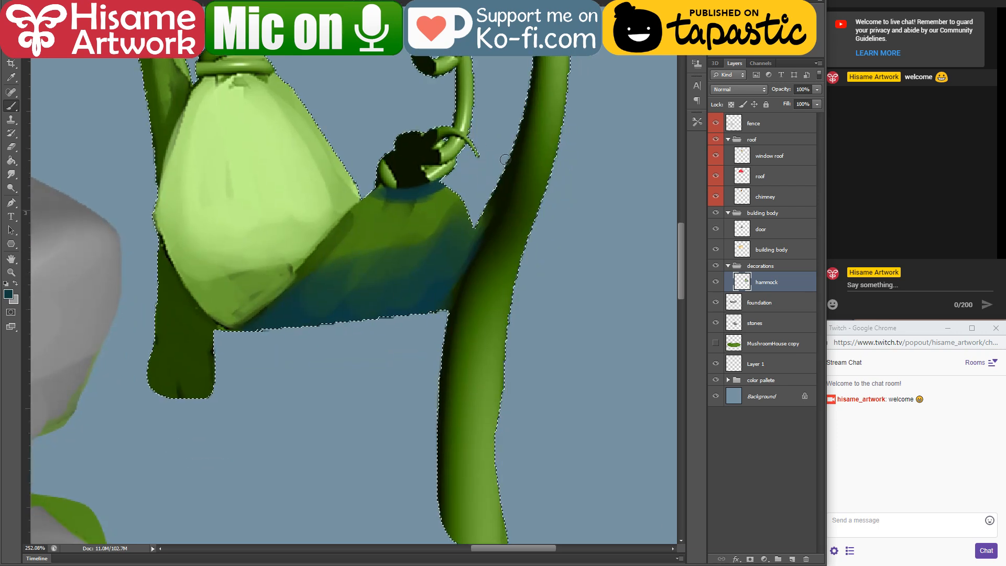
Step: Cover the black shadow on the front vine post with dark green, define the adjoining seat edge in teal, and deselect
left_click(190, 319, "alt")
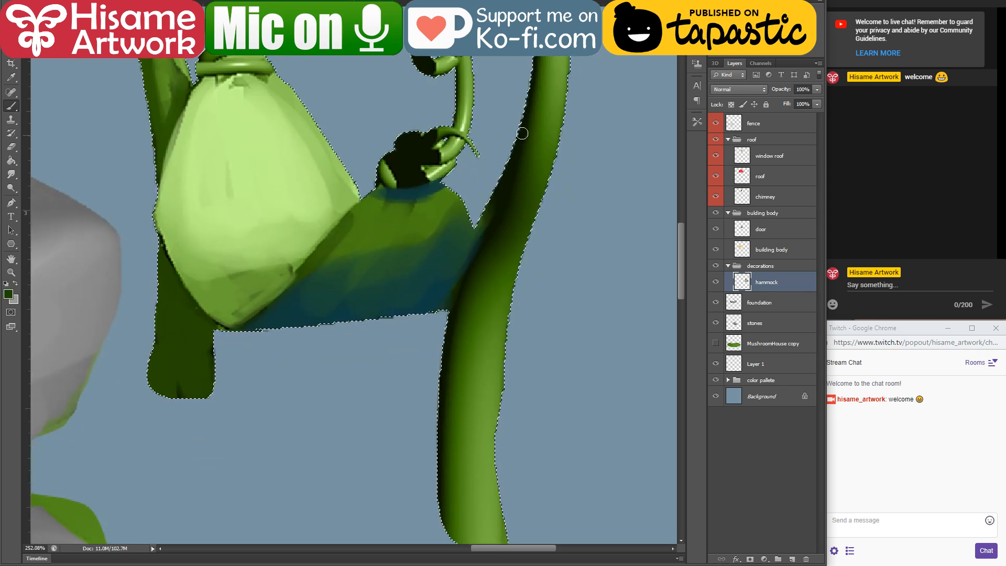
key("bracketright")
key("bracketright")
key("bracketright")
key("bracketright")
mouse_move(535, 96)
left_mouse_down()
mouse_move(469, 267)
mouse_move(510, 179)
mouse_move(484, 241)
left_mouse_up()
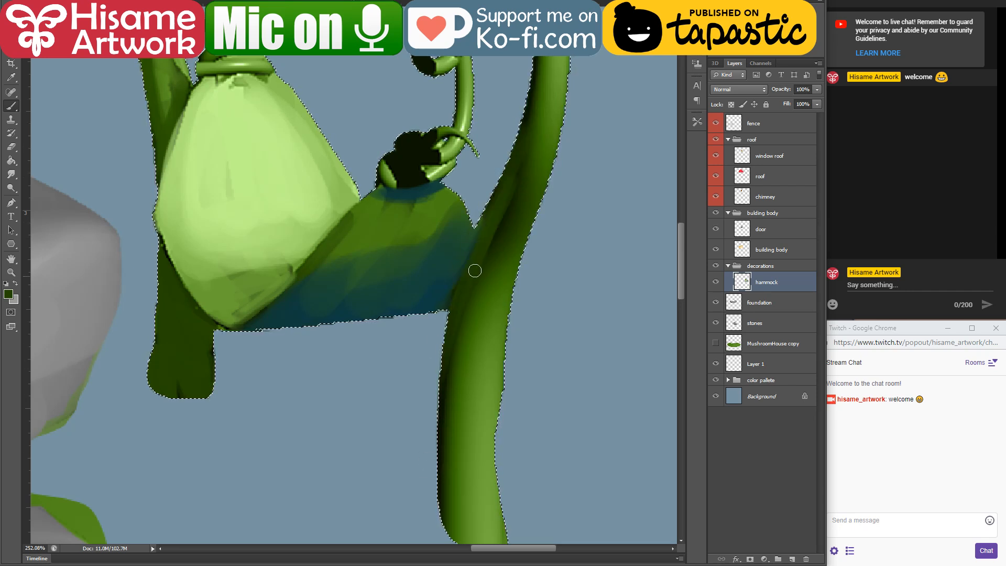
left_click(445, 293, "alt")
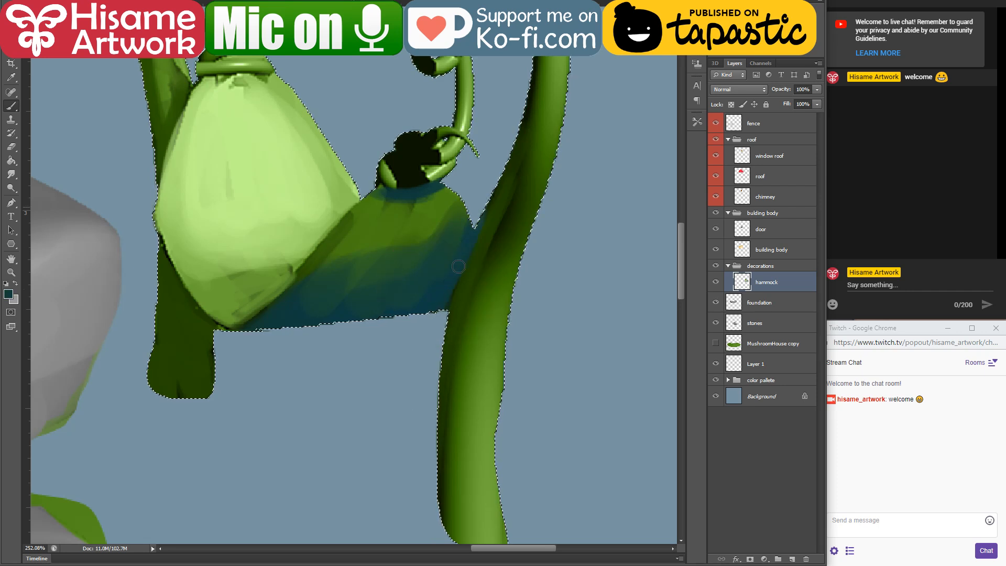
left_click(493, 198, "alt")
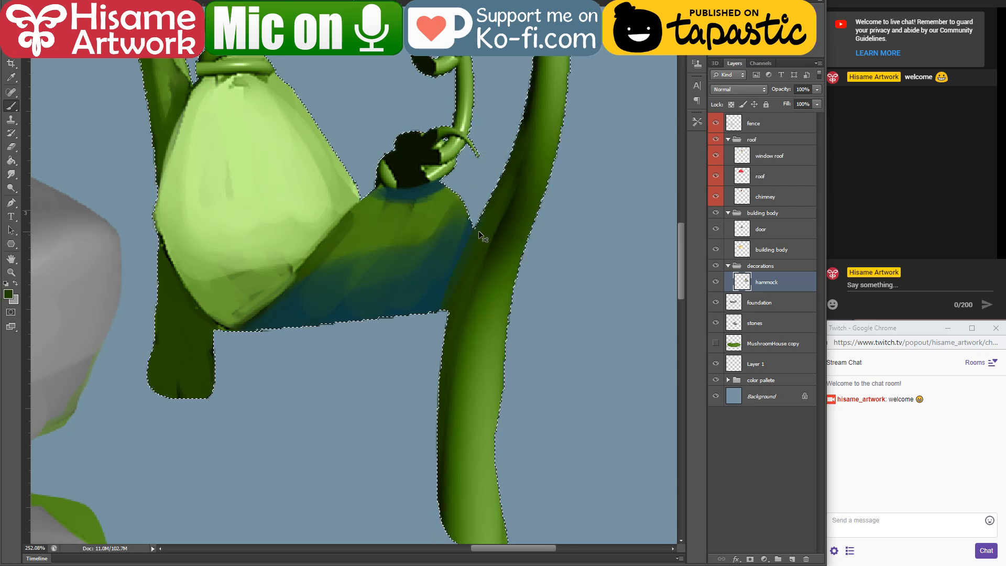
key("ctrl+d")
scroll(451, 272, "down", 7)
scroll(478, 196, "up", 4)
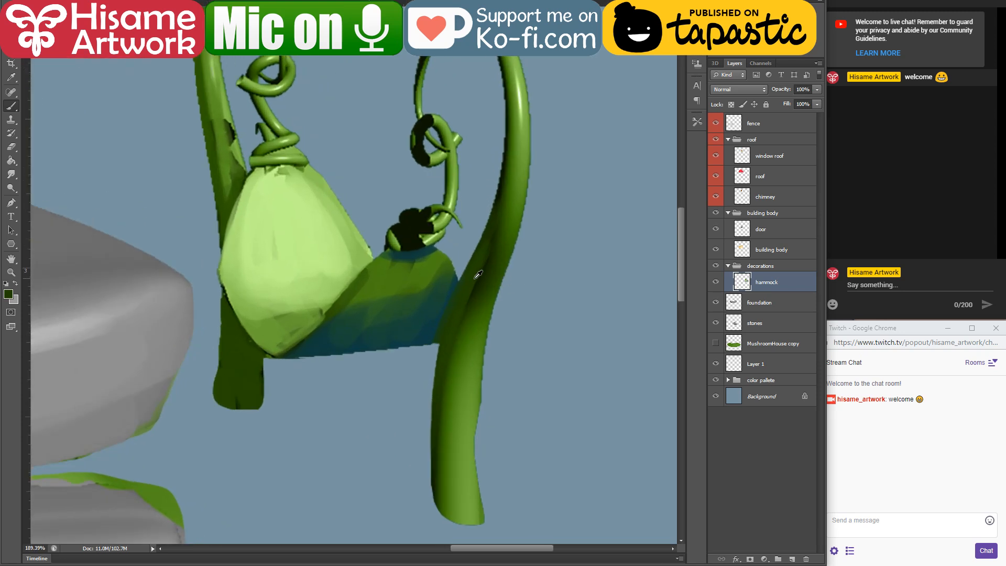
Step: Load the hammock layer's outline as a selection and repaint the front vine from its arch to its foot with sampled mid green
left_click(745, 283, "ctrl")
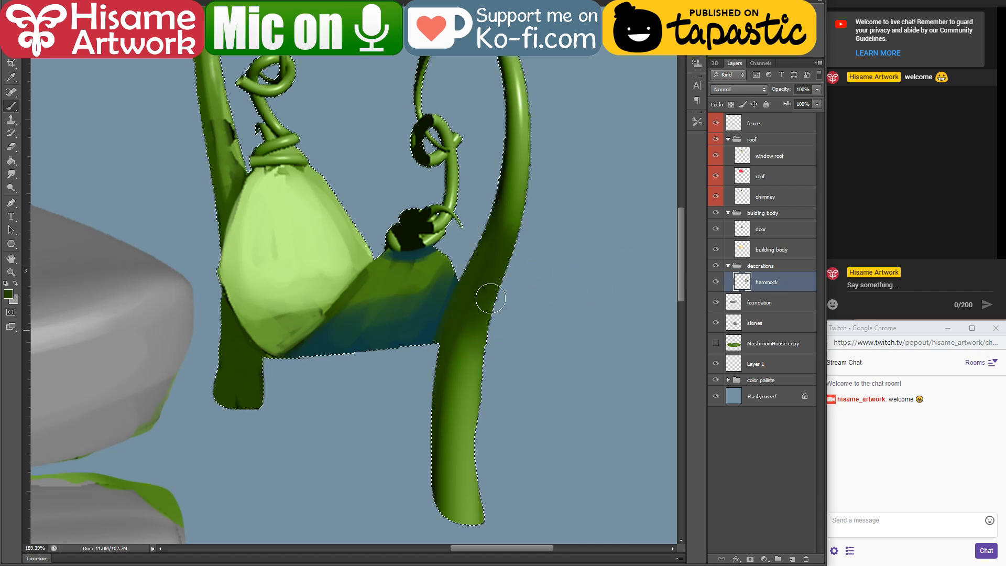
scroll(486, 294, "up", 4)
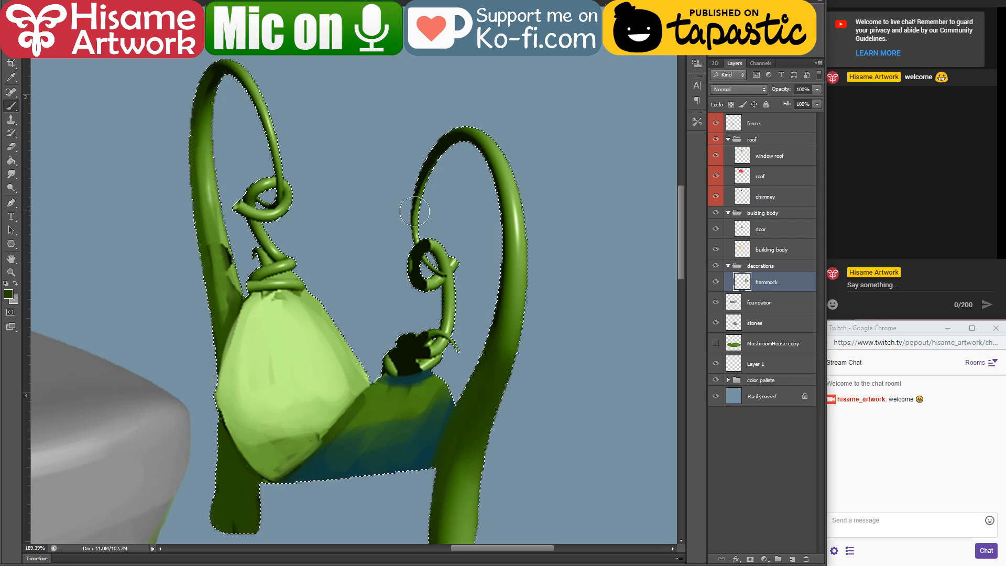
left_click(501, 165, "alt")
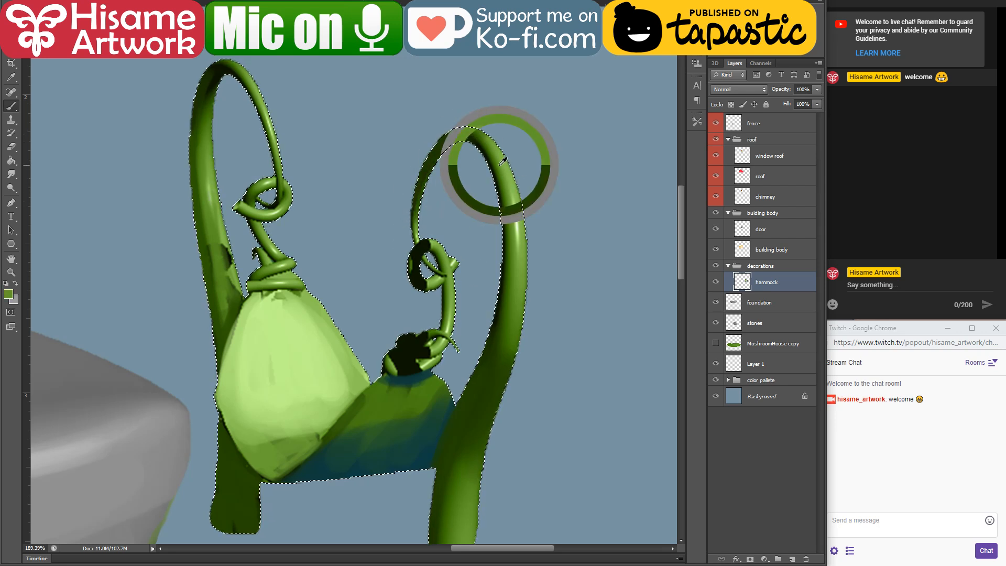
mouse_move(468, 134)
left_mouse_down()
mouse_move(513, 210)
mouse_move(512, 284)
left_mouse_up()
left_click_drag(514, 371, 497, 158)
mouse_move(459, 283)
left_mouse_down()
mouse_move(466, 450)
mouse_move(449, 376)
mouse_move(434, 412)
mouse_move(444, 273)
mouse_move(425, 438)
left_mouse_up()
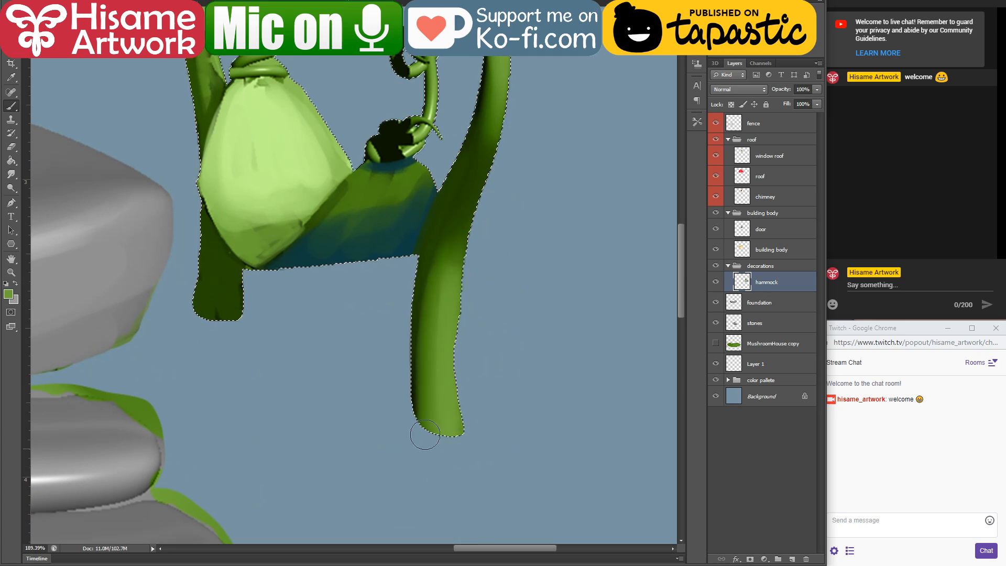
Step: Shade the inner edge of the front post's lower part with a sampled dark green and remove the selection
left_click(431, 246, "alt")
left_click_drag(434, 255, 436, 529)
left_click_drag(422, 301, 479, 513)
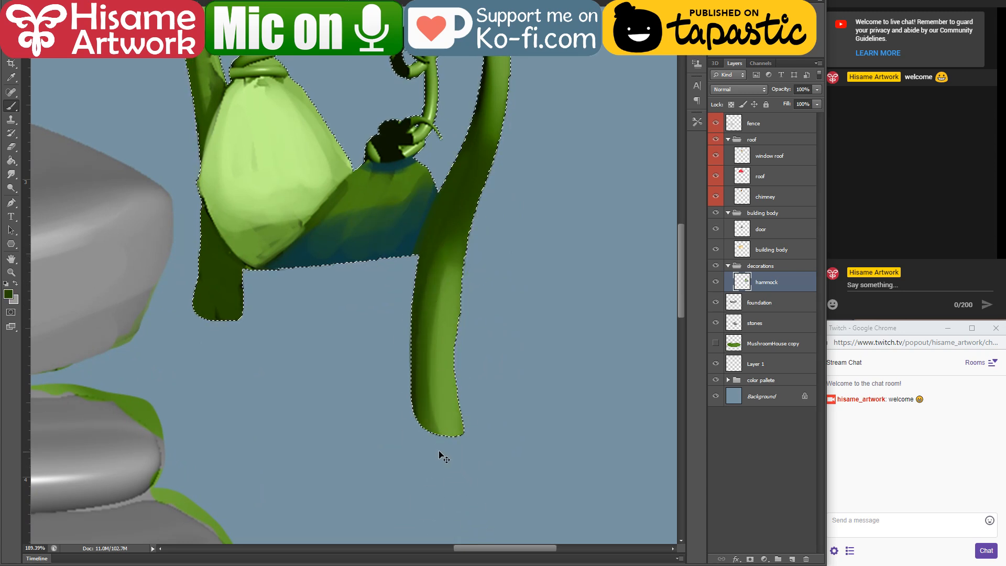
key("ctrl+d")
Step: Lasso the thin hanging end of the front vine's arch down to where it meets the curl
left_click_drag(458, 127, 515, 308)
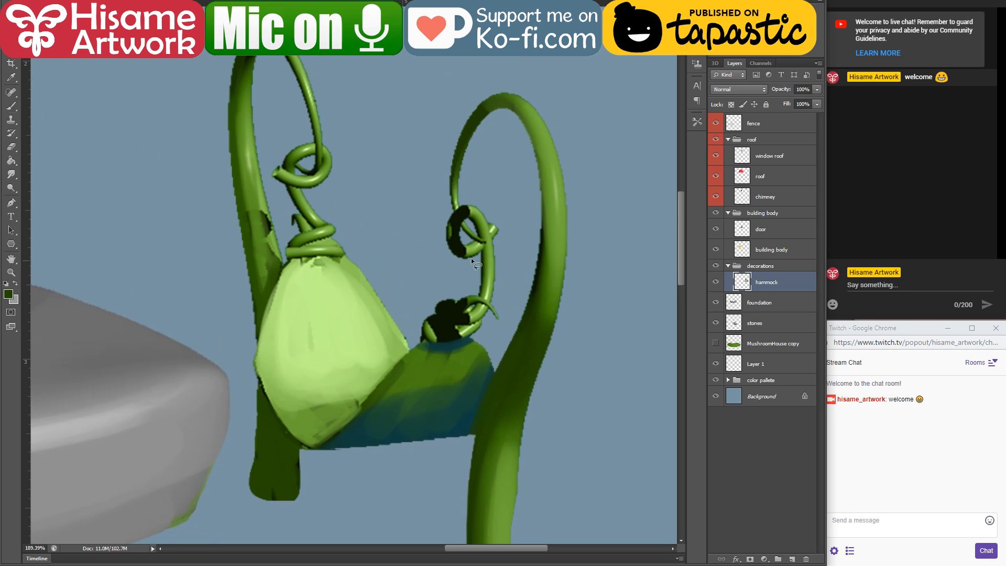
scroll(482, 256, "up", 3)
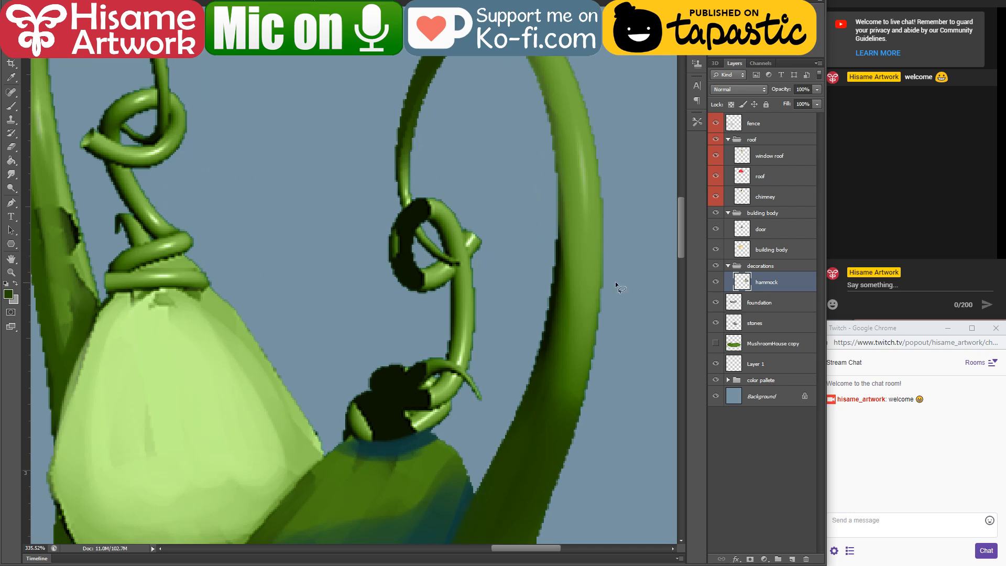
scroll(618, 279, "down", 2)
scroll(618, 279, "up", 3)
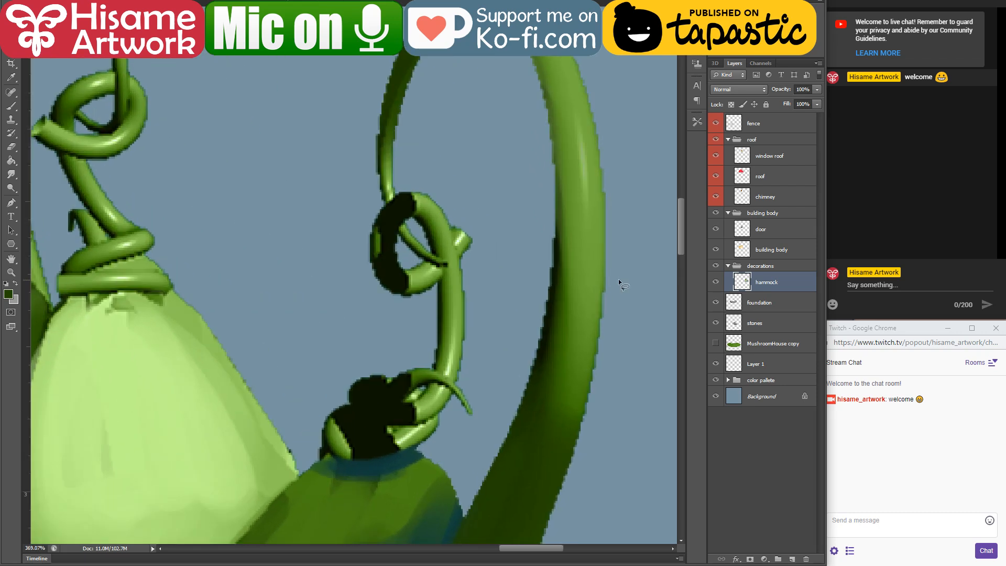
left_click_drag(482, 276, 469, 394)
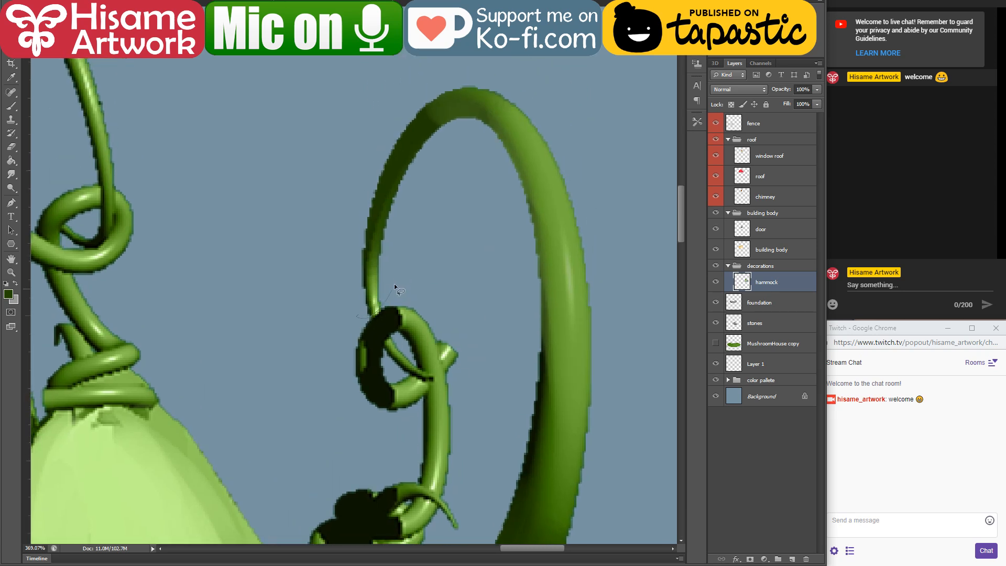
left_click_drag(319, 292, 362, 314)
scroll(504, 155, "down", 8)
mouse_move(549, 371)
left_mouse_down()
mouse_move(532, 246)
mouse_move(523, 309)
left_mouse_up()
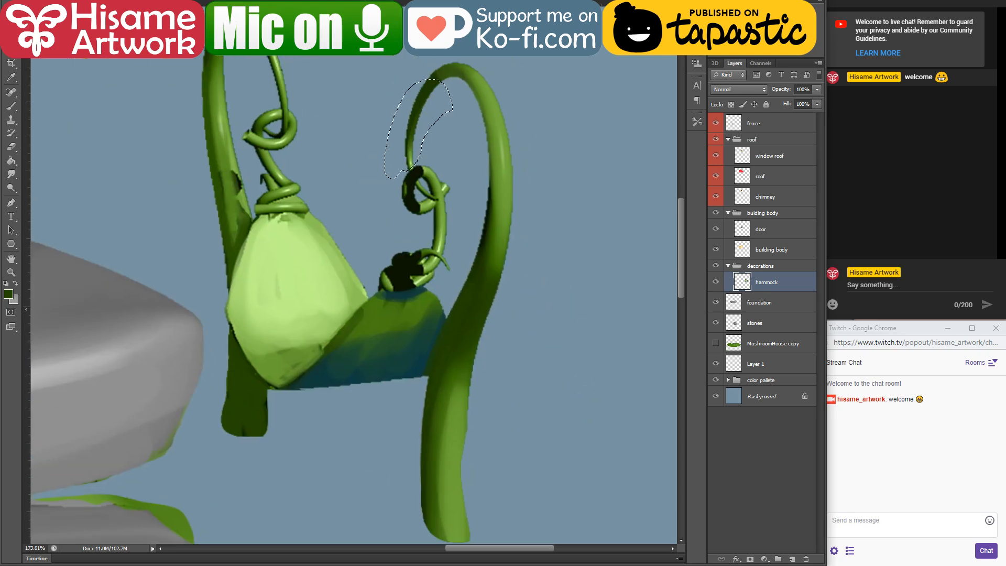
Step: Extend the lasso selection over the rest of the front vine, following the seat's edge and continuing down to the post's foot
left_click_drag(493, 193, 517, 56)
left_click_drag(518, 319, 502, 184)
scroll(488, 232, "down", 5)
scroll(477, 406, "up", 6)
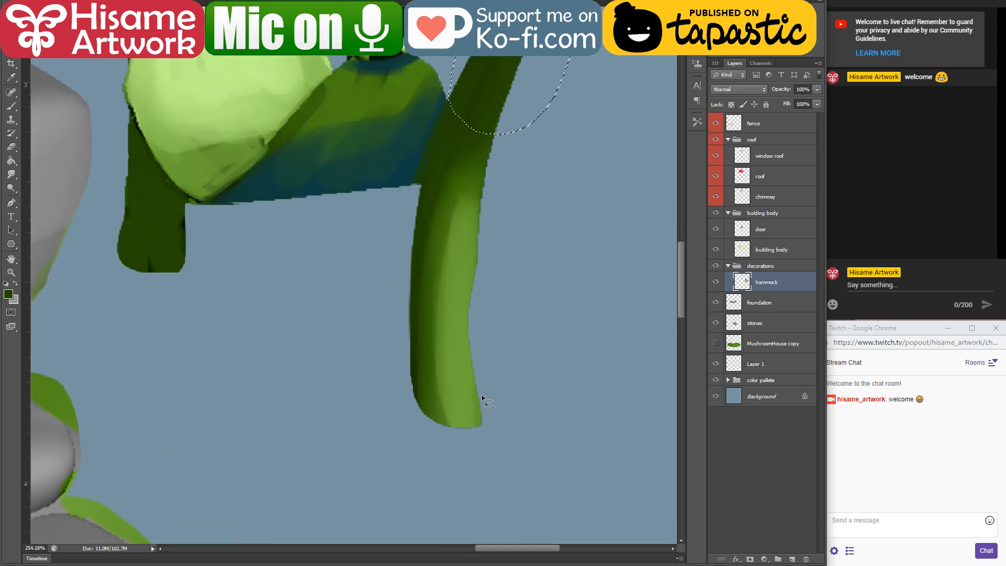
left_click_drag(459, 102, 440, 144)
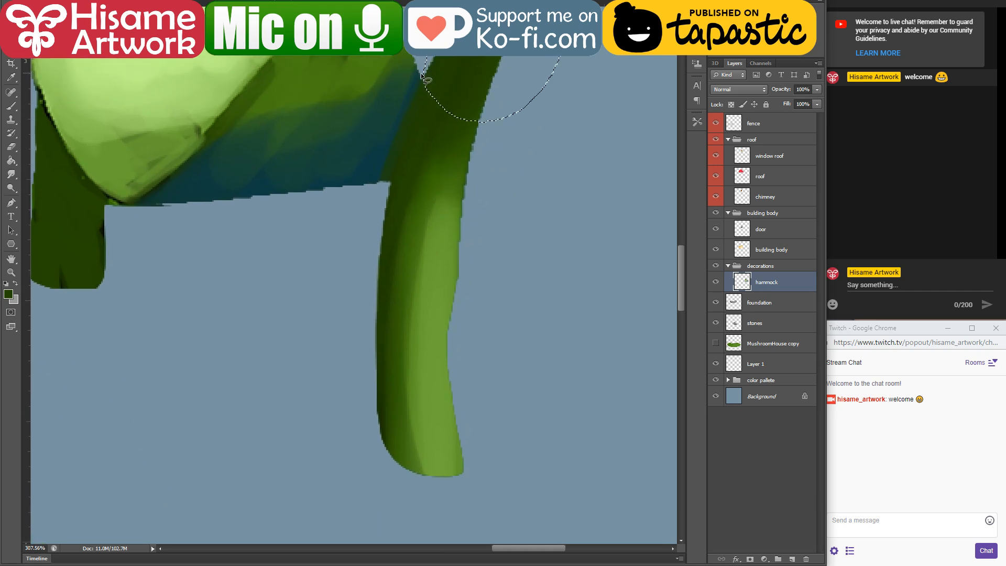
left_click_drag(424, 80, 408, 132)
mouse_move(460, 304)
left_mouse_down()
mouse_move(497, 103)
mouse_move(559, 58)
left_mouse_up()
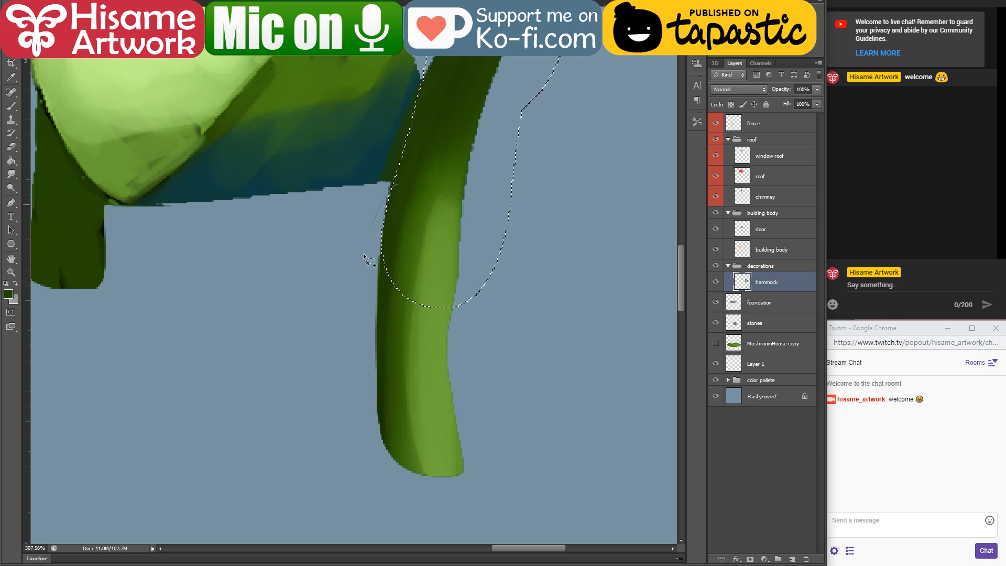
left_click_drag(497, 174, 492, 170)
Step: Cut the selected front vine from the hammock layer and paste it in place on a new layer
key("ctrl+x")
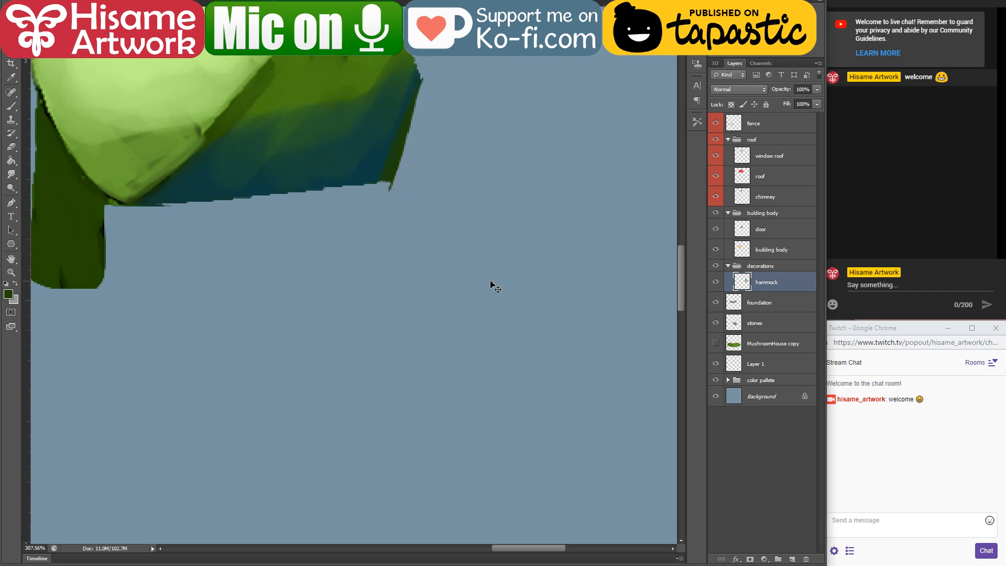
key("ctrl+shift+v")
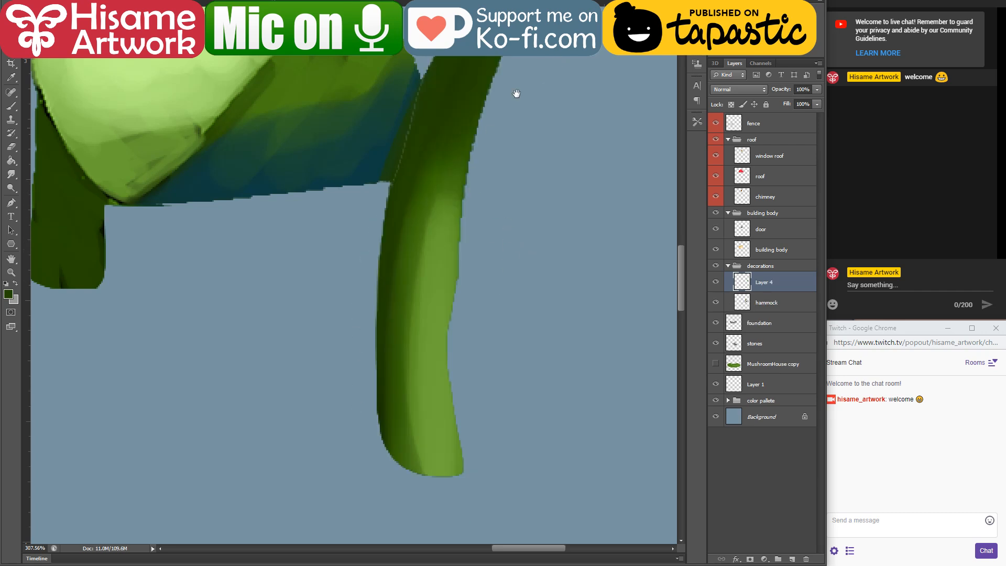
left_click_drag(516, 93, 499, 408)
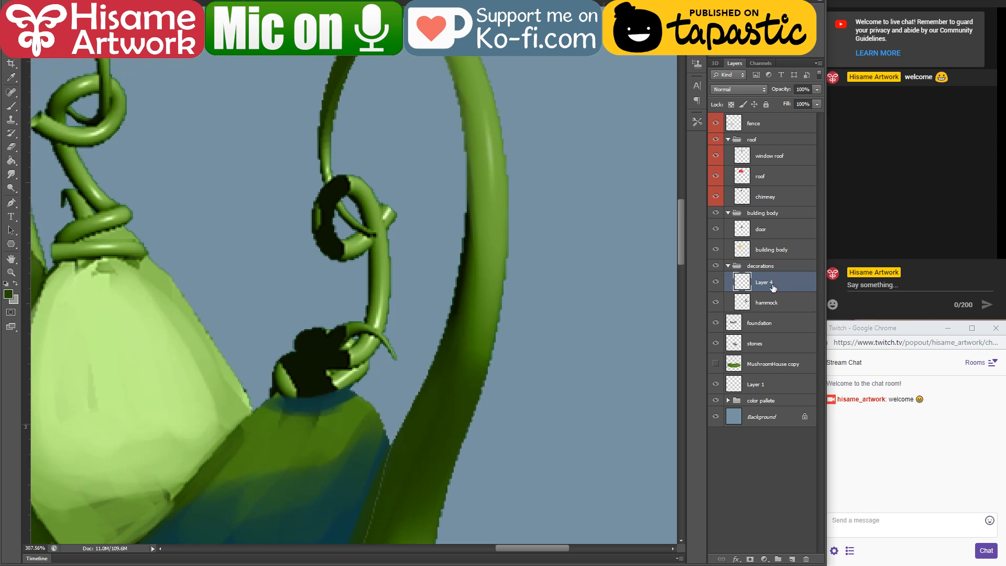
Step: Rename the new layer holding the separated front vine as "front leg"
double_click(773, 285)
type("front leg")
key("Return")
Step: Move the fence layer into the decorations group, directly above the front leg layer
left_click_drag(506, 281, 581, 263)
scroll(606, 300, "down", 3)
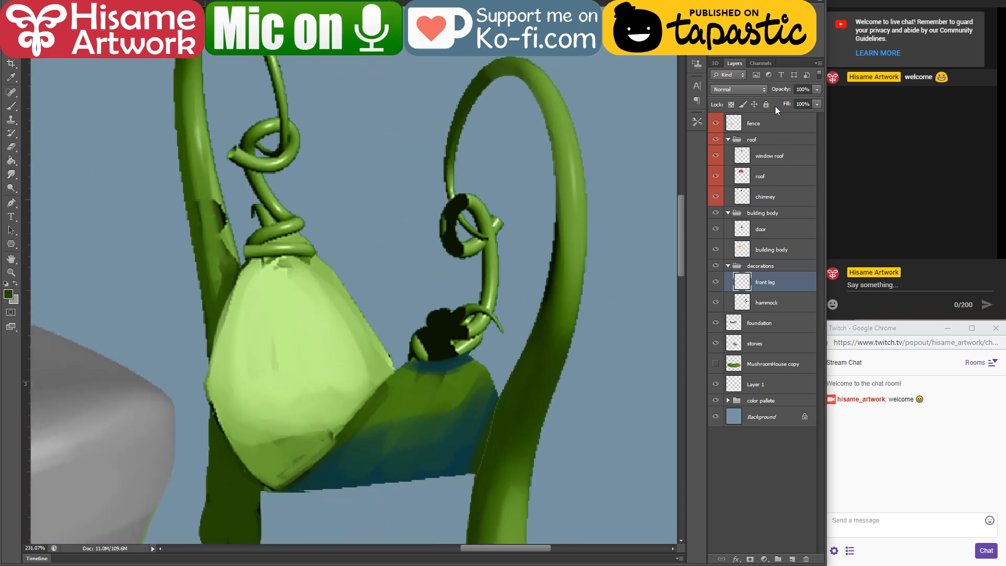
left_click_drag(779, 126, 795, 278)
scroll(648, 295, "down", 5)
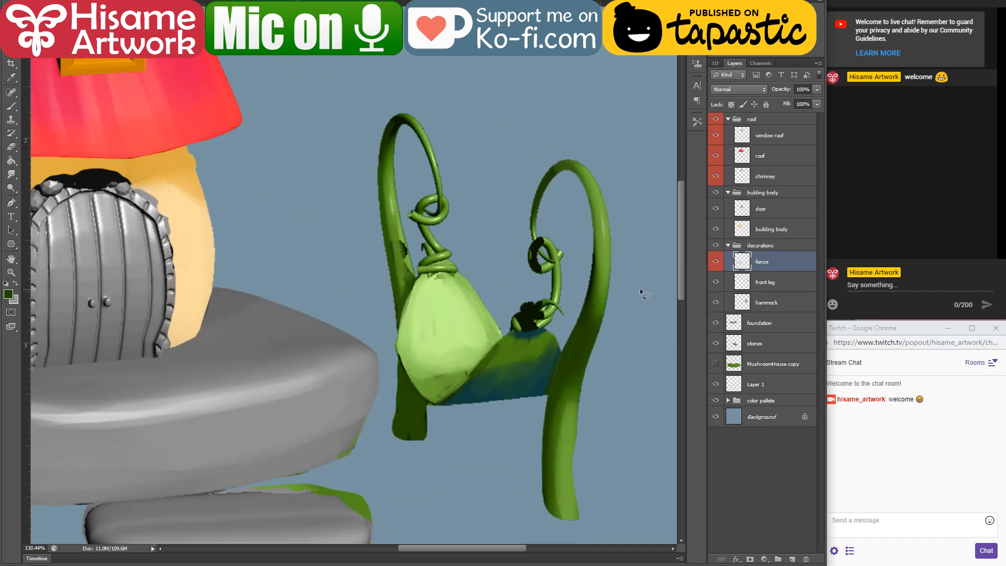
Step: Activate the hammock layer, load its outline as a selection and switch to the Brush tool
scroll(640, 288, "up", 5)
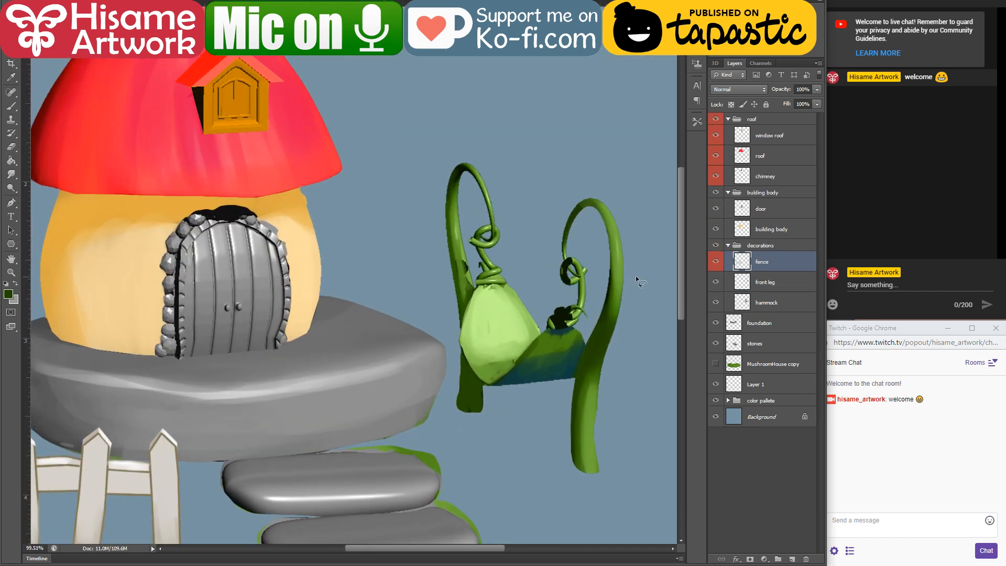
left_click_drag(600, 265, 597, 266)
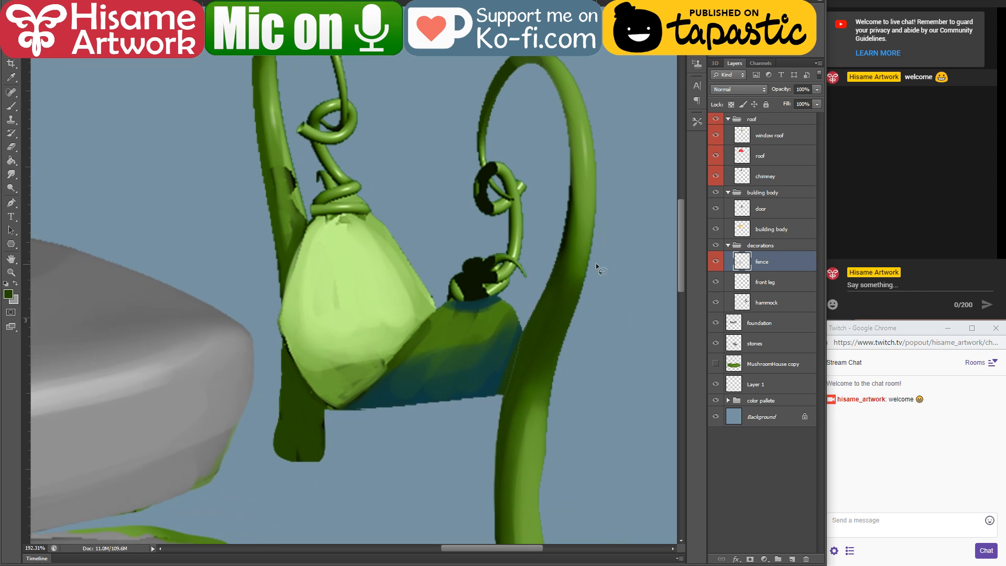
scroll(537, 319, "up", 3)
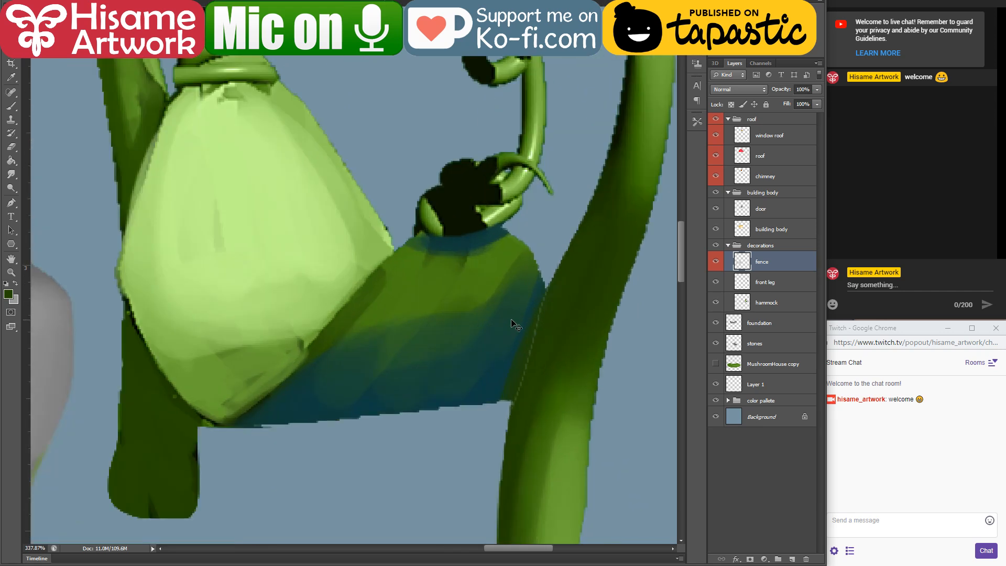
left_click(716, 296)
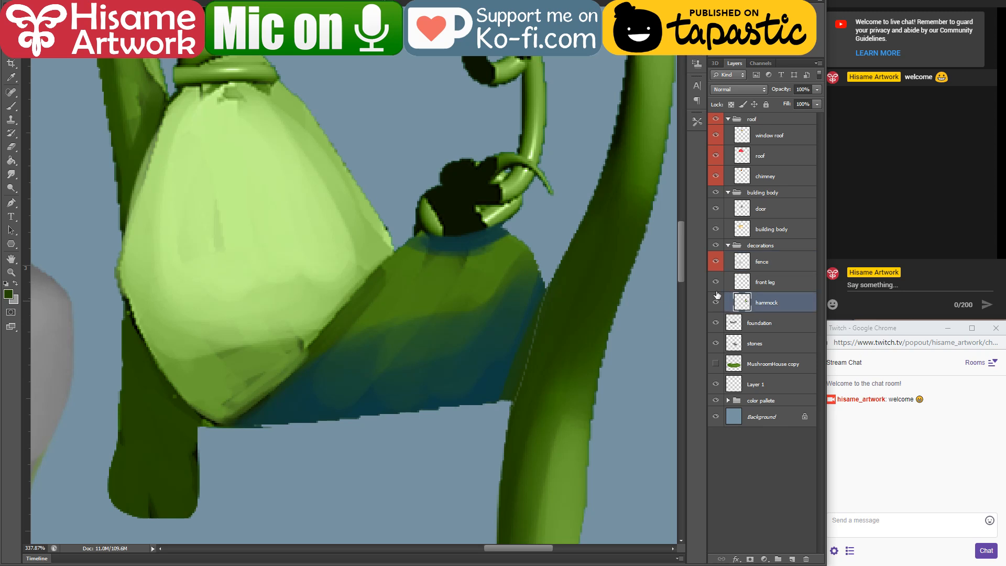
left_click(742, 302, "ctrl")
scroll(629, 341, "up", 1)
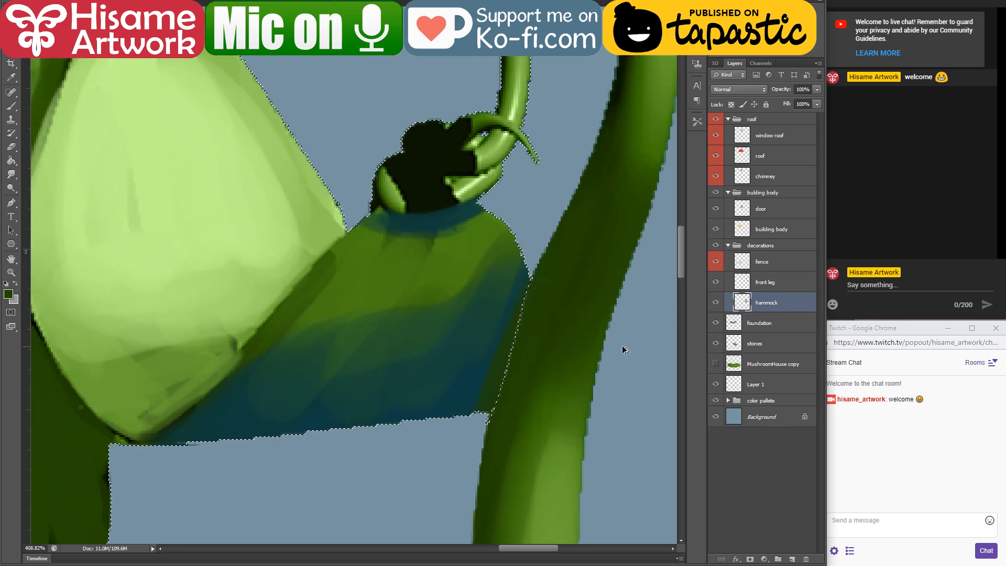
key("b")
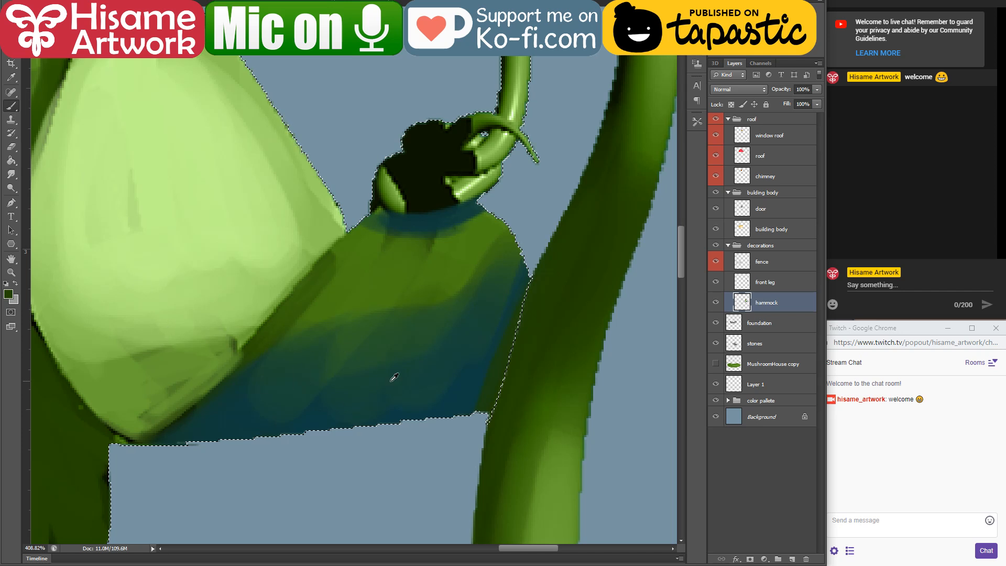
Step: Paint the green seat's outer edge with sampled dark blue and blend sampled greens into the middle of its shadow
left_click(454, 392, "alt")
mouse_move(452, 399)
left_mouse_down()
mouse_move(539, 224)
mouse_move(541, 301)
mouse_move(236, 431)
mouse_move(309, 436)
left_mouse_up()
left_click(322, 347, "alt")
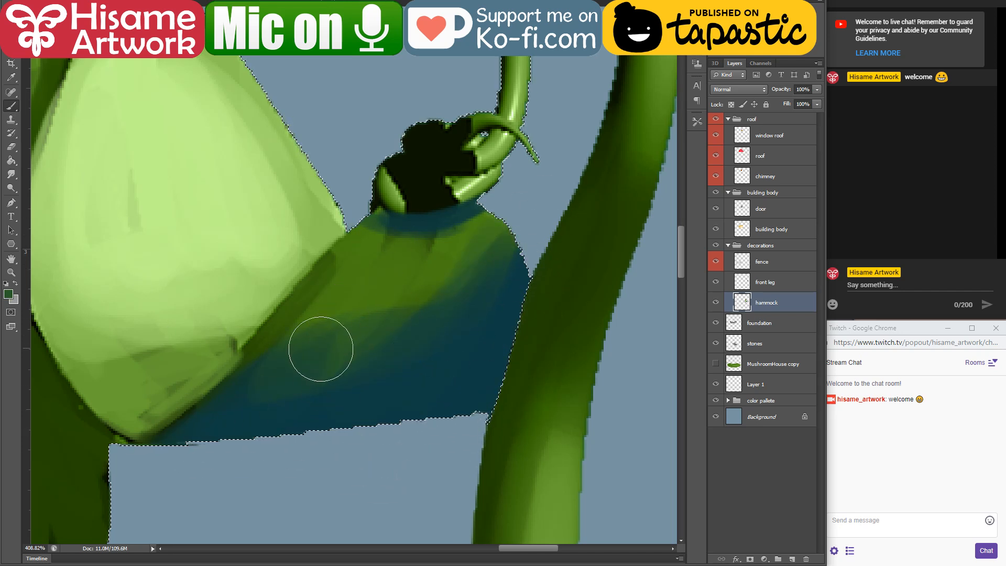
mouse_move(321, 349)
left_mouse_down()
mouse_move(518, 220)
mouse_move(370, 380)
mouse_move(488, 325)
mouse_move(427, 343)
mouse_move(318, 349)
mouse_move(518, 281)
mouse_move(395, 369)
left_mouse_up()
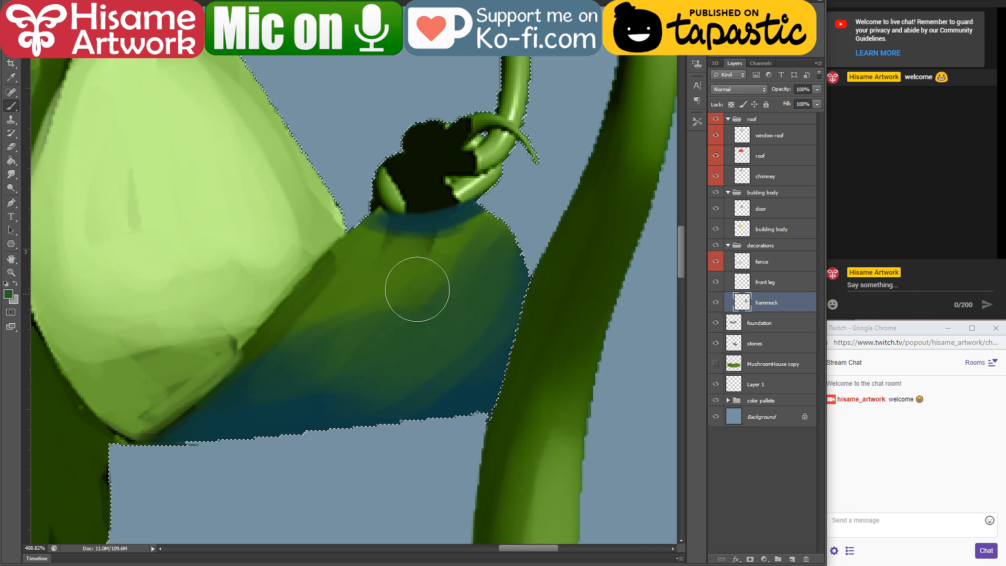
left_click(391, 278, "alt")
mouse_move(389, 276)
left_mouse_down()
mouse_move(497, 281)
mouse_move(333, 343)
mouse_move(462, 335)
mouse_move(335, 358)
left_mouse_up()
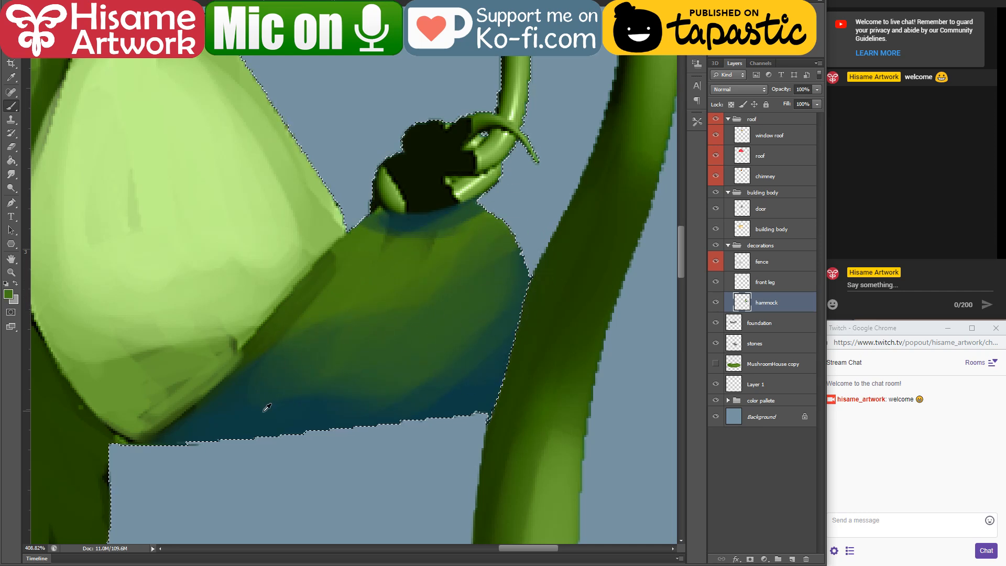
Step: Deepen the shadow along the seat's lower and outer edges with a sampled dark blue and remove the selection
left_click(265, 411, "alt")
mouse_move(226, 418)
left_mouse_down()
mouse_move(496, 348)
mouse_move(530, 282)
left_mouse_up()
left_click_drag(286, 428, 608, 233)
left_click_drag(511, 291, 463, 229)
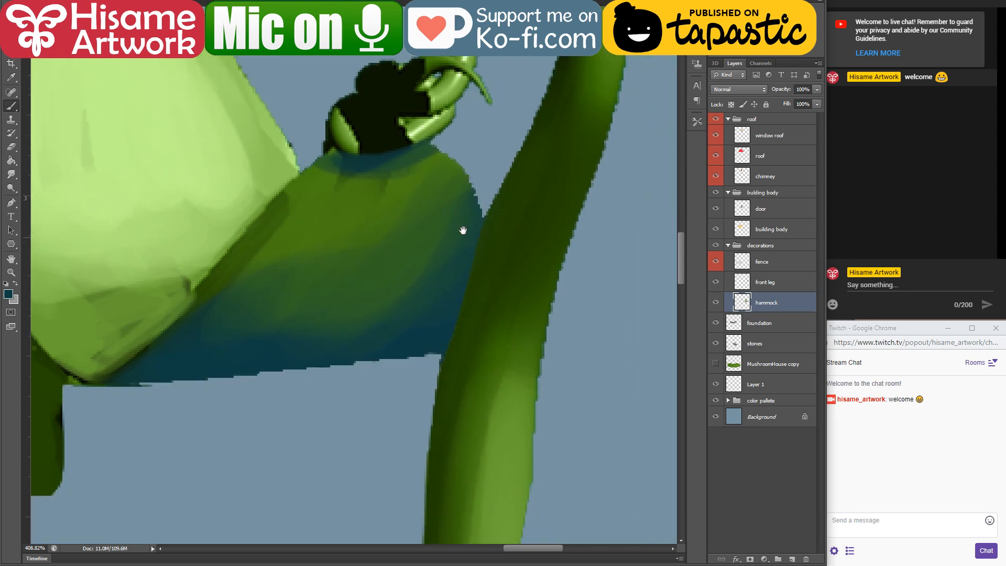
key("ctrl+d")
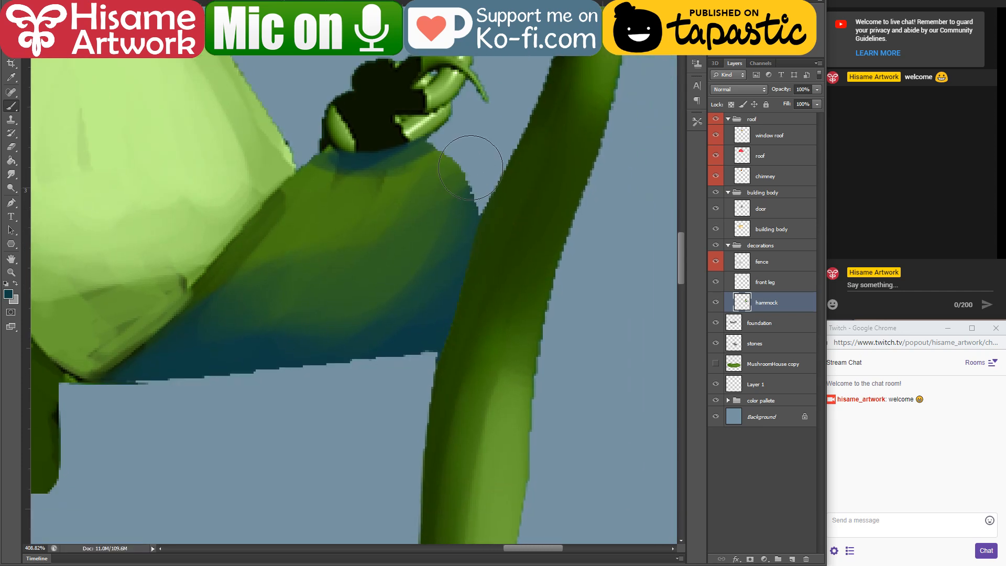
Step: Hide the front leg layer and extend the seat behind it into a rounded dark blue end using a smaller brush
left_click(11, 147)
left_click(438, 370)
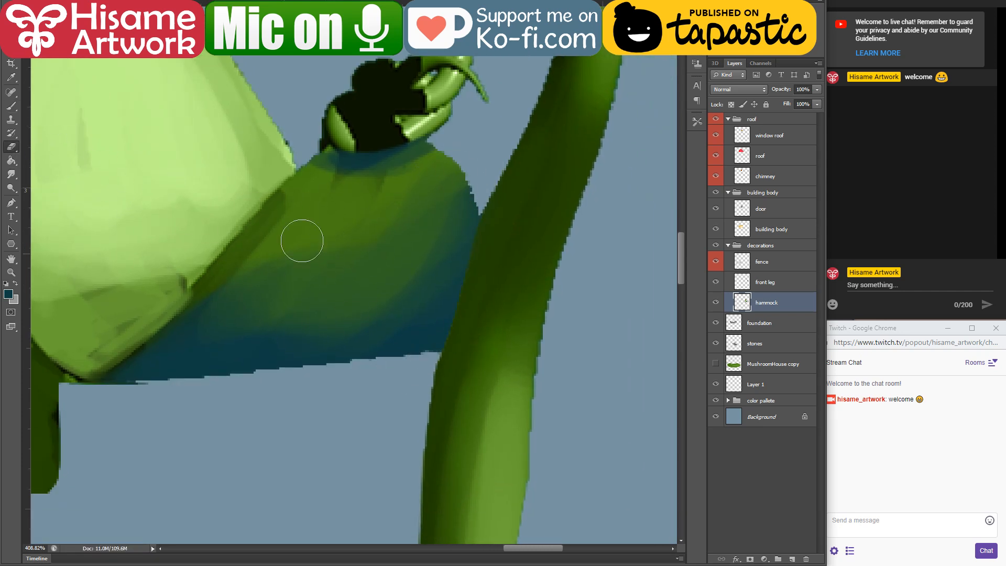
left_click(11, 106)
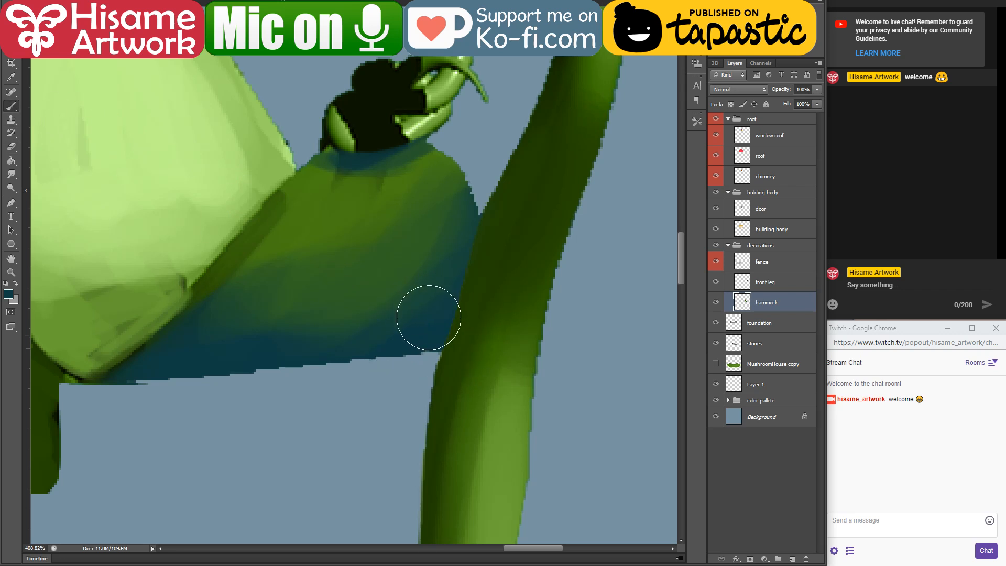
key("bracketleft")
key("bracketleft")
left_click(716, 282)
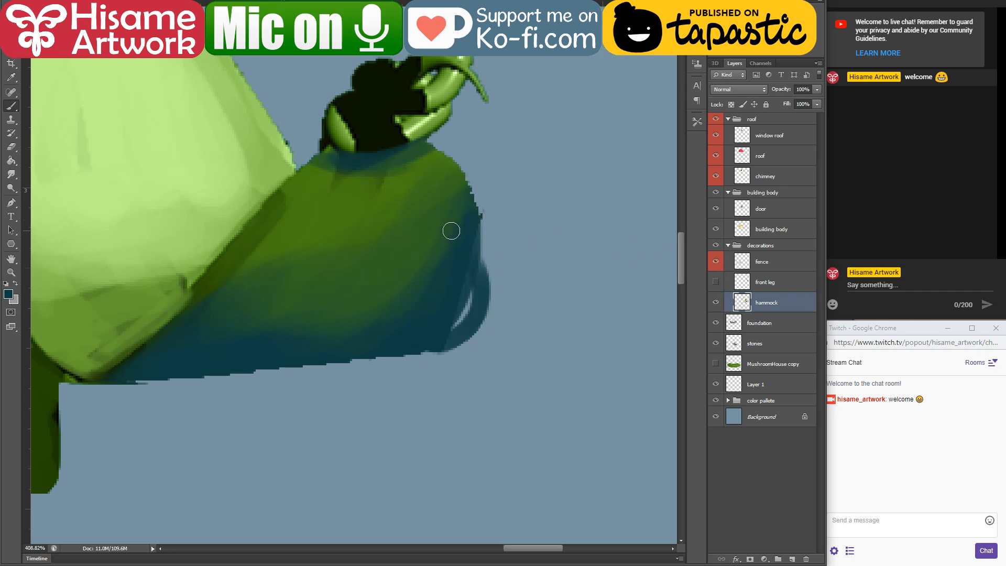
left_click_drag(458, 181, 479, 294)
left_click(426, 341, "alt")
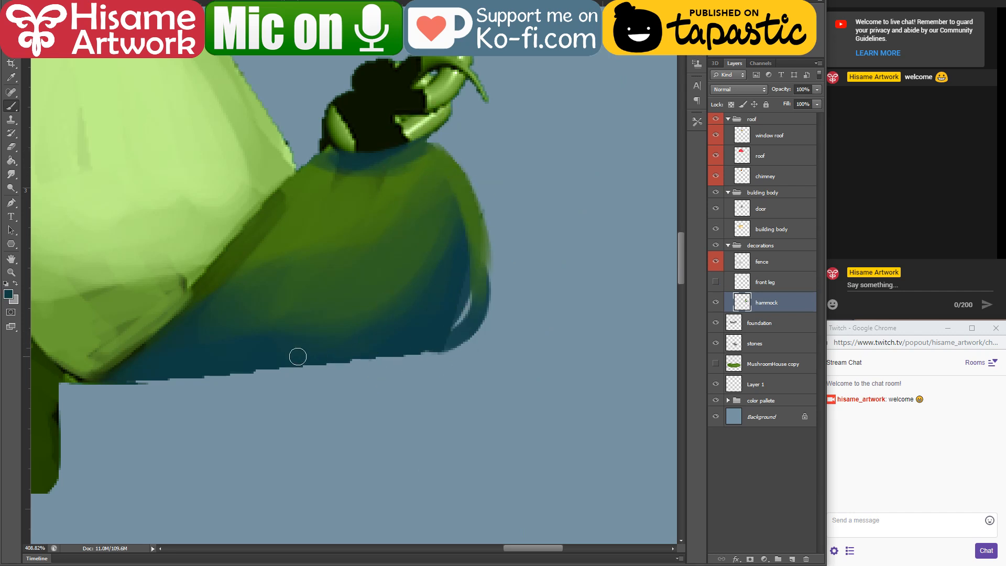
mouse_move(455, 329)
left_mouse_down()
mouse_move(467, 309)
mouse_move(462, 209)
mouse_move(466, 286)
left_mouse_up()
Step: Blend the blue shadow into the green across the seat's rounded end and middle with a larger brush
key("bracketright")
key("bracketright")
key("bracketright")
key("bracketright")
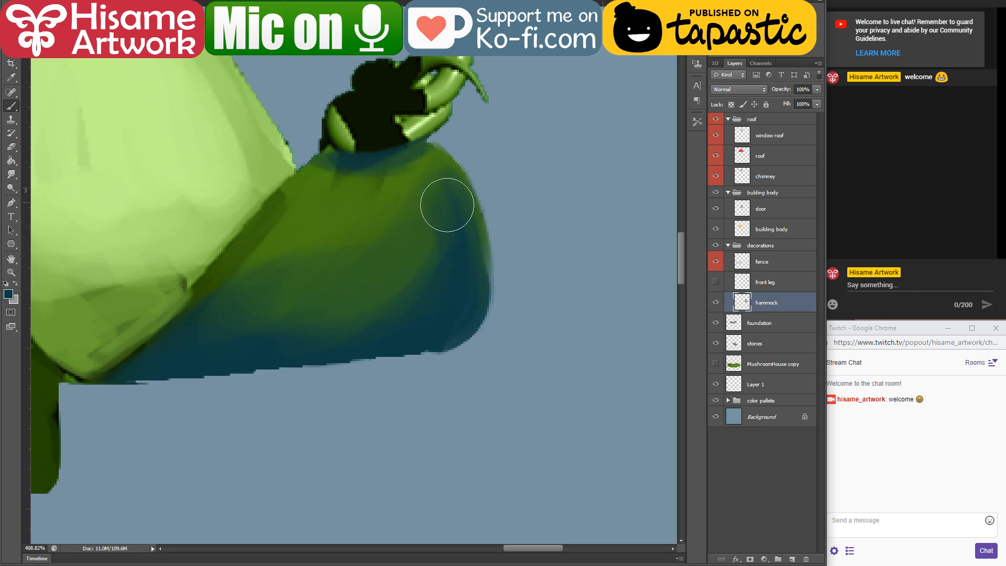
left_click_drag(447, 205, 414, 273)
left_click_drag(304, 268, 457, 306)
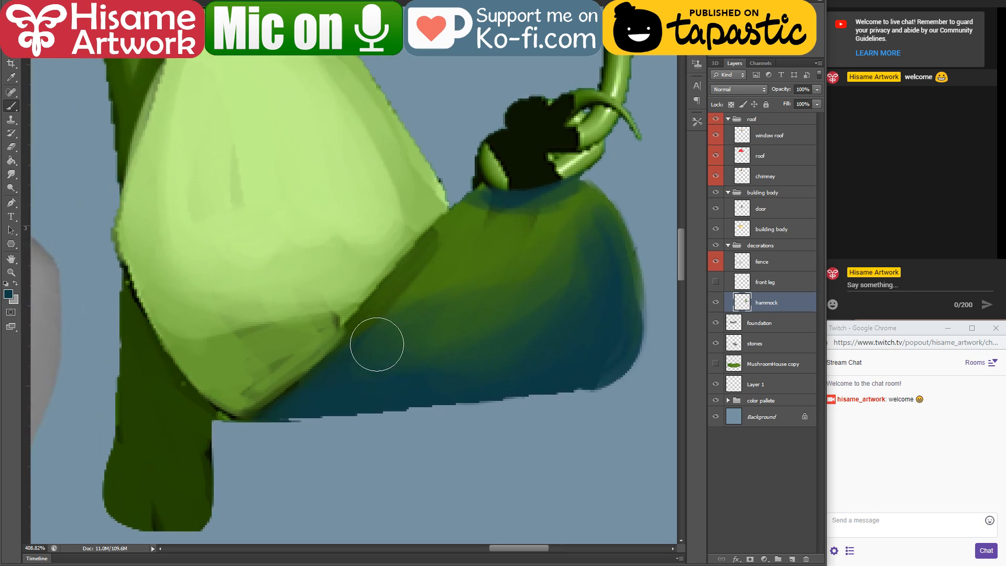
Step: Paint a smooth dark green edge along the fold between the light and dark sides of the hammock and show the front leg layer again
left_click(449, 219, "alt")
mouse_move(481, 193)
left_mouse_down()
mouse_move(284, 389)
mouse_move(327, 361)
mouse_move(254, 418)
mouse_move(396, 289)
mouse_move(323, 265)
mouse_move(186, 385)
mouse_move(352, 334)
mouse_move(269, 402)
mouse_move(433, 237)
mouse_move(428, 260)
mouse_move(342, 354)
left_mouse_up()
left_click(166, 388, "alt")
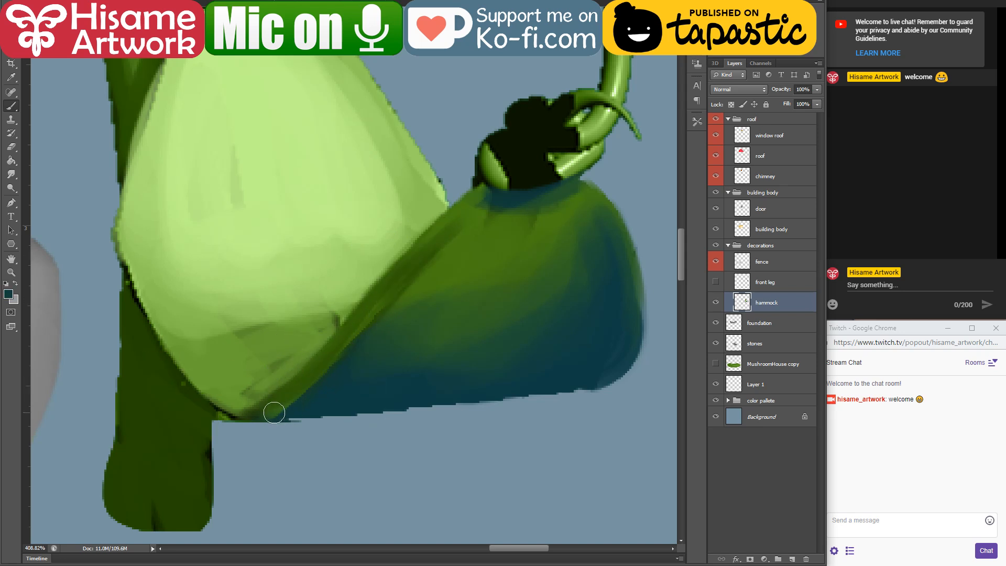
mouse_move(272, 408)
left_mouse_down()
mouse_move(410, 279)
mouse_move(329, 376)
mouse_move(307, 385)
mouse_move(440, 238)
mouse_move(388, 313)
mouse_move(470, 220)
left_mouse_up()
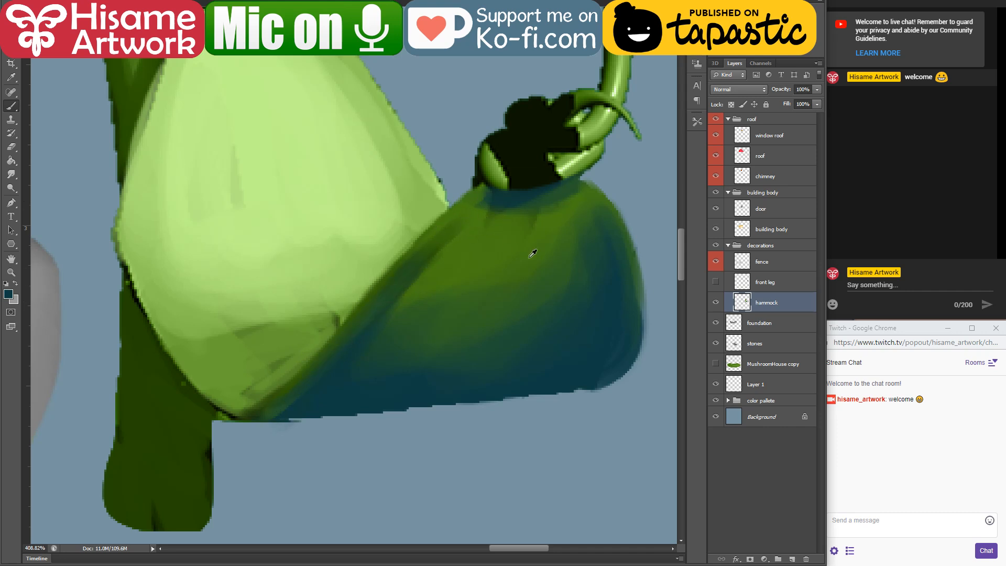
left_click(716, 283)
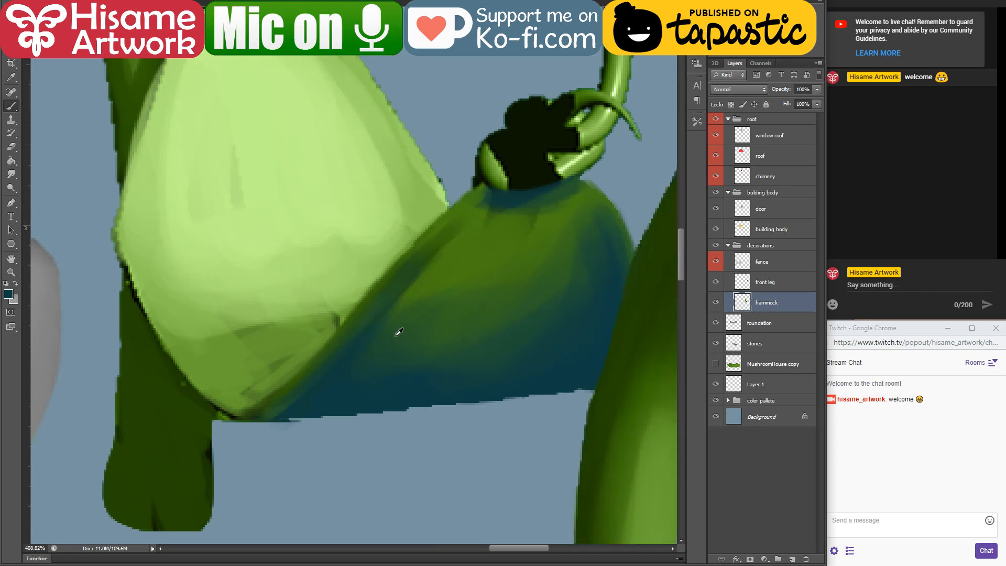
Step: Examine the repainted hammock's shading and shape against its vines and the house, both close up and from afar
scroll(399, 332, "down", 10)
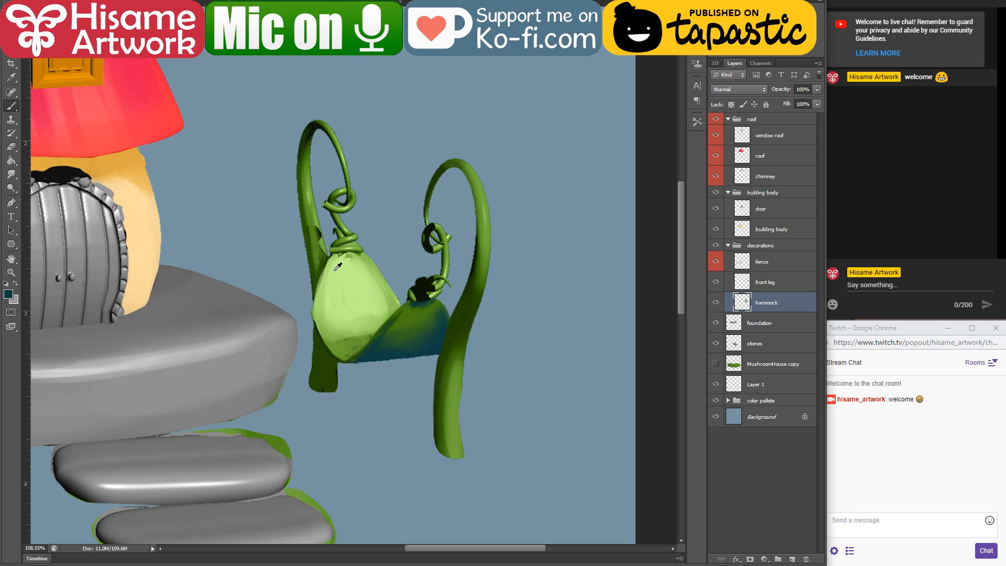
scroll(338, 267, "up", 4)
left_click_drag(343, 253, 399, 274)
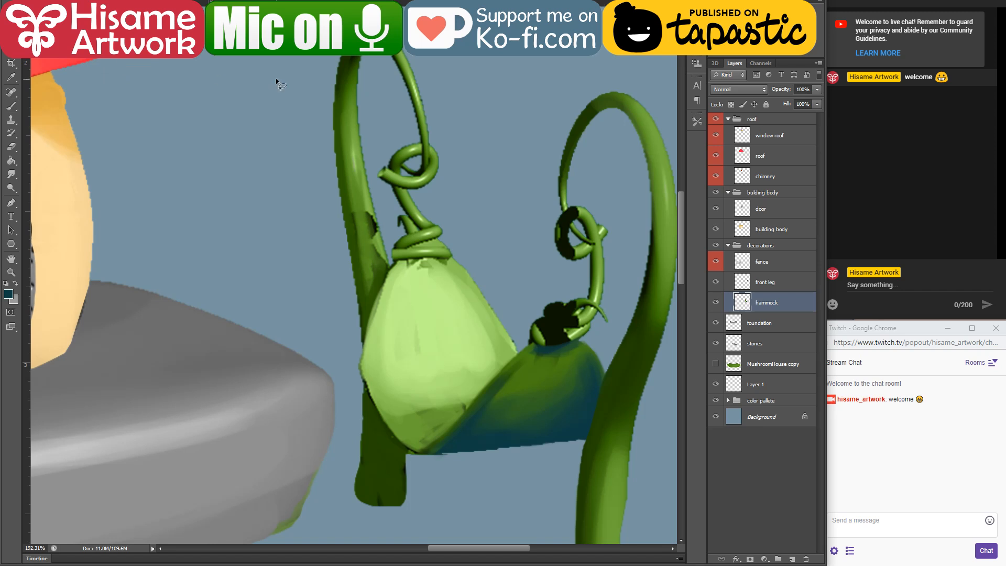
left_click_drag(431, 288, 414, 268)
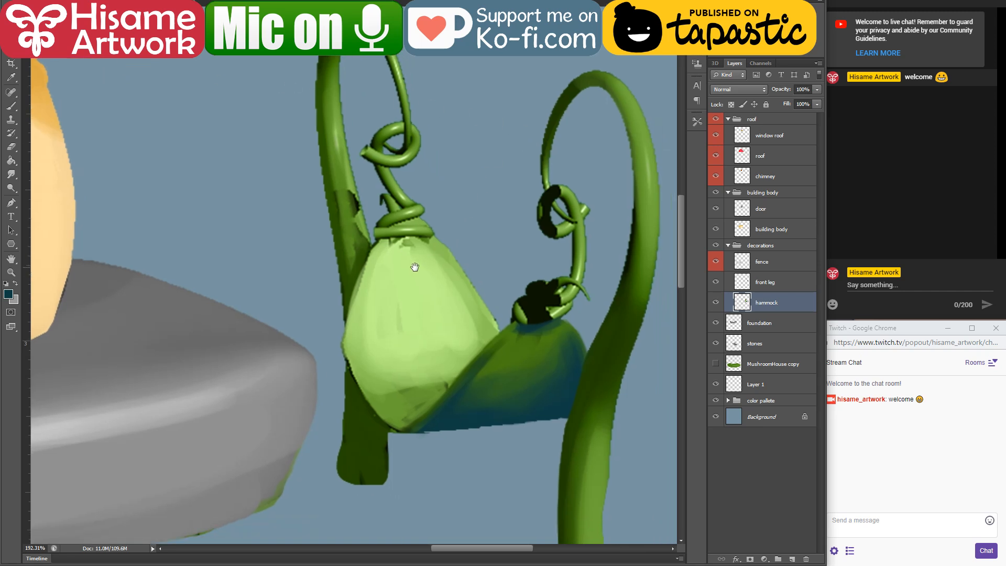
scroll(435, 317, "up", 2)
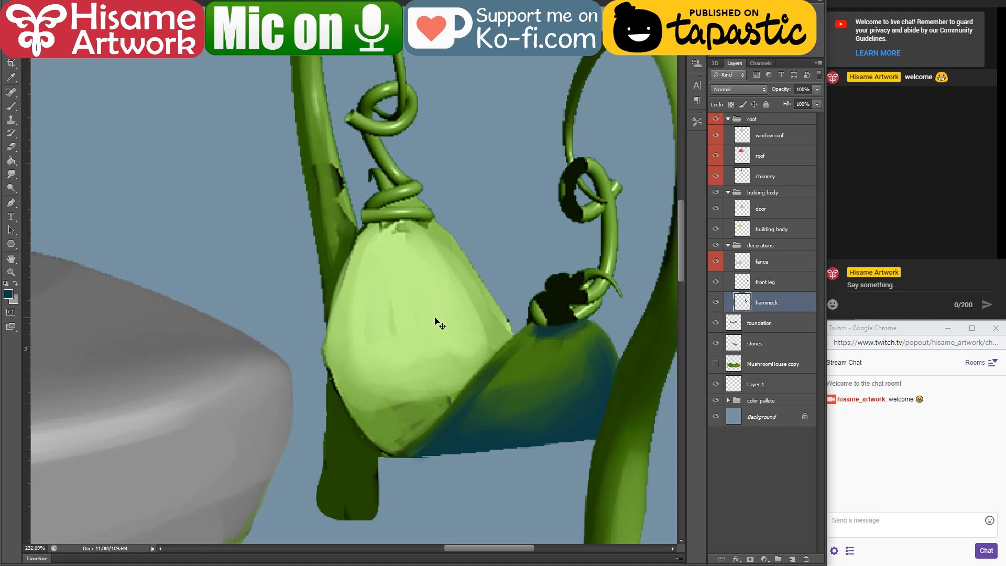
scroll(439, 301, "down", 5)
scroll(394, 309, "up", 3)
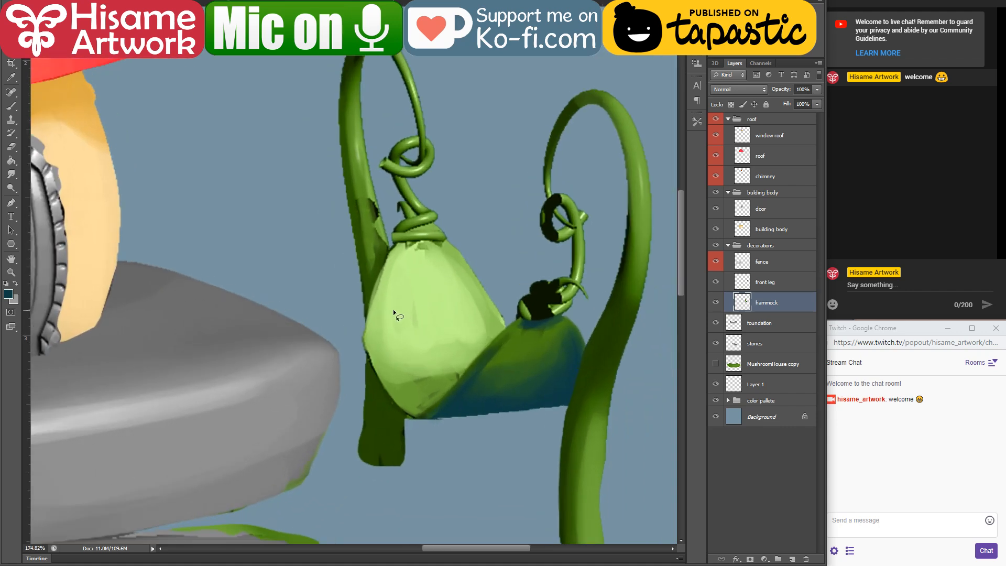
scroll(405, 436, "down", 2)
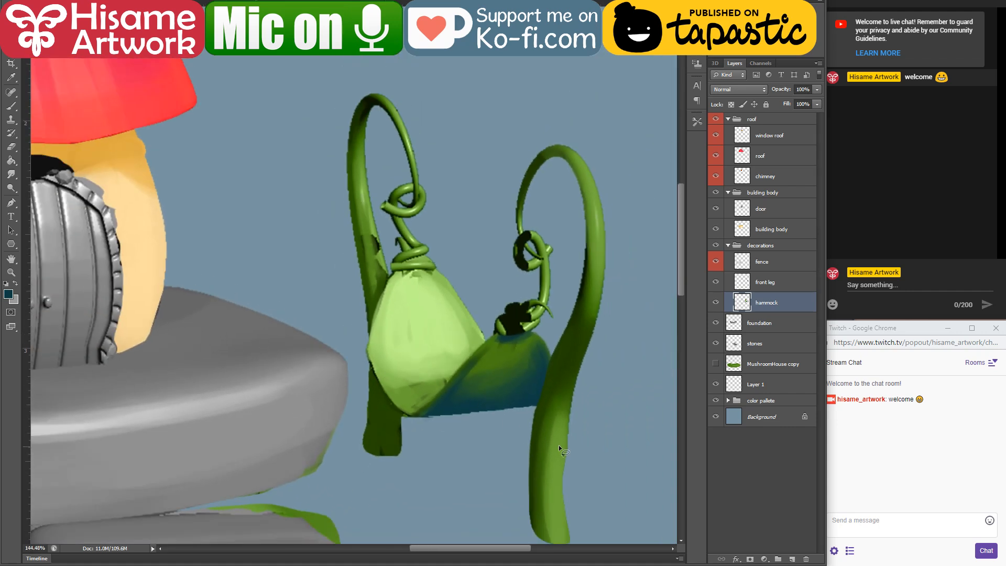
Step: Activate the front leg layer, load its outline as a selection with hidden edges and switch to the Brush tool
left_click(557, 445)
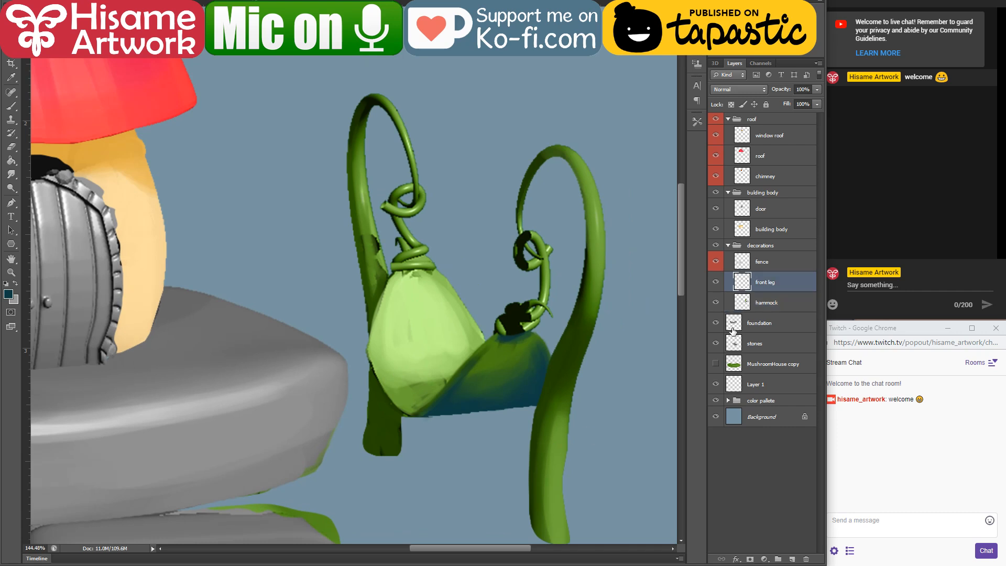
left_click(744, 287, "ctrl")
scroll(575, 269, "up", 9)
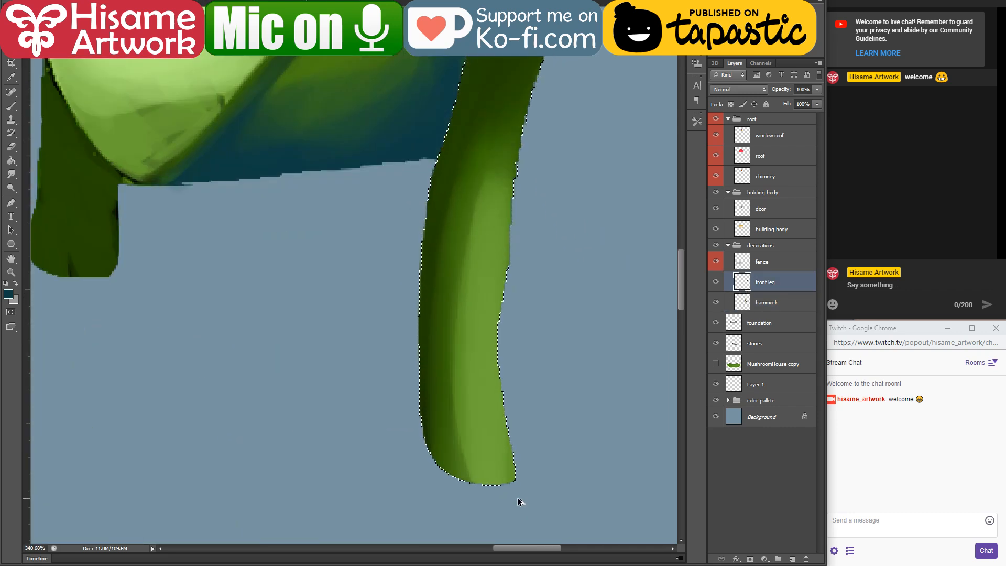
left_click(11, 105)
key("ctrl+h")
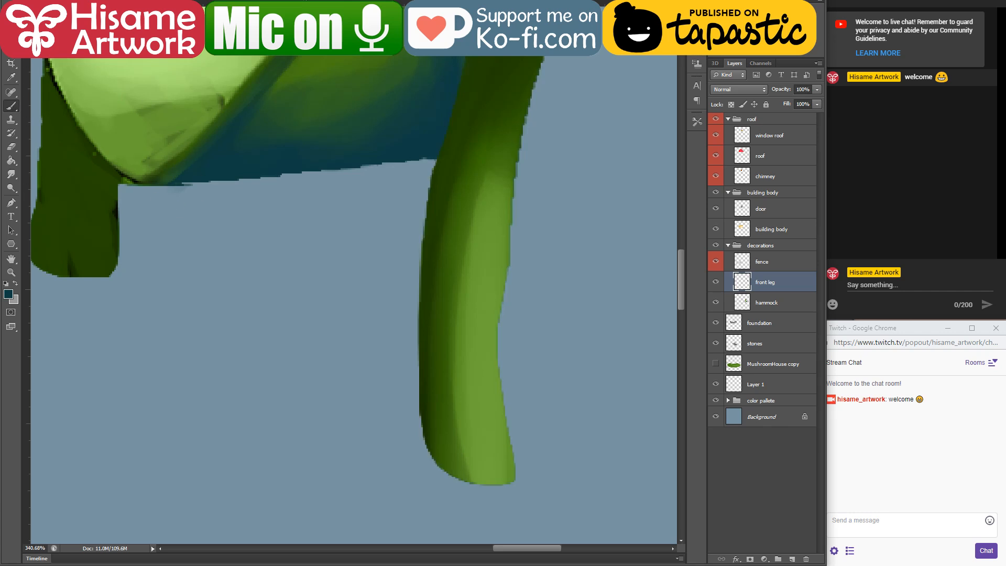
Step: Paint a smooth, very dark green edge along the front leg's inner side beside the hammock with a small brush
left_click(35, 2)
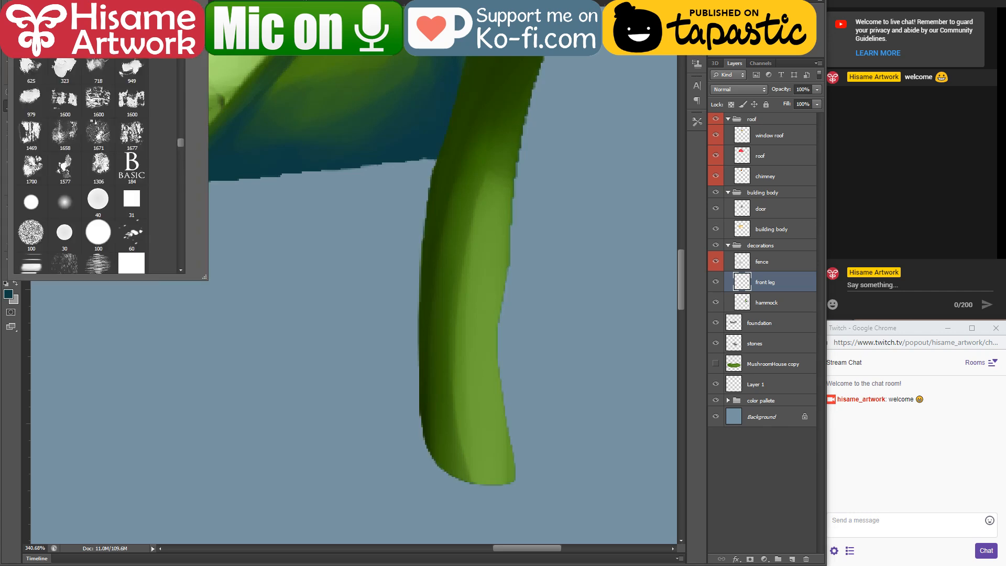
key("Return")
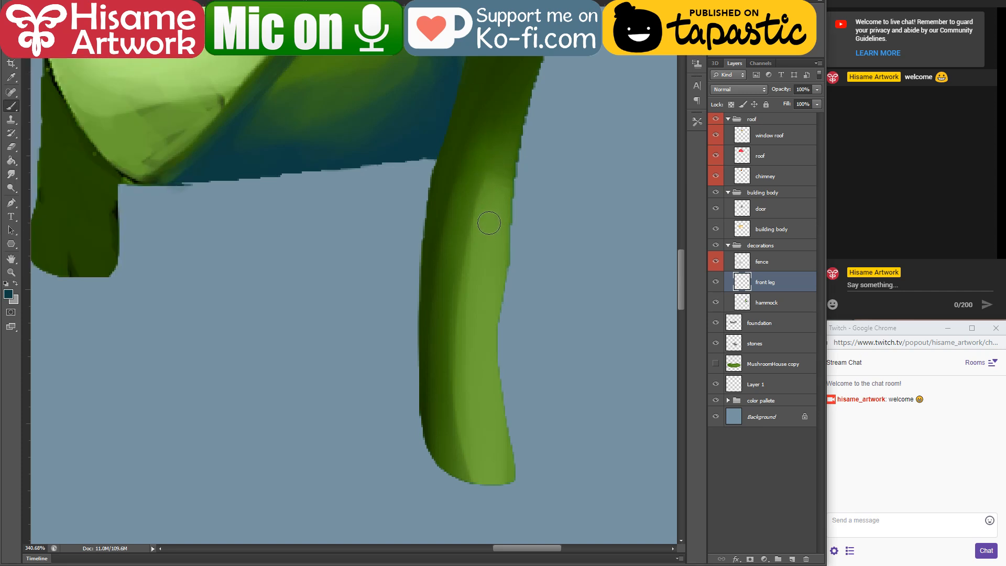
scroll(452, 175, "up", 3)
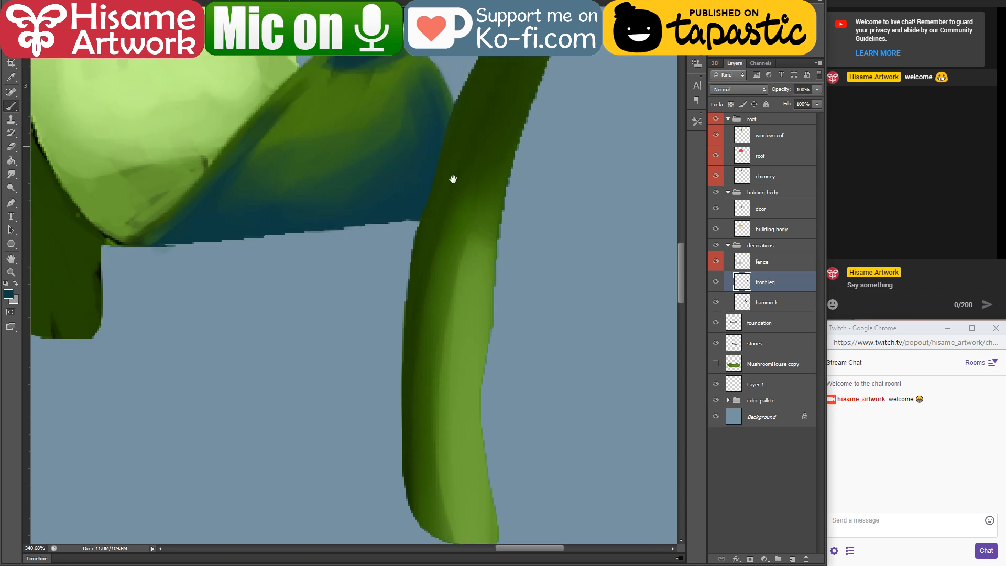
left_click(9, 294)
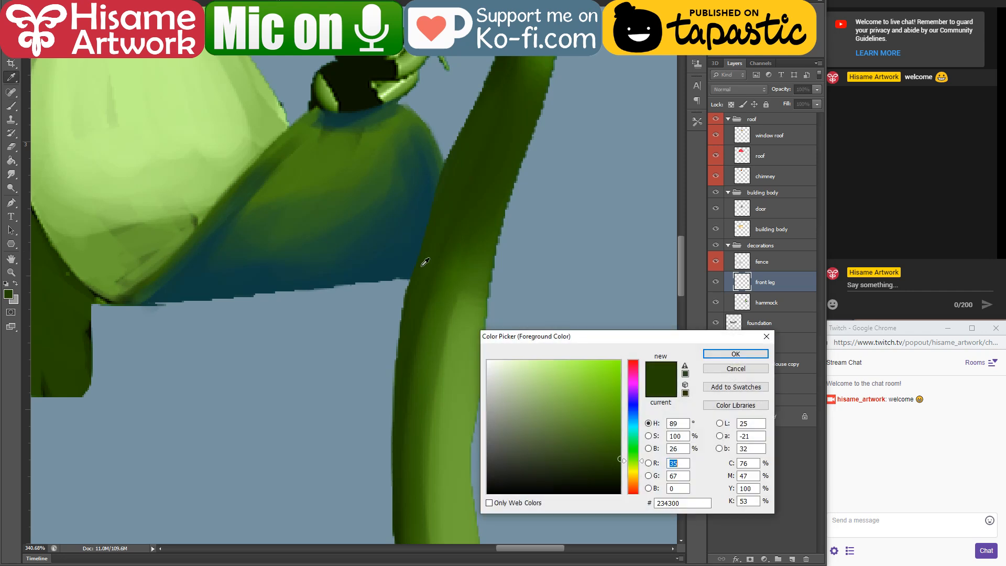
left_click(734, 354)
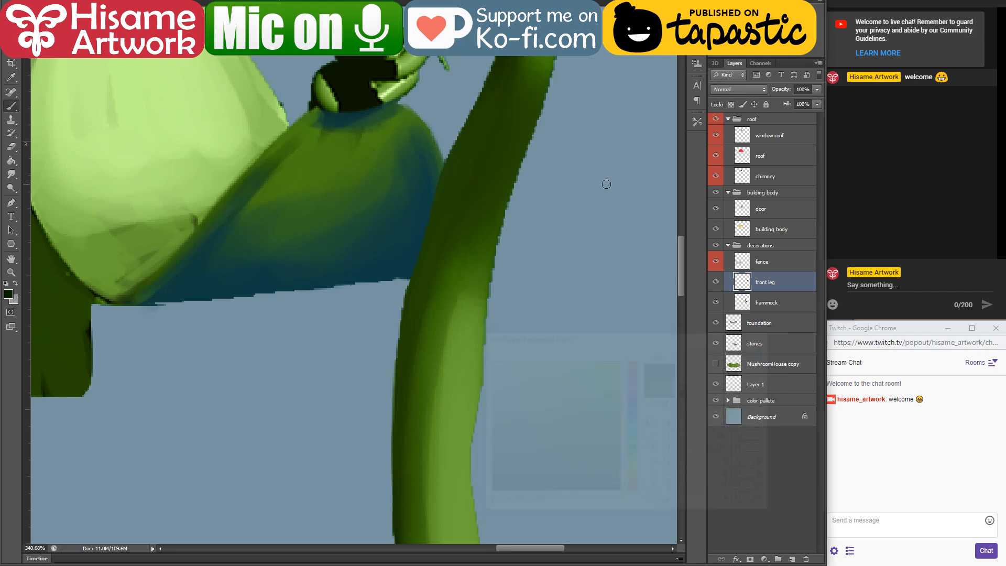
left_click_drag(493, 58, 398, 284)
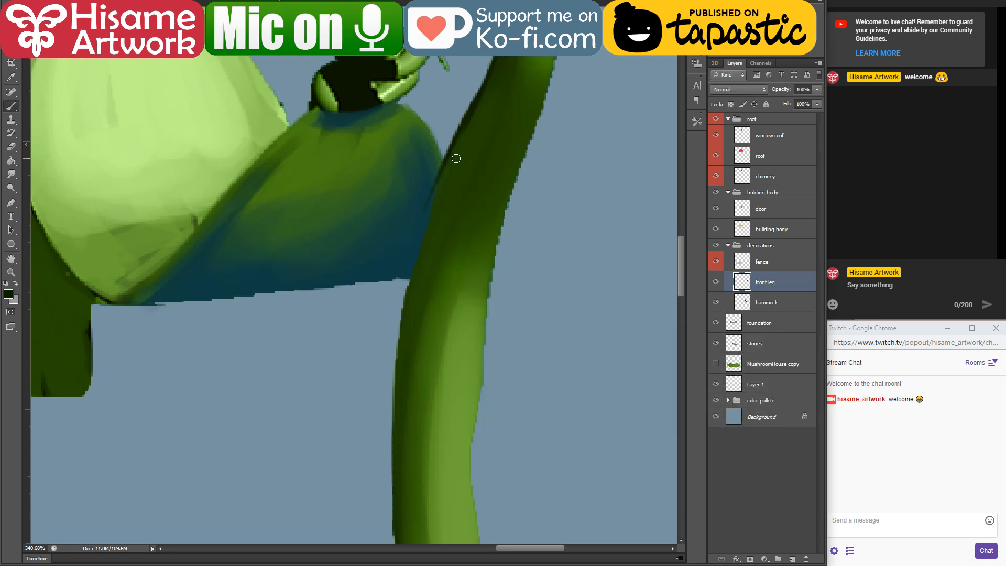
key("ctrl+z")
left_click_drag(485, 81, 433, 202)
left_click_drag(472, 119, 395, 317)
left_click_drag(427, 216, 399, 373)
key("ctrl+z")
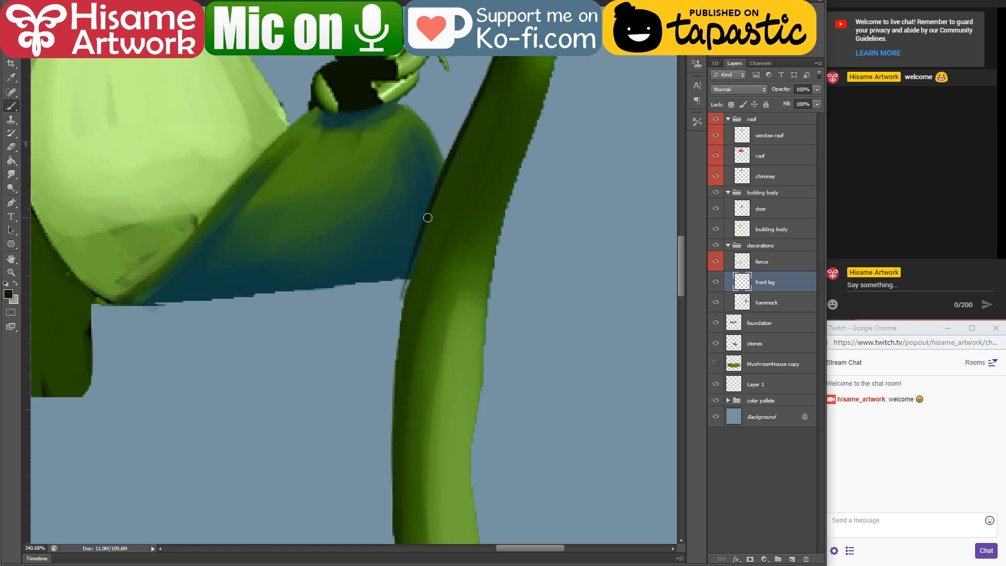
left_click_drag(427, 218, 395, 362)
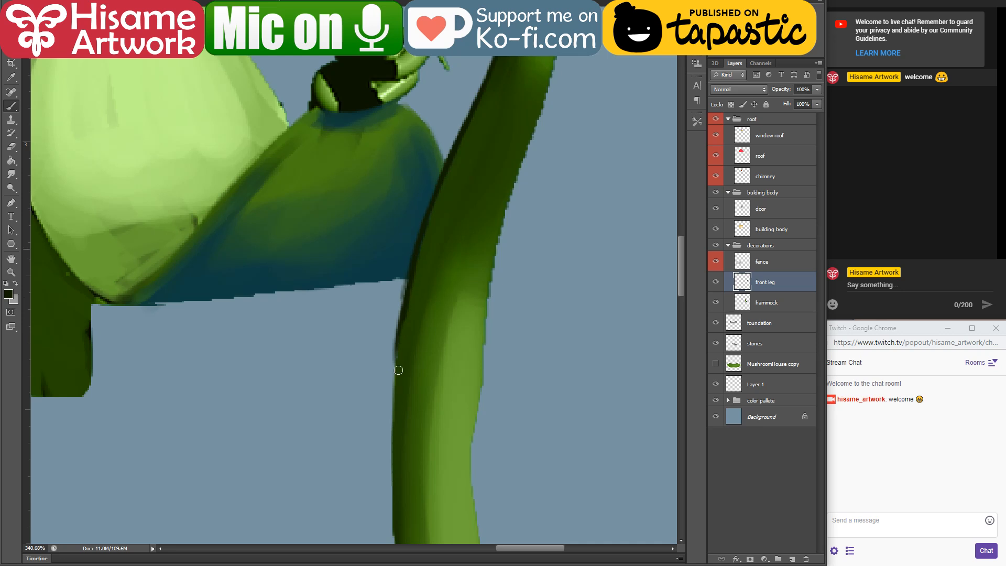
Step: Continue the dark edge down to the foot of the front leg and round its base with mid green
mouse_move(398, 370)
left_mouse_down()
mouse_move(402, 410)
mouse_move(386, 226)
mouse_move(367, 306)
left_mouse_up()
mouse_move(368, 260)
left_mouse_down()
mouse_move(382, 427)
mouse_move(422, 449)
mouse_move(456, 439)
mouse_move(448, 447)
mouse_move(460, 439)
mouse_move(453, 388)
left_mouse_up()
left_click(395, 422, "alt")
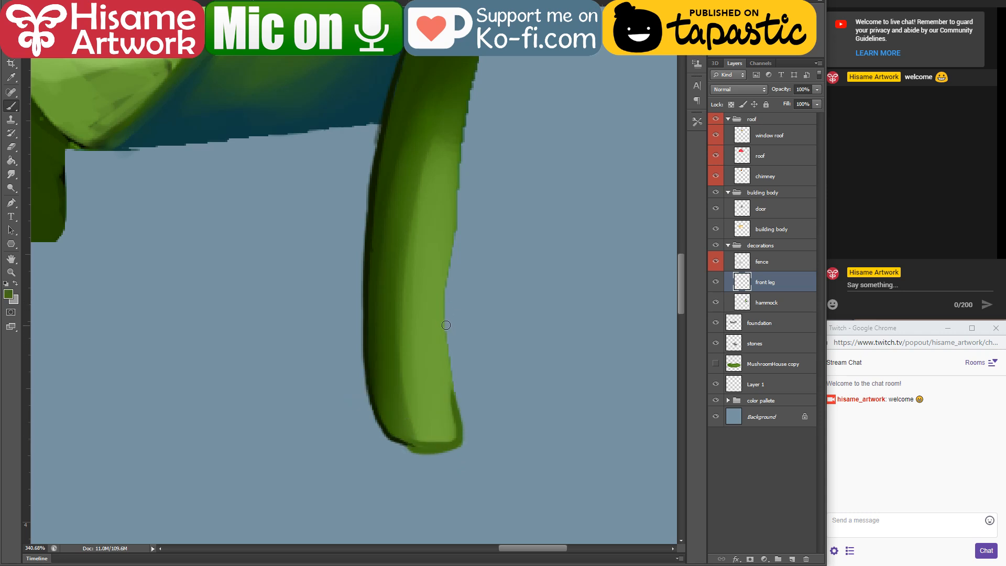
Step: Smooth the outer edge of the front leg's lower and middle parts with greens sampled from the vine
left_click(443, 348, "alt")
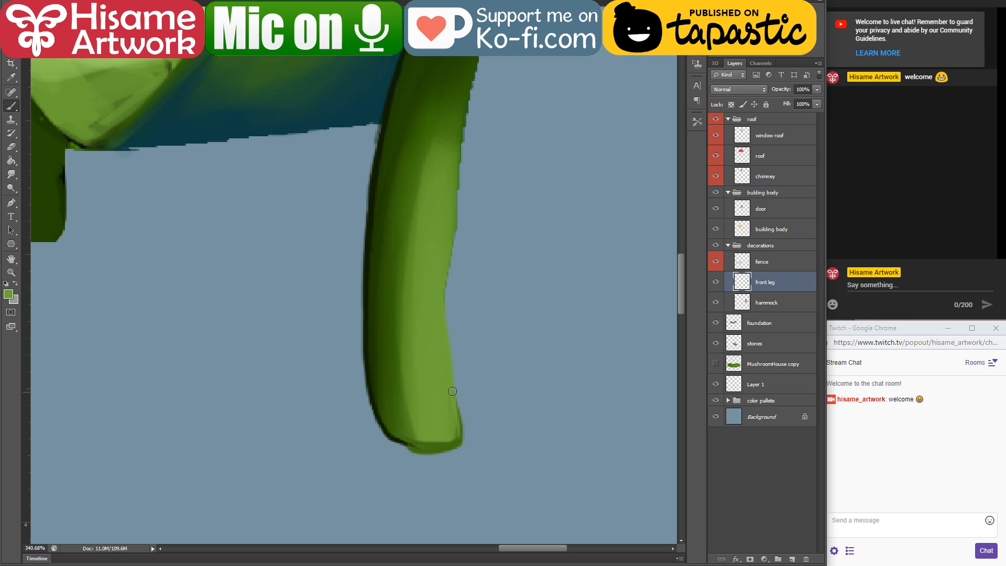
left_click_drag(447, 221, 414, 348)
left_click_drag(424, 309, 416, 394)
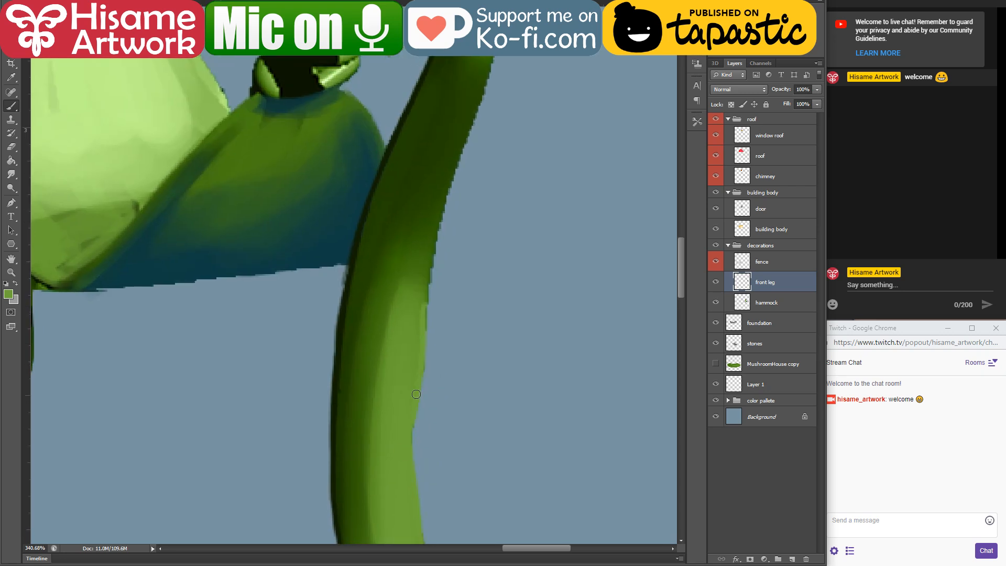
left_click_drag(437, 297, 420, 382)
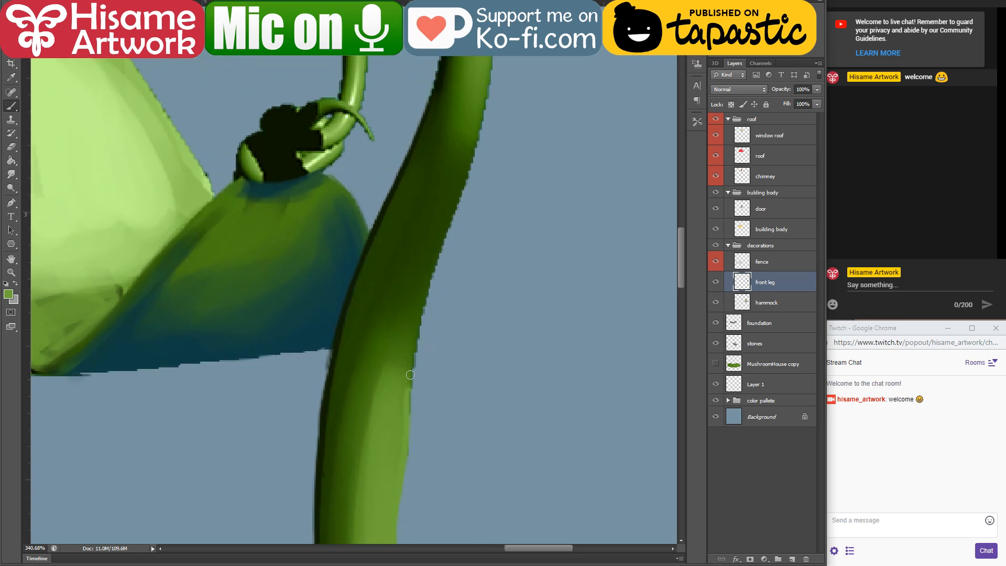
left_click(411, 352, "alt")
left_click_drag(467, 179, 414, 330)
key("ctrl+z")
left_click_drag(466, 183, 431, 301)
left_click_drag(444, 234, 416, 340)
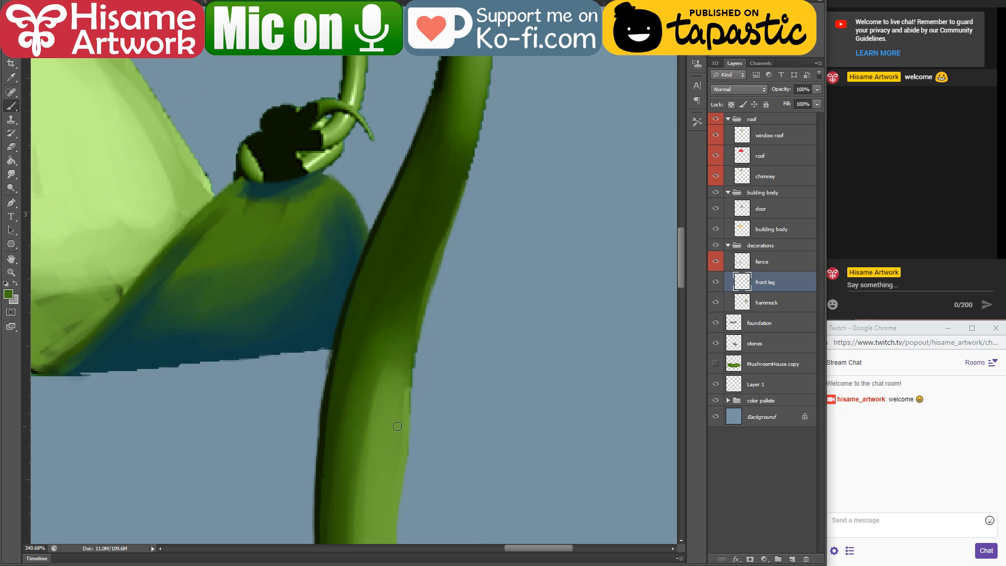
left_click_drag(407, 393, 402, 431)
Step: Smooth the outer edge of the front leg's upper part up to the shoulder of the arch with sampled mid green
left_click_drag(490, 133, 427, 393)
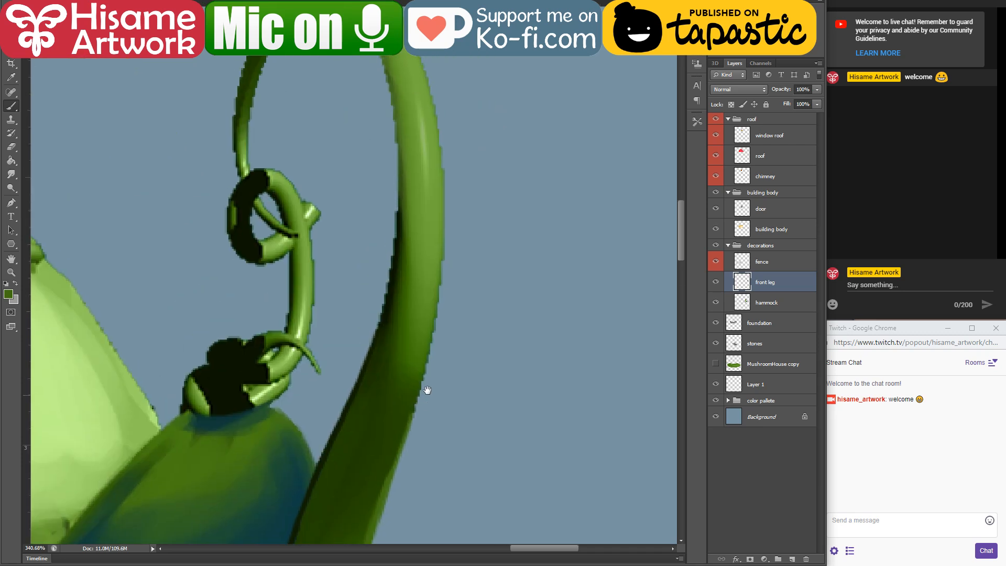
left_click(445, 271, "alt")
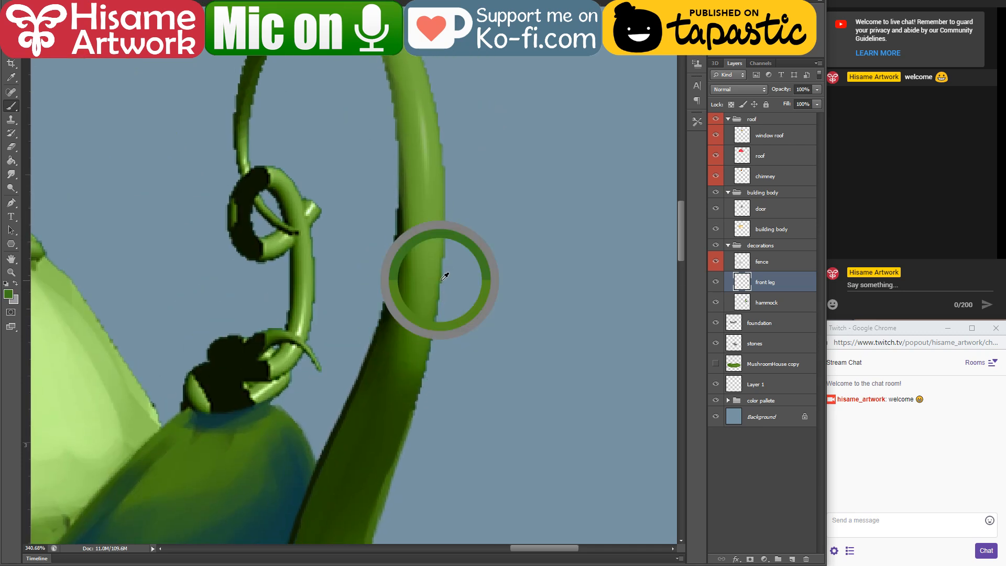
left_click_drag(445, 191, 413, 363)
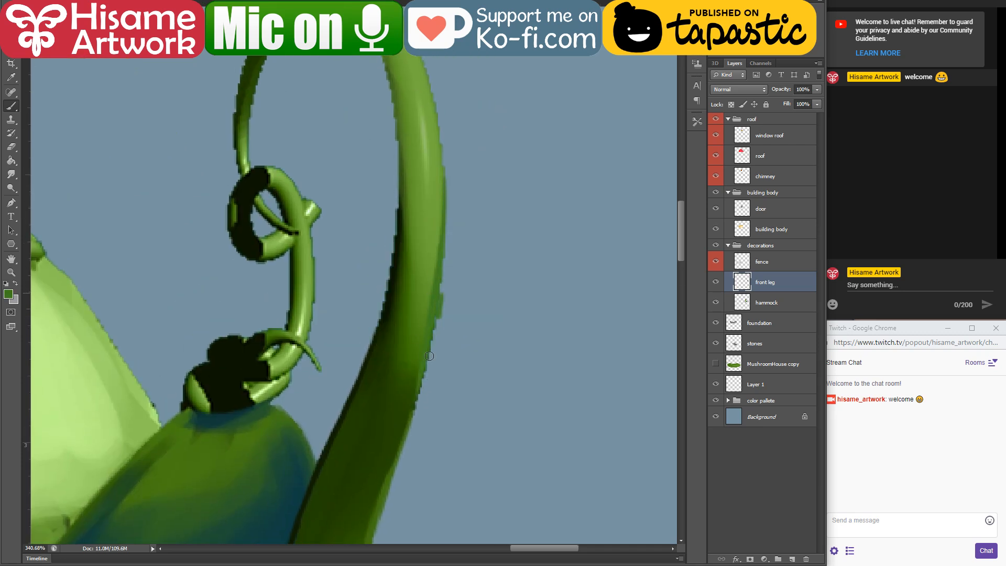
left_click_drag(440, 307, 398, 435)
mouse_move(443, 204)
left_mouse_down()
mouse_move(423, 359)
mouse_move(454, 308)
mouse_move(467, 385)
left_mouse_up()
mouse_move(425, 188)
left_mouse_down()
mouse_move(458, 285)
mouse_move(441, 221)
mouse_move(471, 396)
left_mouse_up()
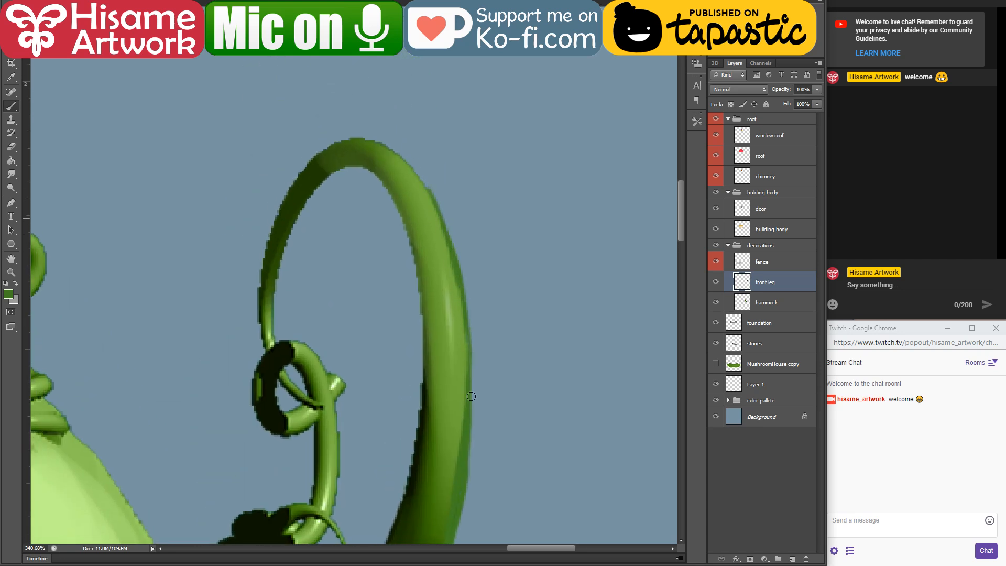
left_click_drag(385, 151, 441, 215)
key("ctrl+z")
left_click_drag(370, 139, 440, 215)
Step: Paint a dark green rim over the top of the arch and down the outer side of its thin end
left_click(311, 167, "alt")
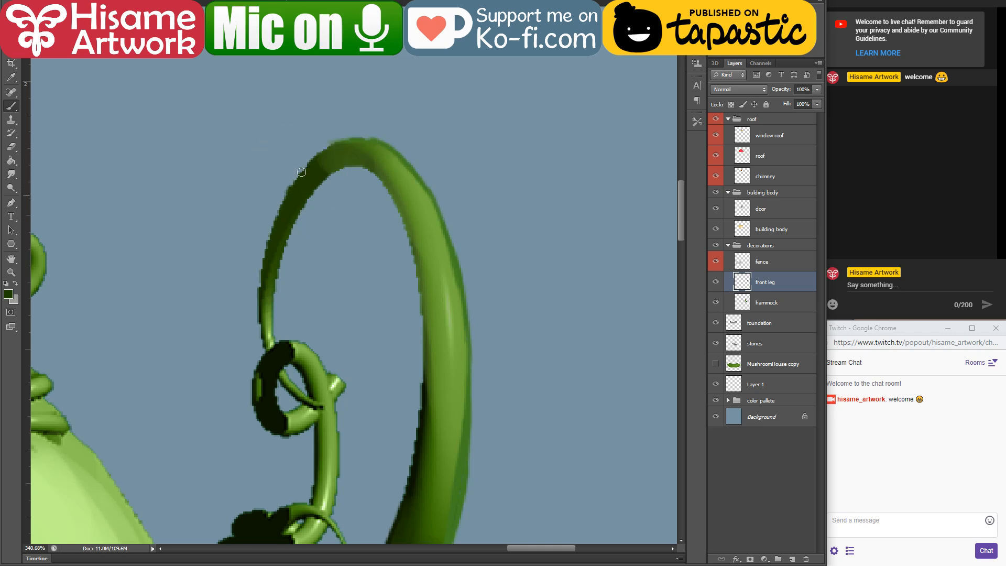
mouse_move(302, 172)
left_mouse_down()
mouse_move(362, 138)
mouse_move(339, 148)
mouse_move(353, 139)
mouse_move(391, 150)
left_mouse_up()
mouse_move(301, 175)
left_mouse_down()
mouse_move(262, 288)
mouse_move(262, 319)
mouse_move(267, 297)
left_mouse_up()
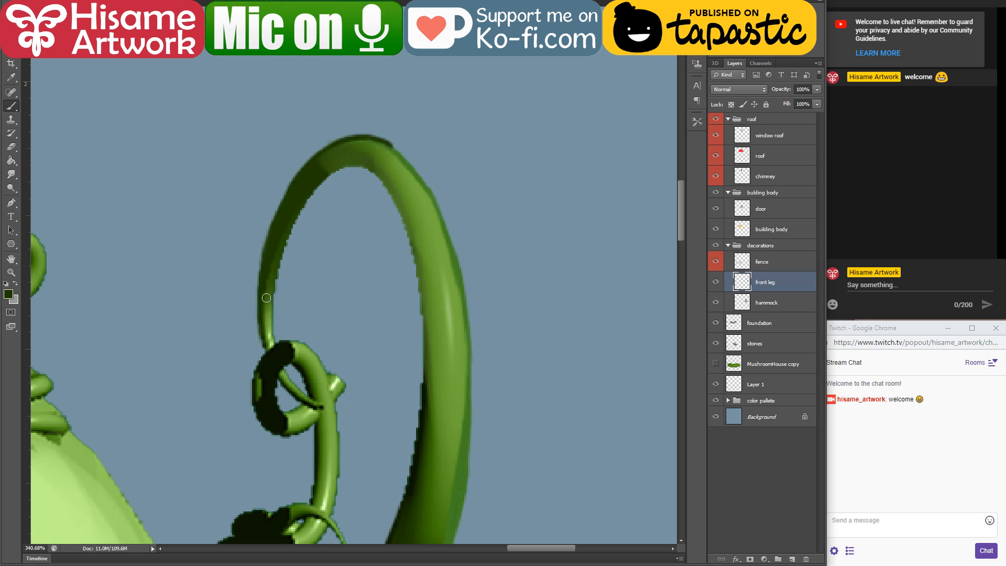
Step: Refine the inner edge of the arch's thin end with light green near the curl and dark green above it
left_click(270, 331, "alt")
left_click_drag(272, 347, 271, 253)
left_click_drag(271, 329, 303, 205)
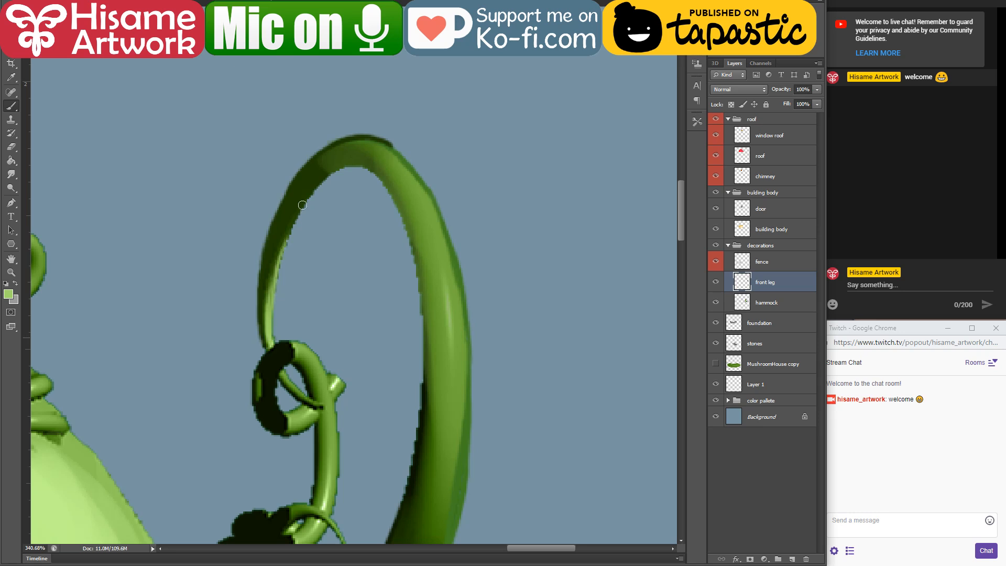
left_click_drag(271, 298, 319, 193)
left_click(329, 166, "alt")
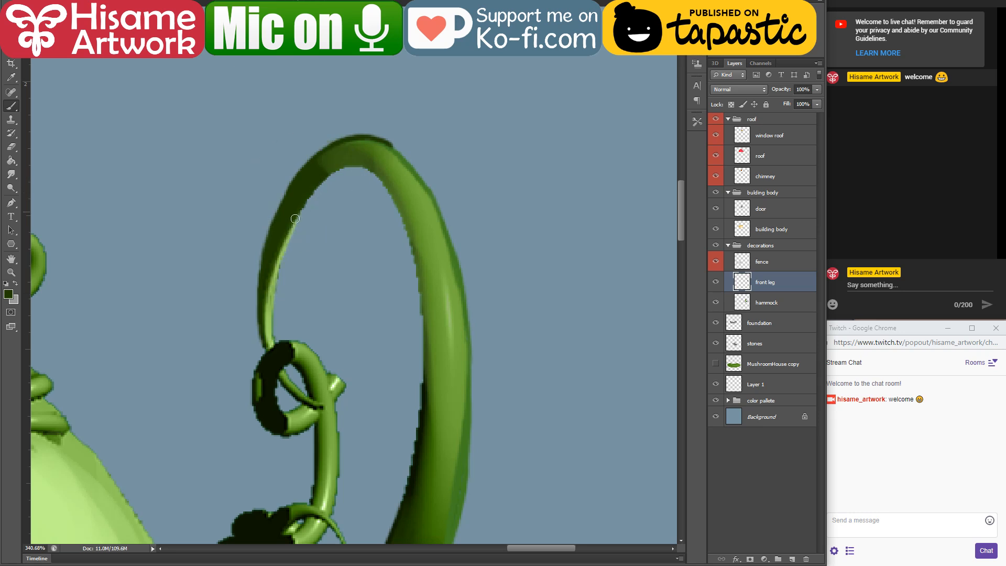
mouse_move(286, 244)
left_mouse_down()
mouse_move(317, 192)
mouse_move(355, 165)
left_mouse_up()
left_click_drag(285, 246, 271, 289)
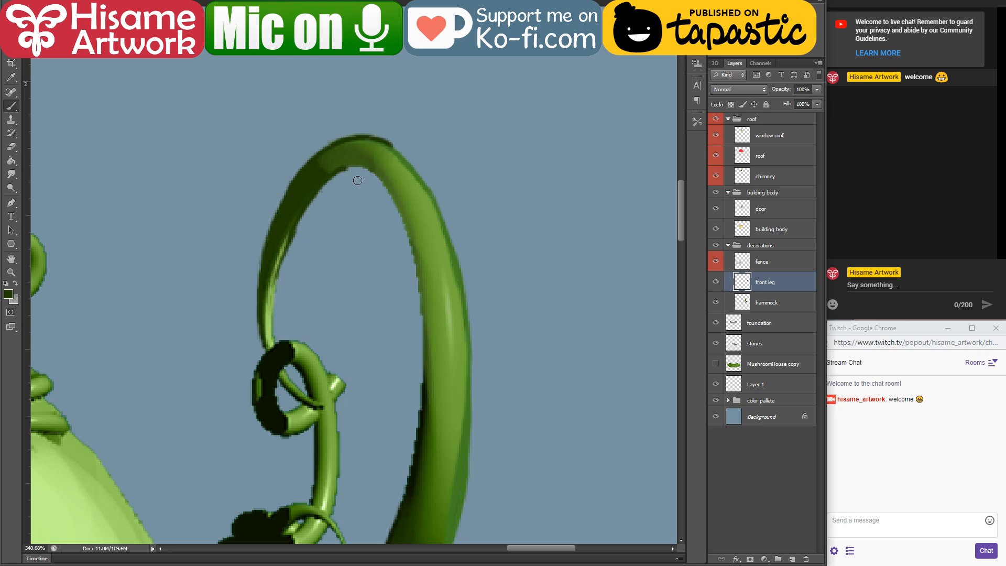
Step: Paint dark green along the arch's inner edge and down the inner side of the leg's upper bend
mouse_move(344, 169)
left_mouse_down()
mouse_move(390, 181)
mouse_move(416, 309)
mouse_move(414, 159)
left_mouse_up()
left_click_drag(397, 123, 408, 258)
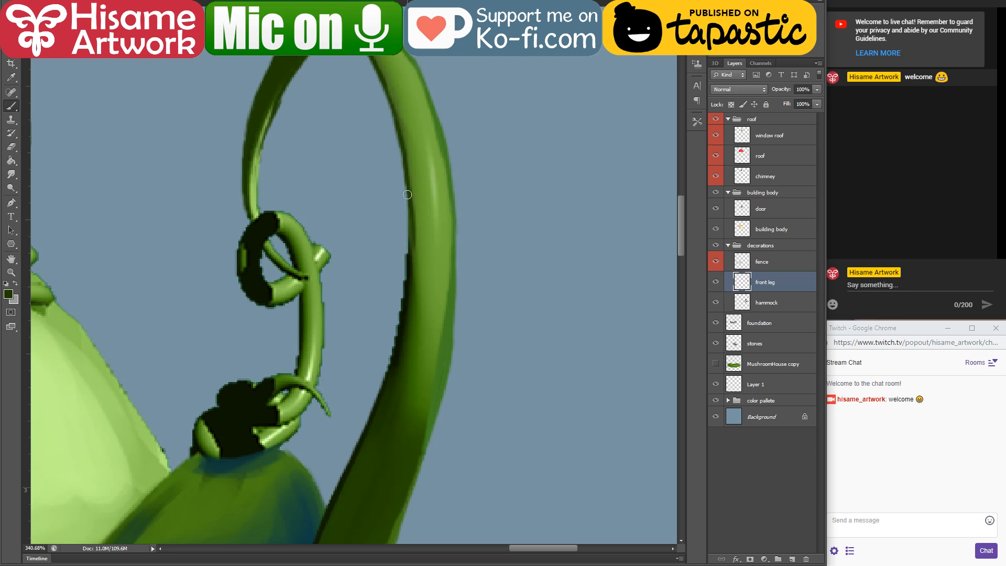
mouse_move(417, 308)
left_mouse_down()
mouse_move(429, 245)
mouse_move(448, 231)
left_mouse_up()
left_click_drag(442, 79, 432, 243)
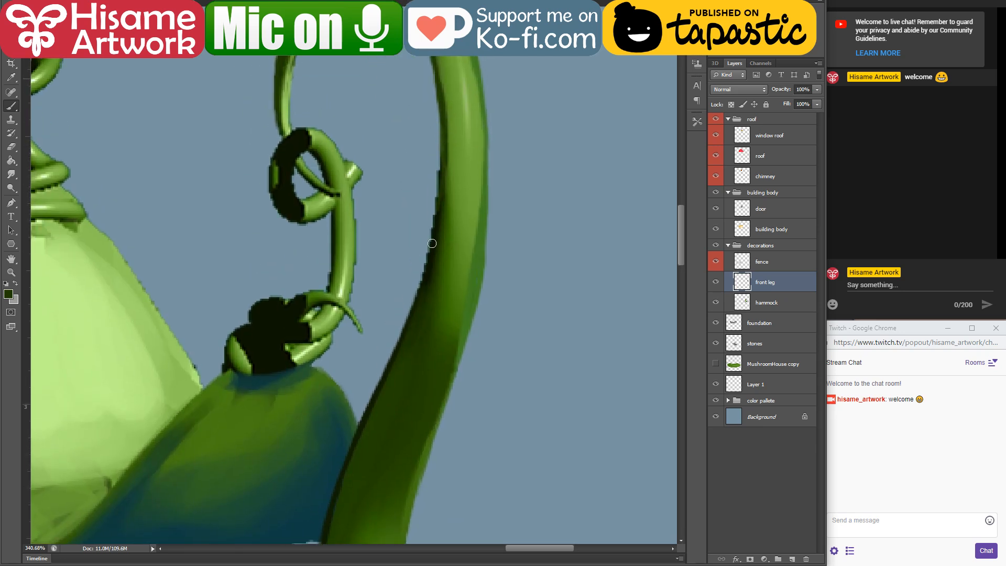
left_click_drag(447, 154, 420, 268)
key("ctrl+z")
left_click_drag(446, 143, 431, 261)
left_click_drag(443, 144, 421, 266)
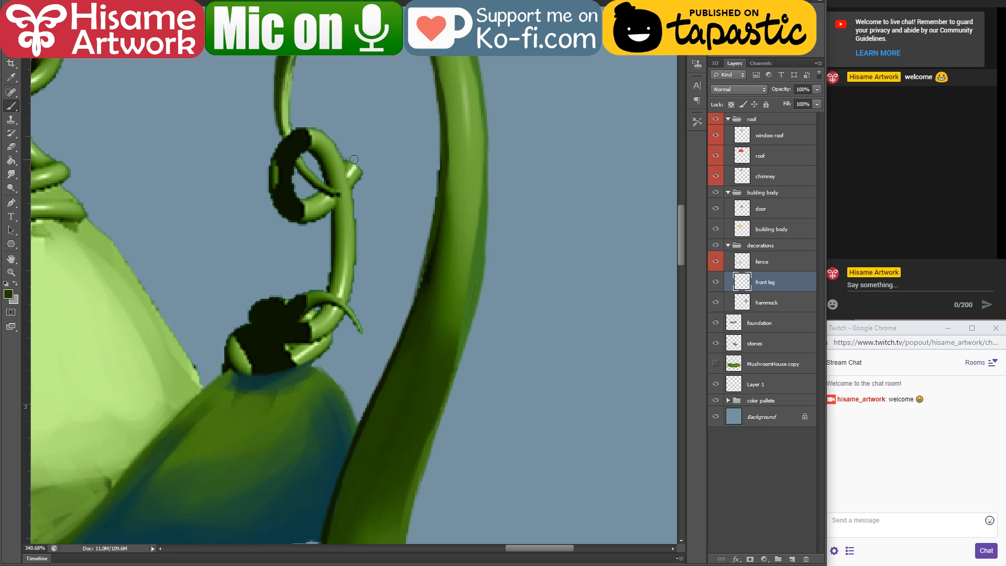
Step: Erase the jagged pixels along the inner side of the leg's upper bend with a smaller Eraser
left_click(11, 147)
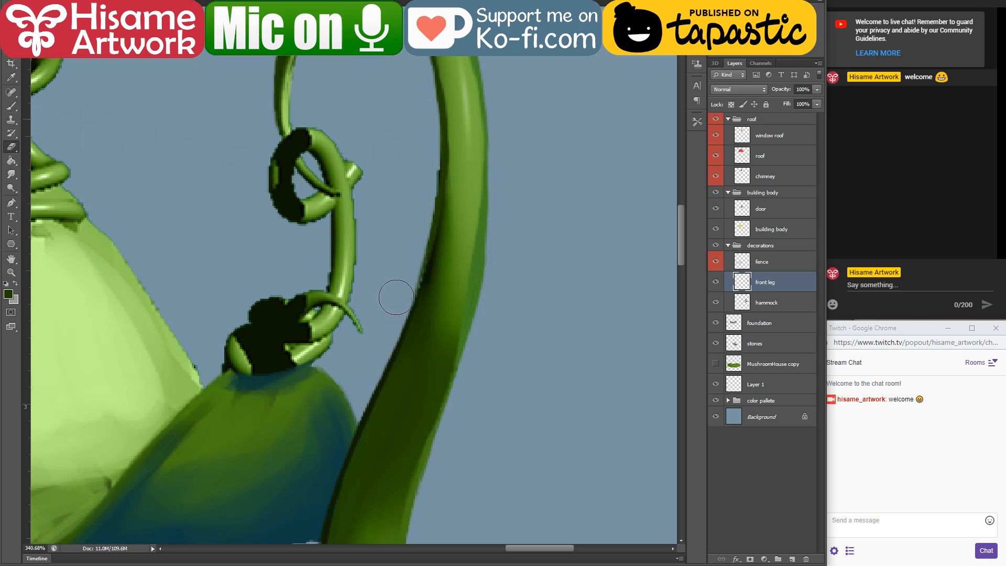
key("bracketleft")
key("bracketleft")
key("bracketleft")
key("bracketleft")
left_click_drag(438, 137, 372, 311)
mouse_move(438, 158)
left_mouse_down()
mouse_move(420, 245)
mouse_move(382, 315)
left_mouse_up()
key("ctrl+z")
left_click_drag(436, 131, 384, 313)
Step: Repaint the shadow along the cleaned inner edge of the upper bend with a very dark green brush
left_click(10, 107)
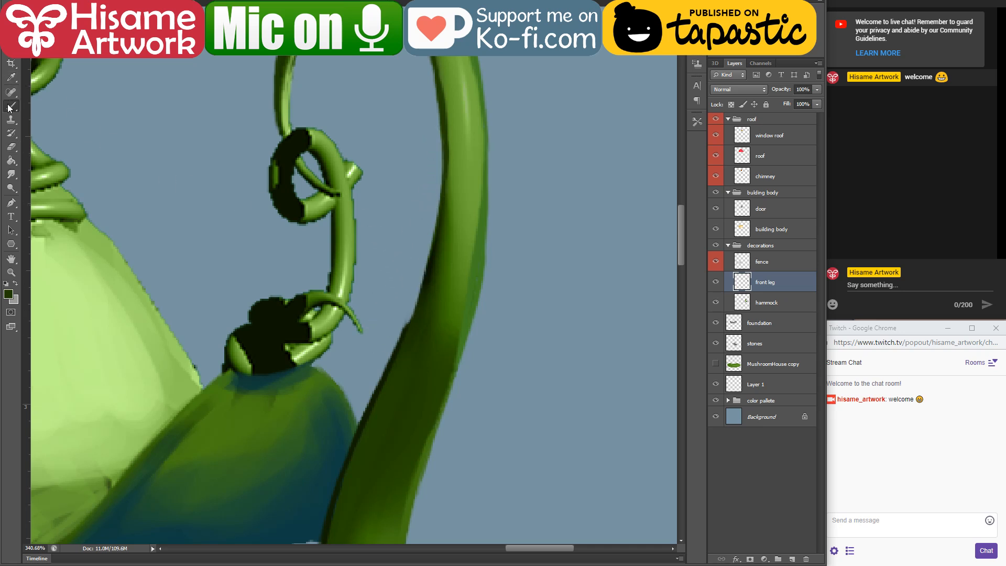
left_click(433, 259, "alt")
left_click_drag(395, 346, 444, 215)
key("ctrl+z")
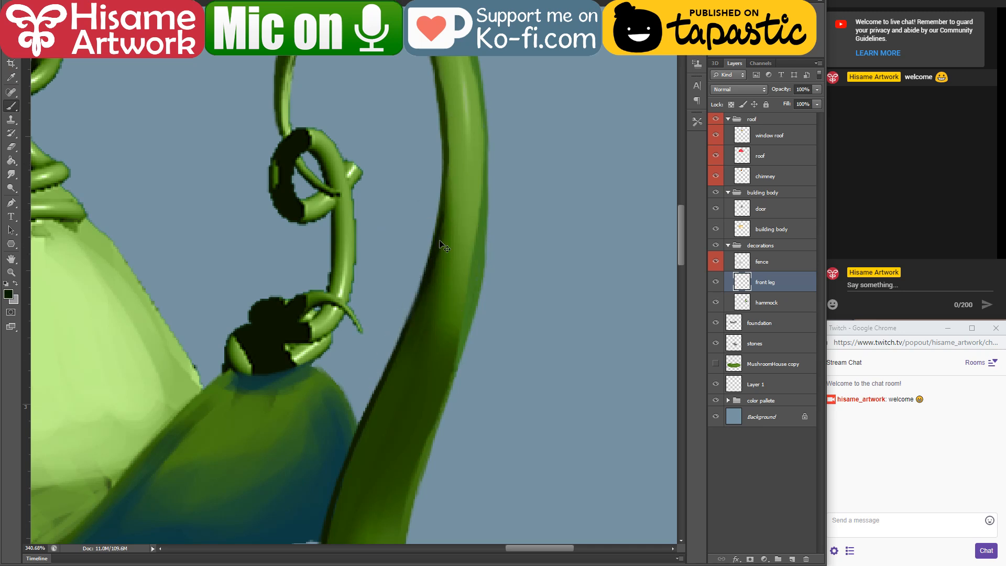
Step: Choose the size 30 brush preset, reduce it and blend dark to light green along the arch's thin end
left_click_drag(443, 130, 487, 348)
left_click(32, 1)
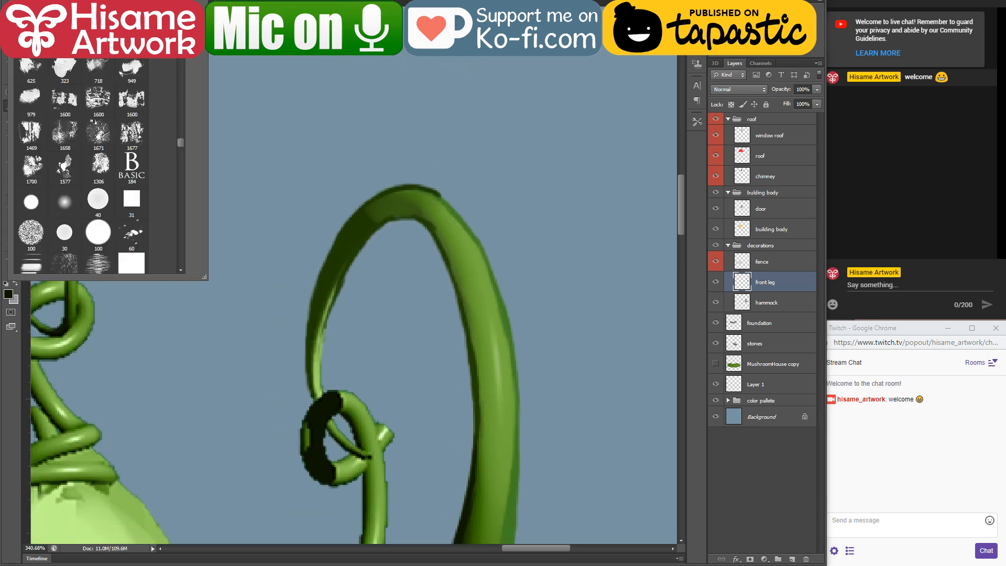
left_click(65, 232)
left_click(346, 238)
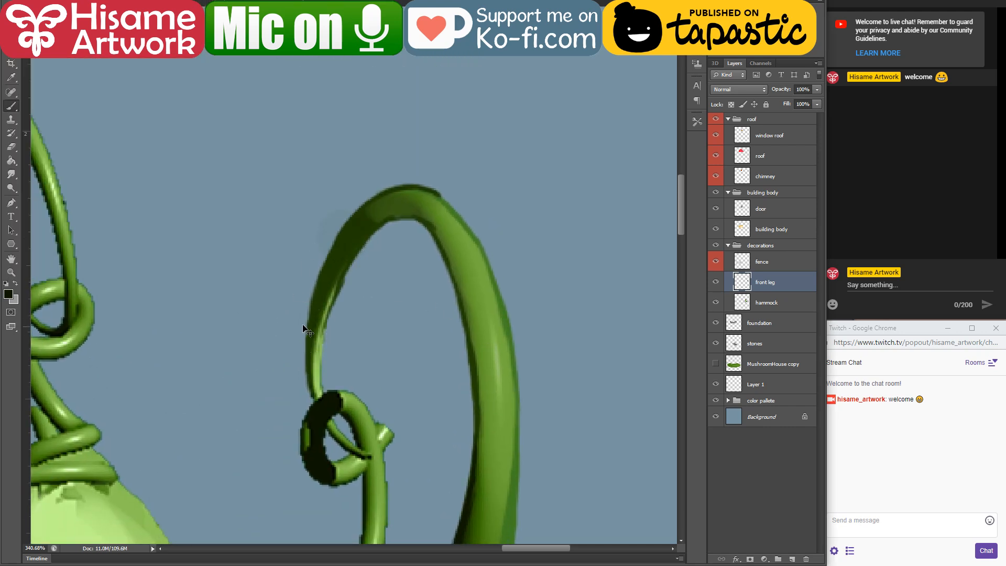
left_click(348, 246, "alt")
key("bracketleft")
key("bracketleft")
key("bracketleft")
key("bracketleft")
key("bracketleft")
left_click_drag(333, 283, 405, 203)
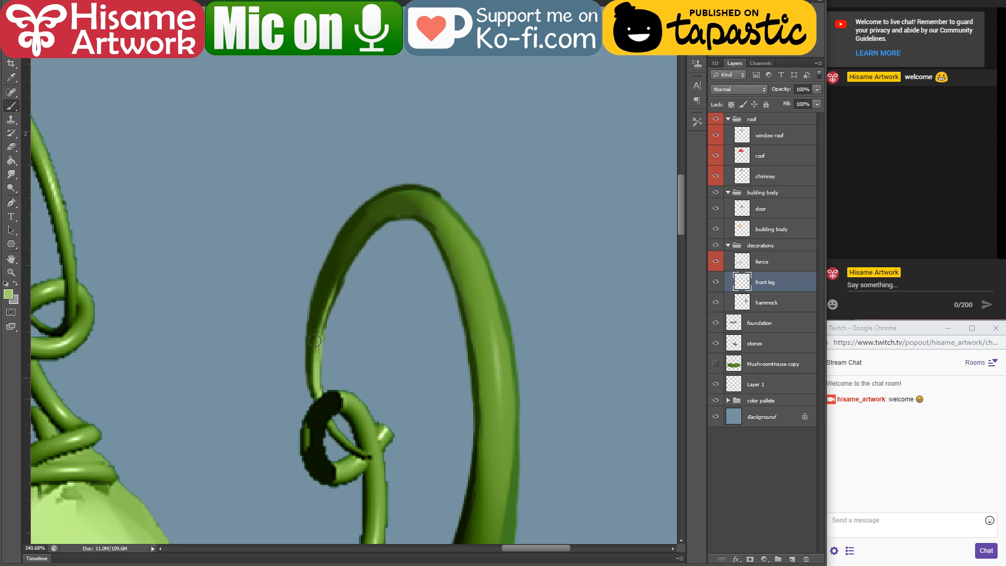
left_click_drag(314, 341, 315, 371)
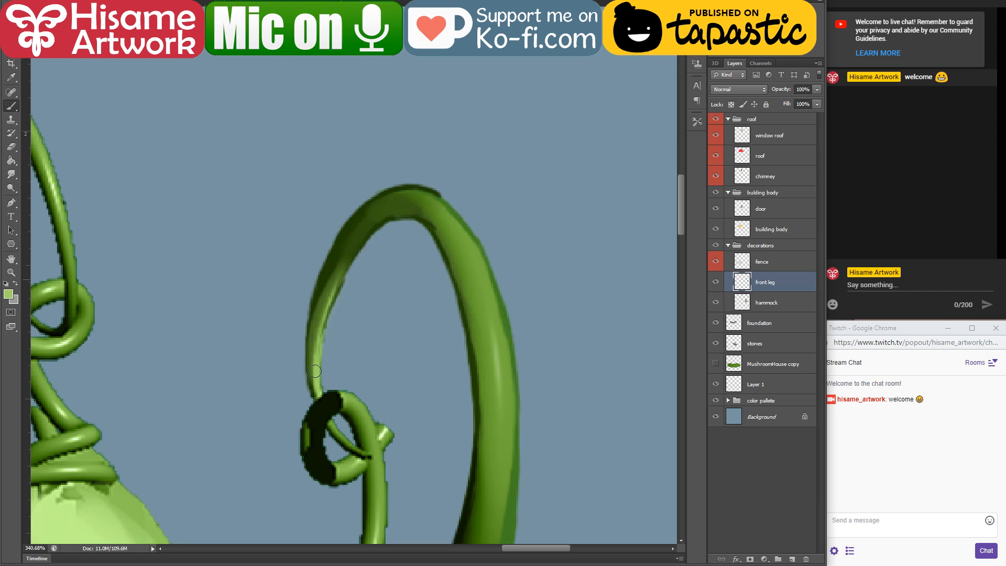
Step: Load the front leg's outline as a selection and blend sampled greens across the top of the arch with a larger brush
left_click(743, 293, "ctrl")
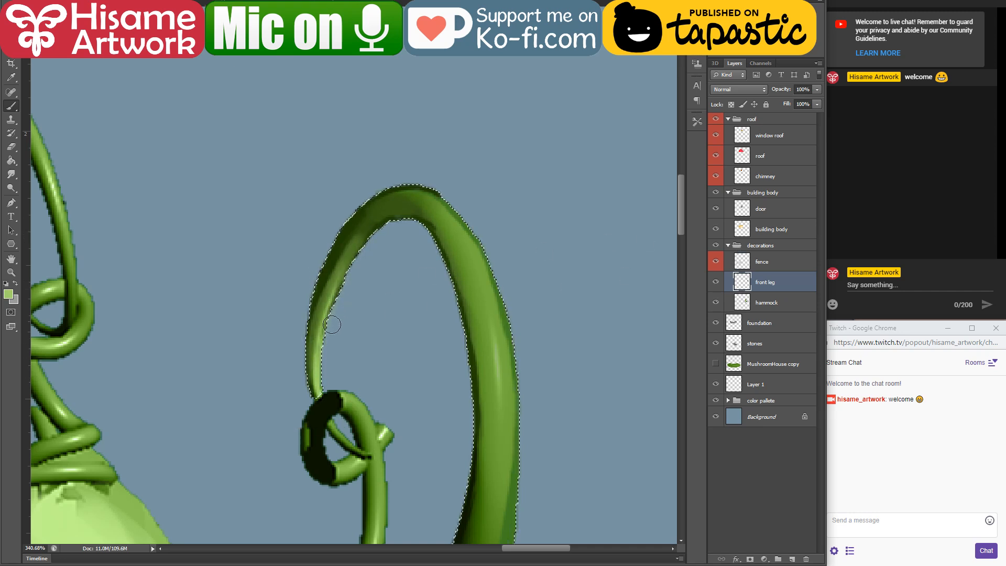
left_click(317, 372, "alt")
mouse_move(317, 367)
left_mouse_down()
mouse_move(370, 234)
mouse_move(322, 317)
mouse_move(396, 232)
mouse_move(355, 253)
mouse_move(429, 203)
left_mouse_up()
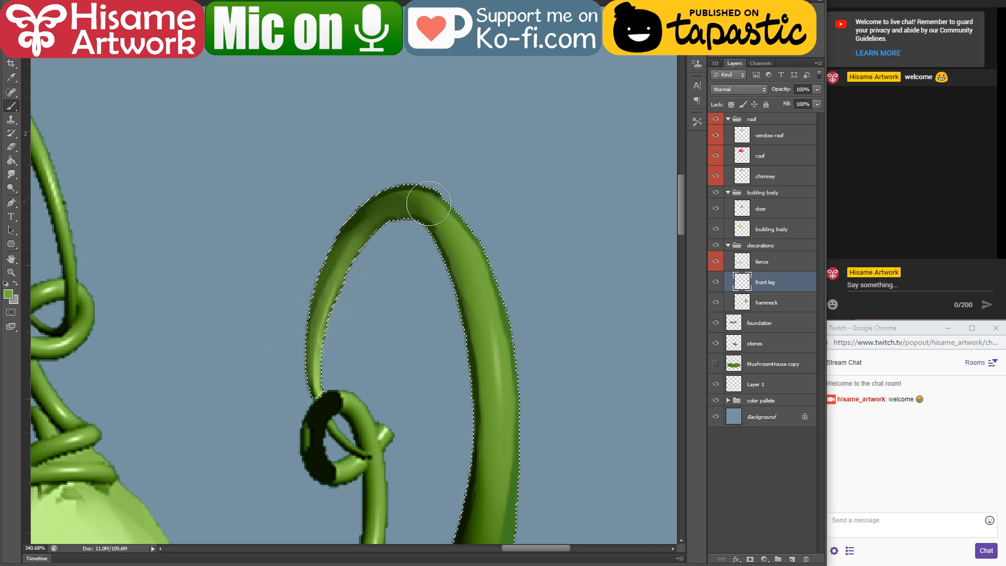
left_click(376, 188, "alt")
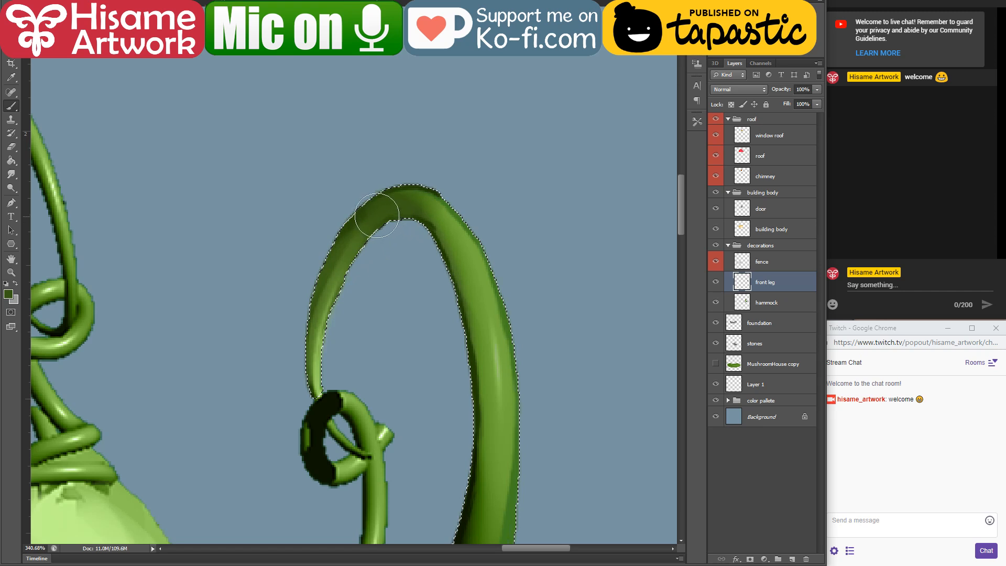
left_click_drag(387, 208, 406, 199)
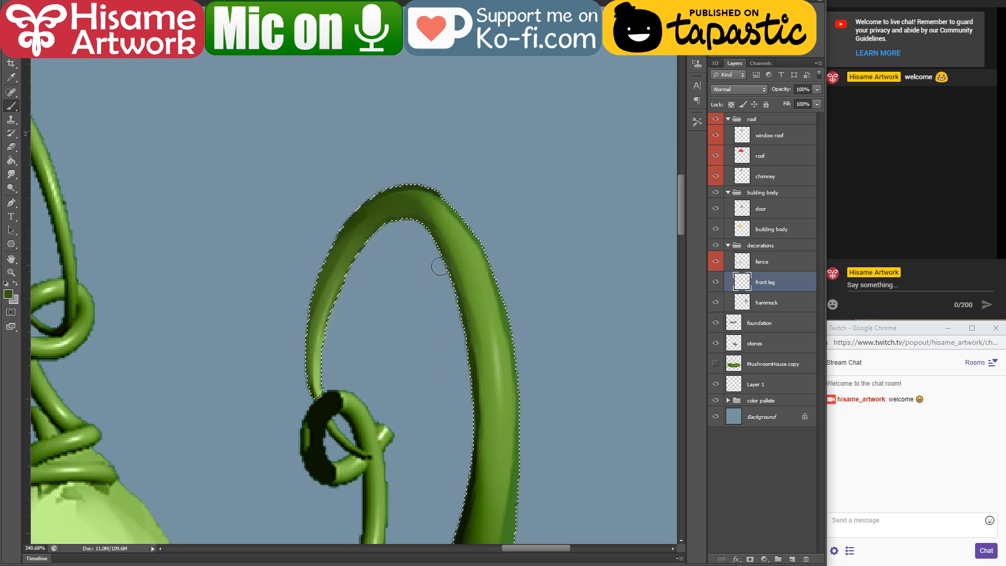
Step: Blend sampled light and dark greens down the outer side and middle stretch of the front leg
left_click(399, 185, "alt")
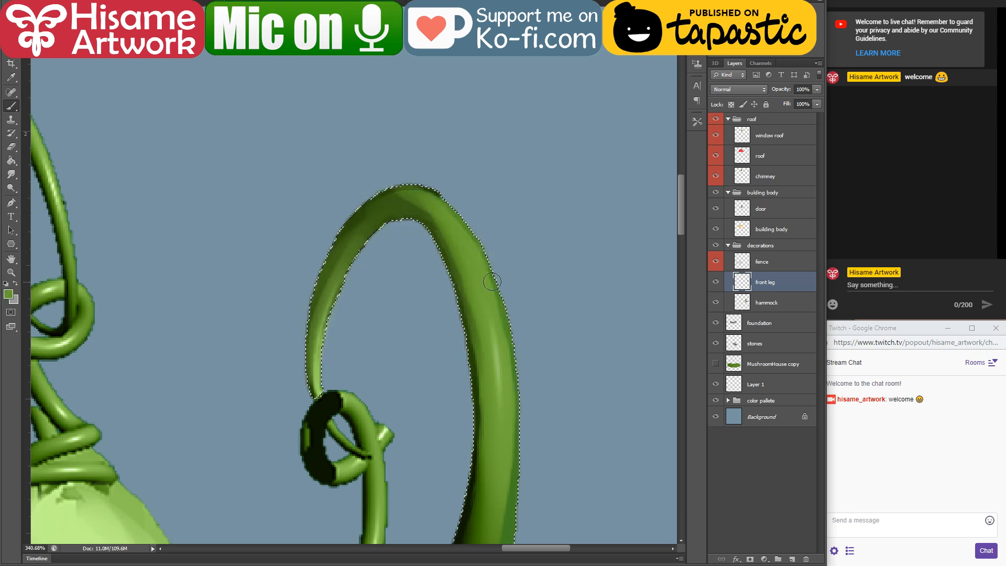
left_click_drag(489, 415, 434, 158)
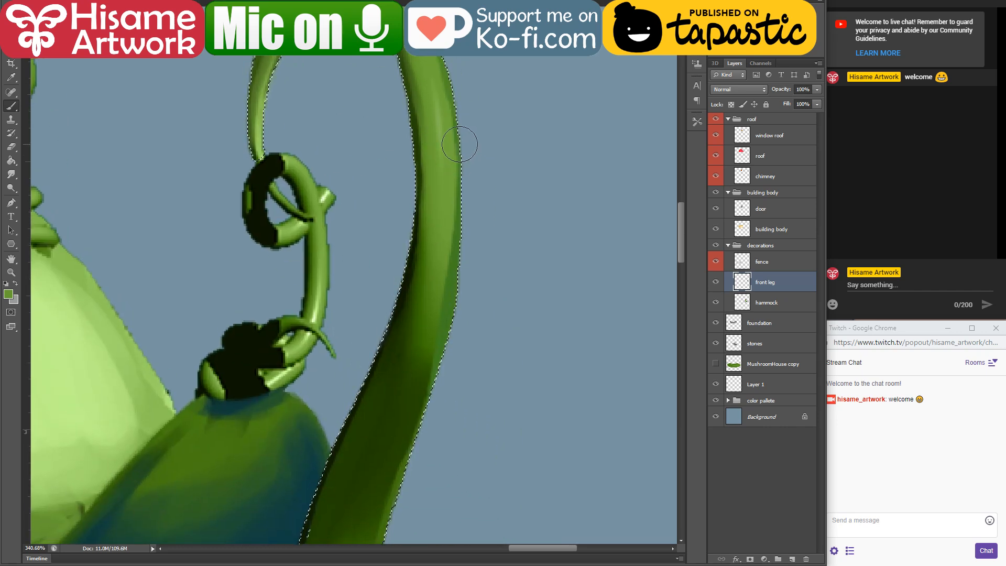
left_click_drag(443, 291, 462, 149)
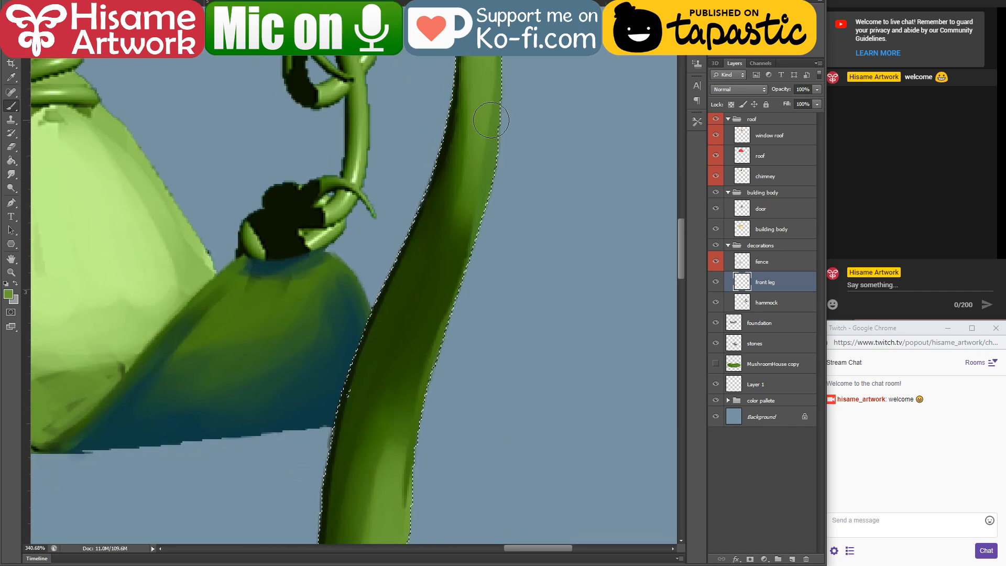
left_click(463, 146, "alt")
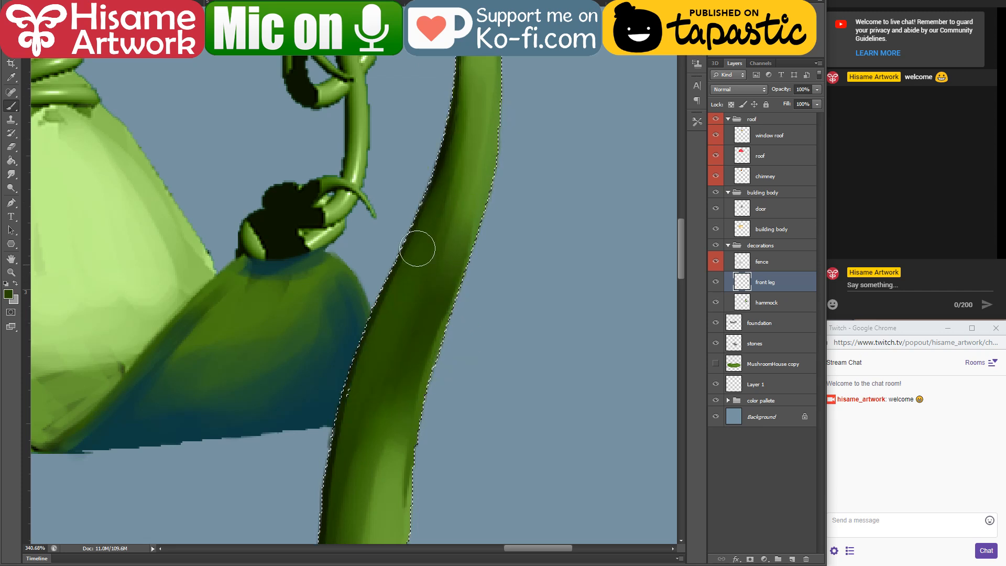
Step: Smooth the front leg's lower part with dark green along its inner edge and light green across the rest, and deselect the outline
left_click_drag(384, 315, 397, 57)
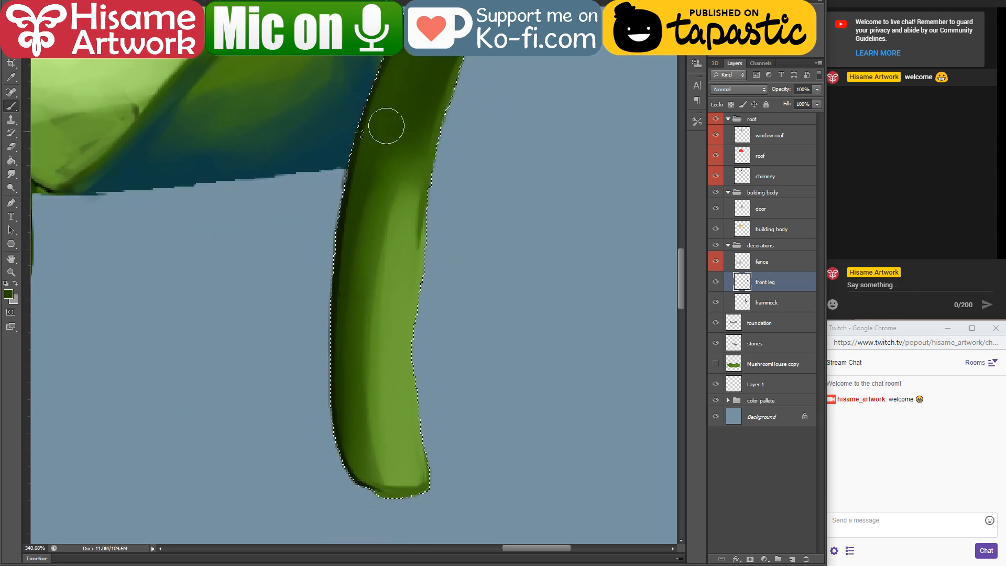
left_click_drag(340, 289, 363, 152)
left_click_drag(350, 317, 353, 386)
left_click(408, 430, "alt")
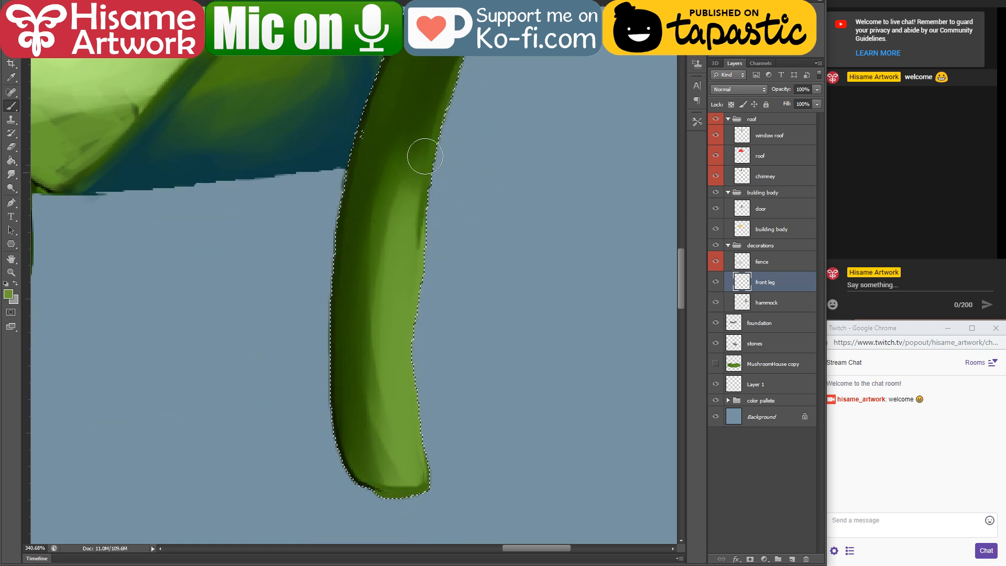
mouse_move(409, 176)
left_mouse_down()
mouse_move(394, 217)
mouse_move(393, 443)
left_mouse_up()
left_click_drag(379, 314, 375, 382)
left_click_drag(429, 196, 435, 487)
key("ctrl+d")
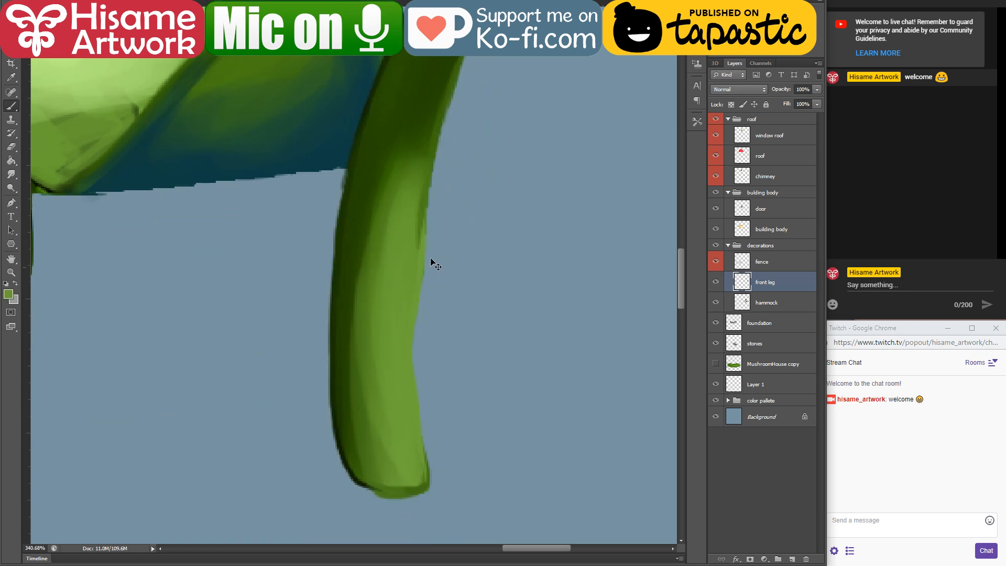
Step: Choose the Eraser and show the MushroomHouse copy layer so the green ground appears beneath the hammock
left_click_drag(415, 96, 461, 153)
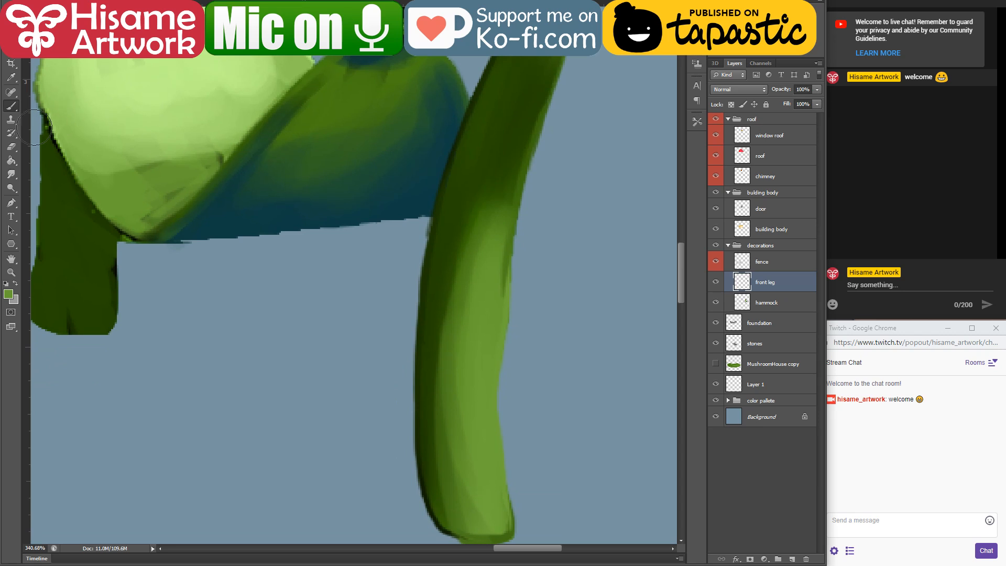
left_click(11, 147)
scroll(380, 253, "down", 2)
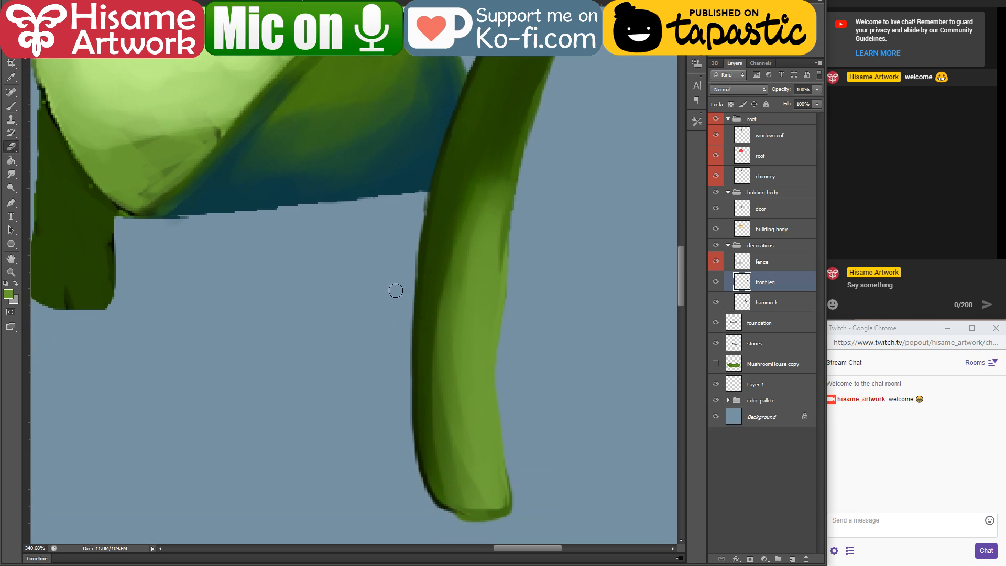
left_click_drag(457, 105, 396, 294)
scroll(399, 450, "down", 6)
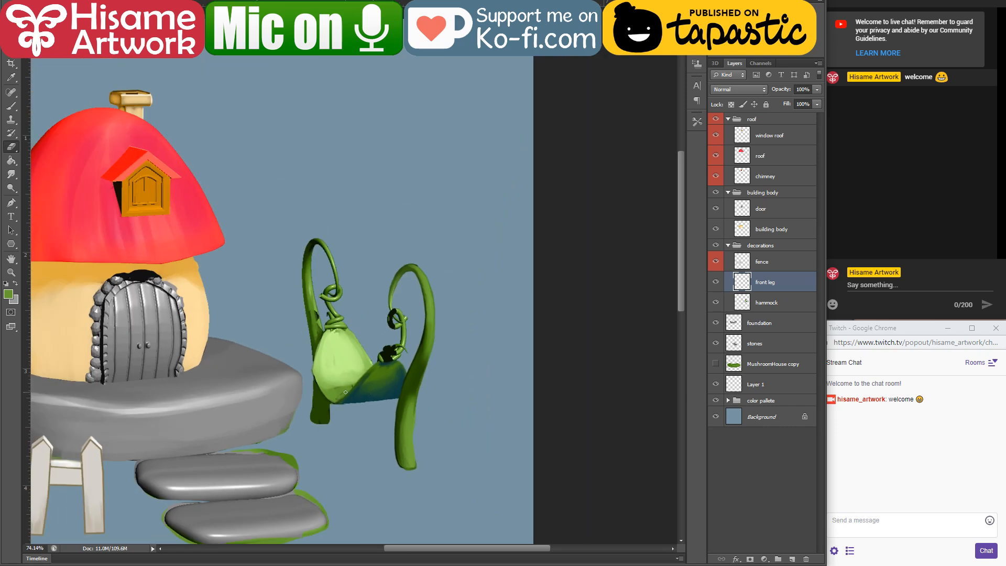
scroll(345, 392, "up", 2)
scroll(422, 433, "up", 2)
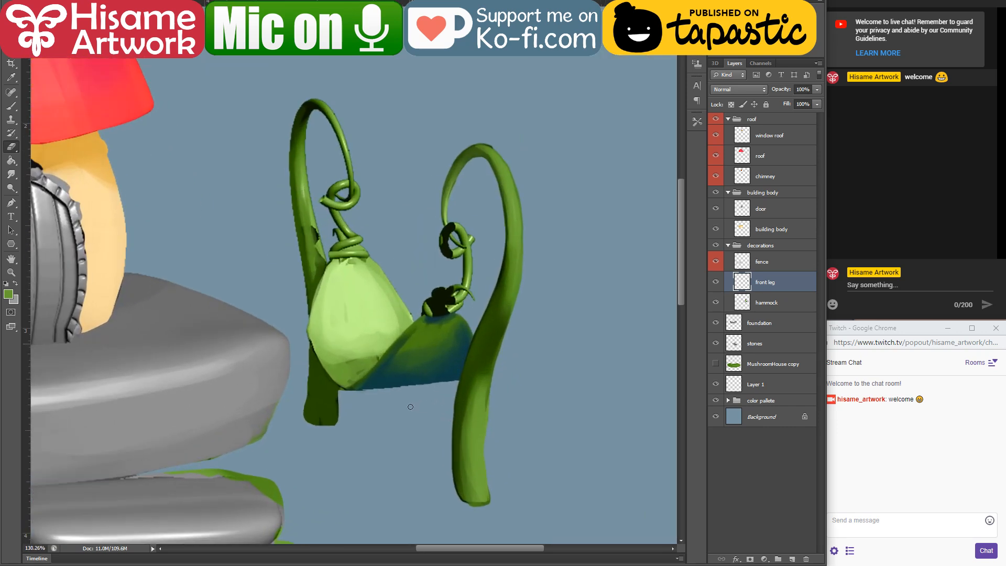
left_click(716, 364)
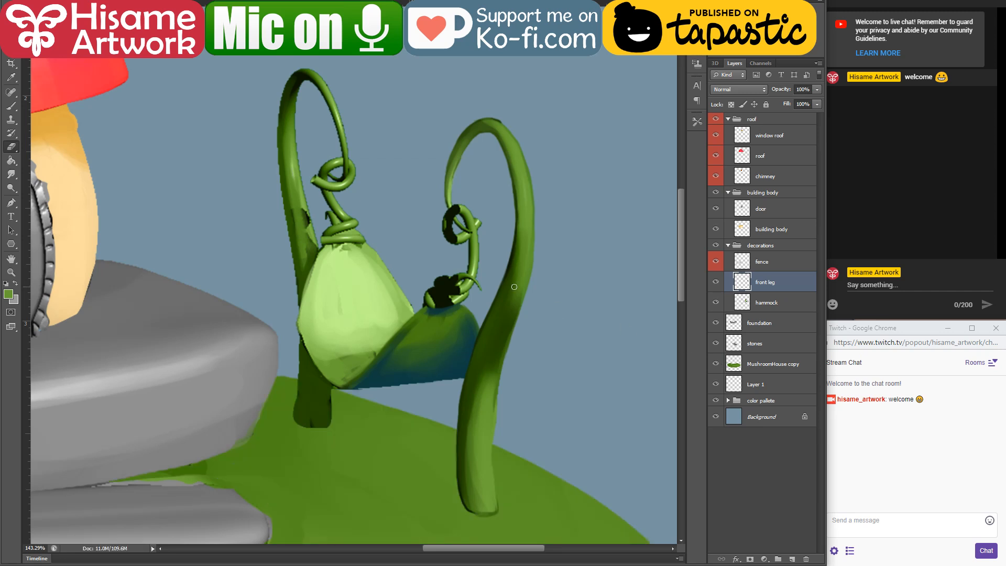
Step: On the hammock layer, paint a very dark green shadow on the back leg along the pod's lower edge
left_click_drag(366, 246, 427, 284)
scroll(372, 397, "up", 5)
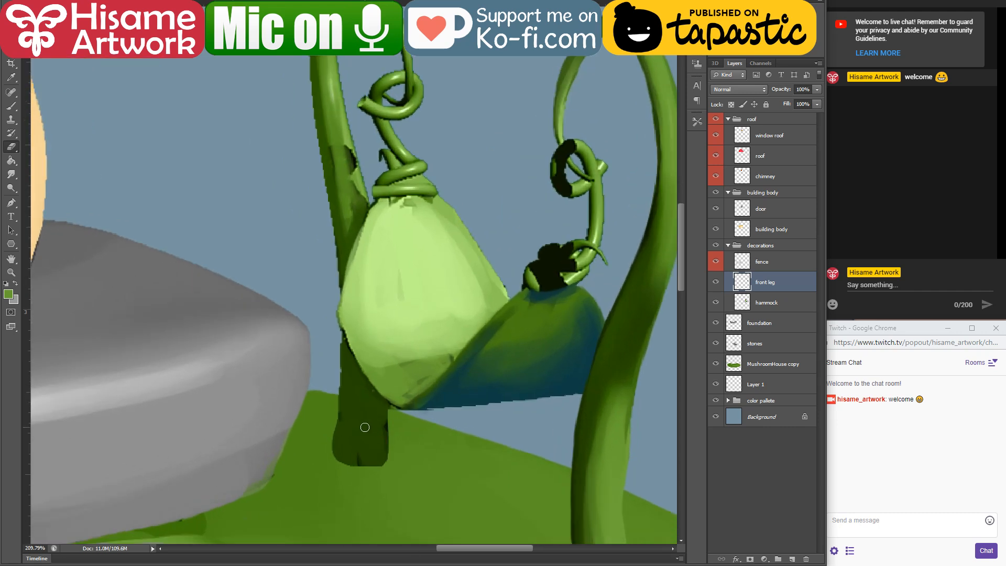
left_click(748, 302)
key("b")
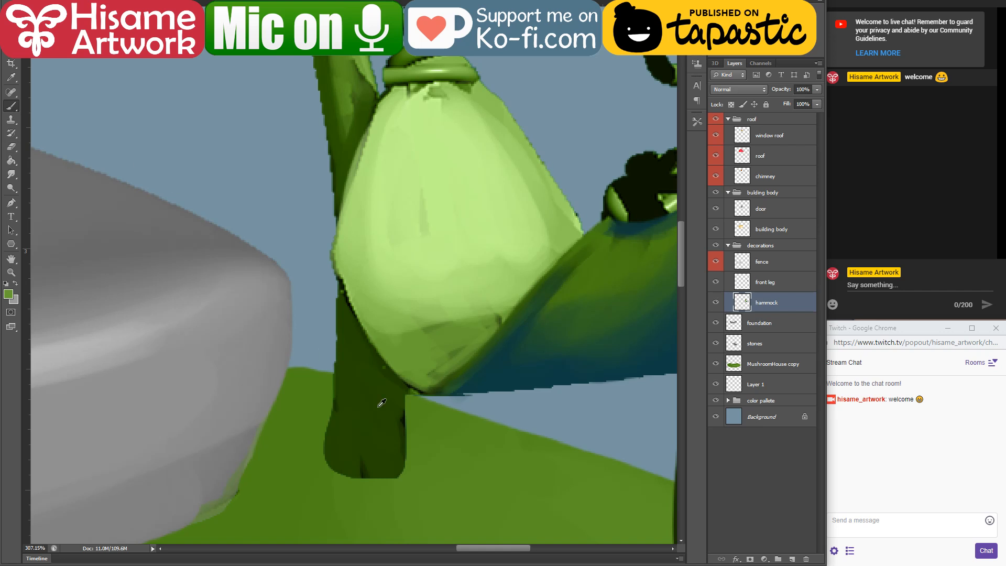
left_click(403, 412, "alt")
left_click_drag(340, 278, 339, 301)
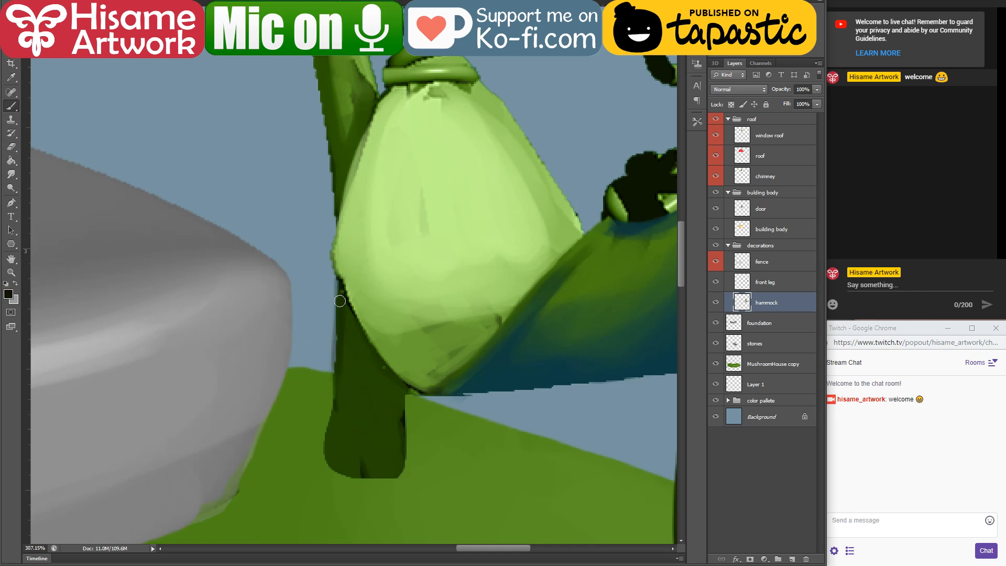
Step: Make the front leg layer active and save the document
key("alt+bracketright")
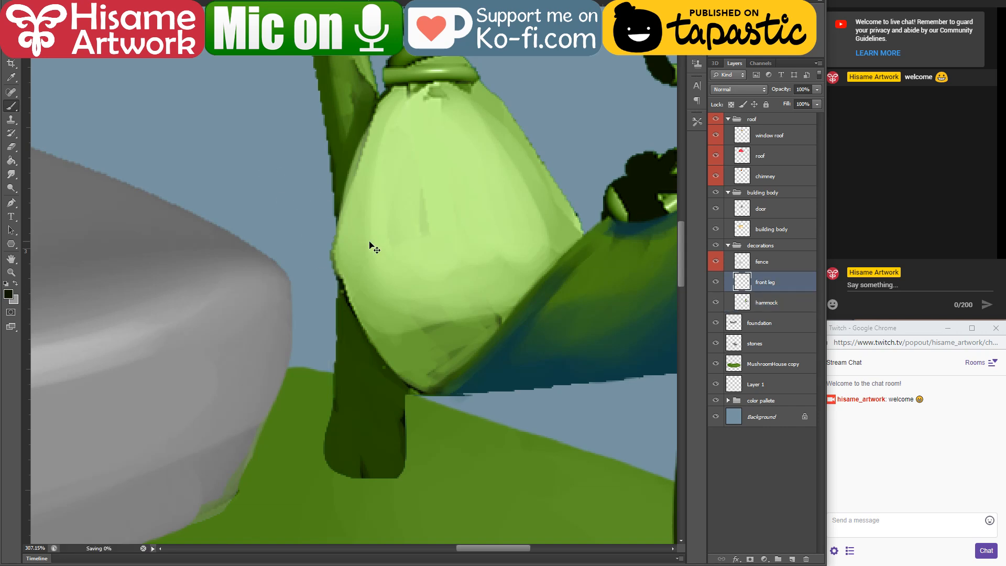
scroll(389, 296, "down", 2)
scroll(389, 296, "down", 1)
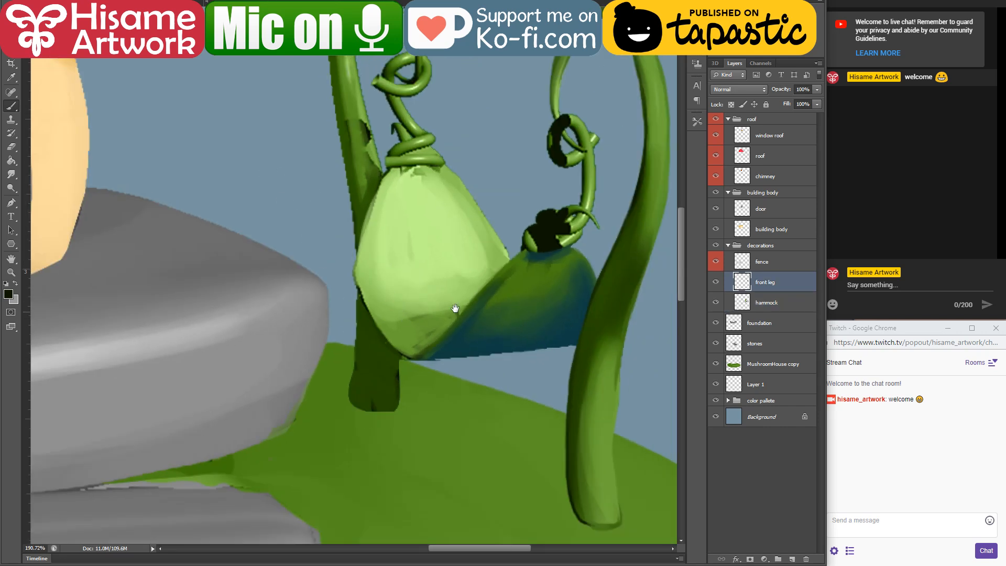
scroll(454, 309, "down", 2)
Step: Switch to the browser, look over the YouTube live stream dashboard and reload the page
key("alt+Tab")
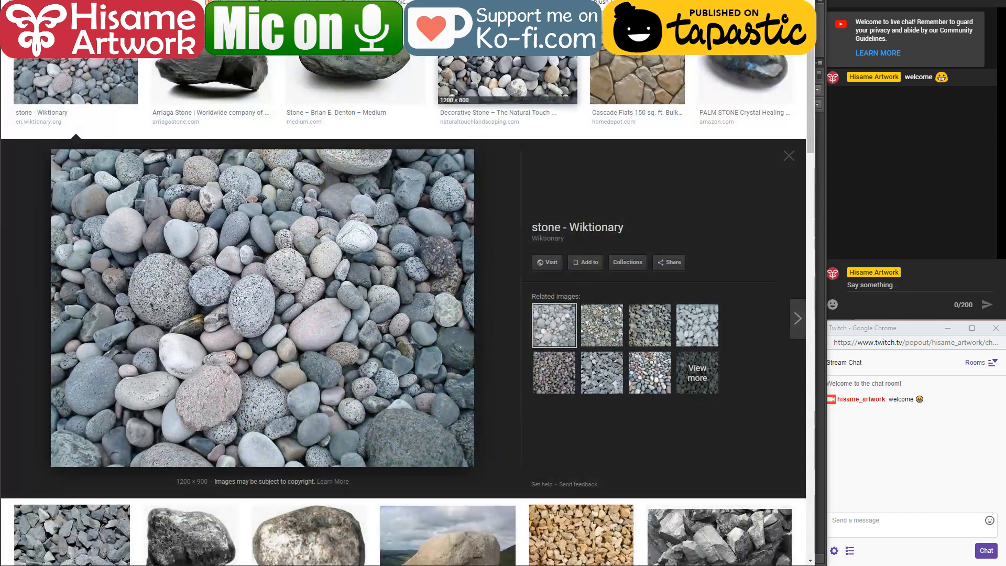
key("ctrl+Tab")
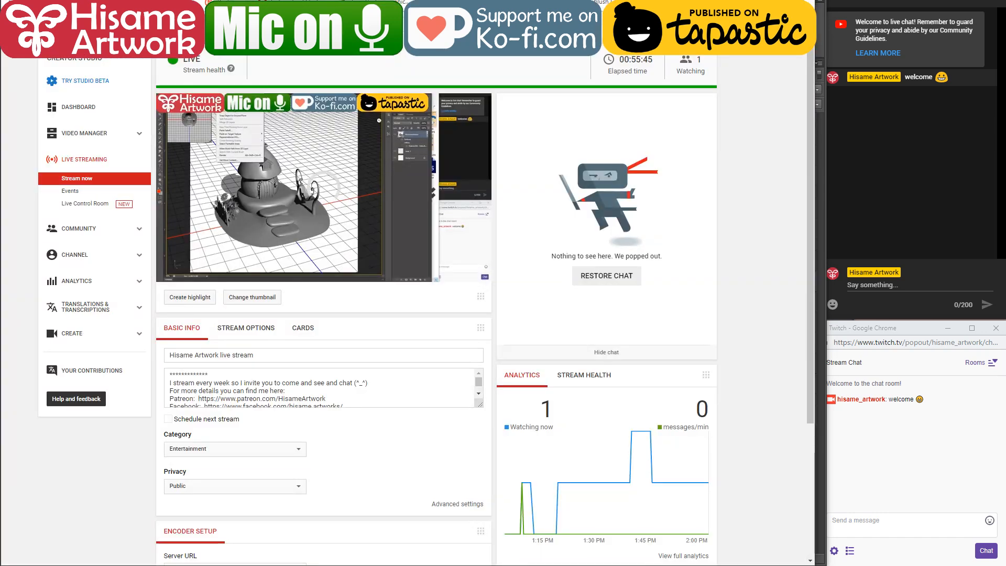
key("ctrl+shift+Tab")
key("ctrl+Tab")
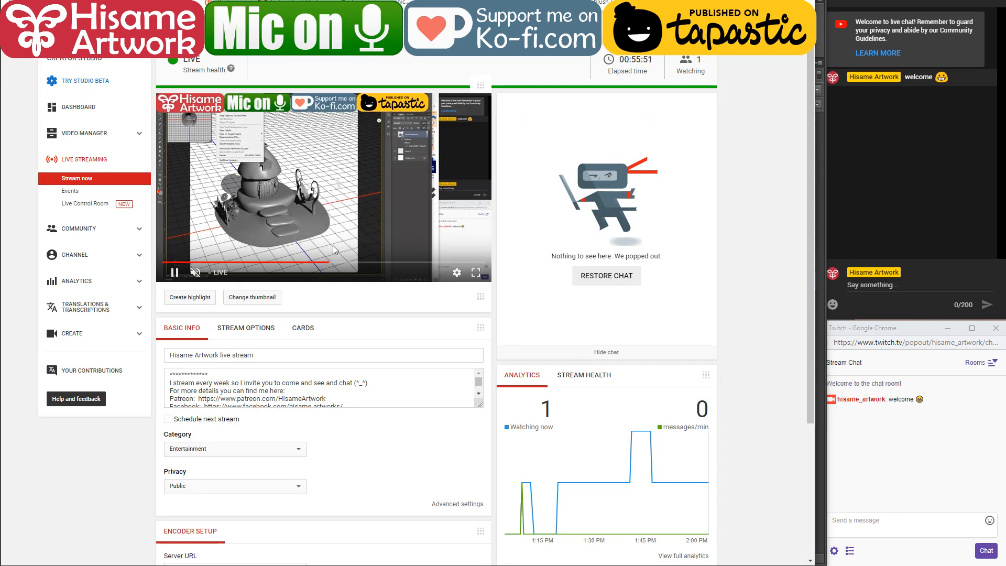
scroll(333, 250, "down", 3)
scroll(336, 253, "up", 3)
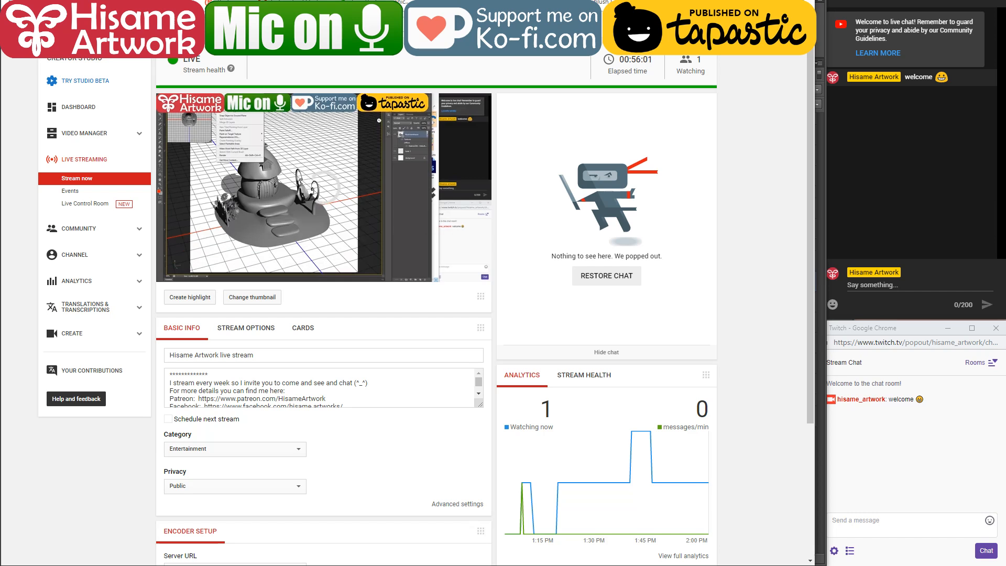
key("F5")
Step: Close the Blender window from the taskbar and quit without saving its changes
right_click(691, 565)
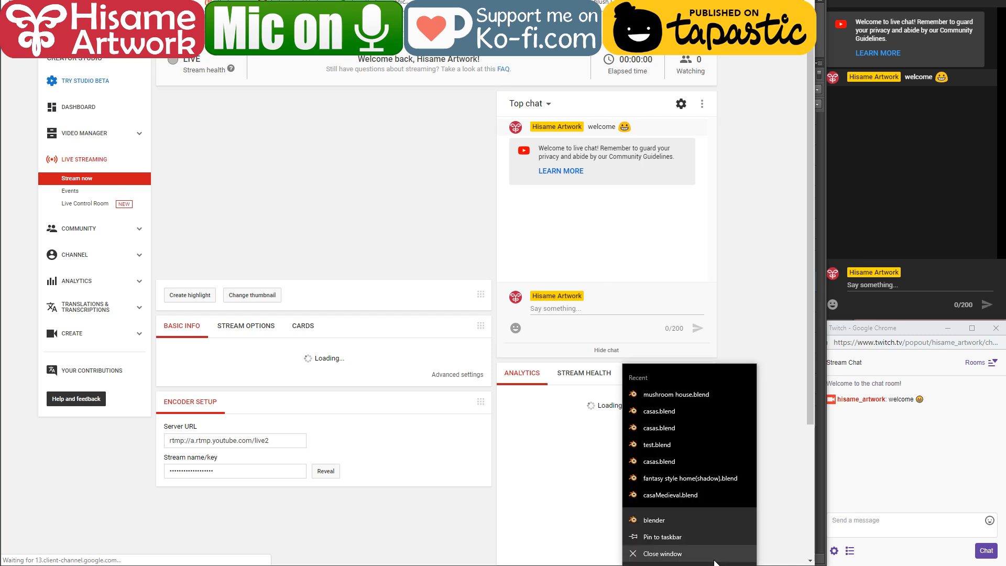
left_click(717, 554)
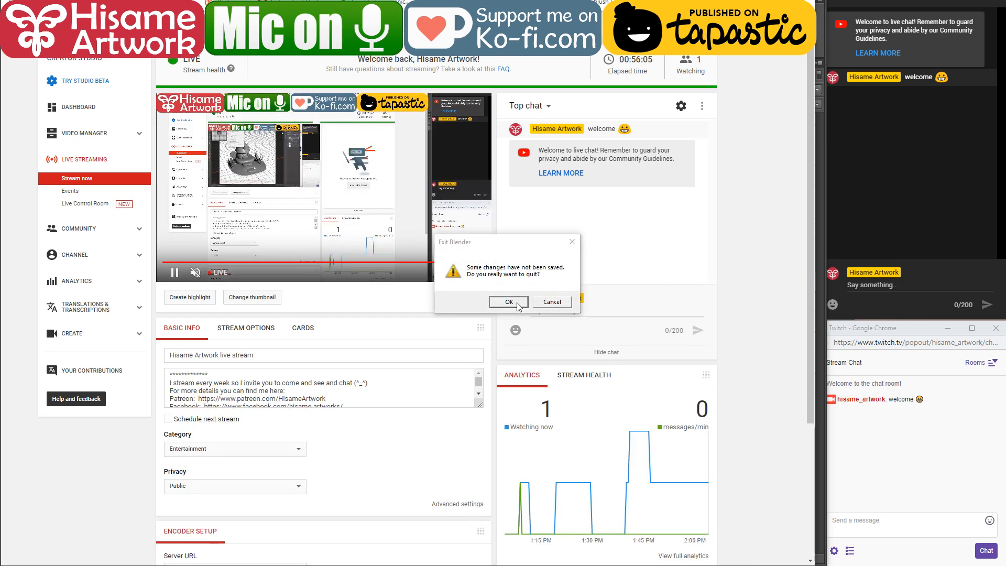
left_click(518, 305)
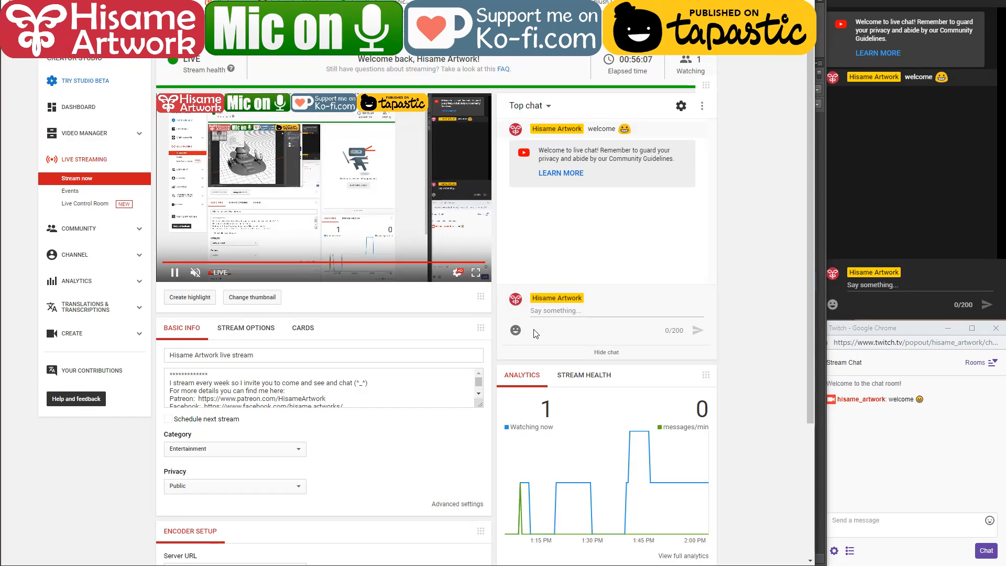
Step: Check the live stream preview in the browser against the full painting and the hammock in Photoshop
mouse_move(605, 563)
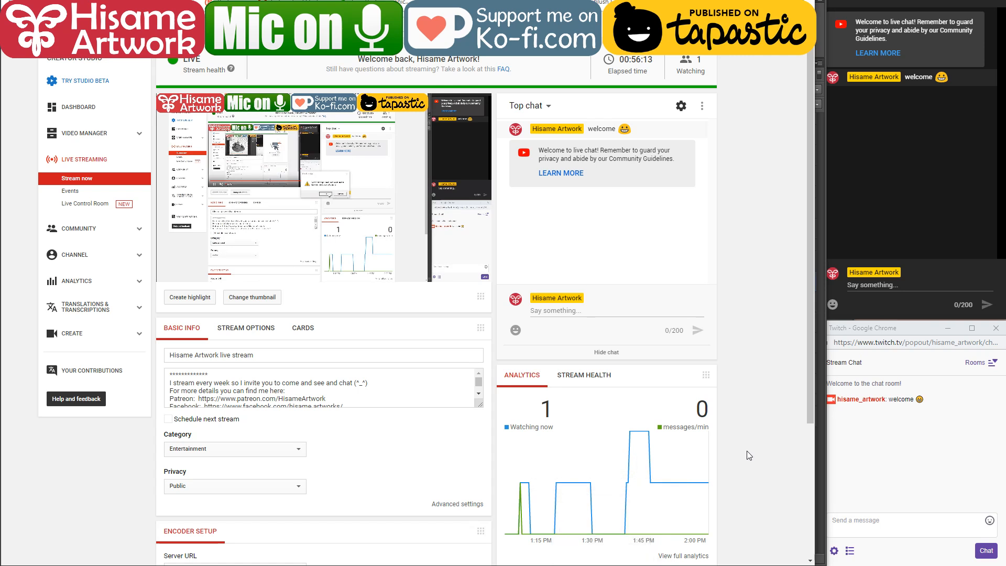
mouse_move(370, 209)
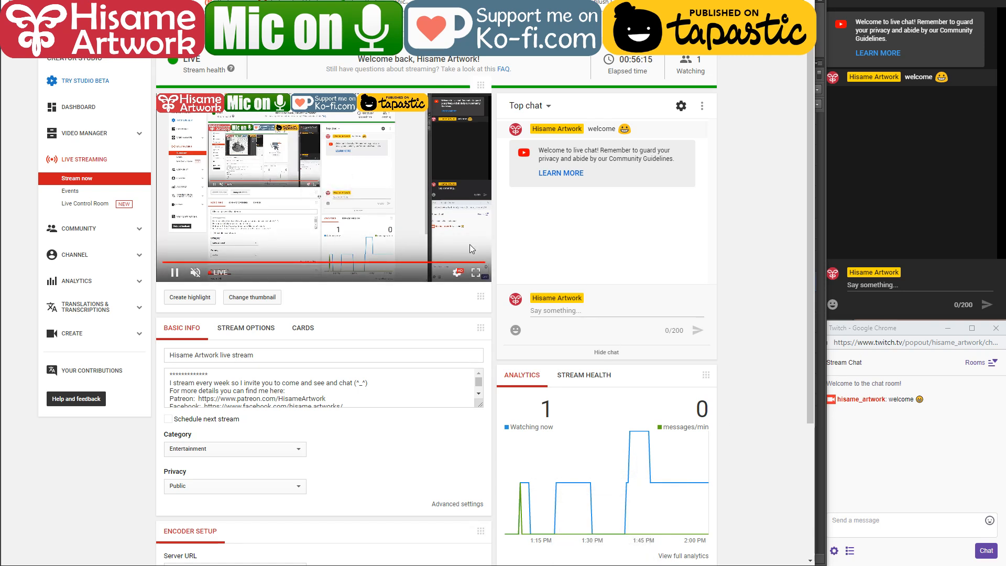
key("alt+Tab")
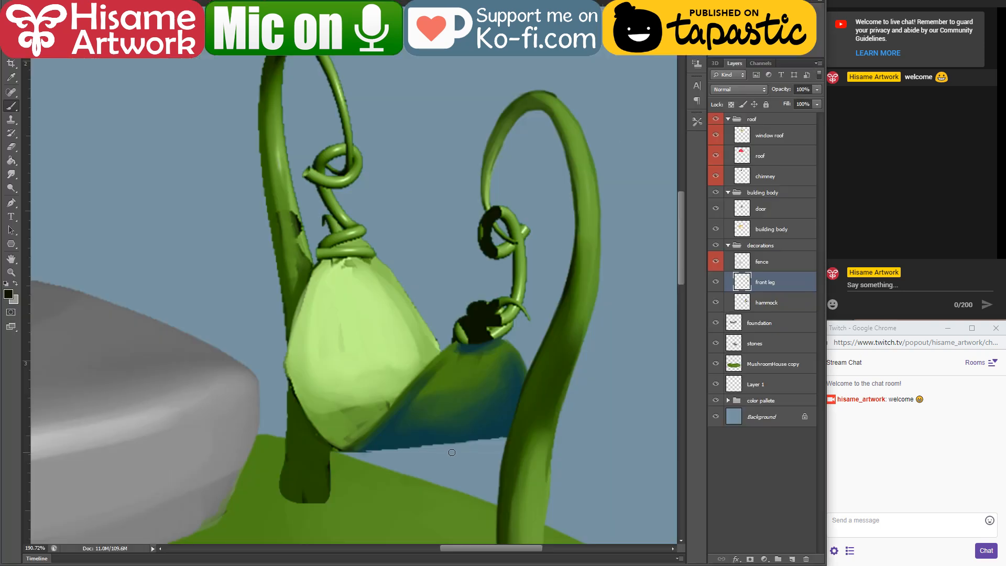
scroll(494, 354, "down", 5)
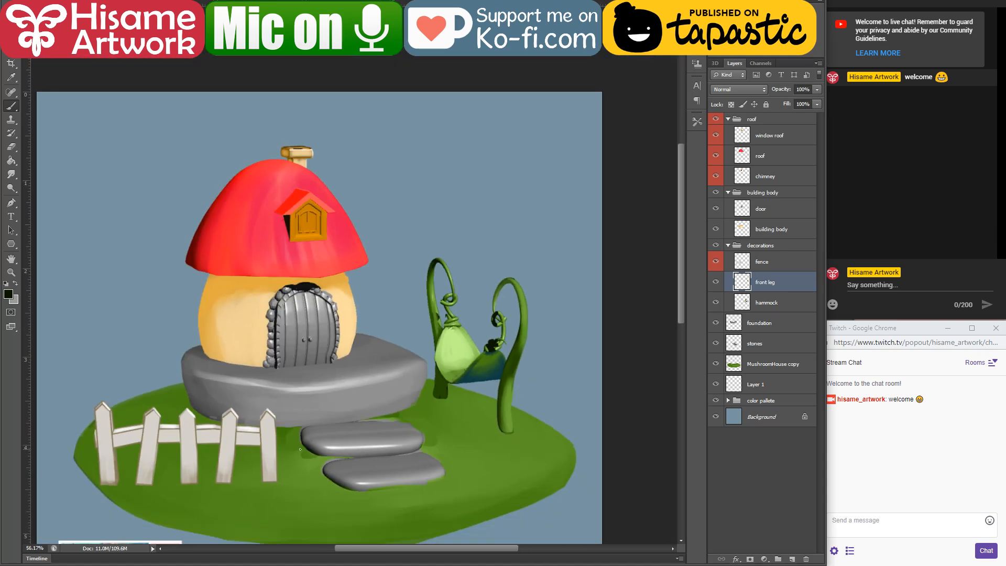
left_click_drag(300, 449, 392, 397)
key("alt+Tab")
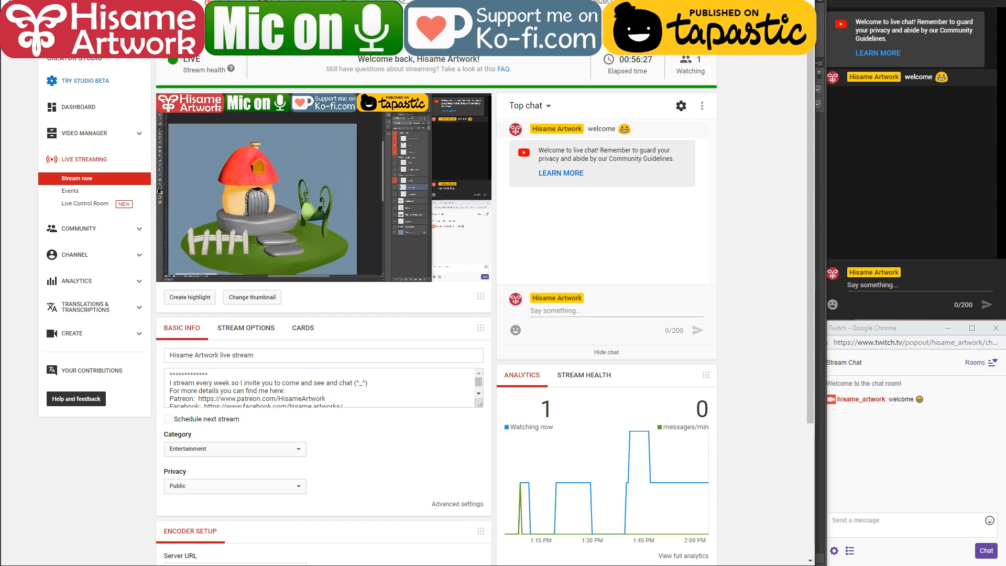
key("alt+Tab")
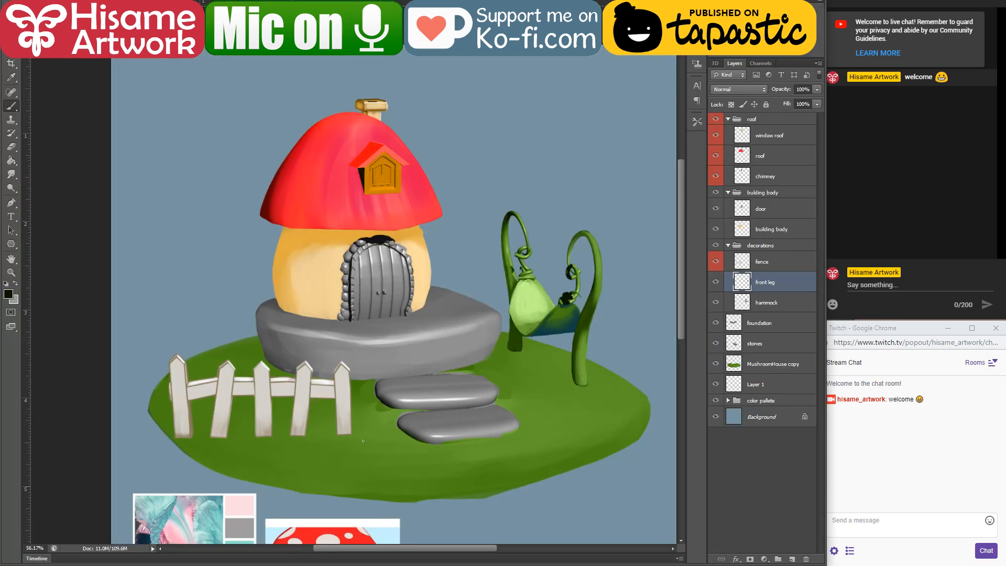
scroll(588, 318, "up", 3)
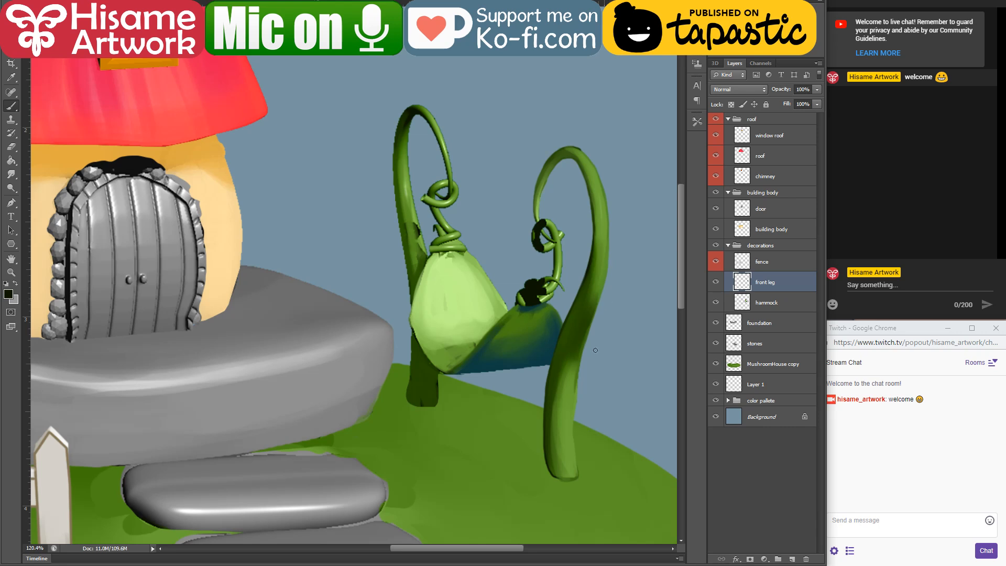
key("alt+Tab")
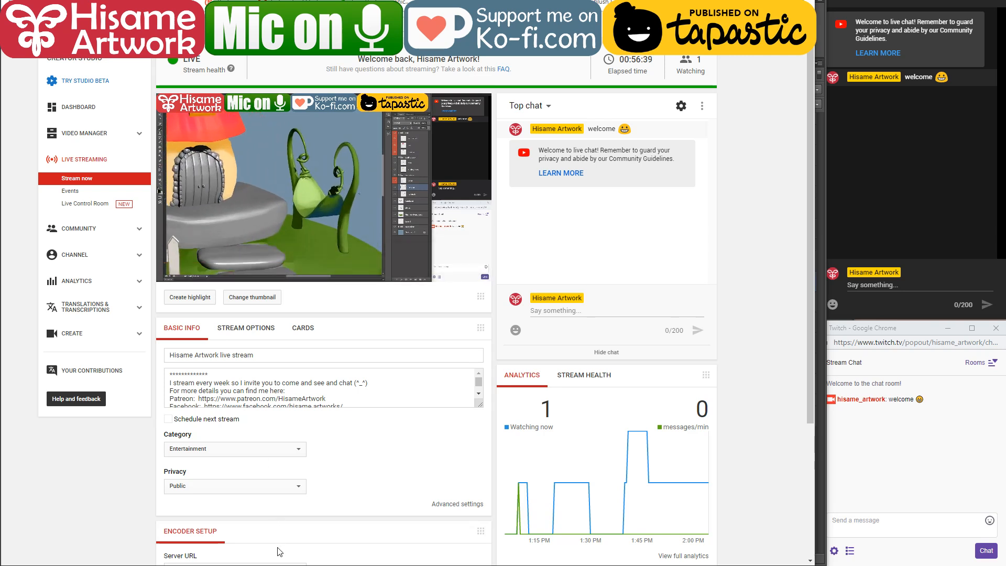
key("alt+Tab")
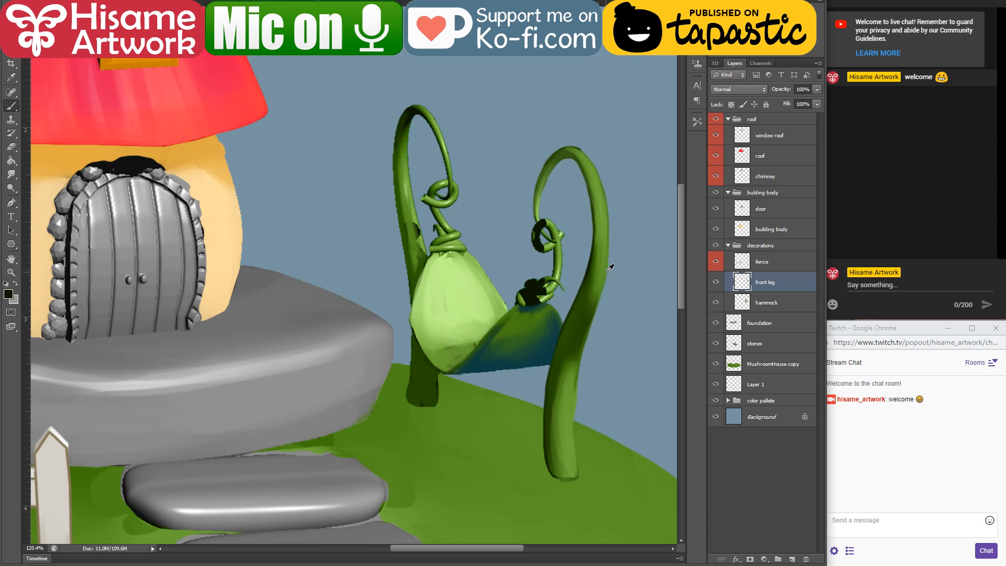
Step: On the hammock layer, touch up the outer edge and lower part of the hammock's back leg with dark green
scroll(609, 268, "up", 3)
scroll(411, 274, "up", 3)
left_click_drag(410, 274, 450, 276)
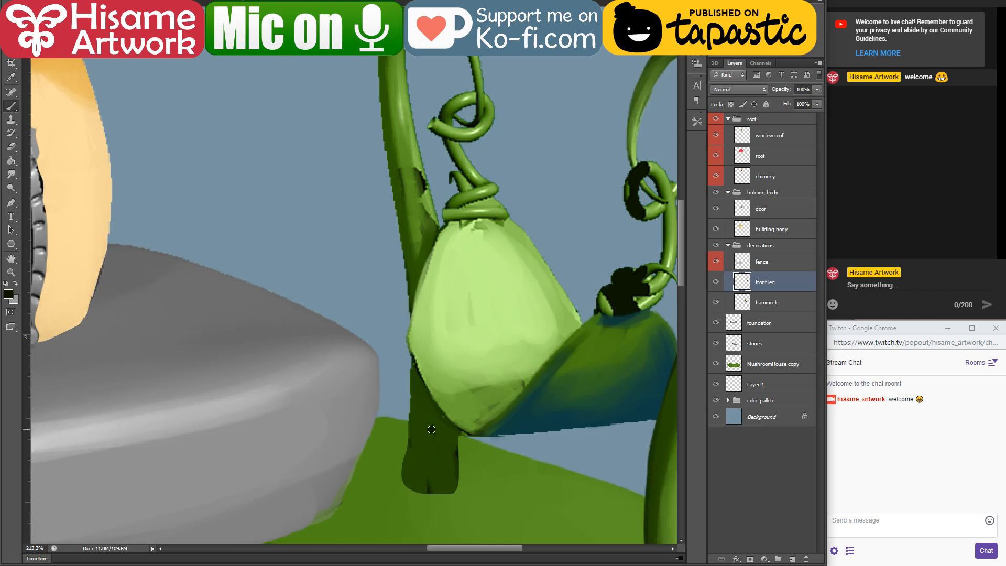
key("alt+bracketleft")
scroll(447, 471, "up", 2)
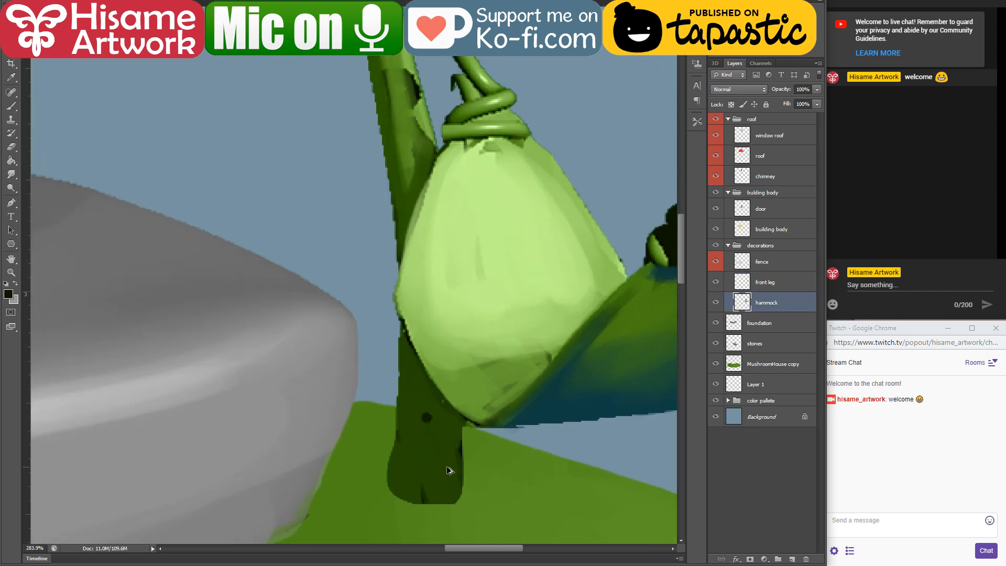
scroll(446, 469, "up", 1)
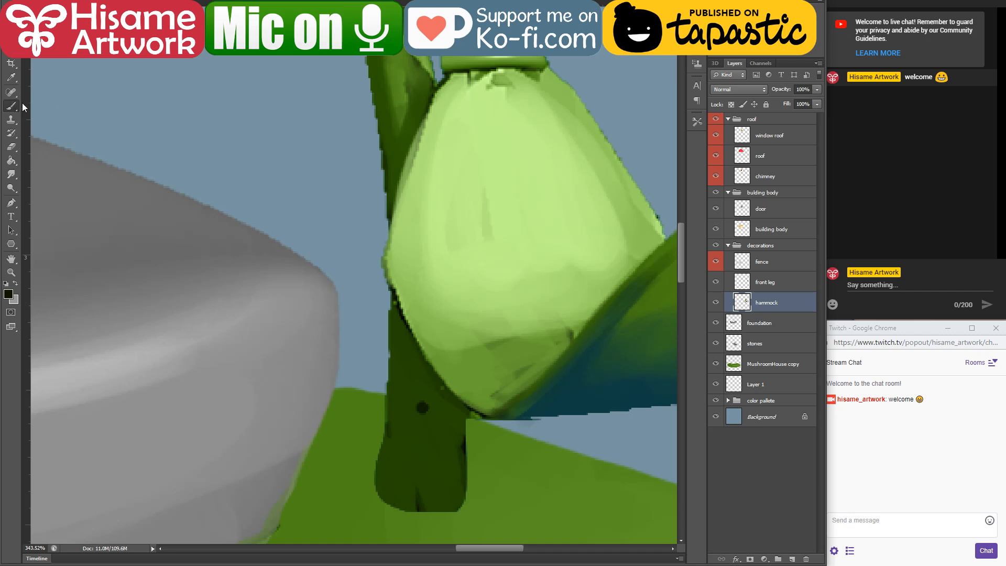
left_click_drag(389, 280, 391, 382)
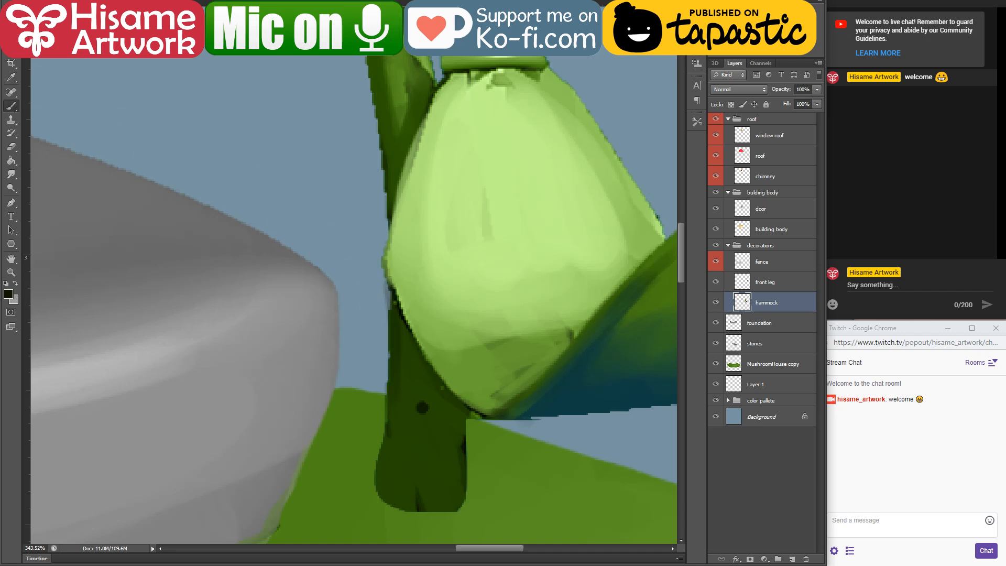
left_click(398, 346, "alt")
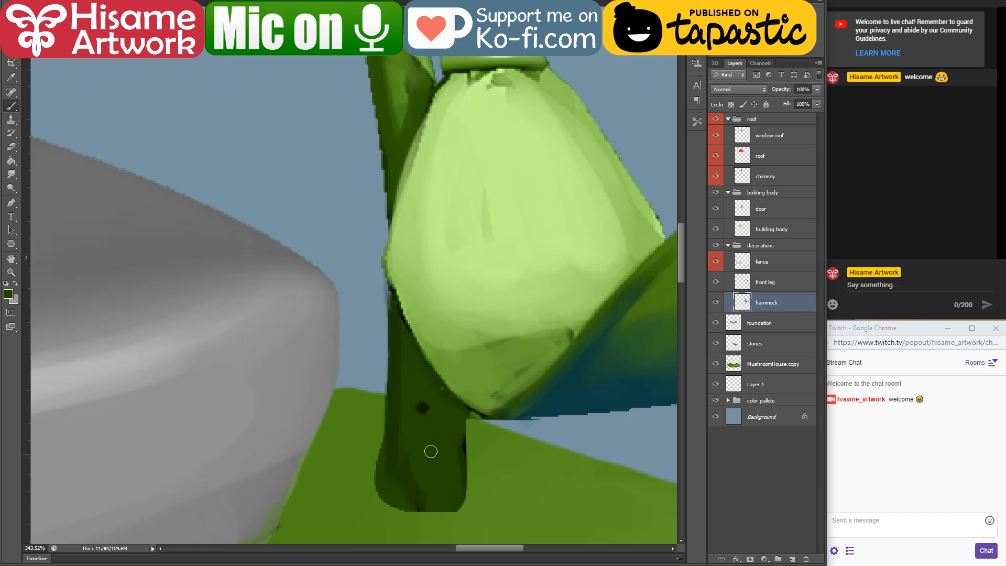
left_click(418, 385, "alt")
left_click(422, 407, "ctrl")
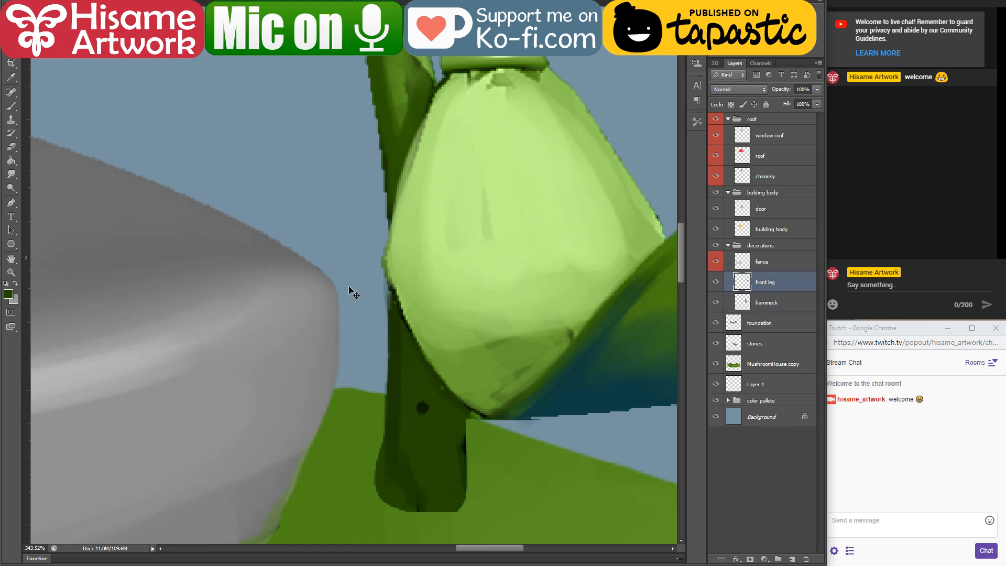
Step: Clear the selection and erase the stray dark dot over the back leg's base from the front leg layer
left_click(742, 283, "ctrl")
key("ctrl+d")
left_click(11, 147)
left_click(422, 407)
Step: Make the hammock layer active and hide the front leg layer
left_click(11, 36)
scroll(439, 379, "down", 4)
scroll(497, 345, "up", 3)
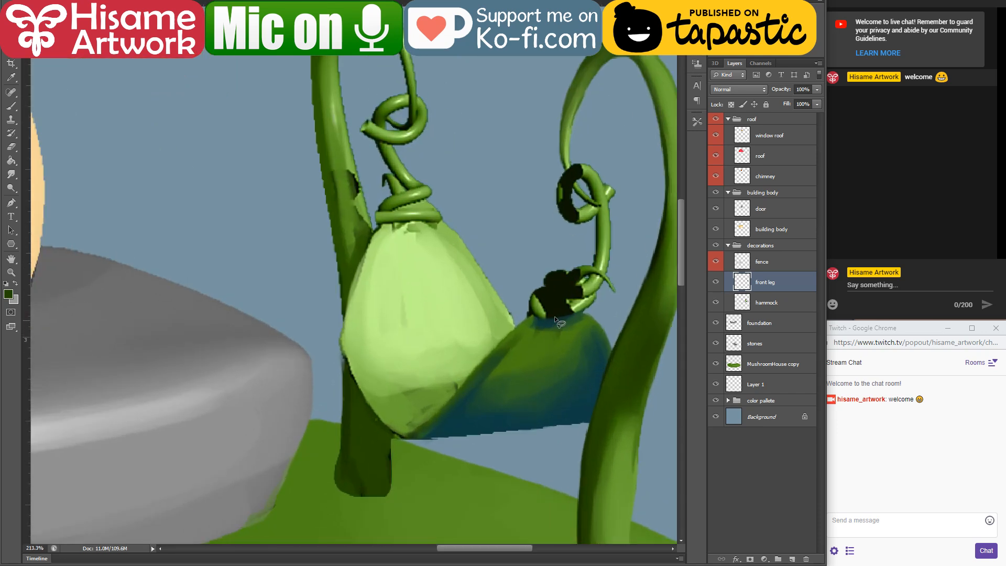
scroll(503, 335, "up", 1)
left_click(734, 302)
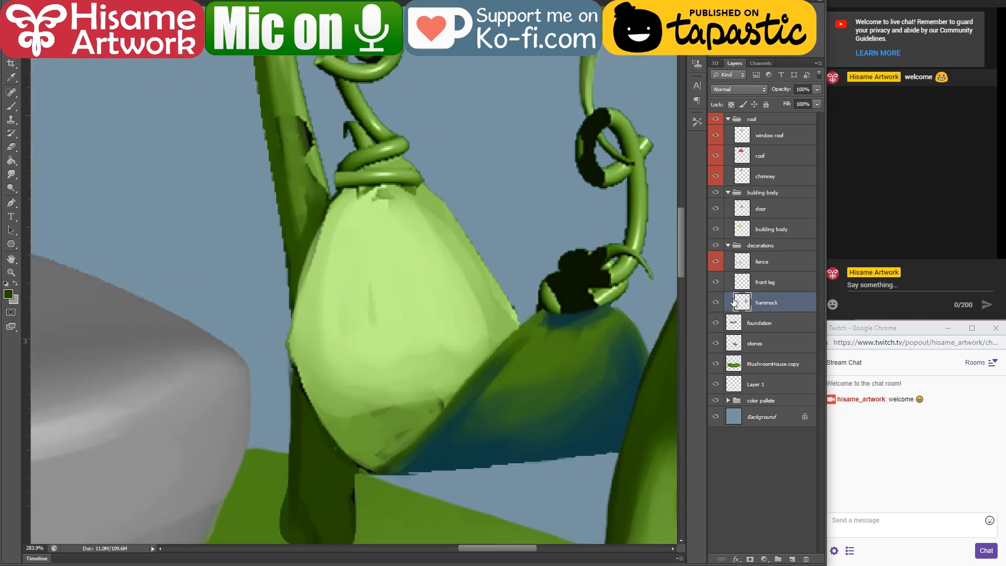
left_click_drag(523, 164, 443, 202)
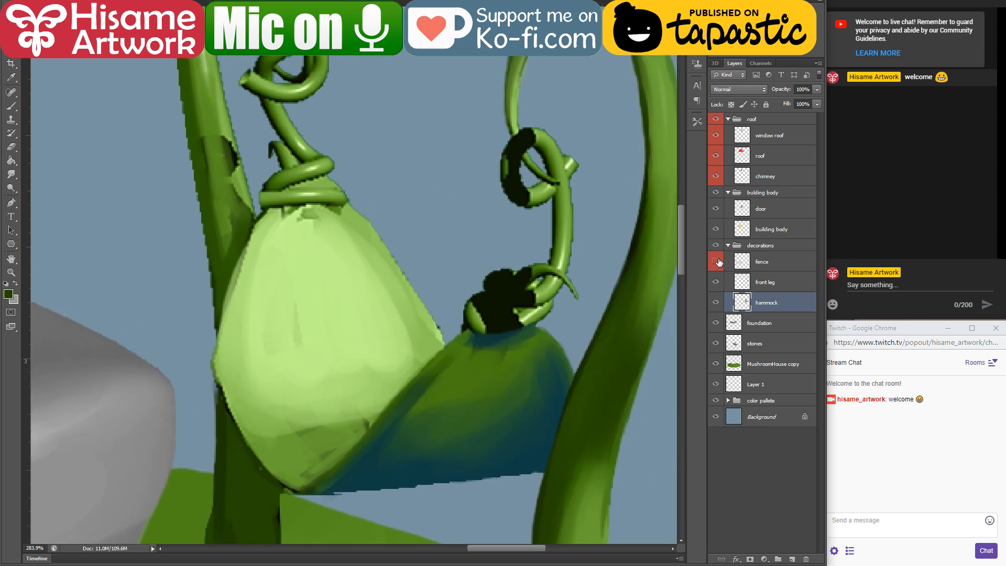
left_click(715, 283)
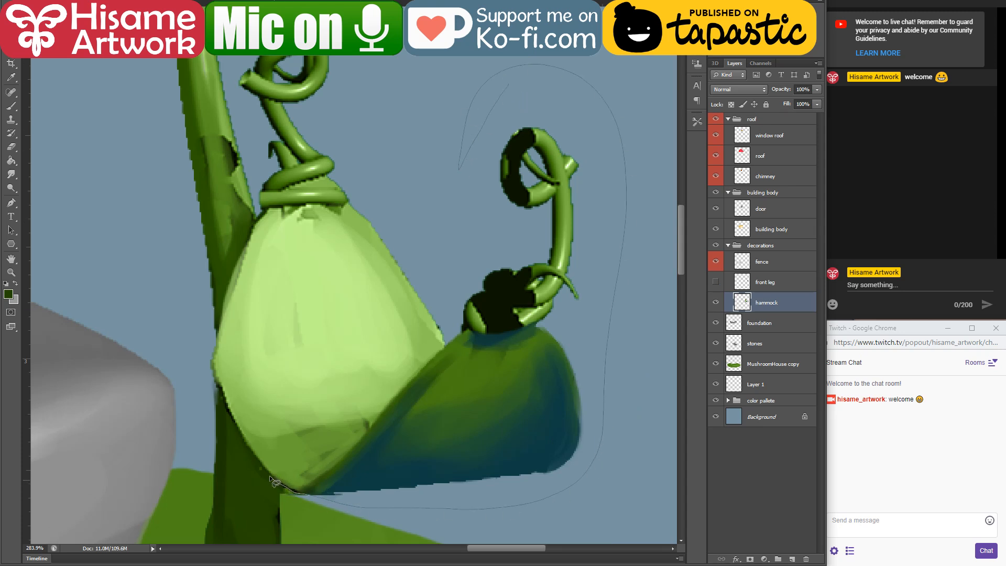
Step: Lasso the hammock pod with its curly vines, then cut and paste it onto its own layer
left_click_drag(269, 476, 251, 455)
left_click_drag(404, 177, 459, 169)
key("ctrl+x")
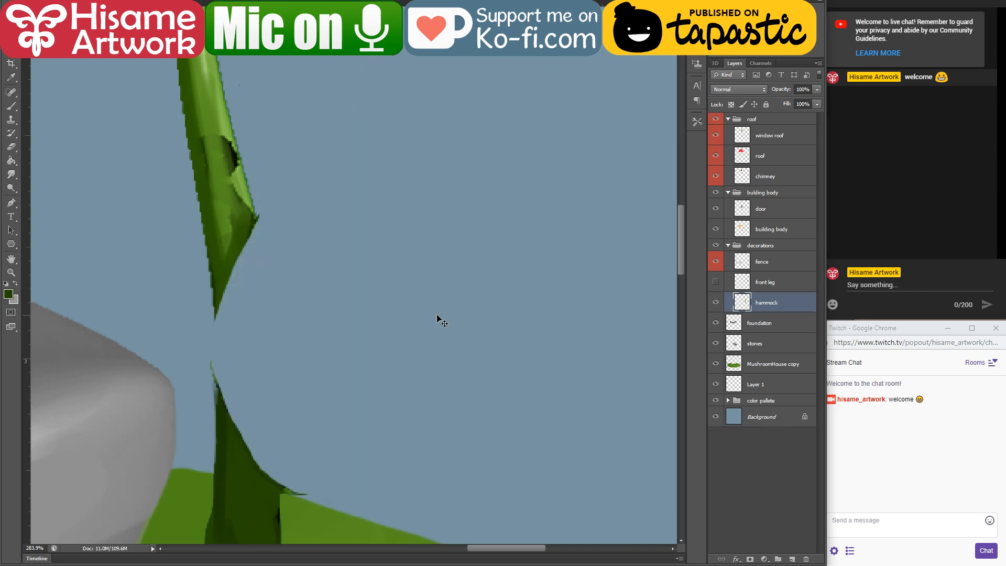
key("ctrl+v")
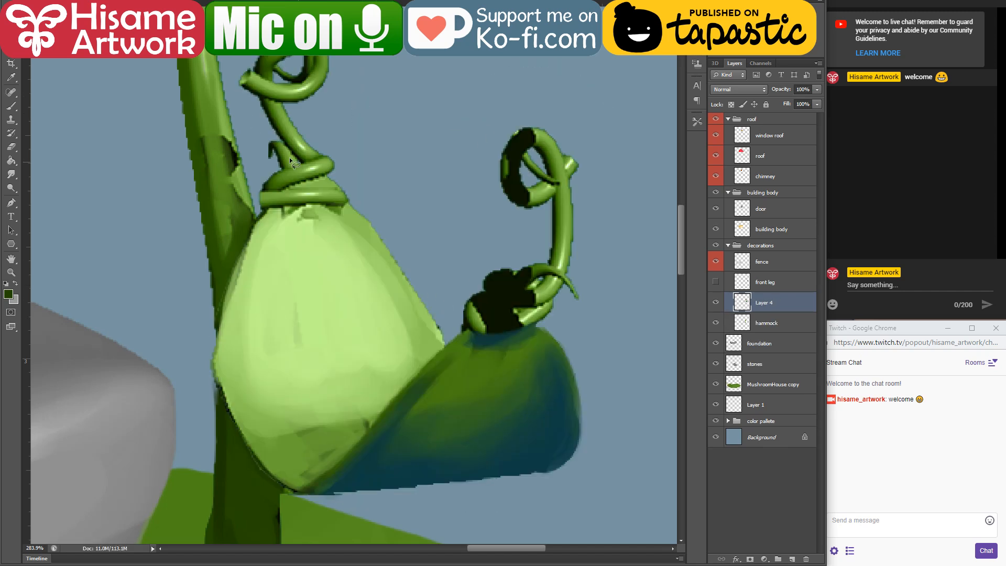
left_click_drag(290, 157, 422, 212)
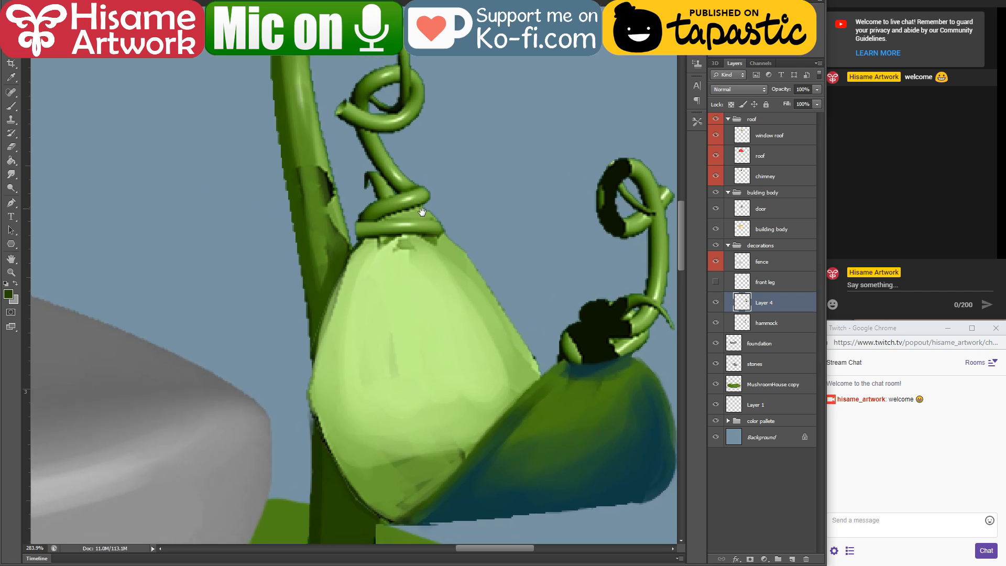
Step: Rename the pasted layer as "hammoc" and the original hammock layer as "back leg"
double_click(762, 305)
type("hammoc")
key("Return")
double_click(775, 323)
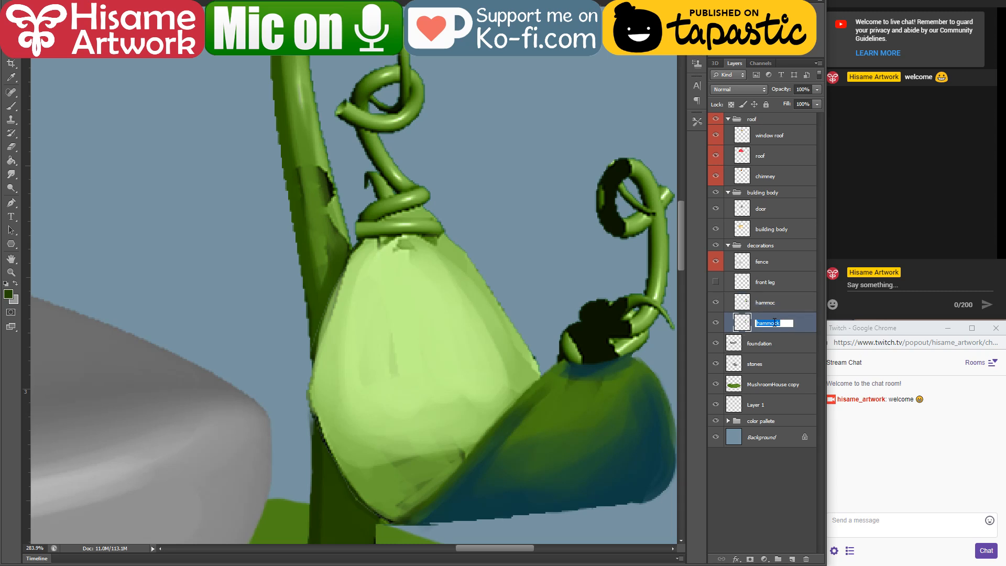
type("back leg")
key("Return")
Step: Hide the hammoc layer and smooth the outer edge of the back leg's upper curve with a dark green brush
left_click(717, 302)
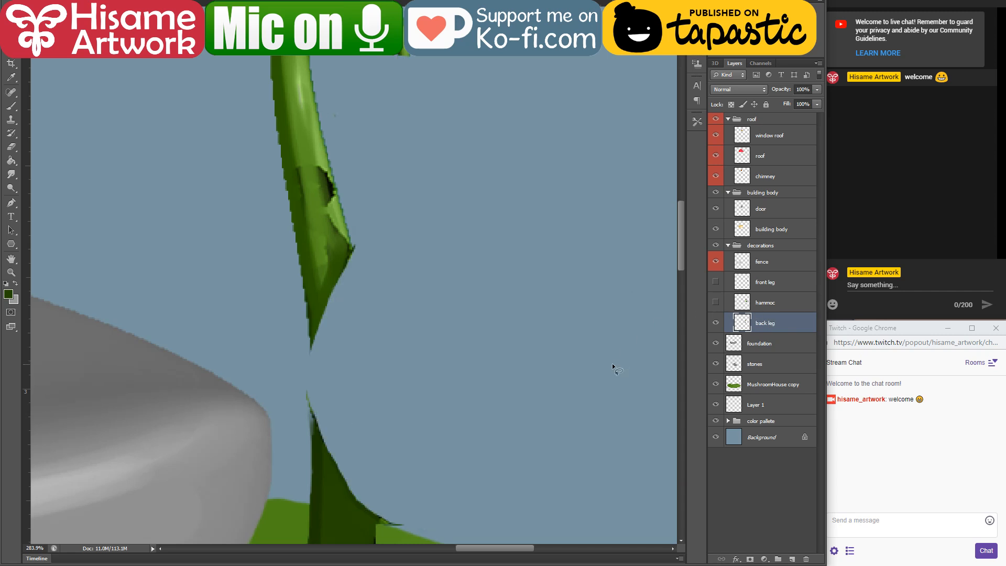
scroll(613, 360, "down", 5)
scroll(419, 112, "up", 6)
scroll(417, 142, "up", 1)
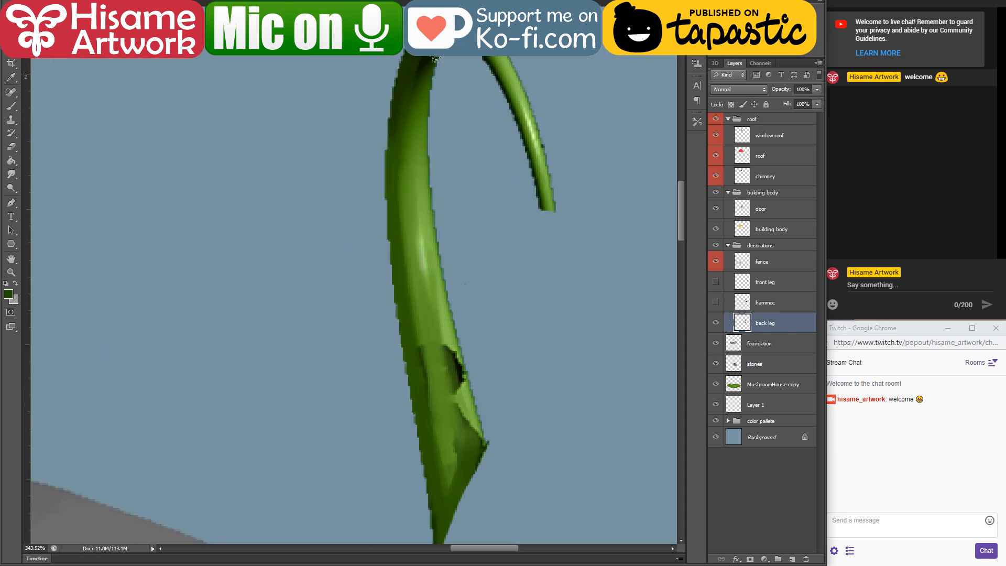
left_click_drag(422, 240, 398, 341)
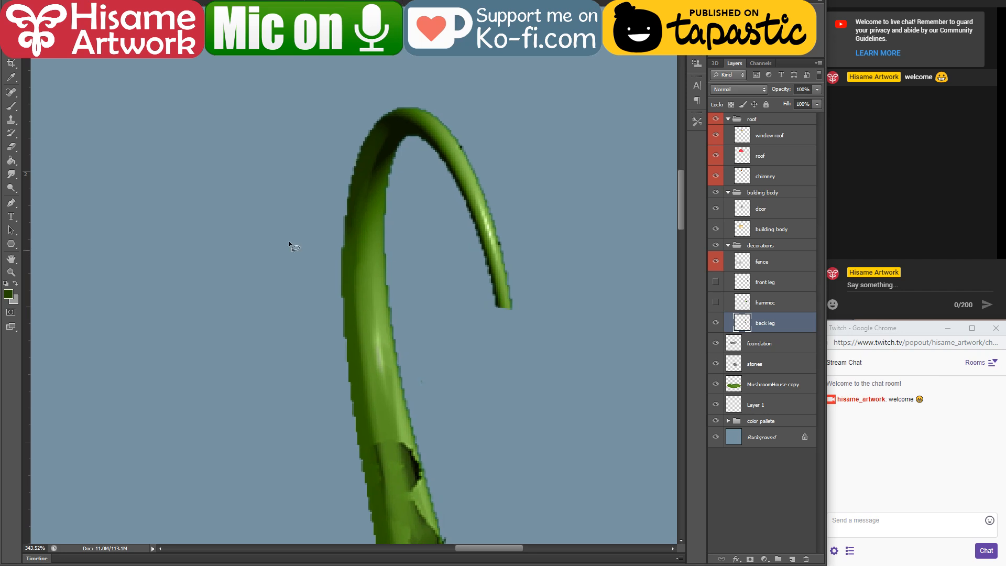
left_click(11, 105)
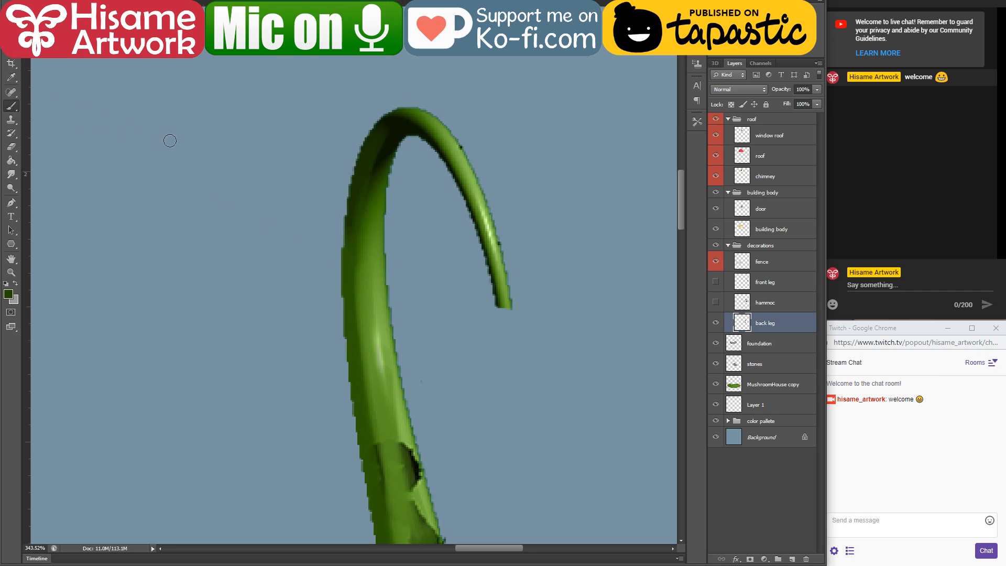
left_click(364, 179, "alt")
left_click(35, 3)
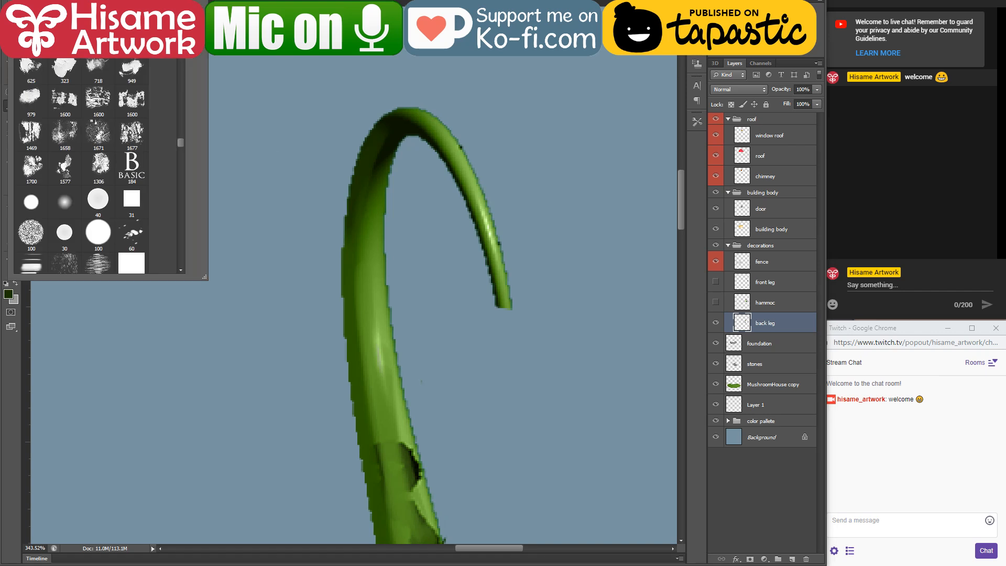
left_click(413, 51)
left_click(371, 147, "alt")
key("[")
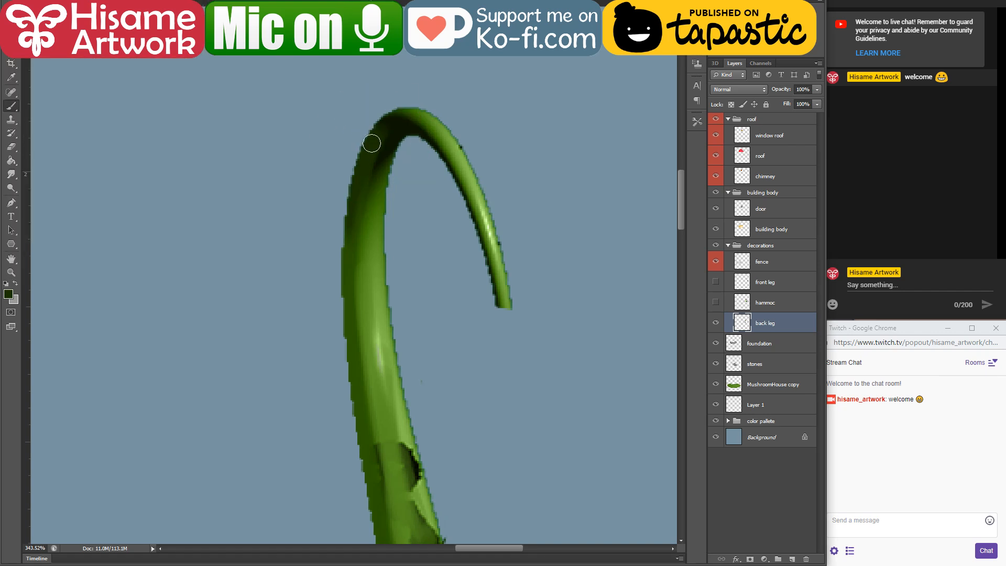
mouse_move(371, 143)
left_mouse_down()
mouse_move(398, 115)
mouse_move(384, 121)
mouse_move(352, 249)
mouse_move(371, 140)
mouse_move(355, 232)
left_mouse_up()
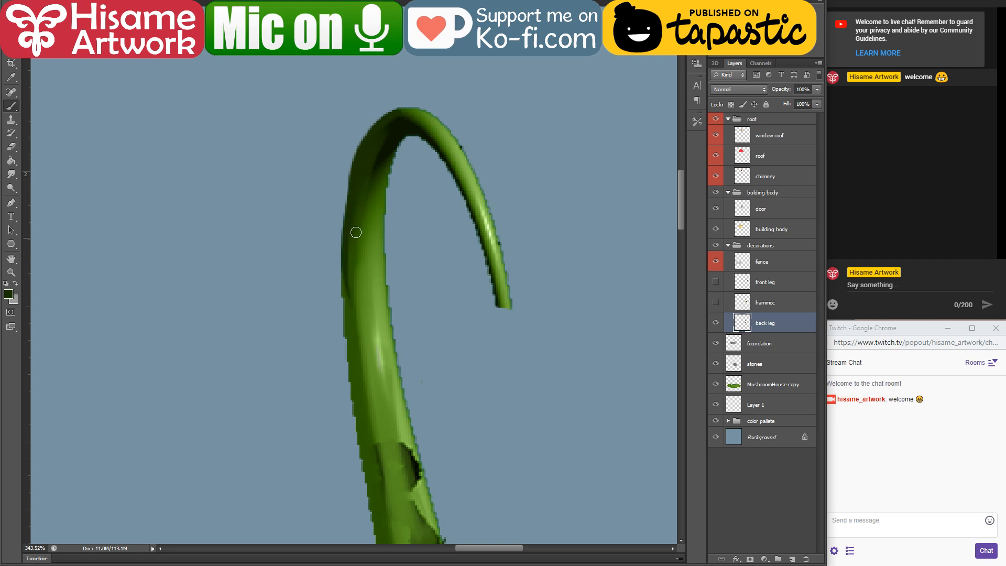
Step: Continue the dark green shading down the back leg's outer edge to the gap left by the cut-out hammock
left_click_drag(365, 348, 416, 216)
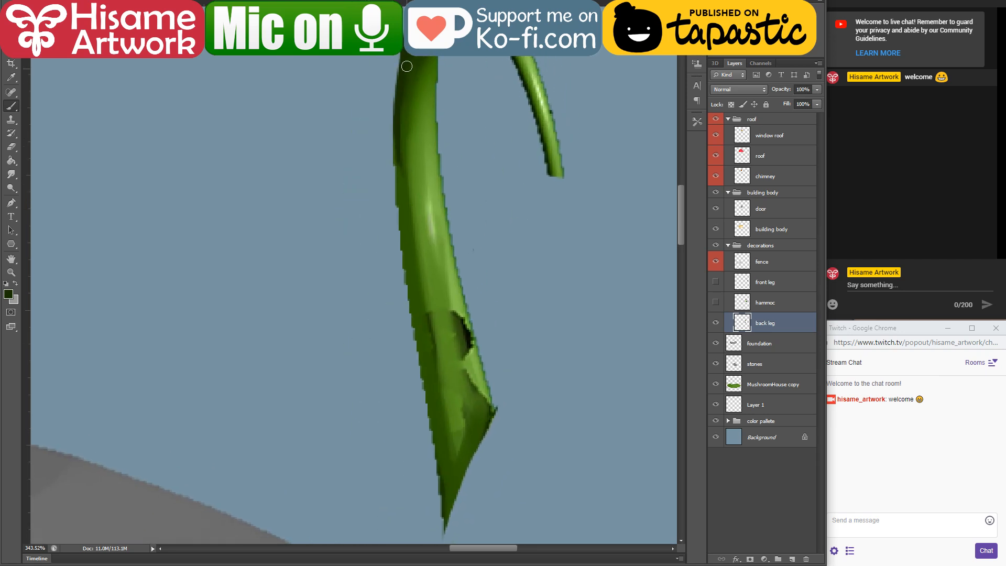
mouse_move(397, 127)
left_mouse_down()
mouse_move(399, 233)
mouse_move(395, 126)
mouse_move(429, 376)
left_mouse_up()
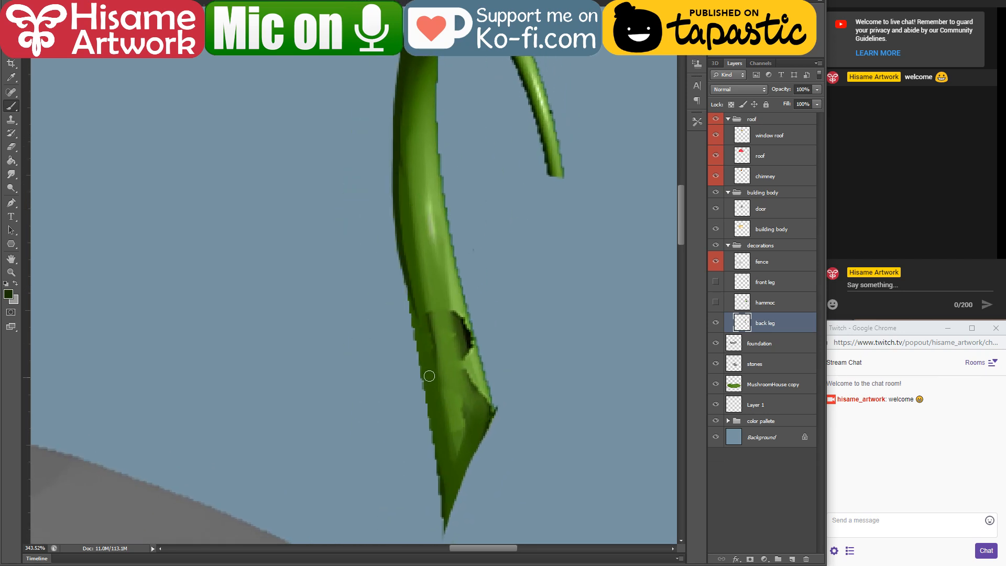
left_click(408, 195, "alt")
left_click_drag(420, 319, 363, 257)
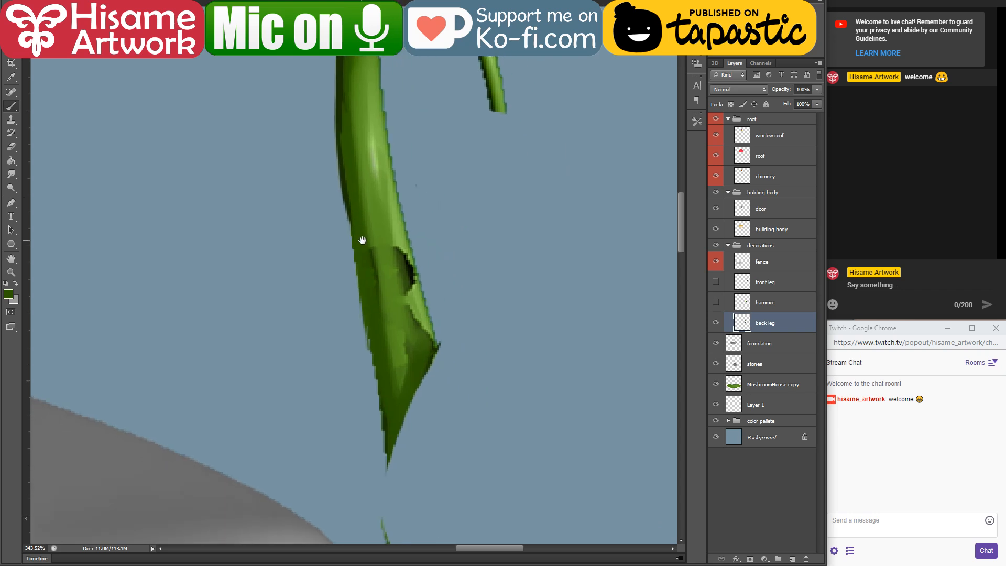
left_click_drag(335, 151, 377, 405)
mouse_move(385, 355)
left_mouse_down()
mouse_move(351, 228)
mouse_move(355, 386)
left_mouse_up()
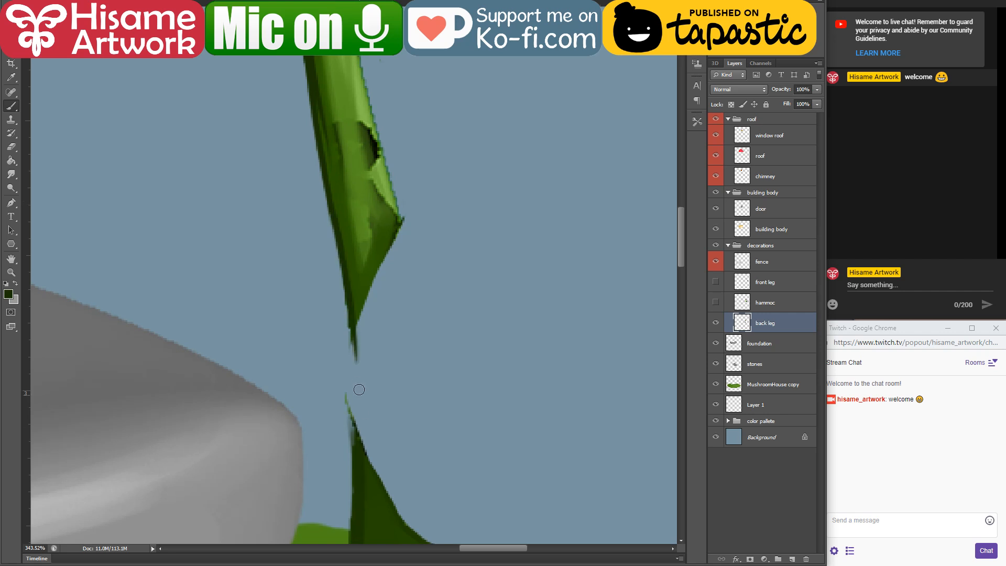
Step: Bridge the gap along the back leg's left edge with dark green strokes and clean the edge with the Eraser
mouse_move(374, 313)
left_mouse_down()
mouse_move(376, 273)
mouse_move(422, 168)
mouse_move(420, 149)
left_mouse_up()
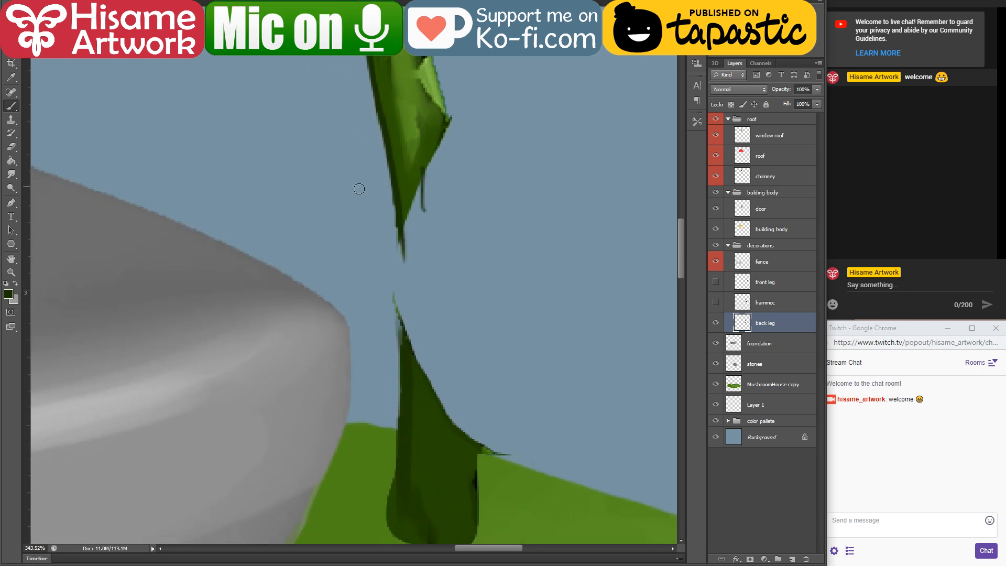
mouse_move(397, 184)
left_mouse_down()
mouse_move(407, 408)
mouse_move(454, 185)
mouse_move(449, 200)
mouse_move(399, 202)
mouse_move(411, 190)
mouse_move(418, 280)
left_mouse_up()
left_click(11, 146)
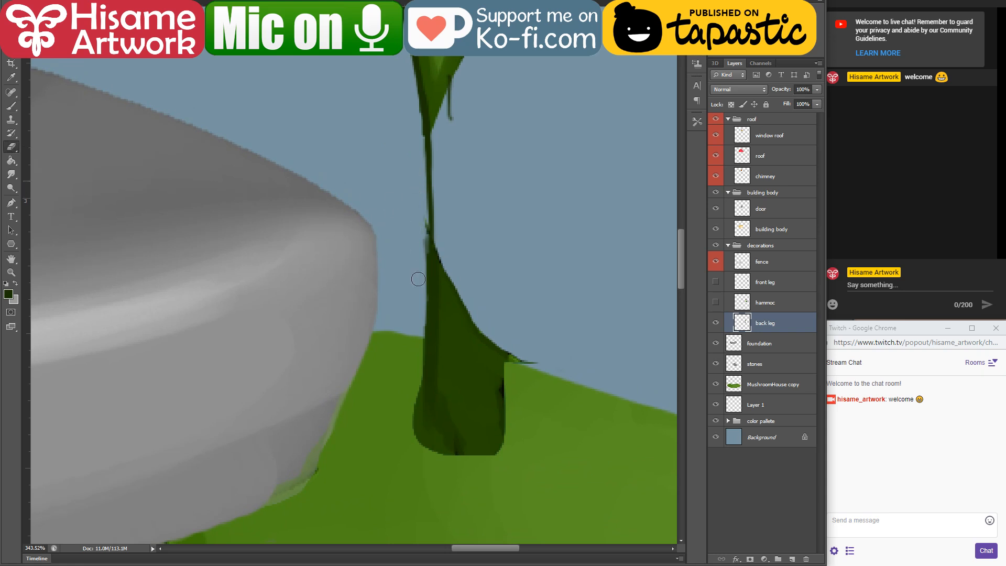
left_click(11, 106)
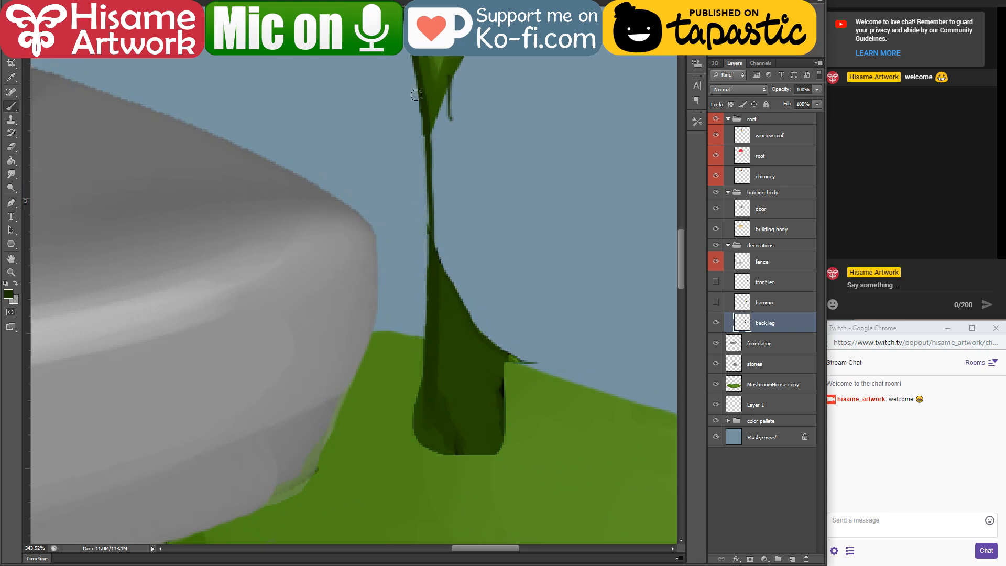
Step: Outline the base of the back leg in near-black and erase the stray spike beside it
left_click_drag(433, 236, 423, 411)
mouse_move(514, 382)
left_mouse_down()
mouse_move(497, 375)
mouse_move(500, 385)
left_mouse_up()
mouse_move(429, 317)
left_mouse_down()
mouse_move(410, 408)
mouse_move(426, 378)
mouse_move(418, 403)
mouse_move(445, 453)
mouse_move(422, 442)
mouse_move(467, 458)
mouse_move(501, 439)
left_mouse_up()
left_click_drag(502, 341, 499, 447)
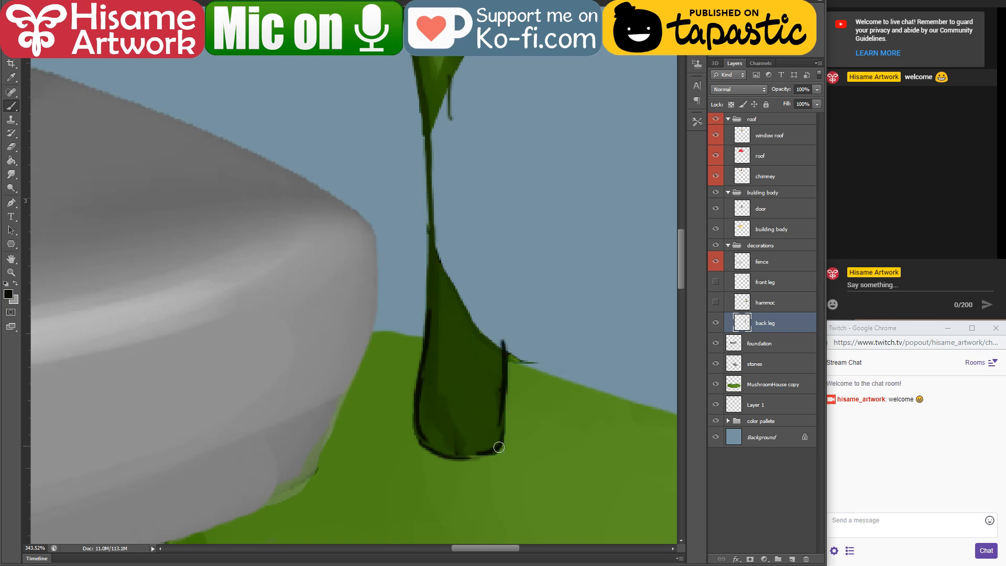
left_click(11, 147)
left_click_drag(506, 335, 520, 376)
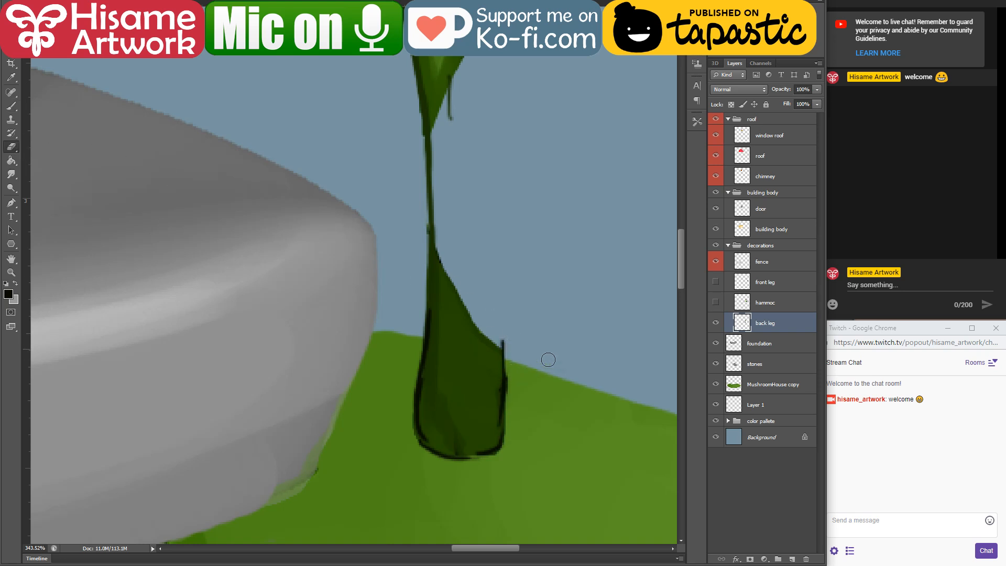
Step: Paint the back leg's missing right edge in dark green and fill the gap between its two edges
scroll(548, 359, "up", 3)
left_click(12, 106)
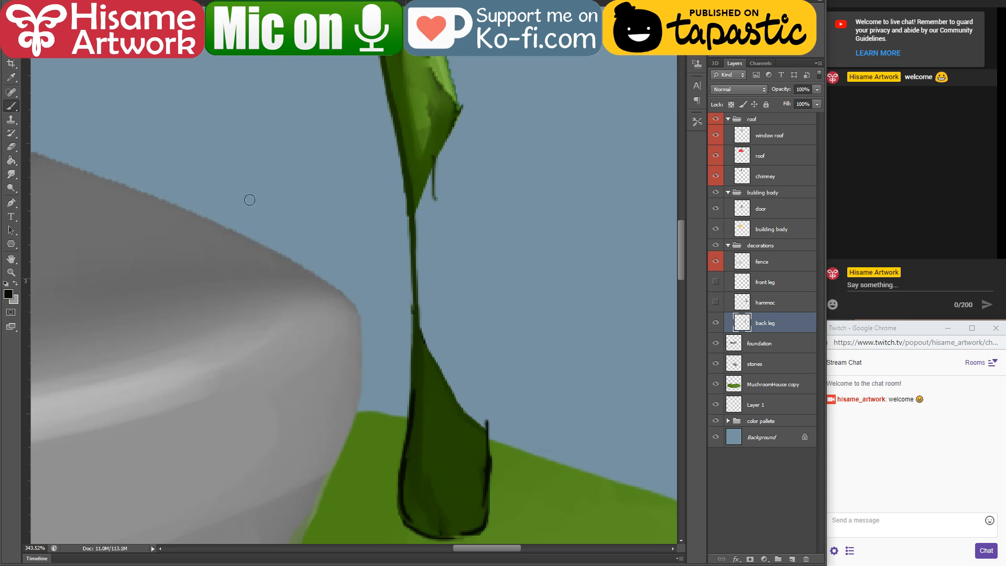
left_click(478, 441, "alt")
left_click_drag(449, 110, 475, 326)
left_click_drag(457, 95, 490, 397)
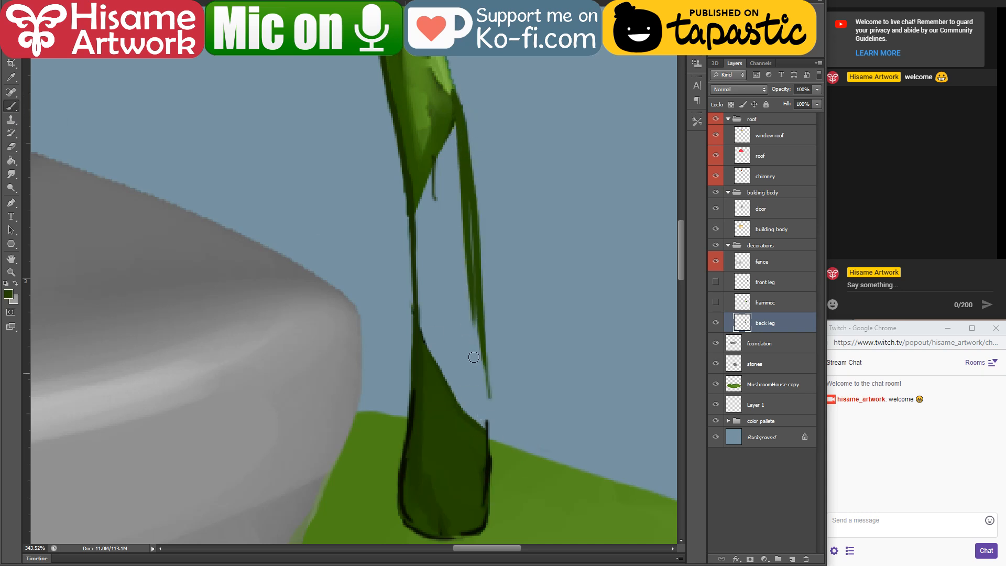
left_click_drag(482, 280, 477, 461)
left_click_drag(485, 333, 485, 472)
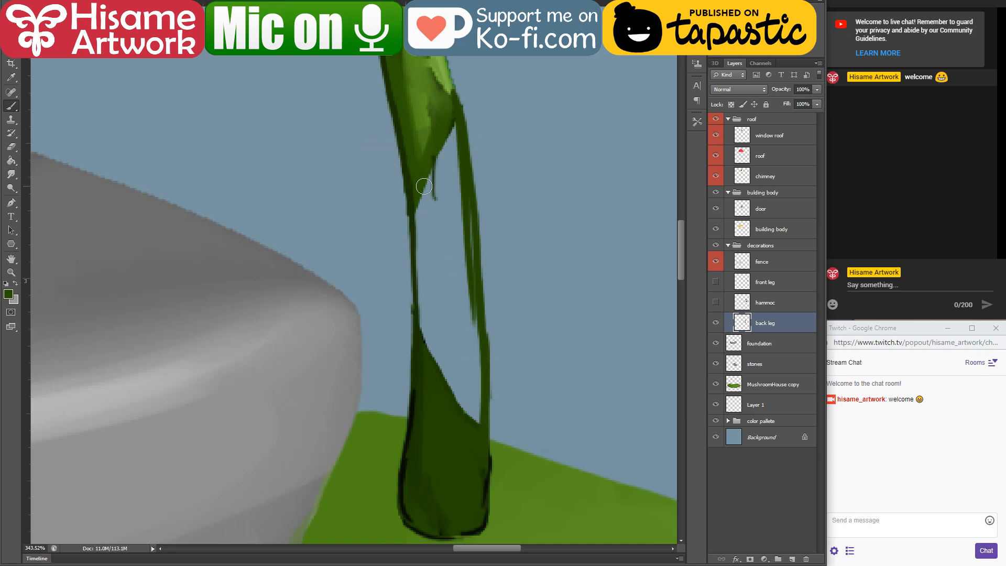
mouse_move(424, 186)
left_mouse_down()
mouse_move(424, 291)
mouse_move(419, 179)
mouse_move(429, 336)
mouse_move(426, 163)
mouse_move(439, 138)
mouse_move(461, 245)
mouse_move(454, 380)
mouse_move(426, 340)
mouse_move(432, 380)
mouse_move(441, 232)
mouse_move(462, 424)
mouse_move(475, 369)
mouse_move(457, 239)
mouse_move(442, 237)
mouse_move(468, 234)
left_mouse_up()
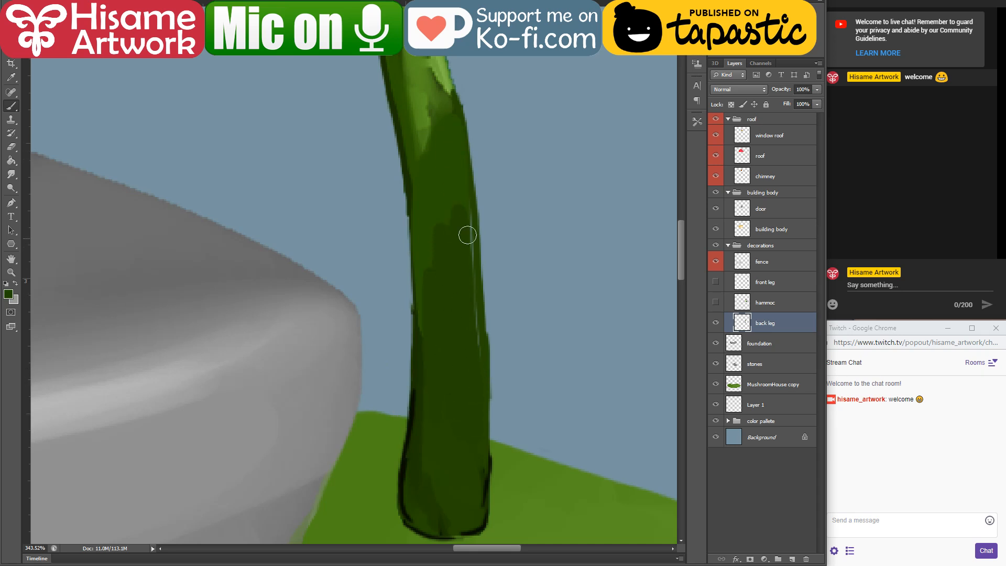
Step: Sample the back leg's light green and paint it over the dark patches in the leg's middle section
left_click_drag(465, 117, 442, 426)
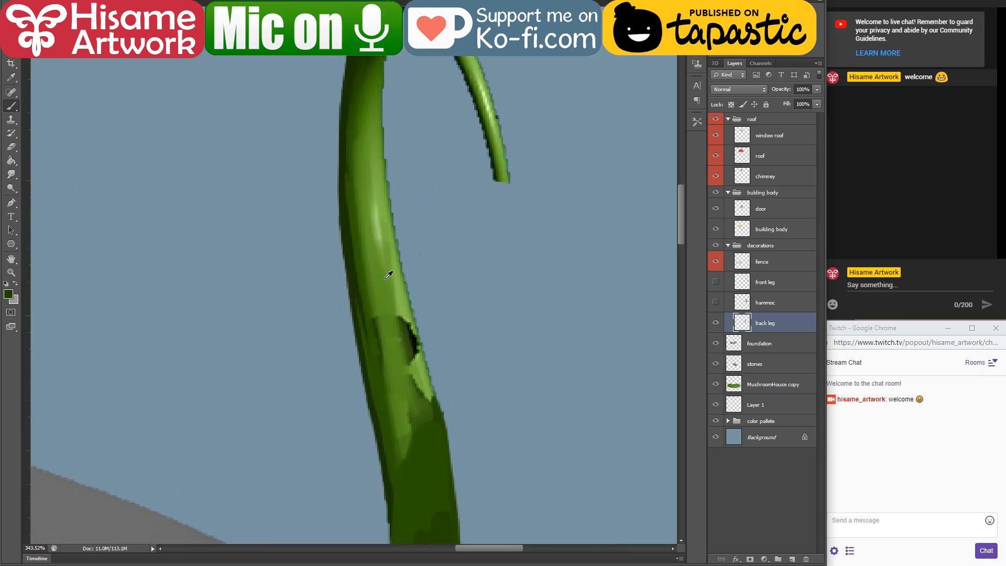
left_click(371, 255, "alt")
left_click_drag(369, 249, 402, 423)
left_click_drag(375, 284, 397, 395)
left_click_drag(400, 312, 417, 408)
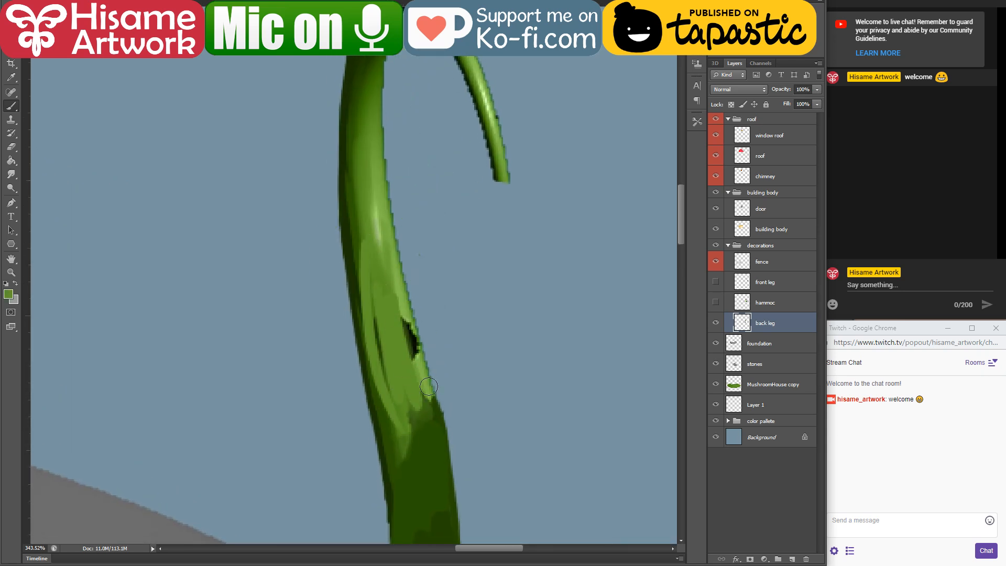
Step: Repaint the right edge of the back leg's patched middle section with sampled dark green
left_click(443, 414, "alt")
left_click_drag(407, 296, 430, 413)
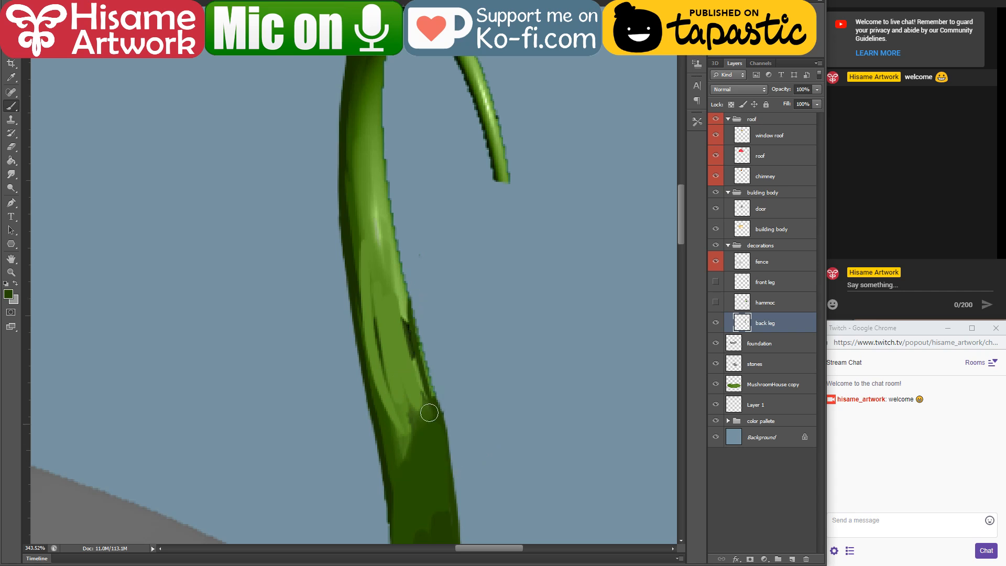
left_click_drag(415, 335, 448, 470)
Step: Shade the back leg's inner edge in dark green from beneath the hook's arch down to the middle section
left_click_drag(375, 171, 390, 275)
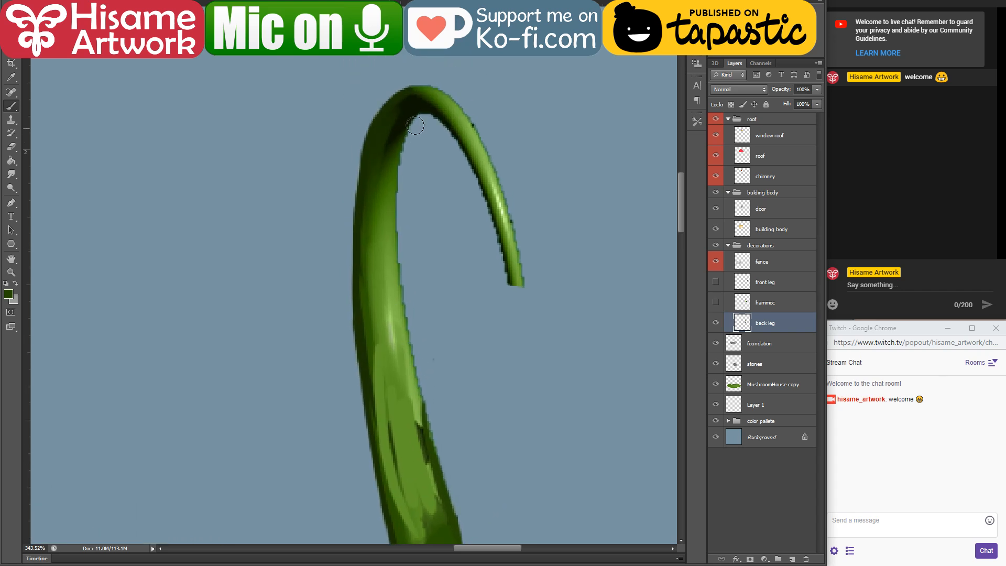
left_click_drag(415, 125, 396, 222)
left_click_drag(398, 184, 397, 325)
mouse_move(396, 262)
left_mouse_down()
mouse_move(412, 378)
mouse_move(440, 479)
left_mouse_up()
left_click_drag(407, 338, 437, 501)
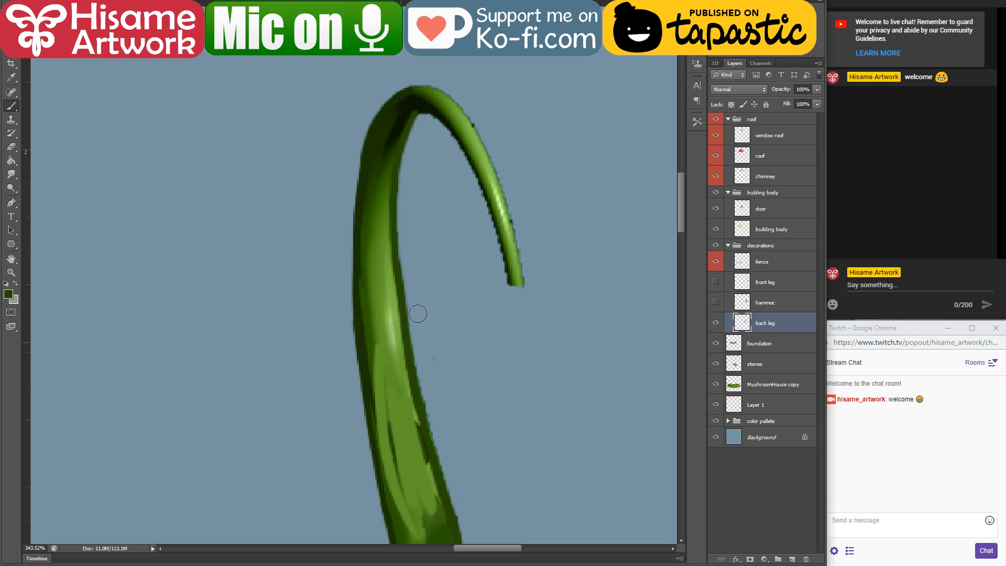
Step: Paint darker green shading down the hanging end of the back leg's hook
left_click(424, 102, "alt")
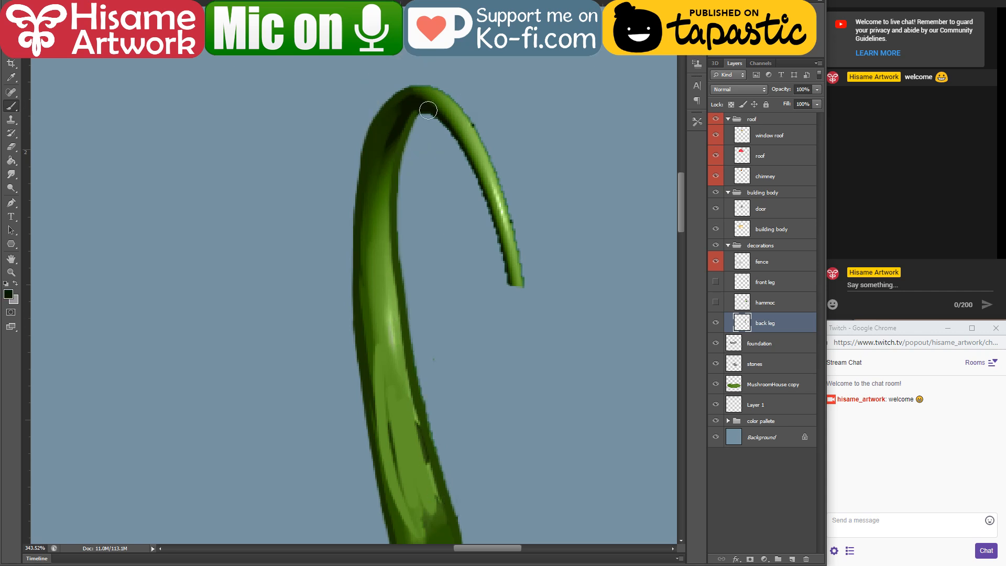
left_click(358, 312, "alt")
left_click_drag(442, 119, 502, 253)
left_click_drag(470, 158, 508, 305)
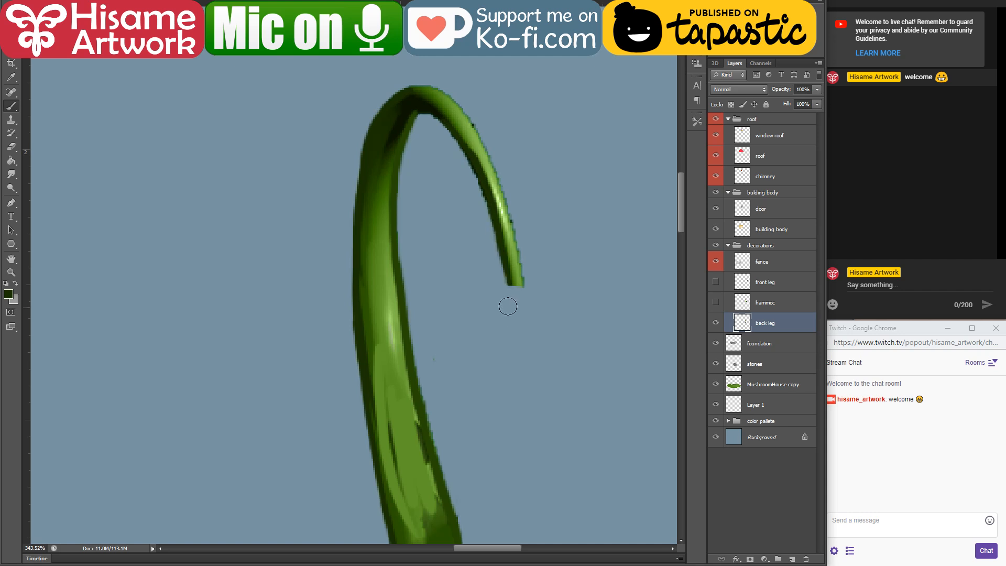
Step: Paint the outer edge of the hook's hanging end in mid green and extend it to a pointed tip
left_click(432, 101, "alt")
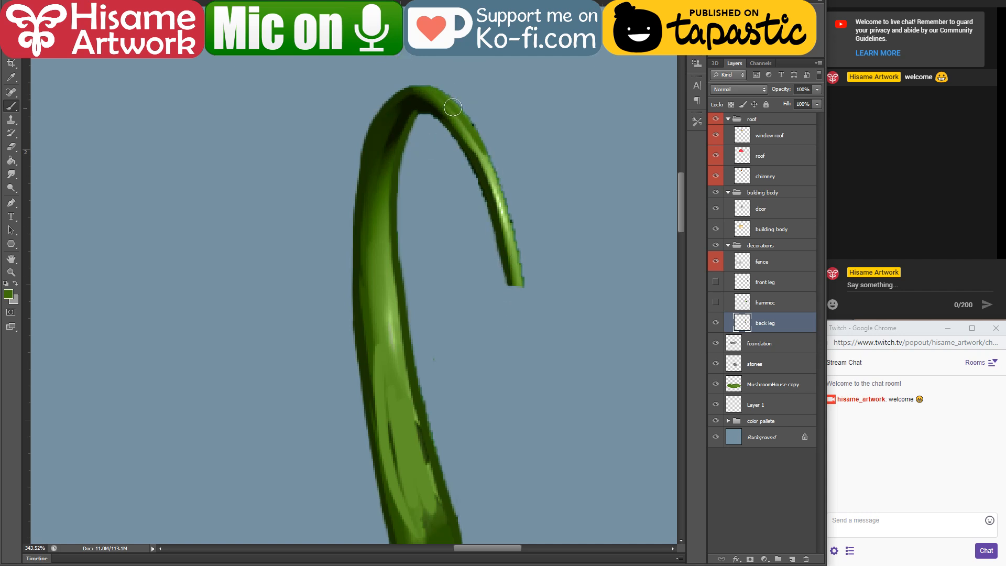
mouse_move(453, 107)
left_mouse_down()
mouse_move(481, 140)
mouse_move(517, 292)
left_mouse_up()
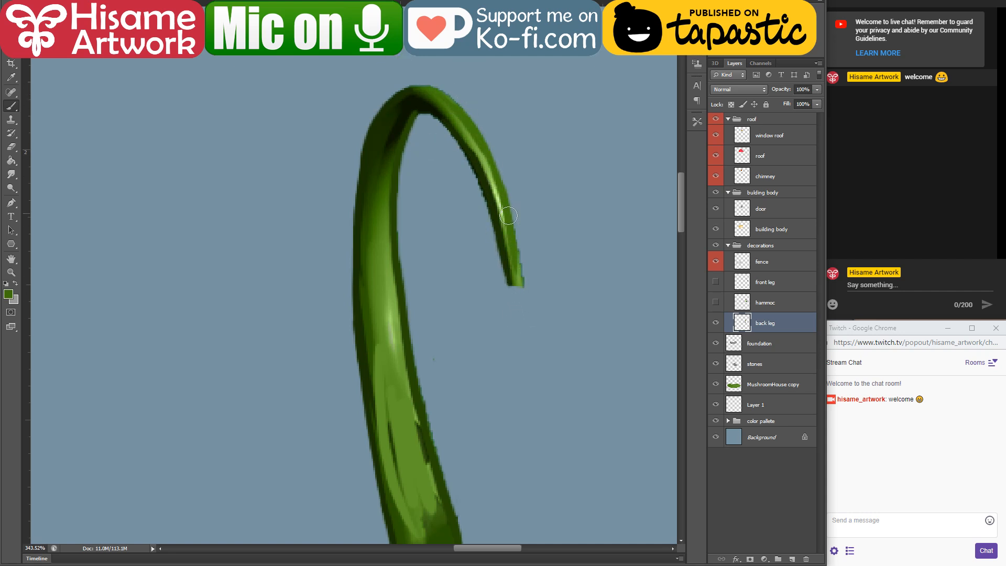
left_click_drag(509, 215, 522, 299)
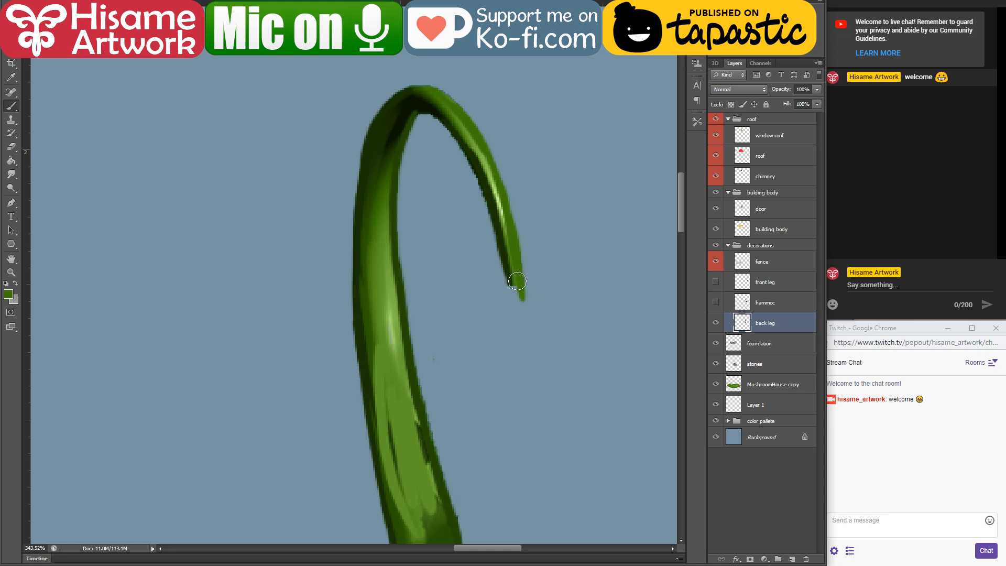
Step: Load the back leg's pixels as a selection, choose the size 30 round brush and blend dark green over the hook's arch
left_click(742, 322, "ctrl")
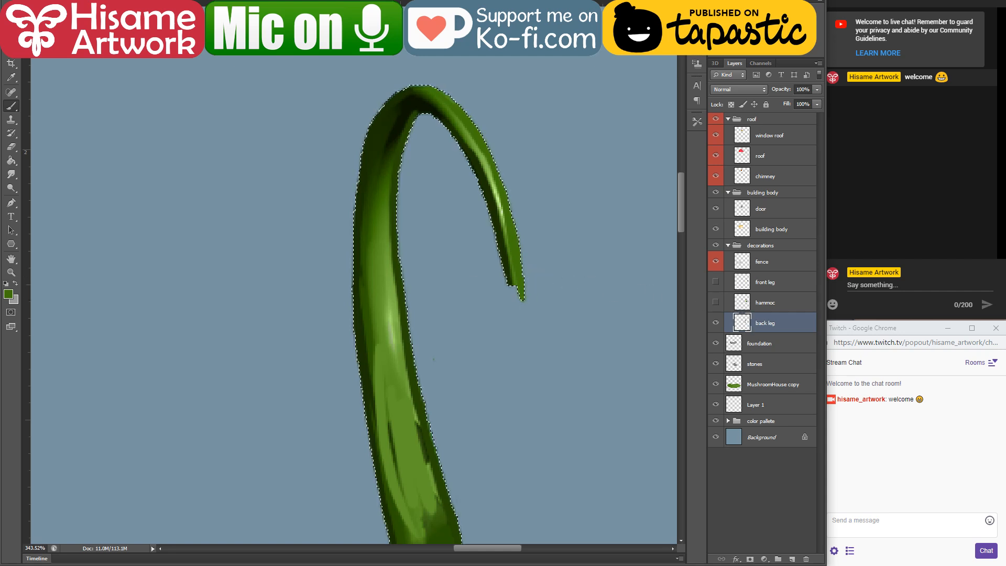
left_click(38, 2)
left_click(64, 233)
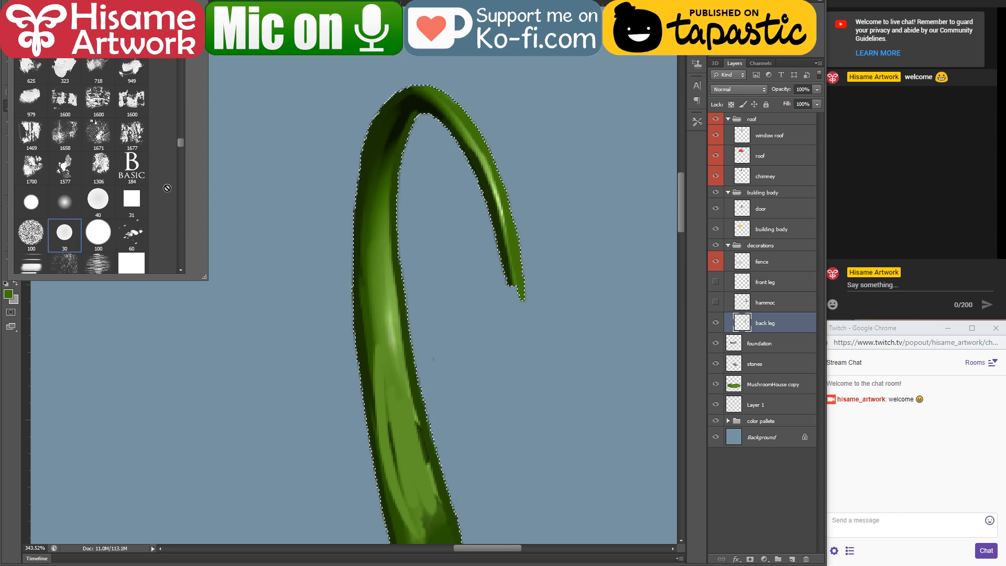
left_click(327, 187)
left_click(389, 134, "alt")
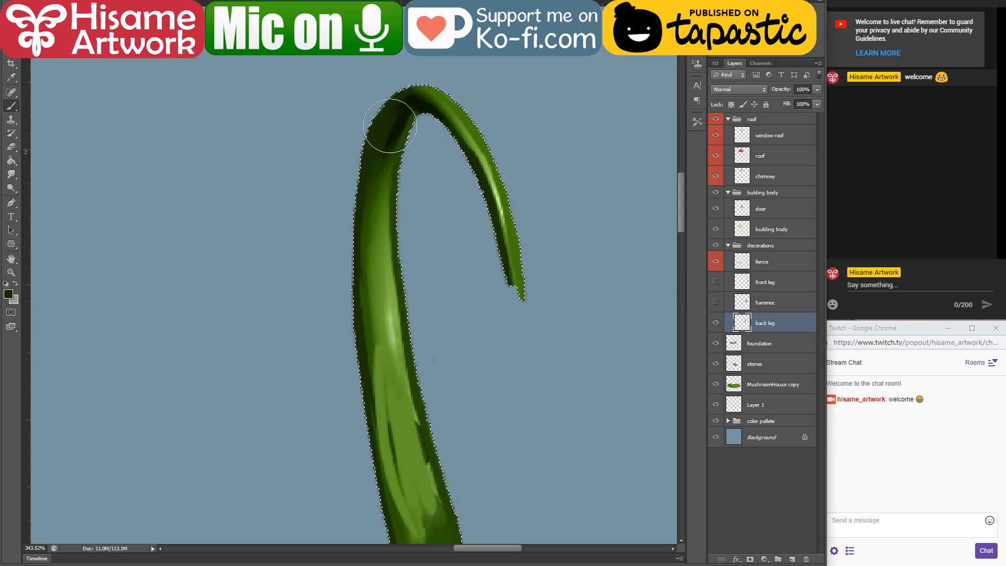
mouse_move(390, 134)
left_mouse_down()
mouse_move(419, 119)
mouse_move(419, 106)
mouse_move(414, 122)
left_mouse_up()
key("bracketleft")
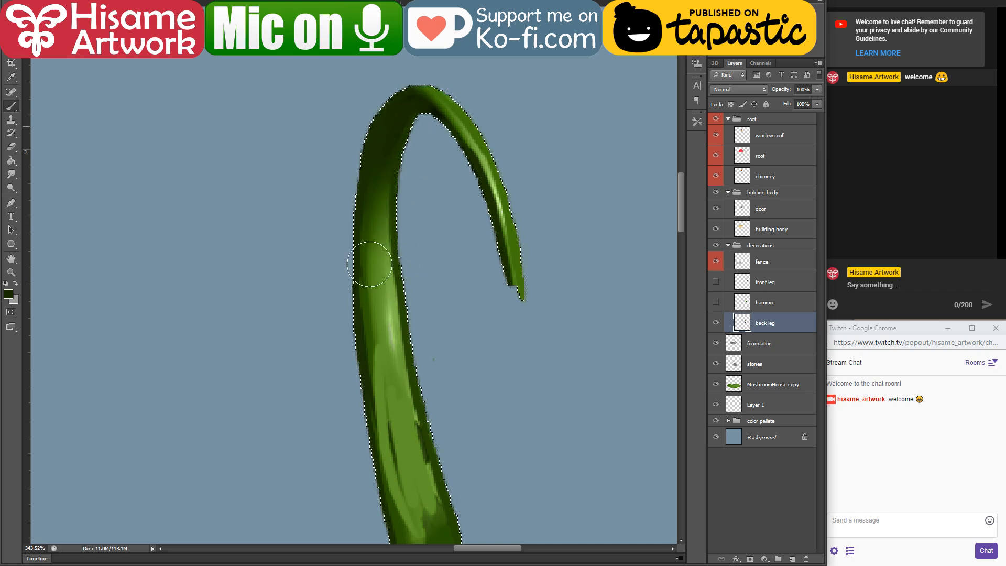
Step: Blend light green down the back leg's middle and along the hook's hanging end, then deselect
left_click_drag(377, 404, 339, 215)
left_click(367, 251, "alt")
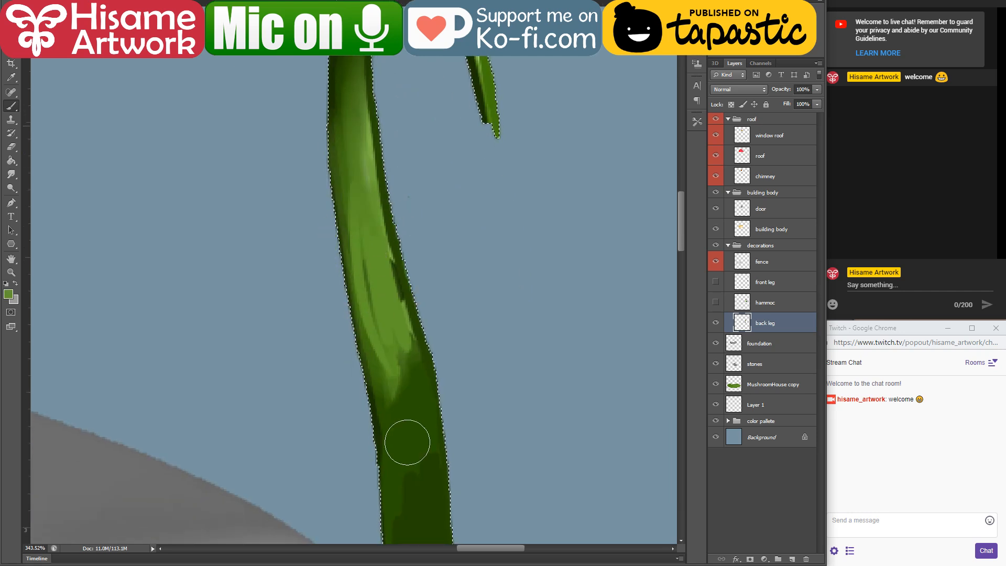
left_click_drag(407, 443, 415, 461)
left_click_drag(396, 276, 404, 449)
key("bracketleft")
key("bracketleft")
key("bracketleft")
key("bracketleft")
key("bracketleft")
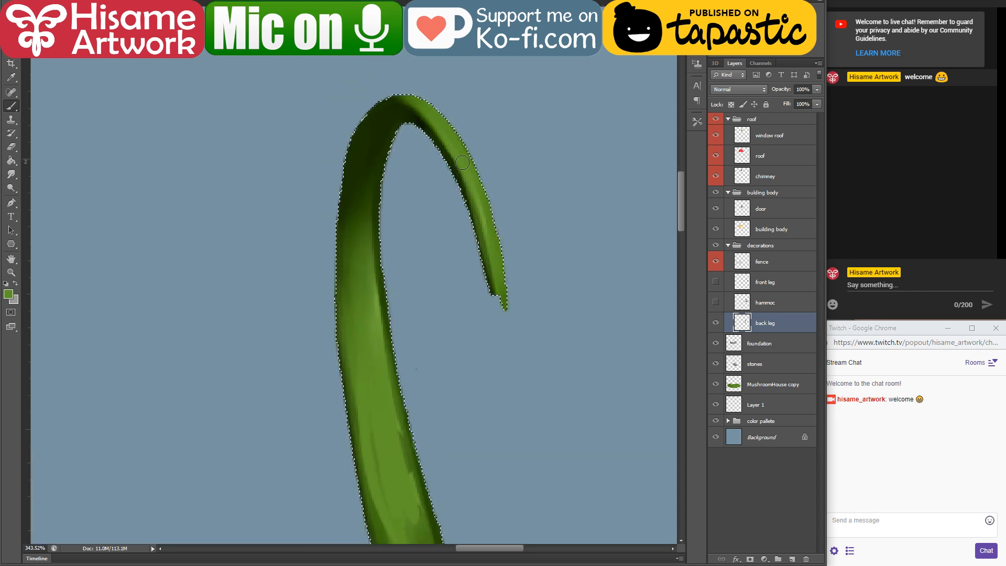
left_click_drag(426, 140, 467, 168)
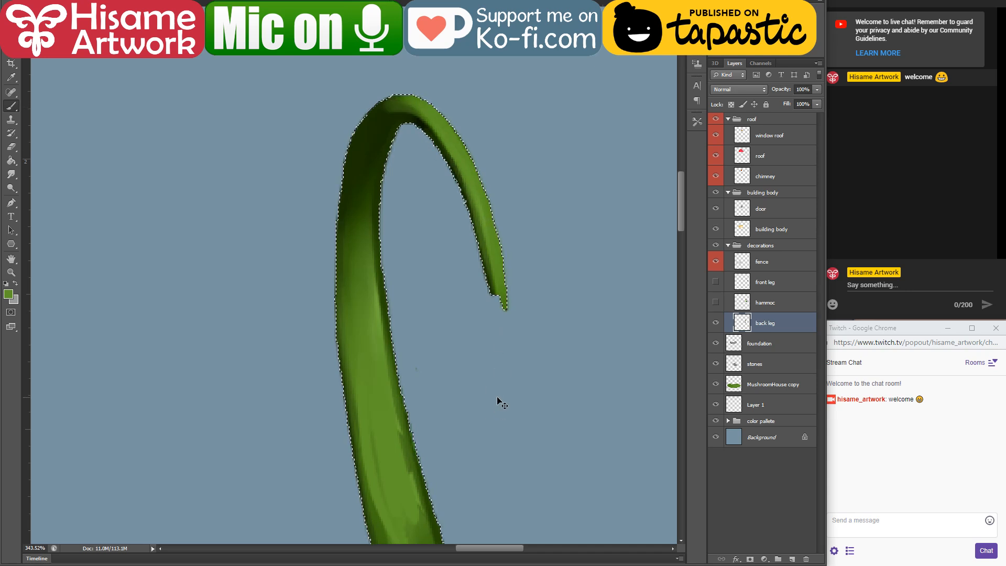
key("ctrl+d")
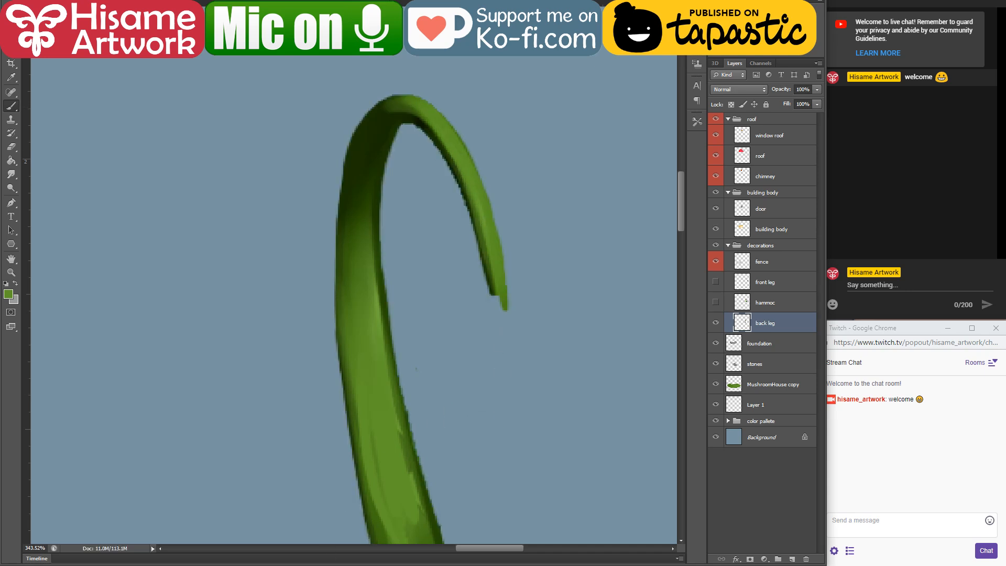
Step: Check the live stream dashboard in the browser and return to the Photoshop painting
key("alt+Tab")
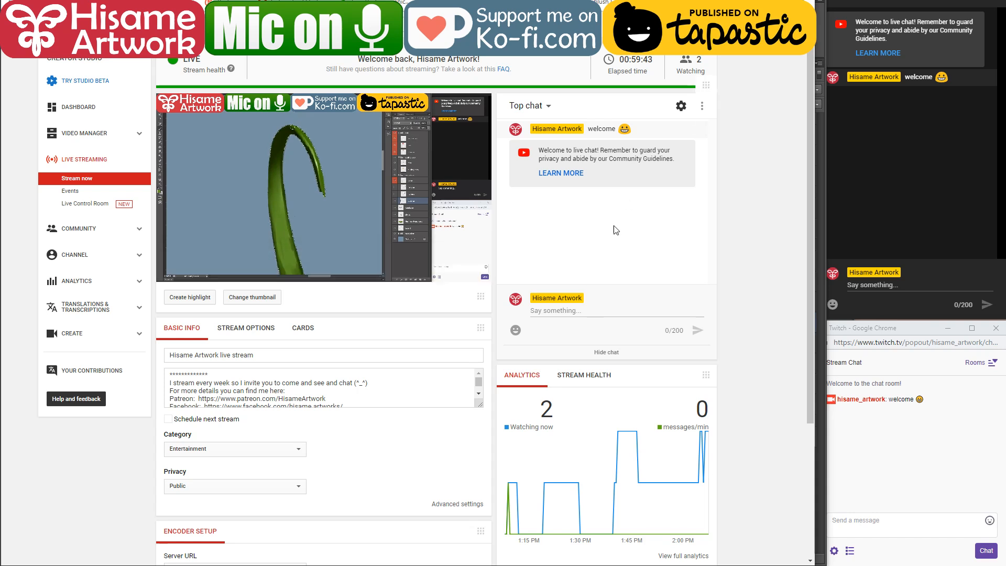
key("alt+Tab")
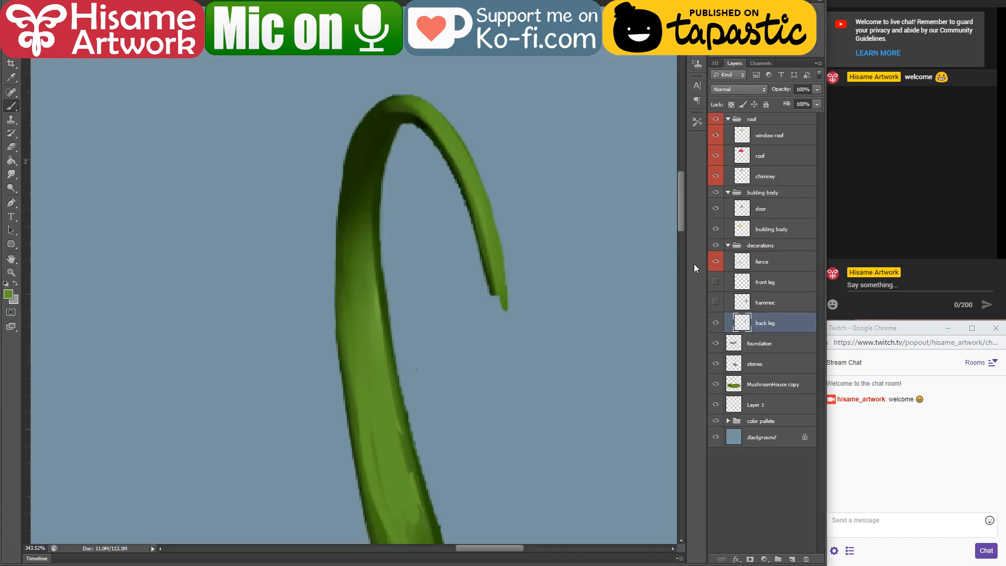
Step: Reselect the back leg's pixels and blend sampled greens down its upper and middle sections
left_click(742, 323, "ctrl")
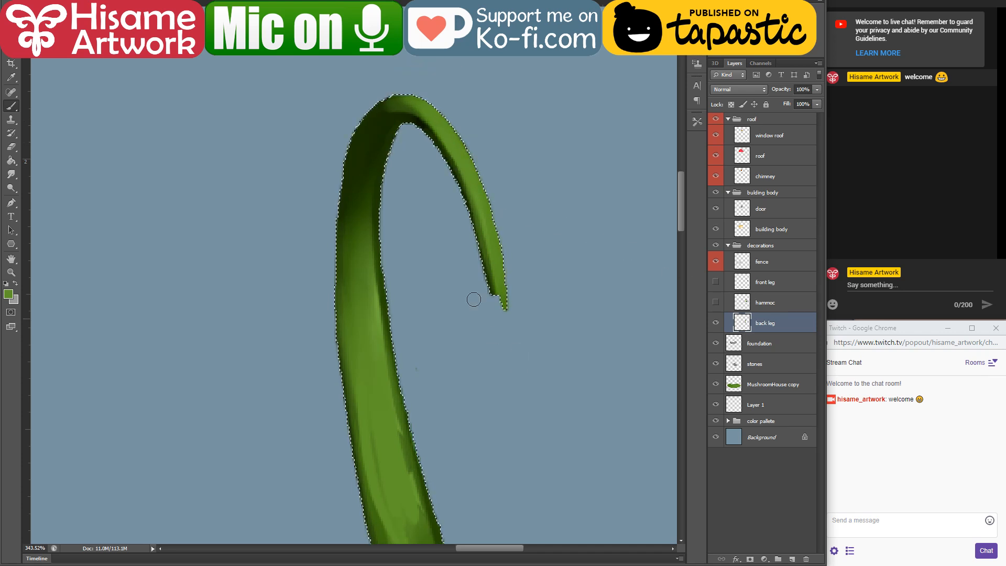
left_click(375, 142, "alt")
mouse_move(353, 222)
left_mouse_down()
mouse_move(358, 267)
mouse_move(345, 73)
mouse_move(366, 241)
mouse_move(363, 334)
left_mouse_up()
left_click(342, 90, "alt")
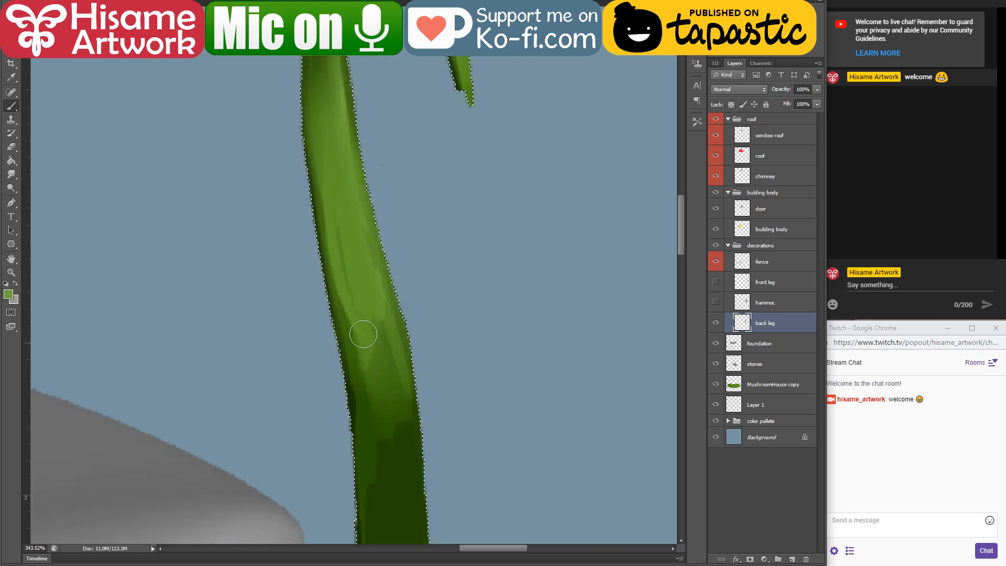
left_click(390, 359, "alt")
left_click_drag(325, 195, 366, 480)
left_click_drag(350, 209, 381, 467)
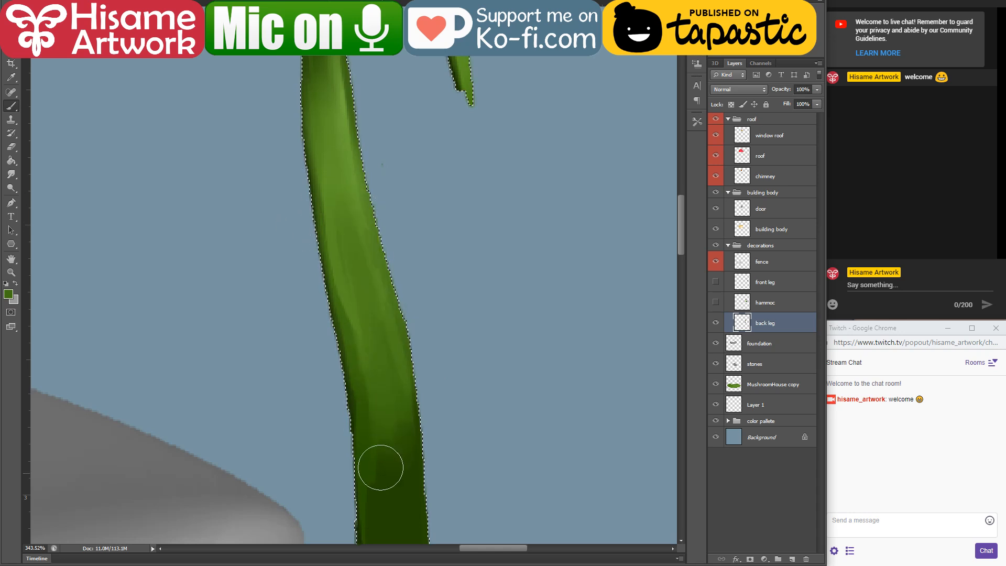
Step: Blend dark green down the lower back leg to its base and clear the selection
left_click_drag(406, 367, 386, 118)
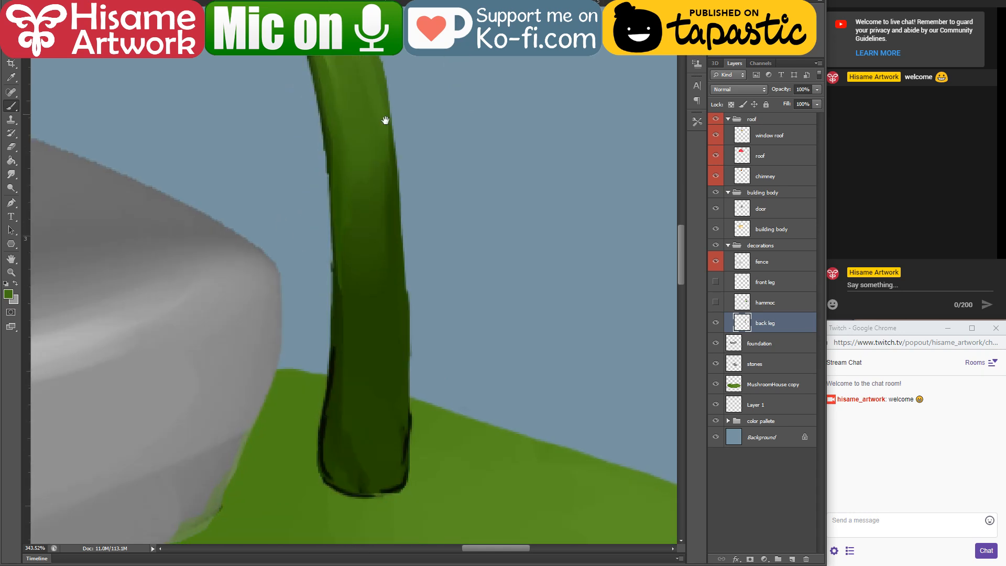
left_click(392, 174, "alt")
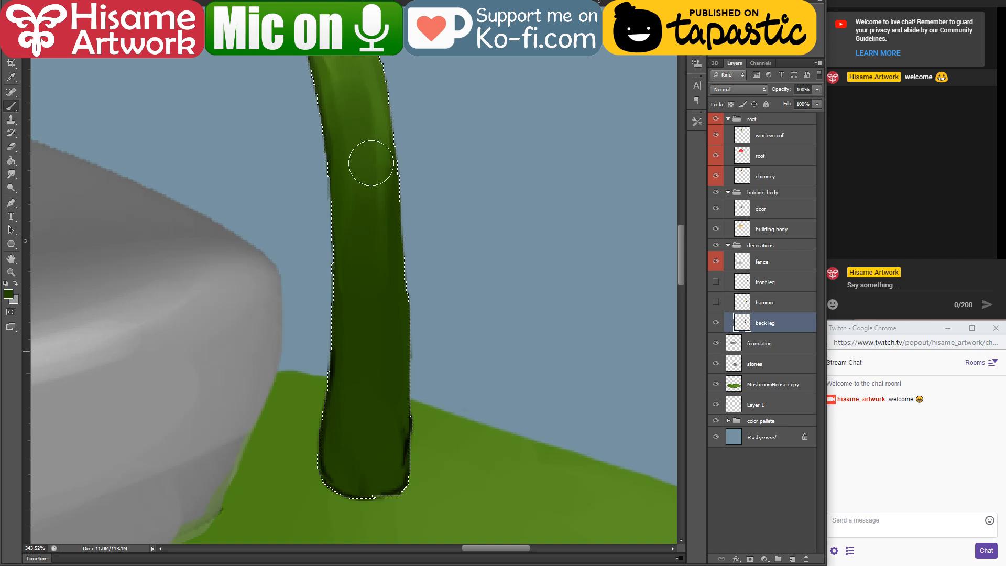
left_click_drag(382, 158, 371, 483)
mouse_move(336, 149)
left_mouse_down()
mouse_move(359, 412)
mouse_move(407, 514)
mouse_move(314, 409)
mouse_move(398, 490)
mouse_move(358, 468)
mouse_move(386, 483)
left_mouse_up()
left_click(406, 456, "alt")
key("ctrl+d")
Step: Soften the near-black shading at the back leg's base with green, adjusting the brush size as needed
left_click(356, 483, "alt")
key("bracketleft")
key("bracketleft")
key("bracketleft")
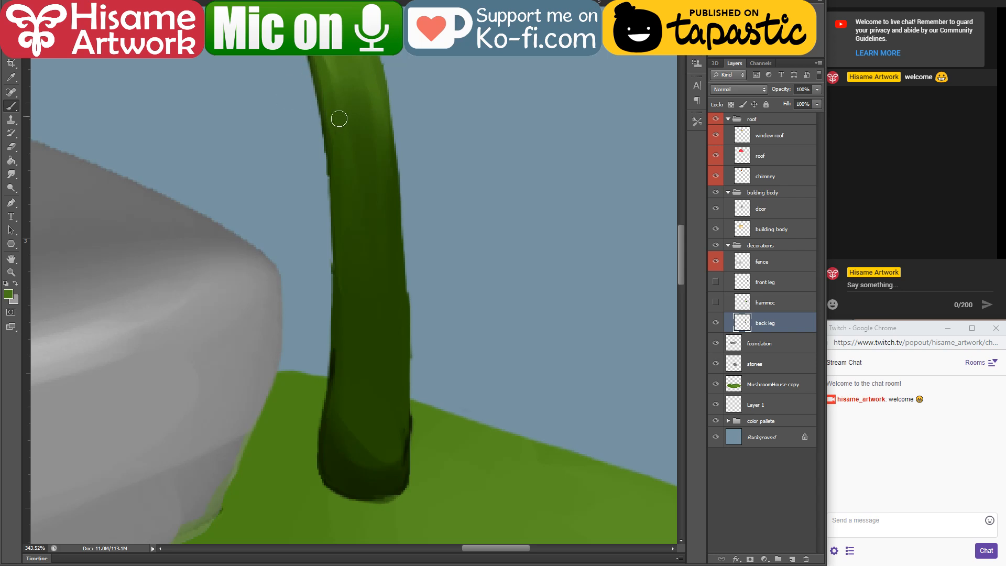
key("bracketright")
key("bracketright")
key("bracketright")
left_click_drag(381, 455, 370, 467)
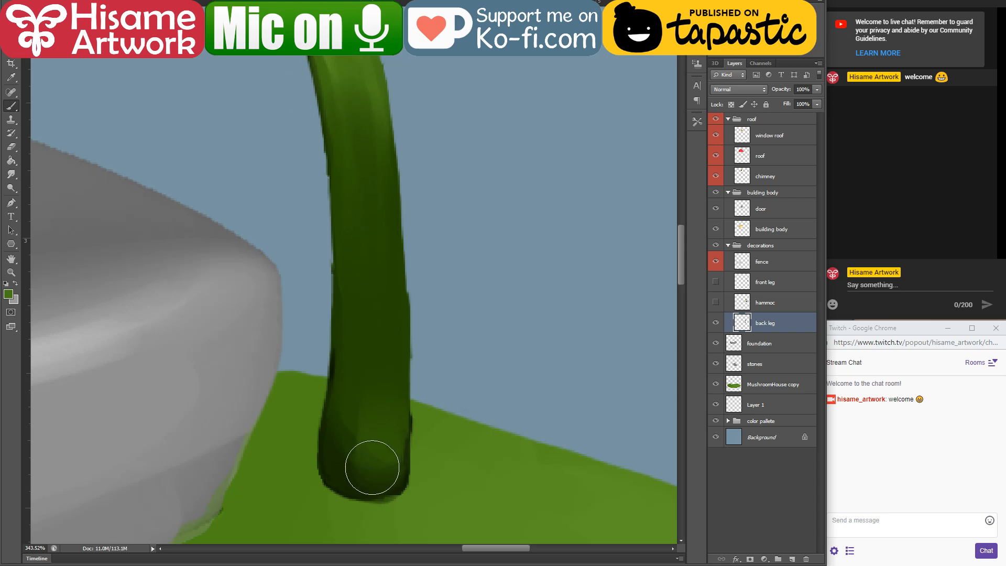
Step: Show the front leg and hammoc layers again and review the hammock together with the whole house
scroll(402, 420, "down", 5)
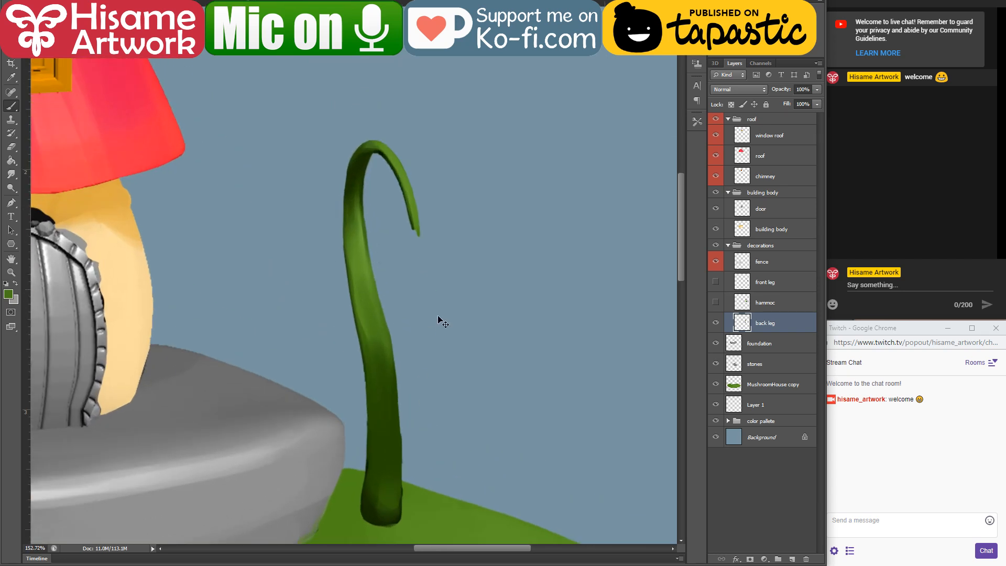
left_click(716, 283)
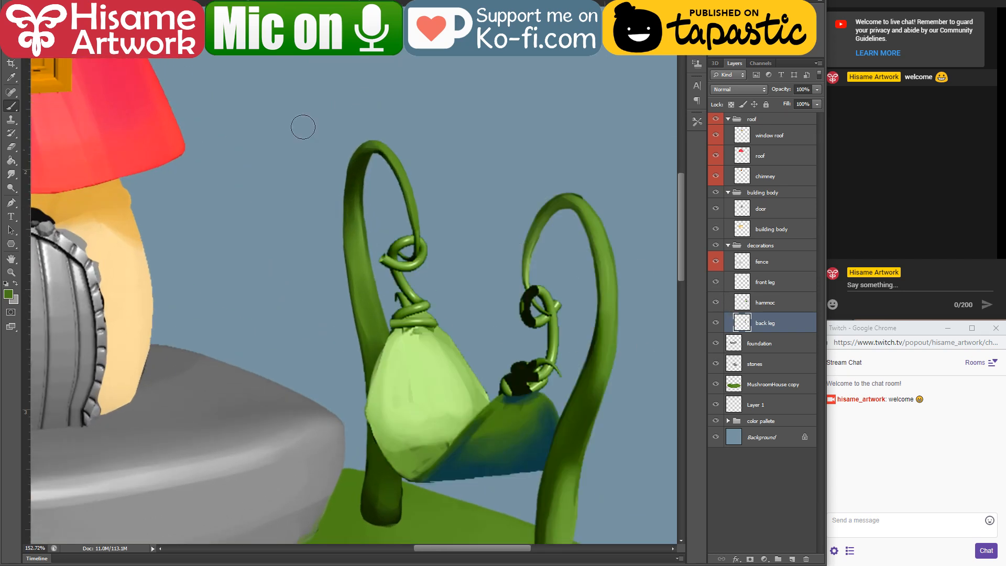
key("v")
scroll(495, 425, "down", 3)
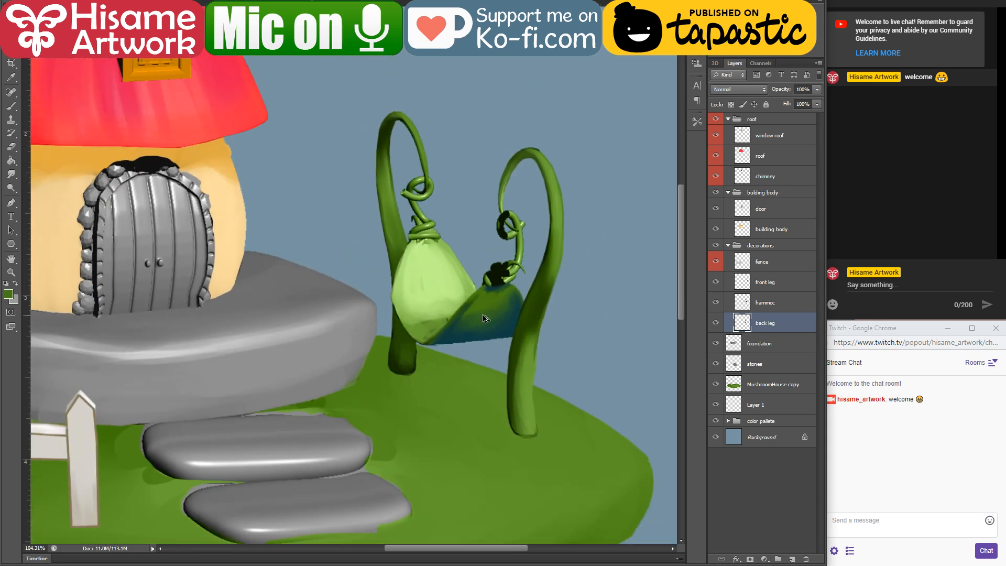
left_click_drag(485, 321, 566, 307)
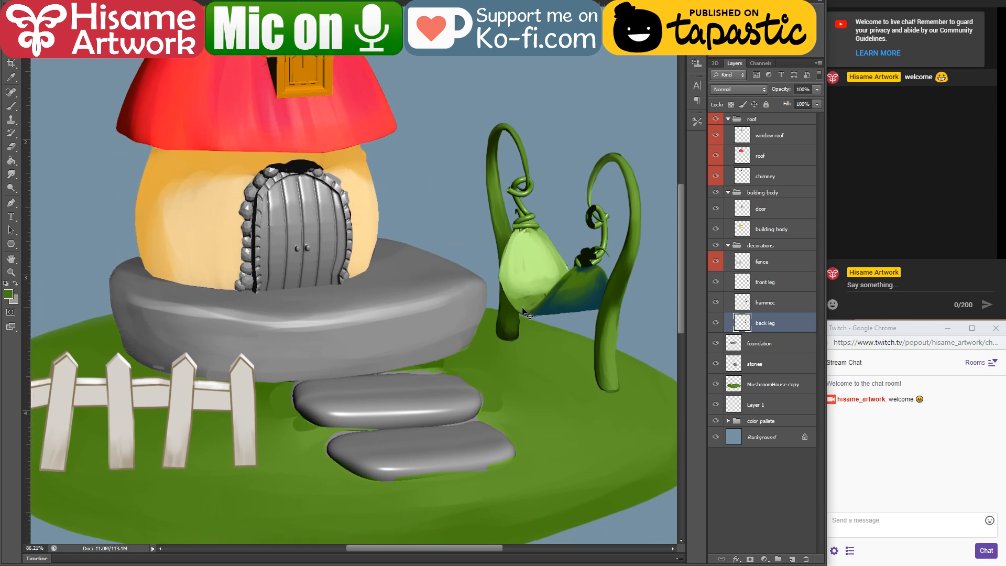
left_click_drag(401, 378, 492, 349)
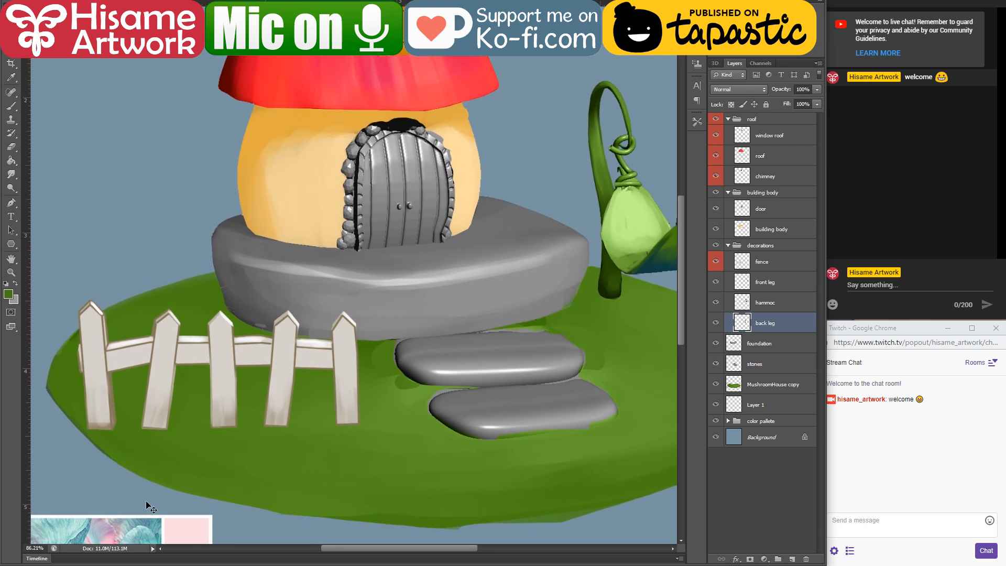
Step: Switch to File Explorer to show the folder with the mushroom house project files
left_click(150, 565)
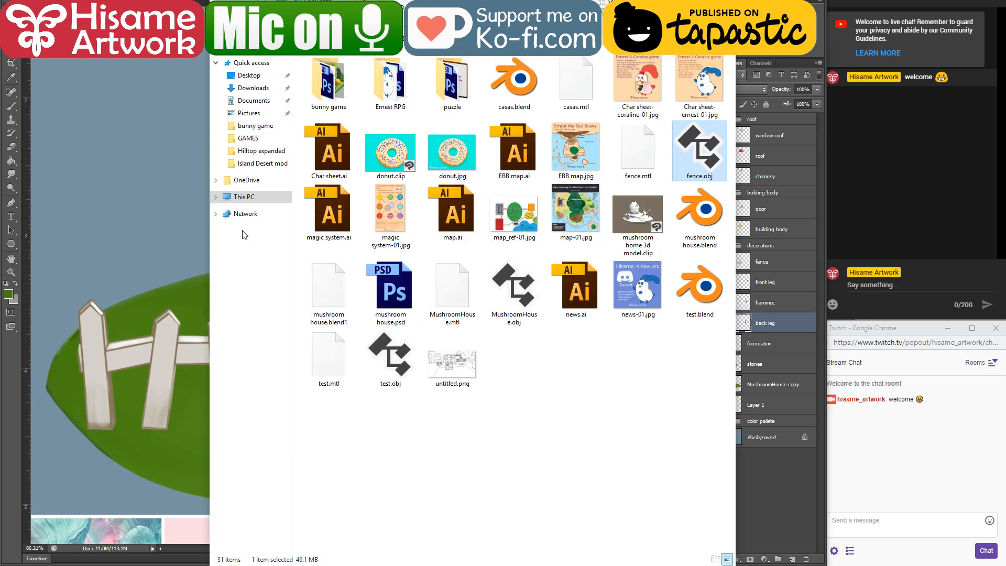
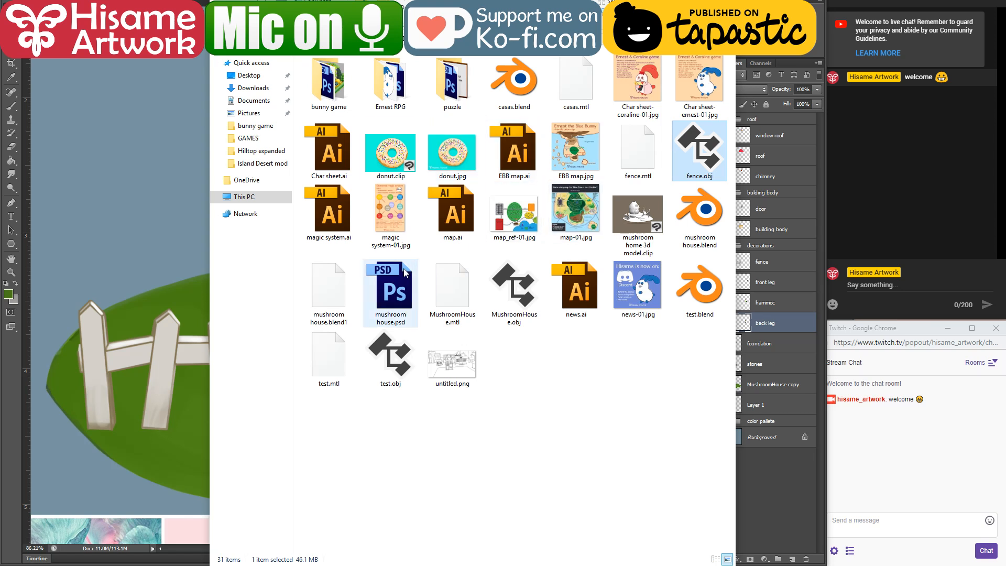
Step: Open Ernest home.psd from the bunny game folder
double_click(332, 92)
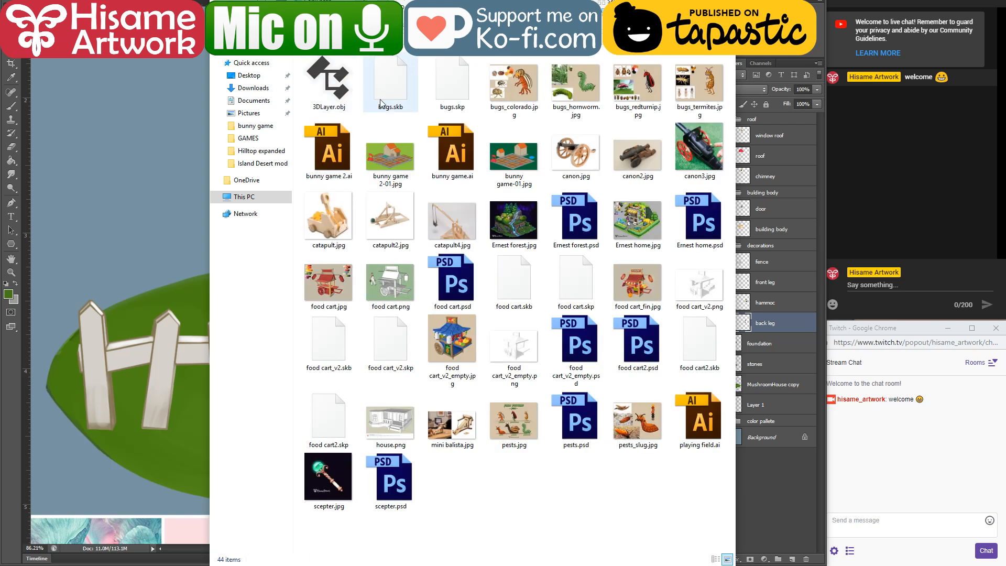
left_click(576, 221)
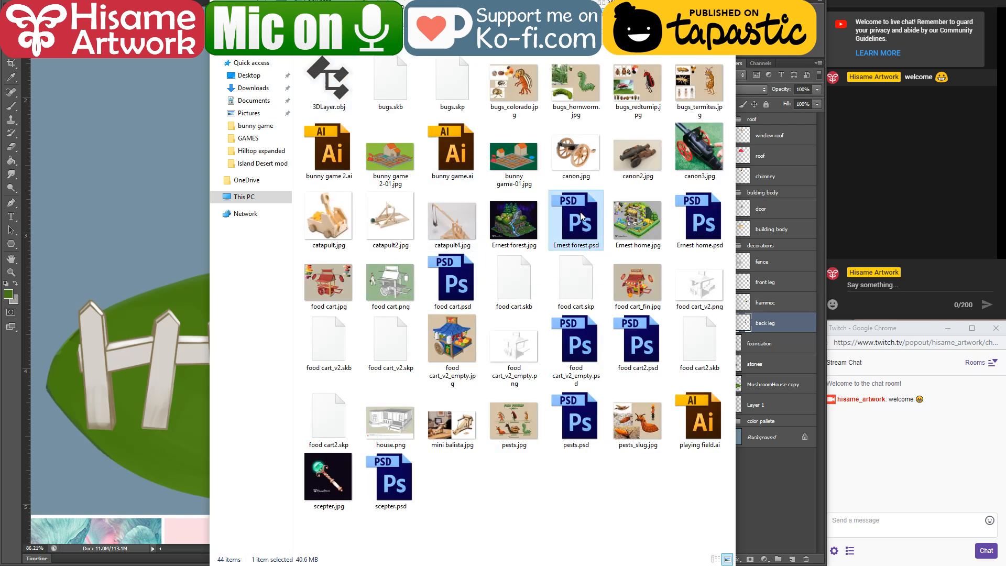
double_click(698, 215)
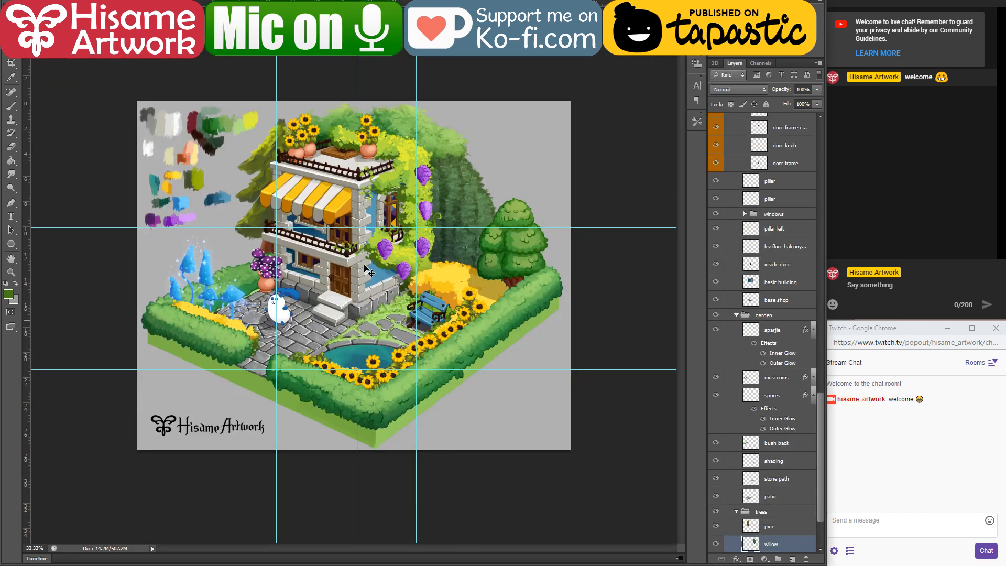
Step: Identify the rooftop sunflower pot's layer by toggling the visibility of the wisteria group and the sun flowers copy 2 layer
scroll(319, 93, "up", 8)
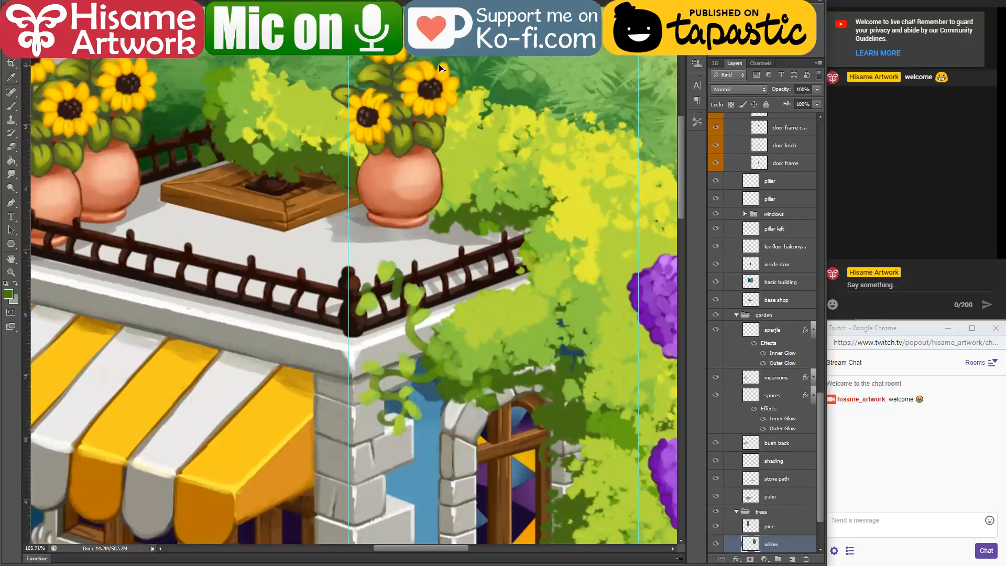
left_click_drag(427, 116, 415, 233)
left_click(425, 268, "ctrl")
scroll(767, 252, "up", 5)
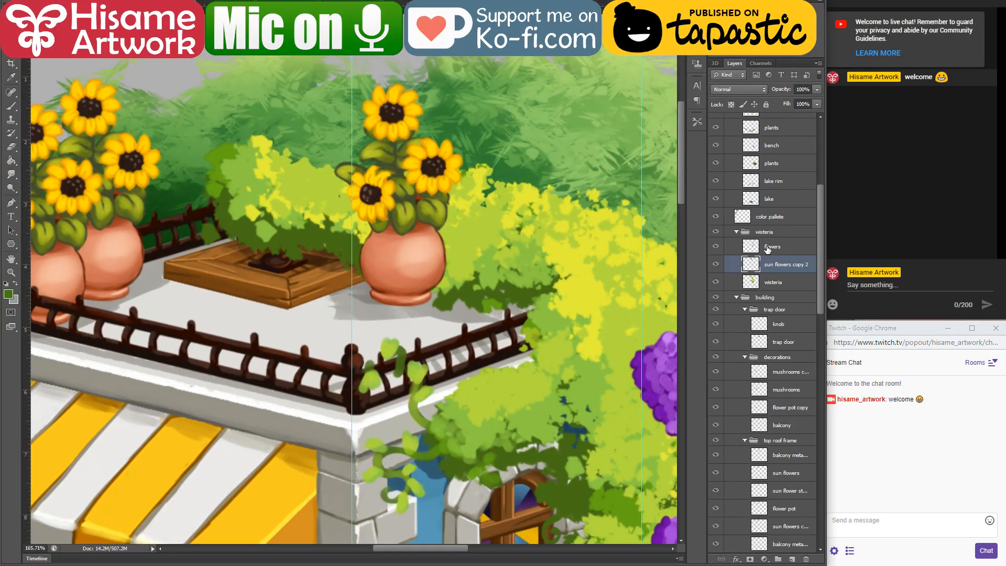
left_click(716, 268)
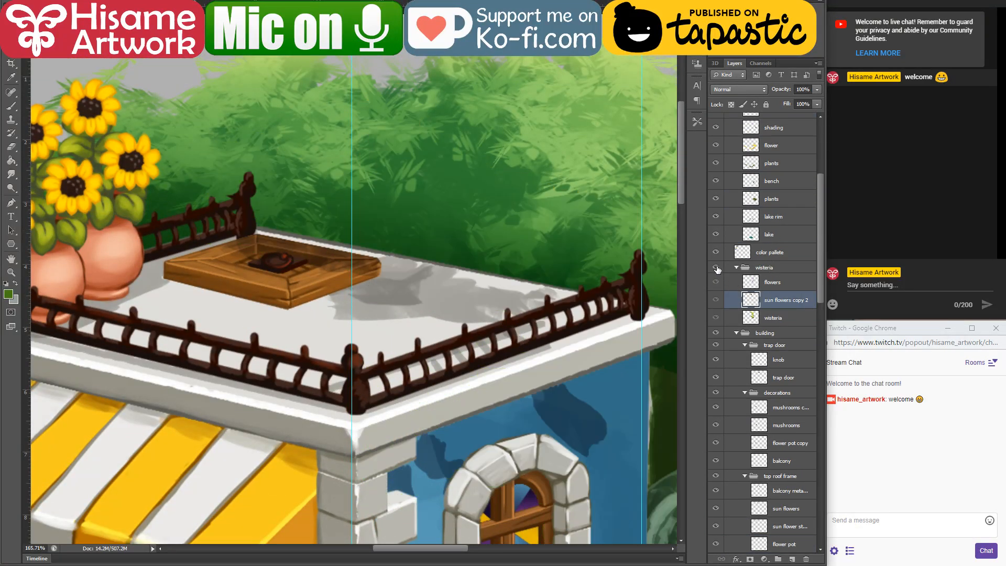
left_click(716, 268)
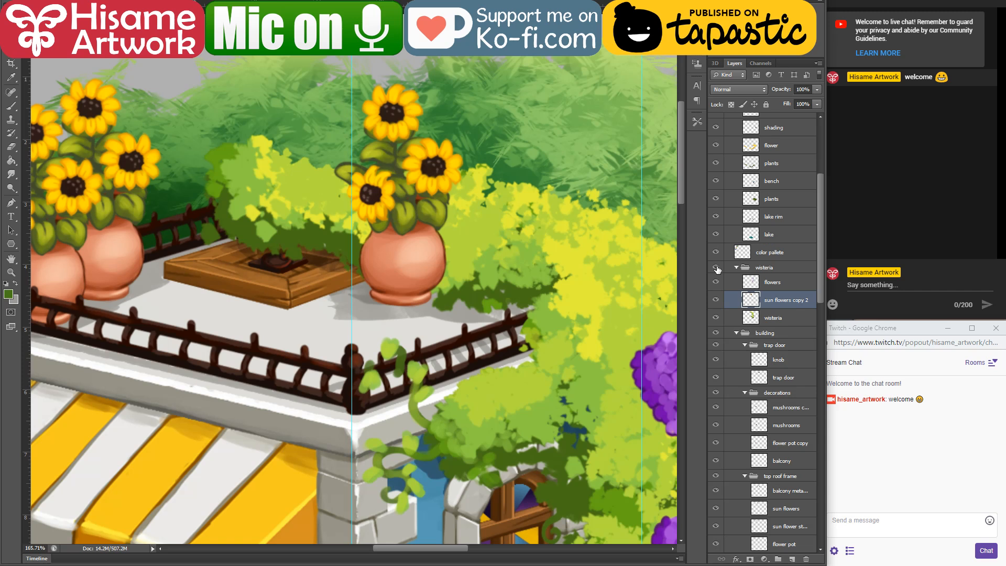
left_click(717, 300)
left_click(717, 300)
Step: Duplicate the sun flowers copy 2 layer into mushroom house.psd, keeping the same layer name
right_click(785, 300)
left_click(819, 200)
left_click(454, 185)
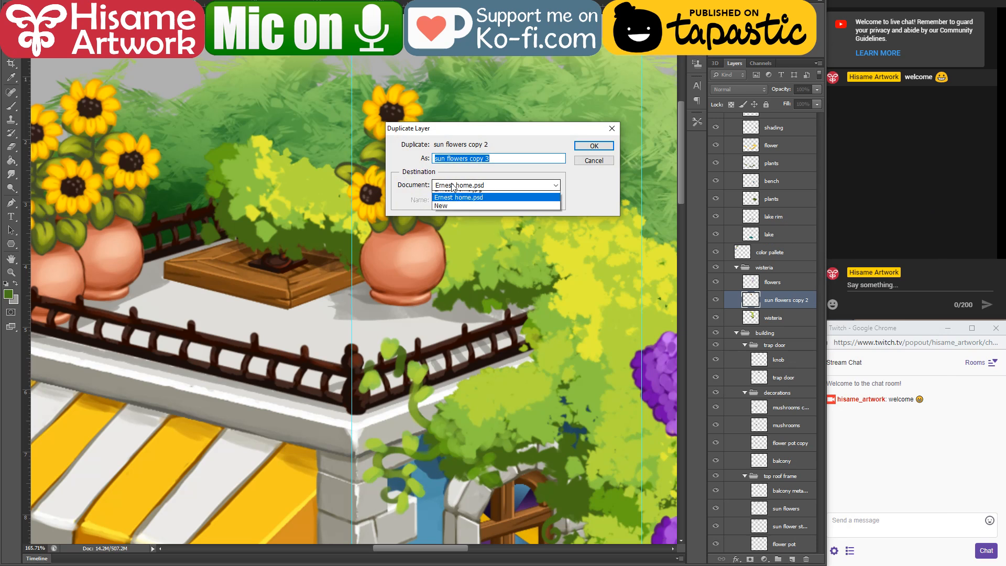
left_click(451, 199)
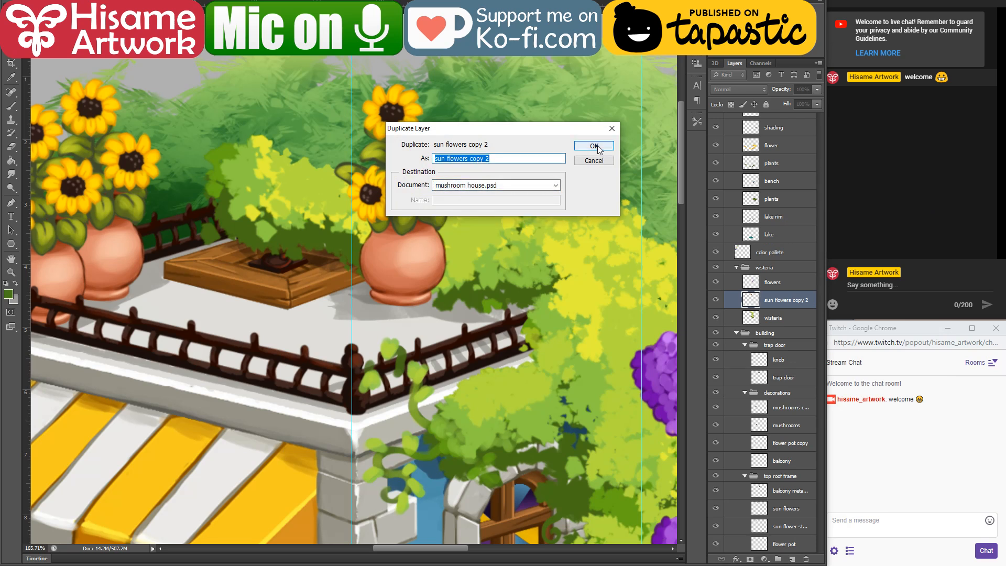
left_click(594, 145)
Step: In the mushroom house document, move the sunflower pot behind the left end of the fence and enlarge it to rise well above the pickets
left_click(224, 2)
scroll(396, 283, "down", 3)
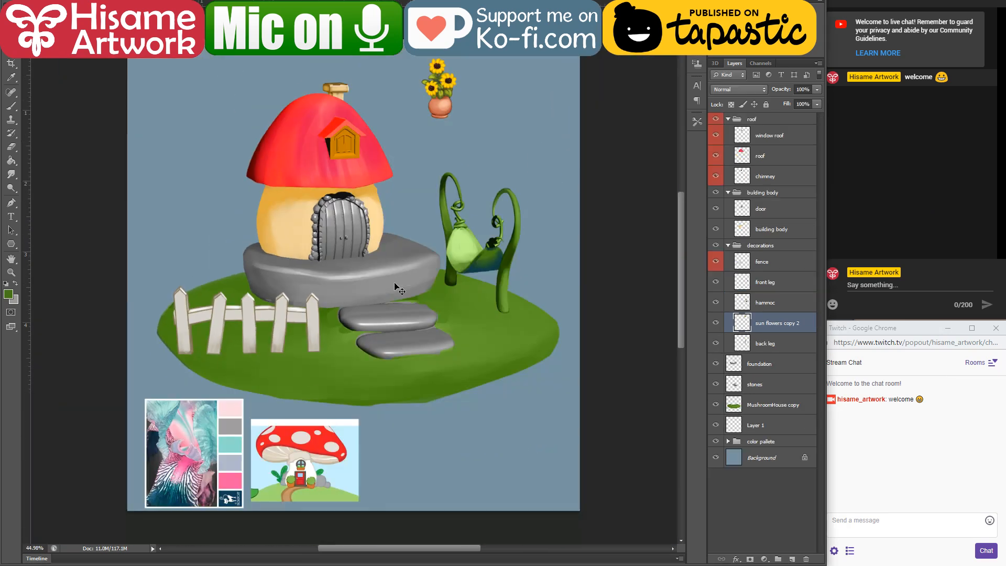
scroll(242, 266, "up", 4)
left_click_drag(499, 58, 219, 347)
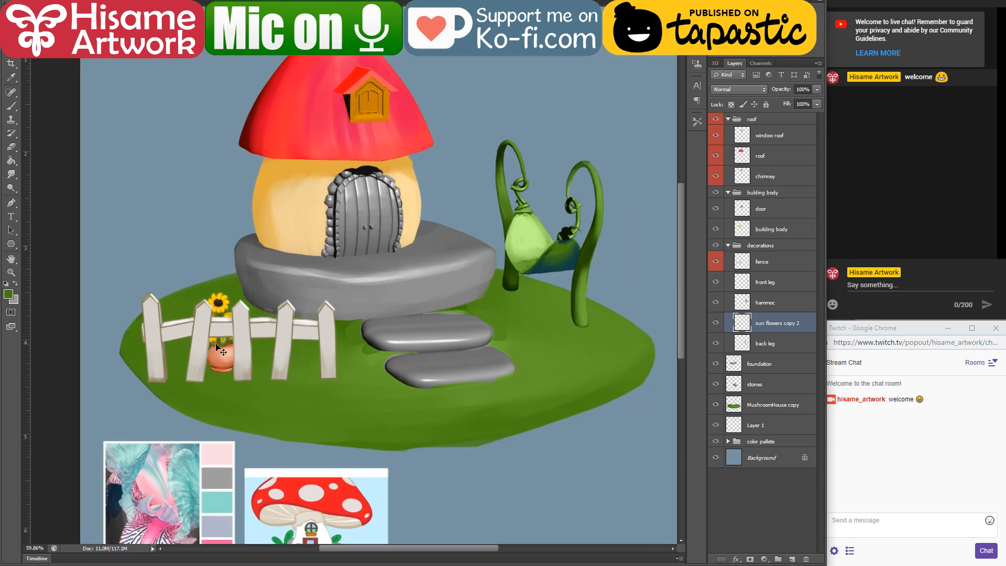
key("ctrl+t")
left_click_drag(197, 293, 125, 168)
key("Return")
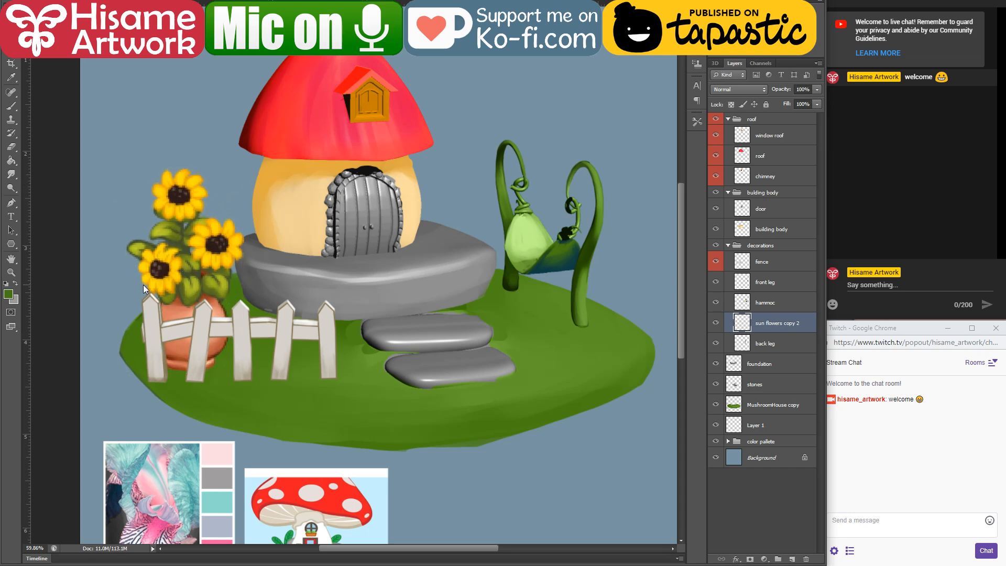
scroll(101, 305, "up", 8)
scroll(305, 219, "up", 2)
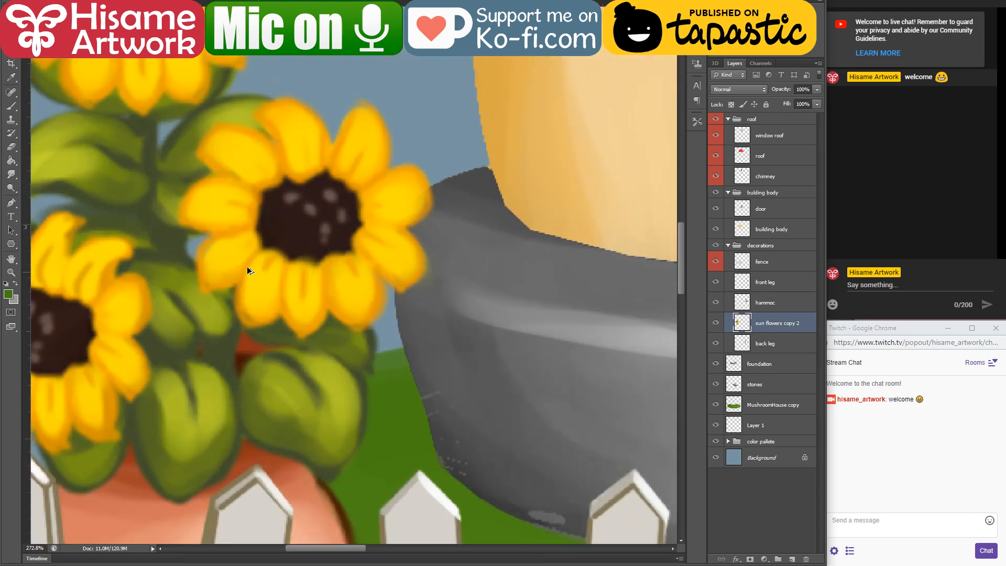
scroll(332, 246, "down", 10)
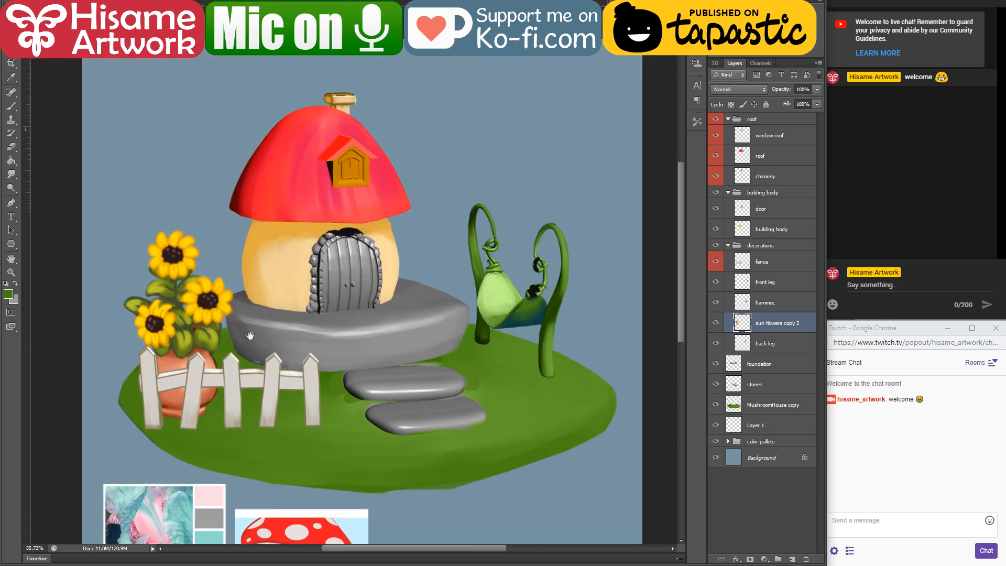
left_click_drag(250, 336, 263, 360)
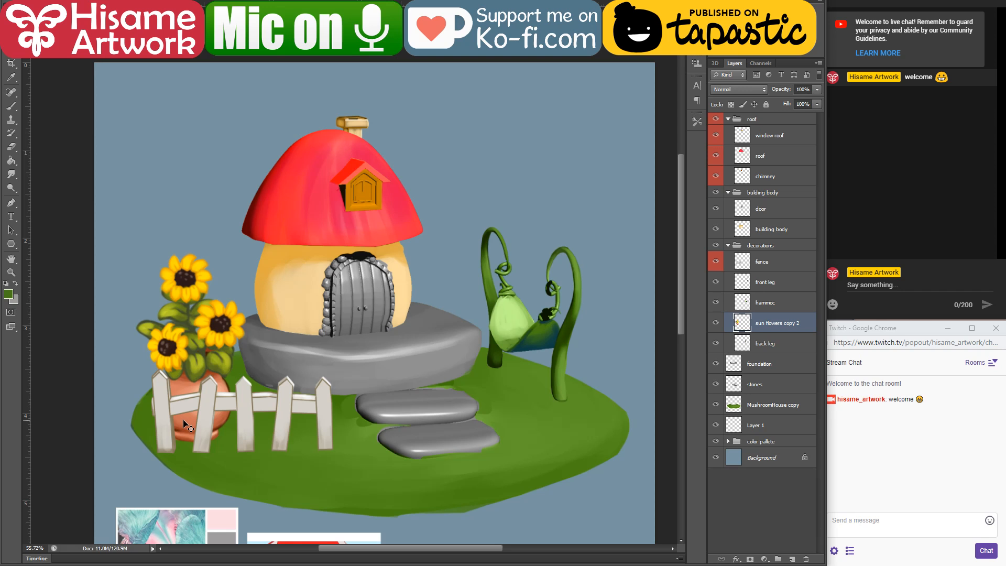
left_click_drag(305, 328, 337, 301)
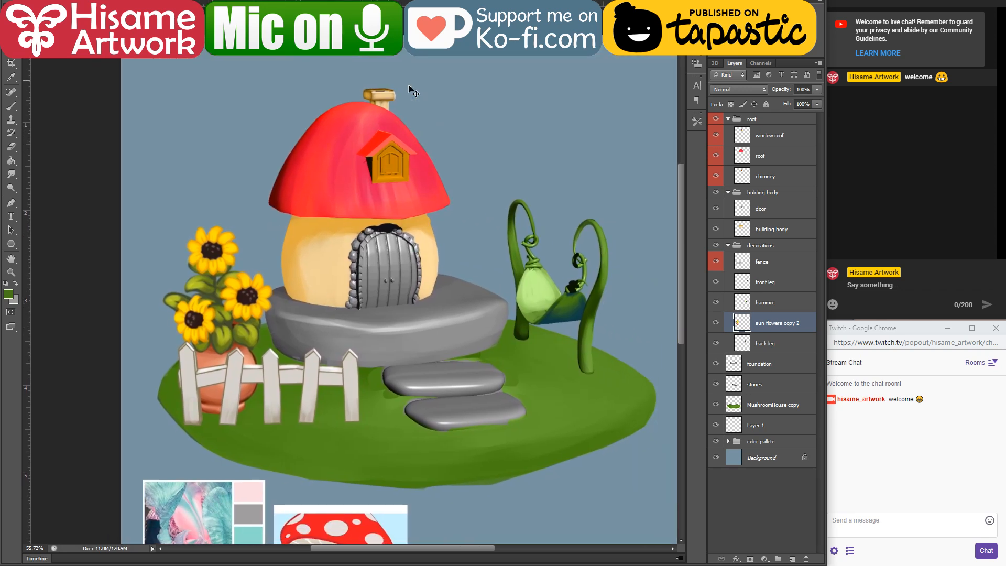
Step: Select the roof layer's pixels and brush dark red shading down the left side of the mushroom roof with an enlarged brush
scroll(345, 244, "up", 3)
left_click(348, 187)
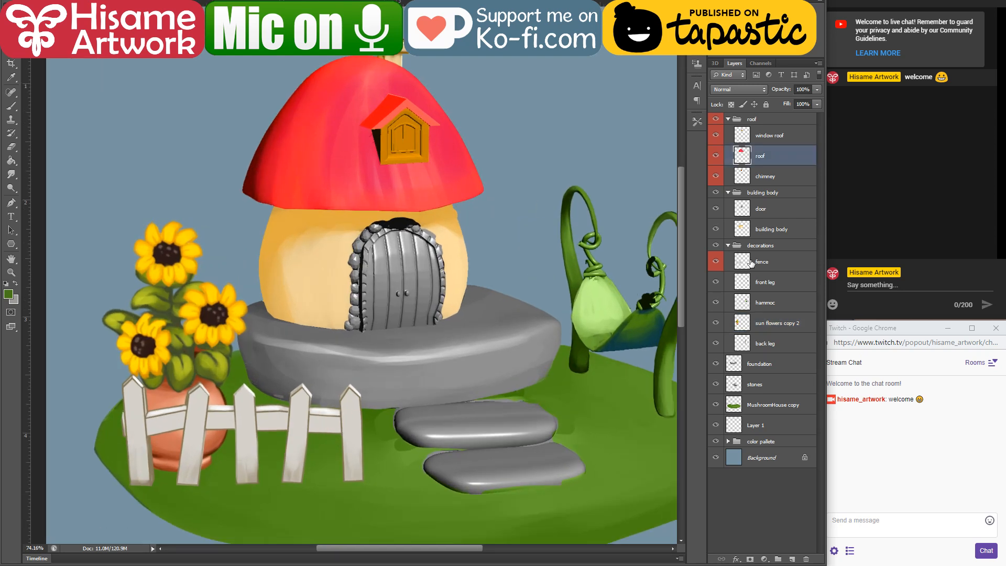
left_click(748, 155, "ctrl")
key("b")
left_click(254, 178, "alt")
left_click_drag(250, 181, 246, 154)
key("]")
key("]")
key("]")
key("]")
key("]")
key("]")
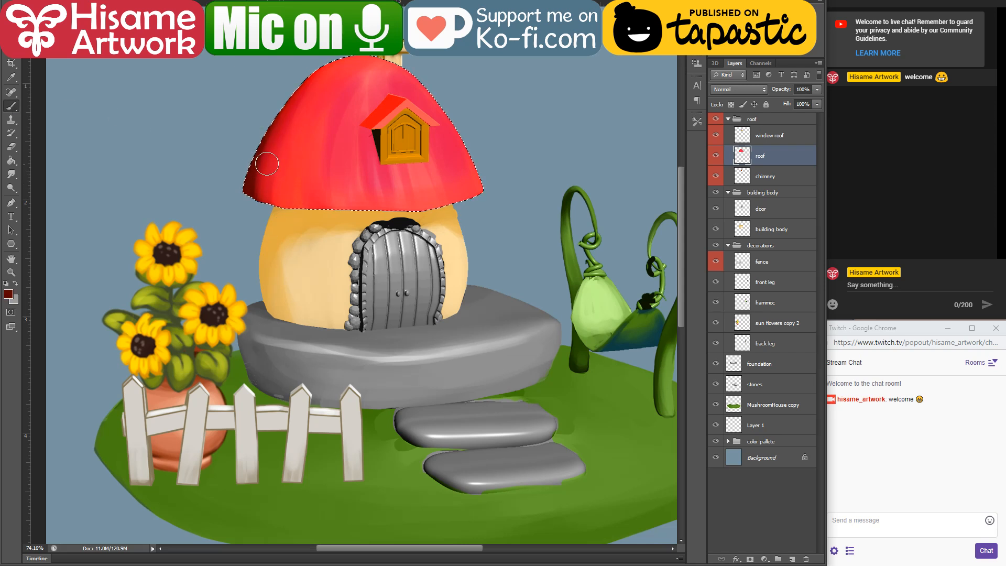
mouse_move(253, 194)
left_mouse_down()
mouse_move(318, 72)
mouse_move(276, 274)
left_mouse_up()
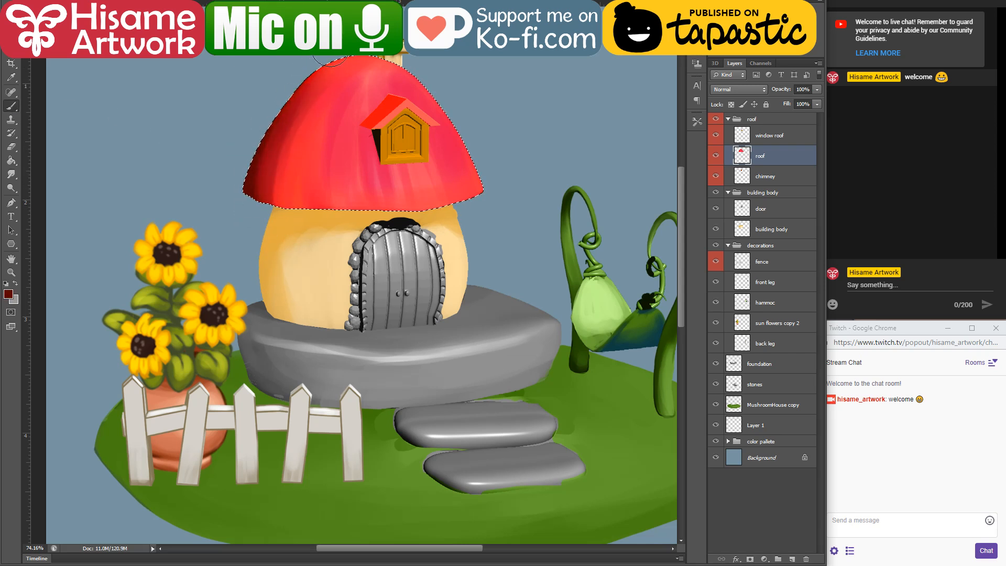
left_click_drag(317, 83, 306, 338)
Step: Blend sampled bright and deep reds down the left half of the roof and darken its lower right edge
left_click(328, 88, "alt")
left_click_drag(328, 88, 308, 241)
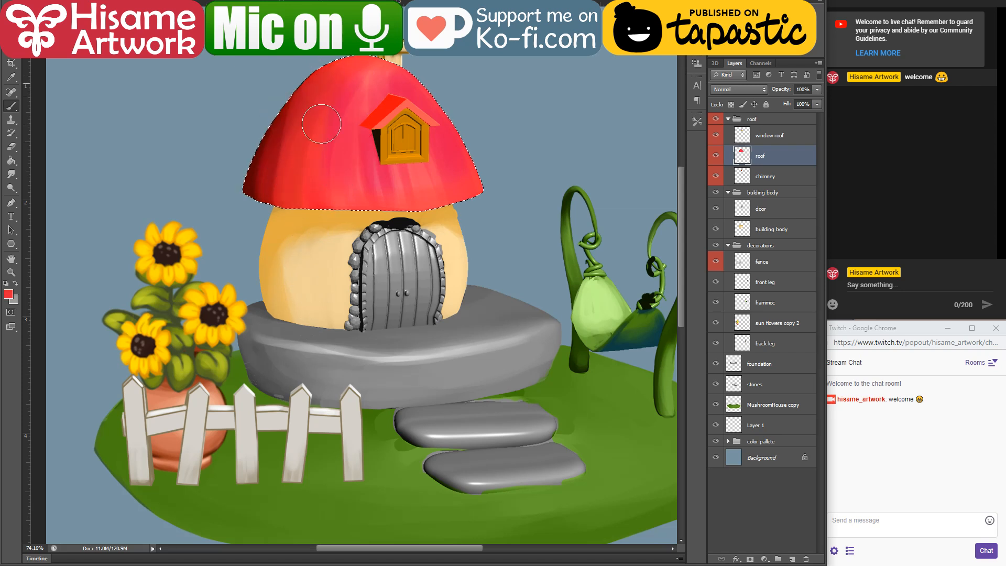
mouse_move(336, 105)
left_mouse_down()
mouse_move(292, 121)
mouse_move(322, 278)
left_mouse_up()
left_click(271, 178, "alt")
left_click_drag(287, 113, 280, 228)
left_click_drag(457, 144, 473, 174)
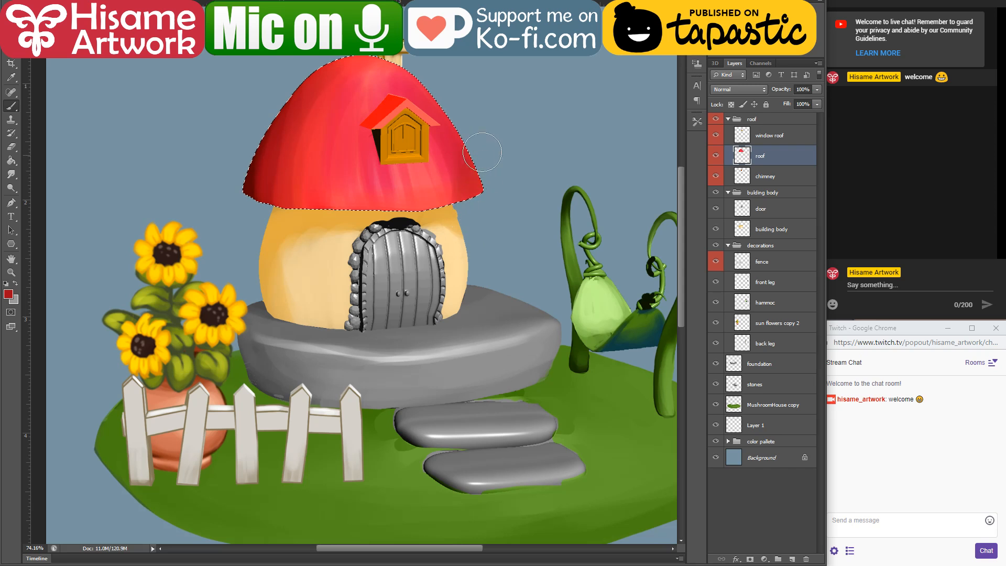
left_click(365, 114, "alt")
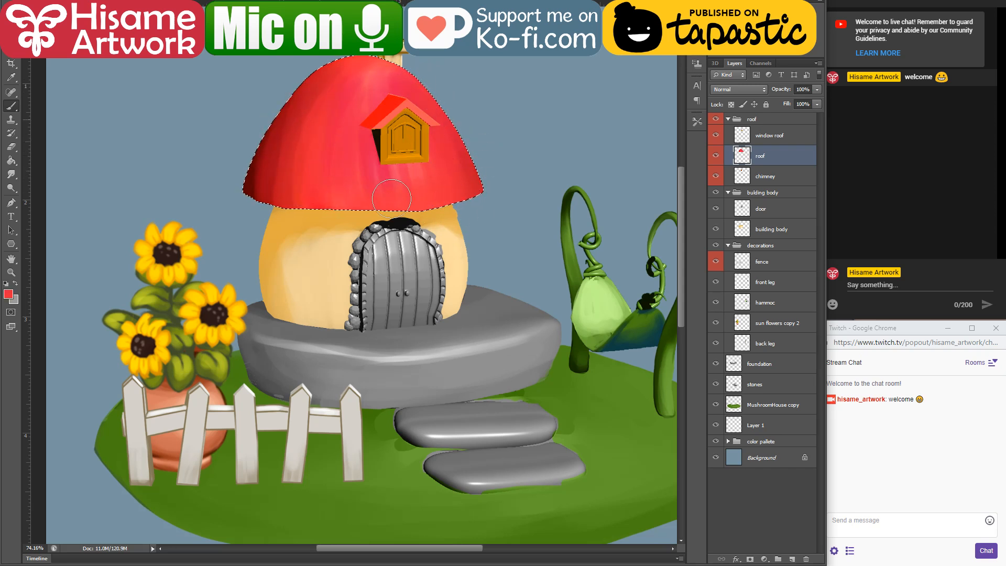
Step: Paint a soft dark red shadow on the roof along the window's left and lower sides, then deselect the roof
left_click(260, 167, "alt")
left_click_drag(374, 129, 381, 162)
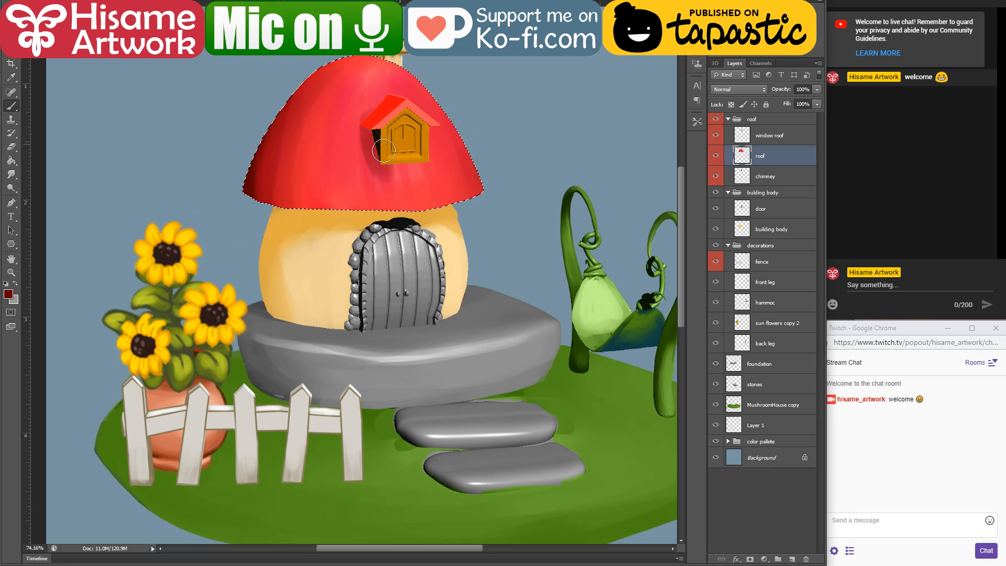
key("ctrl+z")
left_click_drag(373, 124, 380, 155)
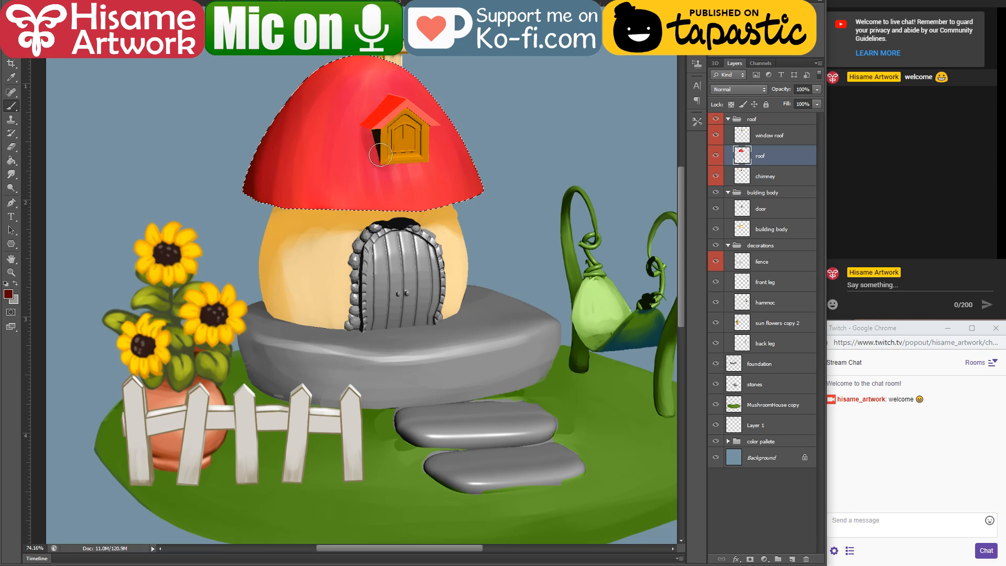
left_click_drag(373, 119, 372, 149)
left_click_drag(369, 83, 353, 129)
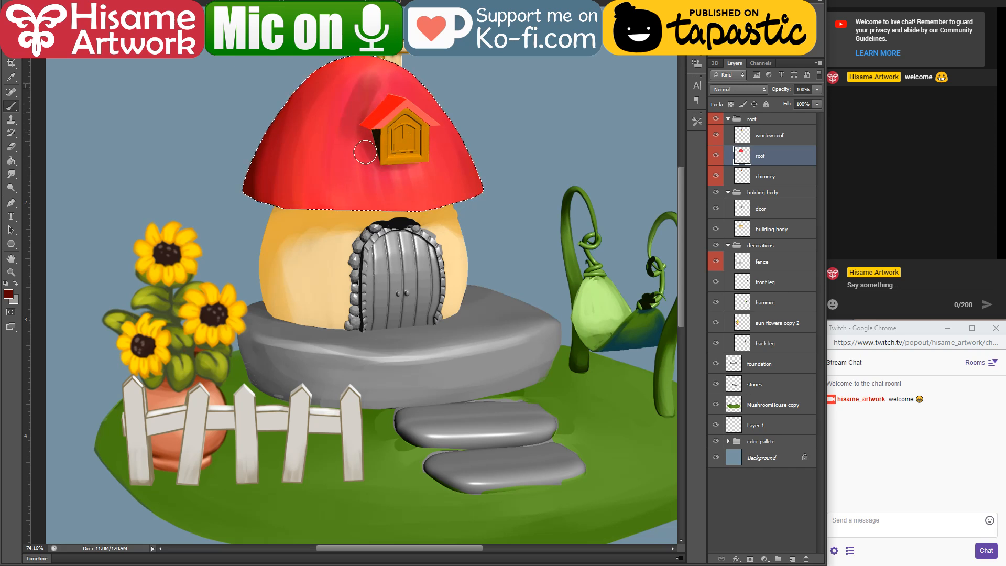
key("ctrl+z")
left_click(363, 90, "alt")
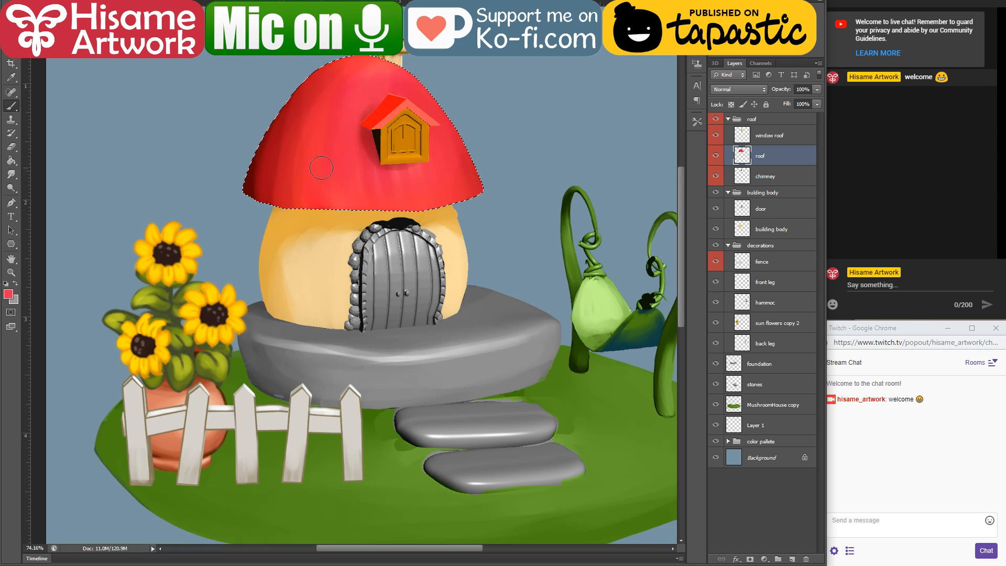
key("ctrl+d")
Step: Sample the roof's darkest red, choose a darker shade of it, and paint along the roof's lower-left corner
scroll(338, 120, "up", 1)
scroll(349, 105, "up", 5)
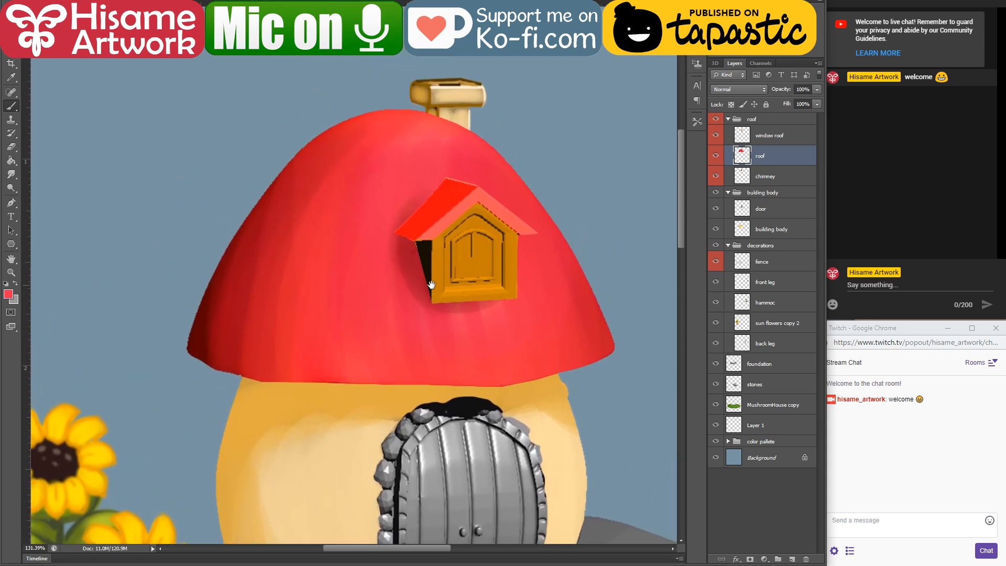
scroll(247, 242, "up", 3)
scroll(247, 242, "up", 5)
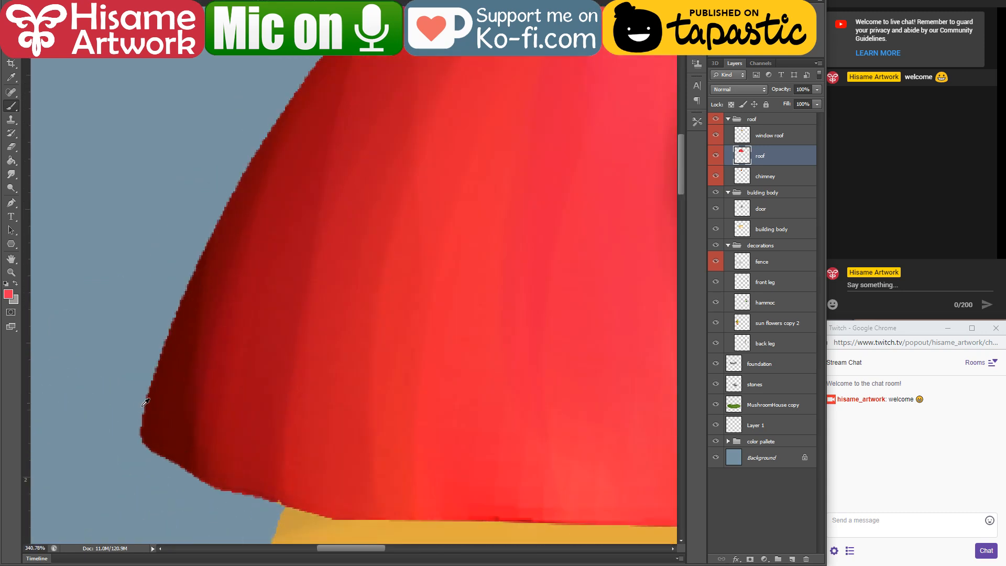
scroll(191, 382, "up", 2)
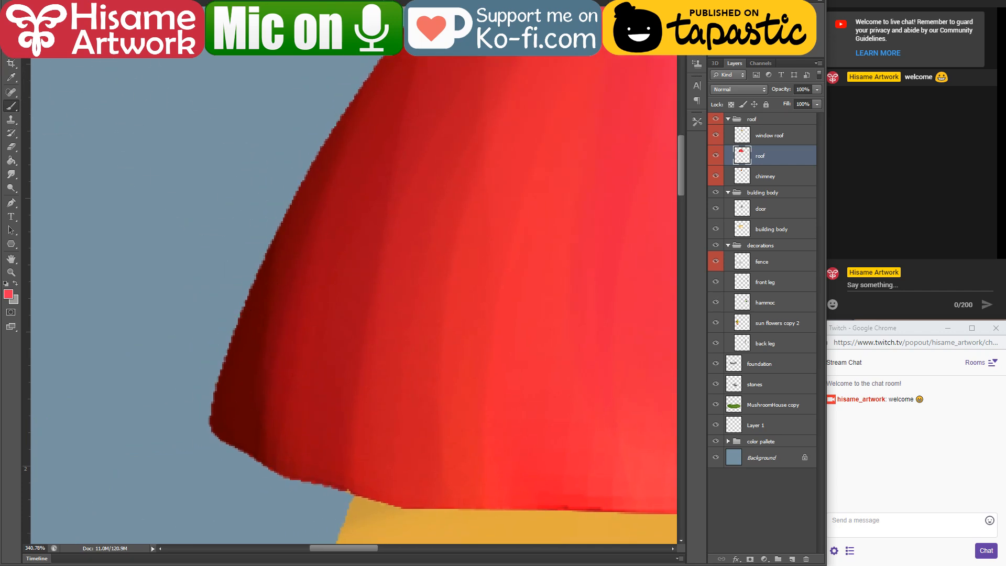
left_click(35, 3)
left_click(307, 77)
left_click(231, 422, "alt")
left_click(8, 293)
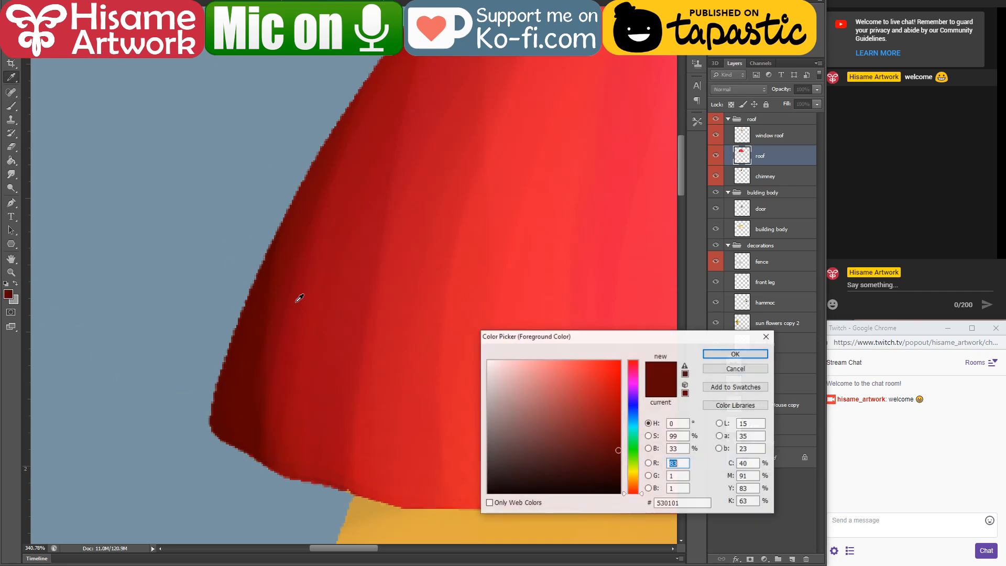
left_click(620, 470)
left_click(736, 354)
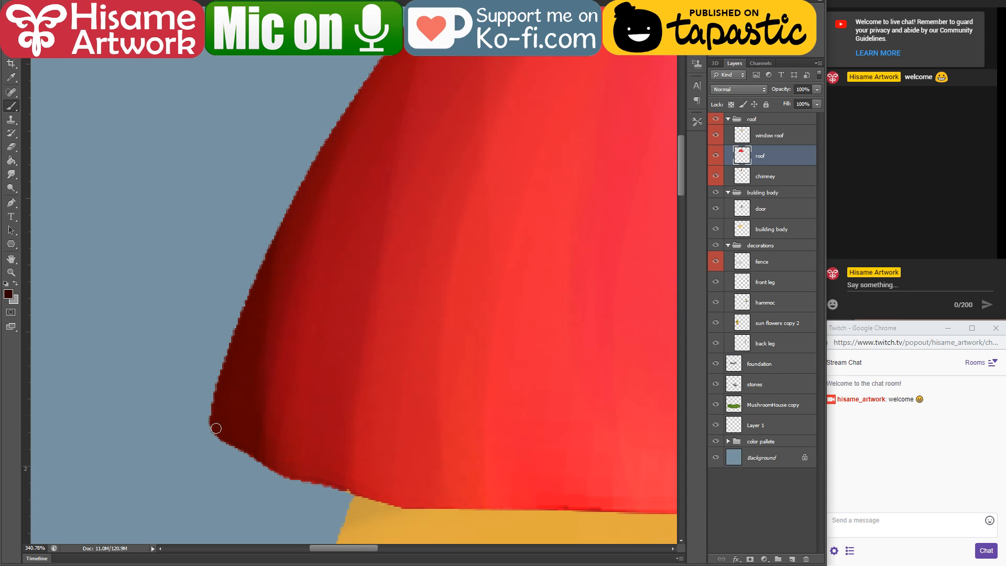
left_click_drag(212, 430, 217, 396)
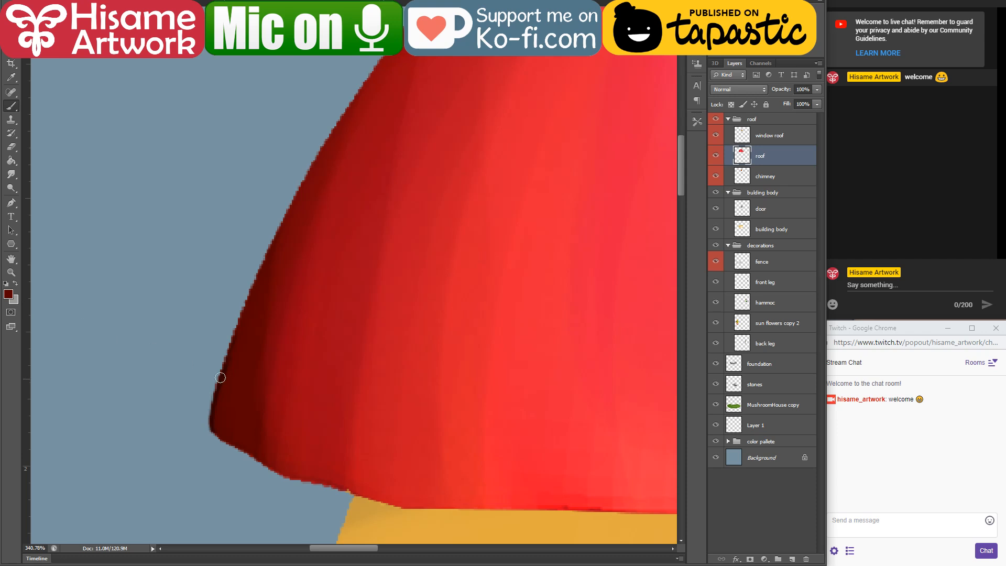
Step: Check the dark red paint colour and smooth the roof's left edge with a brush stroke from the lower corner upward
left_click(8, 294)
left_click(620, 462)
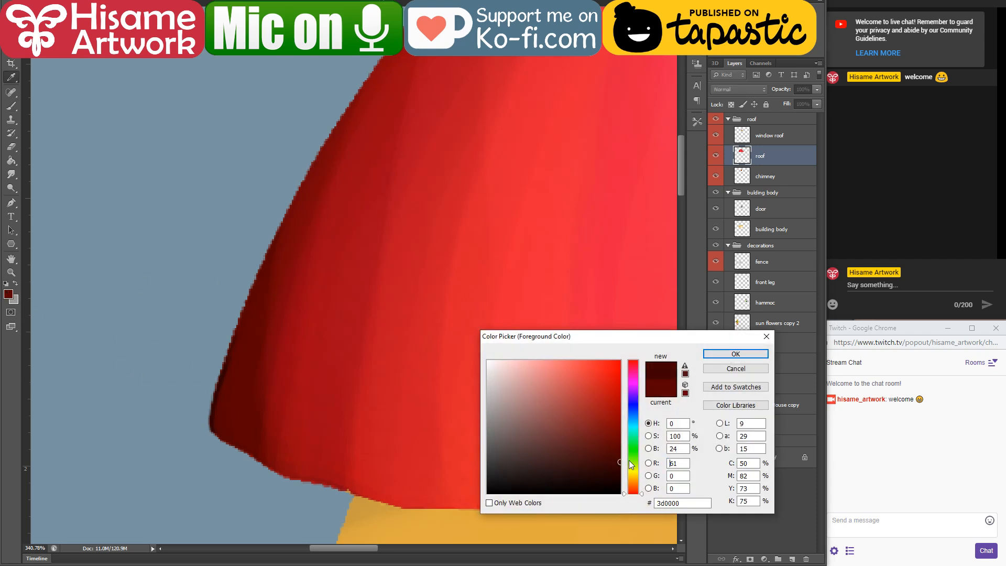
left_click(719, 370)
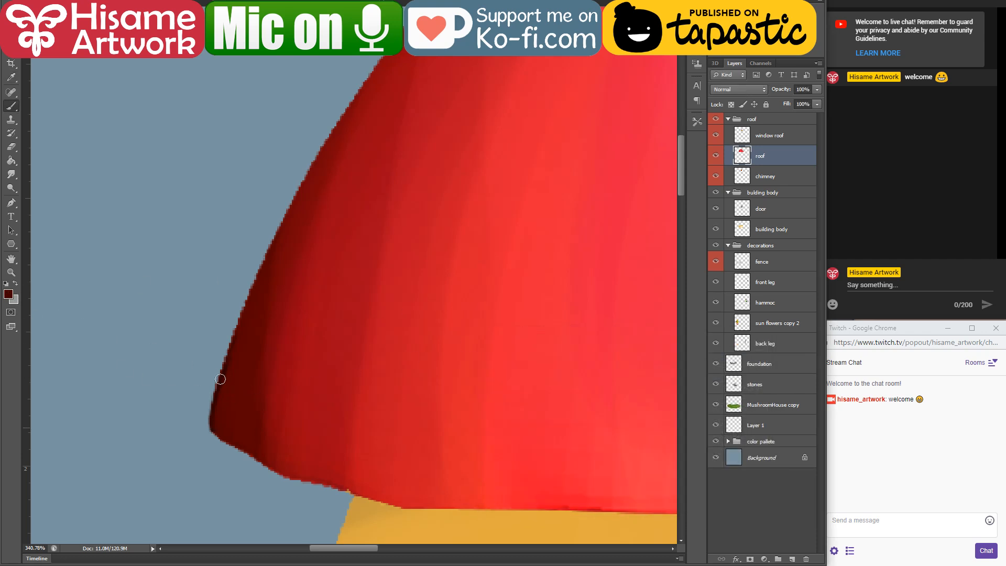
left_click_drag(220, 379, 296, 197)
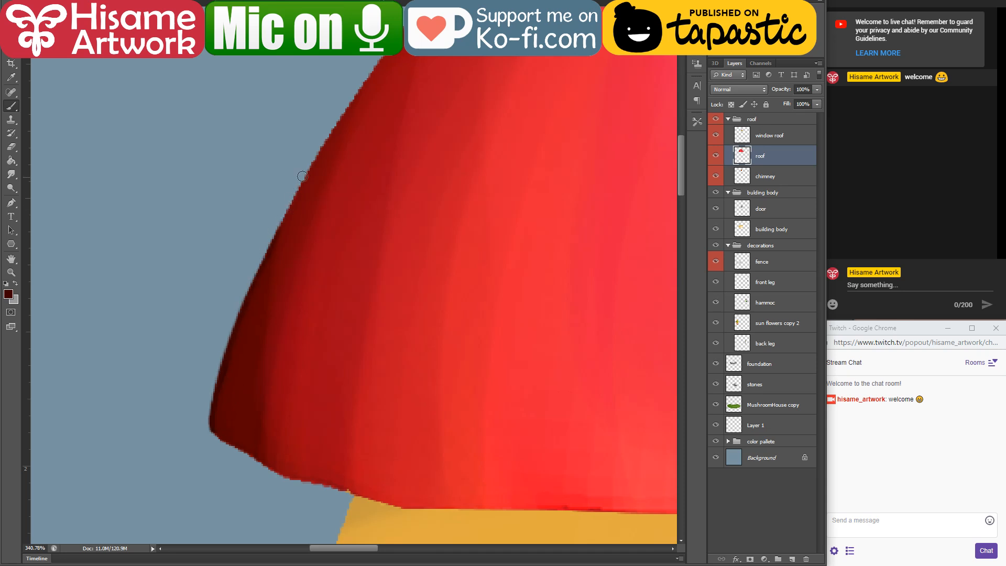
left_click(35, 2)
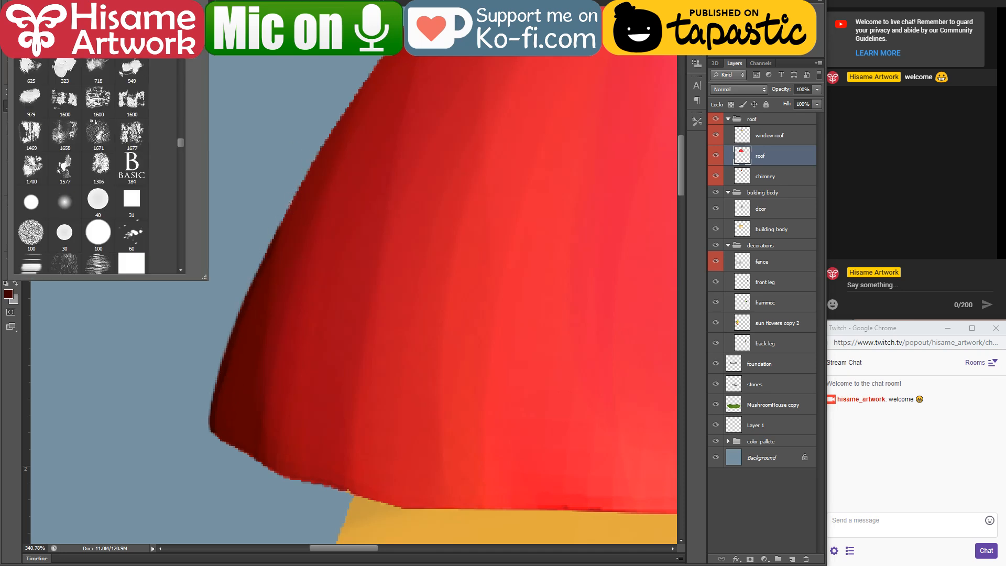
left_click(267, 259)
left_click_drag(263, 265, 347, 111)
key("ctrl+z")
key("ctrl+z")
Step: Paint a thin dark red outline along the roof's upper-left edge and around its lower-left corner
left_click_drag(295, 205, 295, 357)
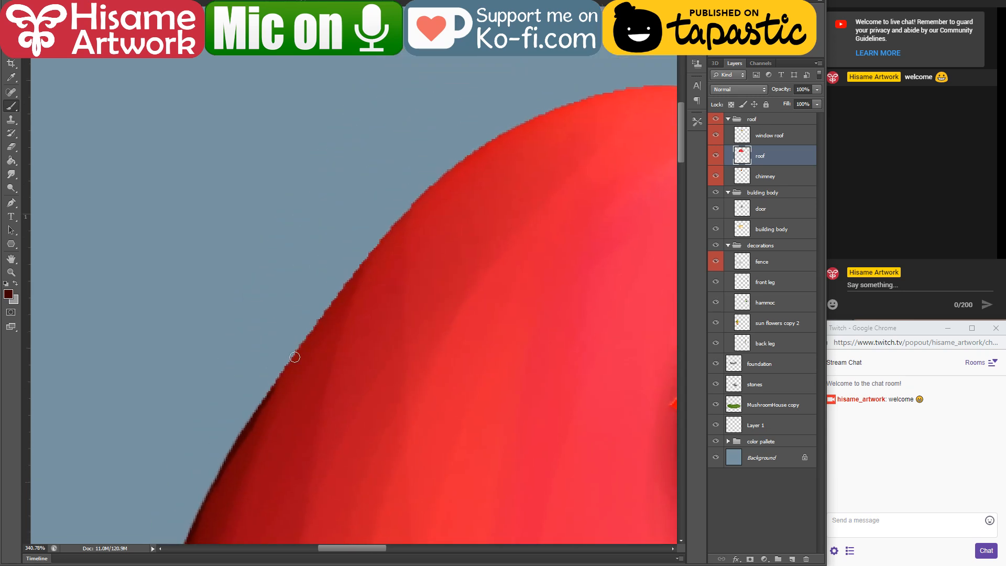
mouse_move(238, 442)
left_mouse_down()
mouse_move(325, 314)
mouse_move(430, 190)
left_mouse_up()
mouse_move(296, 387)
left_mouse_down()
mouse_move(402, 79)
mouse_move(376, 35)
left_mouse_up()
mouse_move(225, 346)
left_mouse_down()
mouse_move(296, 381)
mouse_move(236, 364)
mouse_move(223, 346)
mouse_move(300, 389)
mouse_move(274, 379)
mouse_move(370, 411)
left_mouse_up()
key("ctrl+z")
left_click_drag(415, 445, 350, 378)
Step: Sample a deep red from the roof and outline the left part of its bottom edge
left_click(240, 301, "alt")
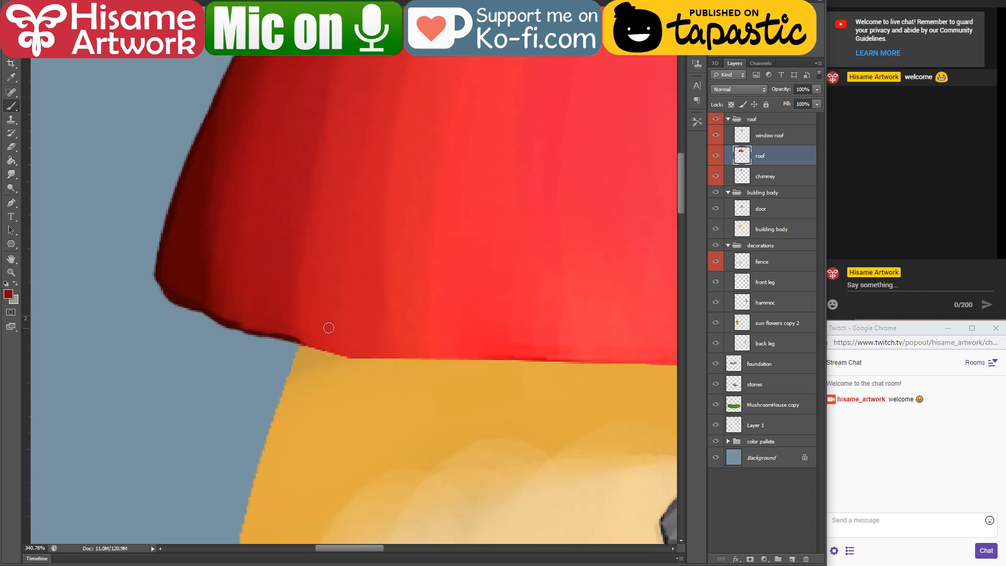
left_click_drag(280, 341, 367, 360)
key("ctrl+z")
mouse_move(311, 345)
left_mouse_down()
mouse_move(406, 349)
mouse_move(343, 356)
mouse_move(352, 357)
mouse_move(427, 351)
left_mouse_up()
left_click_drag(344, 364, 535, 362)
Step: Continue the deep red outline along the middle of the roof's bottom edge, above the door
mouse_move(616, 380)
left_mouse_down()
mouse_move(411, 357)
mouse_move(325, 378)
left_mouse_up()
left_click_drag(244, 358, 384, 357)
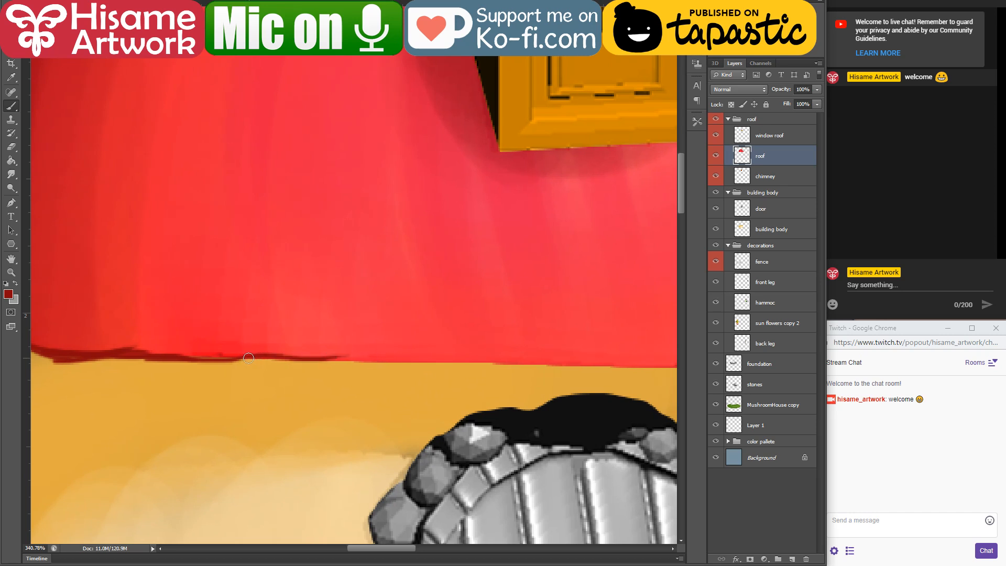
left_click_drag(248, 358, 472, 371)
left_click_drag(393, 364, 495, 366)
mouse_move(411, 362)
left_mouse_down()
mouse_move(545, 363)
mouse_move(299, 342)
mouse_move(413, 344)
left_mouse_up()
mouse_move(343, 356)
left_mouse_down()
mouse_move(387, 357)
mouse_move(485, 343)
mouse_move(433, 358)
mouse_move(568, 322)
left_mouse_up()
left_click_drag(471, 352, 519, 339)
left_click_drag(615, 282, 312, 343)
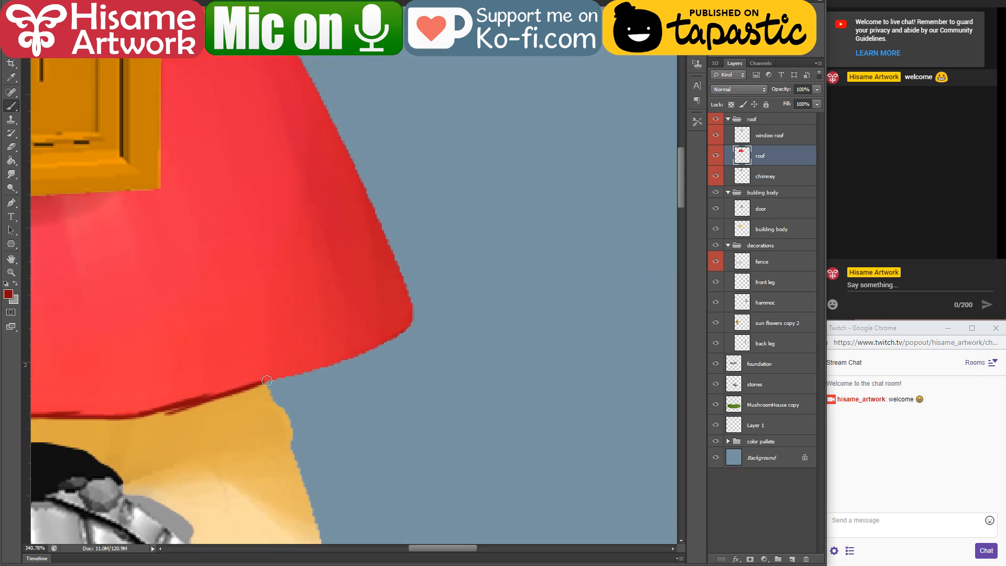
Step: Extend the deep red outline along the bottom edge to the roof's lower-right corner and erase stray paint beneath the line
mouse_move(267, 382)
left_mouse_down()
mouse_move(355, 351)
mouse_move(327, 366)
mouse_move(408, 320)
left_mouse_up()
left_click_drag(371, 352, 416, 315)
left_click_drag(329, 337, 529, 295)
key("e")
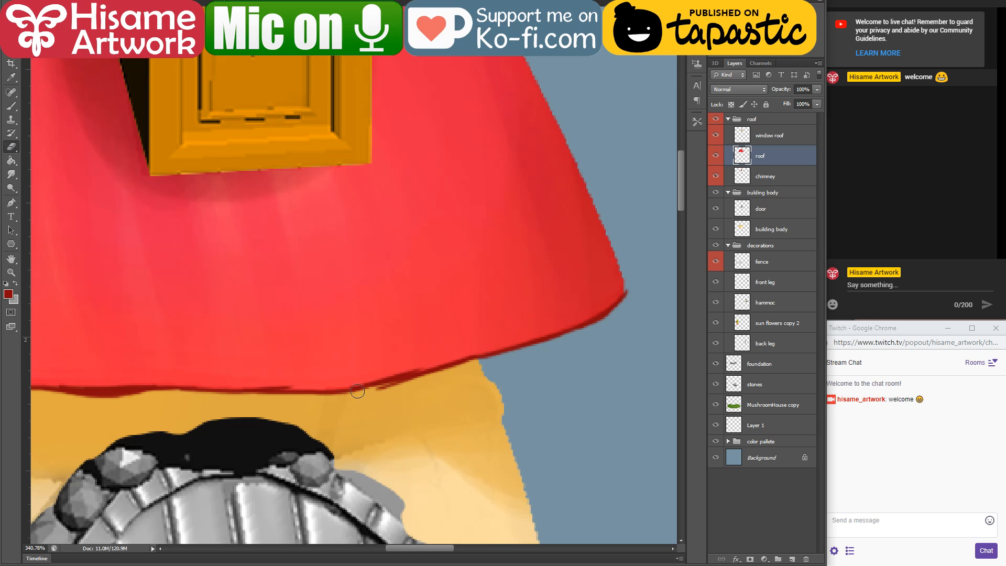
left_click_drag(372, 393, 414, 379)
Step: Paint a deep red outline along the lower part of the roof's right side, down to the corner
left_click_drag(542, 246, 364, 332)
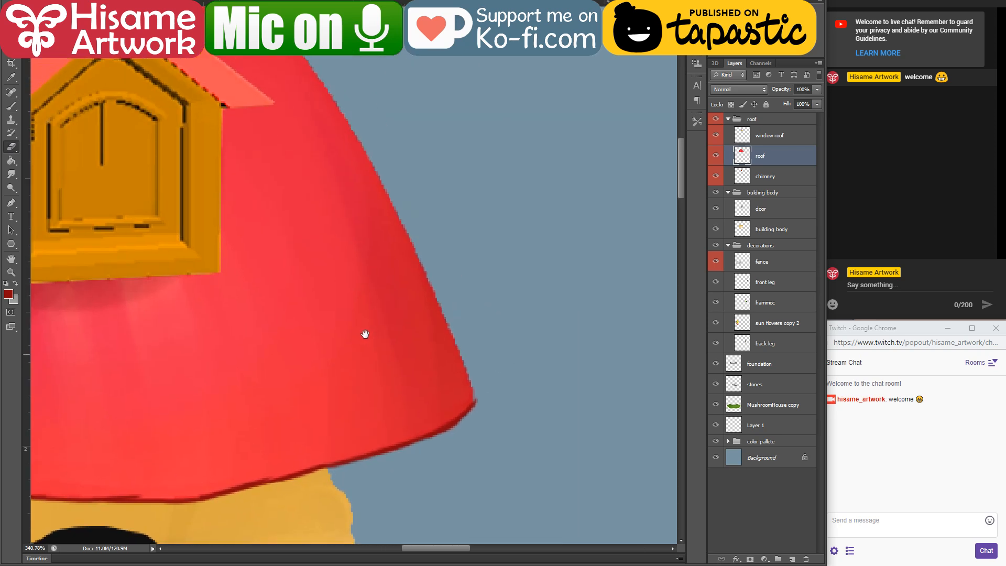
key("b")
left_click_drag(384, 188, 426, 293)
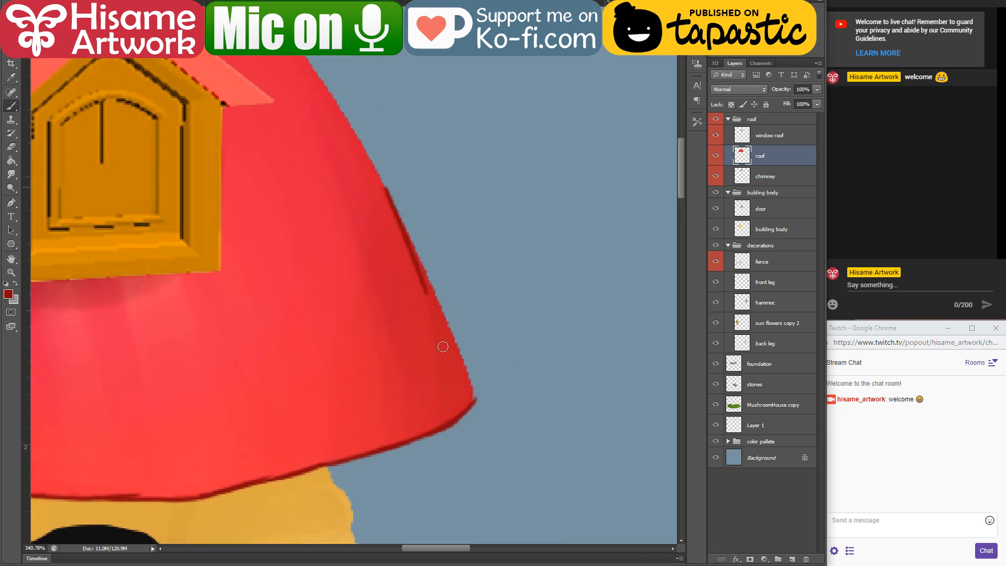
key("ctrl+z")
left_click_drag(392, 204, 442, 303)
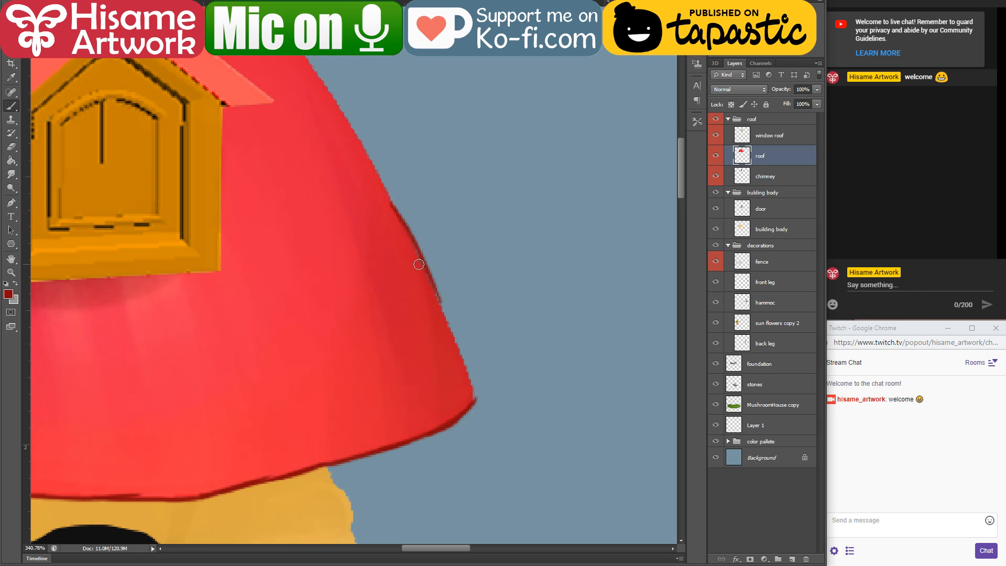
left_click_drag(418, 259, 461, 355)
left_click_drag(442, 299, 473, 382)
mouse_move(449, 317)
left_mouse_down()
mouse_move(475, 400)
mouse_move(435, 280)
left_mouse_up()
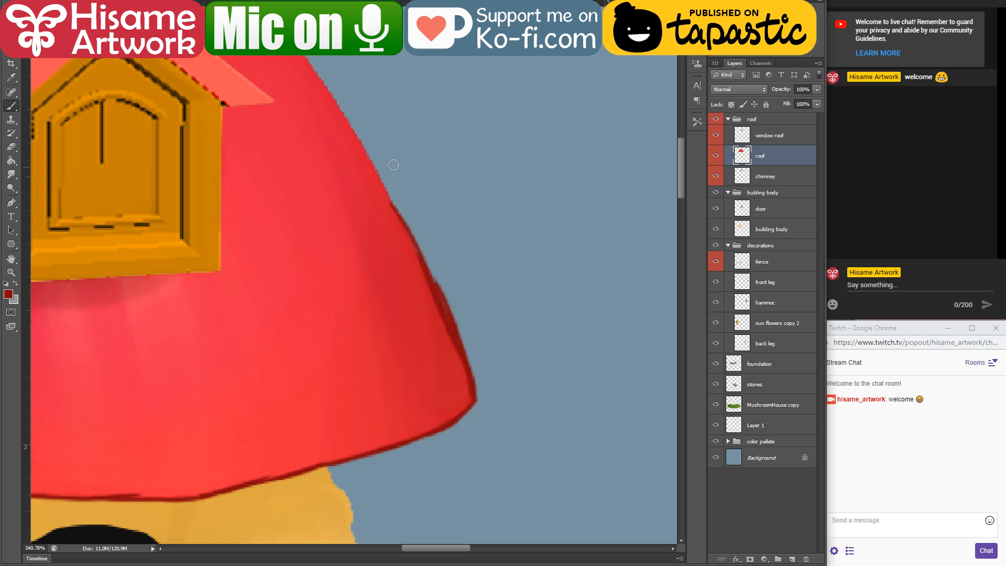
Step: Extend the deep red outline up the roof's right side, past the window
left_click_drag(361, 125, 437, 303)
left_click_drag(353, 203, 444, 338)
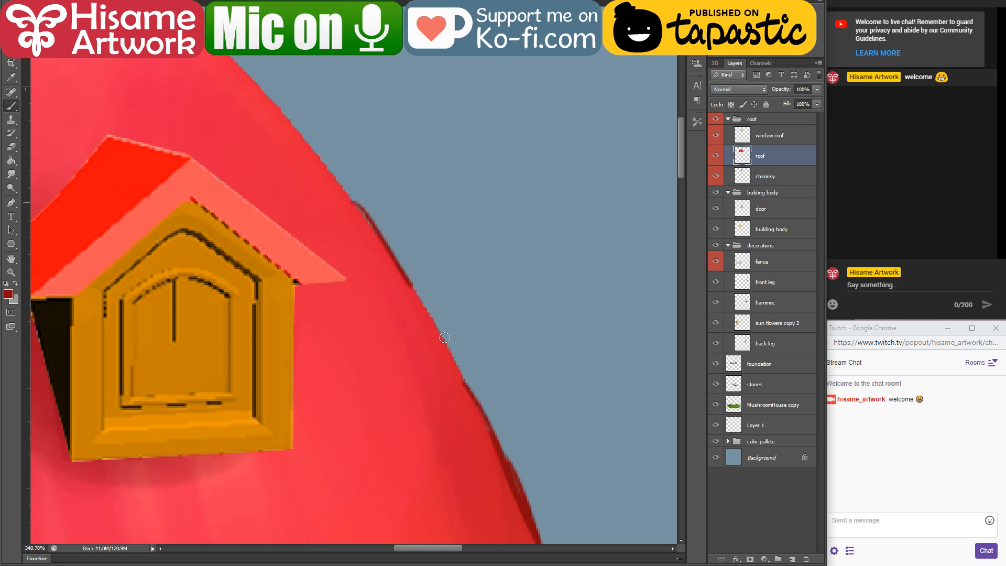
left_click_drag(389, 251, 478, 409)
left_click_drag(446, 354, 497, 447)
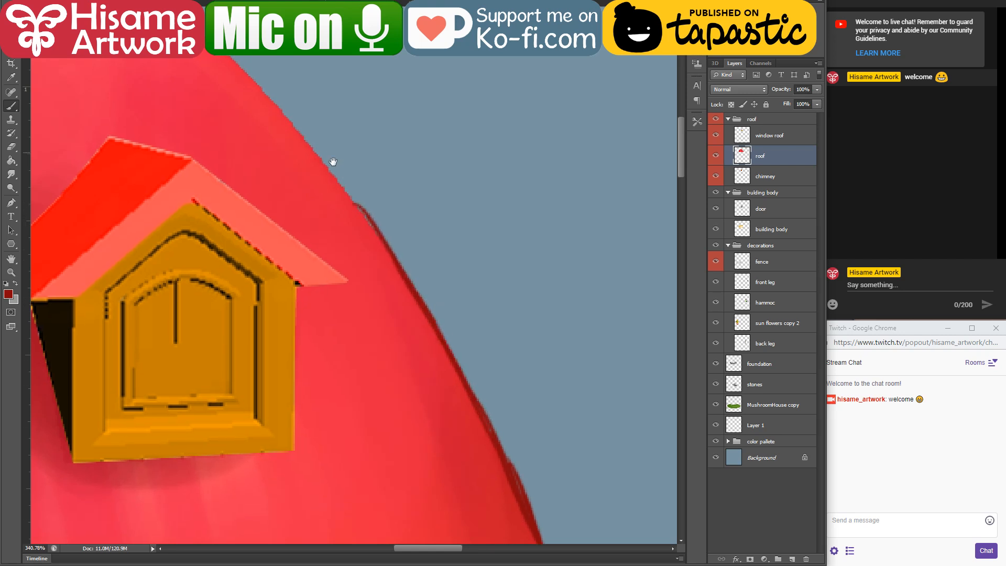
left_click_drag(333, 162, 395, 268)
left_click_drag(339, 217, 485, 408)
Step: Sample a brighter red from the roof's left side and outline the top of the dome up to the chimney
left_click_drag(289, 202, 583, 303)
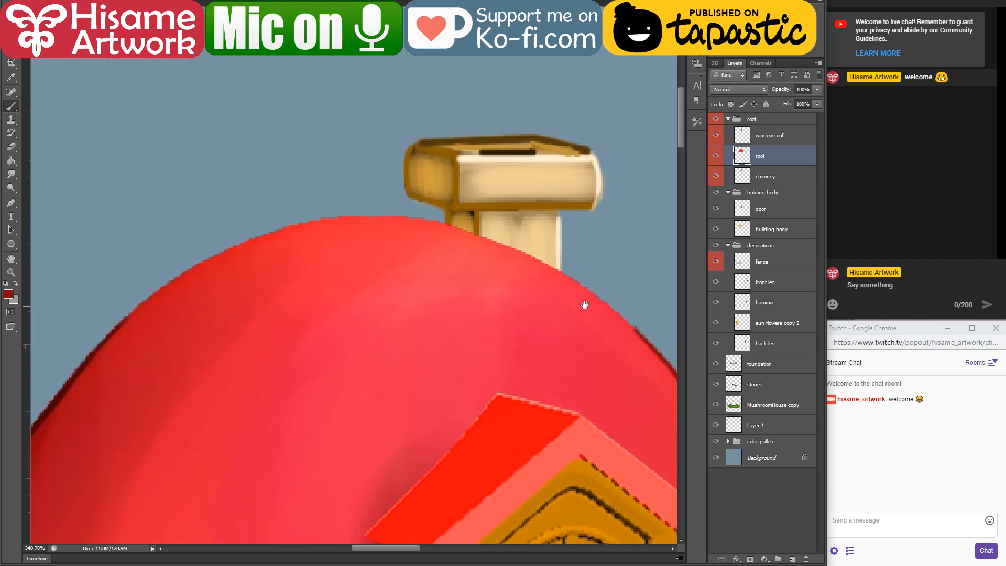
left_click(46, 441, "alt")
left_click_drag(120, 323, 239, 248)
left_click_drag(149, 302, 283, 226)
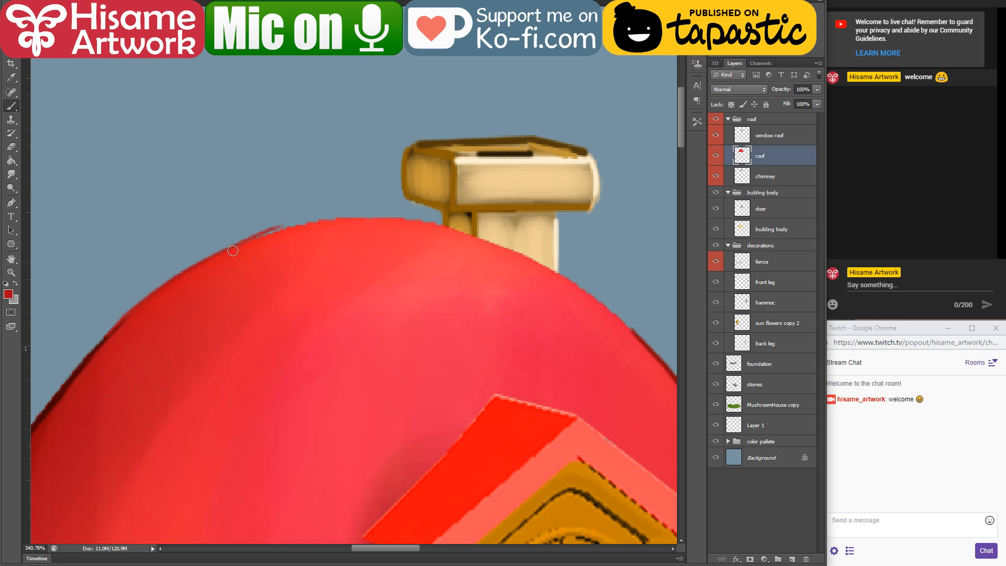
mouse_move(233, 250)
left_mouse_down()
mouse_move(311, 221)
mouse_move(253, 237)
mouse_move(380, 223)
mouse_move(316, 223)
mouse_move(437, 224)
left_mouse_up()
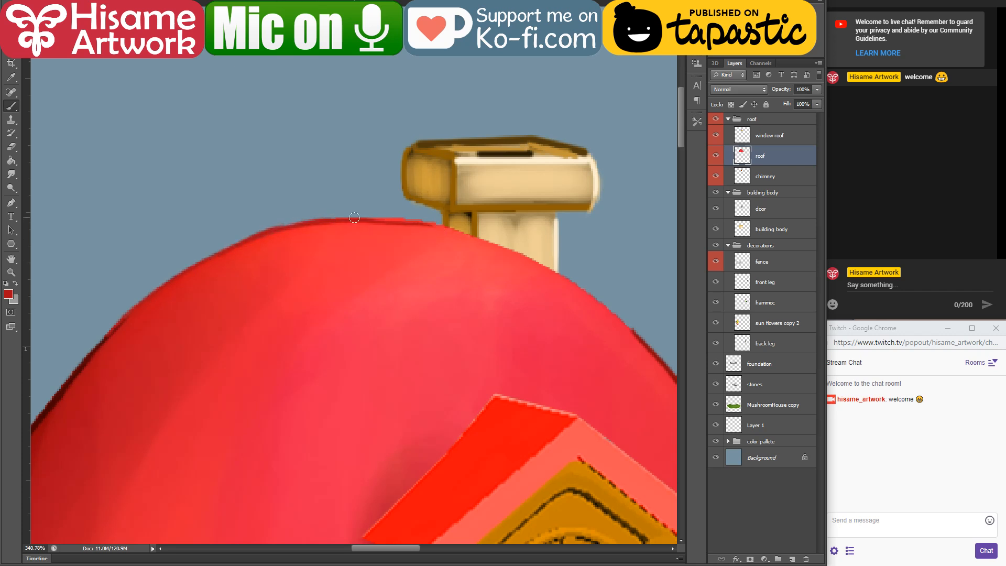
mouse_move(354, 217)
left_mouse_down()
mouse_move(445, 227)
mouse_move(548, 268)
left_mouse_up()
Step: Outline the roof's edge in red from the chimney base to the existing outline on the right side
left_click_drag(482, 248, 305, 233)
left_click_drag(375, 255, 408, 278)
key("ctrl+z")
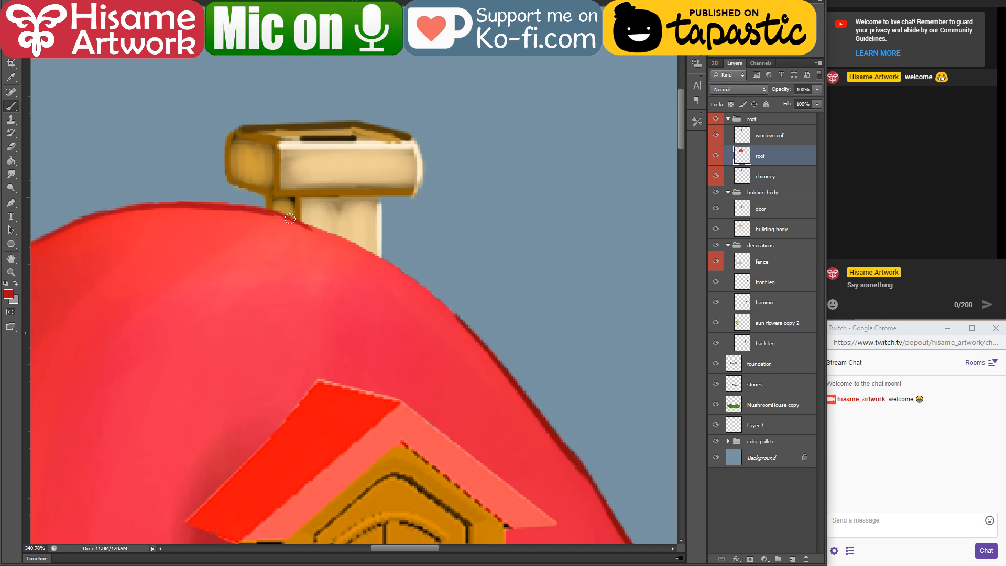
left_click_drag(291, 219, 391, 261)
mouse_move(347, 236)
left_mouse_down()
mouse_move(453, 309)
mouse_move(411, 277)
mouse_move(478, 340)
left_mouse_up()
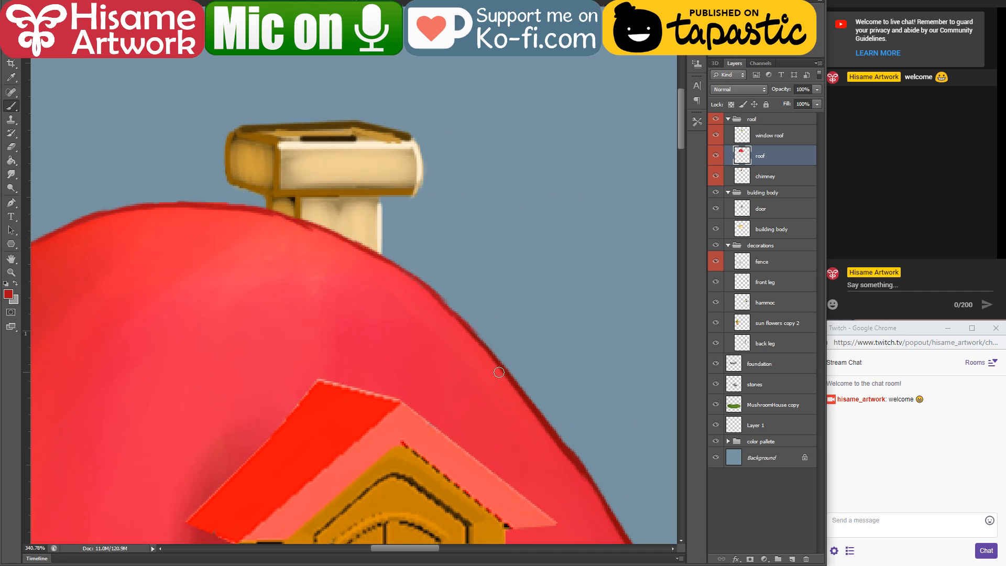
Step: Make the chimney layer active, sample ochre from the chimney's neck, and choose a round brush preset
scroll(429, 331, "down", 5)
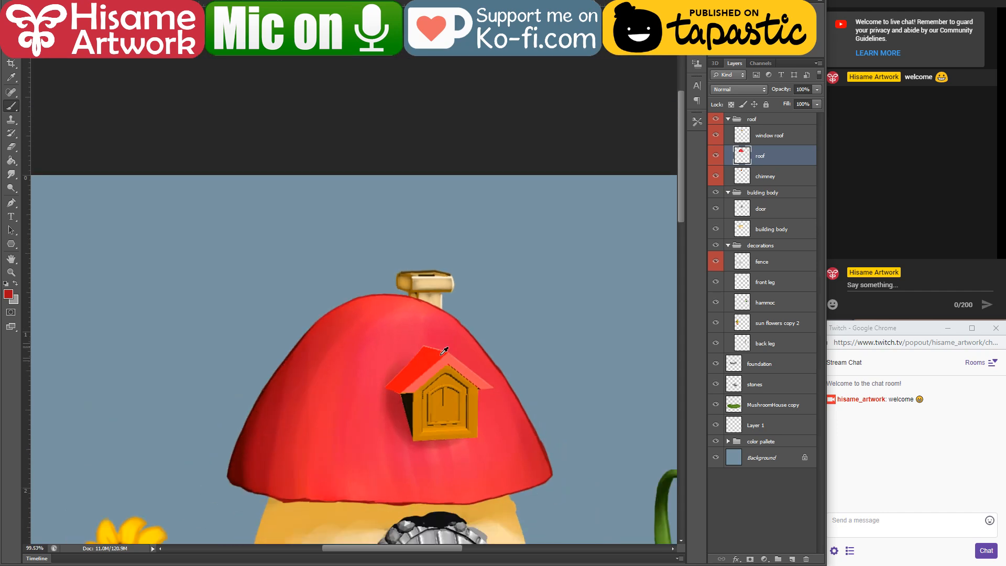
scroll(429, 429, "down", 3)
scroll(438, 142, "up", 2)
scroll(428, 256, "up", 2)
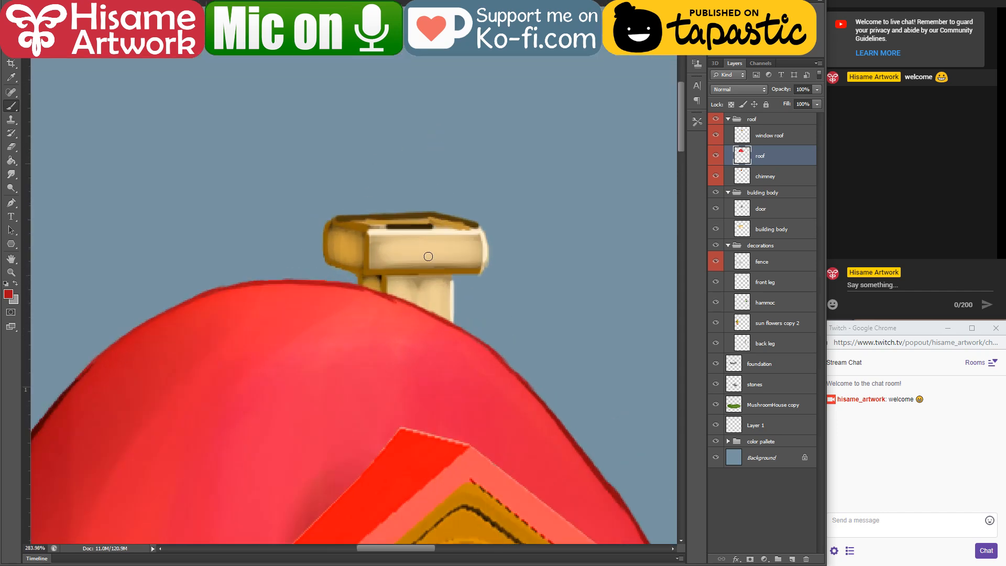
scroll(415, 247, "up", 2)
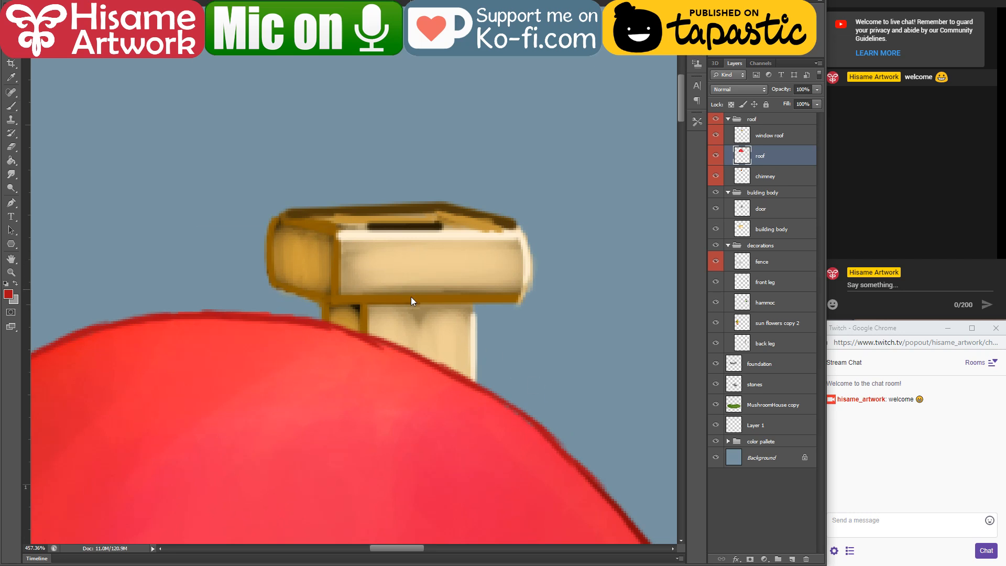
left_click(412, 283, "ctrl")
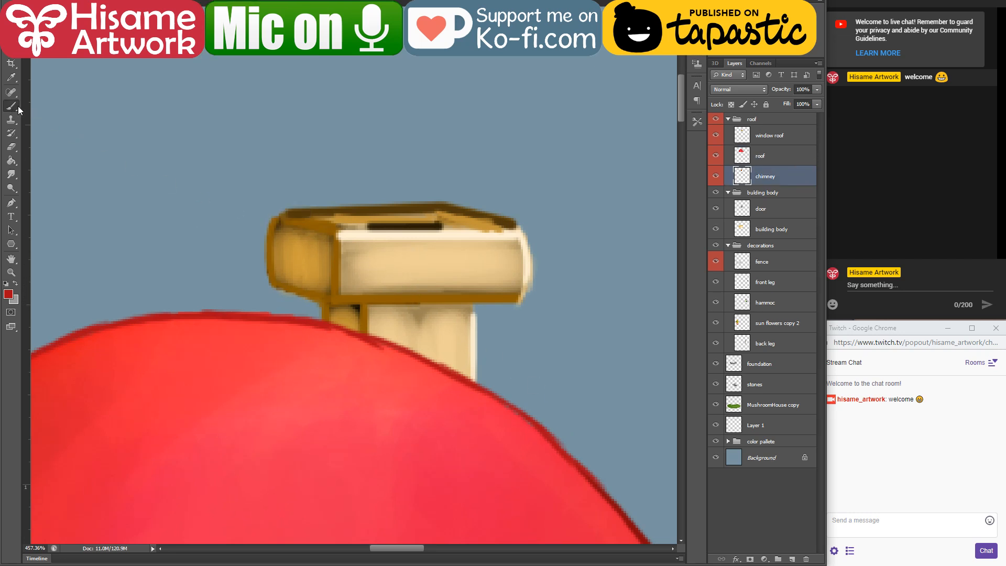
left_click(349, 311, "alt")
left_click(37, 9)
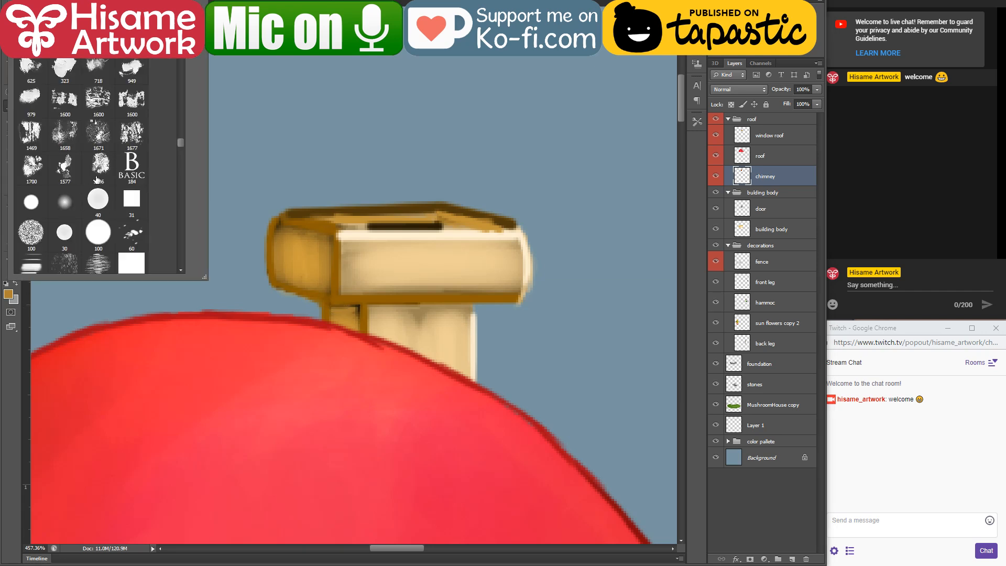
left_click(31, 200)
left_click(64, 244)
left_click(294, 9)
left_click(422, 186)
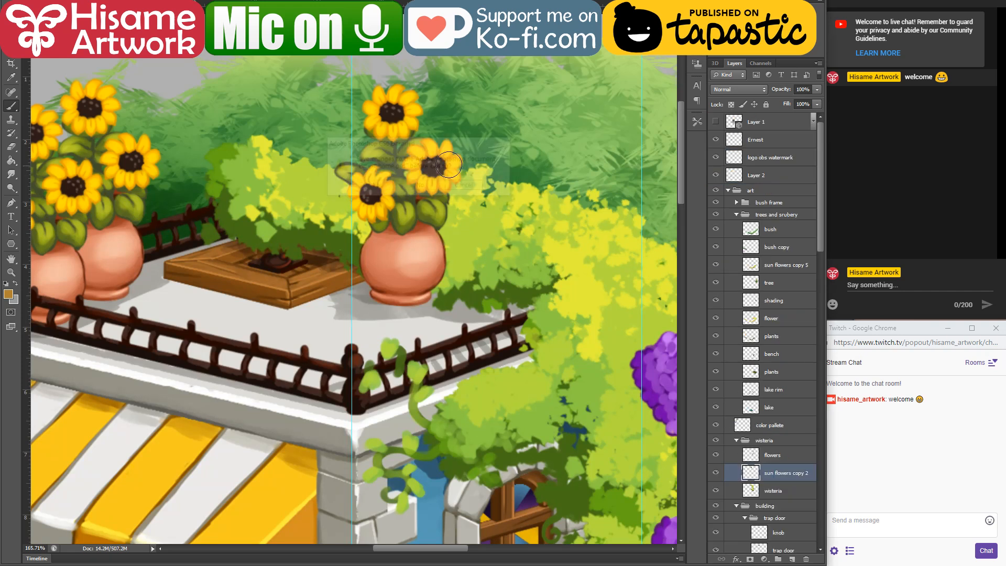
left_click(341, 9)
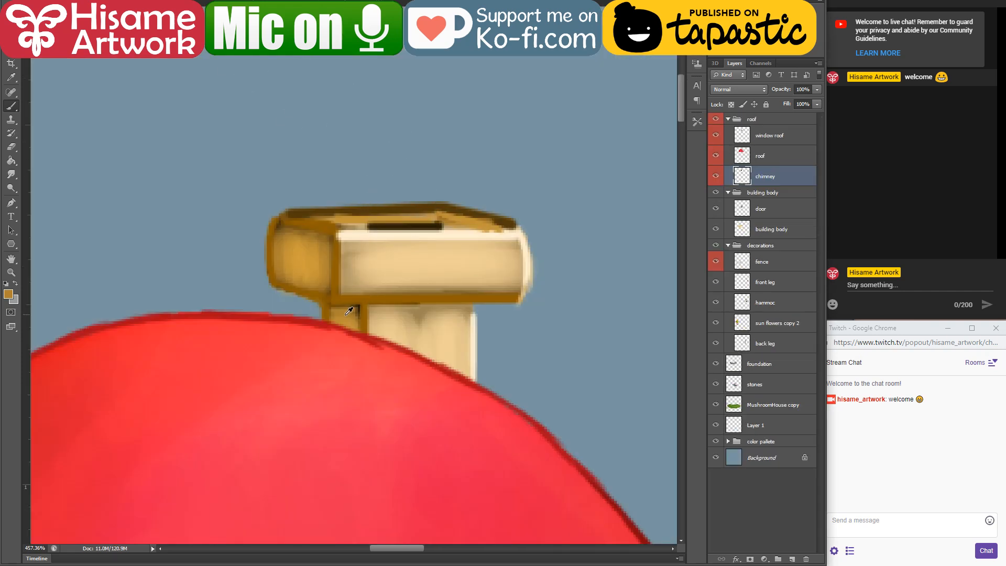
Step: Reduce the brush size and paint ochre over the dark spot on the chimney neck's shaded side
key("bracketleft")
key("bracketleft")
key("bracketleft")
key("bracketleft")
key("bracketleft")
key("bracketleft")
key("bracketleft")
mouse_move(358, 314)
left_mouse_down()
mouse_move(338, 310)
mouse_move(363, 322)
left_mouse_up()
Step: Blend sampled tan, ochre and pale cream tones across the front face of the chimney cap
left_click(355, 281, "alt")
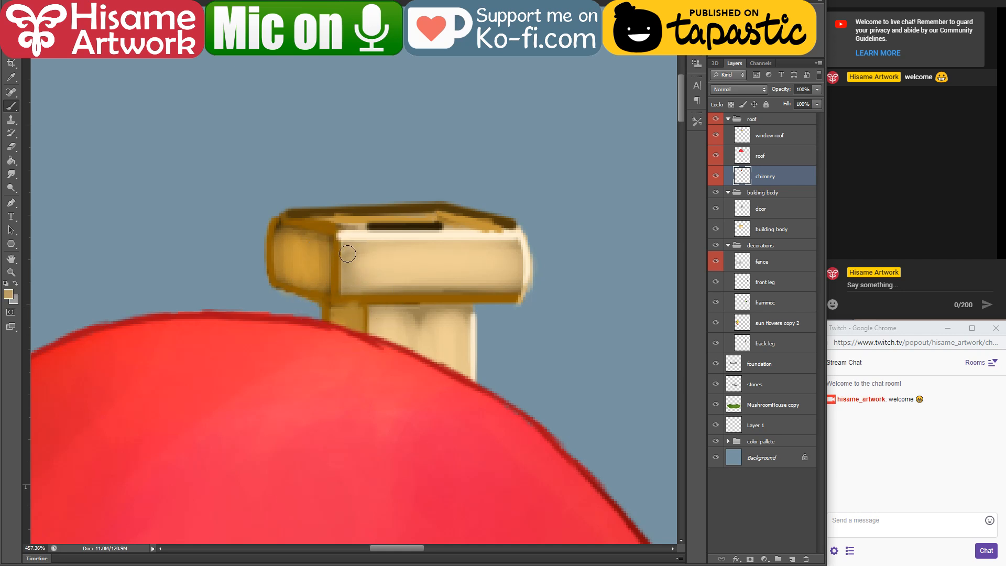
left_click_drag(341, 275, 482, 279)
mouse_move(382, 286)
left_mouse_down()
mouse_move(505, 276)
mouse_move(416, 289)
left_mouse_up()
left_click(355, 320, "alt")
mouse_move(347, 255)
left_mouse_down()
mouse_move(342, 298)
mouse_move(521, 283)
left_mouse_up()
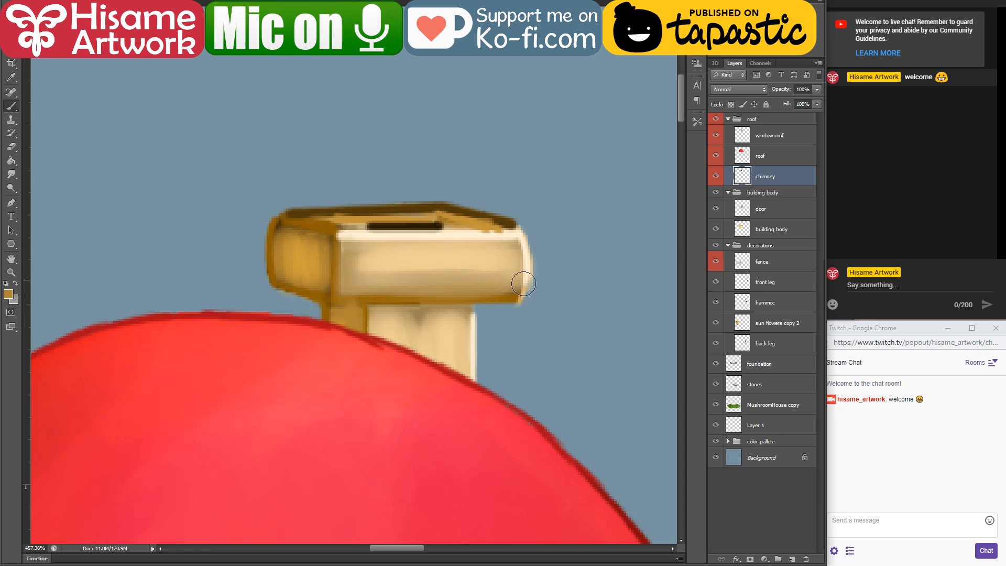
left_click(386, 256, "alt")
mouse_move(370, 250)
left_mouse_down()
mouse_move(491, 269)
mouse_move(352, 288)
mouse_move(486, 275)
mouse_move(494, 239)
mouse_move(509, 269)
mouse_move(509, 249)
mouse_move(509, 286)
mouse_move(514, 244)
mouse_move(513, 273)
left_mouse_up()
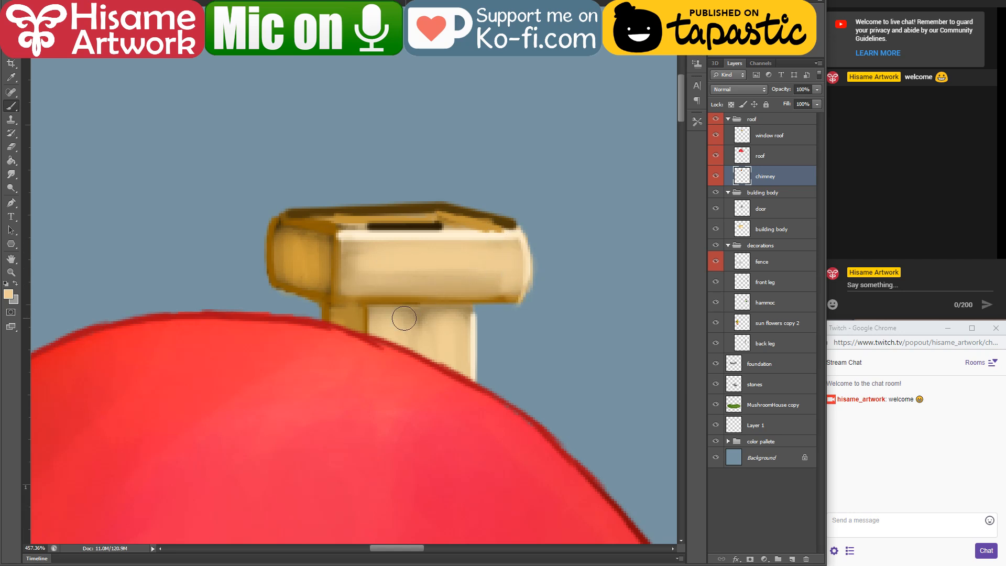
Step: Smooth the chimney neck and the cap's shaded left face with colours sampled from the chimney
mouse_move(404, 319)
left_mouse_down()
mouse_move(454, 312)
mouse_move(388, 315)
mouse_move(360, 332)
left_mouse_up()
left_click(347, 318, "alt")
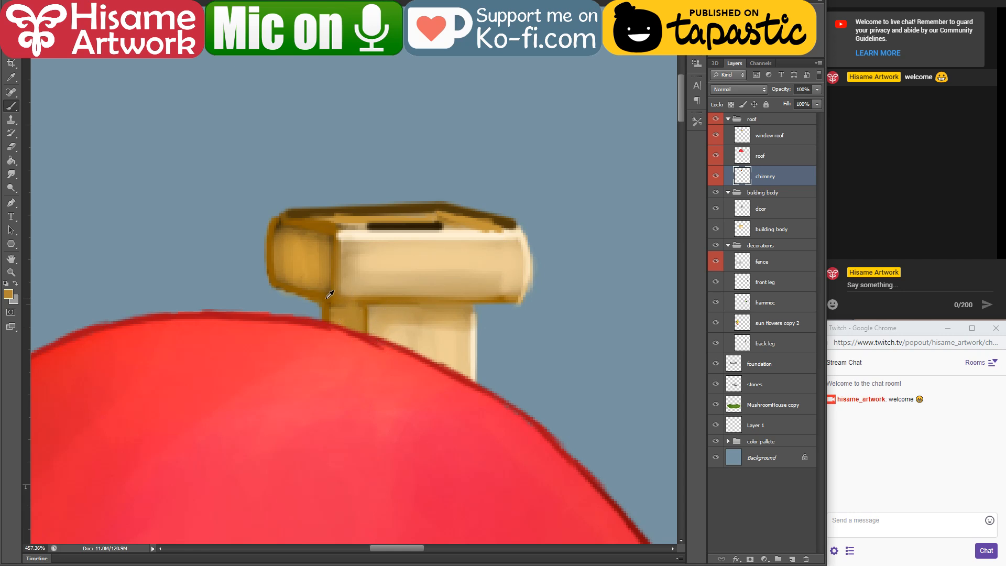
left_click(327, 300, "alt")
left_click(290, 247, "alt")
mouse_move(292, 230)
left_mouse_down()
mouse_move(323, 243)
mouse_move(320, 291)
mouse_move(323, 264)
mouse_move(322, 284)
mouse_move(274, 269)
mouse_move(289, 233)
mouse_move(324, 246)
mouse_move(326, 266)
left_mouse_up()
Step: Paint sampled cream tones over the chimney cap's right end and erase its rough outer corners into a rounded shape
left_click(415, 245, "alt")
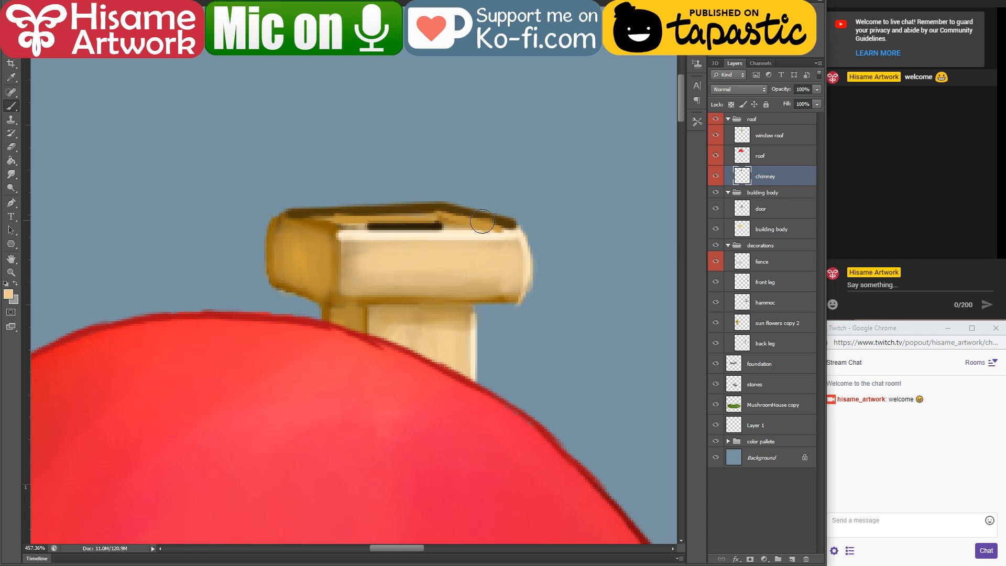
left_click(447, 234, "alt")
mouse_move(498, 230)
left_mouse_down()
mouse_move(518, 246)
mouse_move(528, 288)
mouse_move(505, 274)
left_mouse_up()
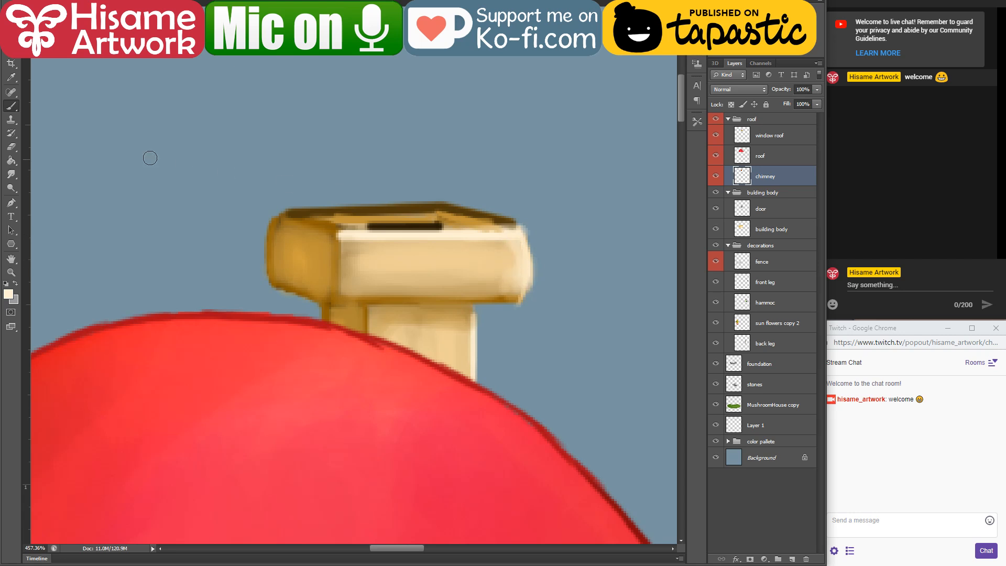
left_click(11, 147)
left_click_drag(507, 211, 541, 262)
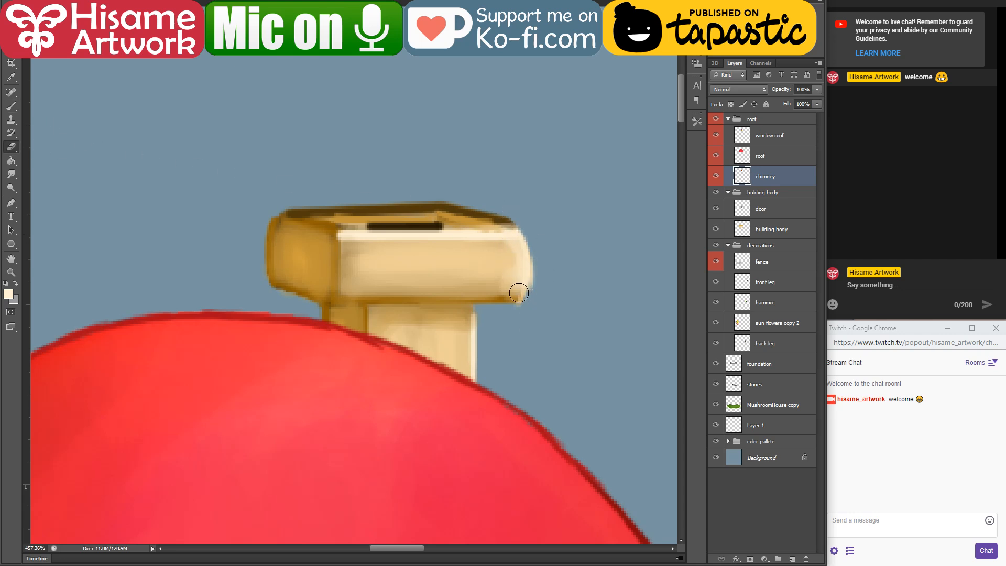
left_click_drag(507, 309, 542, 290)
Step: Save the illustration and make the door layer active
scroll(412, 251, "down", 10)
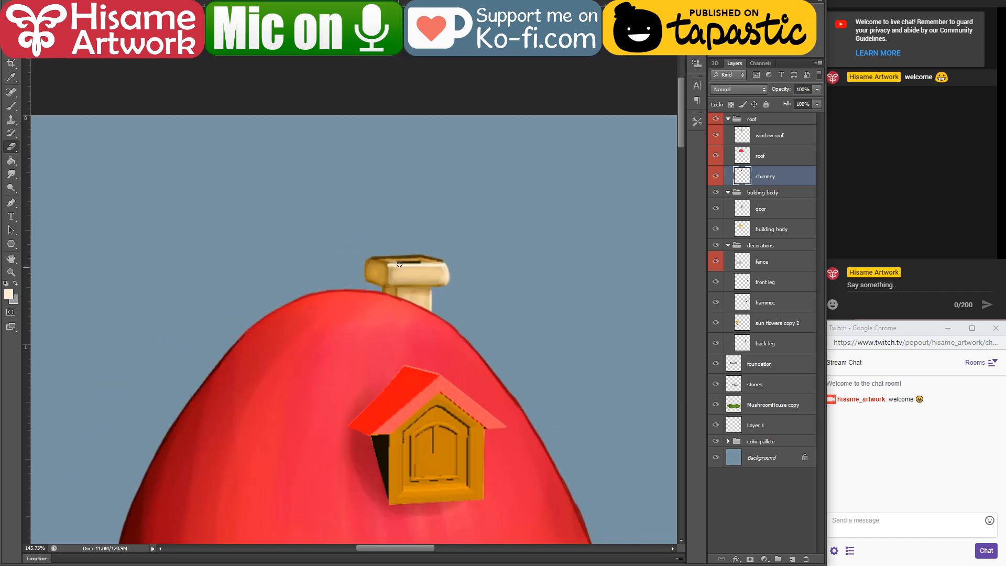
left_click_drag(357, 341, 372, 232)
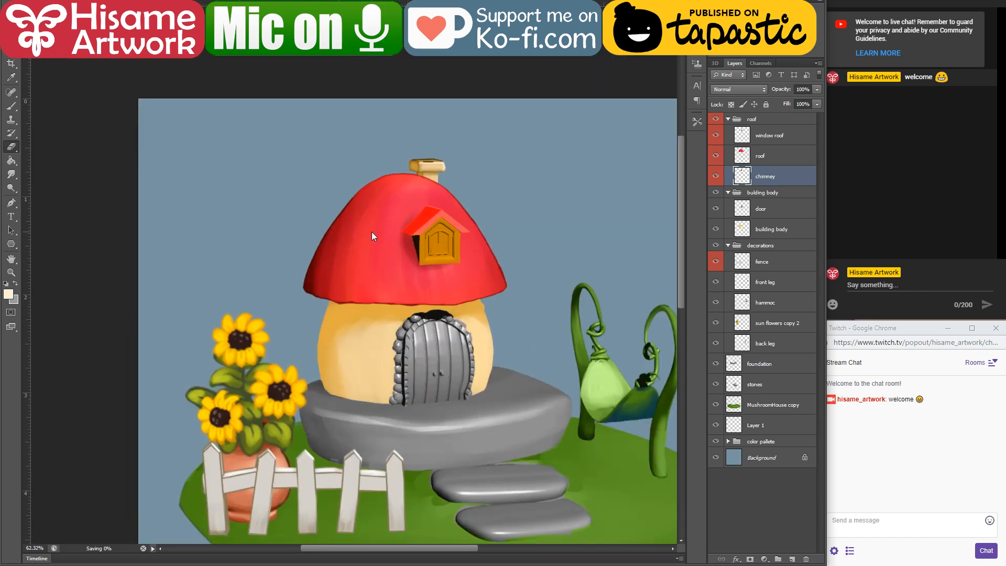
scroll(427, 384, "up", 3)
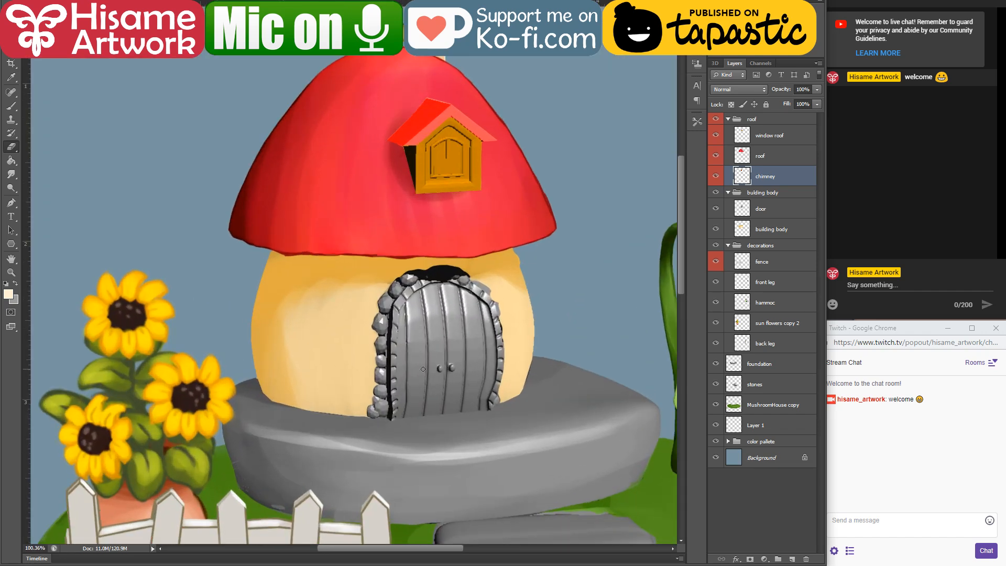
key("v")
key("alt+v")
left_click(424, 368)
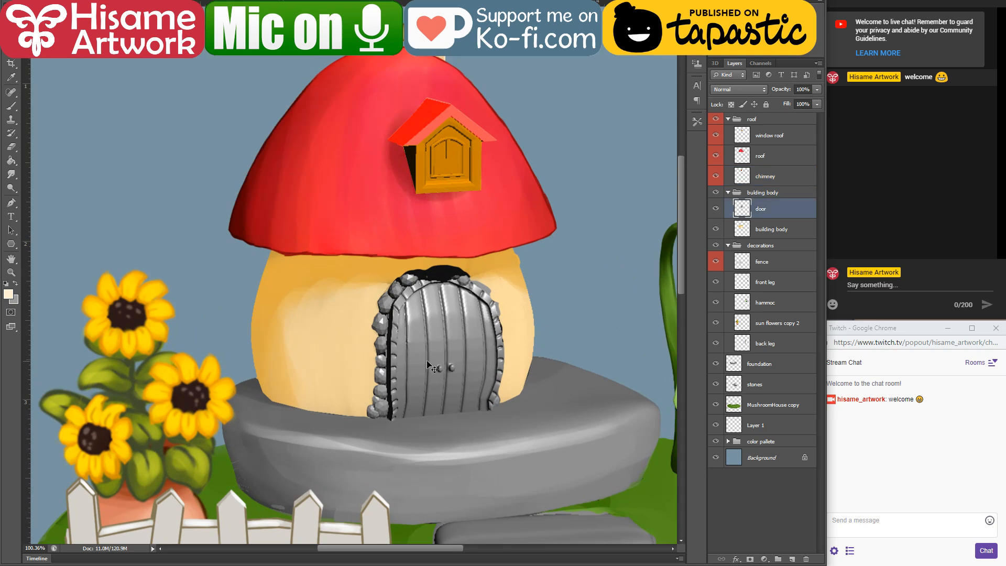
Step: Trace a closed polygonal selection around the grey door panels, following the inner edge of the stone frame
scroll(427, 366, "up", 4)
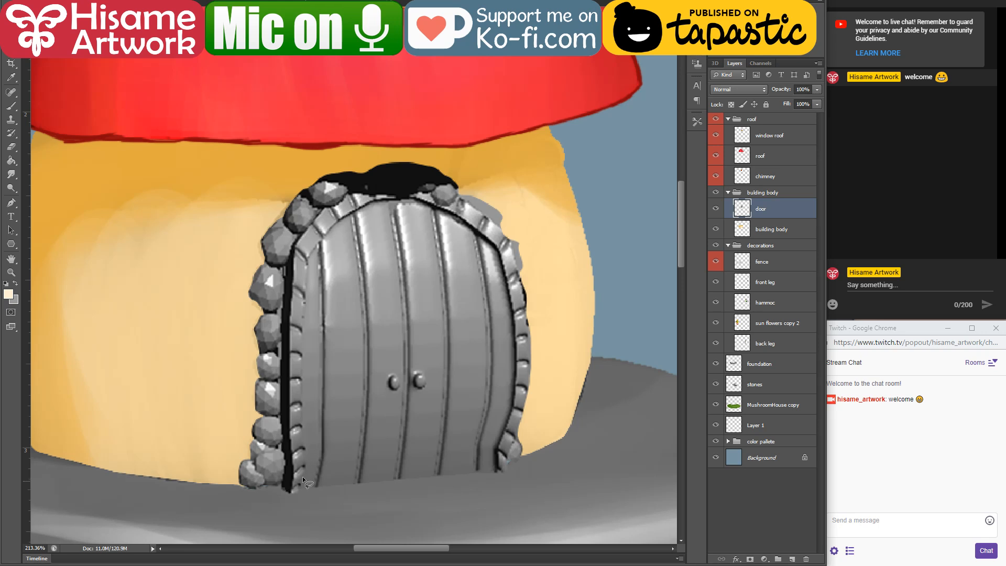
scroll(292, 457, "up", 2)
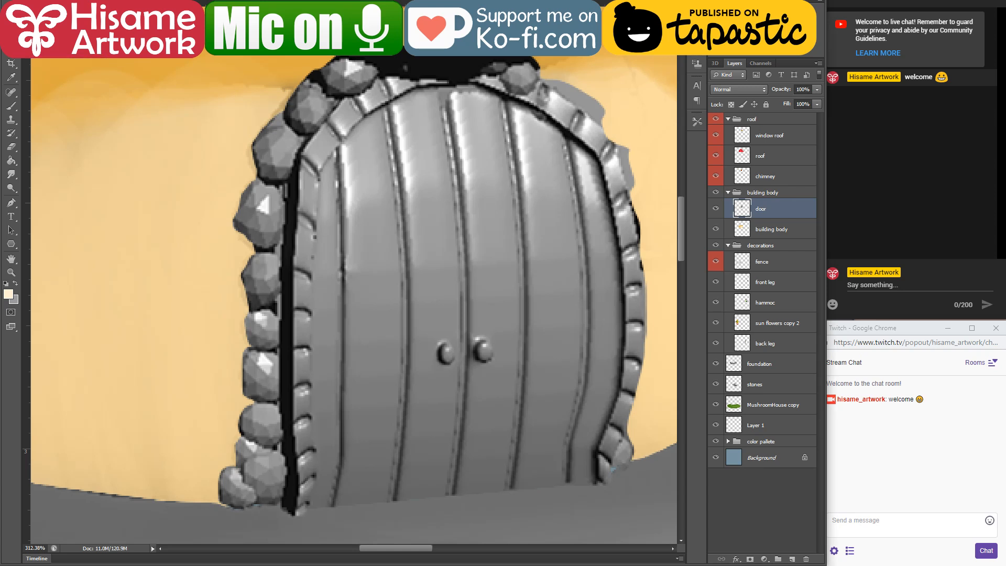
left_click(342, 144)
left_click(307, 506)
left_click(593, 485)
left_click(593, 449)
left_click(620, 393)
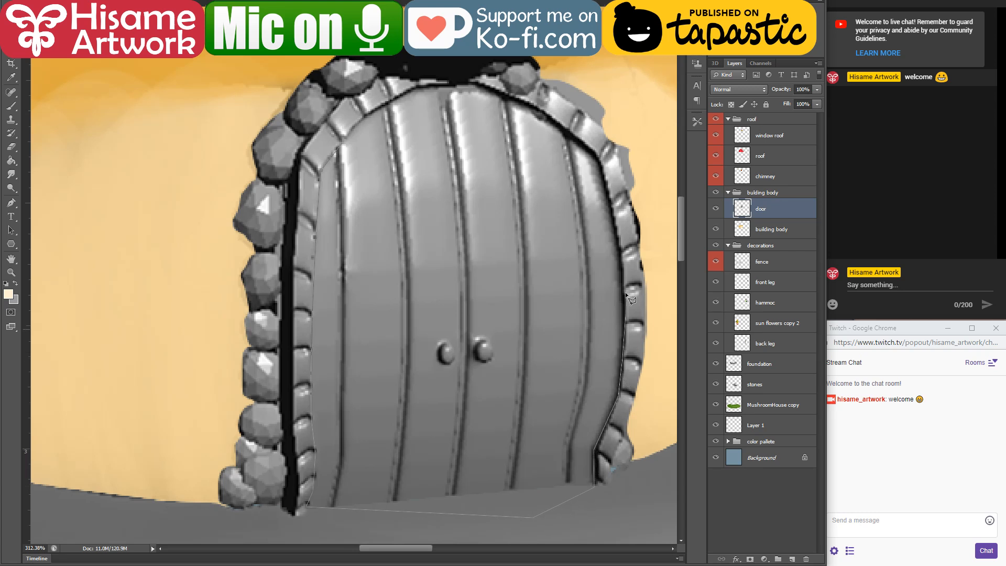
left_click(616, 224)
left_click(599, 158)
left_click(533, 110)
left_click(478, 84)
left_click(335, 152)
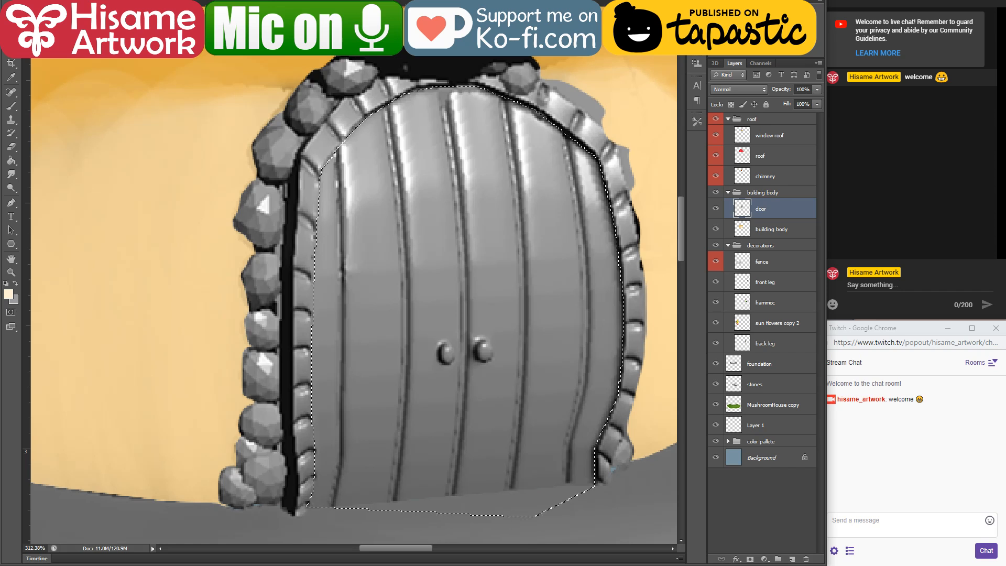
Step: Invert the selection, cut the stone frame out of the door layer and paste it onto a new layer
left_click(141, 1)
left_click(157, 3)
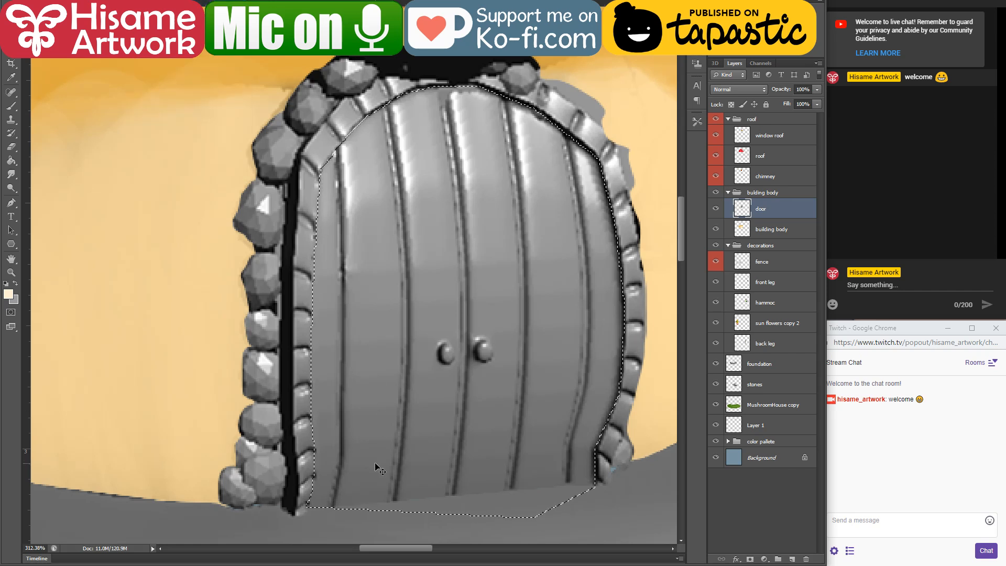
key("Delete")
key("ctrl+d")
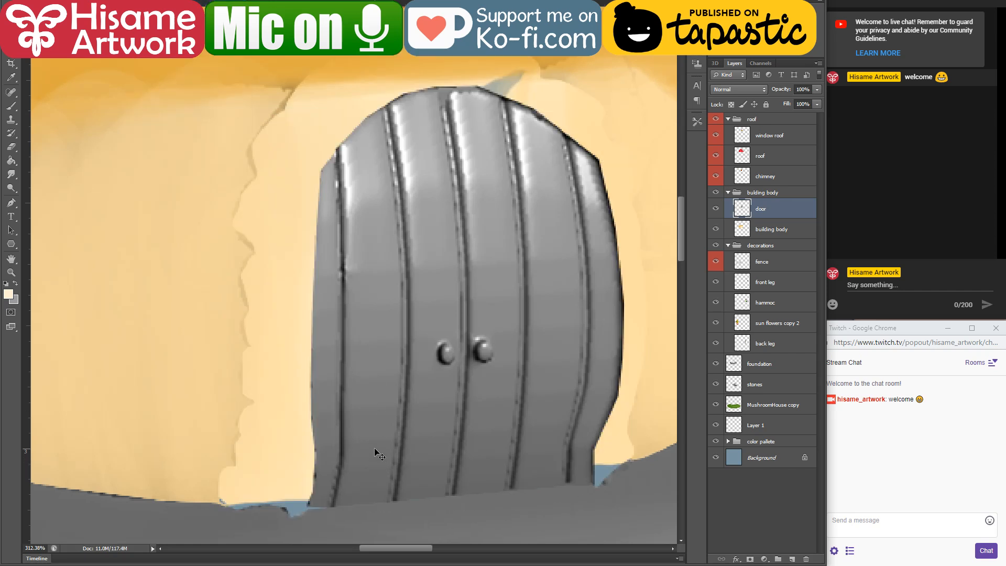
key("ctrl+v")
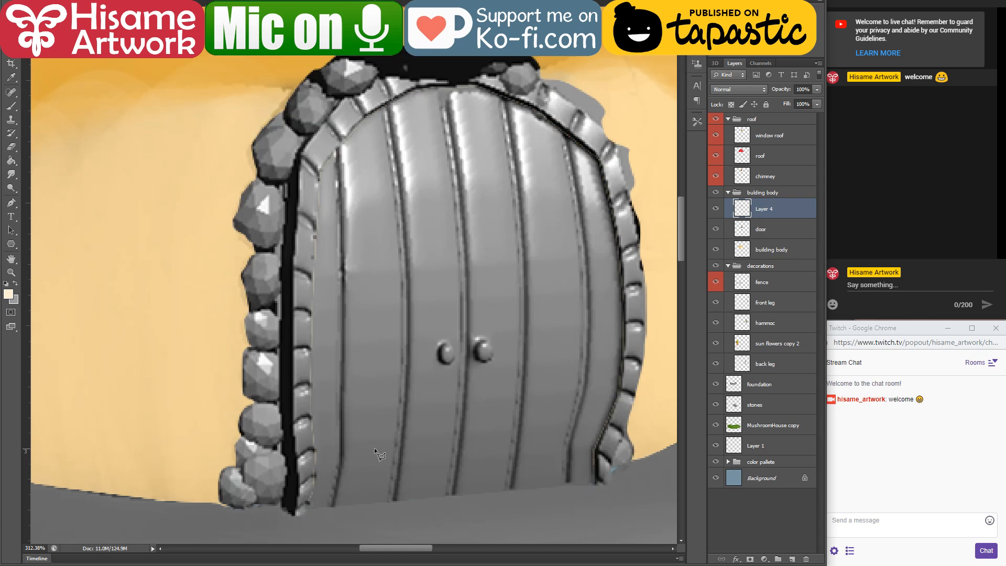
Step: Rename the pasted layer "door frame" and hide it
double_click(773, 210)
type("door frame")
key("Return")
key("e")
left_click(718, 207)
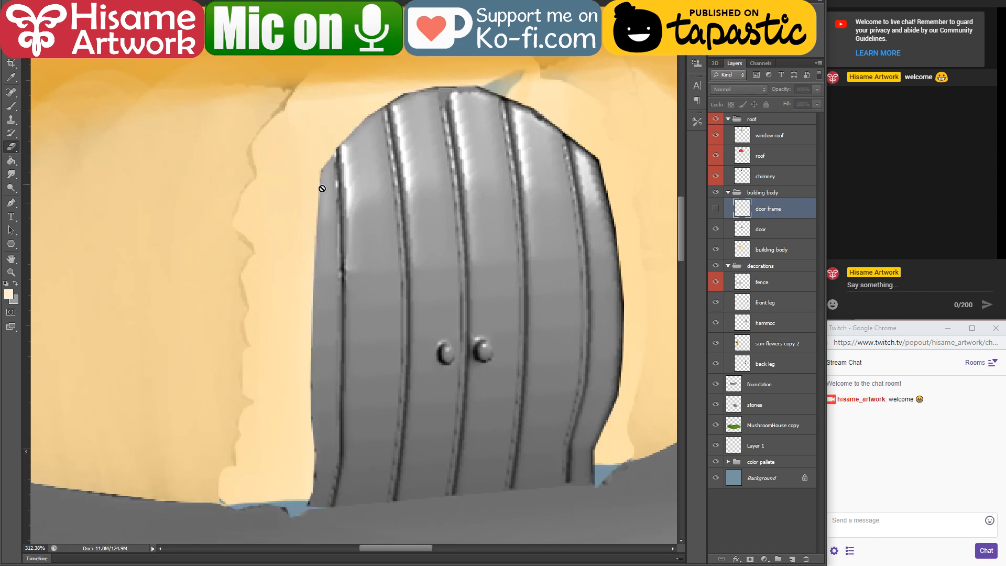
Step: On the building body layer, paint sampled cream over the leftover frame marks around the door with an enlarged brush
key("v")
left_click(251, 155, "ctrl")
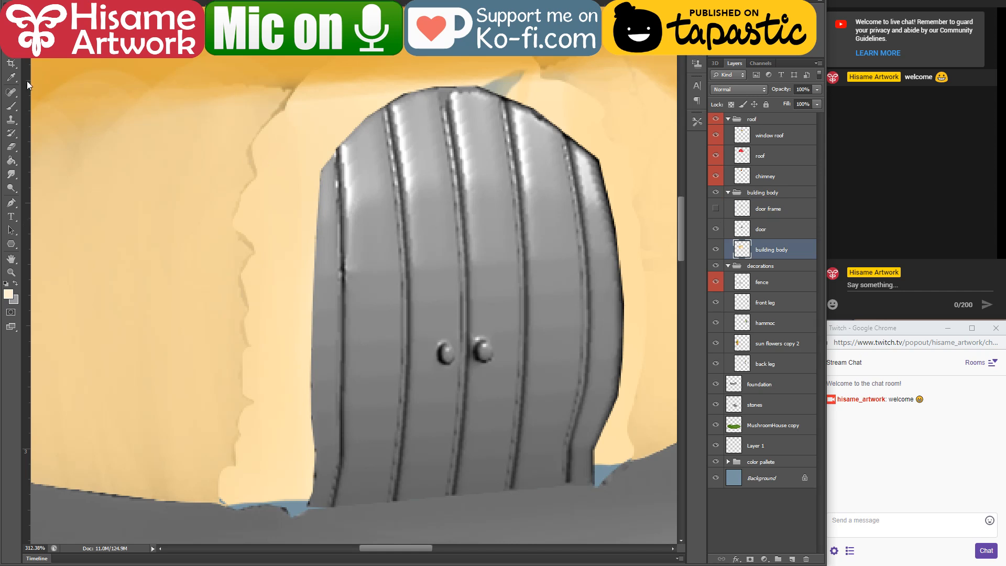
left_click(11, 106)
key("bracketright")
key("bracketright")
key("bracketright")
key("bracketright")
key("bracketright")
key("bracketright")
key("bracketright")
key("bracketright")
key("bracketright")
key("bracketright")
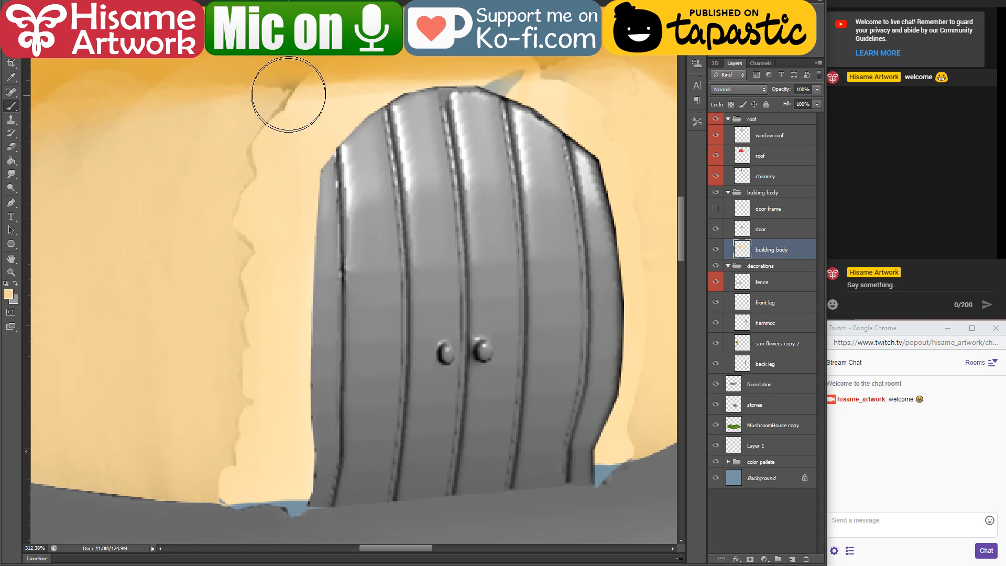
mouse_move(287, 96)
left_mouse_down()
mouse_move(232, 257)
mouse_move(231, 411)
mouse_move(299, 467)
mouse_move(294, 180)
mouse_move(259, 170)
mouse_move(400, 96)
mouse_move(643, 171)
left_mouse_up()
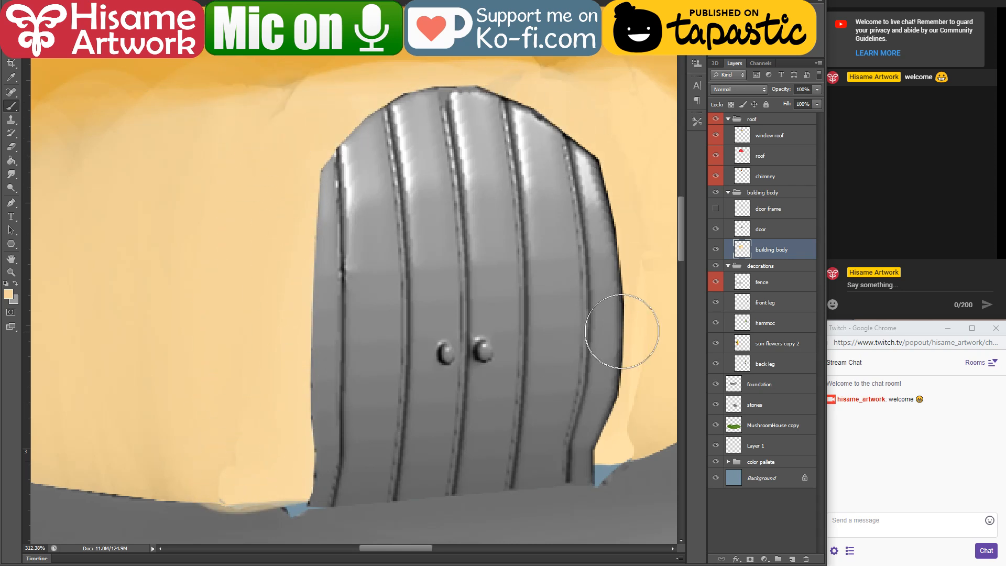
left_click_drag(599, 300, 419, 321)
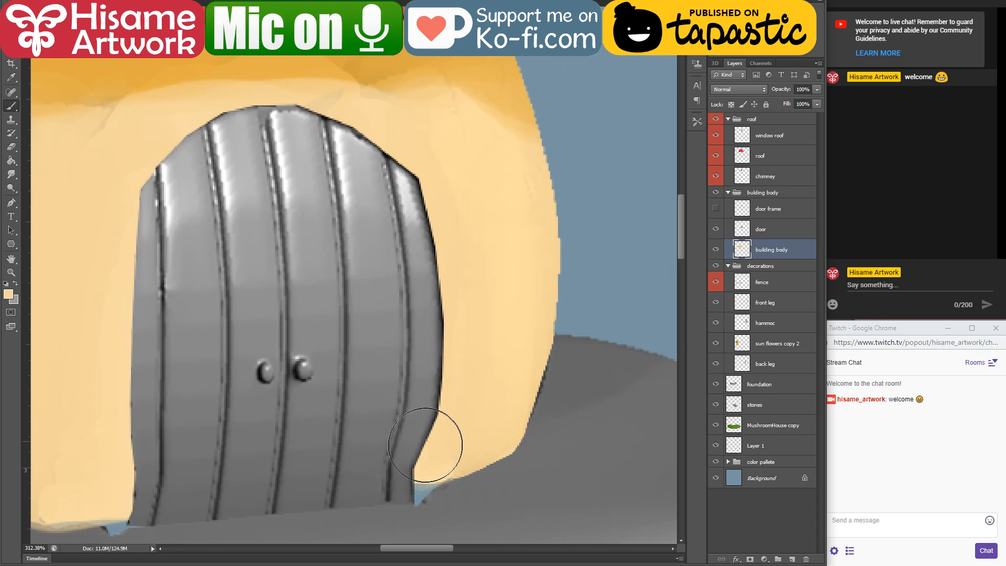
Step: Blend sampled ochre into the shadow band above the door and erase the bumpy upper right edge of the wall
left_click_drag(416, 131, 555, 294)
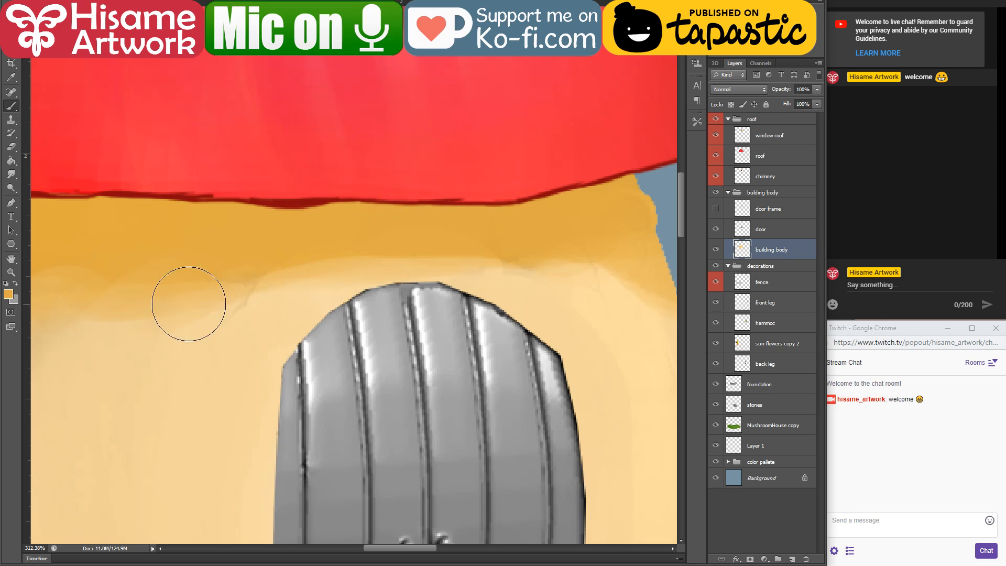
left_click_drag(475, 291, 199, 286)
left_click_drag(323, 233, 388, 166)
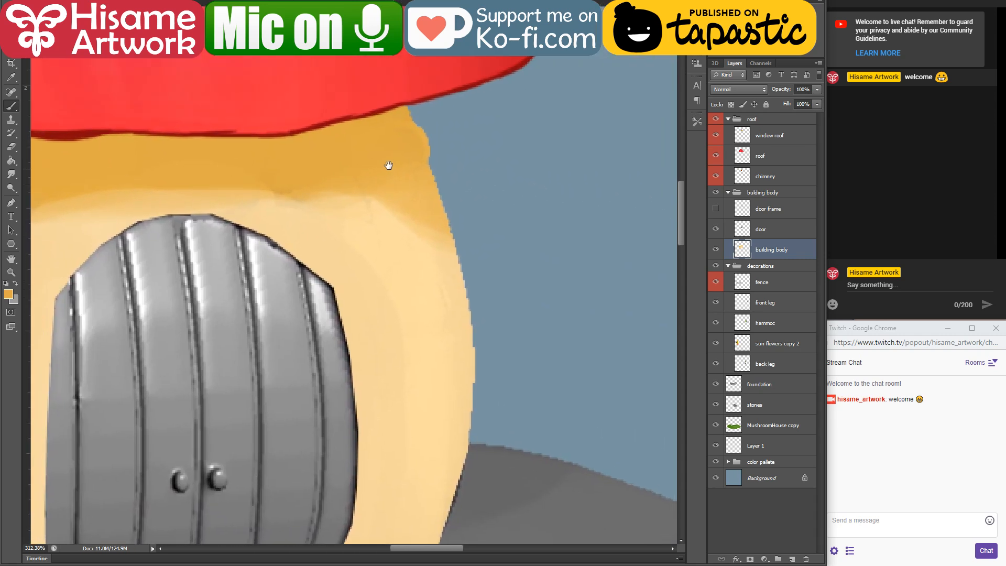
key("e")
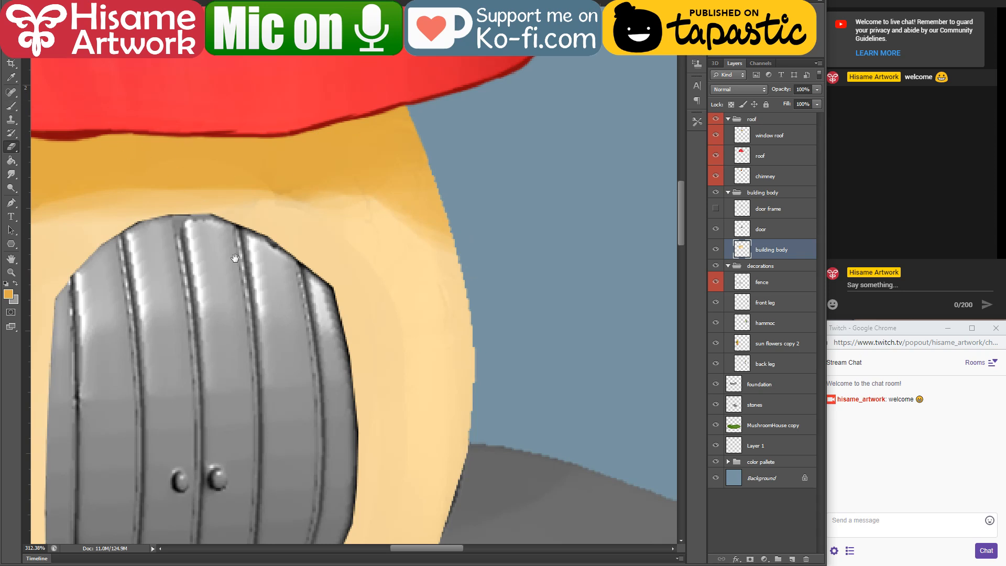
left_click_drag(139, 267, 578, 206)
left_click_drag(59, 192, 298, 206)
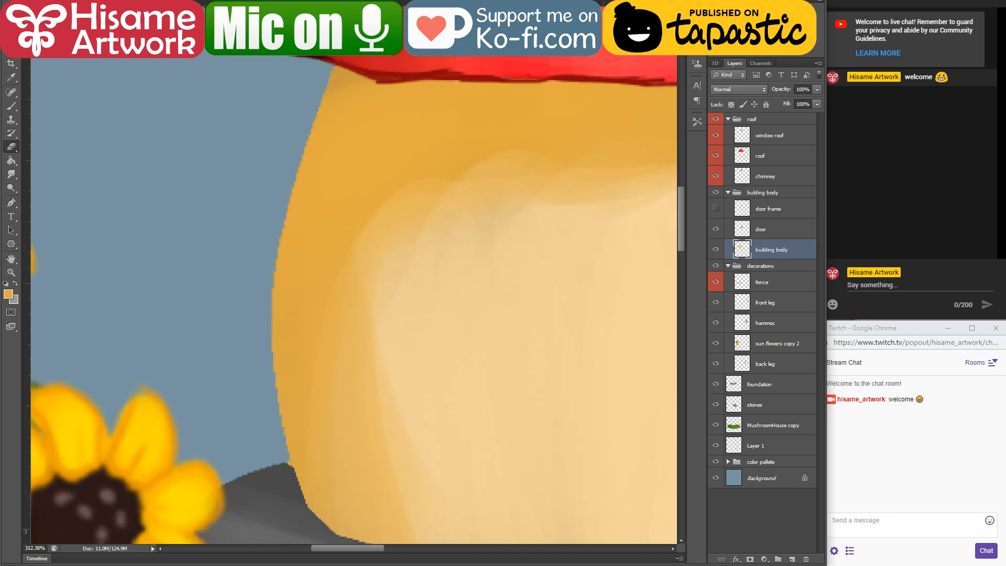
Step: Outline the wall's left edge with a thin brush in dark ochre b87800, redoing the lower stretch
left_click(31, 2)
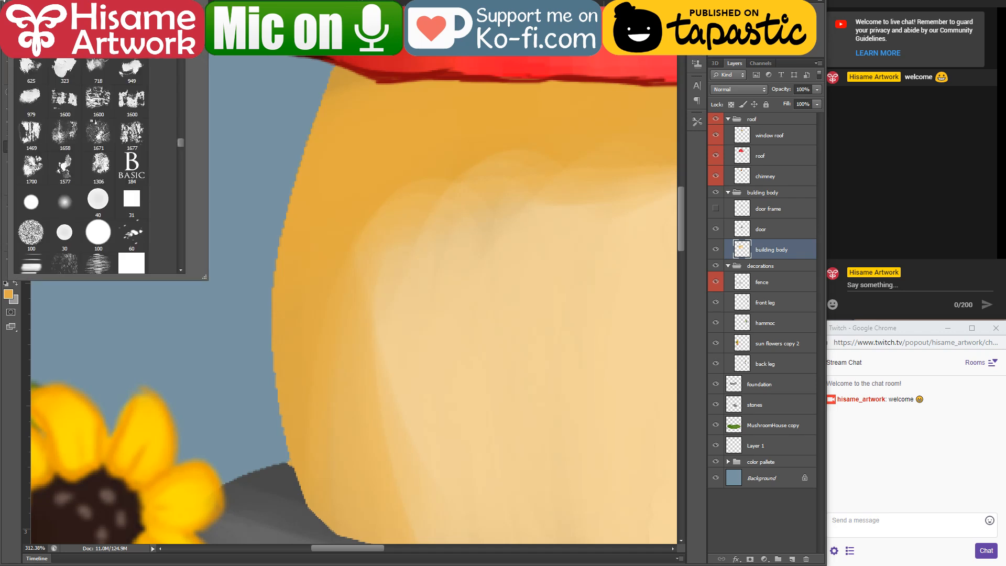
left_click(2, 1)
left_click(13, 106)
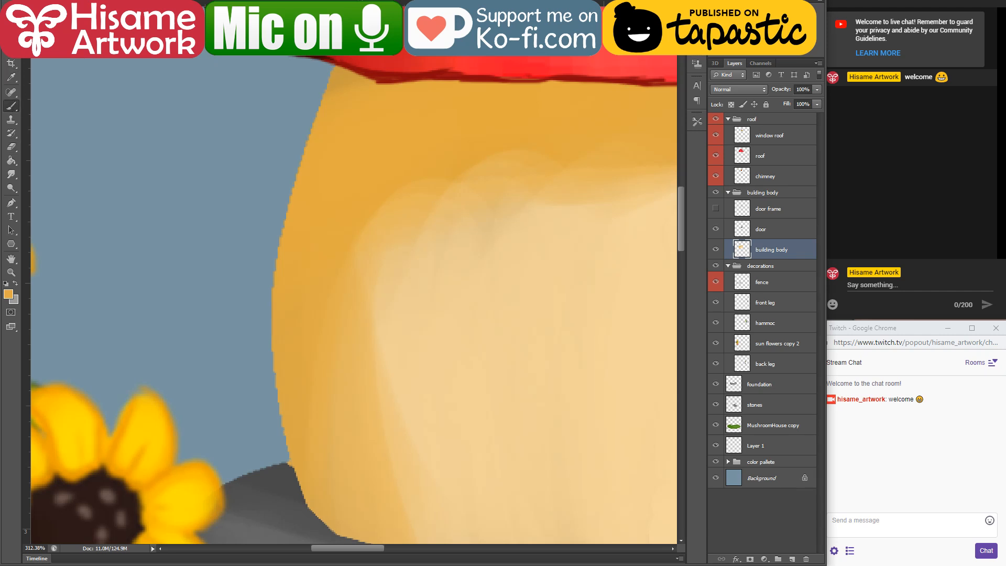
left_click(31, 2)
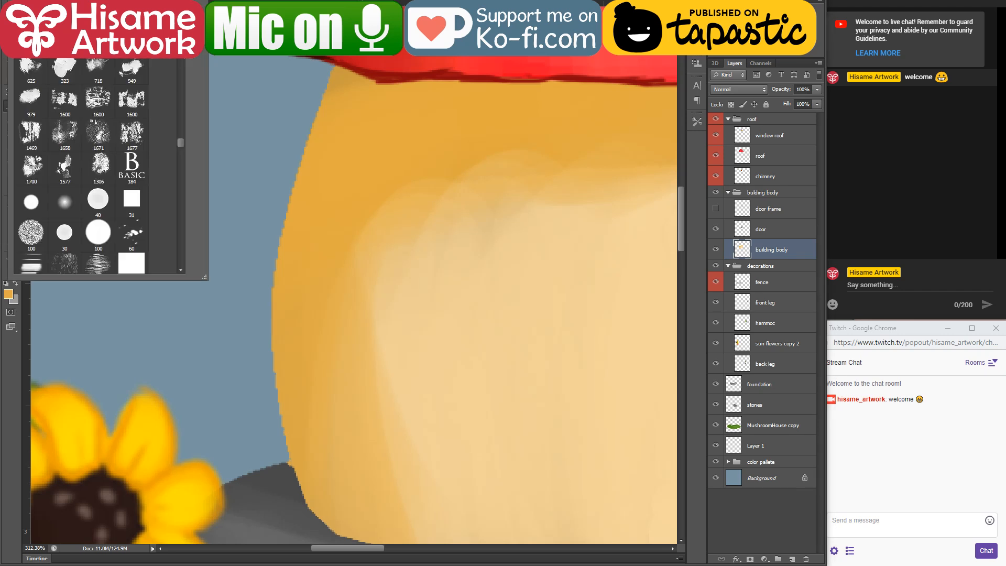
left_click(275, 226)
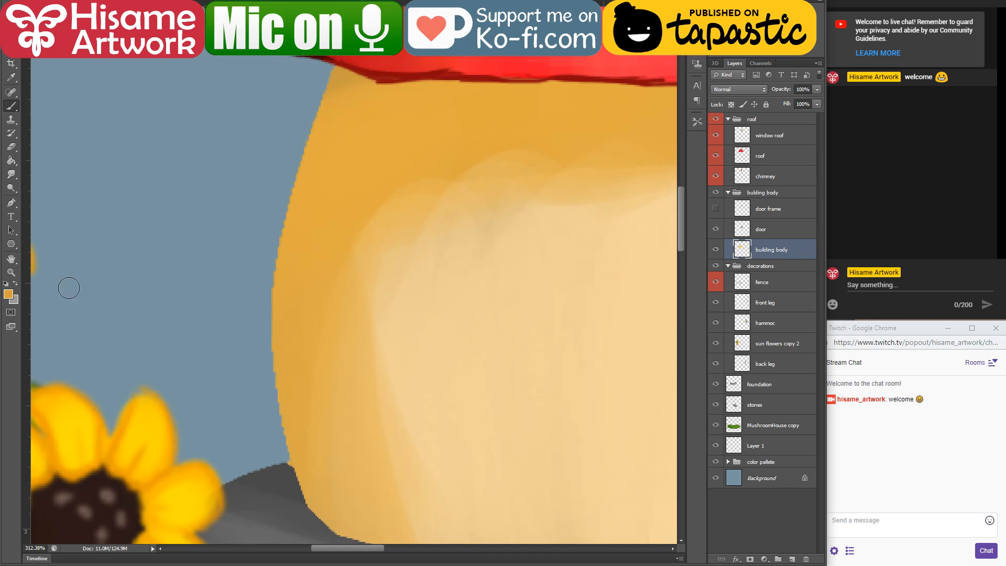
left_click(8, 294)
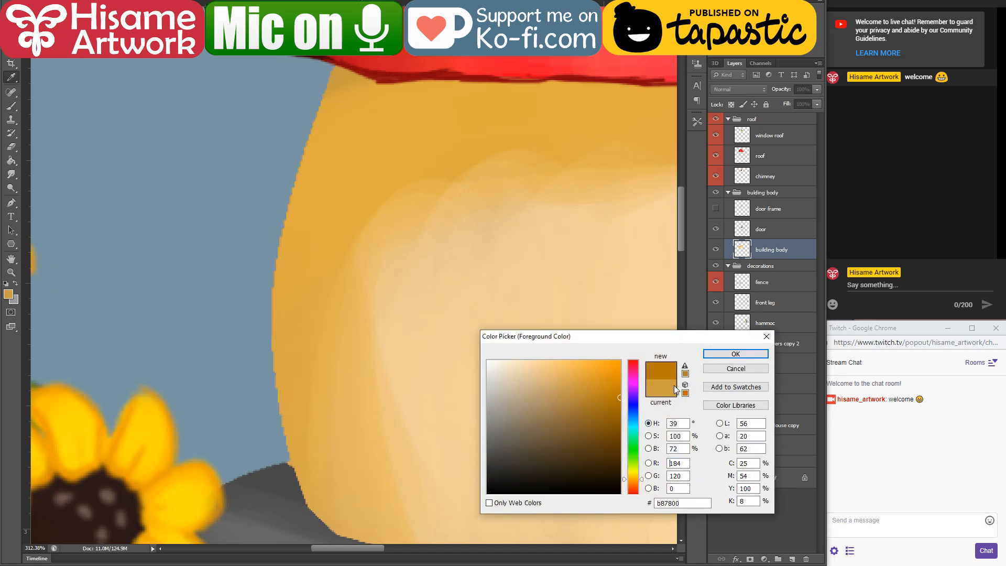
left_click(736, 354)
mouse_move(325, 79)
left_mouse_down()
mouse_move(305, 169)
mouse_move(338, 56)
mouse_move(283, 205)
mouse_move(324, 103)
mouse_move(281, 220)
mouse_move(313, 126)
mouse_move(273, 266)
mouse_move(302, 160)
mouse_move(272, 334)
left_mouse_up()
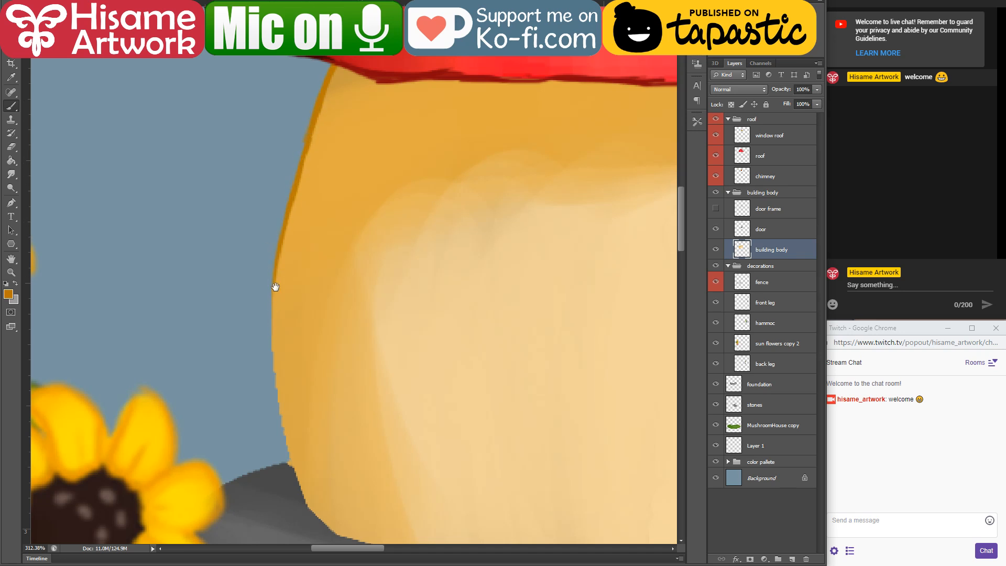
mouse_move(276, 286)
left_mouse_down()
mouse_move(230, 212)
mouse_move(234, 304)
left_mouse_up()
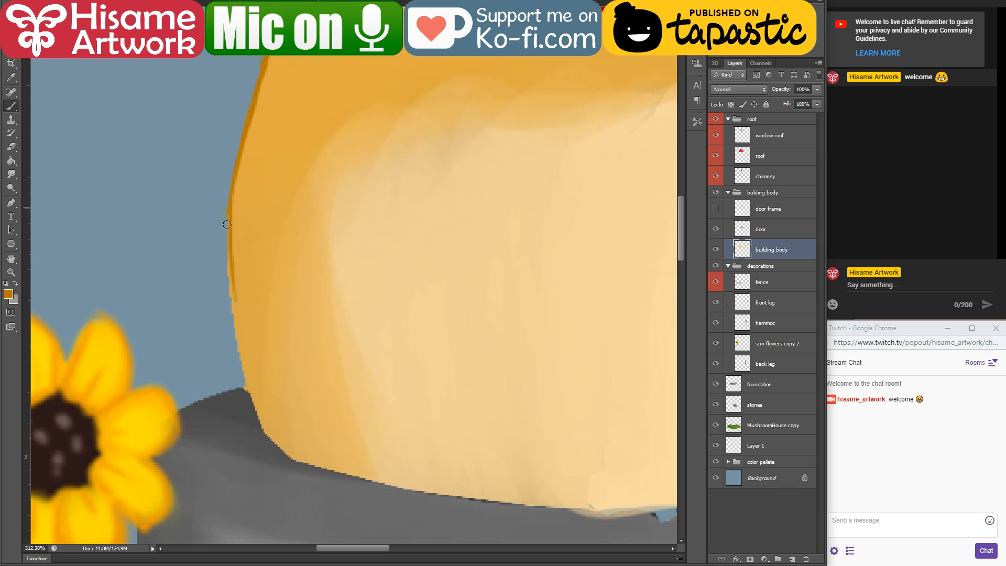
mouse_move(227, 224)
left_mouse_down()
mouse_move(253, 390)
mouse_move(229, 298)
mouse_move(254, 407)
mouse_move(231, 339)
mouse_move(252, 406)
left_mouse_up()
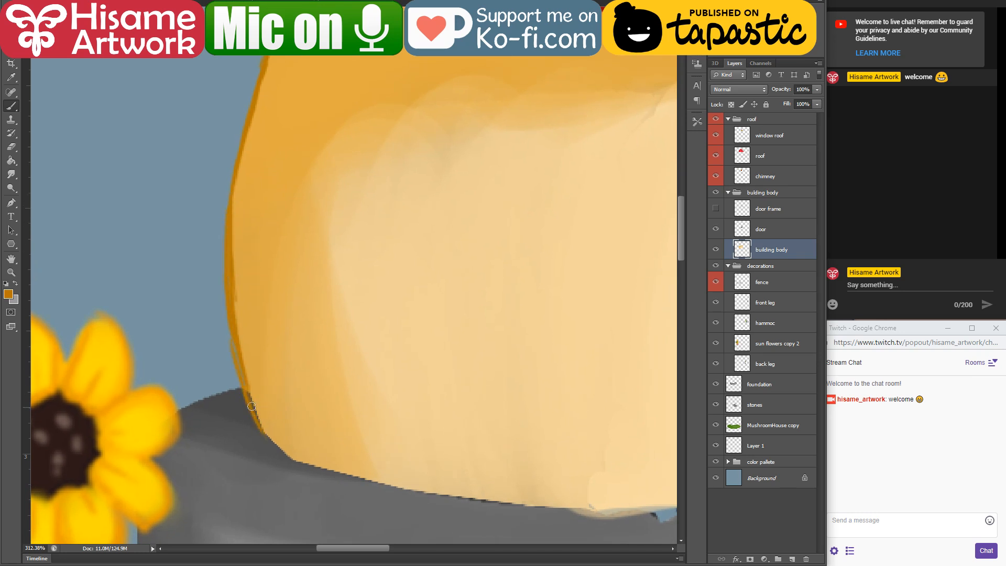
key("ctrl+z")
left_click_drag(233, 329, 266, 429)
Step: Outline the wall's bottom edge in the same dark ochre on both sides of the door
mouse_move(249, 379)
left_mouse_down()
mouse_move(256, 417)
mouse_move(282, 456)
mouse_move(222, 265)
mouse_move(237, 262)
mouse_move(401, 314)
mouse_move(508, 321)
mouse_move(442, 341)
left_mouse_up()
left_click_drag(345, 323, 517, 329)
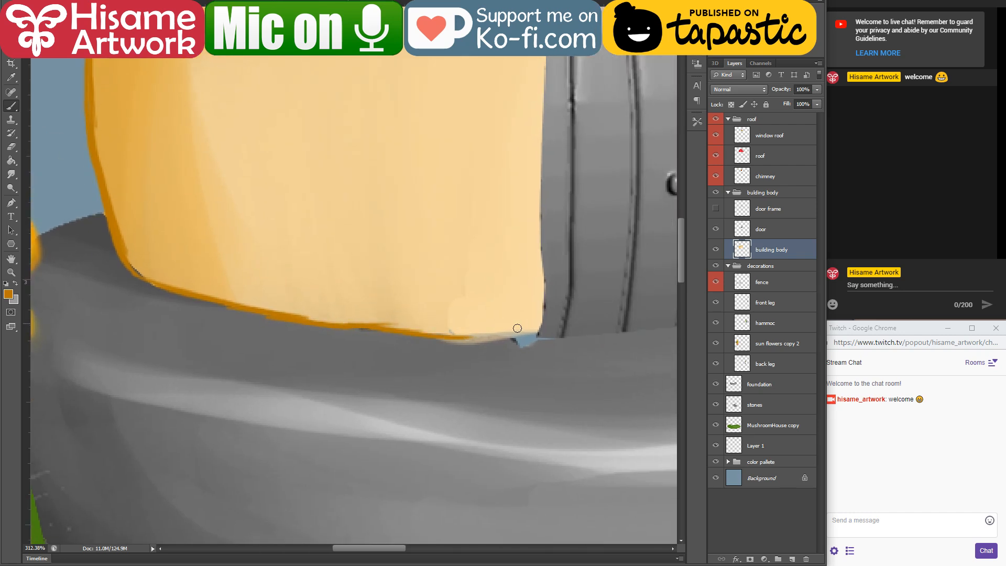
mouse_move(444, 333)
left_mouse_down()
mouse_move(502, 337)
mouse_move(385, 329)
mouse_move(389, 340)
mouse_move(420, 310)
mouse_move(252, 404)
left_mouse_up()
key("e")
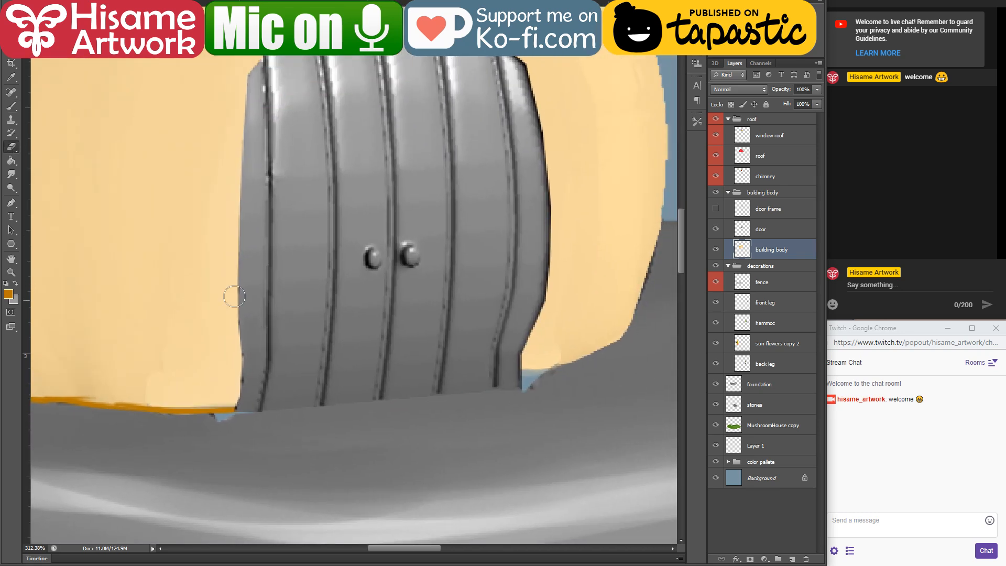
left_click(11, 106)
mouse_move(555, 366)
left_mouse_down()
mouse_move(608, 348)
mouse_move(553, 365)
mouse_move(629, 336)
left_mouse_up()
left_click_drag(594, 211, 405, 366)
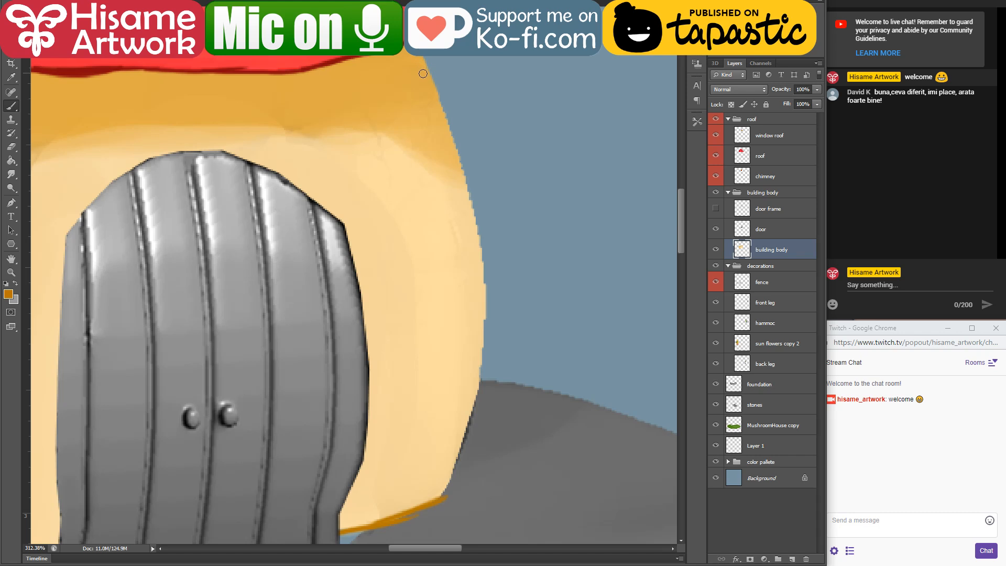
scroll(586, 281, "down", 6)
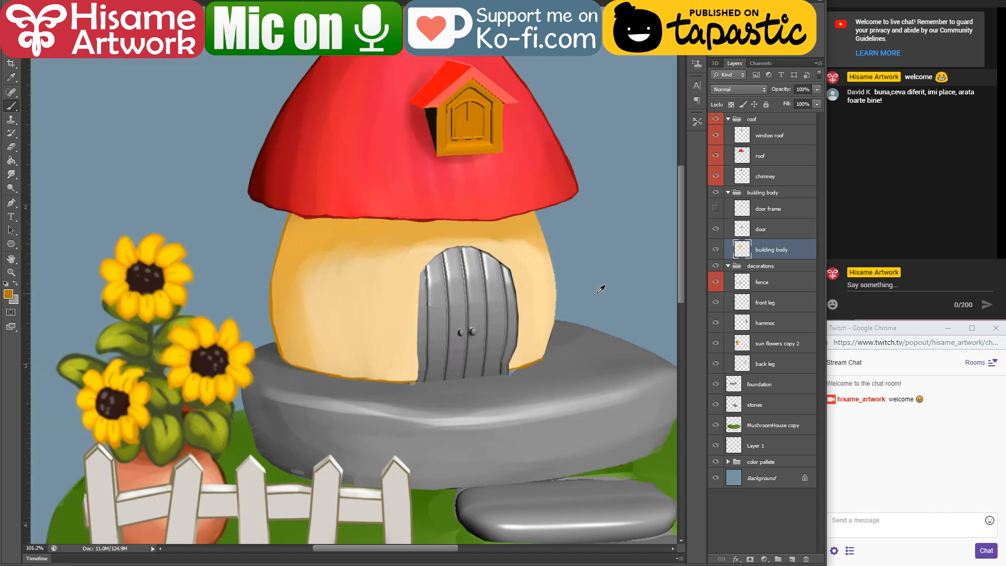
scroll(331, 223, "up", 2)
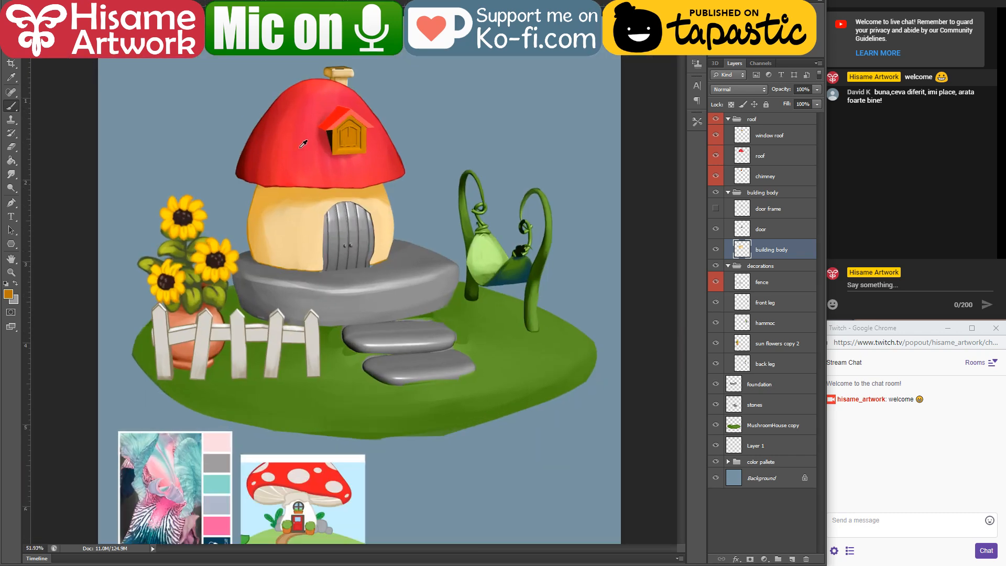
left_click(891, 283)
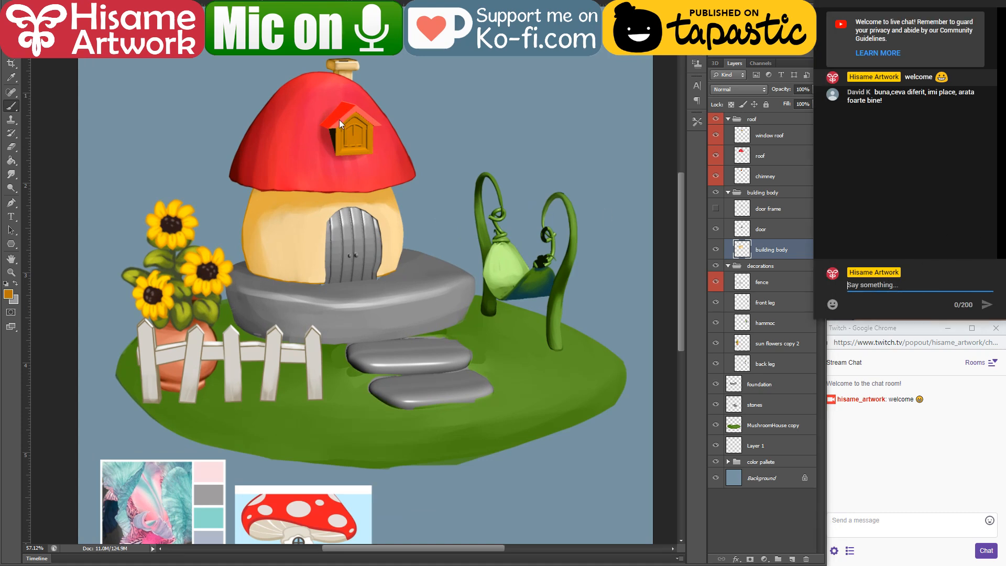
Step: Outline the wall's right edge in dark ochre from the roof down to the foundation, and make the door layer active
scroll(406, 220, "up", 9)
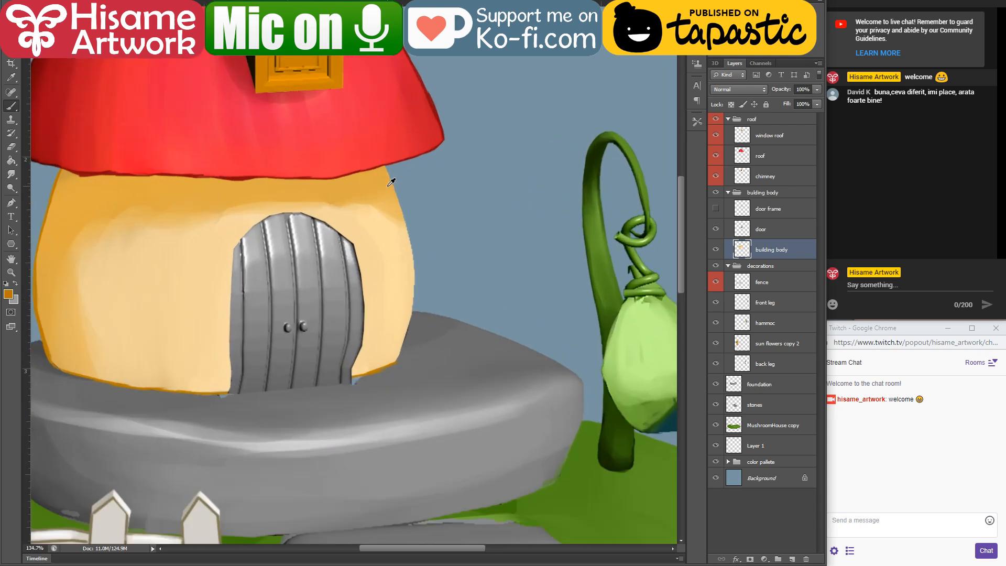
scroll(400, 223, "up", 1)
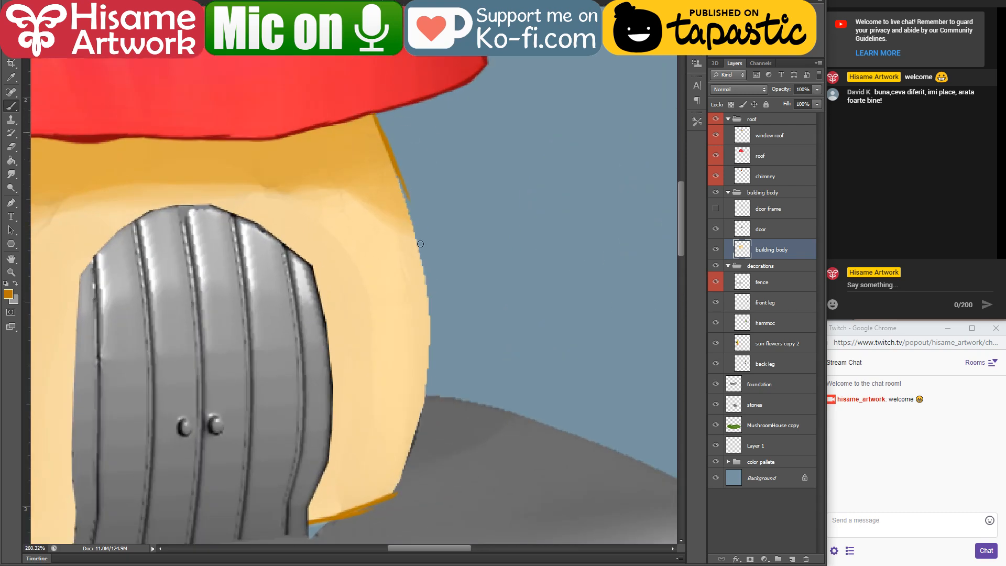
left_click_drag(440, 279, 514, 209)
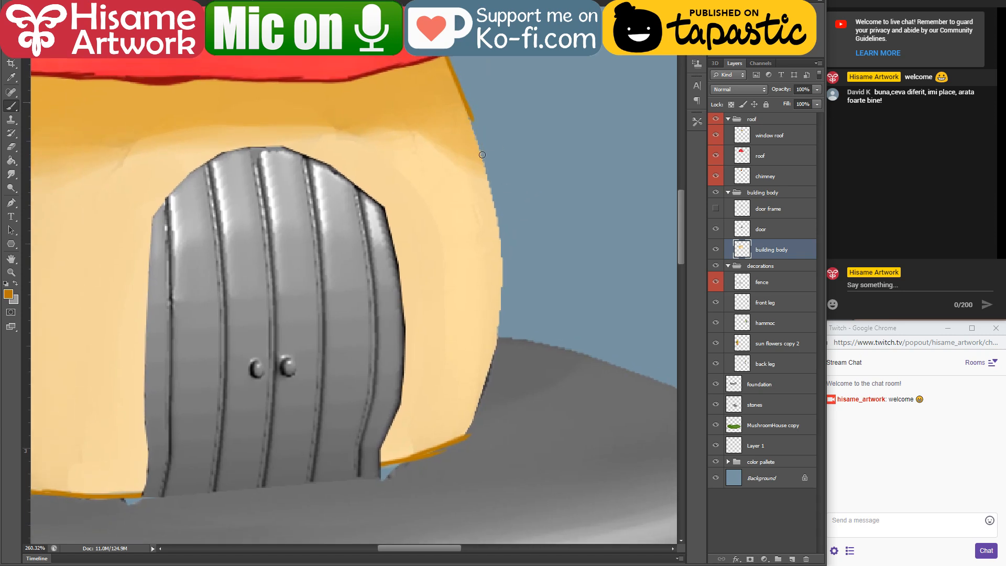
mouse_move(482, 154)
left_mouse_down()
mouse_move(495, 235)
mouse_move(468, 107)
mouse_move(494, 244)
left_mouse_up()
left_click_drag(494, 325, 539, 245)
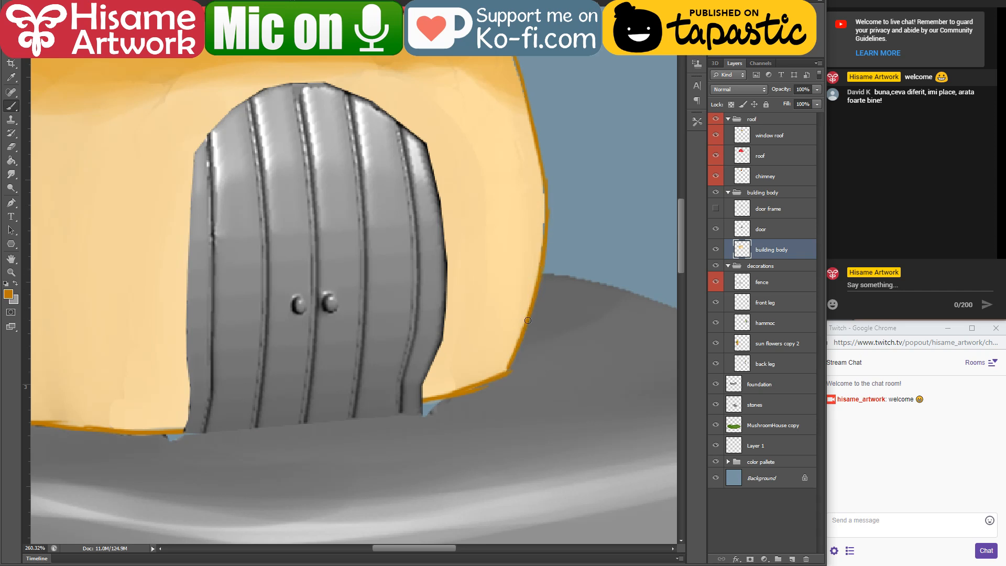
left_click_drag(439, 320, 548, 375)
double_click(747, 229)
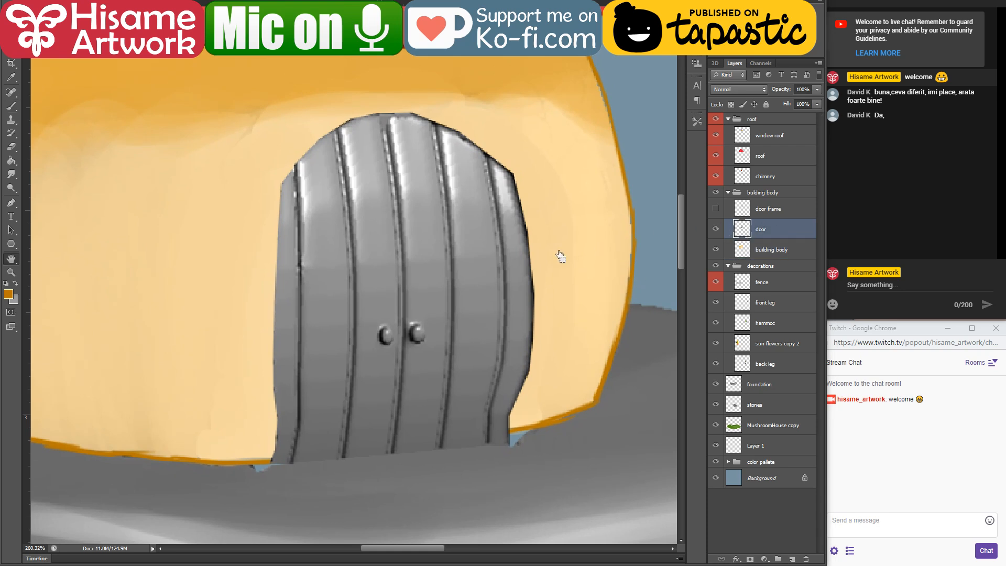
Step: Load the door layer's outline as a selection and recolour the whole door with red sampled from the roof, using a large brush in Color mode
left_click(967, 297)
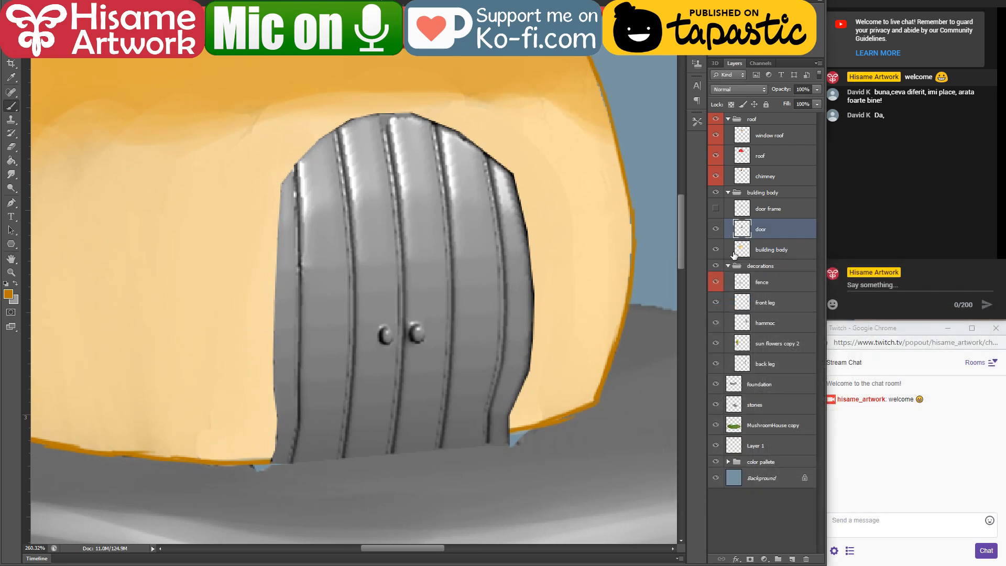
left_click(742, 229, "ctrl")
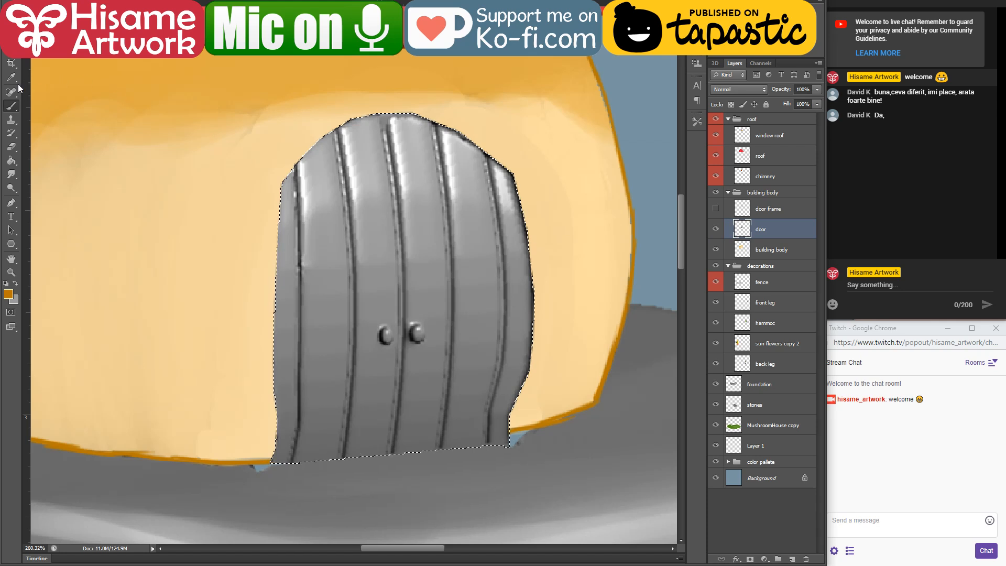
scroll(309, 236, "down", 8)
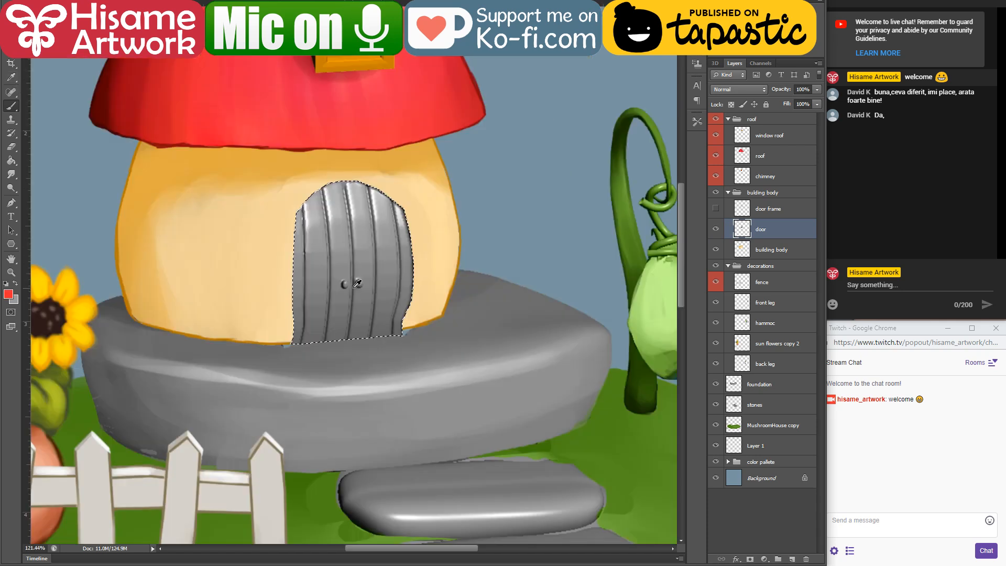
scroll(282, 83, "up", 3)
scroll(333, 210, "up", 2)
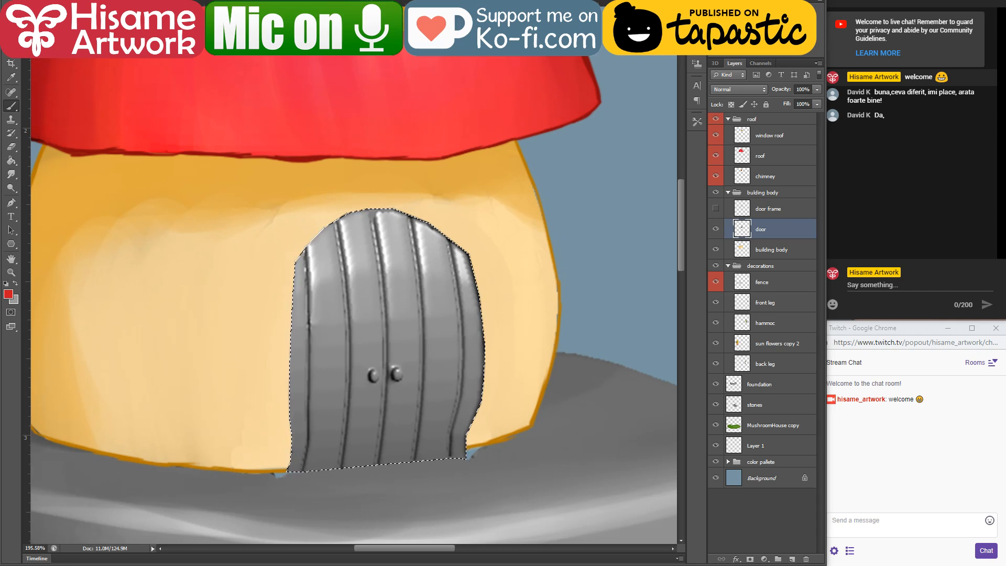
left_click(125, 3)
left_click(120, 256)
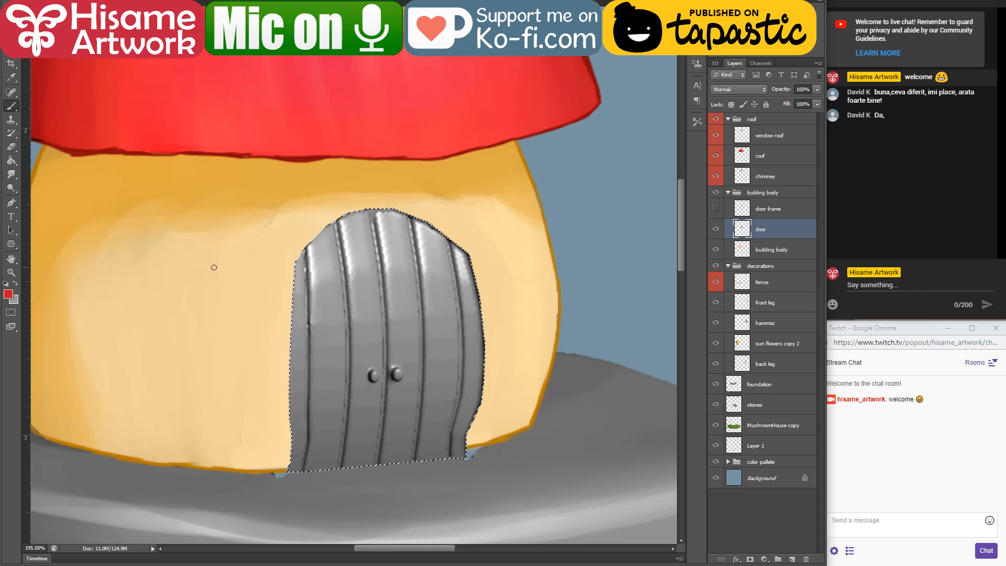
key("bracketright")
key("bracketright")
key("bracketright")
key("bracketright")
key("bracketright")
key("bracketright")
key("bracketright")
key("bracketright")
key("bracketright")
key("bracketright")
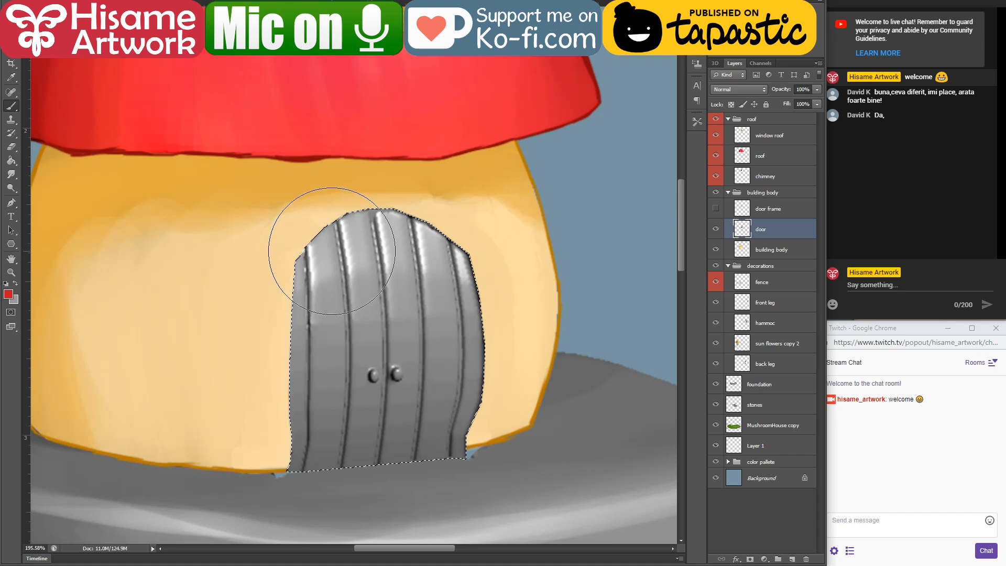
mouse_move(358, 263)
left_mouse_down()
mouse_move(340, 351)
mouse_move(214, 326)
mouse_move(494, 246)
mouse_move(472, 337)
left_mouse_up()
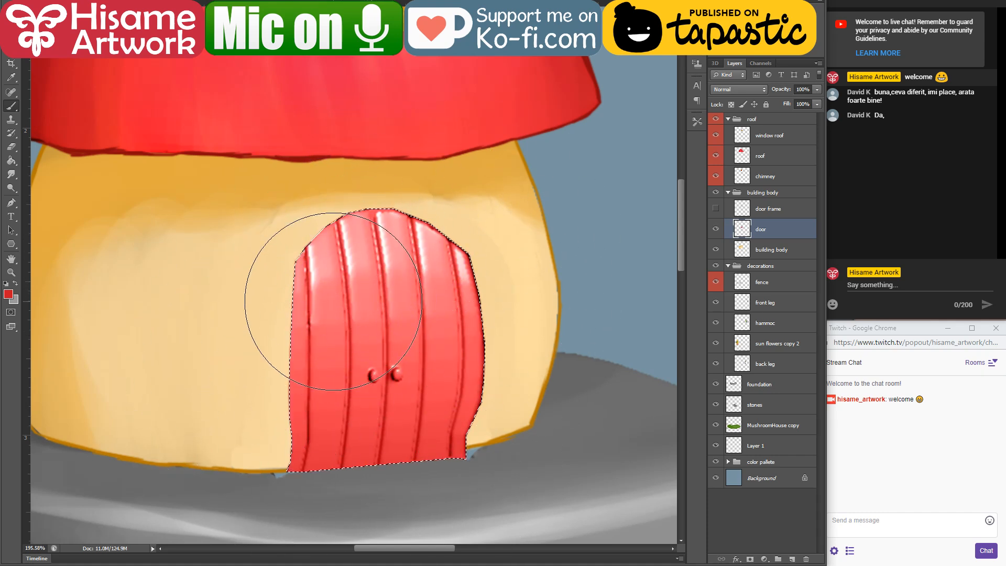
Step: Fill the blue gaps beside the door's base with sampled grey on the foundation layer, with the brush back in Normal mode
key("bracketleft")
key("bracketleft")
key("bracketleft")
key("bracketleft")
key("bracketleft")
key("bracketleft")
key("bracketleft")
key("bracketleft")
key("bracketleft")
key("bracketleft")
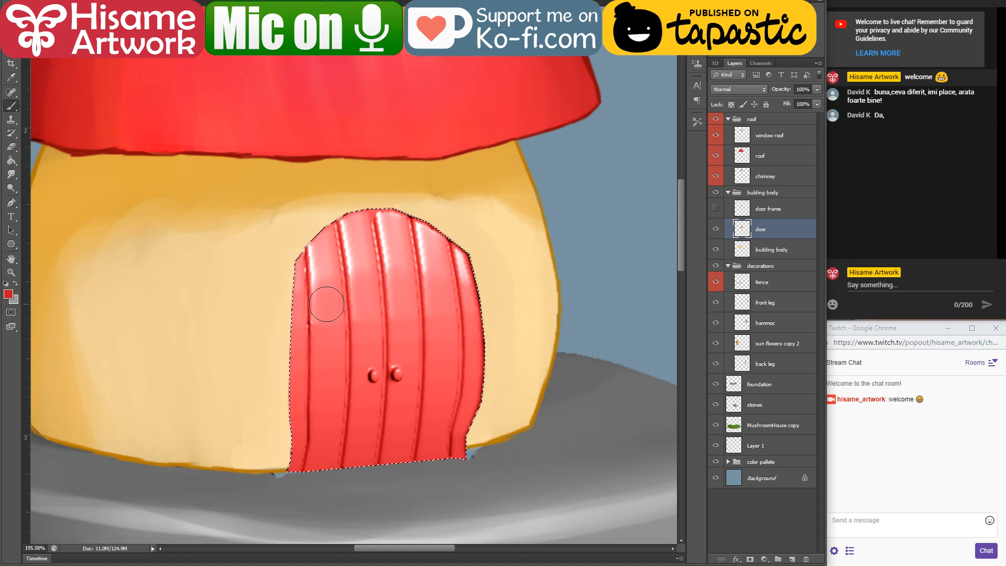
left_click_drag(352, 294, 383, 328)
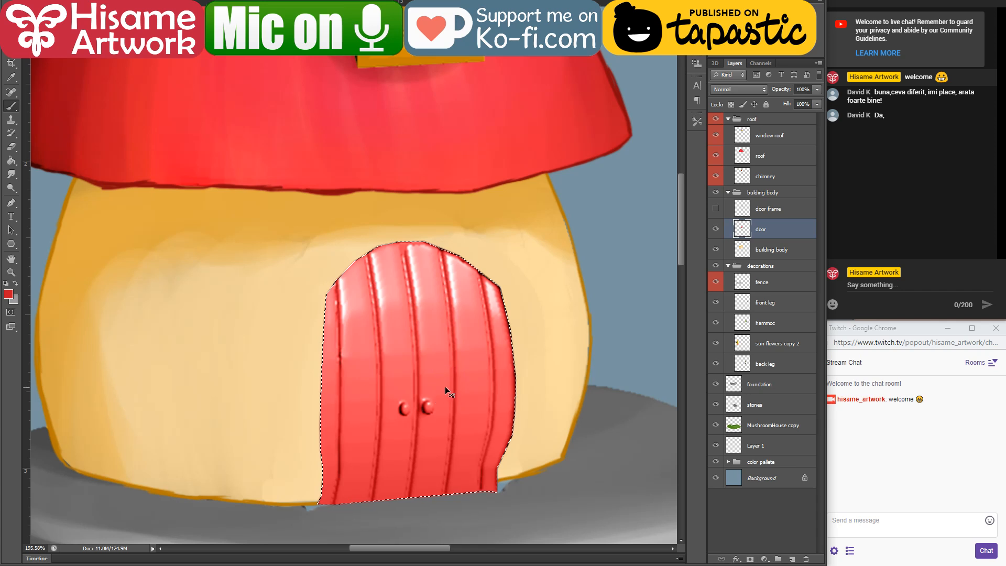
left_click_drag(529, 355, 562, 283)
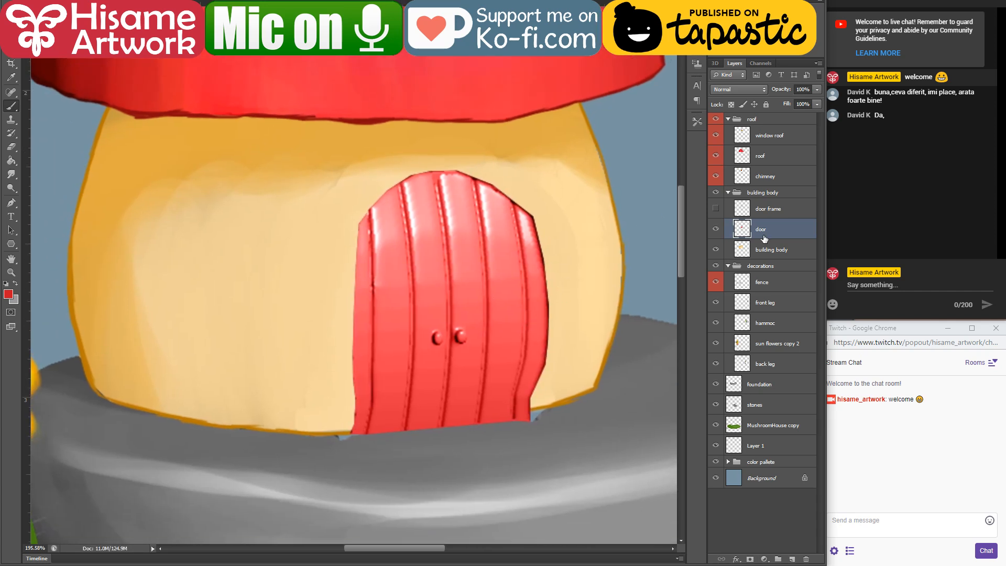
key("v")
left_click(581, 440, "ctrl")
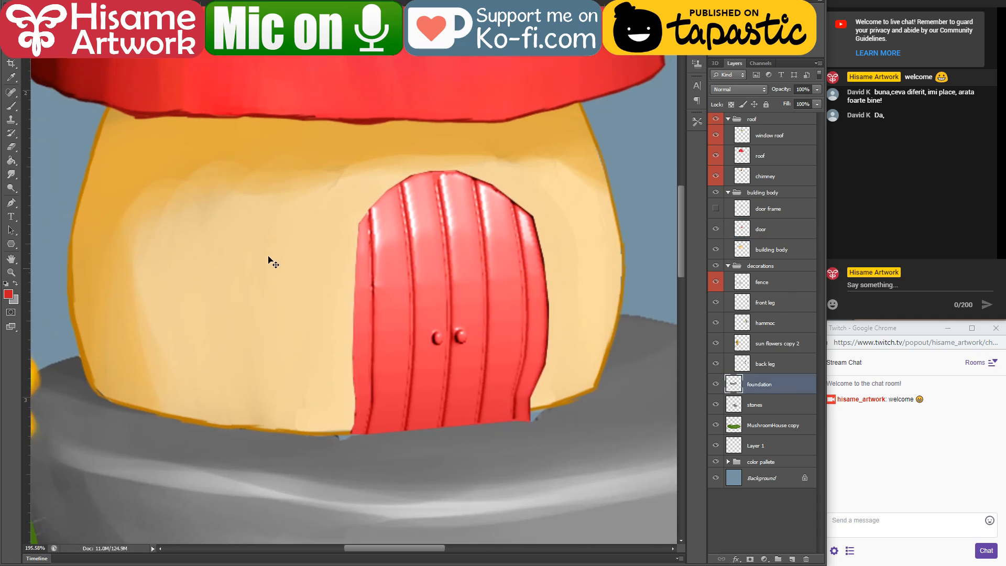
left_click(132, 3)
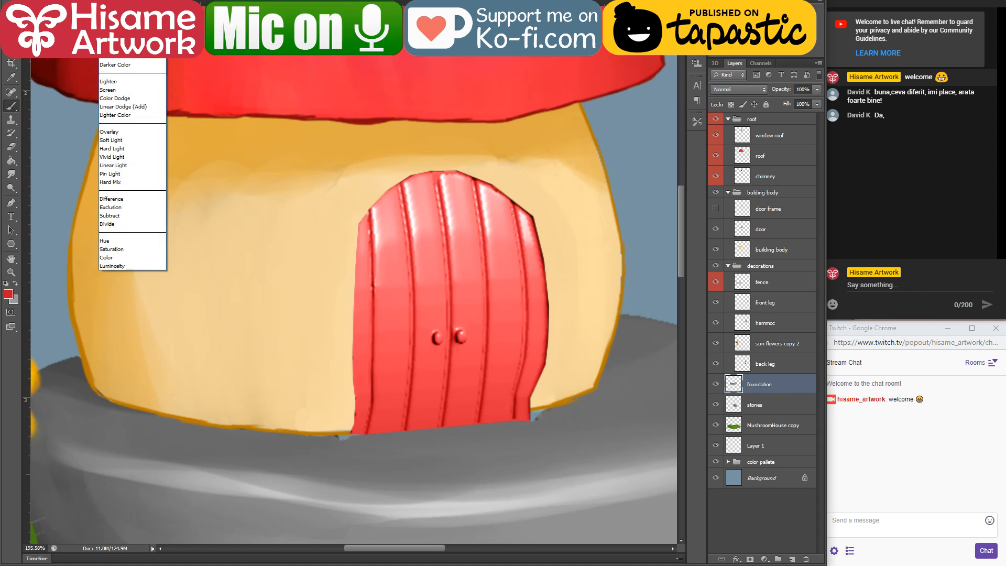
left_click(126, 8)
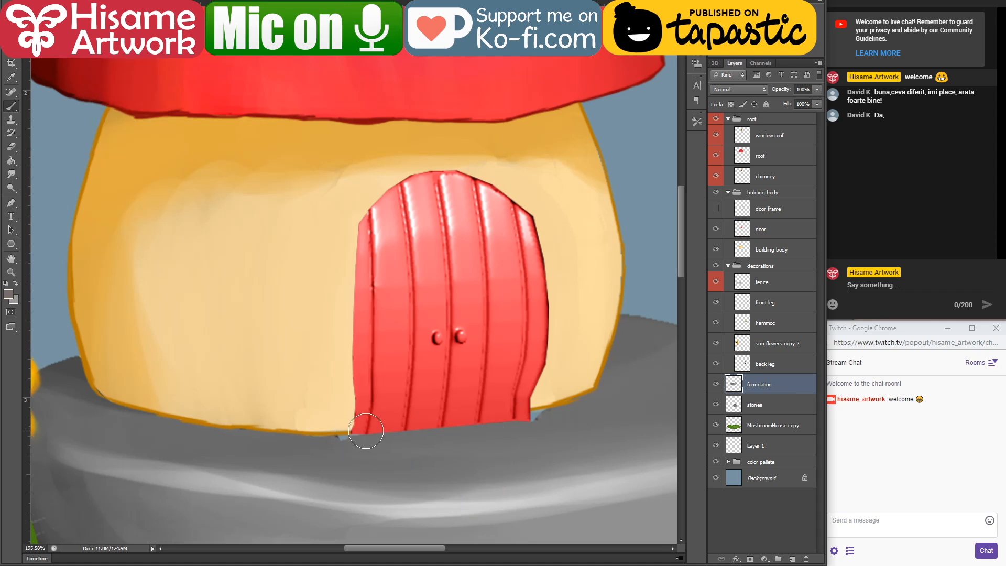
mouse_move(336, 435)
left_mouse_down()
mouse_move(444, 430)
mouse_move(536, 409)
left_mouse_up()
left_click(33, 4)
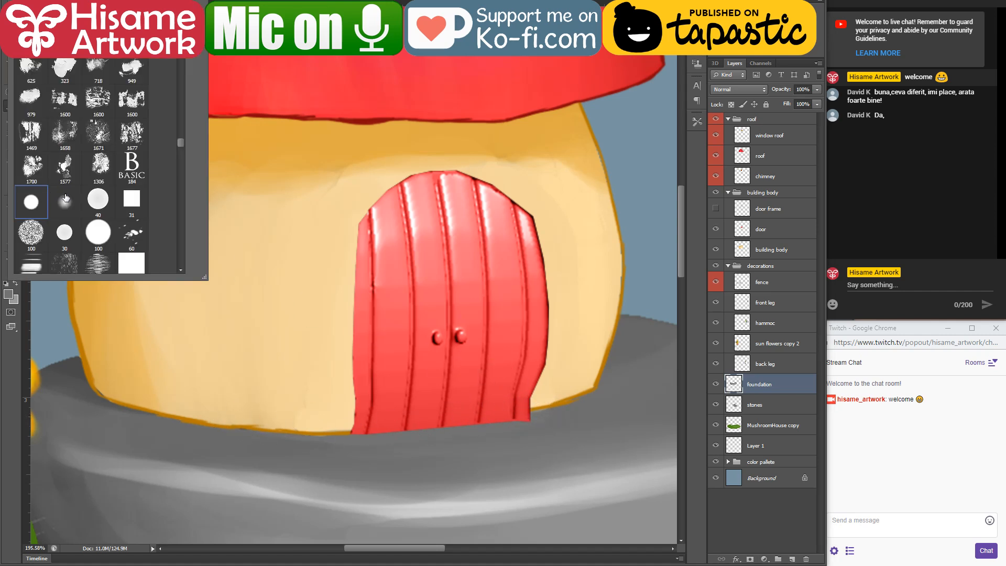
left_click(65, 233)
left_click(299, 450)
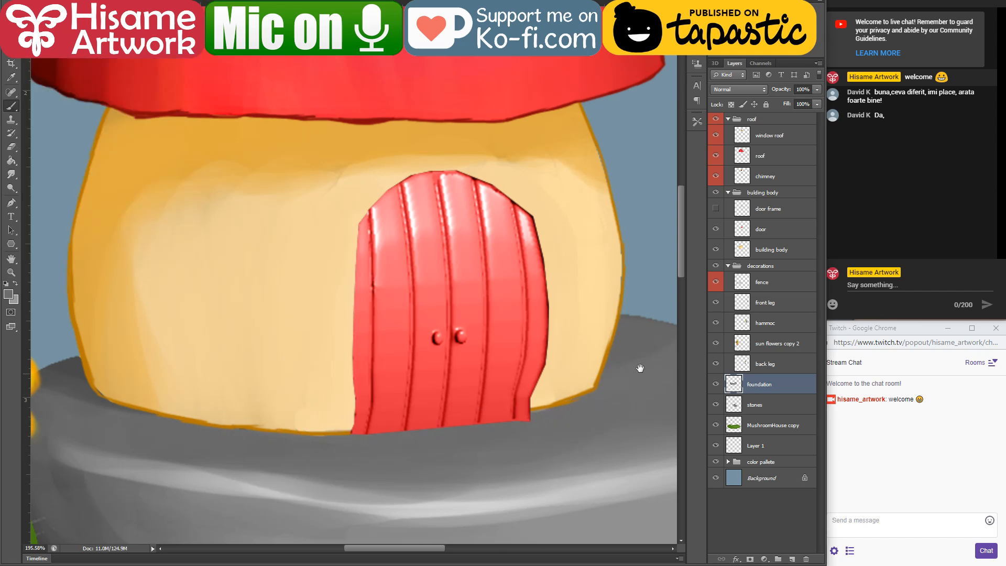
Step: Load the building body's outline as a selection and shade the wall's upper and left edges with sampled dark ochre
left_click_drag(640, 368, 489, 365)
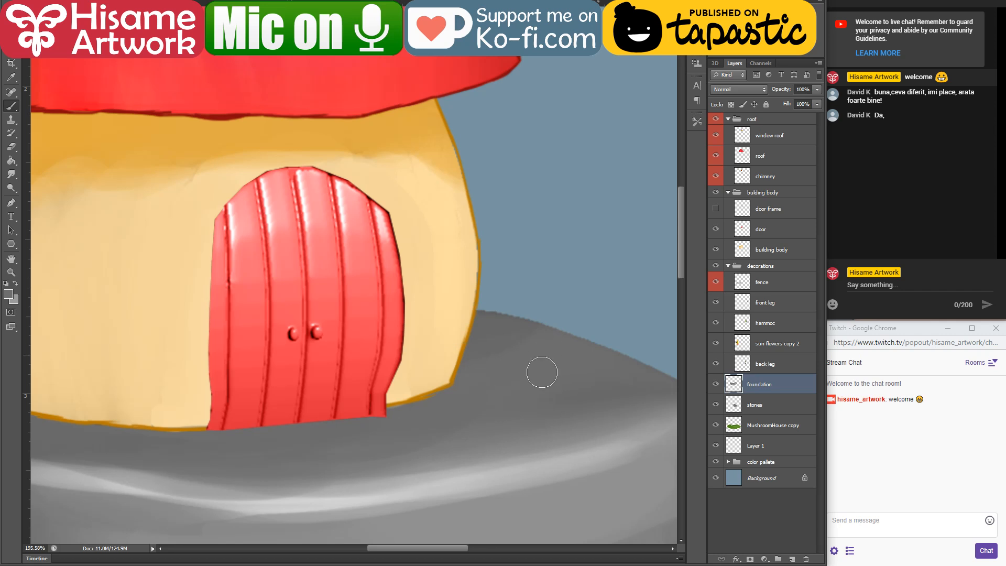
left_click_drag(355, 329, 588, 394)
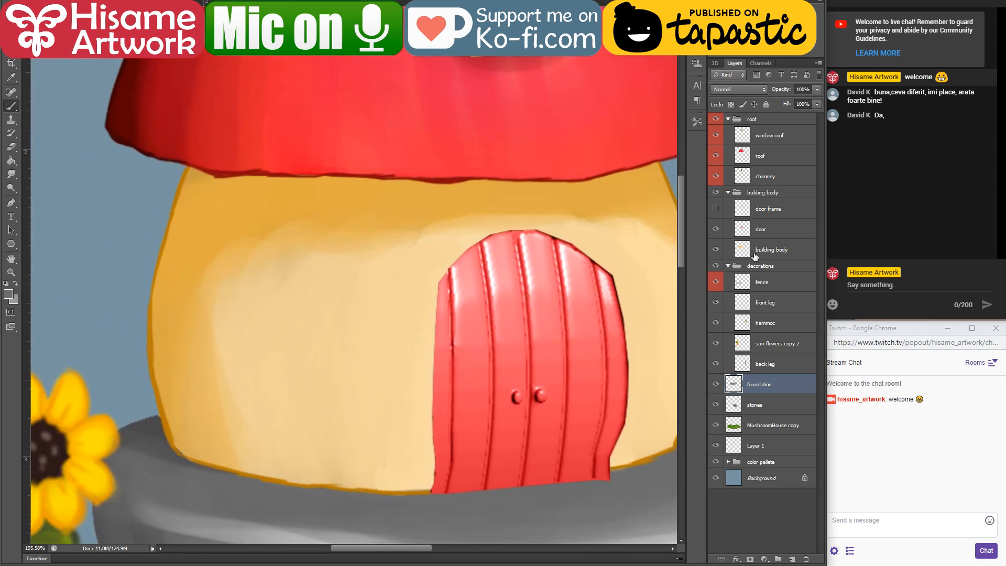
left_click(282, 389, "ctrl")
left_click(743, 250, "ctrl")
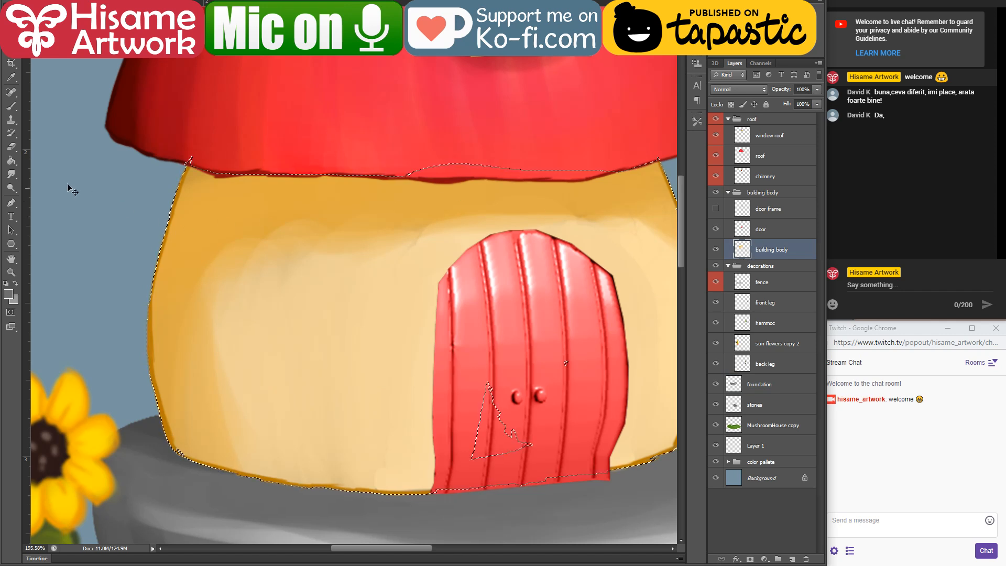
key("b")
left_click(184, 177, "alt")
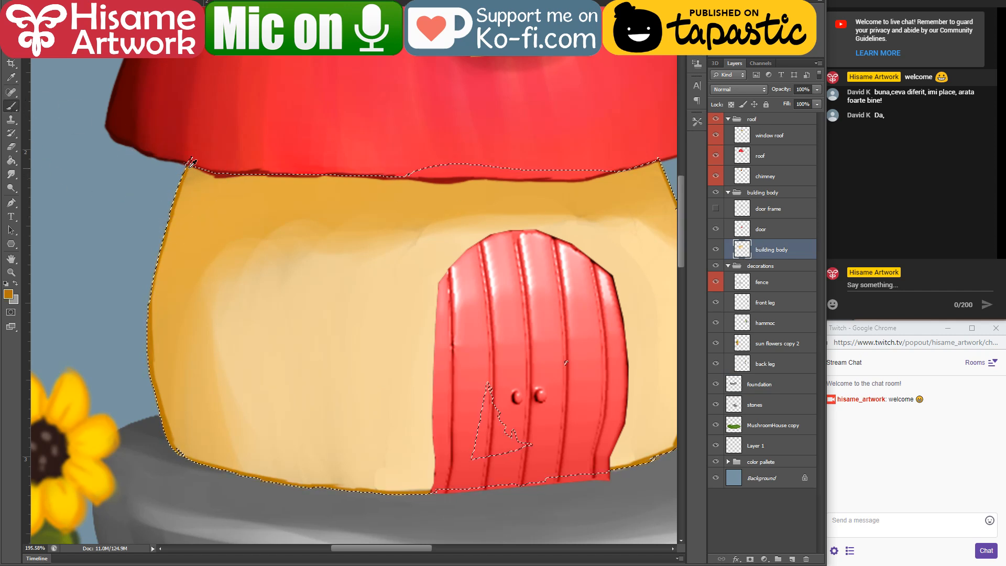
mouse_move(224, 192)
left_mouse_down()
mouse_move(224, 179)
mouse_move(254, 162)
mouse_move(407, 171)
mouse_move(627, 149)
mouse_move(554, 164)
left_mouse_up()
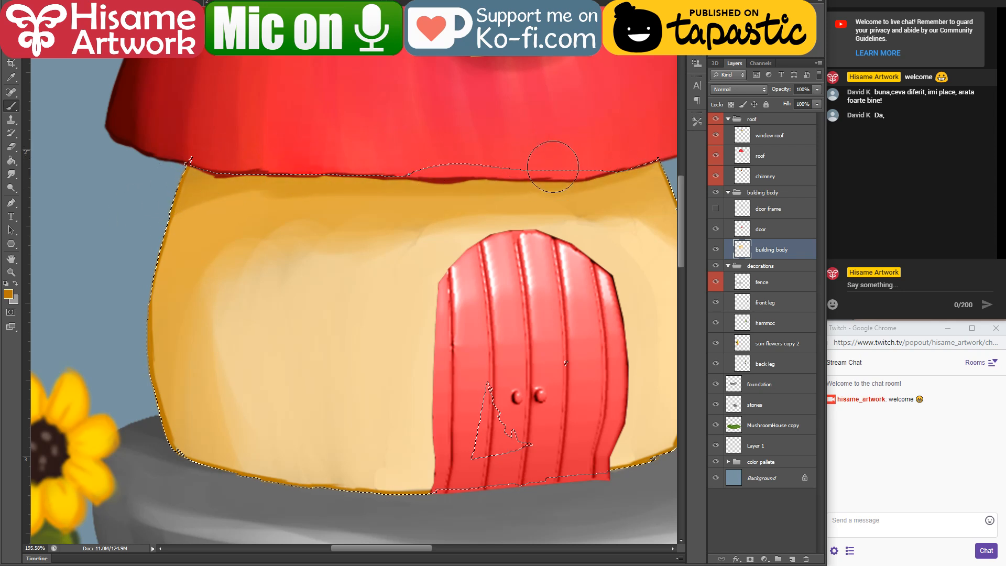
mouse_move(156, 249)
left_mouse_down()
mouse_move(173, 236)
mouse_move(162, 288)
left_mouse_up()
Step: Blend sampled ochre and cream tones down the wall's left side, above the door and along its right side
left_click(173, 300, "alt")
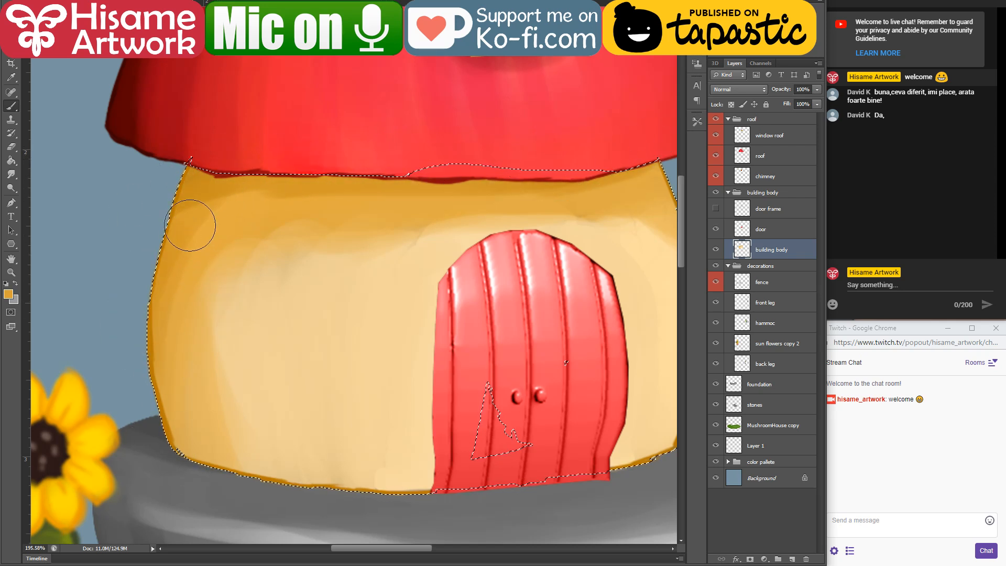
mouse_move(193, 226)
left_mouse_down()
mouse_move(192, 433)
mouse_move(171, 368)
mouse_move(194, 262)
mouse_move(202, 341)
mouse_move(210, 307)
mouse_move(244, 268)
mouse_move(250, 437)
left_mouse_up()
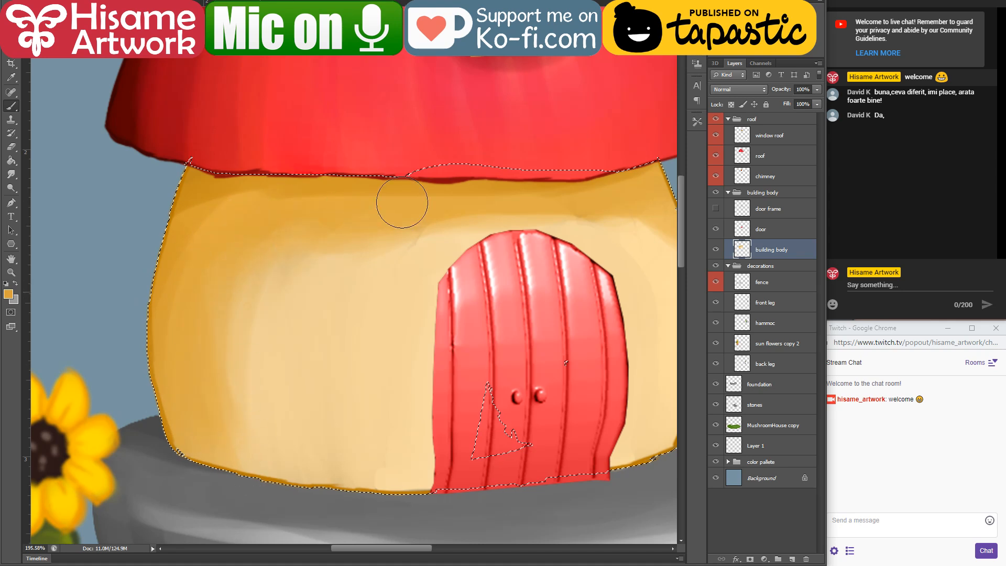
left_click(438, 227, "alt")
left_click_drag(410, 231, 604, 219)
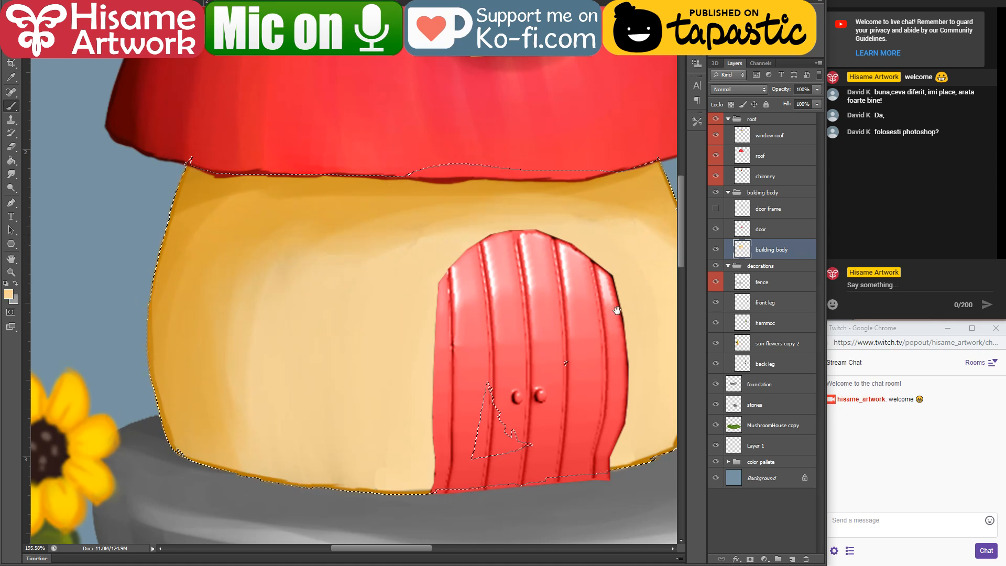
mouse_move(578, 304)
left_mouse_down()
mouse_move(441, 318)
mouse_move(471, 323)
left_mouse_up()
mouse_move(529, 301)
left_mouse_down()
mouse_move(521, 265)
mouse_move(543, 375)
mouse_move(536, 338)
left_mouse_up()
left_click_drag(529, 402, 520, 372)
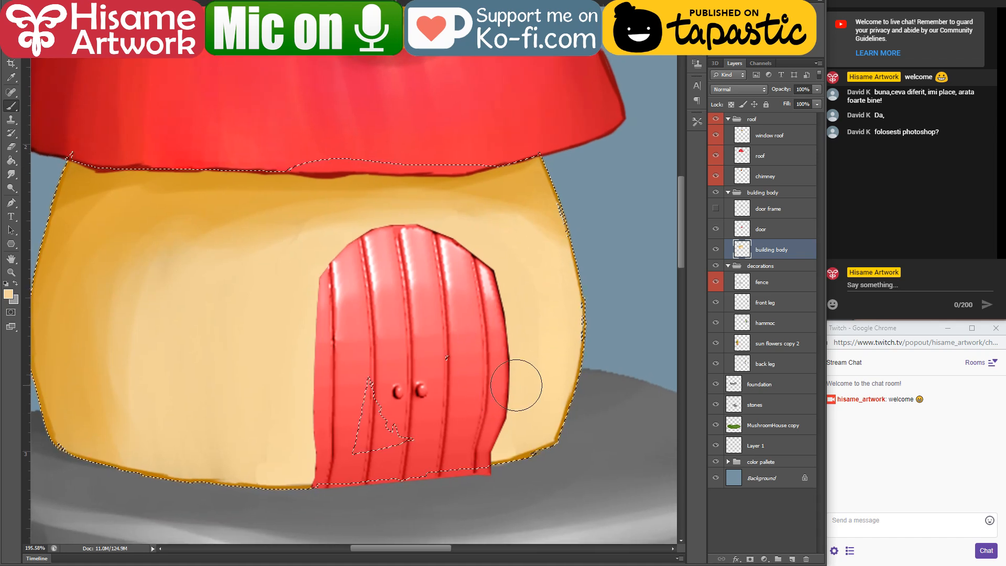
Step: Clean up the wall selection's ragged right edge with the Lasso, adding the missed spots along the outline
scroll(604, 438, "up", 2)
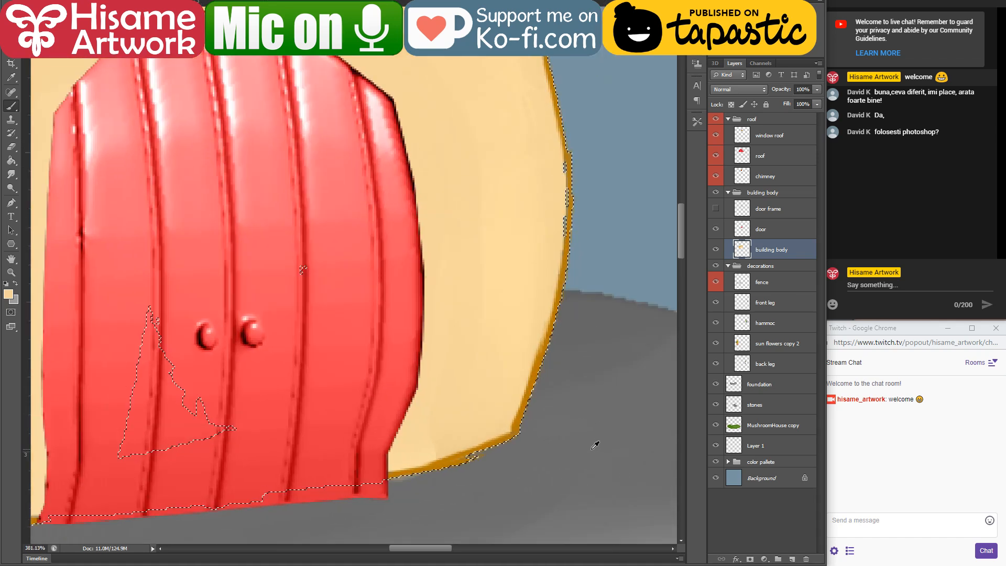
left_click_drag(577, 142, 548, 400)
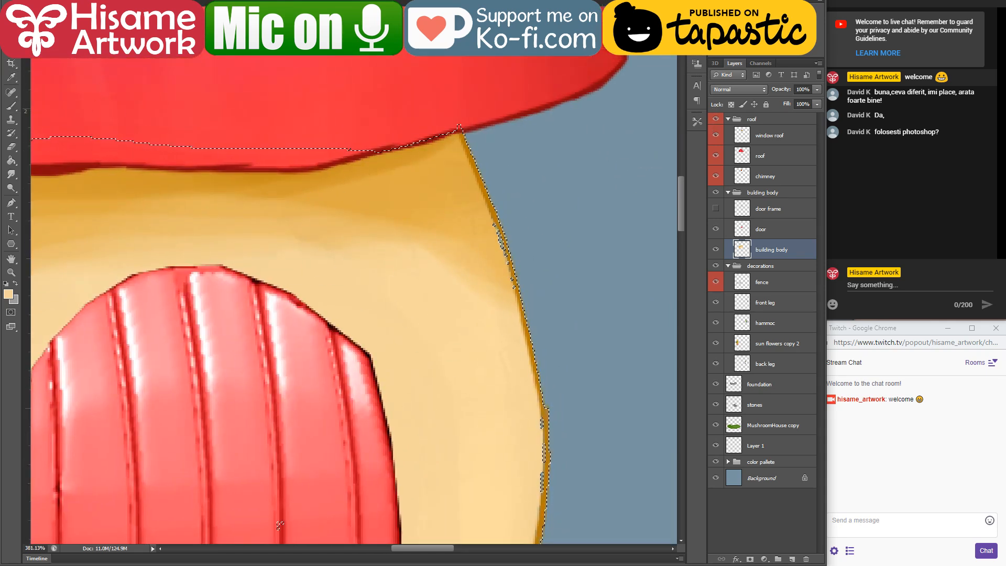
left_click_drag(479, 201, 500, 273)
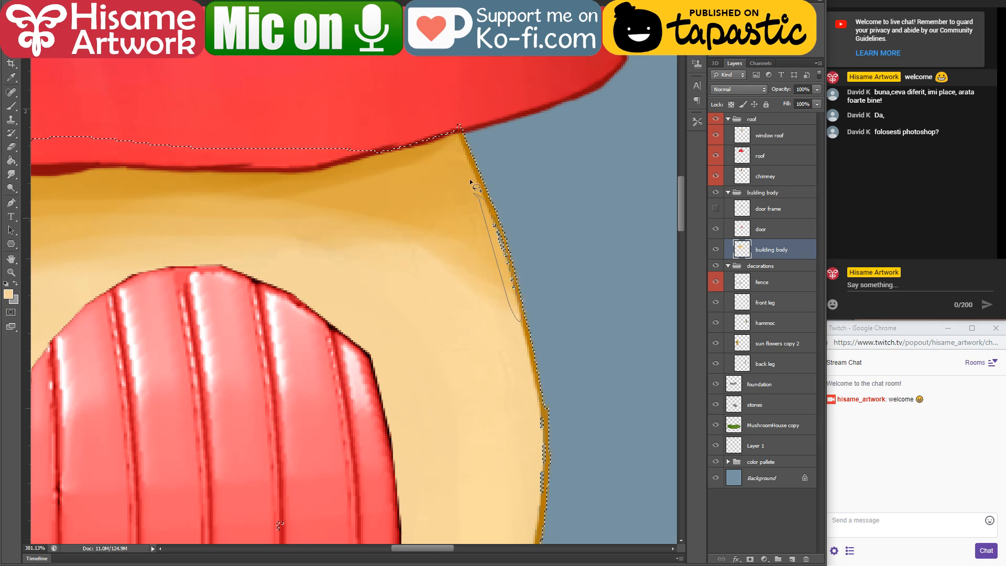
left_click_drag(471, 182, 471, 182)
mouse_move(545, 431)
left_mouse_down()
mouse_move(547, 274)
mouse_move(541, 346)
left_mouse_up()
left_click_drag(543, 263, 534, 256)
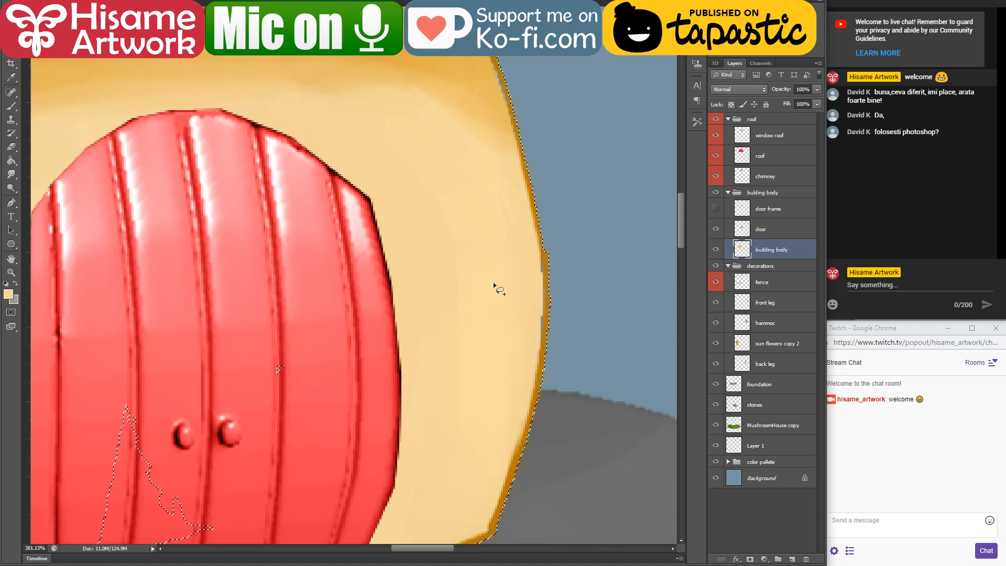
mouse_move(528, 380)
left_mouse_down()
mouse_move(547, 293)
mouse_move(519, 368)
left_mouse_up()
Step: Soften the wall's right edge by brushing sampled light ochre over it inside the selection
left_click(11, 105)
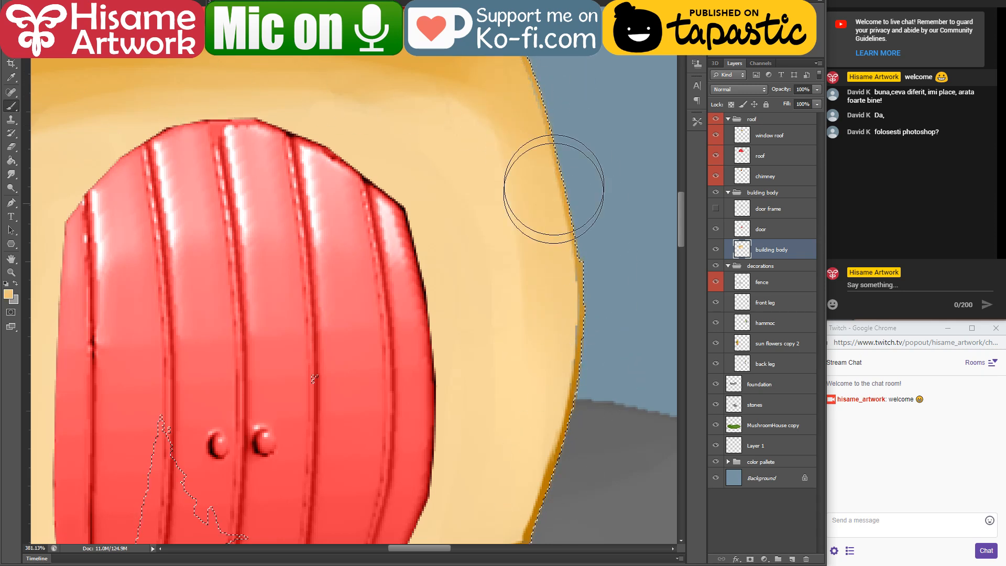
left_click(475, 136, "alt")
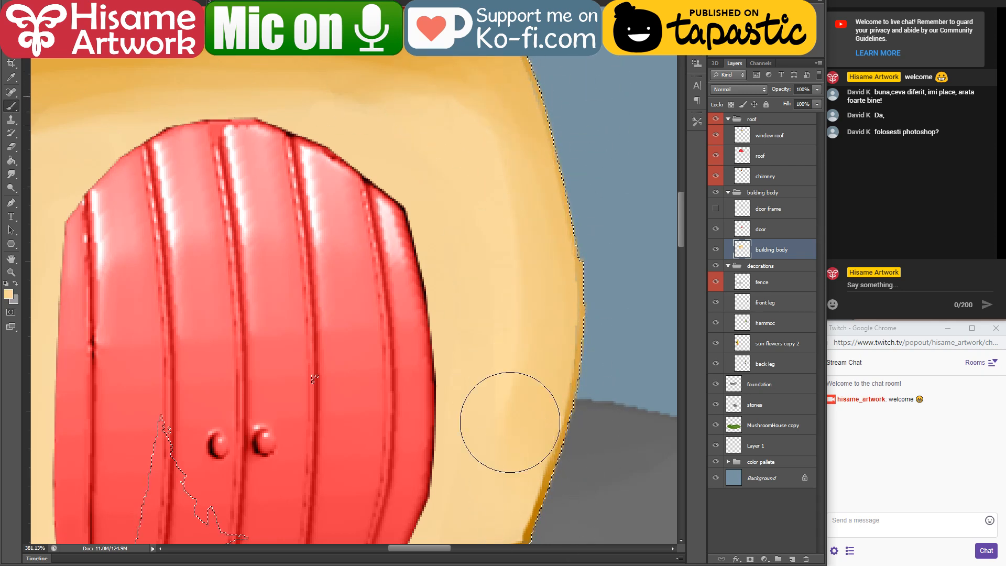
mouse_move(521, 408)
left_mouse_down()
mouse_move(508, 253)
mouse_move(529, 315)
left_mouse_up()
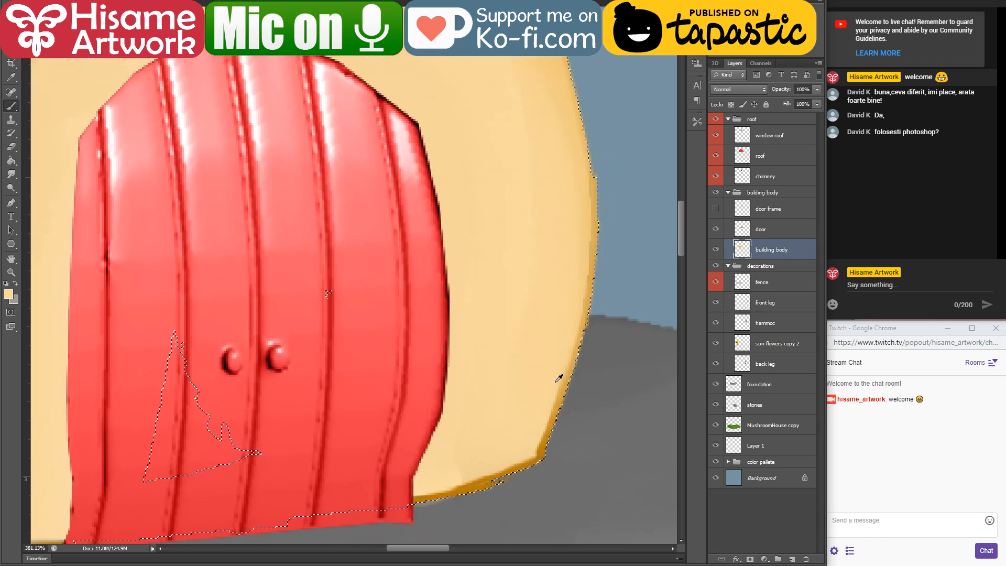
Step: Paint a dark ochre shadow along the wall's right edge from the roof downwards, using a smaller brush and a colour sampled from the outline
left_click(547, 440, "alt")
key("bracketleft")
key("bracketleft")
key("bracketleft")
key("bracketleft")
key("bracketleft")
mouse_move(581, 59)
left_mouse_down()
mouse_move(604, 209)
mouse_move(587, 277)
left_mouse_up()
left_click_drag(604, 171, 597, 262)
left_click_drag(591, 92, 580, 294)
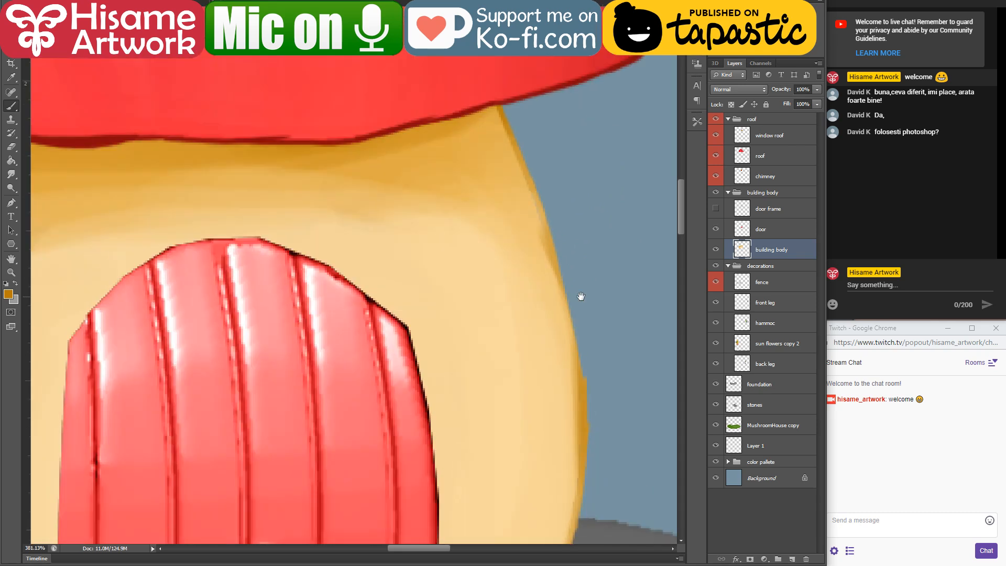
left_click_drag(498, 124, 578, 333)
left_click_drag(532, 184, 598, 399)
Step: Blend the right-edge shadow into the wall with sampled mid ochre and clear the selection
left_click(492, 137, "alt")
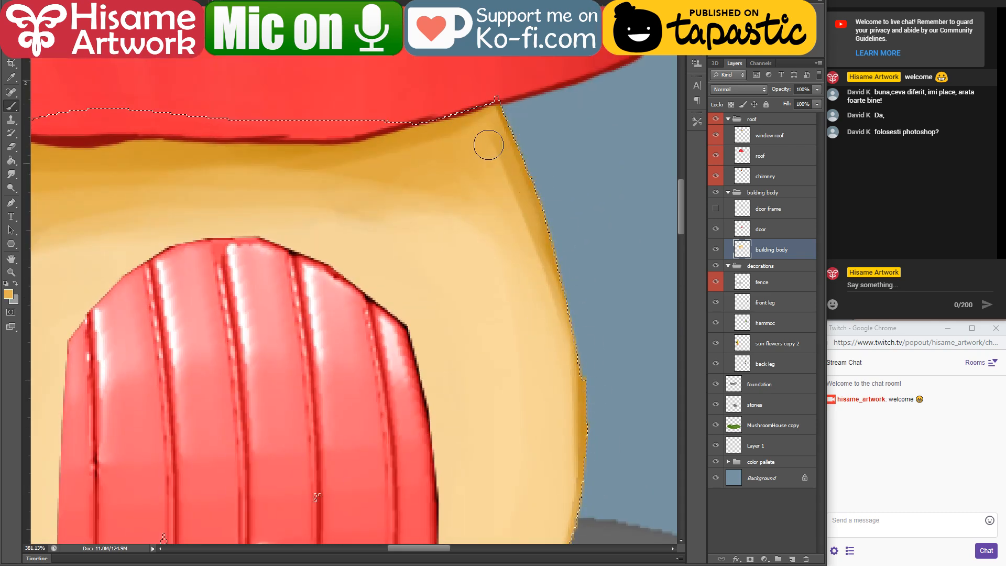
left_click_drag(489, 145, 561, 318)
left_click_drag(542, 398, 555, 147)
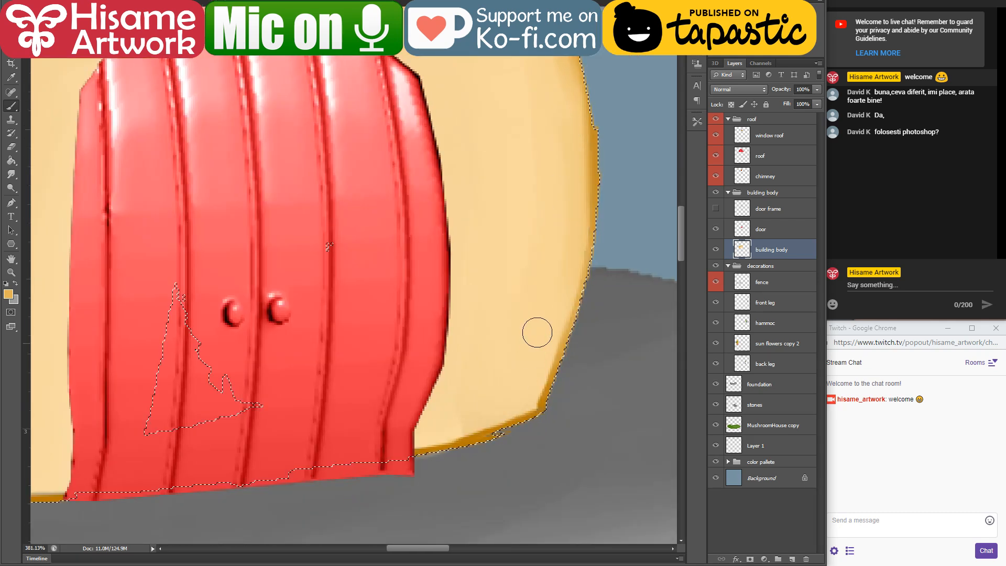
key("ctrl+d")
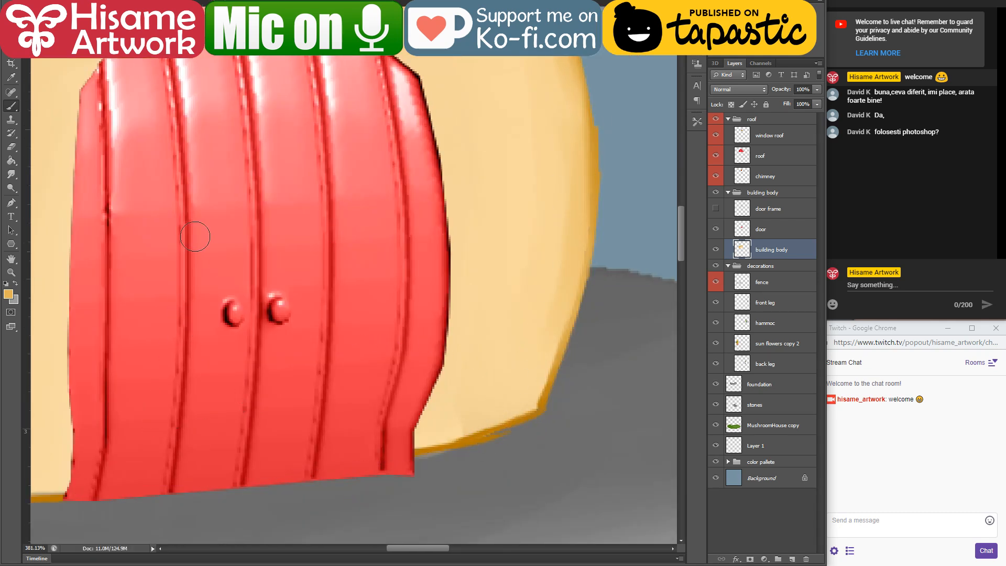
Step: Erase the stray ochre paint below the wall's lower right edge, to the right of the door
left_click(10, 148)
mouse_move(425, 457)
left_mouse_down()
mouse_move(473, 451)
mouse_move(544, 417)
left_mouse_up()
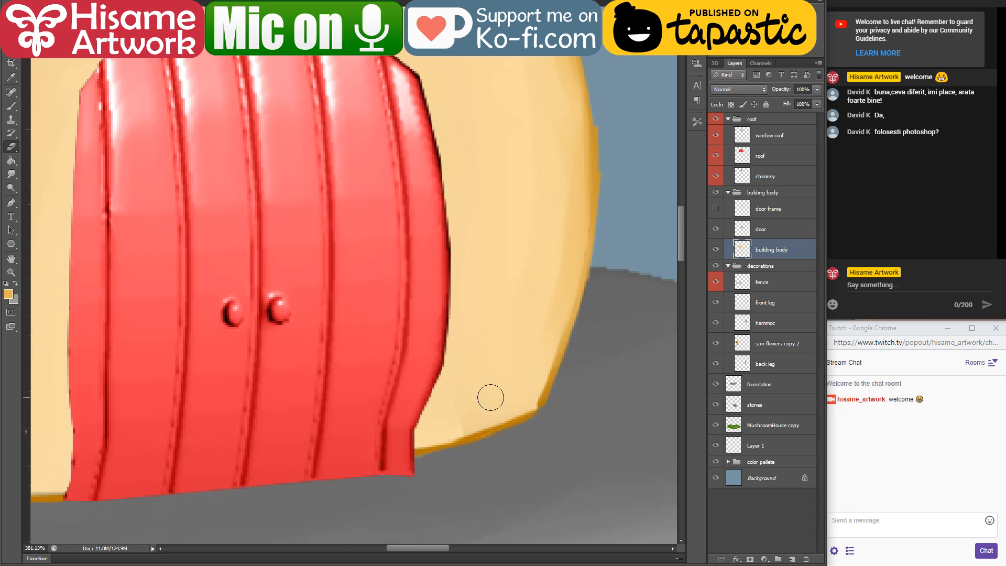
left_click_drag(563, 169, 473, 318)
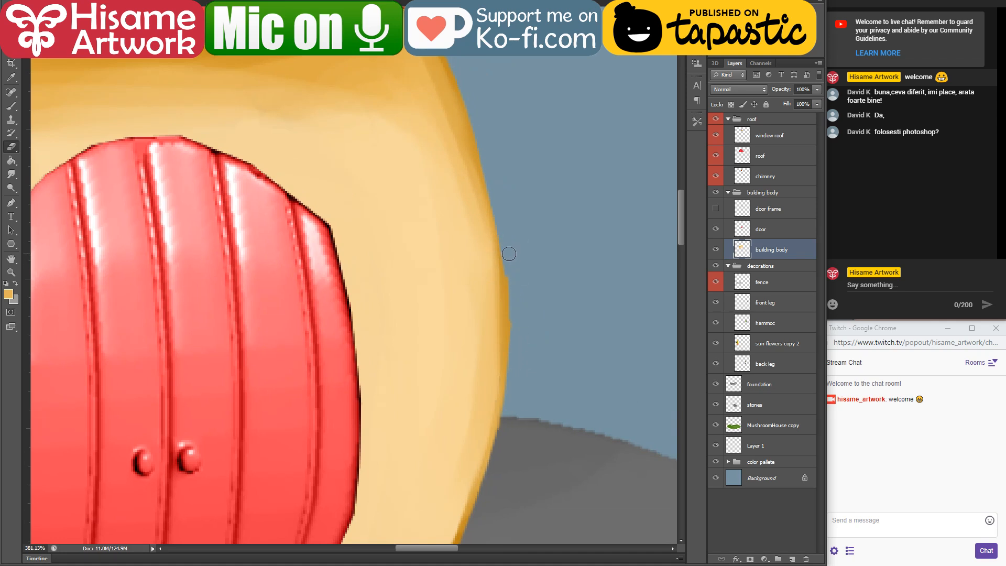
scroll(476, 480, "down", 6)
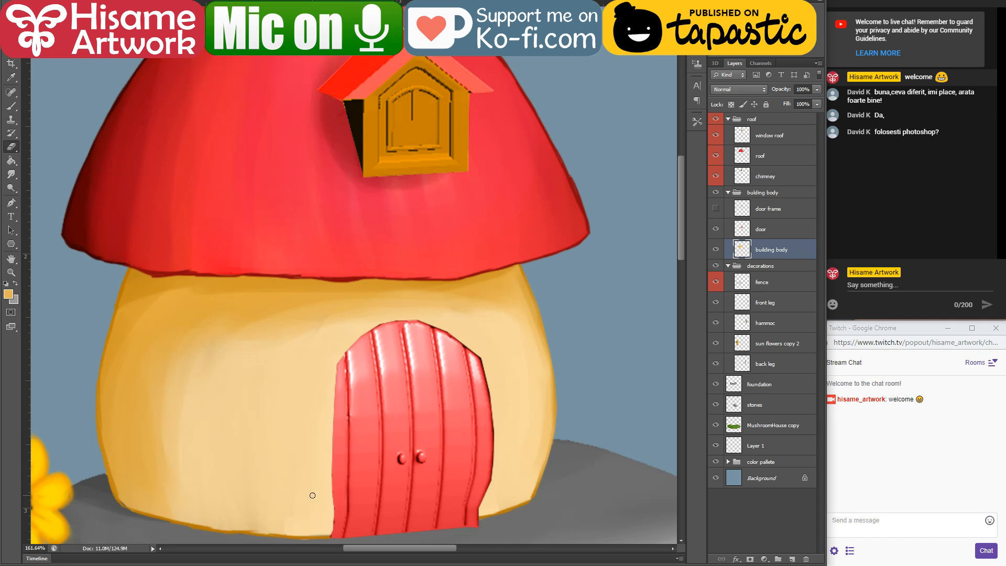
scroll(341, 484, "up", 3)
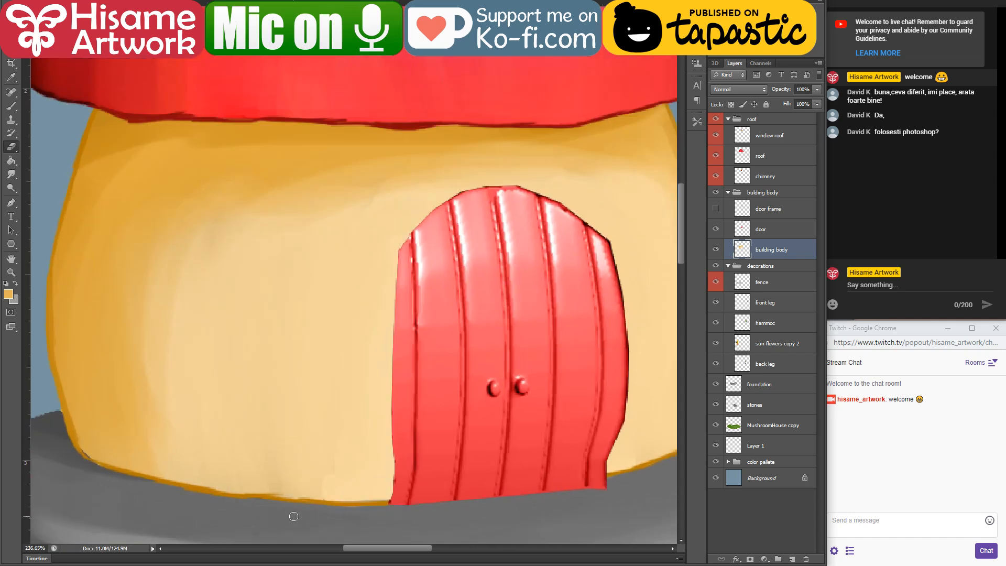
Step: Load the building body layer's outline as a selection for brushing the wall's left side
left_click_drag(259, 368, 445, 337)
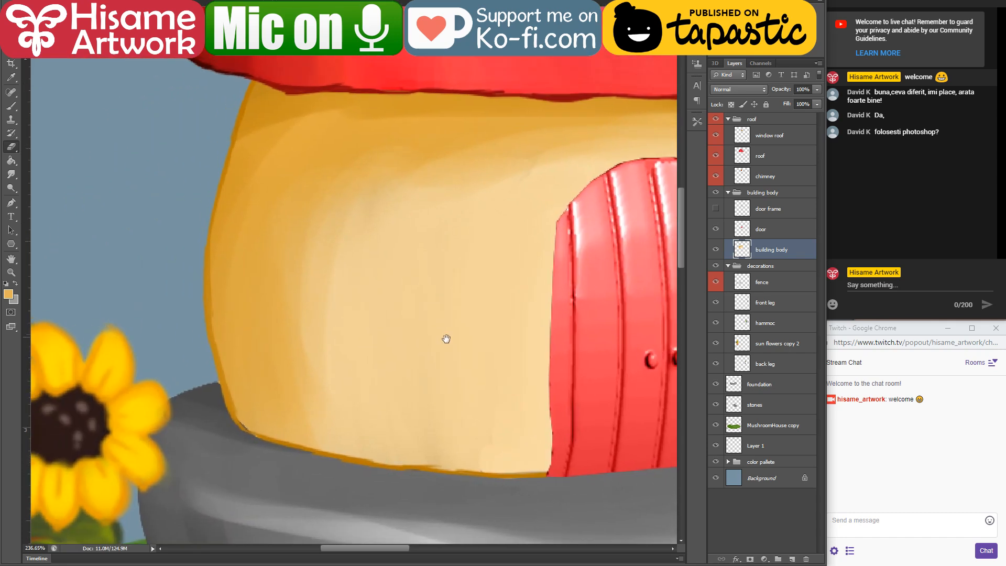
left_click(11, 107)
left_click(743, 250, "ctrl")
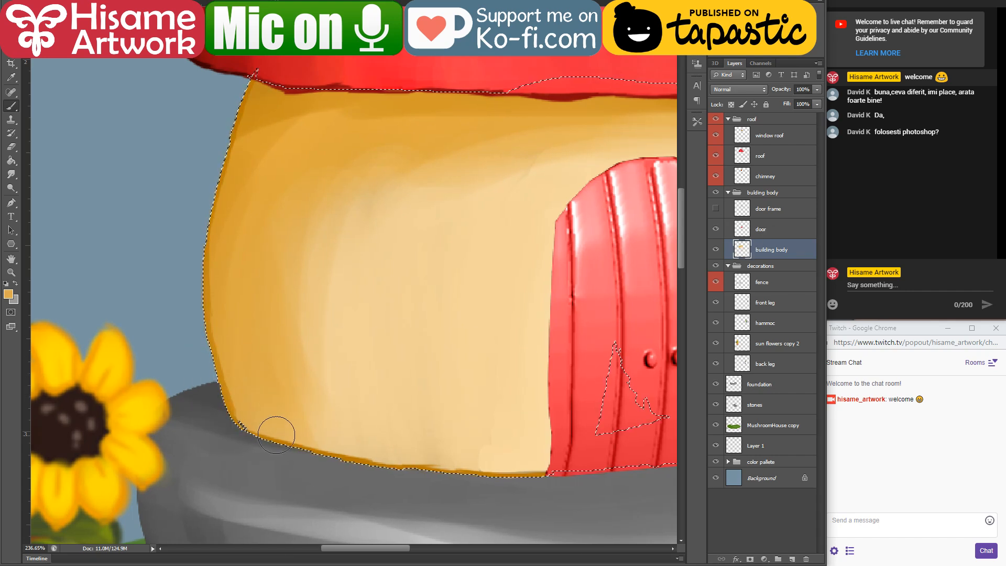
Step: Open the reference file "mushroom home 3d model.clip" from the project folder in Clip Studio Paint
left_click(273, 564)
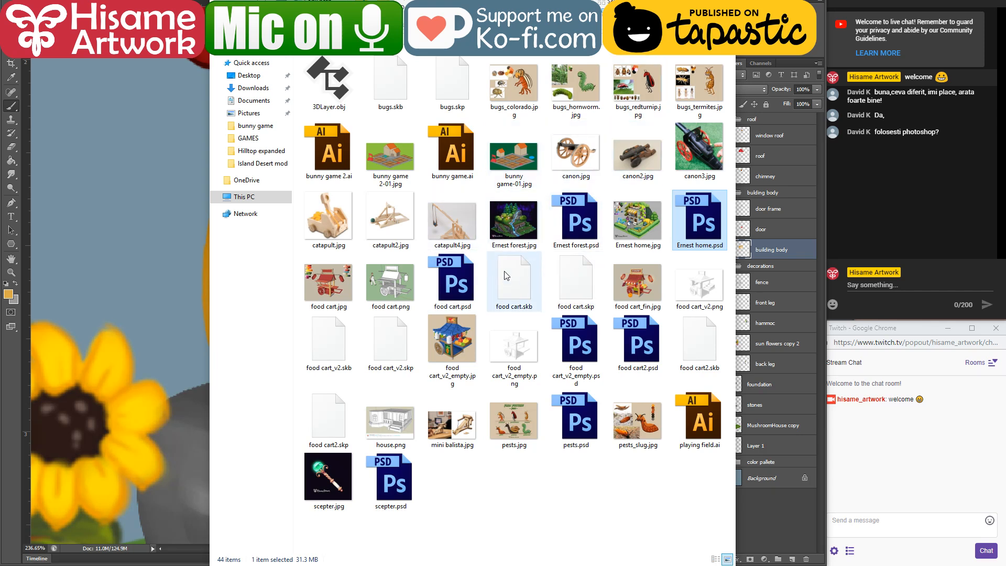
left_click(419, 48)
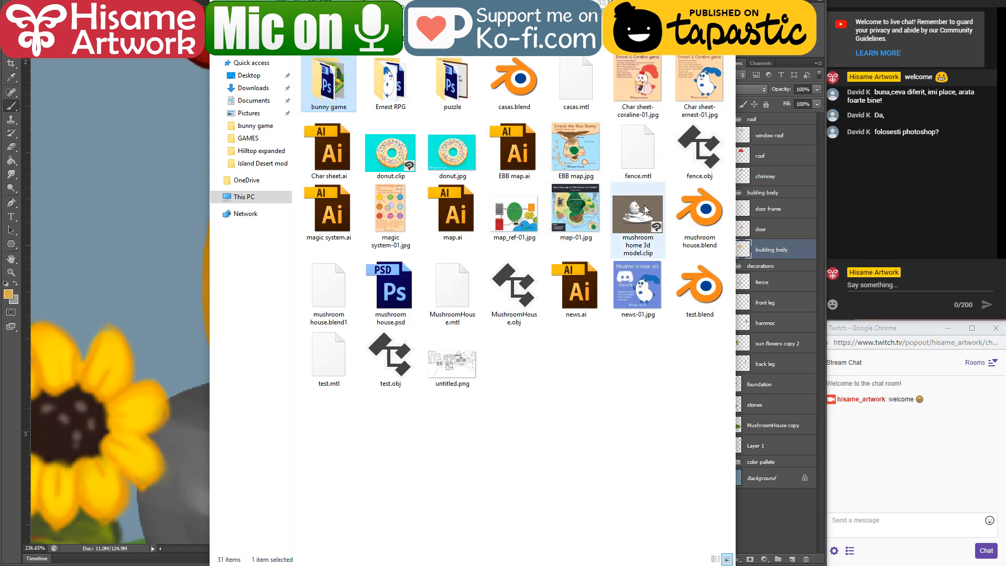
left_click(641, 211)
double_click(633, 213)
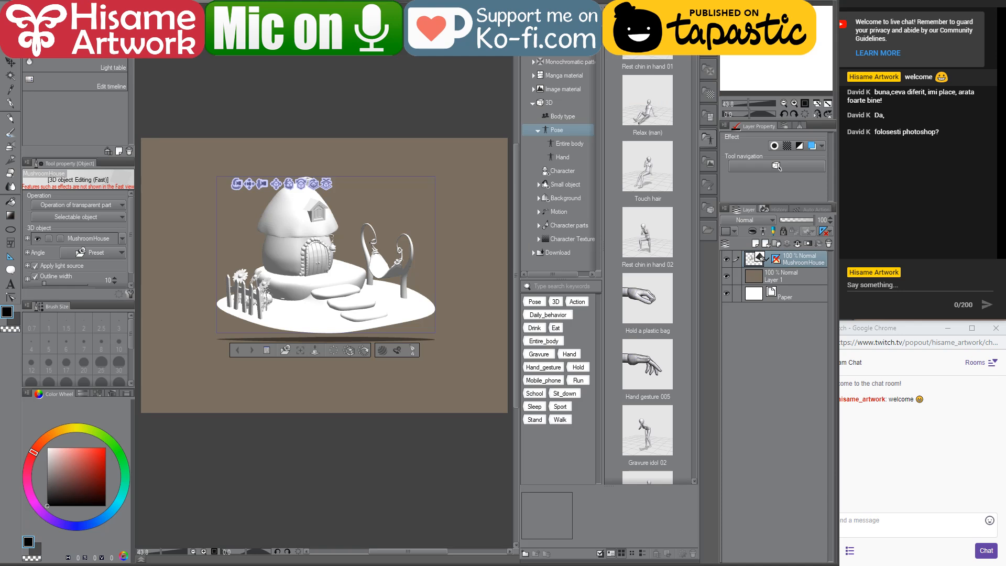
Step: Examine the wall, door and foundation of the 3D mushroom house up close and return to Photoshop
left_click(375, 411)
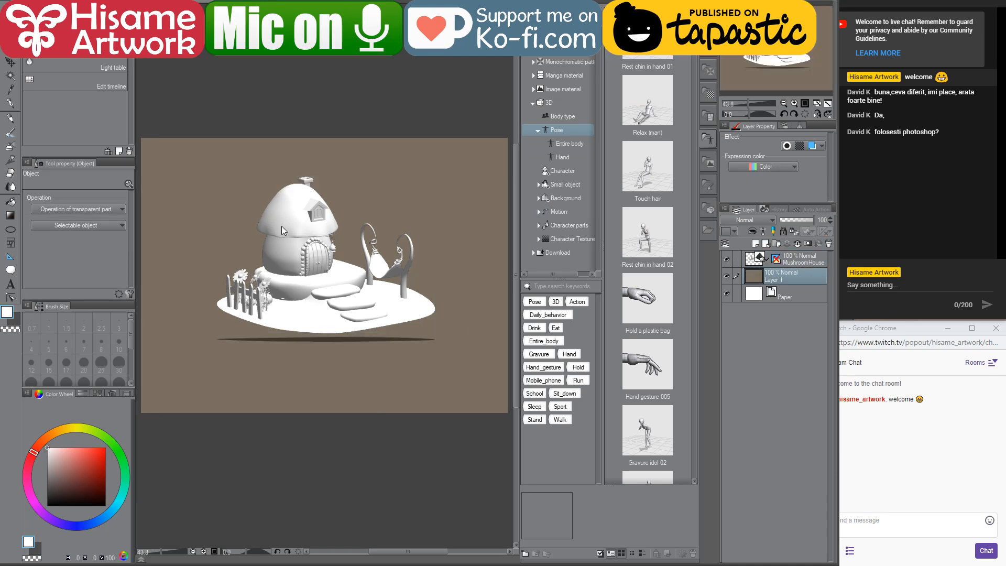
scroll(282, 225, "up", 5)
scroll(341, 259, "up", 2)
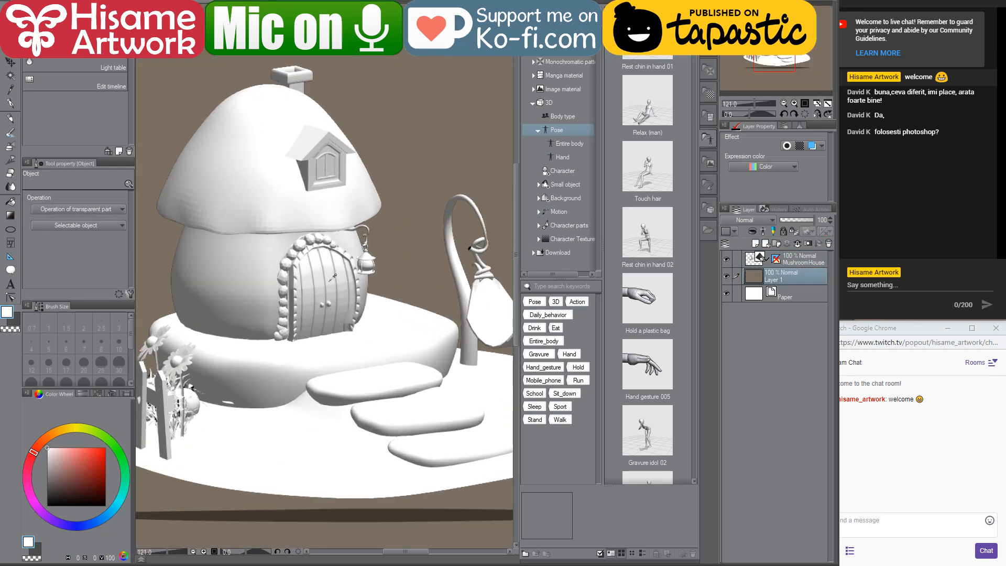
scroll(333, 277, "down", 1)
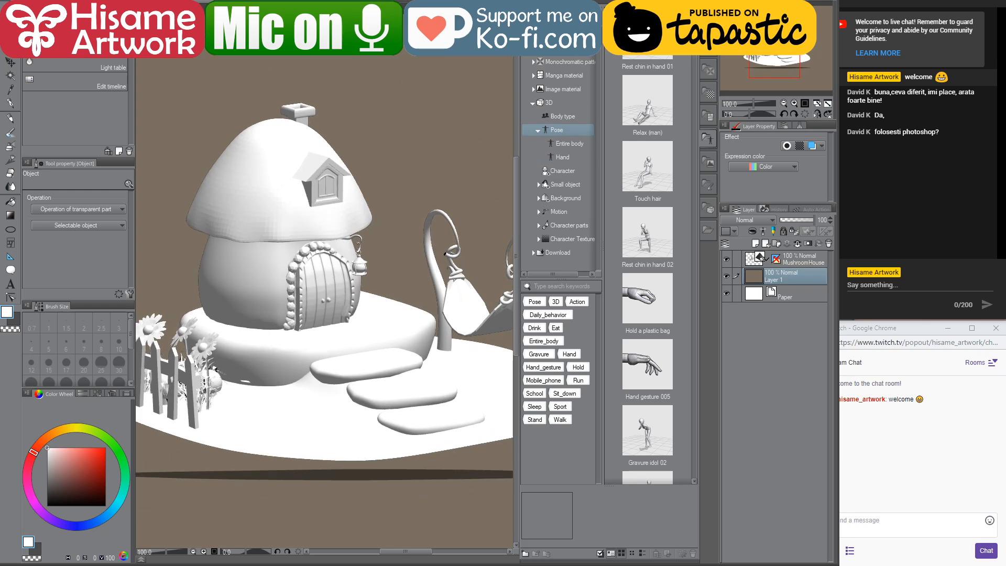
key("alt+Tab")
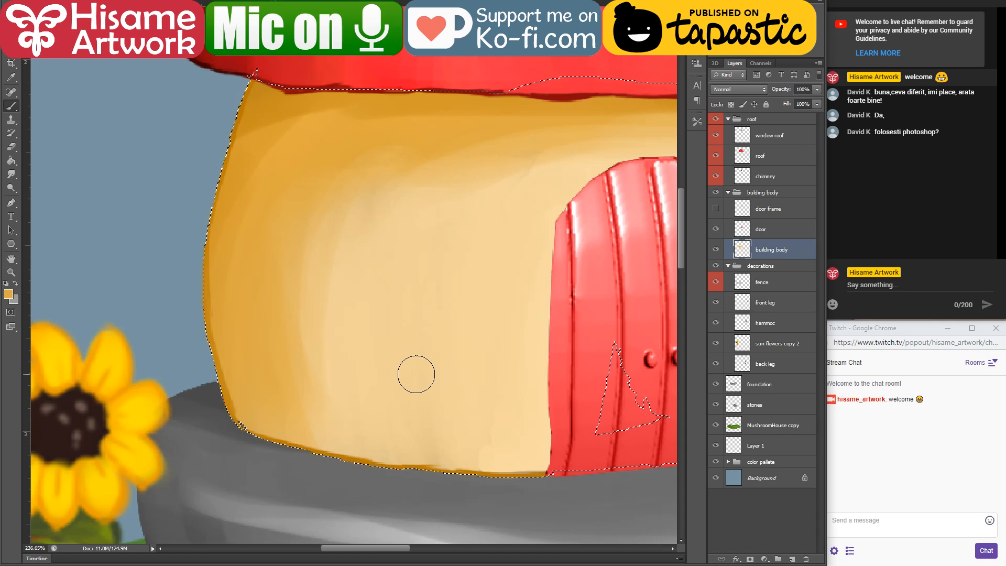
Step: Hide the selection outline around the wall's lower left corner
scroll(231, 450, "up", 3)
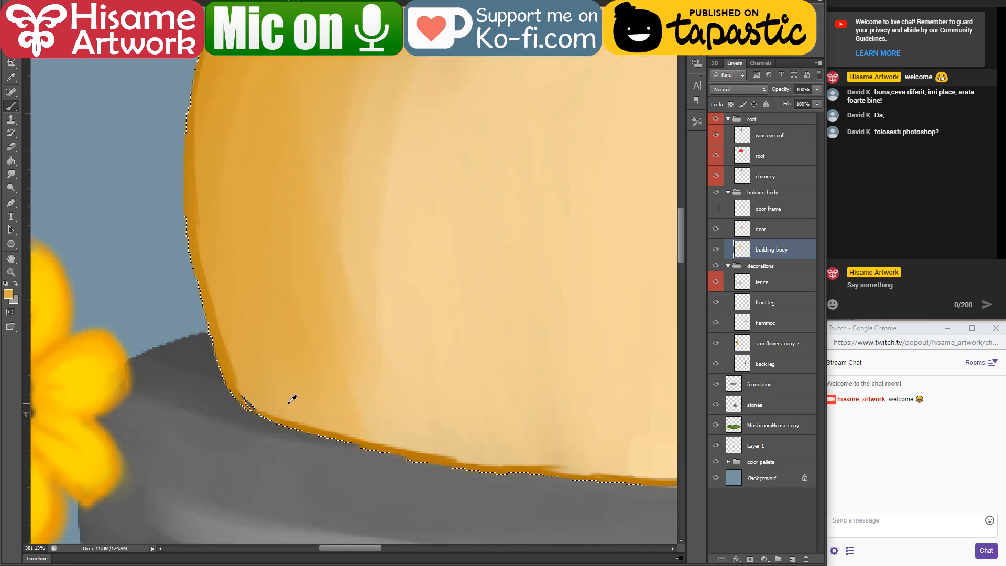
scroll(292, 399, "up", 2)
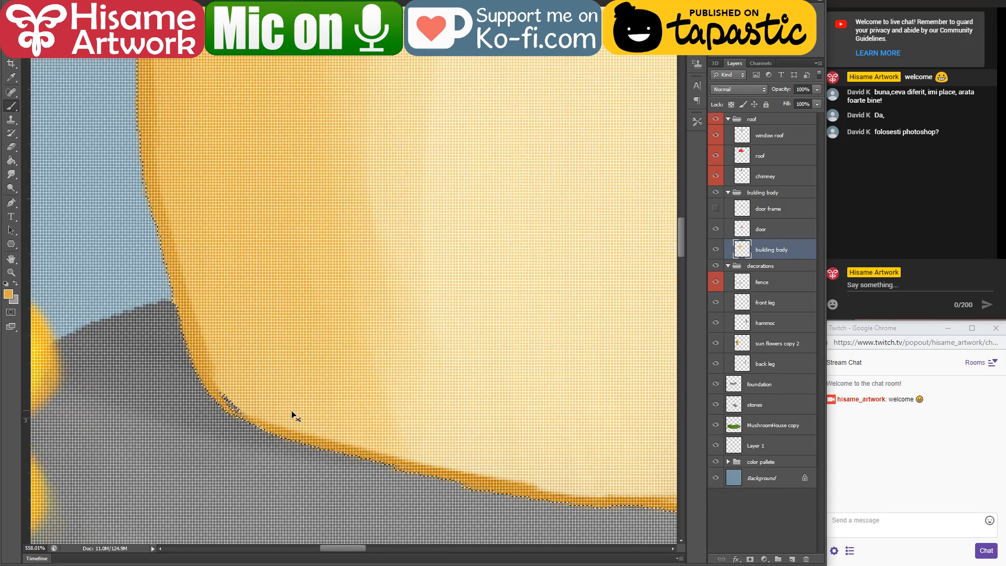
key("ctrl+h")
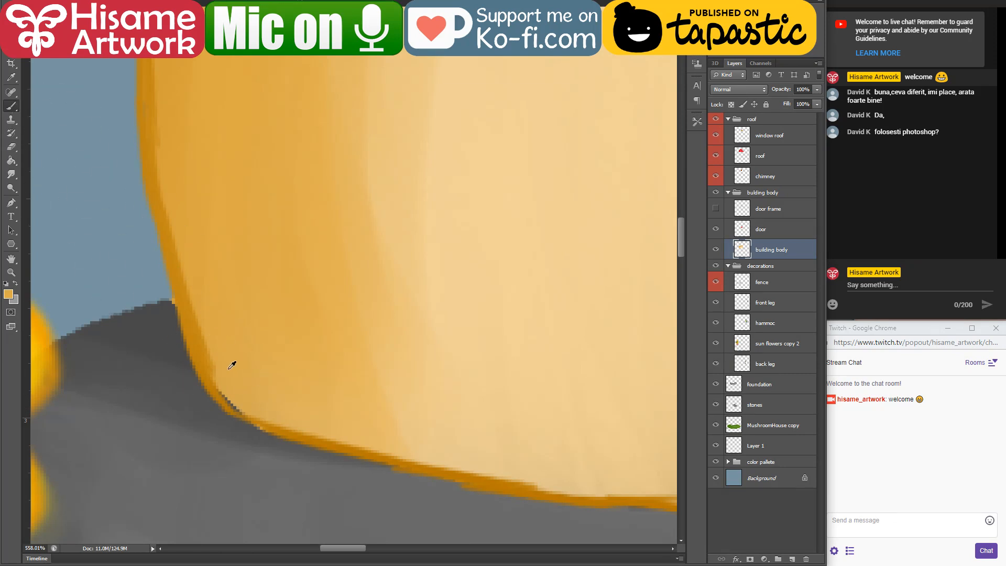
Step: Leave the 3D model reference and check the live streaming dashboard before returning to the Photoshop painting
left_click(690, 565)
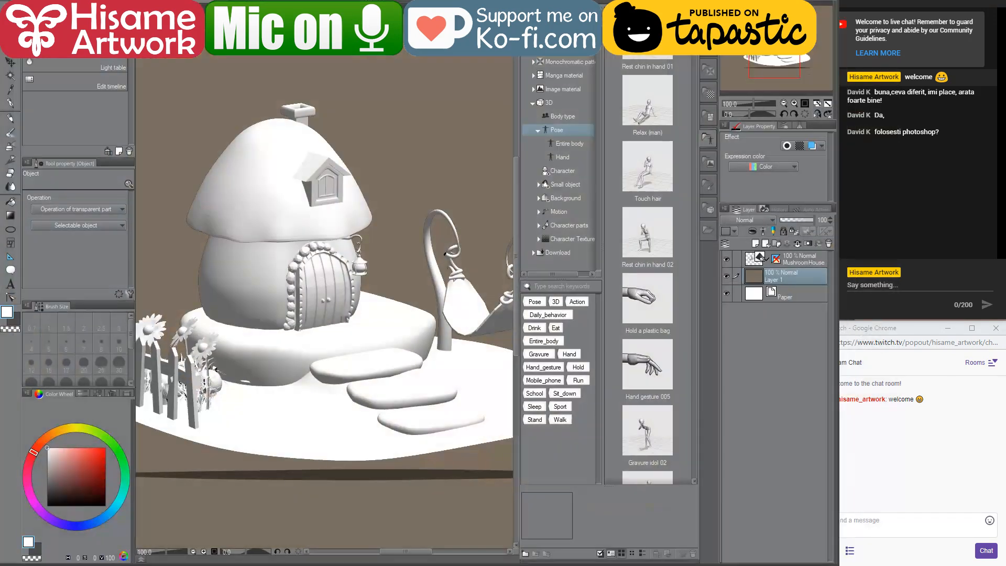
right_click(690, 565)
left_click(675, 555)
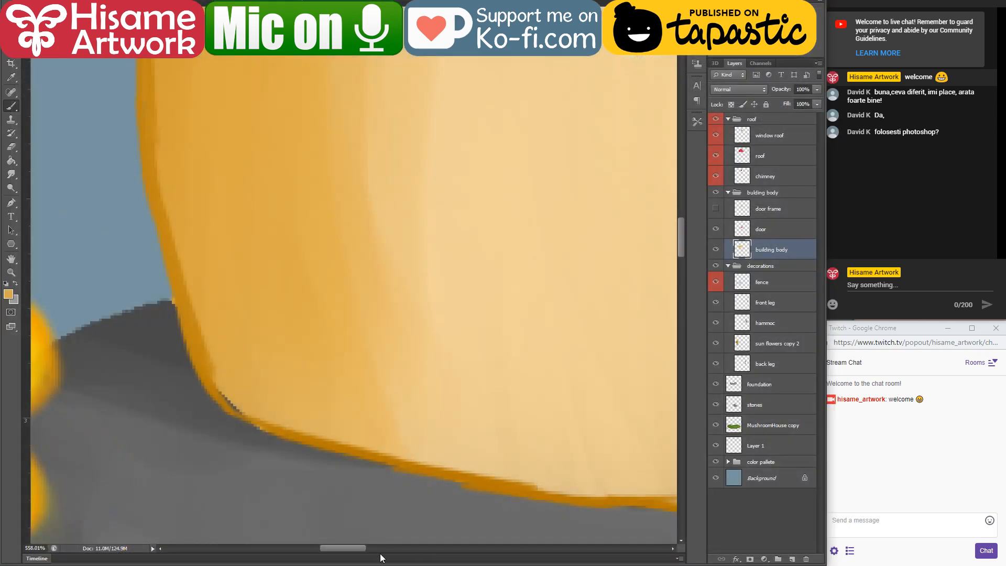
left_click(382, 565)
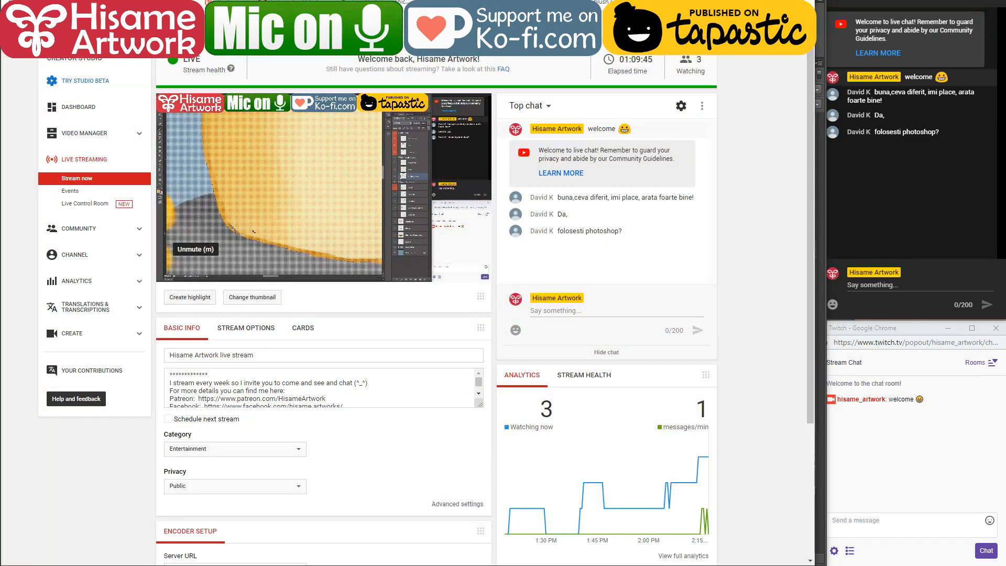
left_click(382, 565)
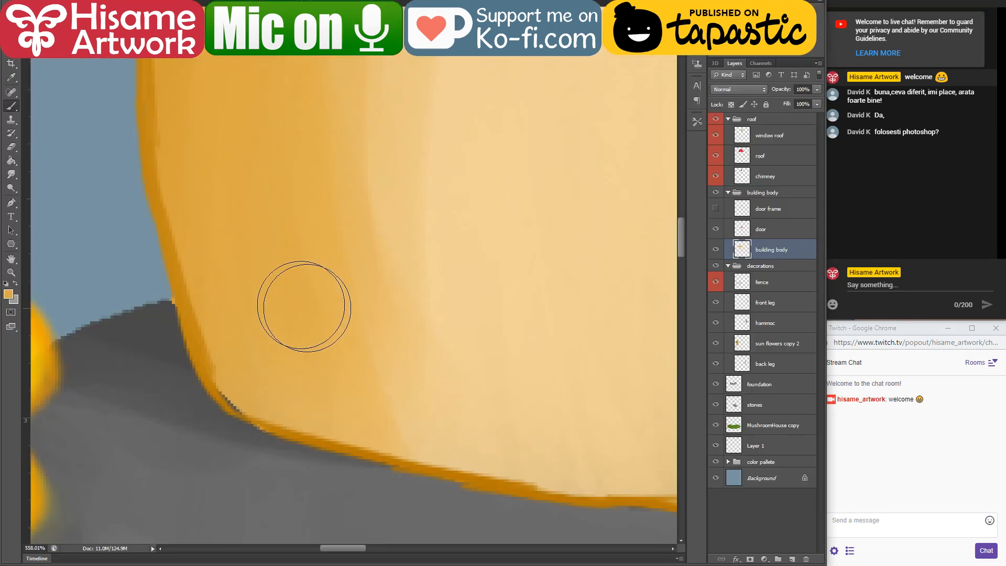
Step: Cover the gap at the wall's lower left corner and shade the adjoining edges with sampled dark ochre, using a smaller brush
key("bracketleft")
key("bracketleft")
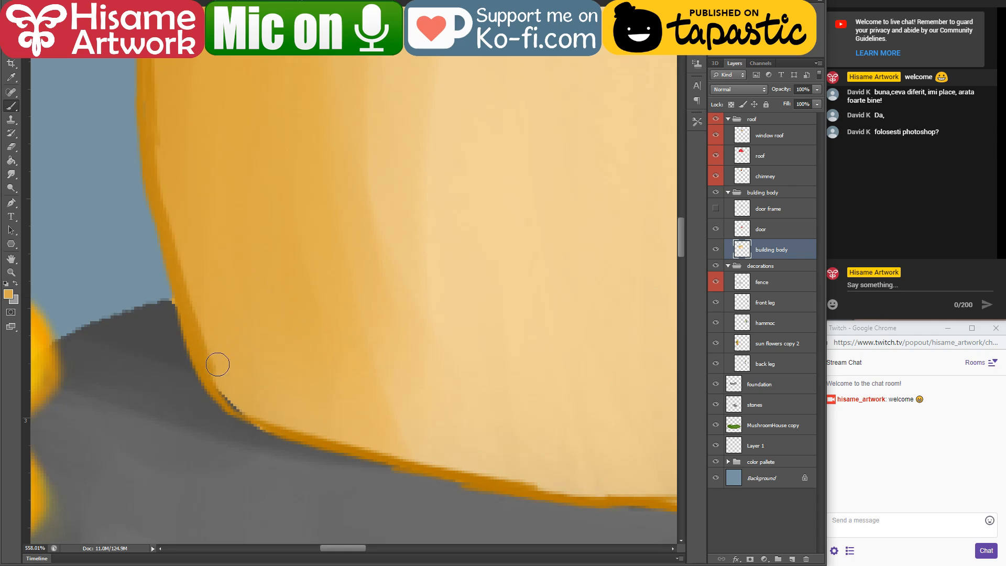
left_click_drag(214, 364, 249, 409)
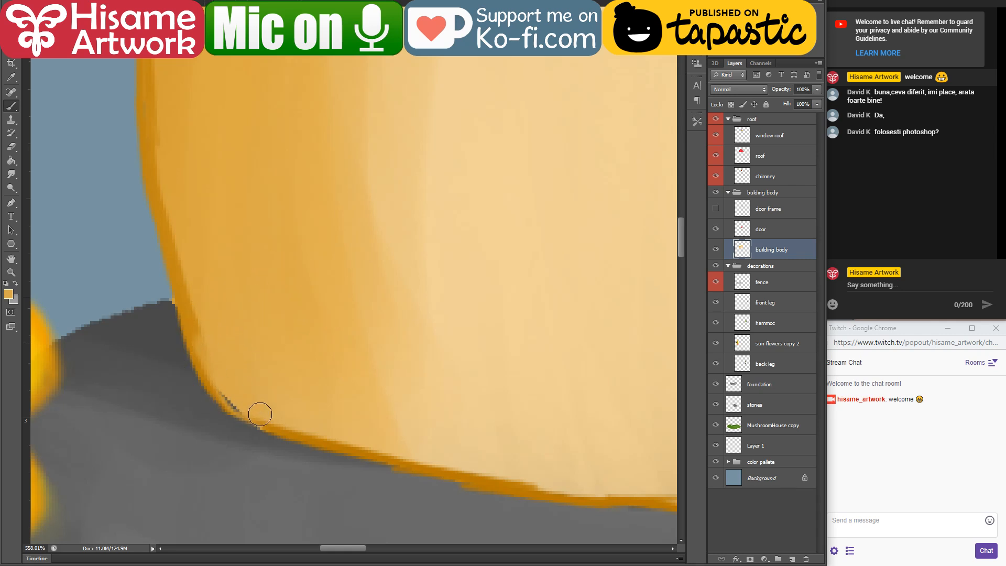
left_click(275, 422, "alt")
mouse_move(212, 374)
left_mouse_down()
mouse_move(259, 416)
mouse_move(190, 311)
mouse_move(252, 407)
mouse_move(334, 448)
left_mouse_up()
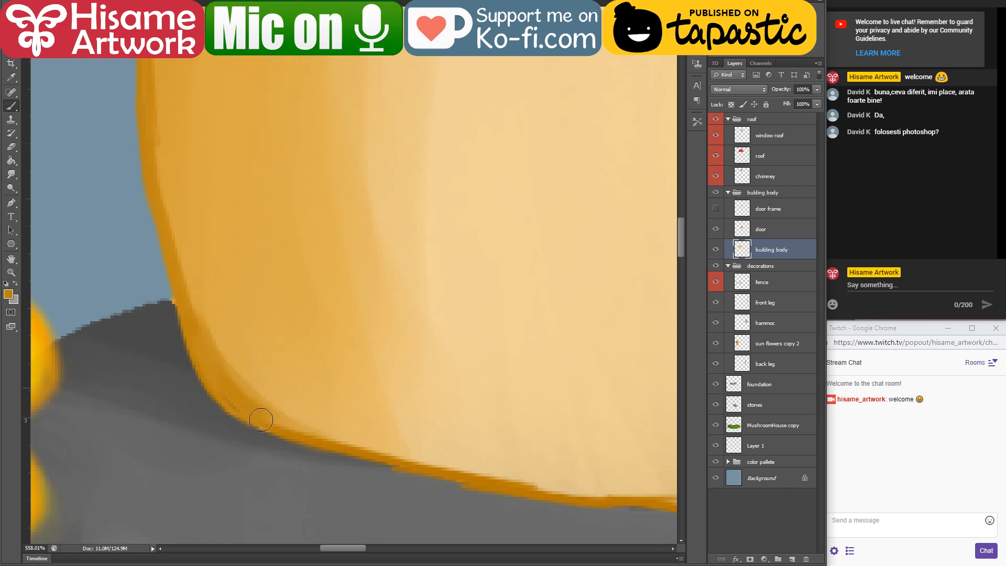
left_click(216, 381, "alt")
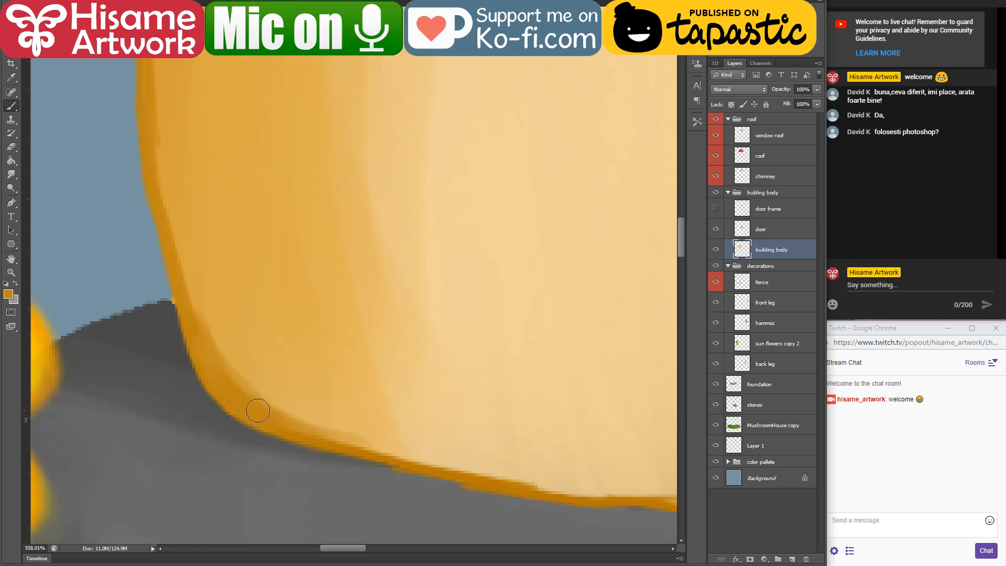
mouse_move(153, 146)
left_mouse_down()
mouse_move(187, 285)
mouse_move(151, 207)
mouse_move(180, 265)
mouse_move(173, 272)
mouse_move(166, 243)
mouse_move(159, 248)
mouse_move(189, 274)
left_mouse_up()
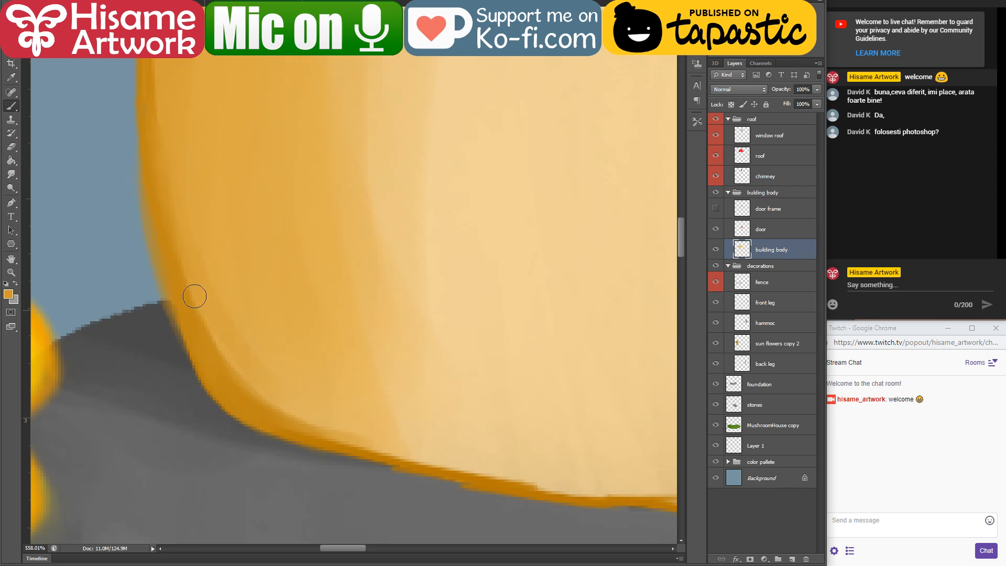
mouse_move(316, 422)
left_mouse_down()
mouse_move(335, 437)
mouse_move(546, 488)
left_mouse_up()
Step: Blend the lower left shadow into the wall with sampled lighter ochre and a larger brush, redoing the stroke that spills past the edge
left_click(326, 400, "alt")
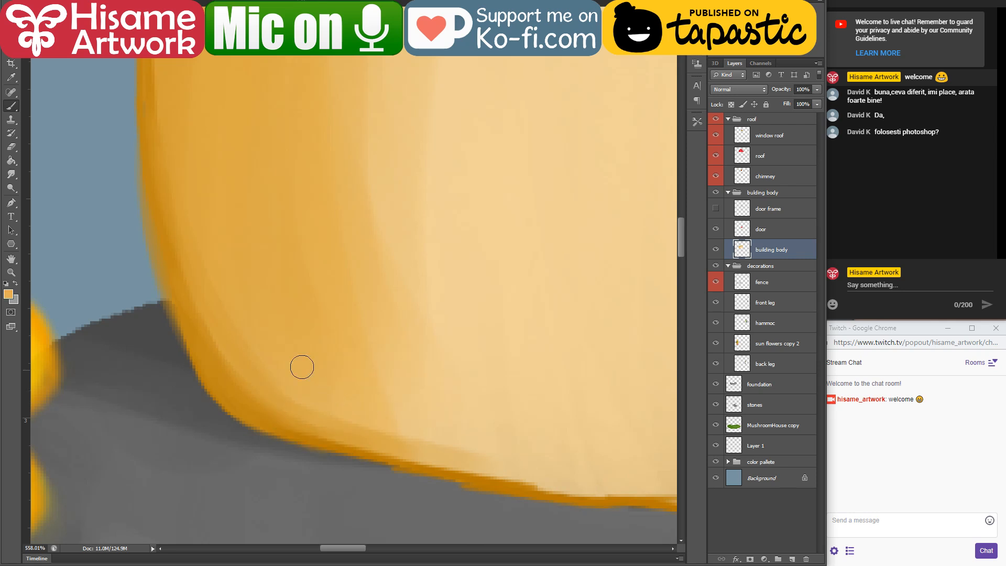
key("bracketright")
key("bracketright")
key("bracketright")
key("bracketright")
left_click_drag(203, 283, 462, 468)
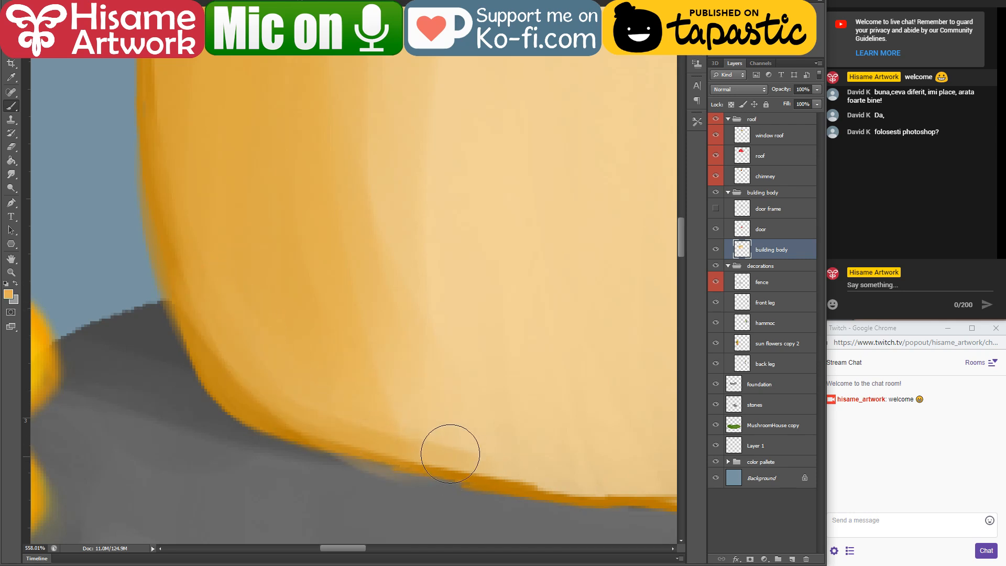
key("ctrl+z")
left_click_drag(312, 382, 508, 454)
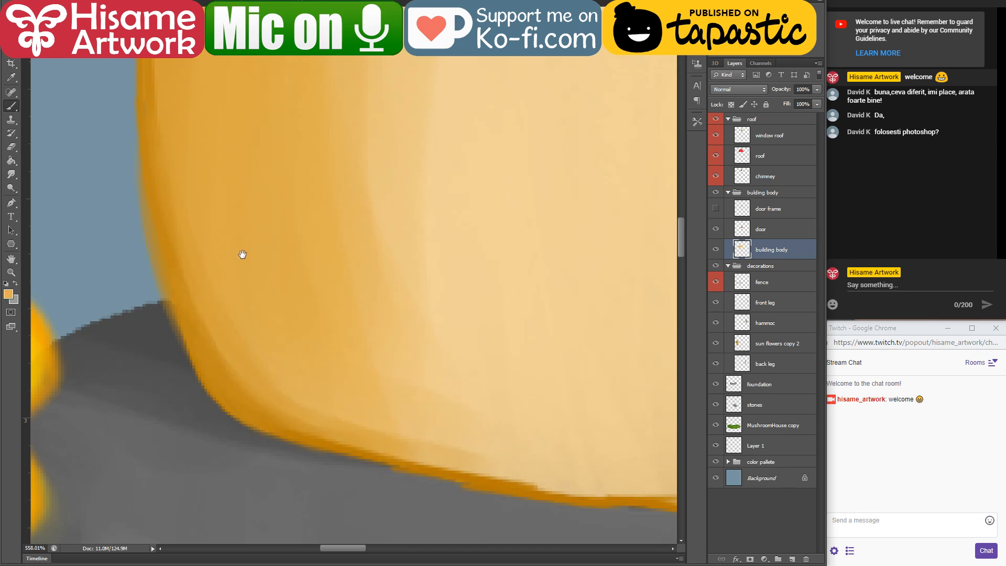
Step: Duplicate the building body layer four times to make its soft edges more opaque
mouse_move(241, 253)
left_mouse_down()
mouse_move(411, 364)
mouse_move(382, 375)
left_mouse_up()
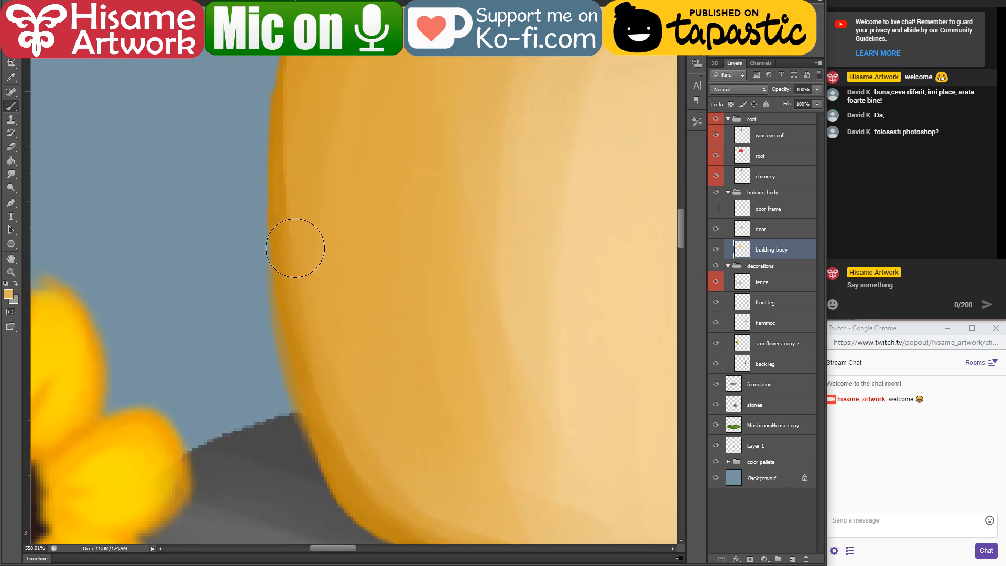
scroll(216, 341, "down", 5)
scroll(626, 369, "up", 3)
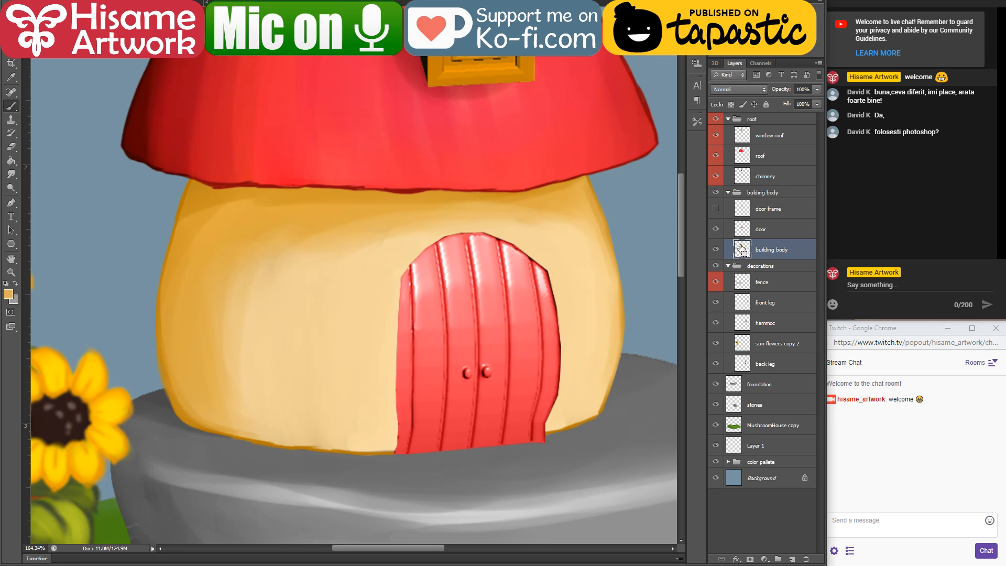
key("ctrl+j")
key("ctrl+j")
key("ctrl+j")
key("ctrl+j")
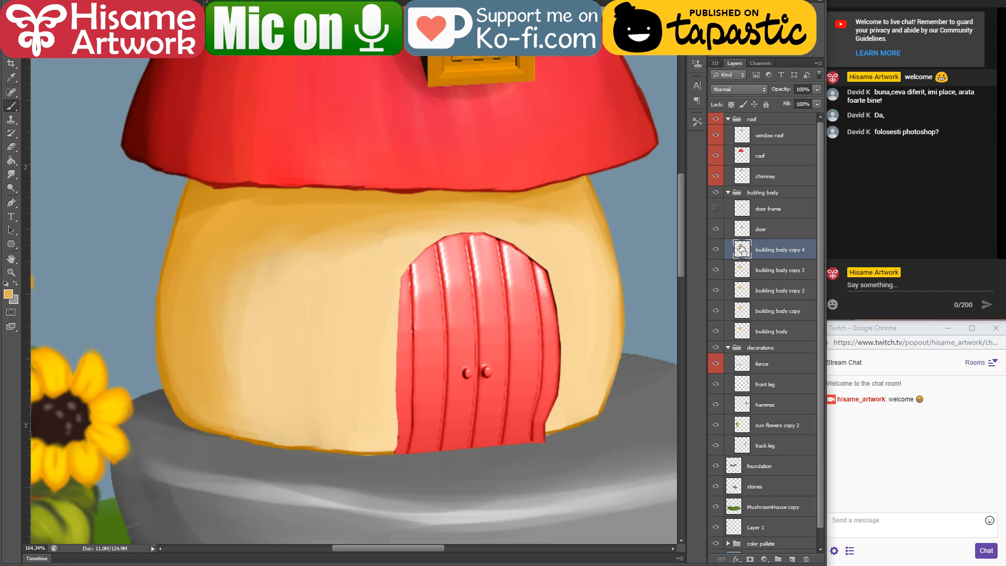
Step: Merge the building body layer and its four copies into a single layer
left_click_drag(796, 331, 785, 248)
left_click(791, 330, "shift")
right_click(786, 263)
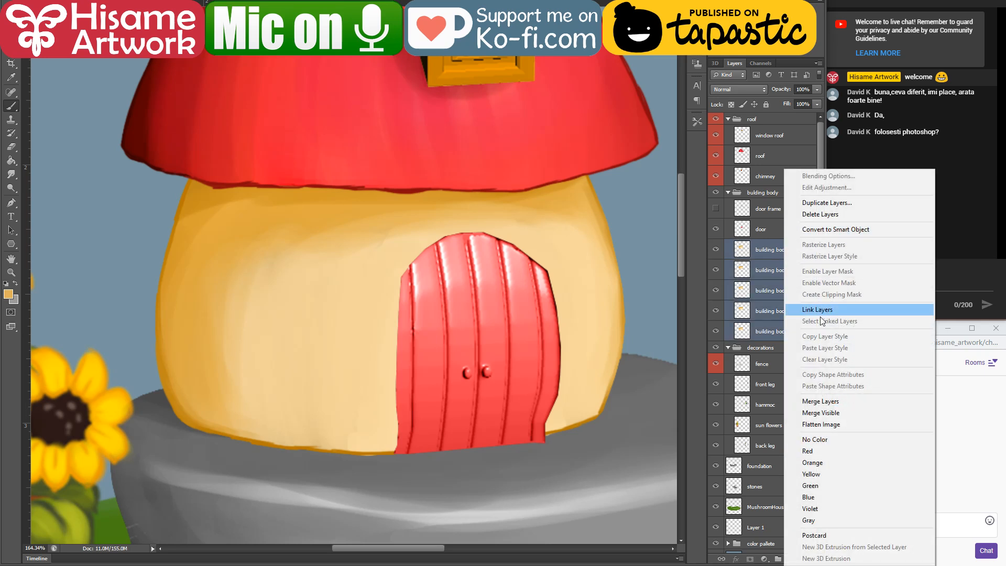
left_click(822, 401)
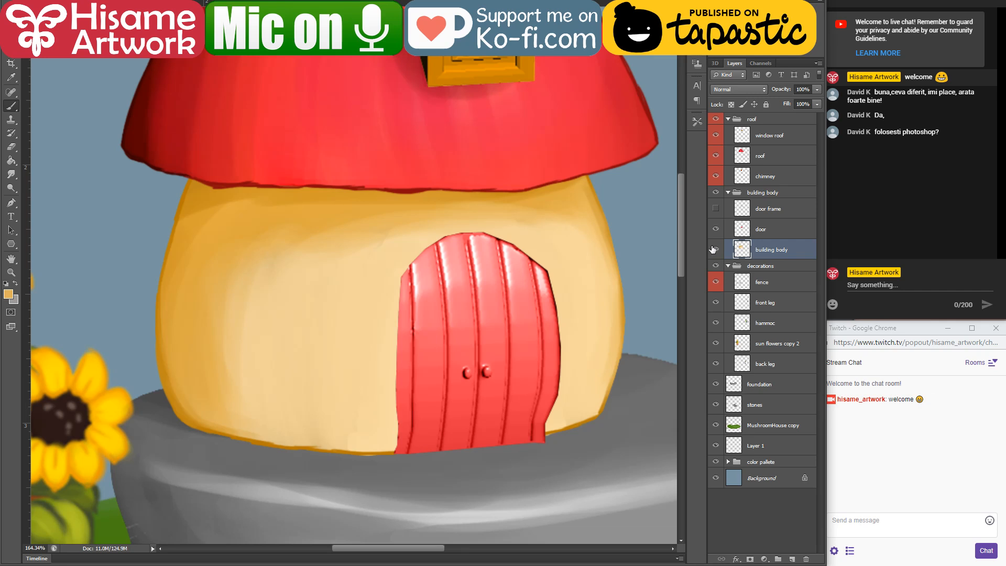
left_click(744, 253, "ctrl")
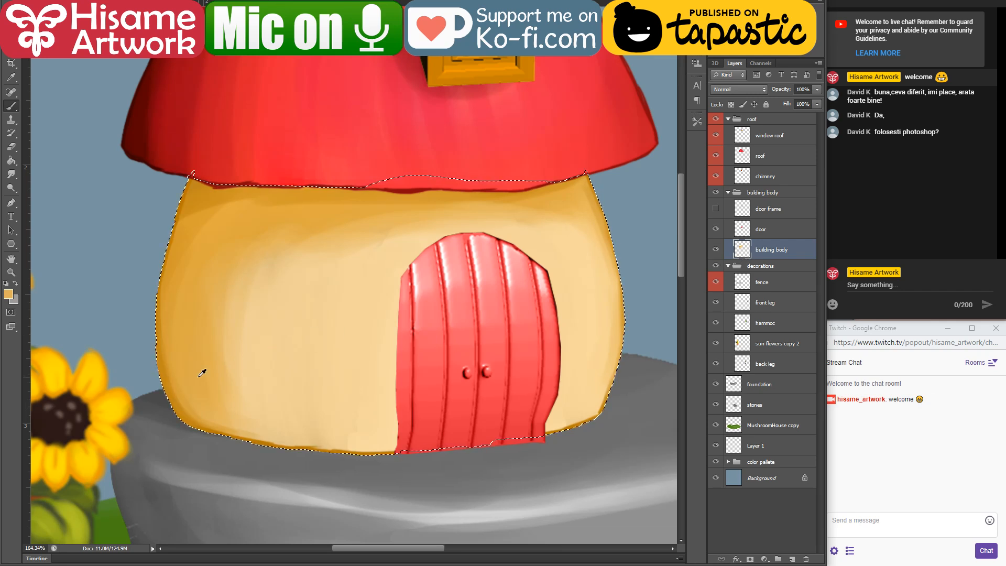
scroll(206, 371, "down", 3)
scroll(382, 325, "up", 2)
key("ctrl+d")
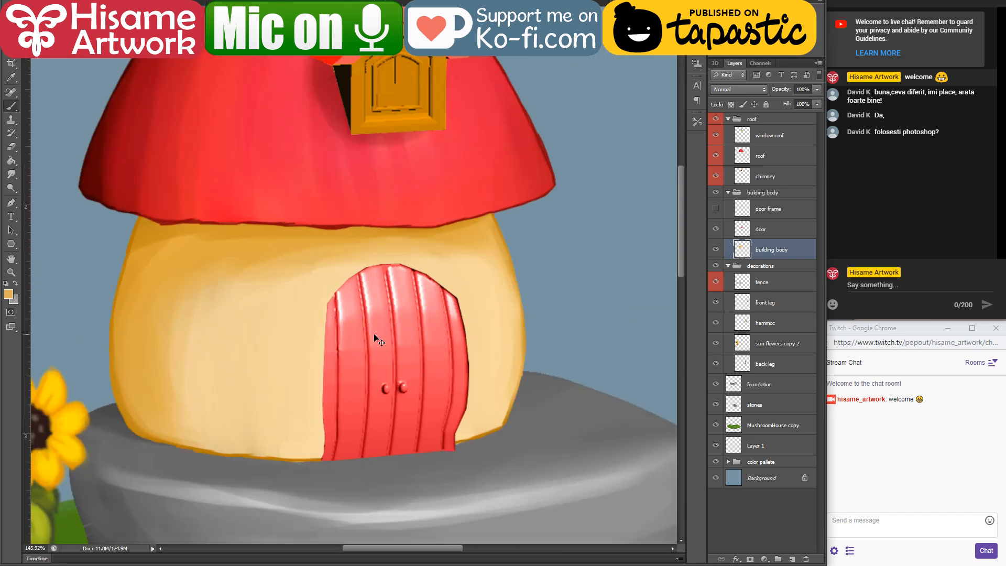
Step: Show the door frame layer around the red door and make the foundation layer active
scroll(374, 334, "down", 4)
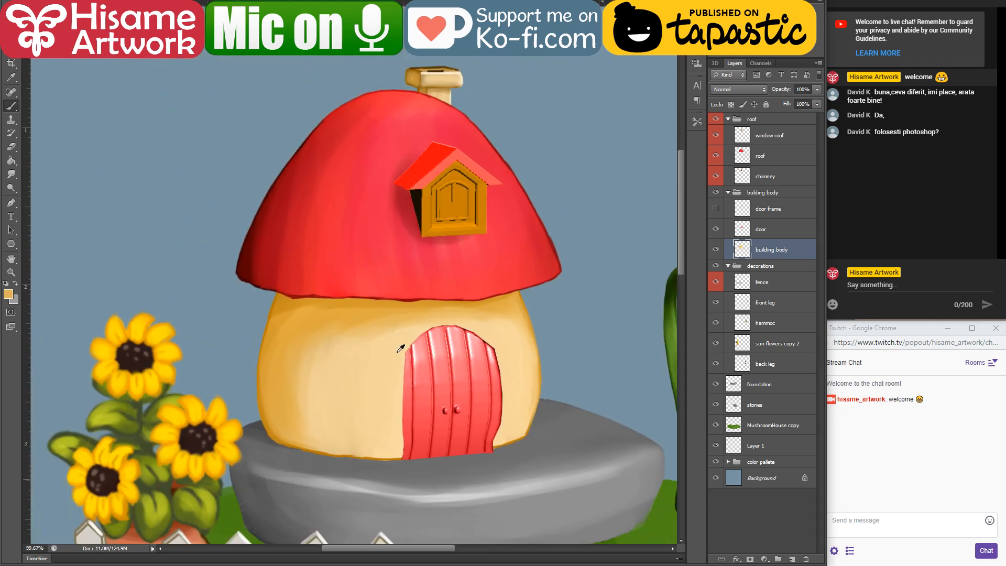
scroll(433, 382, "up", 7)
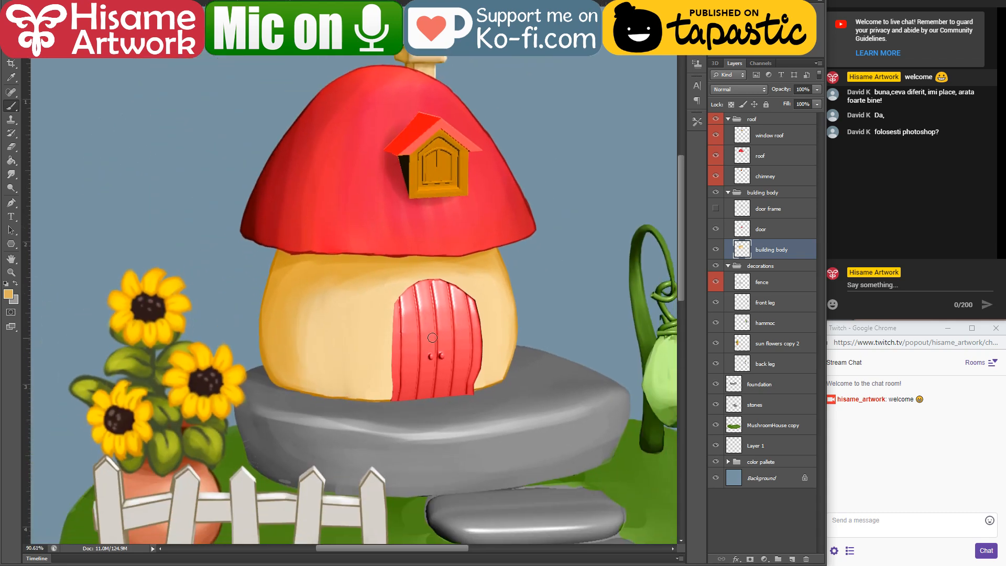
scroll(447, 425, "down", 1)
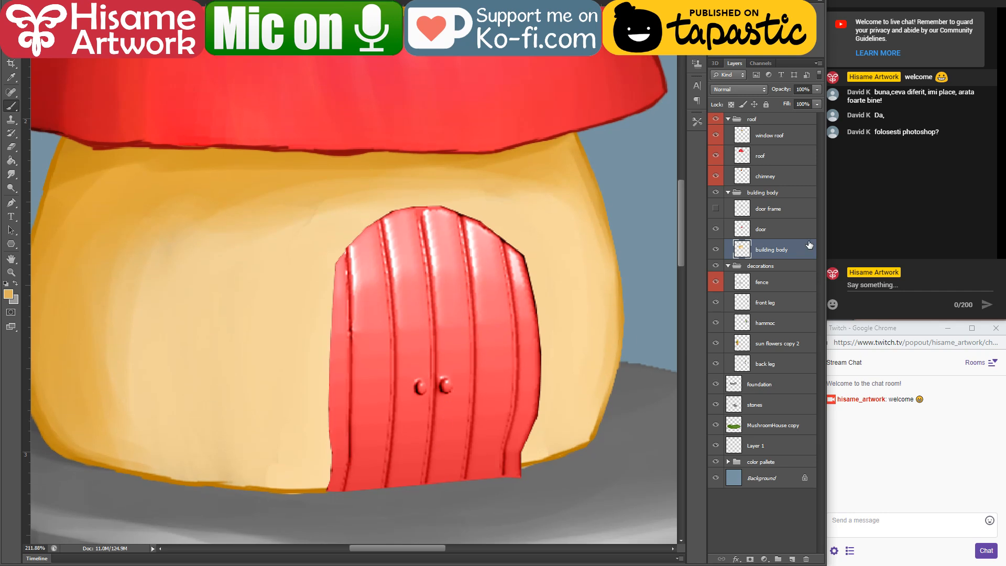
left_click(716, 209)
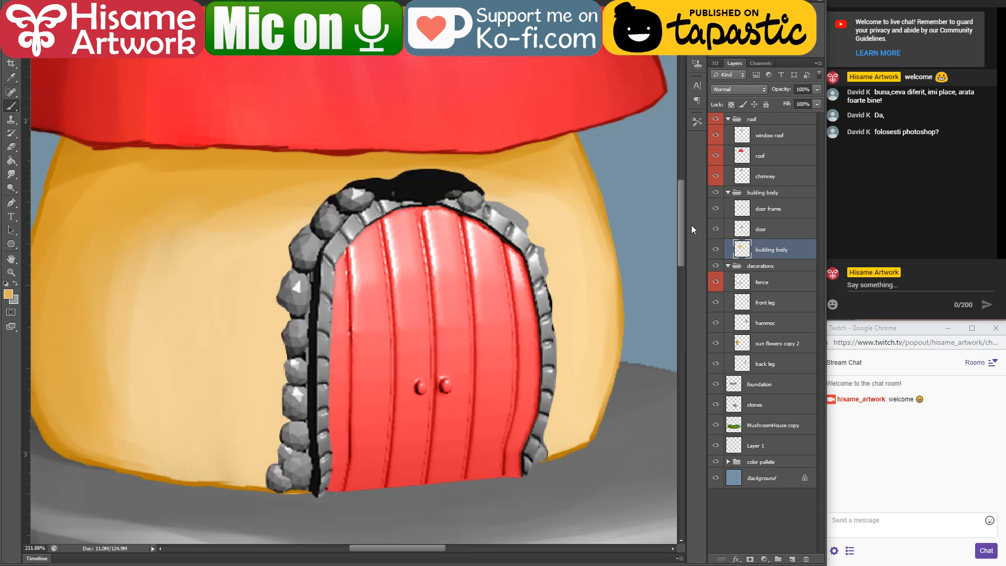
scroll(375, 412, "up", 2)
scroll(296, 490, "up", 3)
left_click_drag(403, 462, 441, 435)
scroll(324, 464, "down", 5)
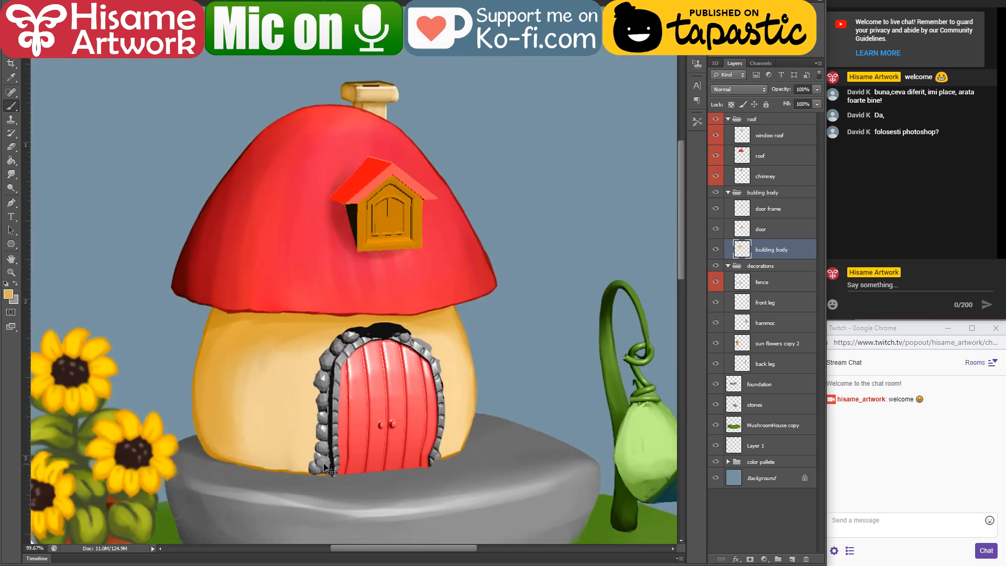
left_click_drag(409, 475, 401, 412)
scroll(359, 455, "up", 2)
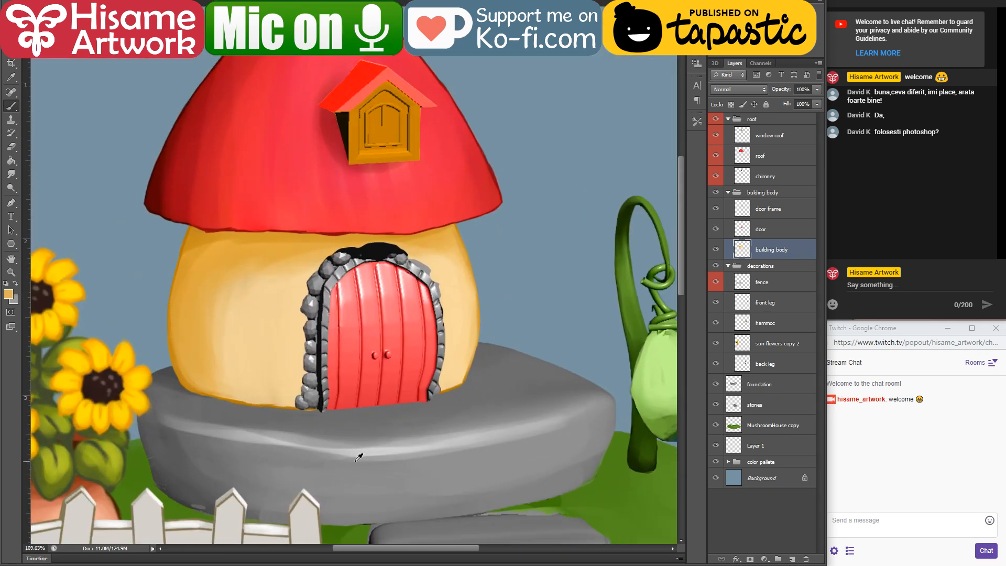
key("alt+v")
left_click(375, 455)
left_click(383, 453)
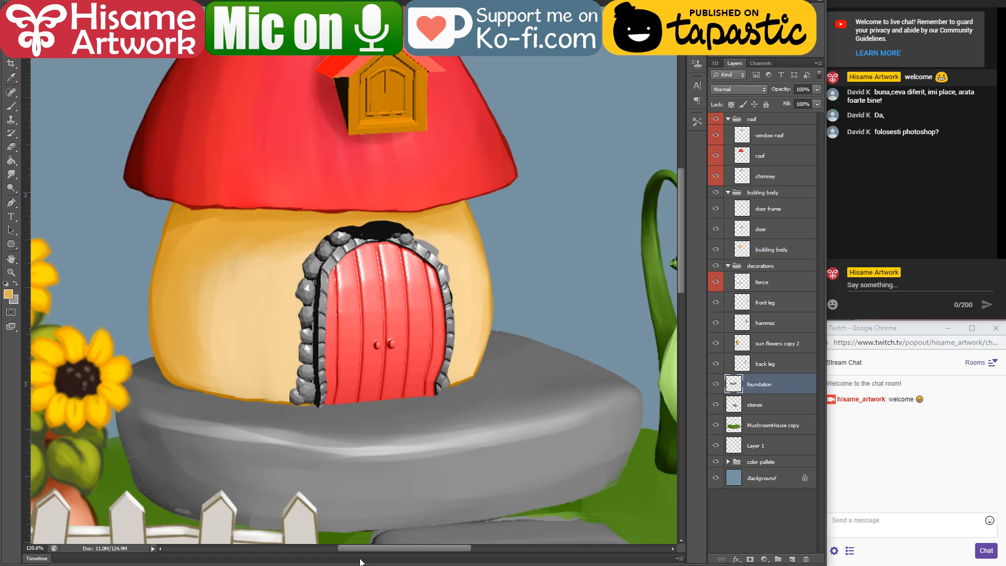
Step: Switch to the browser, copy the large pebble photo from the image search results, and return to Photoshop
key("alt+Tab")
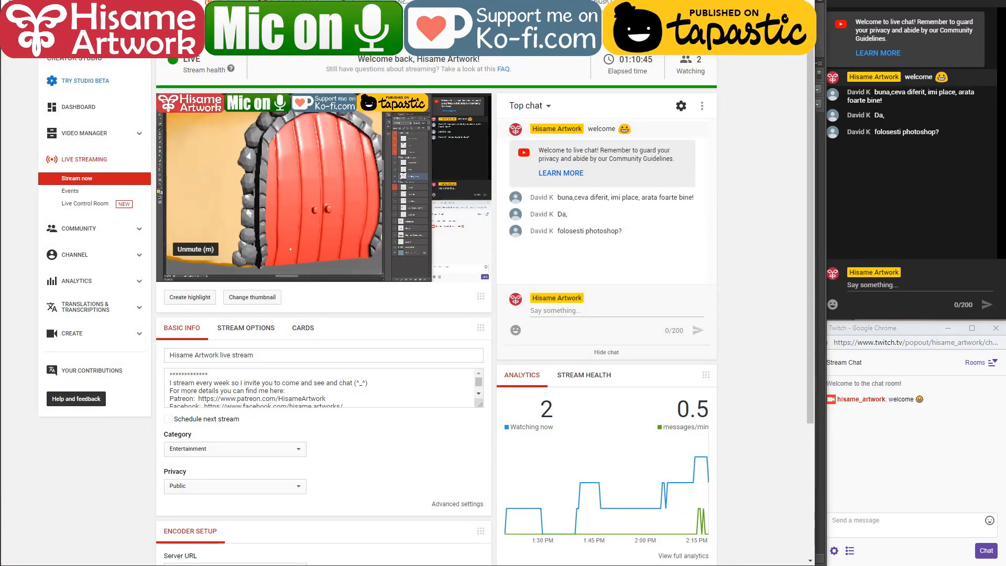
key("alt+Tab")
right_click(262, 276)
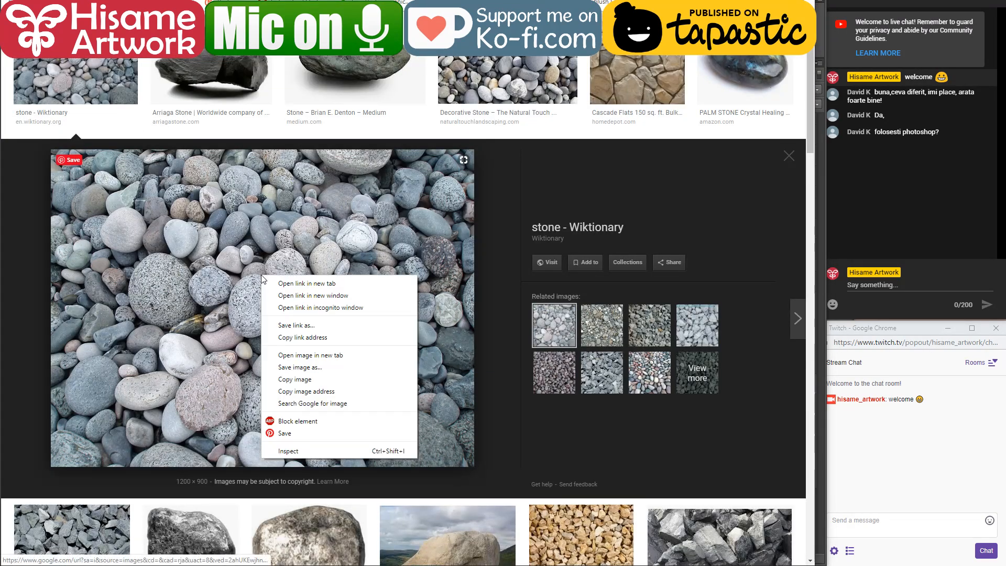
left_click(294, 379)
key("alt+Tab")
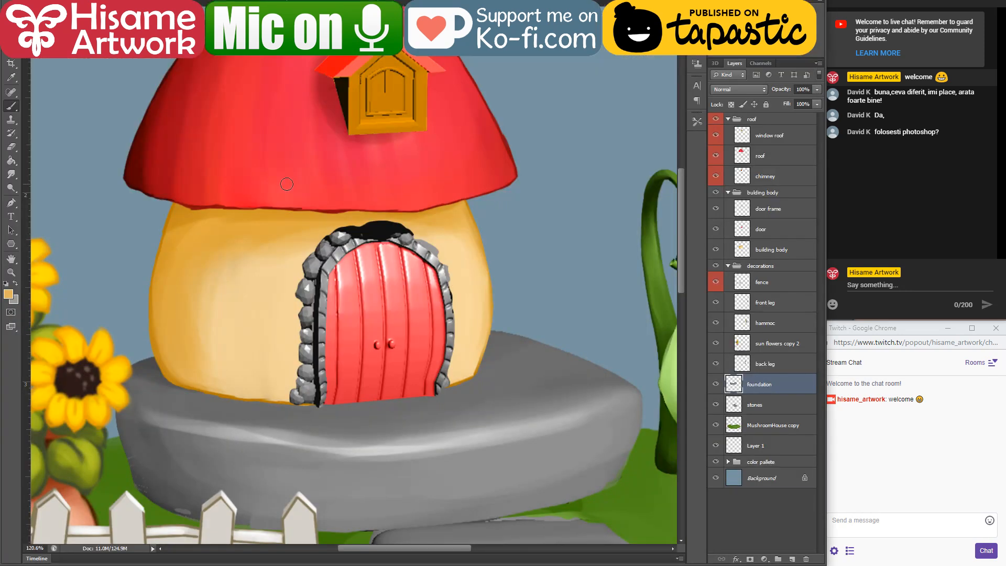
Step: Paste the pebble photo into the color pallete group and move it to the canvas's lower right corner, beside the mushroom house reference
scroll(285, 179, "down", 6)
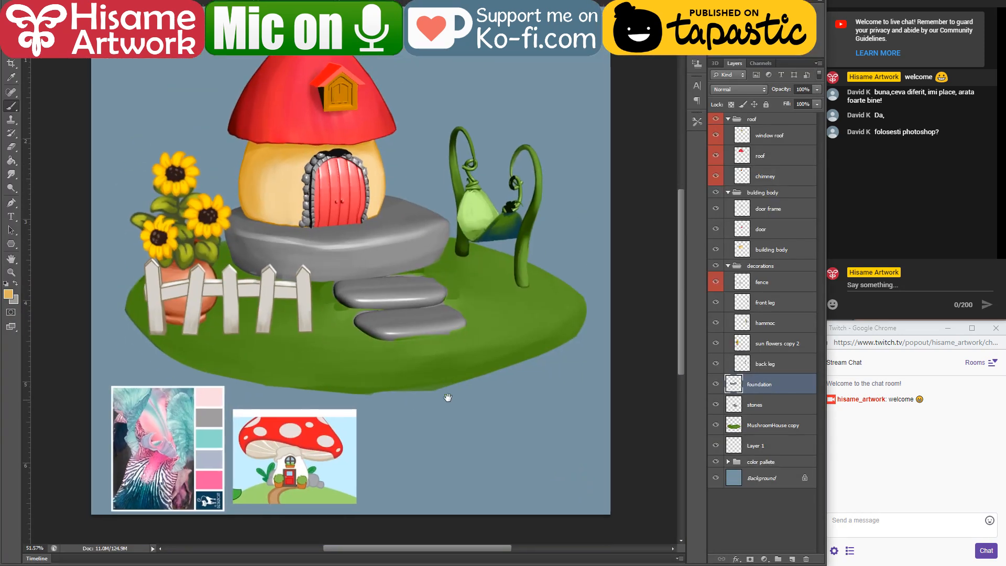
scroll(449, 397, "down", 2)
key("ctrl+v")
key("ctrl+v")
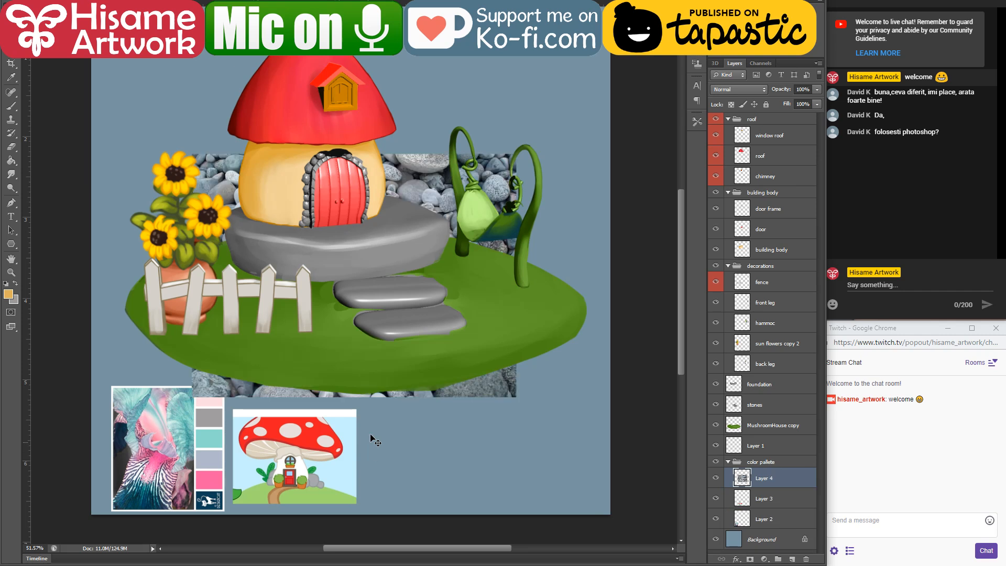
key("ctrl+t")
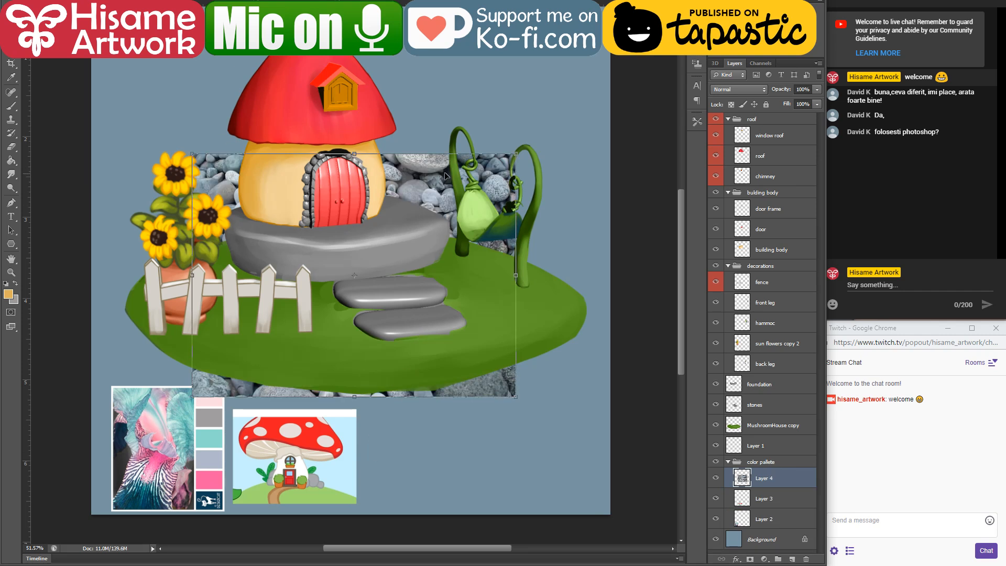
left_click_drag(429, 181, 576, 401)
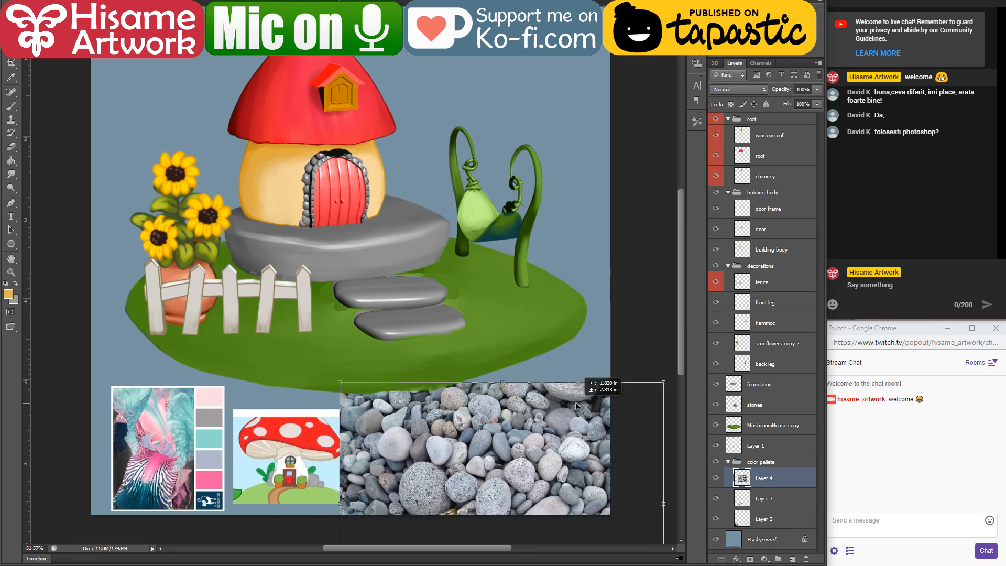
key("Return")
Step: Invert the Background layer's colour and sample a light bluish grey from a speckled stone in the pebble photo
left_click(758, 541)
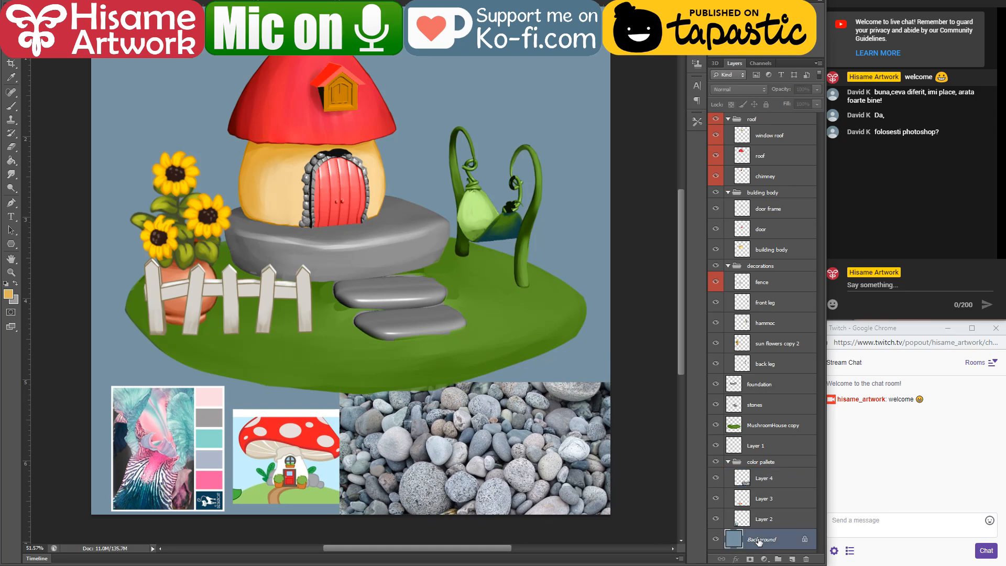
key("ctrl+i")
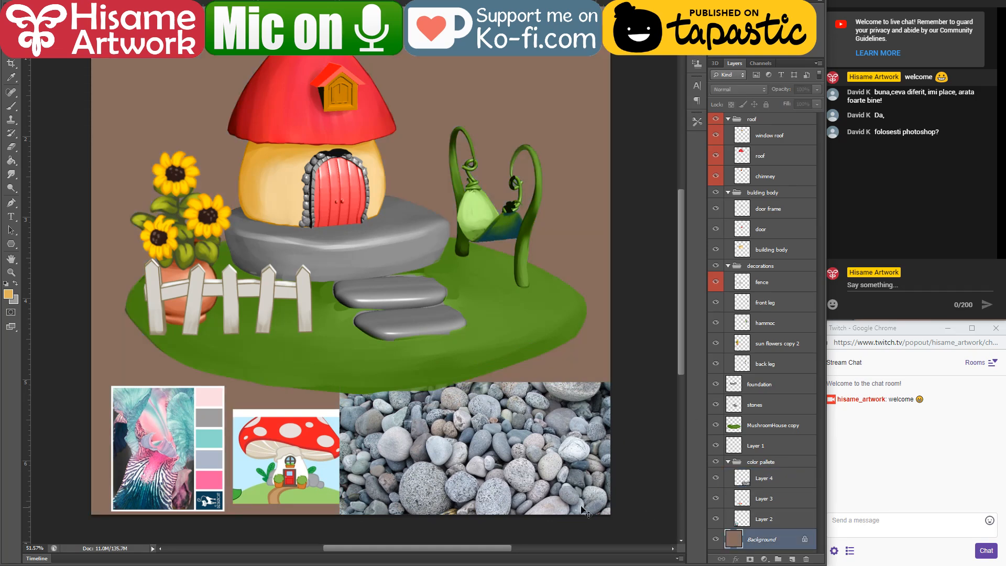
scroll(484, 481, "up", 5)
left_click_drag(545, 461, 462, 395)
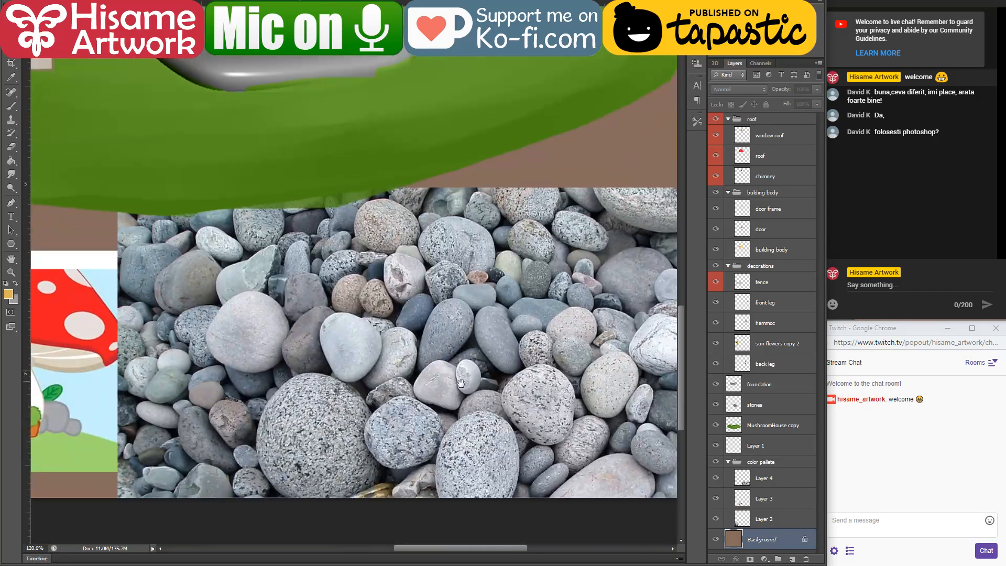
left_click(11, 105)
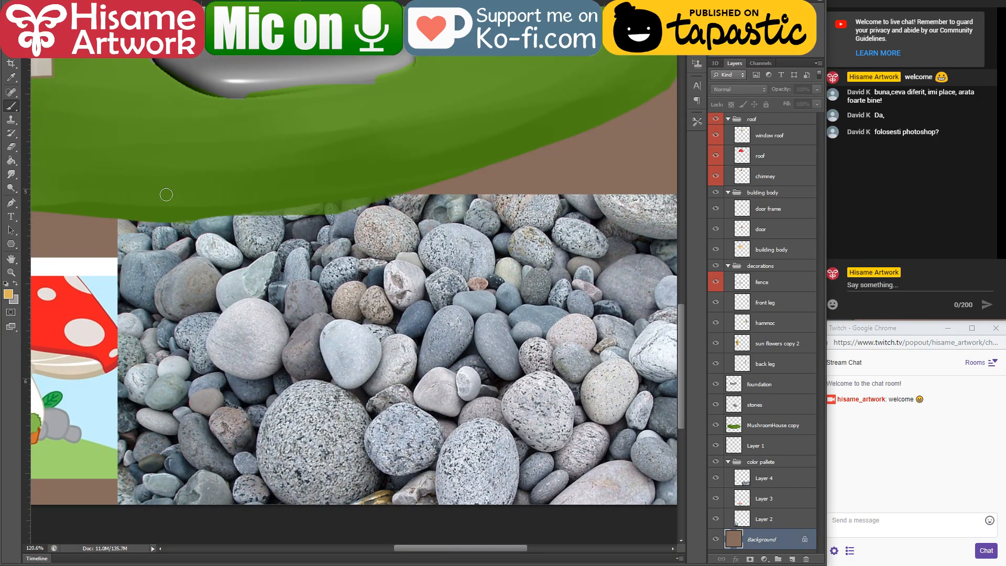
left_click(502, 454, "alt")
Step: Load the foundation layer's outline as a selection and get the Brush tool ready on that layer
left_click_drag(398, 173, 579, 562)
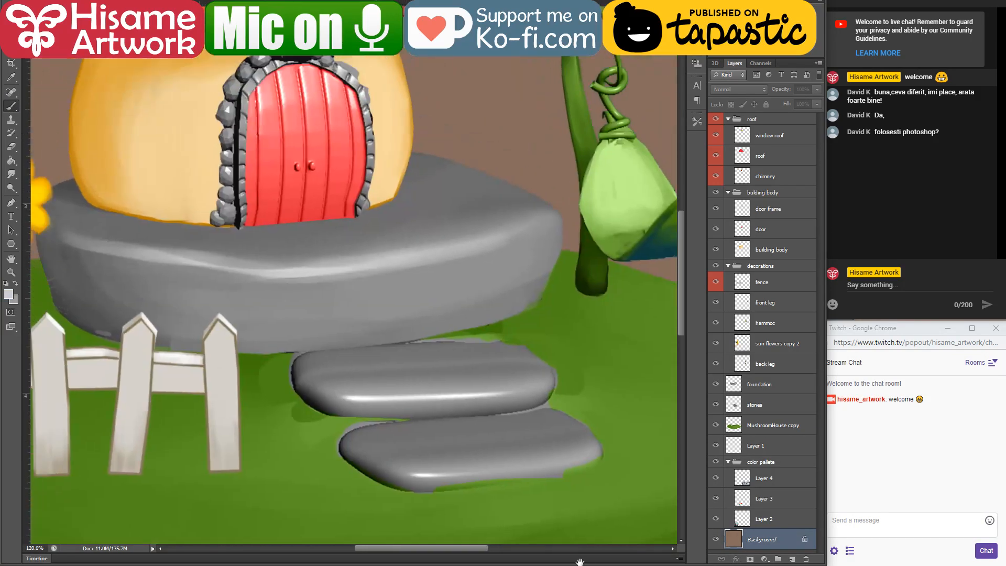
mouse_move(302, 225)
left_mouse_down()
mouse_move(409, 338)
mouse_move(417, 360)
left_mouse_up()
key("v")
left_click(426, 388)
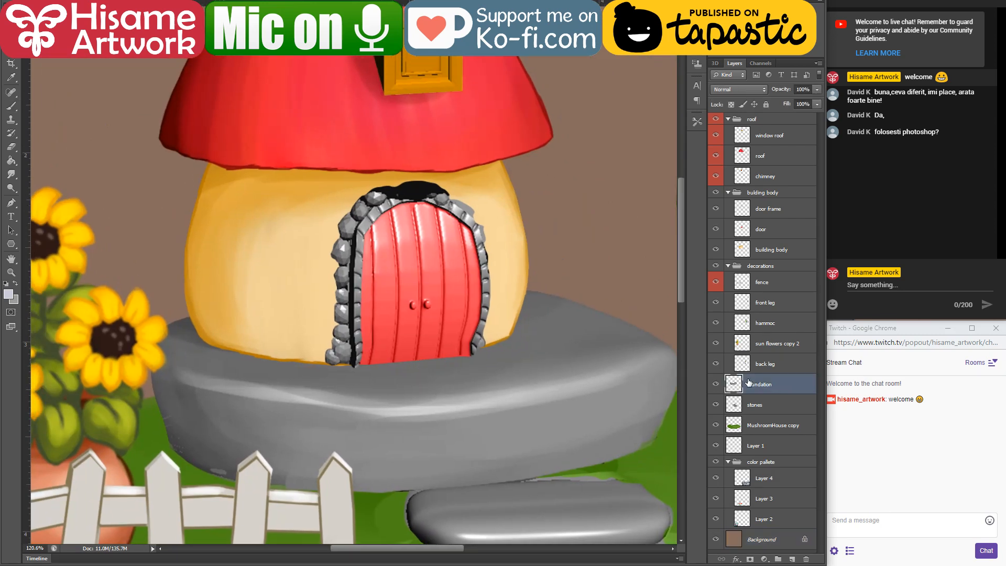
left_click(733, 385, "ctrl")
left_click(9, 110)
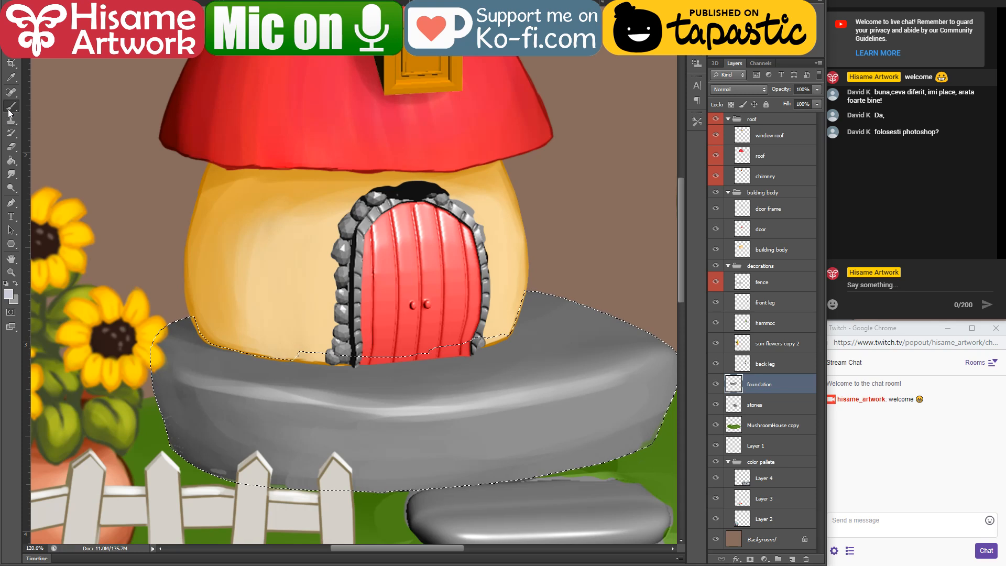
Step: Tint the whole foundation with the sampled bluish grey using an enlarged brush in Color mode, and clear the selection
left_click(125, 2)
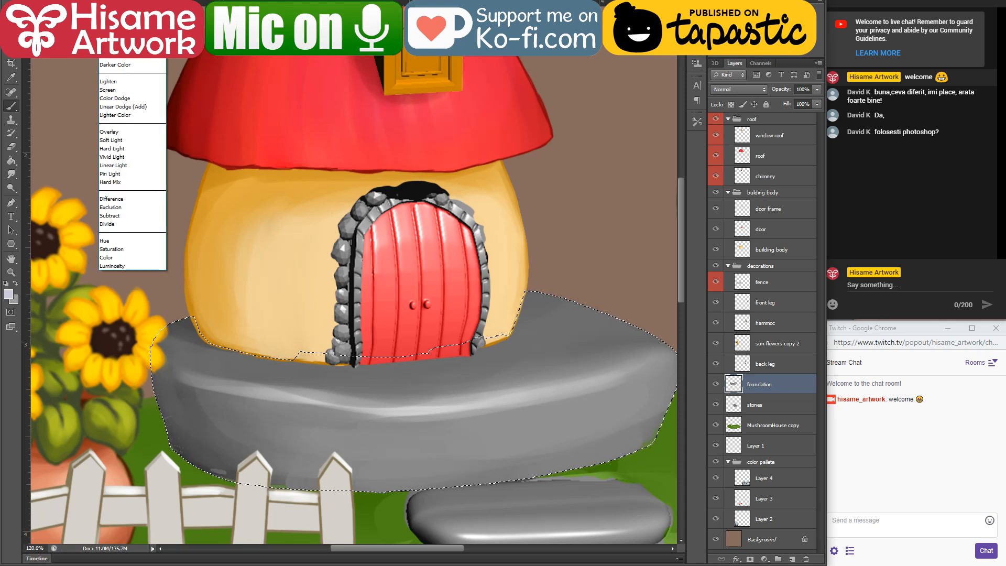
left_click(107, 258)
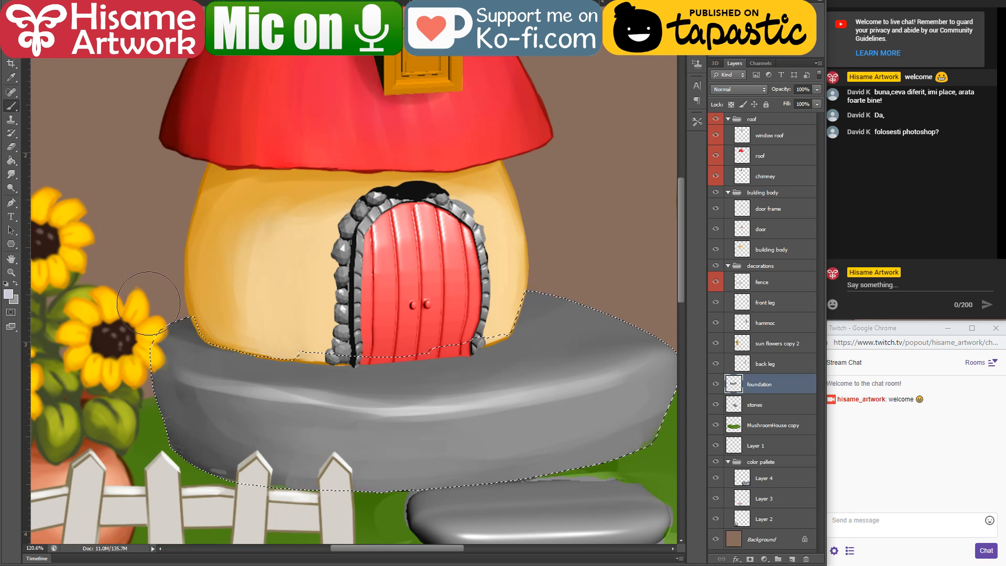
key("]")
key("]")
key("]")
key("]")
key("]")
key("]")
key("]")
key("]")
key("]")
key("]")
key("]")
key("]")
key("]")
key("]")
key("]")
mouse_move(220, 357)
left_mouse_down()
mouse_move(640, 361)
mouse_move(502, 354)
left_mouse_up()
scroll(483, 340, "down", 6)
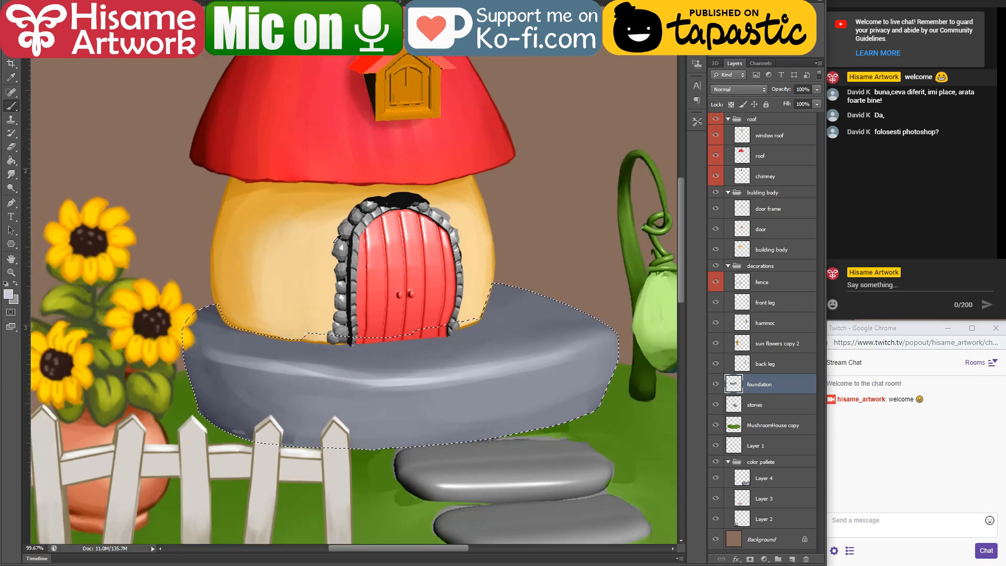
left_click_drag(460, 309, 404, 124)
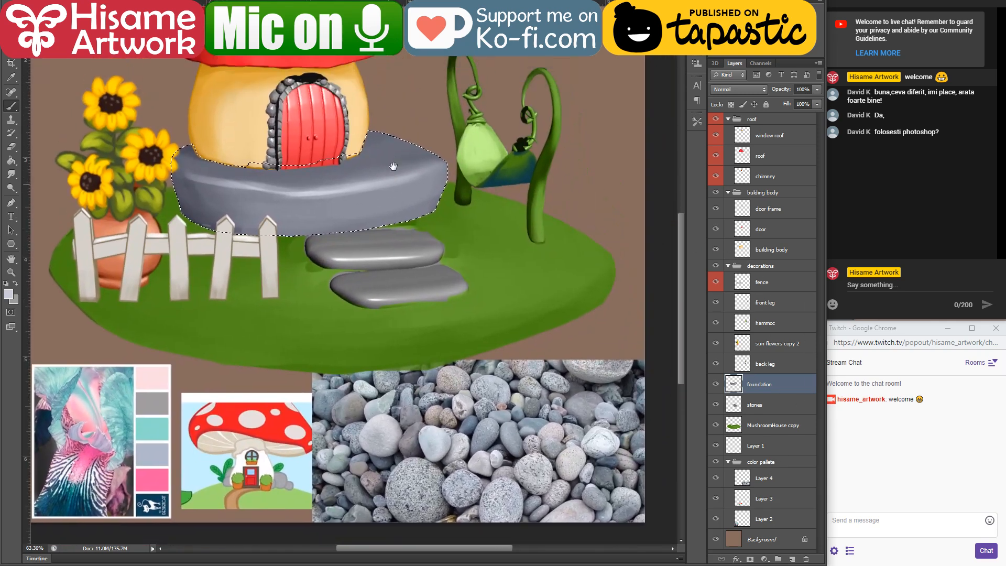
scroll(583, 487, "up", 3)
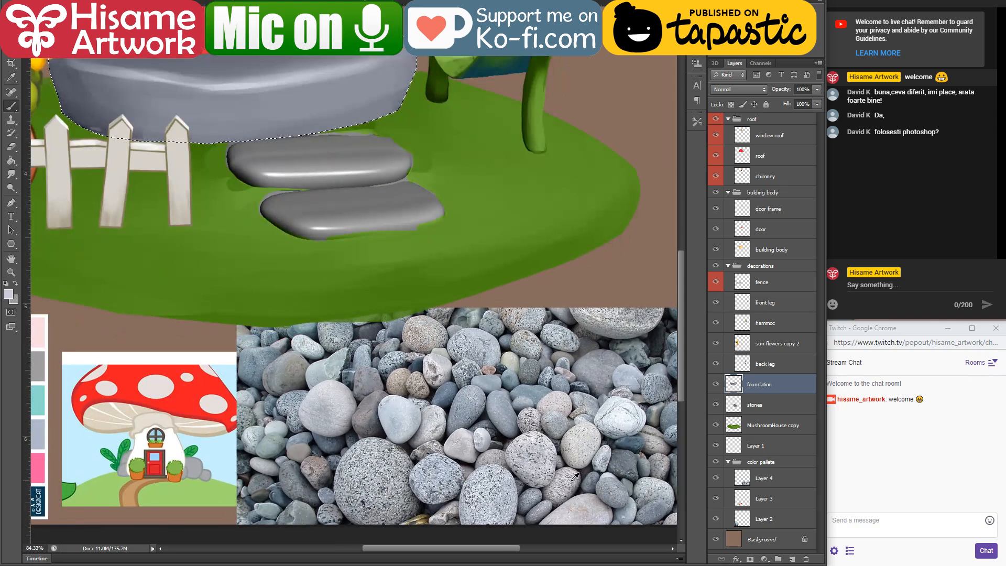
left_click_drag(450, 353, 479, 378)
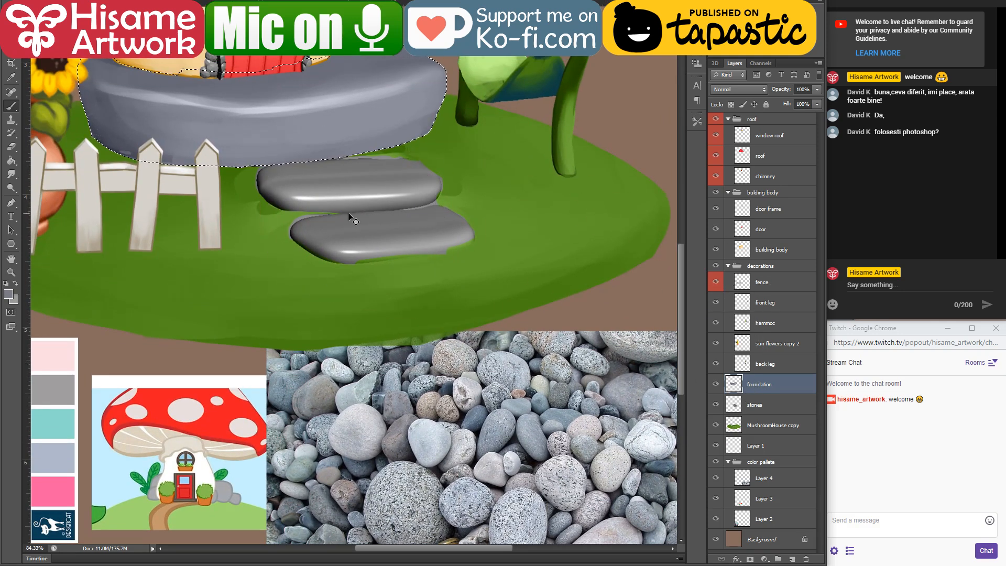
key("ctrl+d")
Step: Move the stones layer above the foundation layer and group the two layers as "stones"
left_click(360, 196, "ctrl")
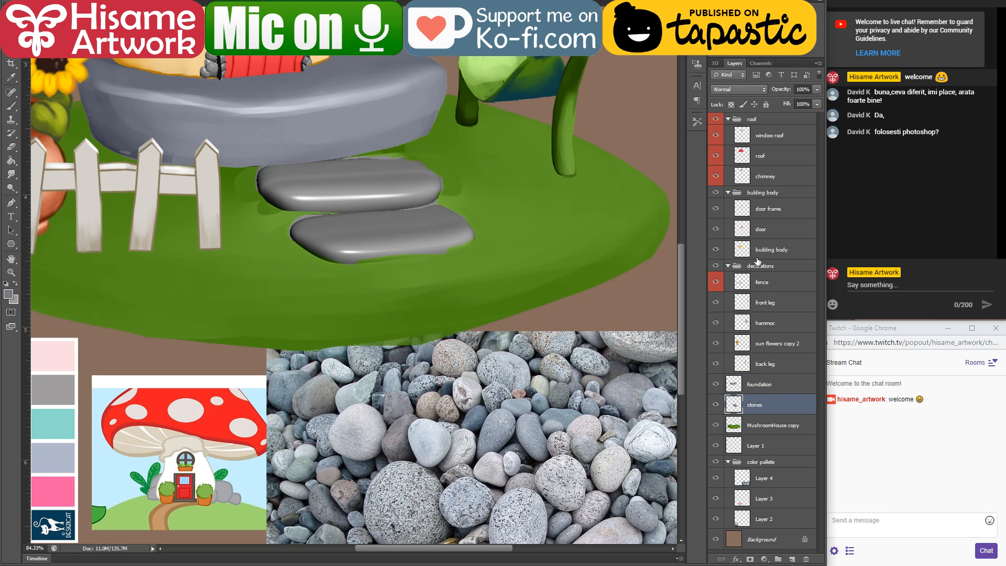
left_click_drag(774, 399, 775, 385)
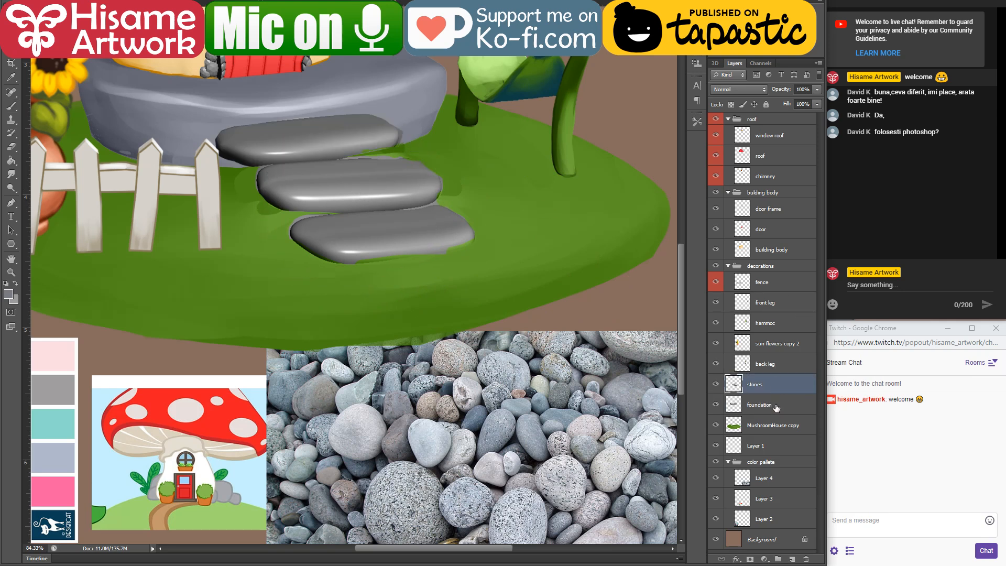
left_click(776, 408, "shift")
key("ctrl+g")
double_click(765, 381)
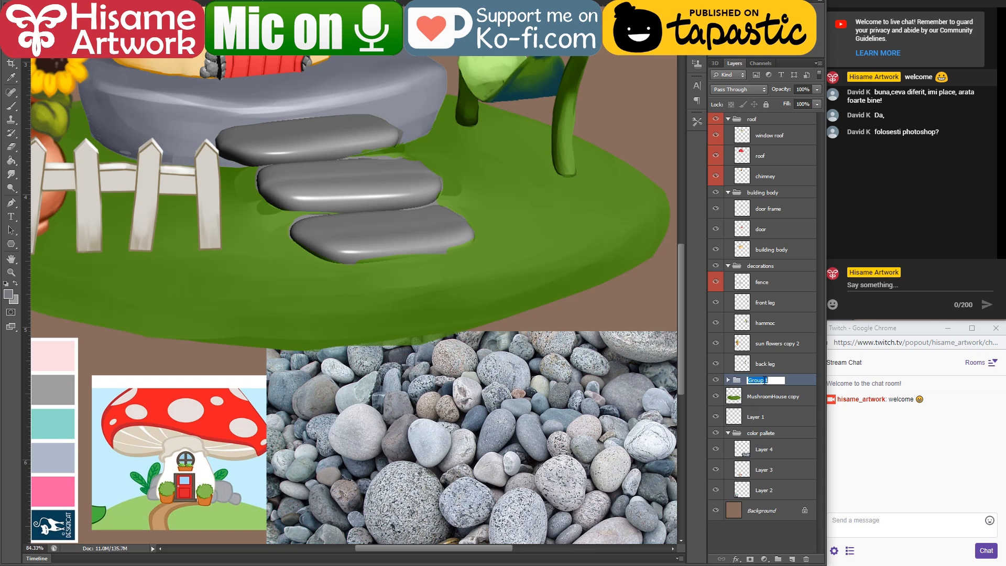
type("stones")
key("Return")
left_click(729, 380)
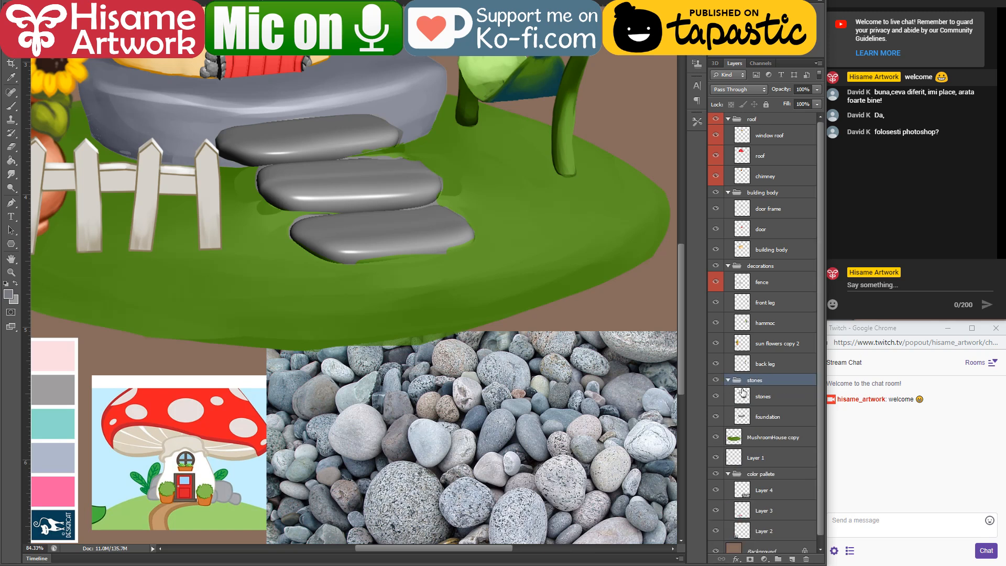
Step: Load the stones layer's outline as a selection and tint the uppermost stepping stone with a colour sampled from the pebbles, using a smaller brush
left_click(747, 400, "ctrl")
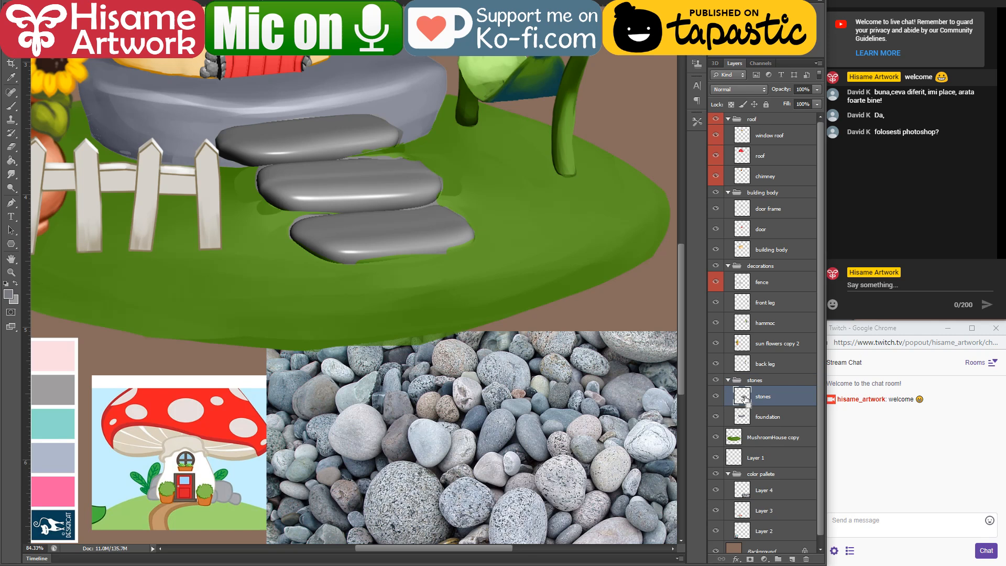
left_click(12, 107)
key("bracketleft")
key("bracketleft")
key("bracketleft")
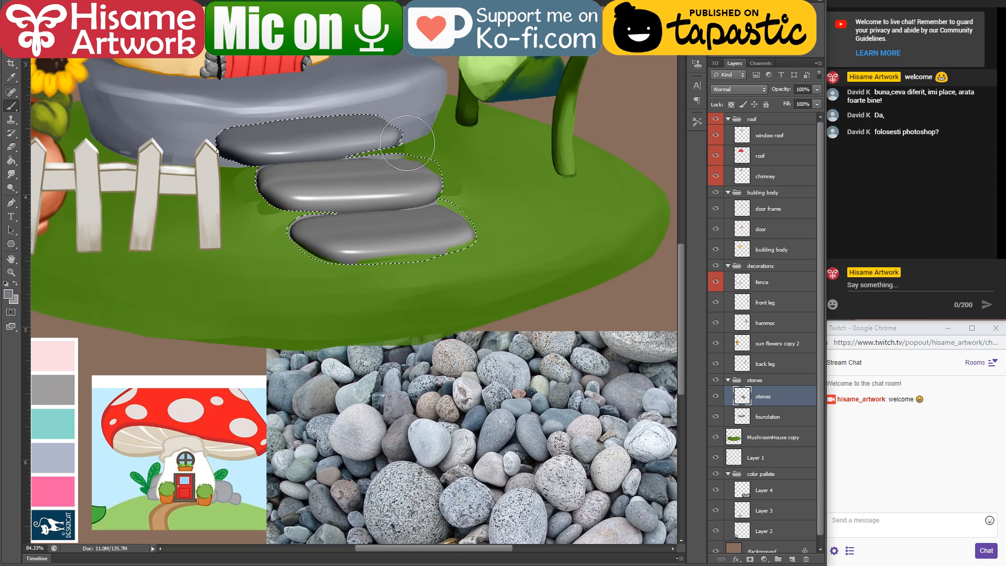
left_click(622, 533, "alt")
Step: Choose a more saturated pinkish mauve as foreground colour and tint the uppermost stepping stone with it
left_click(8, 295)
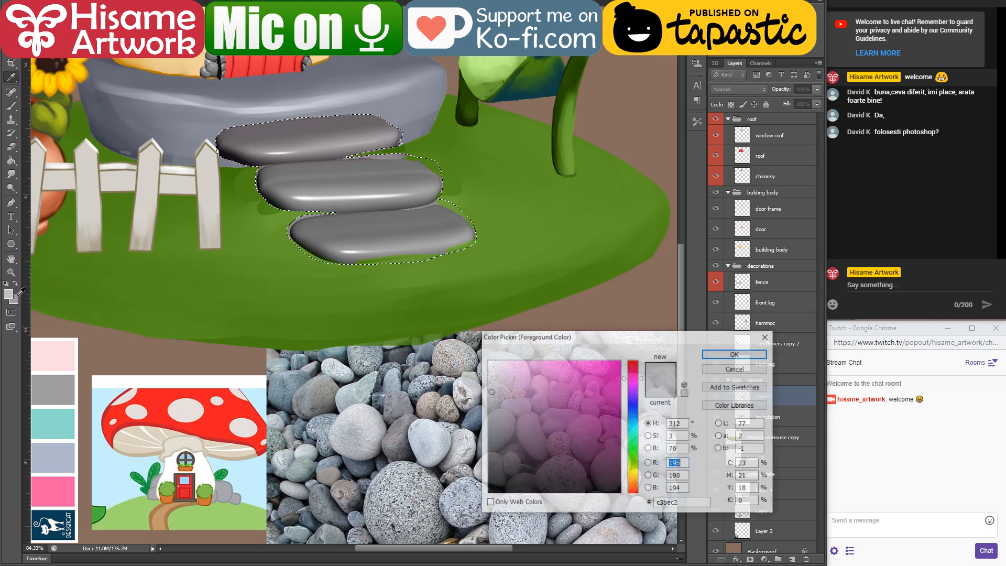
left_click(513, 393)
left_click(736, 354)
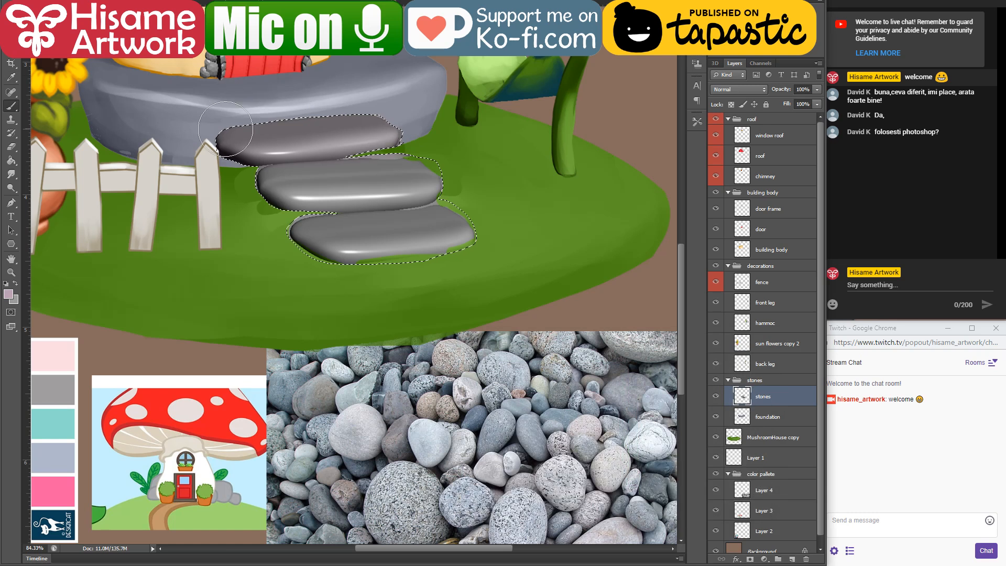
left_click_drag(481, 288, 440, 267)
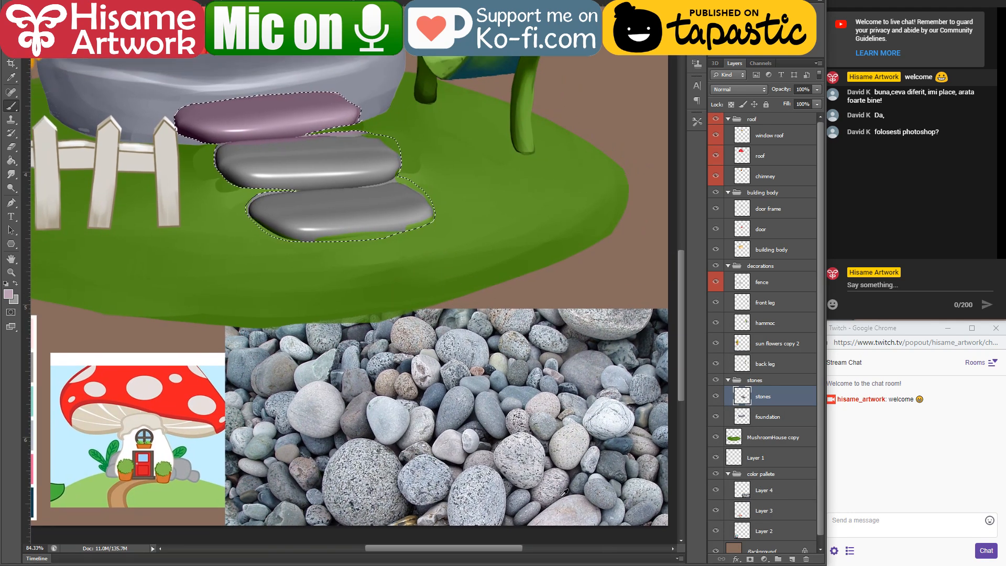
Step: Choose a light salmon pink as foreground colour and tint the middle stepping stone with it
left_click(8, 295)
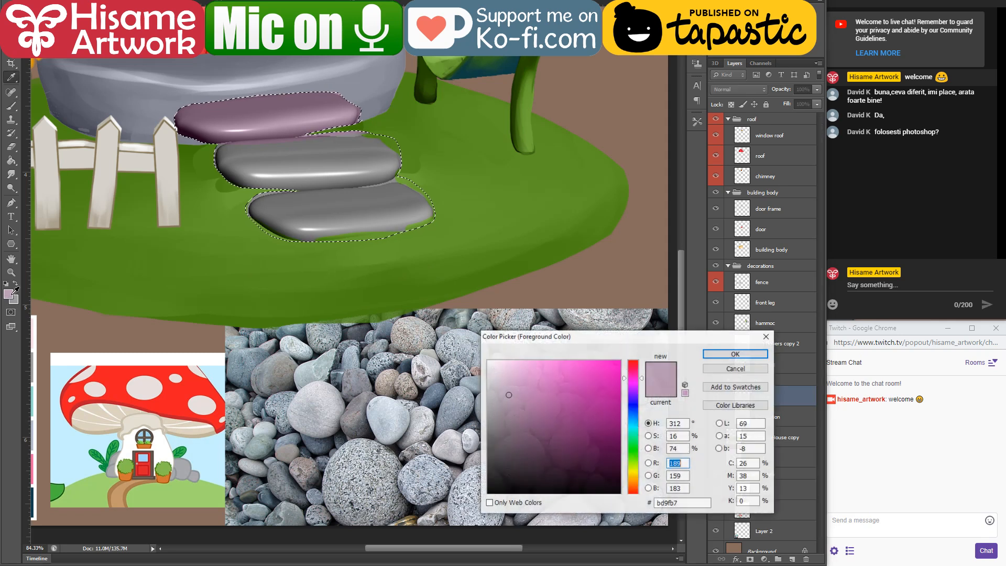
left_click_drag(633, 370, 636, 357)
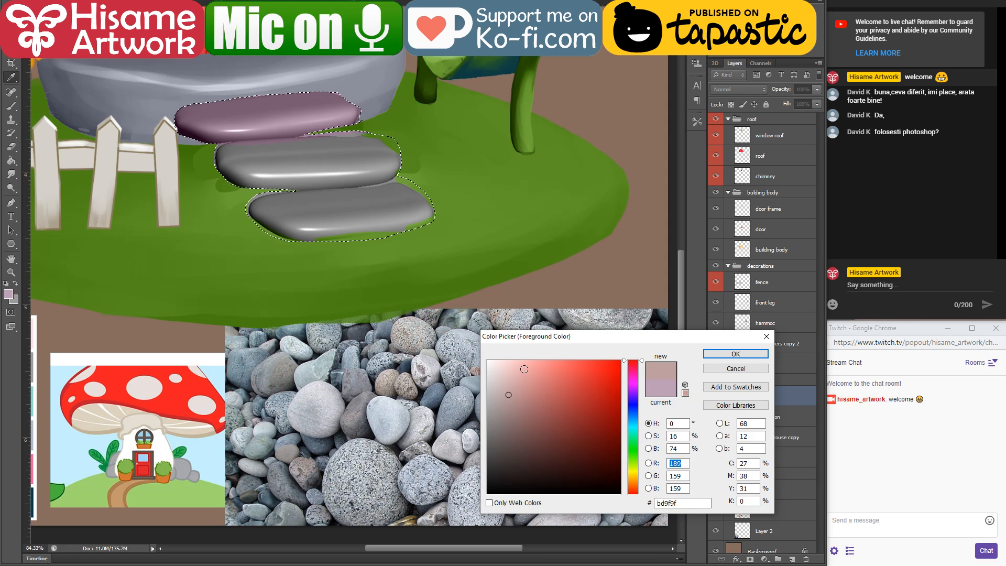
key("Return")
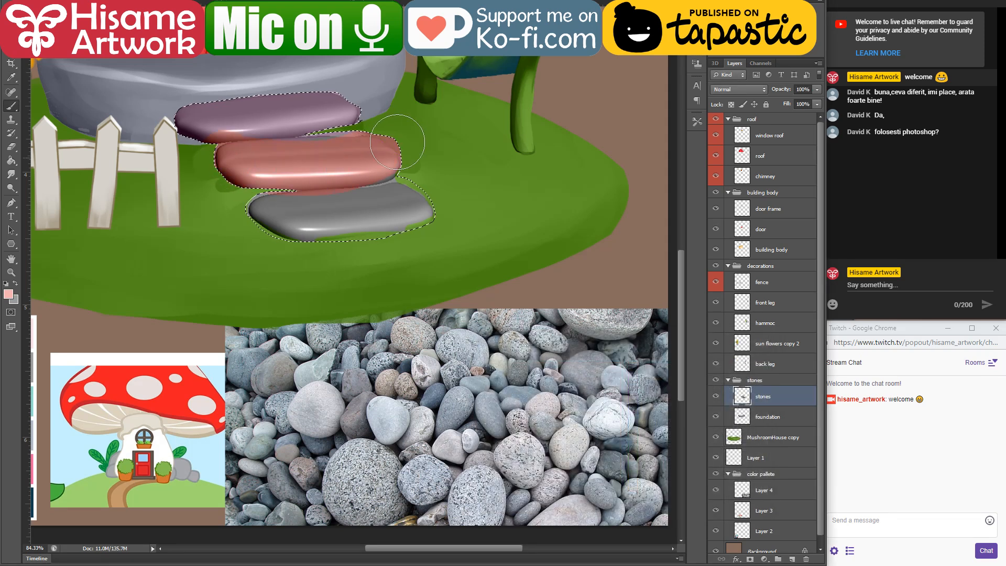
left_click_drag(320, 151, 238, 153)
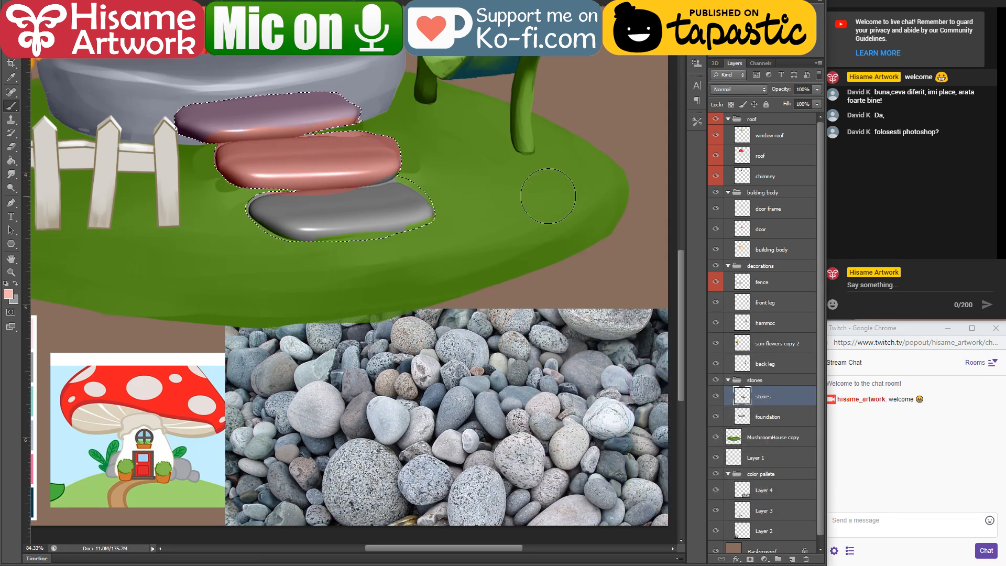
Step: Sample a beige pebble, make the colour a more saturated cream, tint the lowest stepping stone with it and clear the selection
left_click(569, 427, "alt")
left_click_drag(286, 213, 293, 224)
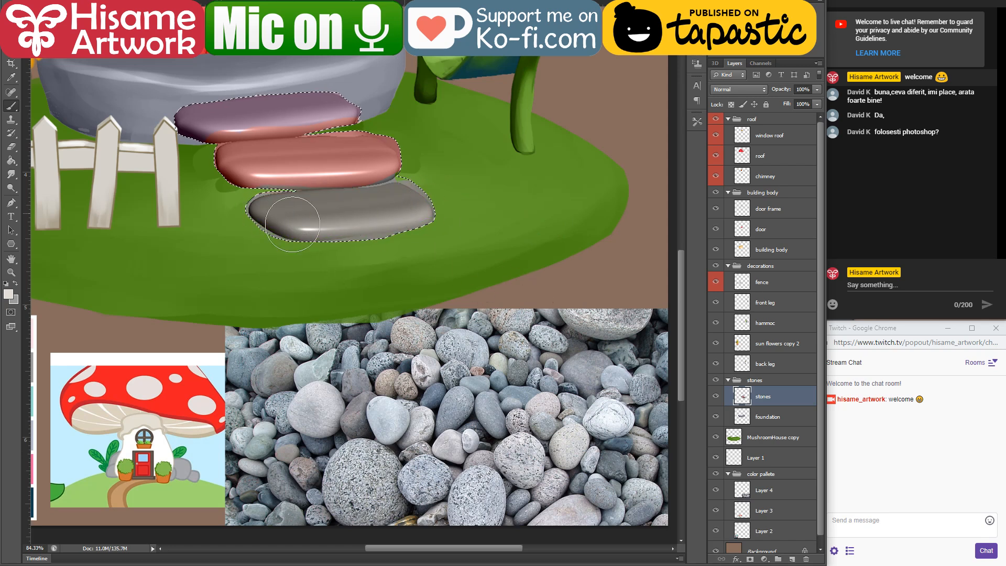
left_click(9, 294)
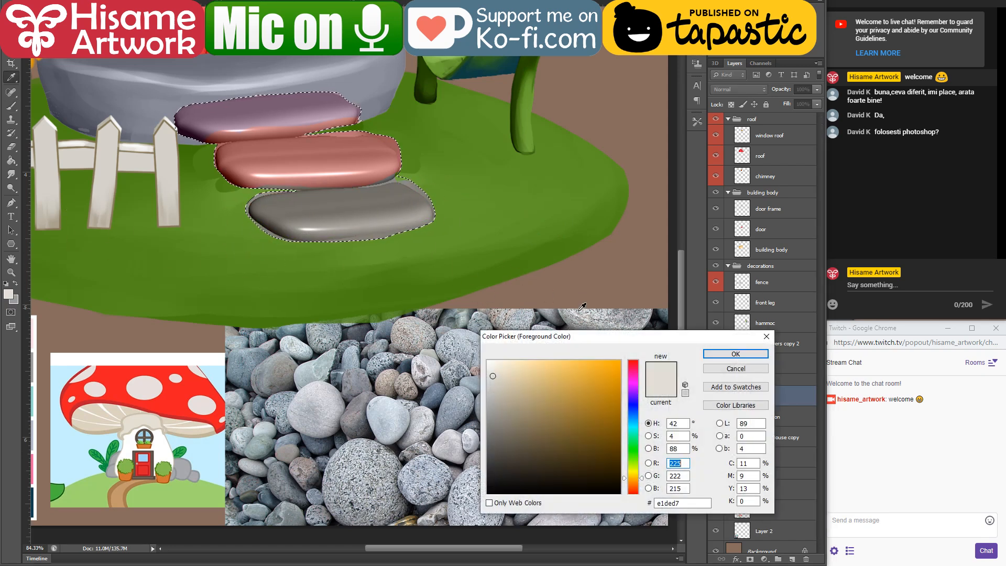
left_click(518, 371)
left_click(736, 354)
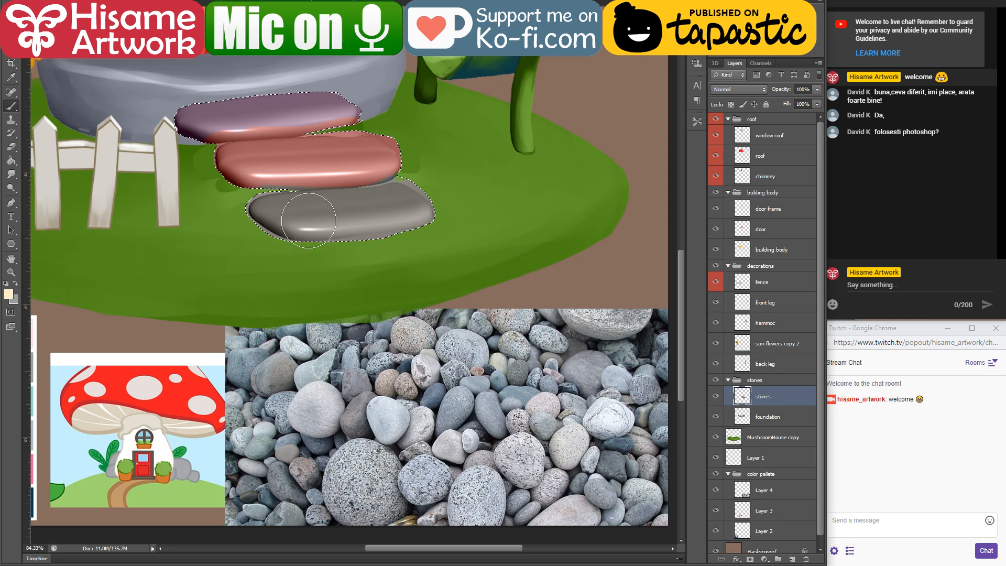
left_click_drag(278, 216, 419, 198)
left_click_drag(345, 164, 439, 301)
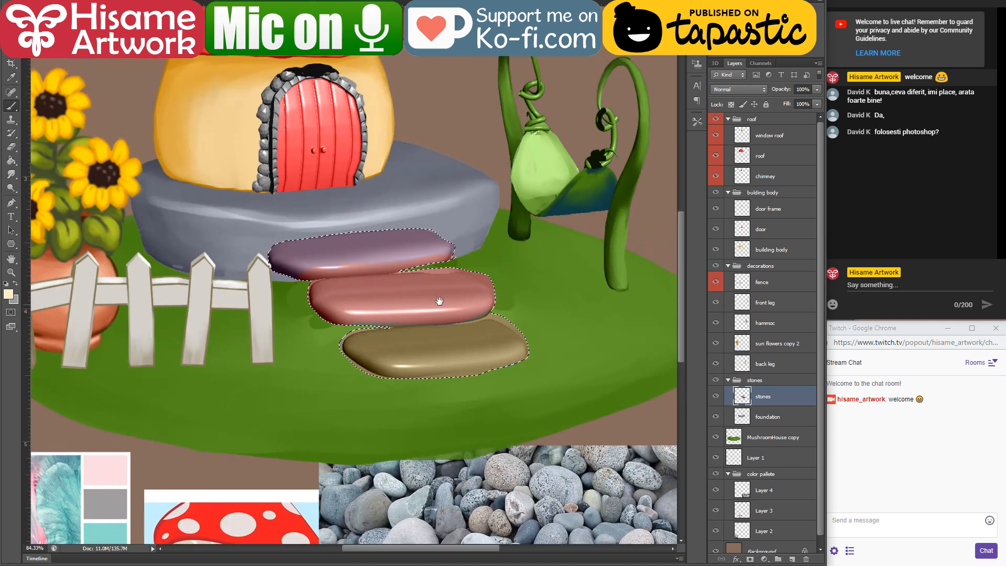
key("ctrl+d")
Step: Erase the excess colour around the left end of the middle stepping stone and the right end of the uppermost one
left_click_drag(276, 228, 333, 339)
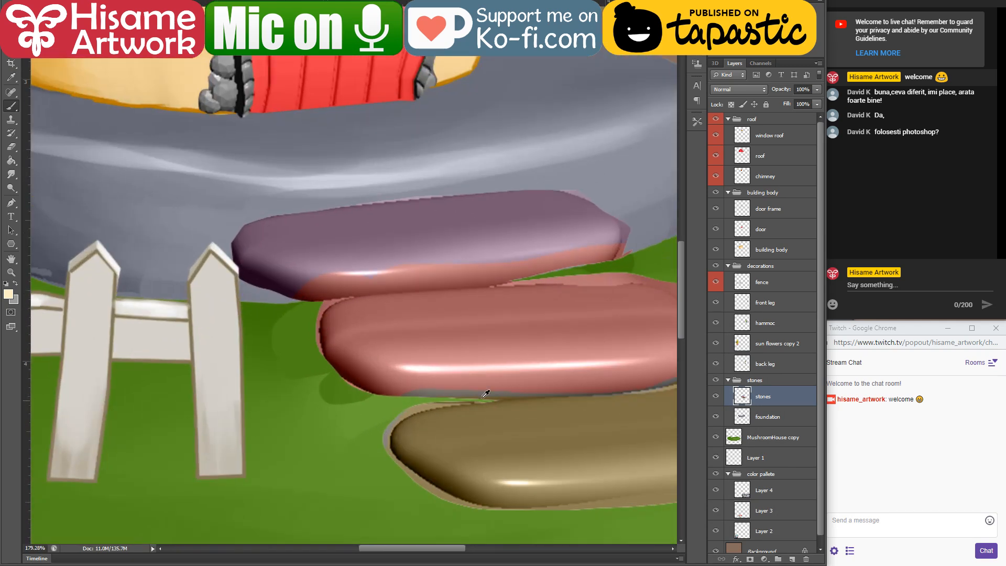
scroll(485, 394, "up", 1)
scroll(295, 279, "up", 1)
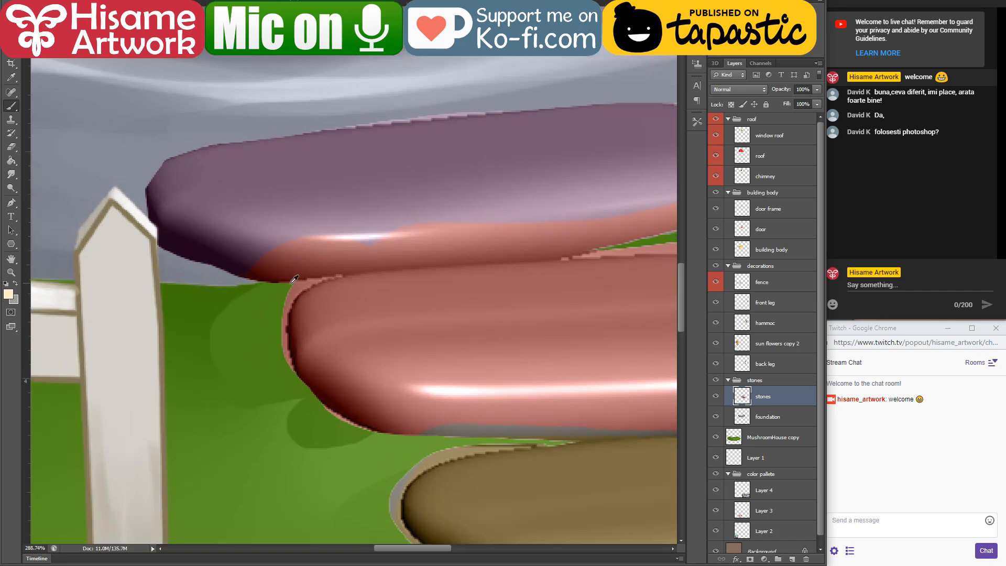
left_click(11, 147)
mouse_move(338, 276)
left_mouse_down()
mouse_move(278, 303)
mouse_move(337, 276)
mouse_move(287, 285)
mouse_move(328, 277)
mouse_move(295, 293)
mouse_move(280, 362)
mouse_move(291, 385)
mouse_move(282, 334)
mouse_move(286, 311)
mouse_move(293, 381)
mouse_move(291, 364)
mouse_move(319, 420)
mouse_move(256, 344)
mouse_move(332, 396)
mouse_move(315, 406)
mouse_move(388, 443)
left_mouse_up()
left_click_drag(532, 451, 240, 434)
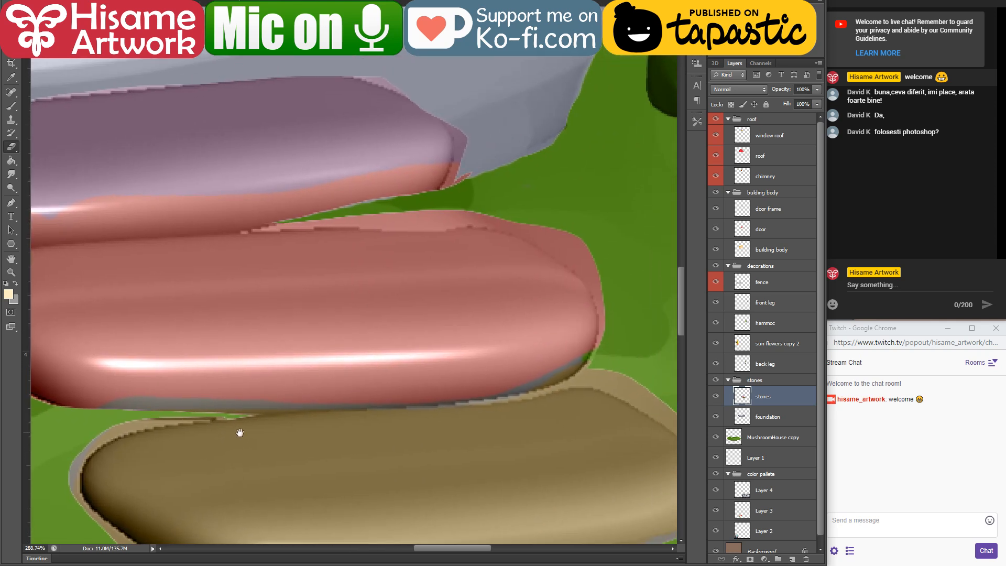
left_click_drag(515, 313, 529, 333)
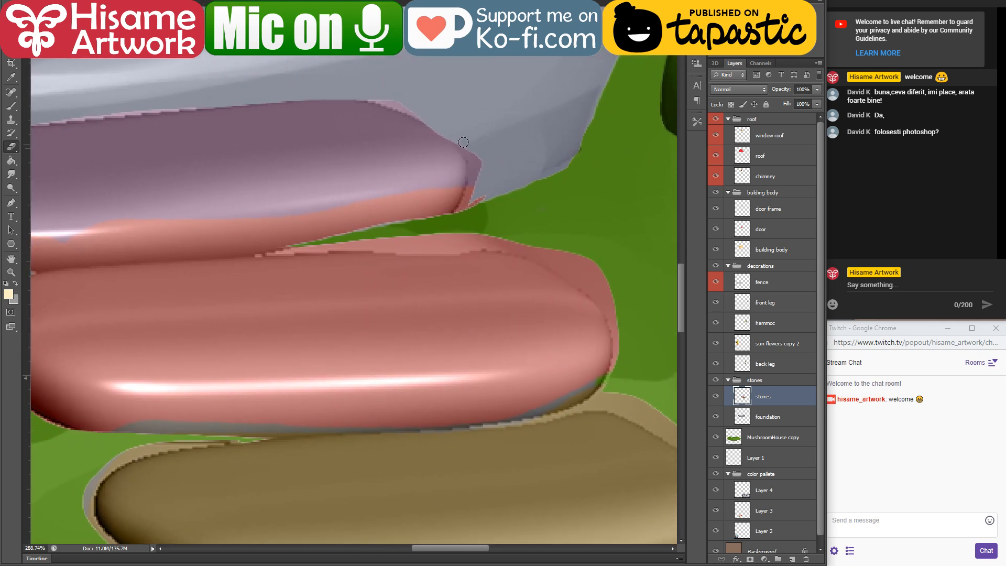
mouse_move(464, 142)
left_mouse_down()
mouse_move(468, 186)
mouse_move(455, 218)
mouse_move(470, 199)
mouse_move(477, 134)
mouse_move(470, 210)
mouse_move(490, 194)
mouse_move(452, 141)
mouse_move(489, 310)
left_mouse_up()
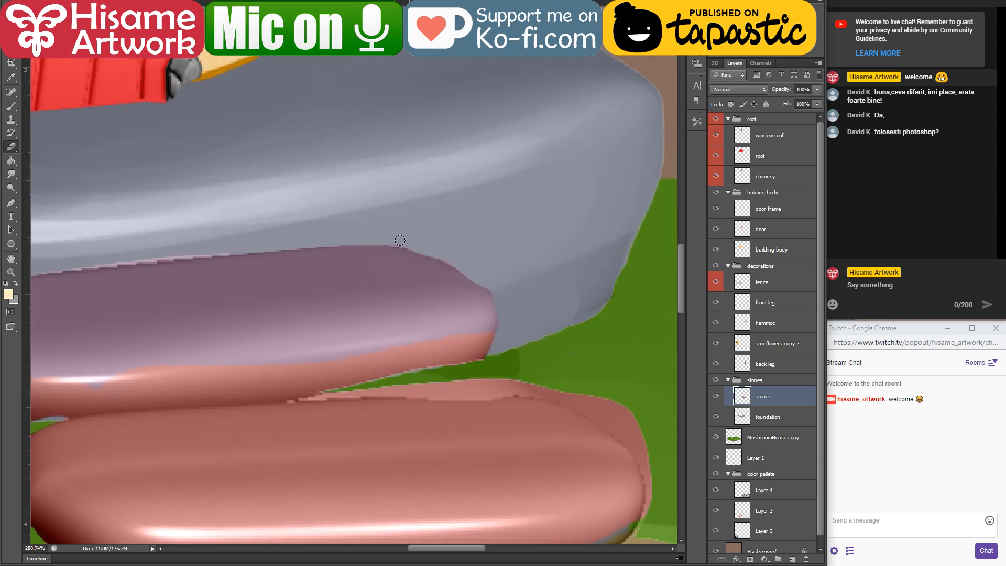
Step: Erase the excess colour along the upper edge and around the right end of the middle stepping stone
mouse_move(370, 364)
left_mouse_down()
mouse_move(354, 248)
mouse_move(328, 251)
left_mouse_up()
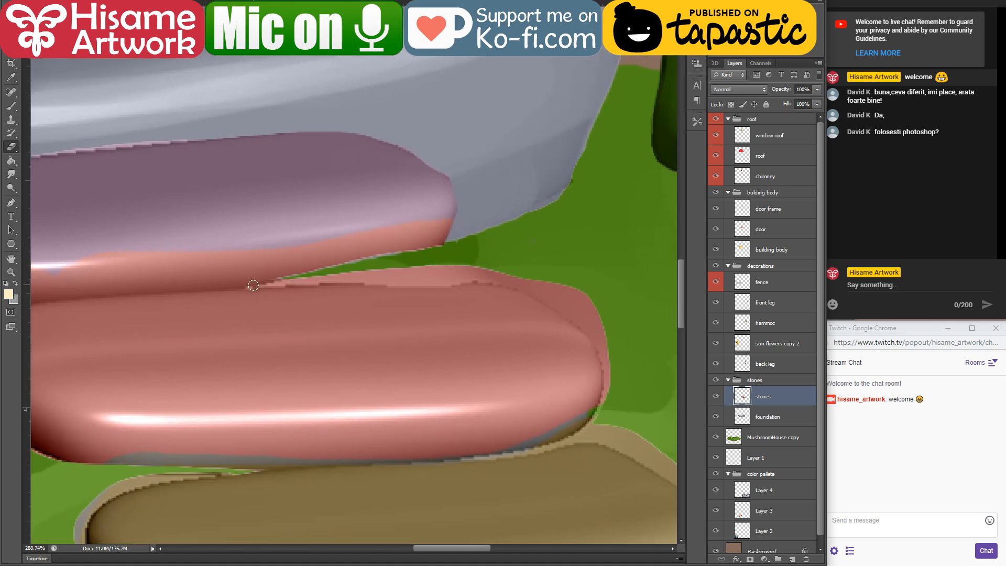
left_click_drag(253, 285, 392, 276)
left_click_drag(259, 284, 440, 271)
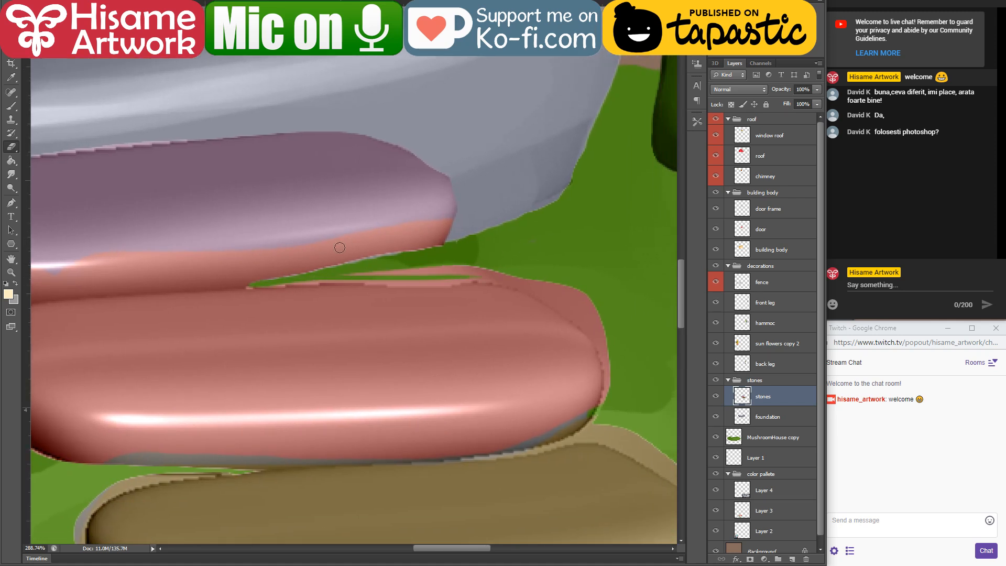
mouse_move(276, 283)
left_mouse_down()
mouse_move(512, 280)
mouse_move(447, 286)
mouse_move(392, 278)
mouse_move(549, 273)
mouse_move(347, 278)
mouse_move(417, 270)
left_mouse_up()
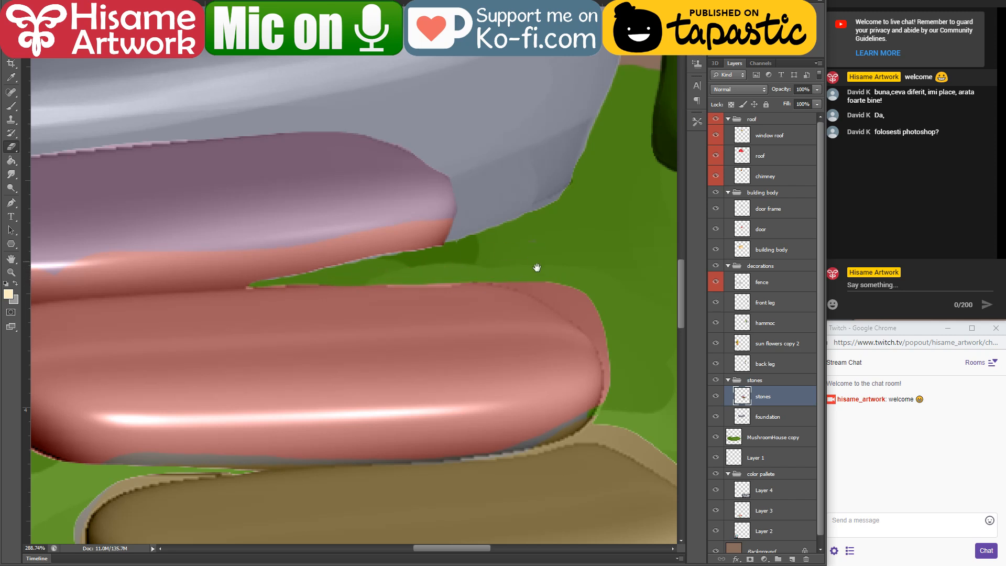
left_click_drag(537, 267, 461, 195)
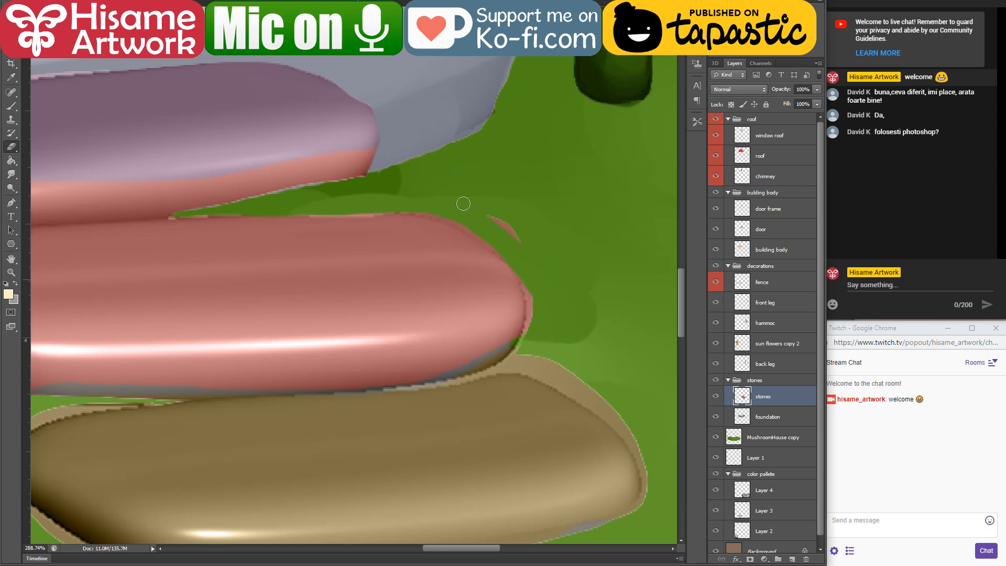
mouse_move(524, 283)
left_mouse_down()
mouse_move(526, 332)
mouse_move(511, 356)
left_mouse_up()
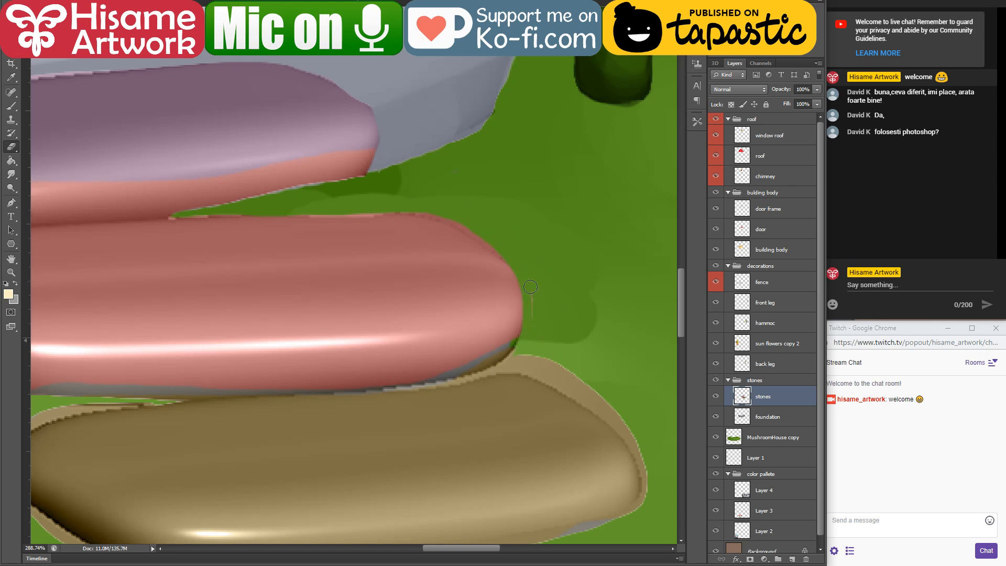
Step: Erase the excess colour along the upper edge and around the right end of the lowest stepping stone
mouse_move(524, 395)
left_mouse_down()
mouse_move(477, 318)
mouse_move(456, 315)
left_mouse_up()
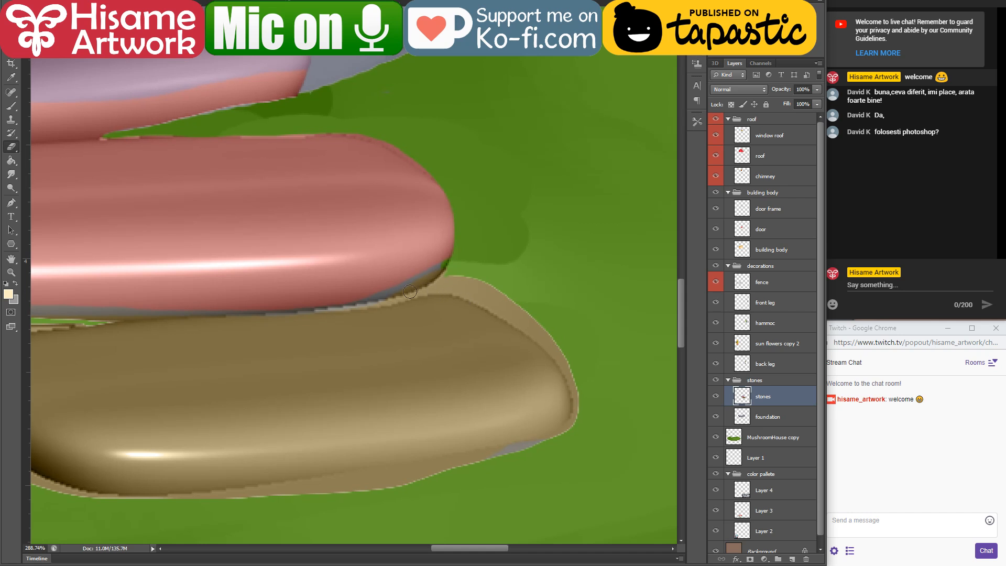
mouse_move(366, 302)
left_mouse_down()
mouse_move(456, 274)
mouse_move(413, 295)
mouse_move(511, 288)
mouse_move(574, 341)
left_mouse_up()
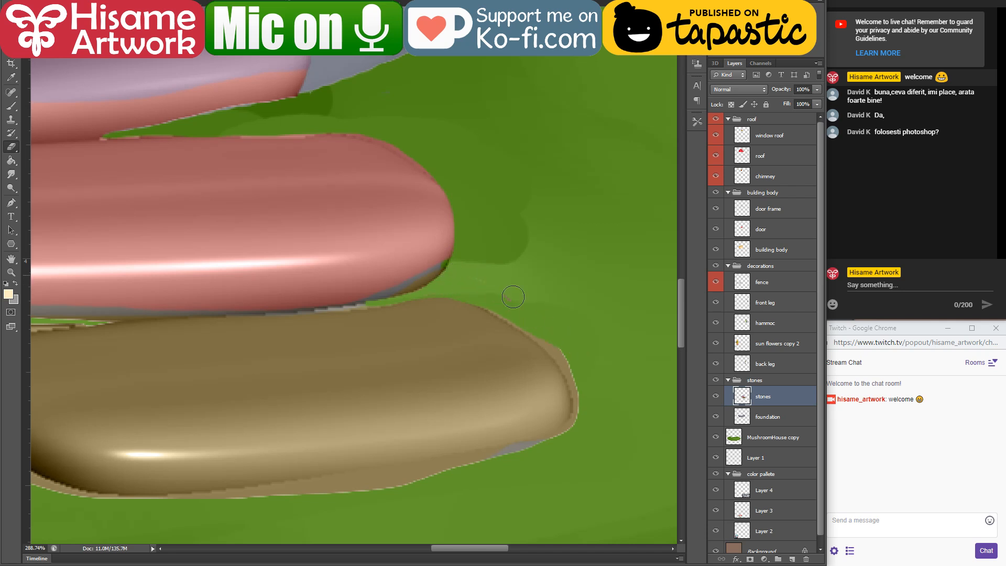
left_click_drag(514, 299, 575, 366)
mouse_move(518, 312)
left_mouse_down()
mouse_move(571, 374)
mouse_move(572, 438)
left_mouse_up()
Step: On the MushroomHouse copy layer, paint sampled grass green over the leftover marks between the middle and lowest stones with a smaller brush
key("v")
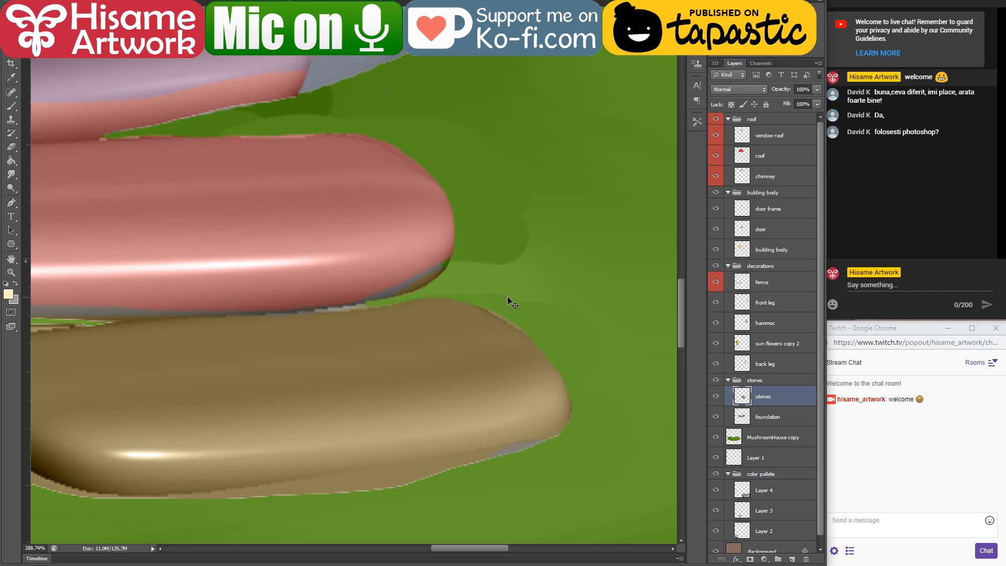
left_click(506, 298)
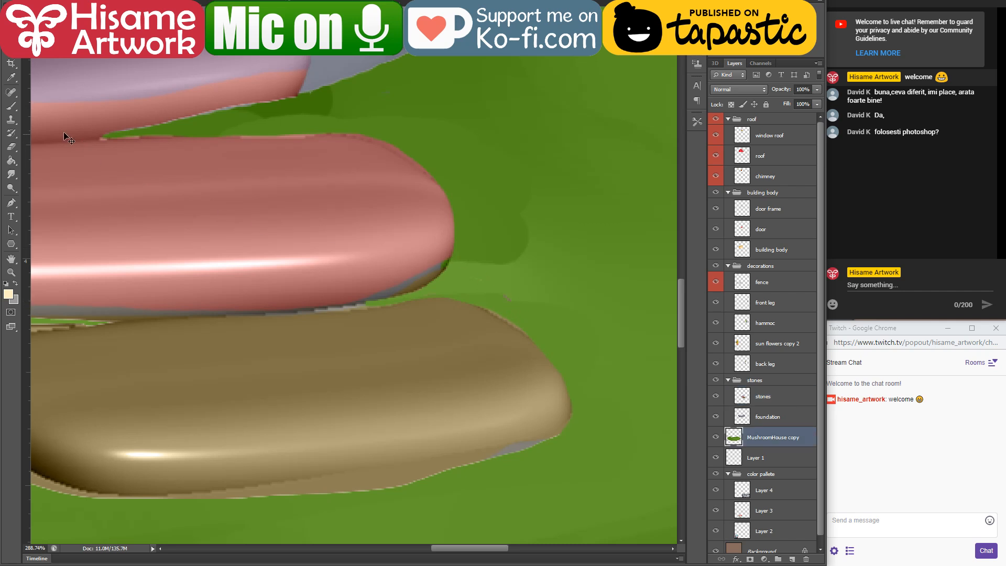
left_click(512, 274, "alt")
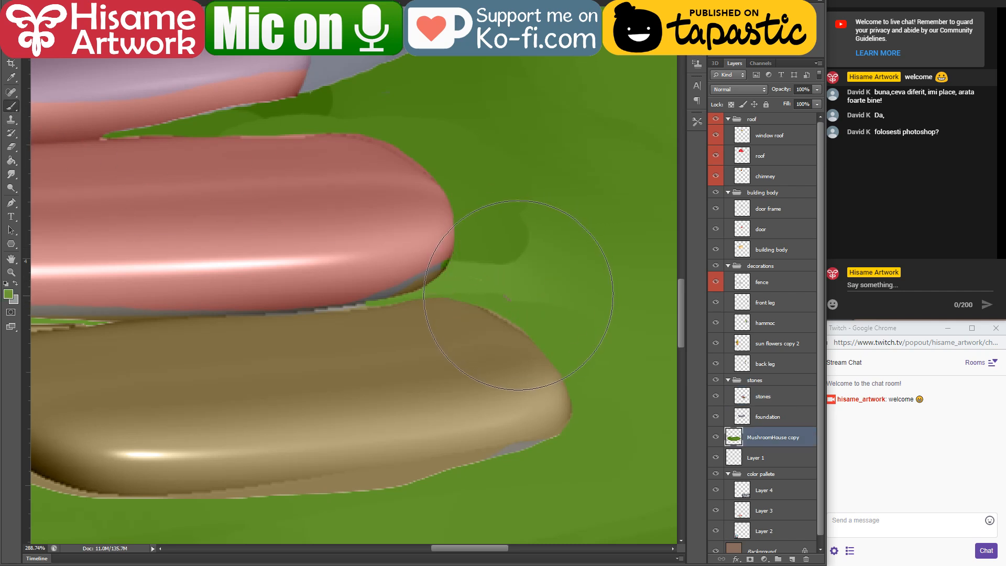
key("bracketleft")
key("bracketleft")
key("bracketleft")
key("bracketleft")
mouse_move(469, 310)
left_mouse_down()
mouse_move(514, 259)
mouse_move(480, 266)
left_mouse_up()
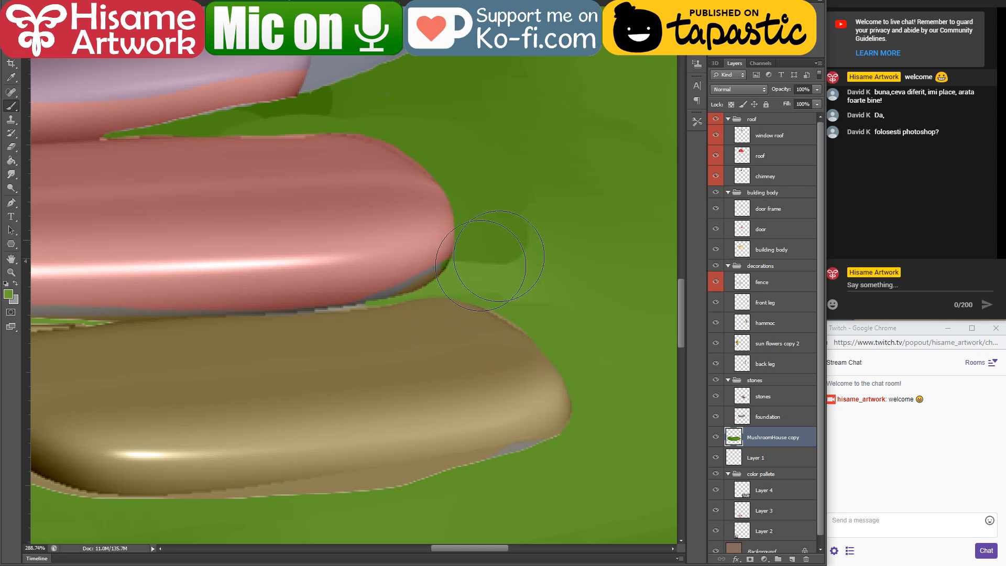
Step: Check the grass layer by toggling its visibility, and paint sampled greens over the remaining dark patches beside the stepping stones
left_click(717, 439)
left_click(717, 437)
left_click(132, 1)
left_click(132, 10)
left_click(531, 278, "alt")
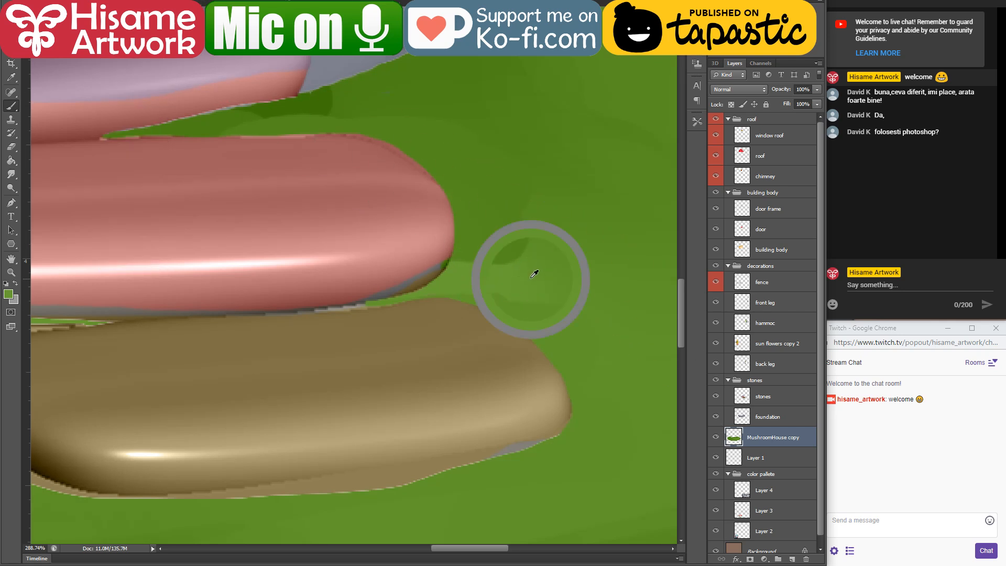
mouse_move(543, 255)
left_mouse_down()
mouse_move(426, 157)
mouse_move(389, 147)
left_mouse_up()
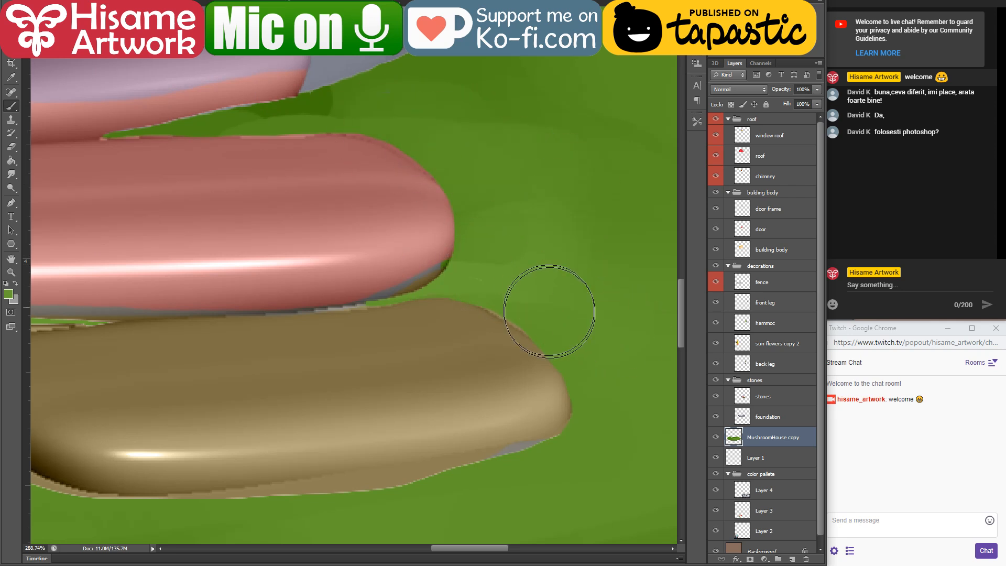
left_click(321, 103, "alt")
mouse_move(234, 127)
left_mouse_down()
mouse_move(390, 99)
mouse_move(423, 184)
mouse_move(581, 231)
left_mouse_up()
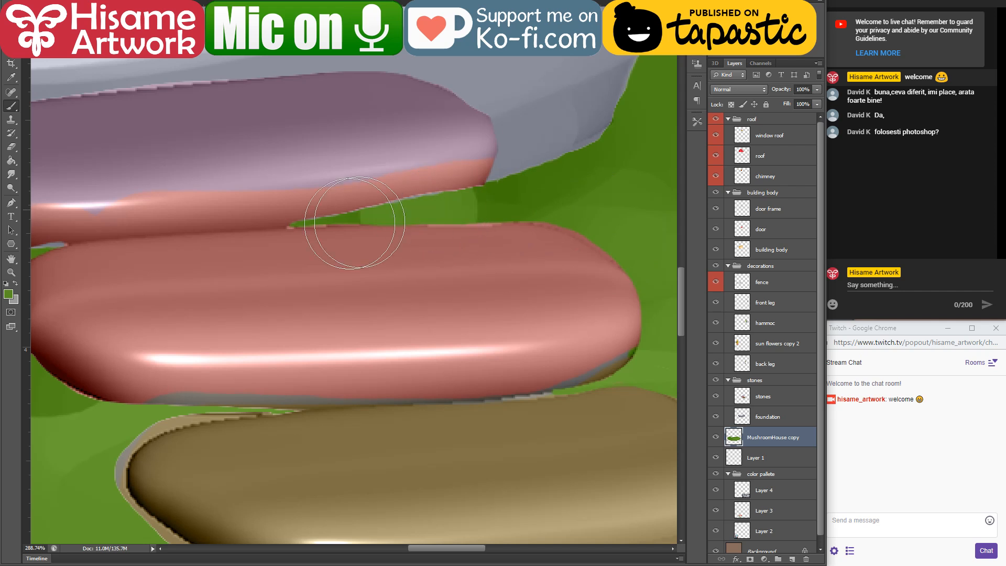
Step: On the stones layer, erase the excess colour along the lower edge and around the left end of the lowest stepping stone
mouse_move(523, 309)
left_mouse_down()
mouse_move(505, 278)
mouse_move(436, 240)
left_mouse_up()
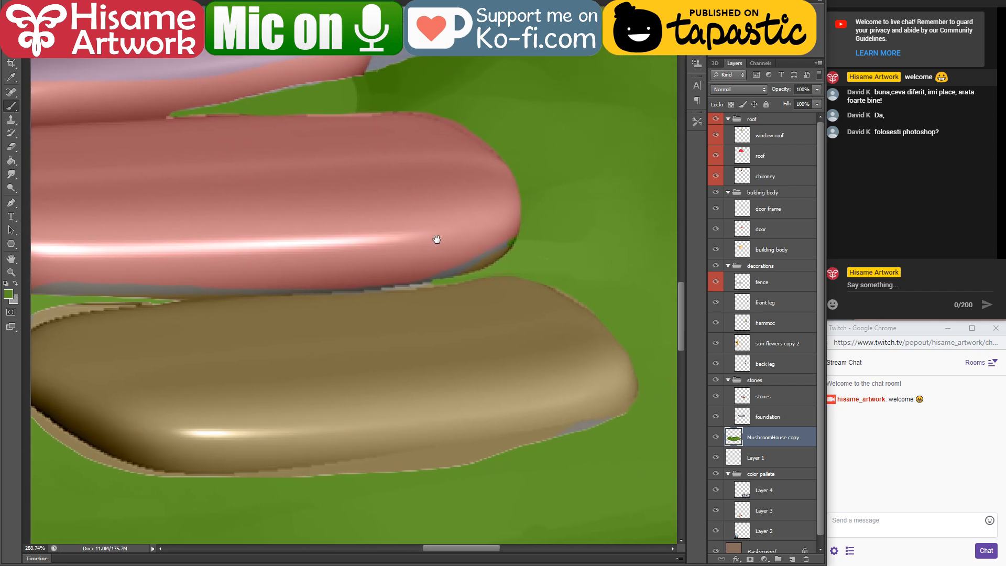
key("v")
left_click(492, 390, "ctrl")
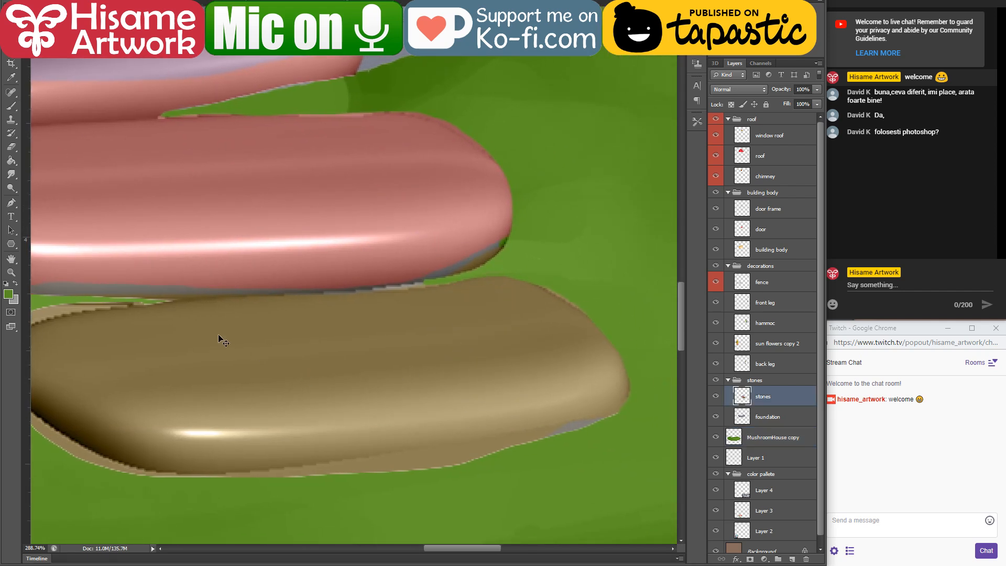
left_click(11, 147)
left_click_drag(306, 473, 469, 456)
left_click_drag(569, 437, 507, 454)
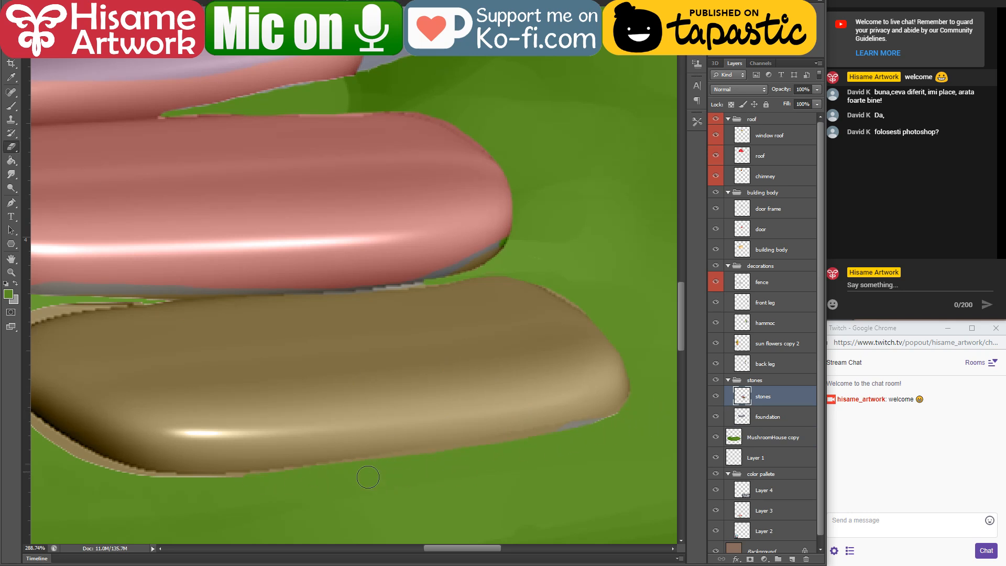
left_click_drag(224, 407, 485, 392)
mouse_move(410, 286)
left_mouse_down()
mouse_move(280, 312)
mouse_move(343, 290)
mouse_move(226, 335)
mouse_move(292, 307)
mouse_move(260, 320)
mouse_move(249, 387)
mouse_move(260, 393)
mouse_move(320, 297)
left_mouse_up()
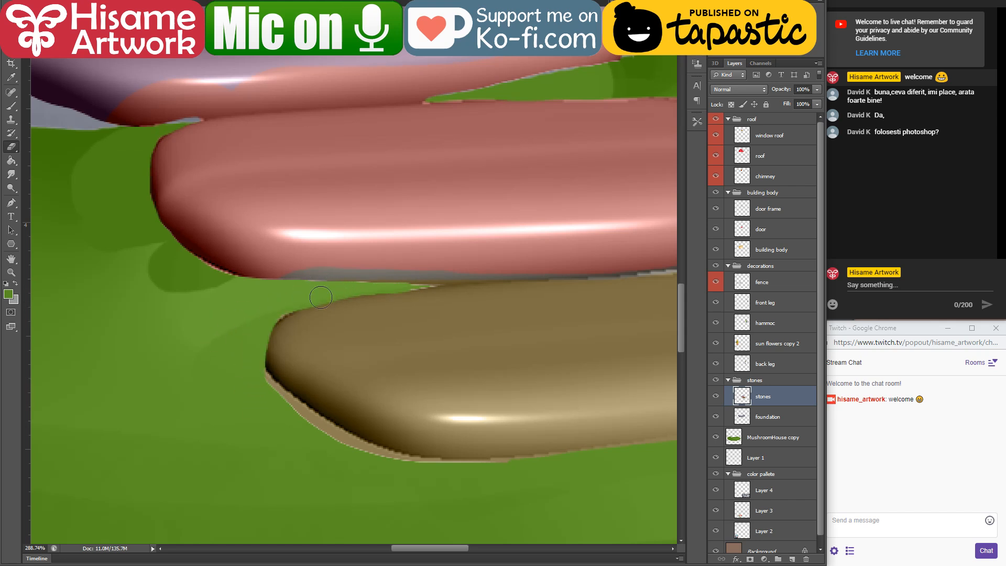
mouse_move(257, 371)
left_mouse_down()
mouse_move(309, 413)
mouse_move(467, 468)
mouse_move(487, 461)
left_mouse_up()
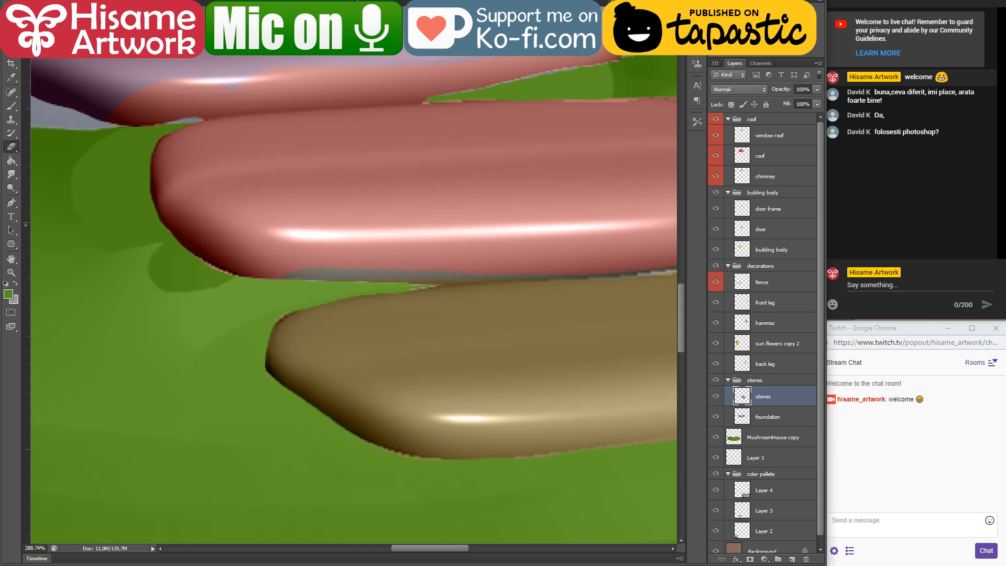
Step: Switch to the other open illustration and examine how its paving stones, grass and house stonework are painted
key("ctrl+Tab")
scroll(337, 333, "down", 5)
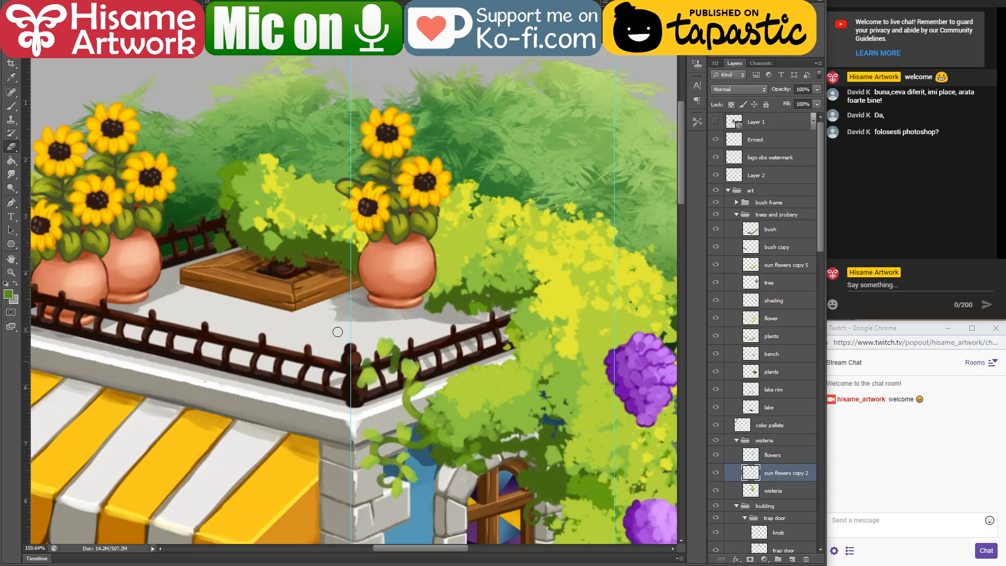
left_click_drag(322, 432, 367, 296)
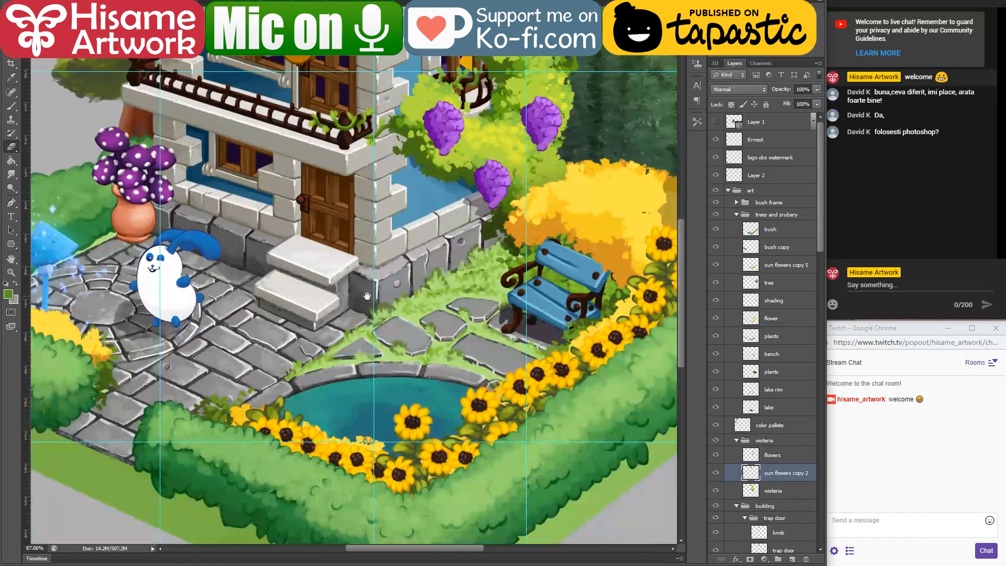
scroll(447, 338, "up", 5)
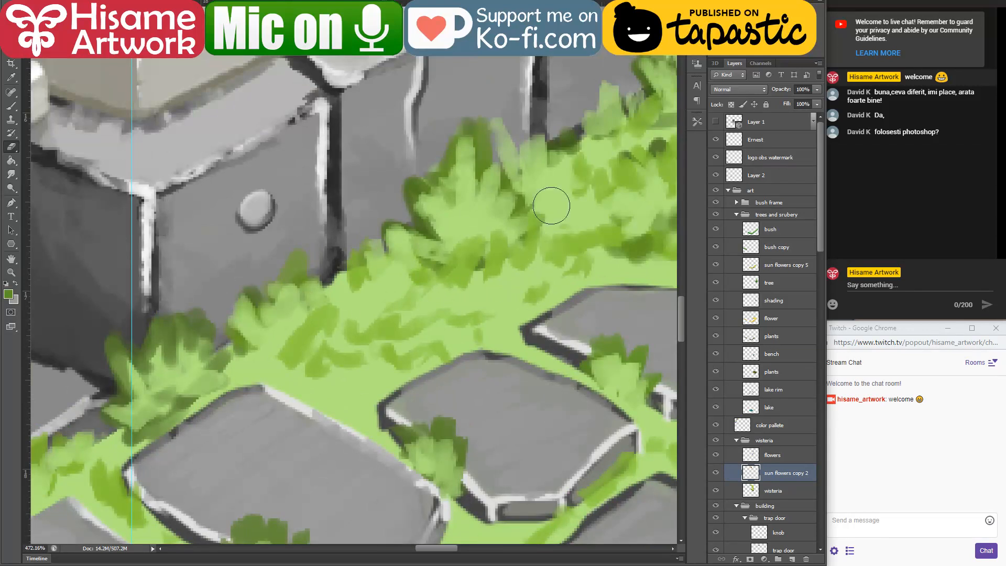
scroll(486, 285, "down", 2)
scroll(486, 285, "down", 8)
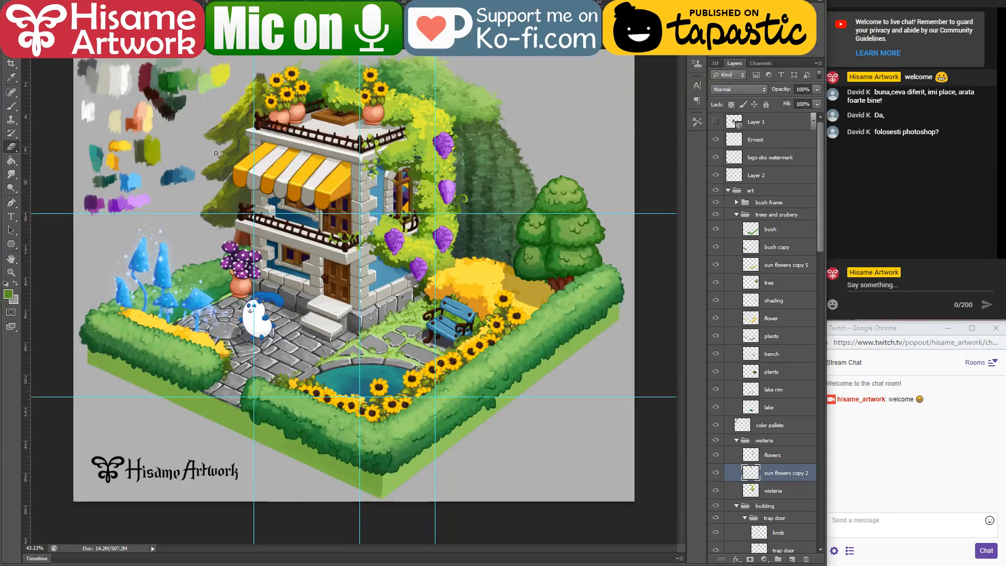
scroll(216, 153, "up", 1)
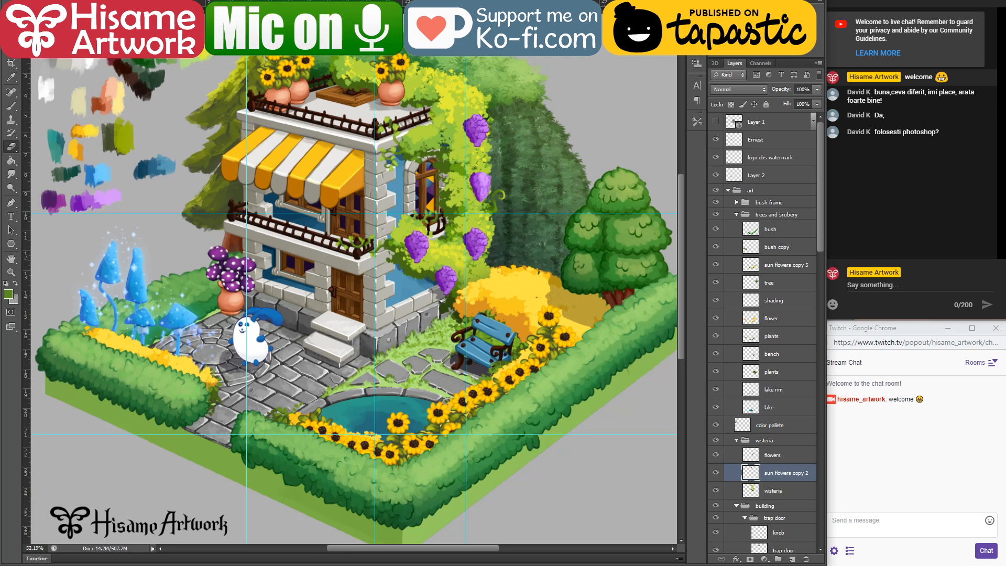
Step: Hide the guides in the reference illustration and switch back to the stepping stones in the mushroom house drawing
key("ctrl+semicolon")
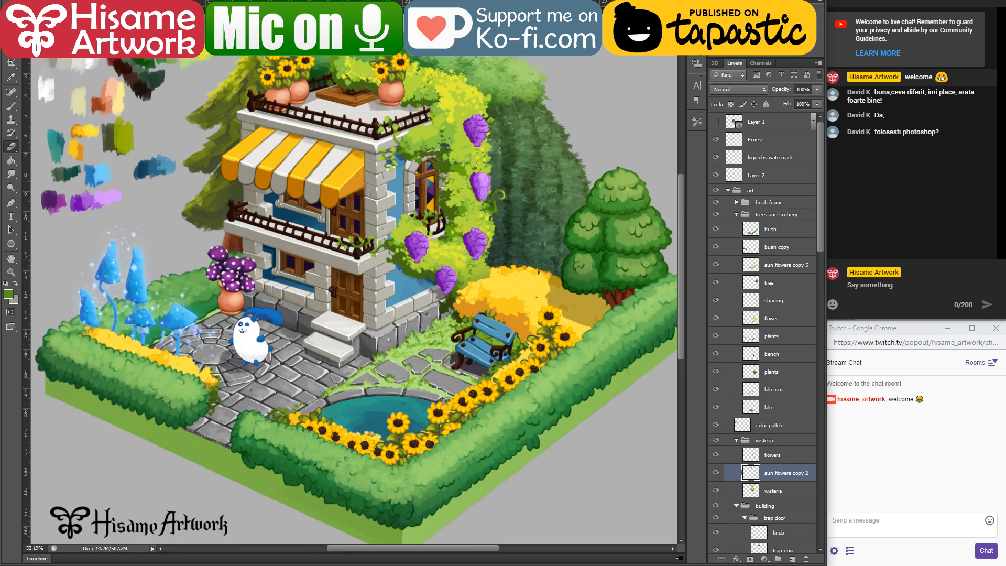
key("ctrl+semicolon")
key("ctrl+semicolon")
key("ctrl+Tab")
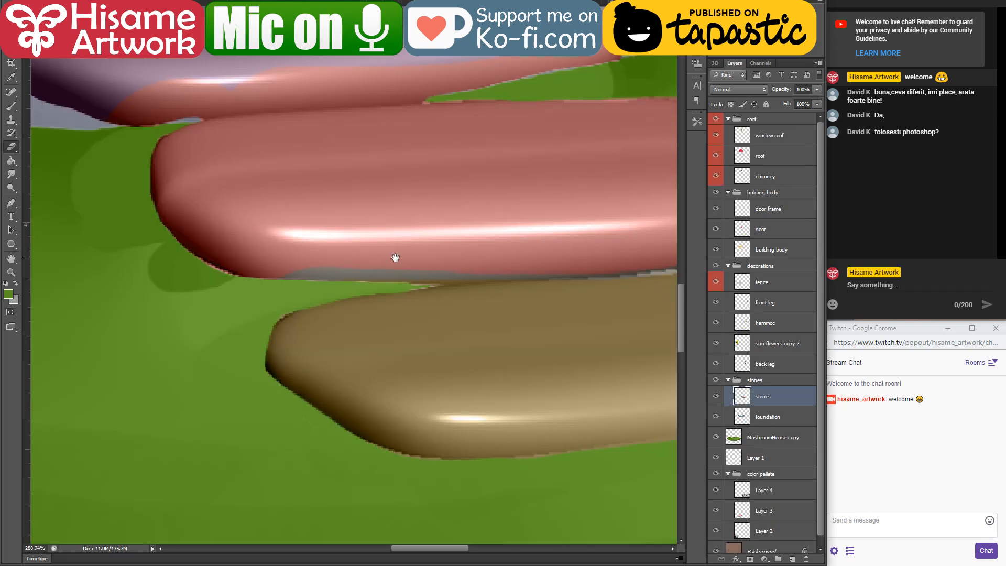
left_click_drag(243, 235, 433, 344)
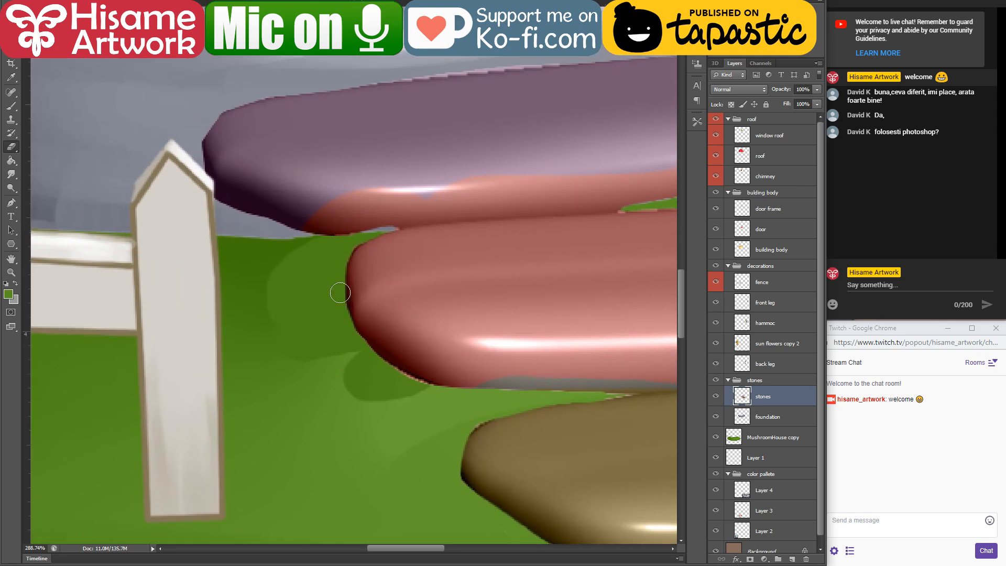
scroll(340, 293, "down", 4)
scroll(301, 322, "up", 2)
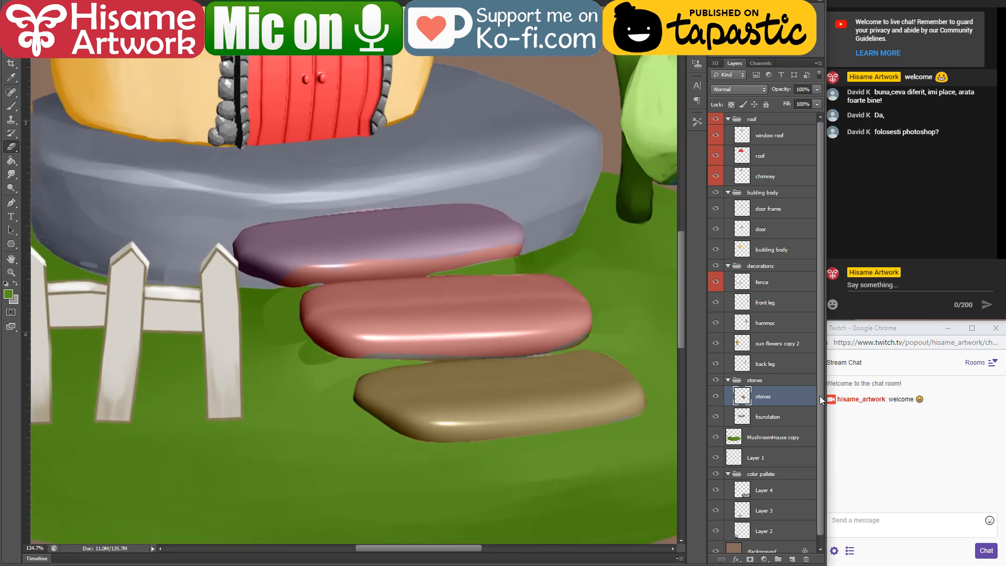
Step: Duplicate the stones layer and set the upper stones layer's blend mode to Screen
left_click_drag(797, 394, 797, 384)
left_click_drag(783, 438, 780, 415)
left_click(784, 400)
left_click(737, 89)
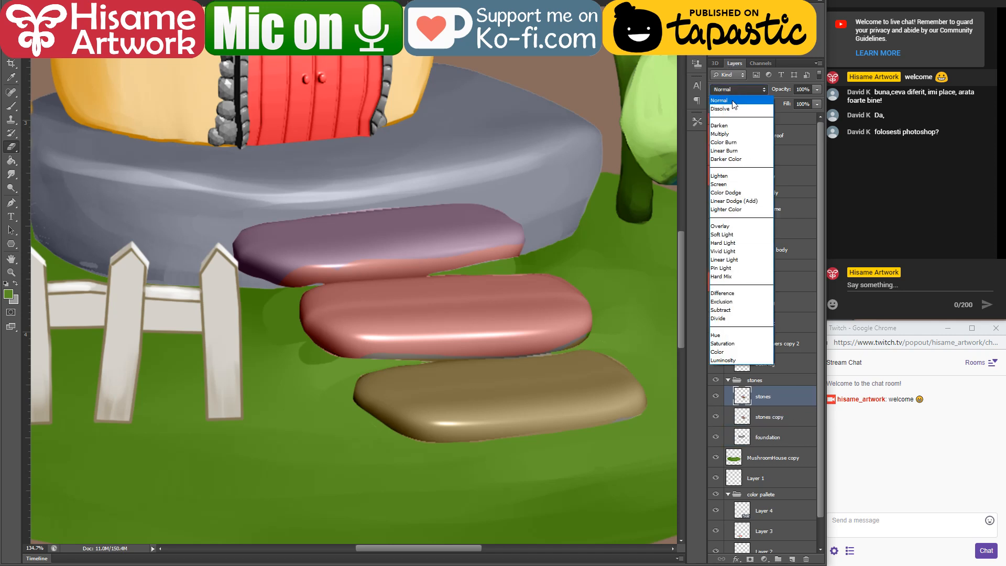
left_click(728, 185)
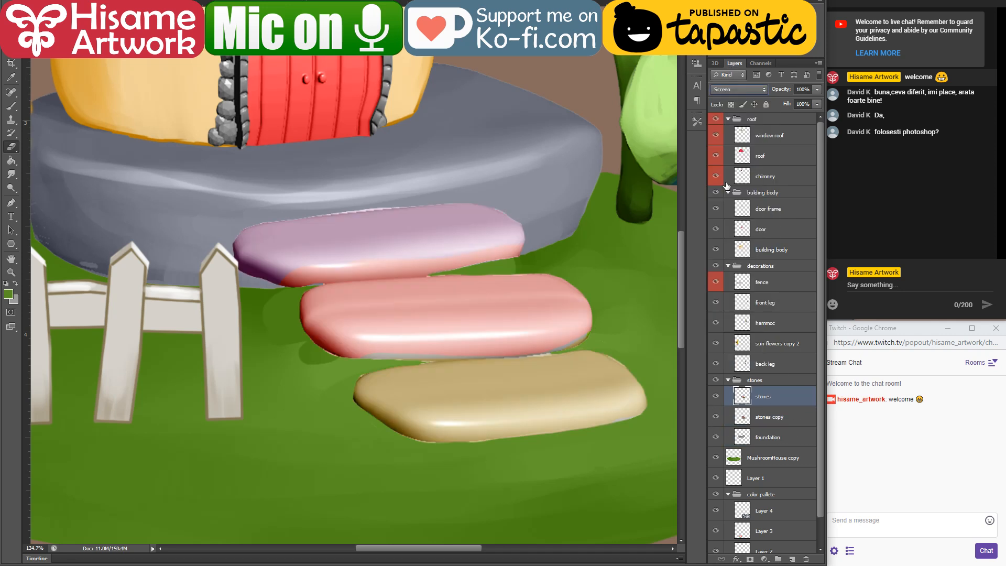
Step: Merge the Screen-mode stones layer with the stones copy beneath it into one layer
left_click(777, 416, "shift")
right_click(776, 415)
left_click(810, 236)
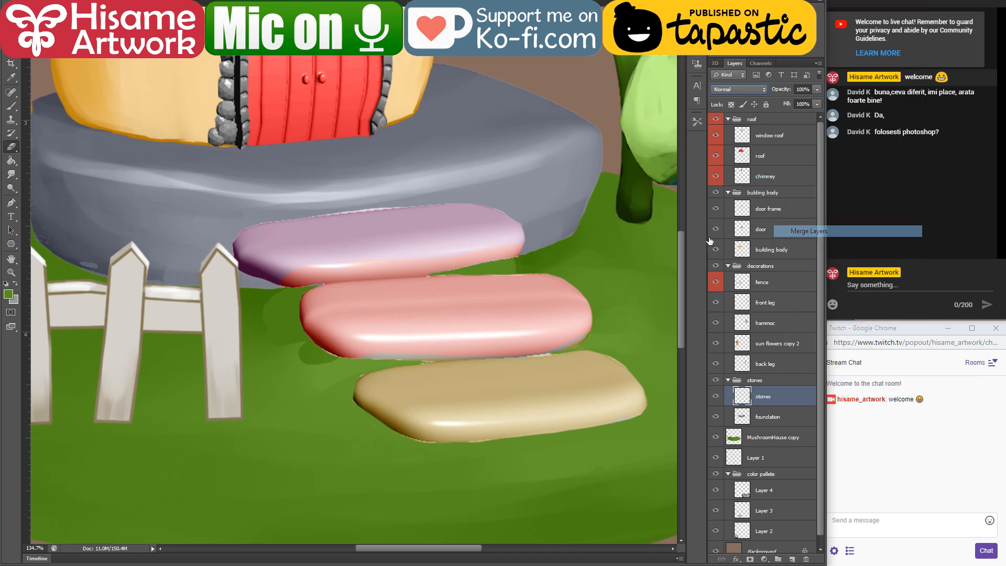
scroll(455, 452, "down", 3)
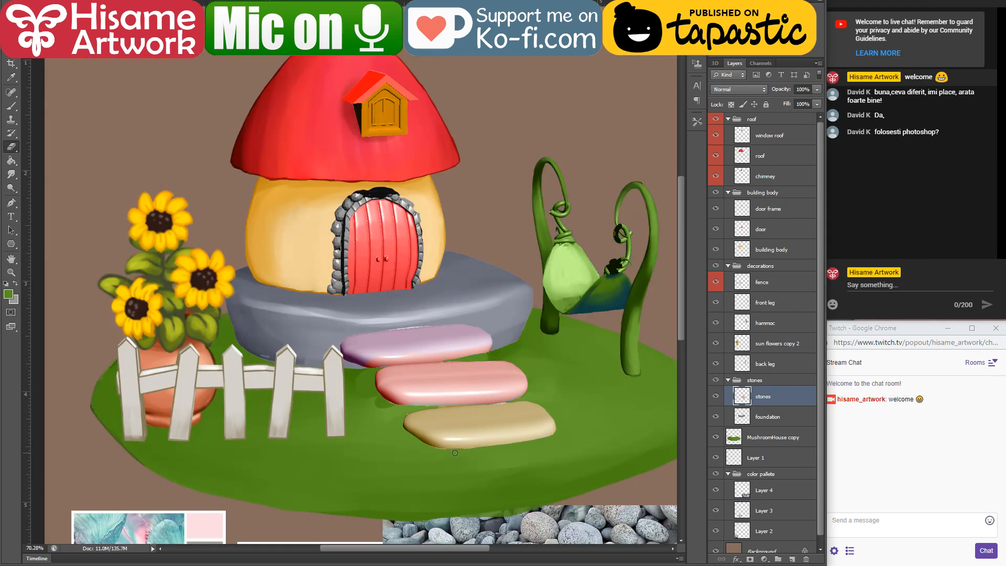
scroll(455, 452, "down", 2)
Step: Select the stones layer's painted area and sample a dark blue-grey for the brush from the foundation's shadow behind the fence
scroll(451, 365, "up", 5)
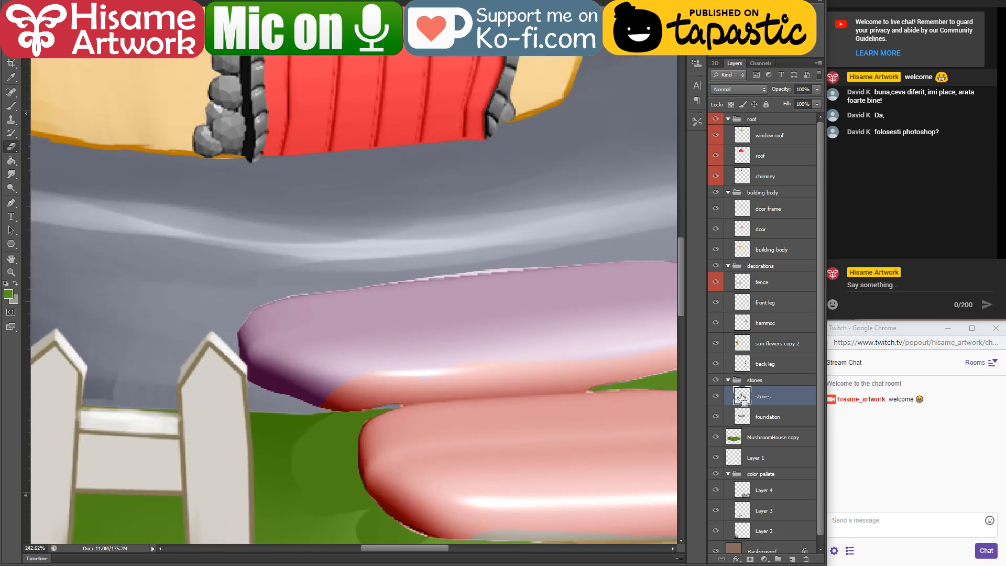
left_click(741, 397, "ctrl")
scroll(360, 364, "up", 1)
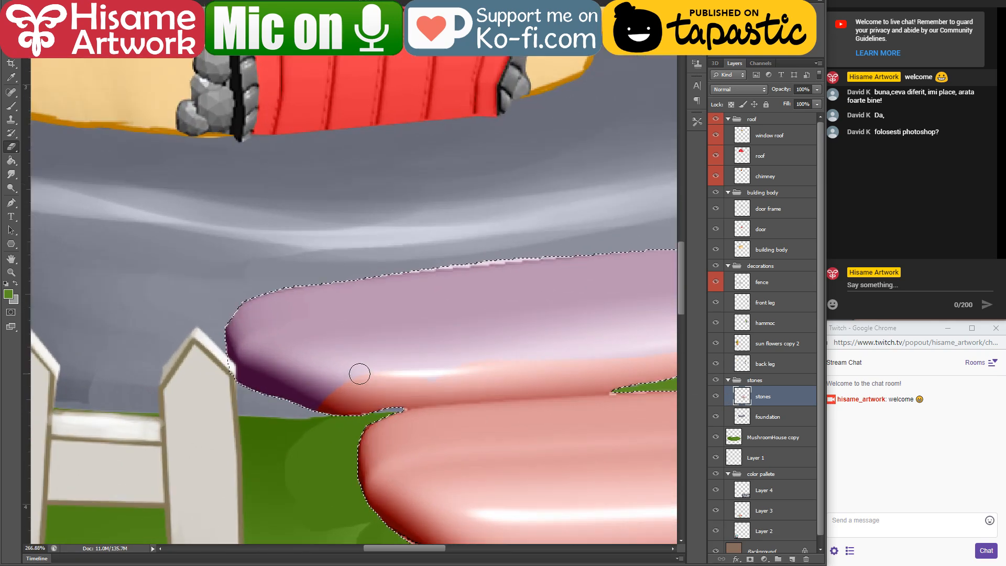
left_click(11, 105)
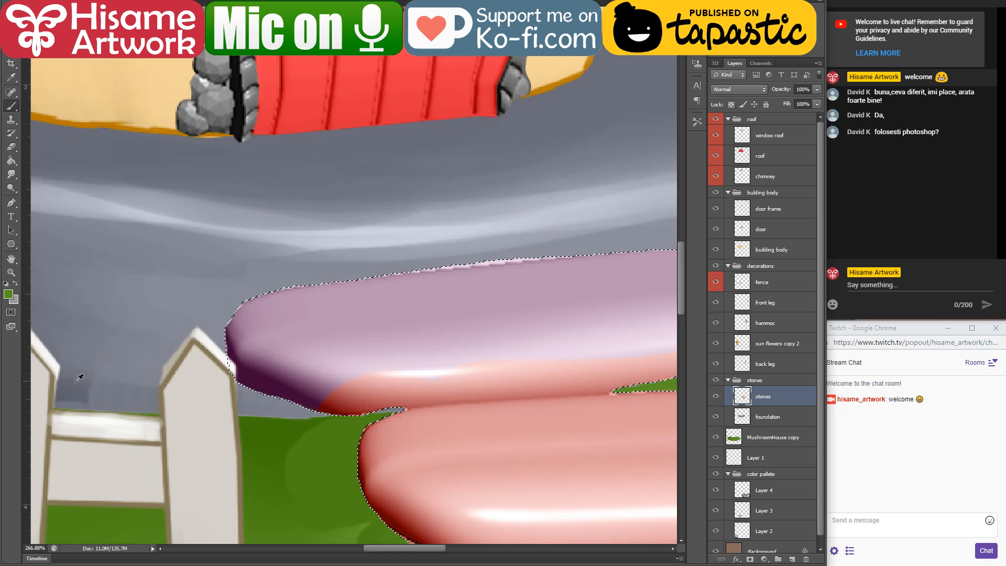
left_click_drag(141, 278, 426, 316)
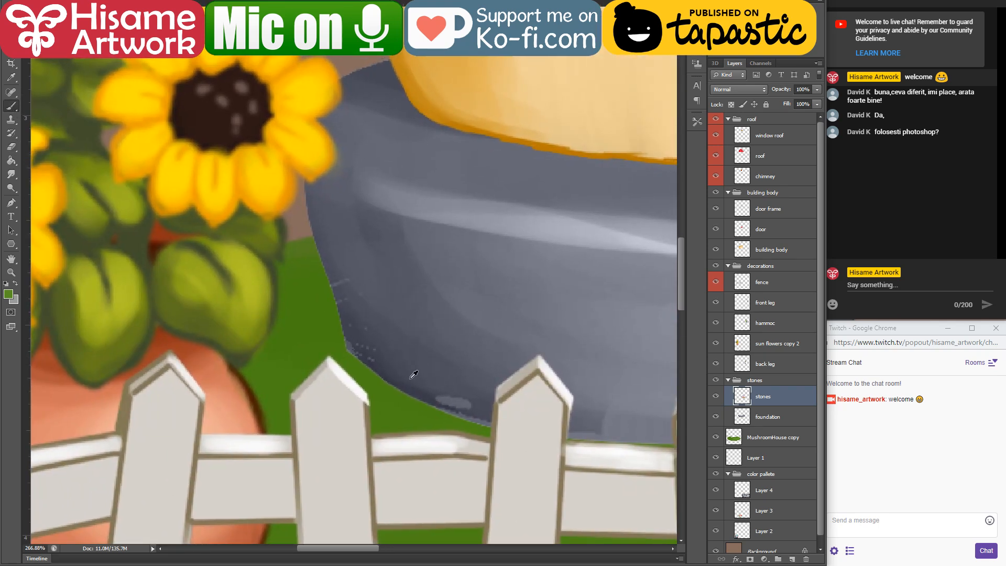
left_click(427, 382, "alt")
mouse_move(611, 384)
left_mouse_down()
mouse_move(462, 346)
mouse_move(430, 356)
left_mouse_up()
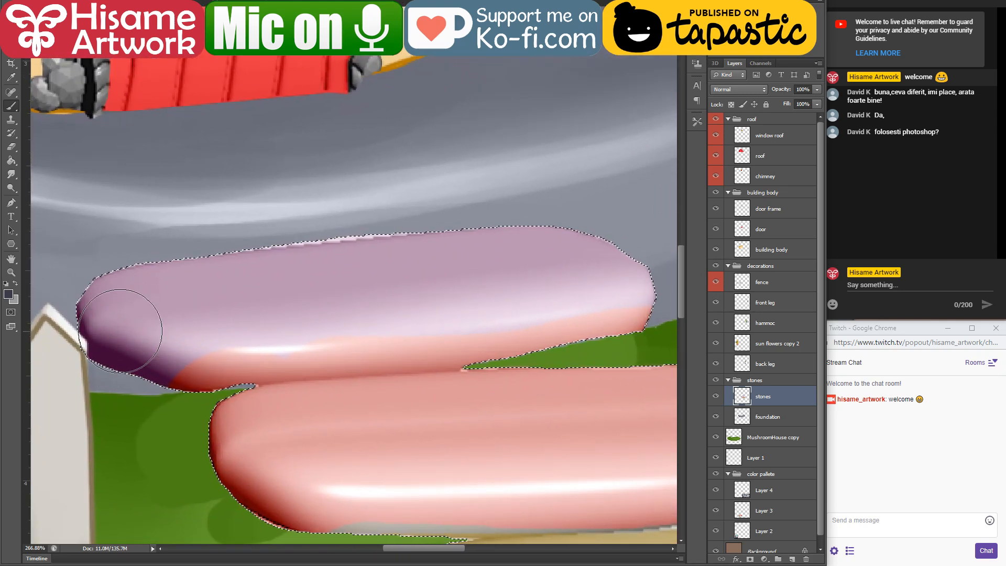
Step: With a smaller brush, paint the sampled dark blue-grey along the shaded end and lower side of the uppermost stepping stone
key("bracketleft")
key("bracketleft")
key("bracketleft")
left_click_drag(87, 328, 141, 364)
mouse_move(83, 303)
left_mouse_down()
mouse_move(94, 326)
mouse_move(190, 375)
mouse_move(370, 363)
left_mouse_up()
key("bracketleft")
left_click_drag(276, 365, 530, 347)
left_click_drag(346, 366, 482, 359)
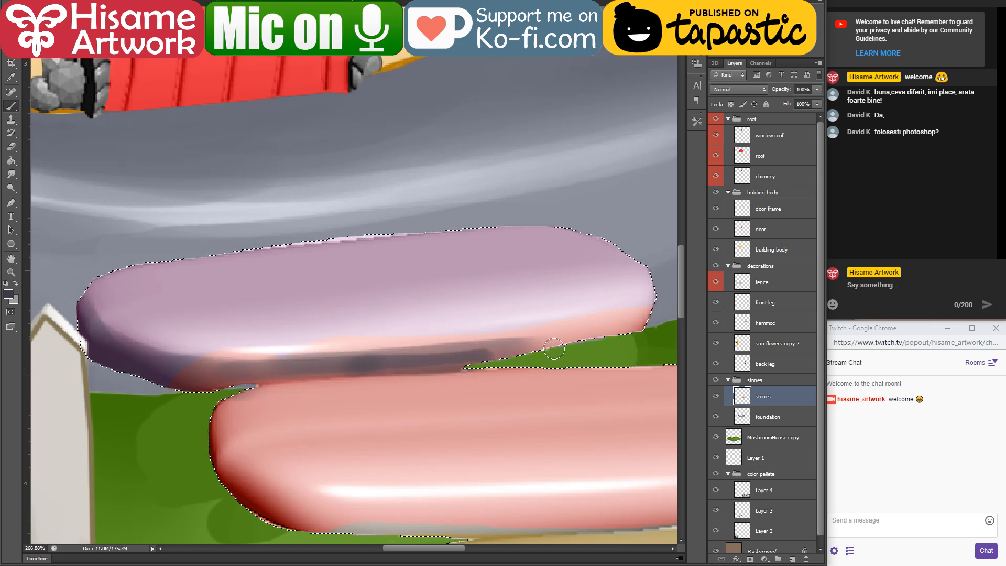
mouse_move(554, 348)
left_mouse_down()
mouse_move(651, 323)
mouse_move(567, 344)
mouse_move(664, 301)
mouse_move(578, 342)
mouse_move(356, 370)
mouse_move(523, 348)
mouse_move(112, 368)
mouse_move(307, 364)
mouse_move(261, 351)
left_mouse_up()
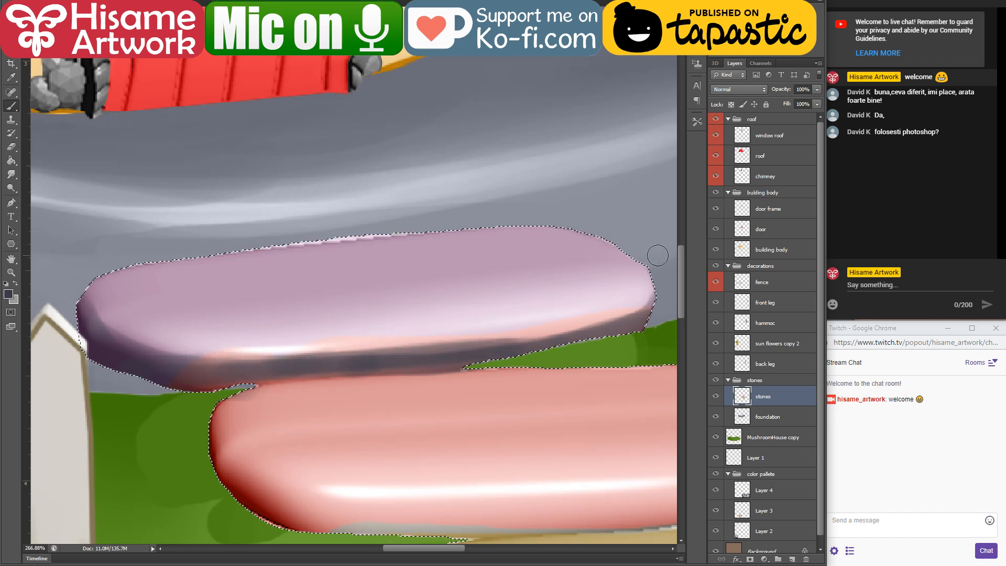
Step: Check the uppermost stone's shading against the other stones and clear the selection around them
scroll(386, 164, "down", 4)
scroll(456, 263, "up", 2)
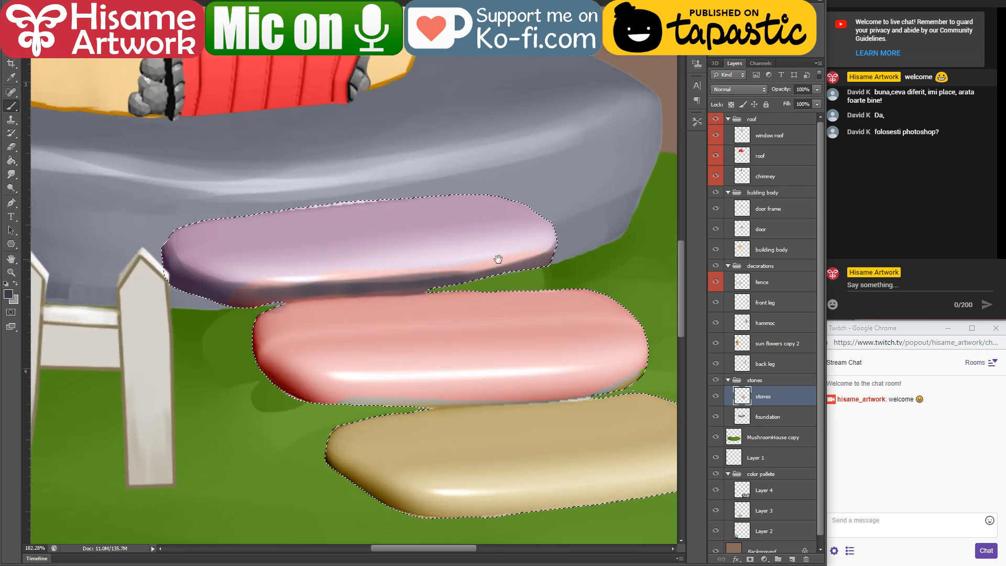
mouse_move(498, 259)
left_mouse_down()
mouse_move(438, 254)
mouse_move(462, 229)
left_mouse_up()
key("ctrl+d")
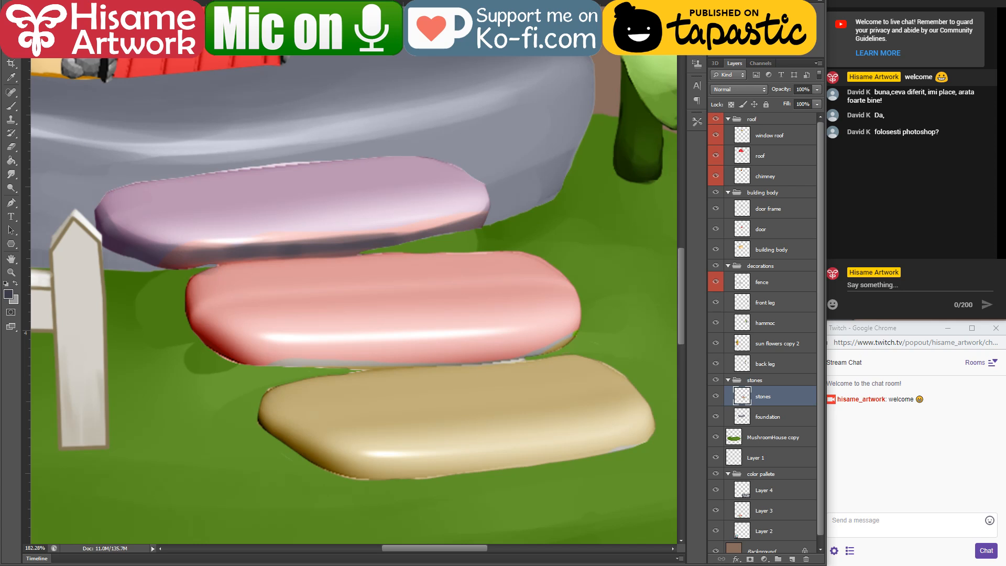
scroll(224, 256, "up", 1)
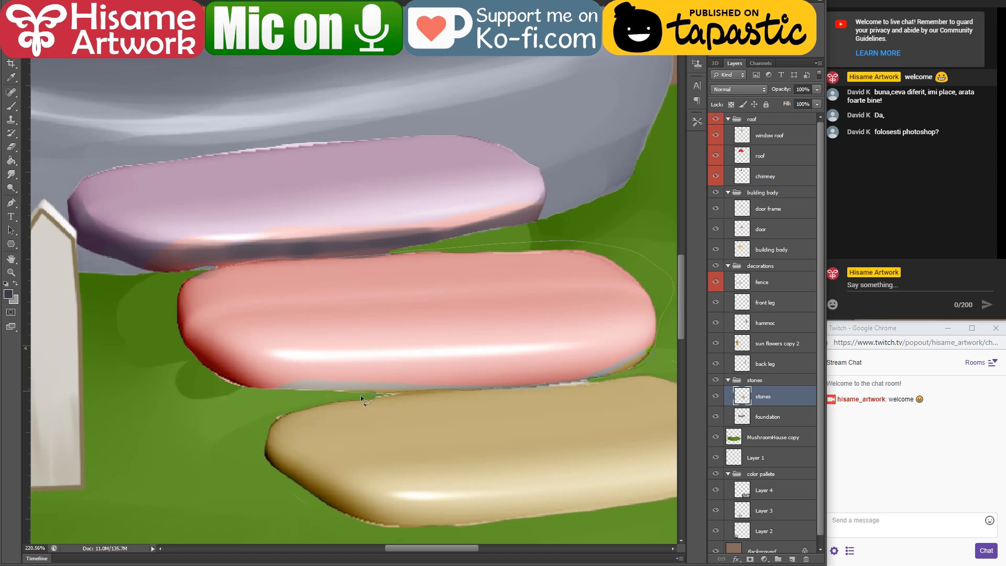
Step: Lasso the pink middle stepping stone, cut it onto its own layer and name that layer "stone mid"
left_click_drag(193, 270, 195, 268)
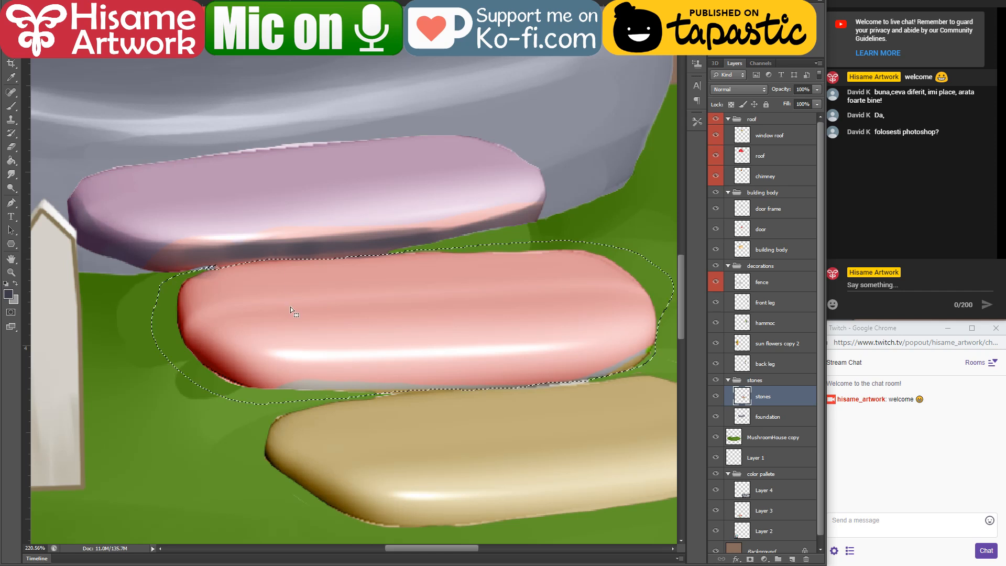
key("ctrl+x")
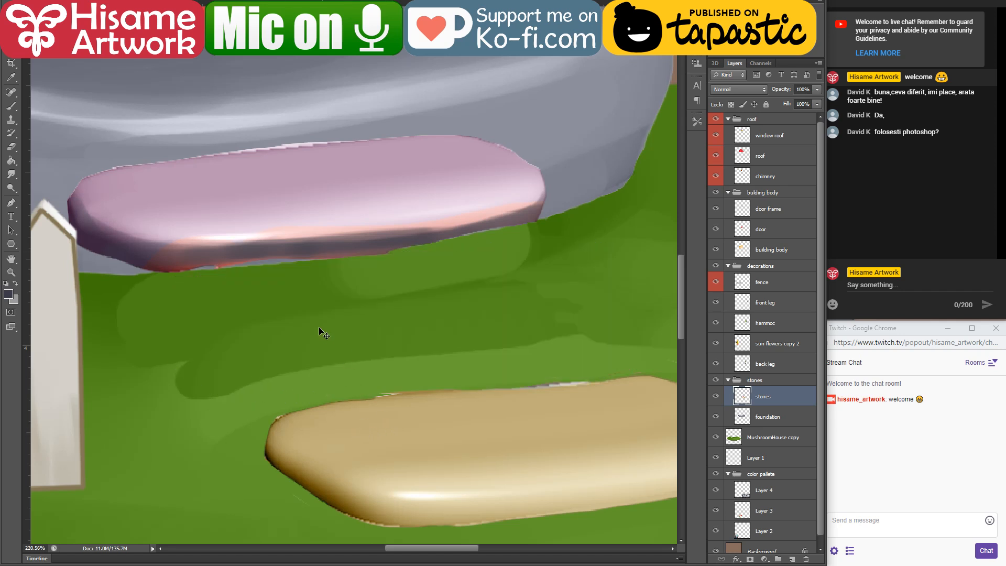
key("ctrl+v")
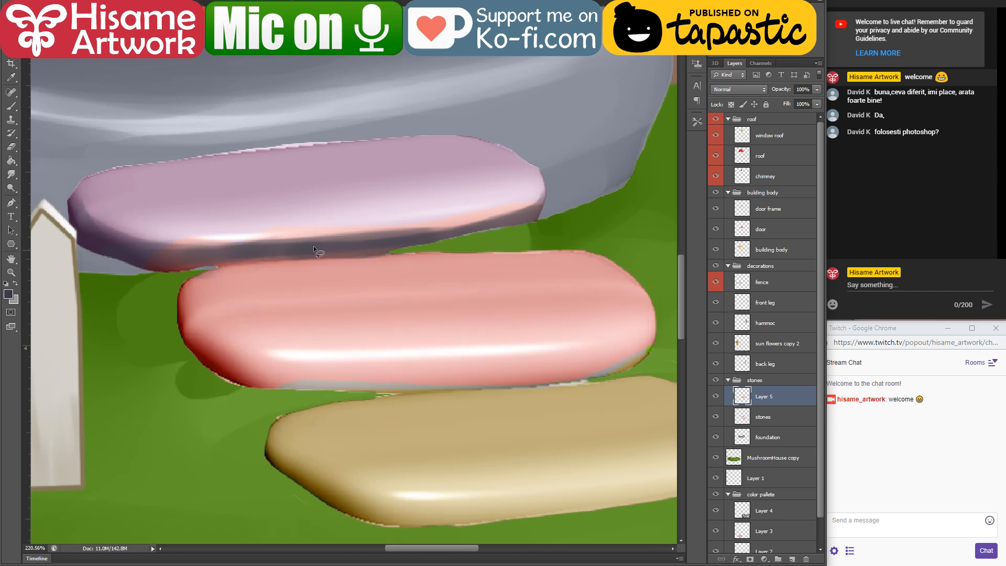
double_click(772, 397)
type("stone mid")
key("Return")
Step: Lasso the beige lowest stone, cut it from the stones layer onto its own layer and name it "stone bottom"
left_click_drag(551, 334, 492, 298)
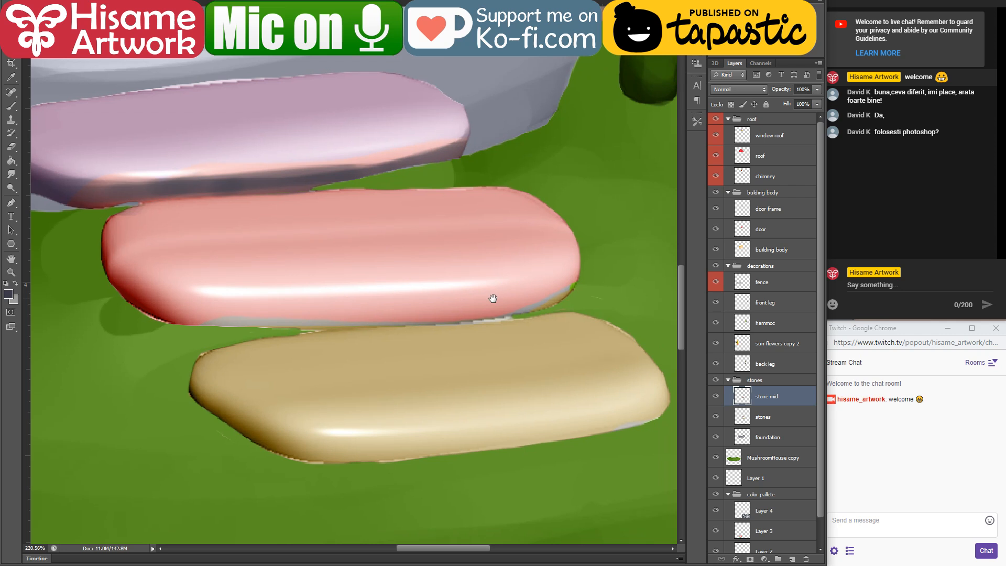
left_click(757, 443)
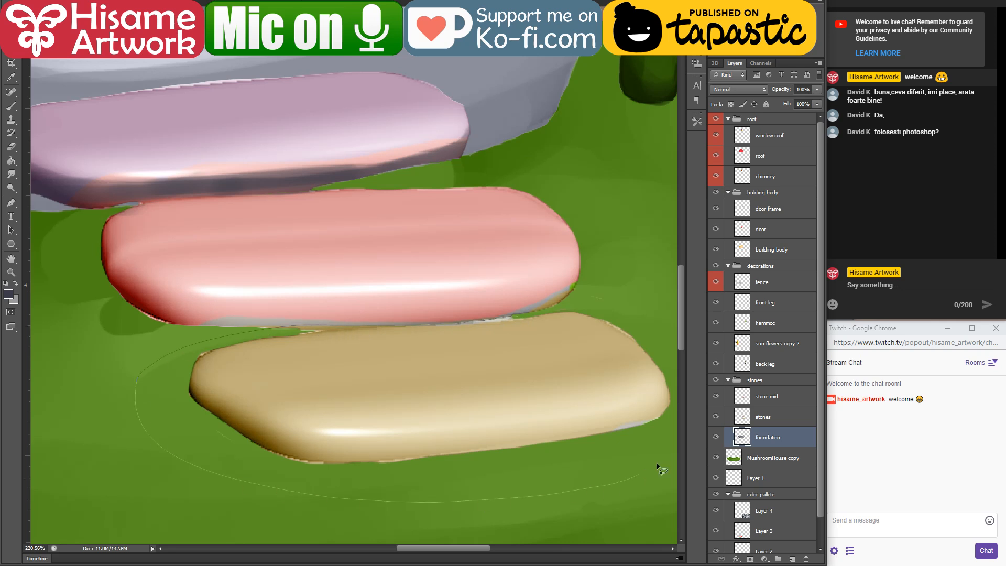
left_click_drag(623, 286, 610, 277)
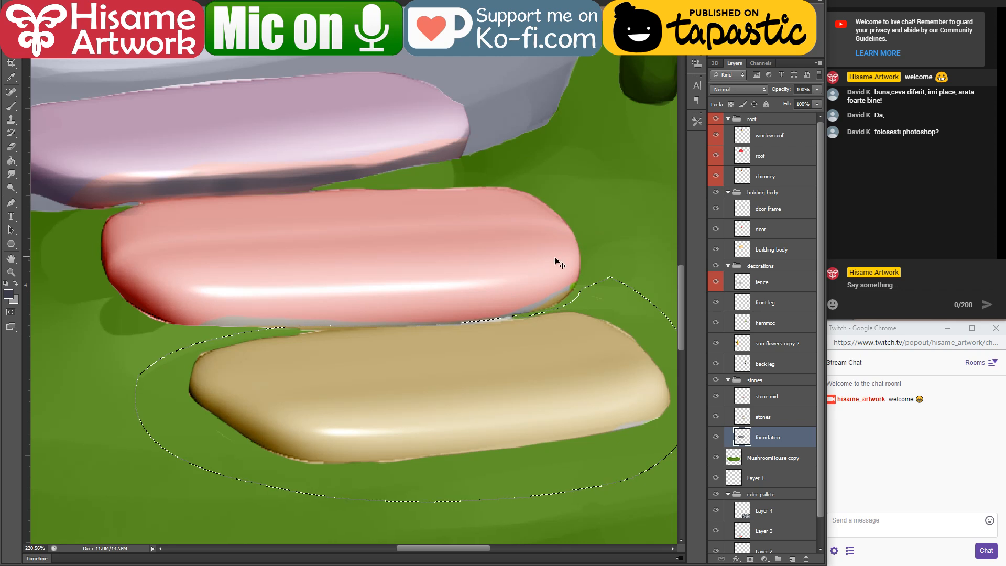
key("ctrl+x")
left_click(413, 186)
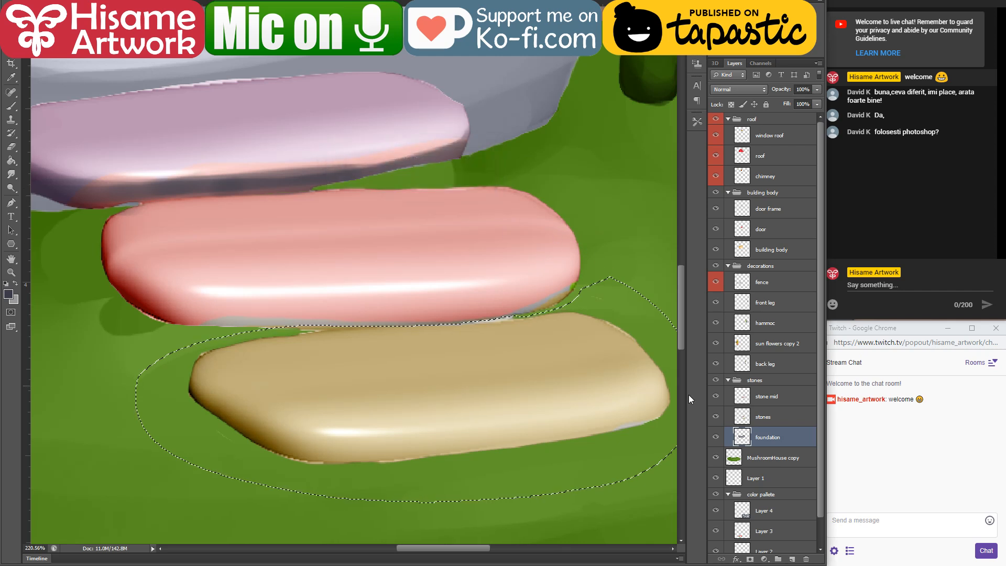
left_click(746, 416)
left_click(748, 400)
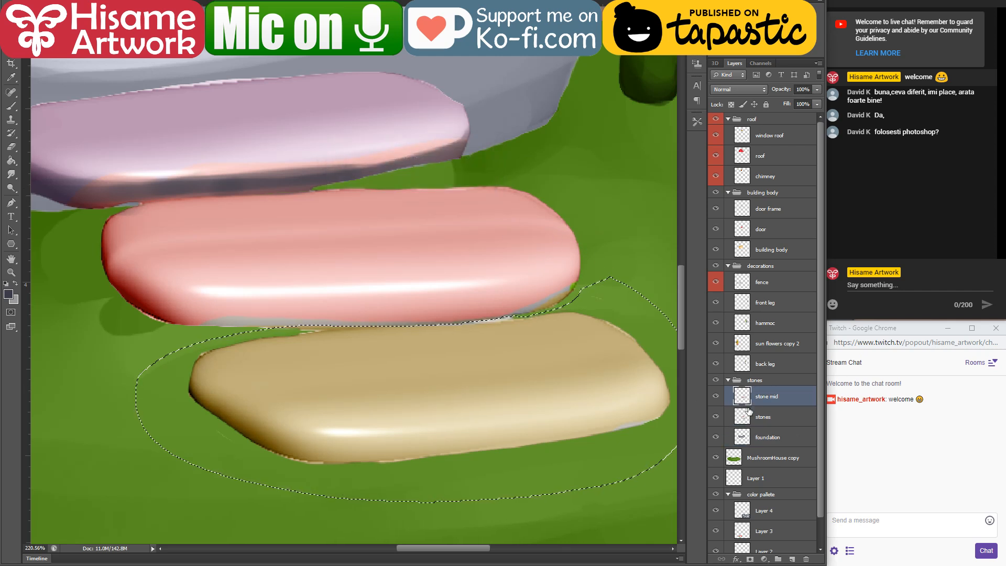
left_click(747, 413)
key("ctrl+x")
key("ctrl+v")
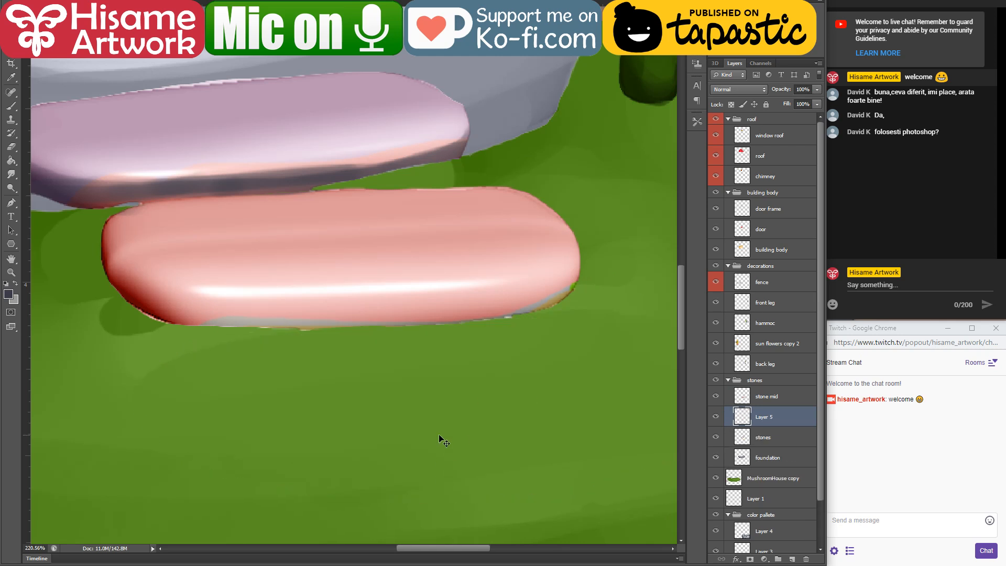
double_click(773, 418)
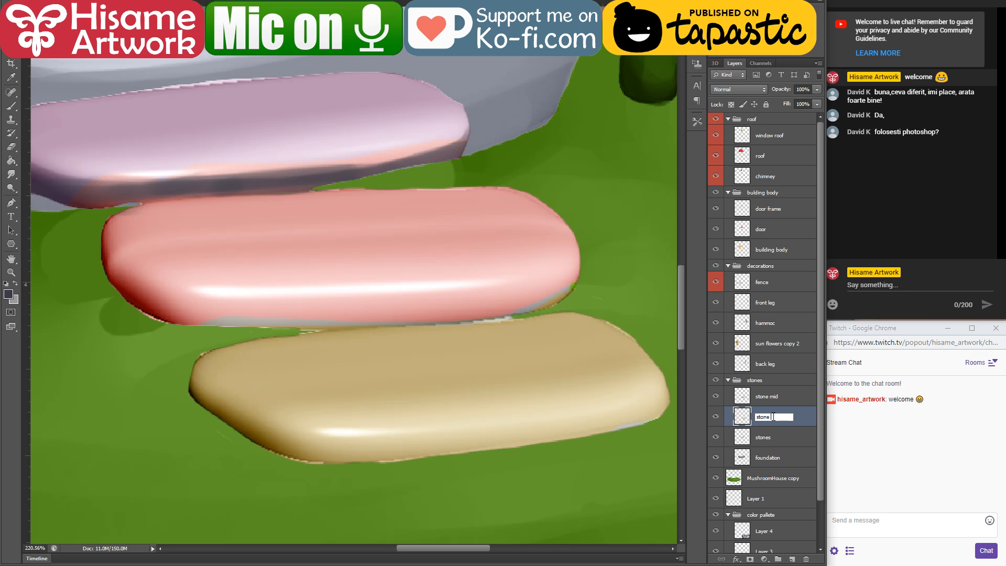
key("Return")
Step: Rename the remaining stones layer "stone top" and move the stone bottom layer above stone mid
left_click(773, 440)
double_click(766, 438)
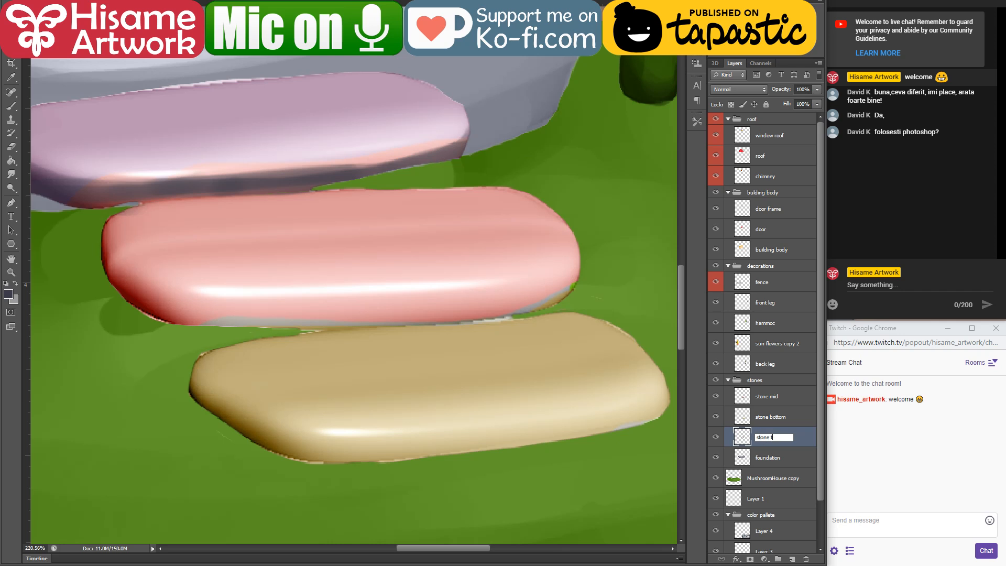
key("Return")
left_click_drag(789, 419, 790, 392)
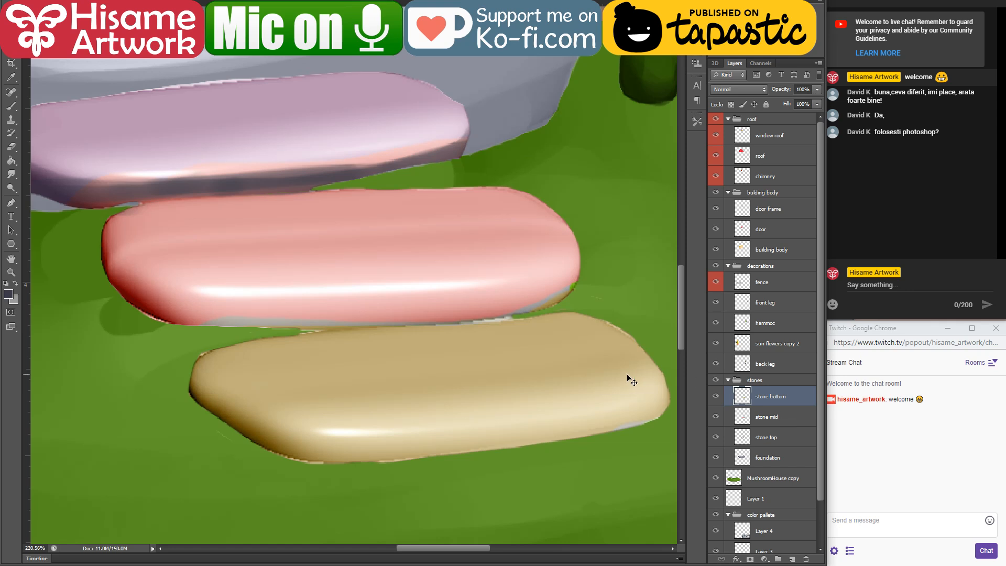
Step: Select the painted area of the stone top layer and switch to the Brush tool
scroll(526, 435, "down", 5)
scroll(388, 391, "up", 4)
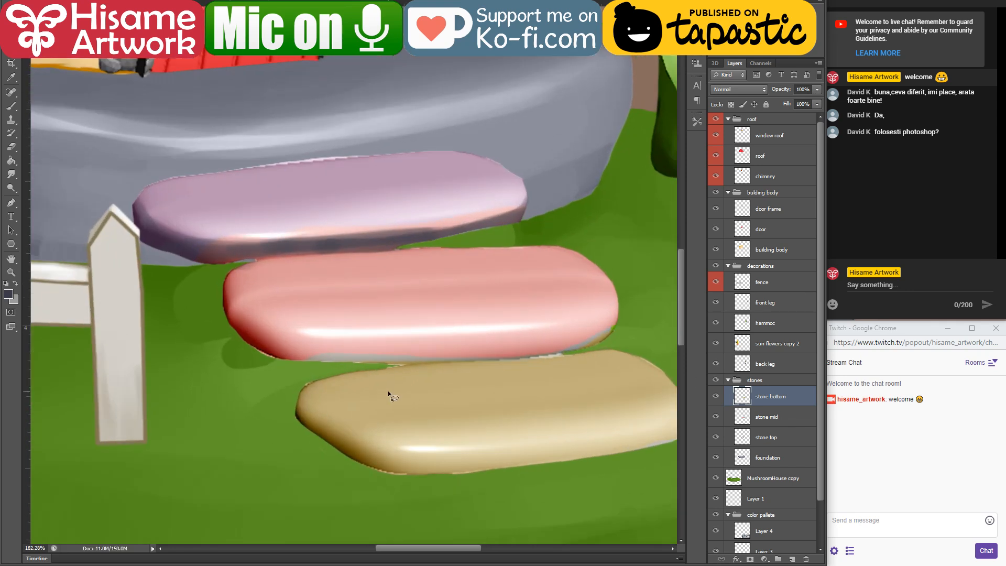
left_click_drag(355, 288, 416, 366)
left_click(355, 298)
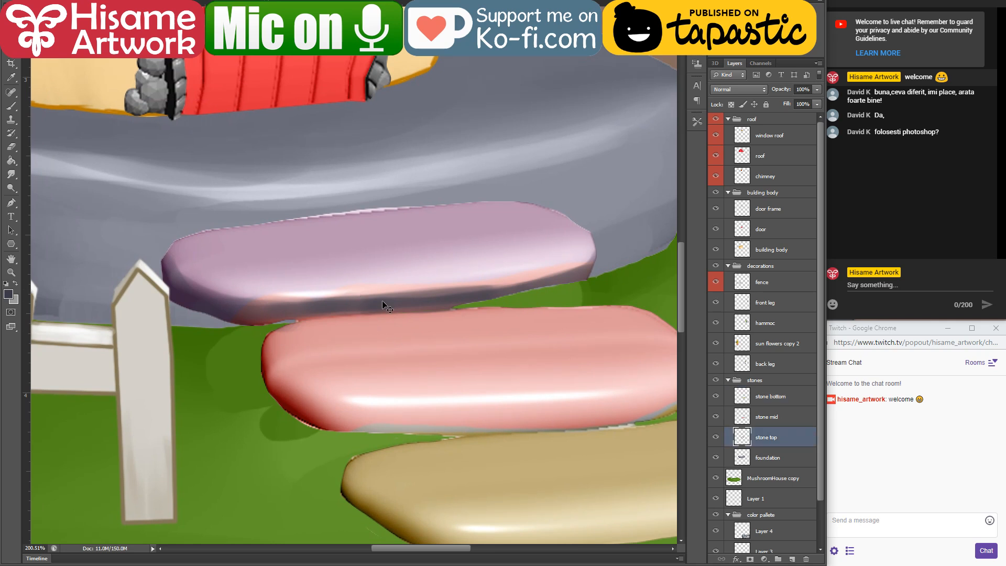
left_click(739, 434, "ctrl")
scroll(317, 265, "up", 3)
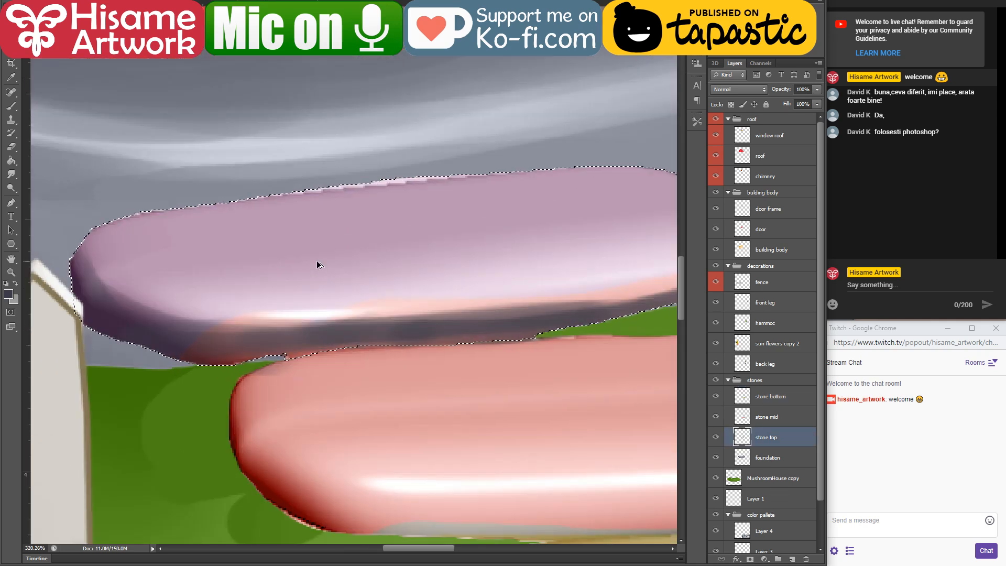
left_click(11, 105)
Step: Sample the foundation's light grey highlight and brighten it to the pale lavender blue d0d4f0 as brush colour
left_click(326, 309, "alt")
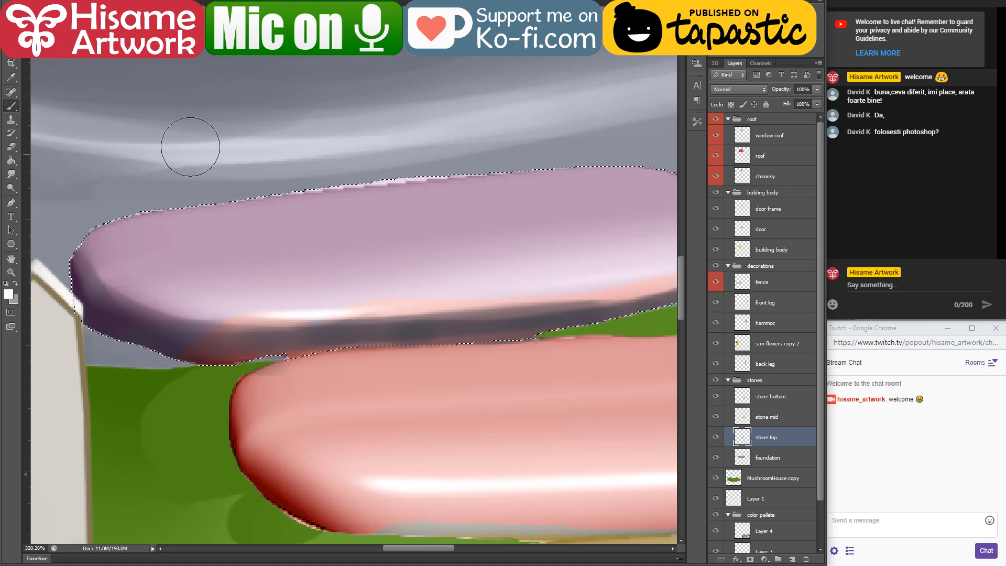
left_click(220, 135, "alt")
left_click(9, 295)
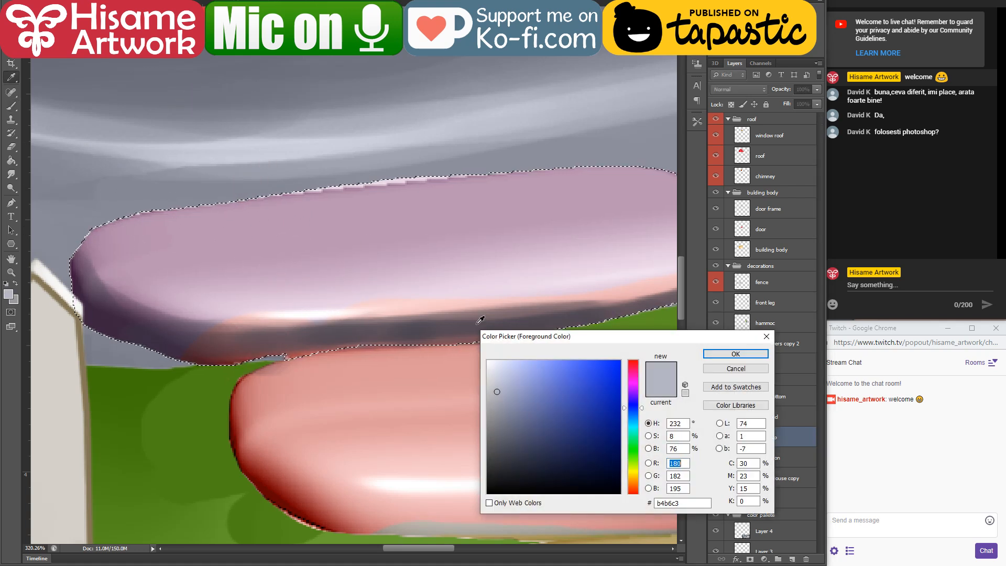
left_click_drag(499, 371, 505, 368)
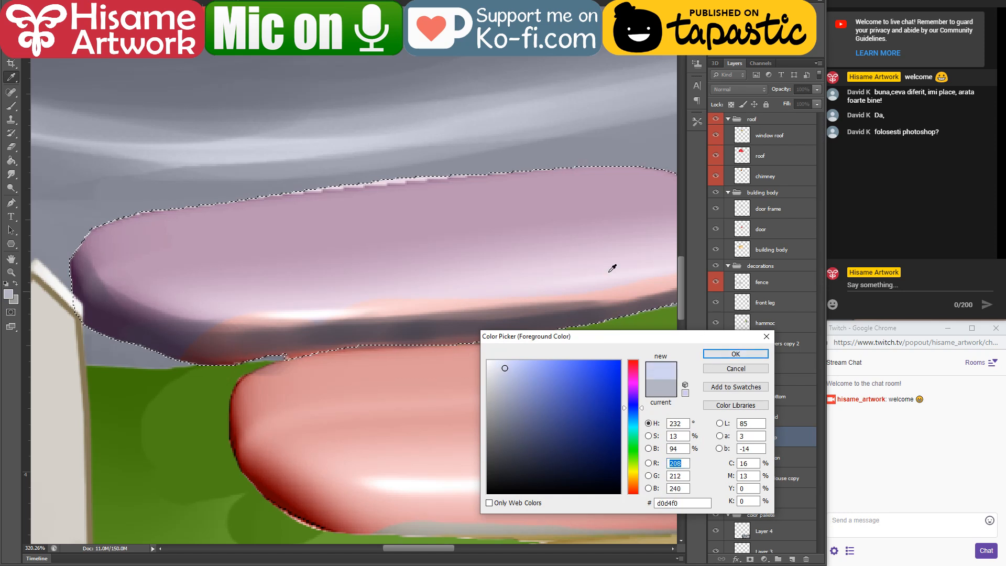
left_click(733, 355)
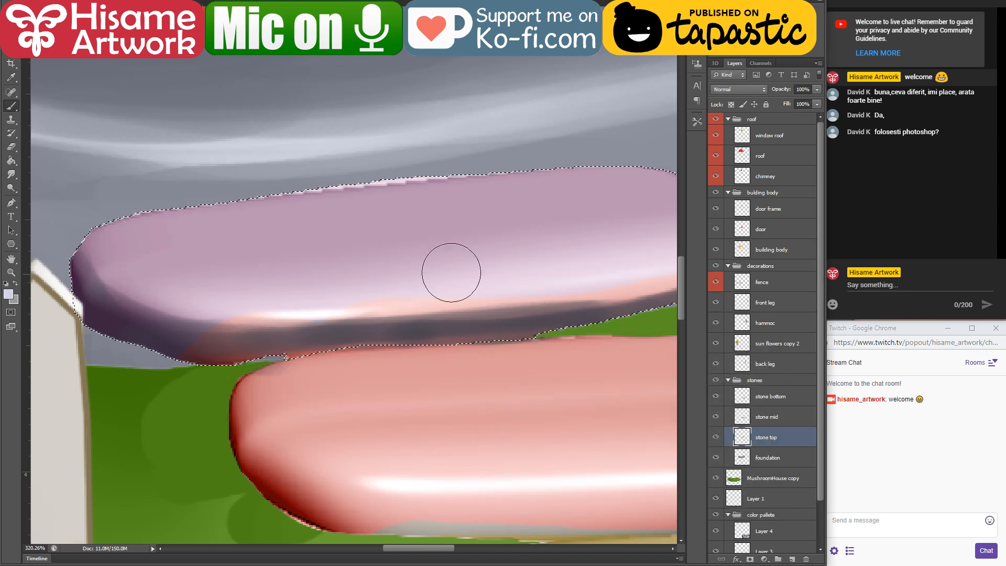
Step: Paint the pale lavender blue over the upper surface of the top stone from end to end
left_click_drag(105, 241, 428, 210)
mouse_move(175, 251)
left_mouse_down()
mouse_move(507, 224)
mouse_move(608, 234)
left_mouse_up()
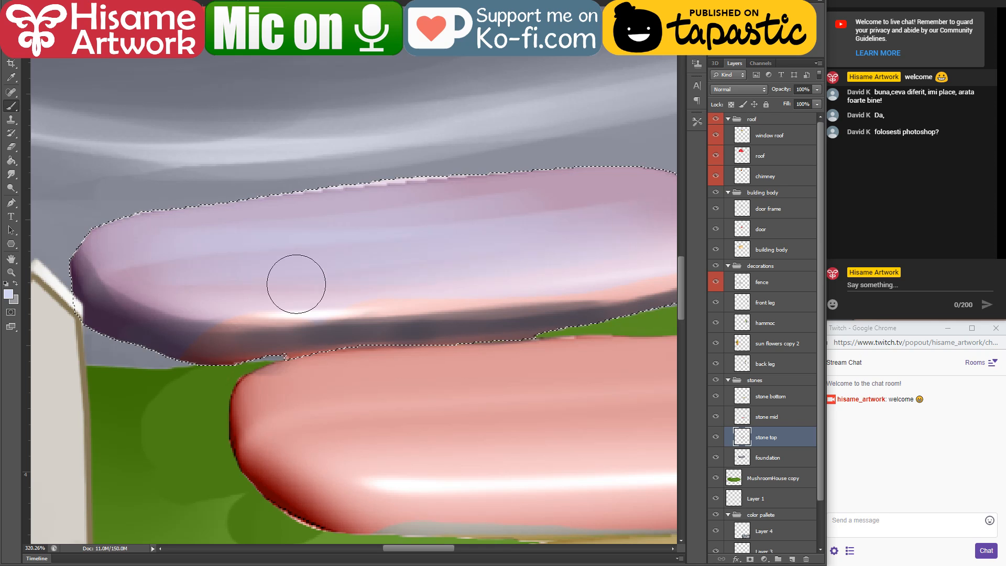
left_click_drag(483, 224, 306, 242)
left_click_drag(78, 213, 517, 189)
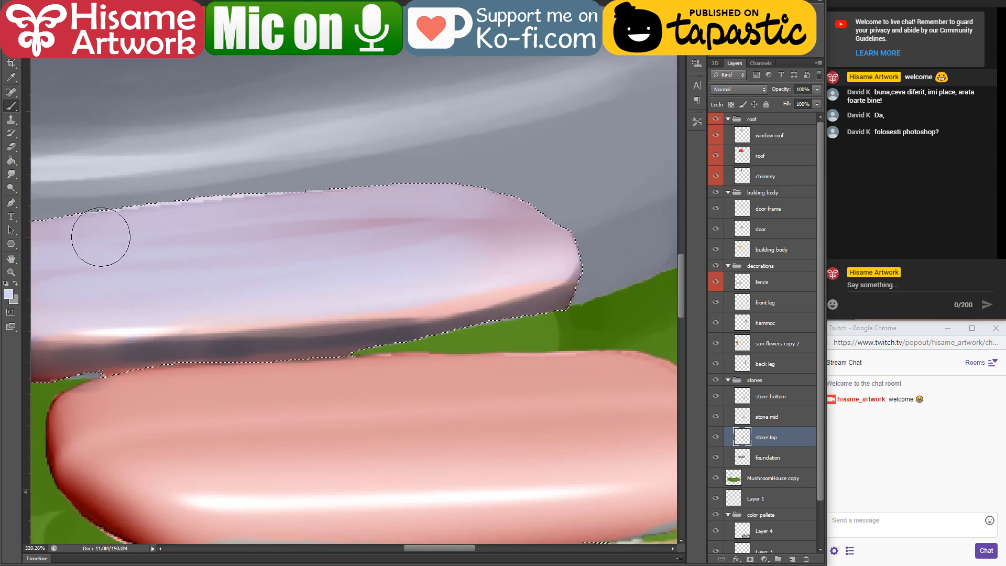
left_click_drag(101, 234, 555, 236)
left_click_drag(119, 314, 530, 251)
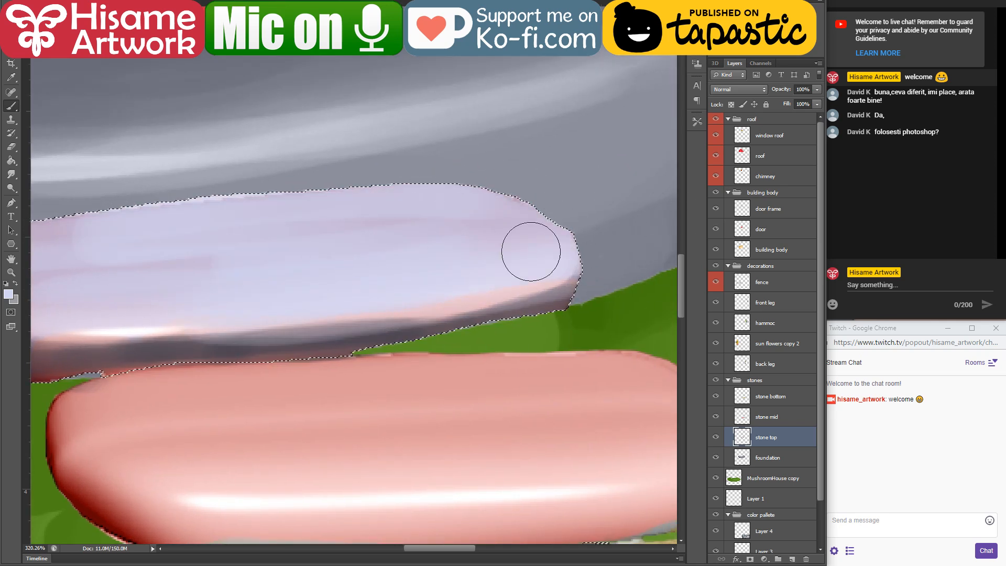
left_click_drag(213, 285, 541, 320)
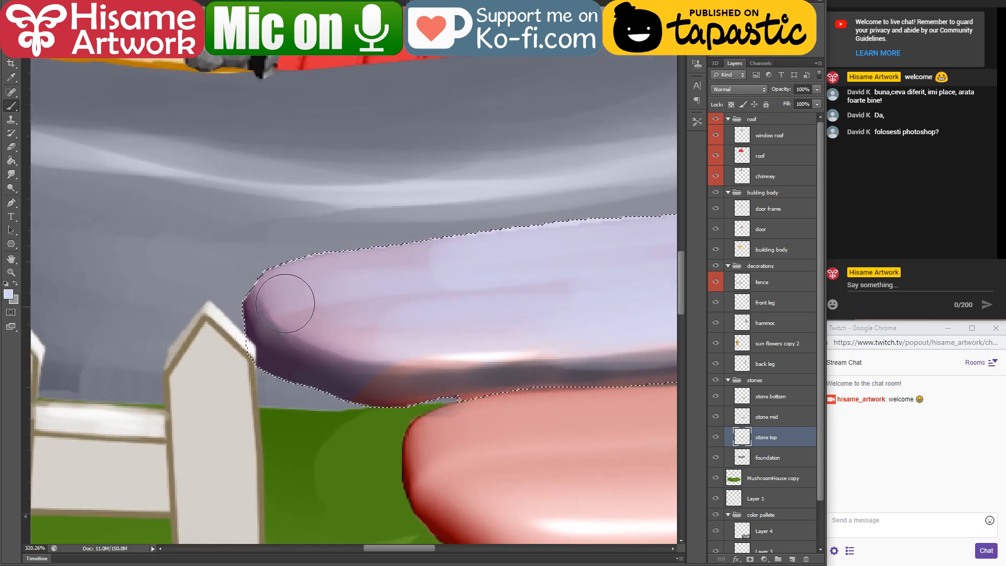
left_click_drag(254, 289, 451, 336)
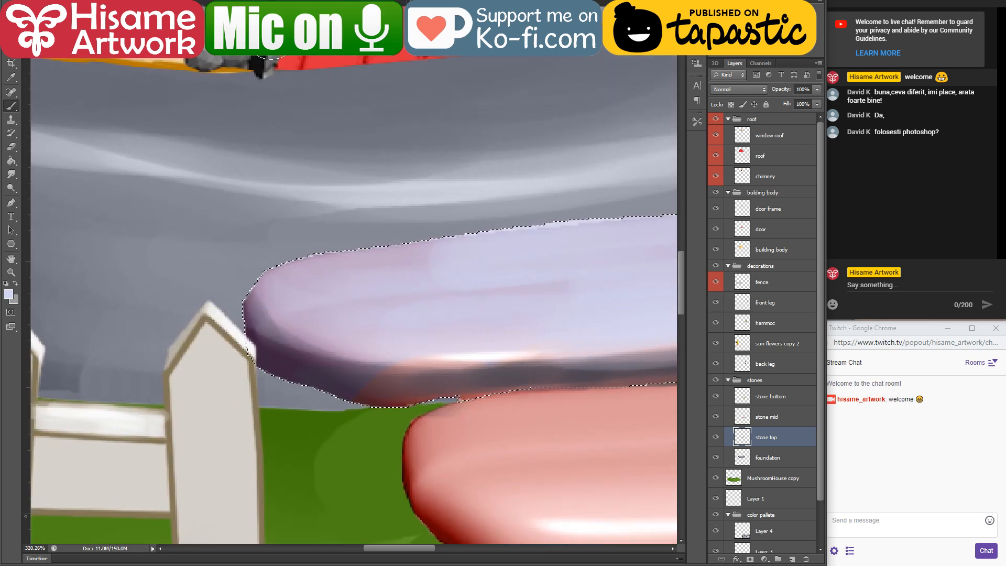
Step: Sample the dark purple on the top stone's shaded end and desaturate it to 3f3940
left_click(281, 352, "alt")
left_click(8, 294)
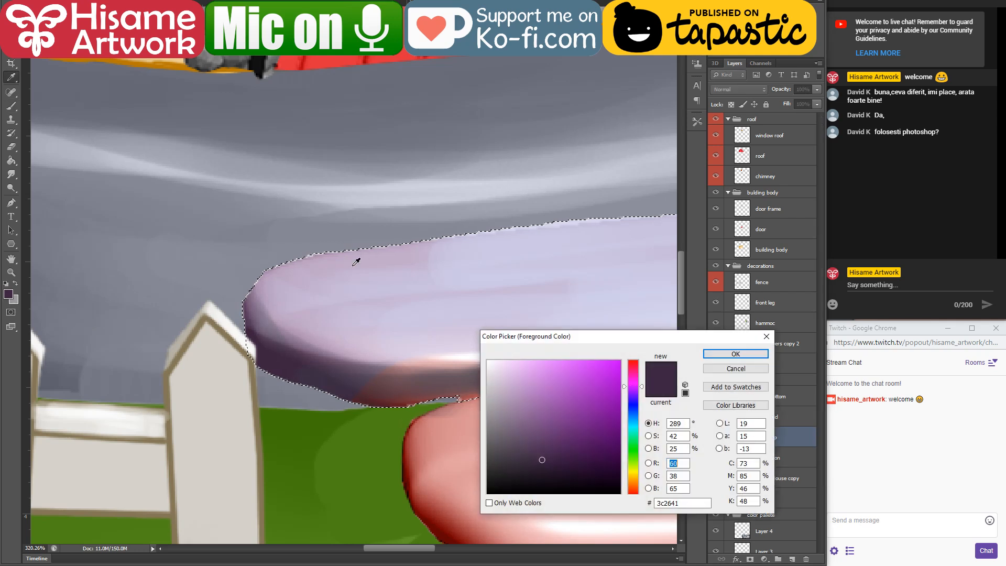
left_click(504, 461)
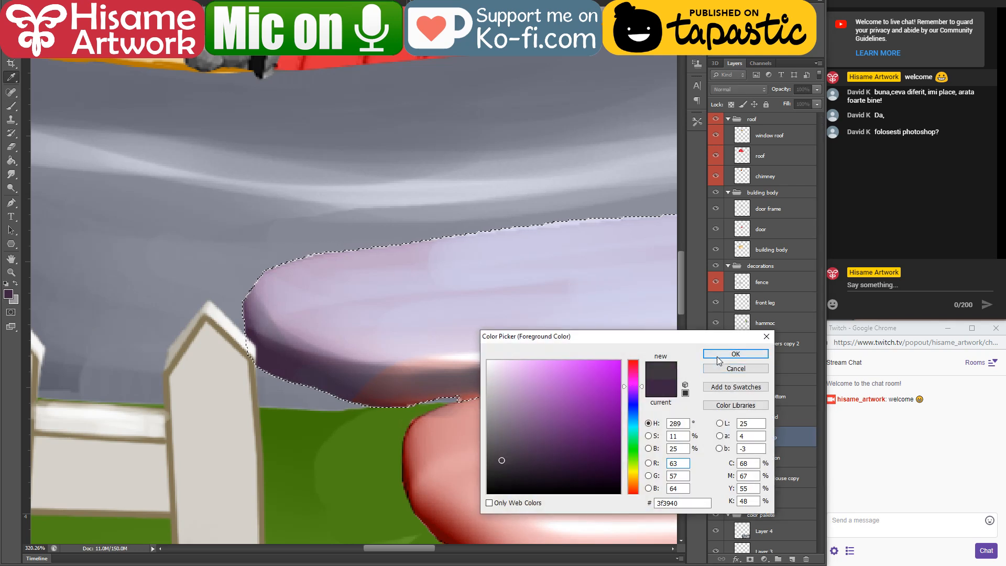
key("Return")
Step: With a smaller brush, paint the dark grey along the top stone's fence-side rim and underside, and clear the selection
key("bracketleft")
key("bracketleft")
key("bracketleft")
key("bracketleft")
key("bracketleft")
key("bracketleft")
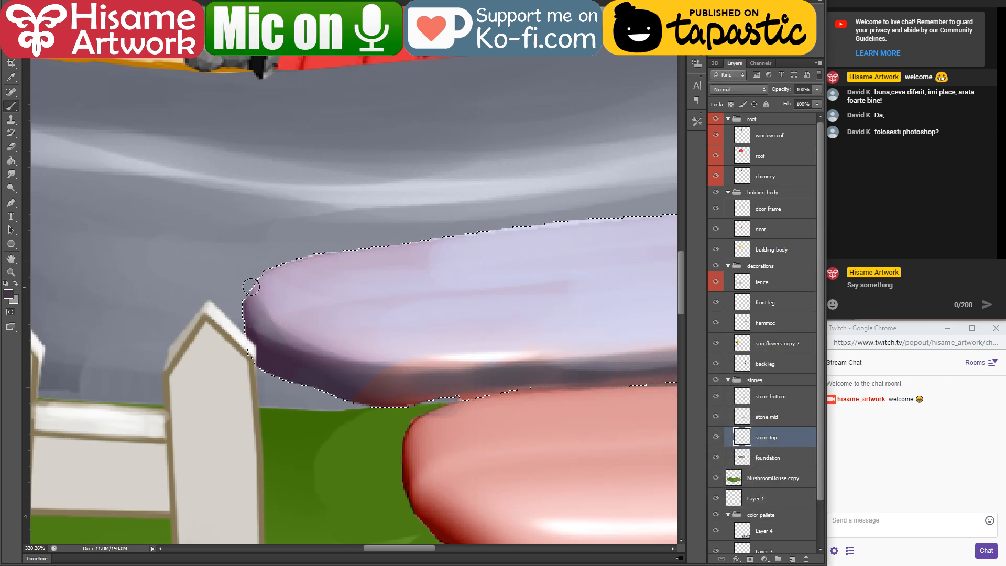
mouse_move(251, 290)
left_mouse_down()
mouse_move(246, 305)
mouse_move(246, 296)
left_mouse_up()
left_click_drag(441, 404, 507, 386)
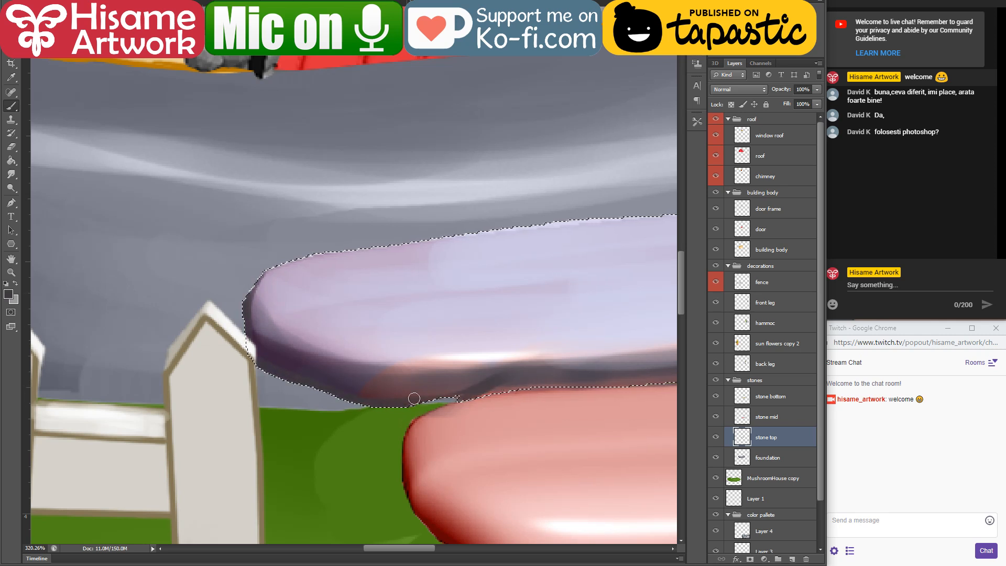
key("ctrl+d")
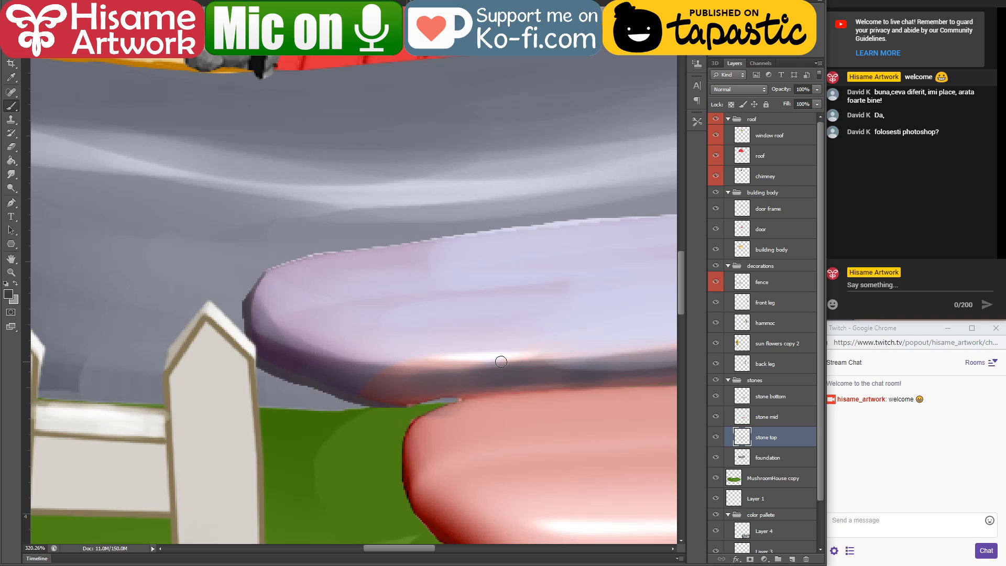
Step: Hide the stone mid and stone bottom layers and paint dark grey over the top stone's ragged lower edge
scroll(477, 407, "up", 2)
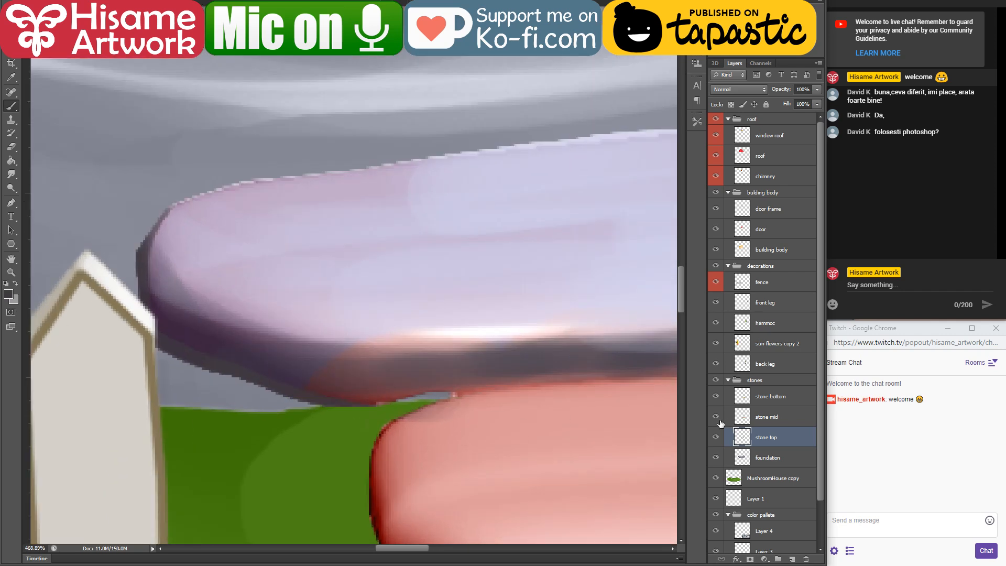
left_click(716, 396)
left_click_drag(455, 340, 329, 313)
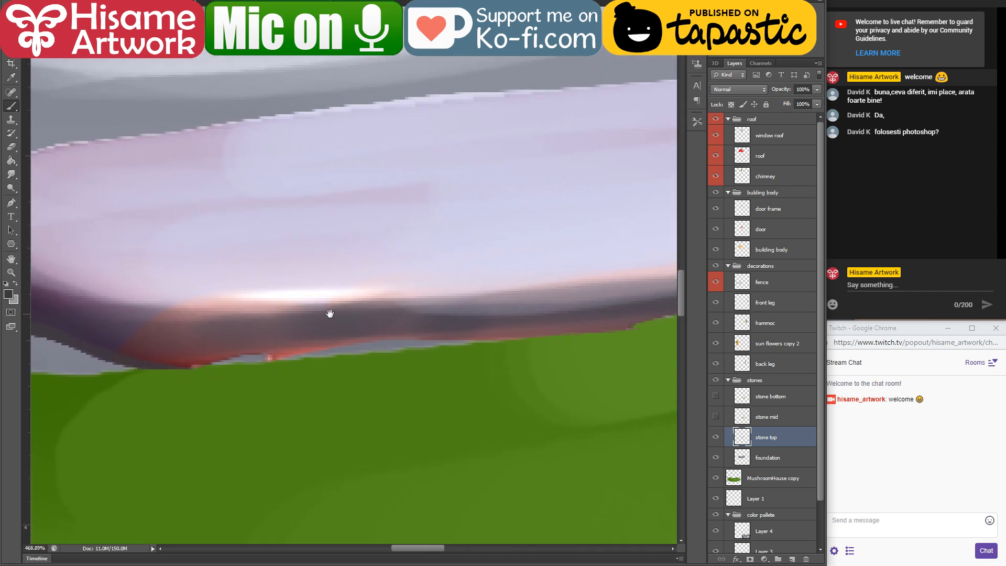
mouse_move(158, 358)
left_mouse_down()
mouse_move(235, 364)
mouse_move(325, 342)
mouse_move(204, 346)
mouse_move(430, 346)
mouse_move(350, 341)
mouse_move(393, 346)
mouse_move(529, 315)
left_mouse_up()
Step: Sample the dark purple shadow on the top stone and smooth the lower rim of its fence-side end with it
left_click_drag(142, 343, 373, 372)
left_click(225, 330, "alt")
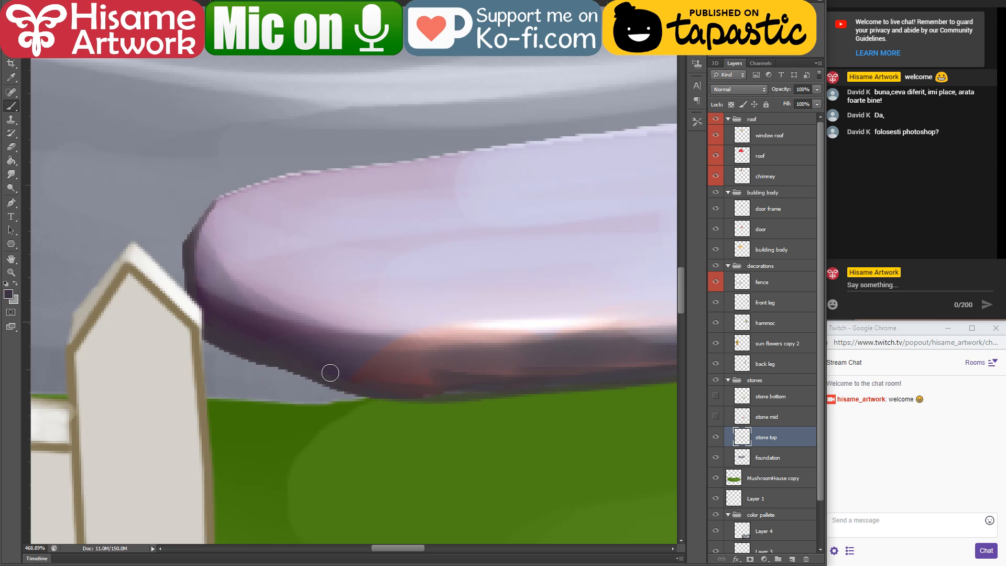
mouse_move(256, 359)
left_mouse_down()
mouse_move(220, 337)
mouse_move(230, 318)
left_mouse_up()
left_click(264, 318, "alt")
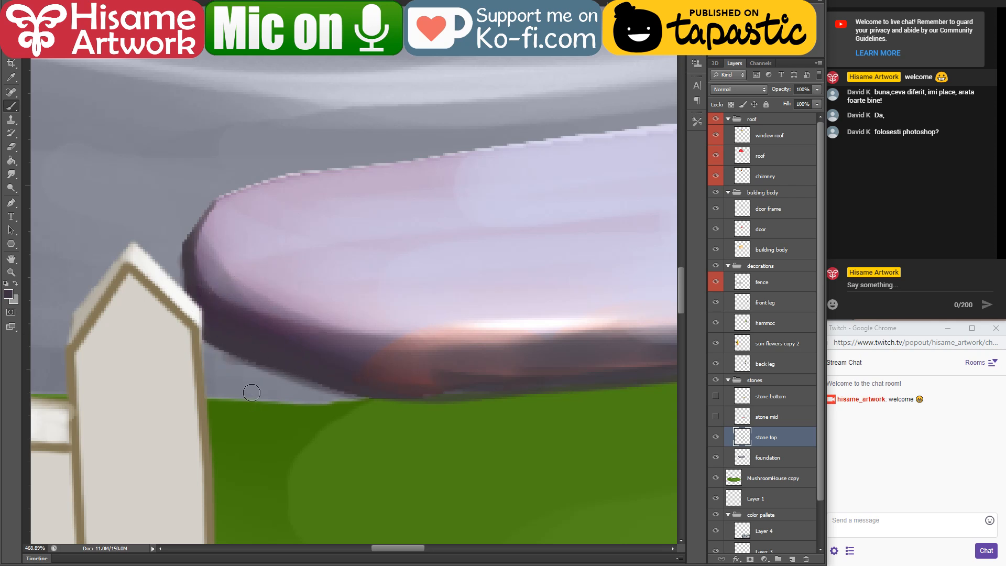
Step: Paint the dark purple shadow along the top stone's underside out to its hammock-side end, covering the ragged lower edge
mouse_move(325, 359)
left_mouse_down()
mouse_move(550, 375)
mouse_move(163, 342)
left_mouse_up()
left_click_drag(108, 359, 656, 285)
mouse_move(476, 316)
left_mouse_down()
mouse_move(211, 360)
mouse_move(472, 330)
left_mouse_up()
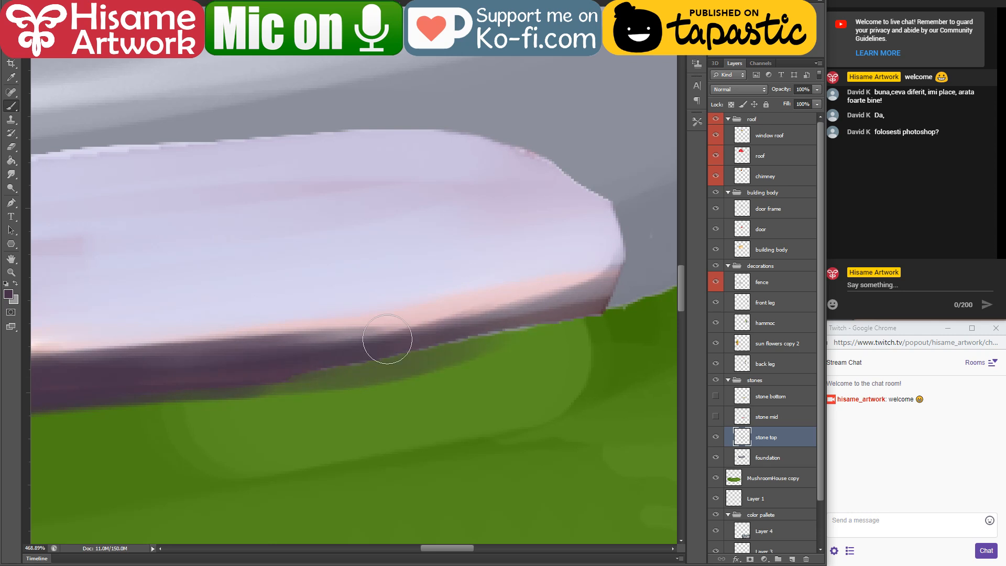
left_click_drag(310, 360, 511, 333)
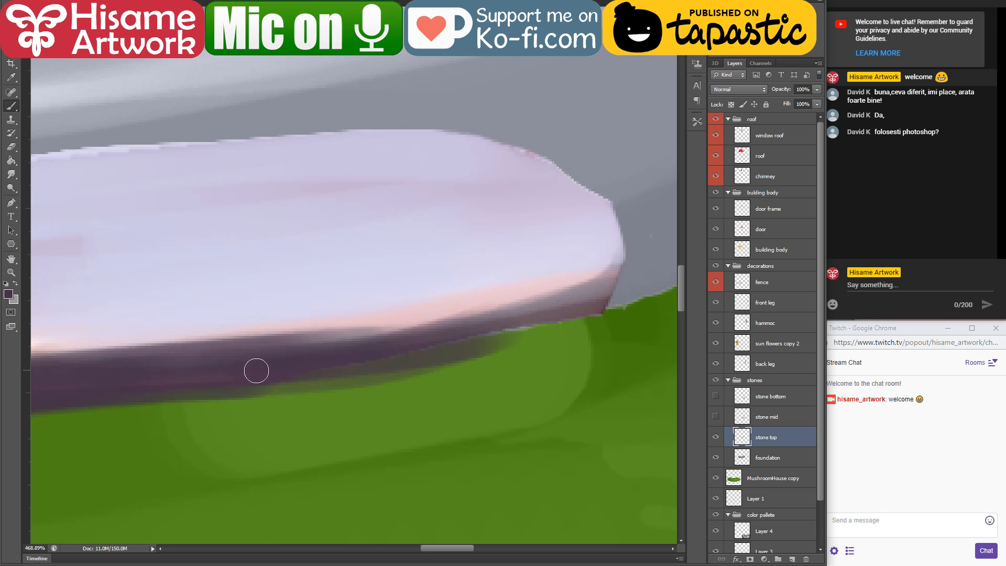
left_click_drag(257, 362, 583, 309)
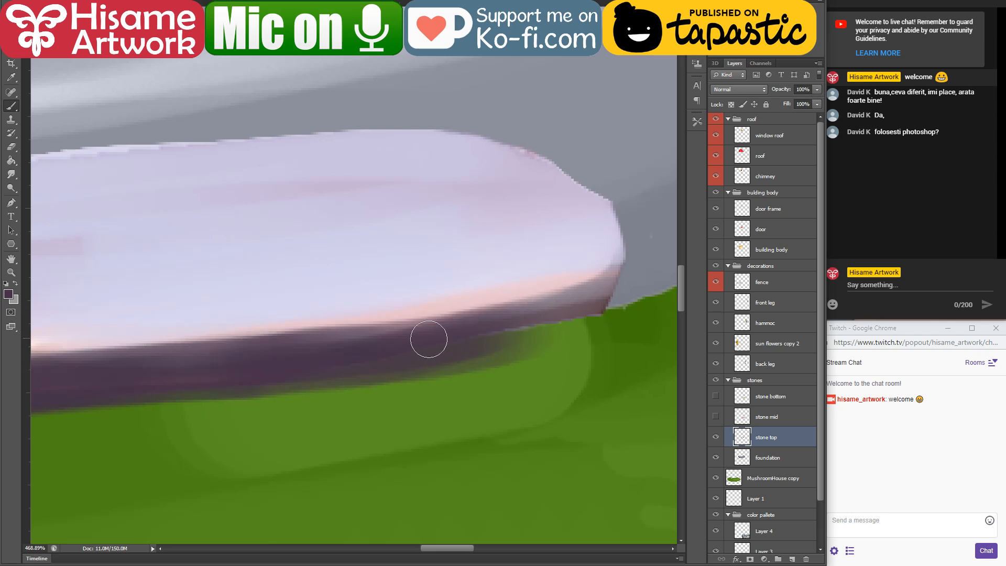
left_click_drag(426, 337, 585, 303)
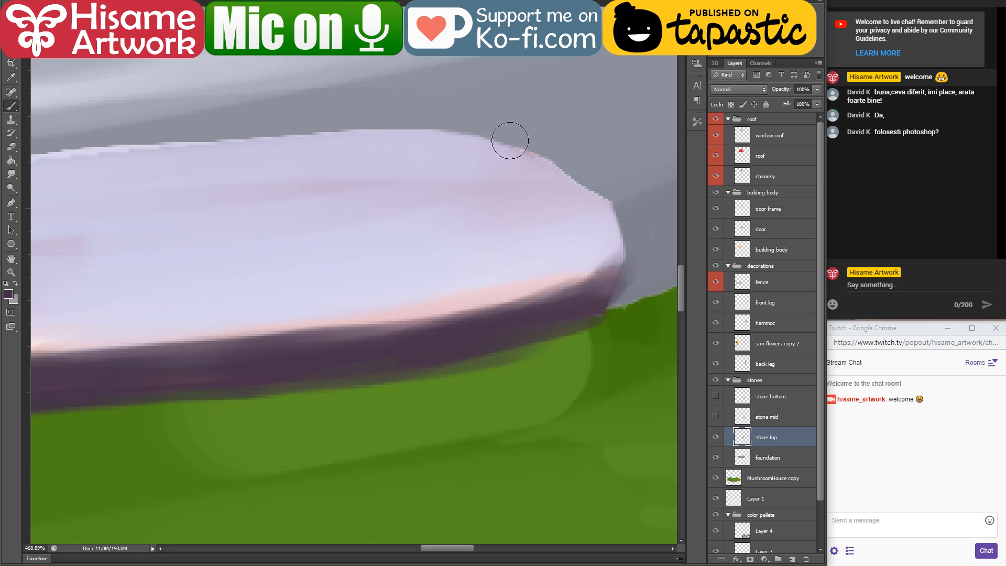
Step: Sample the light lavender of the top stone and smooth its jagged upper rim from the hammock-side corner to the fence-side end
left_click(323, 150, "alt")
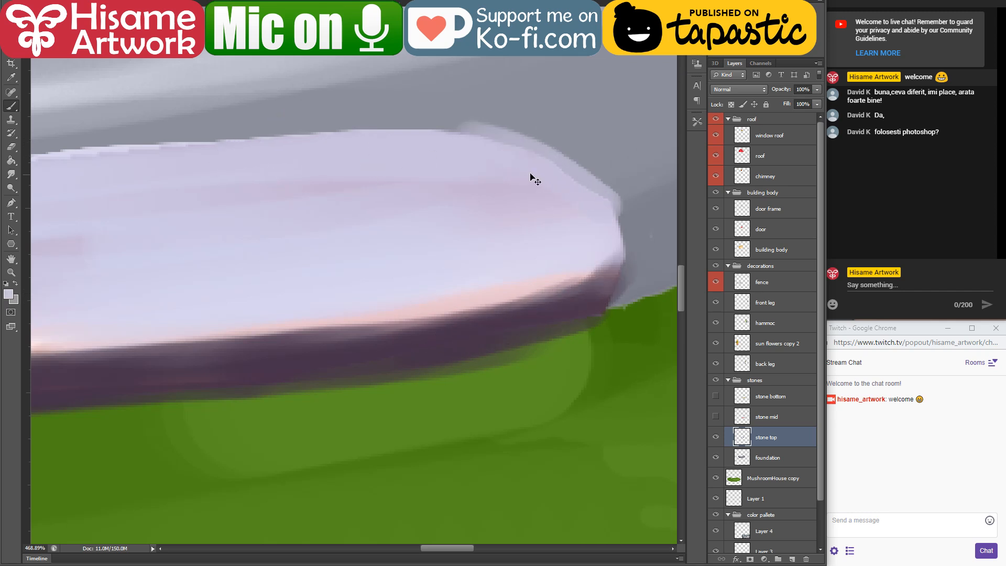
left_click_drag(433, 125, 593, 207)
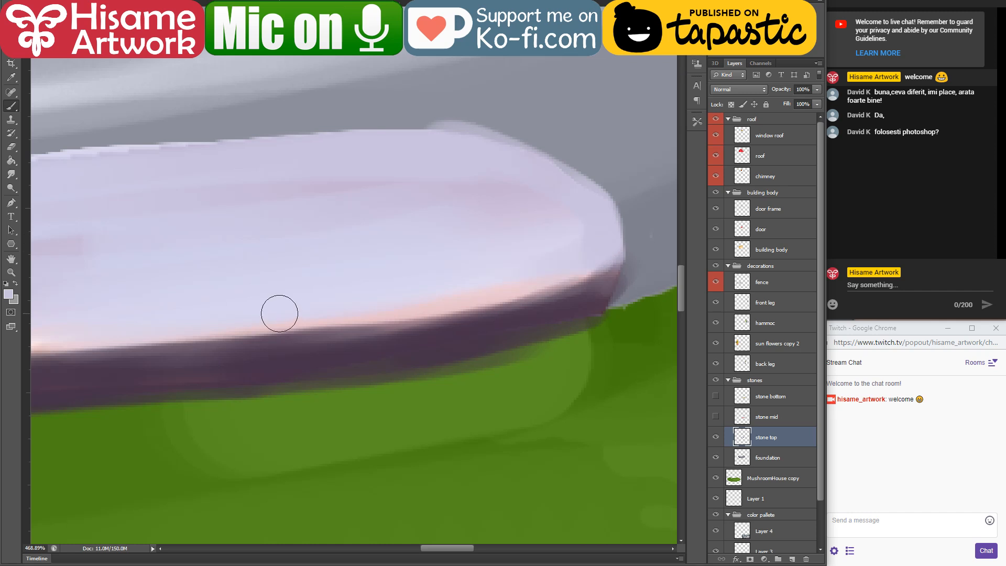
mouse_move(340, 245)
left_mouse_down()
mouse_move(361, 276)
mouse_move(589, 356)
left_mouse_up()
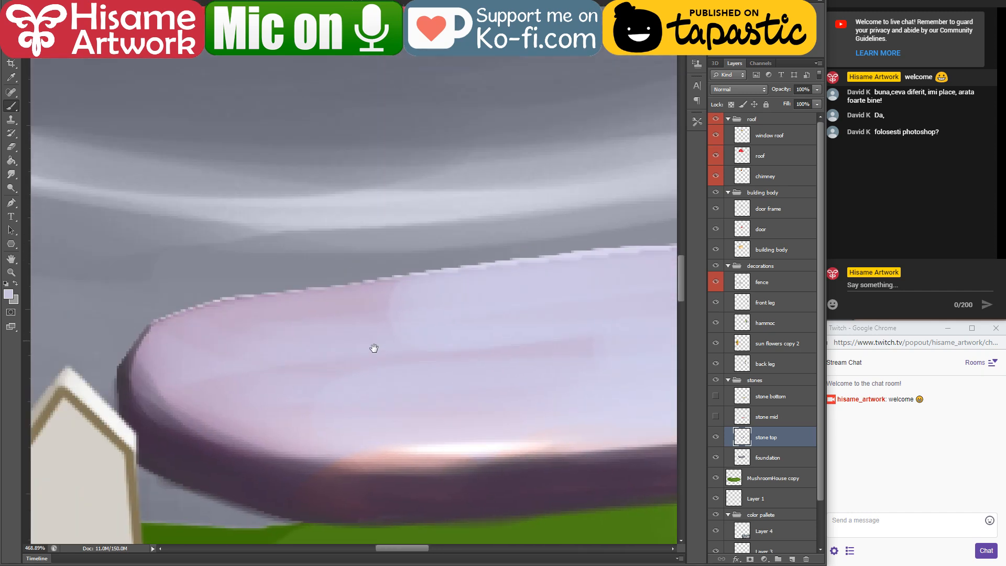
left_click_drag(156, 377, 341, 325)
left_click_drag(194, 350, 428, 307)
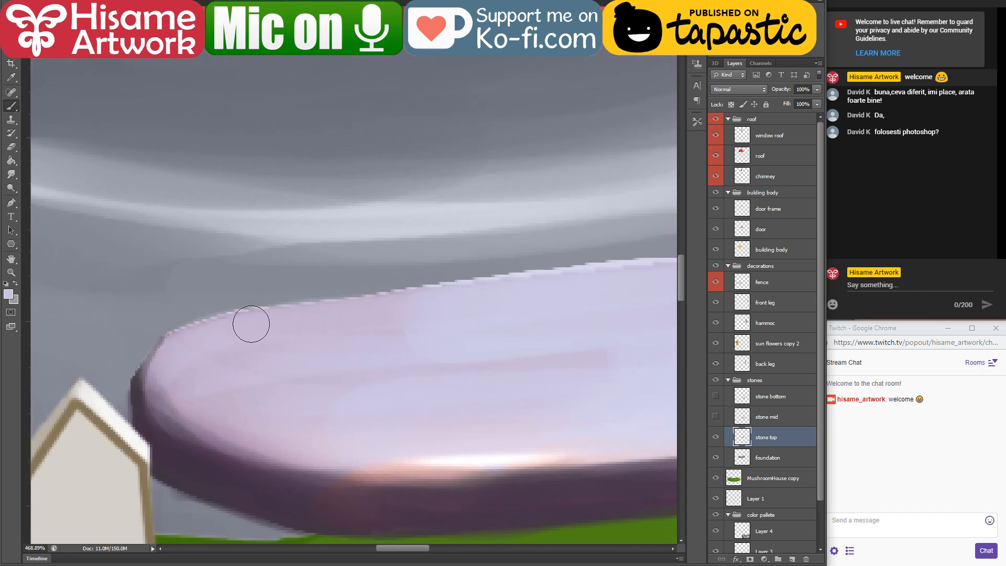
left_click_drag(189, 326, 577, 281)
mouse_move(476, 295)
left_mouse_down()
mouse_move(257, 316)
mouse_move(614, 292)
mouse_move(296, 302)
left_mouse_up()
left_click_drag(617, 323, 650, 391)
left_click_drag(327, 287, 536, 296)
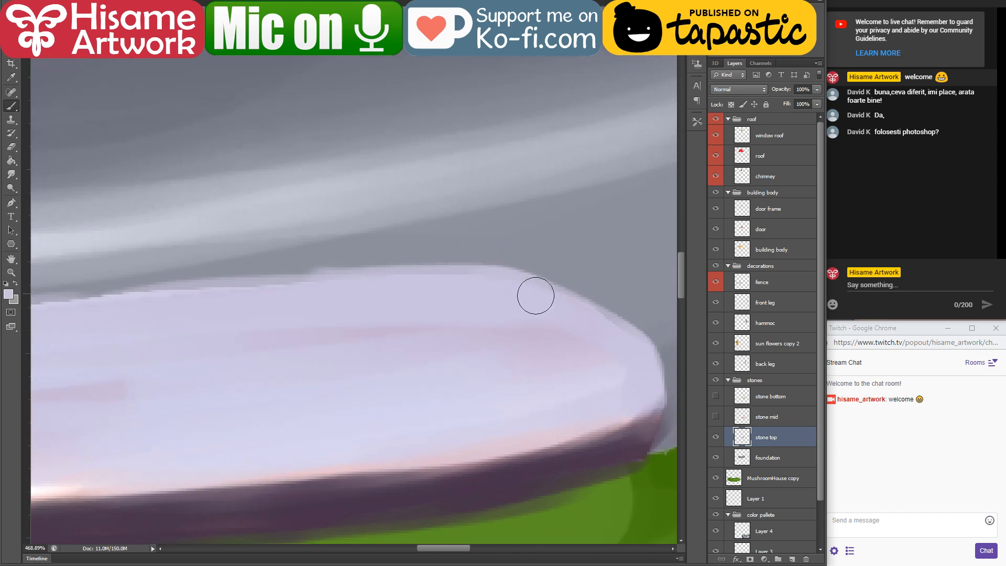
Step: Erase the blurry paint spill around the top stone's hammock-side end, rounding its upper corner and lower tip
left_click(11, 147)
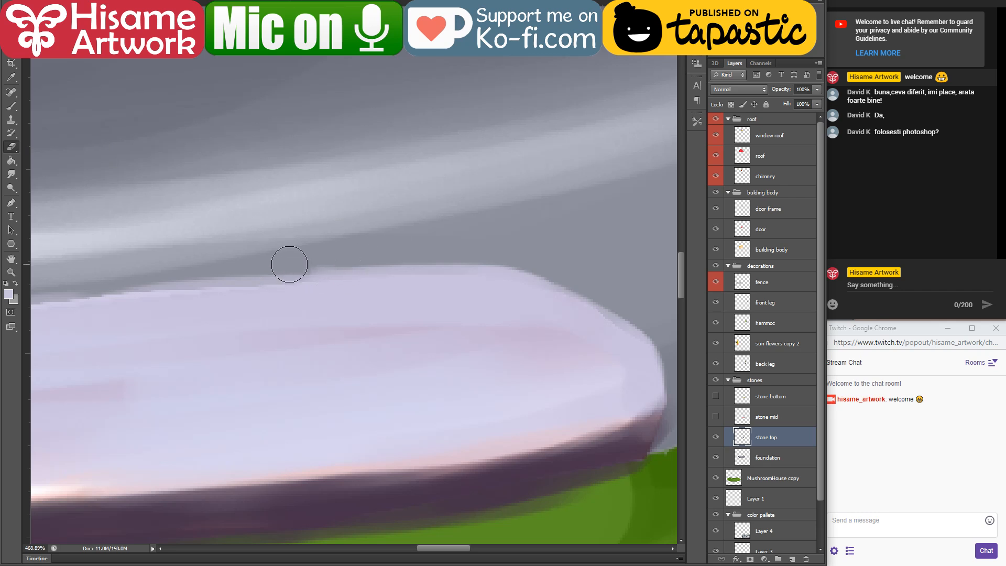
left_click_drag(289, 265, 655, 281)
mouse_move(590, 272)
left_mouse_down()
mouse_move(514, 218)
mouse_move(440, 143)
left_mouse_up()
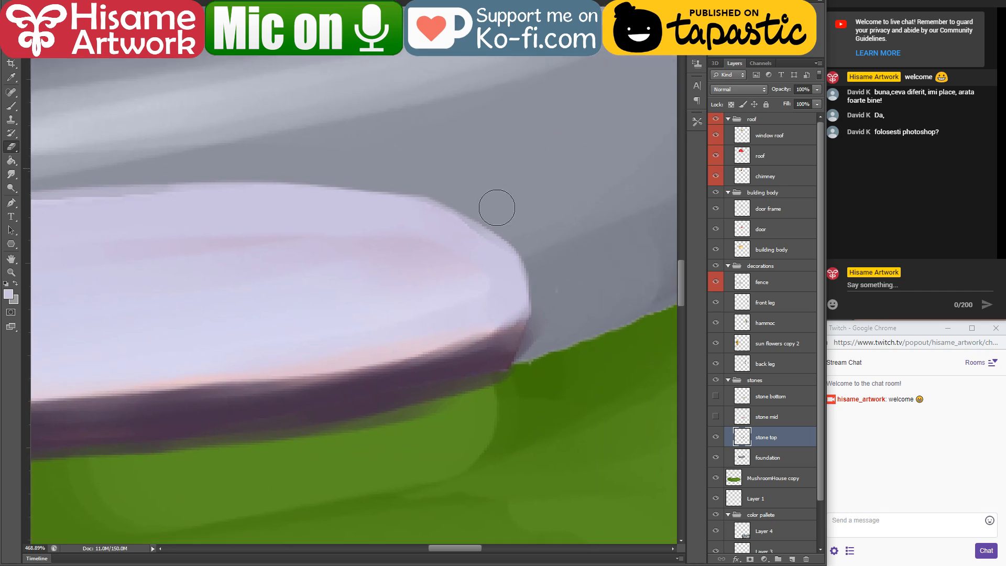
left_click_drag(555, 293, 498, 426)
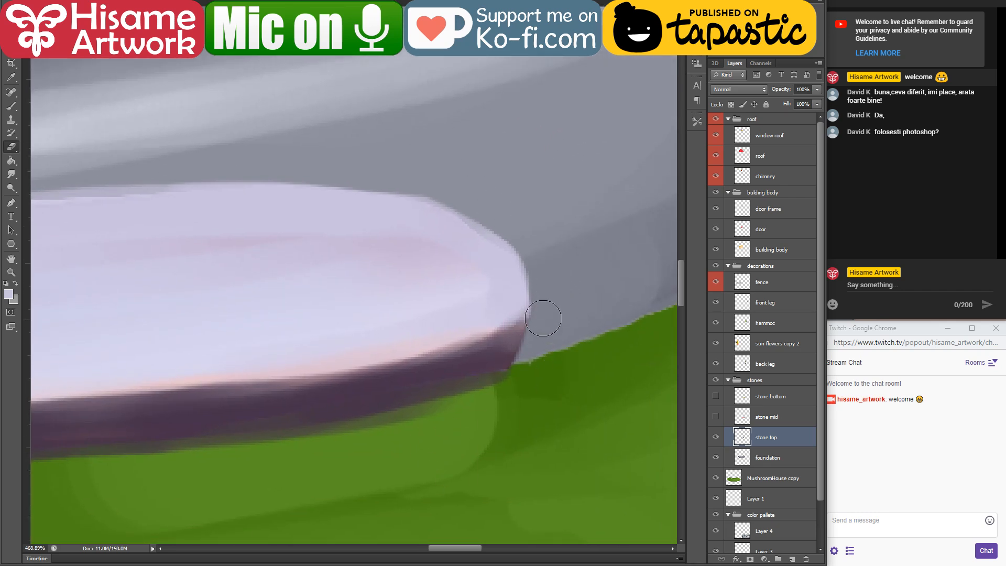
left_click_drag(519, 367, 484, 390)
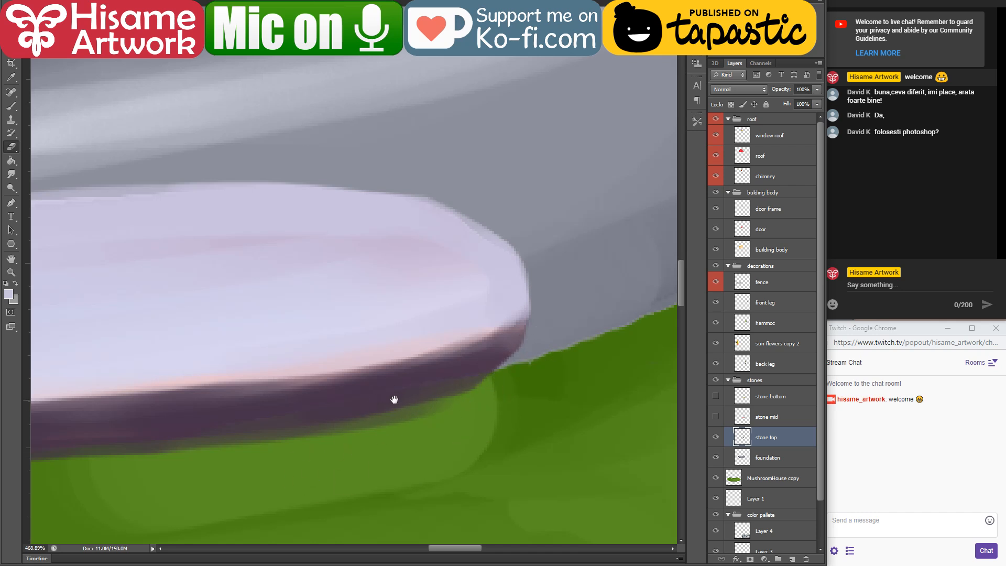
Step: Erase the uneven paint along the top stone's underside and around its fence-side end
left_click_drag(394, 400, 500, 340)
left_click_drag(216, 393, 591, 366)
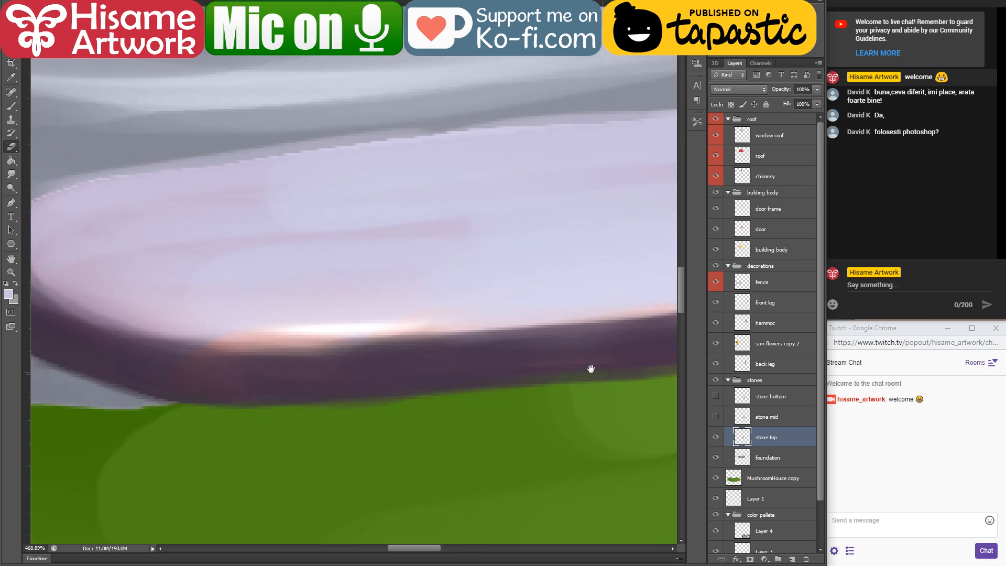
left_click_drag(237, 421, 280, 426)
mouse_move(136, 317)
left_mouse_down()
mouse_move(250, 265)
mouse_move(272, 270)
left_mouse_up()
left_click_drag(176, 176, 178, 279)
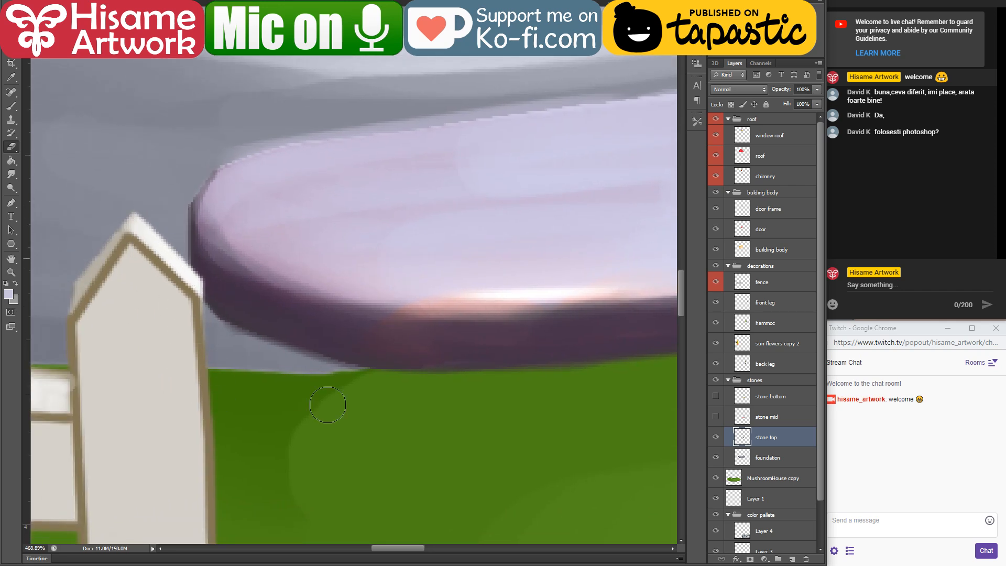
left_click_drag(173, 209, 246, 139)
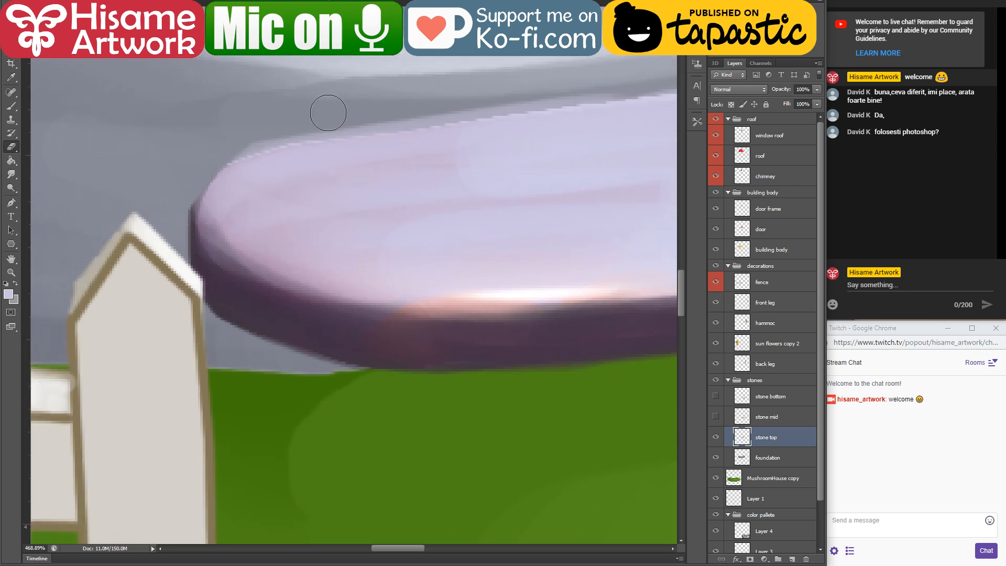
Step: Erase the rough fringe along the top stone's long upper edge to leave a clean contour
mouse_move(363, 124)
left_mouse_down()
mouse_move(278, 220)
mouse_move(246, 276)
left_mouse_up()
left_click_drag(83, 303, 438, 241)
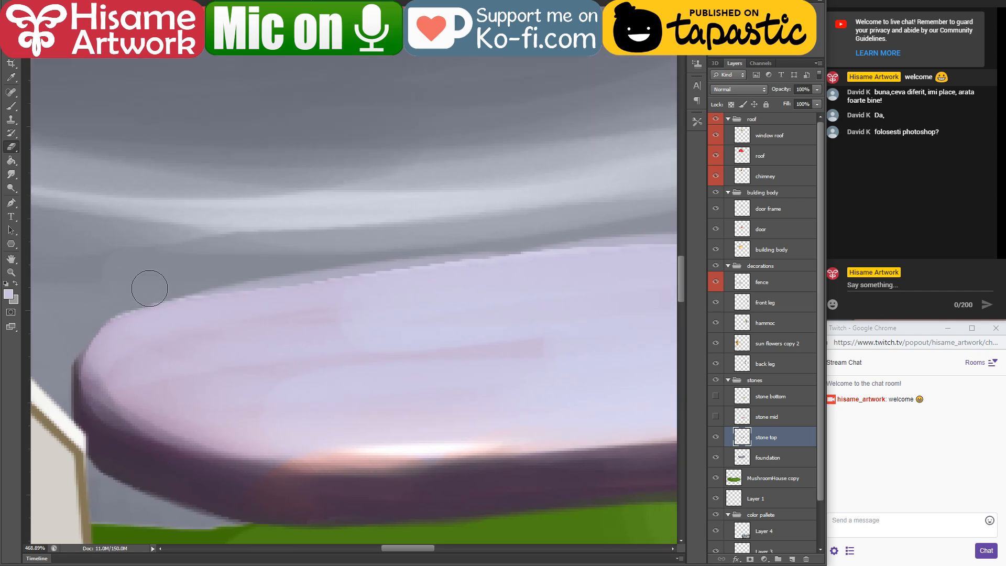
left_click_drag(147, 285, 675, 201)
left_click_drag(479, 251, 236, 280)
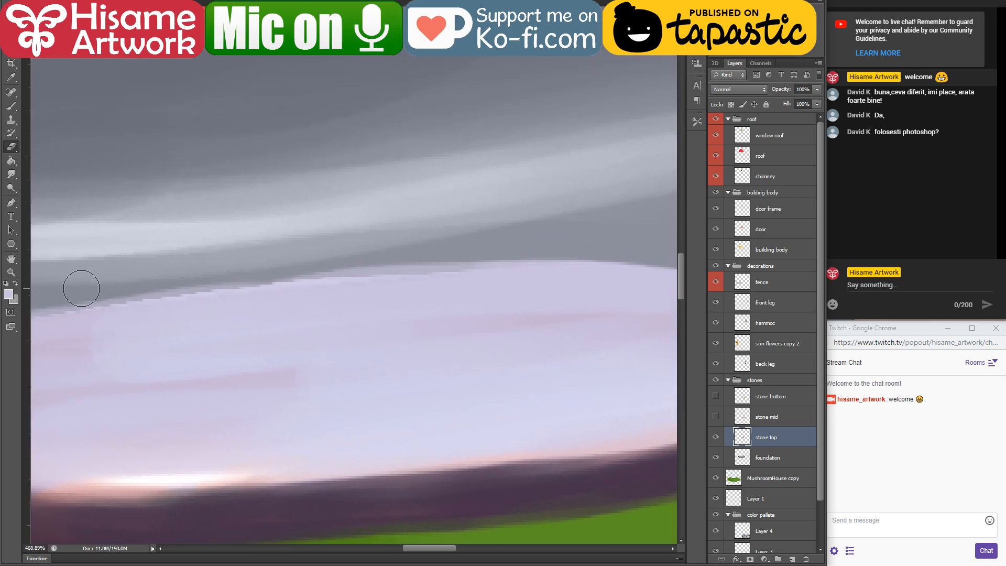
left_click_drag(82, 289, 513, 240)
left_click_drag(305, 248, 715, 228)
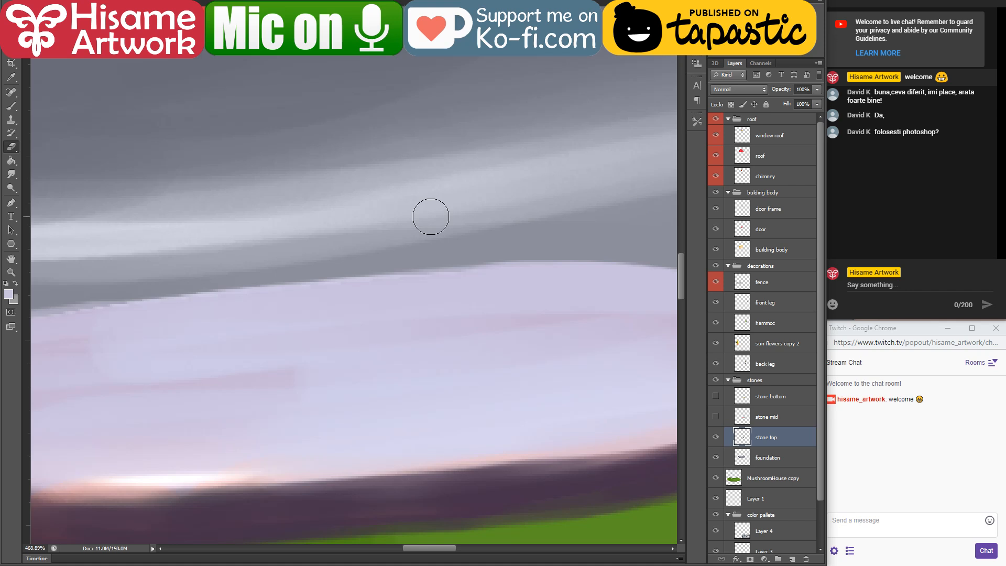
Step: Make the MushroomHouse copy grass layer active and sample the light green of the grass below the top stone
scroll(430, 216, "down", 5)
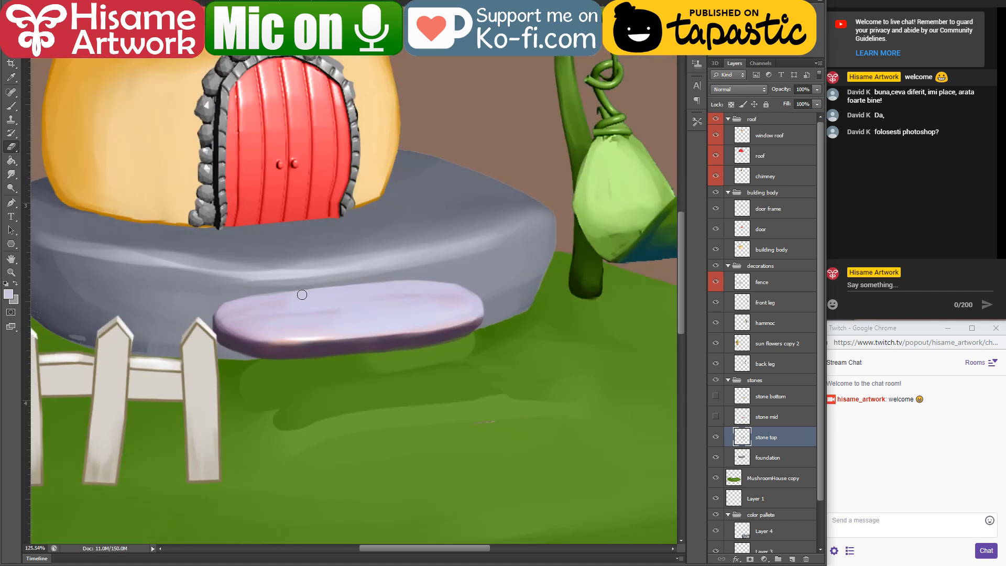
scroll(301, 294, "up", 3)
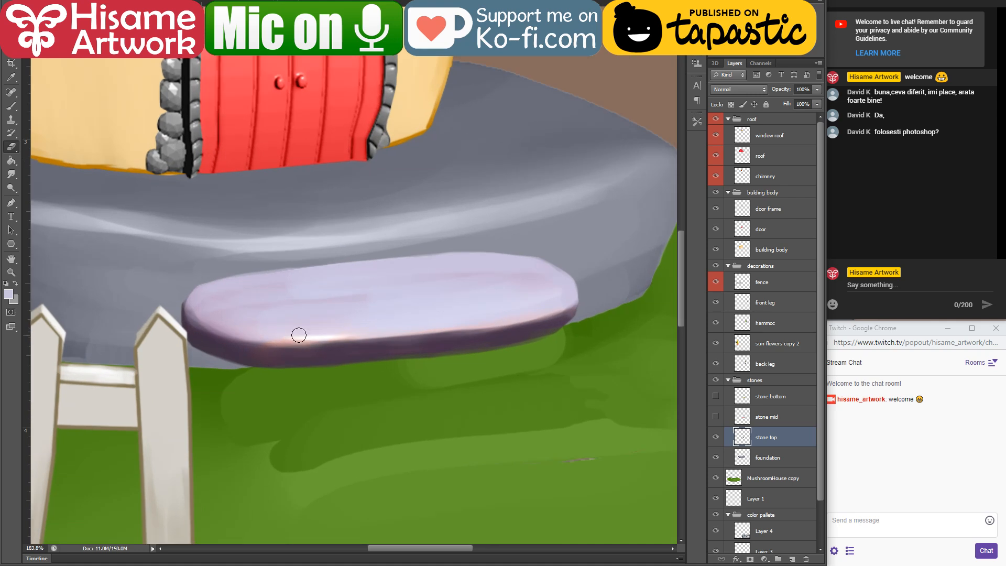
scroll(553, 424, "down", 3)
scroll(552, 424, "up", 5)
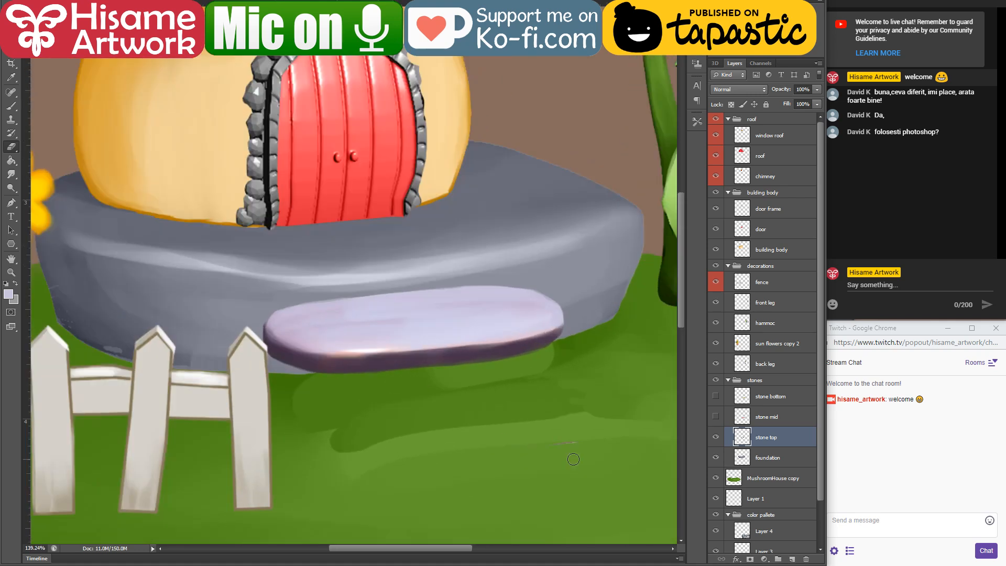
key("alt+v")
left_click(574, 436)
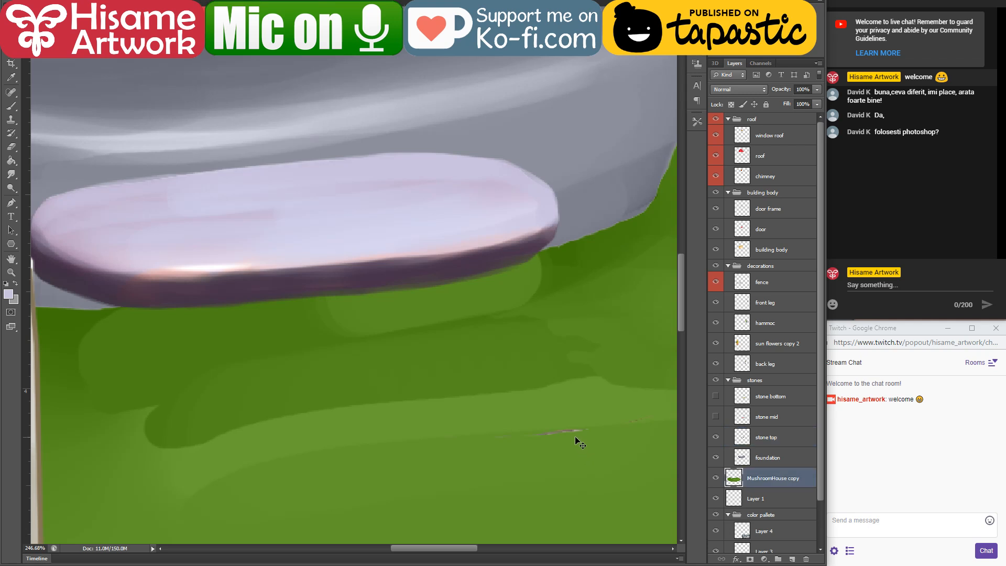
scroll(454, 426, "down", 5)
scroll(615, 502, "up", 2)
scroll(616, 505, "up", 1)
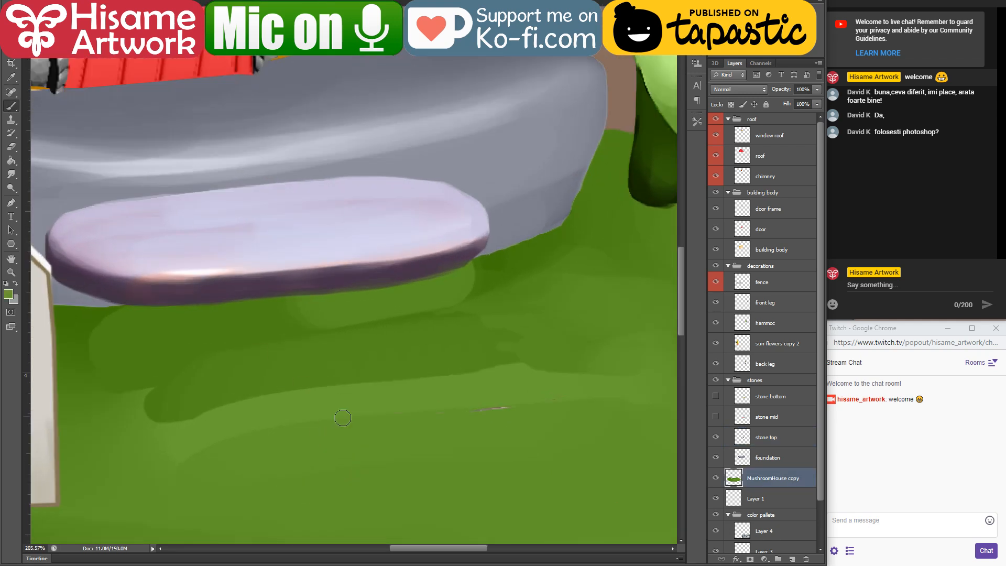
Step: Try to erase the grass between the fence post and the top stone's underside
key("e")
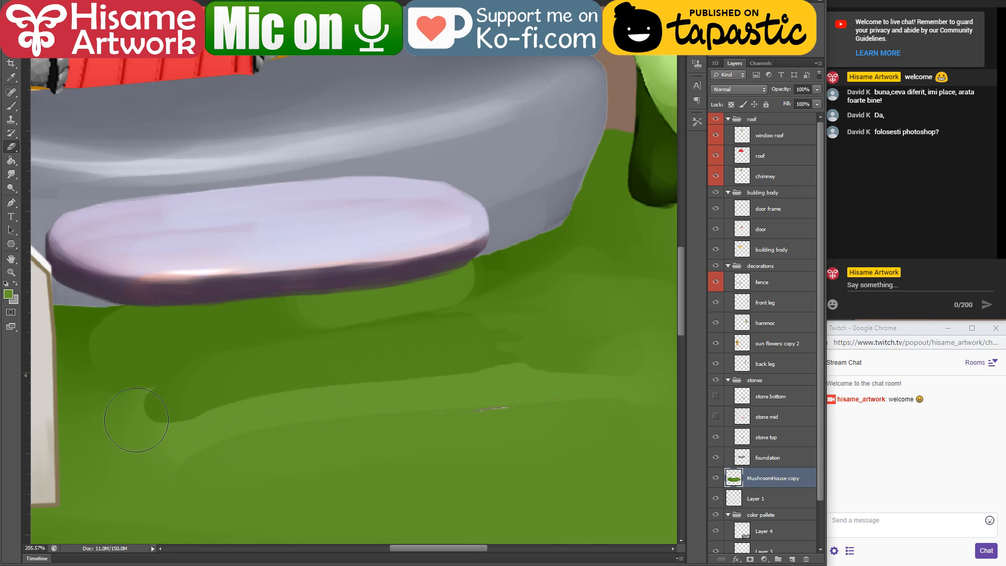
left_click_drag(163, 339, 352, 371)
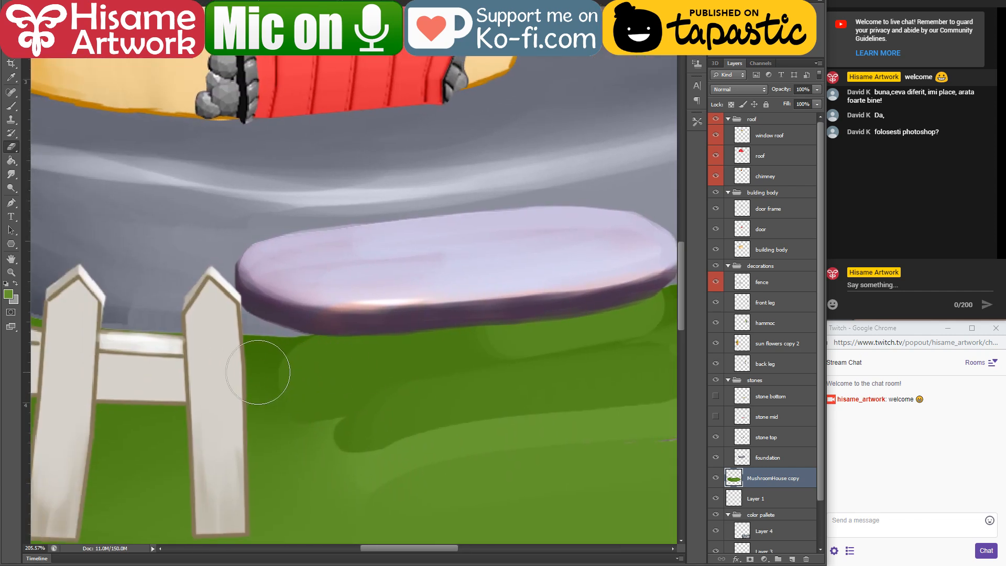
mouse_move(258, 359)
left_mouse_down()
mouse_move(337, 314)
mouse_move(337, 356)
left_mouse_up()
left_click(262, 355)
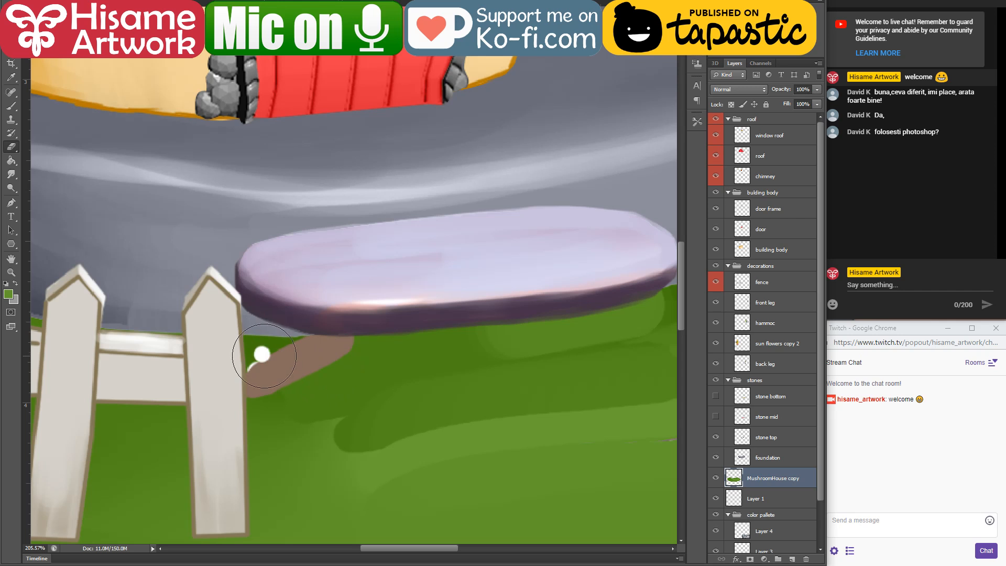
Step: Paint dark green grass over the erased patch between the fence post and the top stone
left_click(13, 107)
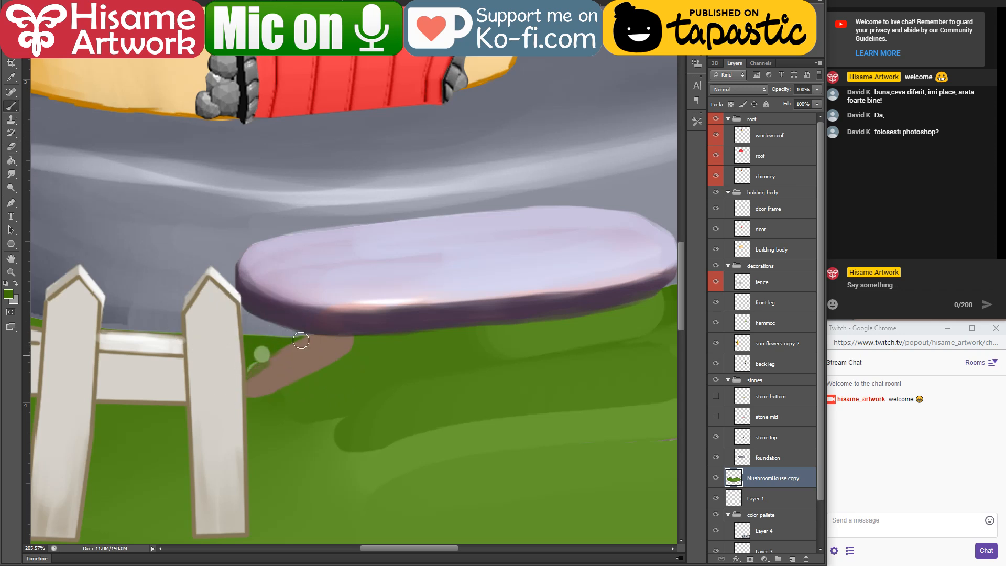
left_click_drag(301, 341, 247, 380)
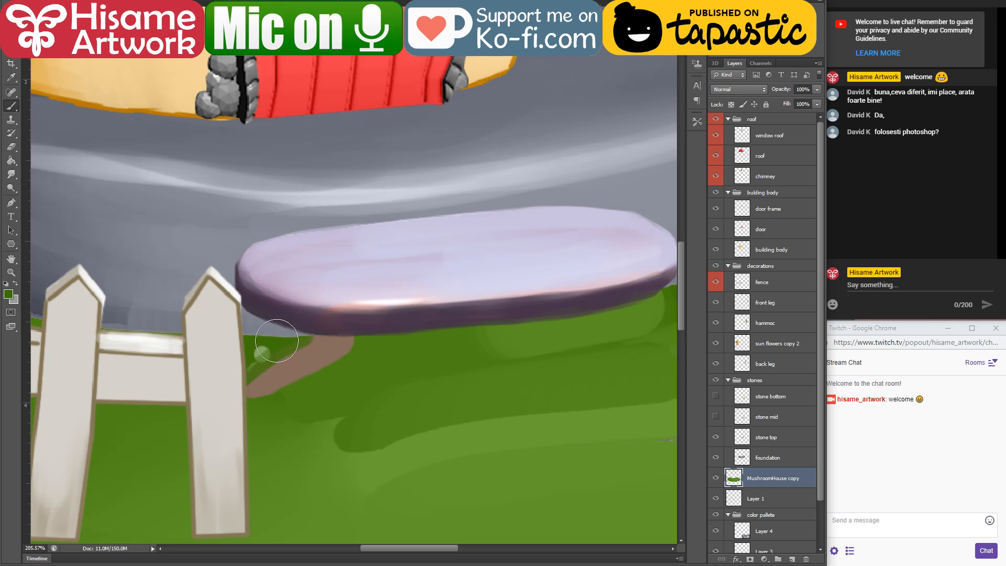
mouse_move(277, 340)
left_mouse_down()
mouse_move(351, 318)
mouse_move(343, 334)
mouse_move(378, 338)
mouse_move(298, 333)
left_mouse_up()
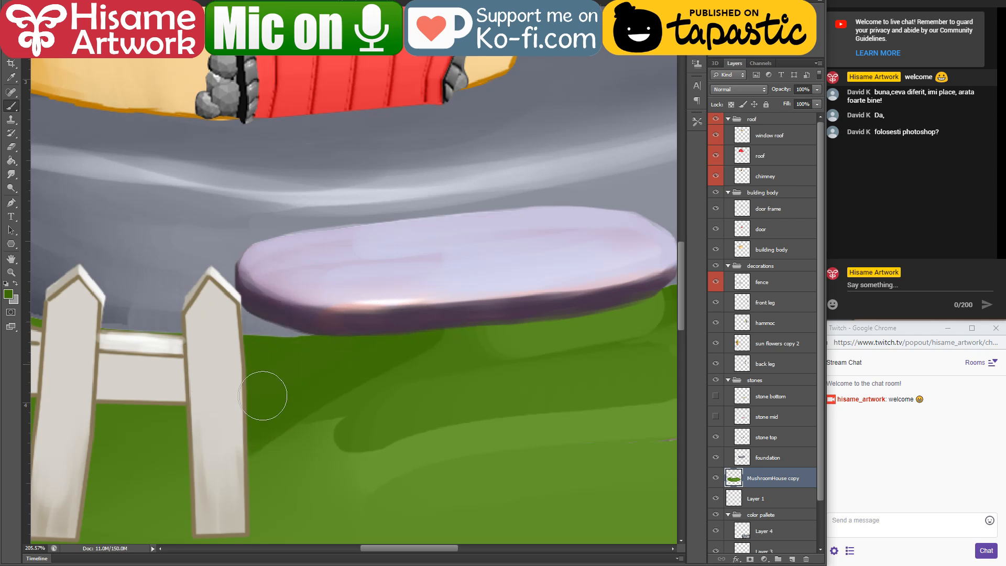
Step: Sample the dark green under the top stone and brush it over the leftover light stone shapes in the grass below
left_click_drag(310, 417, 454, 345)
left_click(567, 328, "alt")
left_click(344, 354, "alt")
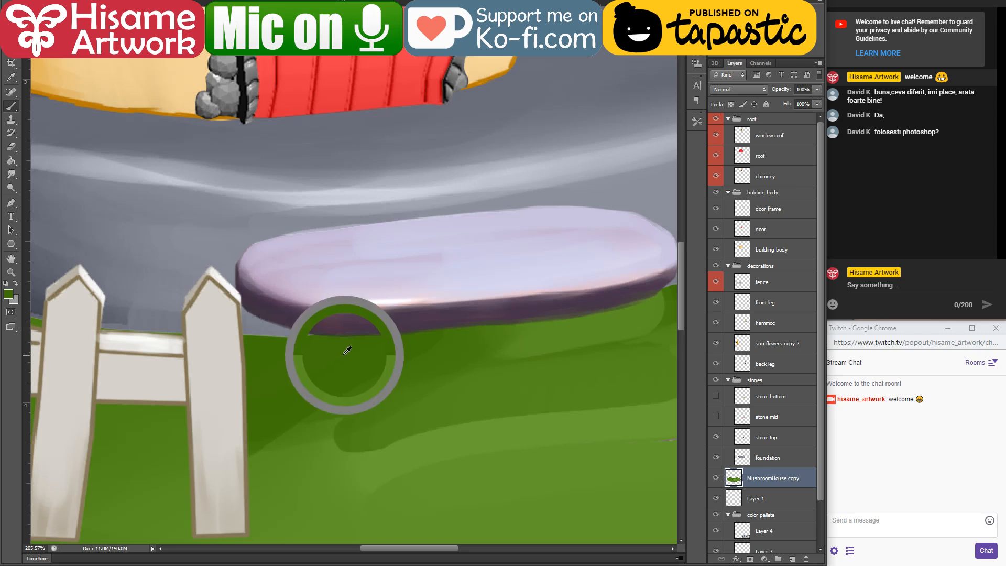
left_click_drag(307, 461, 574, 400)
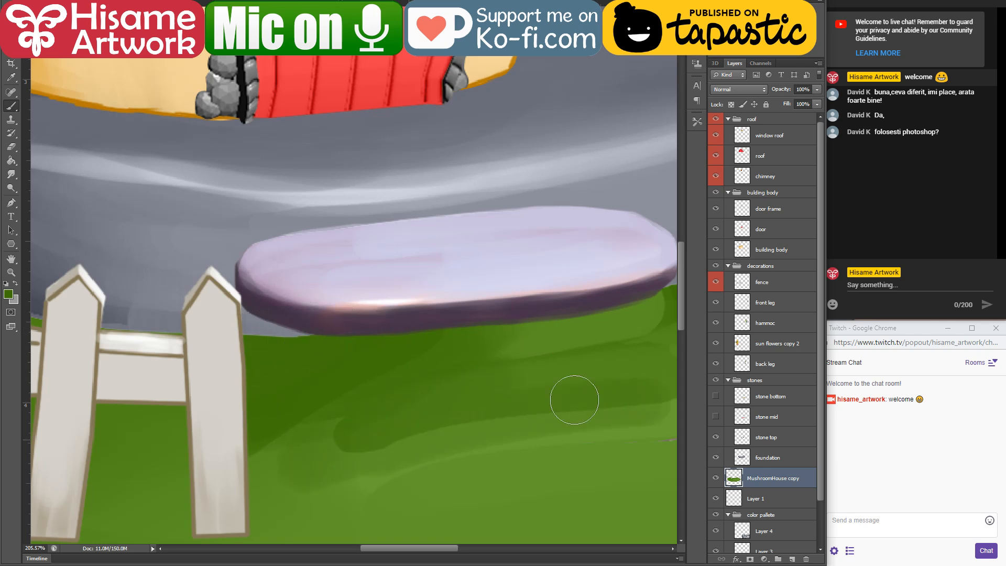
left_click_drag(550, 435, 309, 363)
mouse_move(176, 397)
left_mouse_down()
mouse_move(541, 341)
mouse_move(338, 393)
mouse_move(491, 382)
left_mouse_up()
Step: Make the stone top layer active, lasso the stray pink mark on the grass and delete it
key("alt+v")
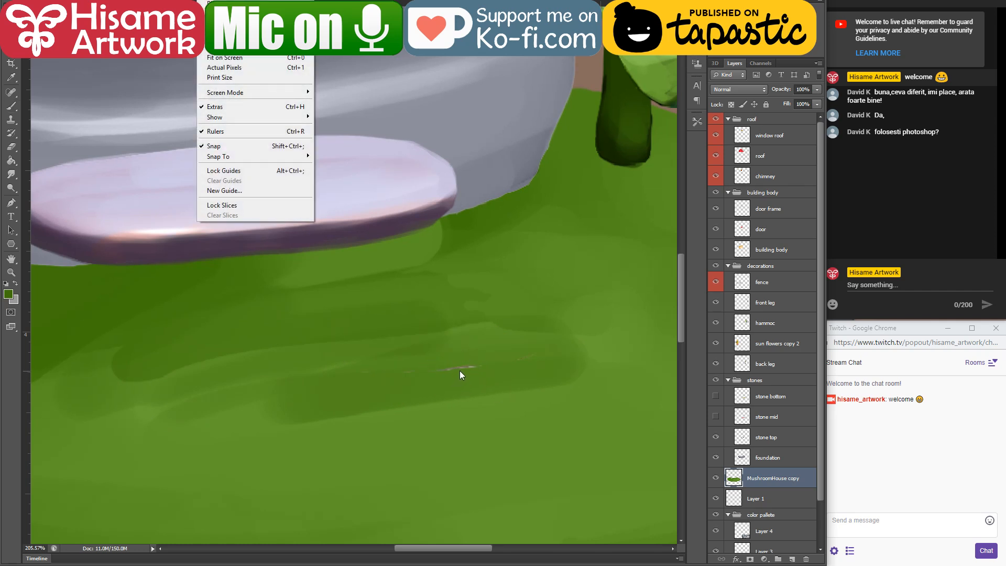
left_click(462, 365)
left_click(464, 365)
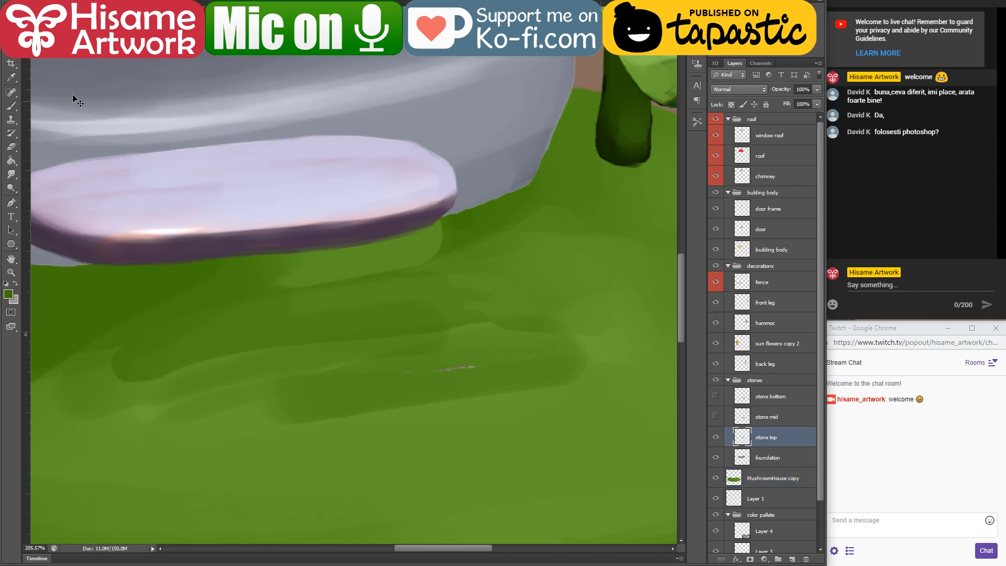
left_click_drag(219, 397, 516, 268)
key("Delete")
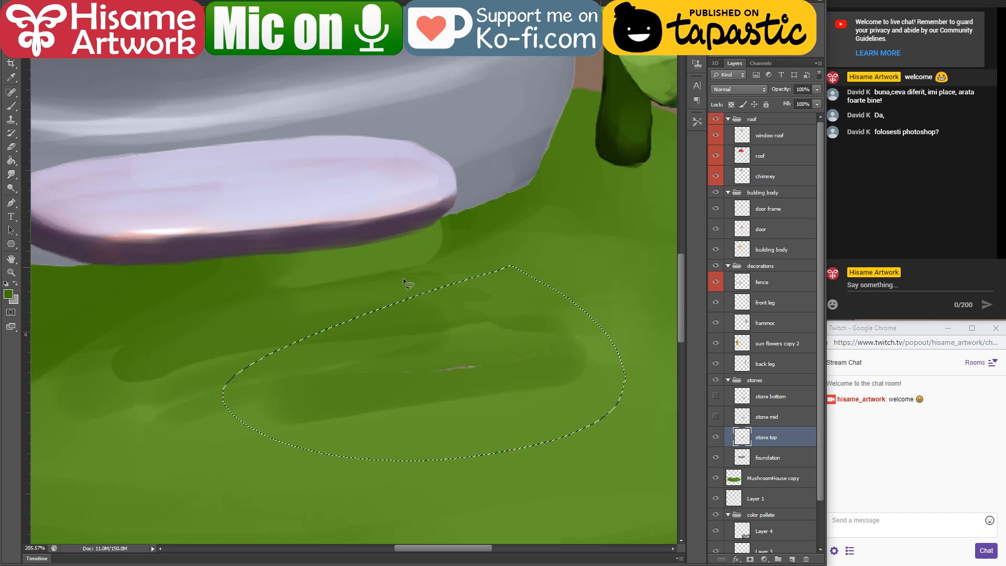
Step: Clear the lasso selection on the grass and show the stone mid and stone bottom layers again
key("b")
key("ctrl+d")
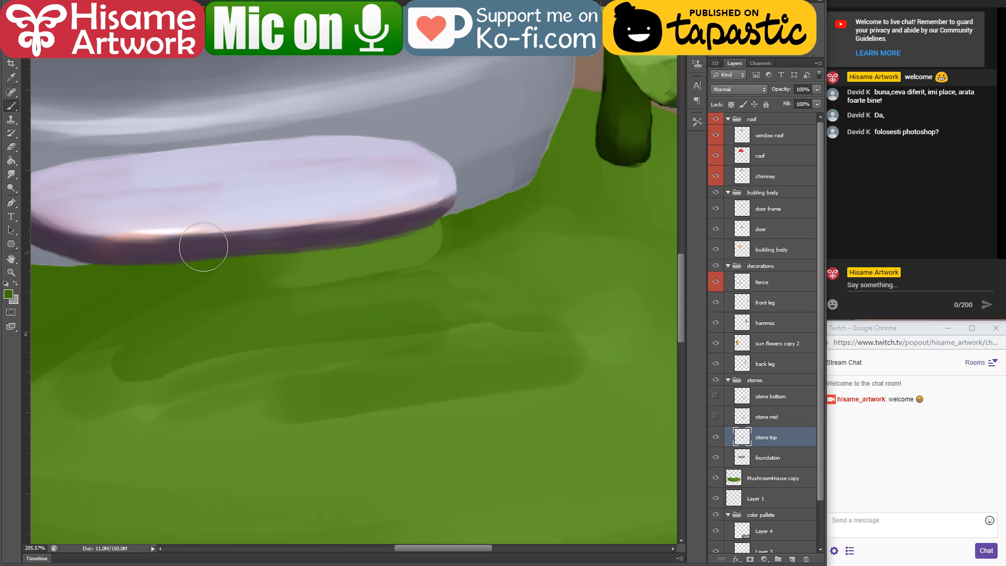
left_click_drag(79, 171, 286, 178)
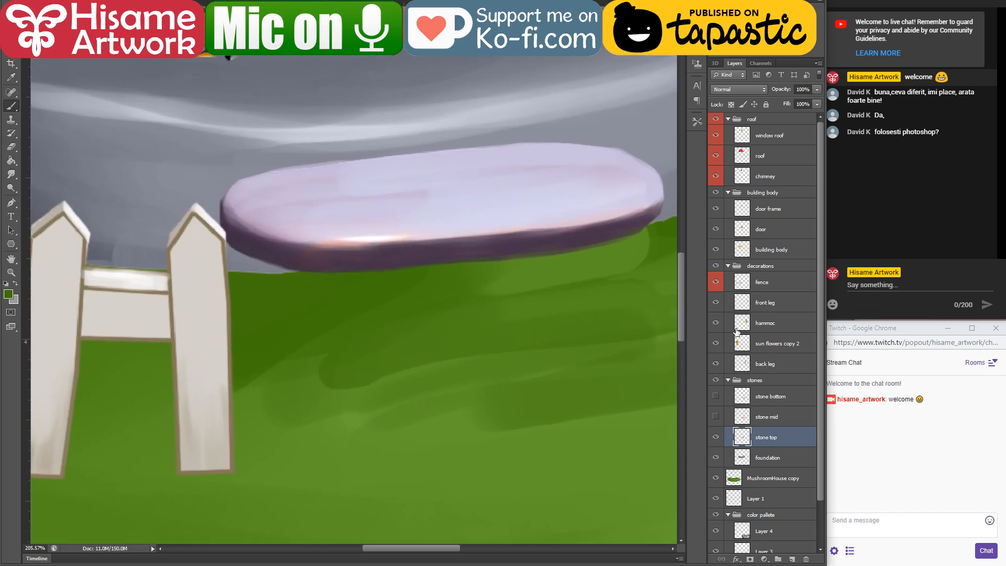
left_click(716, 418)
left_click_drag(521, 420, 403, 259)
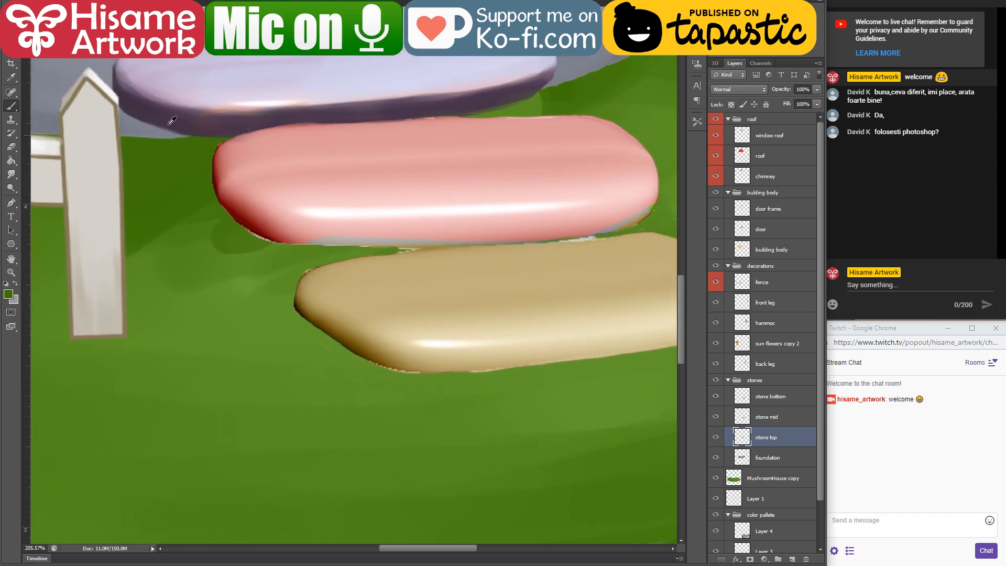
key("bracketright")
key("bracketright")
left_click_drag(219, 132, 173, 236)
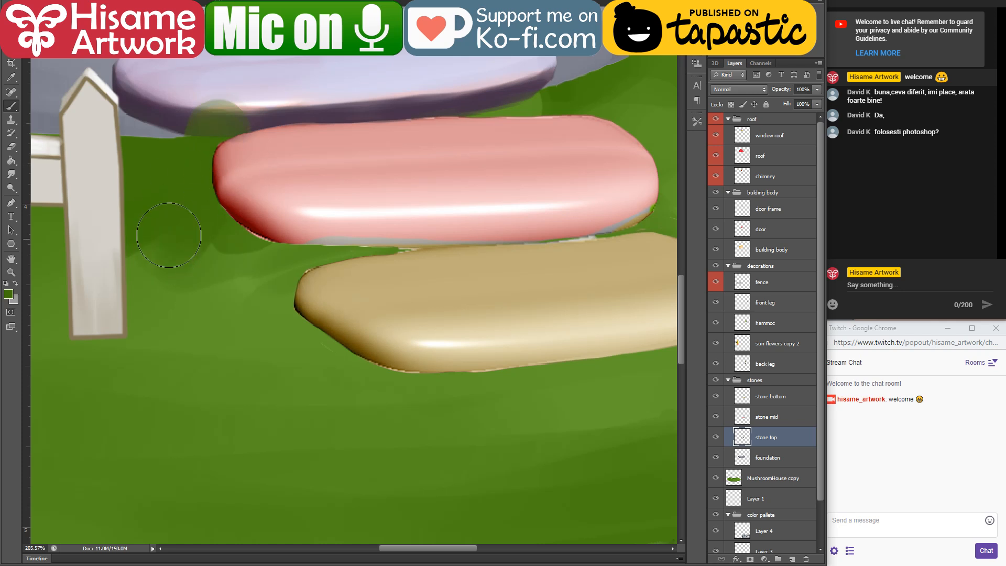
key("ctrl+z")
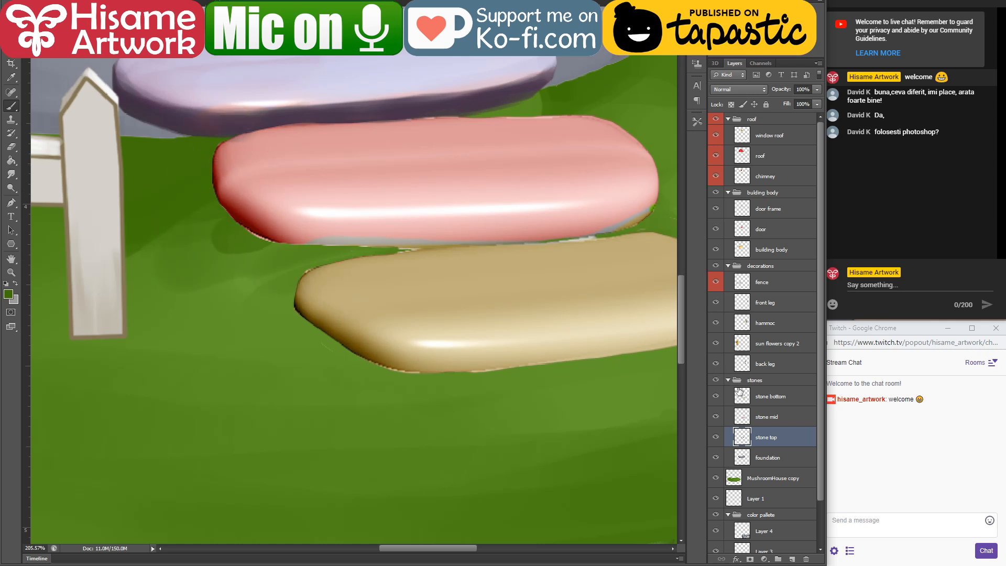
Step: Make the MushroomHouse copy layer active and brush sampled greens over the grass around and beneath the middle and bottom stones
left_click(783, 460)
left_click(774, 477)
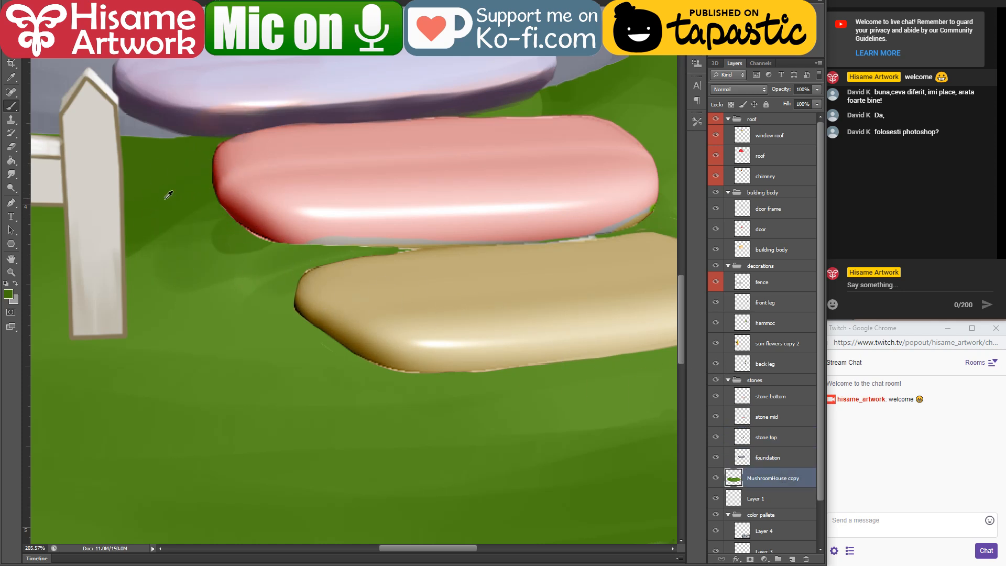
mouse_move(139, 269)
left_mouse_down()
mouse_move(220, 273)
mouse_move(395, 237)
mouse_move(358, 328)
mouse_move(381, 341)
mouse_move(376, 359)
mouse_move(492, 360)
left_mouse_up()
left_click_drag(389, 358, 188, 357)
mouse_move(338, 360)
left_mouse_down()
mouse_move(470, 351)
mouse_move(524, 338)
mouse_move(539, 315)
left_mouse_up()
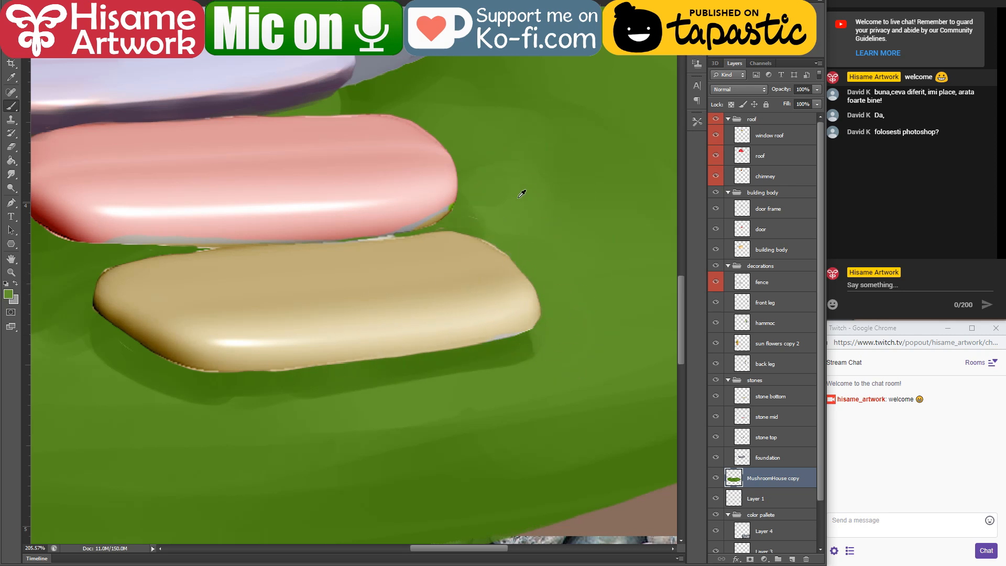
Step: Make the foundation layer active and load its outline as a selection
left_click_drag(360, 128, 459, 266)
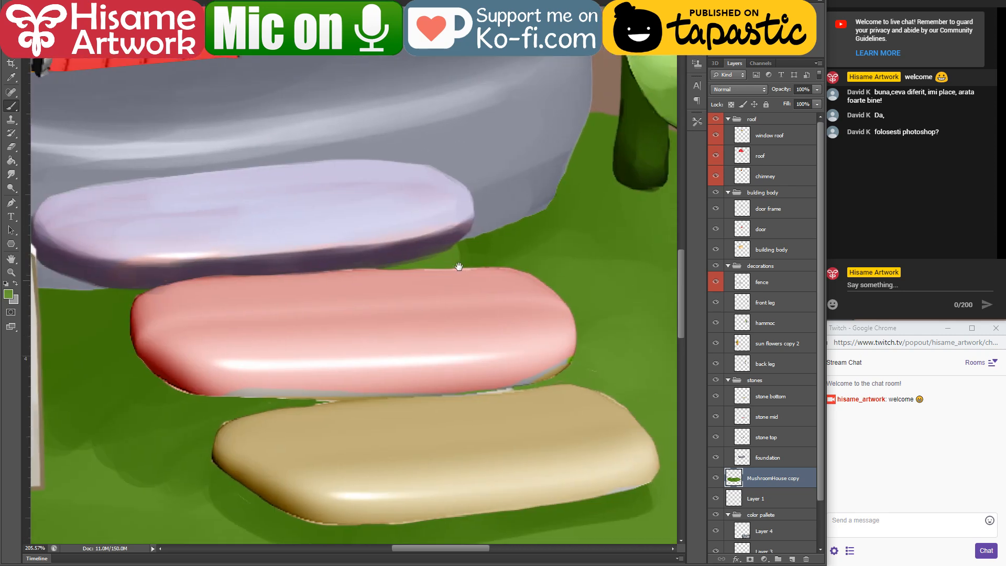
scroll(549, 382, "down", 6)
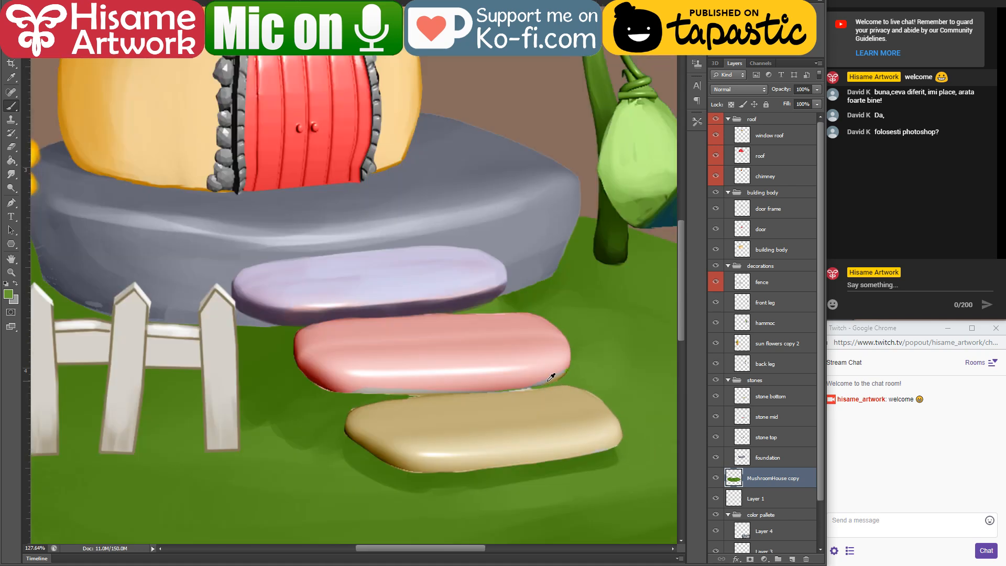
scroll(477, 349, "down", 2)
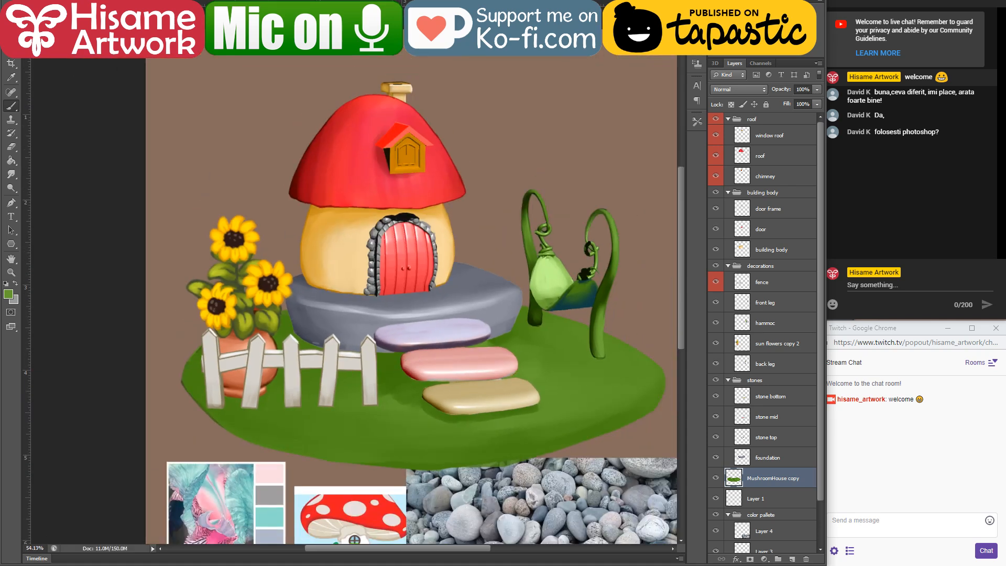
scroll(396, 369, "up", 4)
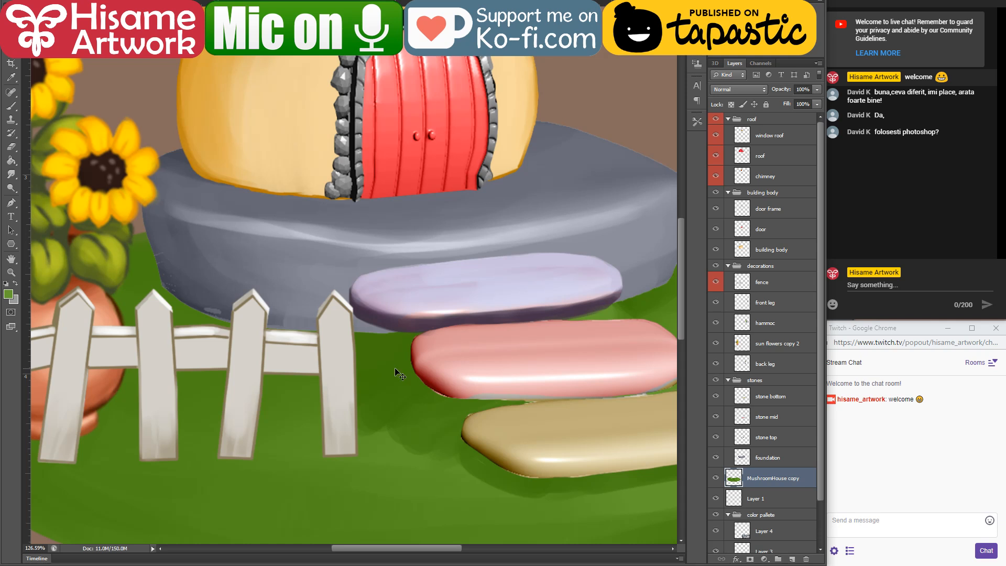
scroll(404, 287, "up", 3)
scroll(404, 287, "left", 2)
left_click(364, 414, "ctrl")
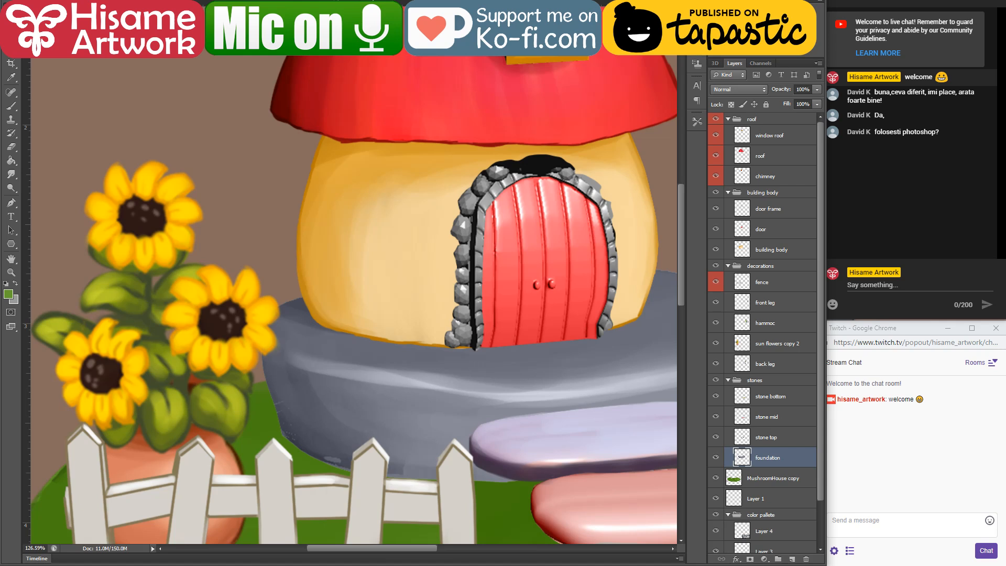
scroll(331, 468, "up", 4)
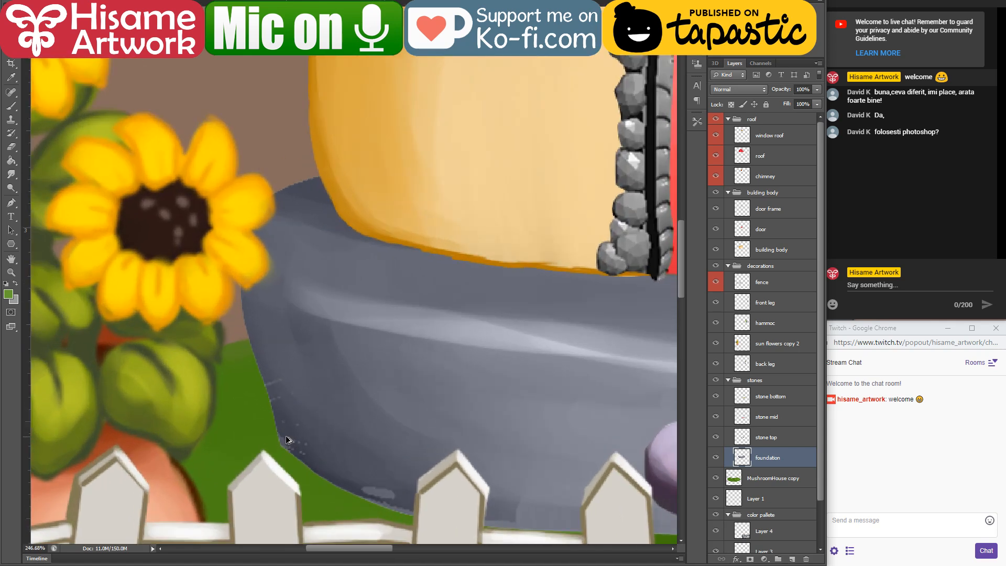
left_click(744, 459, "ctrl")
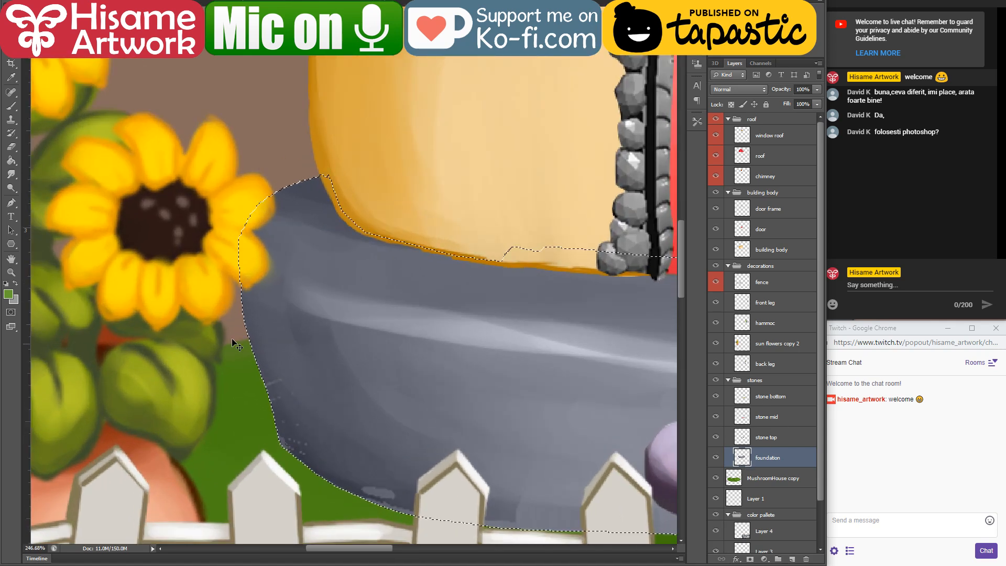
Step: Sample the foundation's dark grey and brush it over the light specks along its lower edge behind the fence
left_click(12, 107)
left_click(350, 479, "alt")
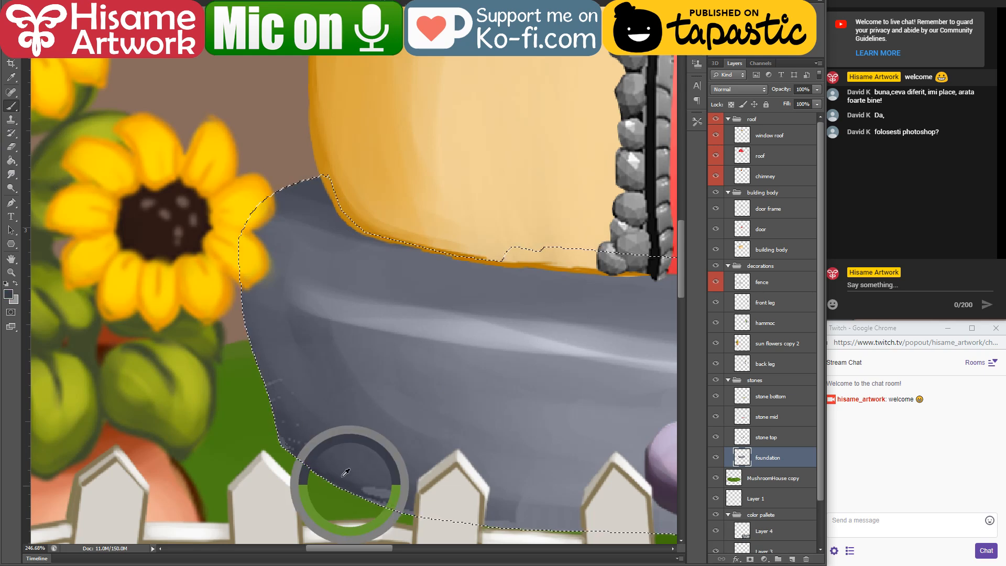
mouse_move(271, 333)
left_mouse_down()
mouse_move(298, 441)
mouse_move(318, 462)
mouse_move(487, 537)
mouse_move(360, 496)
mouse_move(270, 409)
mouse_move(342, 417)
mouse_move(339, 446)
left_mouse_up()
left_click_drag(652, 538, 401, 417)
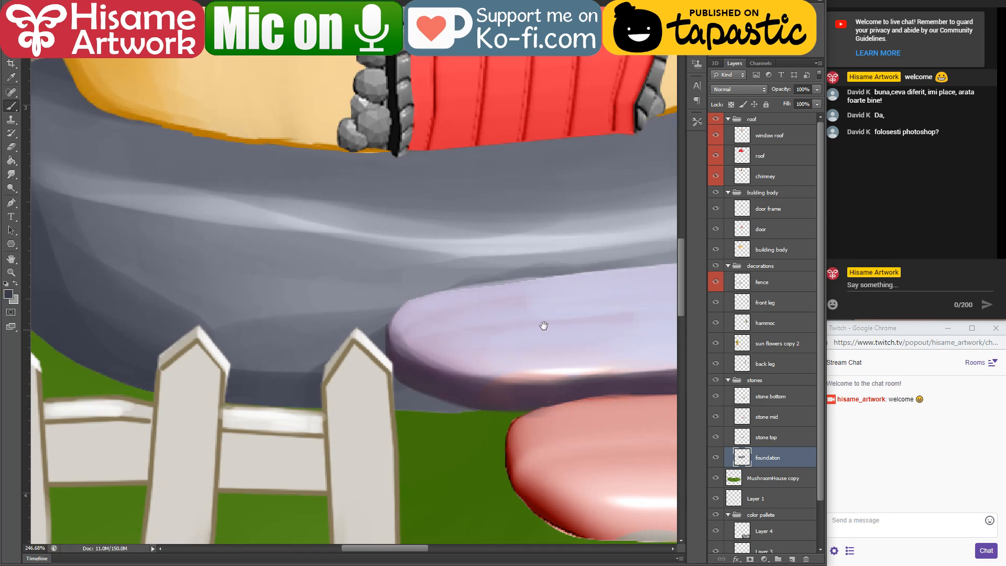
left_click_drag(543, 326, 188, 358)
mouse_move(441, 323)
left_mouse_down()
mouse_move(633, 326)
mouse_move(559, 357)
mouse_move(371, 380)
mouse_move(442, 320)
mouse_move(593, 303)
mouse_move(546, 261)
mouse_move(661, 268)
mouse_move(632, 272)
mouse_move(625, 286)
mouse_move(499, 298)
left_mouse_up()
left_click_drag(168, 343, 716, 342)
Step: Blend sampled lighter and darker greys across the foundation's front face above the fence
mouse_move(497, 319)
left_mouse_down()
mouse_move(297, 322)
mouse_move(219, 267)
mouse_move(504, 355)
mouse_move(281, 313)
left_mouse_up()
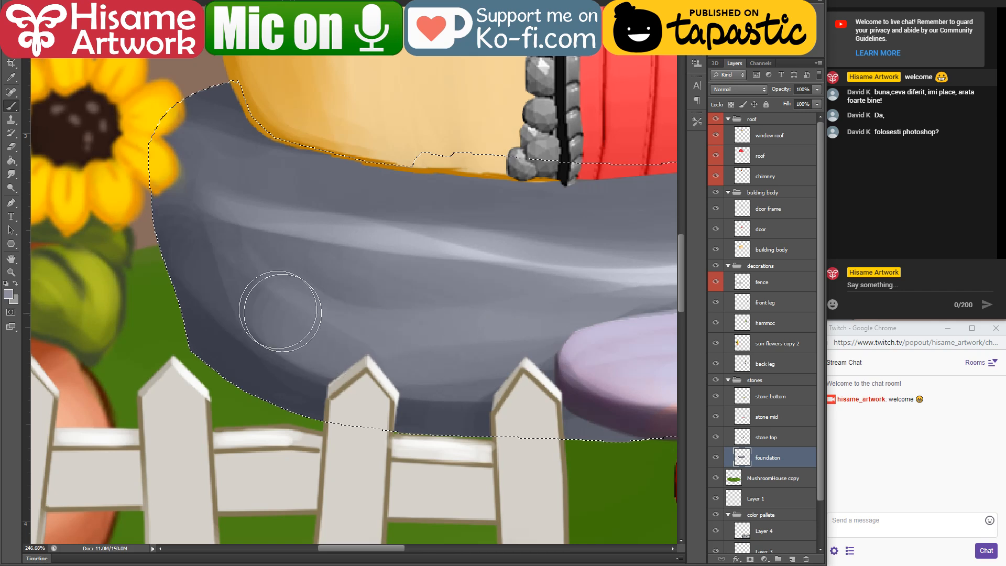
left_click(219, 296, "alt")
left_click_drag(192, 242, 474, 379)
left_click_drag(294, 335, 561, 378)
left_click_drag(250, 310, 394, 344)
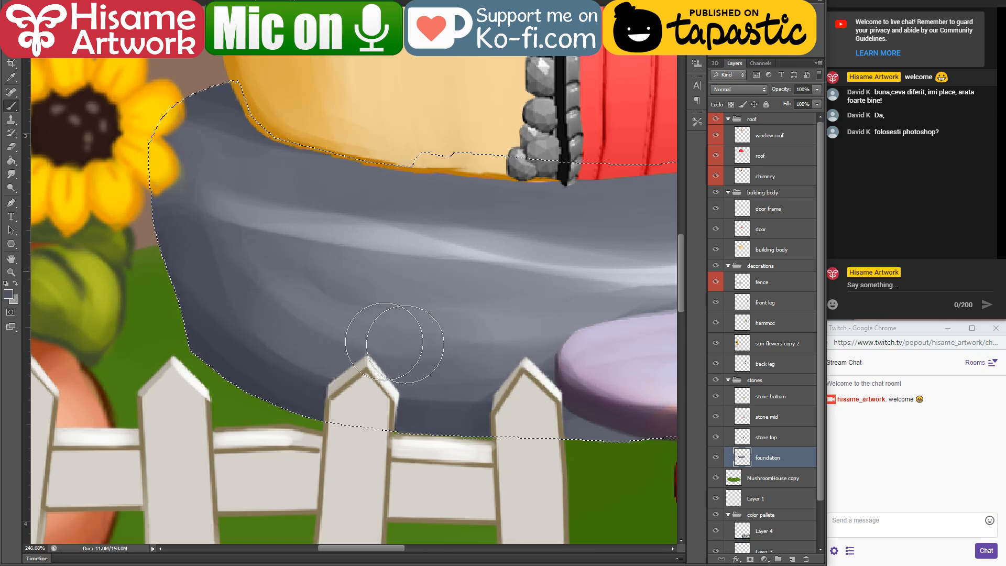
left_click_drag(346, 285, 425, 313)
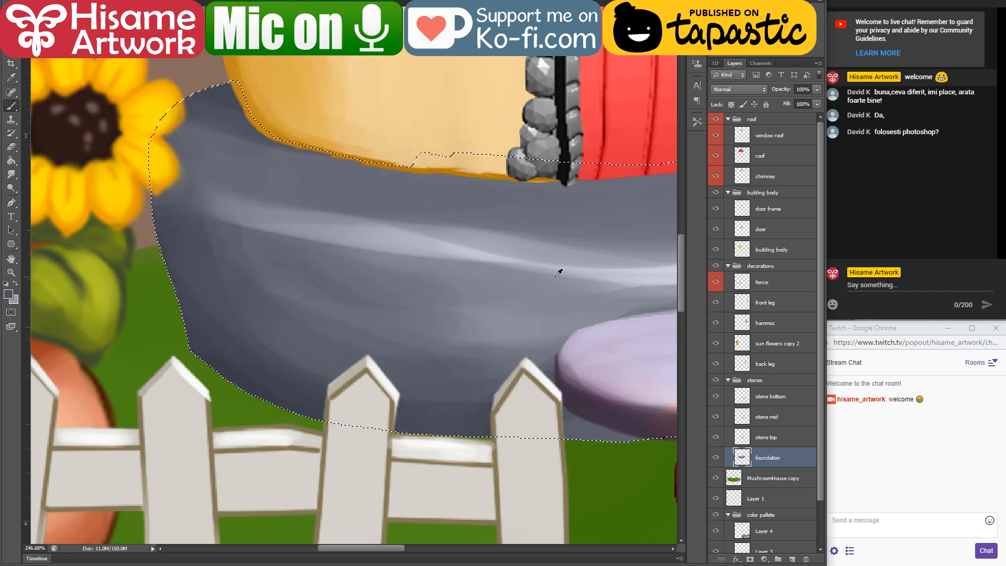
Step: Clear the foundation selection and make the door frame layer active
scroll(445, 236, "down", 3)
scroll(446, 235, "down", 3)
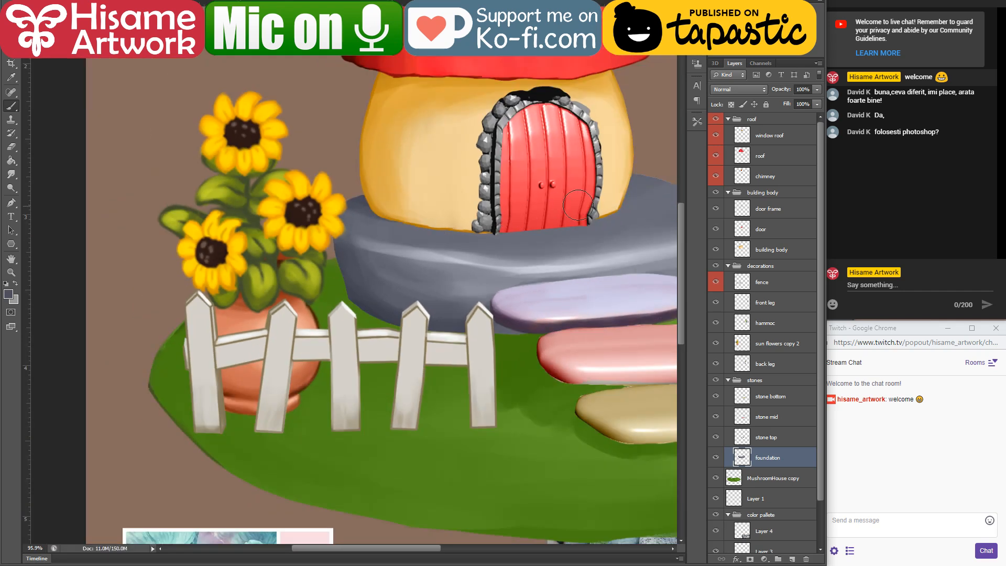
left_click_drag(560, 220, 457, 280)
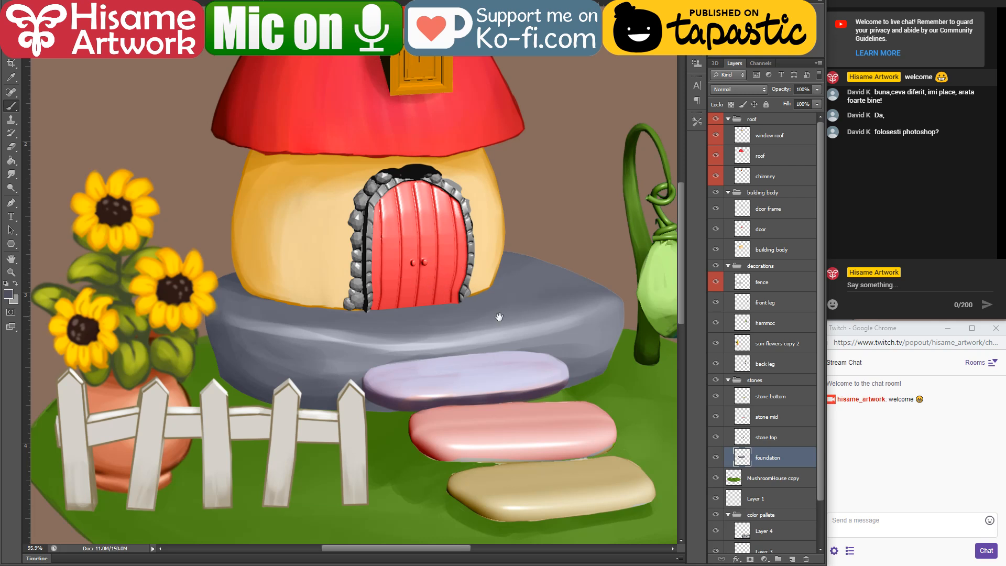
left_click_drag(499, 317, 487, 341)
scroll(372, 279, "up", 5)
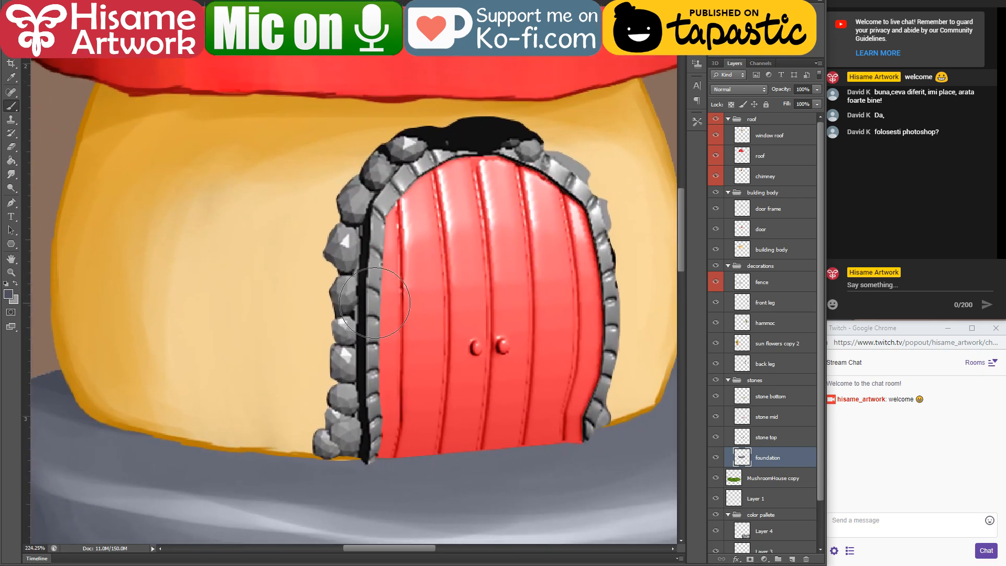
left_click(375, 303, "ctrl")
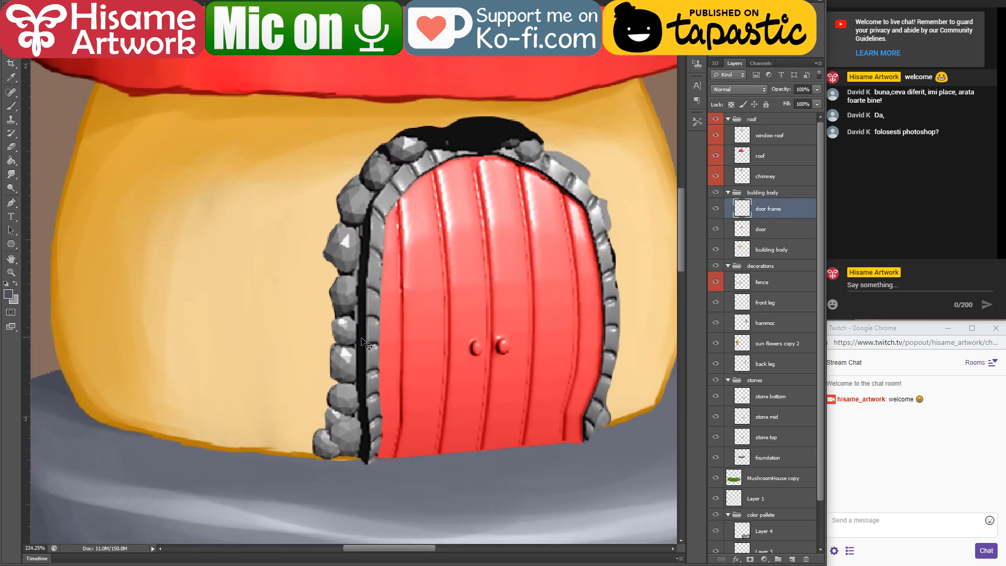
Step: Sample the dark purple of the top stepping stone's underside and paint it over the lowest left stones of the door frame with a smaller brush
scroll(355, 436, "up", 5)
scroll(341, 467, "down", 2)
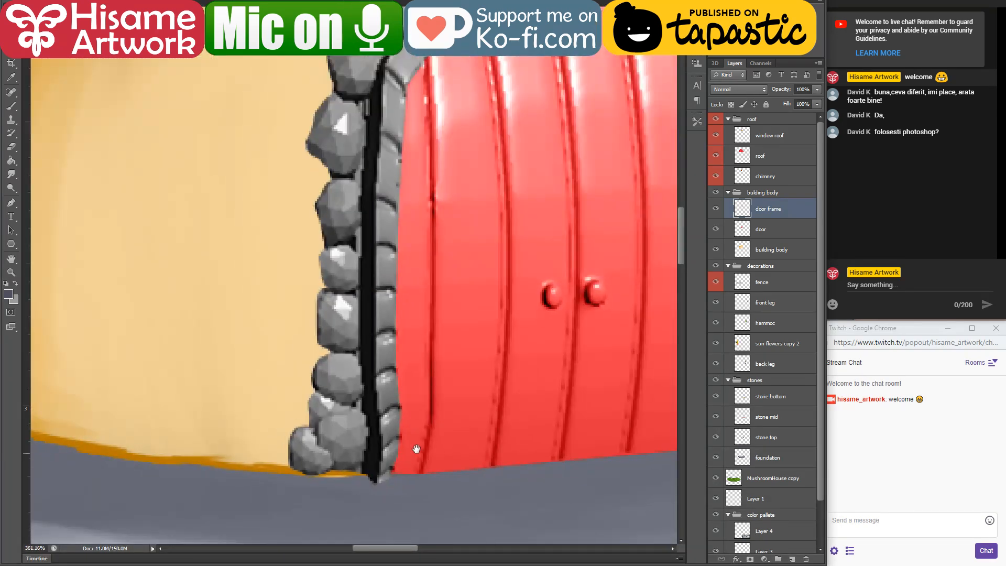
left_click_drag(416, 449, 397, 256)
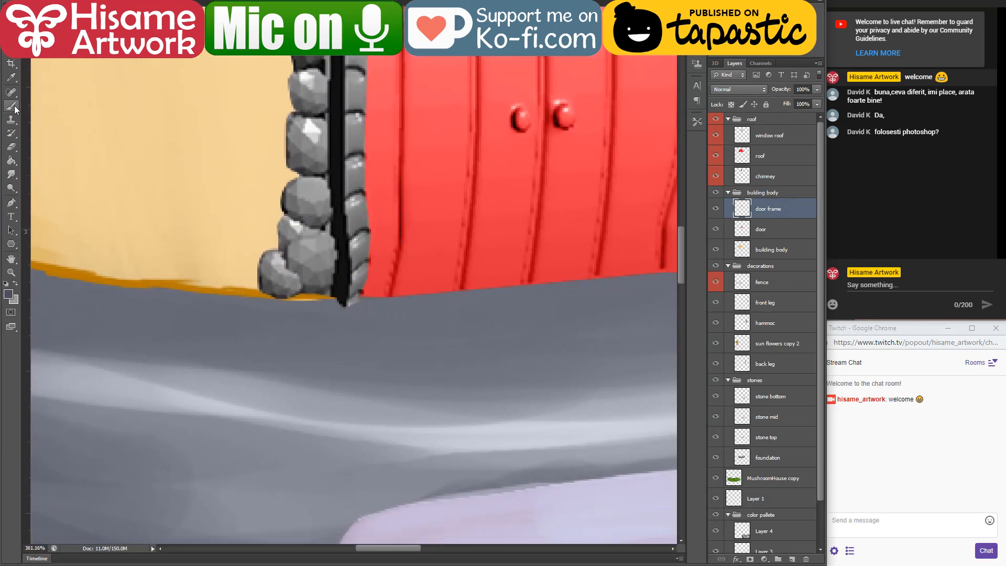
left_click_drag(503, 530, 463, 443)
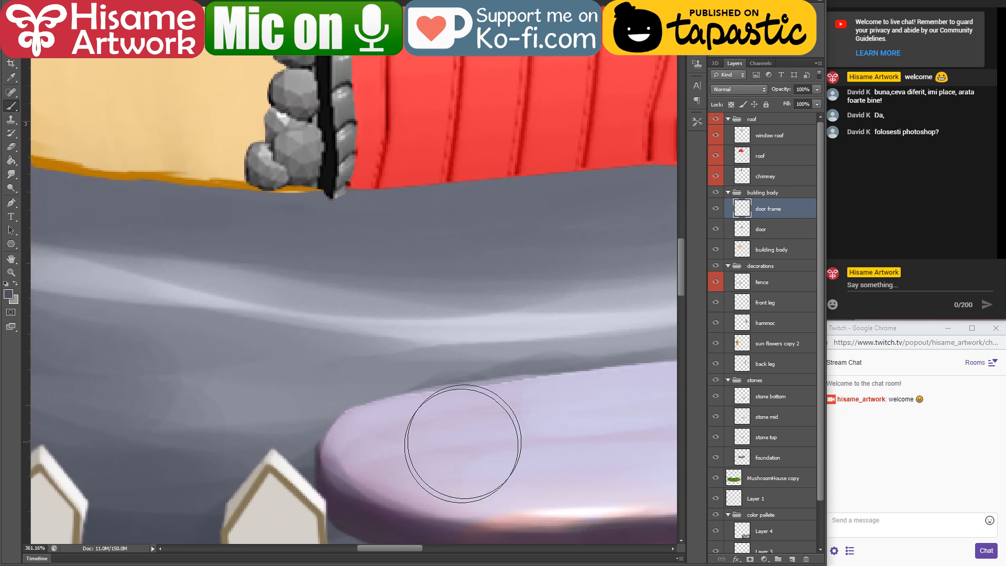
left_click(388, 524, "alt")
left_click_drag(324, 129, 432, 397)
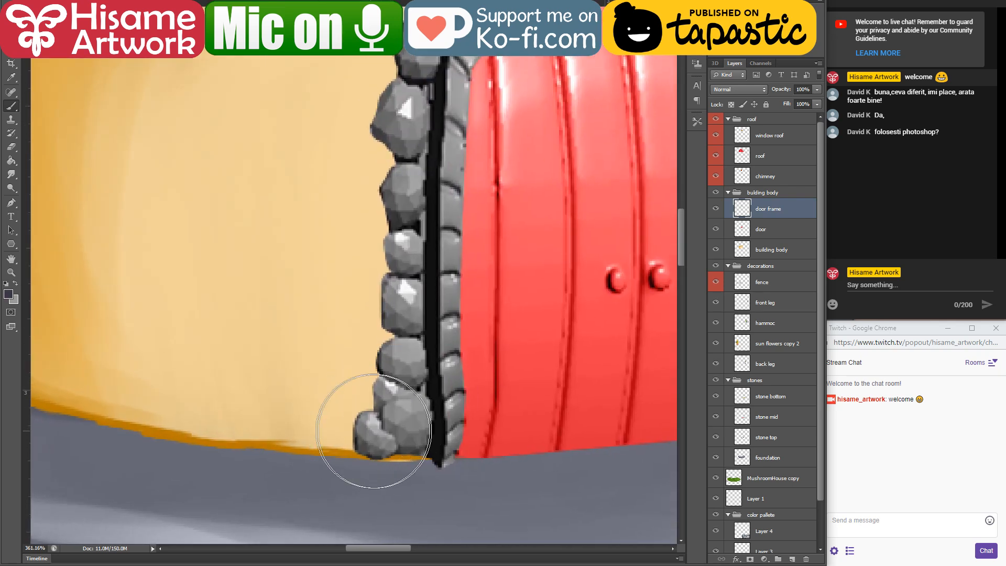
key("bracketleft")
key("bracketleft")
key("bracketleft")
key("bracketleft")
key("bracketleft")
key("bracketleft")
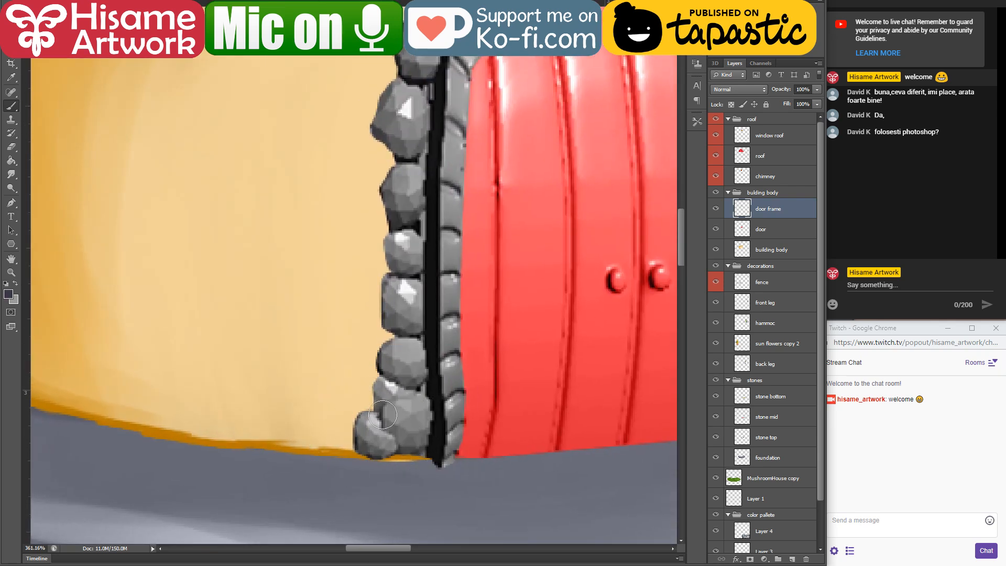
mouse_move(406, 410)
left_mouse_down()
mouse_move(369, 427)
mouse_move(420, 422)
mouse_move(390, 464)
mouse_move(369, 460)
left_mouse_up()
left_click_drag(432, 466, 370, 447)
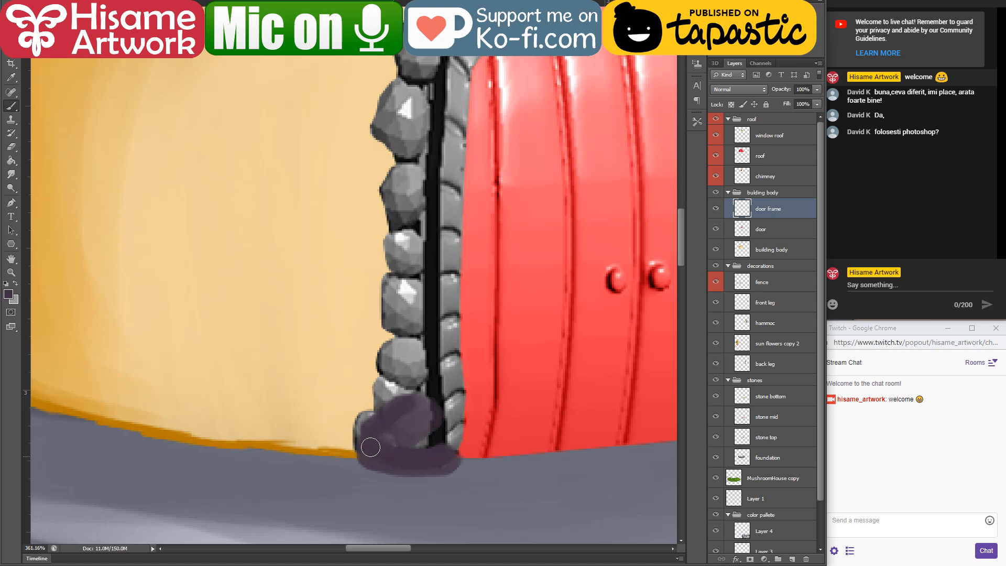
Step: Sample a light lavender and paint a highlight on the side of the door frame's purple base stone nearest the door
mouse_move(451, 520)
left_mouse_down()
mouse_move(415, 250)
mouse_move(415, 349)
left_mouse_up()
left_click(472, 462, "alt")
mouse_move(390, 335)
left_mouse_down()
mouse_move(414, 356)
mouse_move(402, 342)
mouse_move(385, 356)
mouse_move(335, 340)
mouse_move(394, 387)
mouse_move(380, 338)
mouse_move(411, 377)
left_mouse_up()
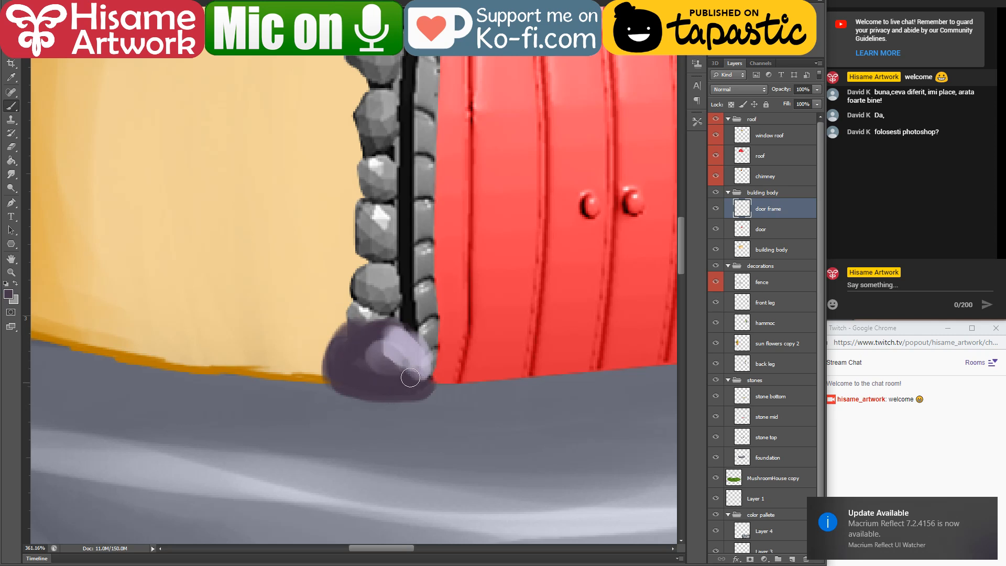
Step: Repaint the frame stone just above the base stone in dark purple with a light lavender face
left_click_drag(432, 294, 409, 387)
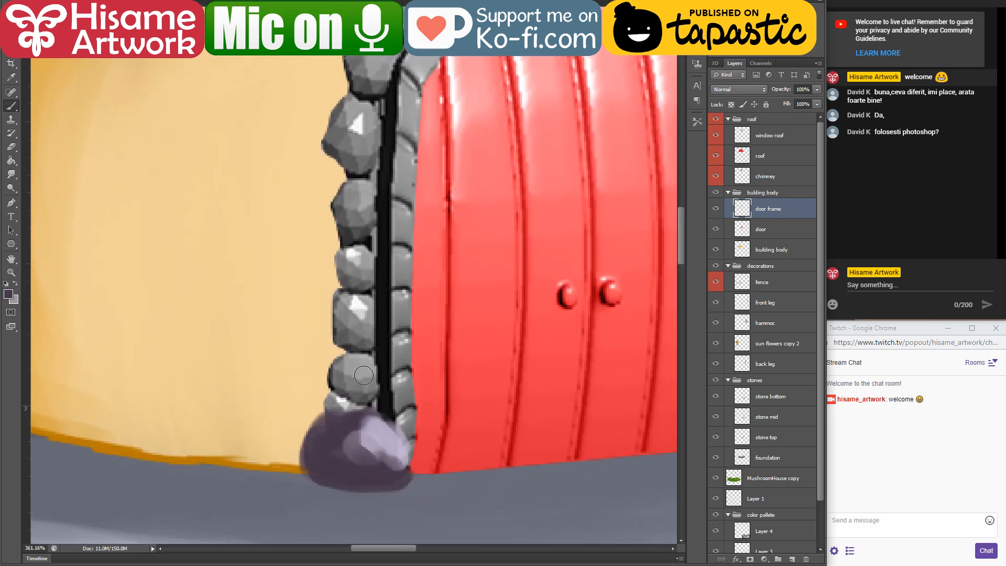
left_click(344, 424, "alt")
mouse_move(338, 406)
left_mouse_down()
mouse_move(329, 370)
mouse_move(369, 406)
left_mouse_up()
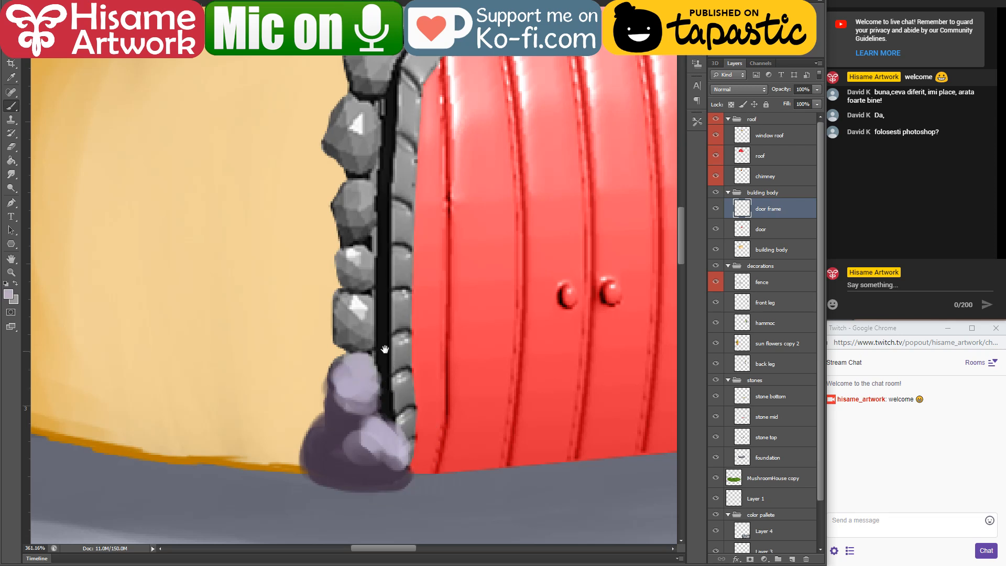
Step: Repaint the third stone up on the frame's left side with a dark purple base and a sampled lavender face
mouse_move(387, 441)
left_mouse_down()
mouse_move(382, 353)
mouse_move(424, 506)
left_mouse_up()
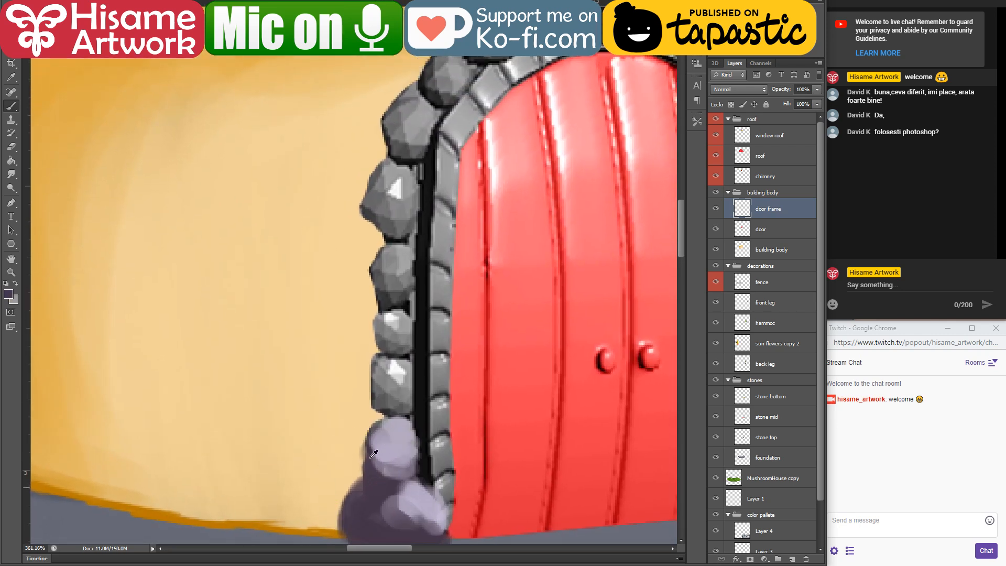
mouse_move(384, 410)
left_mouse_down()
mouse_move(373, 365)
mouse_move(400, 408)
mouse_move(408, 401)
left_mouse_up()
left_click(392, 437, "alt")
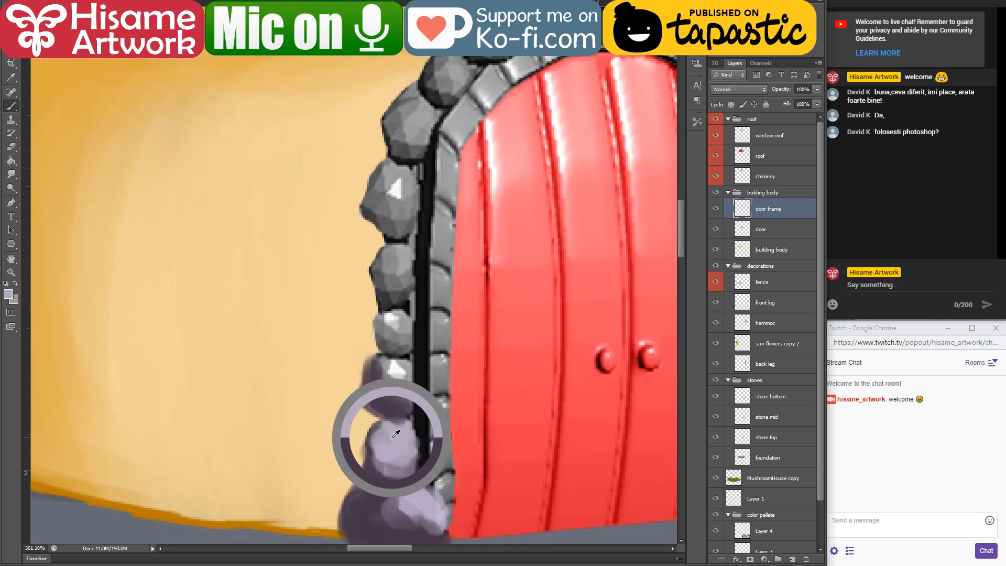
left_click_drag(386, 366, 403, 392)
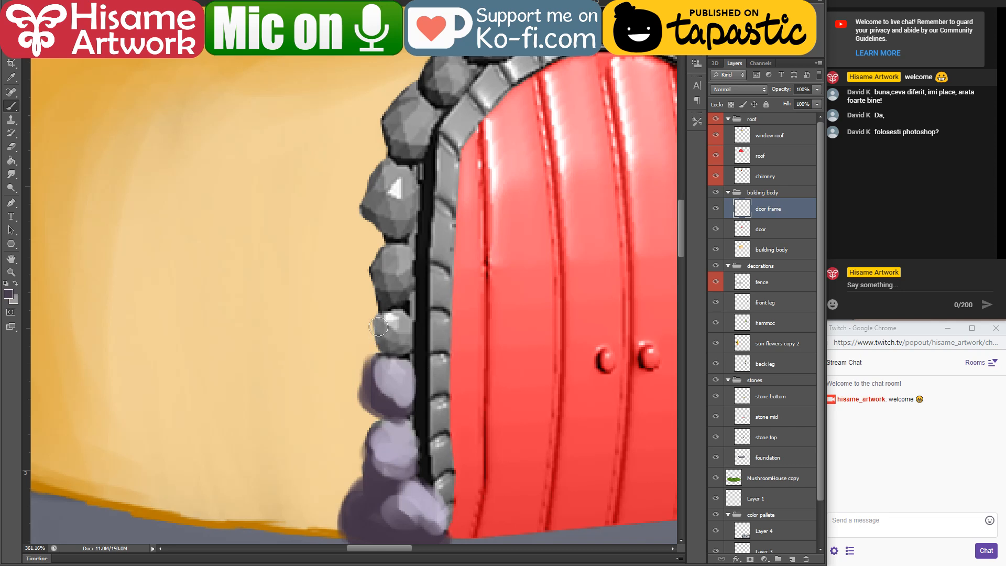
Step: Repaint the fourth and fifth stones up on the frame's left side in dark purple with light lavender faces
mouse_move(378, 327)
left_mouse_down()
mouse_move(401, 347)
mouse_move(376, 325)
mouse_move(401, 324)
left_mouse_up()
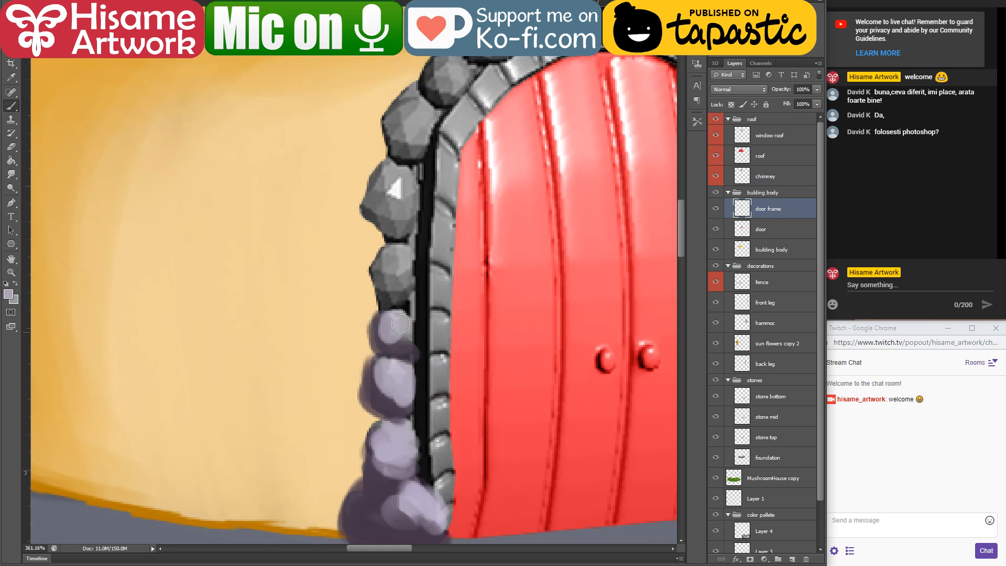
left_click(382, 407, "alt")
left_click_drag(375, 269, 396, 301)
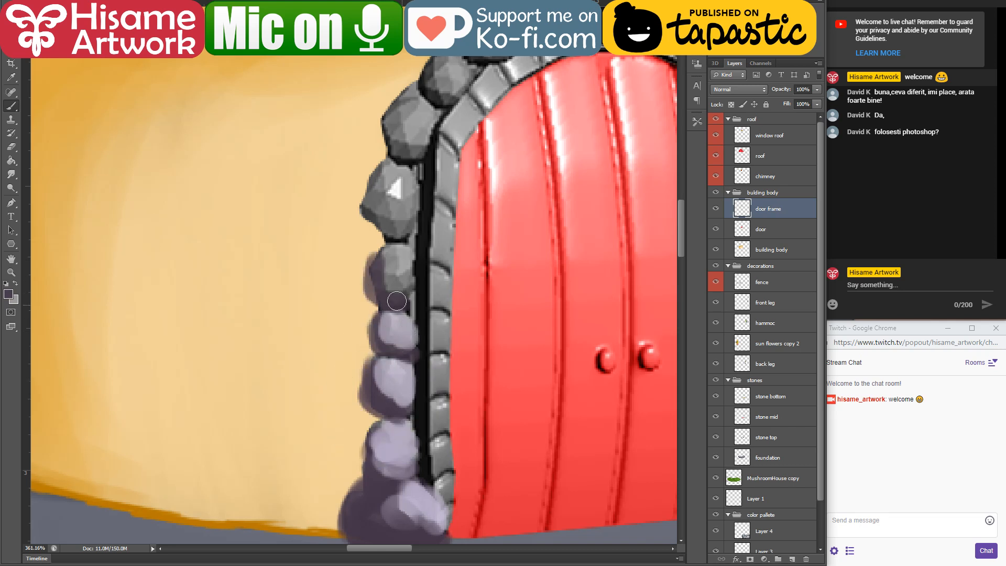
left_click(393, 330, "alt")
left_click_drag(385, 259, 407, 280)
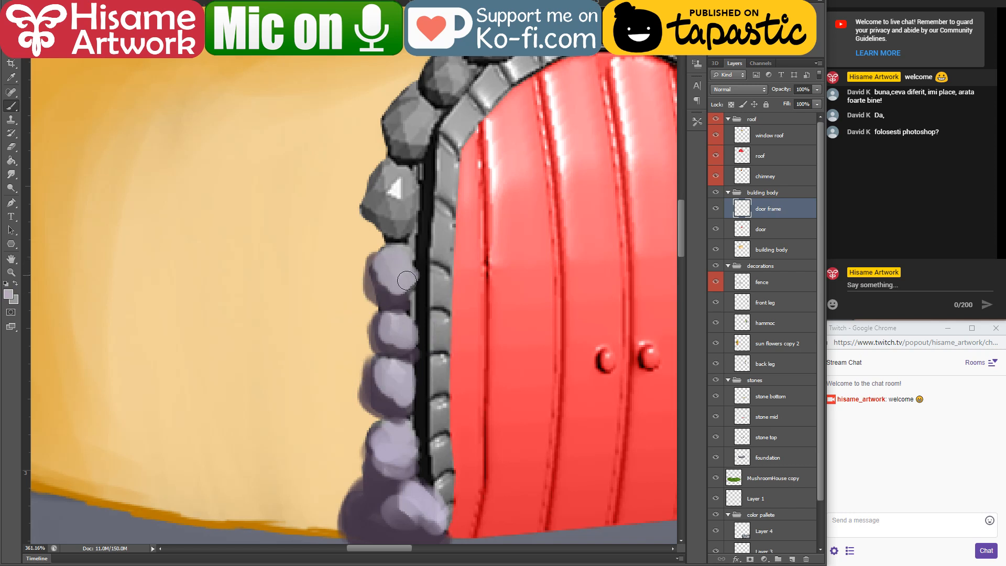
Step: Repaint the next two grey stones up, where the left side starts curving, with dark purple bases and sampled lavender faces
mouse_move(379, 176)
left_mouse_down()
mouse_move(375, 220)
mouse_move(411, 230)
mouse_move(388, 198)
mouse_move(411, 219)
left_mouse_up()
left_click(395, 270, "alt")
left_click(391, 301, "alt")
left_click_drag(398, 173, 360, 288)
mouse_move(365, 218)
left_mouse_down()
mouse_move(356, 236)
mouse_move(374, 273)
mouse_move(366, 265)
left_mouse_up()
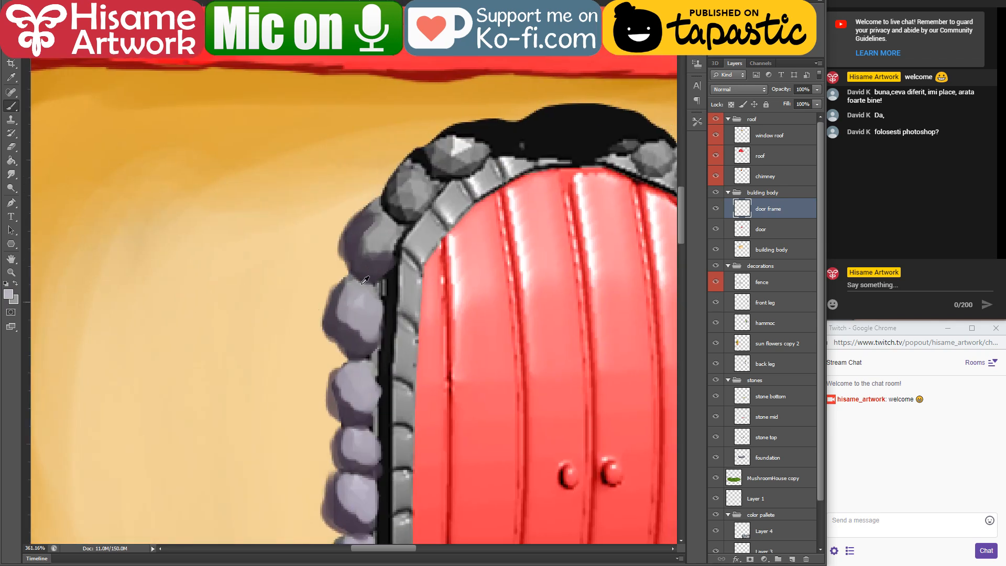
left_click(365, 280, "alt")
mouse_move(373, 216)
left_mouse_down()
mouse_move(366, 247)
mouse_move(383, 255)
left_mouse_up()
Step: Repaint the following stones on the upper left curve of the outer frame in sampled dark purple and lavender
left_click(349, 343, "alt")
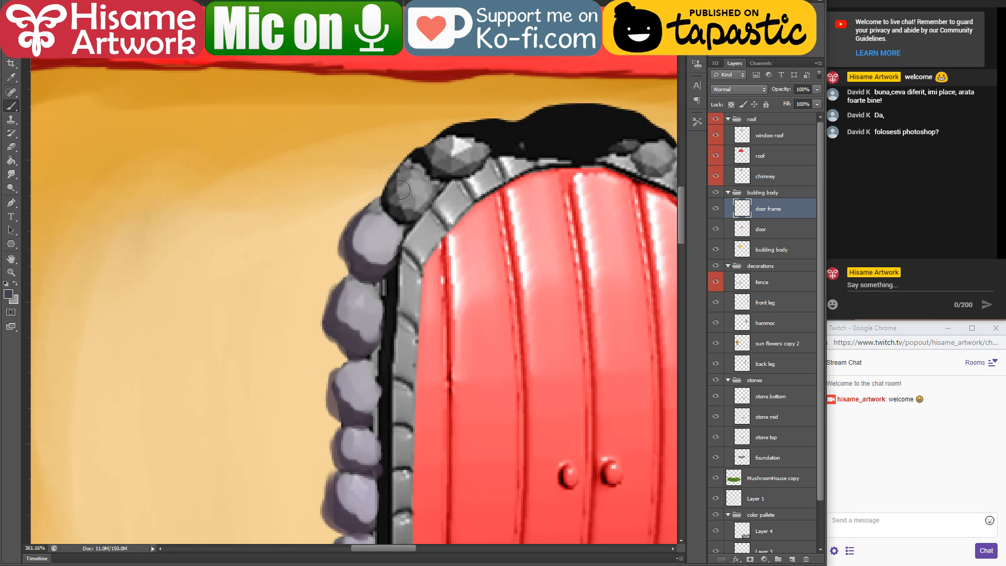
mouse_move(405, 174)
left_mouse_down()
mouse_move(392, 215)
mouse_move(434, 181)
mouse_move(405, 197)
mouse_move(419, 186)
mouse_move(412, 203)
left_mouse_up()
left_click(374, 246, "alt")
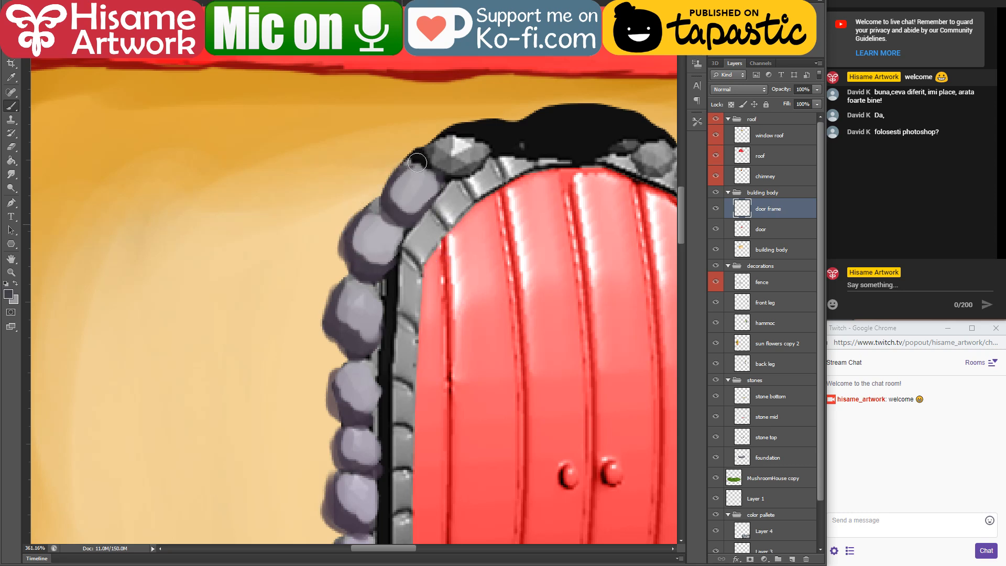
mouse_move(417, 162)
left_mouse_down()
mouse_move(460, 132)
mouse_move(497, 144)
mouse_move(447, 155)
mouse_move(458, 162)
mouse_move(498, 144)
mouse_move(325, 210)
left_mouse_up()
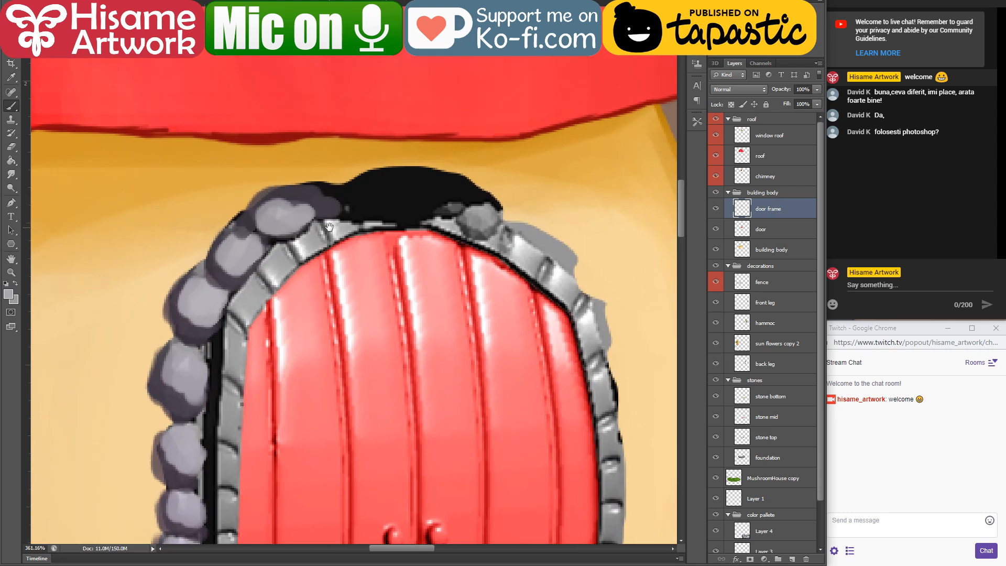
Step: Paint the black top of the arch and the upper right frame stones in dark purple with grey-lavender faces
mouse_move(269, 247)
left_mouse_down()
mouse_move(339, 219)
mouse_move(345, 198)
mouse_move(337, 201)
mouse_move(424, 224)
mouse_move(440, 193)
mouse_move(390, 178)
mouse_move(353, 200)
mouse_move(297, 209)
mouse_move(345, 188)
mouse_move(348, 199)
mouse_move(371, 201)
mouse_move(416, 197)
mouse_move(429, 222)
mouse_move(436, 205)
mouse_move(472, 199)
mouse_move(425, 175)
mouse_move(335, 160)
mouse_move(411, 159)
mouse_move(335, 162)
mouse_move(425, 190)
mouse_move(393, 186)
mouse_move(401, 163)
mouse_move(360, 148)
mouse_move(353, 115)
mouse_move(296, 121)
mouse_move(390, 137)
mouse_move(457, 173)
left_mouse_up()
left_click(286, 219, "alt")
left_click(443, 210, "alt")
left_click(322, 168, "alt")
left_click(334, 164, "alt")
key("ctrl+alt+z")
key("ctrl+alt+z")
left_click(400, 162, "alt")
left_click(296, 119, "alt")
left_click_drag(412, 136, 446, 170)
left_click_drag(476, 207, 483, 218)
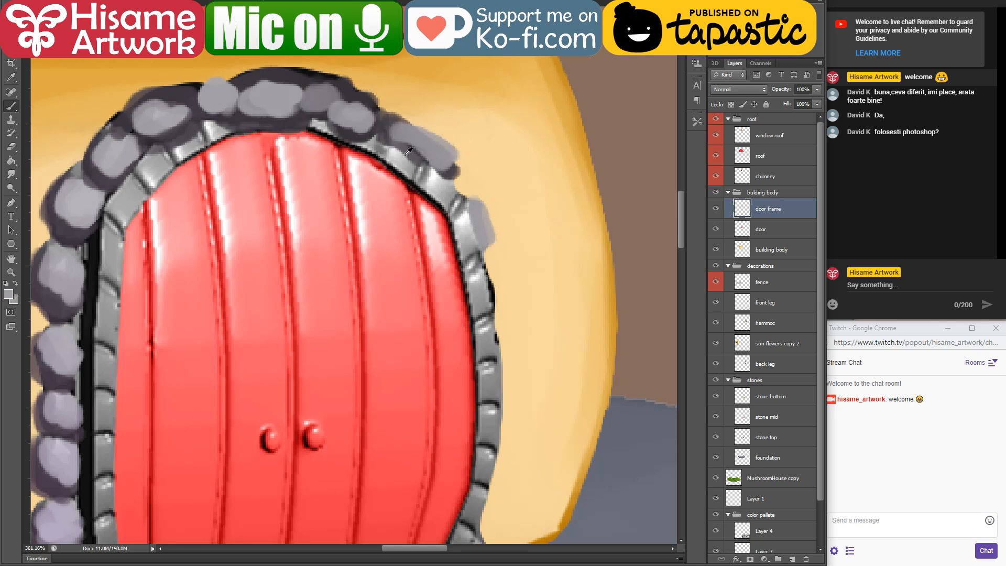
Step: Sample a grey-beige stone shade from the isometric house illustration and paint it over the black gap beside the left frame stones
left_click_drag(190, 423, 382, 238)
left_click_drag(330, 400, 128, 206)
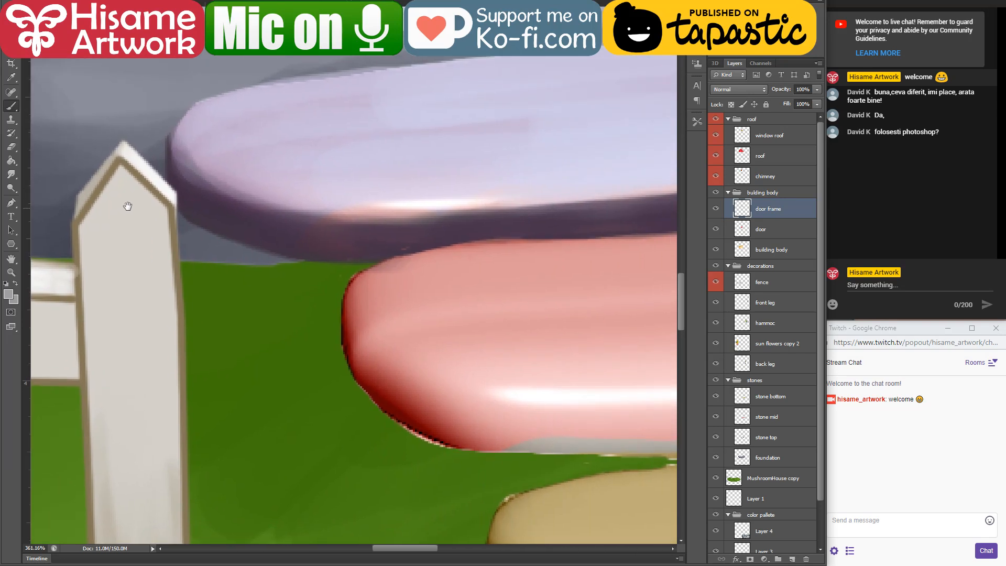
left_click_drag(336, 147, 414, 445)
left_click_drag(378, 157, 361, 98)
left_click_drag(319, 322, 344, 336)
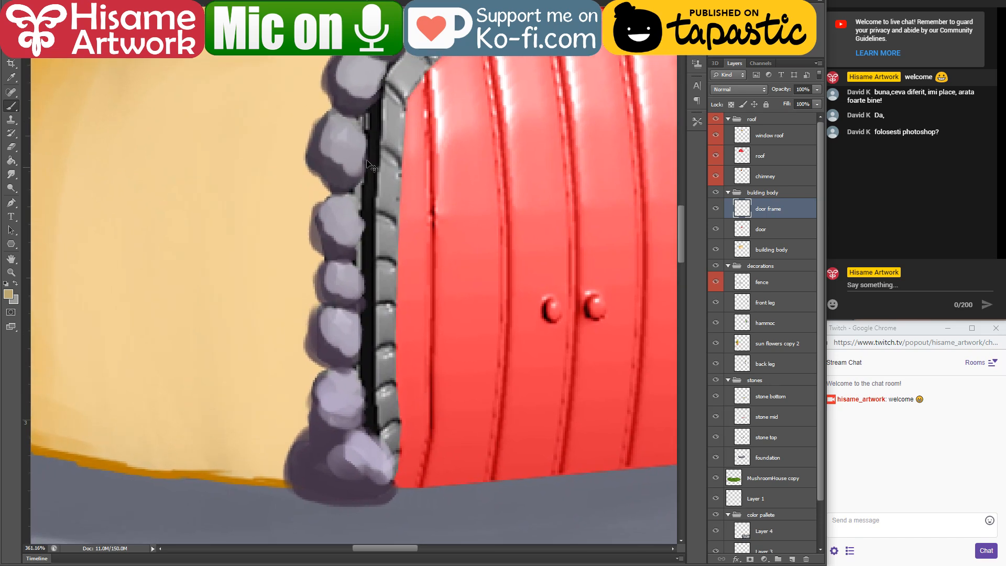
key("ctrl+Tab")
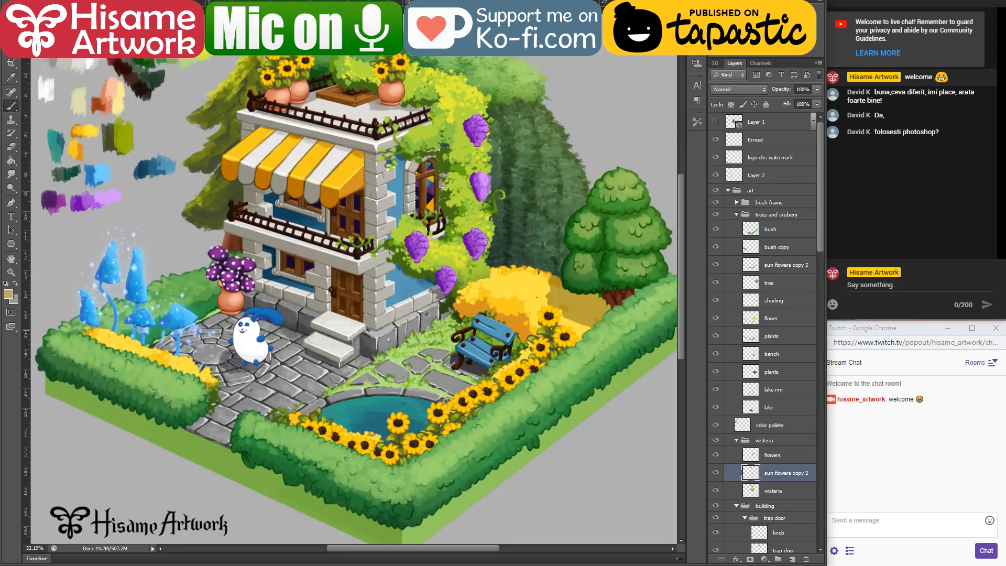
scroll(368, 330, "up", 10)
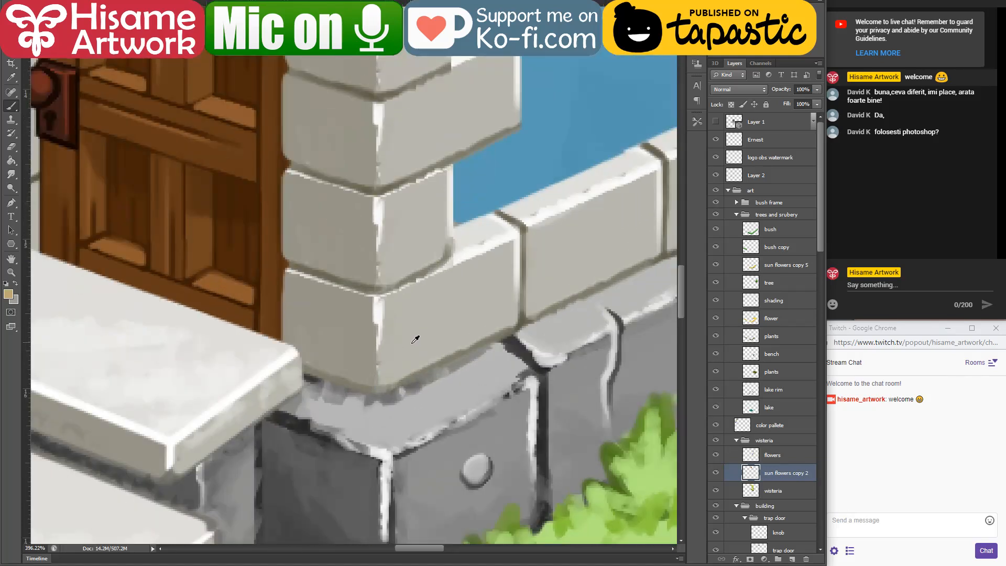
left_click(439, 328, "alt")
key("ctrl+Tab")
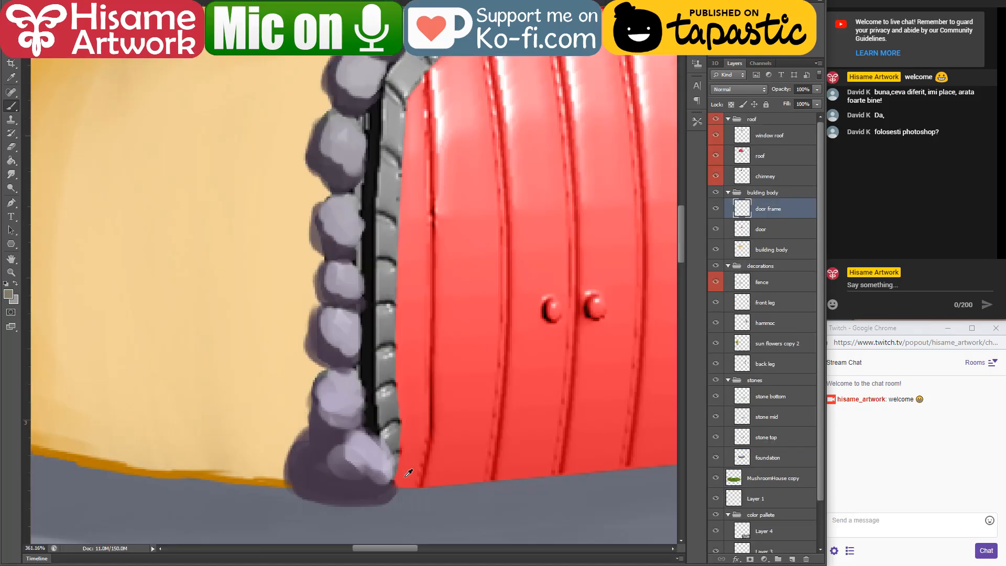
left_click_drag(364, 428, 362, 157)
mouse_move(367, 111)
left_mouse_down()
mouse_move(360, 443)
mouse_move(366, 321)
mouse_move(361, 334)
mouse_move(383, 289)
mouse_move(361, 272)
left_mouse_up()
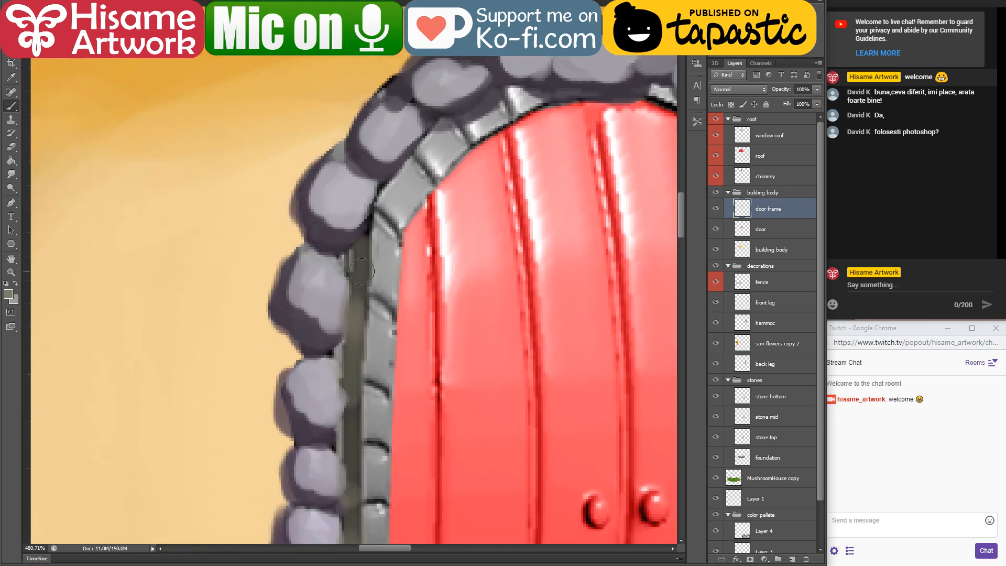
Step: Set the foreground colour to pale yellow ebe2b1 and paint the uppermost stone of the inner frame's straight left column
left_click(8, 292)
left_click(520, 370)
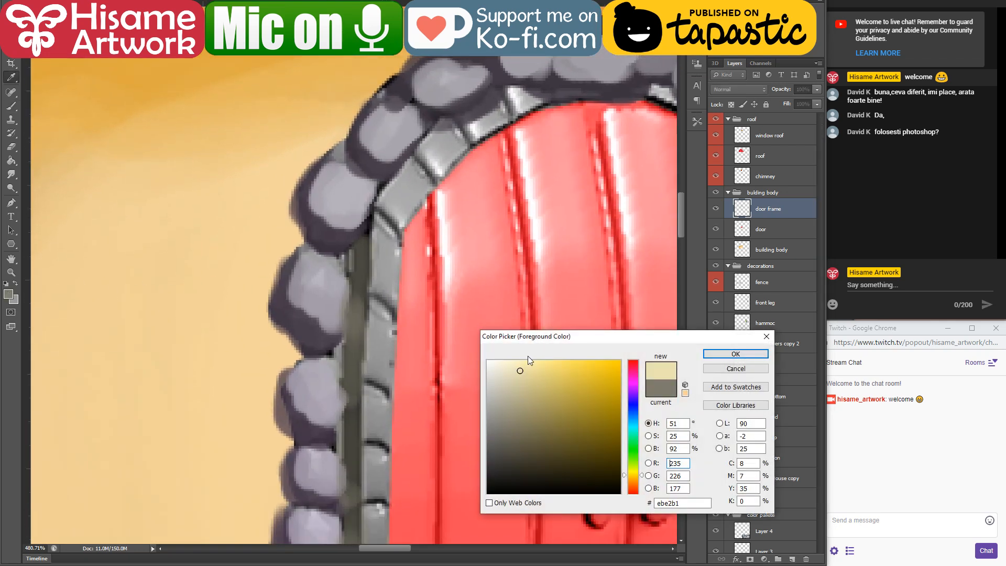
left_click(727, 358)
left_click_drag(381, 228, 385, 304)
Step: Choose a less saturated off-white and paint the grey stones all the way down the inner frame's left column
left_click(8, 294)
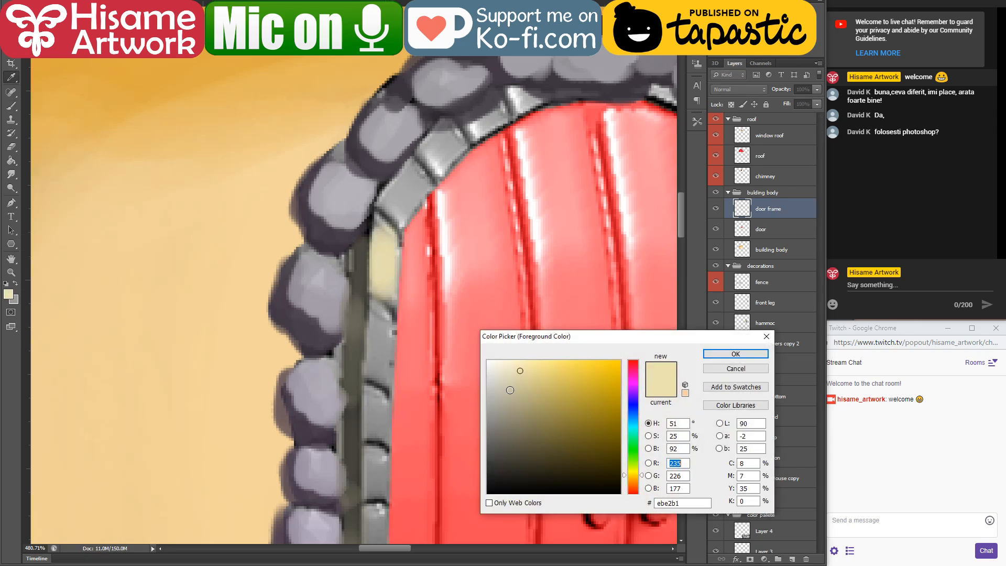
left_click_drag(513, 389, 499, 377)
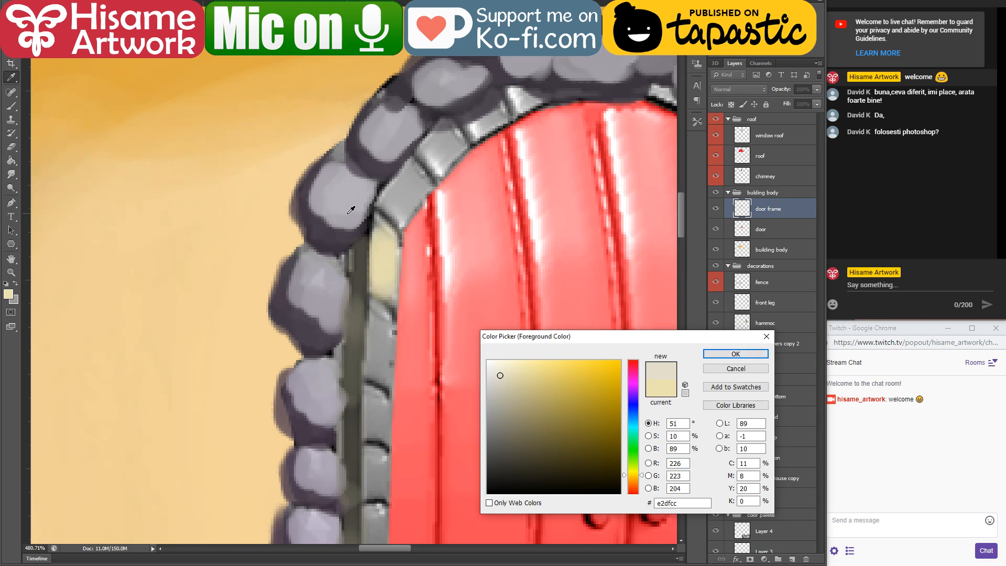
left_click(730, 355)
mouse_move(376, 237)
left_mouse_down()
mouse_move(384, 298)
mouse_move(387, 289)
left_mouse_up()
left_click_drag(379, 319, 377, 370)
left_click_drag(384, 449, 337, 278)
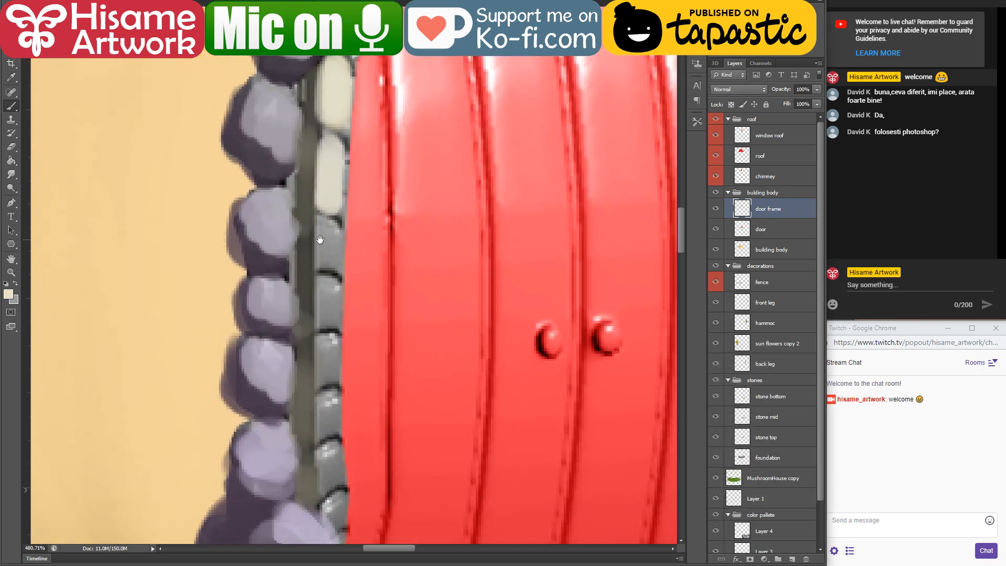
mouse_move(325, 233)
left_mouse_down()
mouse_move(326, 348)
mouse_move(339, 361)
mouse_move(325, 487)
left_mouse_up()
mouse_move(348, 502)
left_mouse_down()
mouse_move(396, 358)
mouse_move(388, 401)
left_mouse_up()
left_click_drag(390, 284, 399, 388)
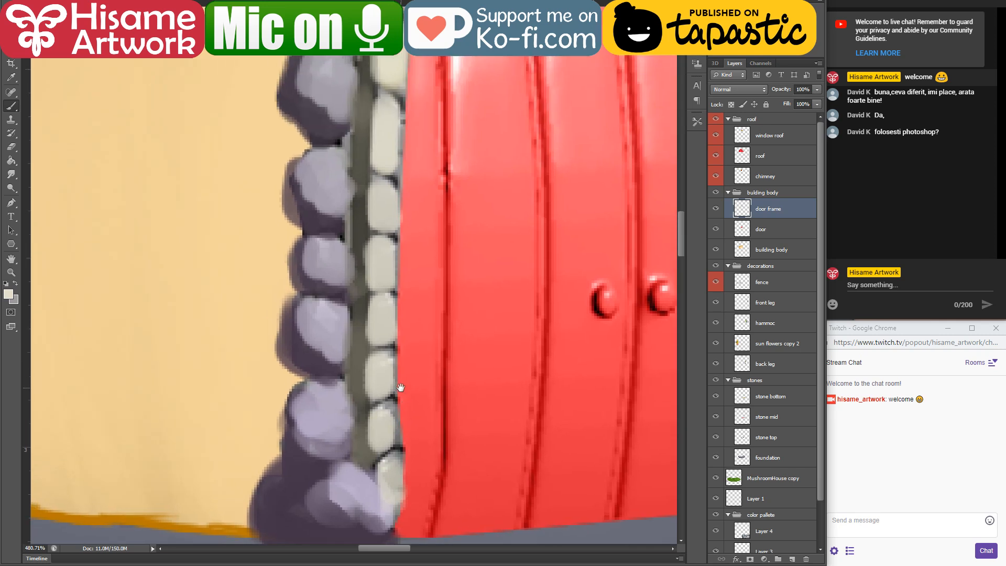
Step: Sample the dark olive-grey of the gap and paint joints between the lower off-white stones of the inner column
left_click(363, 362, "alt")
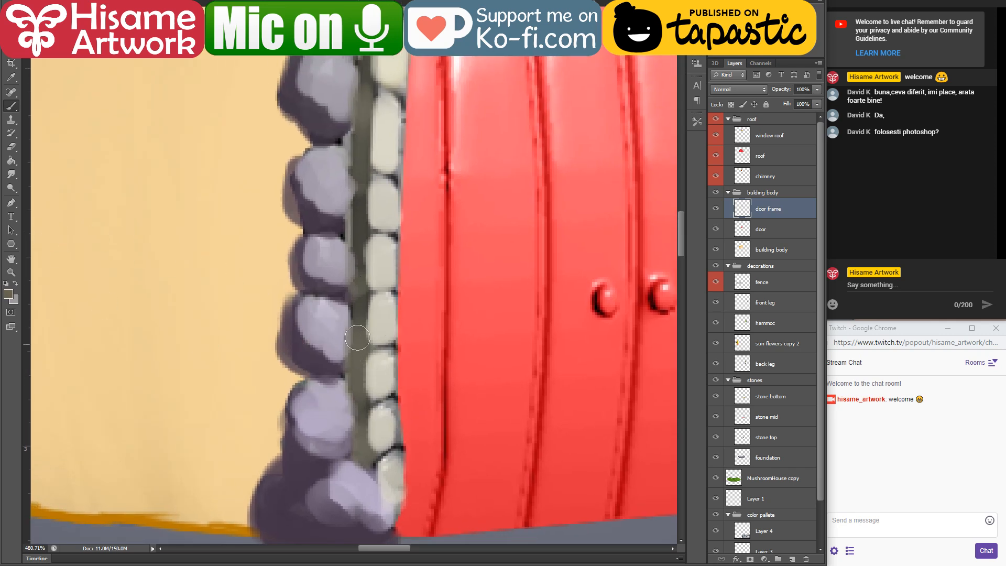
left_click_drag(365, 346, 389, 343)
left_click_drag(360, 397, 392, 395)
left_click_drag(376, 455, 375, 466)
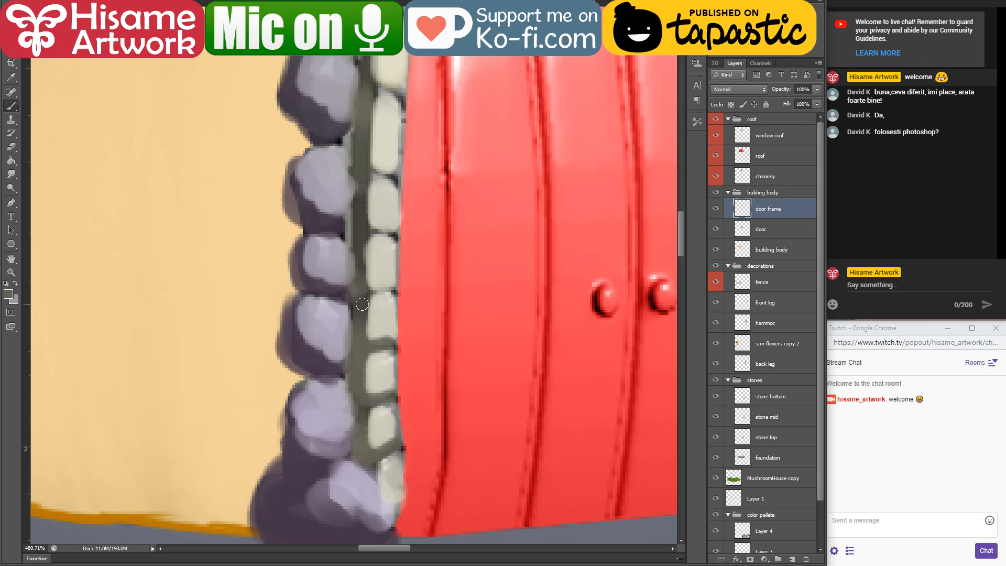
left_click_drag(362, 304, 390, 292)
Step: Paint olive-grey joints between the upper stones of the inner column and along the left part of the inner arch
scroll(401, 233, "up", 3)
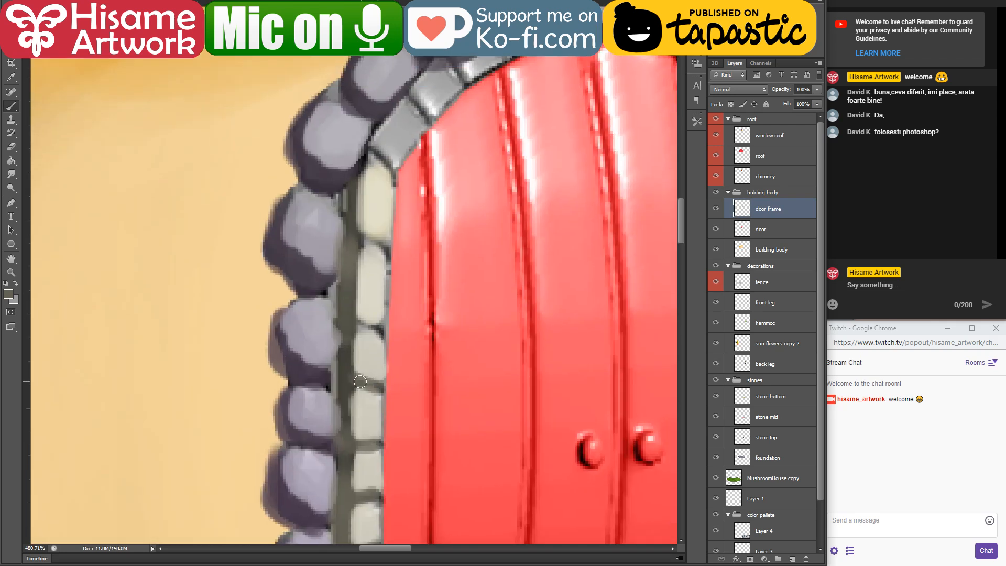
left_click_drag(360, 381, 382, 388)
left_click_drag(347, 310, 385, 331)
left_click_drag(349, 233, 388, 247)
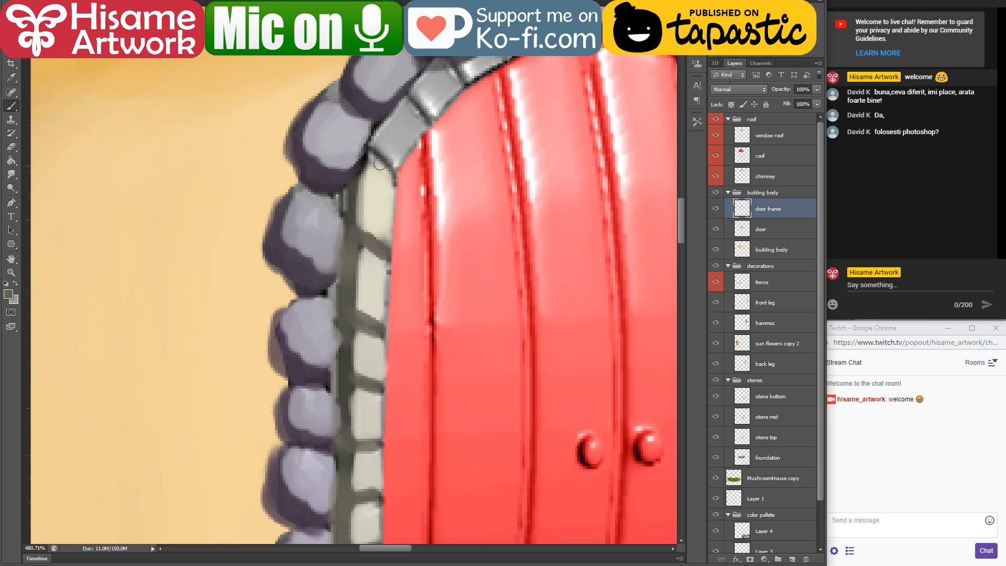
left_click_drag(367, 149, 392, 173)
mouse_move(440, 129)
left_mouse_down()
mouse_move(421, 98)
mouse_move(453, 66)
left_mouse_up()
left_click_drag(504, 92, 364, 277)
mouse_move(356, 221)
left_mouse_down()
mouse_move(366, 247)
mouse_move(381, 232)
left_mouse_up()
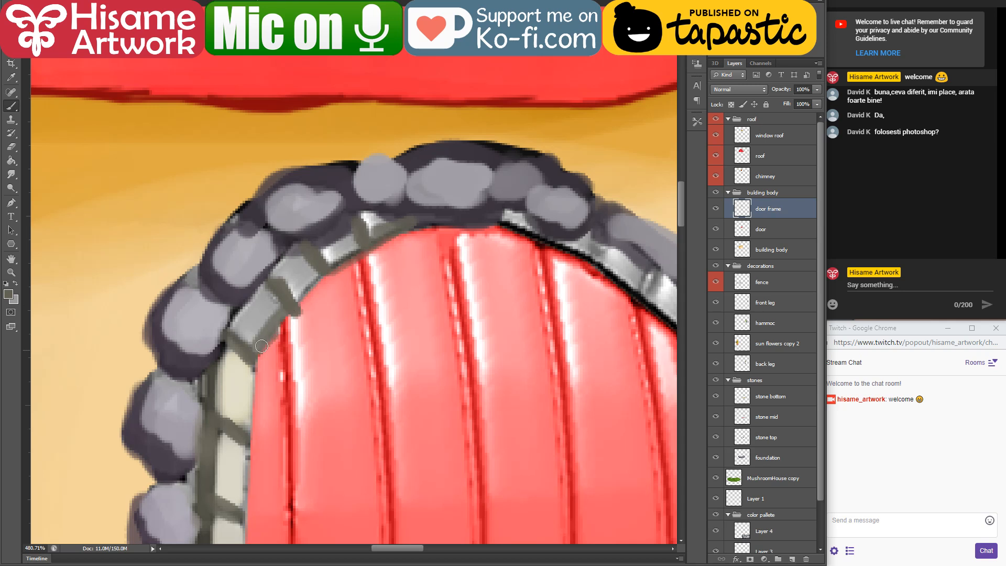
Step: Sample the off-white stone colour and paint the remaining grey stones on the left part of the inner arch
left_click(238, 388, "alt")
mouse_move(265, 296)
left_mouse_down()
mouse_move(238, 329)
mouse_move(267, 319)
left_mouse_up()
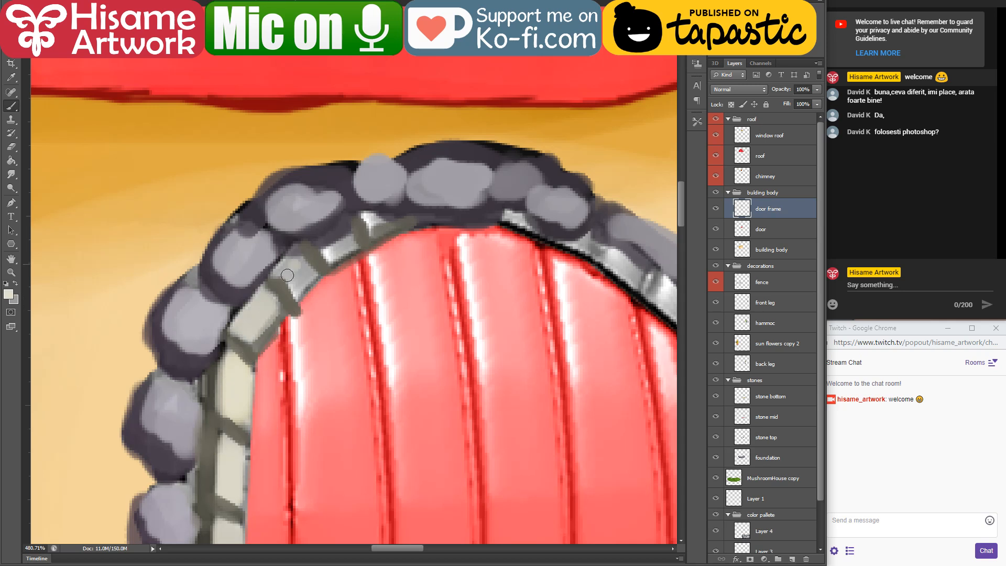
mouse_move(287, 275)
left_mouse_down()
mouse_move(294, 255)
mouse_move(325, 236)
mouse_move(347, 232)
mouse_move(340, 246)
mouse_move(350, 242)
mouse_move(375, 215)
left_mouse_up()
Step: Set the foreground colour to white ffffff and paint edge highlights on the five lowest stones of the inner left column
mouse_move(286, 396)
left_mouse_down()
mouse_move(302, 354)
mouse_move(499, 77)
left_mouse_up()
left_click_drag(480, 359, 360, 354)
left_click(346, 381, "alt")
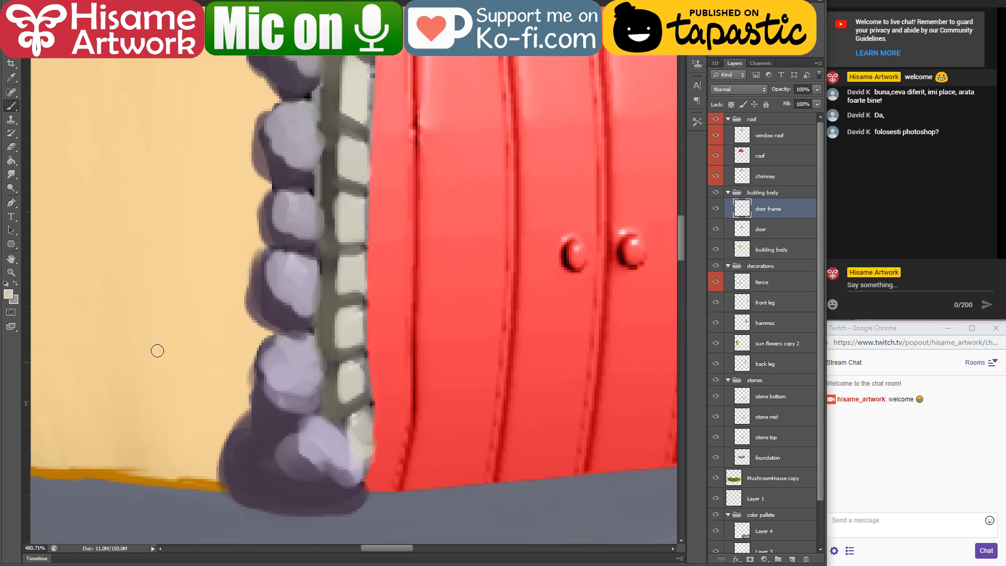
left_click(9, 296)
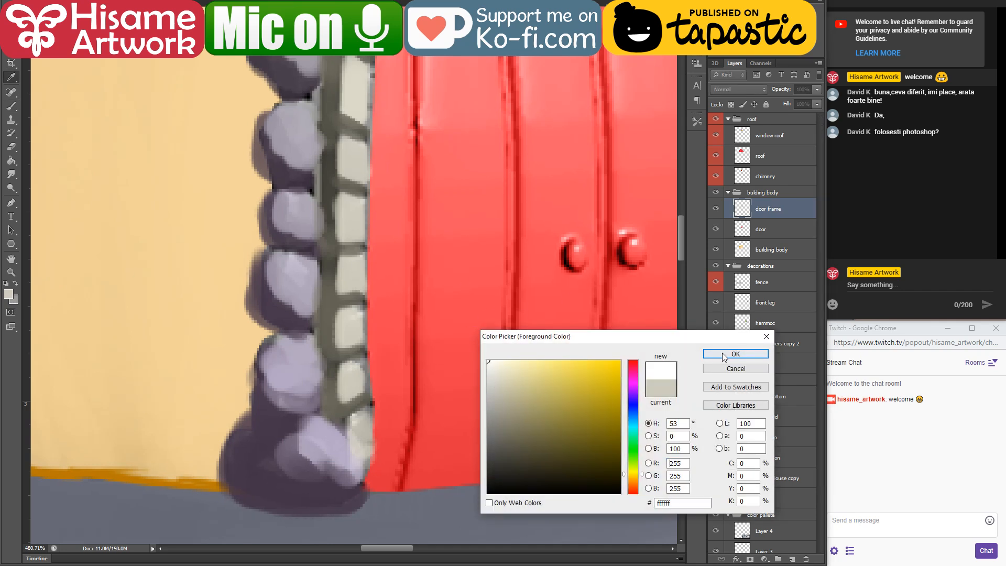
left_click(723, 354)
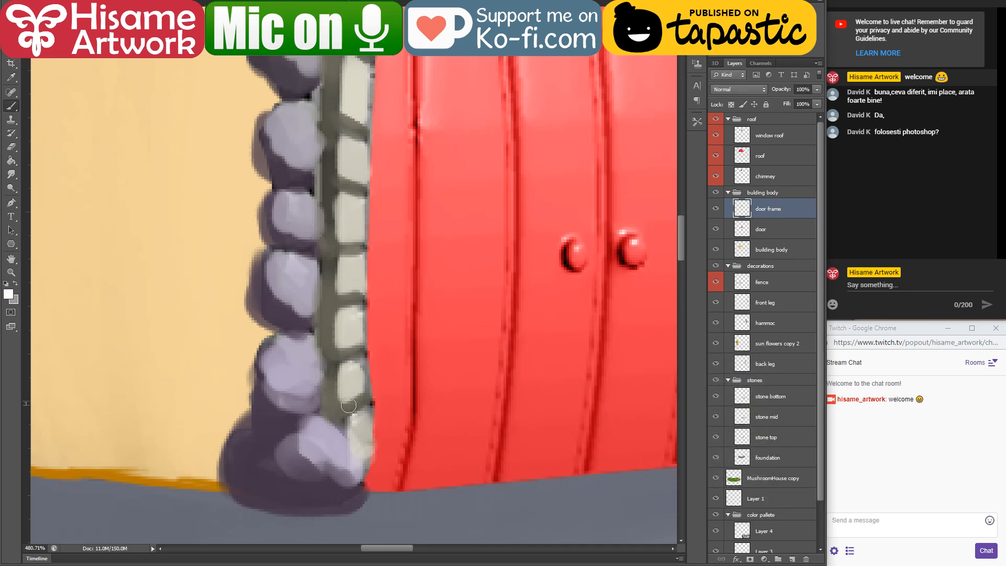
mouse_move(354, 411)
left_mouse_down()
mouse_move(372, 459)
mouse_move(370, 443)
left_mouse_up()
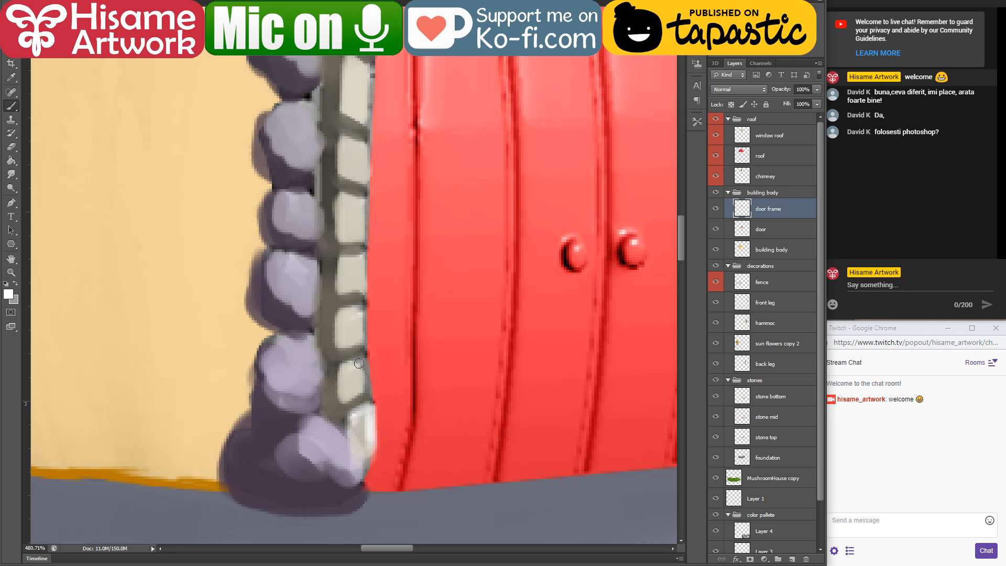
mouse_move(345, 366)
left_mouse_down()
mouse_move(364, 361)
mouse_move(367, 388)
left_mouse_up()
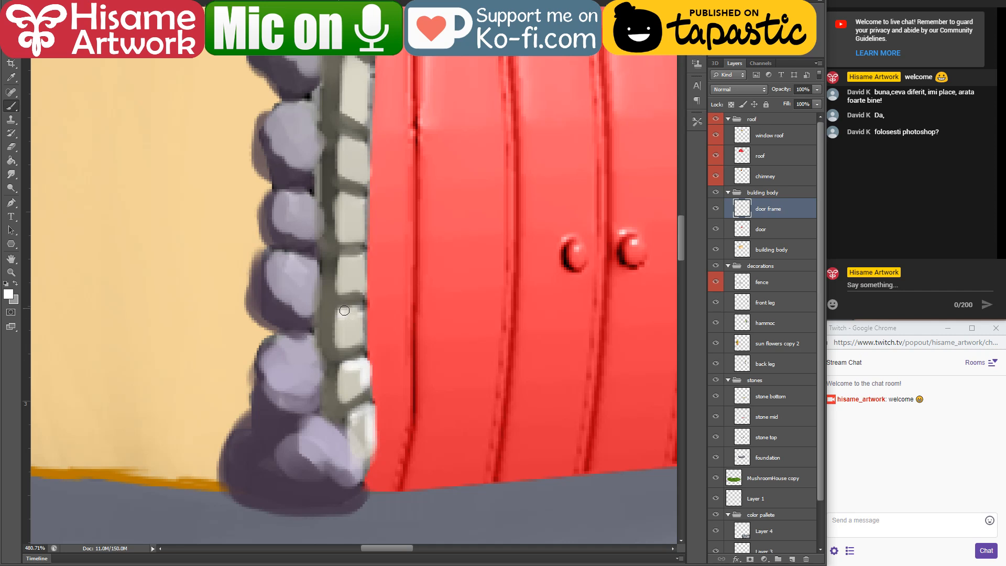
left_click_drag(338, 309, 360, 334)
mouse_move(343, 260)
left_mouse_down()
mouse_move(364, 255)
mouse_move(368, 288)
left_mouse_up()
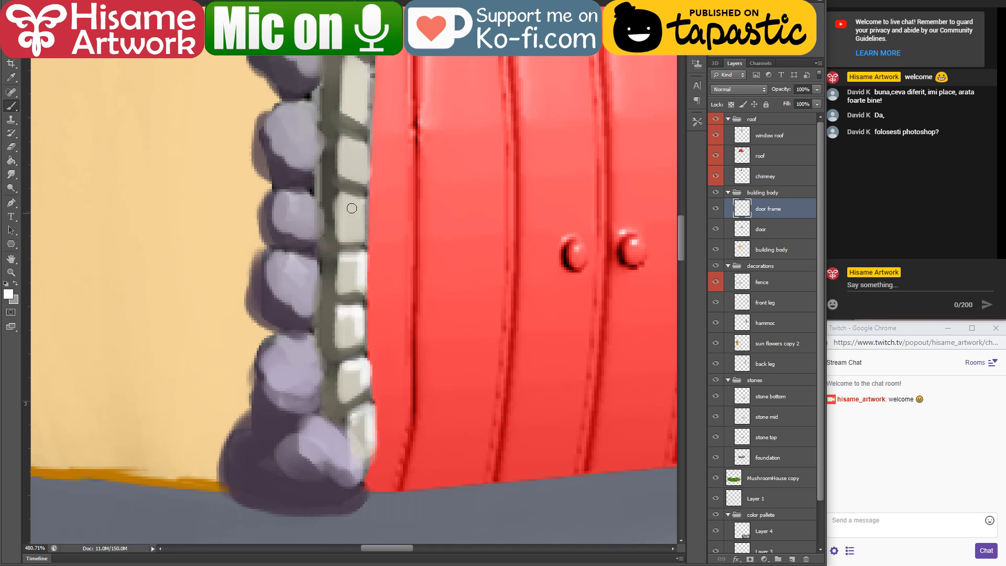
mouse_move(339, 195)
left_mouse_down()
mouse_move(361, 198)
mouse_move(368, 246)
left_mouse_up()
left_click_drag(382, 197, 358, 419)
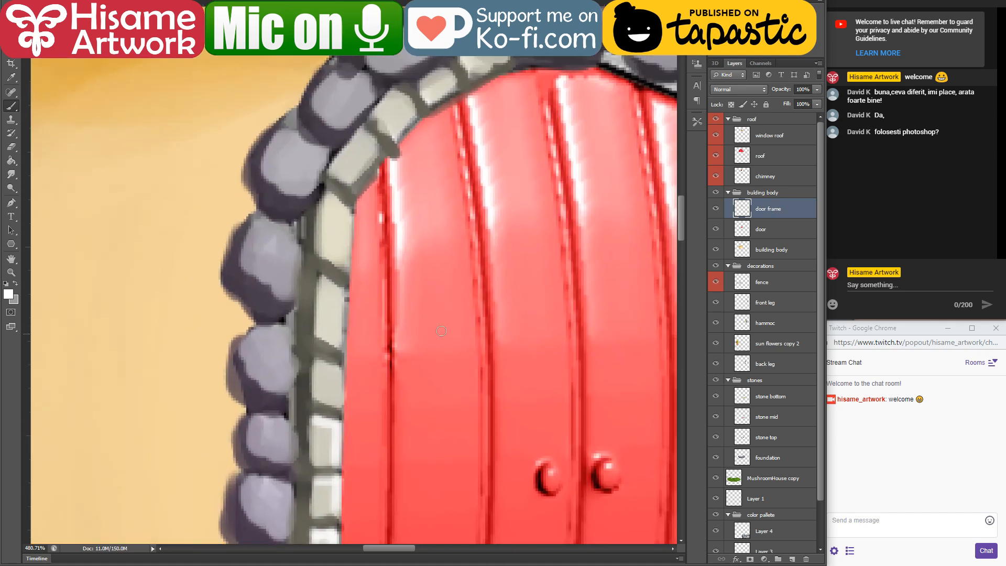
left_click_drag(480, 270, 390, 349)
left_click_drag(435, 265, 477, 350)
key("ctrl+alt+z")
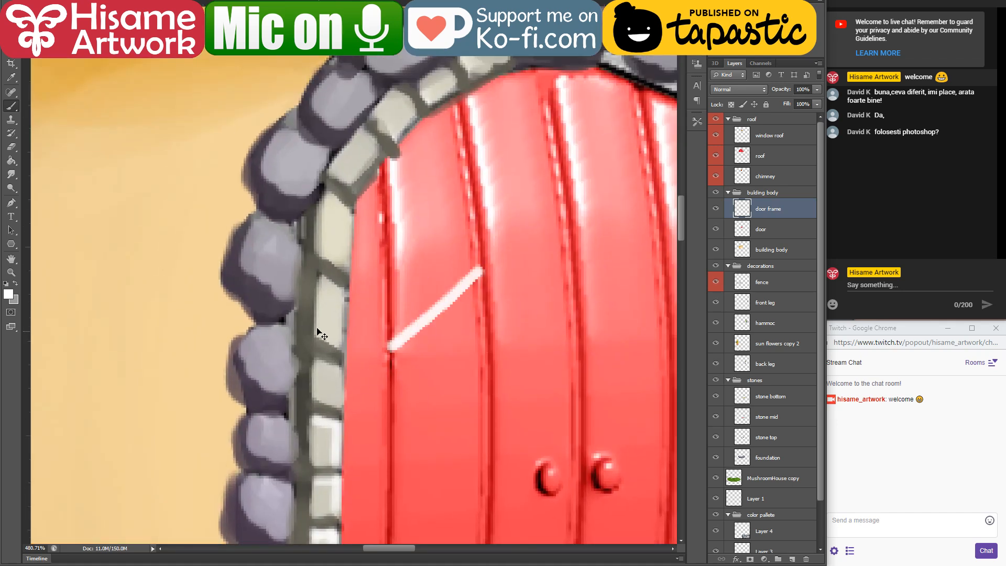
key("ctrl+alt+z")
Step: Paint white highlights on the upper stones of the inner left column and the first stone of the inner arch
left_click_drag(336, 365, 345, 406)
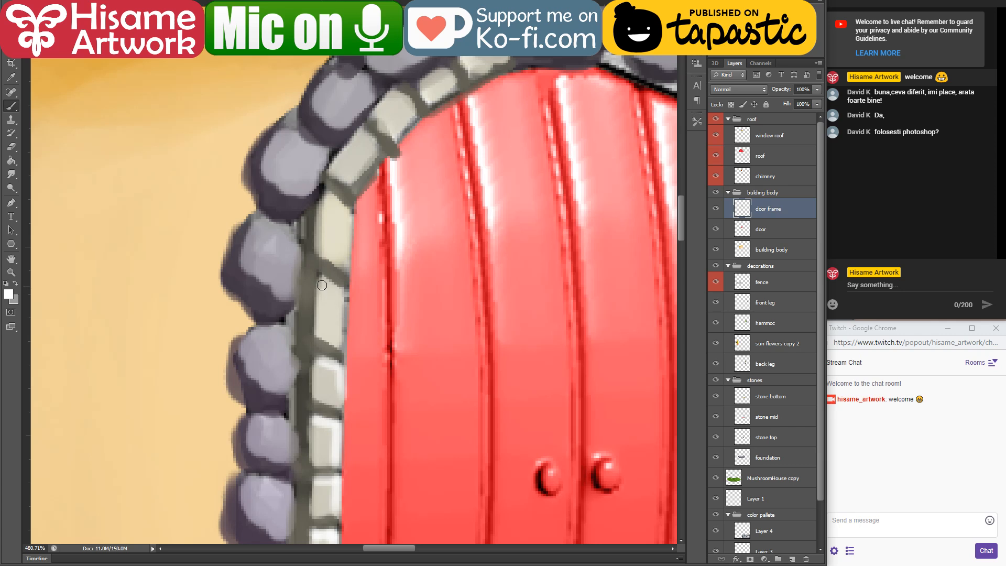
mouse_move(318, 277)
left_mouse_down()
mouse_move(340, 282)
mouse_move(345, 318)
left_mouse_up()
mouse_move(329, 204)
left_mouse_down()
mouse_move(321, 197)
mouse_move(347, 213)
left_mouse_up()
left_click_drag(378, 144, 355, 176)
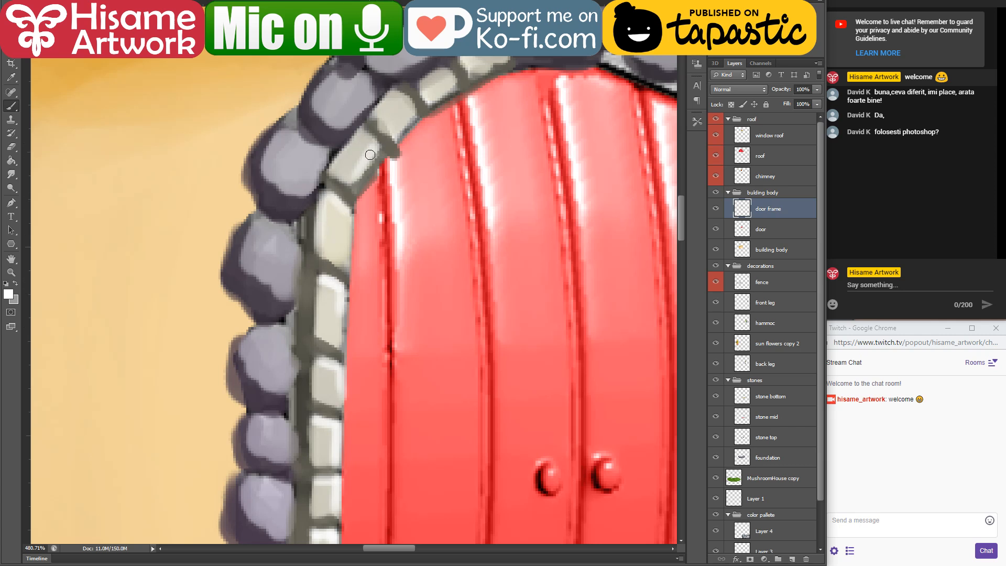
key("ctrl+z")
left_click_drag(357, 139, 369, 142)
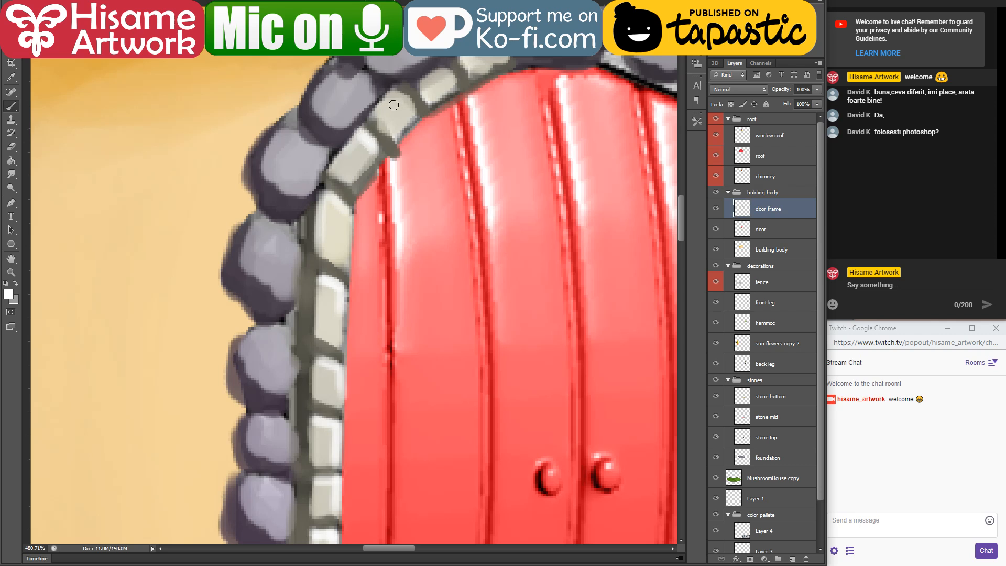
Step: Paint white highlights on the remaining off-white stones along the left part of the inner arch
mouse_move(394, 105)
left_mouse_down()
mouse_move(445, 70)
mouse_move(456, 79)
left_mouse_up()
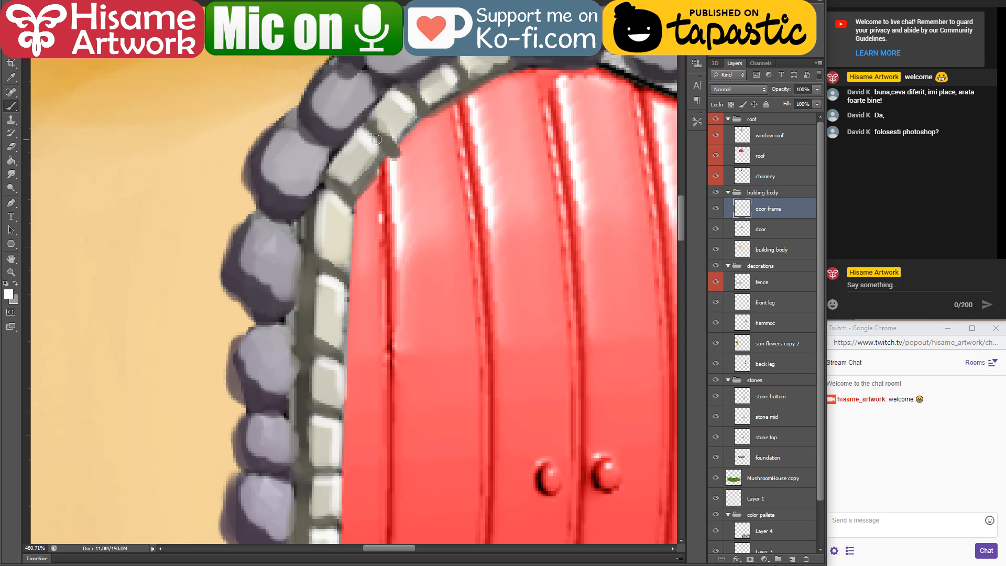
left_click_drag(378, 108, 383, 99)
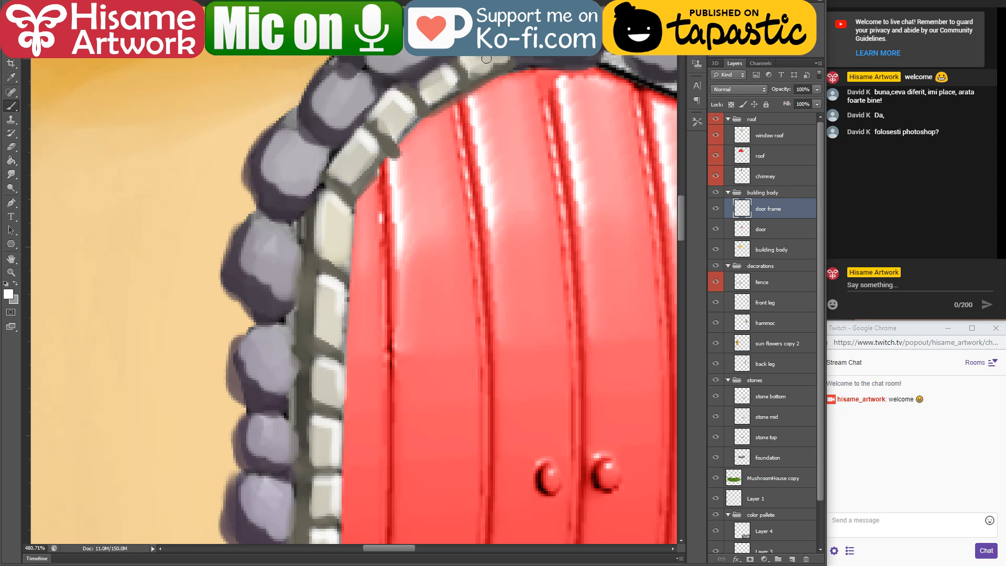
left_click(15, 144)
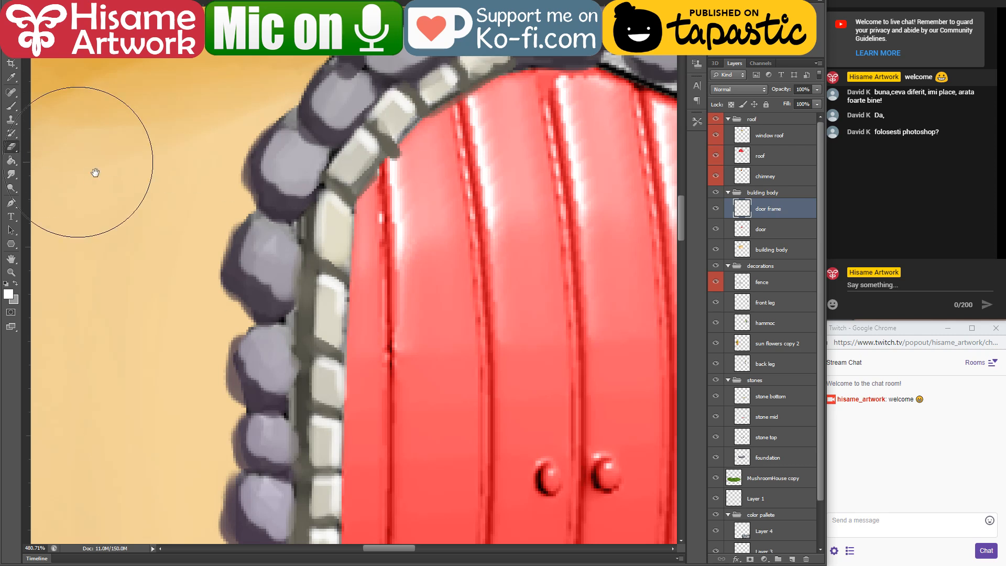
Step: Paint a small dark purple stone with a lavender face at the foot of the inner left column
scroll(330, 319, "down", 5)
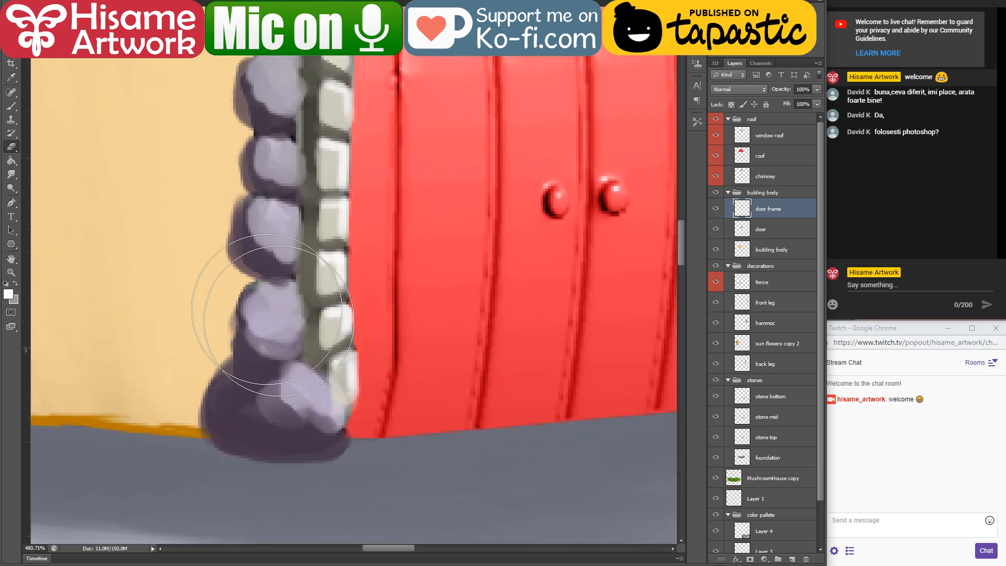
key("b")
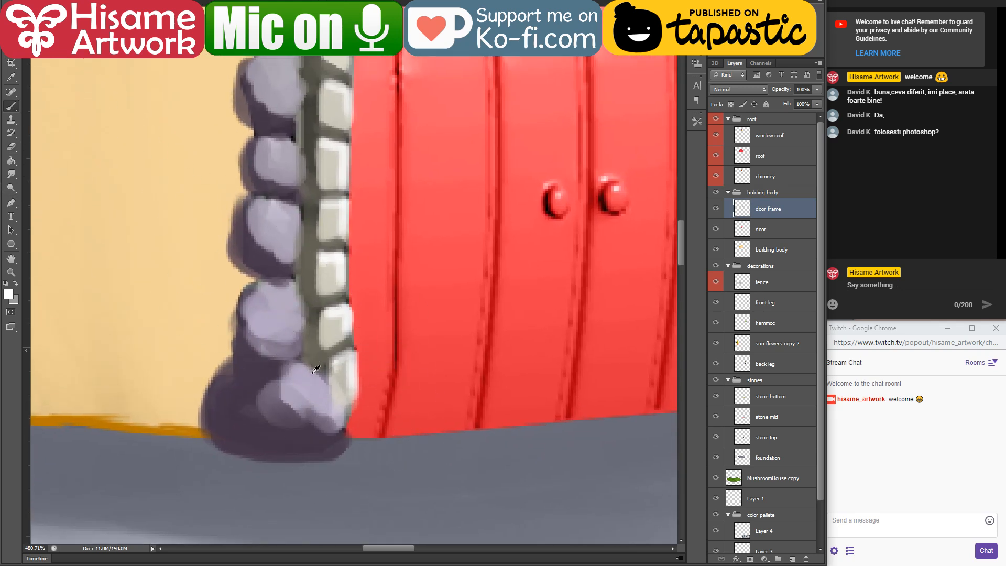
mouse_move(335, 422)
left_mouse_down()
mouse_move(373, 417)
mouse_move(348, 437)
mouse_move(363, 427)
mouse_move(321, 438)
mouse_move(331, 418)
mouse_move(363, 437)
left_mouse_up()
left_click(308, 390, "alt")
left_click(326, 437, "alt")
left_click(360, 427, "alt")
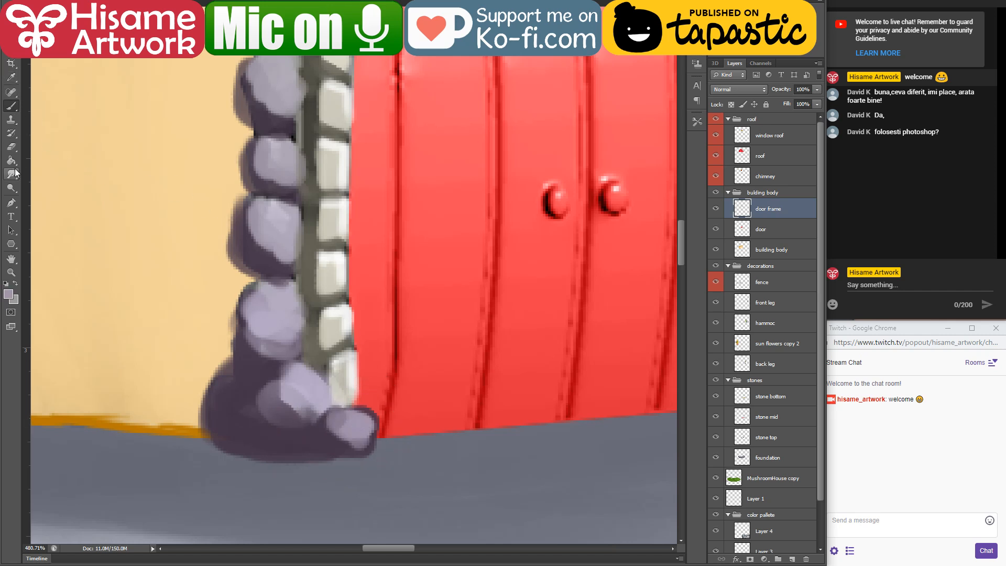
Step: Shrink the eraser and trim the right edge of the small purple bottom stone and the lowest inner stones beside the door
left_click(11, 146)
key("bracketleft")
key("bracketleft")
key("bracketleft")
key("bracketleft")
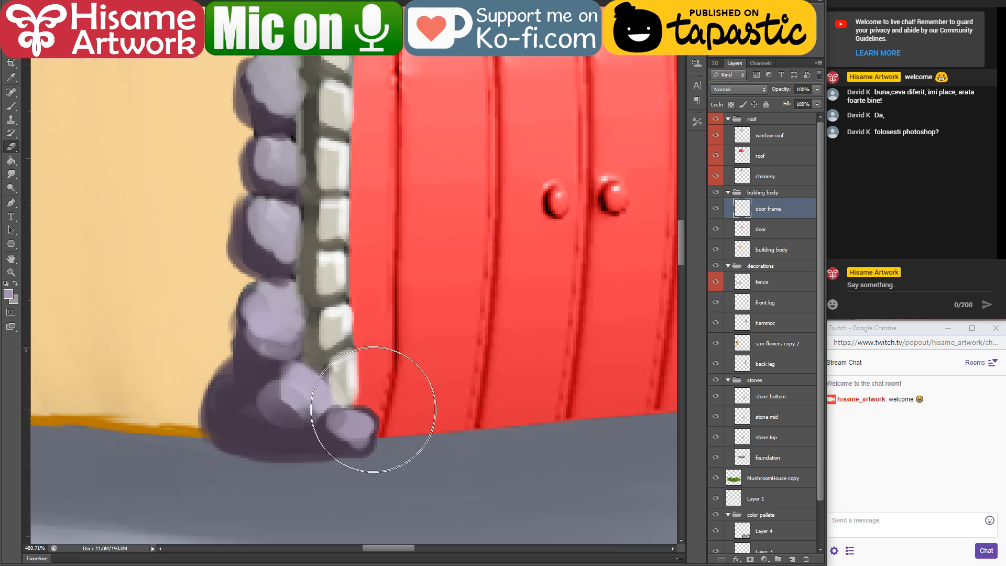
key("bracketleft")
key("bracketleft")
key("bracketleft")
mouse_move(367, 406)
left_mouse_down()
mouse_move(383, 432)
mouse_move(374, 450)
left_mouse_up()
mouse_move(399, 359)
left_mouse_down()
mouse_move(414, 440)
mouse_move(371, 414)
left_mouse_up()
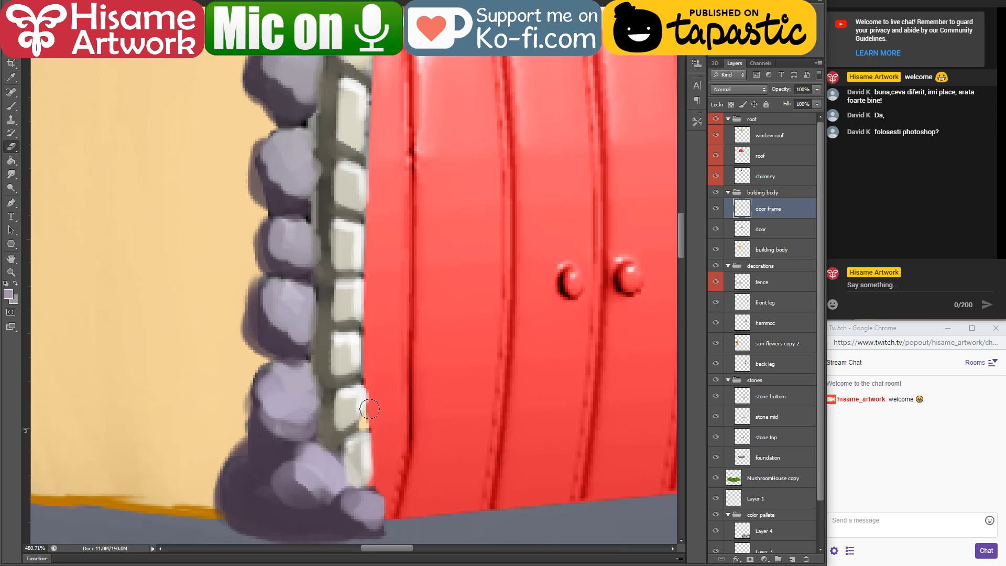
Step: Erase the uneven frame edge where the inner stones meet the door, up the left column and along the arch
left_click_drag(364, 379, 368, 345)
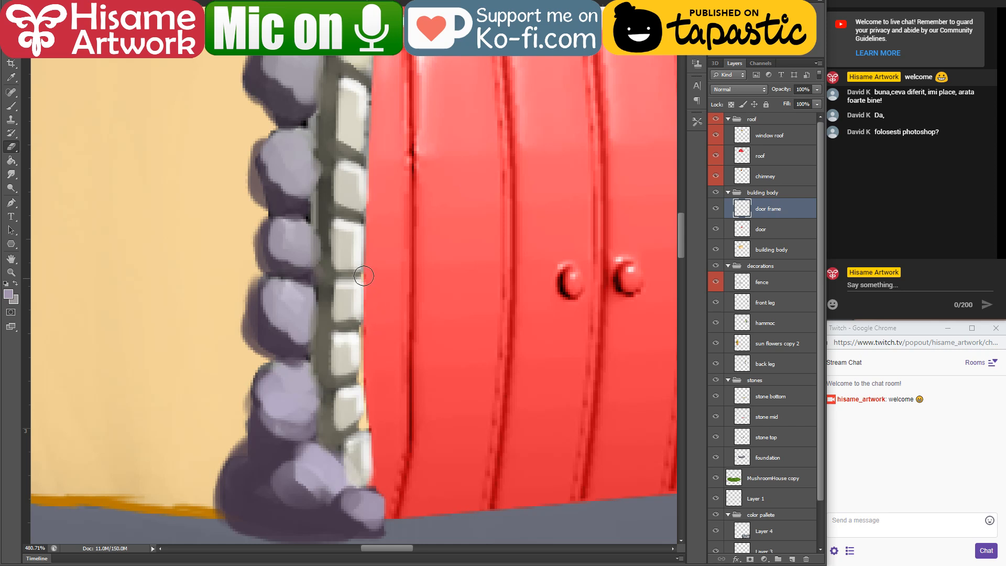
left_click_drag(399, 156, 411, 288)
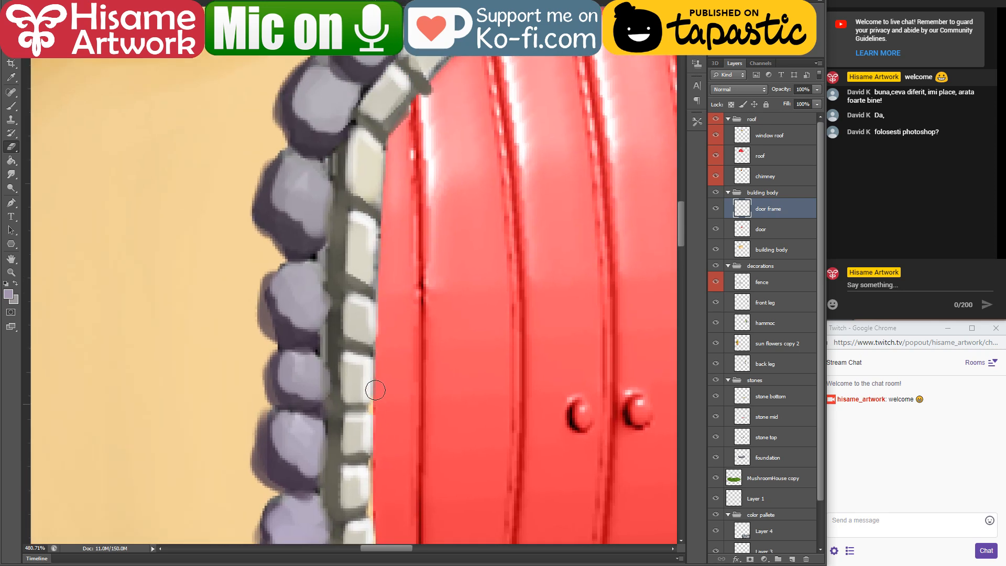
mouse_move(376, 390)
left_mouse_down()
mouse_move(386, 143)
mouse_move(437, 66)
mouse_move(413, 315)
left_mouse_up()
mouse_move(360, 341)
left_mouse_down()
mouse_move(393, 294)
mouse_move(490, 249)
left_mouse_up()
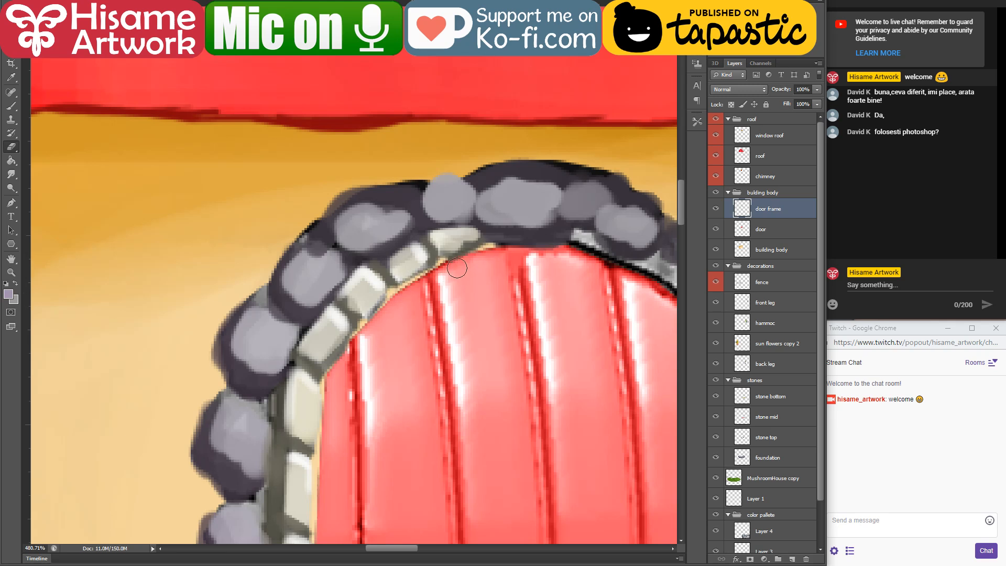
Step: Make the door layer active and sample a bright red from the mushroom roof as the foreground colour
key("ctrl+0")
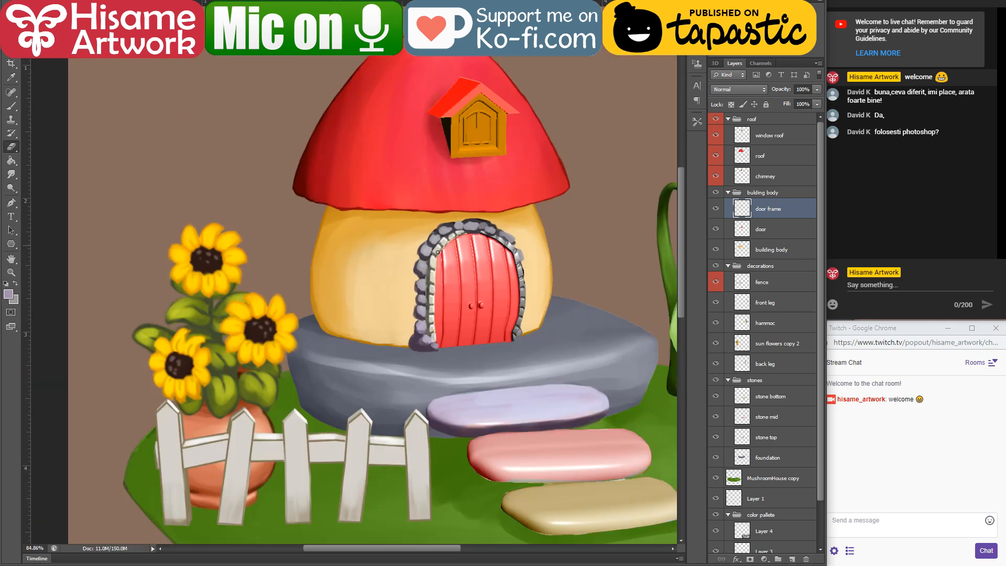
scroll(437, 252, "up", 5)
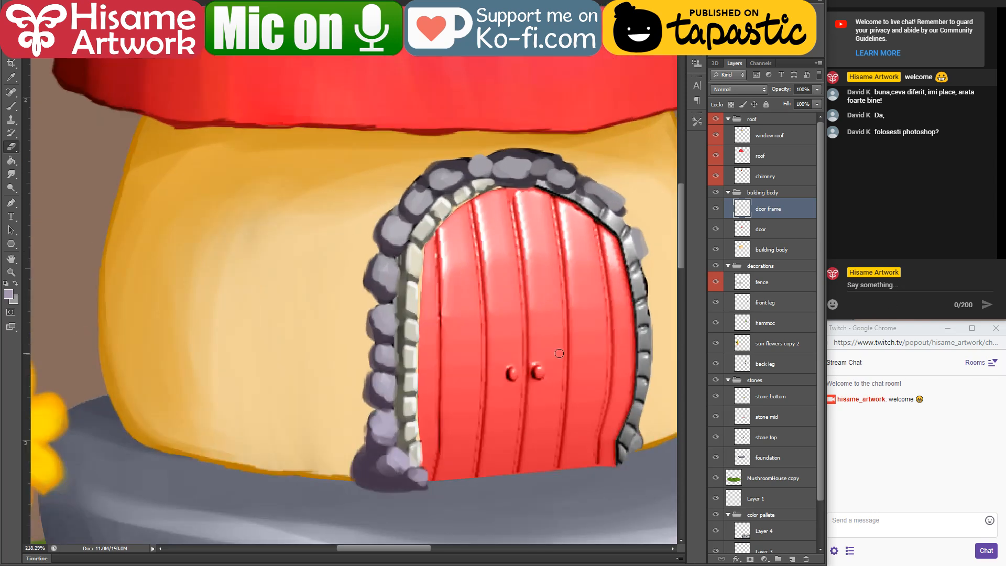
key("v")
key("alt+v")
left_click(554, 332)
left_click(553, 324)
scroll(526, 351, "up", 1)
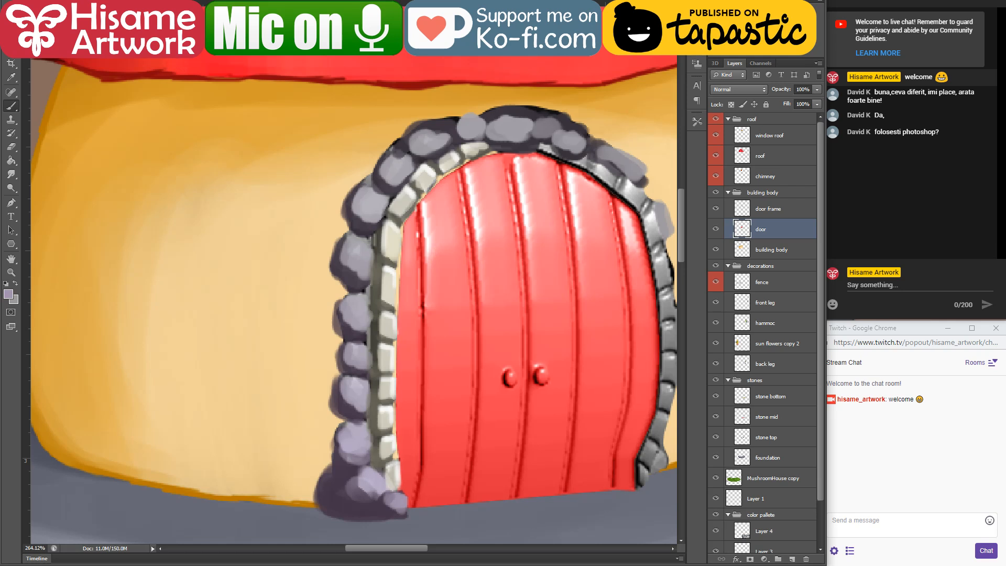
scroll(233, 505, "down", 3)
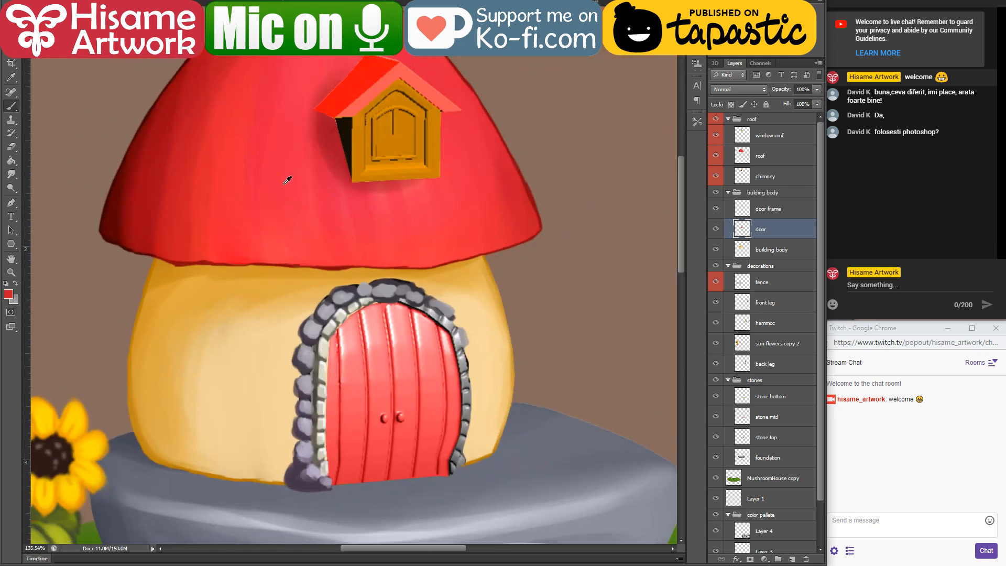
scroll(368, 466, "up", 3)
scroll(369, 465, "up", 1)
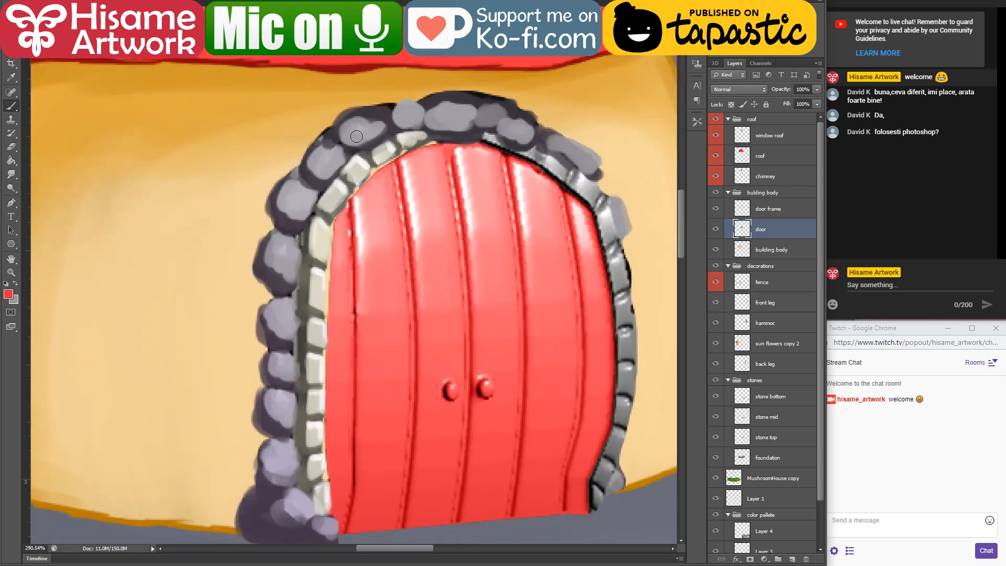
key("e")
key("bracketright")
key("bracketright")
left_click_drag(383, 231, 372, 188)
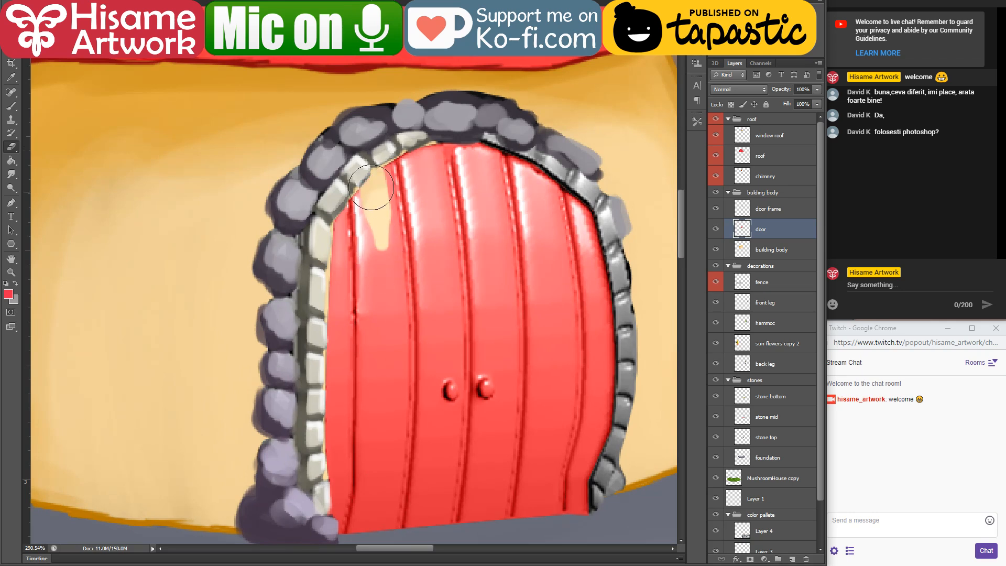
key("ctrl+z")
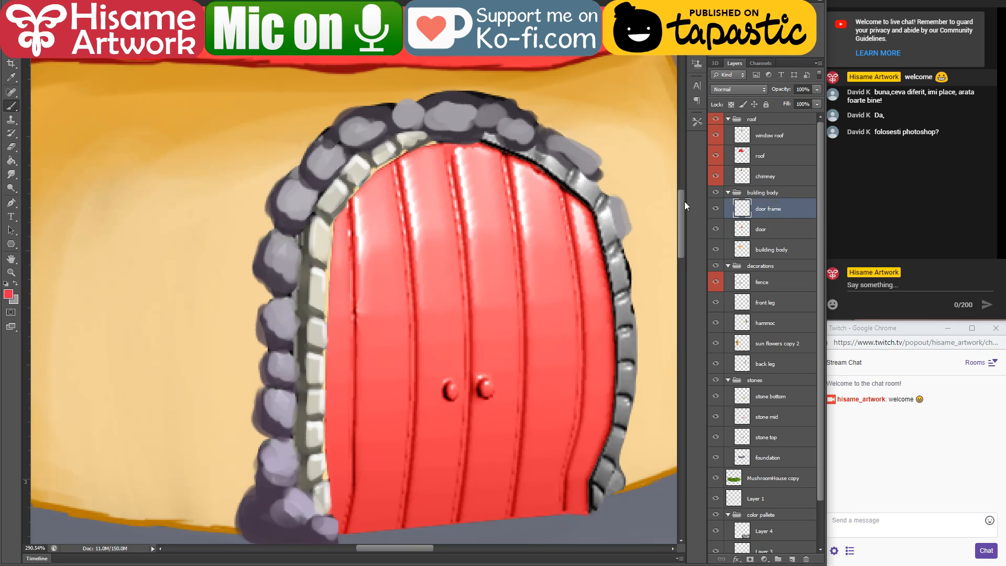
Step: On the door layer, paint flat bright red with an enlarged brush over the highlights of the second plank from the left
left_click(785, 224)
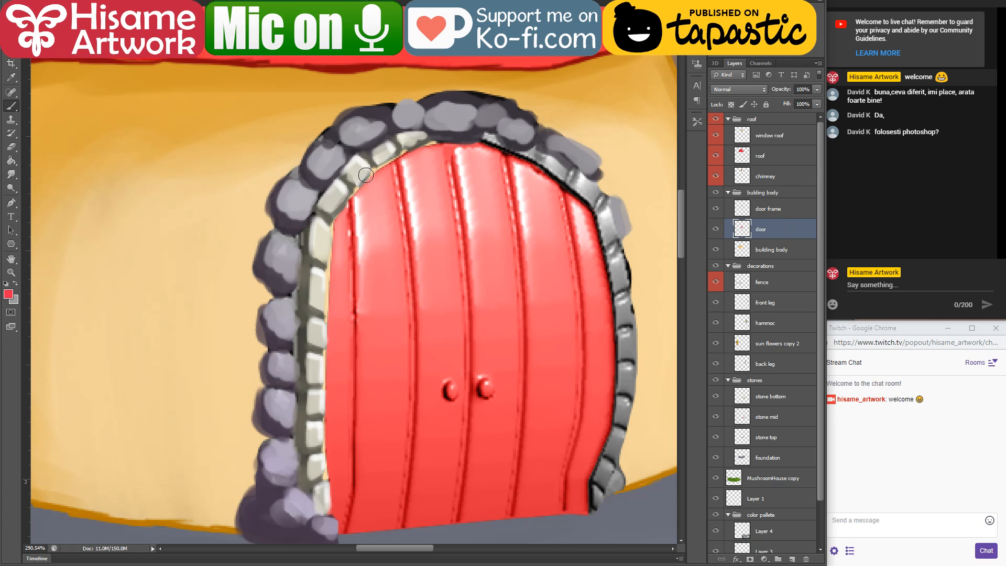
key("bracketright")
key("bracketright")
key("bracketright")
mouse_move(372, 177)
left_mouse_down()
mouse_move(367, 168)
mouse_move(382, 222)
mouse_move(382, 364)
left_mouse_up()
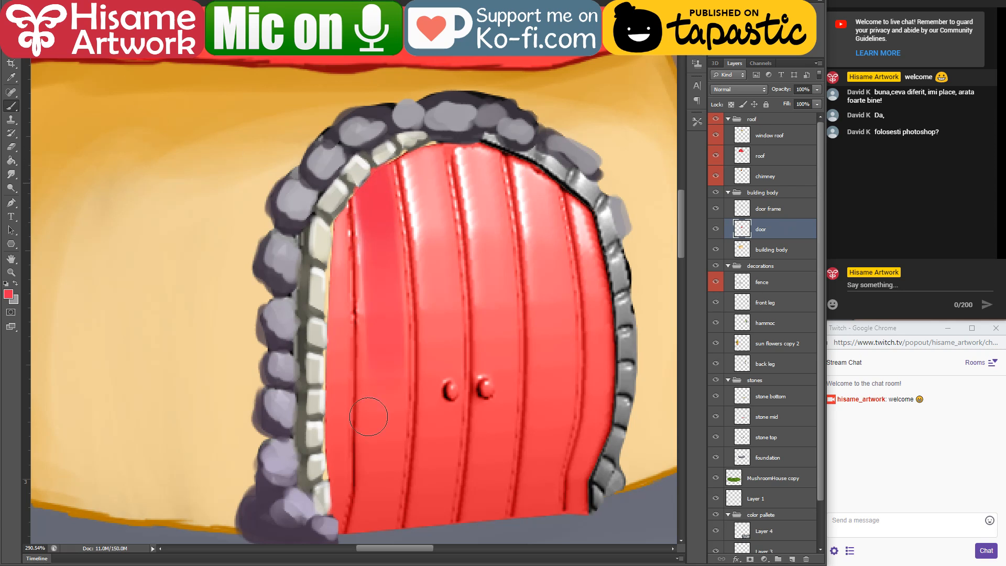
left_click_drag(369, 417, 367, 463)
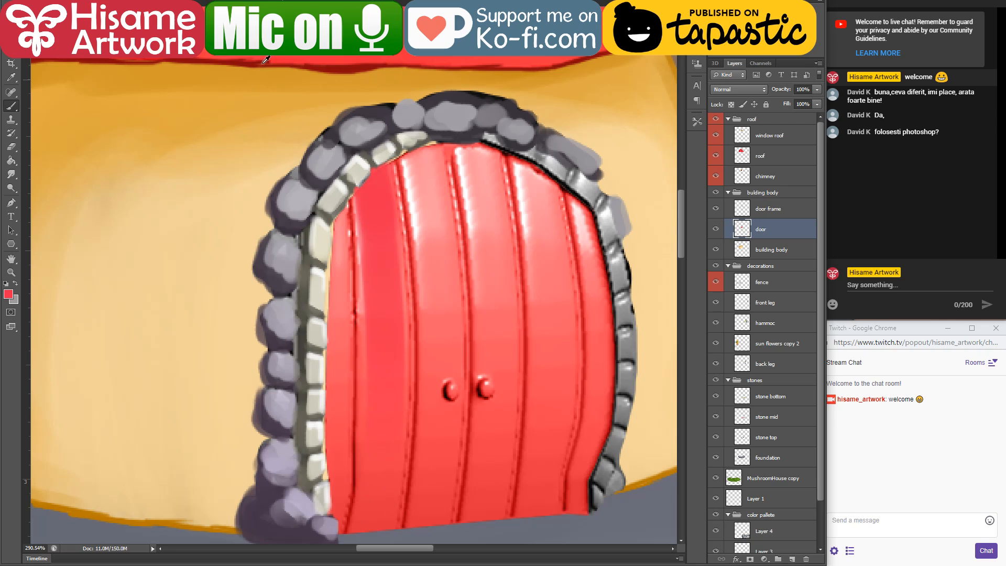
Step: Shade the lower part of the second plank with dark red sampled from the roof, and blend it with the lighter red
left_click_drag(116, 111, 554, 240)
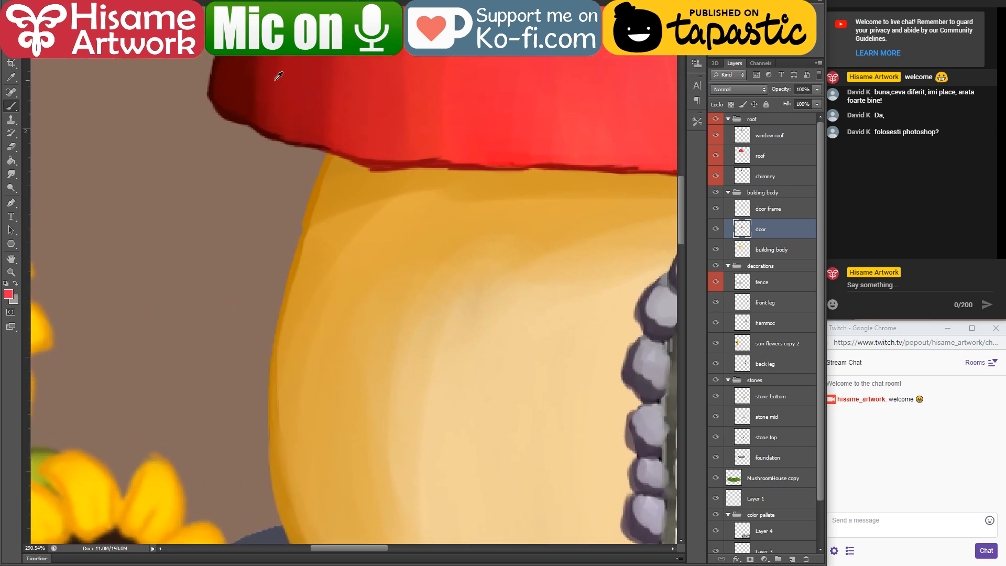
left_click_drag(557, 393, 151, 194)
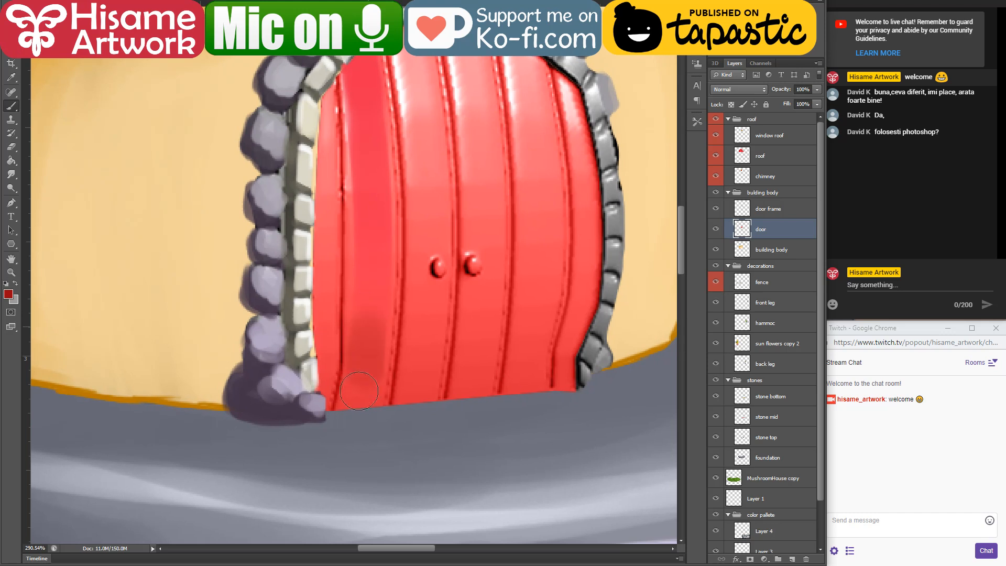
left_click_drag(359, 391, 359, 219)
left_click_drag(362, 373, 366, 241)
left_click(360, 196, "alt")
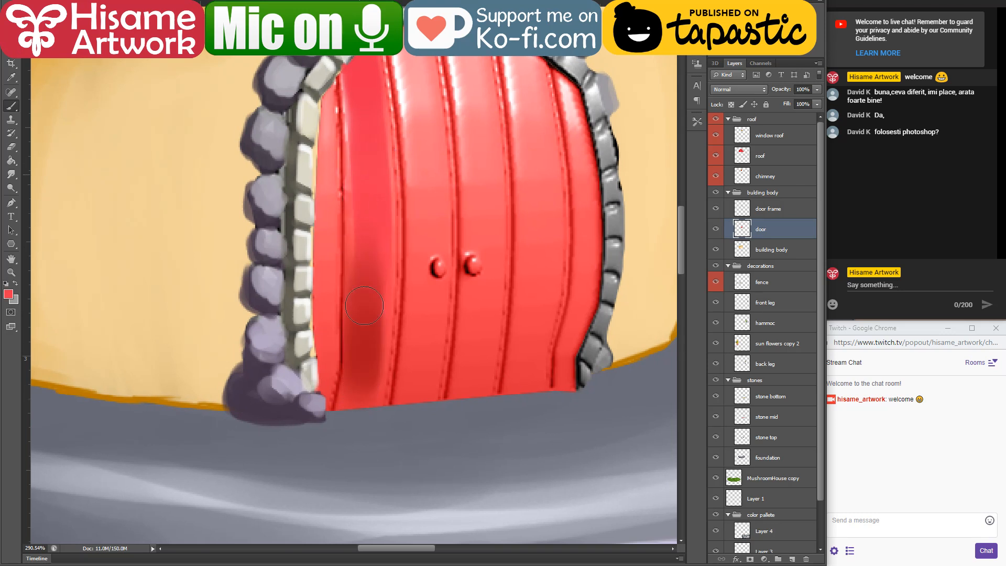
mouse_move(364, 305)
left_mouse_down()
mouse_move(357, 402)
mouse_move(367, 208)
left_mouse_up()
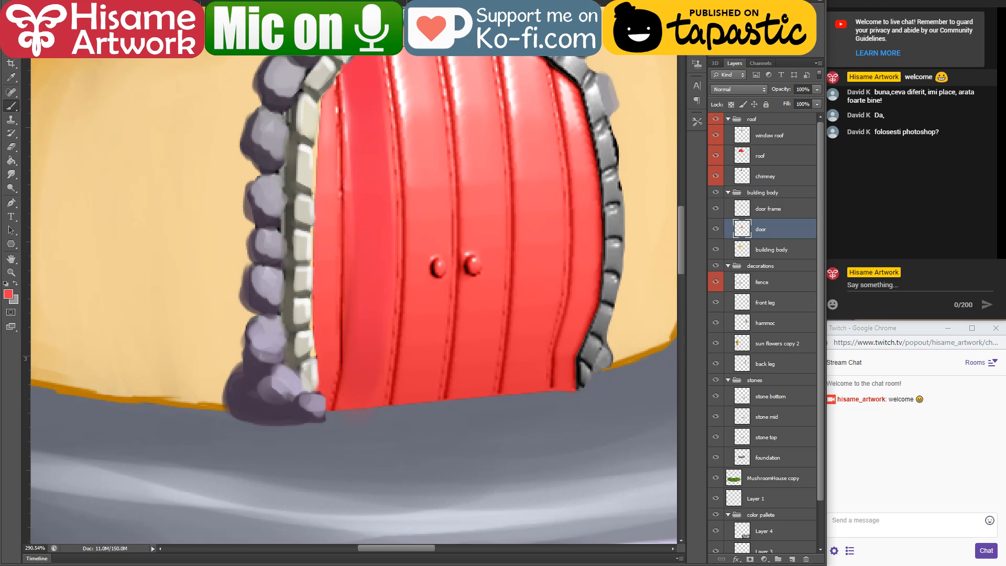
Step: Paint bright red over the white highlights on the upper parts of the door's remaining planks
scroll(418, 220, "up", 5)
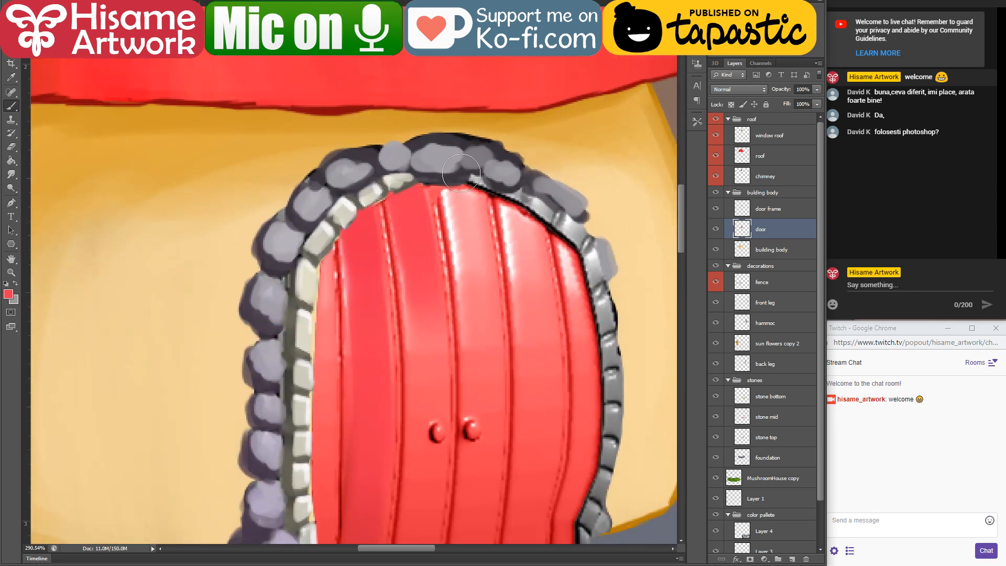
left_click_drag(461, 173, 478, 404)
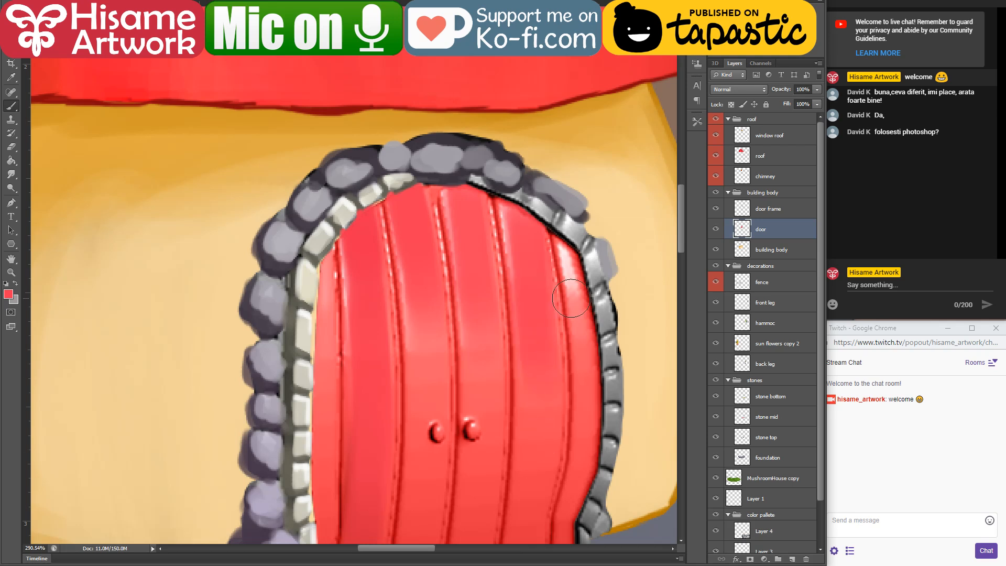
mouse_move(570, 391)
left_mouse_down()
mouse_move(566, 251)
mouse_move(572, 276)
left_mouse_up()
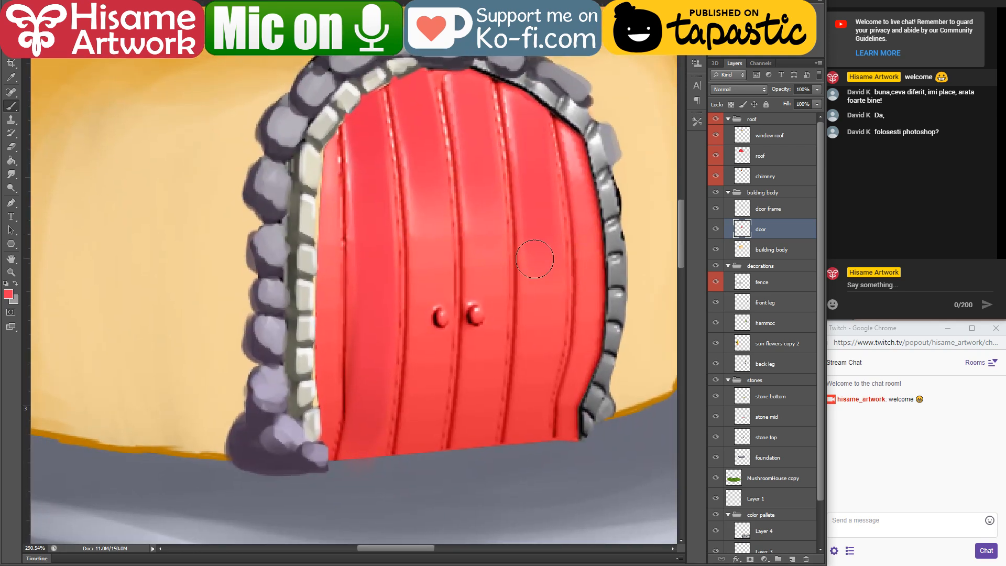
Step: Sample a dark maroon from the roof and paint thick seam lines along the two leftmost plank joints of the door
left_click_drag(156, 218, 582, 481)
left_click(262, 142, "alt")
left_click_drag(554, 439, 134, 178)
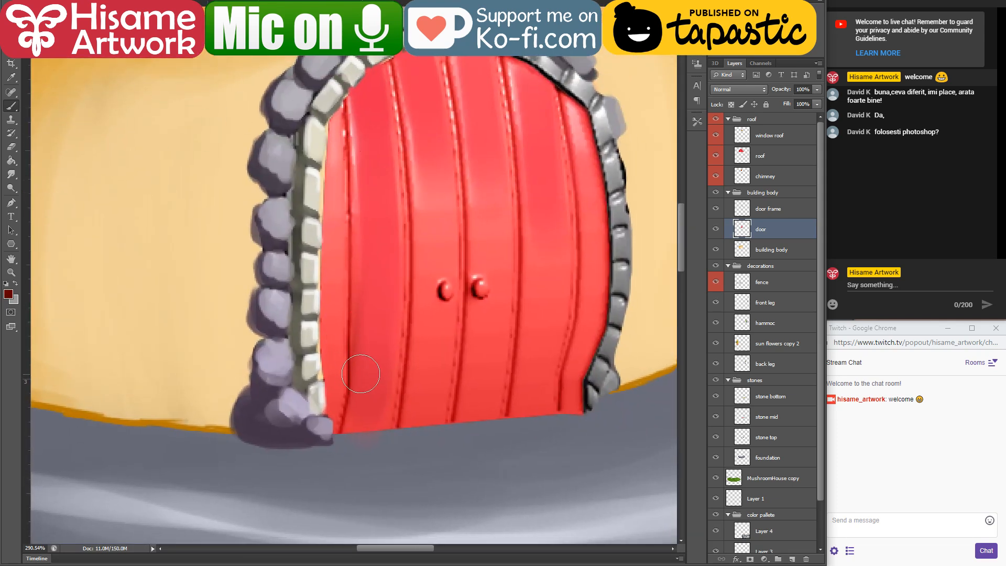
left_click_drag(343, 99, 346, 240)
left_click_drag(355, 169, 346, 345)
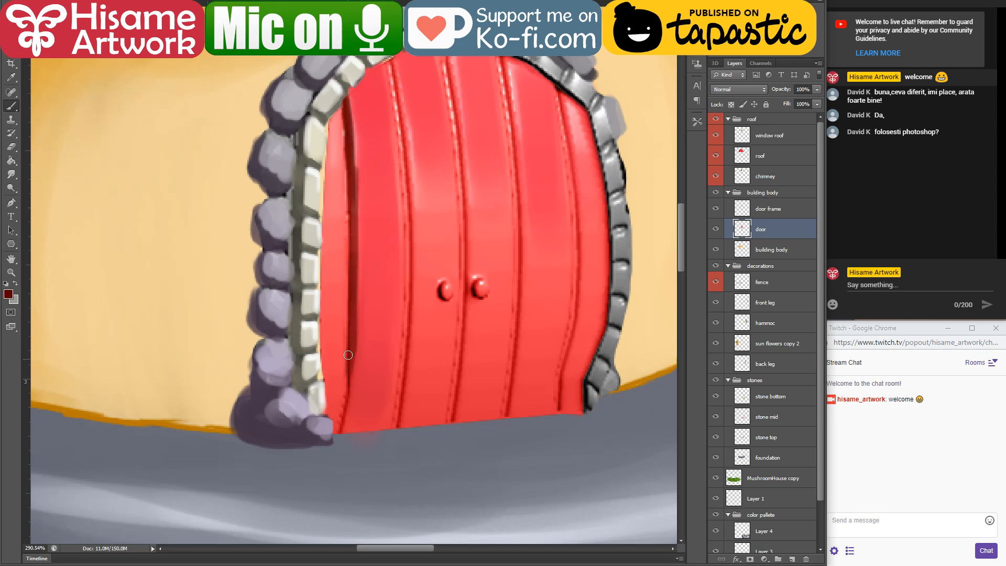
left_click_drag(353, 270, 344, 420)
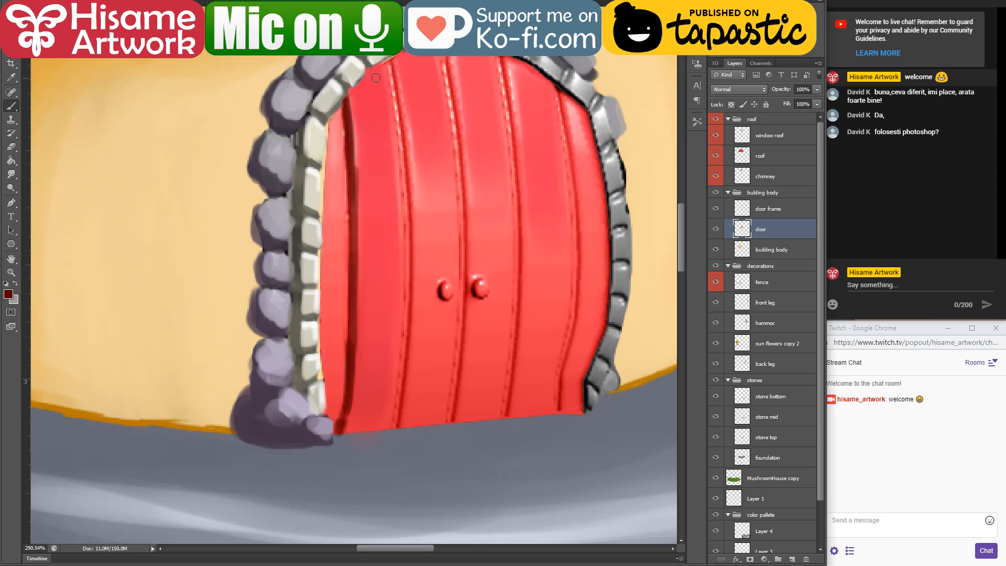
mouse_move(389, 60)
left_mouse_down()
mouse_move(403, 129)
mouse_move(393, 66)
mouse_move(411, 269)
mouse_move(406, 174)
mouse_move(414, 237)
mouse_move(396, 413)
left_mouse_up()
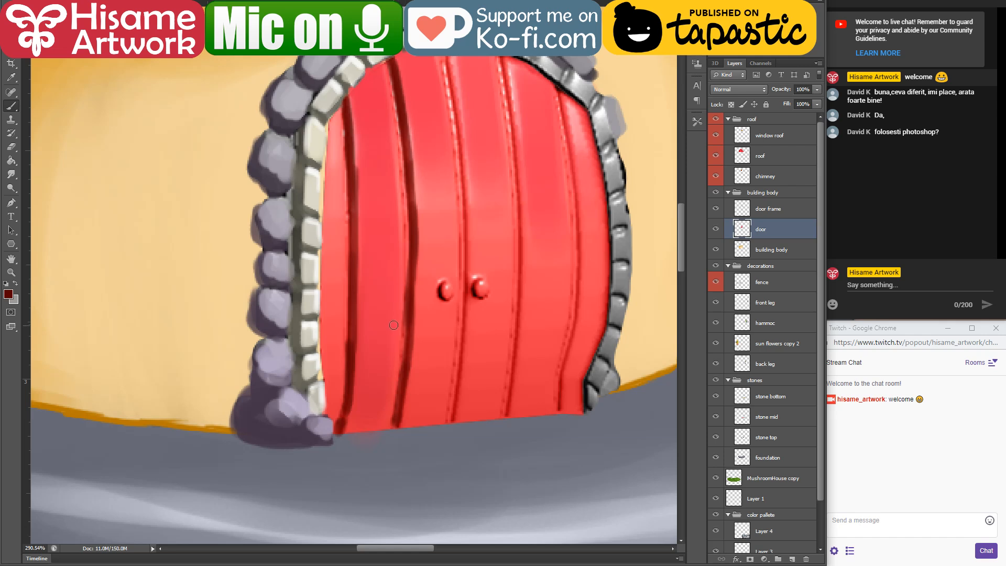
Step: Switch to the Chrome browser and run a Google image search for "round door" in a new tab
left_click(284, 565)
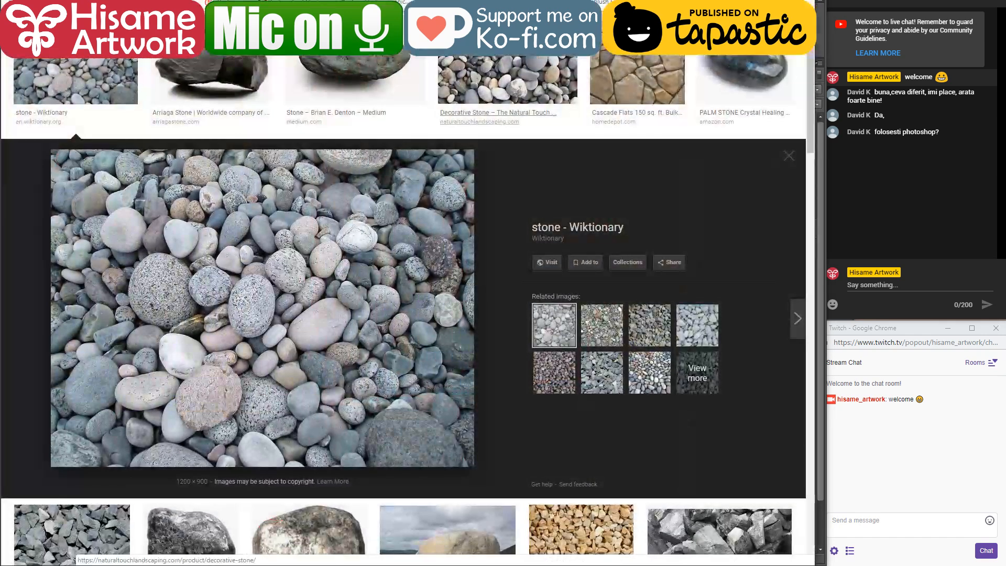
key("ctrl+t")
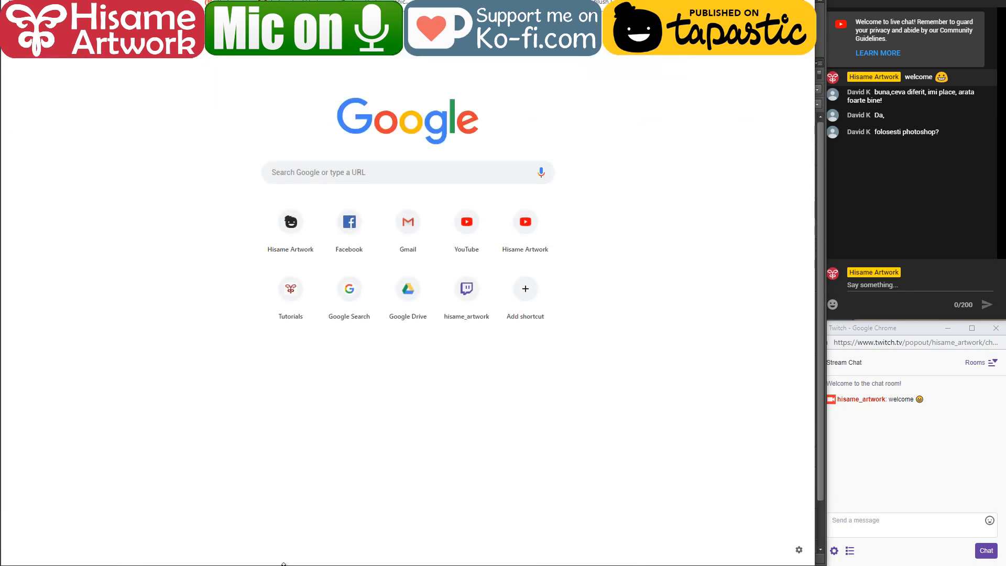
type("round")
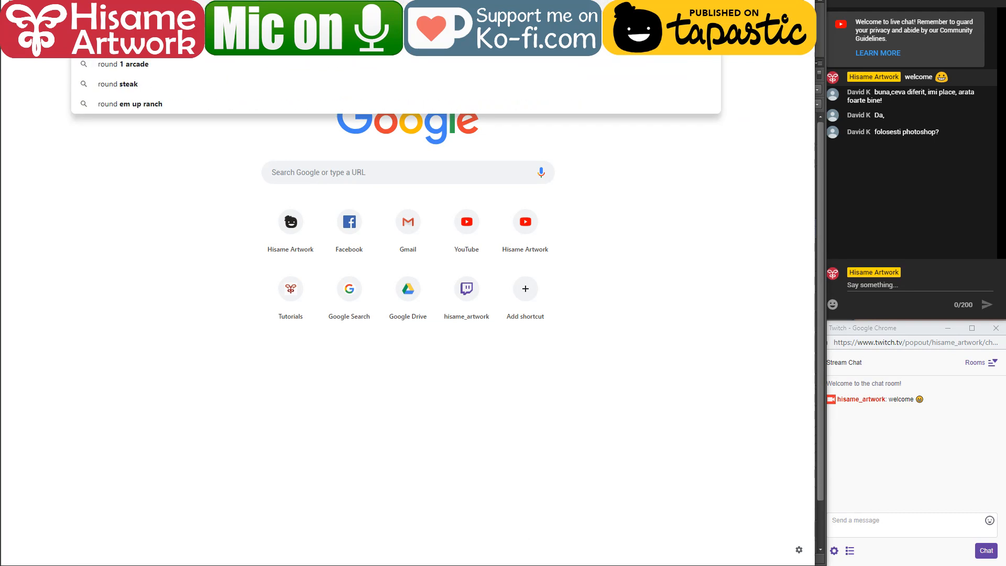
type(" door")
key("Return")
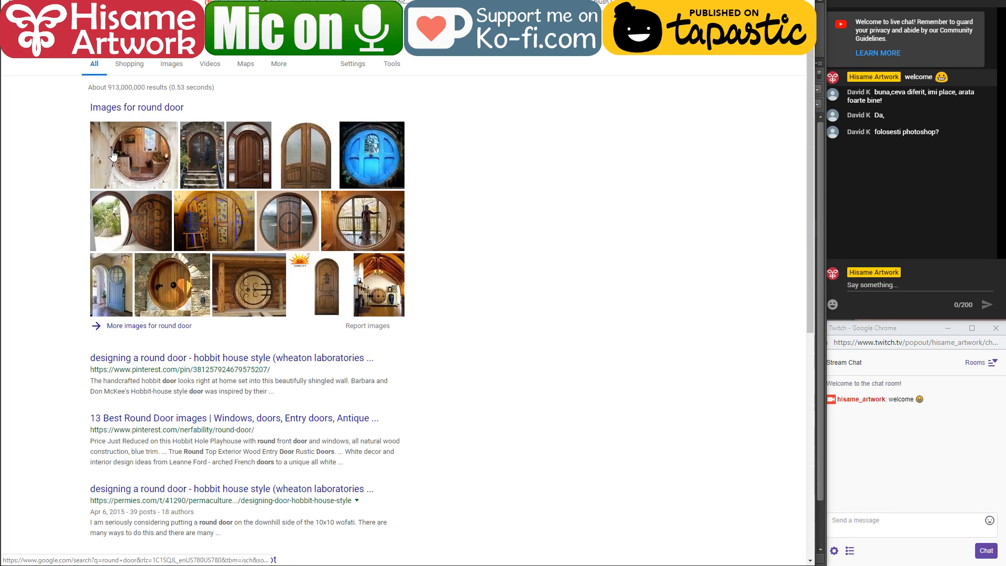
left_click(168, 65)
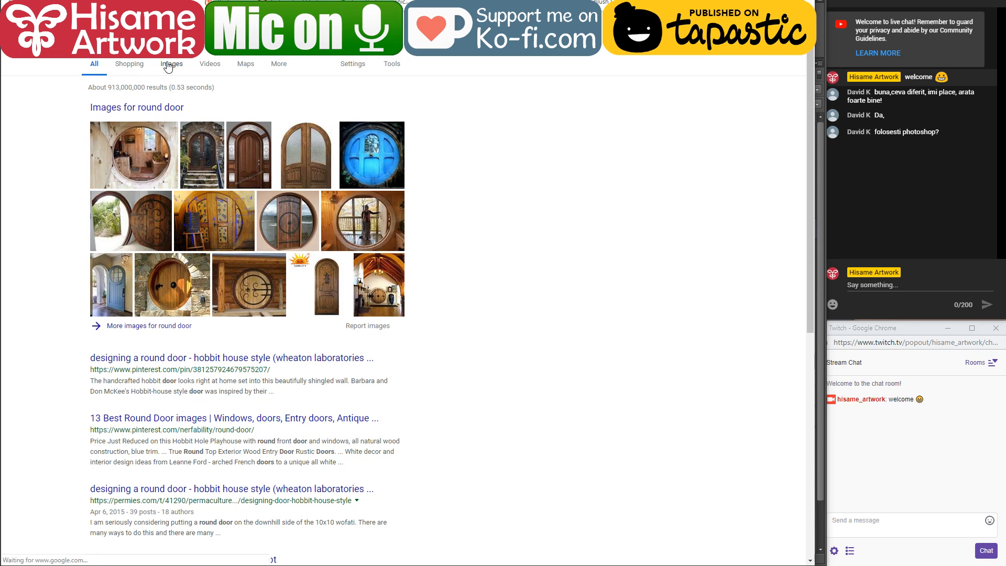
Step: Examine the round door reference photos, including the red round-top door and the wooden arched door, and return to the Photoshop painting
scroll(372, 186, "down", 5)
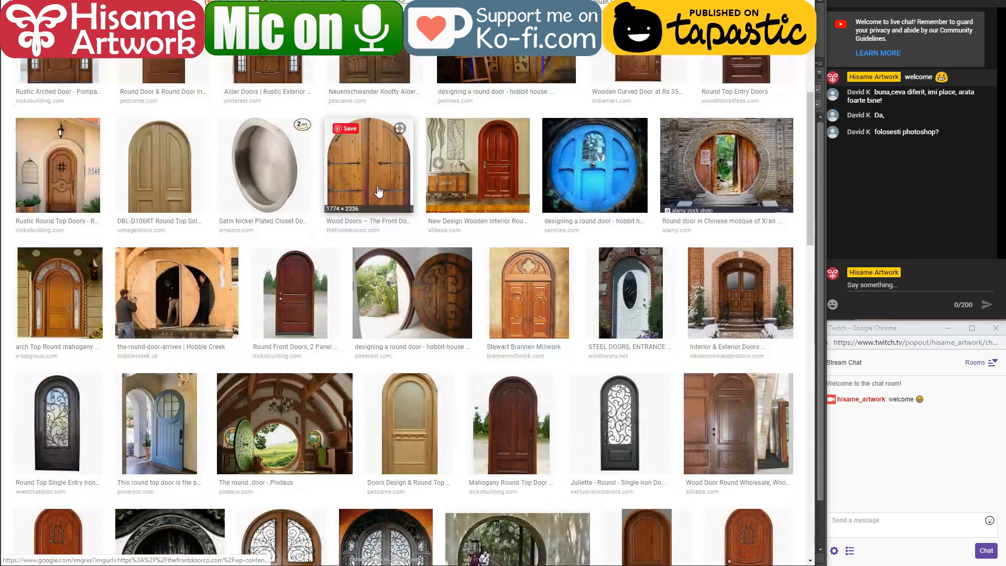
left_click(508, 178)
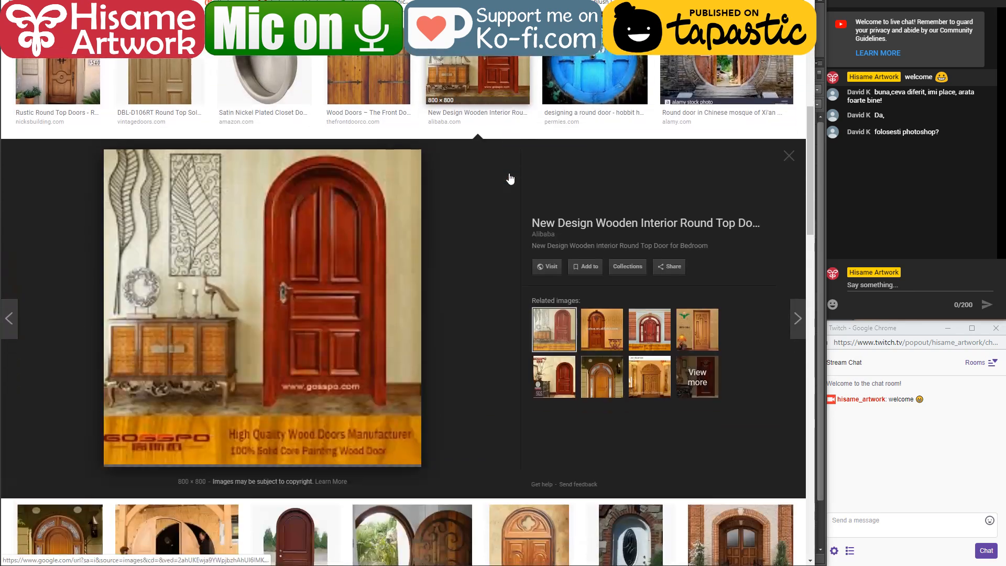
scroll(509, 173, "up", 5)
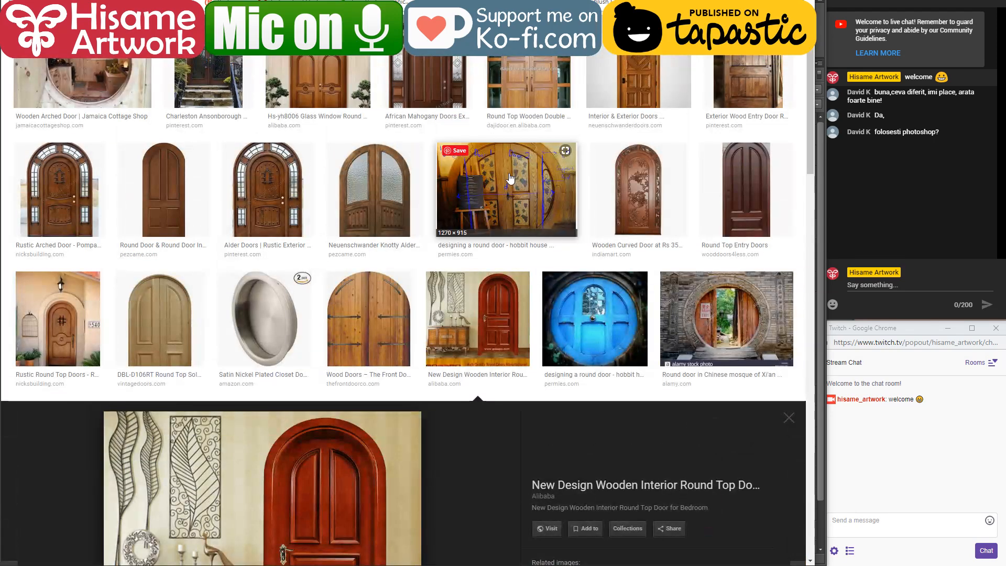
scroll(101, 130, "up", 2)
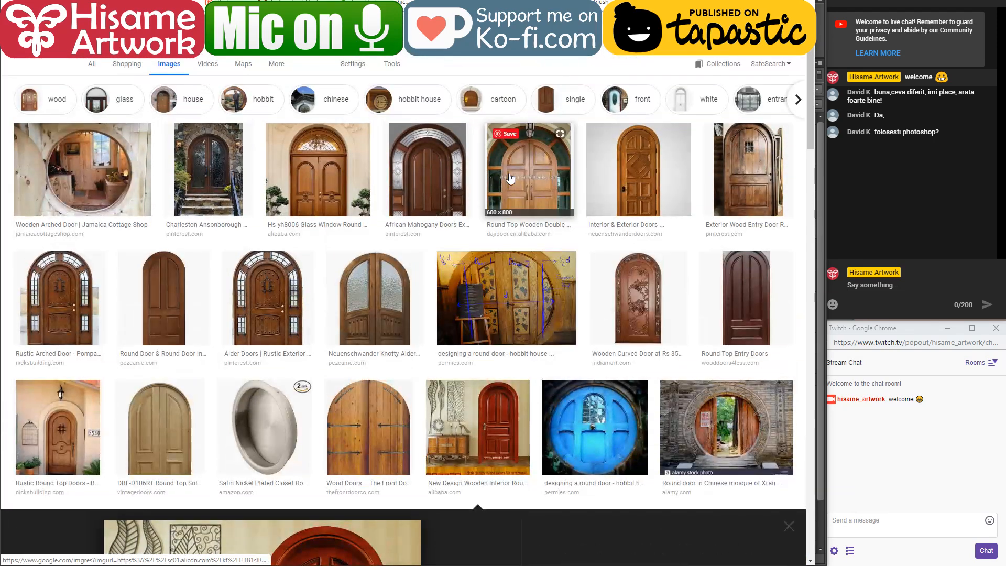
left_click(107, 173)
scroll(480, 234, "down", 15)
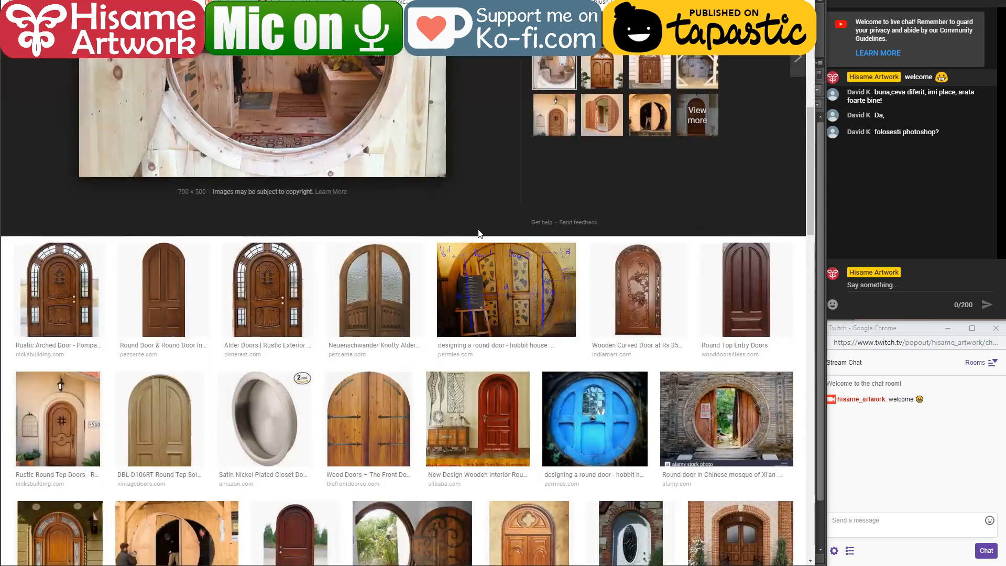
scroll(480, 225, "up", 10)
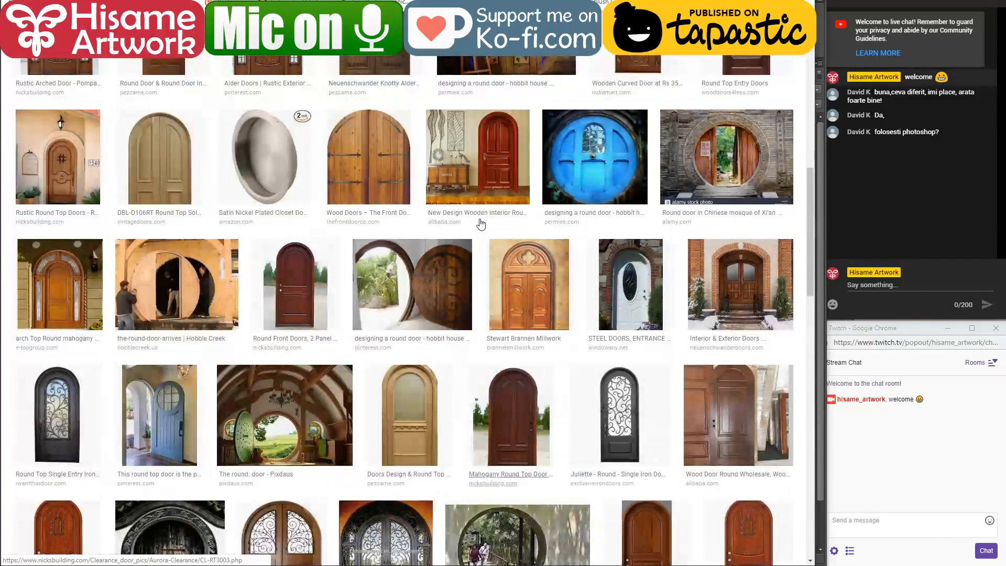
key("alt+Tab")
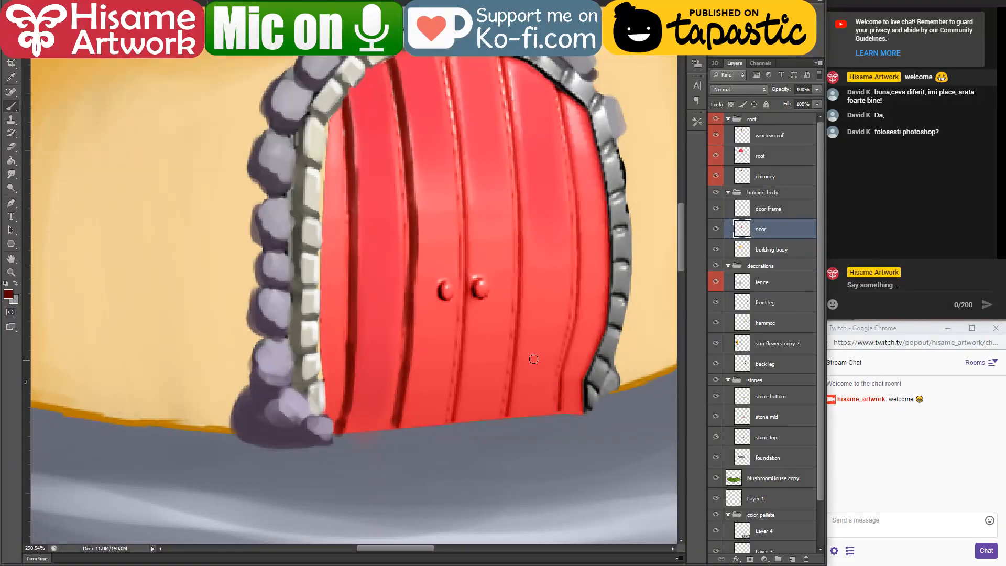
Step: Paint thick dark maroon seam lines along the three remaining plank joints in the middle and right half of the door
scroll(459, 24, "up", 1)
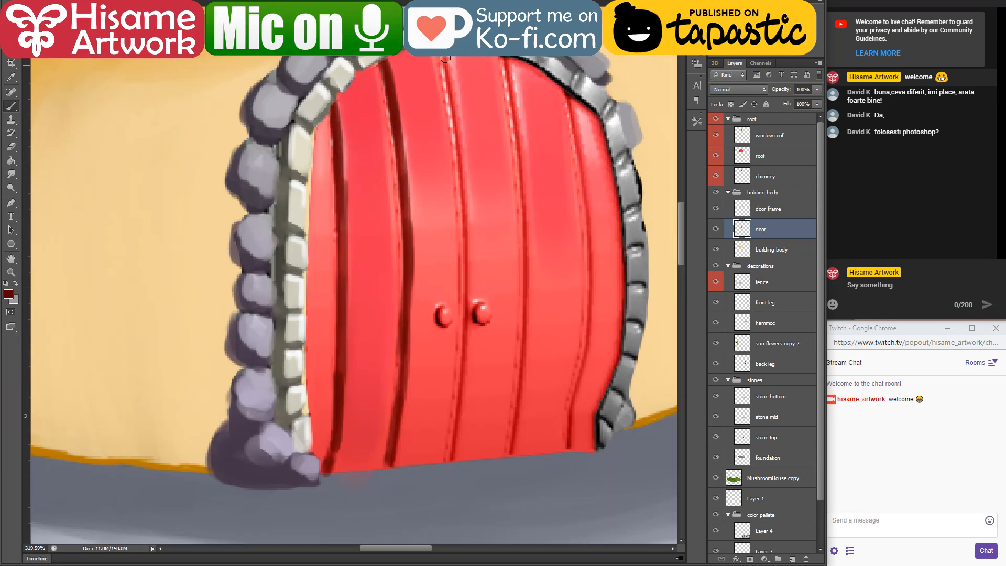
mouse_move(448, 78)
left_mouse_down()
mouse_move(466, 331)
mouse_move(462, 262)
mouse_move(450, 456)
mouse_move(512, 410)
left_mouse_up()
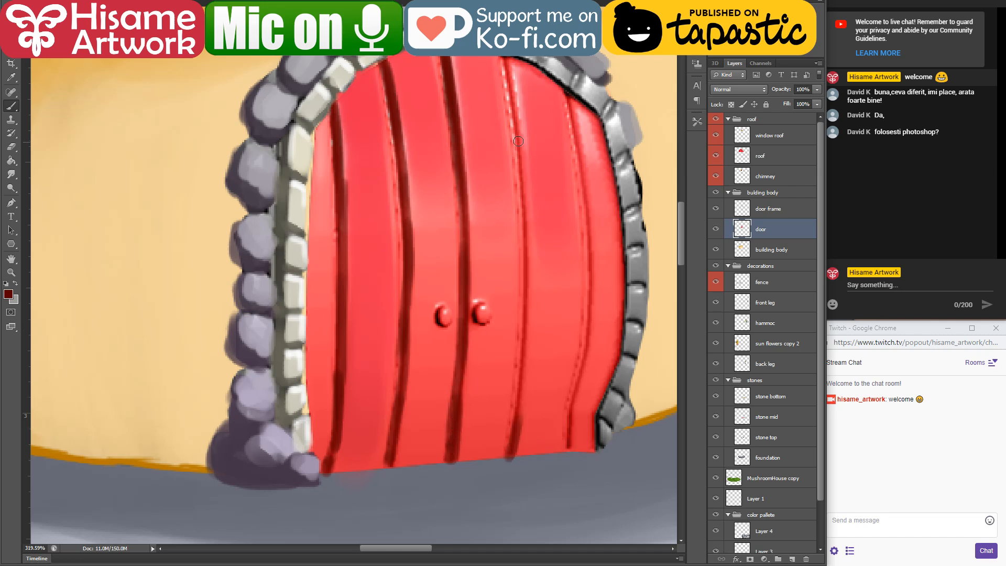
left_click_drag(502, 59, 524, 163)
left_click_drag(509, 81, 521, 285)
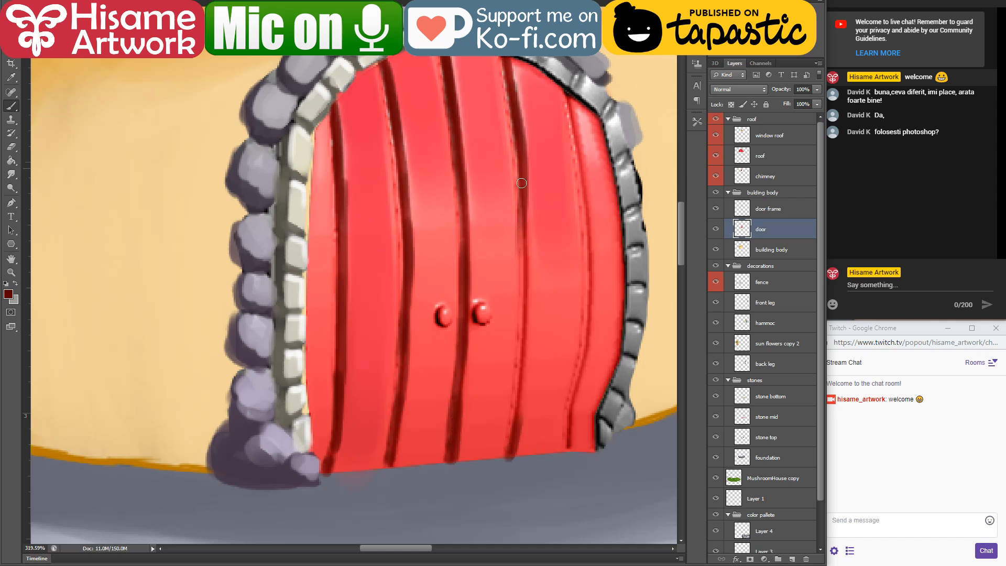
left_click_drag(521, 183, 518, 395)
left_click_drag(523, 260, 515, 448)
mouse_move(567, 86)
left_mouse_down()
mouse_move(587, 248)
mouse_move(583, 298)
left_mouse_up()
mouse_move(586, 222)
left_mouse_down()
mouse_move(585, 344)
mouse_move(564, 449)
left_mouse_up()
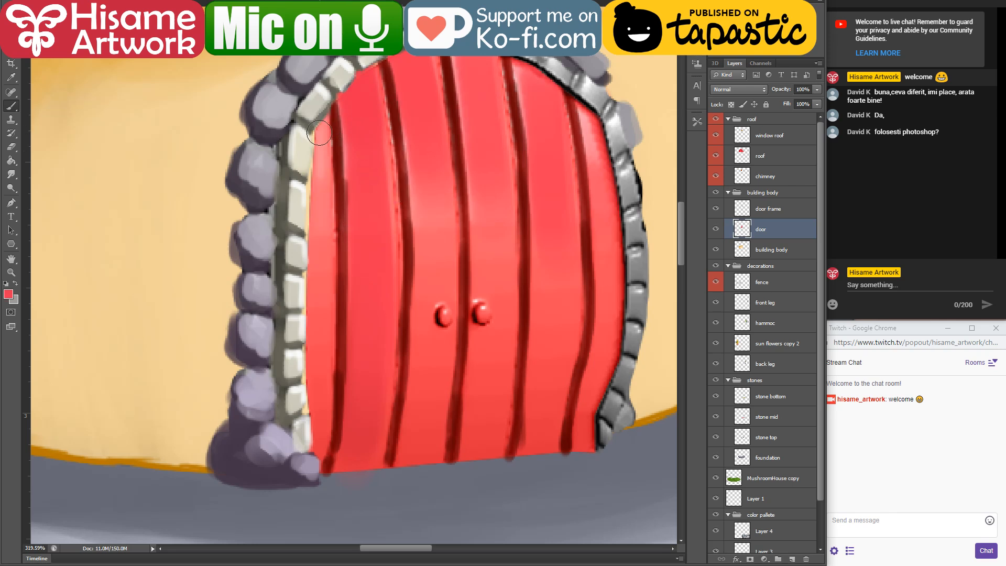
Step: Sample the door's red and paint flat bright red with a larger brush over the outer planks beside the stone frame
left_click_drag(322, 111, 314, 314)
left_click_drag(300, 177, 304, 314)
left_click_drag(236, 158, 655, 493)
mouse_move(551, 376)
left_mouse_down()
mouse_move(290, 119)
mouse_move(166, 26)
left_mouse_up()
left_click_drag(343, 108, 332, 372)
left_click_drag(331, 142, 333, 418)
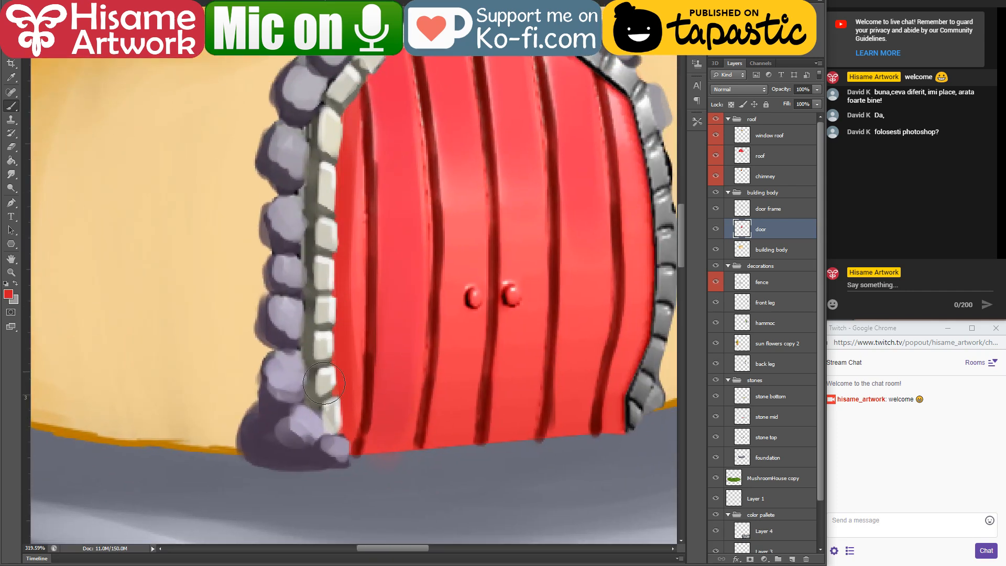
left_click_drag(396, 146, 379, 216)
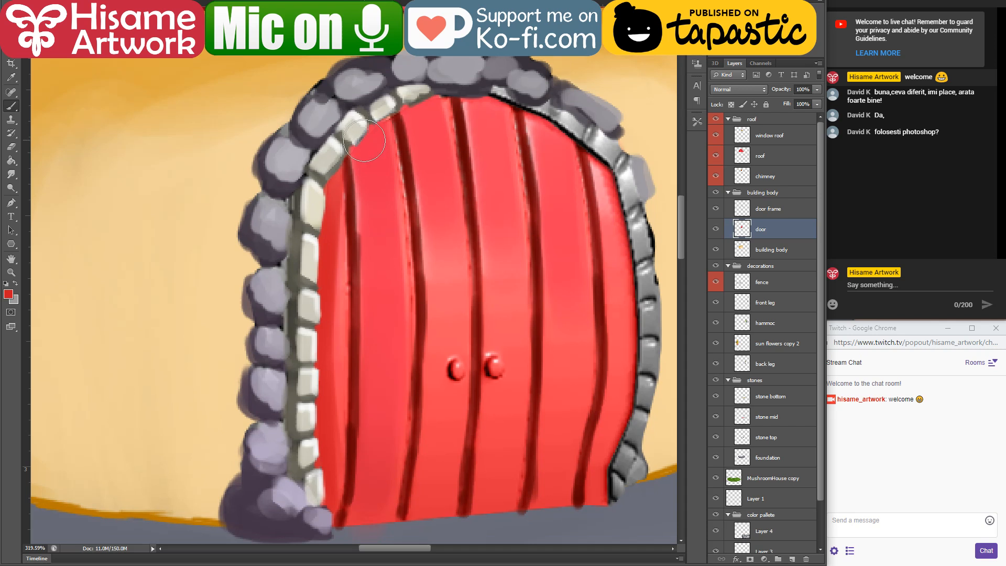
mouse_move(372, 125)
left_mouse_down()
mouse_move(455, 92)
mouse_move(432, 104)
mouse_move(485, 93)
mouse_move(591, 129)
mouse_move(538, 119)
mouse_move(597, 154)
mouse_move(626, 211)
mouse_move(648, 344)
mouse_move(629, 246)
mouse_move(634, 401)
mouse_move(608, 481)
left_mouse_up()
left_click_drag(579, 312, 541, 282)
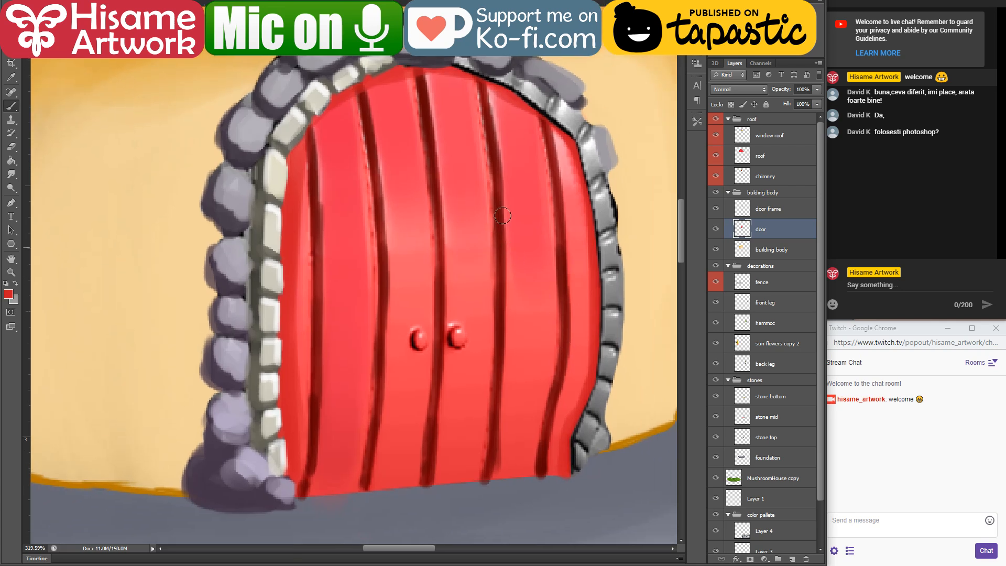
Step: Sample dark maroon from a door seam and paint a thick bottom edge under the plank just right of the middle seam
left_click(428, 101, "alt")
left_click_drag(518, 378, 479, 290)
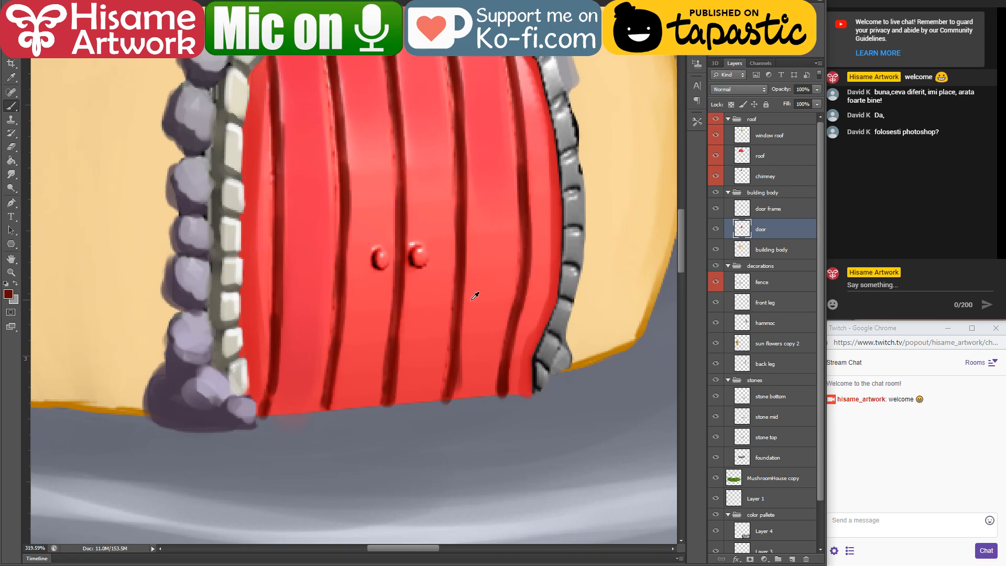
left_click_drag(418, 425, 464, 301)
left_click_drag(494, 241, 469, 373)
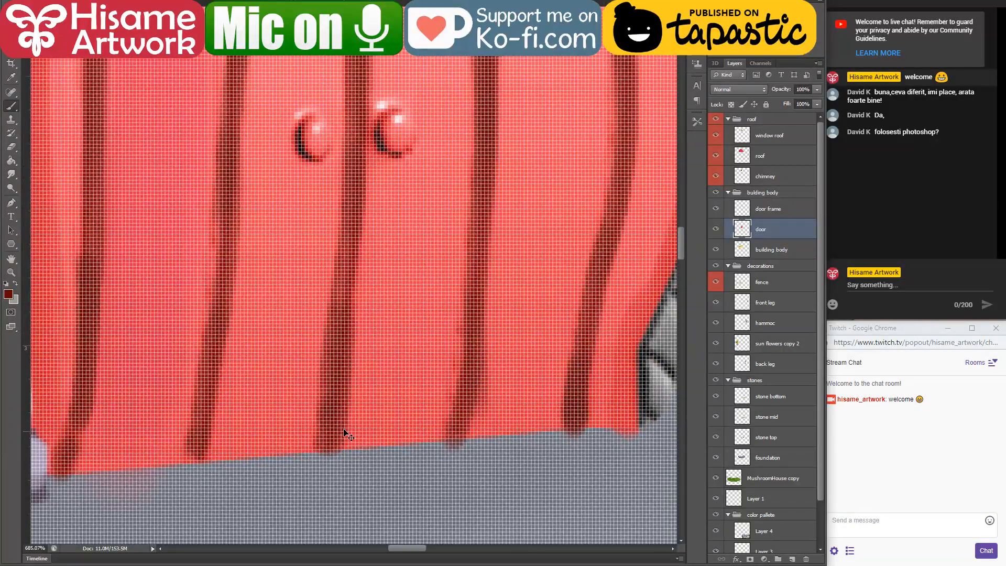
scroll(384, 498, "down", 4, "alt")
scroll(370, 482, "up", 1, "alt")
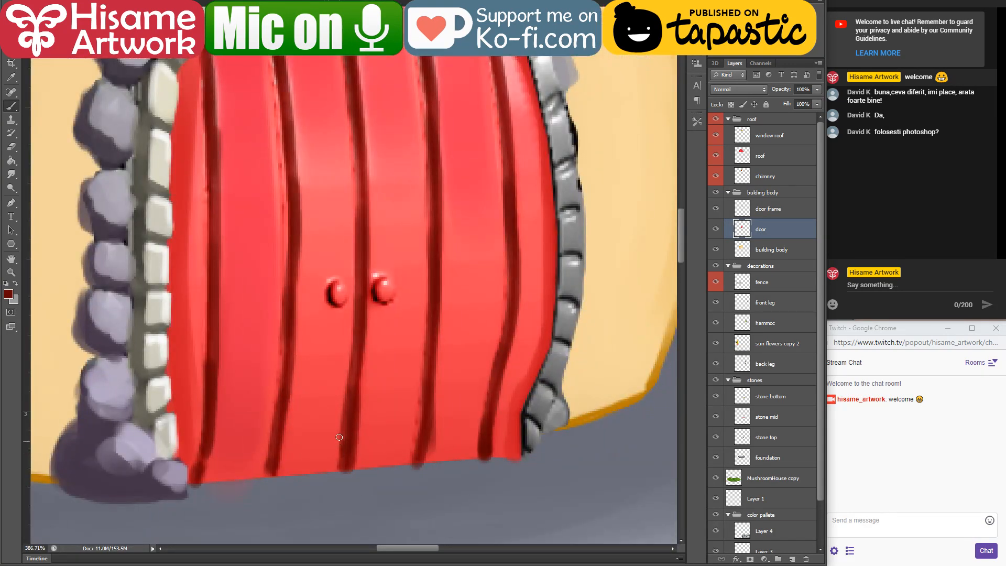
mouse_move(348, 465)
left_mouse_down()
mouse_move(412, 460)
mouse_move(353, 464)
left_mouse_up()
scroll(382, 434, "up", 2, "alt")
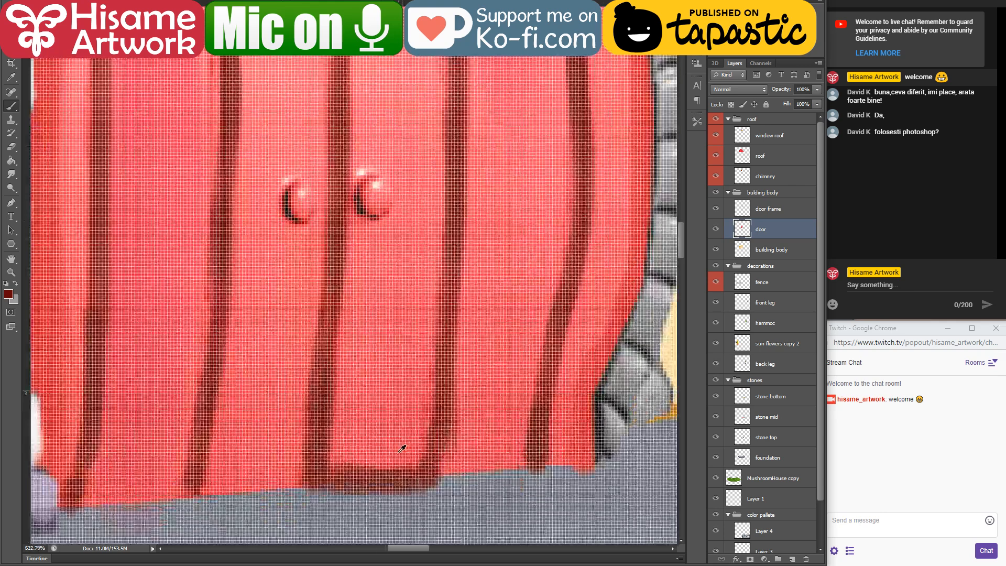
scroll(422, 471, "up", 2, "alt")
scroll(461, 481, "down", 2, "alt")
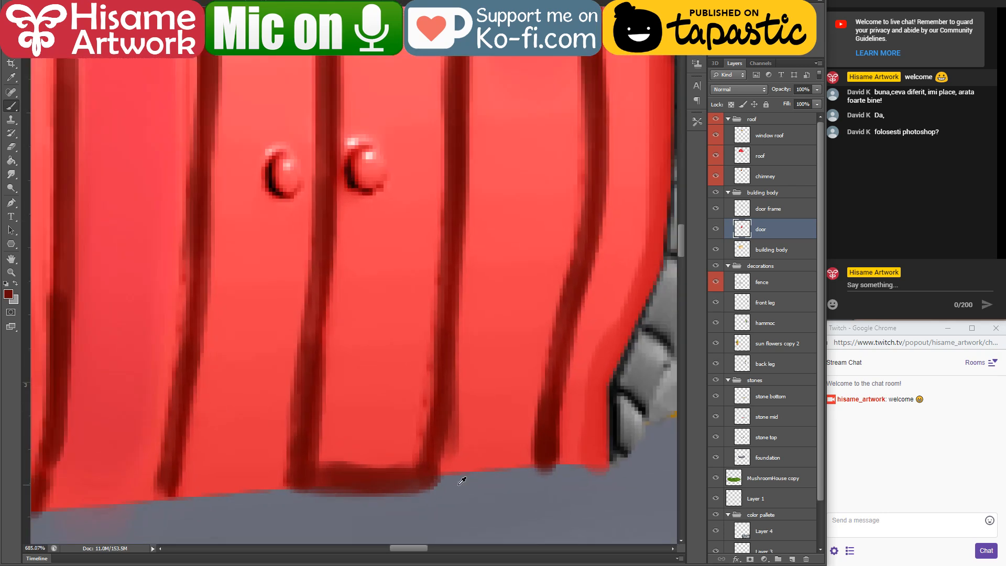
Step: Extend the dark maroon bottom edge beneath the door's remaining planks, curving it slightly under each one
mouse_move(451, 470)
left_mouse_down()
mouse_move(514, 463)
mouse_move(442, 480)
mouse_move(578, 462)
mouse_move(551, 457)
left_mouse_up()
left_click_drag(462, 451, 539, 404)
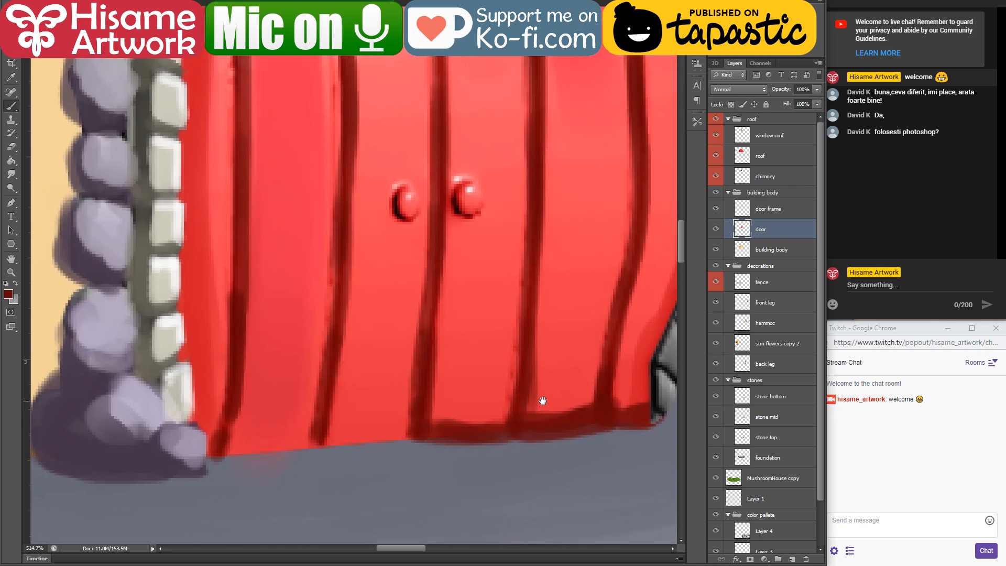
mouse_move(198, 459)
left_mouse_down()
mouse_move(317, 447)
mouse_move(240, 453)
left_mouse_up()
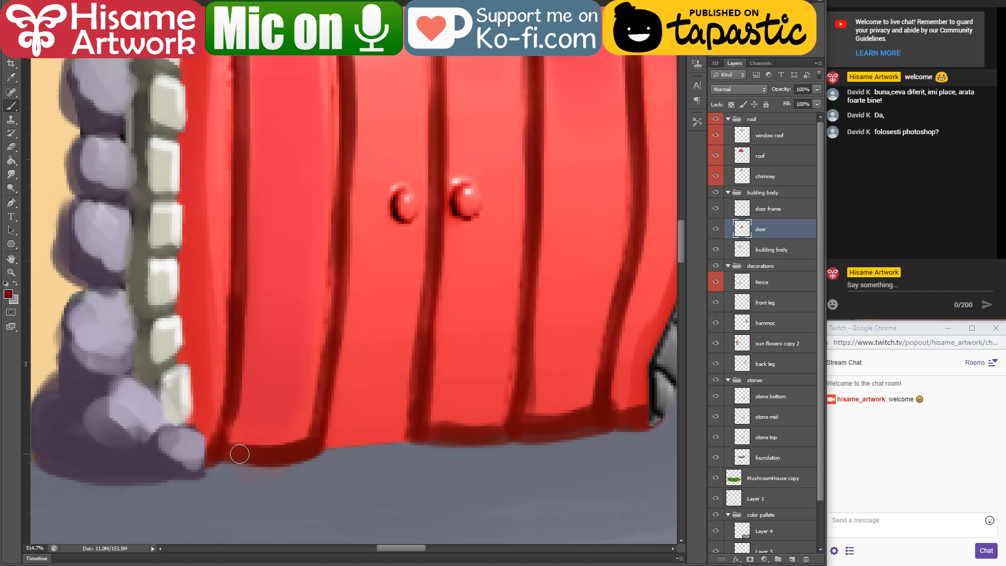
mouse_move(324, 449)
left_mouse_down()
mouse_move(348, 449)
mouse_move(317, 455)
left_mouse_up()
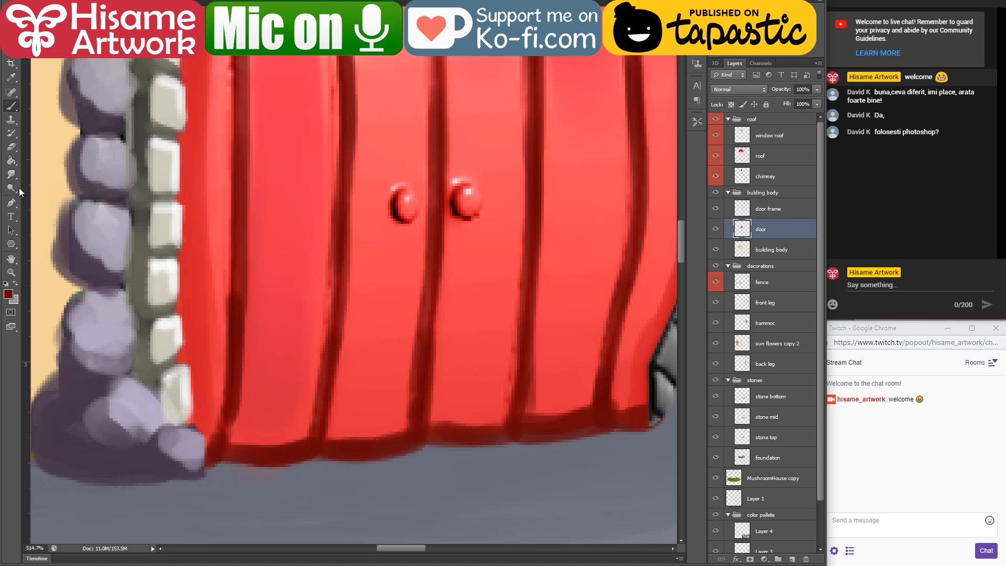
Step: Erase the lower rim of the door's maroon bottom edge into a thinner, cleaner outline with small notches at the seams
left_click(11, 146)
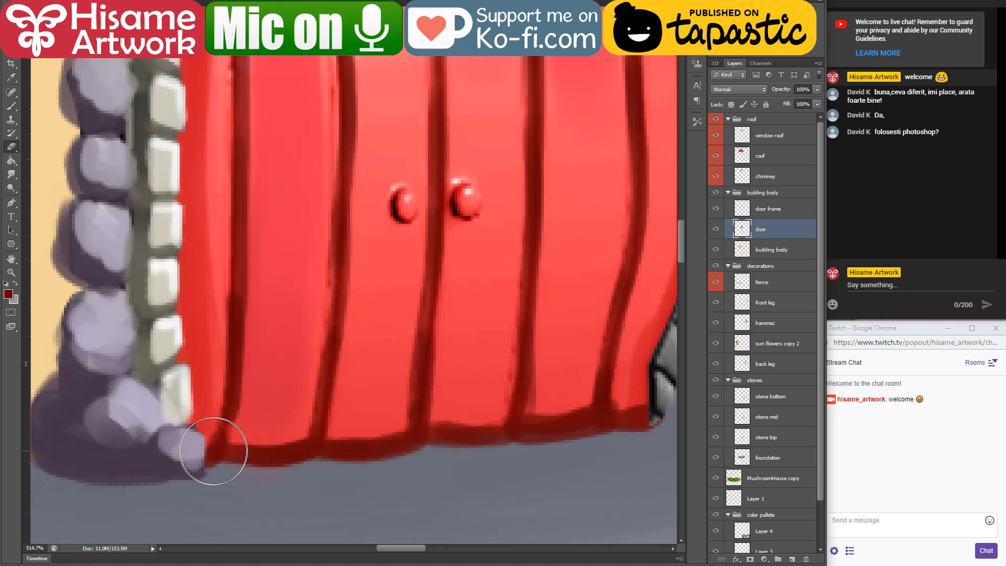
left_click_drag(200, 464, 246, 463)
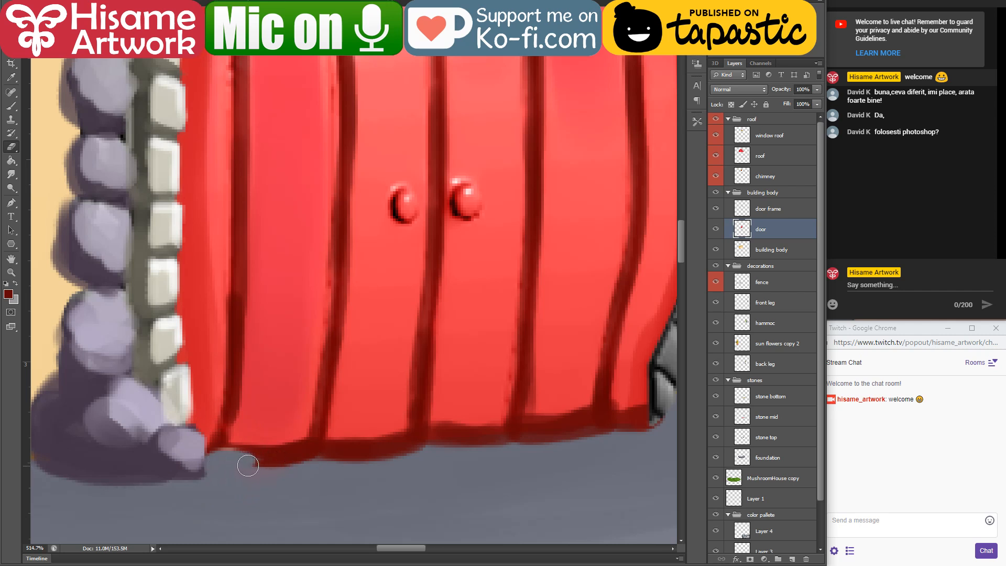
key("ctrl+z")
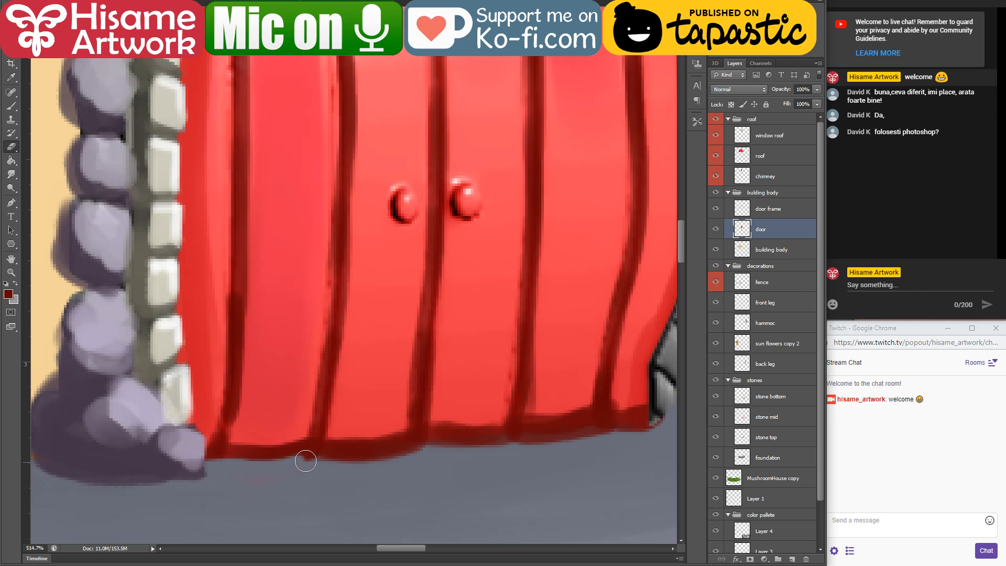
mouse_move(319, 455)
left_mouse_down()
mouse_move(494, 456)
mouse_move(326, 461)
mouse_move(403, 460)
mouse_move(467, 433)
mouse_move(424, 449)
mouse_move(496, 447)
mouse_move(539, 426)
mouse_move(559, 447)
mouse_move(512, 443)
mouse_move(591, 438)
mouse_move(603, 422)
mouse_move(663, 423)
mouse_move(607, 429)
mouse_move(649, 424)
mouse_move(676, 386)
left_mouse_up()
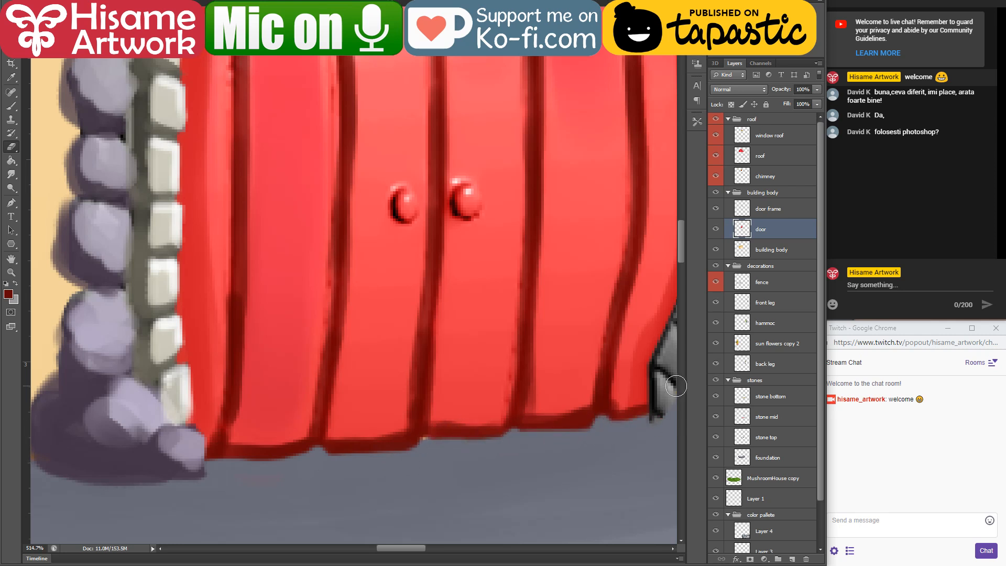
Step: On the building body layer, erase the stray light spot showing beneath the door at the middle seam
left_click_drag(587, 400, 563, 381)
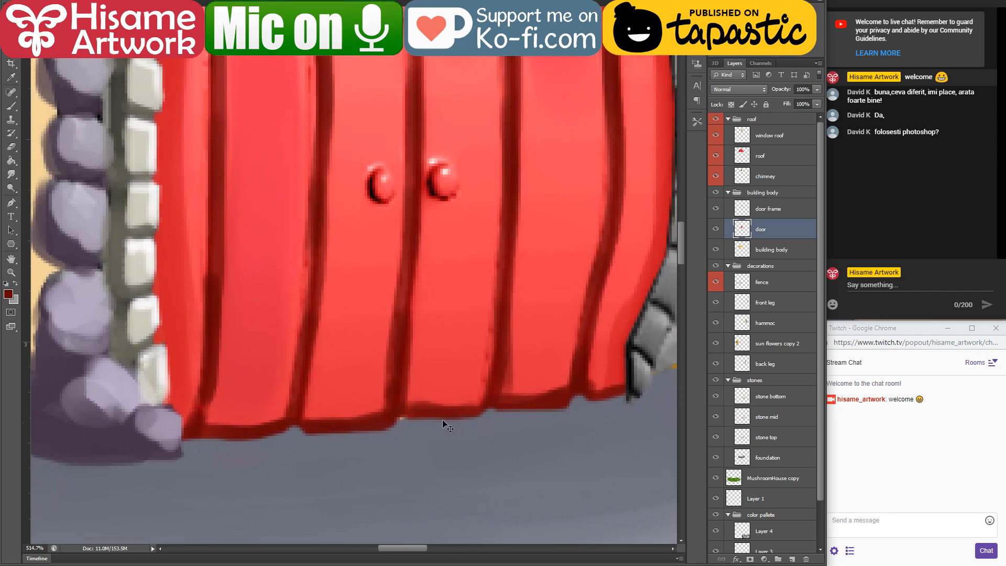
left_click_drag(200, 188, 254, 229)
left_click(82, 214)
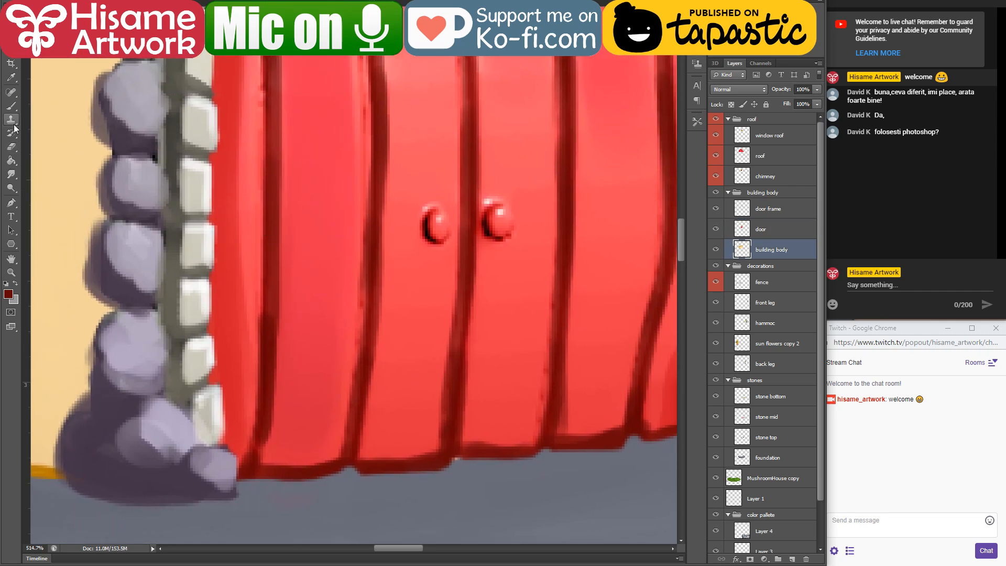
left_click(11, 146)
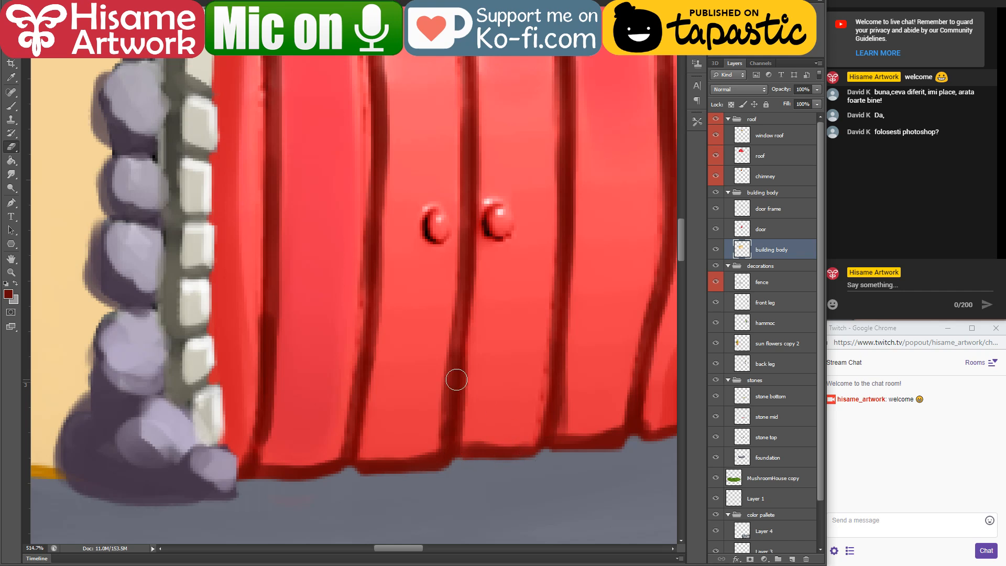
scroll(420, 410, "down", 5)
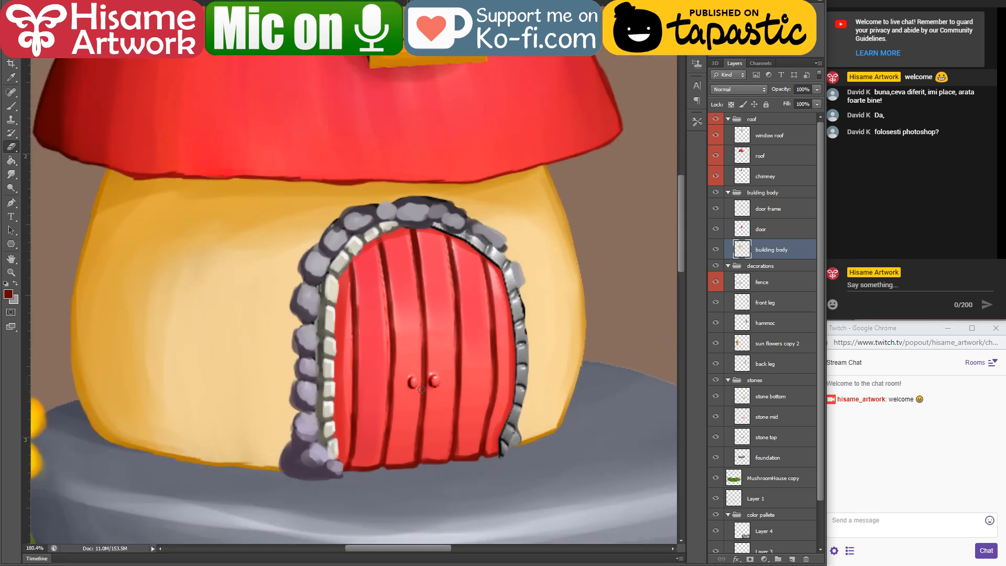
Step: Ready the Brush with light grey as the foreground colour for painting over the door's two knobs
scroll(422, 390, "up", 3)
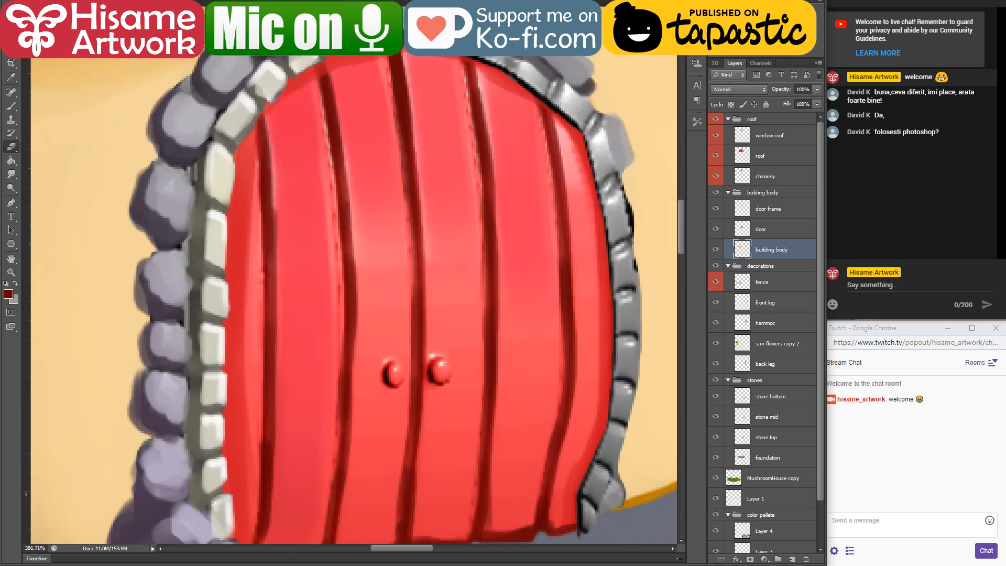
key("b")
left_click_drag(470, 388, 454, 317)
scroll(452, 293, "up", 3)
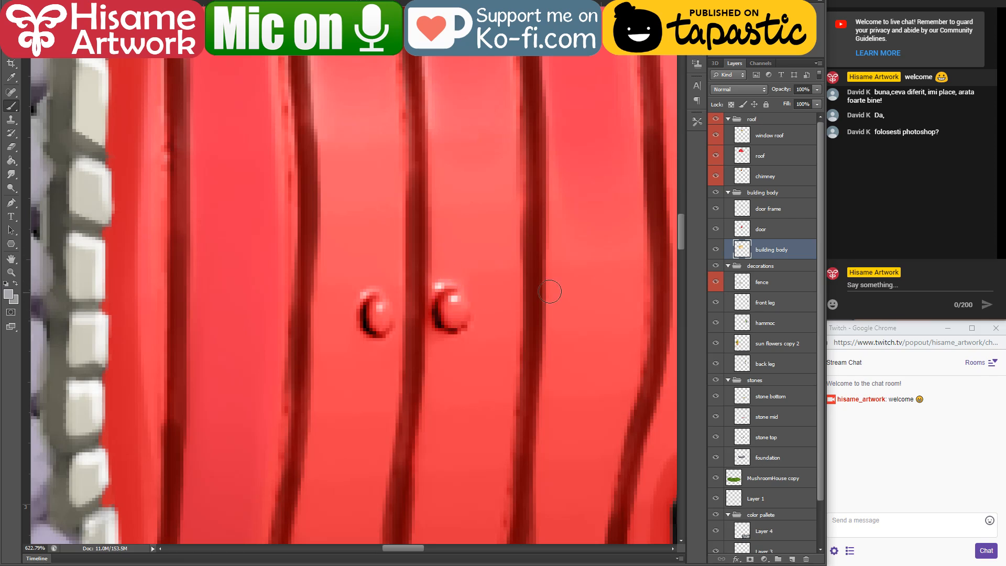
left_click(773, 232)
mouse_move(465, 314)
left_mouse_down()
mouse_move(451, 301)
mouse_move(461, 309)
mouse_move(453, 323)
left_mouse_up()
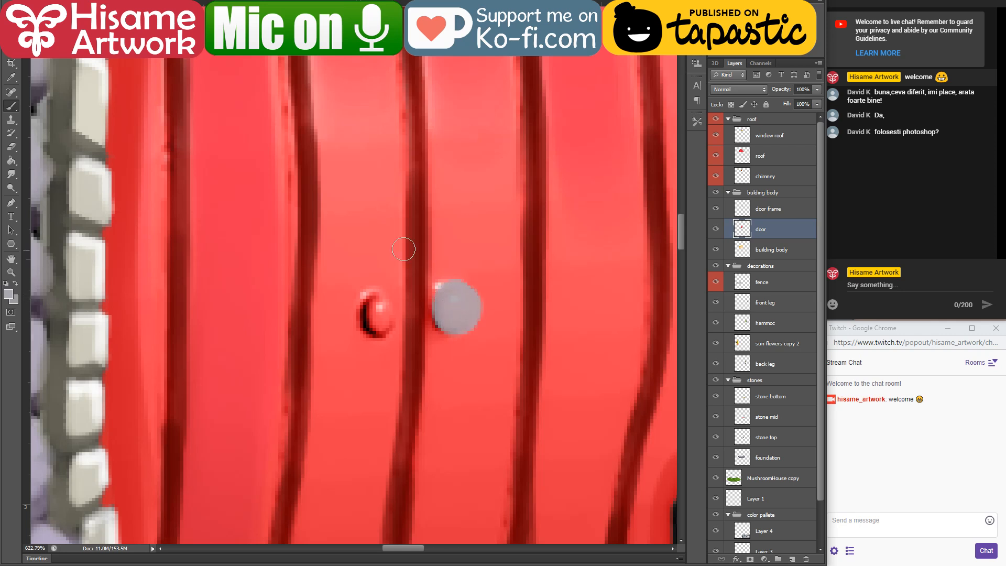
mouse_move(376, 314)
left_mouse_down()
mouse_move(385, 316)
mouse_move(361, 312)
mouse_move(374, 283)
left_mouse_up()
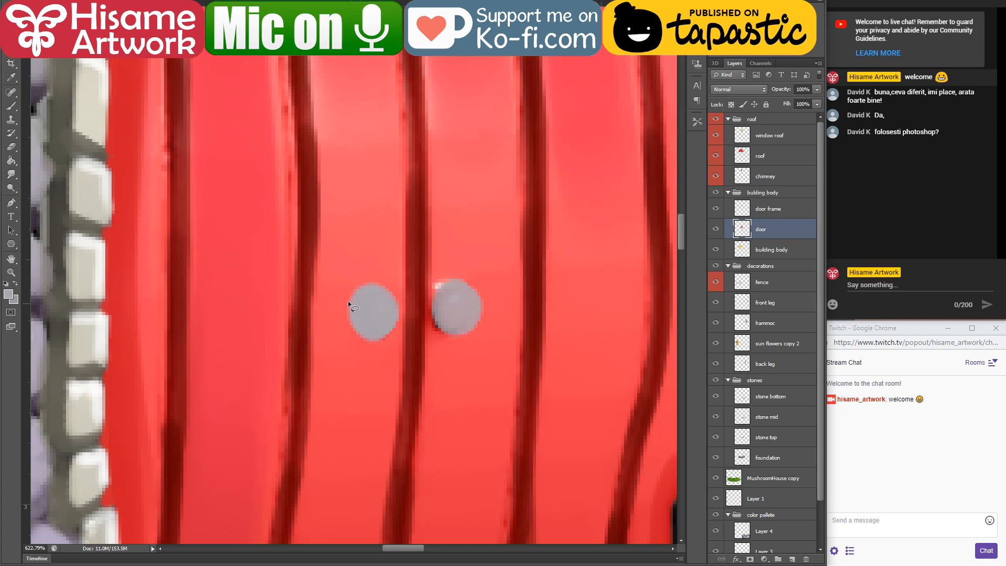
key("ctrl+alt+z")
key("ctrl+alt+z")
key("ctrl+alt+z")
key("ctrl+alt+z")
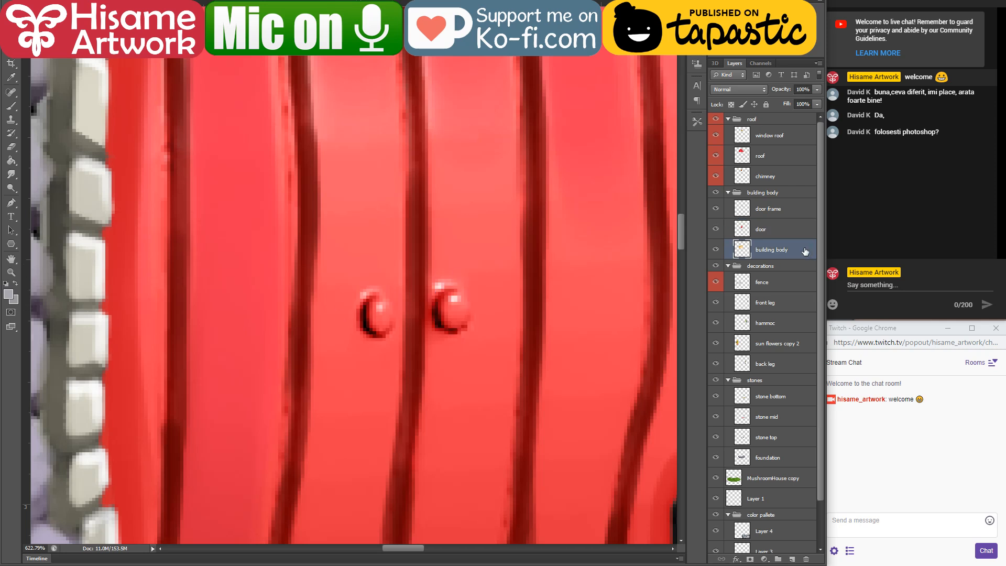
Step: Add a new layer directly above the door layer and name it "door knobs"
left_click(789, 230)
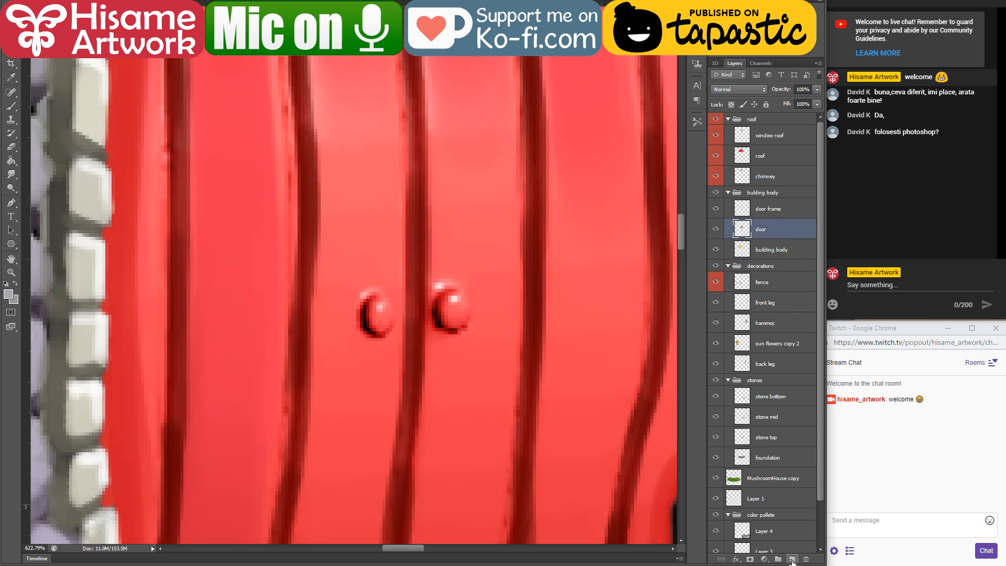
left_click(792, 559)
double_click(762, 230)
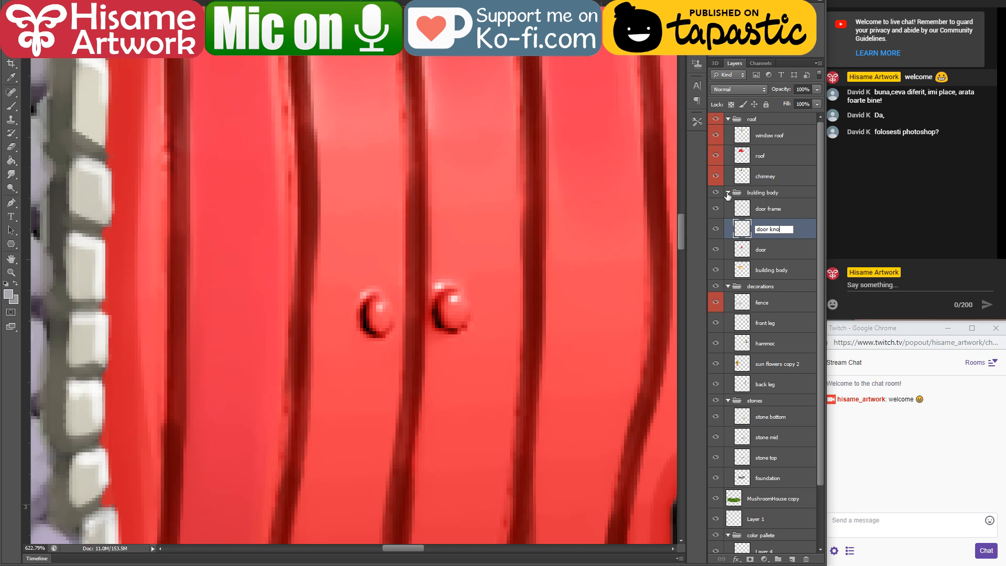
type("door knobs")
key("Return")
Step: Paint a flat light grey disc over each of the two red door knobs
mouse_move(477, 325)
left_mouse_down()
mouse_move(457, 313)
mouse_move(462, 291)
mouse_move(447, 286)
mouse_move(478, 307)
mouse_move(462, 324)
mouse_move(442, 308)
mouse_move(464, 296)
left_mouse_up()
mouse_move(359, 288)
left_mouse_down()
mouse_move(354, 317)
mouse_move(366, 289)
mouse_move(381, 319)
mouse_move(369, 287)
mouse_move(372, 334)
mouse_move(354, 301)
mouse_move(381, 296)
mouse_move(387, 317)
mouse_move(359, 322)
mouse_move(384, 290)
mouse_move(364, 282)
mouse_move(395, 323)
mouse_move(361, 333)
mouse_move(395, 310)
mouse_move(377, 297)
left_mouse_up()
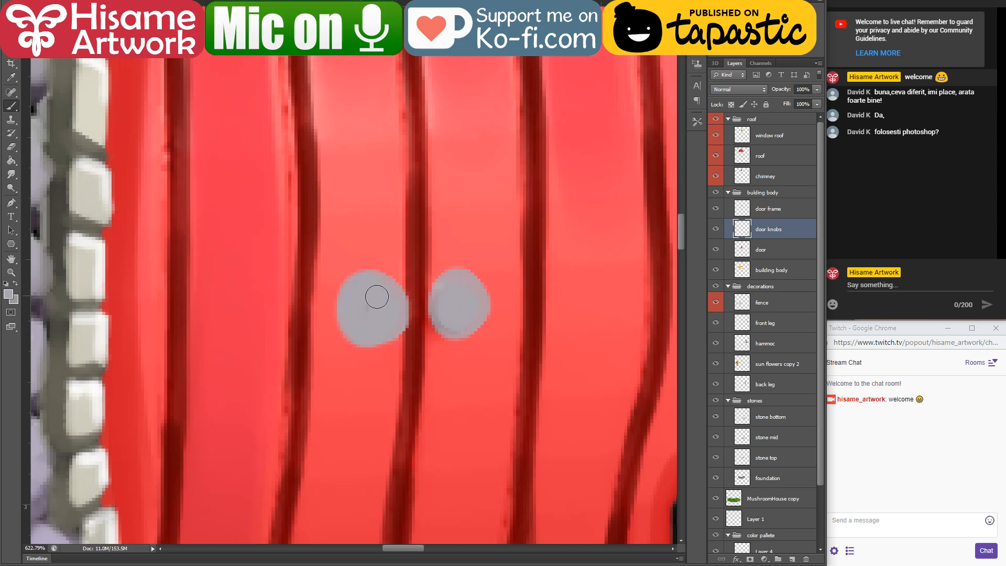
mouse_move(468, 299)
left_mouse_down()
mouse_move(460, 321)
mouse_move(479, 287)
mouse_move(487, 322)
left_mouse_up()
Step: Choose a dark purple-grey and outline the left knob with a smaller inner ring and a dark lower rim
left_click(11, 288)
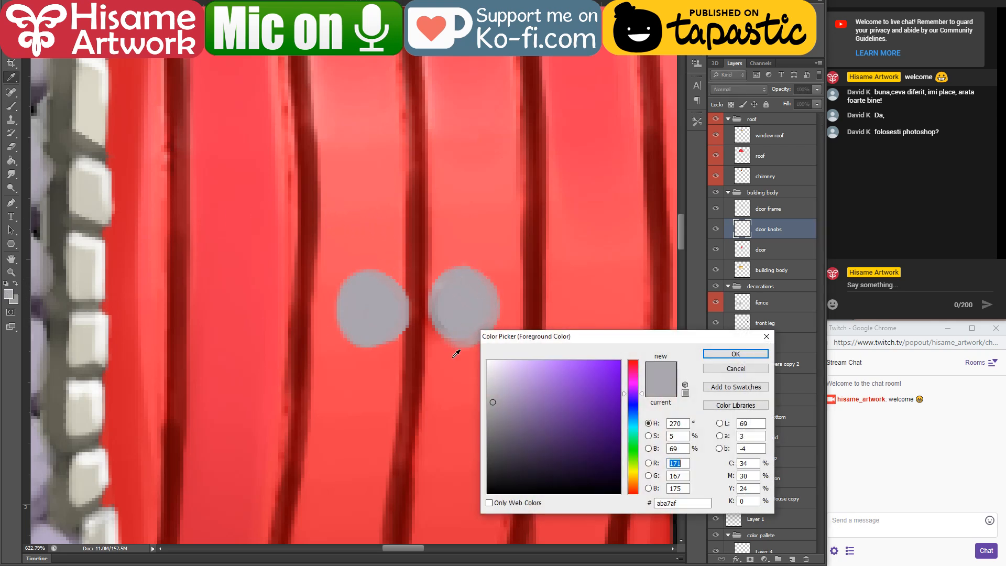
left_click(488, 454)
left_click(513, 446)
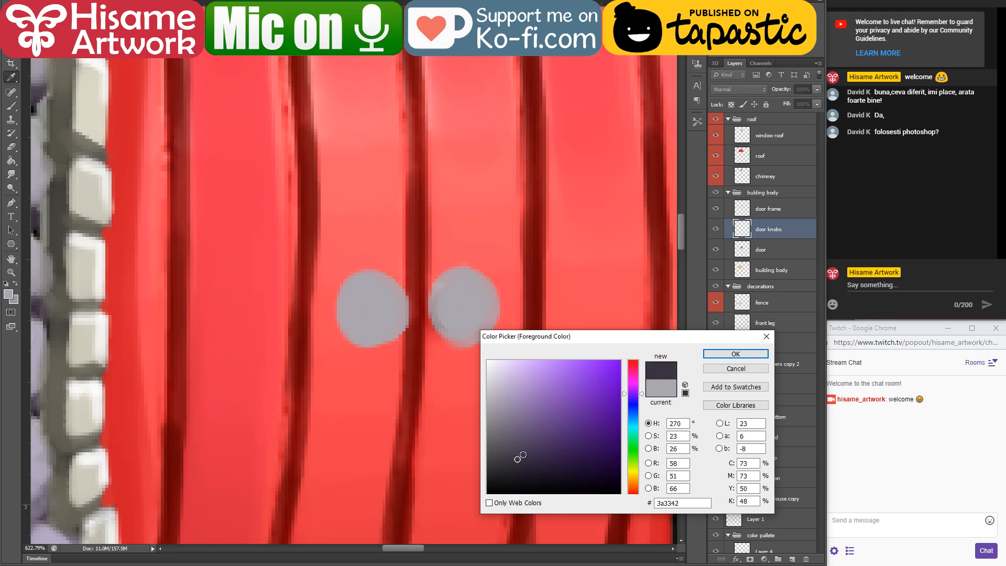
left_click(736, 354)
scroll(401, 299, "up", 3)
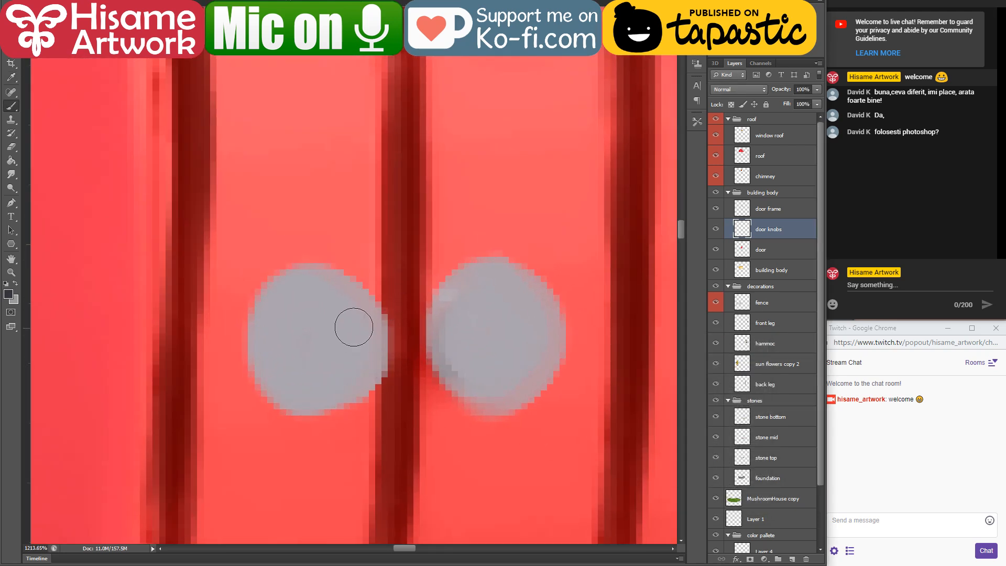
mouse_move(343, 280)
left_mouse_down()
mouse_move(304, 328)
mouse_move(348, 389)
mouse_move(366, 305)
mouse_move(338, 282)
mouse_move(386, 329)
mouse_move(320, 380)
mouse_move(350, 290)
mouse_move(313, 310)
mouse_move(363, 383)
left_mouse_up()
mouse_move(271, 365)
left_mouse_down()
mouse_move(298, 404)
mouse_move(367, 395)
left_mouse_up()
Step: Outline the right knob's inner ring and base in dark purple-grey, and erase its outer side into a stepped silhouette
mouse_move(534, 317)
left_mouse_down()
mouse_move(505, 288)
mouse_move(566, 327)
mouse_move(499, 366)
mouse_move(511, 325)
left_mouse_up()
mouse_move(436, 371)
left_mouse_down()
mouse_move(496, 411)
mouse_move(503, 406)
left_mouse_up()
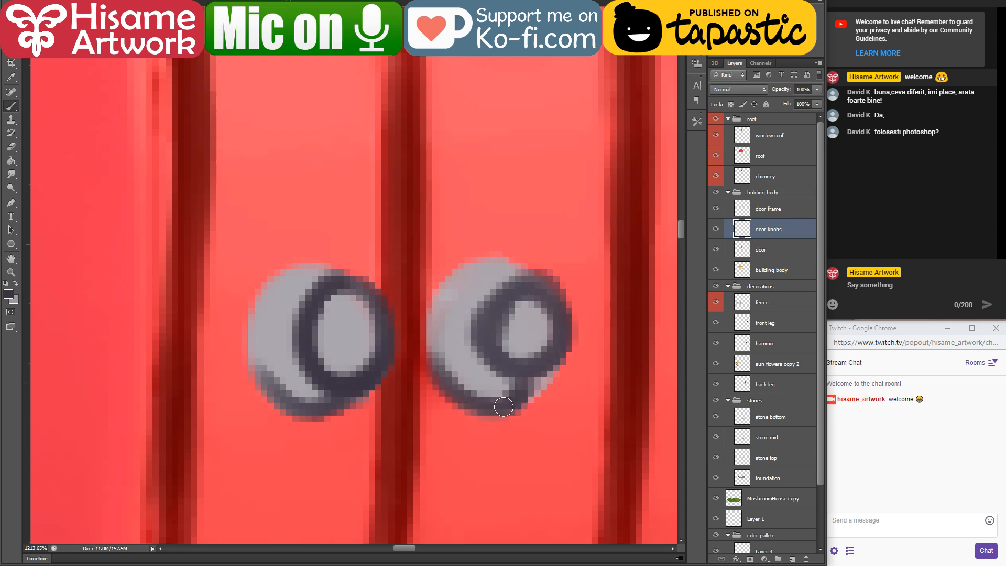
mouse_move(428, 334)
left_mouse_down()
mouse_move(448, 283)
mouse_move(534, 270)
left_mouse_up()
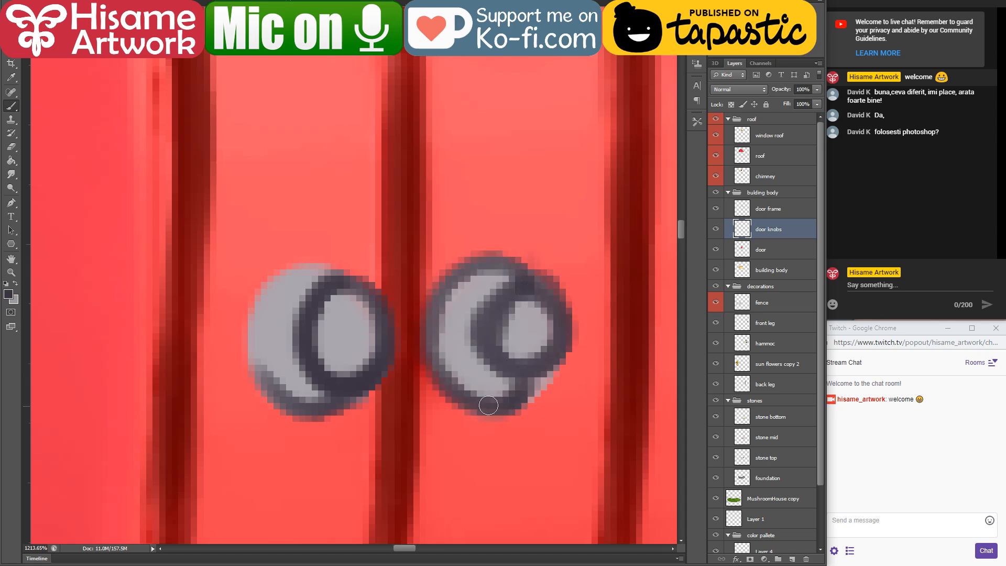
left_click_drag(488, 405, 464, 388)
left_click_drag(542, 364, 511, 407)
left_click_drag(529, 276, 527, 285)
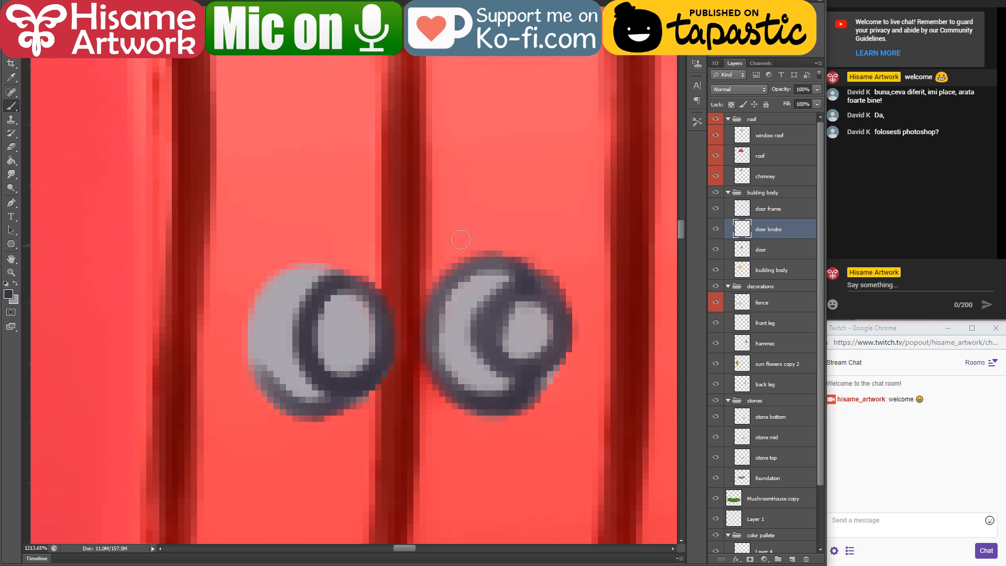
left_click(12, 147)
left_click_drag(544, 247, 583, 360)
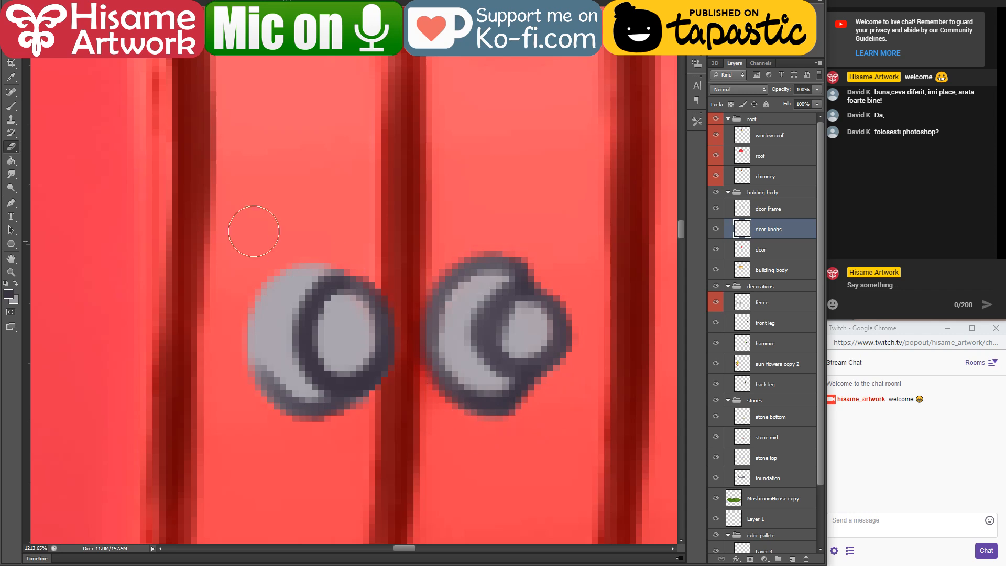
Step: Repaint the right knob's base with sampled light grey and redefine the dark ring around its front
left_click(12, 106)
left_click(489, 285, "alt")
mouse_move(495, 268)
left_mouse_down()
mouse_move(516, 269)
mouse_move(523, 285)
left_mouse_up()
mouse_move(486, 382)
left_mouse_down()
mouse_move(529, 383)
mouse_move(478, 385)
mouse_move(540, 382)
mouse_move(482, 377)
left_mouse_up()
left_click(498, 312, "alt")
mouse_move(511, 291)
left_mouse_down()
mouse_move(542, 290)
mouse_move(539, 349)
left_mouse_up()
Step: Shade the rim and underside of both knob bases with dark and mid grey strokes
left_click(302, 405, "alt")
mouse_move(281, 396)
left_mouse_down()
mouse_move(260, 307)
mouse_move(292, 278)
mouse_move(268, 380)
left_mouse_up()
left_click(308, 340, "alt")
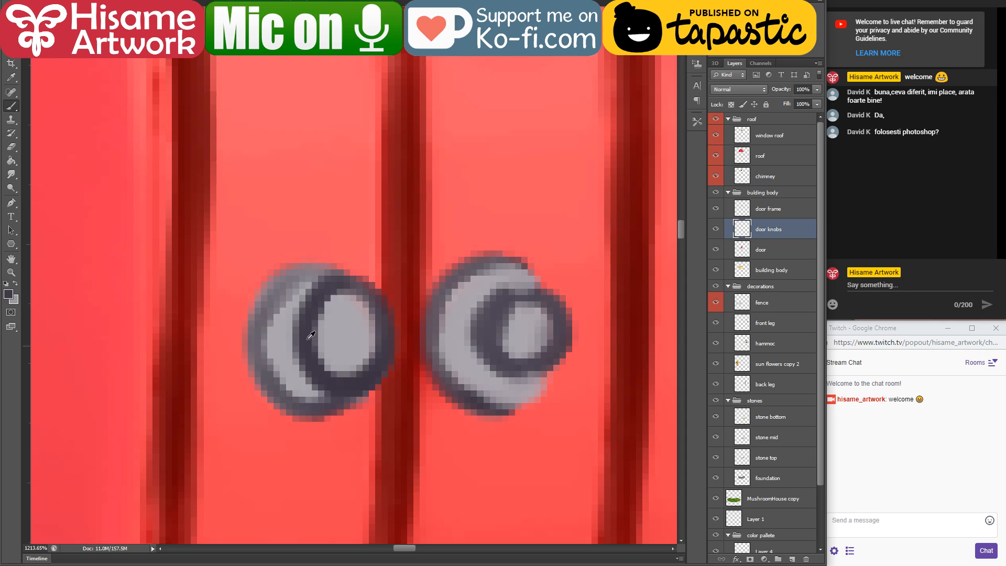
mouse_move(319, 341)
left_mouse_down()
mouse_move(365, 363)
mouse_move(310, 323)
mouse_move(292, 379)
mouse_move(316, 396)
left_mouse_up()
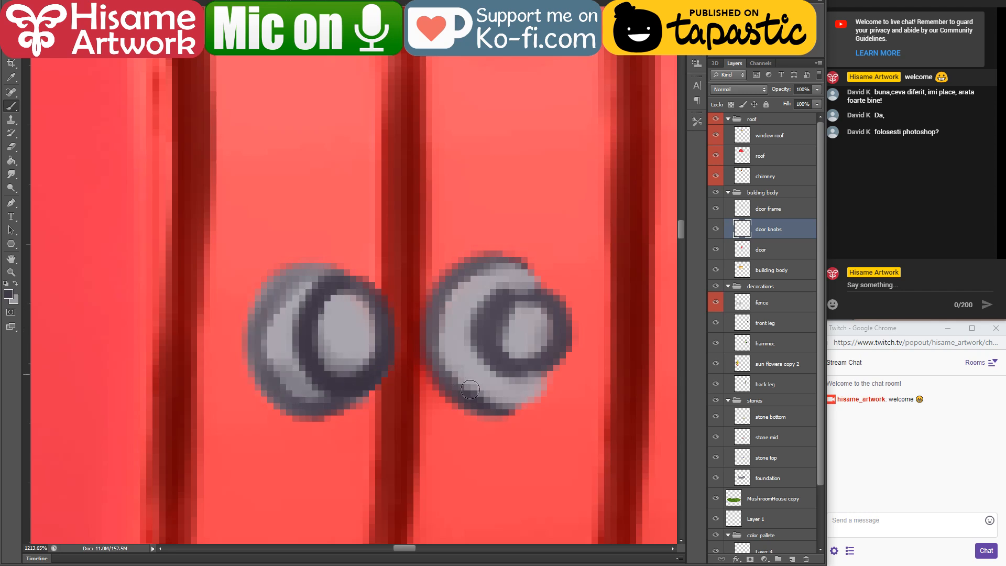
left_click_drag(471, 389, 543, 362)
mouse_move(543, 362)
left_mouse_down()
mouse_move(491, 406)
mouse_move(524, 385)
mouse_move(481, 381)
left_mouse_up()
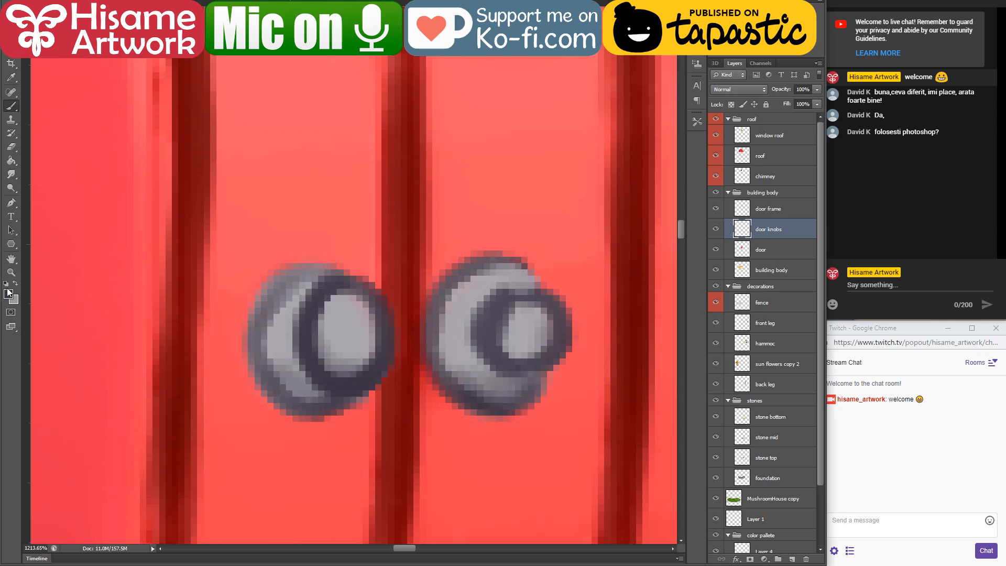
Step: Set the foreground to white (ffffff) and paint a small highlight on the front of each knob
left_click(8, 294)
left_click(489, 361)
left_click(715, 358)
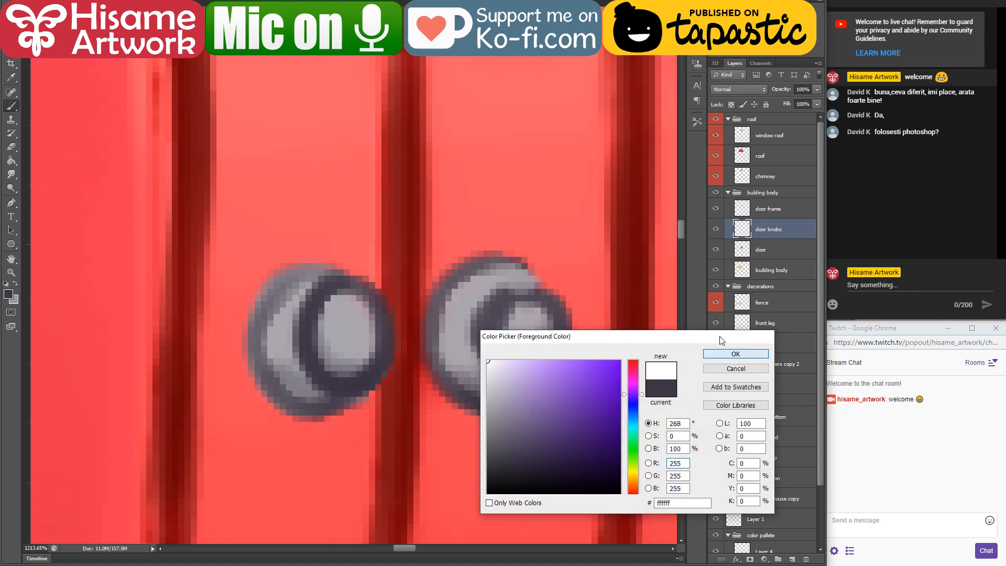
mouse_move(516, 296)
left_mouse_down()
mouse_move(538, 314)
mouse_move(545, 344)
mouse_move(523, 307)
mouse_move(529, 315)
left_mouse_up()
mouse_move(356, 296)
left_mouse_down()
mouse_move(379, 327)
mouse_move(356, 322)
left_mouse_up()
scroll(356, 321, "down", 10)
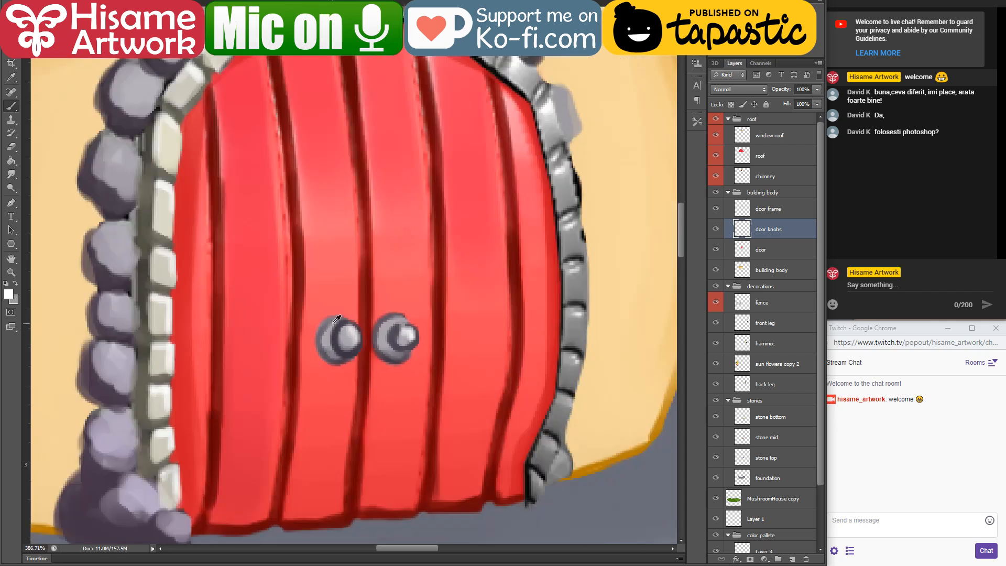
key("v")
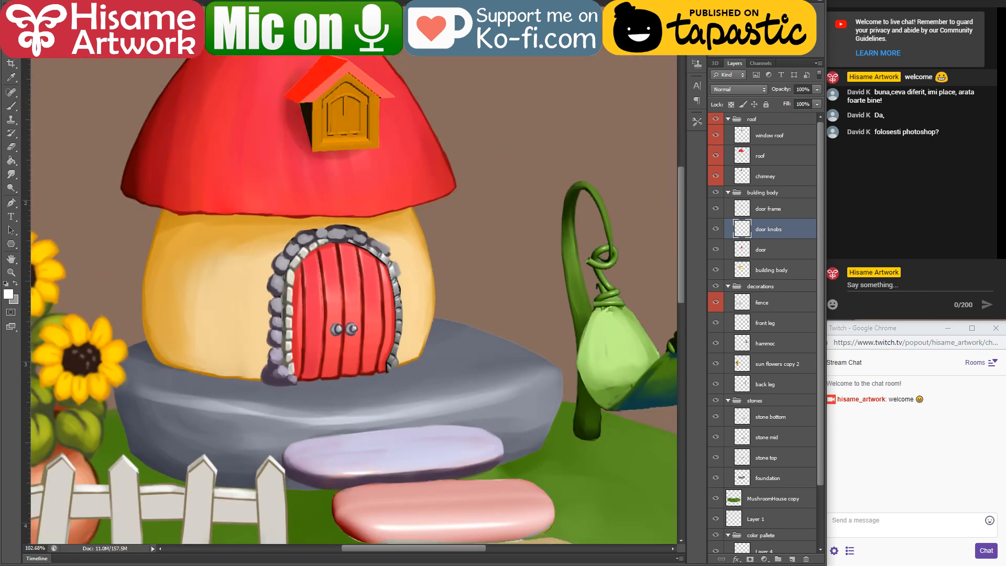
scroll(340, 314, "up", 4)
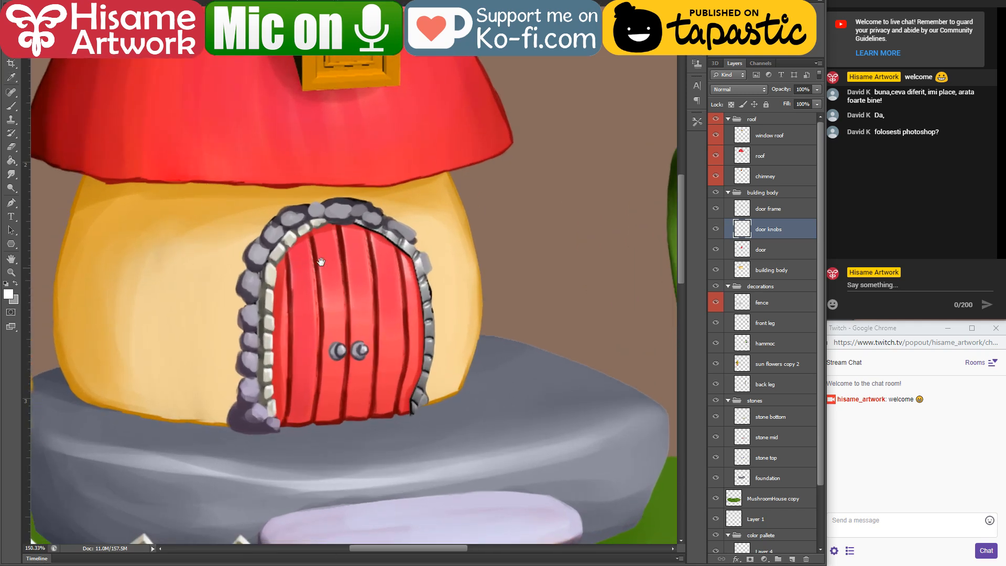
scroll(411, 231, "down", 8)
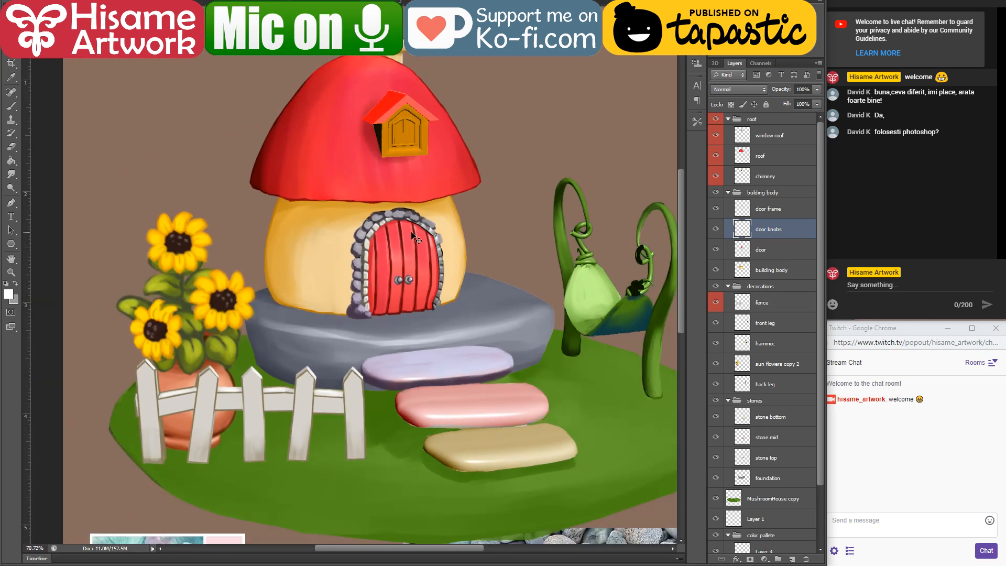
scroll(413, 233, "up", 5)
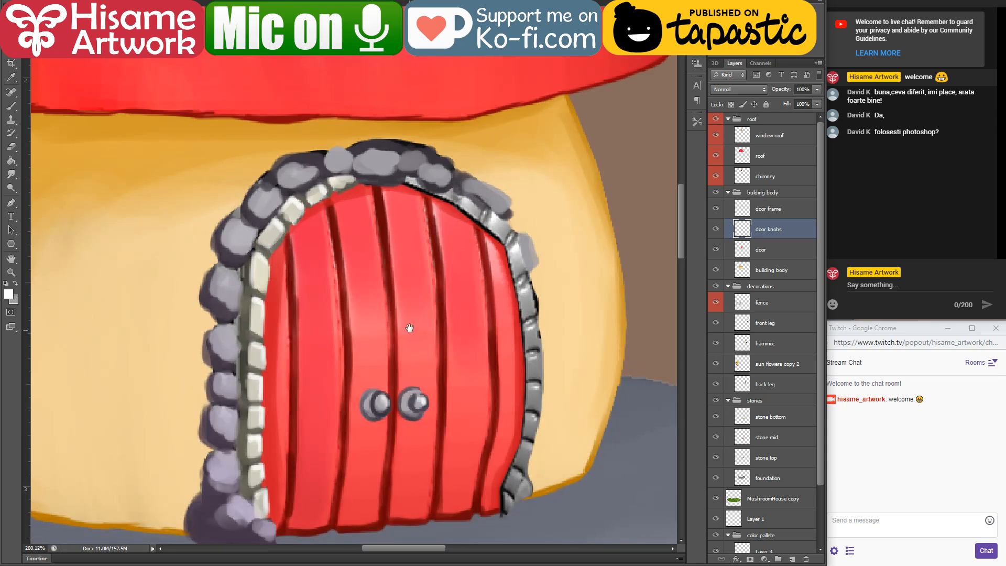
Step: Sample the maroon of the door's middle seam with the Brush active and darken it to a near-black maroon
left_click_drag(409, 330, 436, 297)
scroll(449, 332, "up", 3)
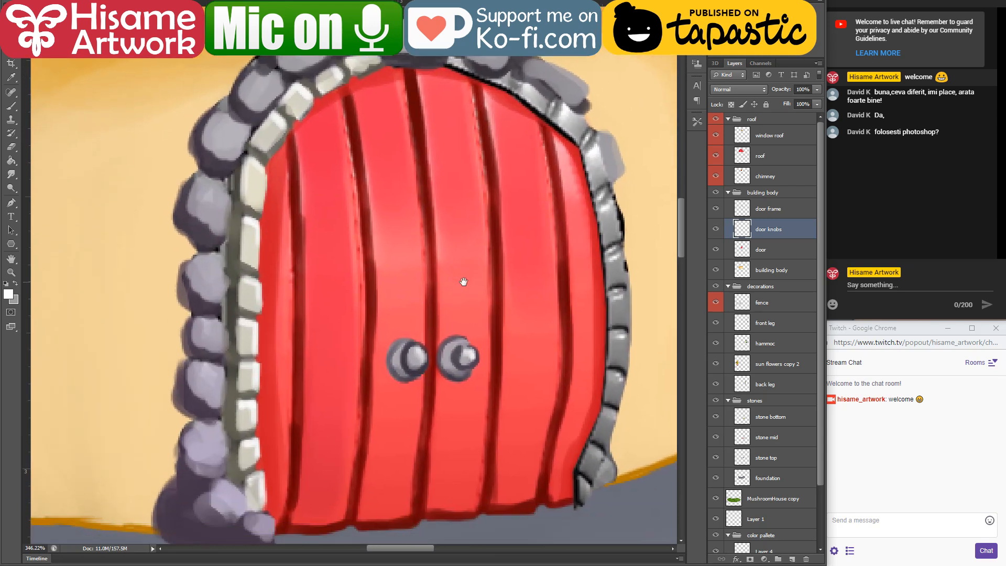
left_click(11, 105)
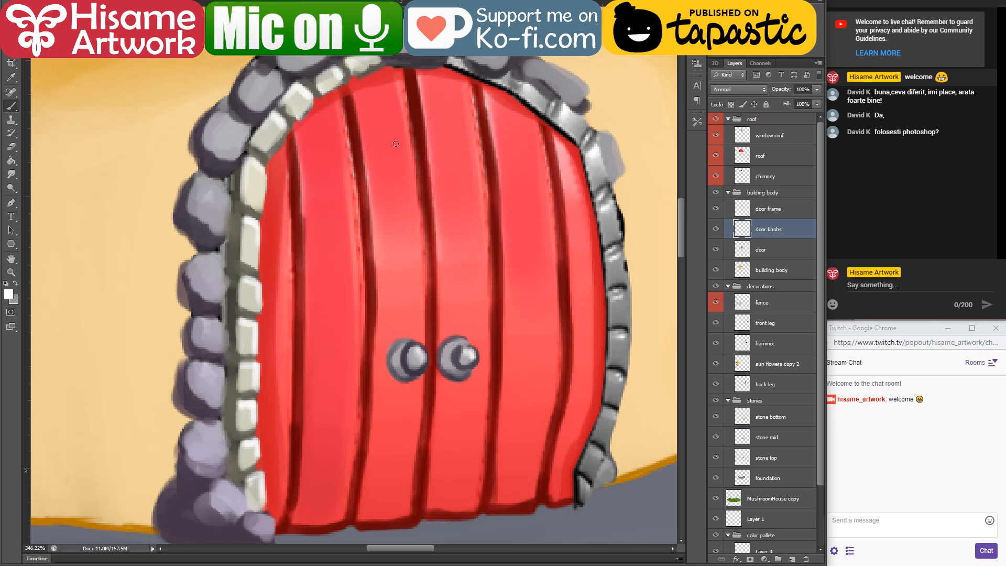
left_click(418, 107, "alt")
left_click(8, 295)
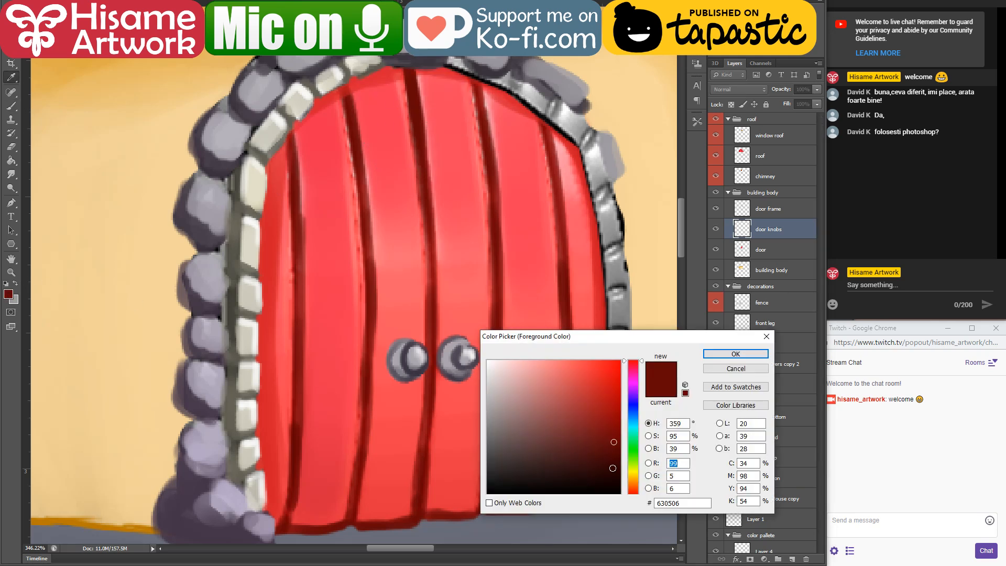
key("Return")
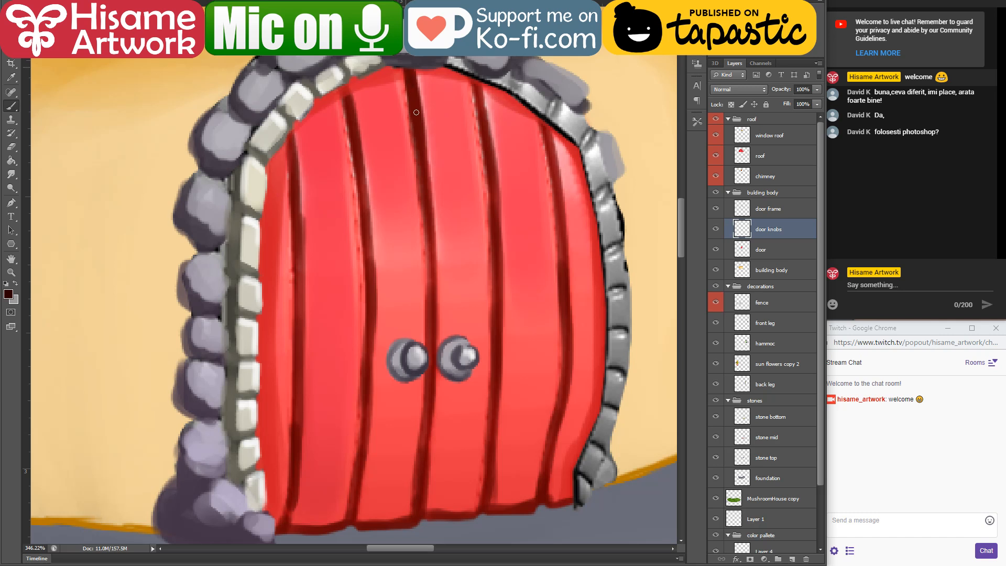
left_click_drag(411, 81, 424, 191)
left_click_drag(415, 108, 427, 279)
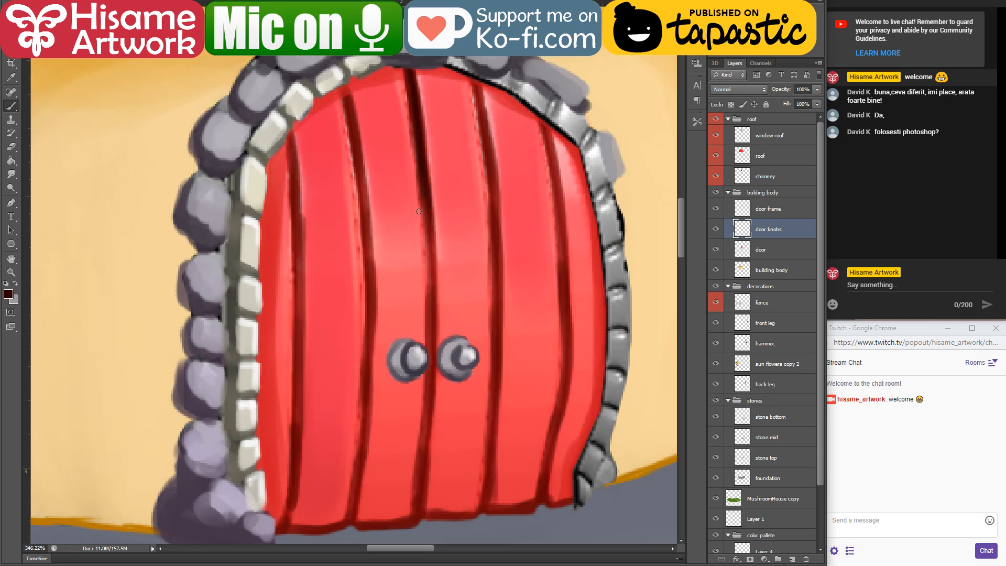
left_click_drag(430, 195, 433, 317)
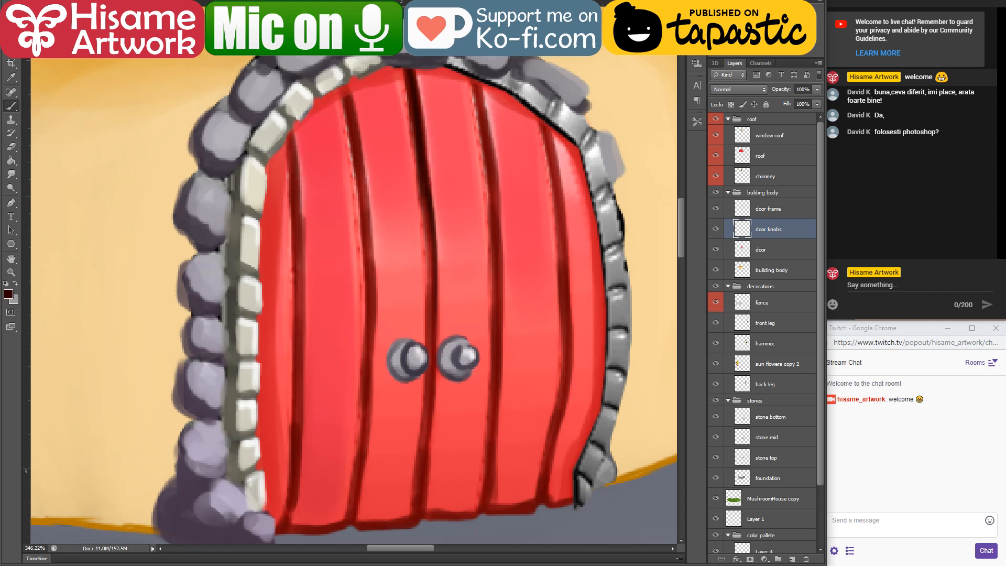
key("l")
mouse_move(416, 31)
left_mouse_down()
mouse_move(506, 291)
mouse_move(490, 29)
left_mouse_up()
key("Delete")
key("ctrl+d")
Step: Hide the door knobs layer and, on the door layer, darken the middle seam from the arch down past the knobs
left_click(782, 253)
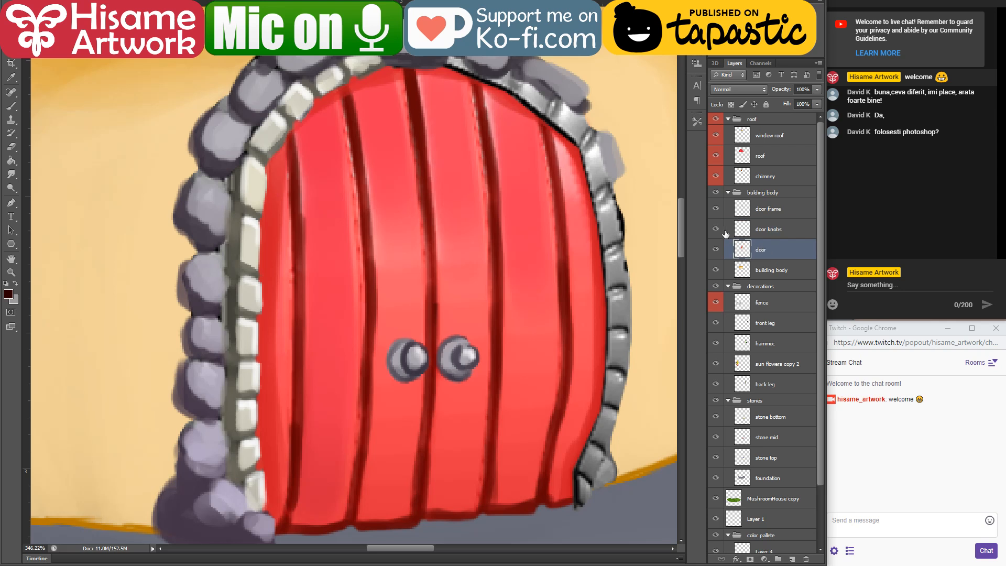
left_click(716, 229)
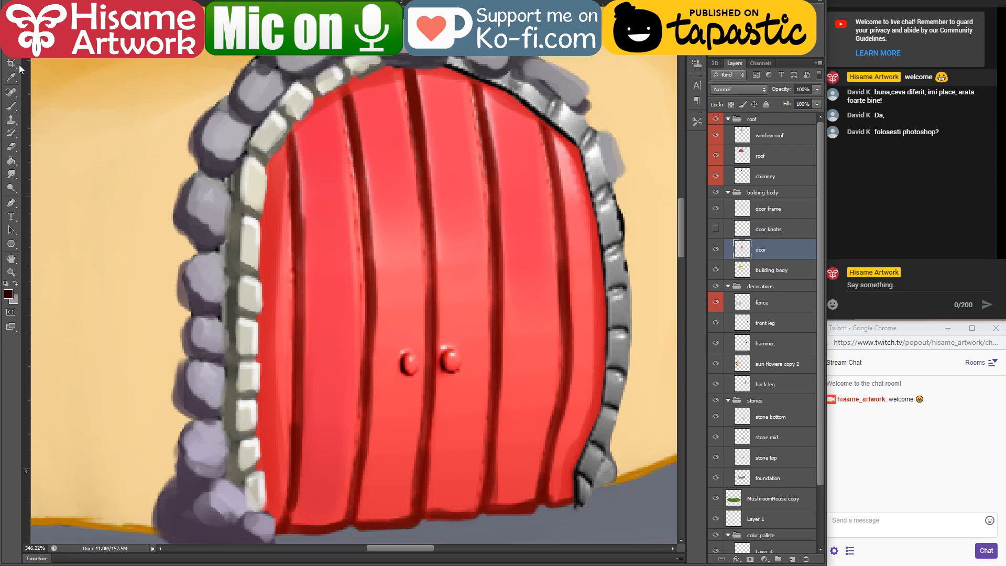
left_click(11, 105)
left_click_drag(402, 67, 431, 281)
left_click_drag(428, 212, 427, 359)
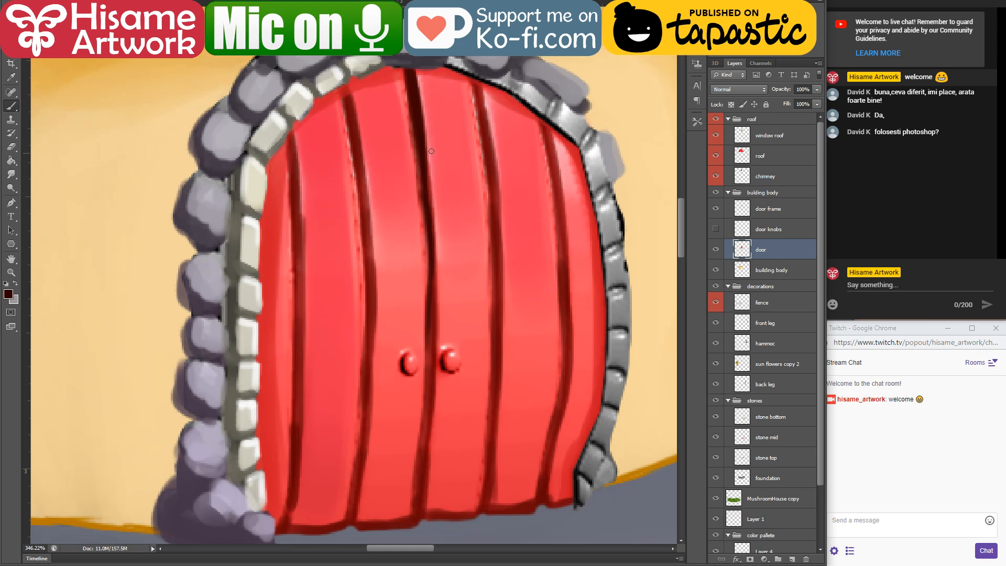
left_click_drag(431, 151, 427, 282)
mouse_move(421, 183)
left_mouse_down()
mouse_move(423, 341)
mouse_move(447, 259)
mouse_move(438, 370)
left_mouse_up()
left_click_drag(441, 266, 436, 401)
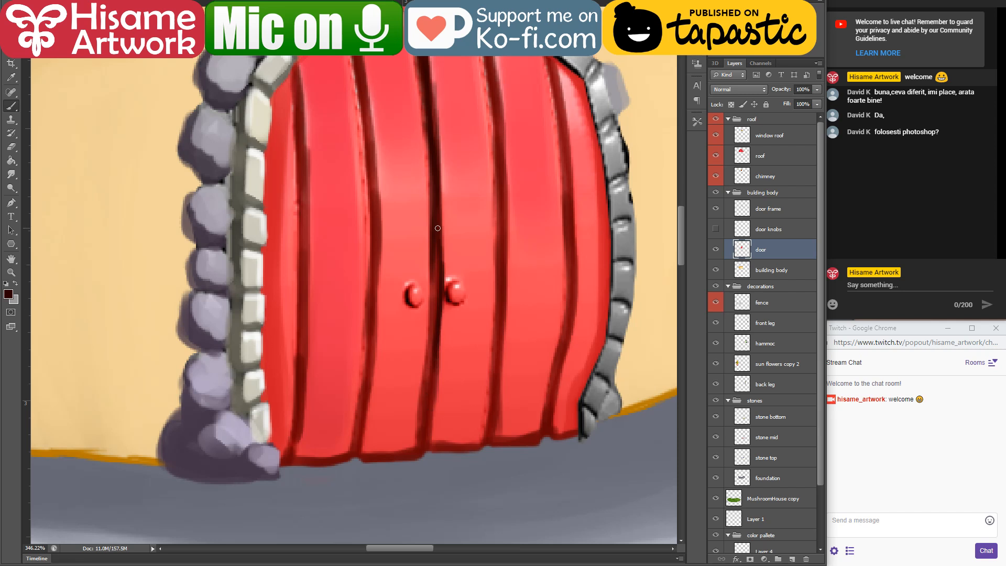
Step: Continue the near-black maroon line along the middle seam from knob height to the door's bottom edge
left_click_drag(438, 228, 432, 387)
left_click_drag(435, 309, 413, 444)
left_click_drag(434, 335, 427, 443)
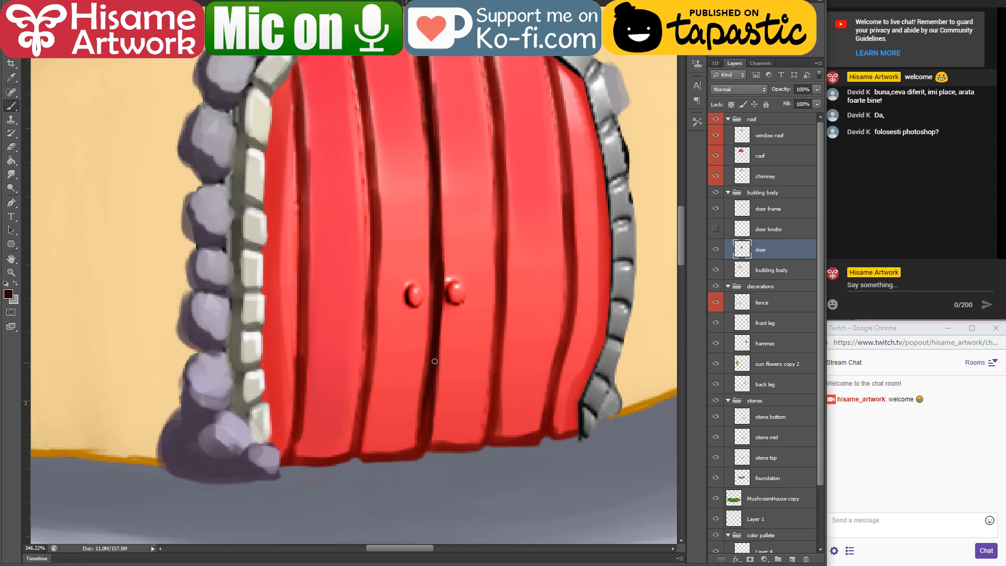
left_click_drag(435, 362, 425, 435)
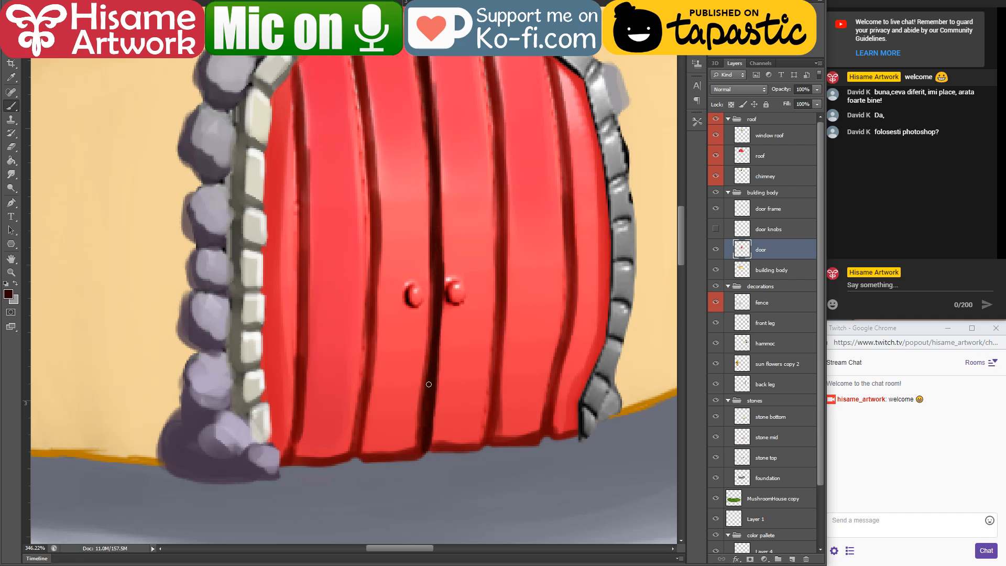
Step: Sample the door's bright red and brush it down the planks around the middle seam, covering the old red knob right of it
left_click_drag(430, 128, 465, 213)
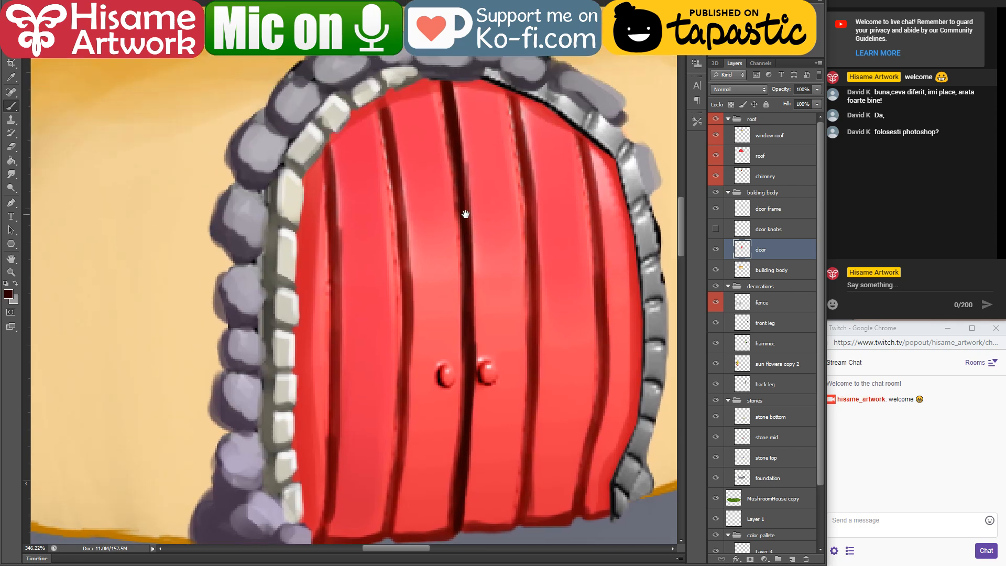
left_click(430, 99, "alt")
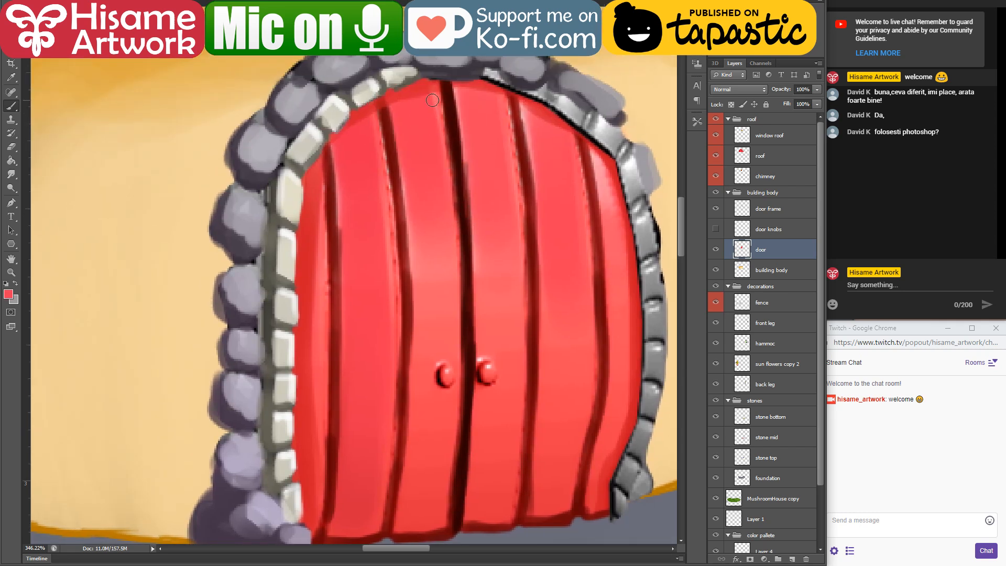
left_click_drag(434, 100, 452, 272)
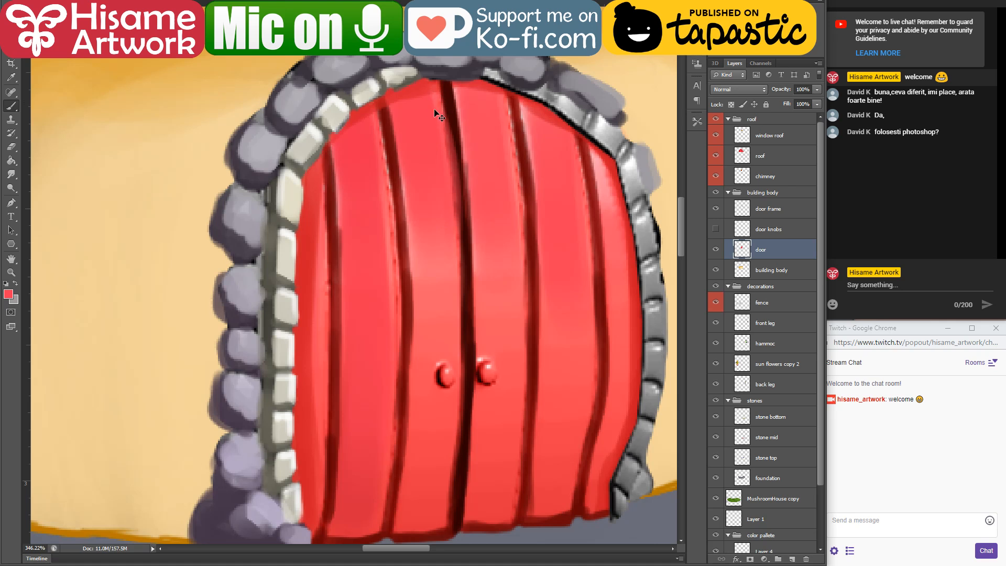
key("ctrl+z")
left_click_drag(439, 96, 455, 294)
left_click_drag(468, 128, 478, 307)
mouse_move(512, 208)
left_mouse_down()
mouse_move(512, 318)
mouse_move(517, 245)
mouse_move(500, 359)
left_mouse_up()
left_click_drag(513, 113, 519, 321)
key("ctrl+z")
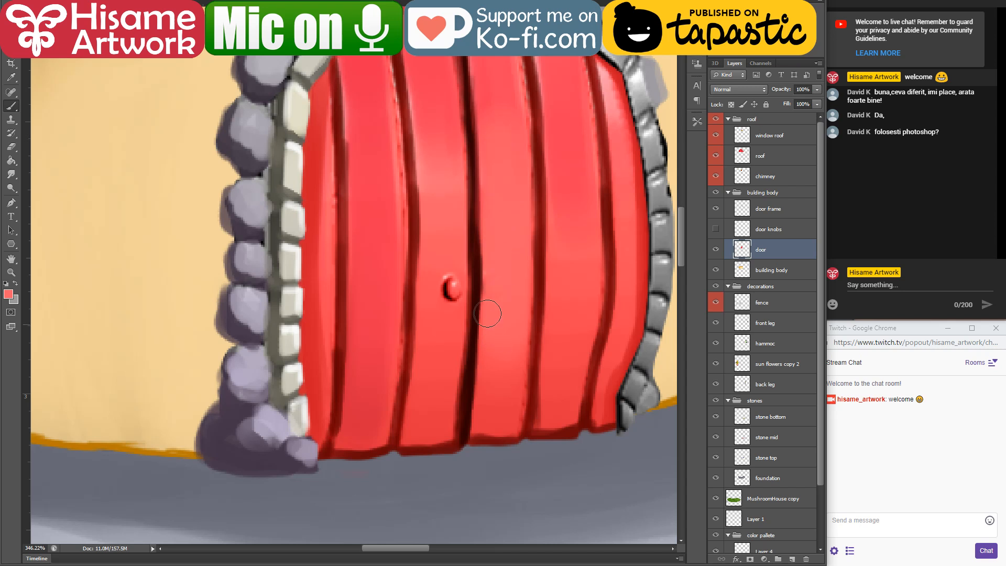
Step: Paint over the old red knob left of the middle seam and brighten that plank with long vertical light red strokes
left_click_drag(445, 289, 445, 326)
left_click_drag(439, 228, 440, 340)
left_click_drag(445, 210, 427, 373)
left_click_drag(444, 93, 456, 328)
Step: Brighten the two leftmost door planks and the far right plank with long vertical light red strokes
left_click_drag(385, 120, 369, 348)
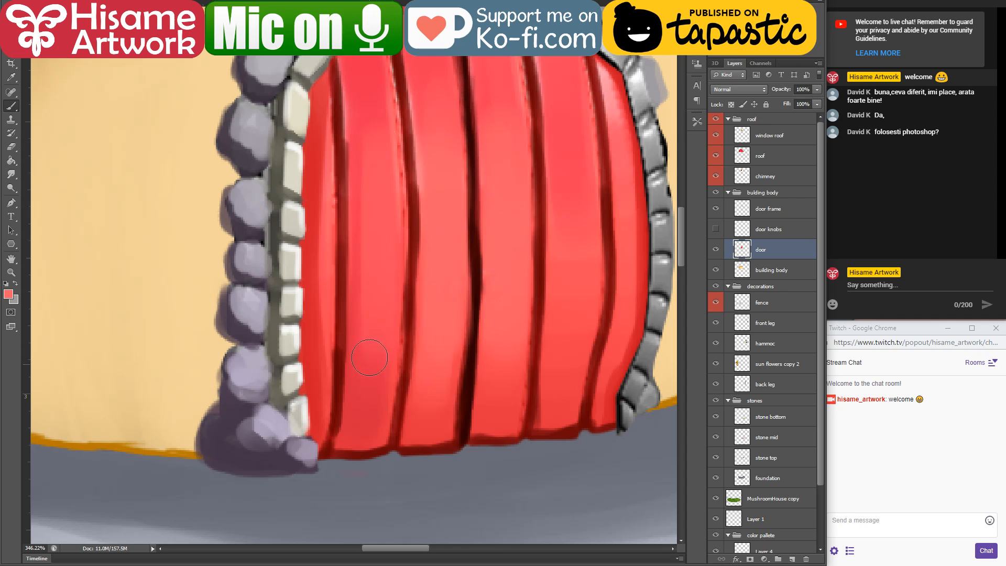
left_click_drag(378, 201, 364, 328)
left_click_drag(317, 142, 319, 336)
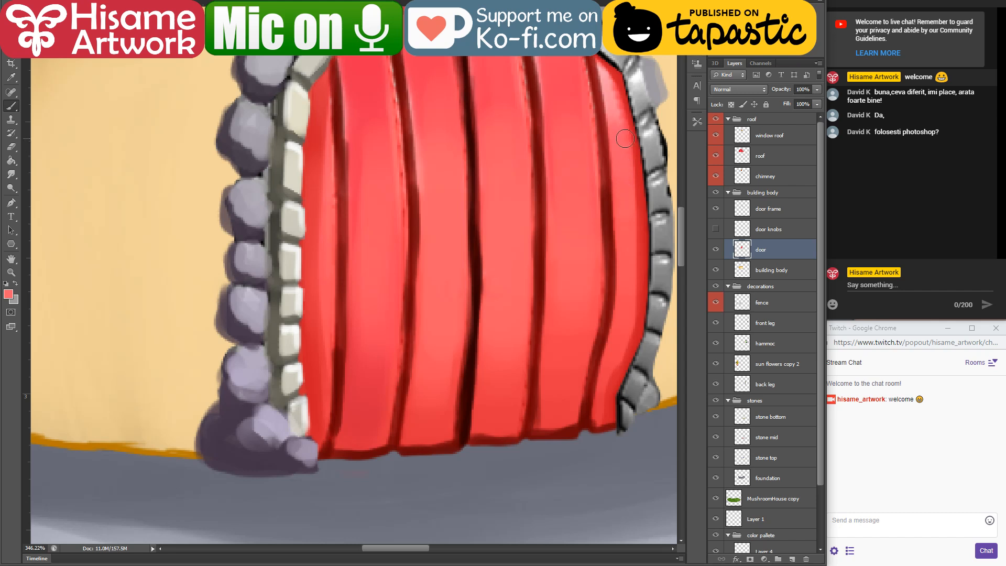
left_click_drag(622, 224, 604, 352)
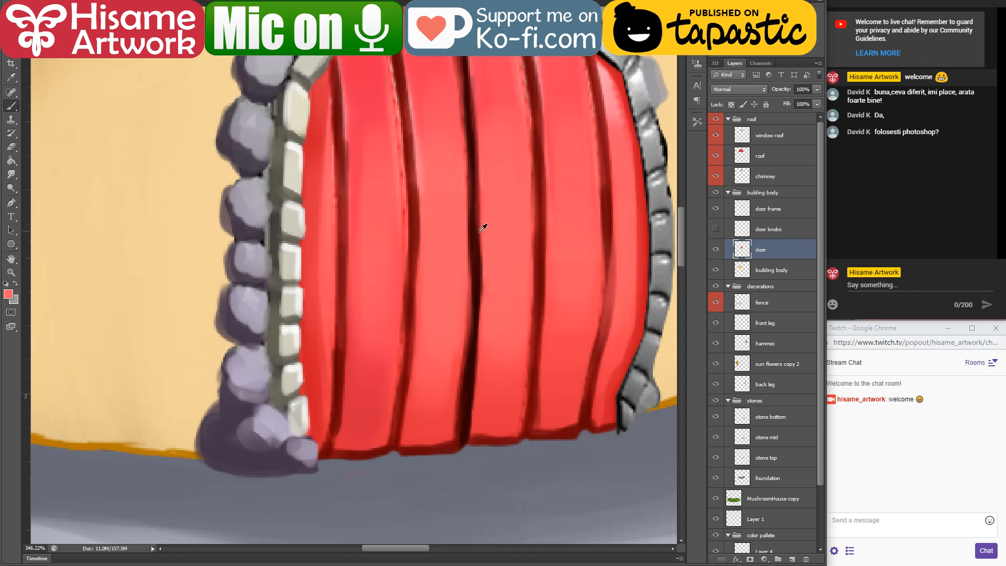
Step: Make the door knobs layer visible again and check the door within the whole illustration
scroll(485, 225, "down", 5)
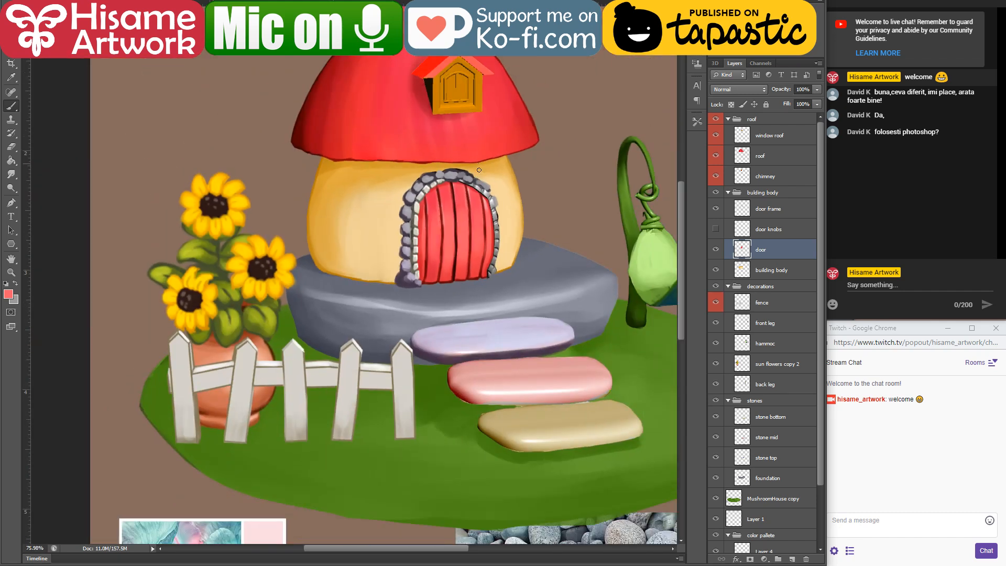
scroll(479, 170, "up", 4)
left_click_drag(442, 154, 459, 187)
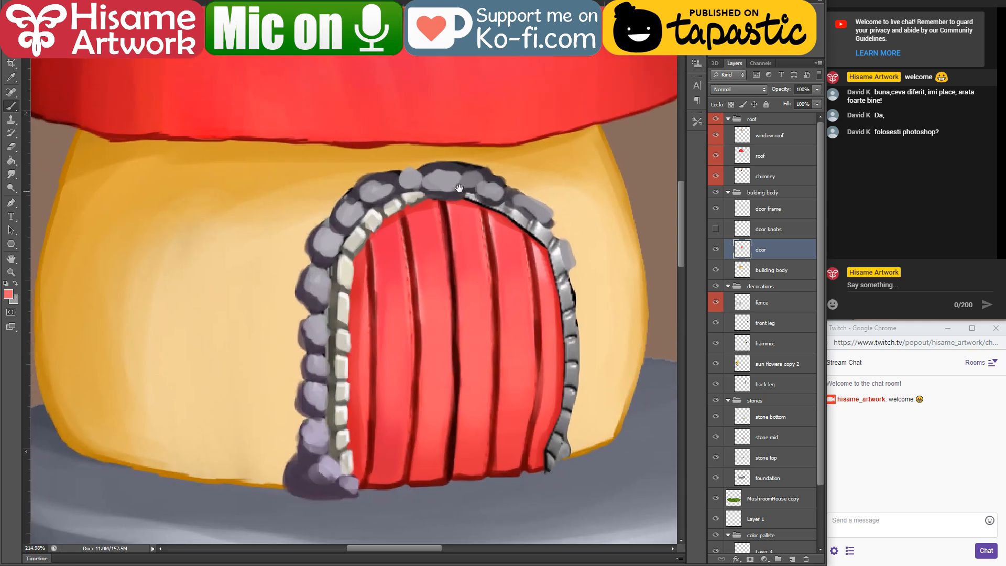
left_click(7, 295)
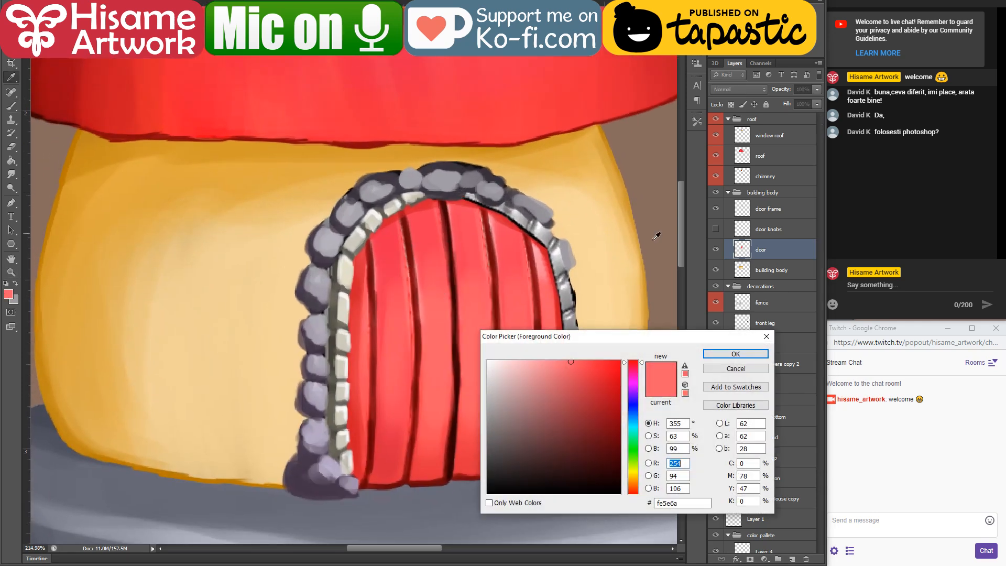
left_click(735, 372)
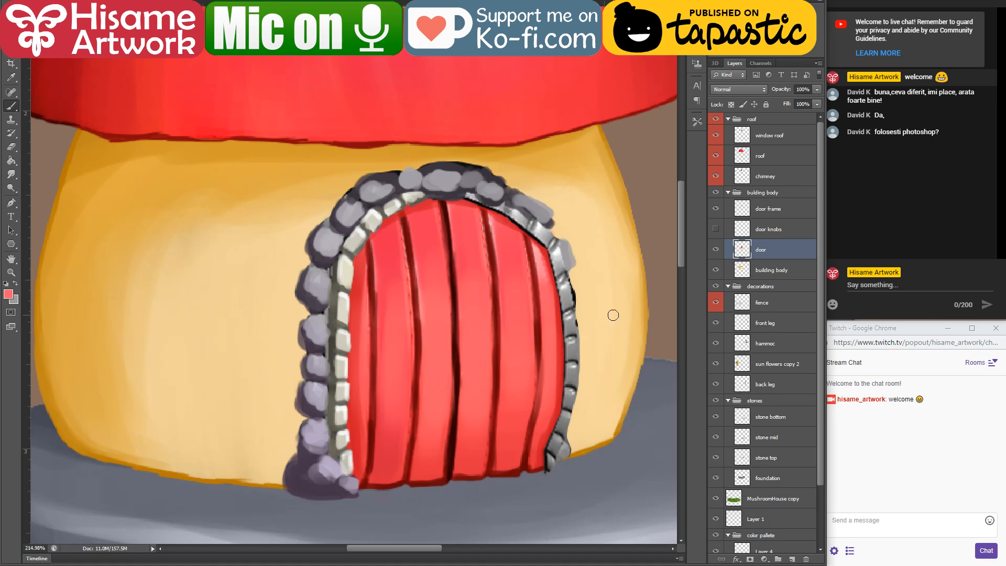
left_click(714, 229)
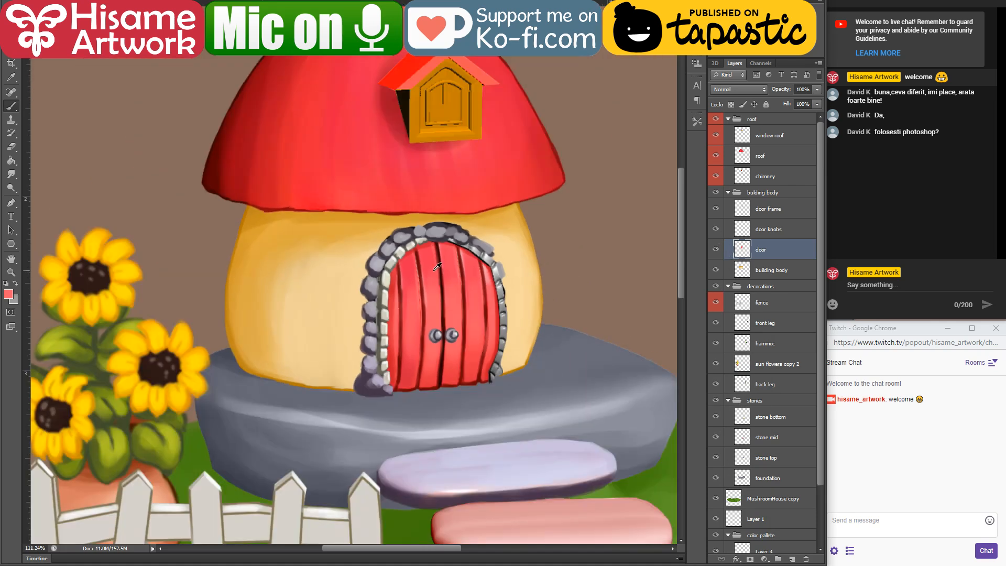
scroll(435, 276, "down", 5)
scroll(435, 276, "down", 2)
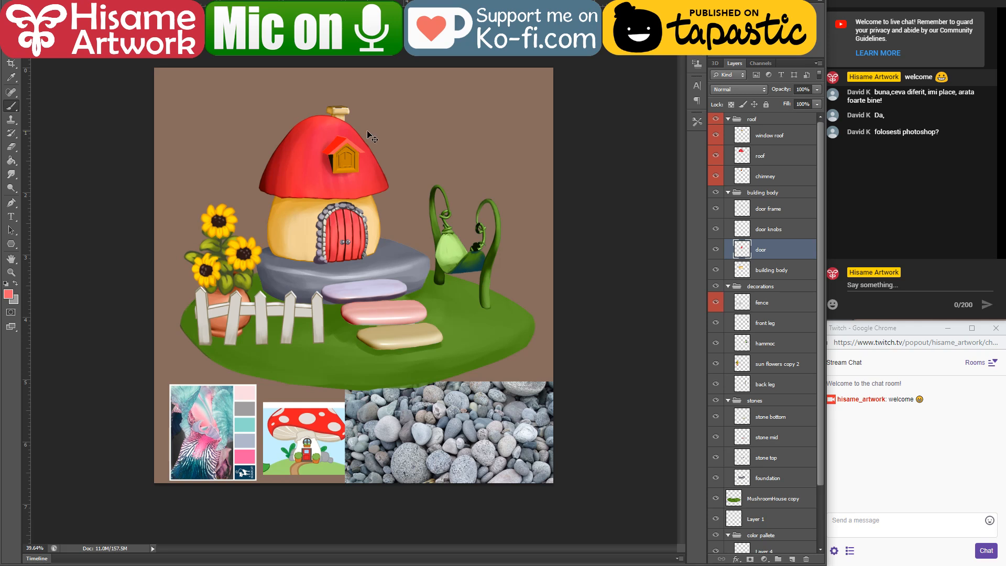
Step: Make the window roof layer active and check the outline of the small attic window's artwork
key("v")
scroll(346, 136, "up", 14)
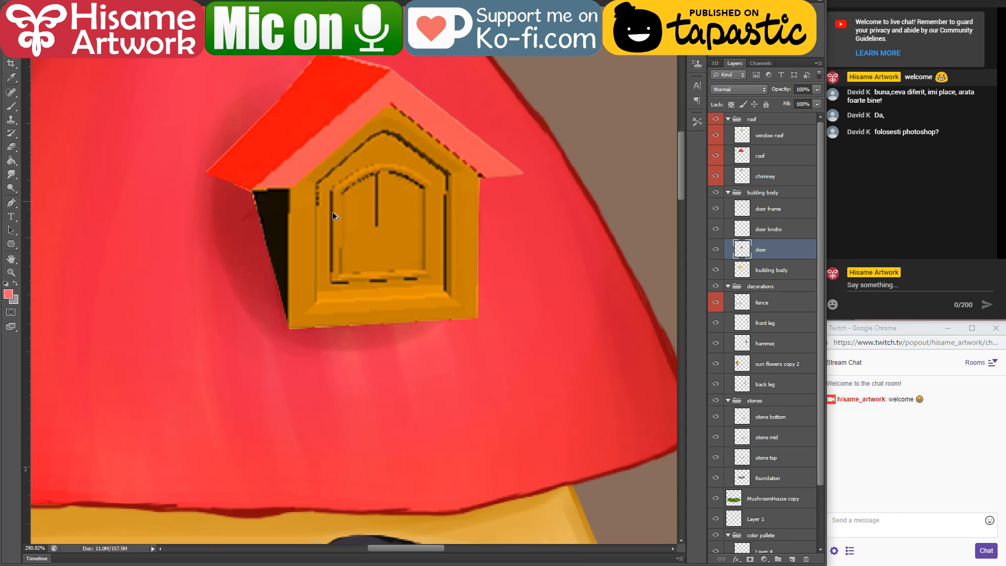
scroll(333, 212, "up", 3)
left_click(366, 234)
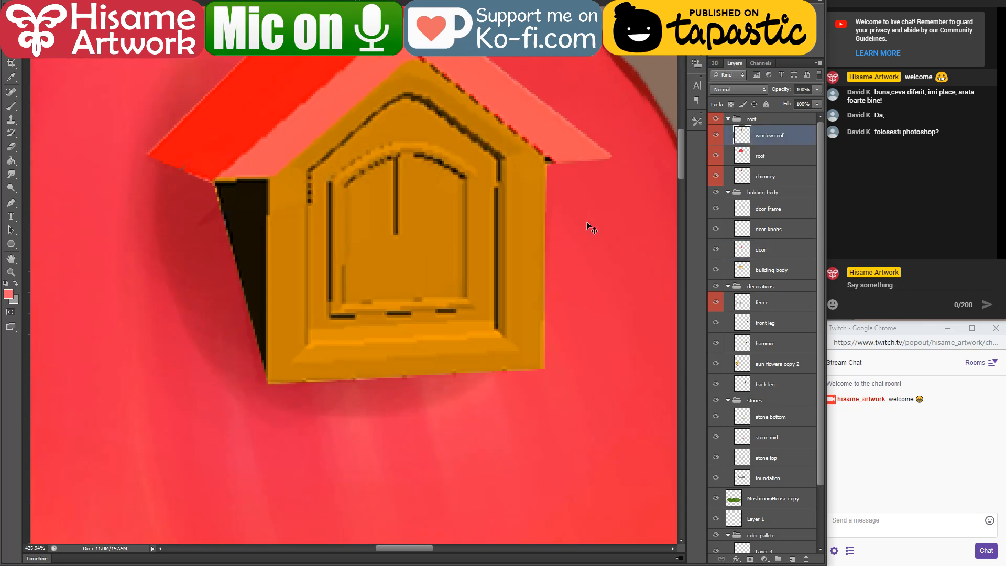
left_click(743, 137, "ctrl")
scroll(316, 185, "up", 2)
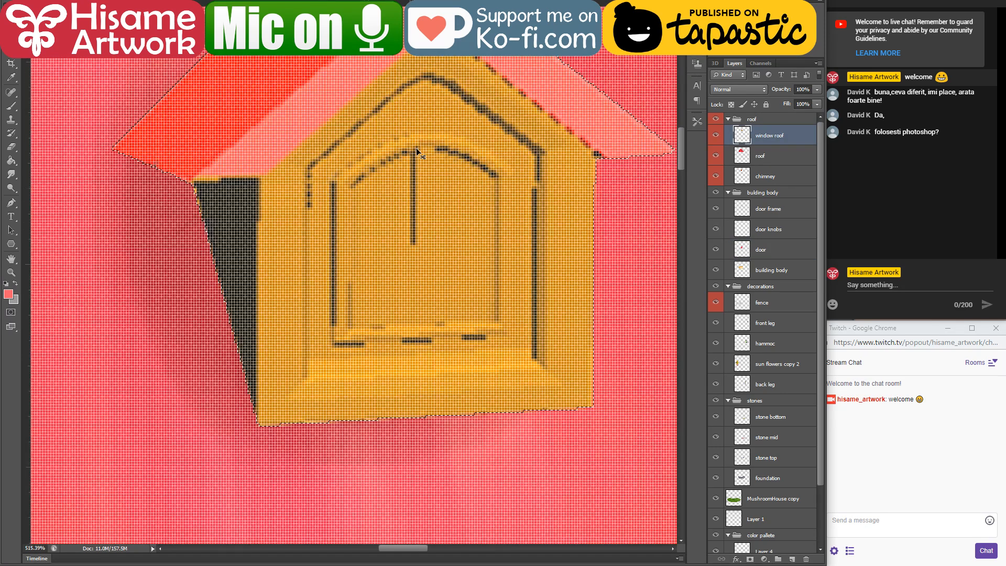
scroll(359, 365, "down", 2)
left_click_drag(452, 169, 452, 239)
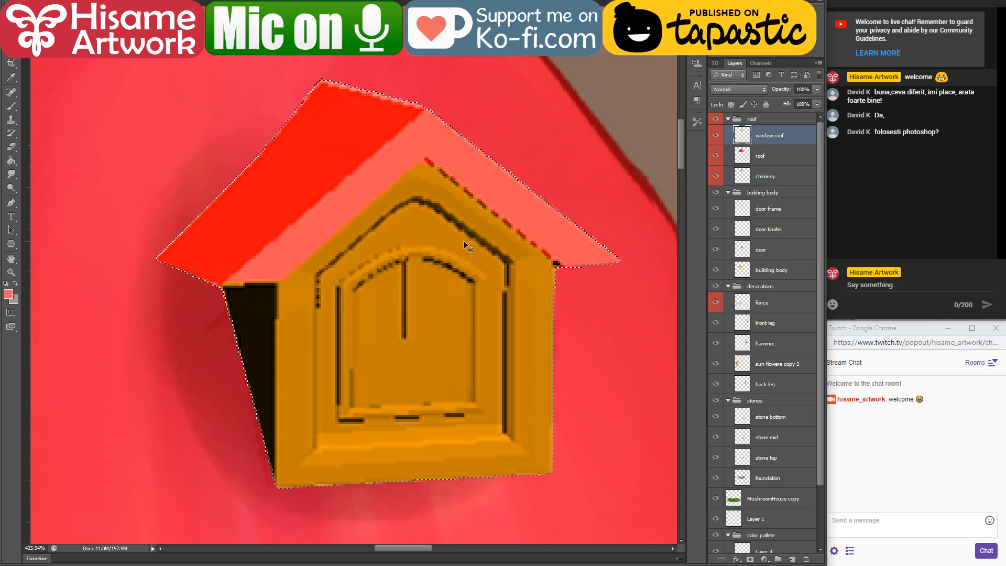
key("ctrl+d")
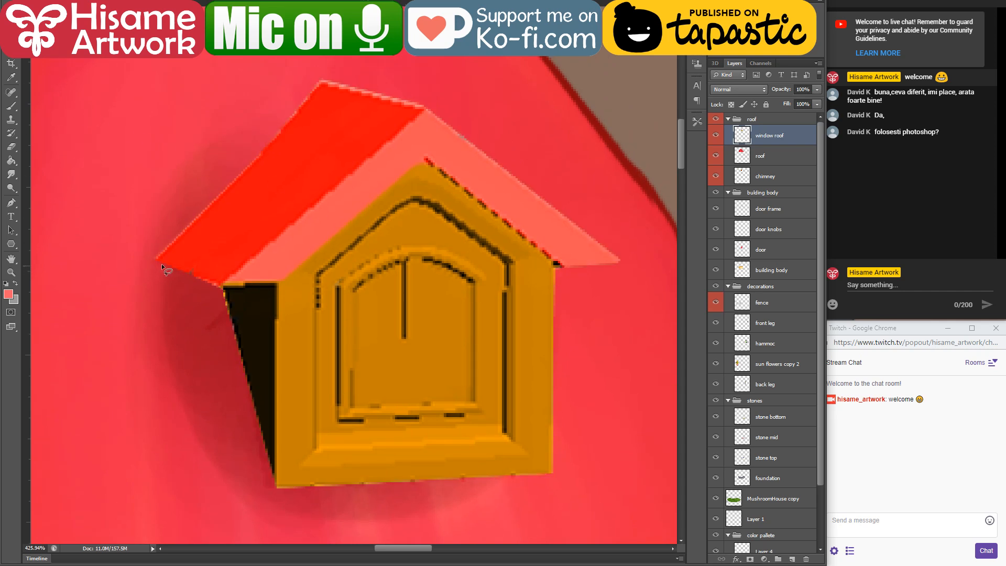
Step: Cut the attic window's red roof out of the window roof layer and paste it in place on a new layer
mouse_move(146, 259)
left_mouse_down()
mouse_move(226, 293)
mouse_move(294, 278)
mouse_move(299, 265)
left_mouse_up()
key("Delete")
key("ctrl+d")
left_click(224, 287)
left_click(569, 179)
left_click(152, 260)
key("ctrl+x")
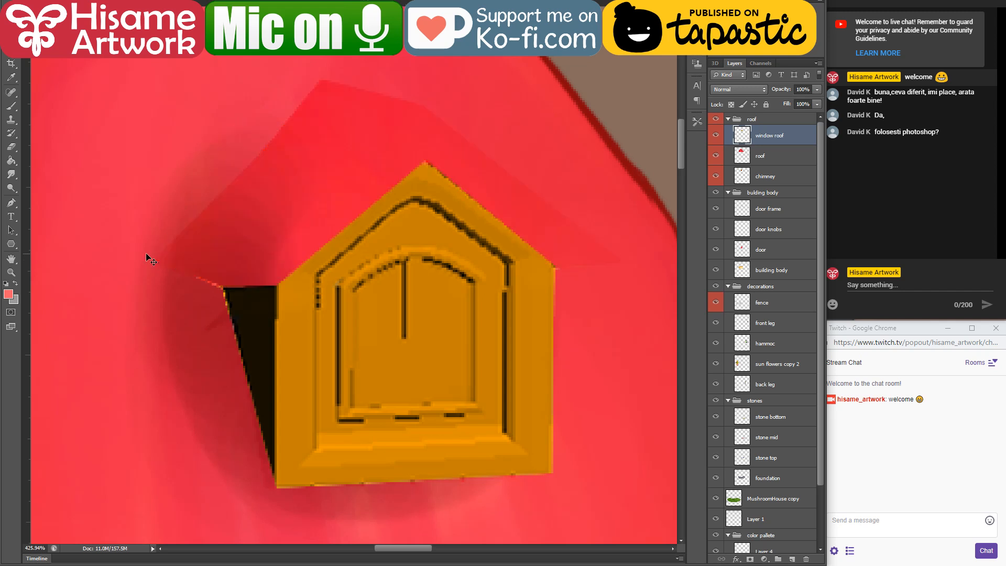
key("ctrl+shift+v")
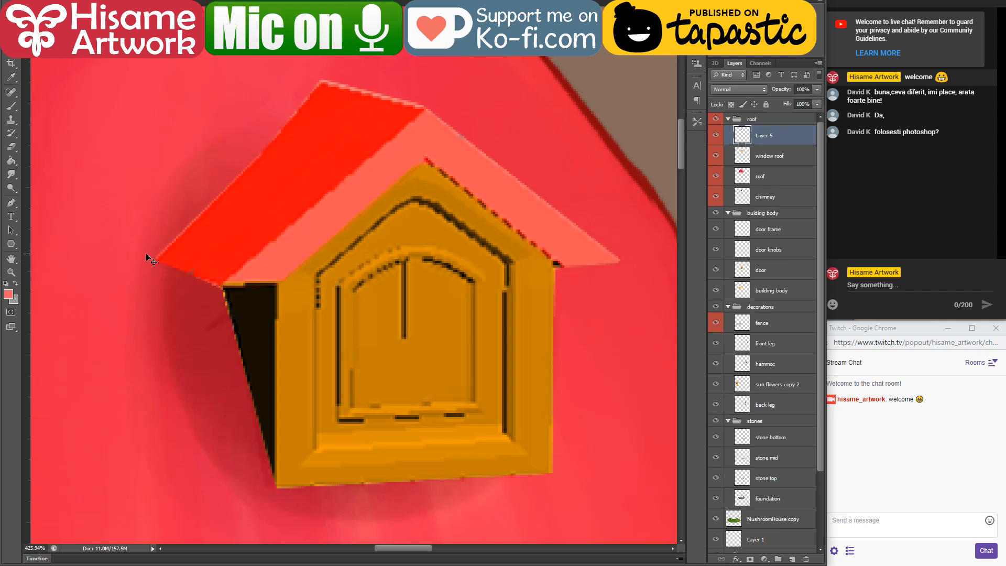
Step: Rename the pasted roof layer as "tiny roof"
double_click(767, 144)
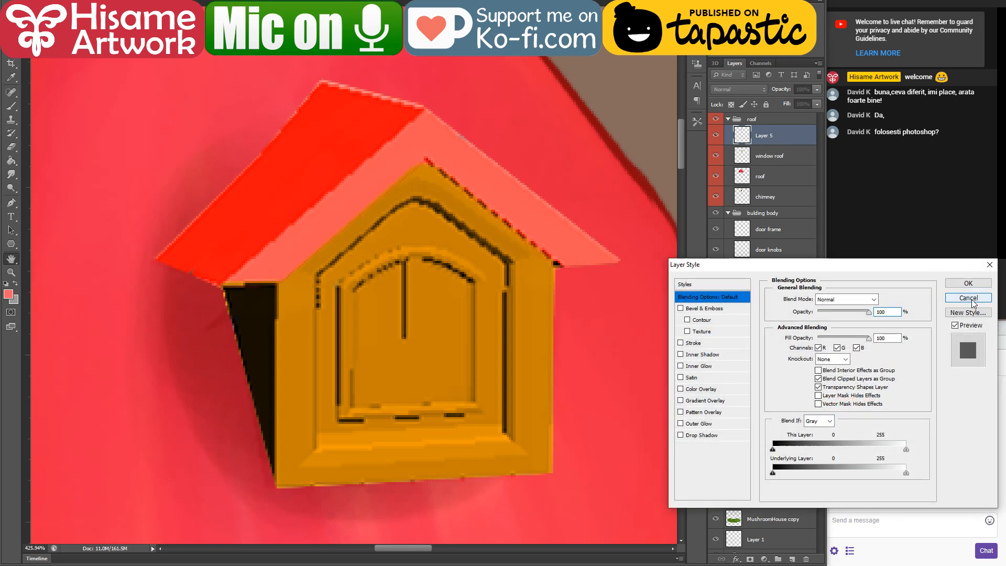
key("Escape")
double_click(765, 136)
type("tin")
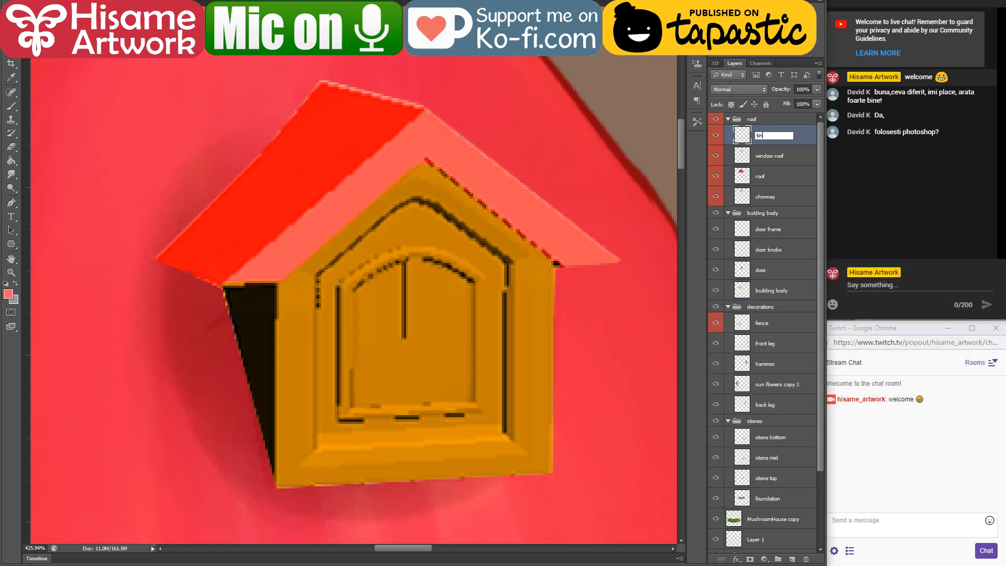
type("y roof")
key("Return")
Step: Sample dark red from the mushroom roof's edge for the brush and load the tiny roof's outline as a selection with its edges hidden
left_click(11, 105)
scroll(295, 283, "down", 5)
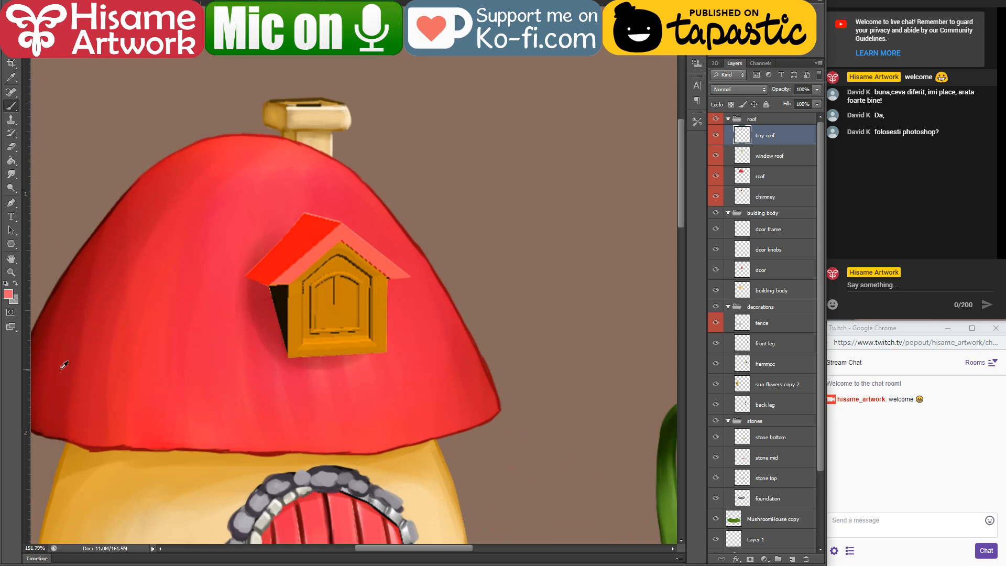
left_click(42, 330, "alt")
scroll(252, 208, "up", 5)
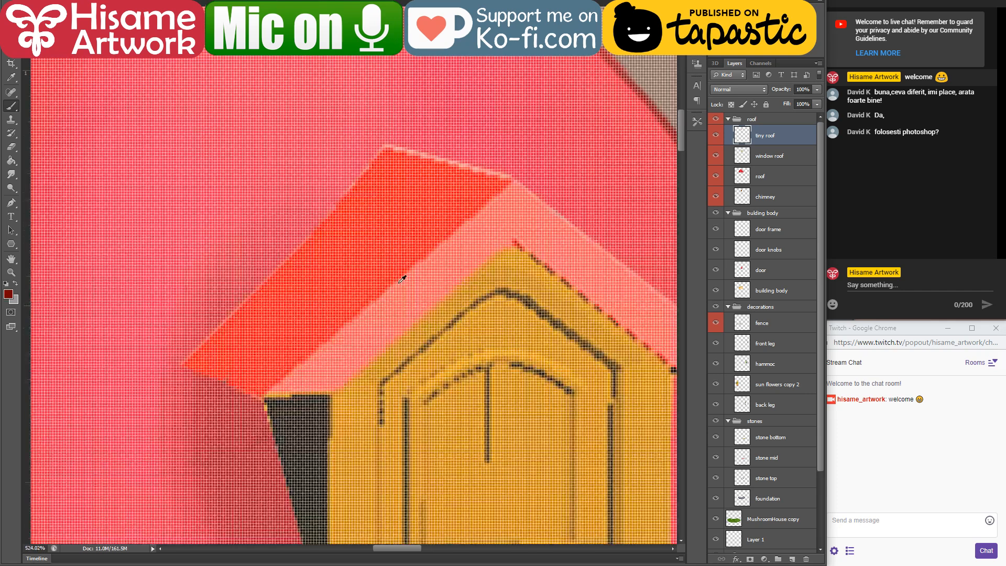
left_click(743, 139, "ctrl")
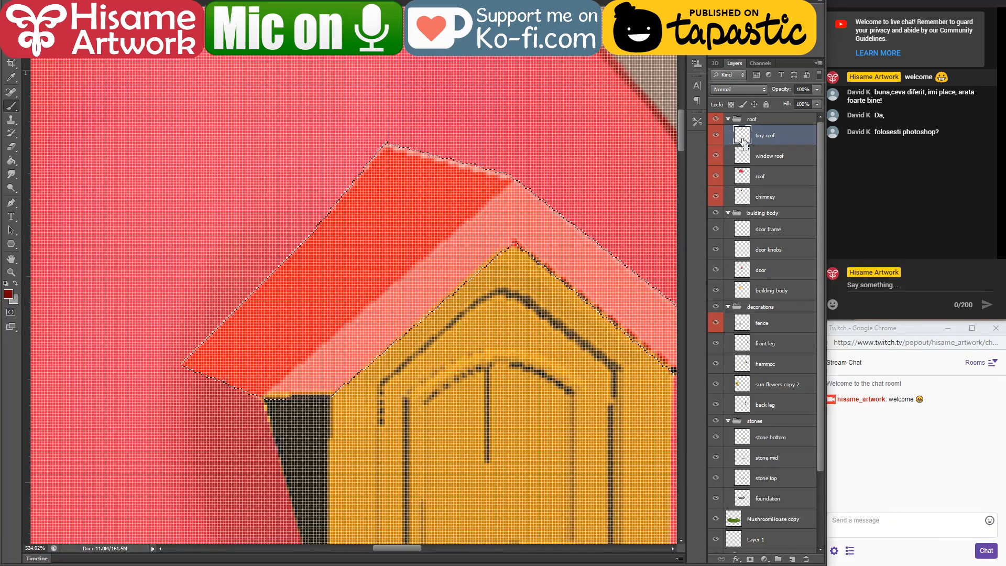
key("ctrl+h")
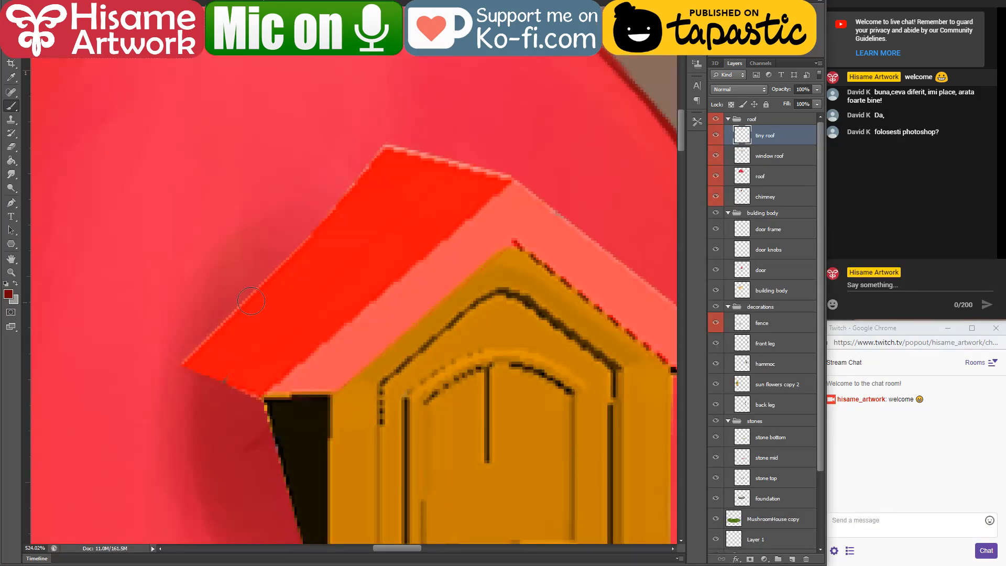
Step: Shade the tiny roof's left slope with dark red along its lower and outer edges, and blend bright red over the rest
key("bracketright")
key("bracketright")
mouse_move(292, 266)
left_mouse_down()
mouse_move(229, 375)
mouse_move(310, 241)
left_mouse_up()
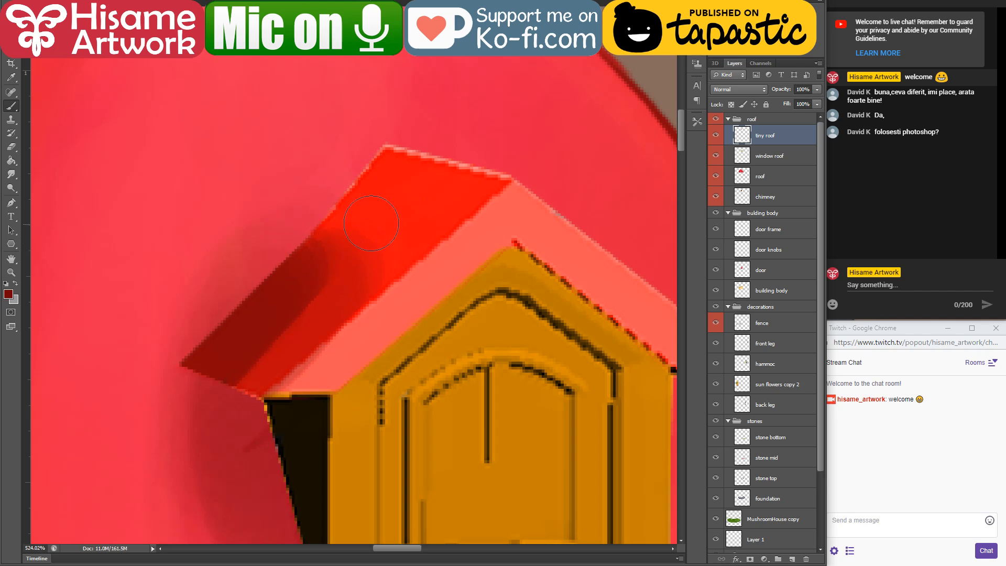
key("bracketleft")
key("bracketleft")
mouse_move(372, 283)
left_mouse_down()
mouse_move(235, 406)
mouse_move(257, 393)
mouse_move(260, 365)
mouse_move(249, 373)
mouse_move(342, 254)
left_mouse_up()
left_click_drag(381, 144, 215, 320)
left_click_drag(368, 168, 179, 353)
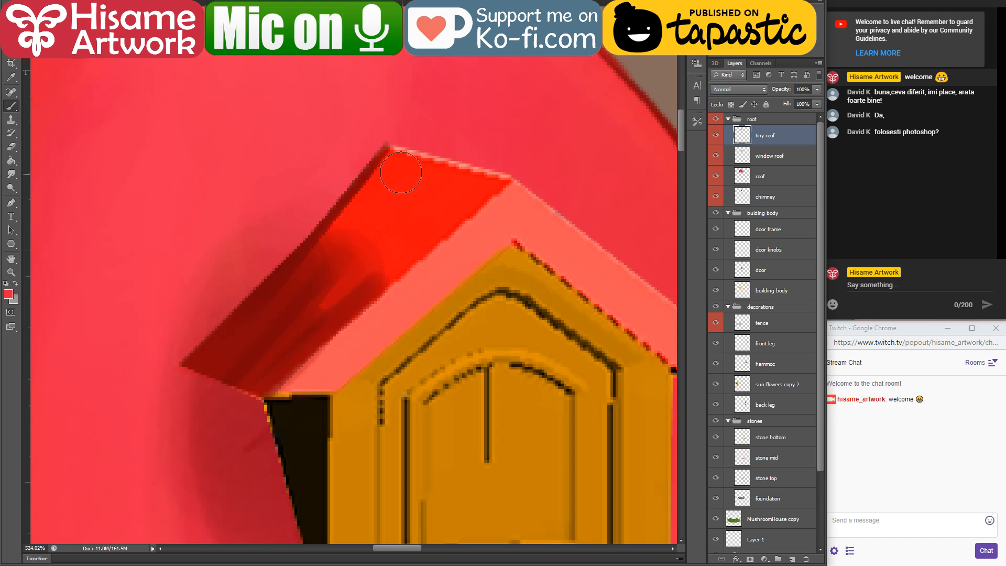
mouse_move(400, 172)
left_mouse_down()
mouse_move(293, 294)
mouse_move(258, 292)
mouse_move(395, 225)
mouse_move(332, 290)
mouse_move(319, 261)
mouse_move(394, 209)
mouse_move(464, 192)
mouse_move(407, 163)
mouse_move(262, 315)
mouse_move(299, 308)
mouse_move(278, 335)
left_mouse_up()
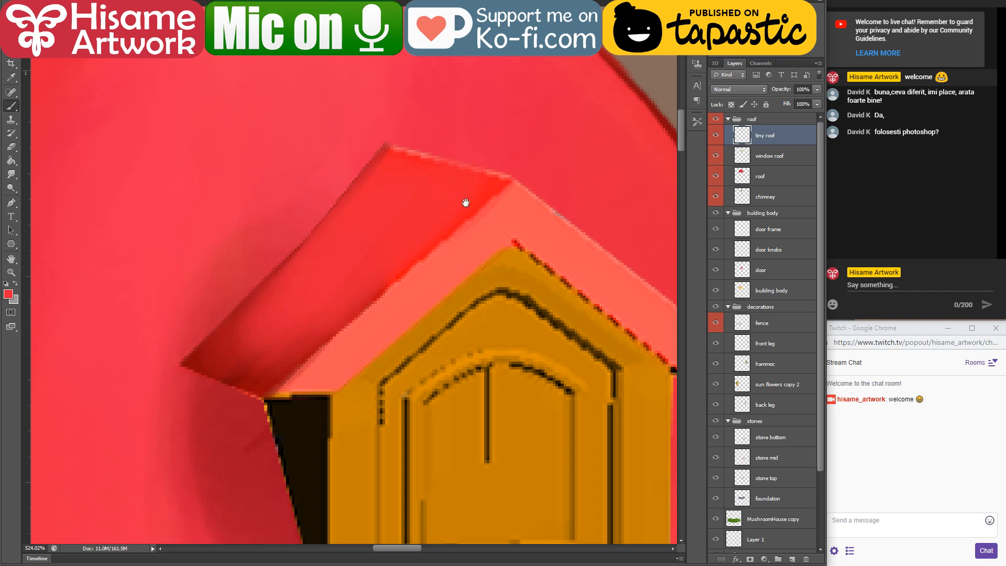
Step: Deepen the left slope's lower corner with sampled dark red and draw a thin line between the slope and the front gable
left_click_drag(466, 202, 407, 170)
left_click(150, 326, "alt")
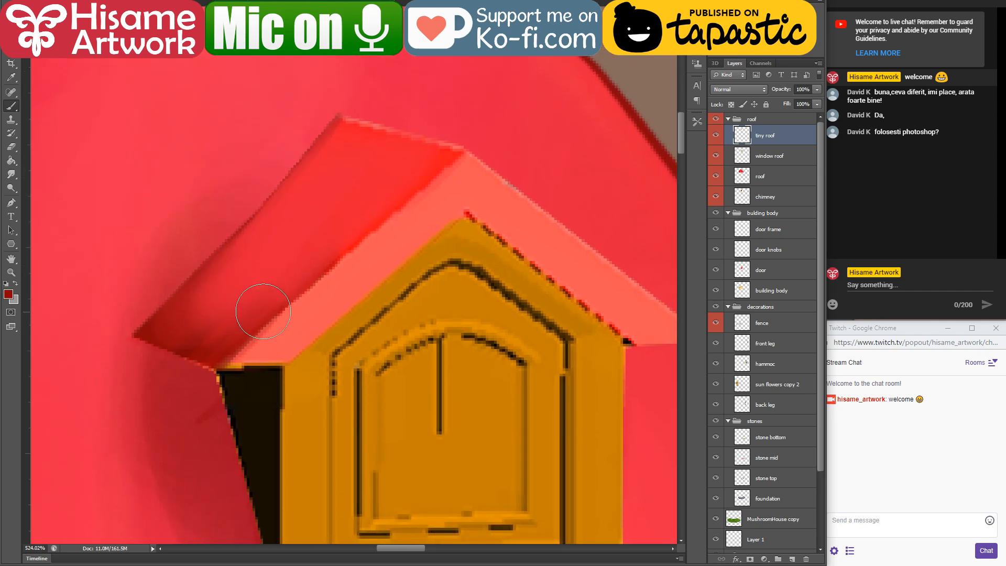
left_click_drag(263, 311, 258, 326)
key("bracketleft")
key("bracketleft")
key("bracketleft")
key("bracketleft")
key("bracketleft")
key("bracketleft")
key("bracketleft")
key("bracketleft")
left_click_drag(224, 367, 463, 152)
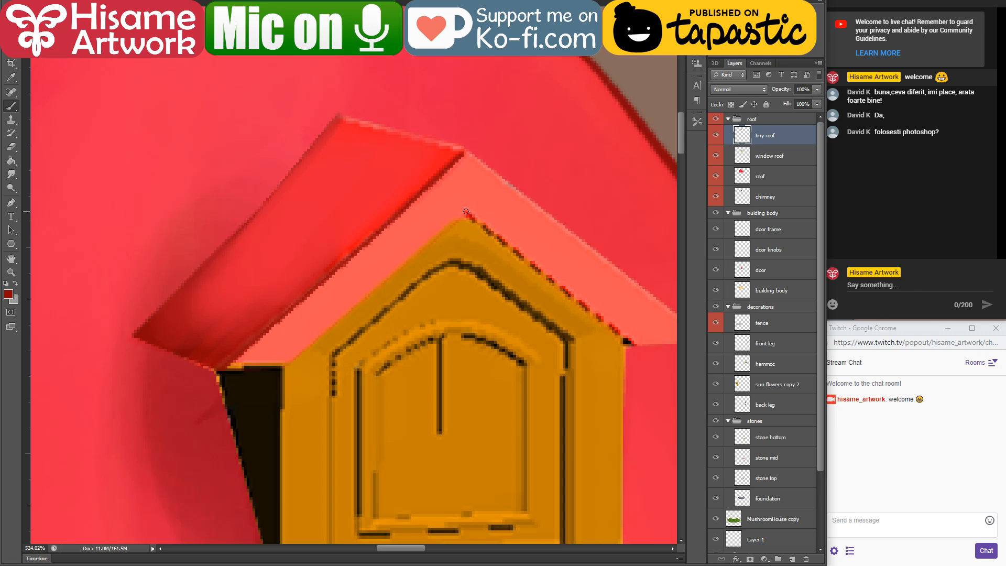
Step: Outline the front gable's inner, outer and lower edges and the tiny roof's ridge with thin dark red lines
left_click(628, 345, "shift")
left_click_drag(587, 299, 483, 285)
left_click(599, 323, "shift")
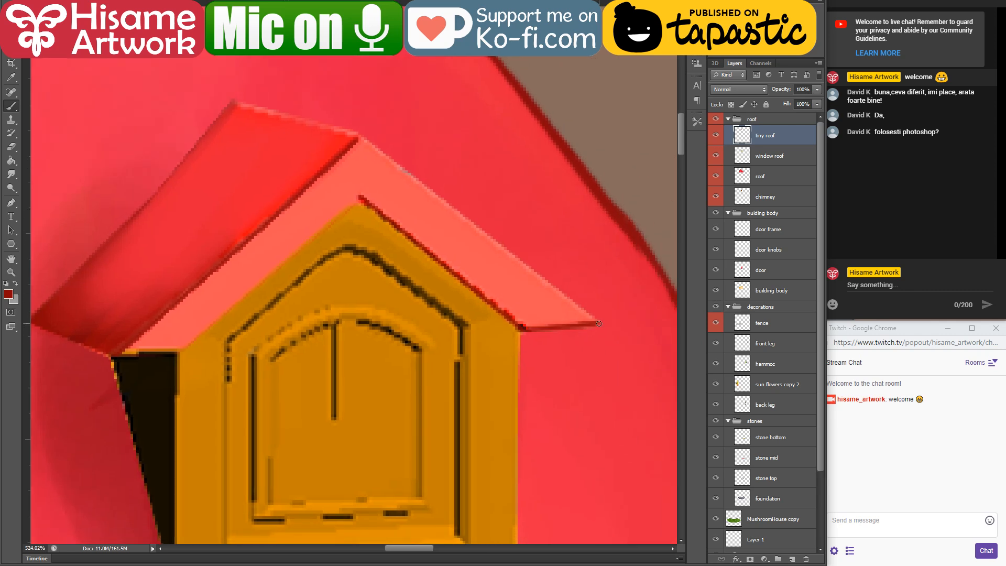
left_click(179, 352, "shift")
left_click(362, 199, "shift")
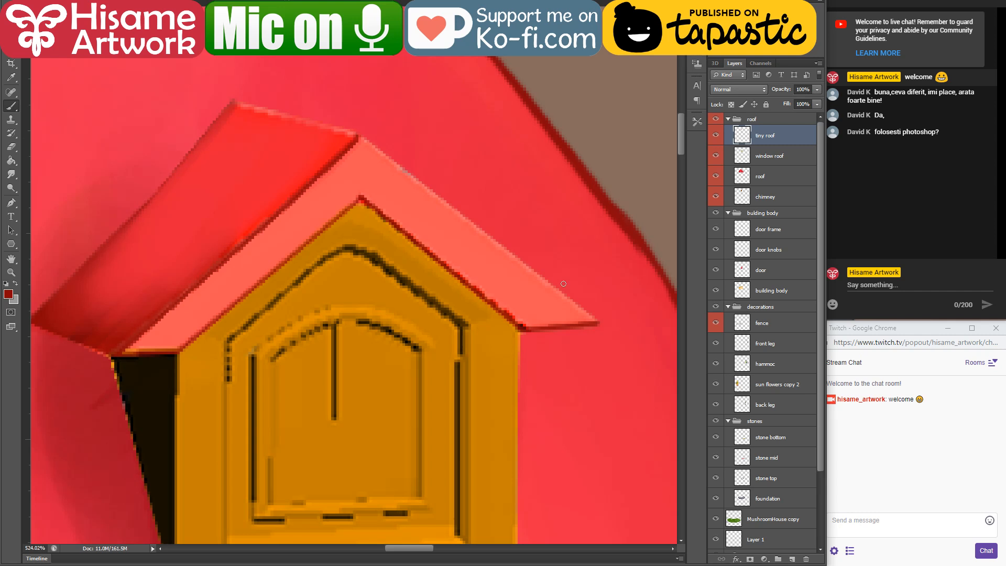
left_click(359, 136, "shift")
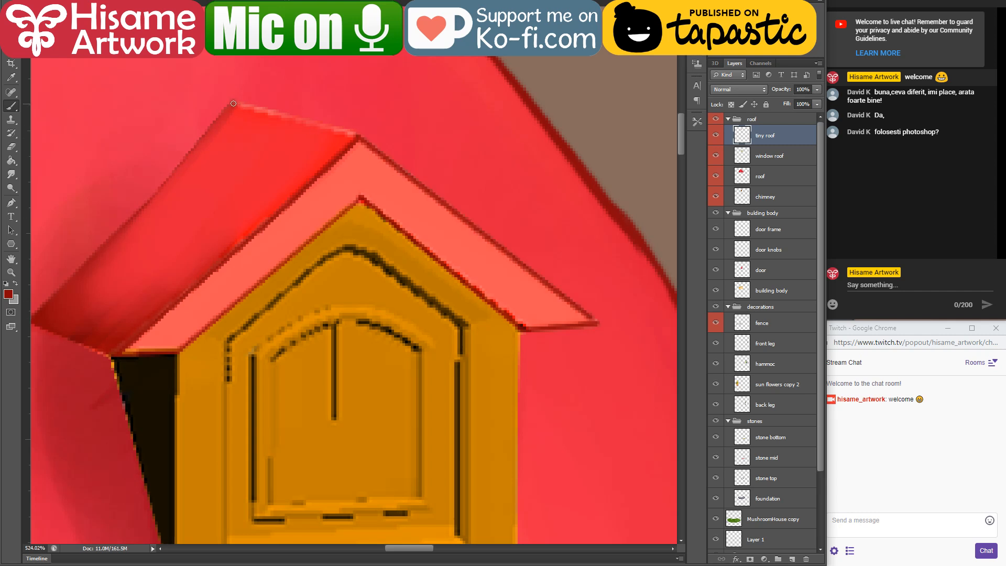
left_click_drag(278, 178, 310, 174)
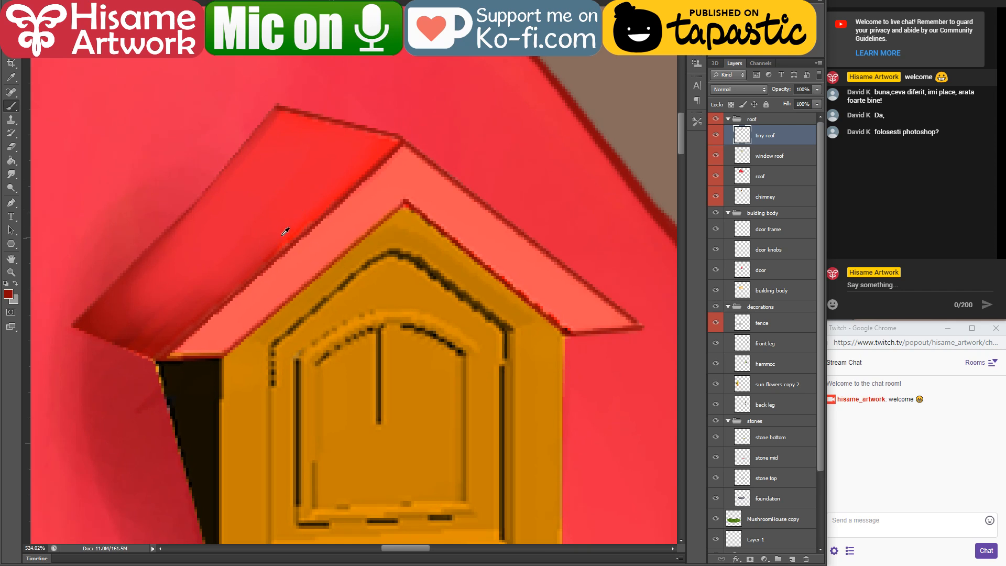
Step: Brush the front gable boards with sampled lighter reds, softening the flat salmon colour along both sides
left_click(493, 113, "alt")
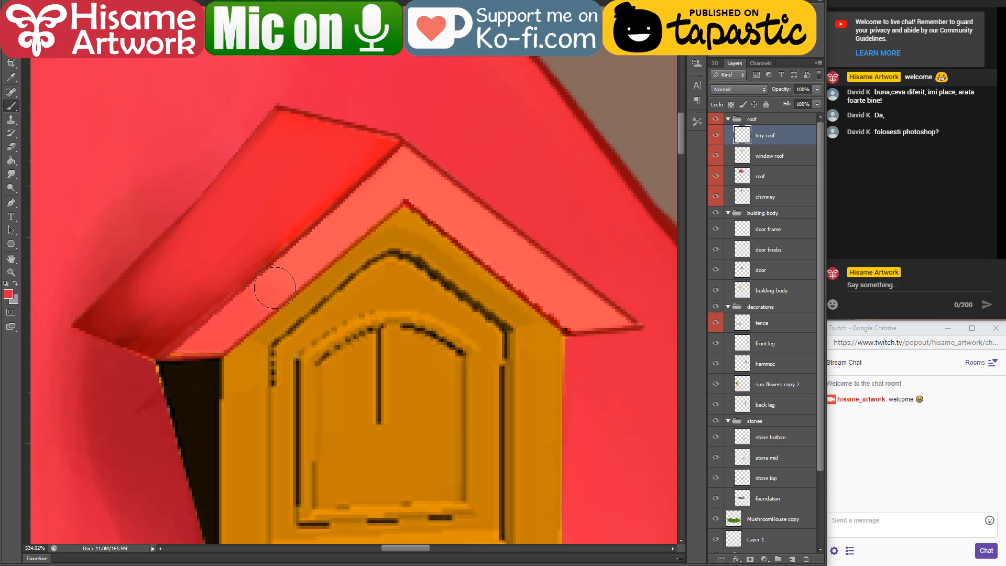
key("bracketleft")
key("bracketleft")
mouse_move(194, 350)
left_mouse_down()
mouse_move(363, 192)
mouse_move(238, 322)
mouse_move(391, 185)
mouse_move(374, 212)
mouse_move(307, 265)
mouse_move(398, 159)
mouse_move(444, 194)
mouse_move(408, 183)
mouse_move(604, 375)
mouse_move(434, 202)
mouse_move(588, 347)
mouse_move(523, 264)
mouse_move(440, 208)
mouse_move(431, 168)
left_mouse_up()
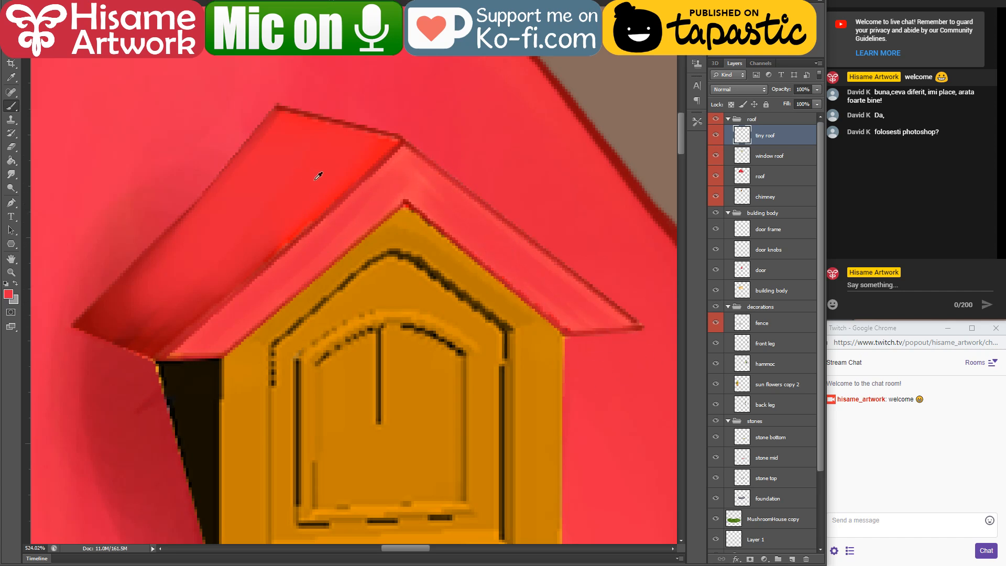
left_click(348, 179, "alt")
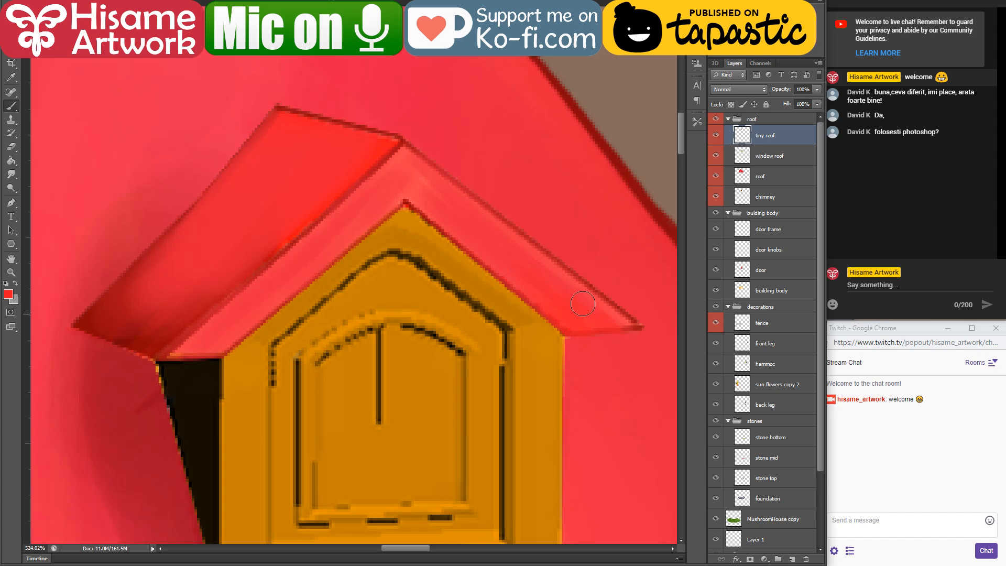
left_click_drag(583, 304, 646, 344)
Step: Switch to the window roof layer and load its outline as a selection with the edges hidden
left_click_drag(358, 343, 444, 252)
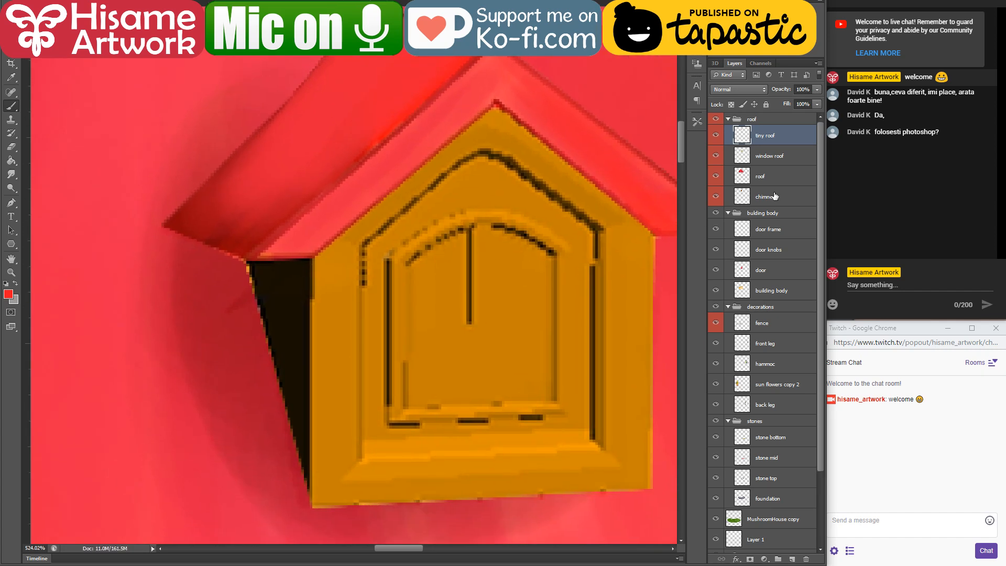
left_click(747, 157)
left_click(716, 156)
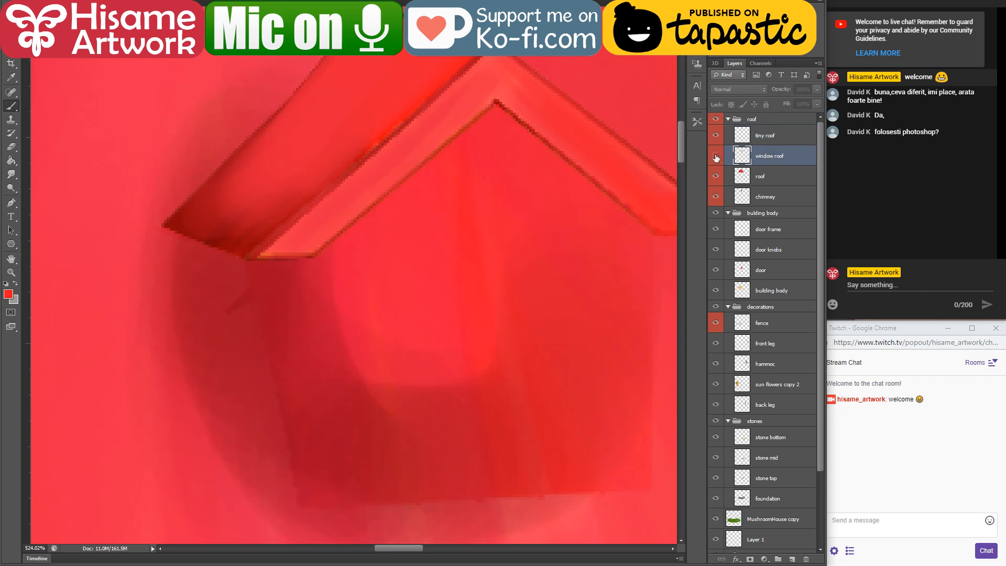
left_click(716, 156)
left_click(742, 155, "ctrl")
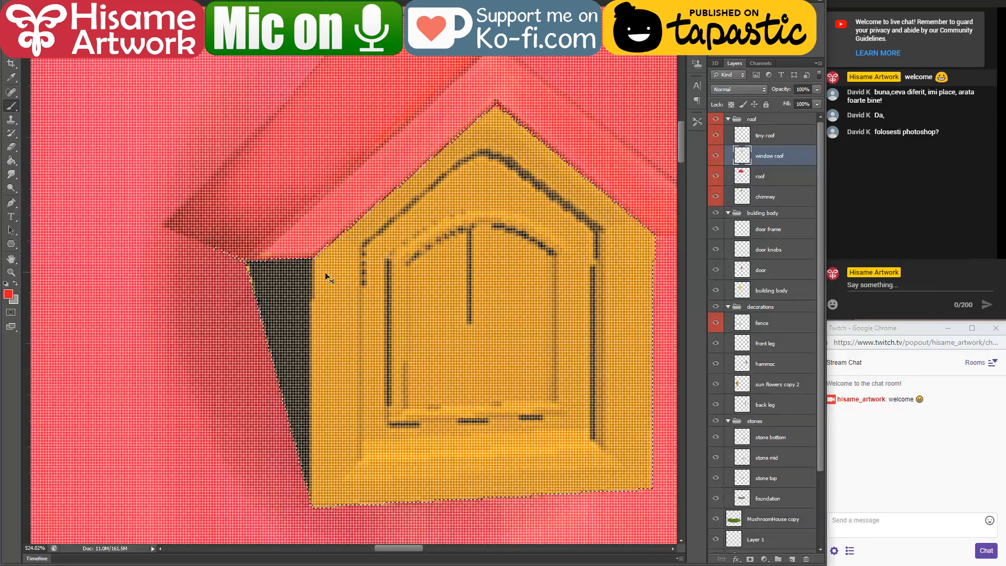
key("ctrl+h")
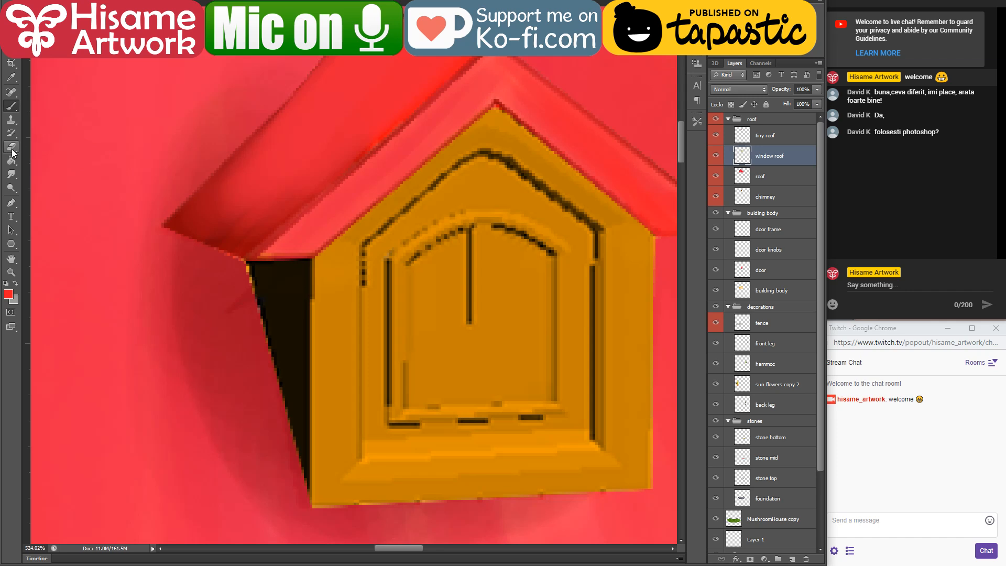
left_click(324, 304, "alt")
left_click(8, 293)
left_click_drag(636, 483, 635, 487)
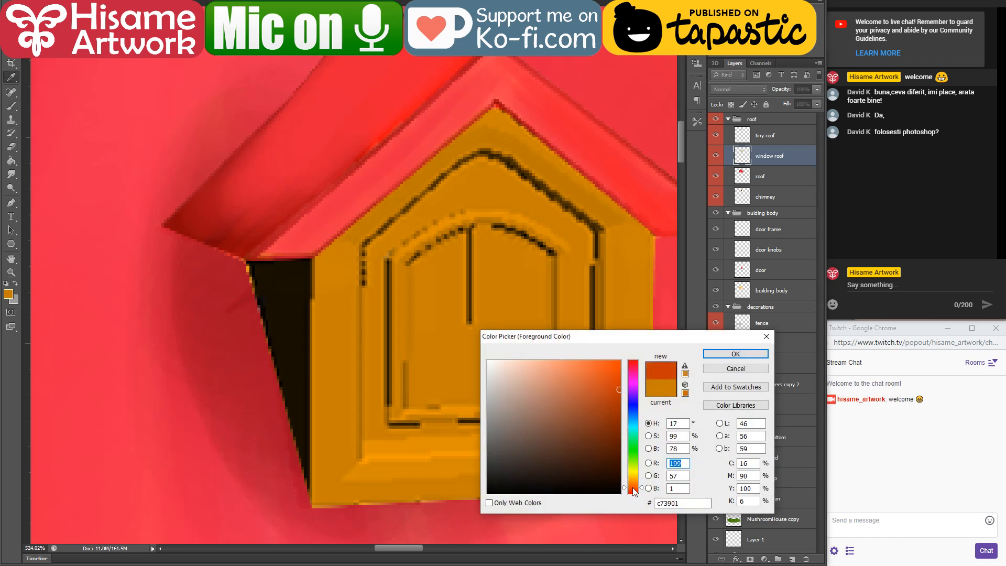
left_click_drag(556, 391, 513, 361)
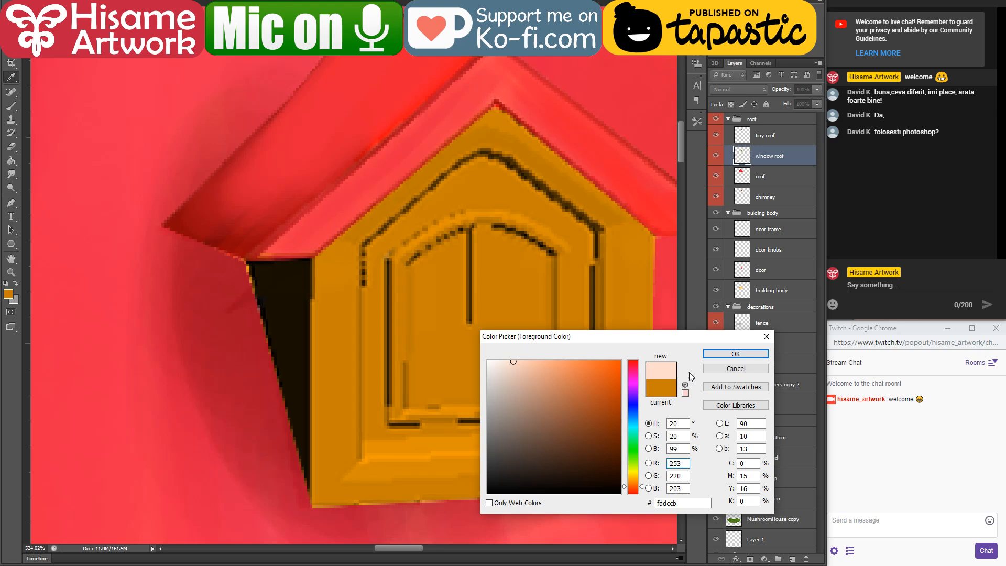
left_click(741, 370)
Step: Sample the pale cream from the house wall and brush it over the attic window's black side wall
left_click_drag(449, 505, 514, 105)
left_click_drag(400, 524, 464, 385)
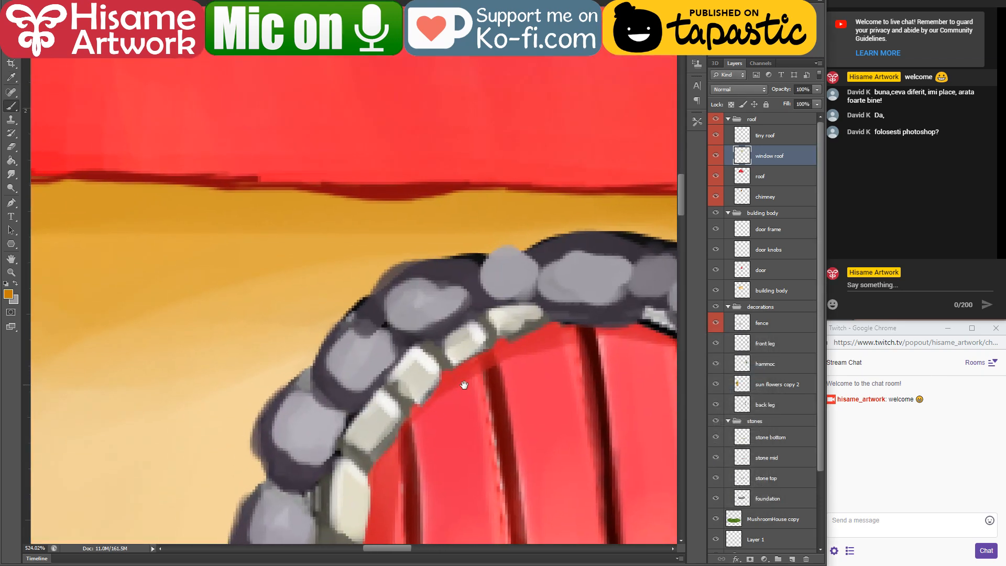
left_click(209, 493, "alt")
left_click_drag(559, 105, 435, 524)
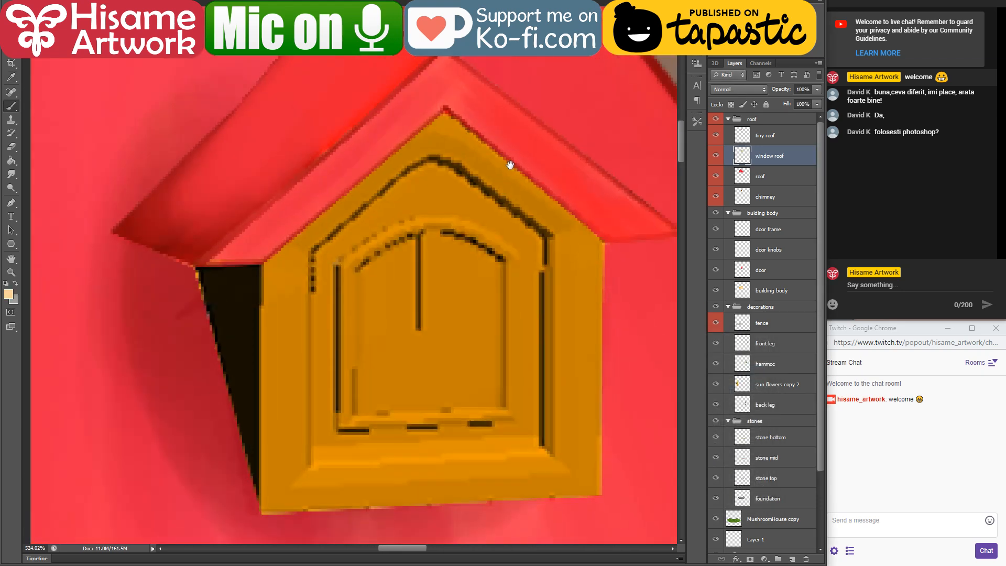
mouse_move(533, 82)
left_mouse_down()
mouse_move(646, 108)
mouse_move(626, 68)
mouse_move(590, 34)
left_mouse_up()
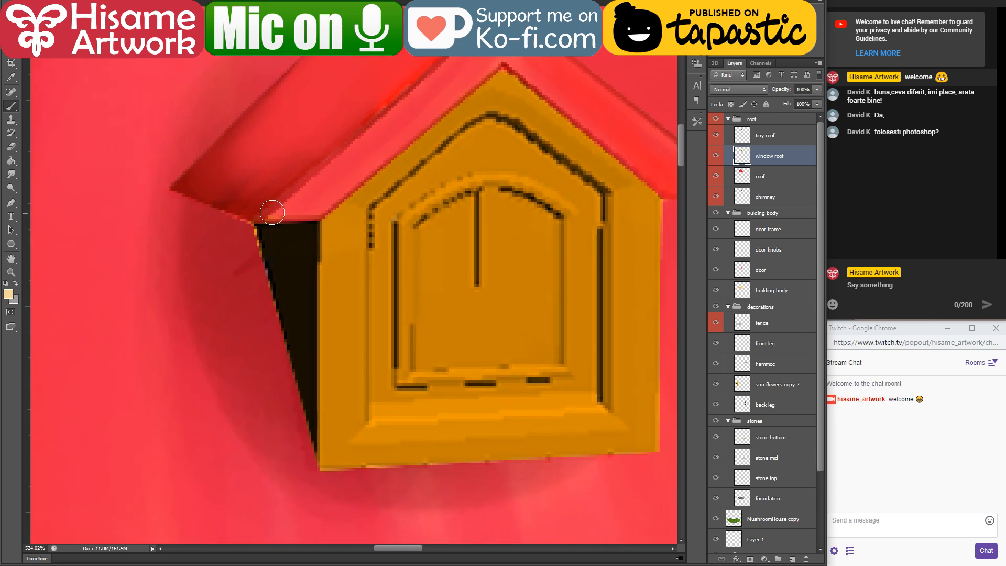
mouse_move(272, 213)
left_mouse_down()
mouse_move(270, 320)
mouse_move(265, 295)
mouse_move(281, 346)
mouse_move(294, 270)
mouse_move(242, 217)
left_mouse_up()
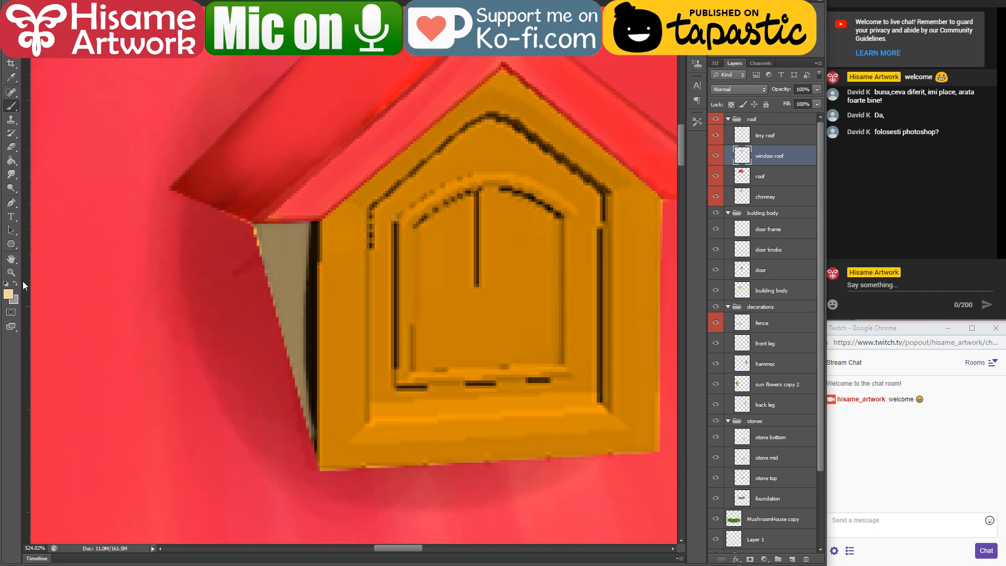
Step: Set the foreground colour to ffbc3f and brush it over the attic window's side wall, then deepen the wall with a darker orange
left_click(8, 294)
left_click(587, 361)
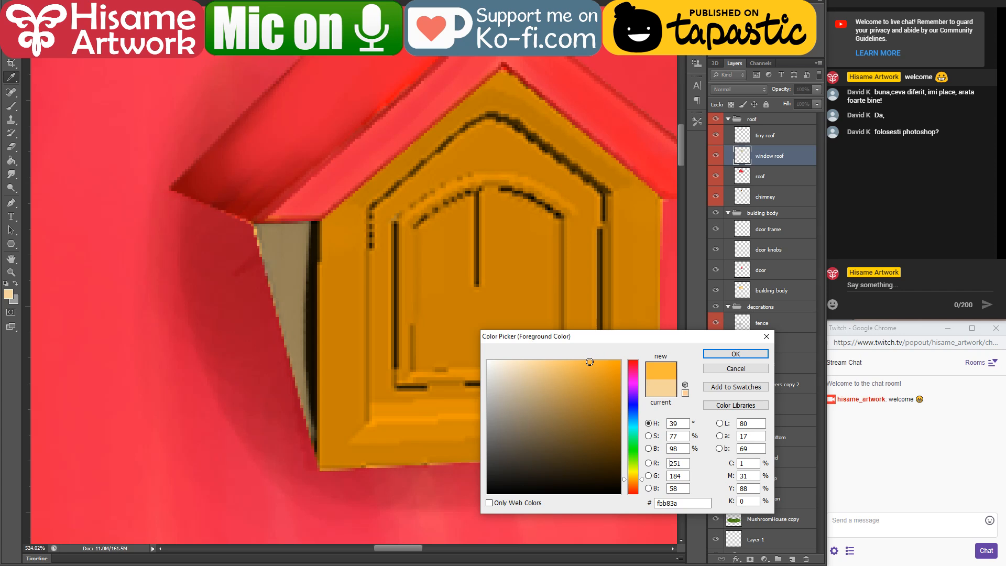
left_click(706, 358)
mouse_move(257, 223)
left_mouse_down()
mouse_move(275, 432)
mouse_move(304, 224)
mouse_move(317, 456)
mouse_move(284, 383)
left_mouse_up()
scroll(349, 481, "down", 5)
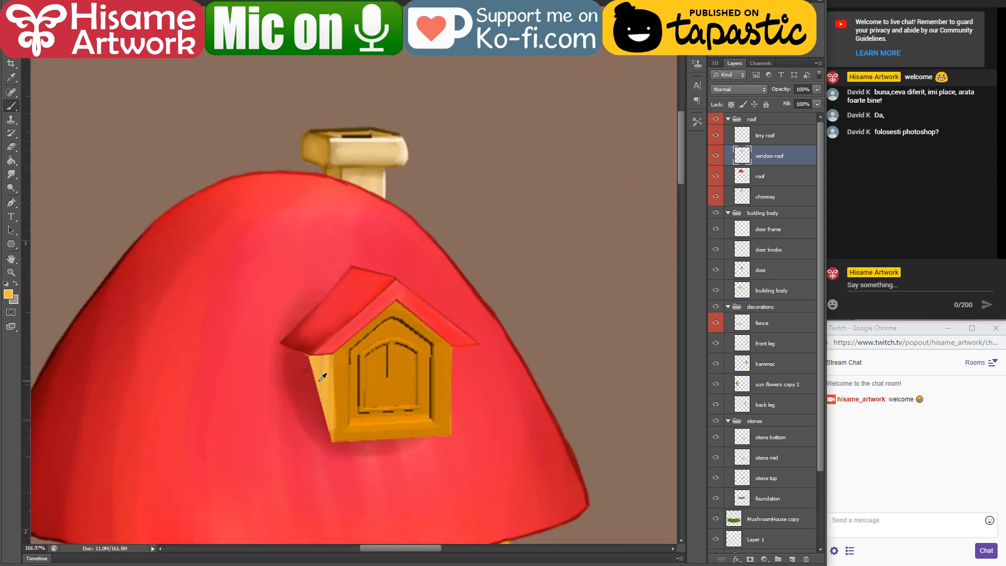
scroll(185, 431, "up", 3)
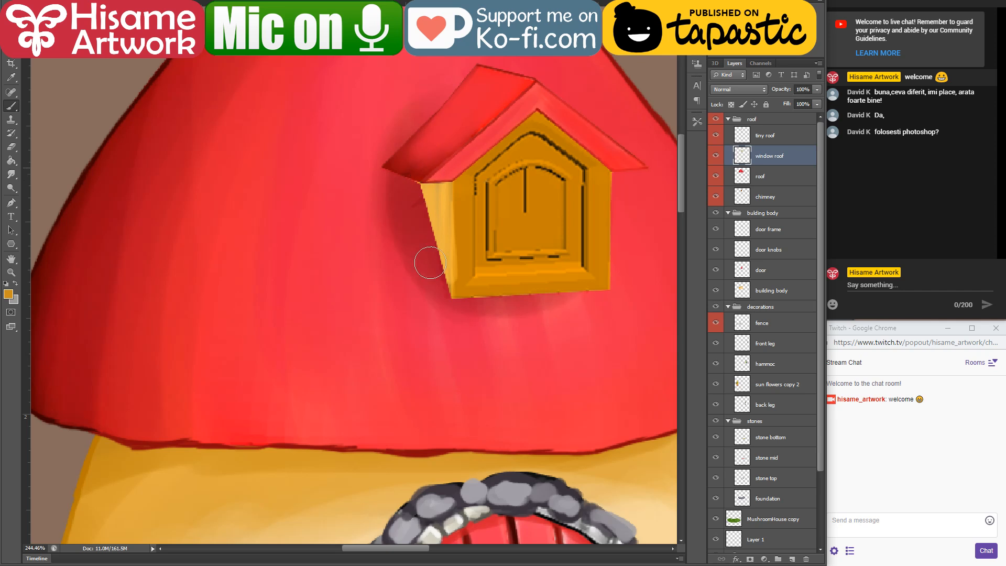
left_click_drag(430, 263, 434, 180)
Step: Sample the light orange from the house wall, change the brush blending mode, and lighten the attic window's front wall
left_click(358, 535, "alt")
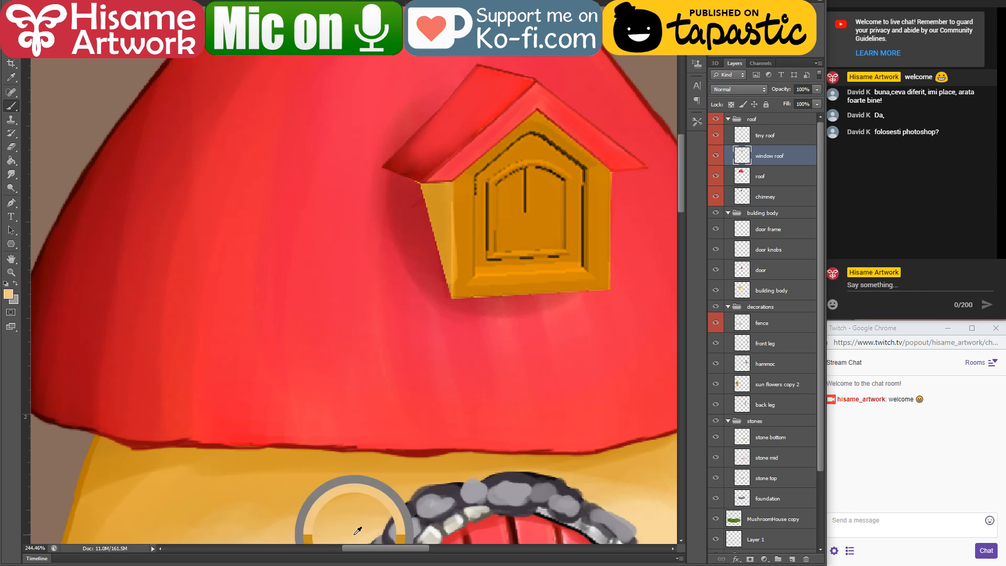
left_click(132, 1)
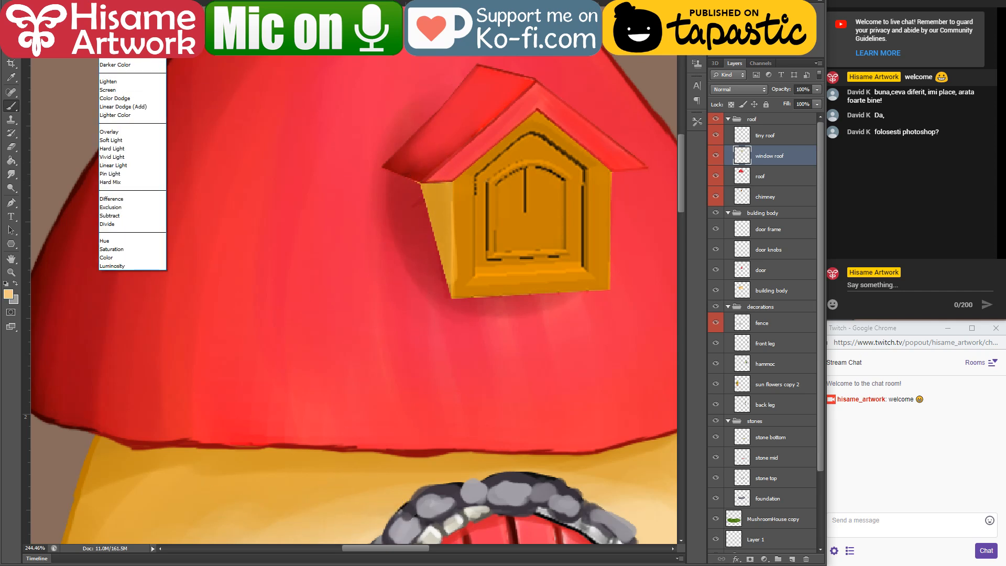
left_click(118, 90)
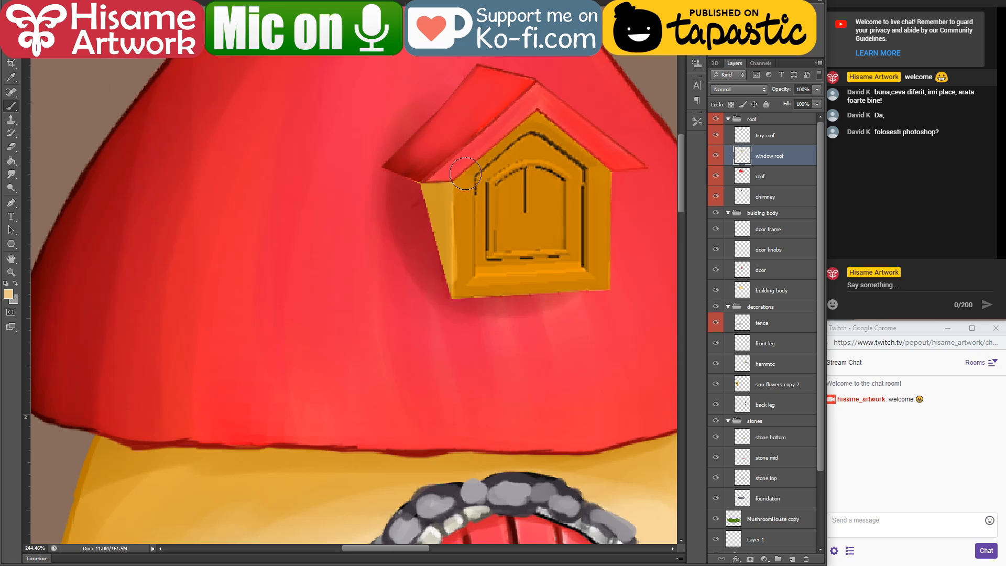
mouse_move(466, 174)
left_mouse_down()
mouse_move(467, 196)
mouse_move(488, 118)
mouse_move(521, 354)
mouse_move(582, 220)
mouse_move(619, 236)
left_mouse_up()
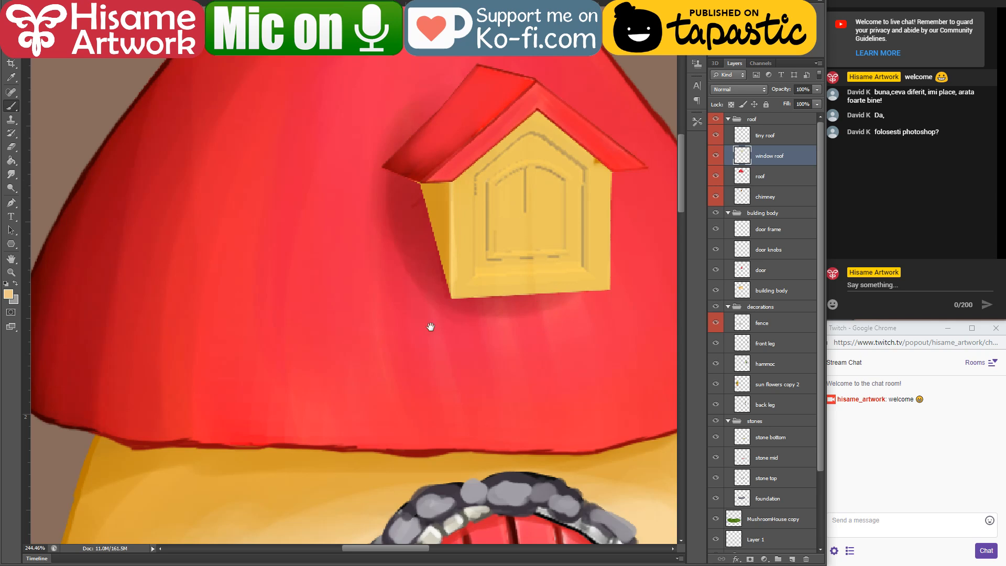
Step: Sample the fence's off-white and brush it over the attic window's front wall to turn it pale cream
left_click_drag(430, 327, 409, 350)
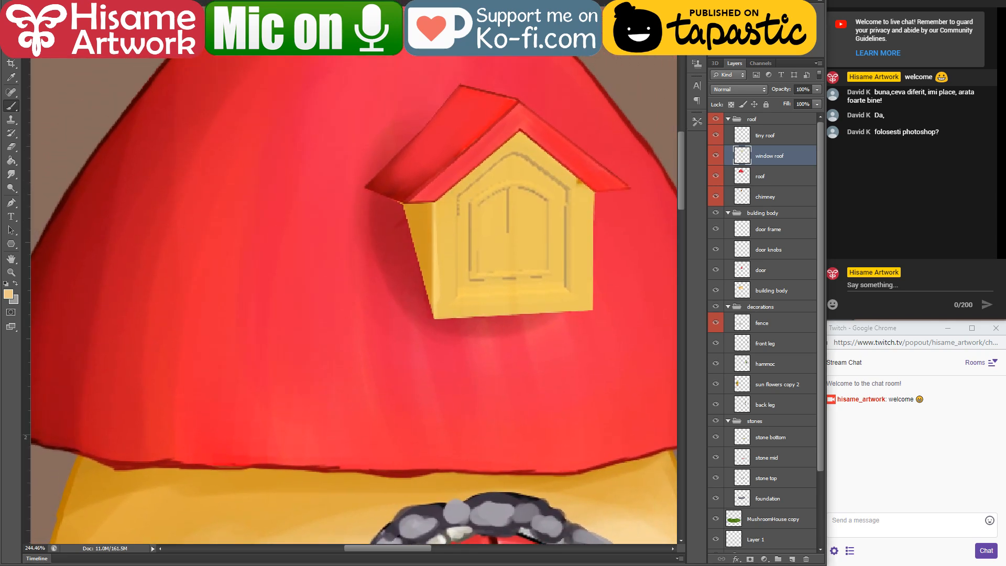
left_click_drag(294, 426, 344, 297)
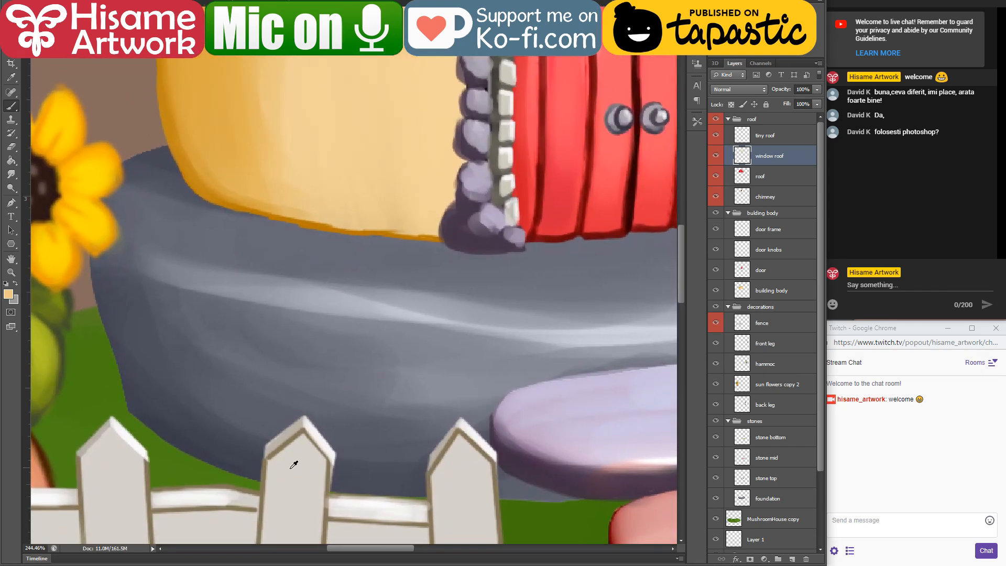
left_click(293, 467, "alt")
left_click_drag(450, 78, 304, 477)
left_click_drag(411, 137, 383, 283)
left_click_drag(427, 153, 425, 155)
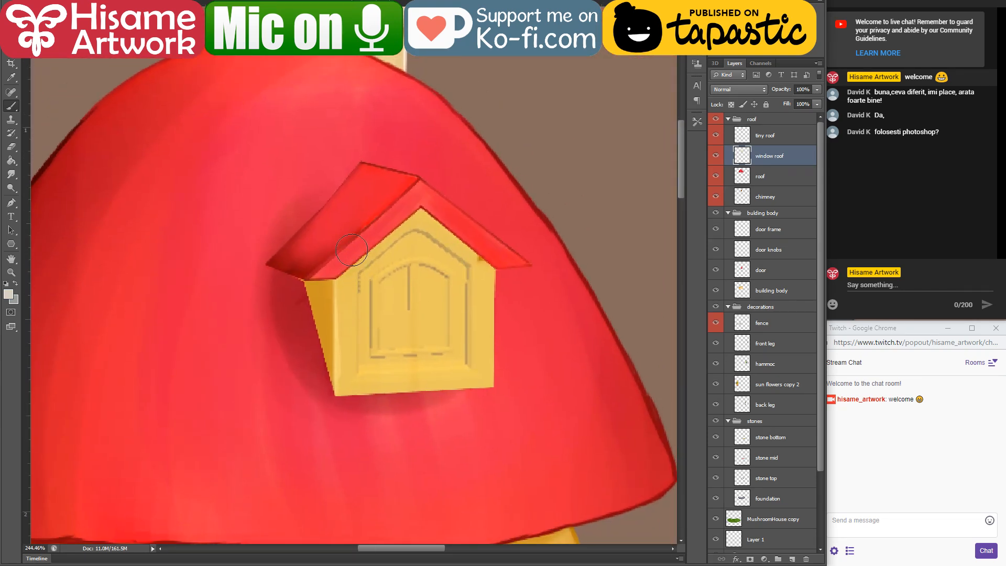
mouse_move(356, 263)
left_mouse_down()
mouse_move(367, 262)
mouse_move(405, 420)
mouse_move(466, 408)
mouse_move(490, 452)
mouse_move(524, 78)
left_mouse_up()
Step: Sample the brown of the fence outline and trace the outer edges of the attic's side and front walls with a thin brush
left_click_drag(374, 430, 490, 58)
left_click_drag(418, 254, 422, 222)
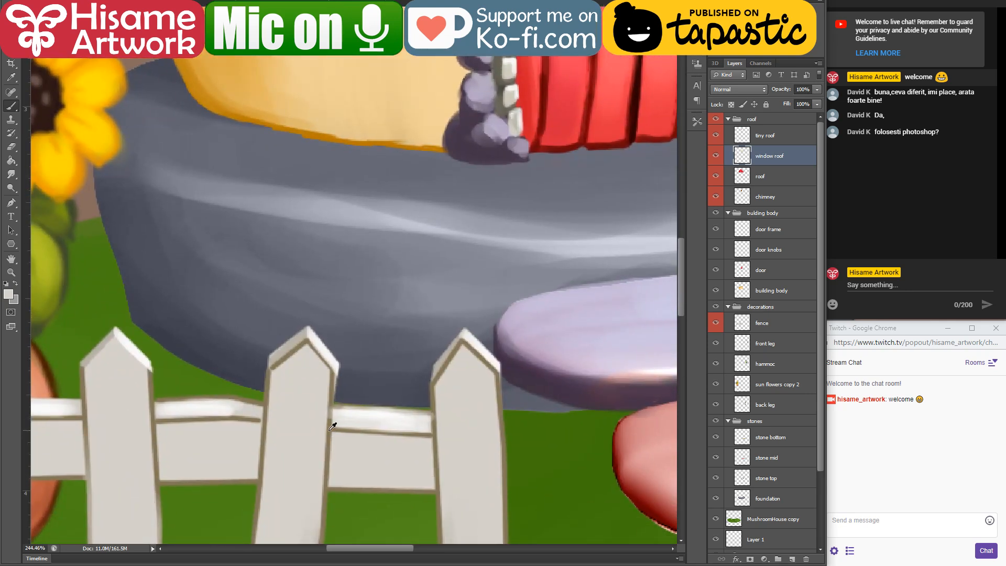
left_click(329, 429, "alt")
left_click_drag(503, 79, 387, 485)
left_click_drag(490, 94, 434, 454)
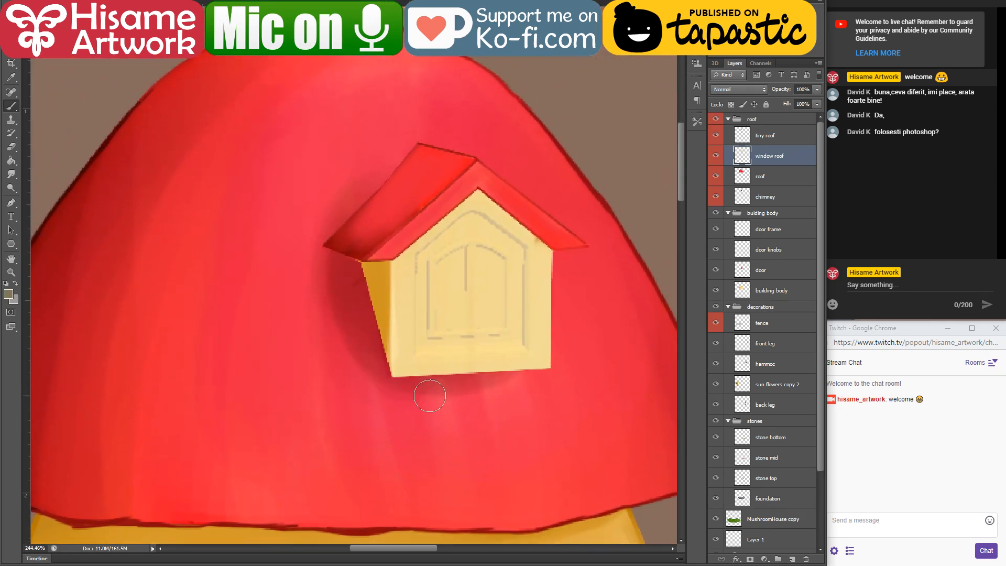
scroll(438, 337, "up", 6)
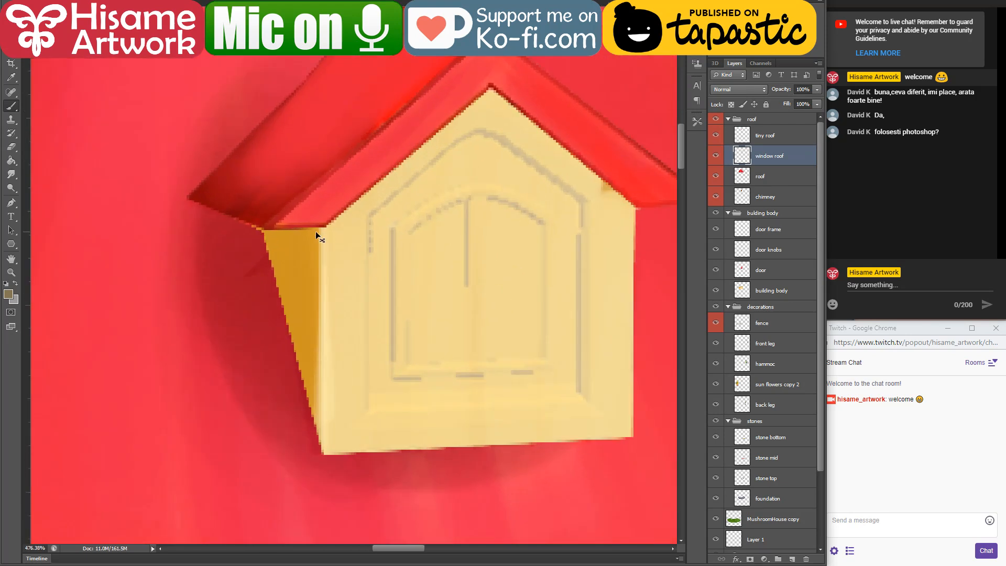
left_click(11, 147)
left_click(10, 107)
left_click(34, 6)
key("Escape")
left_click(324, 452, "shift")
left_click_drag(325, 454, 325, 180)
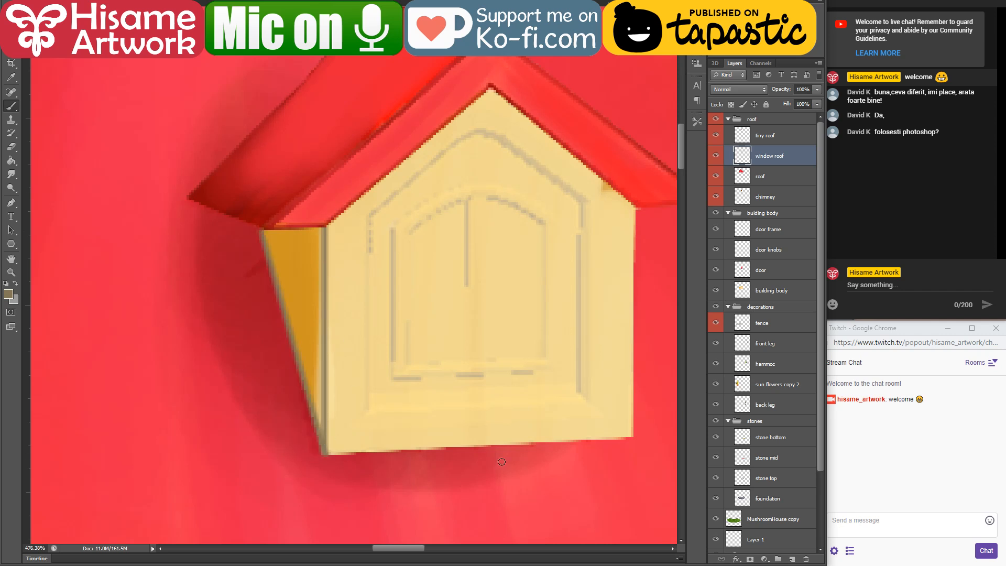
left_click(632, 438, "shift")
left_click_drag(632, 438, 632, 201)
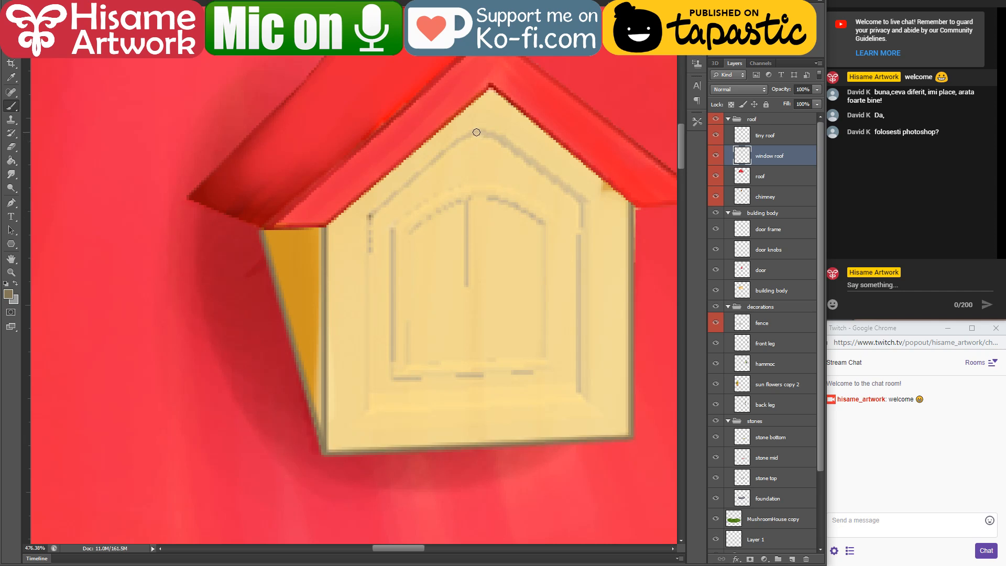
Step: Trace the closed pointed outer frame around the attic window with thin brown lines
left_click(466, 136, "shift")
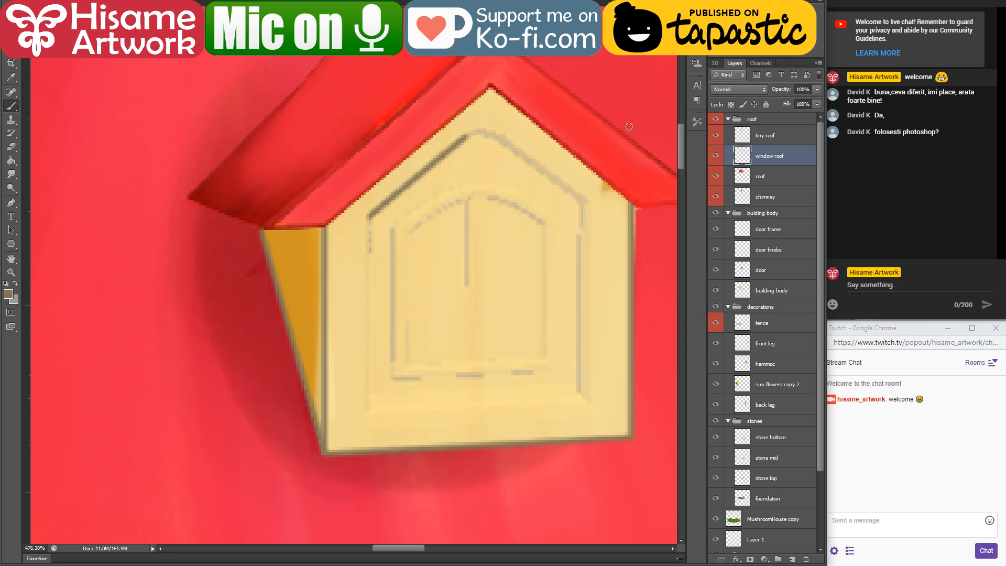
left_click_drag(467, 137, 508, 142)
left_click(584, 202, "shift")
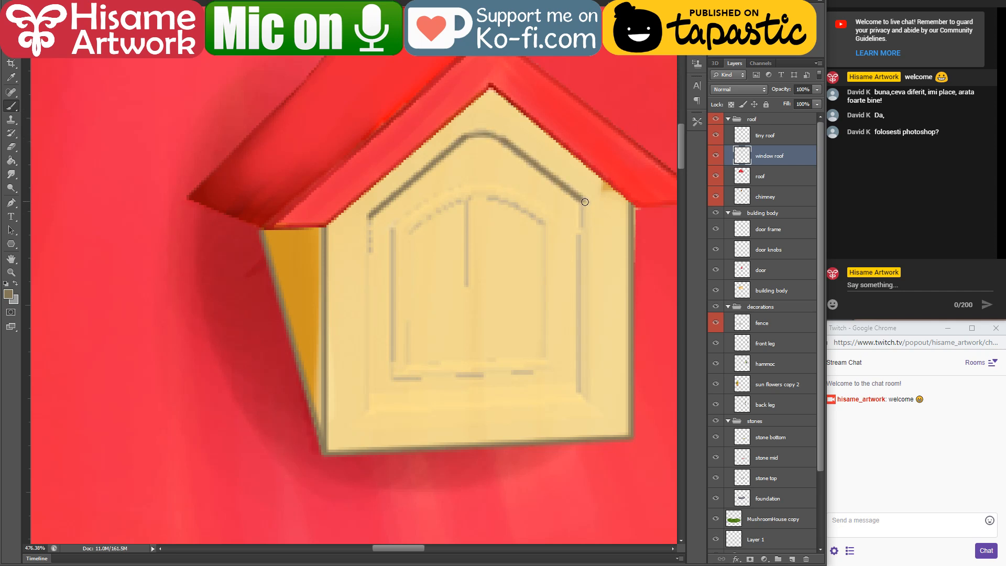
left_click_drag(582, 203, 579, 379)
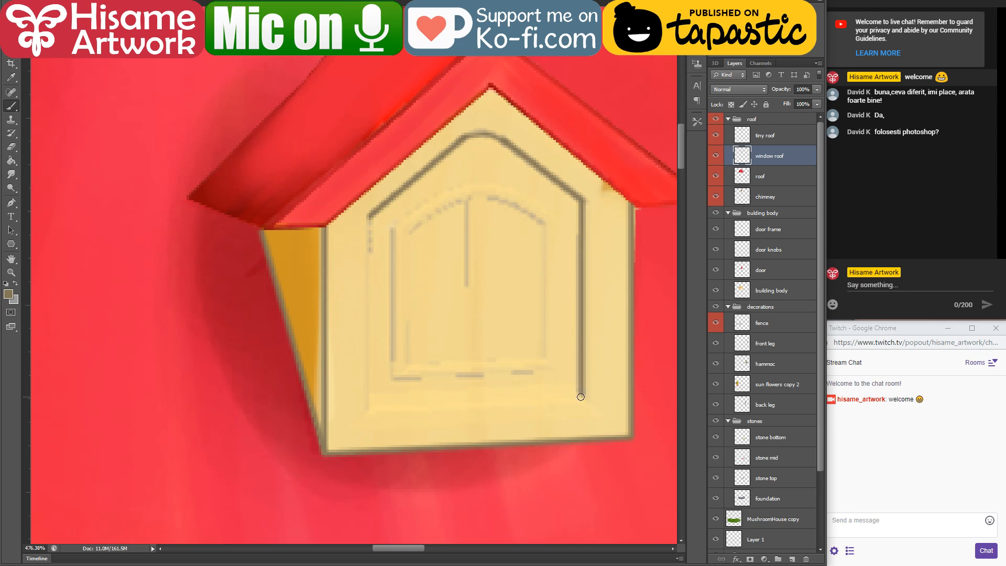
left_click(371, 408, "shift")
left_click_drag(370, 406, 370, 212)
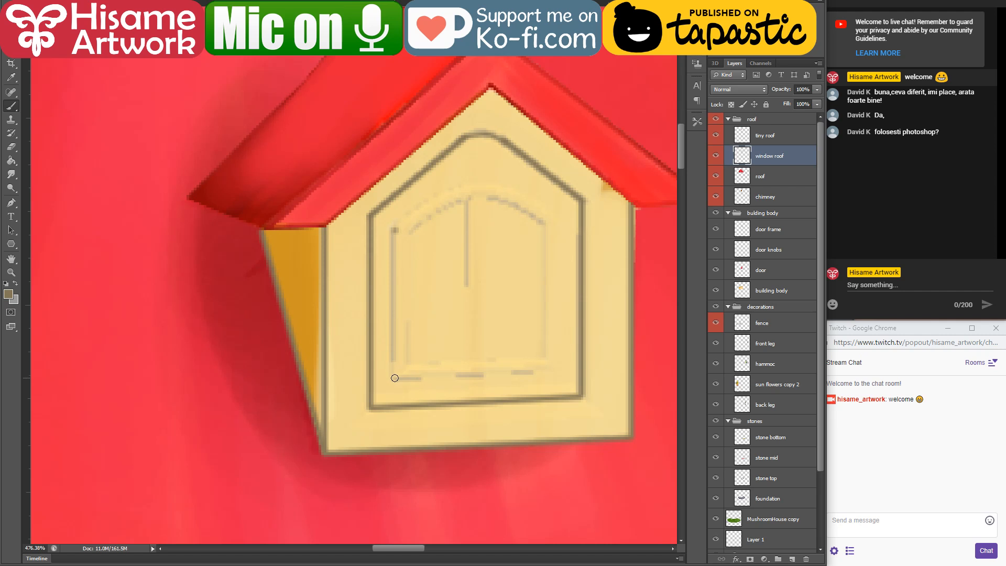
Step: Draw the inner window frame's two sides and lower edge, plus two vertical lines for the central bar
left_click(395, 377, "shift")
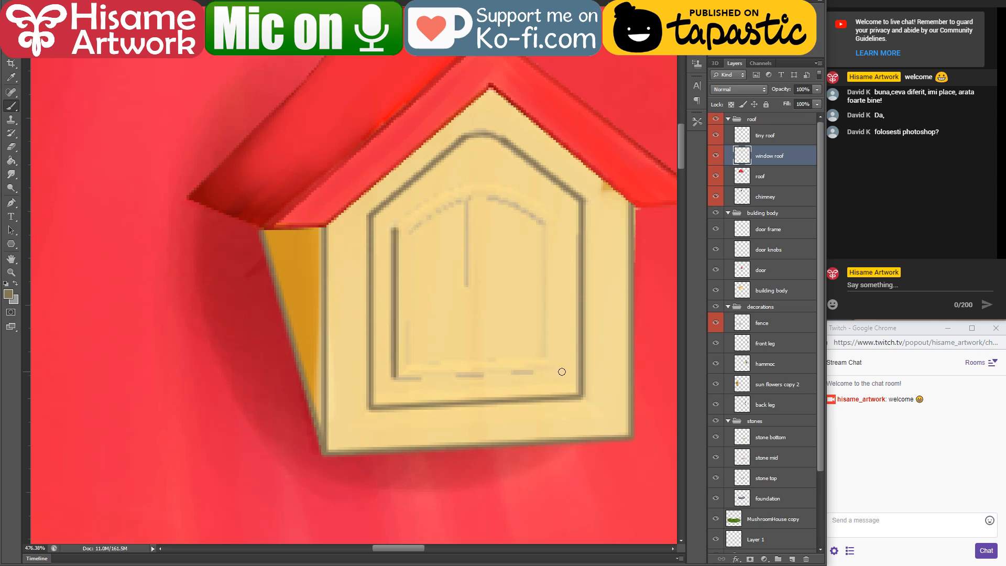
left_click(554, 369, "shift")
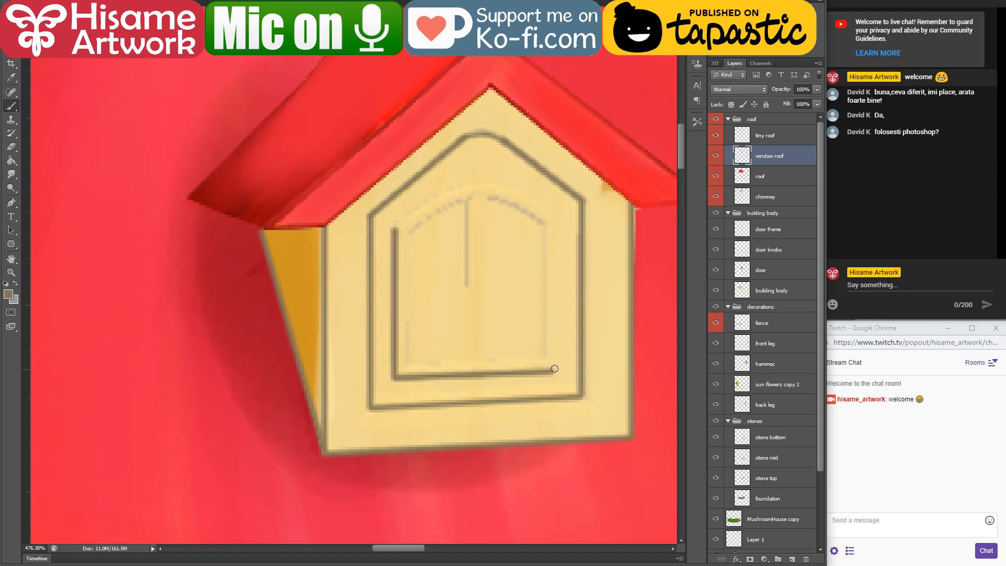
left_click_drag(553, 368, 555, 225)
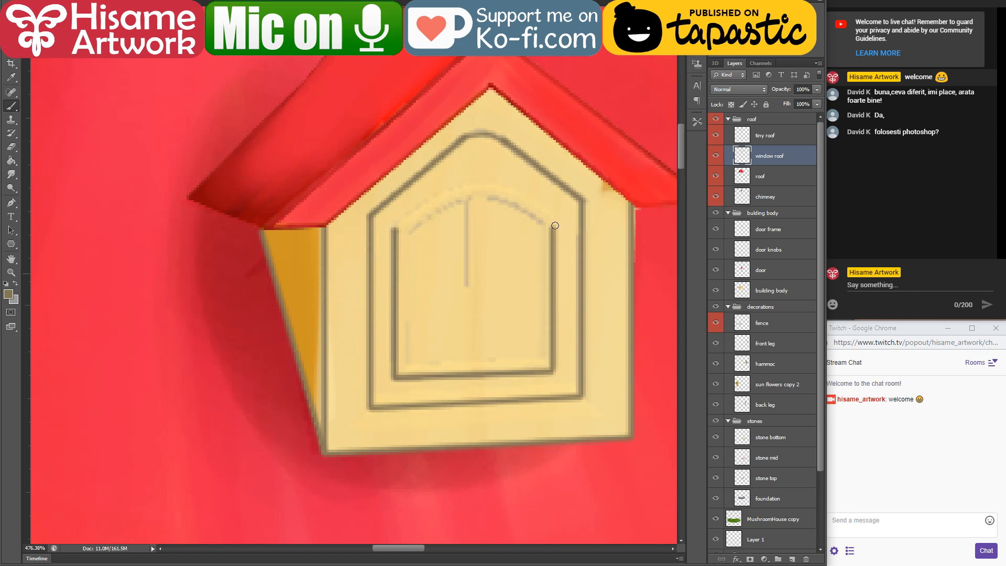
mouse_move(469, 209)
left_mouse_down()
mouse_move(465, 366)
mouse_move(481, 203)
left_mouse_up()
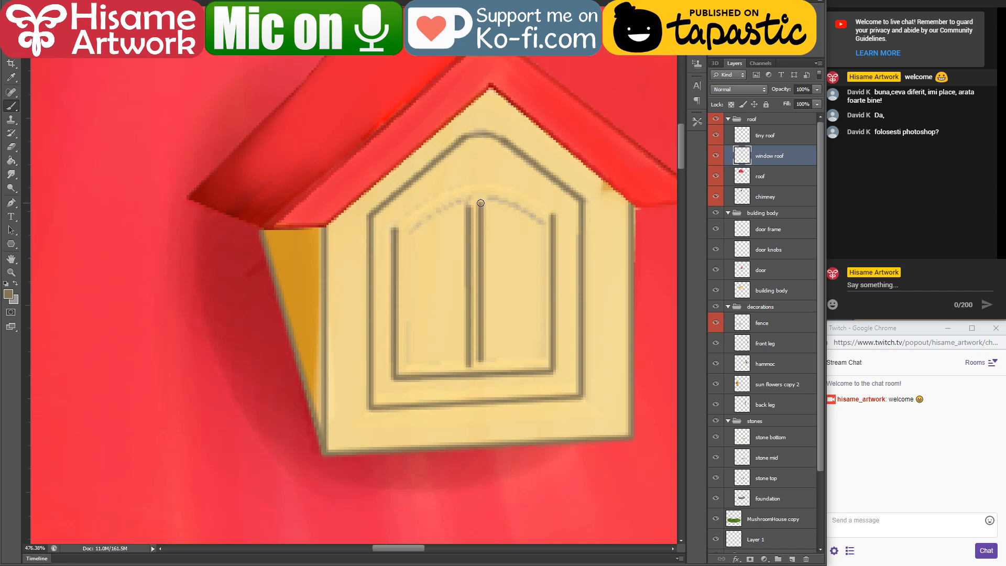
Step: Draw the vertical edge of the left pane and a straight line along the bottom of both panes
scroll(485, 324, "up", 2)
left_click_drag(376, 370, 378, 210)
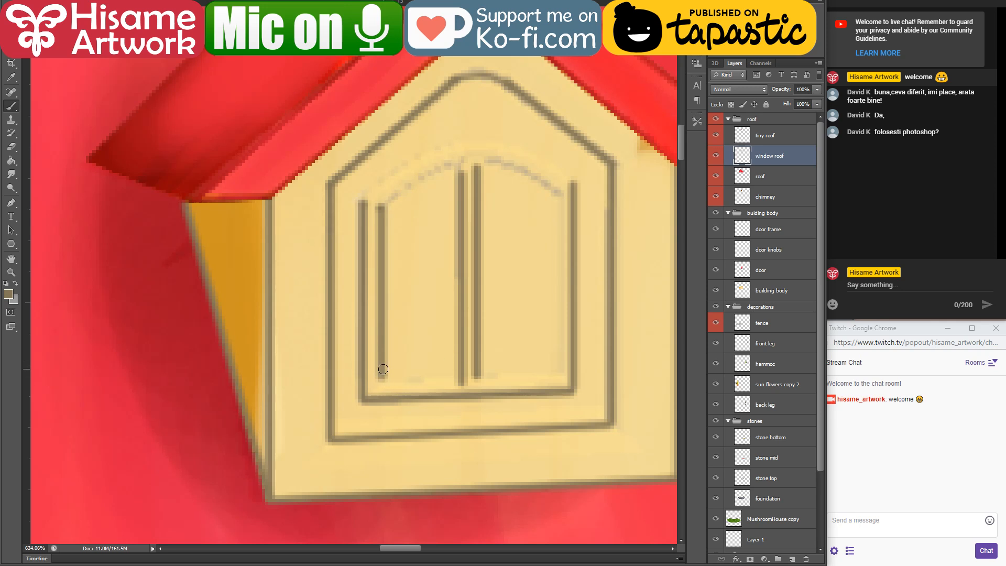
left_click(565, 375, "shift")
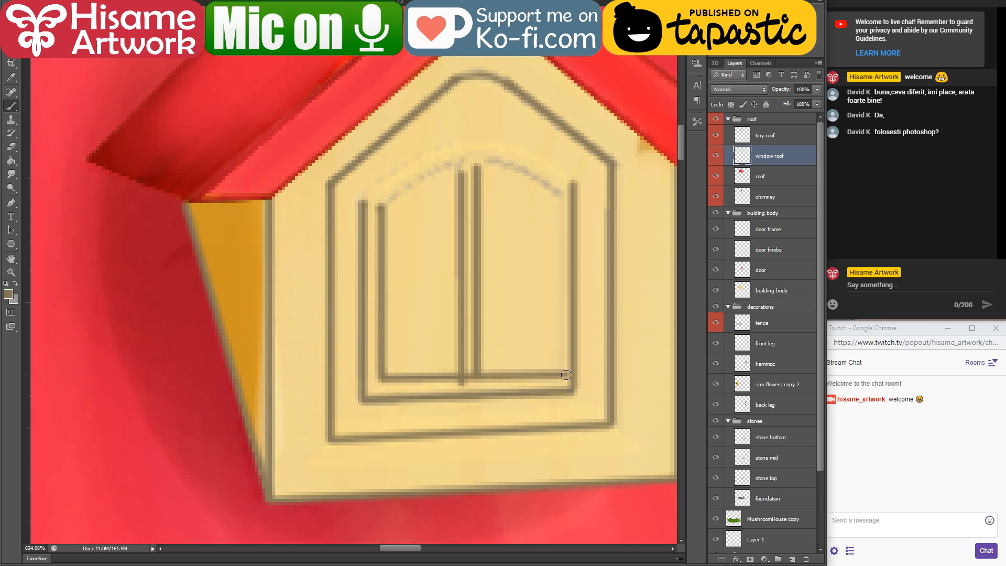
key("ctrl+z")
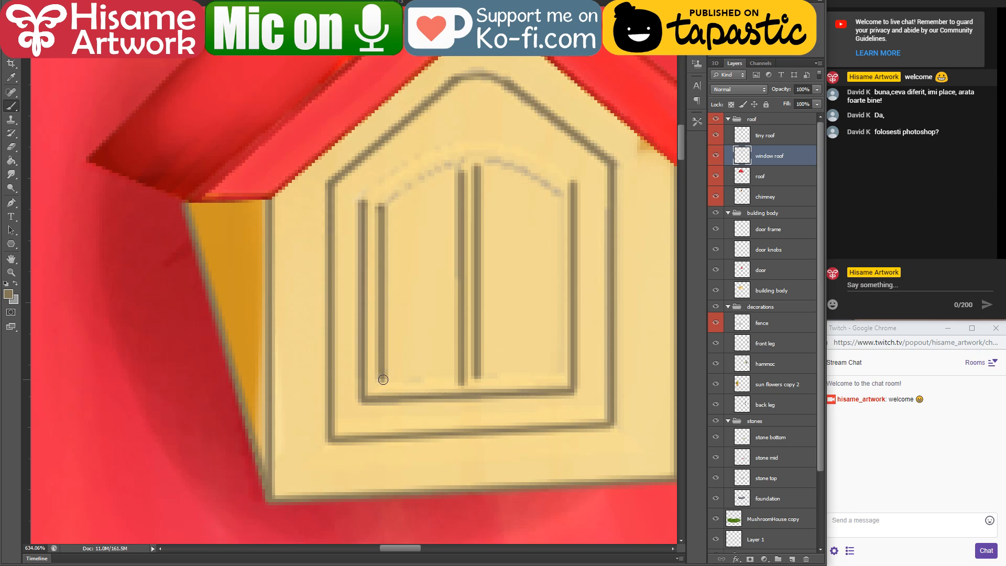
left_click(569, 373, "shift")
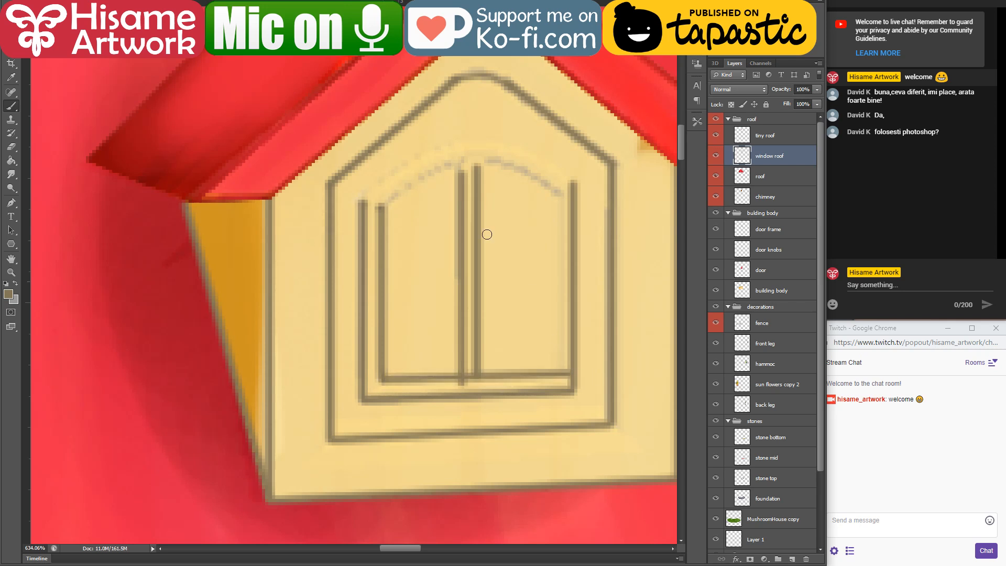
Step: Draw curved lines over the tops of both panes and an outer arch joining the inner frame's sides
mouse_move(384, 211)
left_mouse_down()
mouse_move(408, 184)
mouse_move(479, 162)
mouse_move(519, 171)
mouse_move(562, 199)
left_mouse_up()
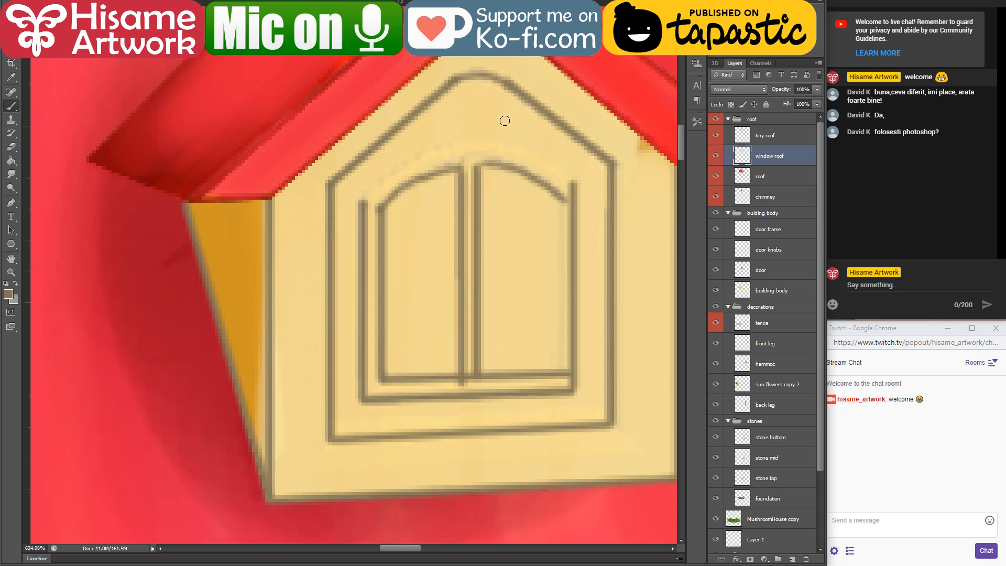
mouse_move(363, 190)
left_mouse_down()
mouse_move(411, 161)
mouse_move(461, 148)
left_mouse_up()
key("ctrl+z")
mouse_move(362, 199)
left_mouse_down()
mouse_move(415, 155)
mouse_move(483, 141)
mouse_move(532, 153)
mouse_move(577, 190)
left_mouse_up()
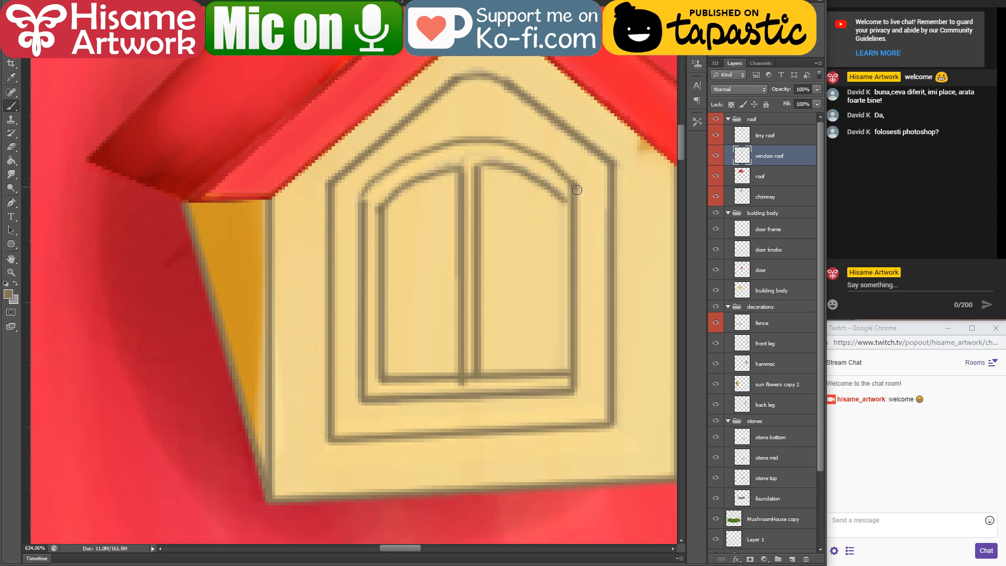
Step: Set the foreground colour to white (ffffff) and try the Paint Bucket, undoing its last action
left_click_drag(441, 219, 360, 253)
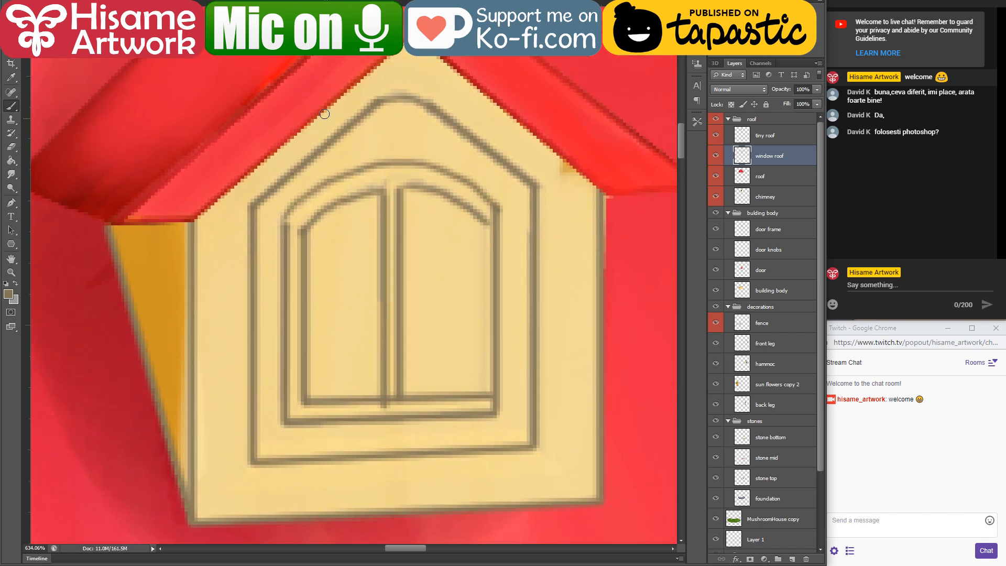
left_click(8, 294)
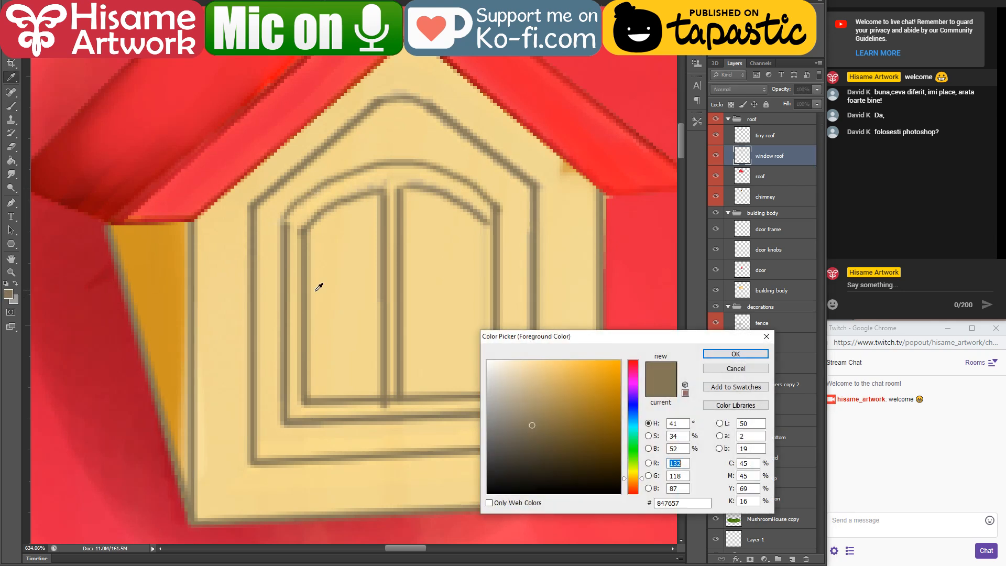
left_click_drag(514, 383, 486, 360)
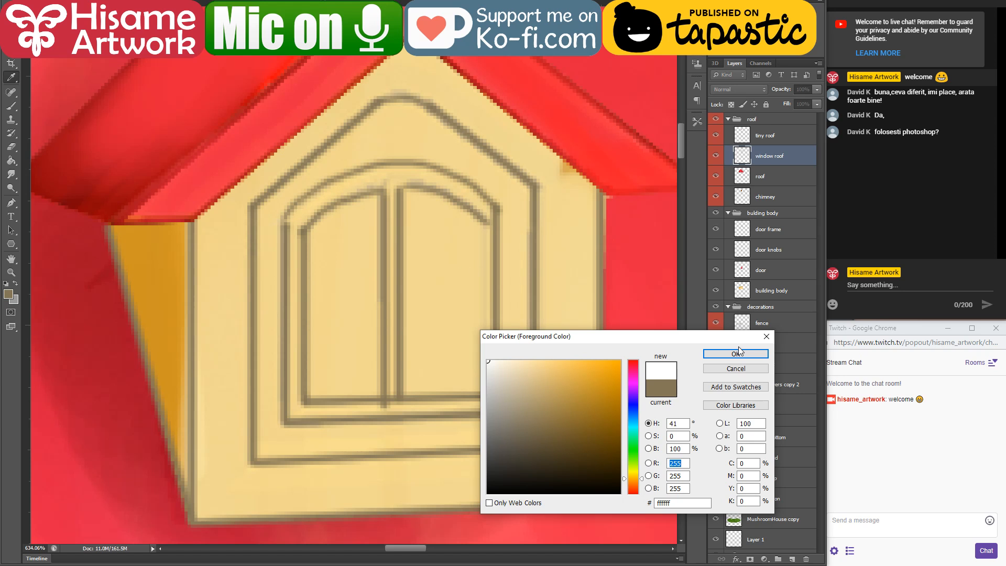
left_click(736, 353)
left_click(11, 161)
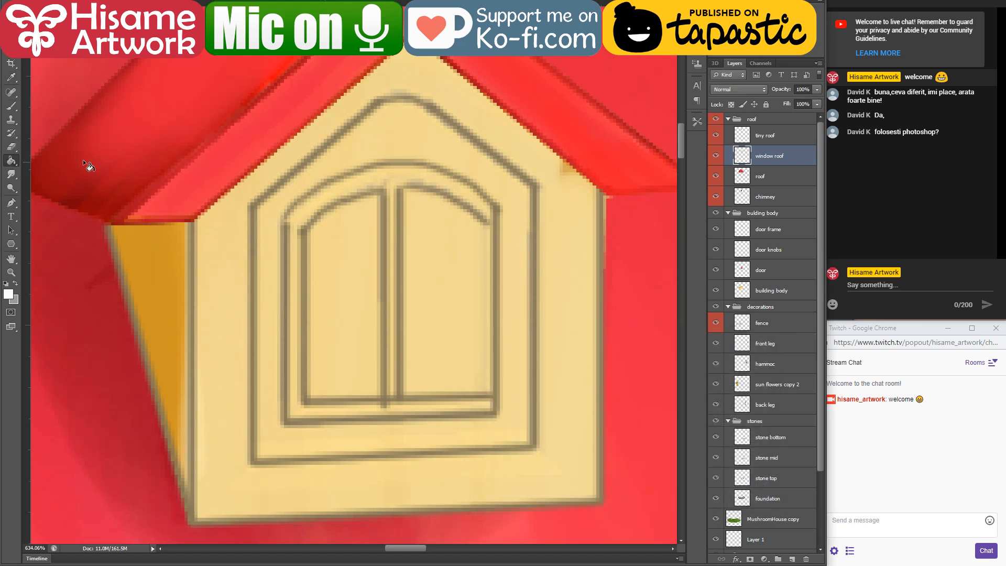
key("ctrl+z")
Step: Return to the Brush, enlarge it and choose the round 30-pixel brush preset
left_click(11, 105)
key("bracketright")
key("bracketright")
key("bracketright")
key("bracketright")
key("bracketright")
key("bracketright")
left_click(33, 4)
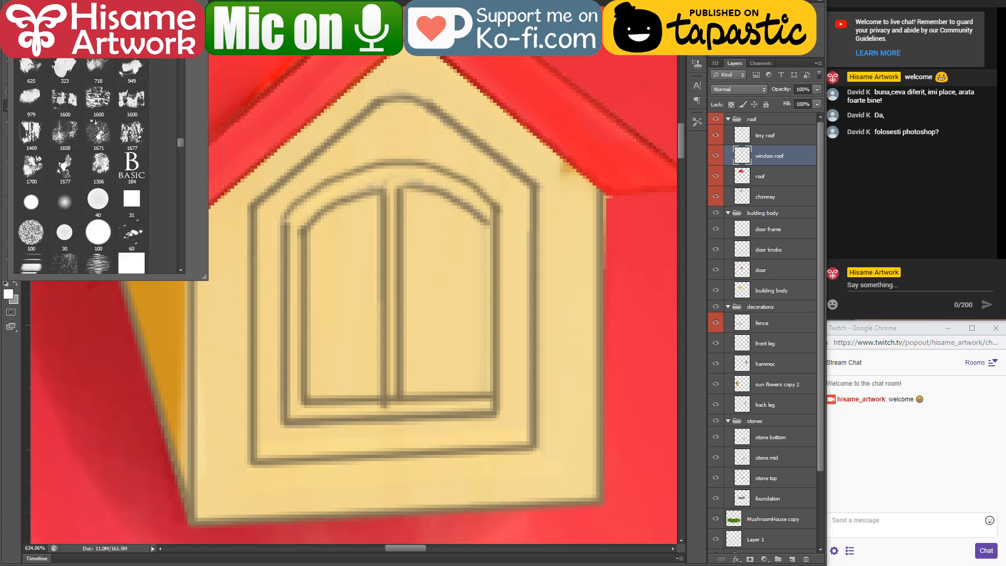
left_click(65, 233)
left_click(237, 223)
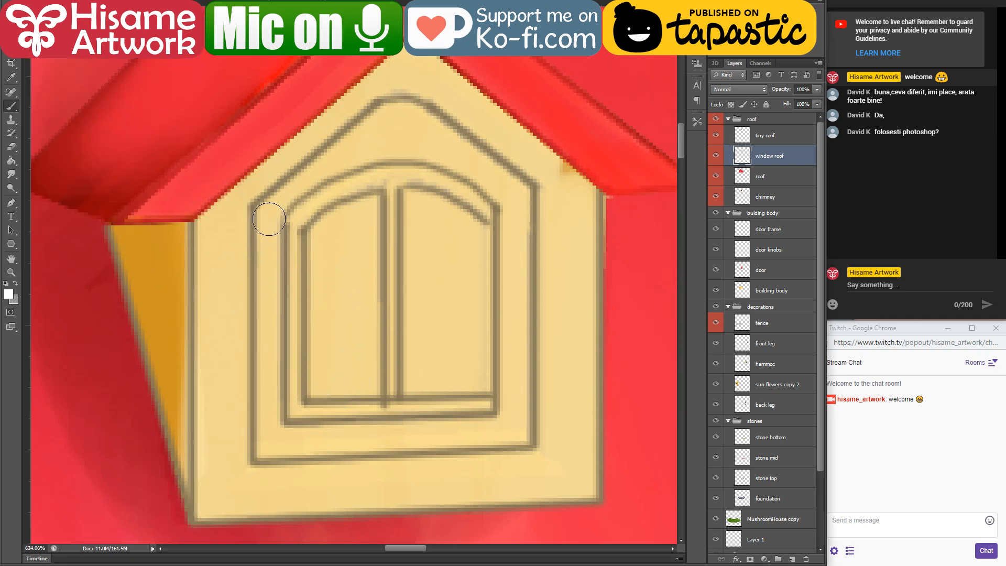
Step: Paint the outer border of the attic window frame white, covering its sides, bottom and pointed top
left_click_drag(265, 218, 267, 347)
mouse_move(263, 281)
left_mouse_down()
mouse_move(267, 413)
mouse_move(341, 438)
mouse_move(496, 438)
mouse_move(518, 341)
mouse_move(512, 410)
mouse_move(515, 246)
left_mouse_up()
left_click_drag(267, 214, 373, 132)
mouse_move(294, 190)
left_mouse_down()
mouse_move(405, 126)
mouse_move(371, 126)
mouse_move(366, 141)
mouse_move(431, 146)
mouse_move(477, 166)
mouse_move(543, 247)
mouse_move(502, 183)
mouse_move(515, 275)
left_mouse_up()
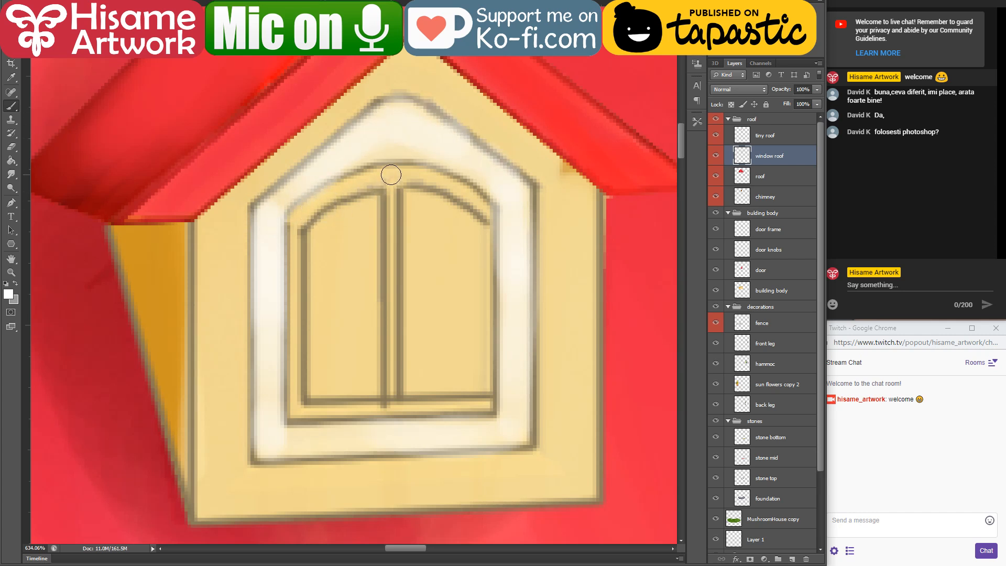
Step: Paint the window's central divider, lower rail, side strip and inner arch white, and touch up the frame's upper border
left_click_drag(391, 178, 388, 402)
left_click_drag(307, 409, 495, 406)
left_click_drag(286, 231, 292, 405)
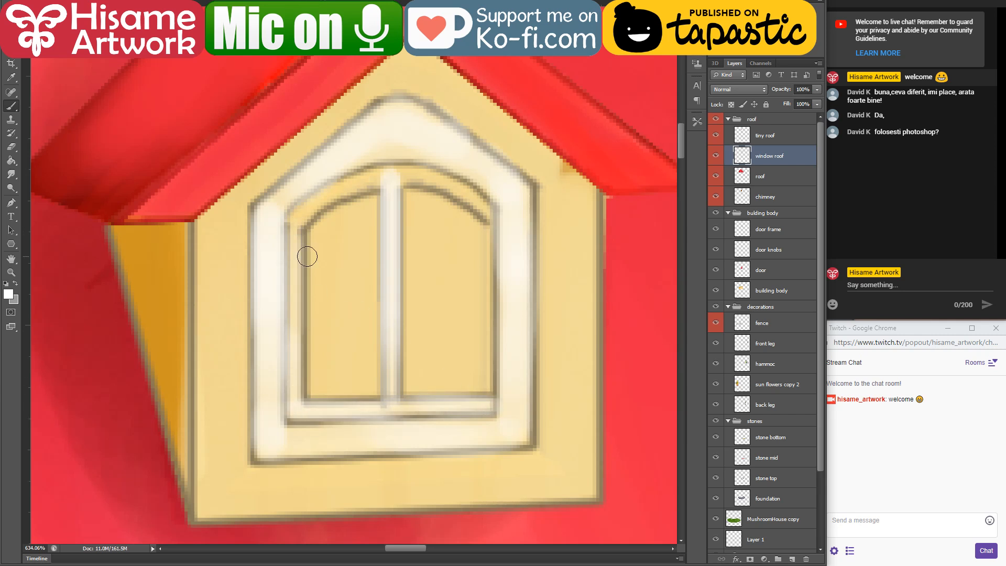
mouse_move(303, 223)
left_mouse_down()
mouse_move(386, 172)
mouse_move(456, 184)
mouse_move(487, 216)
left_mouse_up()
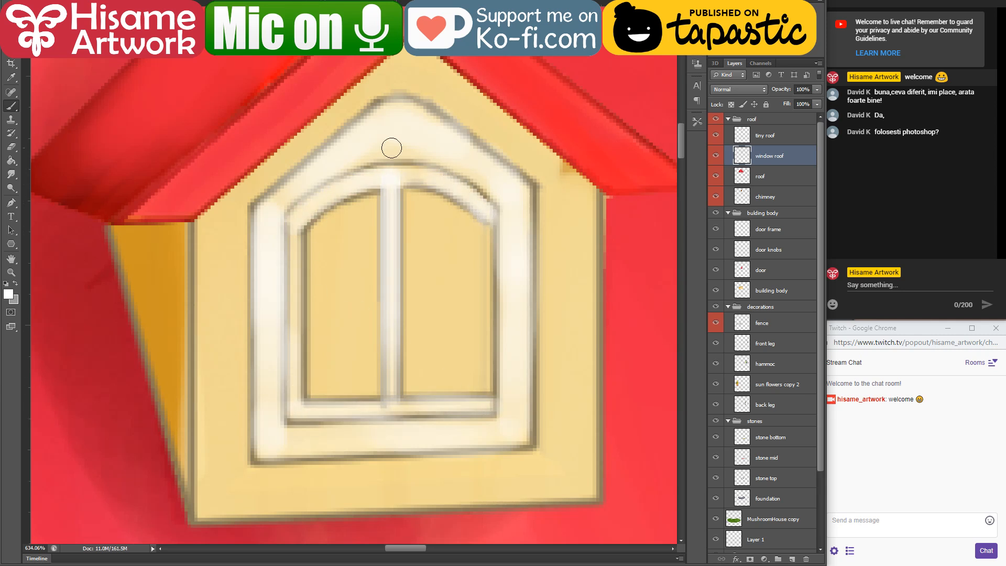
mouse_move(355, 161)
left_mouse_down()
mouse_move(464, 171)
mouse_move(502, 195)
left_mouse_up()
left_click_drag(411, 108, 458, 146)
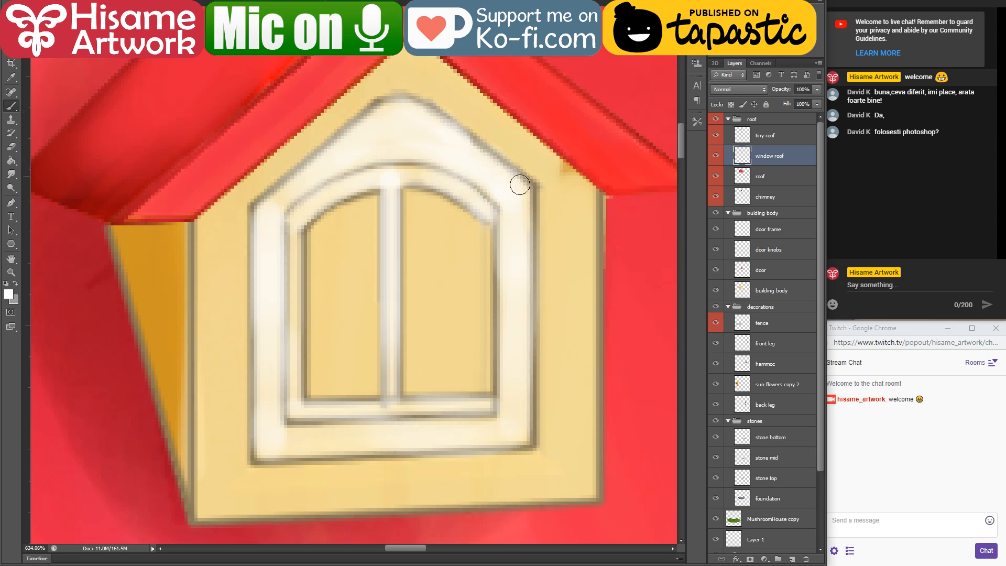
left_click_drag(519, 185, 519, 246)
Step: Sample the wall's cream colour and clean up the dark outline along the attic wall's right edge
left_click(547, 147, "alt")
mouse_move(553, 157)
left_mouse_down()
mouse_move(579, 185)
mouse_move(603, 360)
left_mouse_up()
left_click(11, 147)
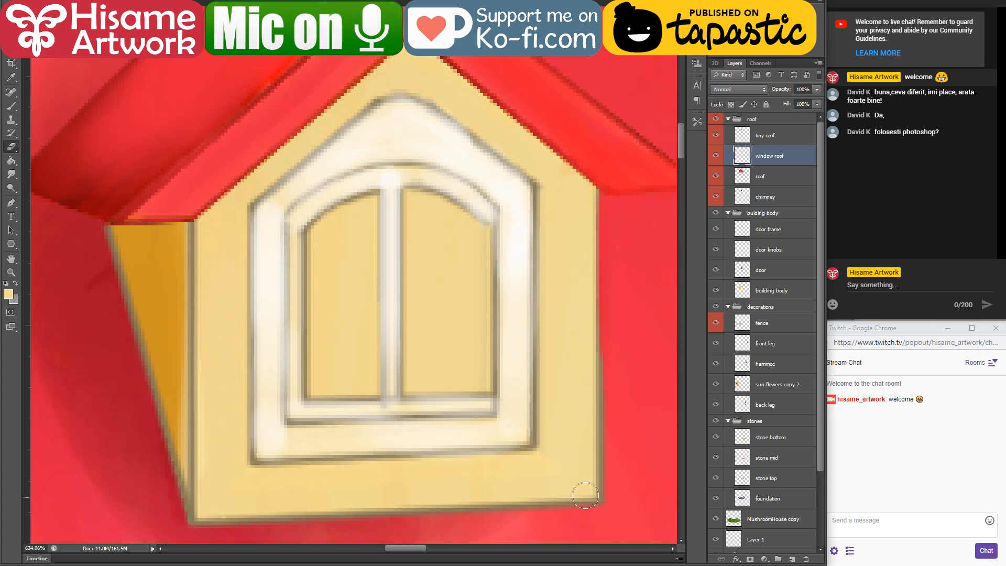
left_click(11, 107)
key("l")
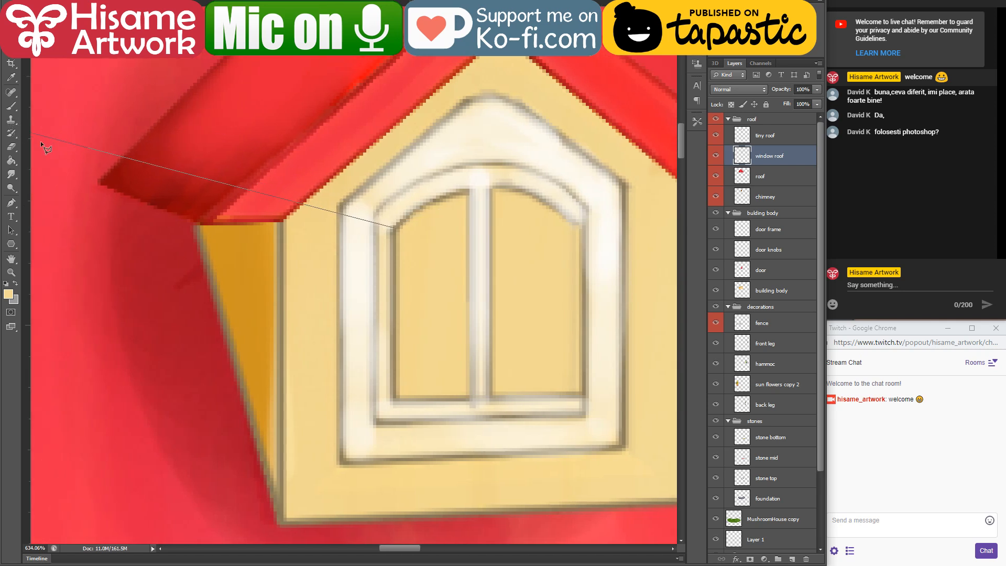
key("Escape")
Step: Erase the cream paint inside both panes of the attic window
left_click_drag(452, 210, 314, 202)
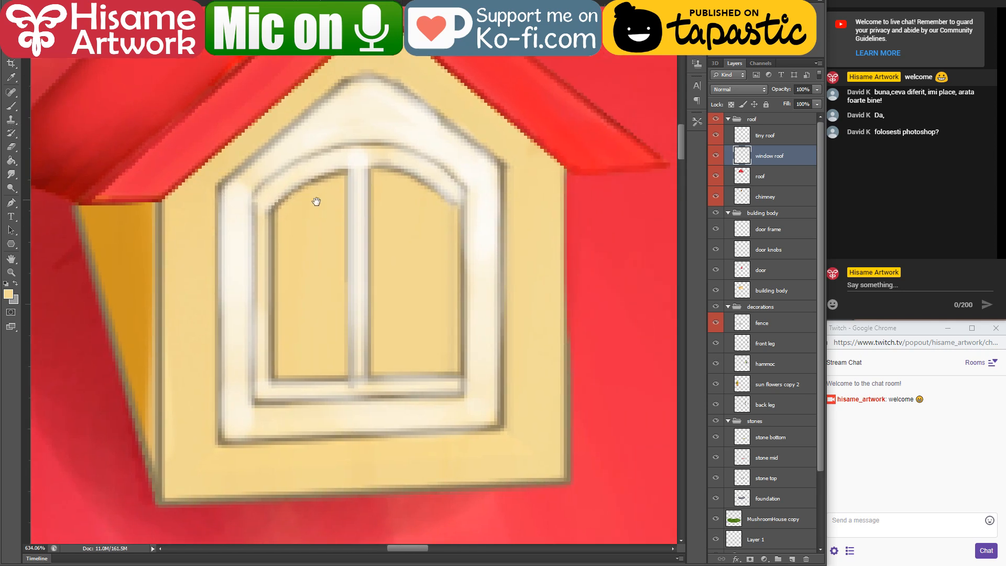
left_click(7, 149)
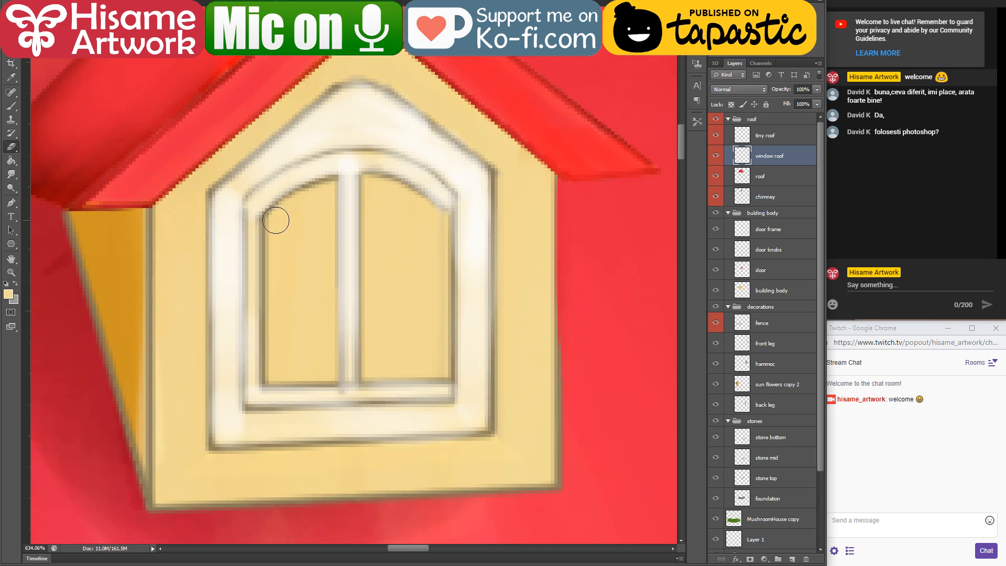
mouse_move(272, 219)
left_mouse_down()
mouse_move(280, 367)
mouse_move(271, 375)
mouse_move(335, 381)
mouse_move(328, 178)
mouse_move(279, 216)
mouse_move(335, 185)
mouse_move(286, 205)
mouse_move(282, 231)
mouse_move(312, 200)
mouse_move(319, 353)
mouse_move(302, 362)
mouse_move(289, 338)
mouse_move(289, 364)
mouse_move(301, 370)
mouse_move(314, 293)
left_mouse_up()
mouse_move(282, 367)
left_mouse_down()
mouse_move(309, 363)
mouse_move(323, 316)
left_mouse_up()
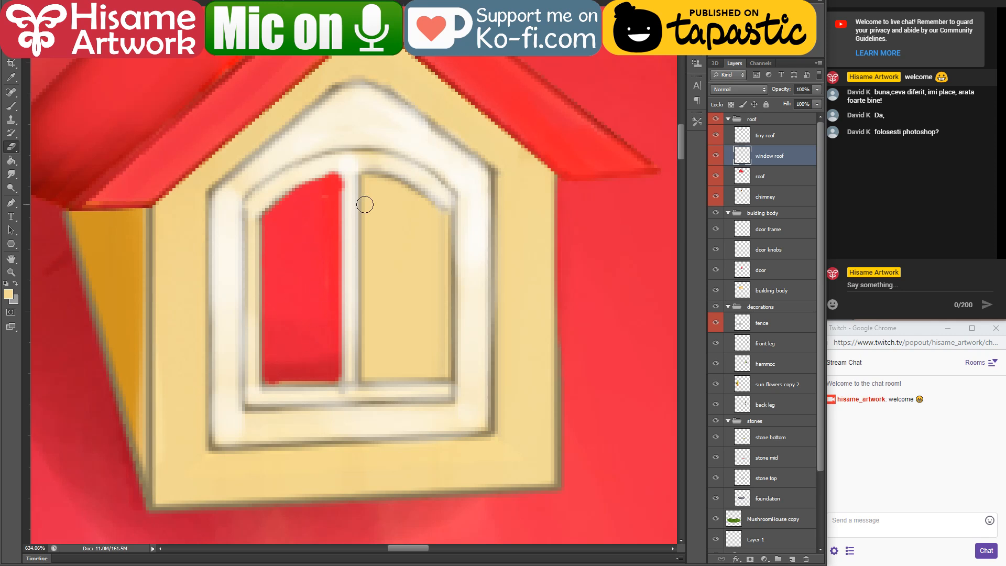
mouse_move(369, 181)
left_mouse_down()
mouse_move(366, 374)
mouse_move(444, 375)
mouse_move(434, 210)
left_mouse_up()
mouse_move(374, 178)
left_mouse_down()
mouse_move(431, 199)
mouse_move(386, 191)
mouse_move(389, 362)
mouse_move(383, 194)
mouse_move(426, 298)
mouse_move(414, 361)
mouse_move(402, 223)
mouse_move(412, 281)
left_mouse_up()
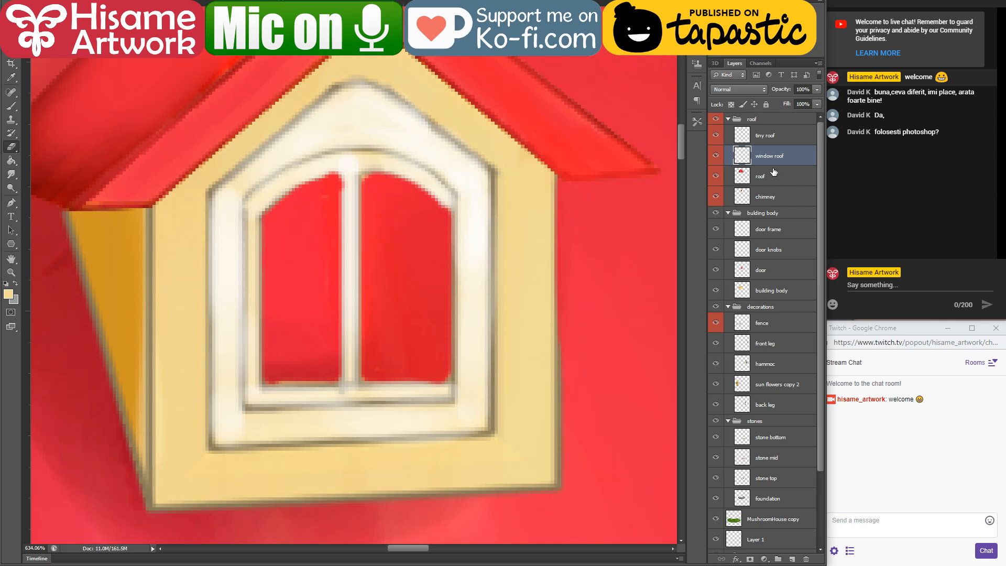
Step: Add a new layer directly above the roof layer and name it inside
left_click(773, 173)
left_click(792, 559)
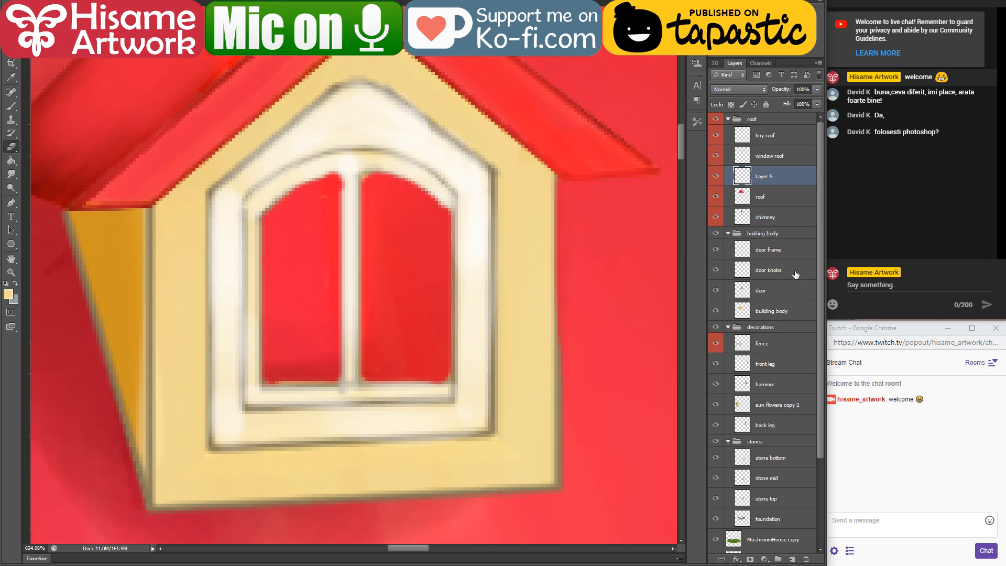
double_click(763, 177)
type("inside")
key("Return")
Step: Return to the Brush and set the foreground colour to very dark brown (270000)
left_click(12, 108)
left_click(9, 294)
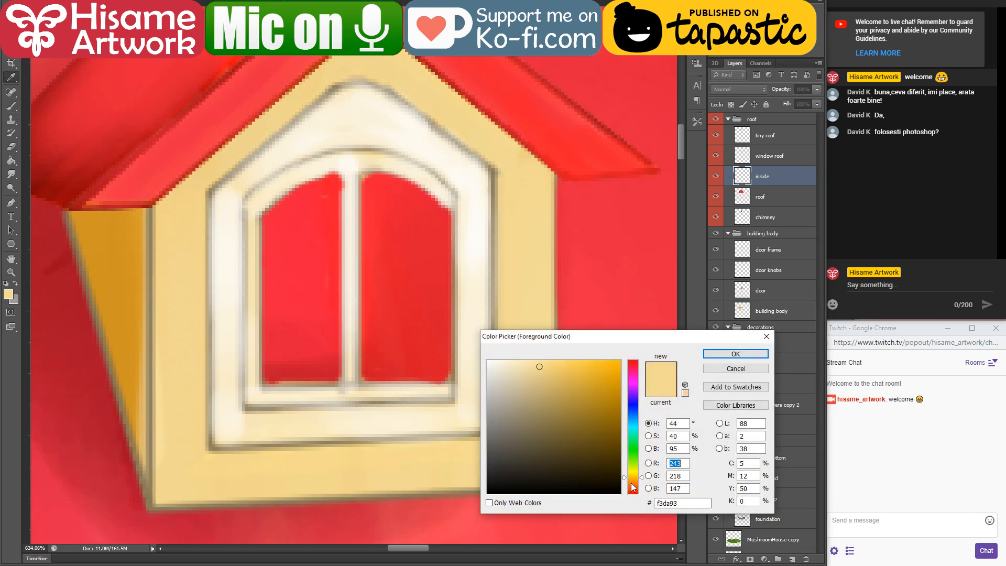
left_click_drag(634, 488, 633, 512)
left_click(622, 475)
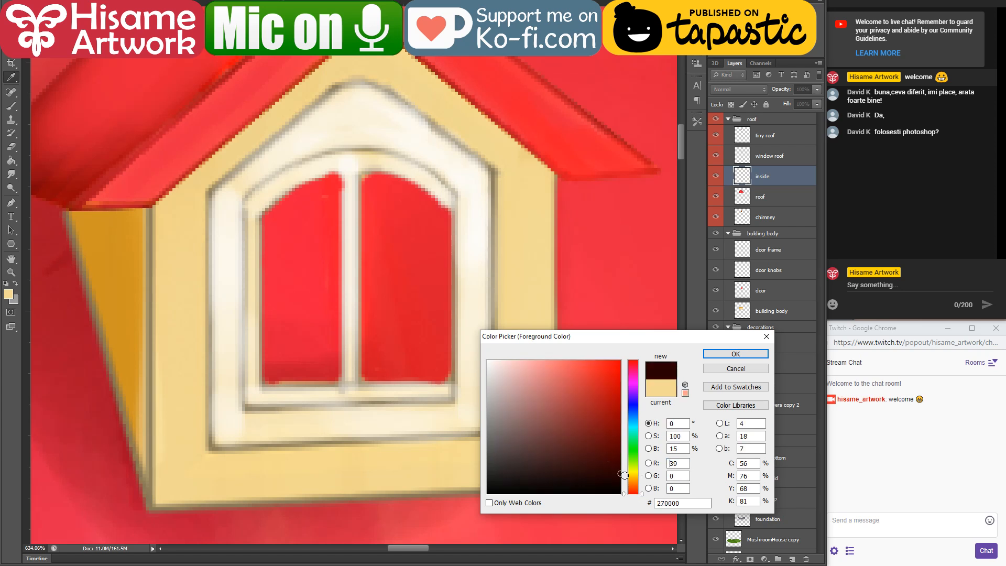
left_click(734, 354)
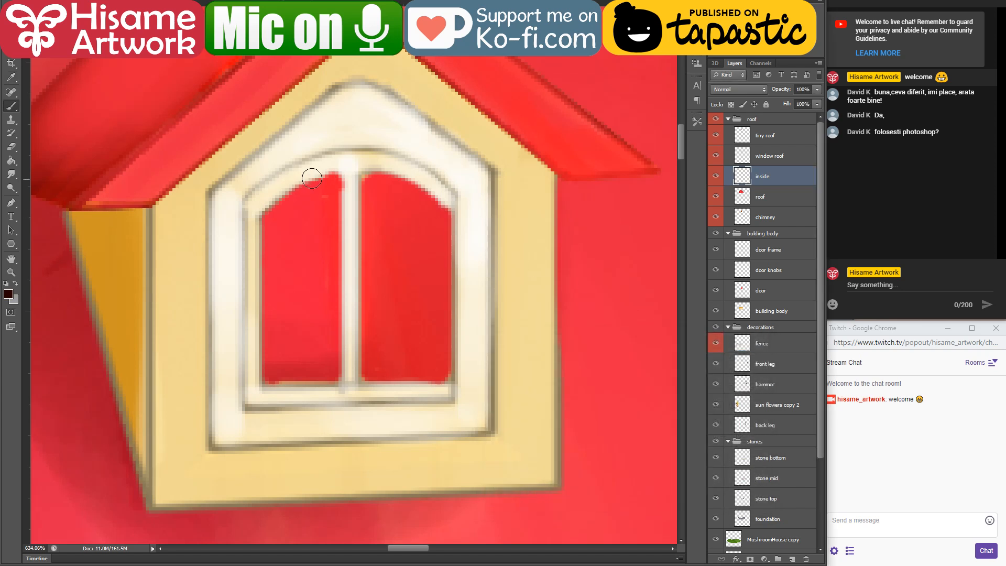
Step: Paint both window panes dark brown with a larger brush and erase the spill beyond the attic's right wall
key("]")
key("]")
key("]")
key("]")
key("]")
key("]")
key("]")
mouse_move(271, 248)
left_mouse_down()
mouse_move(387, 161)
mouse_move(427, 258)
mouse_move(479, 337)
mouse_move(363, 224)
left_mouse_up()
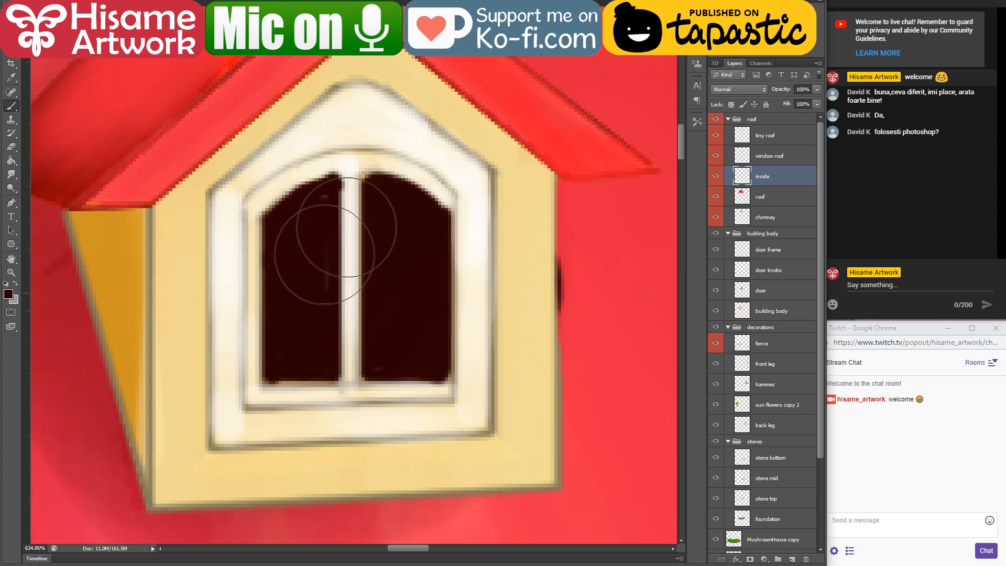
left_click(10, 147)
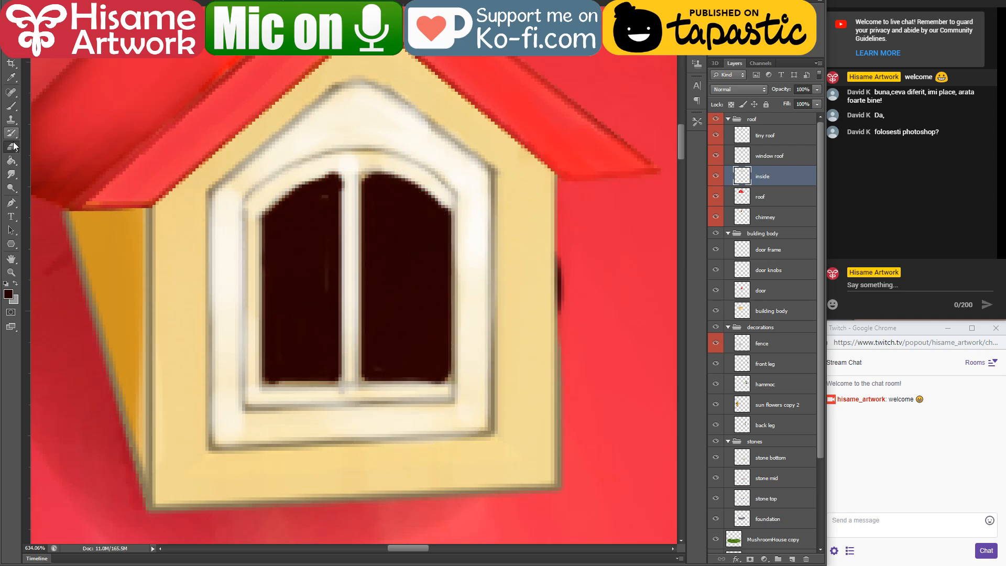
left_click_drag(561, 229, 565, 333)
Step: Load the contents of the window roof layer as a selection
left_click(783, 155)
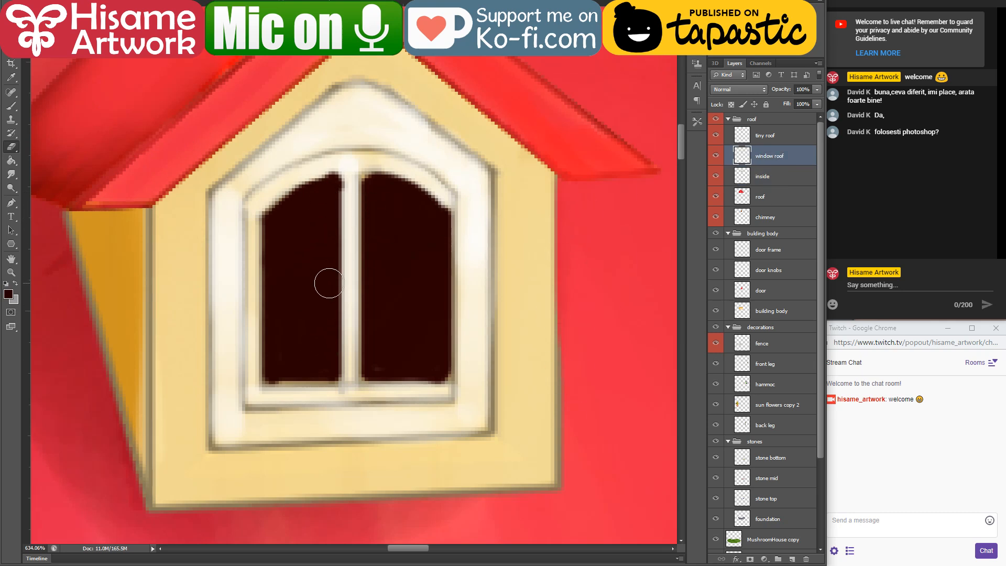
scroll(328, 283, "down", 8)
scroll(333, 286, "down", 2)
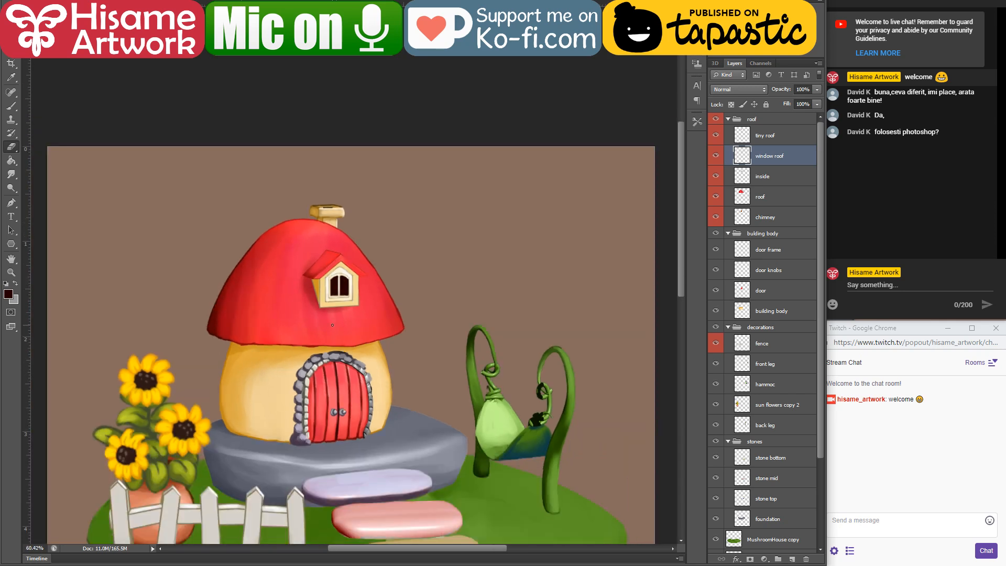
left_click_drag(313, 355, 357, 283)
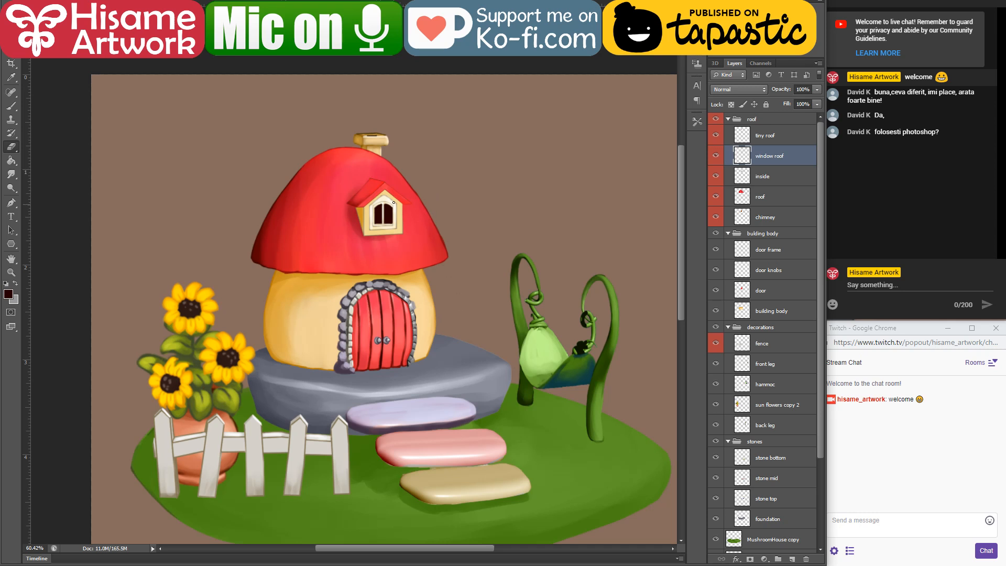
scroll(383, 176, "up", 13)
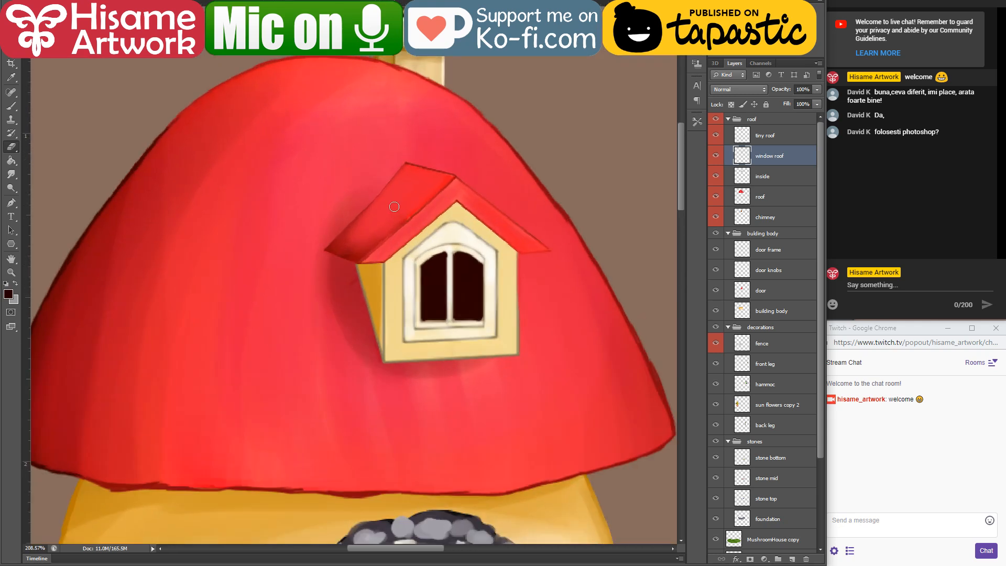
scroll(400, 209, "down", 2)
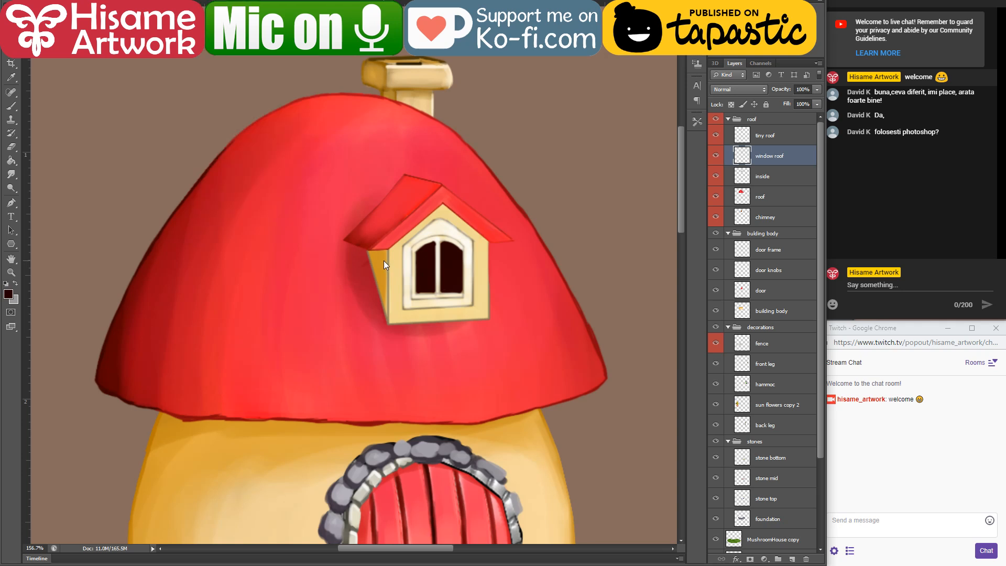
left_click(741, 155, "ctrl")
scroll(324, 289, "up", 2)
key("h")
mouse_move(398, 280)
left_mouse_down()
mouse_move(417, 229)
mouse_move(355, 138)
left_mouse_up()
Step: Shade the attic window's walls with the orange sampled from the edge of the building body
key("e")
key("ctrl+d")
mouse_move(276, 202)
left_mouse_down()
mouse_move(463, 181)
mouse_move(458, 131)
mouse_move(414, 156)
left_mouse_up()
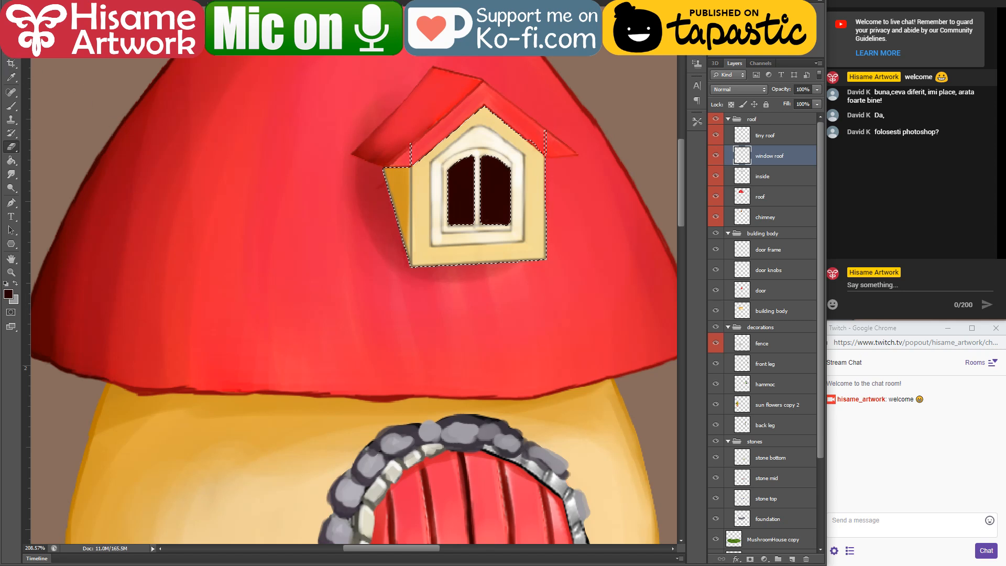
left_click(11, 105)
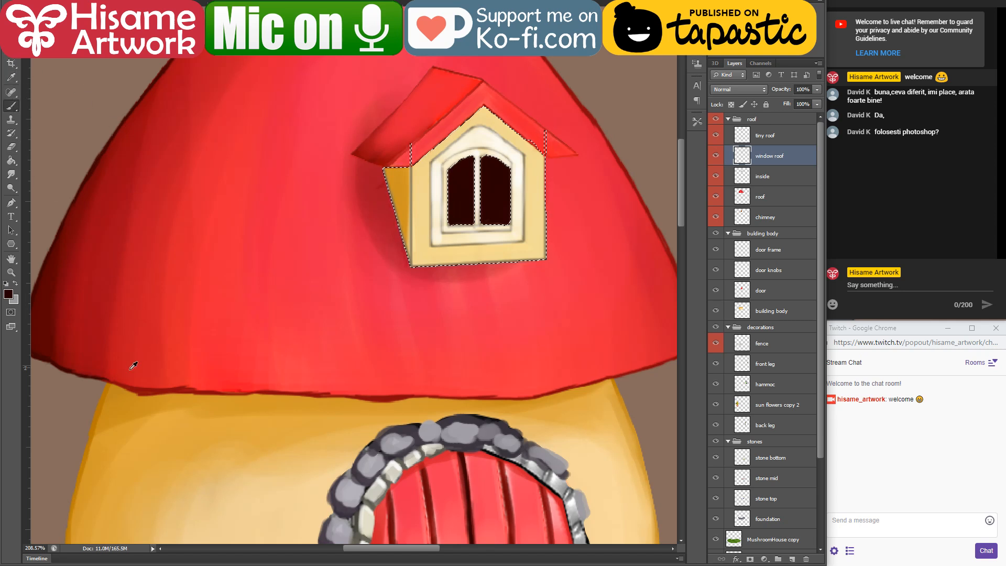
left_click(116, 396, "alt")
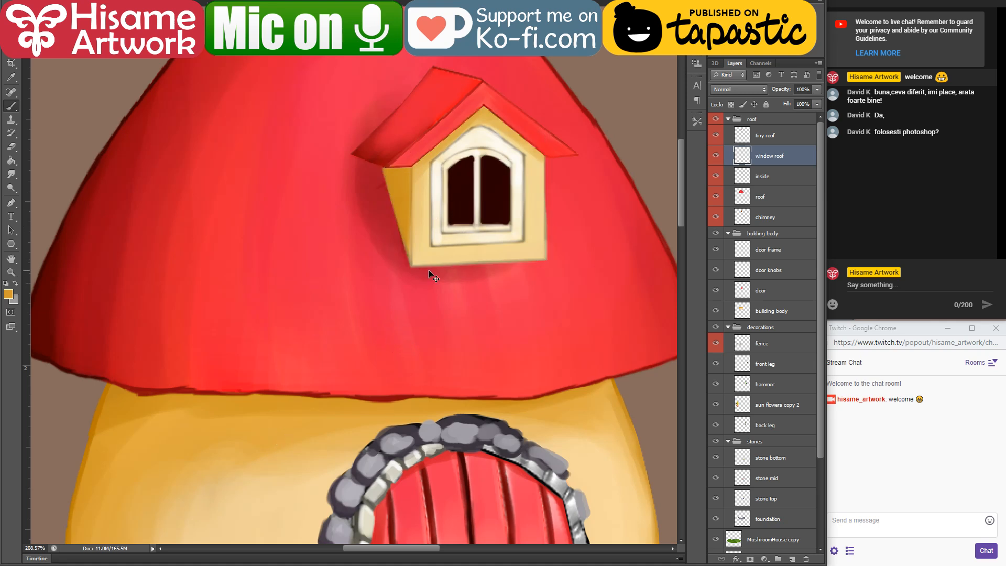
Step: Select the stone mid layer and load the pink stepping stone as a selection
scroll(432, 276, "down", 5)
scroll(406, 431, "up", 2)
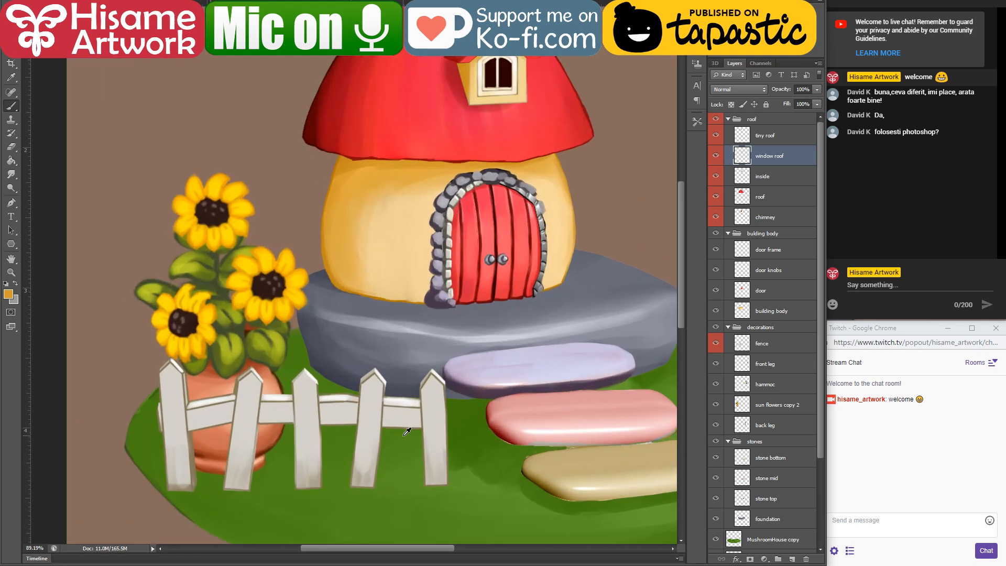
left_click_drag(533, 303, 455, 332)
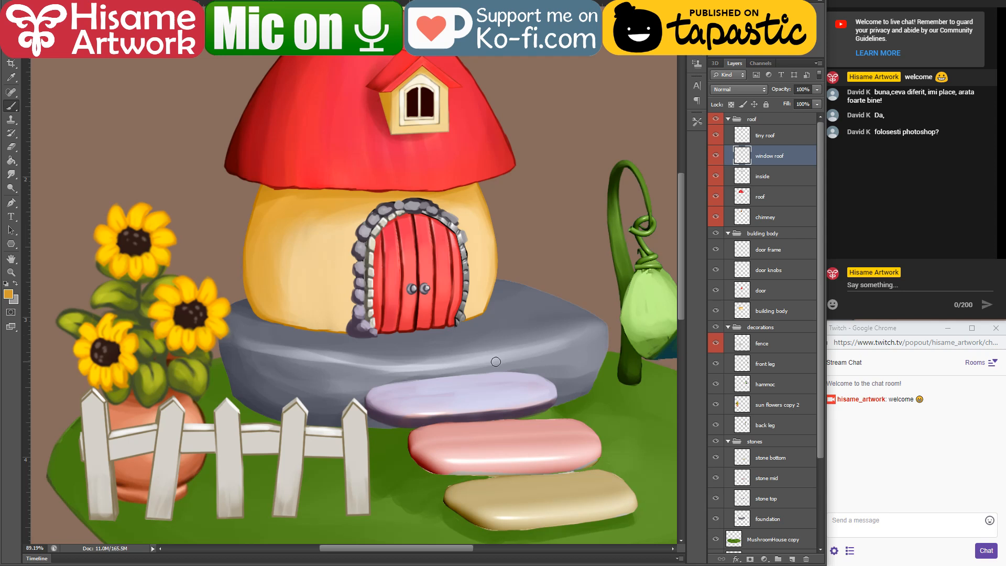
key("v")
left_click(492, 338, "ctrl")
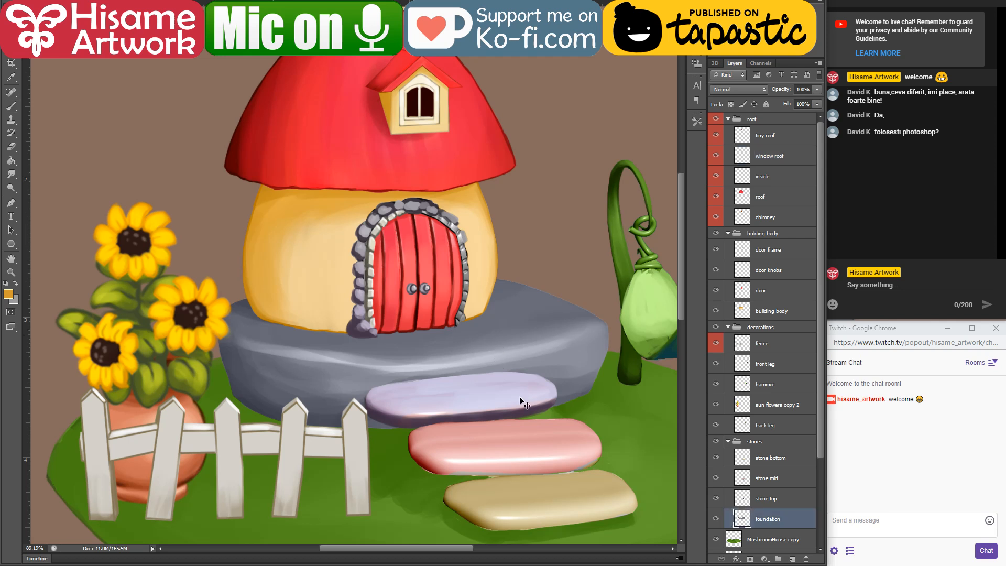
mouse_move(521, 402)
left_mouse_down()
mouse_move(505, 360)
mouse_move(382, 369)
mouse_move(507, 409)
left_mouse_up()
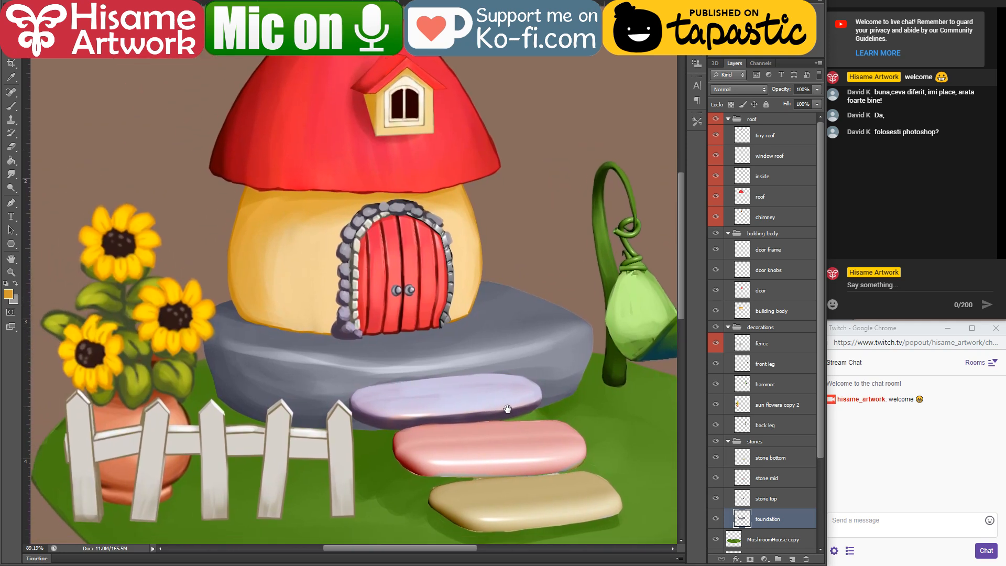
left_click(524, 455, "ctrl")
left_click(743, 478, "ctrl")
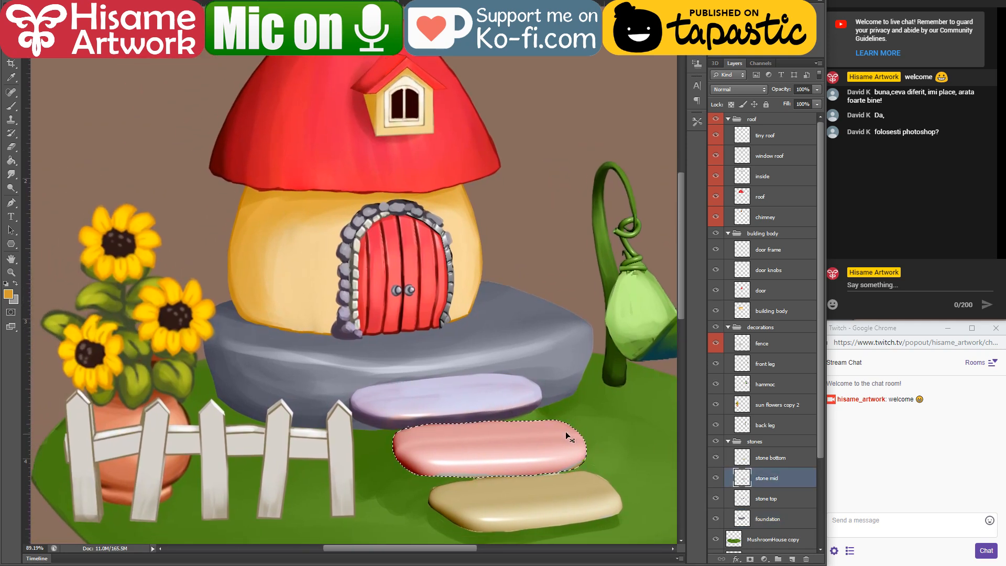
Step: Sample the pink stone's darker red and paint it along the stone's left end and lower edge
scroll(528, 479, "up", 5)
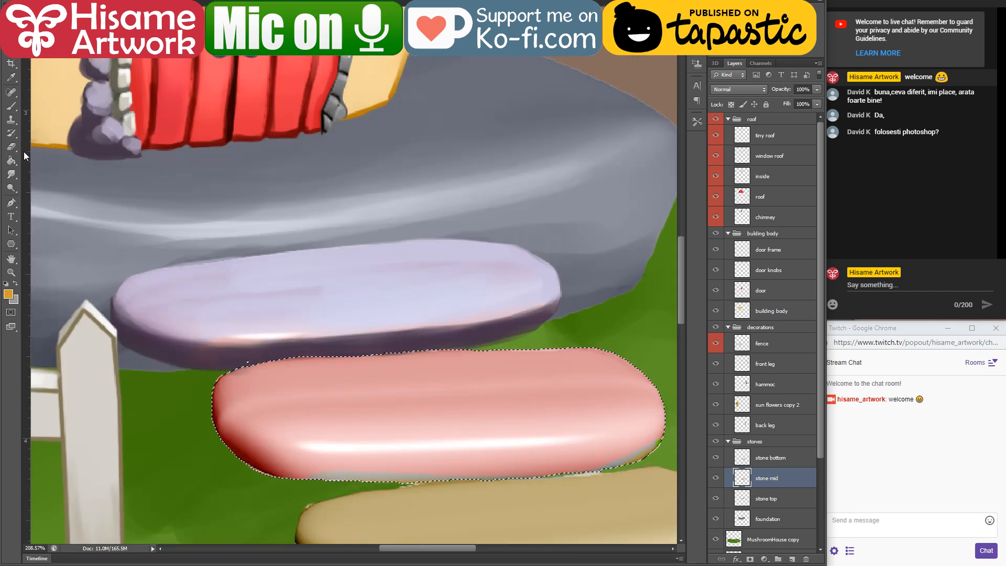
key("b")
left_click(223, 401, "alt")
mouse_move(207, 392)
left_mouse_down()
mouse_move(285, 481)
mouse_move(257, 460)
mouse_move(445, 483)
mouse_move(356, 478)
mouse_move(592, 463)
left_mouse_up()
mouse_move(514, 475)
left_mouse_down()
mouse_move(663, 443)
mouse_move(585, 480)
left_mouse_up()
Step: Sample the stone's light pink and smooth its upper face with long horizontal strokes
key("space")
left_click_drag(517, 413, 471, 378)
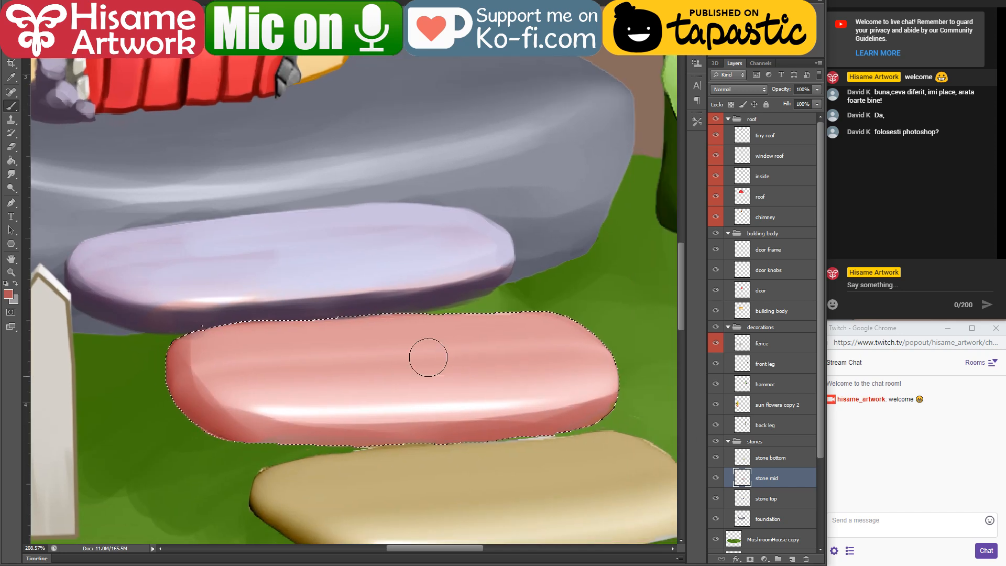
left_click(209, 346, "alt")
left_click_drag(170, 351, 457, 318)
left_click_drag(294, 337, 573, 345)
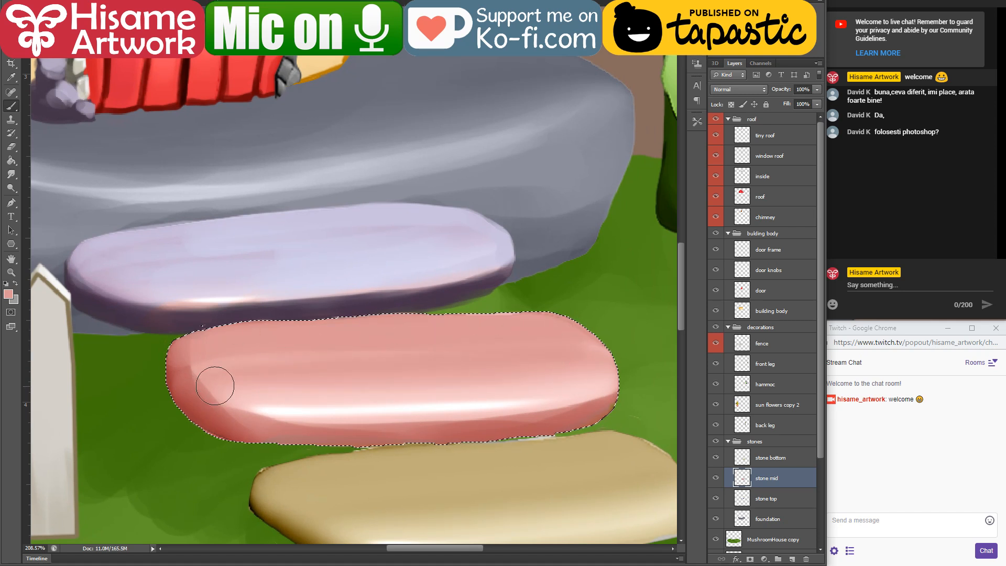
left_click_drag(213, 386, 433, 361)
left_click_drag(202, 398, 616, 375)
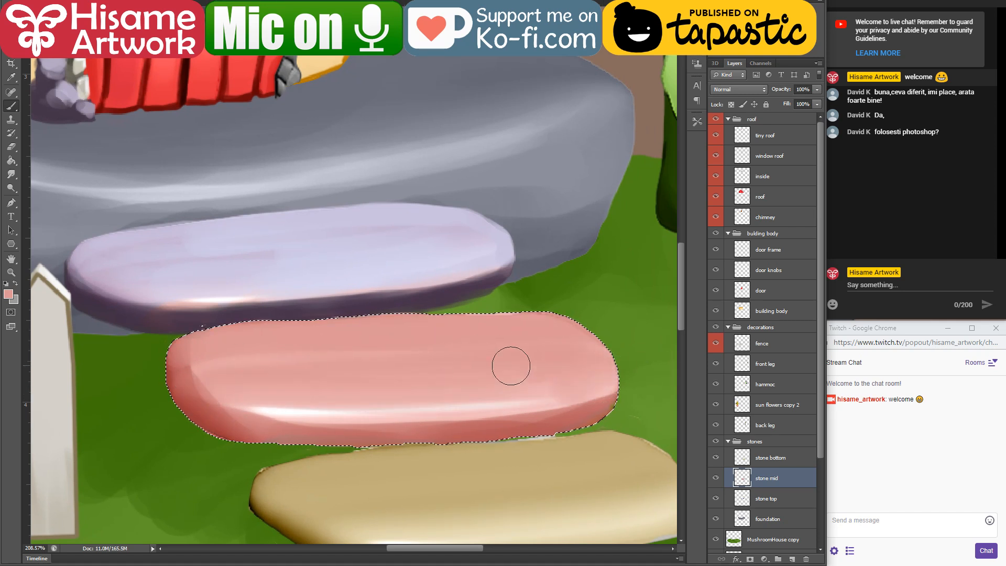
Step: Shade the pink stone's lower edge with a sampled grey, then blend its face with sampled pink and deselect
left_click(91, 328, "alt")
mouse_move(159, 388)
left_mouse_down()
mouse_move(538, 430)
mouse_move(672, 400)
mouse_move(267, 448)
left_mouse_up()
left_click(247, 344, "alt")
mouse_move(236, 404)
left_mouse_down()
mouse_move(180, 350)
mouse_move(339, 379)
left_mouse_up()
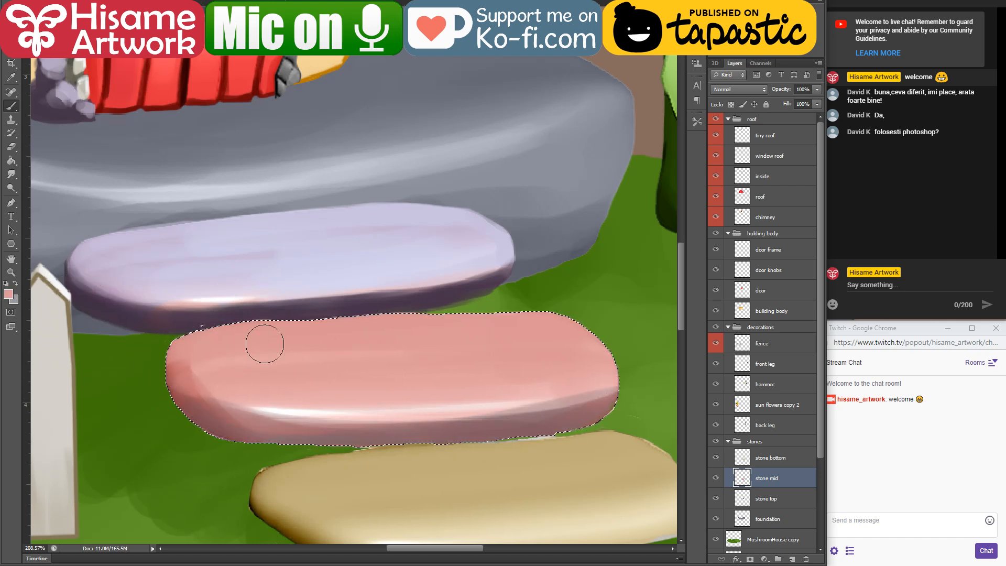
key("ctrl+d")
left_click(16, 147)
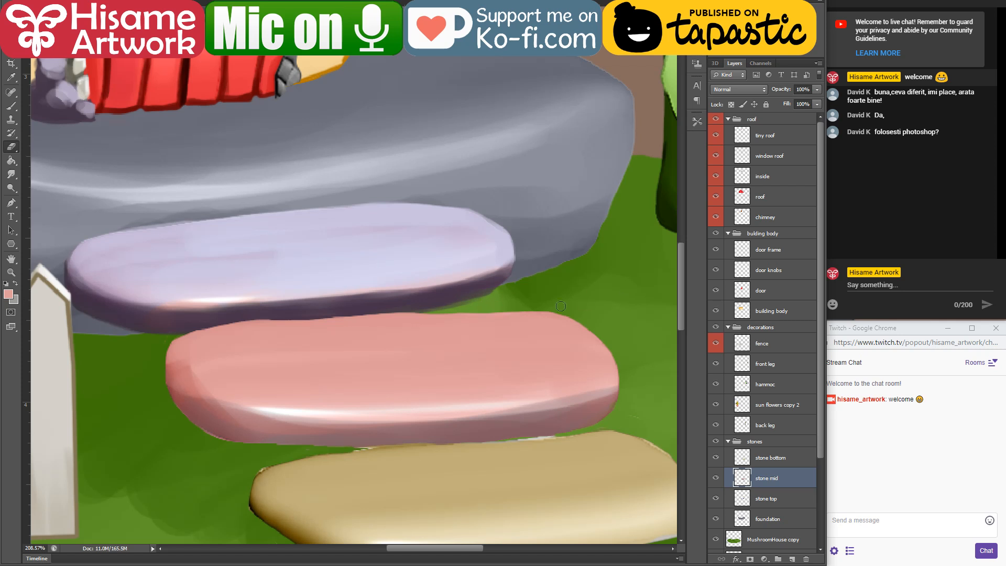
Step: Select the stone bottom layer and load the tan stepping stone as a selection
scroll(561, 306, "down", 5)
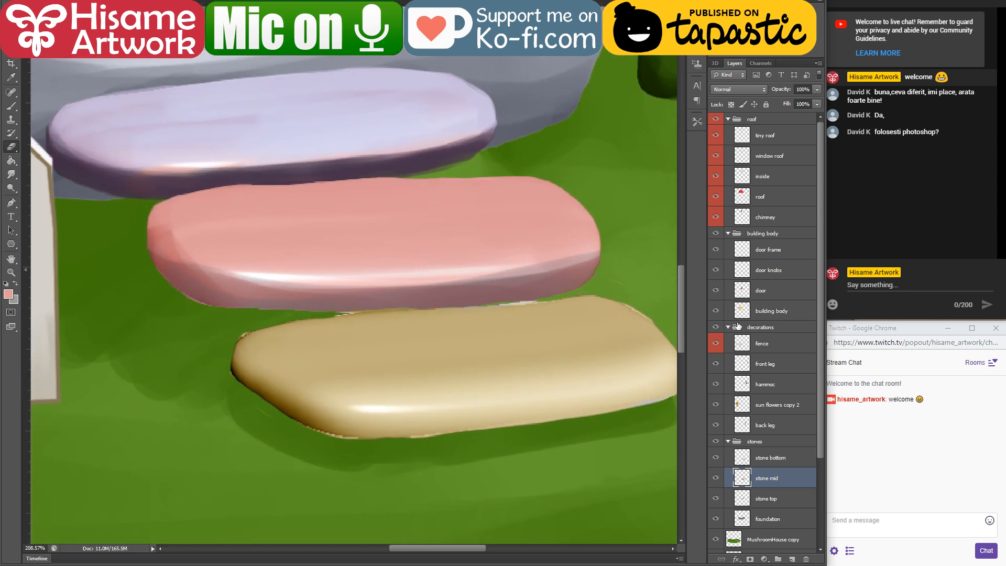
left_click(770, 458)
left_click(744, 461, "ctrl")
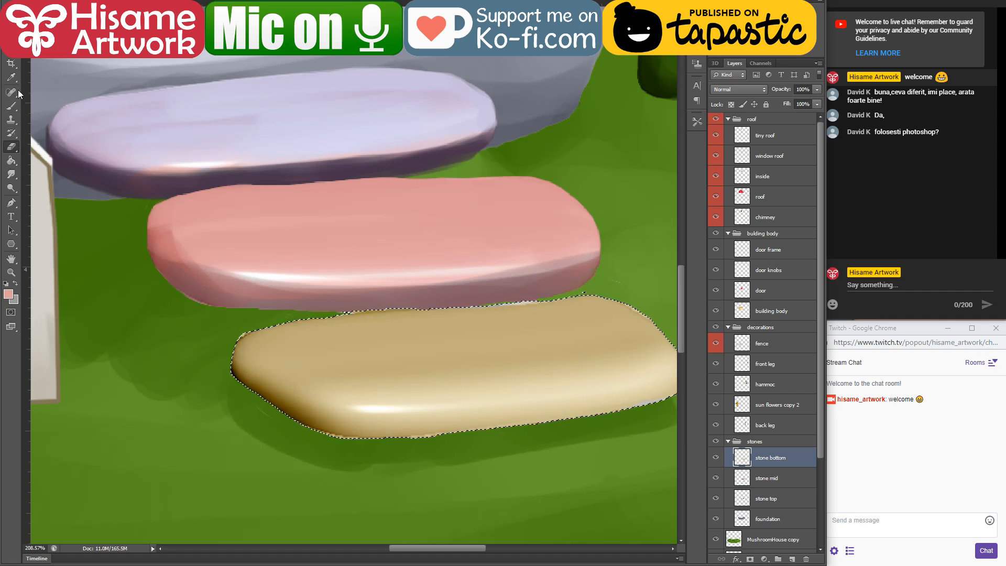
Step: Sample the dark purple from the lavender stone and brush it along the tan stone's left end and lower edge
left_click(13, 106)
left_click(104, 189, "alt")
left_click_drag(224, 351, 382, 443)
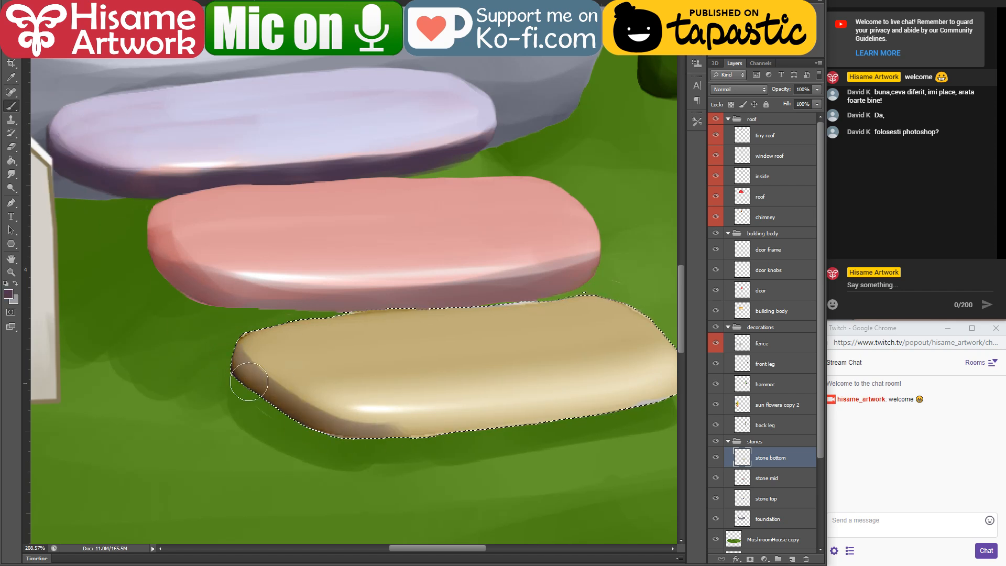
mouse_move(249, 382)
left_mouse_down()
mouse_move(436, 433)
mouse_move(603, 400)
left_mouse_up()
left_click_drag(501, 386, 370, 338)
left_click_drag(209, 390, 604, 351)
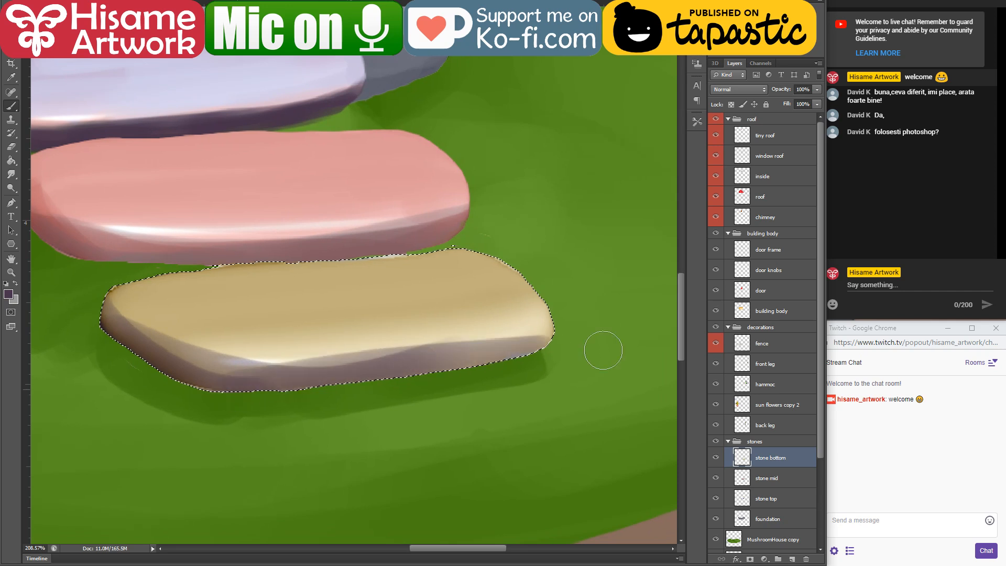
left_click_drag(430, 365, 548, 344)
Step: Sample the tan stone's own tan and light cream and smooth its upper face with long strokes
left_click(153, 297, "alt")
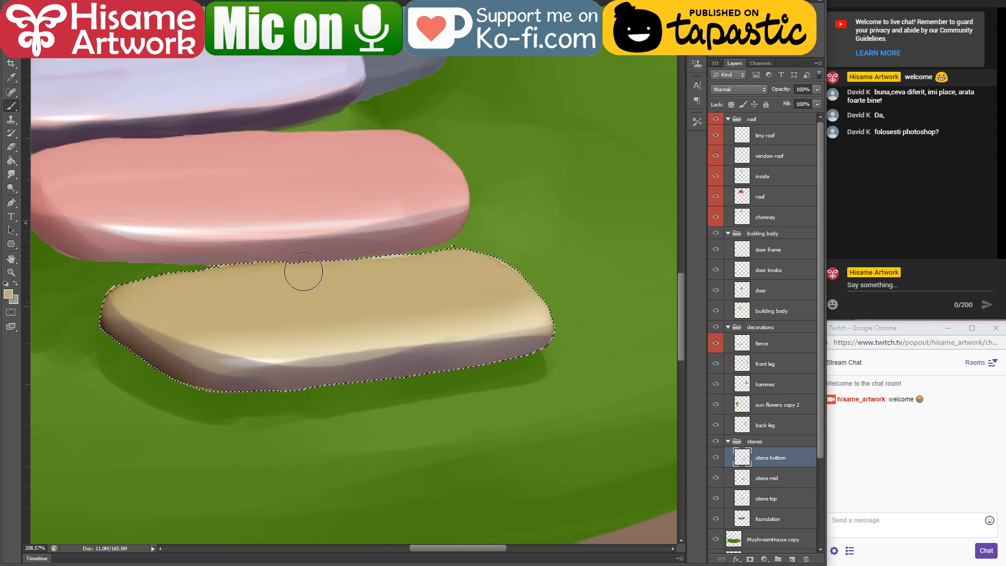
left_click_drag(159, 328, 466, 347)
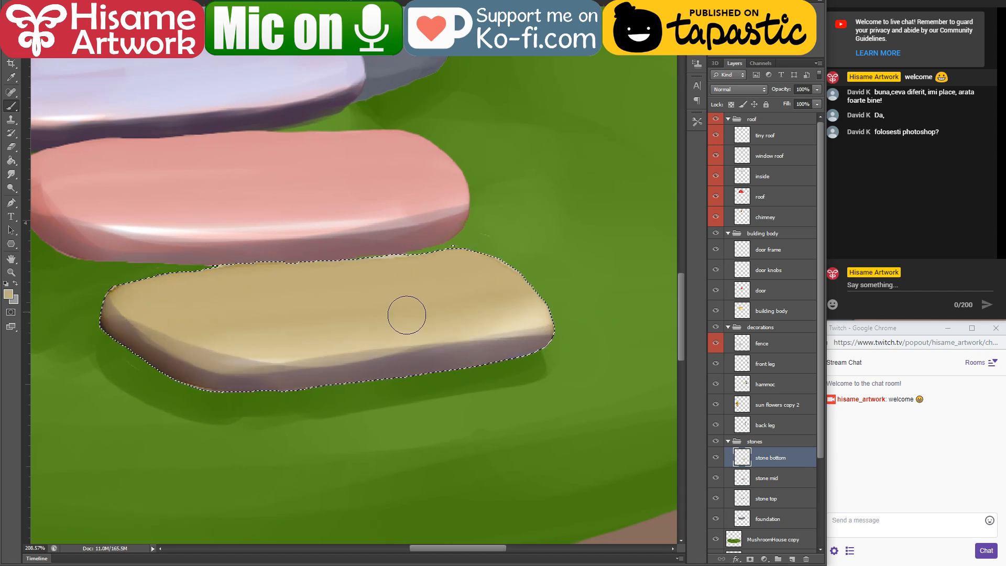
left_click(530, 323, "alt")
mouse_move(293, 330)
left_mouse_down()
mouse_move(198, 343)
mouse_move(564, 314)
mouse_move(581, 291)
mouse_move(208, 347)
mouse_move(554, 304)
mouse_move(268, 315)
mouse_move(431, 271)
mouse_move(128, 299)
left_mouse_up()
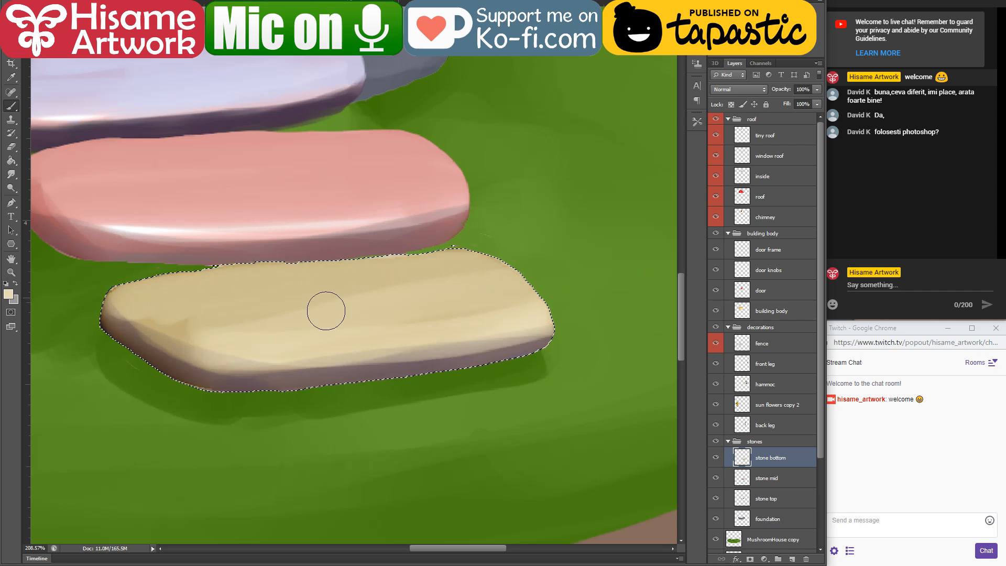
left_click_drag(371, 343, 550, 318)
mouse_move(131, 329)
left_mouse_down()
mouse_move(205, 332)
mouse_move(104, 336)
mouse_move(294, 360)
left_mouse_up()
Step: Sample a brown from the tan stone's shaded end, blend it along the lower edge, and deselect
left_click(165, 336, "alt")
left_click(138, 348, "alt")
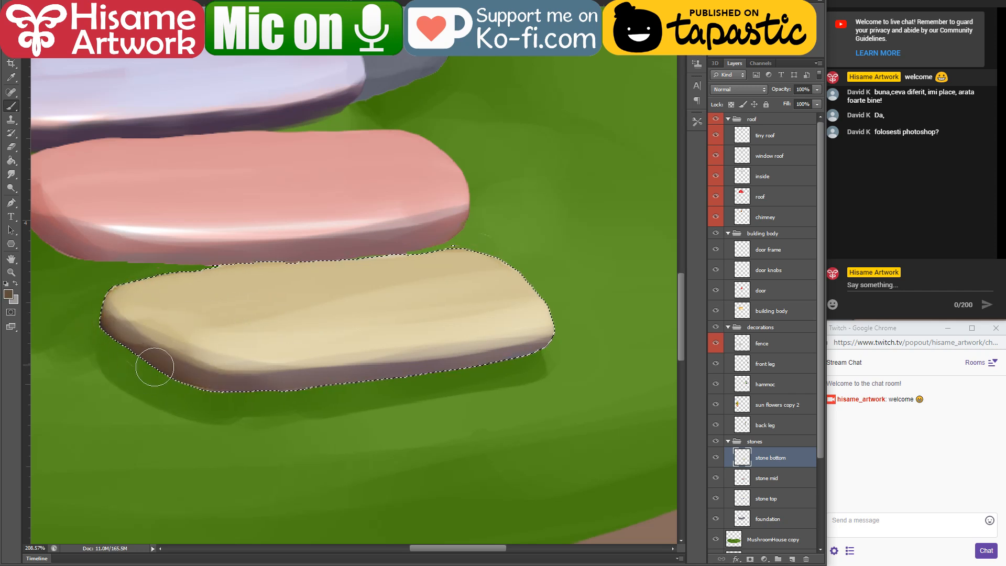
mouse_move(154, 367)
left_mouse_down()
mouse_move(379, 365)
mouse_move(483, 348)
mouse_move(434, 347)
left_mouse_up()
left_click_drag(267, 321, 364, 339)
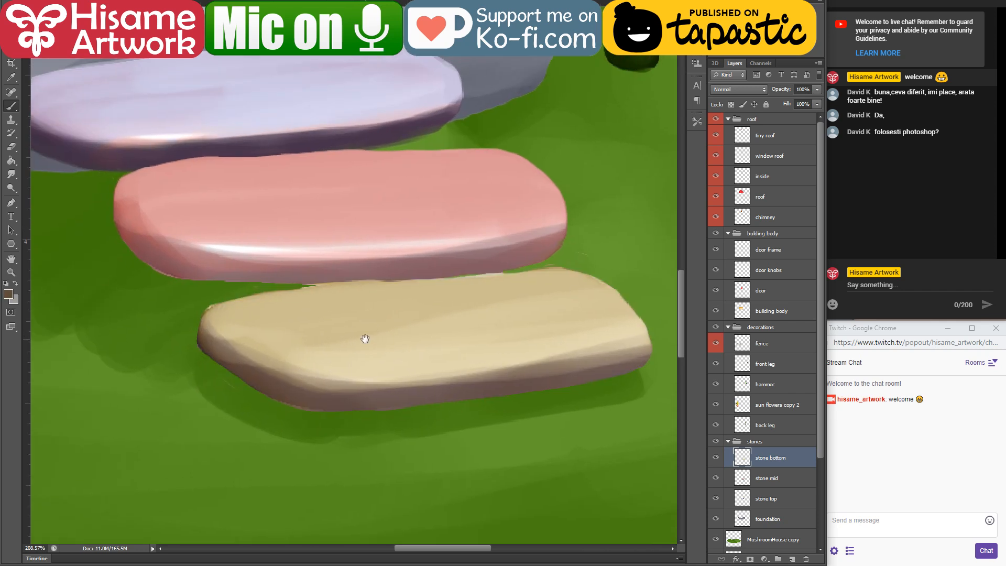
left_click(375, 326, "alt")
key("ctrl+d")
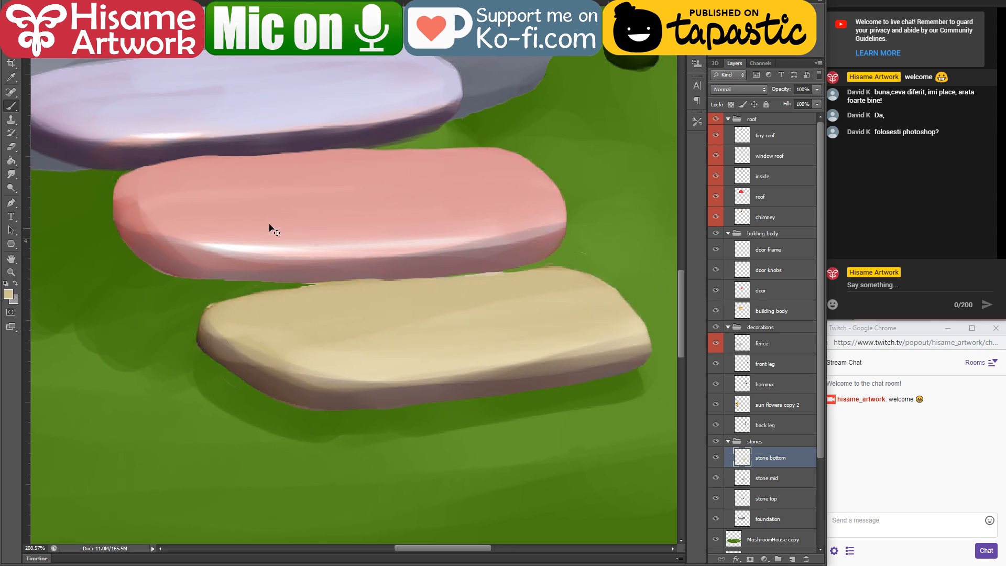
Step: Erase the rough pixels along the tan stone's upper edge and right end to clean up its outline
key("e")
left_click_drag(333, 278, 586, 273)
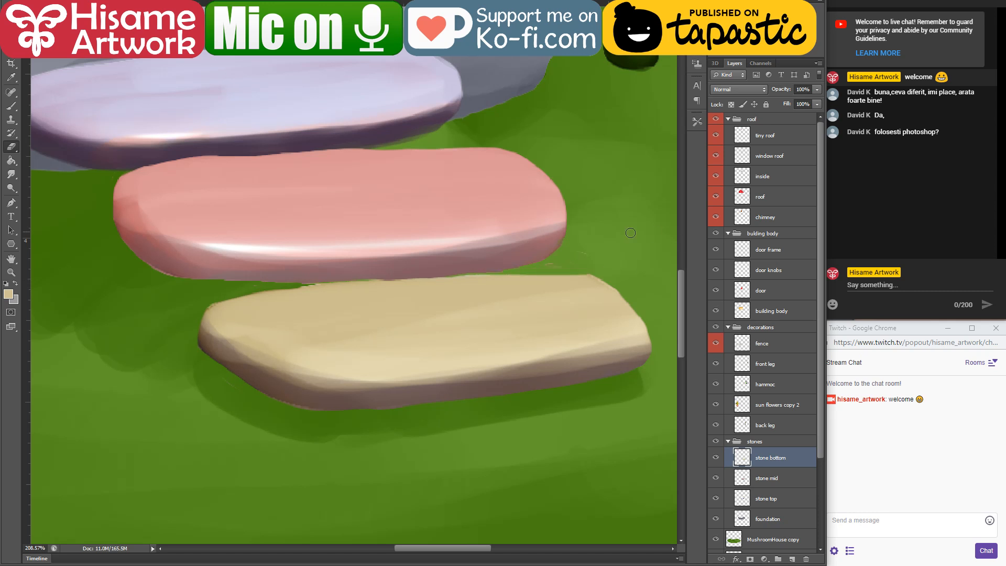
left_click_drag(289, 283, 585, 275)
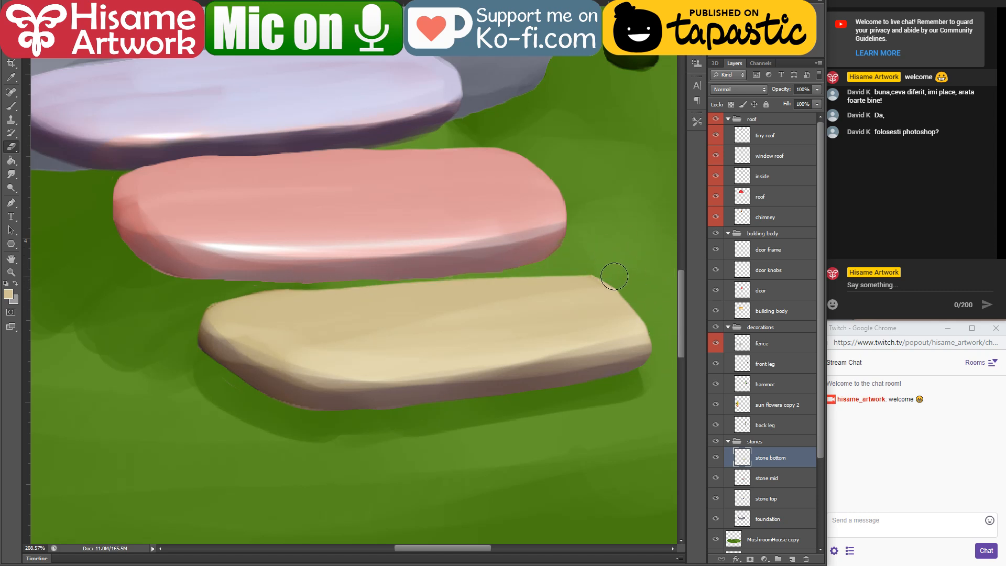
left_click_drag(512, 308, 414, 228)
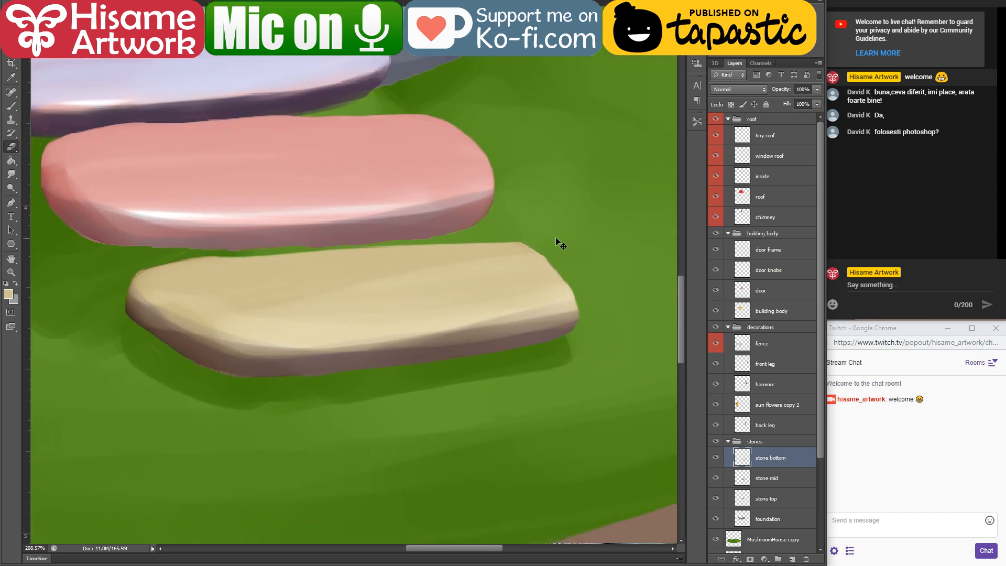
left_click_drag(574, 265, 581, 328)
left_click_drag(353, 256, 461, 355)
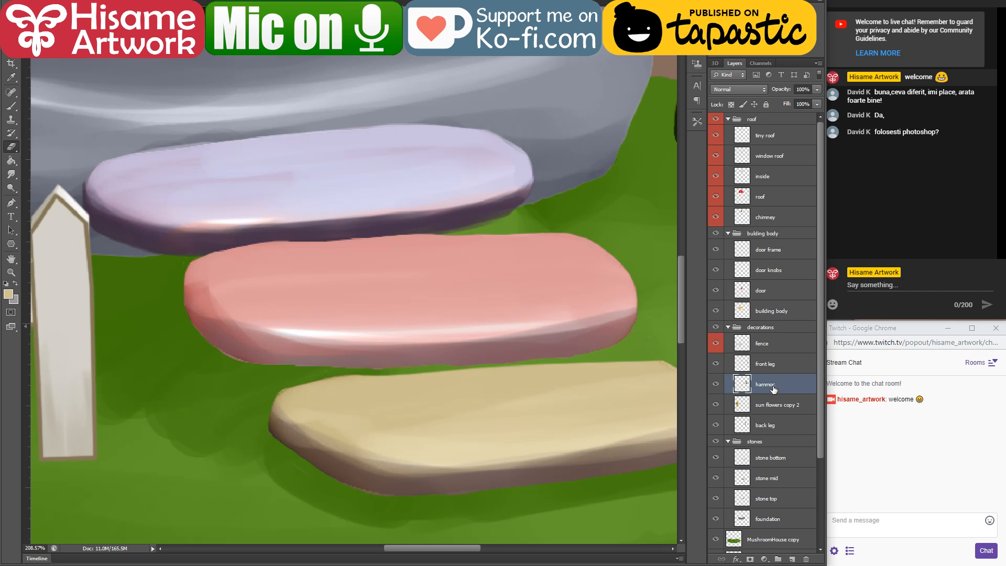
Step: Select the stone mid layer and erase the rough outline along the pink stone's lower and upper edges
left_click(766, 480)
left_click_drag(540, 328, 477, 269)
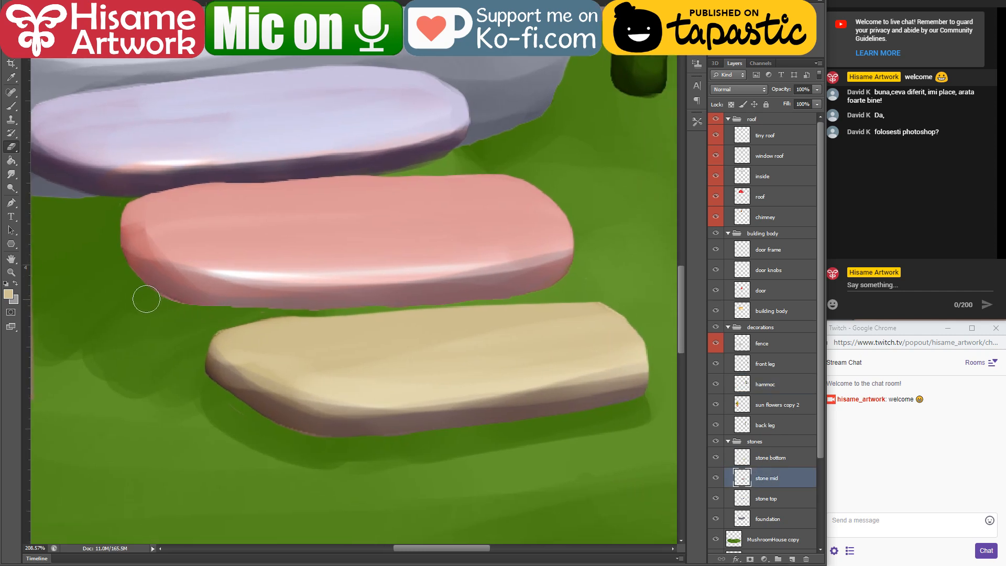
mouse_move(147, 298)
left_mouse_down()
mouse_move(335, 315)
mouse_move(580, 285)
left_mouse_up()
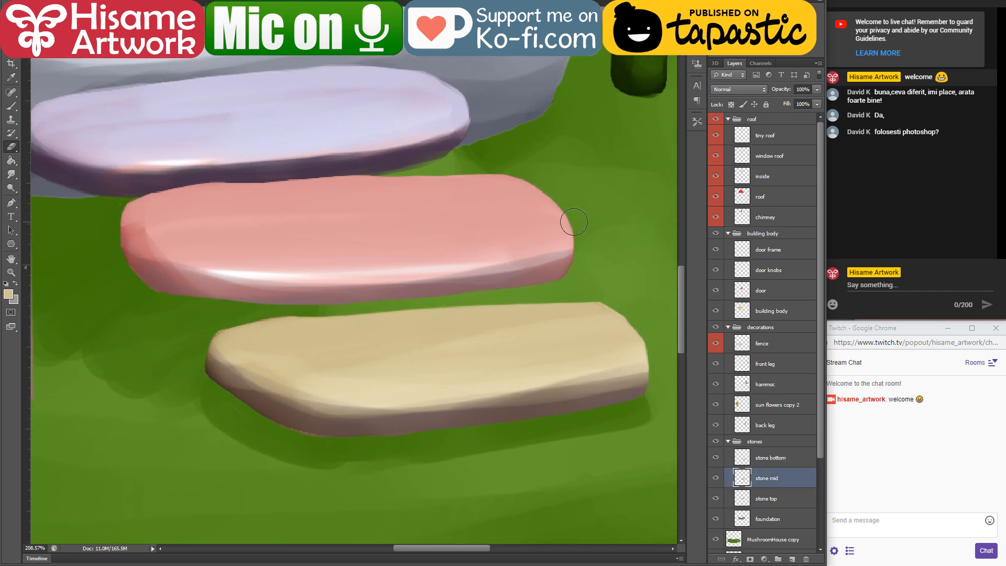
left_click_drag(457, 210, 534, 243)
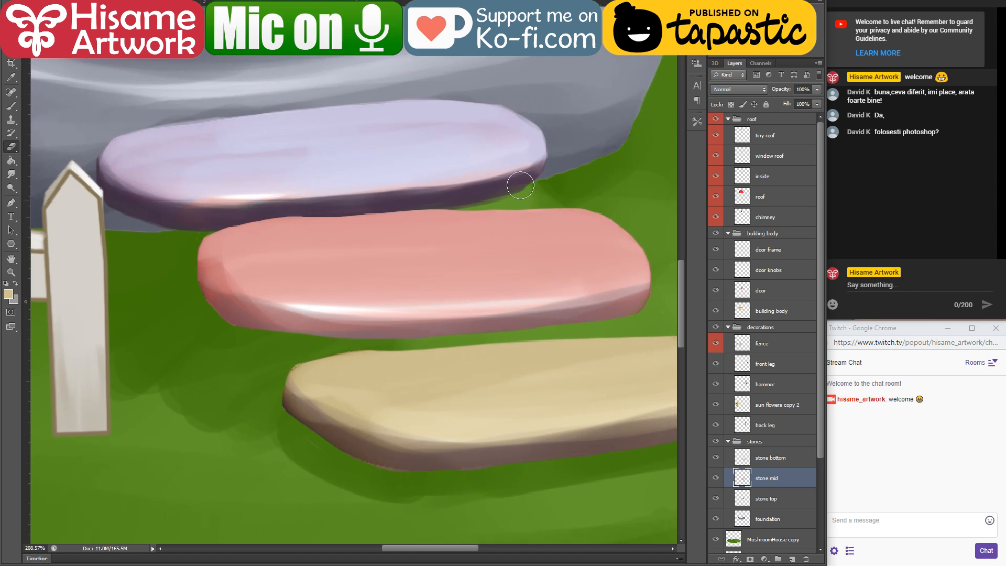
left_click_drag(271, 207, 556, 191)
left_click_drag(259, 231, 344, 241)
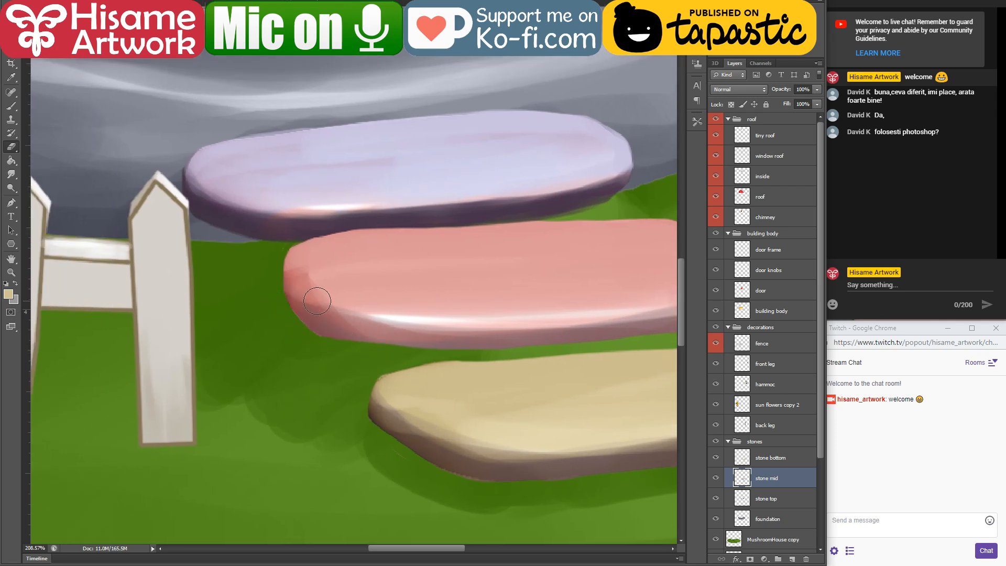
Step: Select the fence layer and load the fence as a selection
scroll(317, 304, "down", 5)
left_click_drag(273, 257, 392, 375)
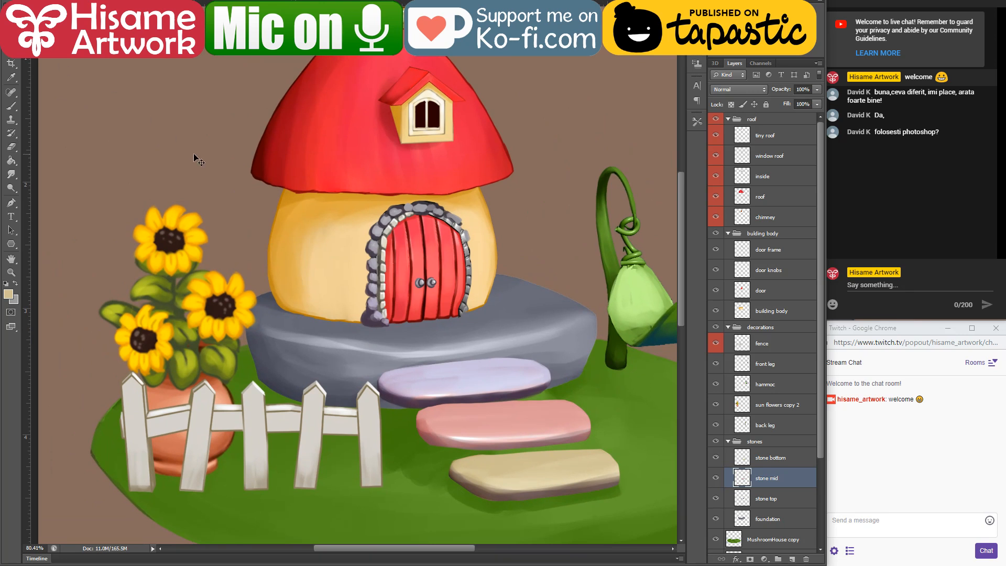
left_click_drag(379, 305, 351, 277)
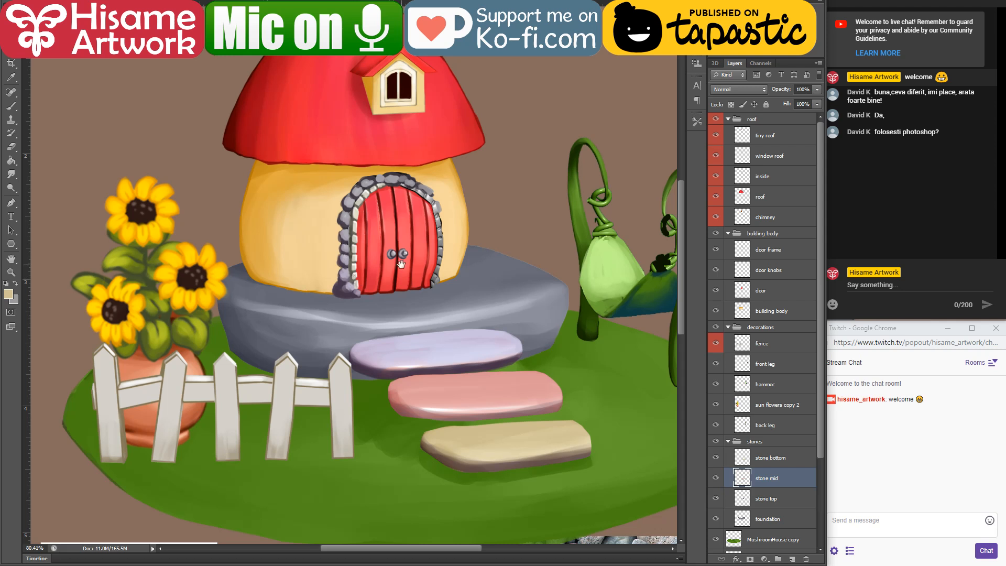
left_click_drag(401, 264, 388, 285)
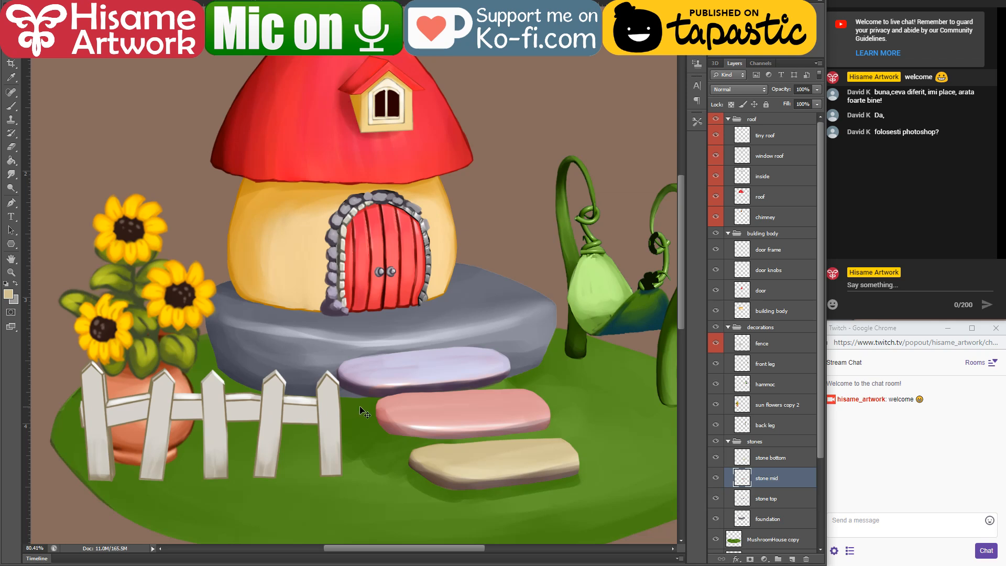
scroll(256, 431, "up", 10)
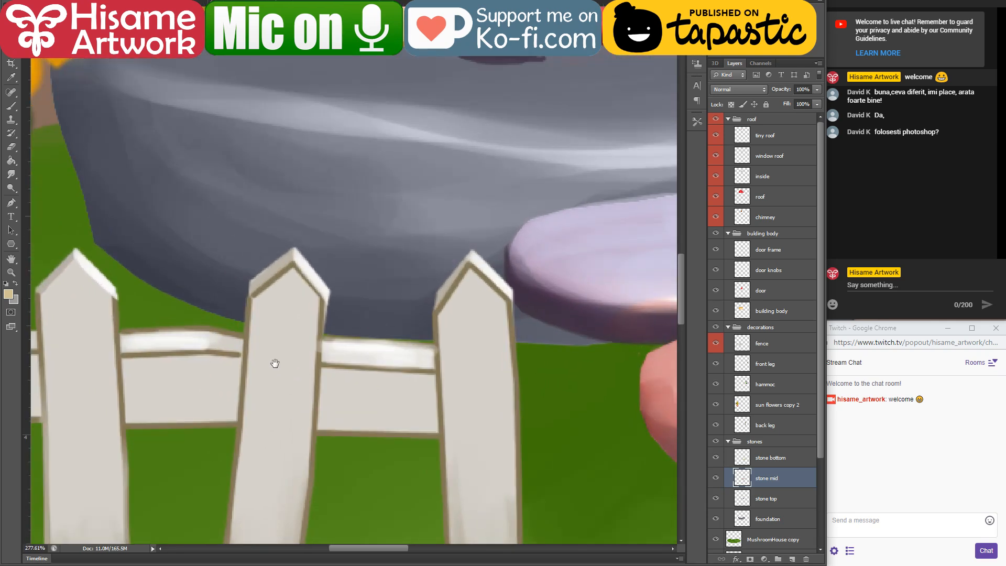
left_click_drag(276, 363, 282, 285)
left_click(454, 282)
scroll(499, 340, "up", 4)
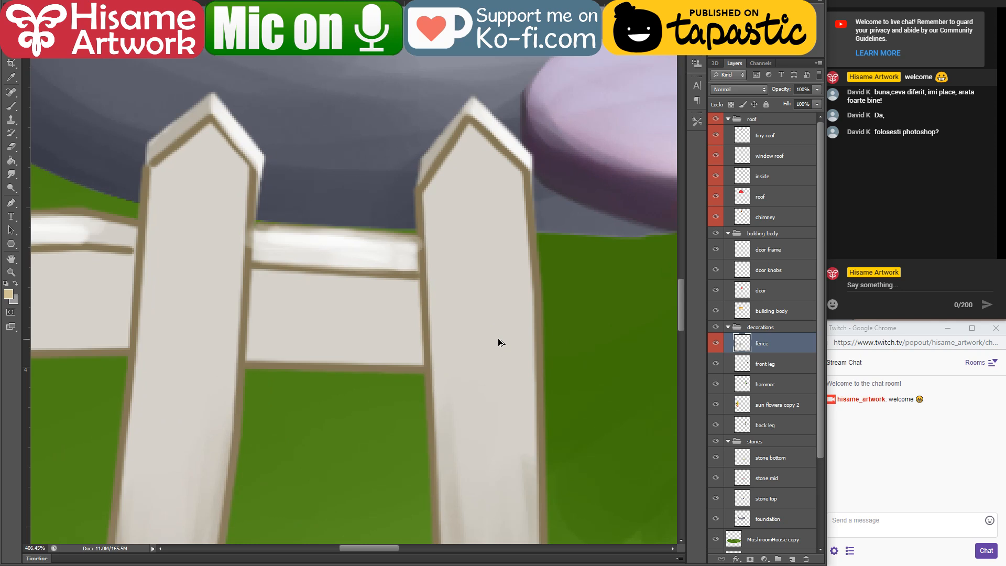
left_click(16, 105)
left_click(743, 347, "ctrl")
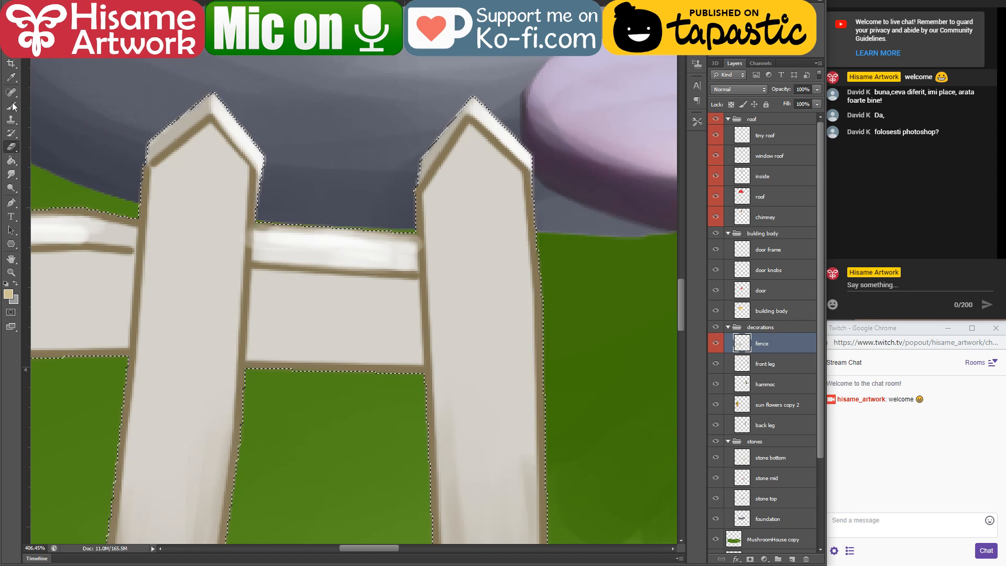
Step: Deselect, then use a smaller brush with sampled pale fence colours to cover the brown outline on the rightmost picket's tip and right side
left_click(442, 138, "alt")
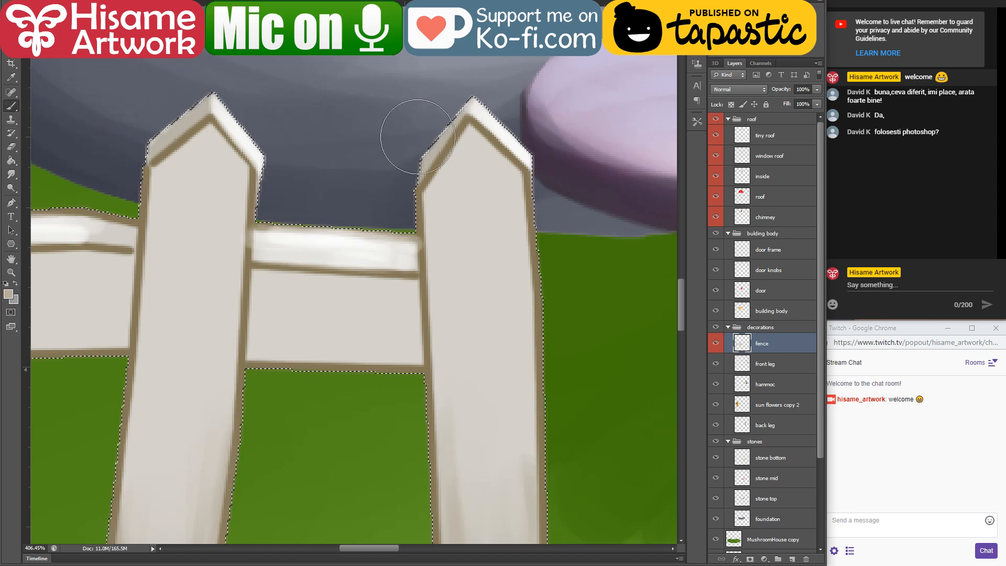
key("bracketleft")
key("bracketleft")
key("bracketleft")
key("ctrl+d")
left_click_drag(425, 163, 465, 116)
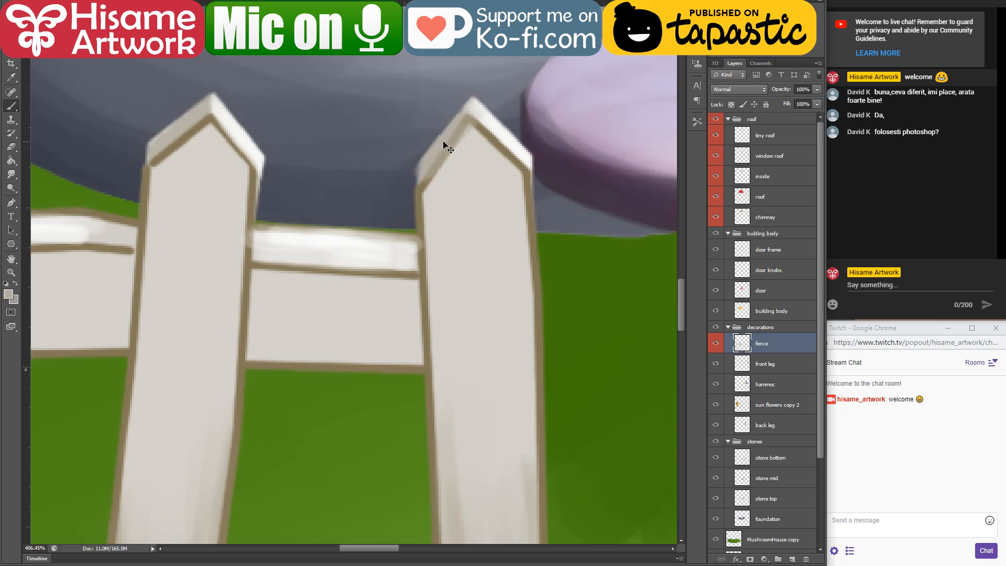
key("ctrl+z")
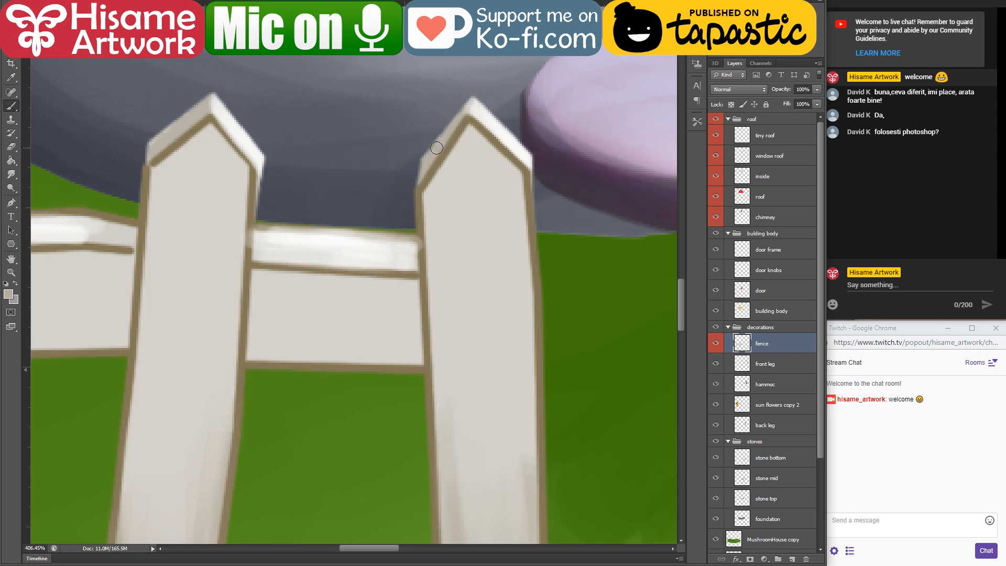
mouse_move(419, 178)
left_mouse_down()
mouse_move(473, 108)
mouse_move(429, 164)
mouse_move(524, 153)
mouse_move(496, 127)
mouse_move(530, 164)
left_mouse_up()
left_click(483, 114, "alt")
left_click_drag(494, 127, 523, 158)
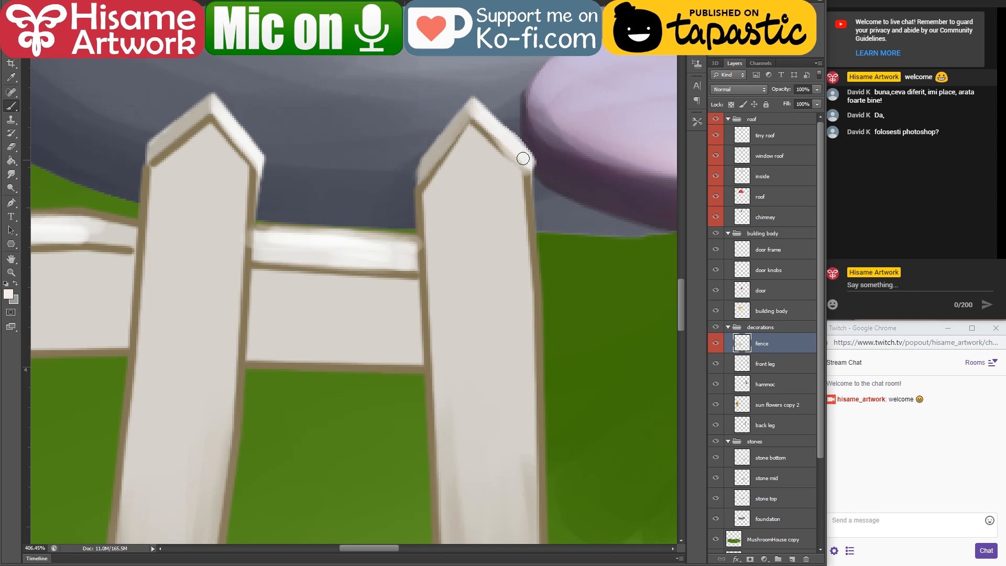
mouse_move(517, 200)
left_mouse_down()
mouse_move(480, 86)
mouse_move(482, 131)
left_mouse_up()
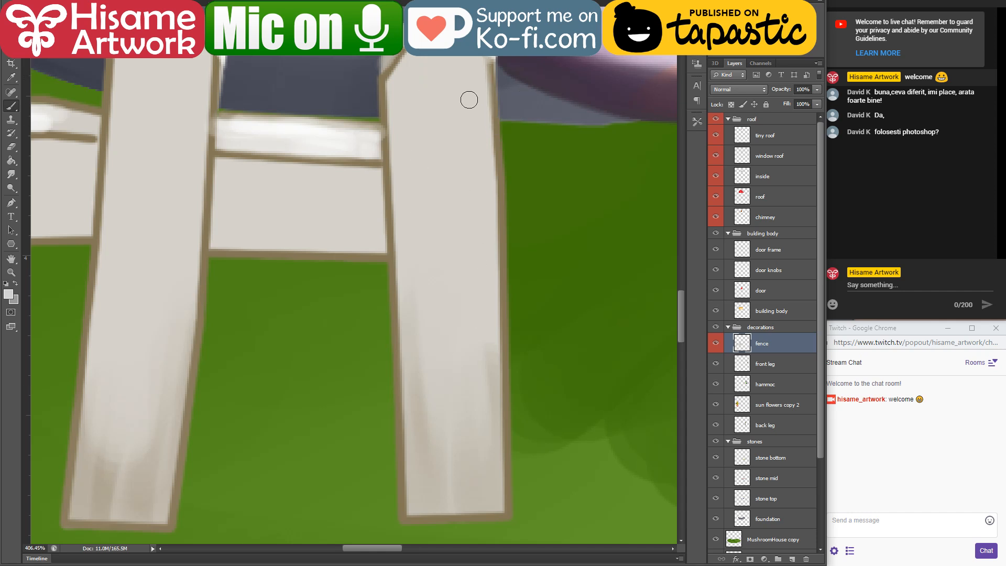
mouse_move(481, 67)
left_mouse_down()
mouse_move(489, 292)
mouse_move(485, 215)
mouse_move(474, 435)
left_mouse_up()
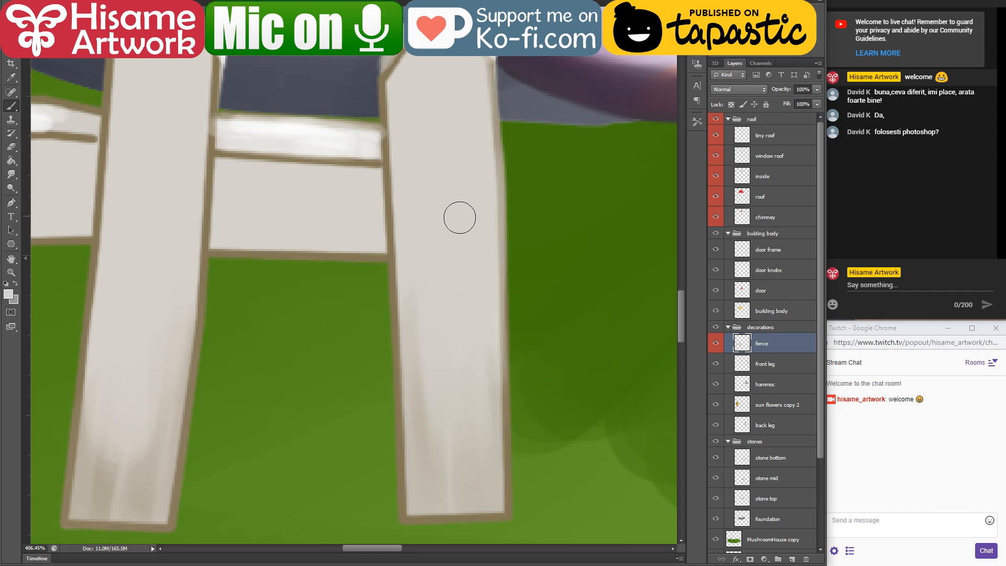
Step: Erase the rough outer edge down the rightmost picket's right side and along the top of the adjoining rail
left_click(11, 146)
left_click_drag(500, 73, 501, 98)
key("[")
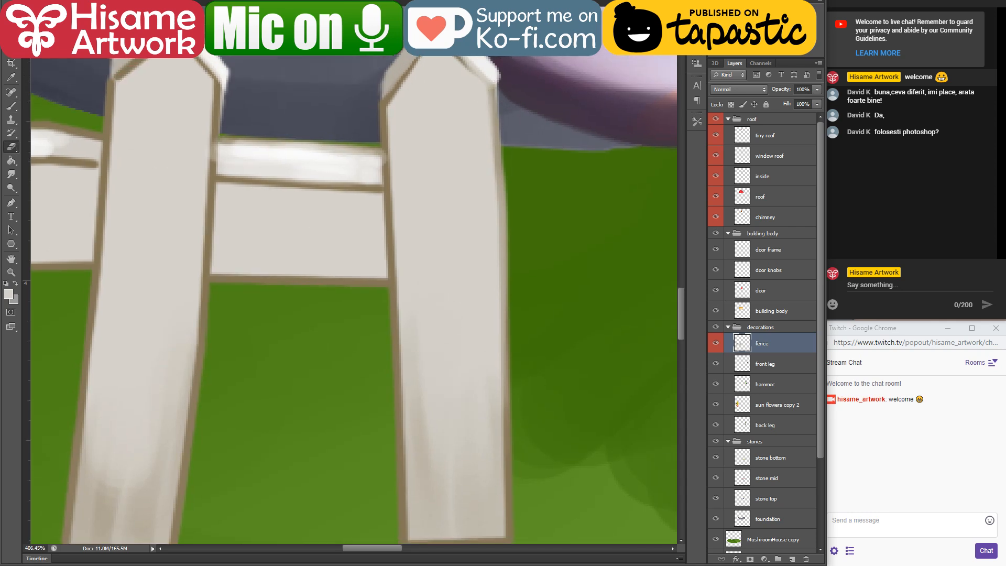
scroll(507, 250, "down", 2)
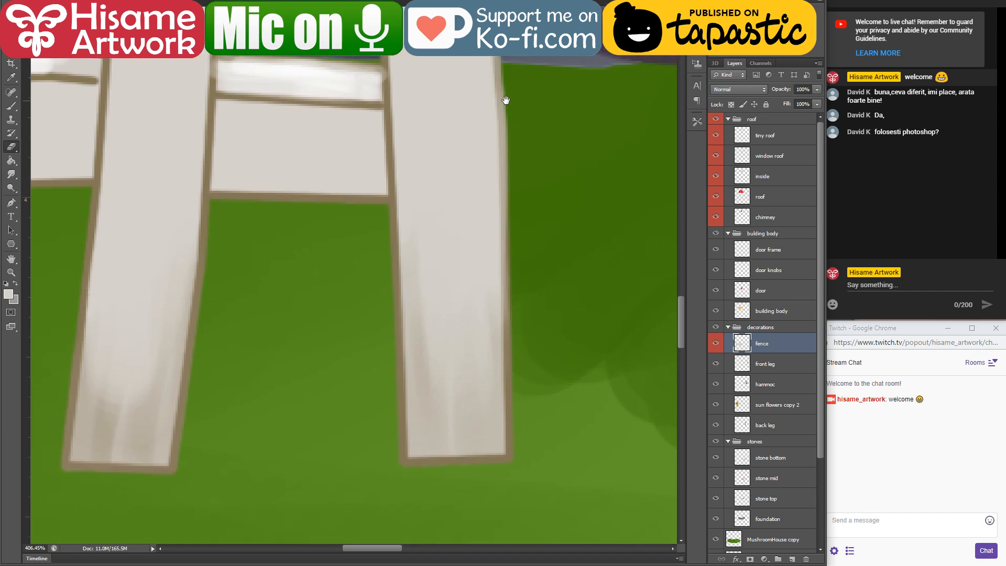
left_click_drag(510, 133, 516, 356)
mouse_move(342, 146)
left_mouse_down()
mouse_move(362, 160)
mouse_move(456, 324)
left_mouse_up()
left_click_drag(357, 237, 490, 244)
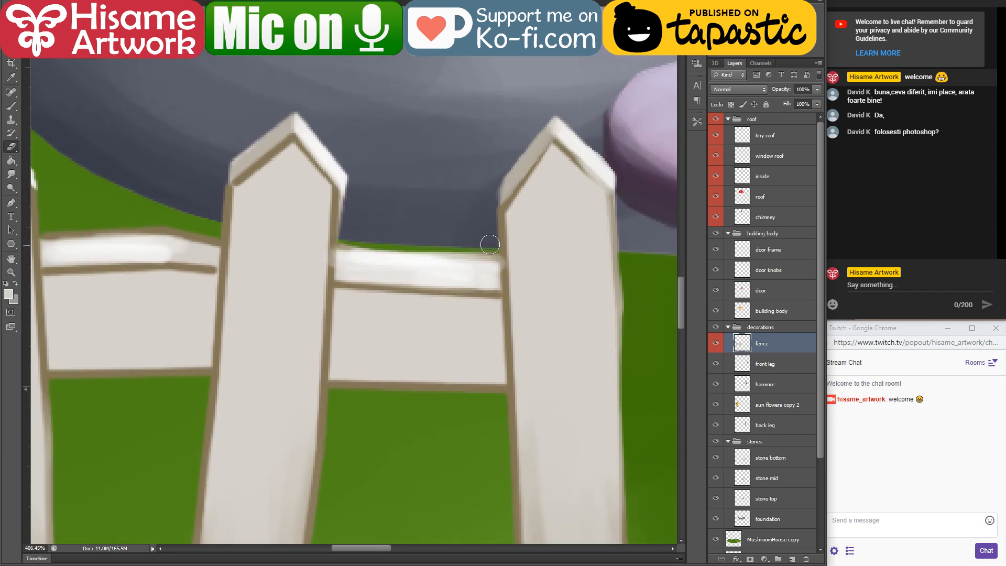
Step: Cover the brown outline on the second picket from the right's tip with pale paint and erase the rough edge below its right shoulder
left_click_drag(326, 188, 416, 175)
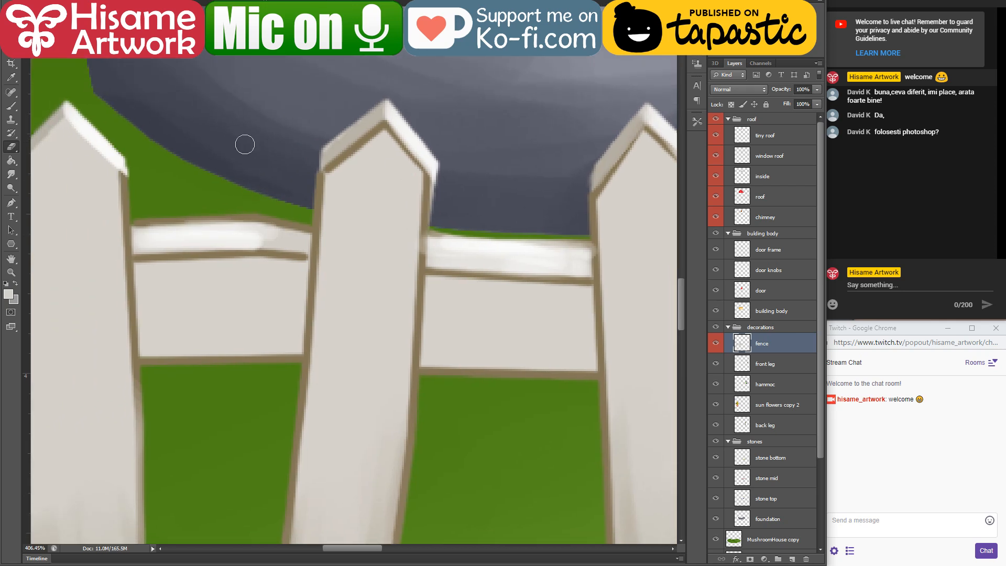
left_click(14, 107)
mouse_move(340, 167)
left_mouse_down()
mouse_move(373, 148)
mouse_move(334, 174)
mouse_move(380, 132)
mouse_move(396, 139)
mouse_move(386, 137)
mouse_move(419, 190)
mouse_move(415, 180)
mouse_move(412, 212)
left_mouse_up()
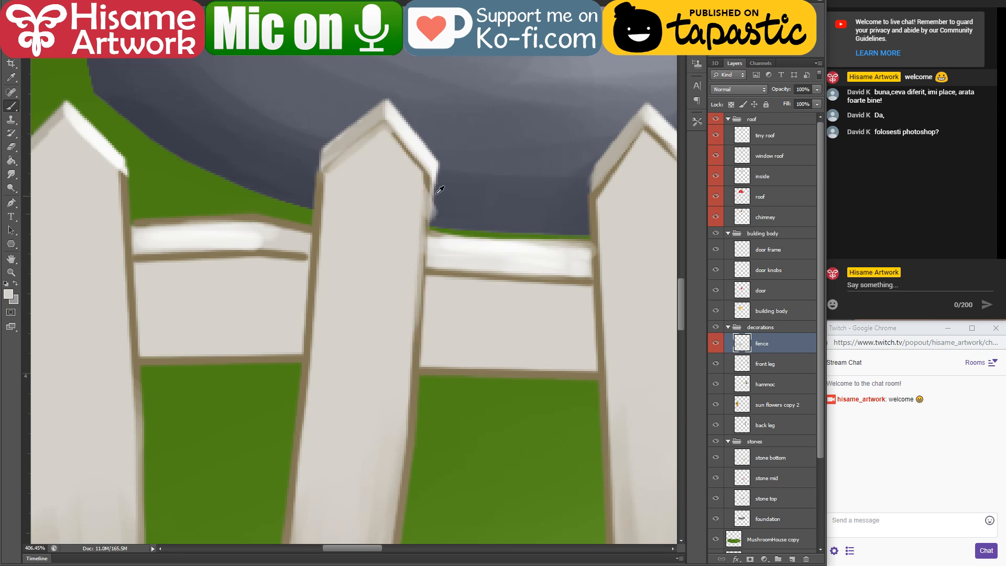
key("e")
left_click_drag(434, 220, 450, 139)
left_click_drag(434, 224, 455, 53)
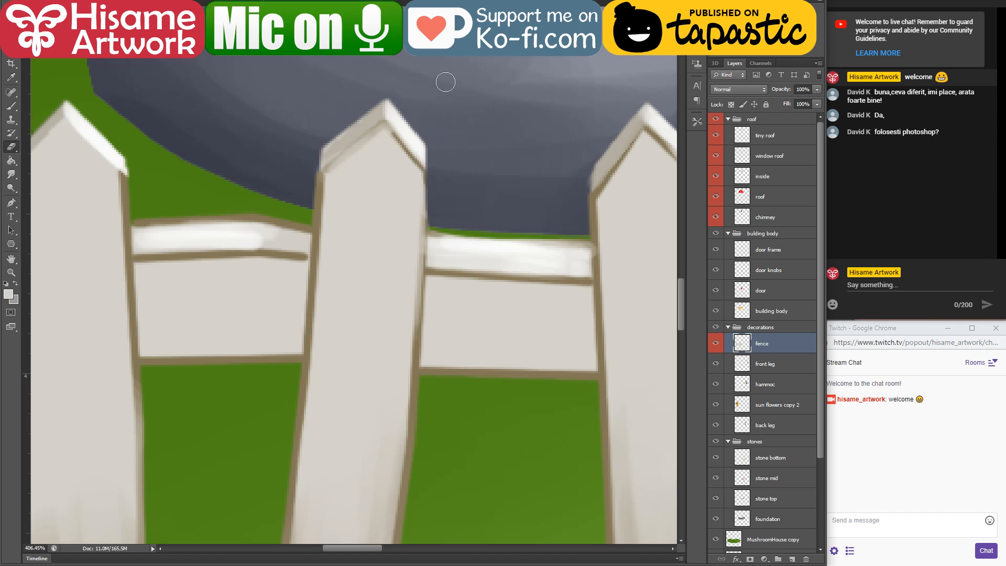
key("ctrl+z")
mouse_move(438, 207)
left_mouse_down()
mouse_move(445, 148)
mouse_move(438, 211)
mouse_move(442, 177)
left_mouse_up()
Step: Paint brown shadows at the right ends of the two rightmost rail sections and brighten their top faces with off-white
left_click_drag(321, 226, 337, 135)
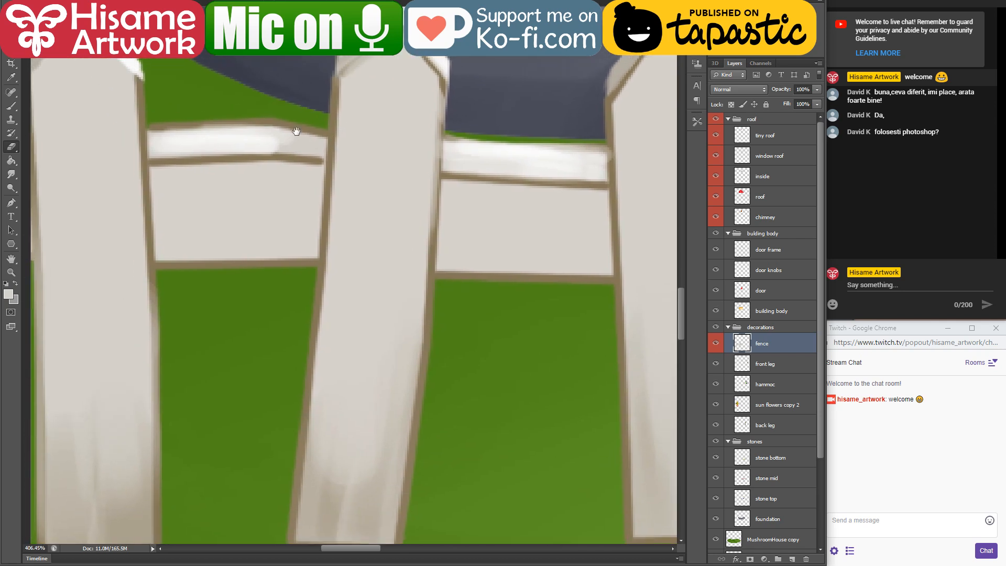
left_click(11, 106)
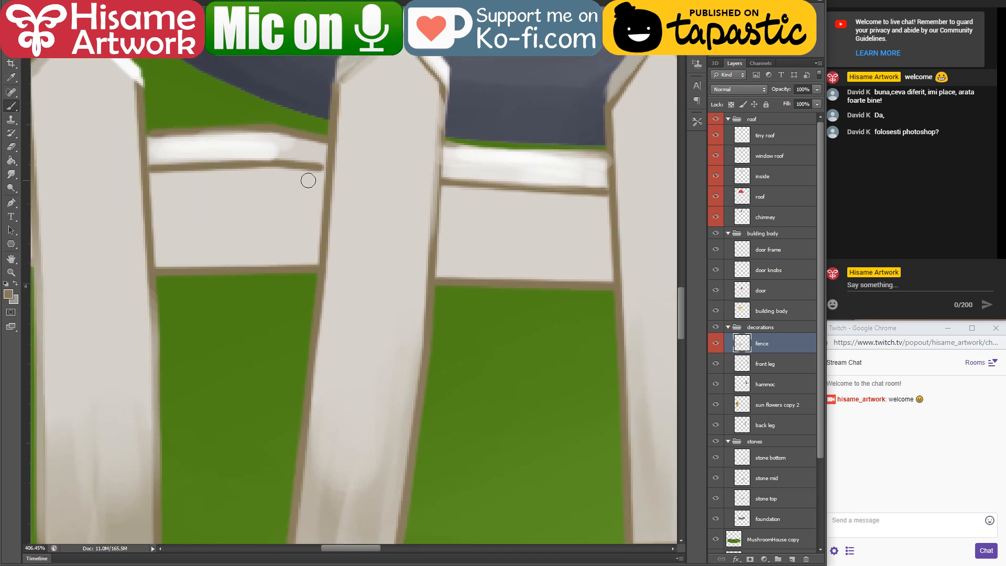
mouse_move(309, 181)
left_mouse_down()
mouse_move(311, 258)
mouse_move(318, 195)
left_mouse_up()
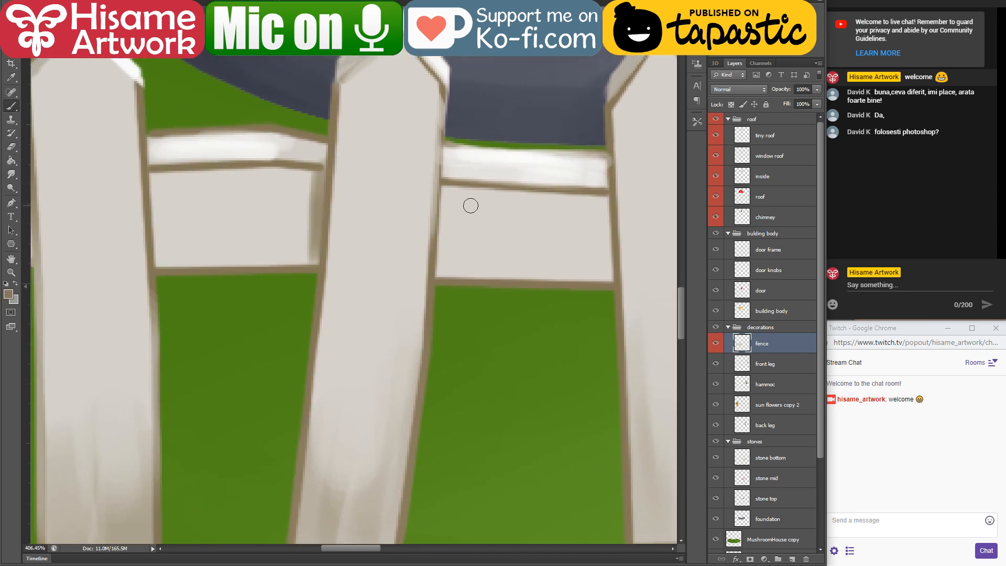
mouse_move(600, 198)
left_mouse_down()
mouse_move(607, 226)
mouse_move(588, 174)
left_mouse_up()
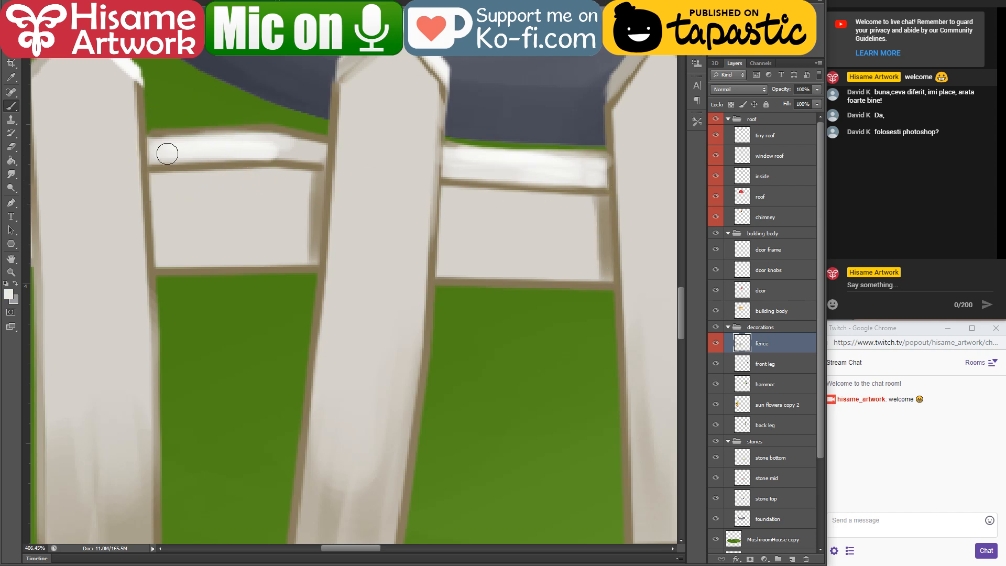
mouse_move(167, 154)
left_mouse_down()
mouse_move(279, 149)
mouse_move(205, 154)
left_mouse_up()
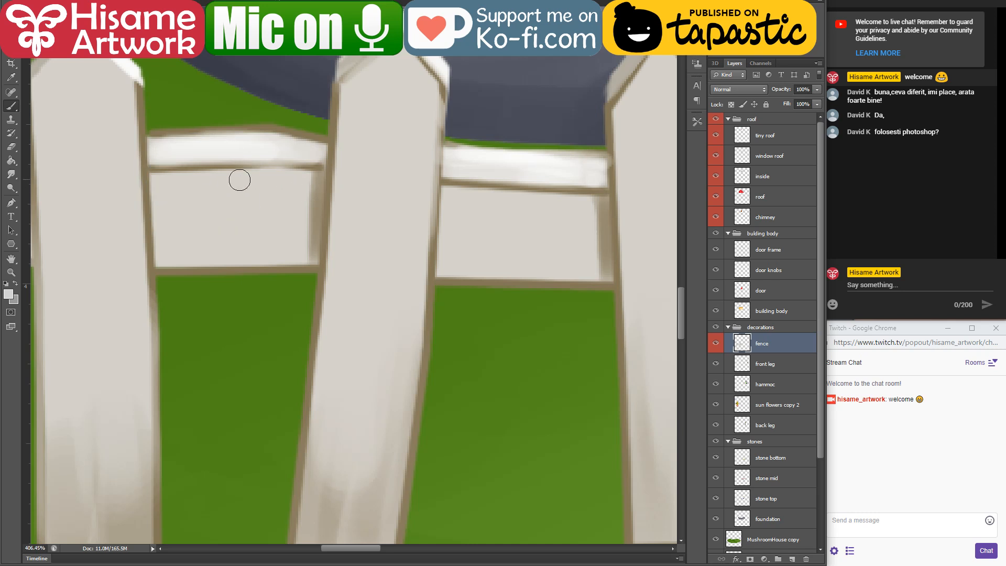
left_click_drag(456, 173, 590, 178)
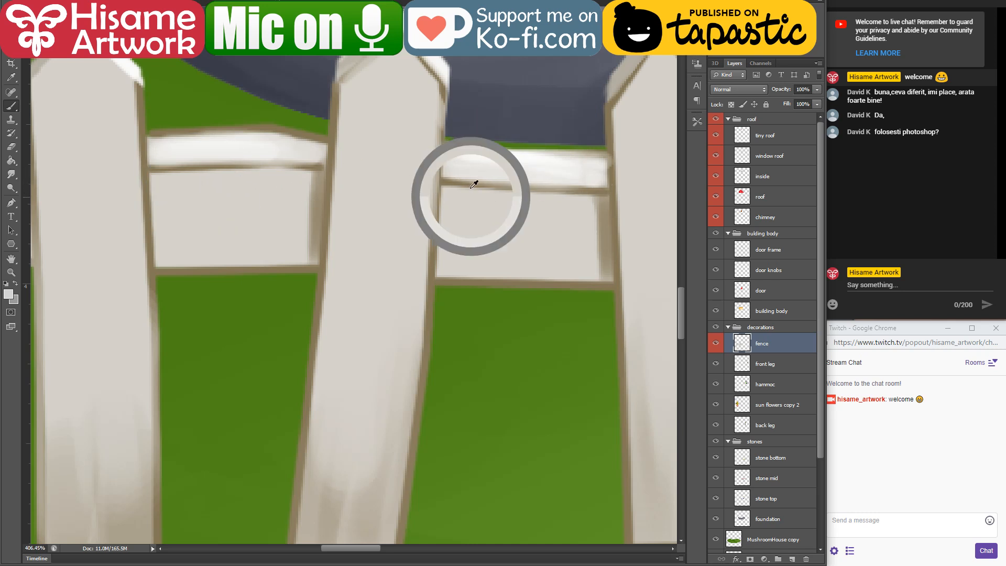
Step: Paint sampled brown shadows where the remaining rail sections meet the pickets and on the short stub beyond the leftmost picket
left_click(609, 246, "alt")
left_click_drag(613, 260, 210, 214)
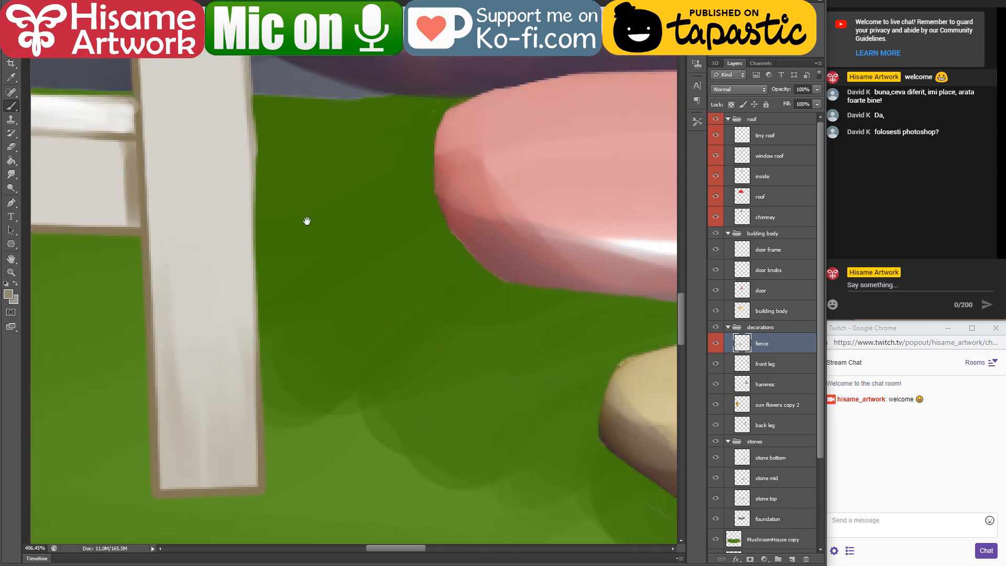
mouse_move(308, 220)
left_mouse_down()
mouse_move(656, 286)
mouse_move(273, 240)
mouse_move(308, 228)
mouse_move(430, 273)
mouse_move(433, 164)
left_mouse_up()
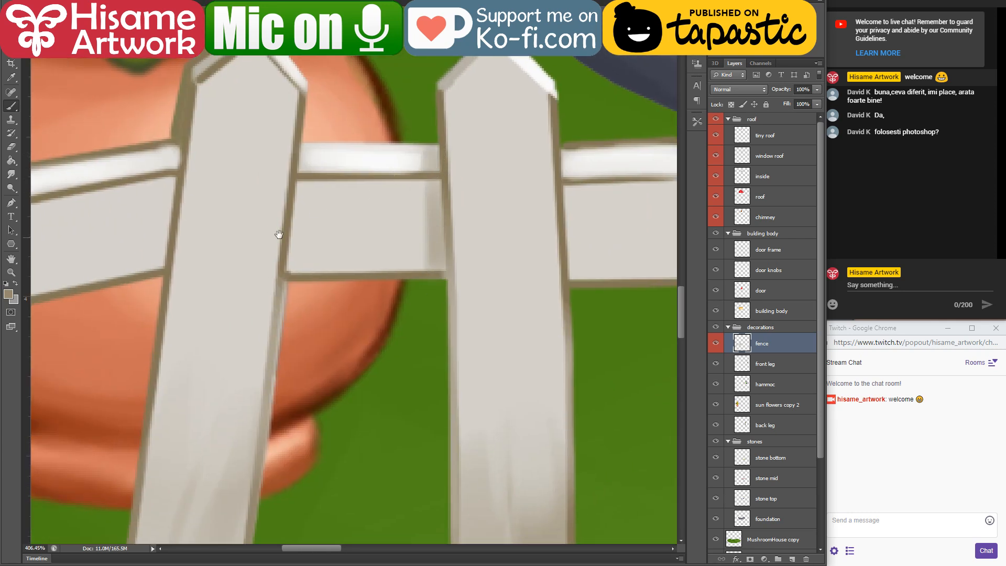
left_click_drag(279, 234, 353, 176)
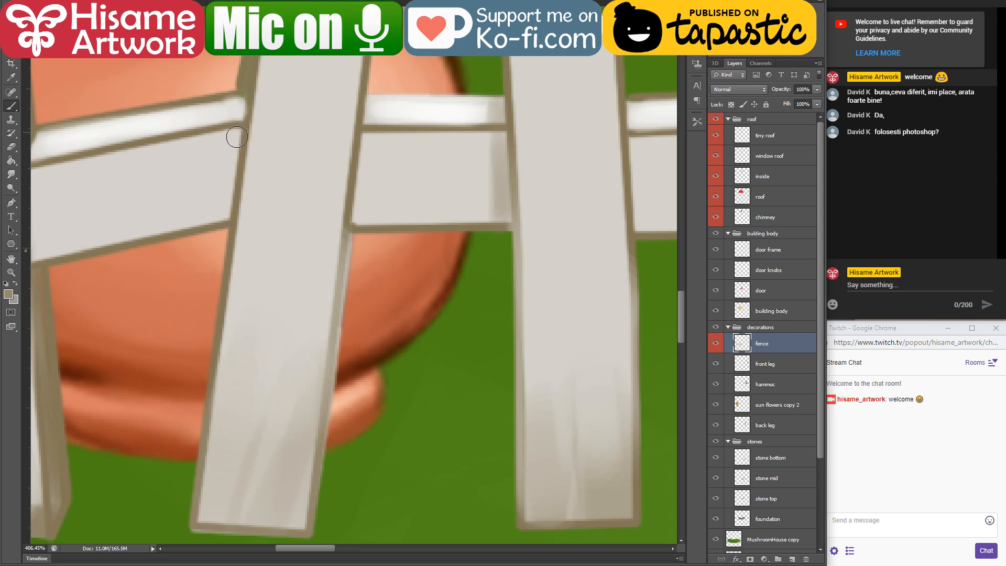
left_click_drag(237, 137, 224, 194)
mouse_move(220, 209)
left_mouse_down()
mouse_move(308, 176)
mouse_move(464, 157)
mouse_move(459, 202)
left_mouse_up()
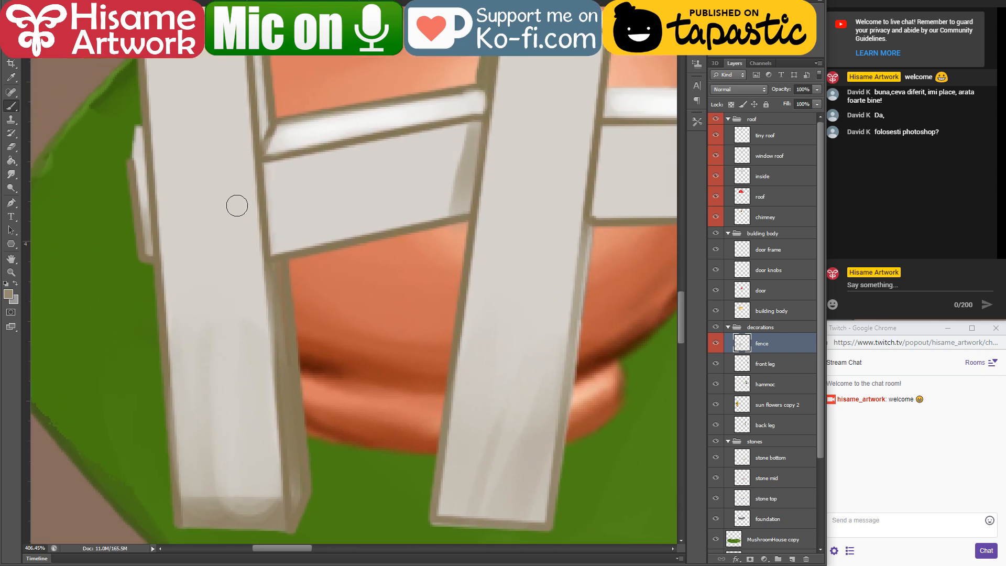
left_click_drag(137, 174, 149, 242)
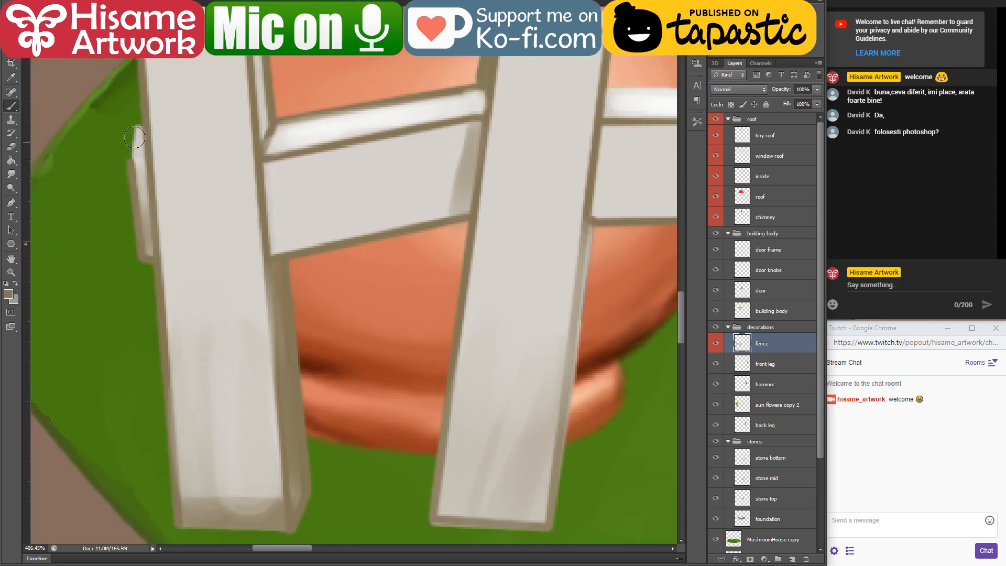
Step: Cover the brown outline on the leftmost picket's tip and down its left side with sampled pale fence colours
left_click(315, 134, "alt")
left_click(138, 134, "alt")
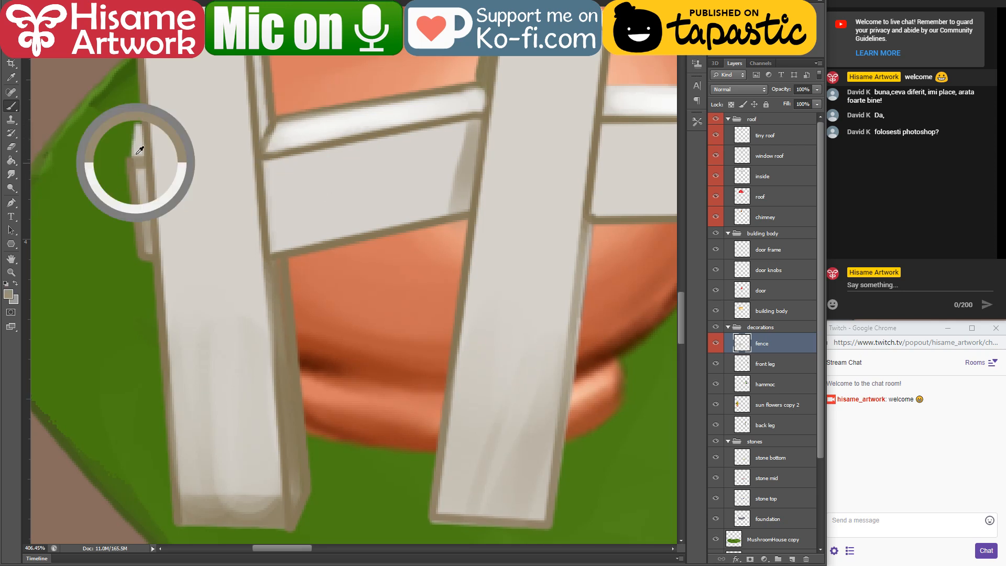
left_click_drag(168, 135, 293, 301)
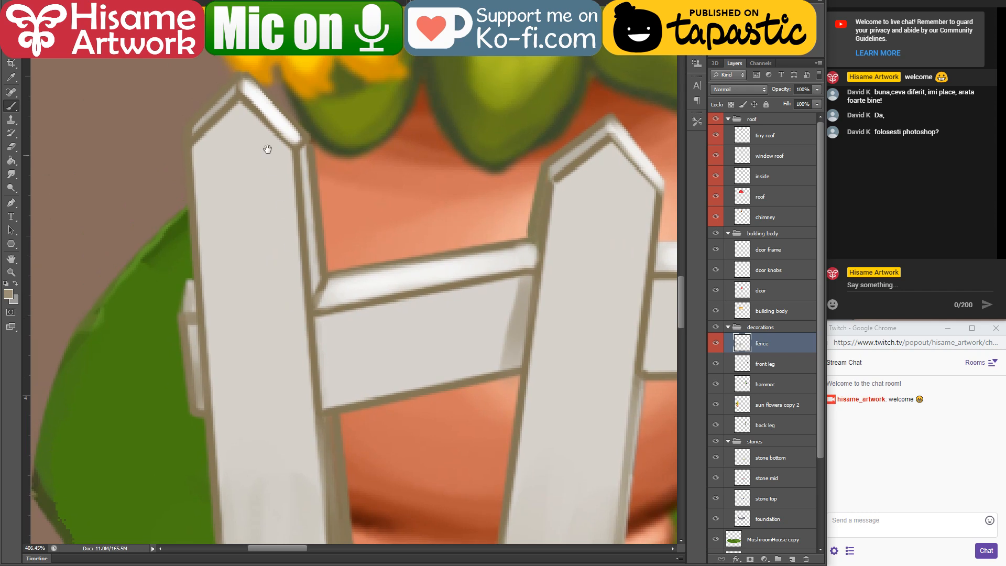
mouse_move(232, 92)
left_mouse_down()
mouse_move(191, 133)
mouse_move(234, 96)
left_mouse_up()
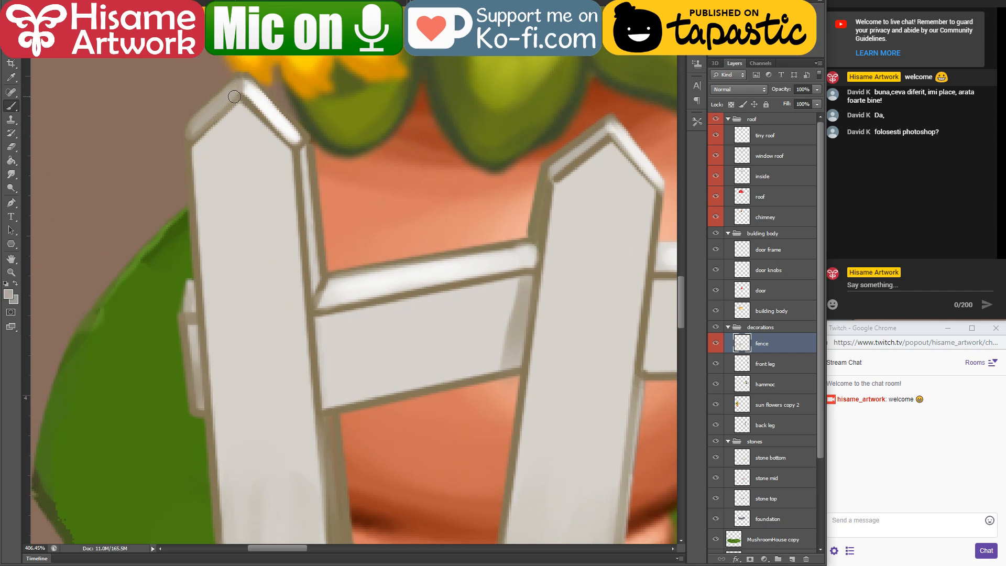
left_click_drag(195, 153, 221, 450)
left_click_drag(206, 272, 195, 182)
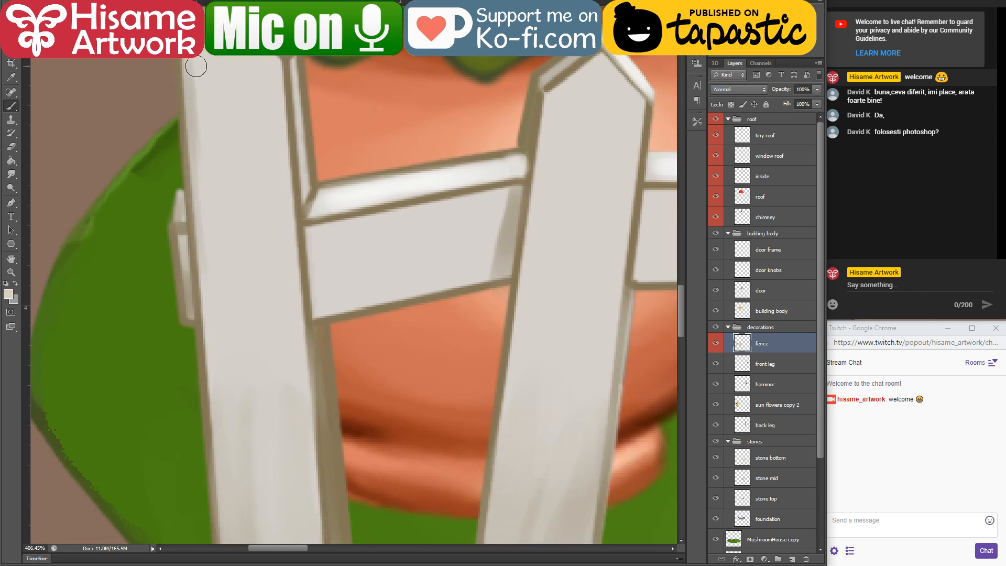
left_click_drag(195, 66, 215, 215)
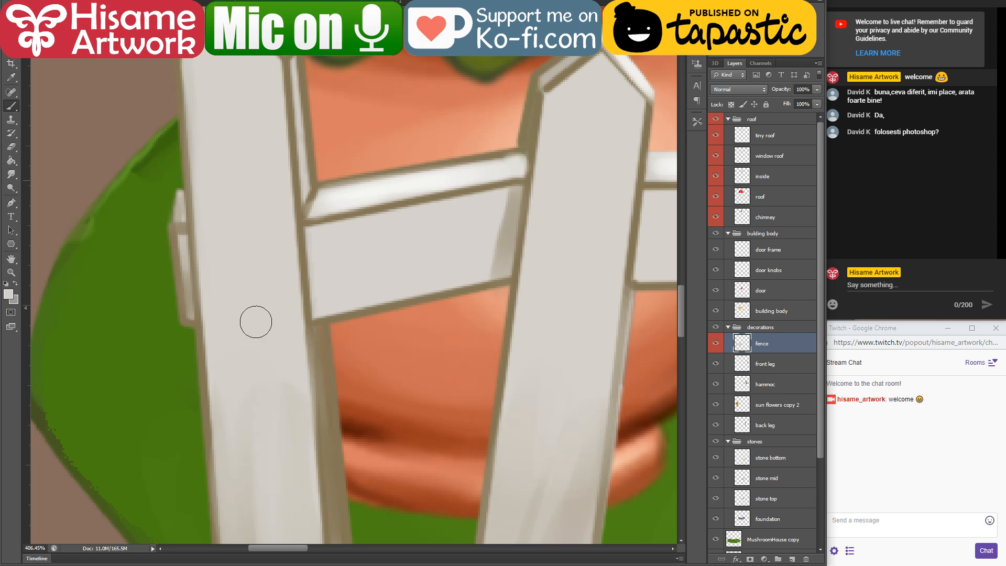
Step: Repaint the leftmost picket's lower side face with sampled grey-beige tones and blend the shading at its base
left_click(334, 444, "alt")
scroll(299, 341, "down", 5)
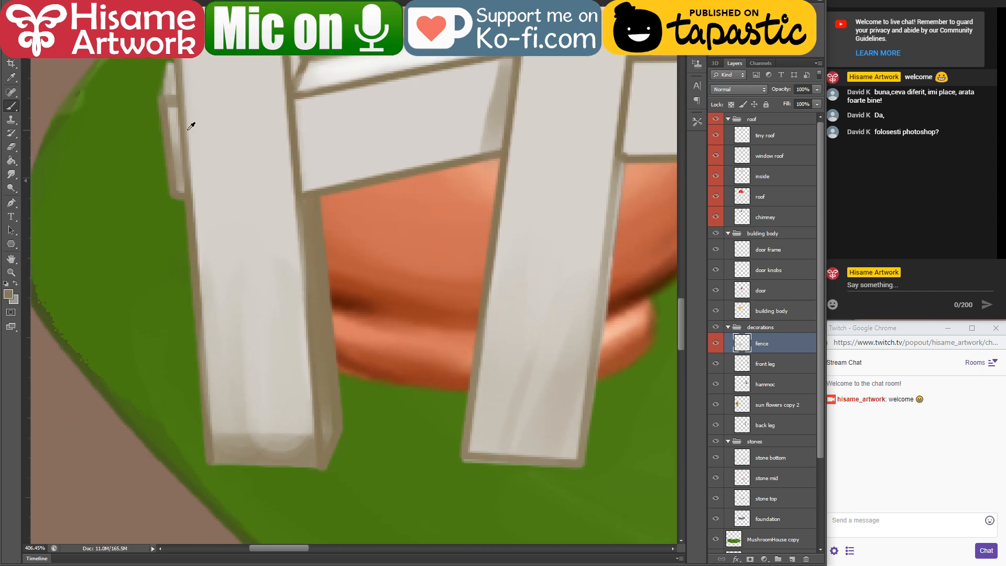
left_click(174, 109, "alt")
left_click_drag(313, 199, 330, 406)
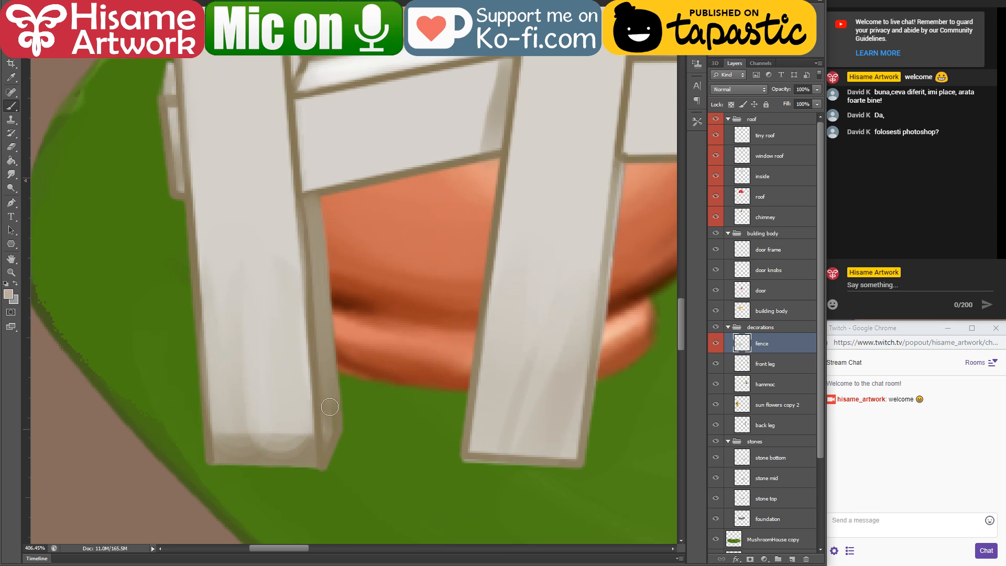
key("ctrl+z")
left_click_drag(314, 207, 330, 417)
left_click_drag(316, 289, 326, 441)
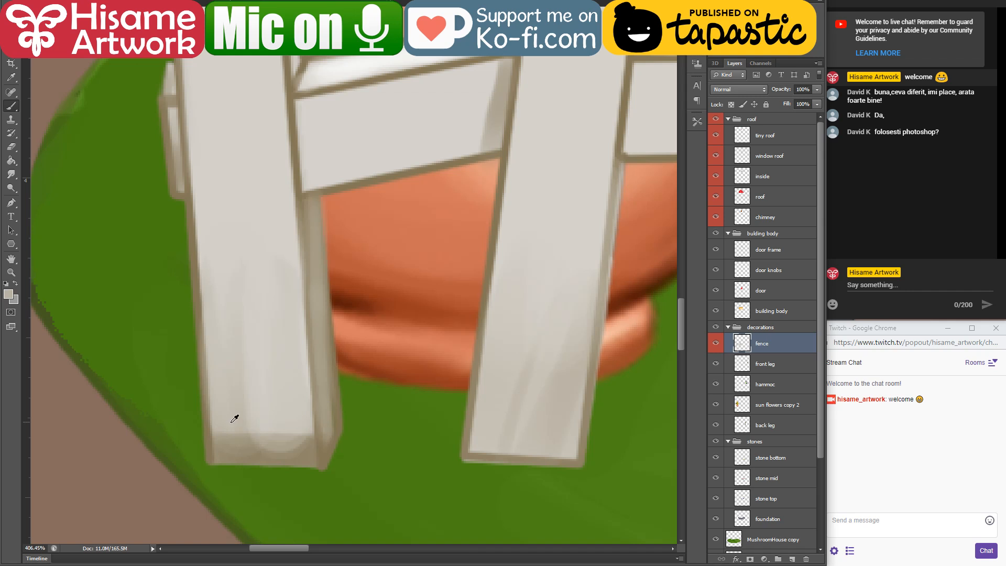
left_click(234, 419, "alt")
mouse_move(226, 438)
left_mouse_down()
mouse_move(289, 433)
mouse_move(234, 445)
mouse_move(301, 446)
mouse_move(233, 446)
left_mouse_up()
Step: Soften the outlines of the rail between the two leftmost pickets and shade its lower edge with a larger brush
left_click_drag(393, 170, 326, 384)
left_click(329, 275, "alt")
mouse_move(232, 300)
left_mouse_down()
mouse_move(415, 257)
mouse_move(315, 286)
mouse_move(418, 261)
mouse_move(437, 286)
left_mouse_up()
left_click(276, 395, "alt")
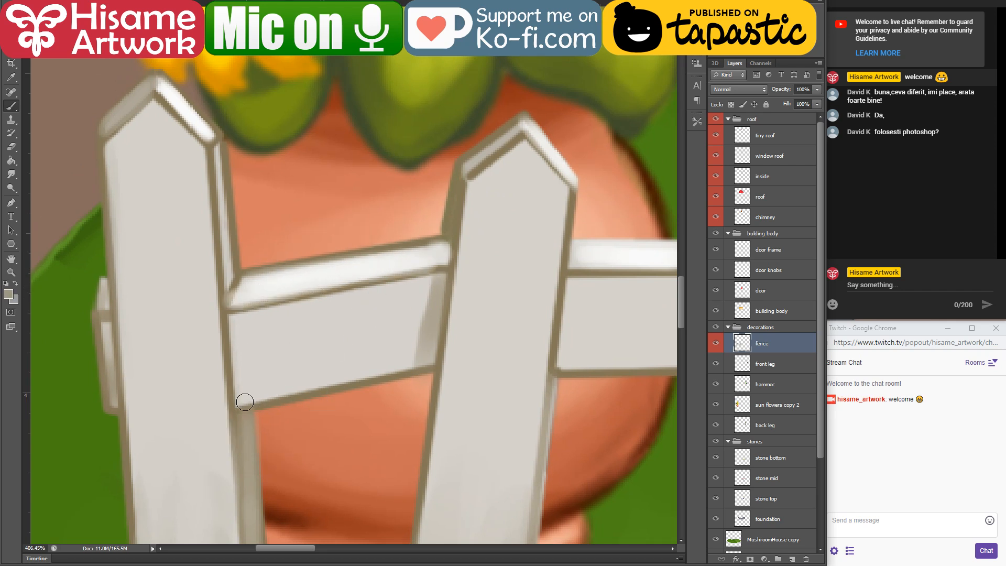
mouse_move(243, 399)
left_mouse_down()
mouse_move(408, 363)
mouse_move(267, 377)
mouse_move(410, 339)
mouse_move(288, 366)
left_mouse_up()
key("bracketright")
key("bracketright")
key("bracketright")
key("bracketright")
left_click_drag(367, 359, 301, 372)
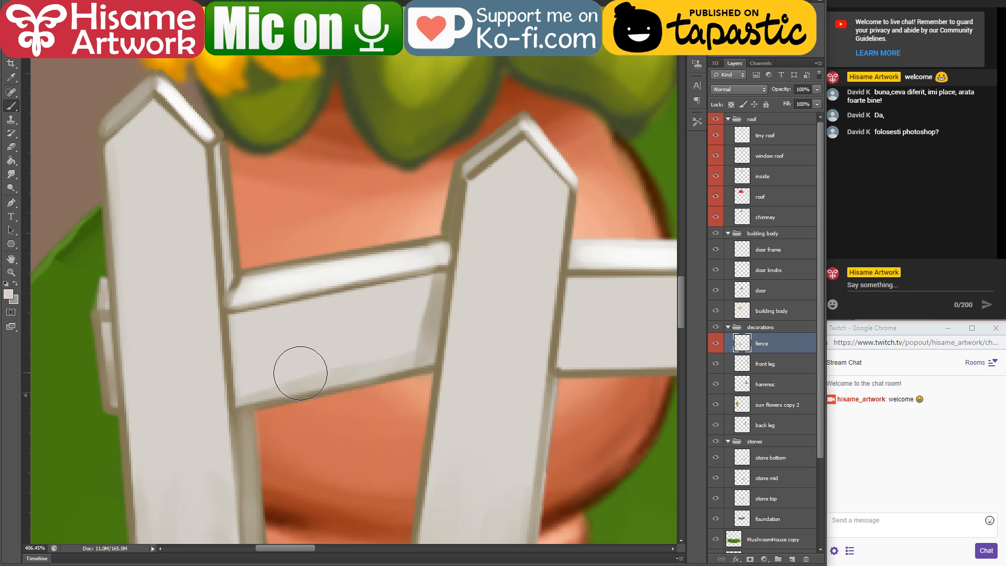
Step: Load the fence as a selection and use a smaller brush with sampled brown to shade where the second picket's right side meets the rail
left_click_drag(516, 303, 250, 278)
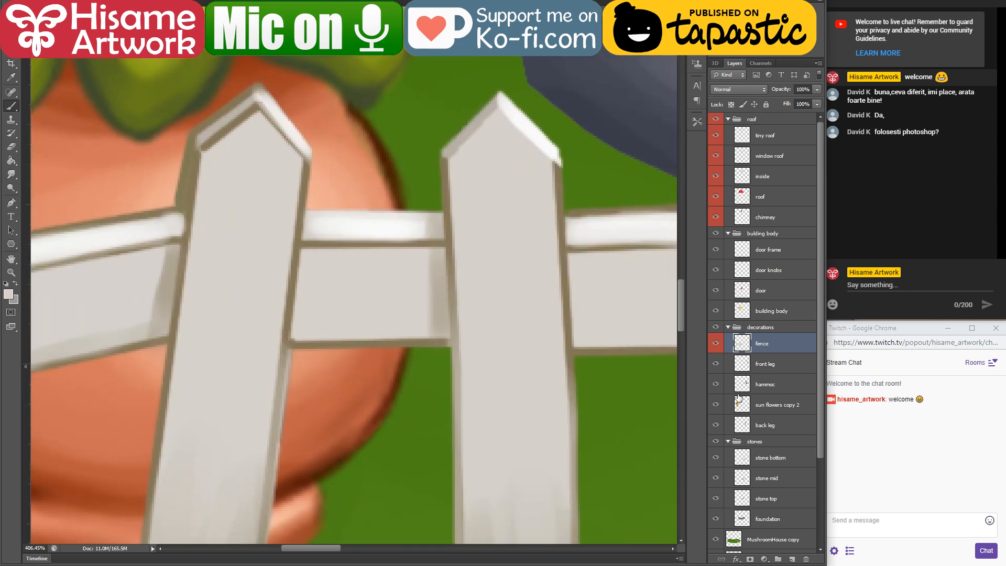
left_click(742, 343, "ctrl")
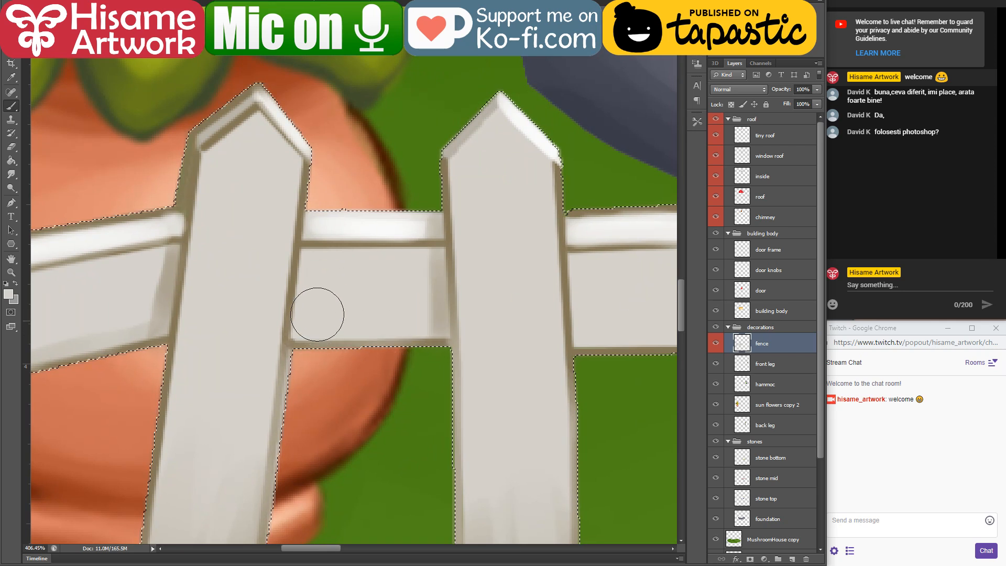
left_click(302, 220, "alt")
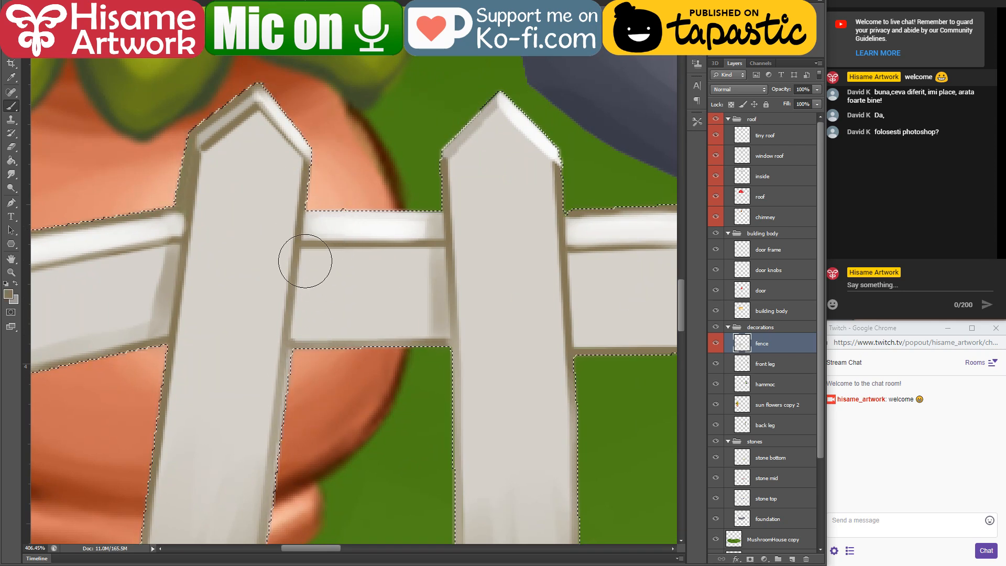
key("bracketleft")
key("bracketleft")
key("bracketleft")
key("bracketleft")
key("bracketleft")
key("bracketleft")
key("bracketleft")
left_click_drag(296, 296, 285, 409)
Step: Blend the brown lines on the second picket's bevelled tip and narrow left side face with sampled beige
left_click_drag(348, 328, 433, 414)
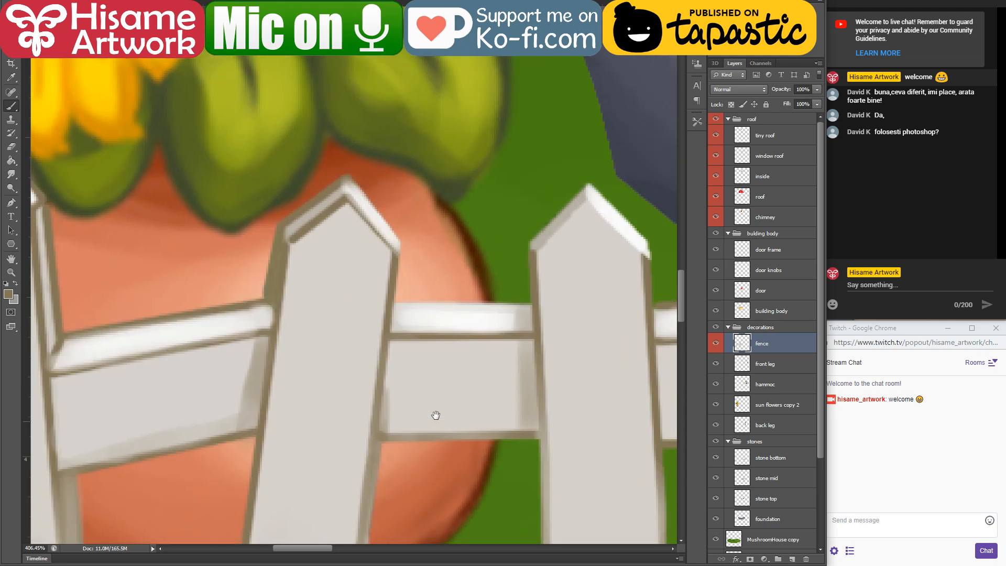
left_click(303, 215, "alt")
mouse_move(340, 189)
left_mouse_down()
mouse_move(289, 226)
mouse_move(315, 205)
left_mouse_up()
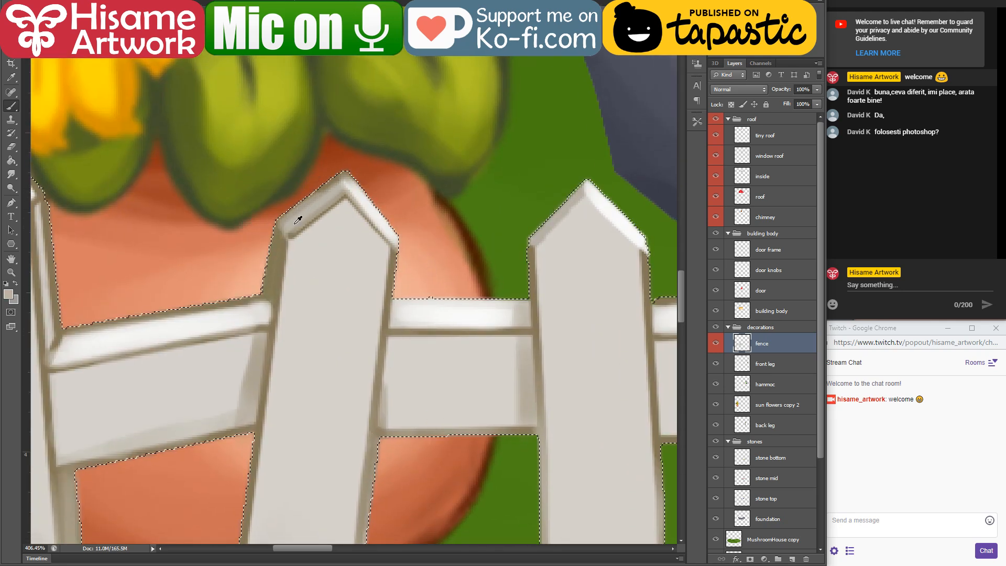
mouse_move(278, 239)
left_mouse_down()
mouse_move(269, 291)
mouse_move(312, 270)
mouse_move(510, 271)
mouse_move(458, 257)
mouse_move(428, 315)
left_mouse_up()
left_click(429, 310, "alt")
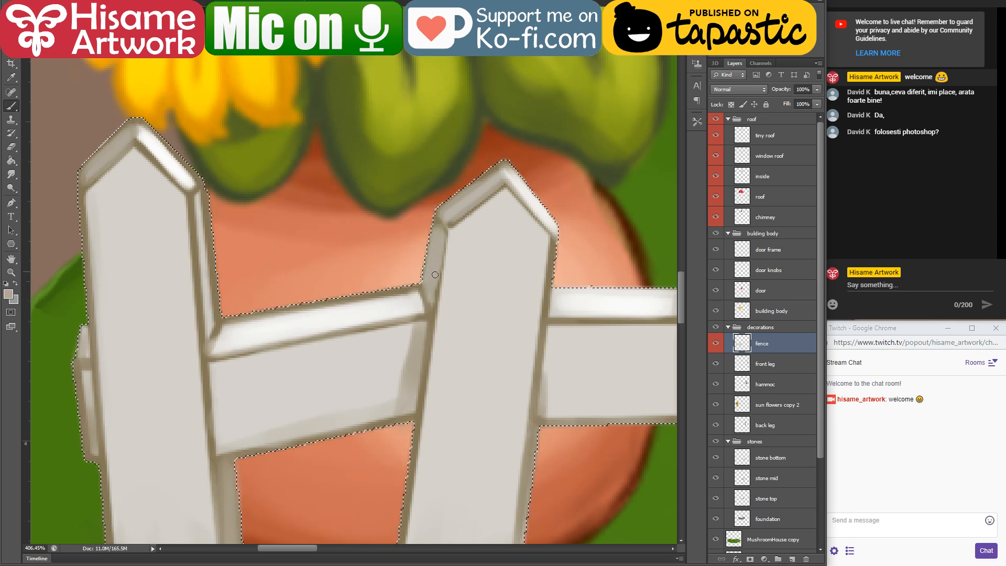
Step: Cover the brown line between the leftmost picket's front and its right side face, from the tip down past the rail
left_click(208, 292, "alt")
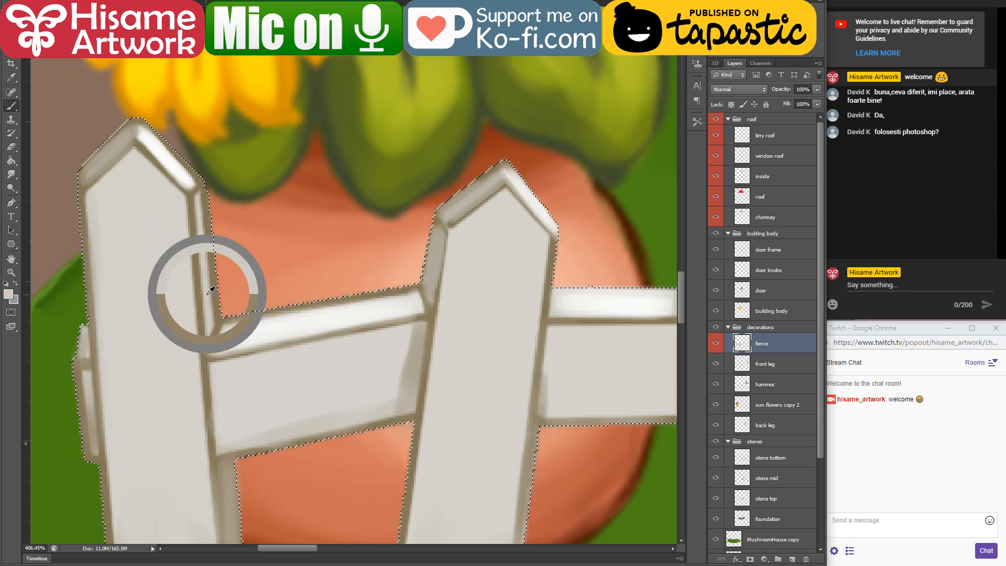
mouse_move(198, 200)
left_mouse_down()
mouse_move(219, 340)
mouse_move(205, 329)
left_mouse_up()
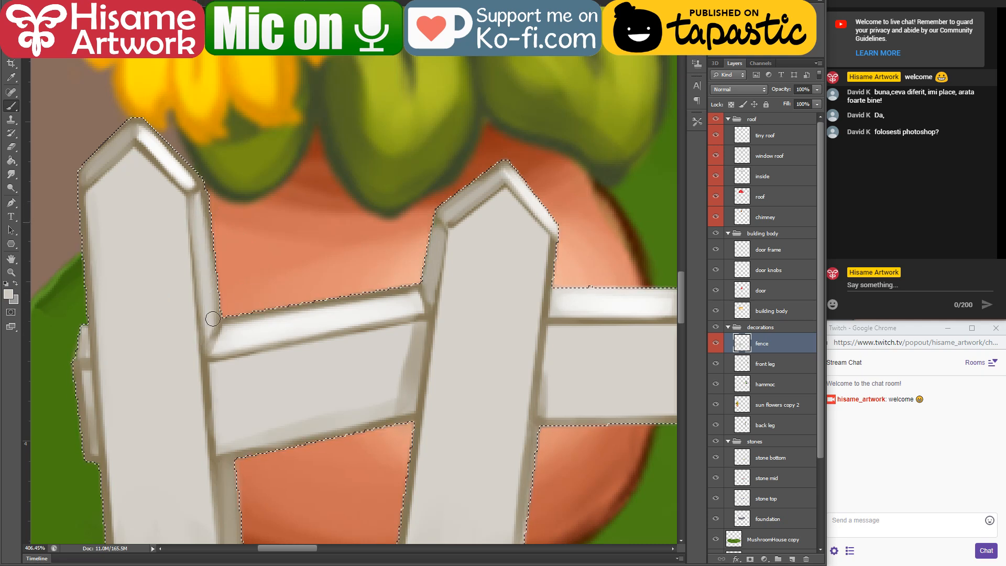
scroll(235, 299, "down", 5)
left_click(211, 145, "alt")
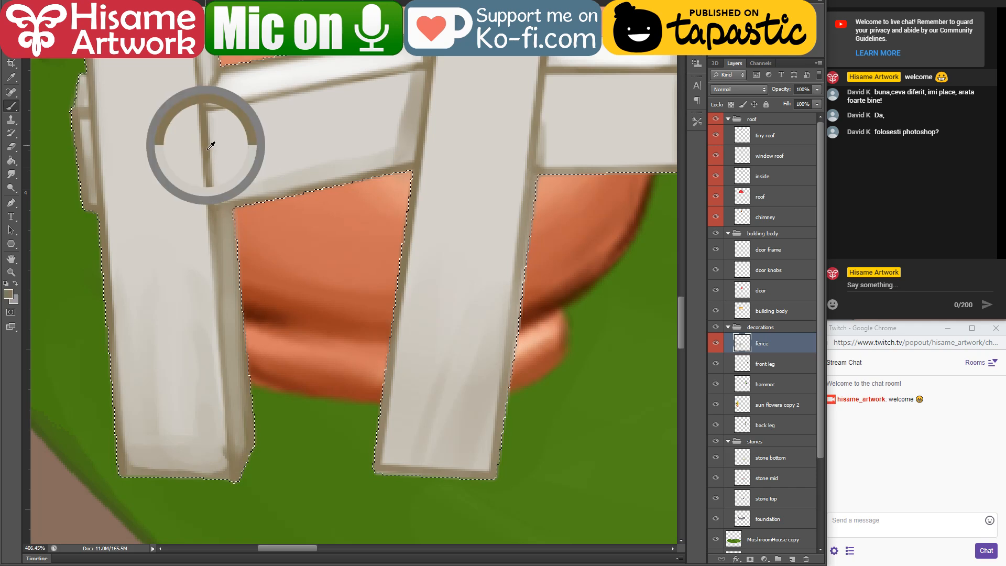
left_click_drag(217, 187, 221, 337)
Step: Brighten the top face of the rail between the second and third pickets and lighten the brown outline along its lower edge
mouse_move(533, 153)
left_mouse_down()
mouse_move(328, 254)
mouse_move(185, 382)
mouse_move(169, 367)
left_mouse_up()
left_click(211, 270, "alt")
left_click_drag(190, 280, 293, 278)
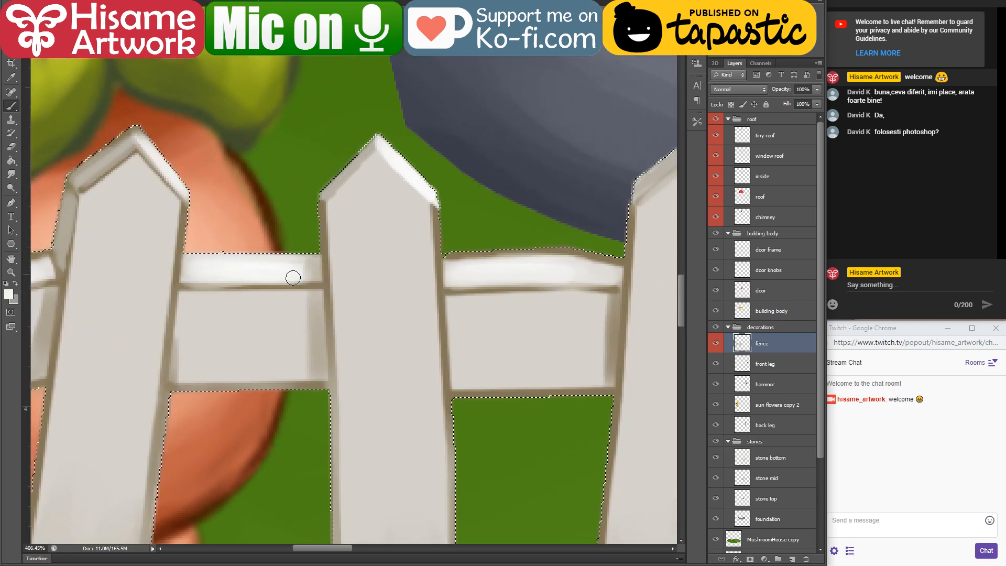
left_click_drag(189, 386, 295, 374)
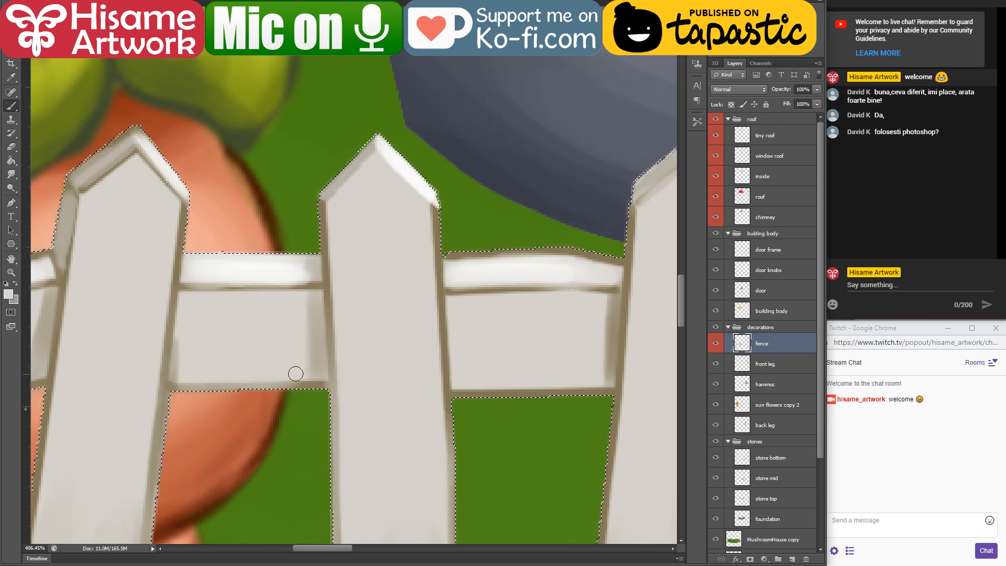
Step: Inspect the shaded fence along its full length, compare it with the whole illustration, and look over the hammock area
mouse_move(180, 373)
left_mouse_down()
mouse_move(174, 388)
mouse_move(234, 313)
mouse_move(30, 362)
left_mouse_up()
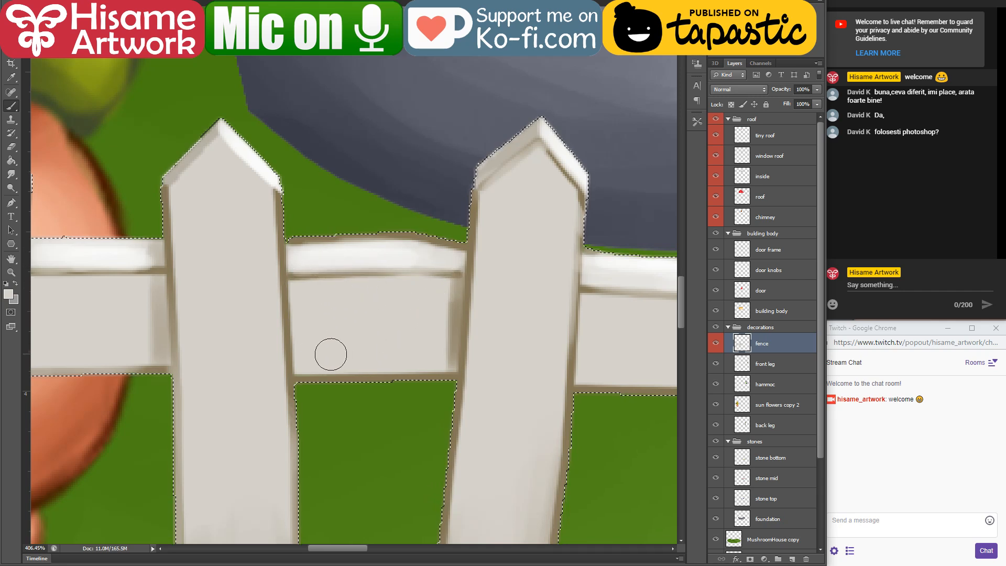
left_click_drag(502, 297, 308, 240)
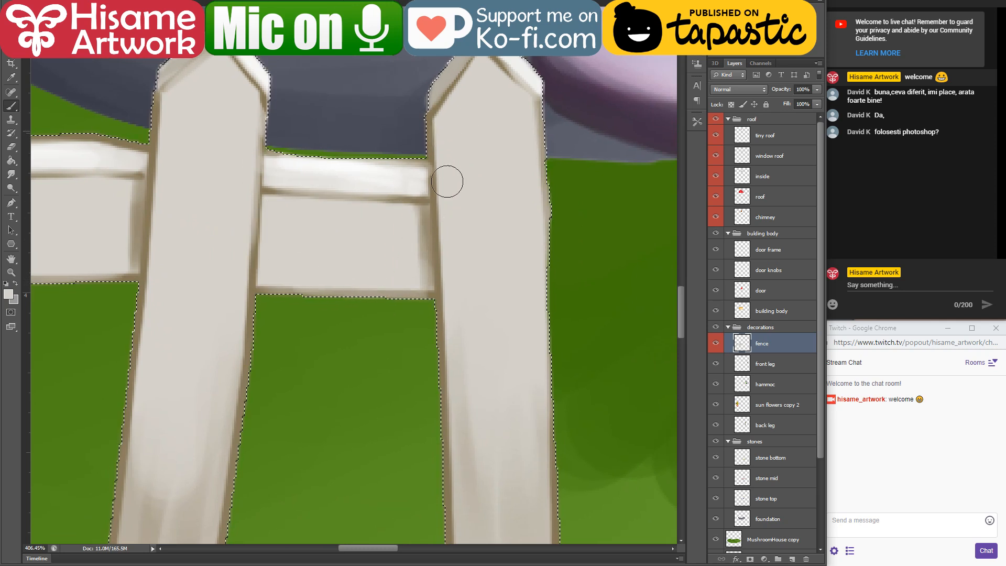
scroll(447, 182, "down", 6)
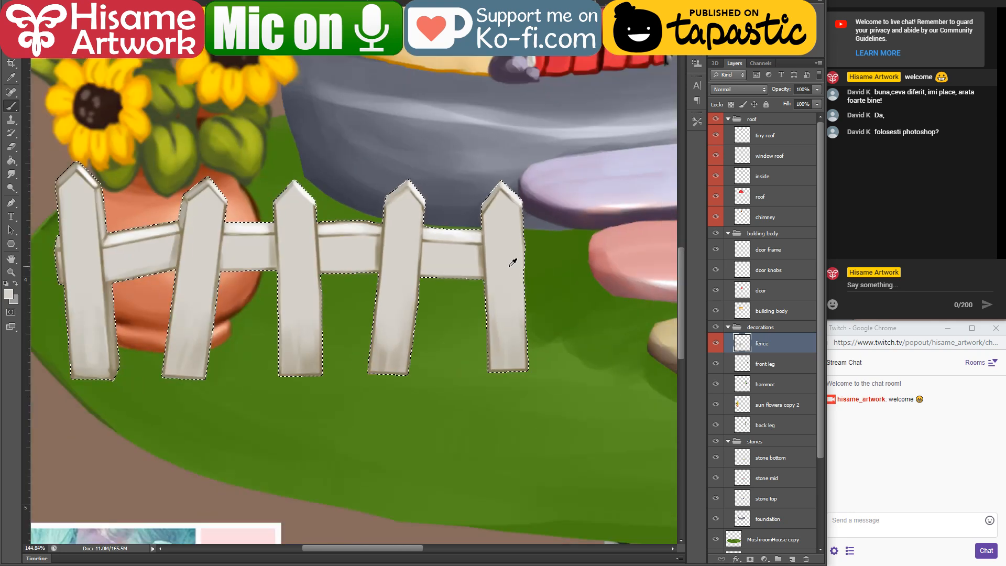
scroll(513, 262, "down", 5)
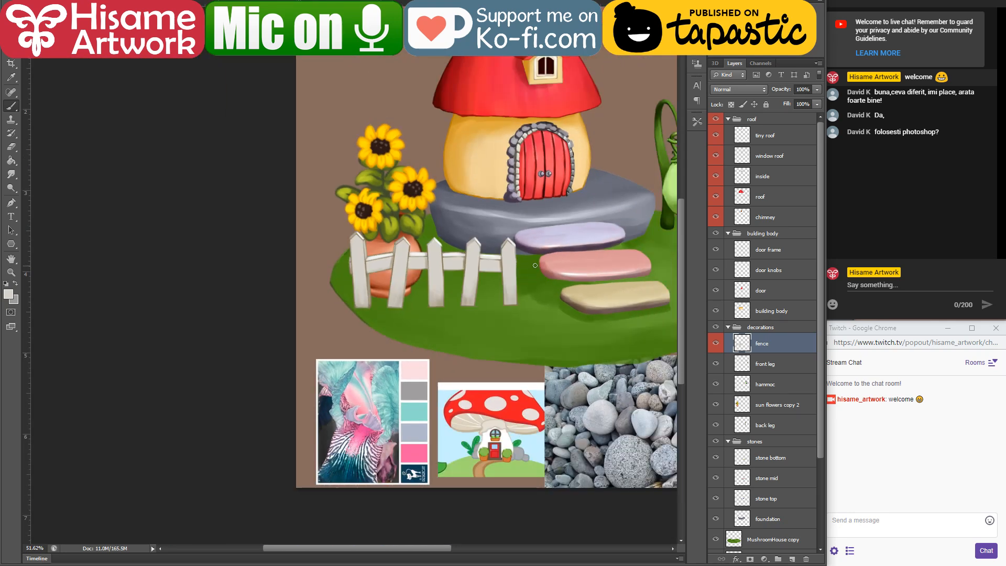
left_click_drag(535, 265, 401, 293)
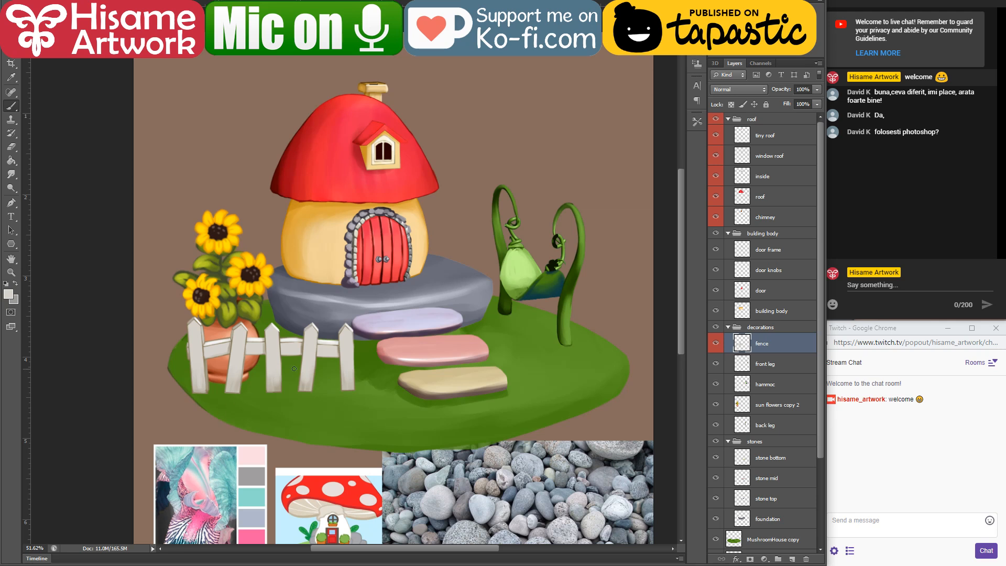
scroll(318, 387, "up", 2)
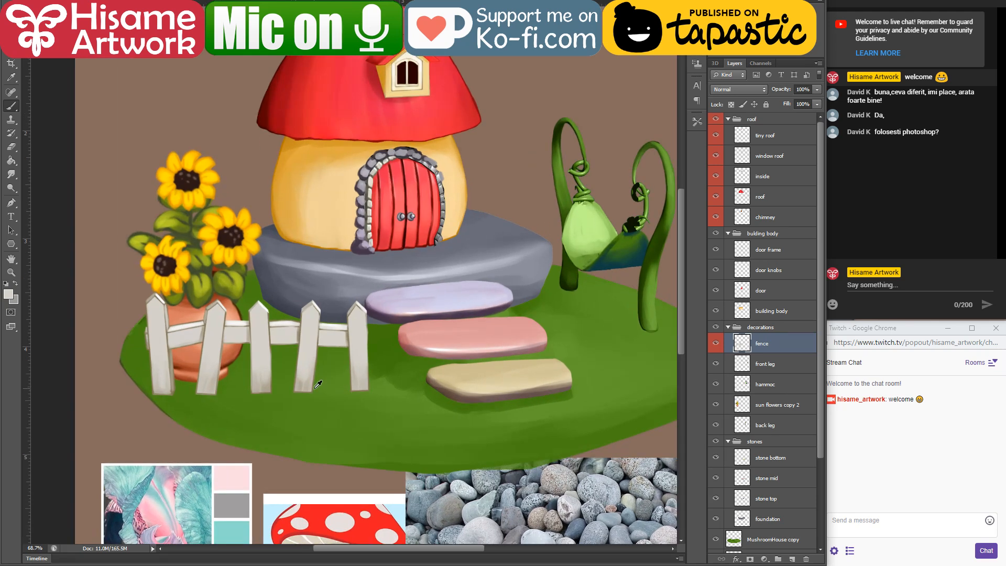
scroll(319, 385, "up", 2)
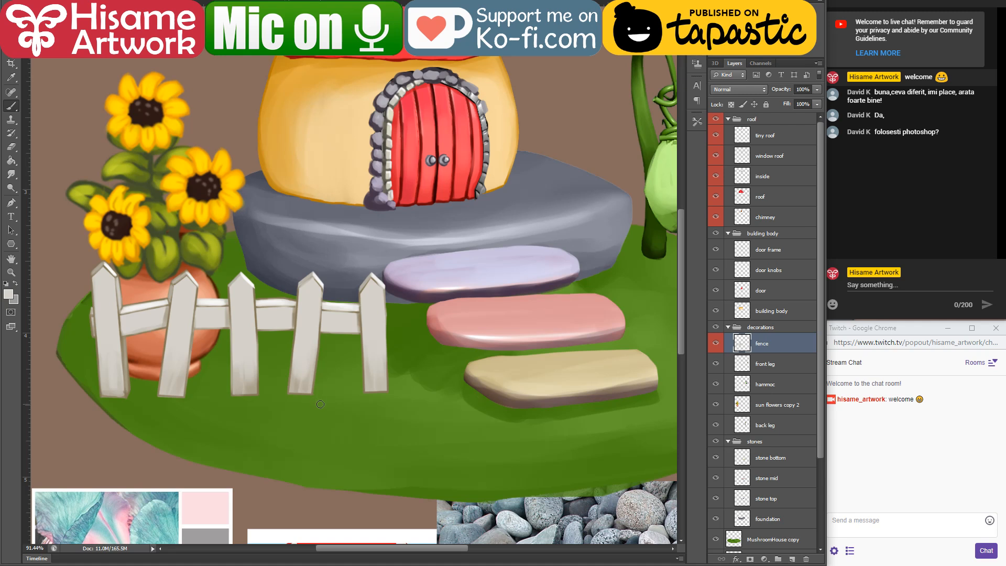
scroll(262, 417, "down", 3)
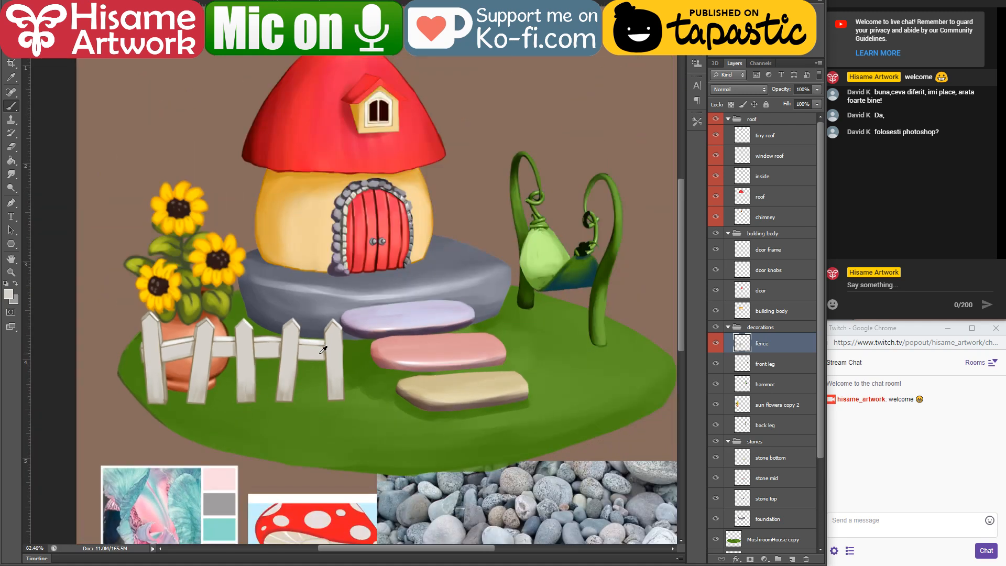
scroll(323, 349, "up", 3)
left_click_drag(389, 263, 397, 326)
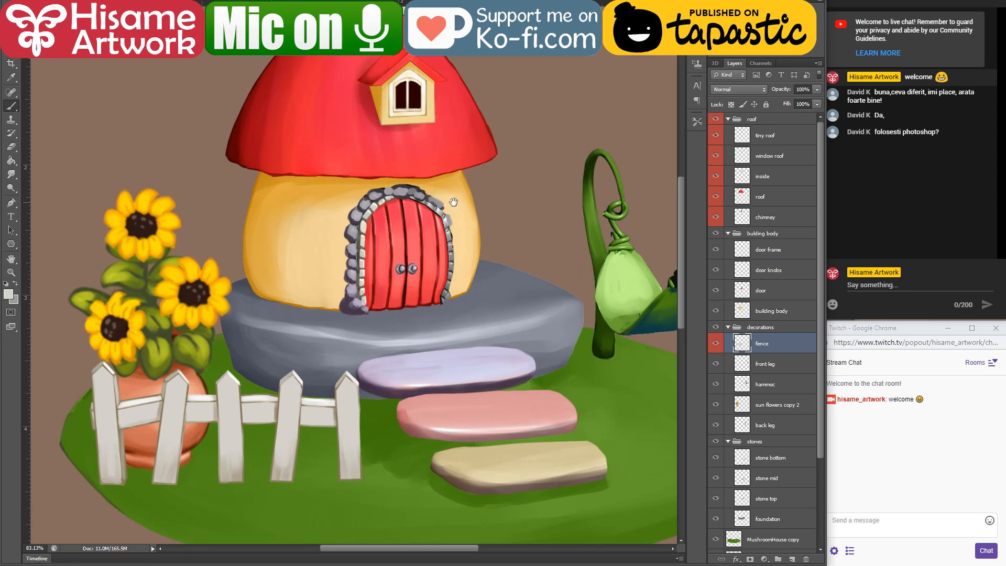
left_click_drag(454, 202, 331, 238)
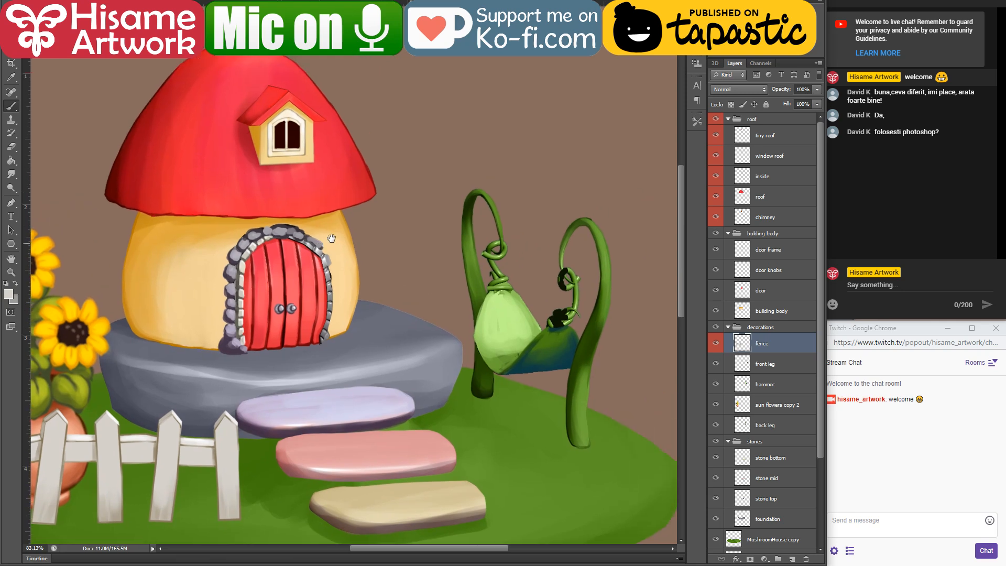
Step: Hide the front leg and back leg layers, moving back leg directly beneath hammoc, and make the hammoc layer active
scroll(523, 292, "up", 5)
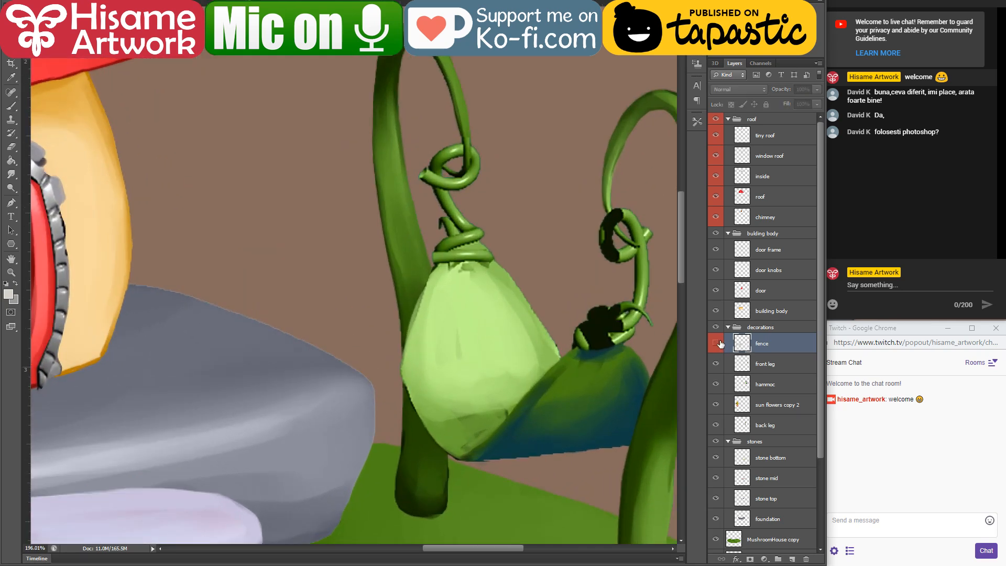
left_click(576, 356, "ctrl")
key("h")
left_click_drag(607, 367, 563, 280)
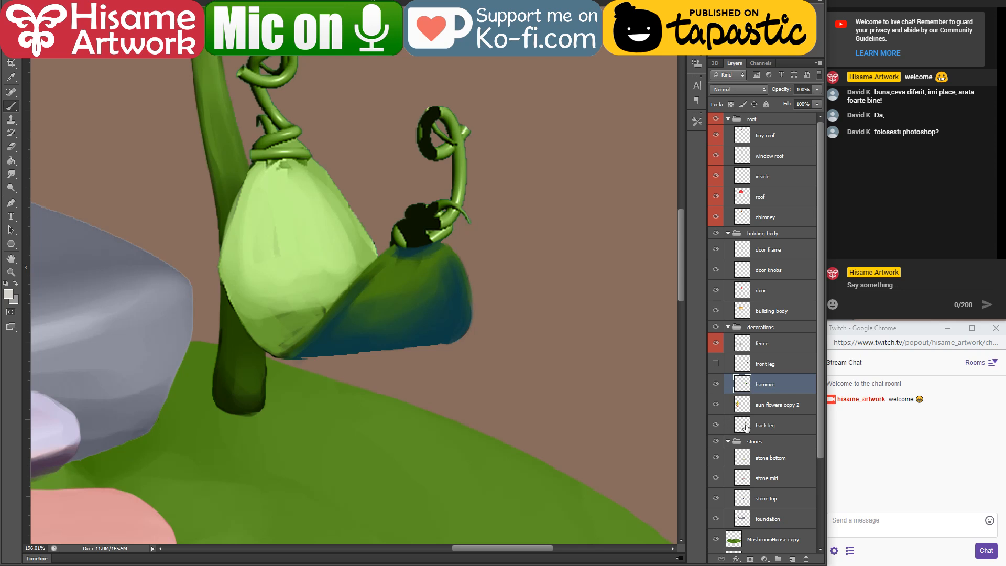
left_click_drag(746, 427, 742, 405)
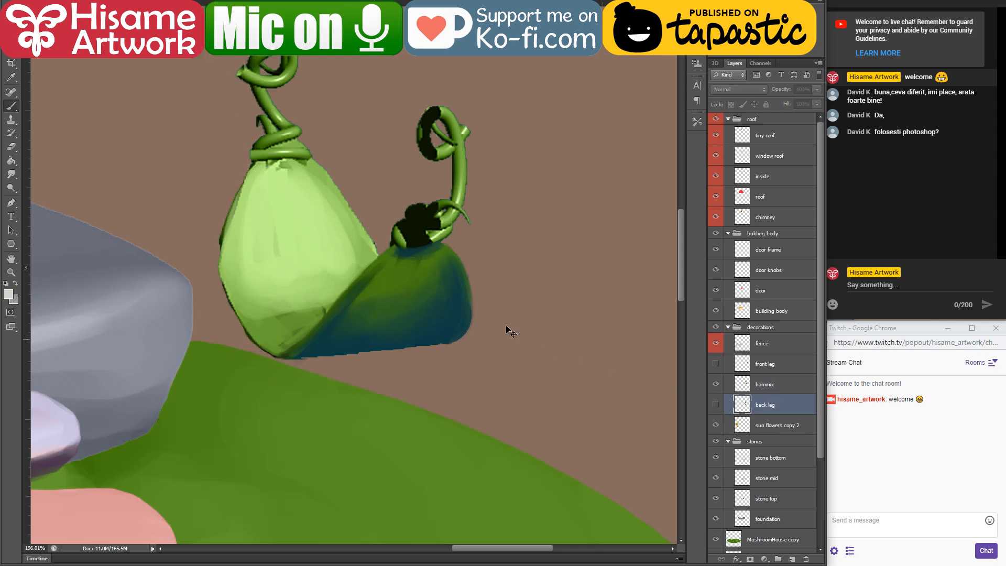
left_click(398, 287, "ctrl")
Step: Smooth the jagged right edge of the hammock's light green cloth with the Brush in a green sampled from it
scroll(420, 168, "up", 3)
scroll(467, 348, "up", 2)
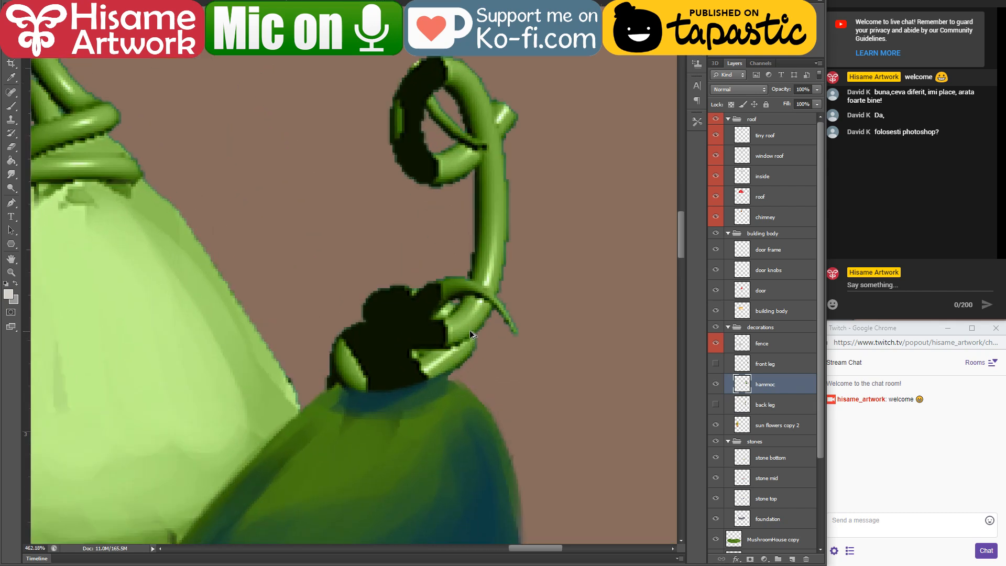
left_click(12, 106)
left_click_drag(161, 293, 242, 206)
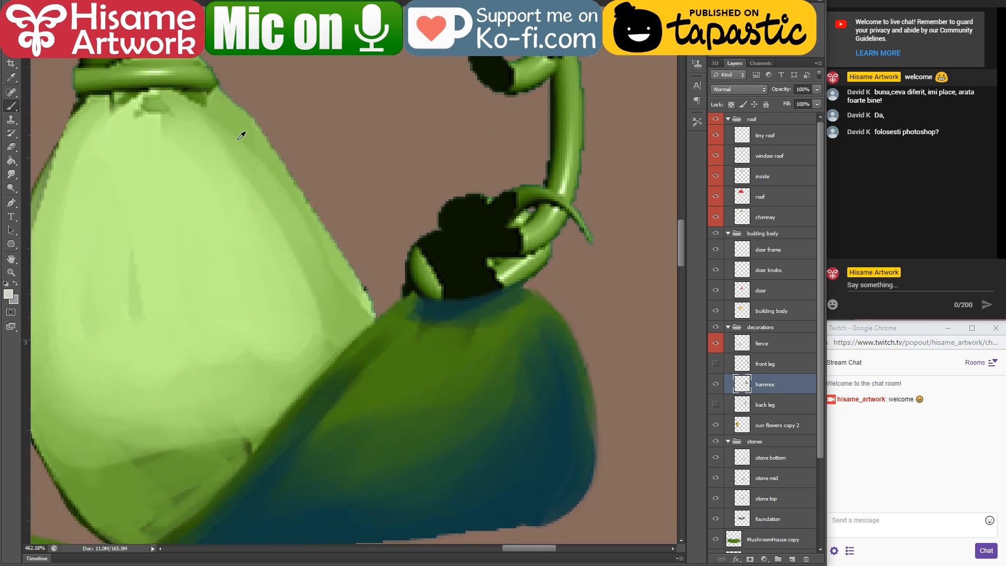
left_click(232, 101, "alt")
left_click(36, 2)
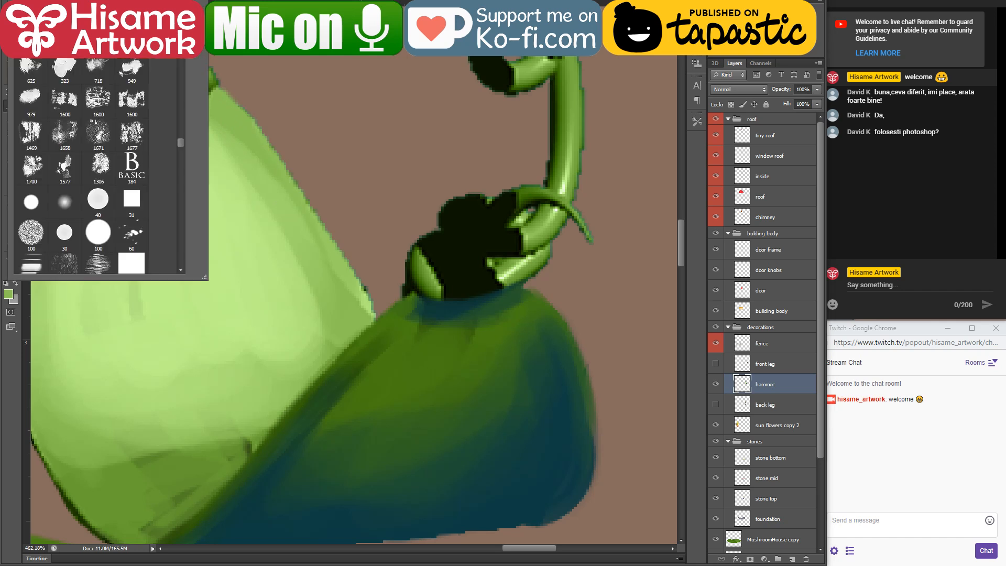
left_click(249, 160)
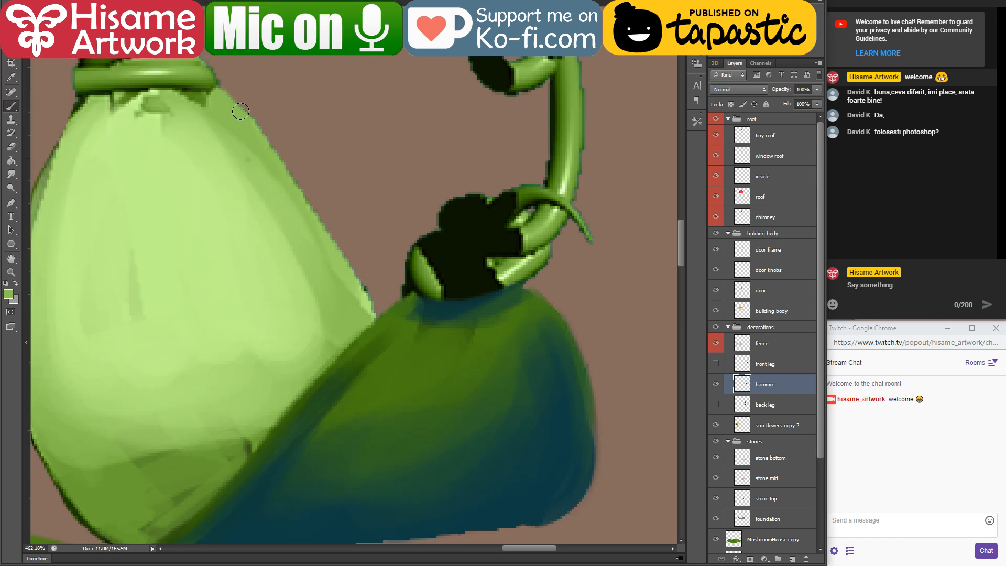
mouse_move(241, 111)
left_mouse_down()
mouse_move(327, 269)
mouse_move(297, 190)
mouse_move(370, 313)
left_mouse_up()
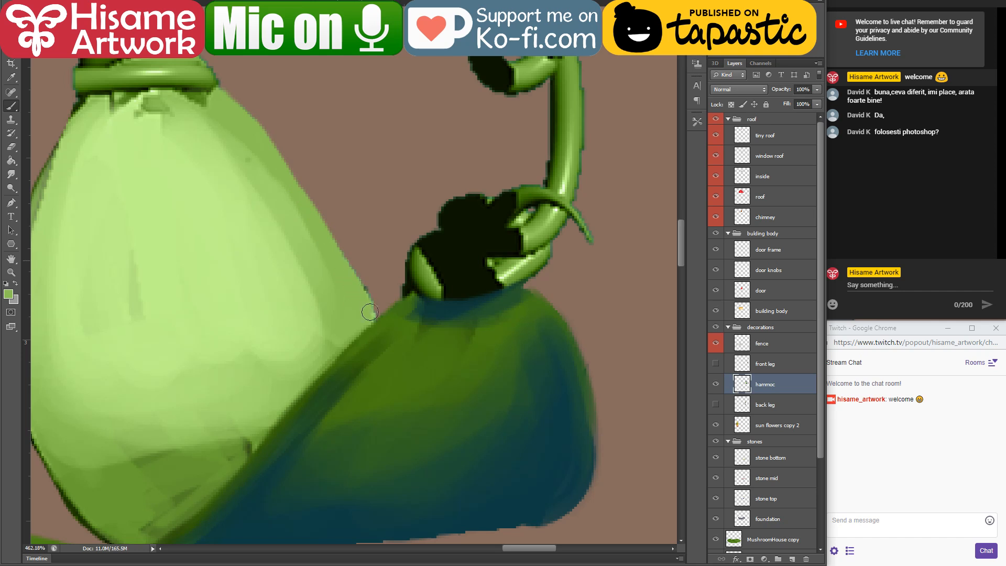
Step: Paint green strokes over the black area of the lowest vine coil wrapped around the hammock's dark right end
left_click_drag(480, 305, 428, 268)
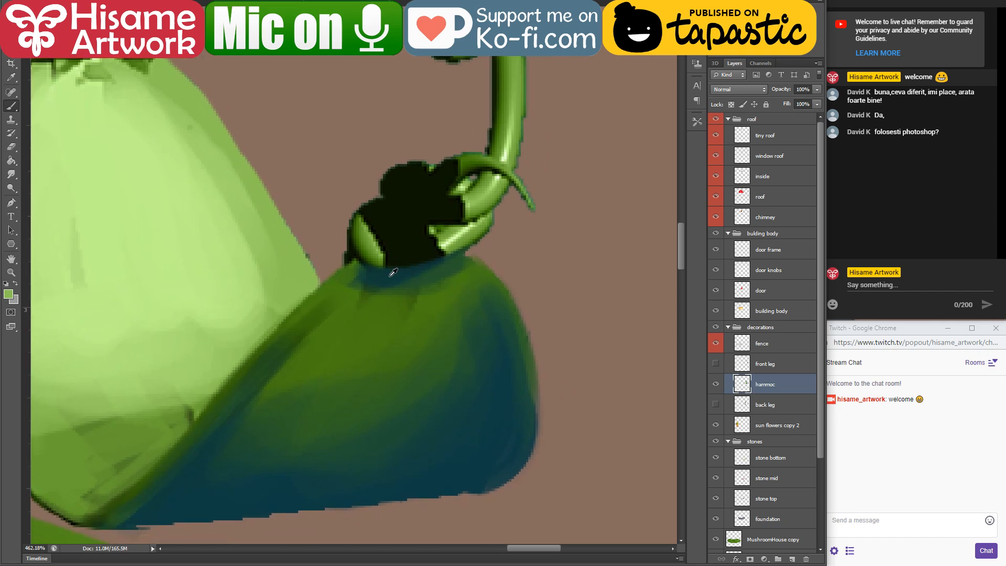
left_click(357, 248, "alt")
mouse_move(352, 242)
left_mouse_down()
mouse_move(441, 256)
mouse_move(492, 214)
left_mouse_up()
left_click_drag(463, 245, 476, 237)
mouse_move(359, 229)
left_mouse_down()
mouse_move(439, 245)
mouse_move(474, 225)
mouse_move(392, 251)
mouse_move(436, 239)
left_mouse_up()
left_click_drag(487, 193, 400, 252)
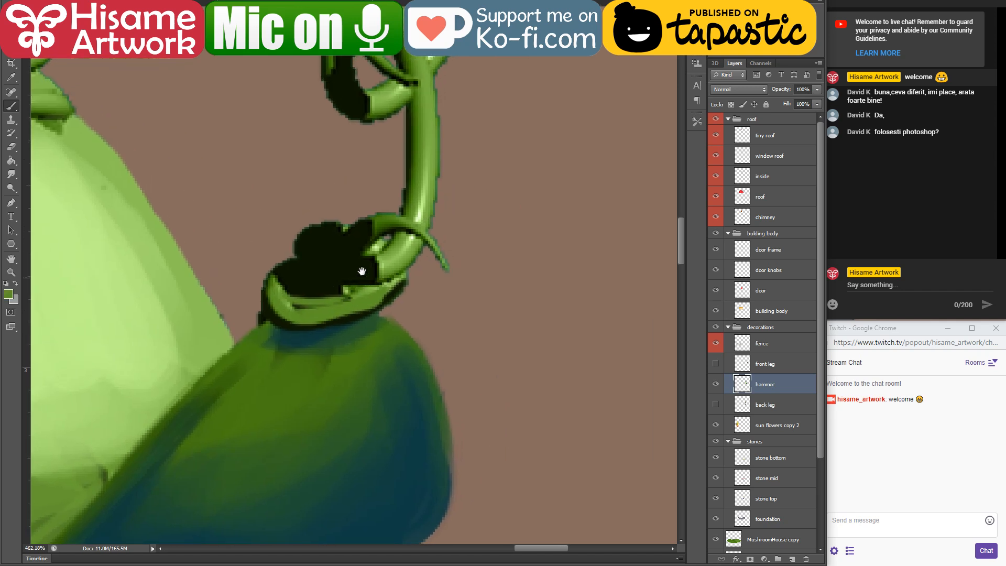
Step: Paint the knot's upper coil in green with teal between the coils, and recolour the tendril arching over it
mouse_move(283, 284)
left_mouse_down()
mouse_move(284, 272)
mouse_move(308, 302)
mouse_move(307, 256)
mouse_move(320, 275)
mouse_move(304, 260)
mouse_move(314, 250)
mouse_move(390, 263)
mouse_move(354, 260)
mouse_move(395, 217)
mouse_move(430, 236)
mouse_move(439, 257)
left_mouse_up()
left_click(350, 332, "alt")
left_click(300, 309, "alt")
left_click(366, 226, "alt")
left_click(396, 220, "alt")
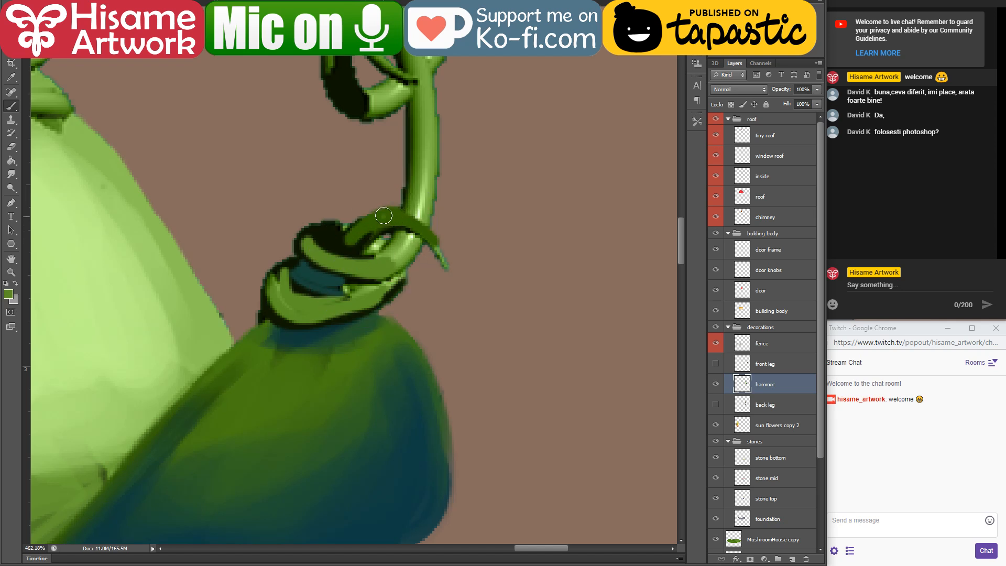
left_click_drag(384, 215, 427, 234)
Step: Shade the undersides of both vine coils at the hammock's right knot with sampled dark teal
left_click(310, 263, "alt")
mouse_move(336, 283)
left_mouse_down()
mouse_move(378, 269)
mouse_move(414, 236)
mouse_move(419, 252)
left_mouse_up()
mouse_move(266, 308)
left_mouse_down()
mouse_move(368, 319)
mouse_move(357, 315)
mouse_move(394, 286)
left_mouse_up()
Step: Paint a dark teal shadow around the outer left side and underside of the vine's loop above the knot
mouse_move(341, 242)
left_mouse_down()
mouse_move(287, 325)
mouse_move(275, 321)
mouse_move(326, 327)
left_mouse_up()
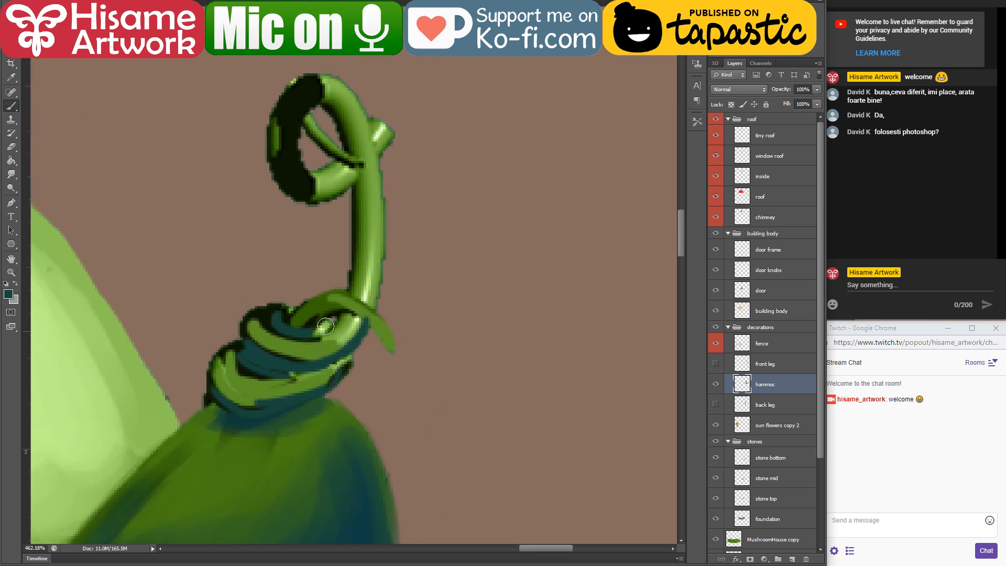
left_click_drag(364, 219, 406, 265)
left_click_drag(316, 156, 362, 233)
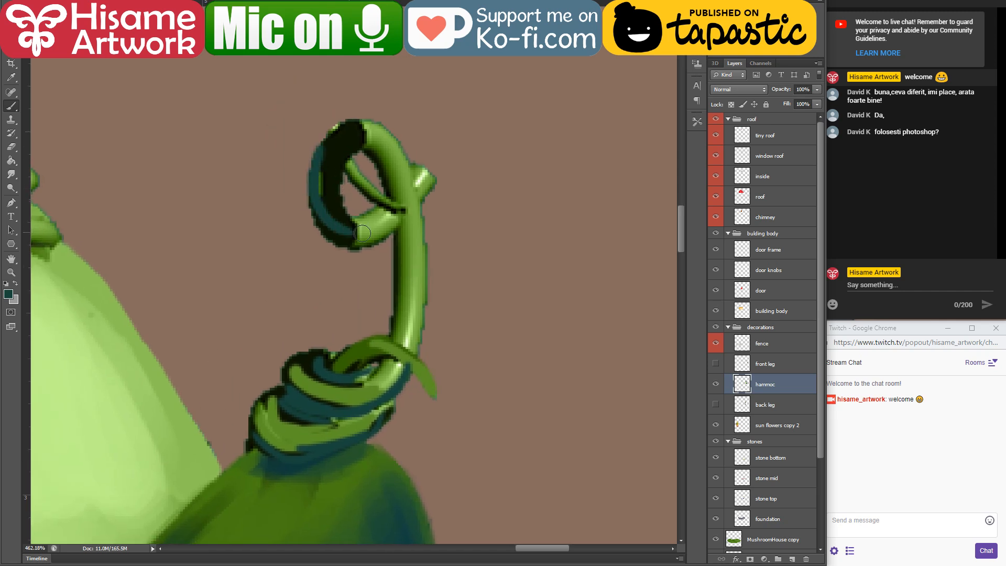
mouse_move(323, 204)
left_mouse_down()
mouse_move(340, 240)
mouse_move(391, 226)
left_mouse_up()
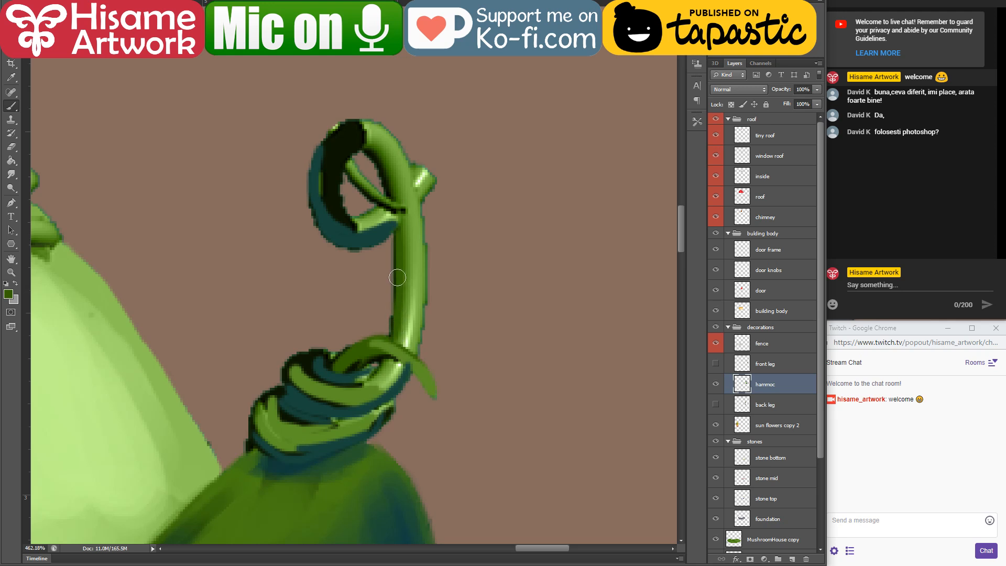
Step: Shade the left edge of the vine's upright stem with sampled dark green and darken beneath the tendril at the knot
left_click(376, 234, "alt")
left_click_drag(397, 223, 388, 330)
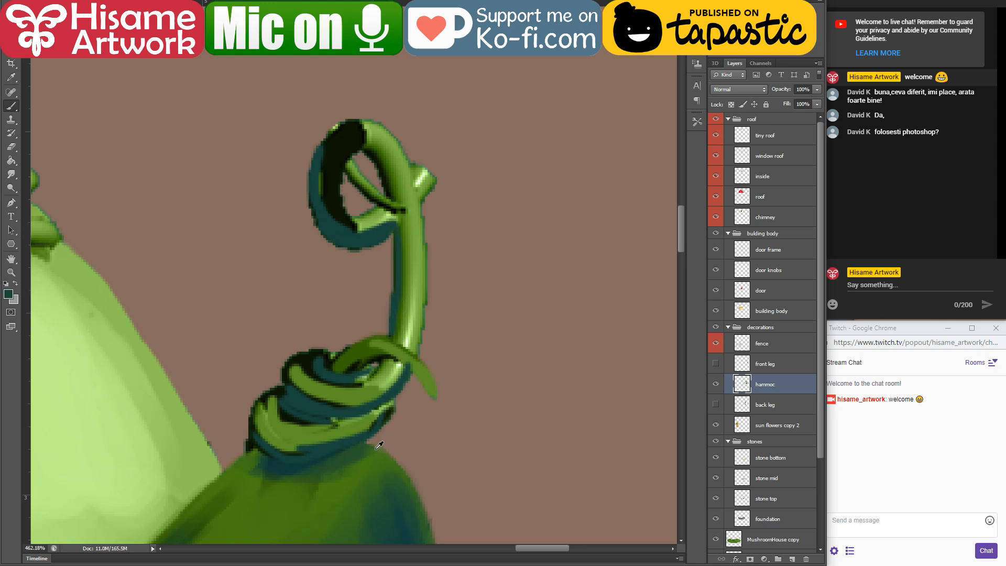
left_click(290, 412, "alt")
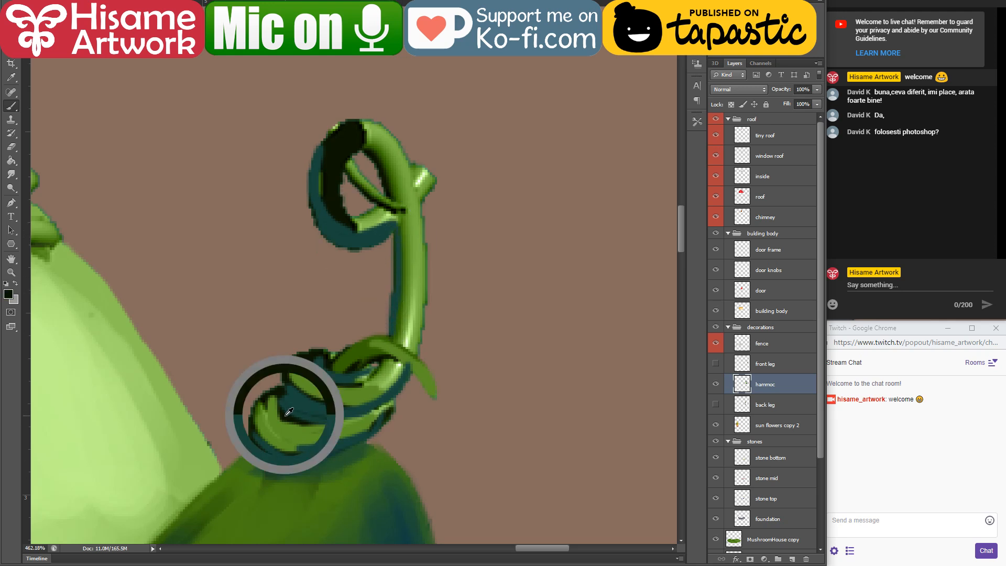
left_click(347, 364, "alt")
left_click_drag(393, 245, 390, 333)
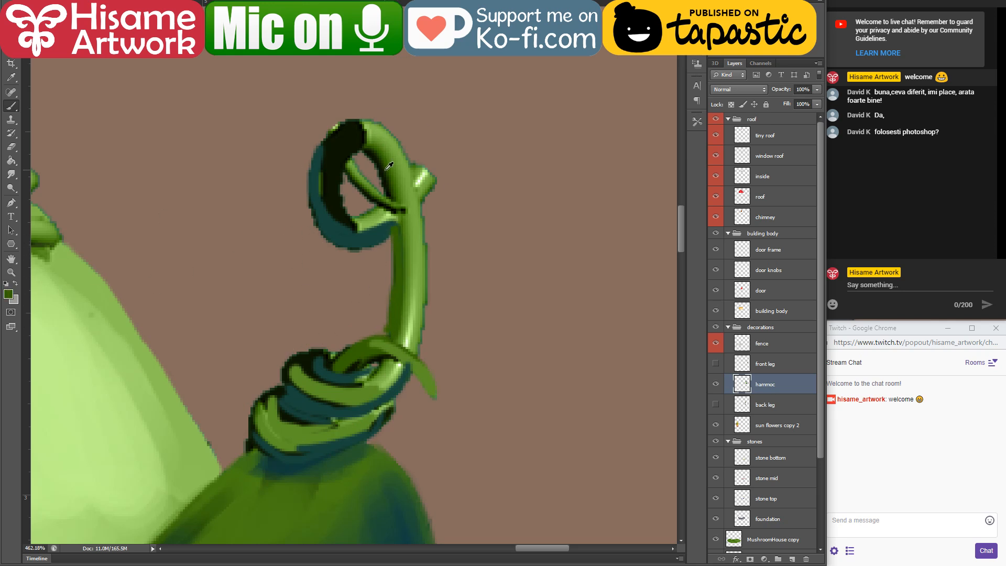
left_click_drag(394, 243, 389, 338)
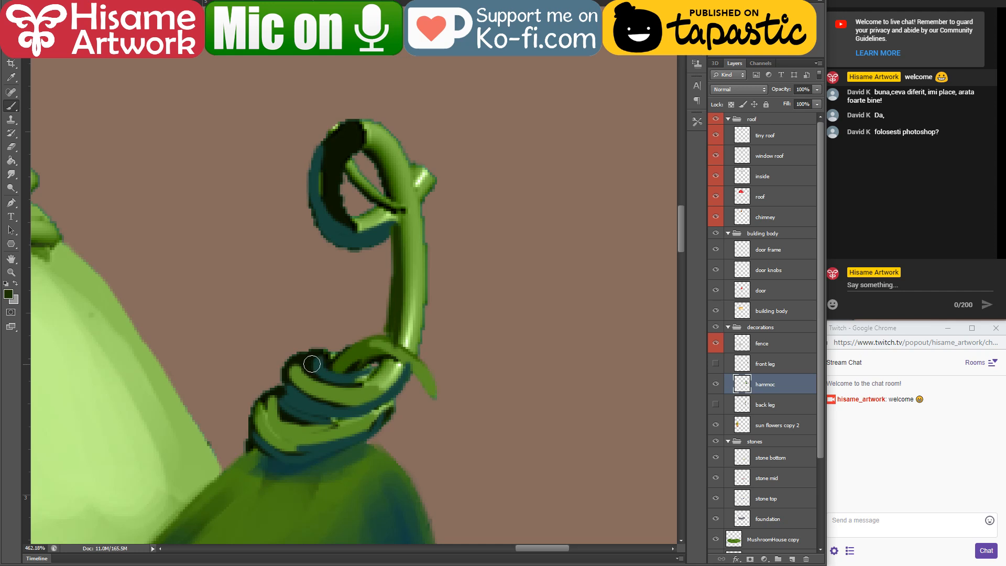
mouse_move(351, 372)
left_mouse_down()
mouse_move(400, 362)
mouse_move(434, 394)
left_mouse_up()
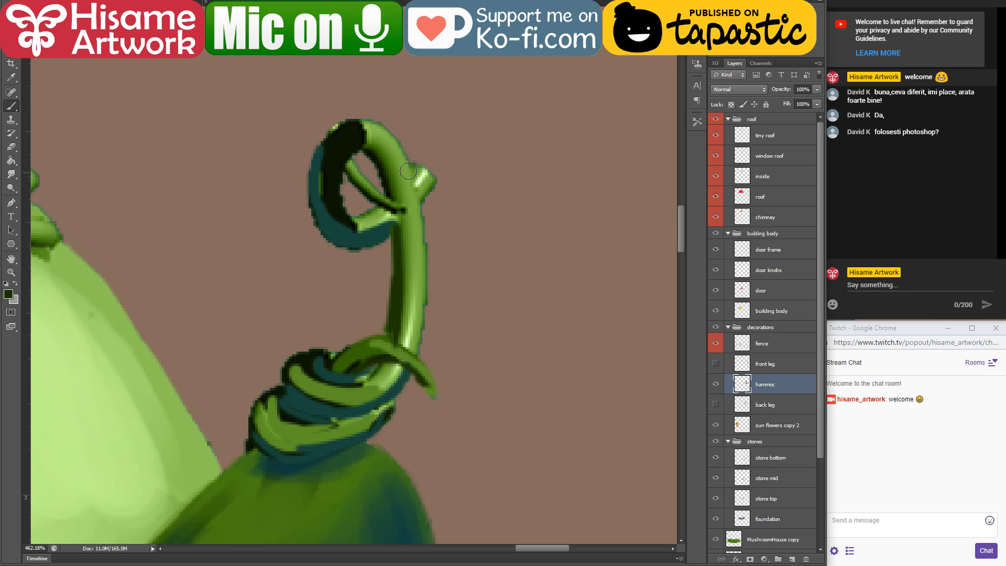
Step: Extend the short stub beside the loop into a curled tendril with a dark green base and lighter green on top
left_click_drag(402, 214, 379, 234)
mouse_move(424, 201)
left_mouse_down()
mouse_move(463, 180)
mouse_move(453, 199)
mouse_move(420, 180)
mouse_move(456, 187)
mouse_move(444, 175)
mouse_move(421, 218)
mouse_move(419, 186)
mouse_move(449, 175)
mouse_move(461, 195)
left_mouse_up()
left_click(418, 182, "alt")
key("ctrl+z")
left_click(415, 242, "alt")
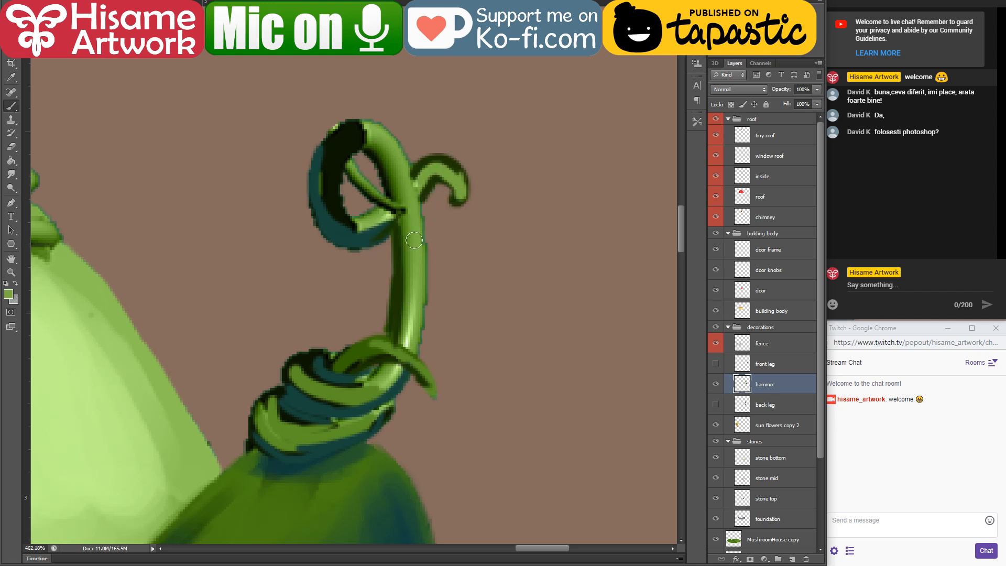
Step: Cover the black part of the vine loop with sampled mid green and darken the inner edge of its right side
left_click(420, 166, "alt")
mouse_move(361, 146)
left_mouse_down()
mouse_move(343, 156)
mouse_move(372, 218)
mouse_move(363, 204)
mouse_move(344, 217)
mouse_move(386, 219)
mouse_move(358, 222)
mouse_move(332, 155)
mouse_move(351, 137)
mouse_move(331, 202)
mouse_move(391, 143)
left_mouse_up()
left_click(383, 212, "alt")
mouse_move(329, 151)
left_mouse_down()
mouse_move(405, 165)
mouse_move(404, 187)
left_mouse_up()
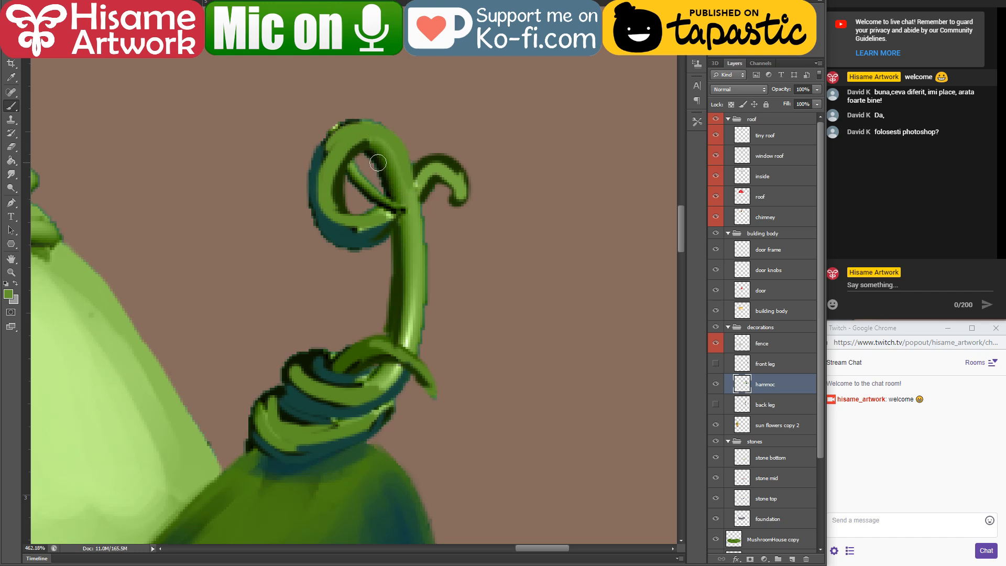
left_click(371, 149, "alt")
mouse_move(371, 146)
left_mouse_down()
mouse_move(404, 192)
mouse_move(386, 167)
mouse_move(395, 196)
left_mouse_up()
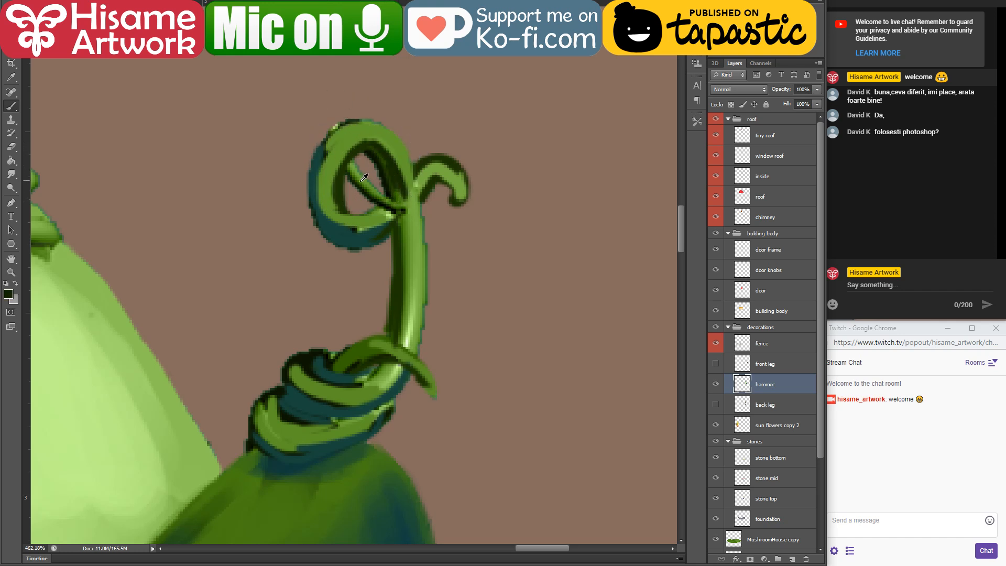
Step: Repaint the thin strand crossing the loop, laying dark green first and light green over it, extending past the stem
left_click(388, 154, "alt")
left_click_drag(345, 166, 430, 212)
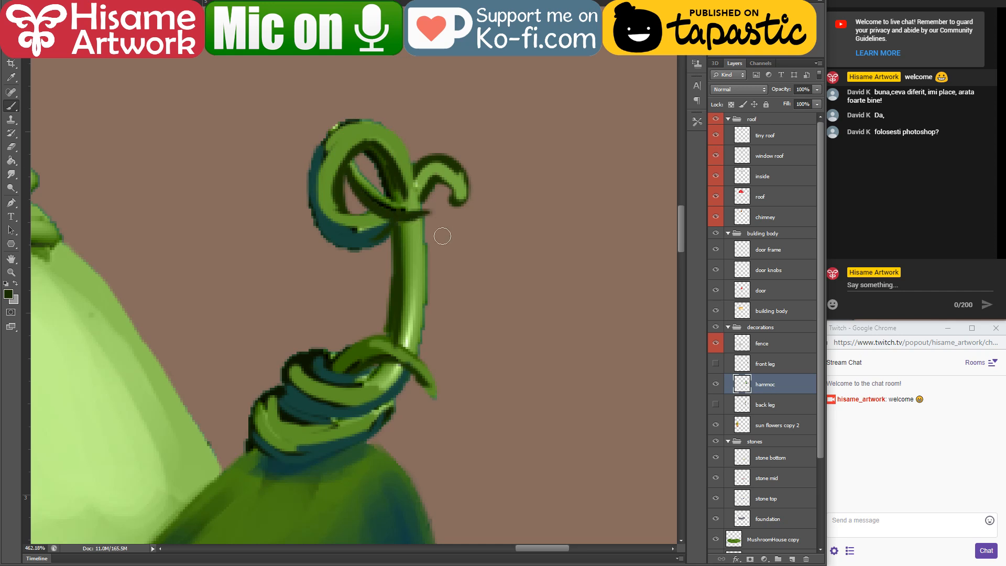
left_click_drag(364, 188, 430, 211)
left_click_drag(355, 165, 440, 213)
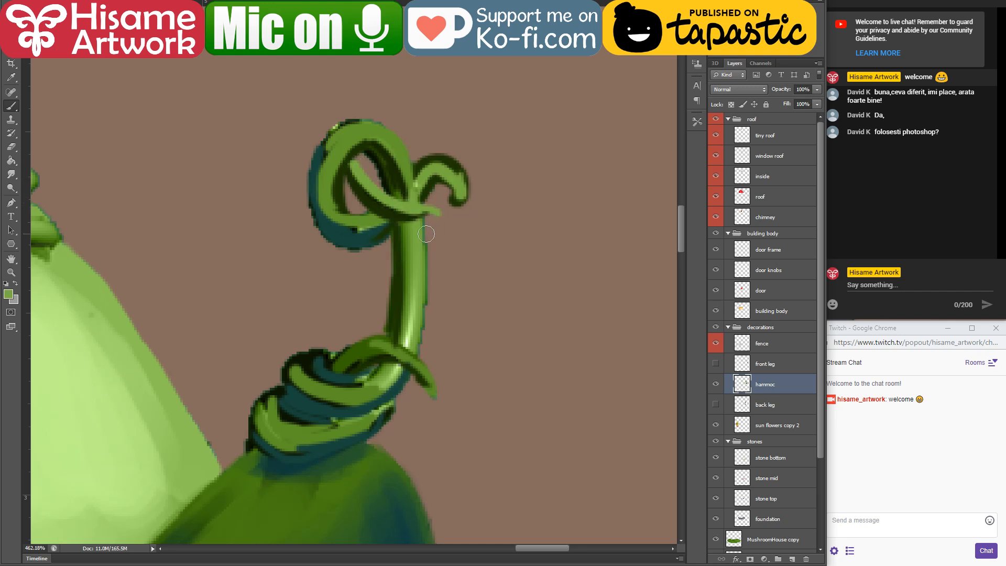
Step: Paint sampled light green down the right edge of the upright stem, from the crossing strand to the knot
left_click_drag(358, 317, 442, 341)
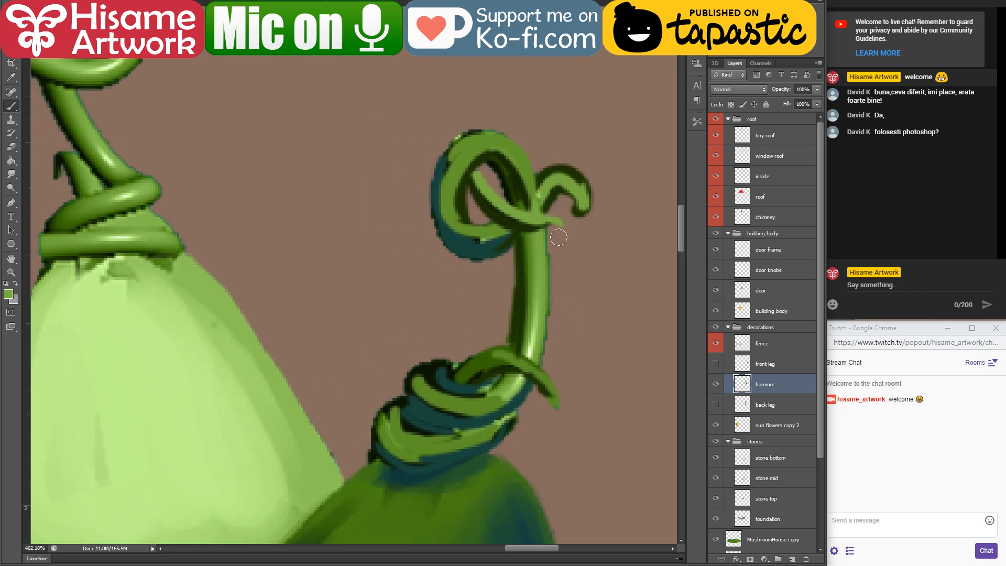
left_click(540, 238, "alt")
mouse_move(548, 231)
left_mouse_down()
mouse_move(545, 341)
mouse_move(535, 348)
mouse_move(535, 217)
left_mouse_up()
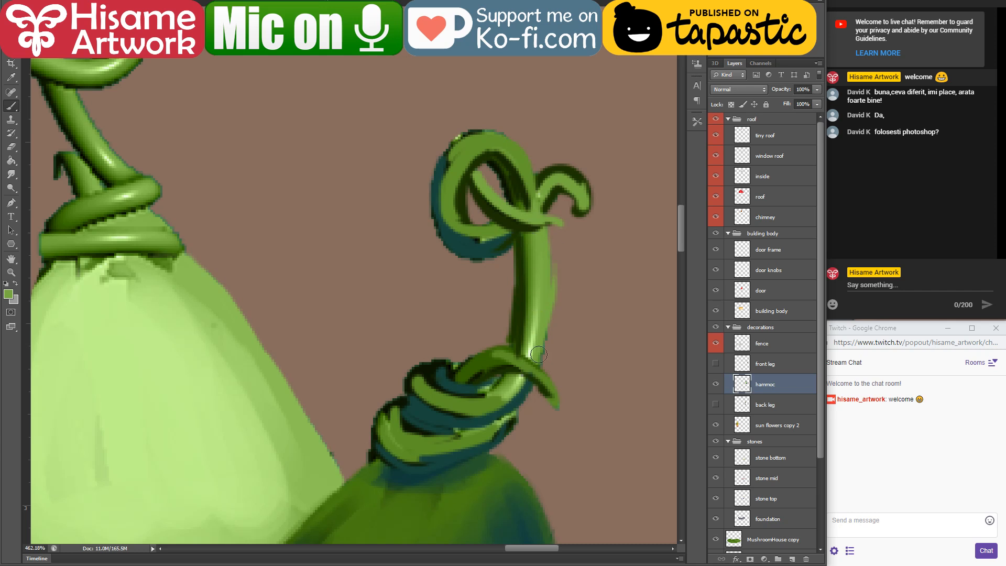
Step: Undo the last stem stroke, shade the upright stem with dark teal along its right edge and sampled green down its front, and save the file
key("ctrl+z")
left_click(526, 390, "alt")
mouse_move(545, 355)
left_mouse_down()
mouse_move(538, 225)
mouse_move(550, 275)
left_mouse_up()
left_click(534, 259, "alt")
left_click_drag(539, 231, 532, 339)
left_click_drag(541, 254, 537, 311)
left_click_drag(537, 234, 527, 341)
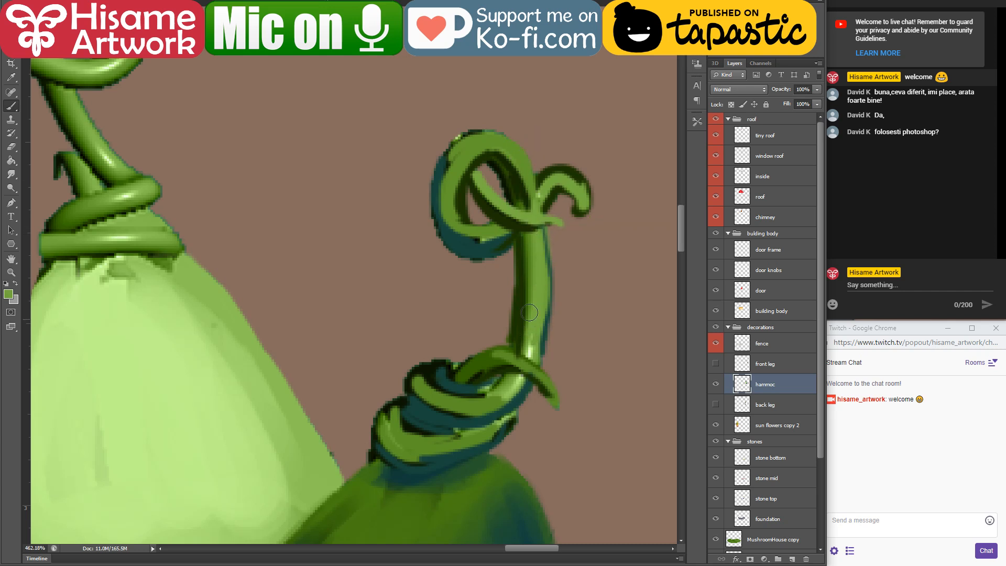
left_click(296, 440, "alt")
left_click_drag(538, 233, 527, 344)
mouse_move(456, 153)
left_mouse_down()
mouse_move(519, 164)
mouse_move(506, 144)
mouse_move(529, 189)
mouse_move(575, 176)
mouse_move(548, 179)
mouse_move(579, 198)
left_mouse_up()
mouse_move(424, 208)
left_mouse_down()
mouse_move(540, 273)
mouse_move(603, 343)
left_mouse_up()
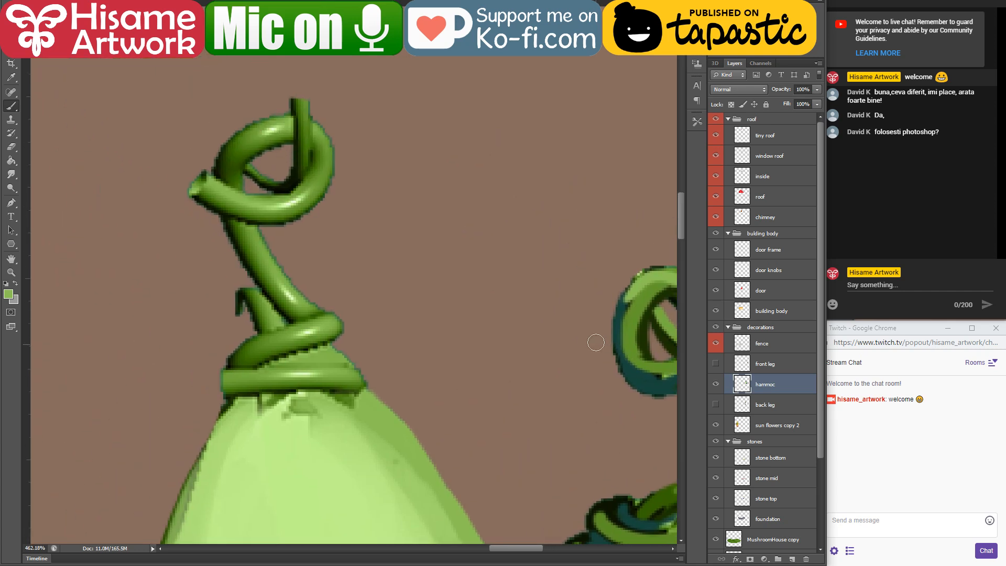
key("ctrl+s")
Step: Outline the underside and both ends of the lower vine band above the light green cloth with sampled dark teal
left_click_drag(487, 436, 407, 290)
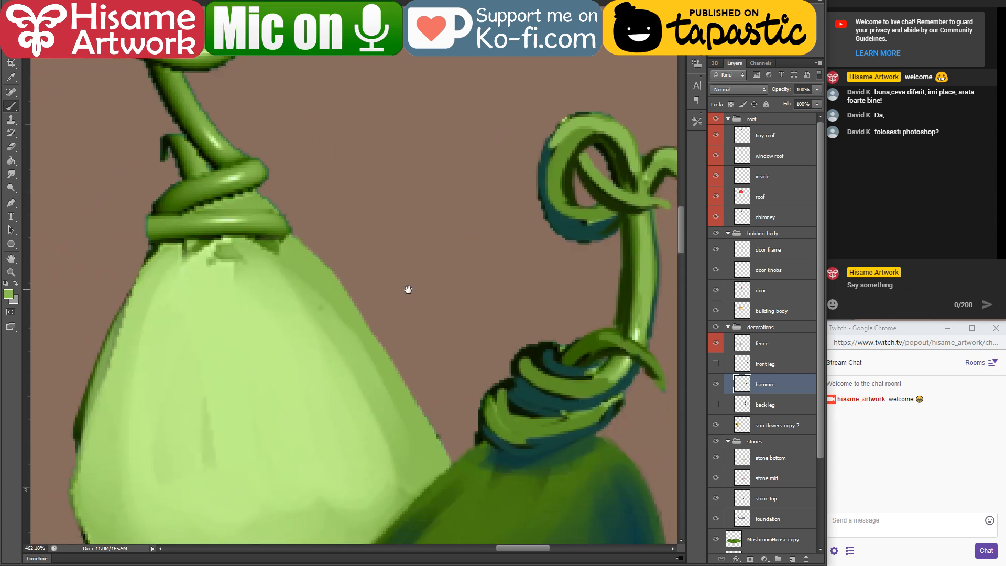
left_click(529, 389, "alt")
mouse_move(196, 264)
left_mouse_down()
mouse_move(405, 326)
mouse_move(491, 304)
left_mouse_up()
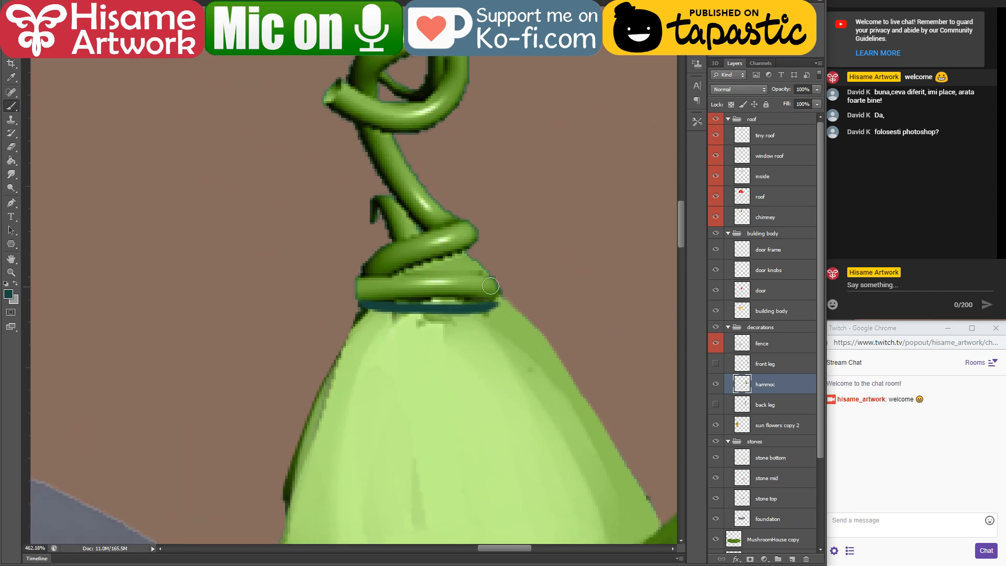
left_click_drag(399, 302, 469, 301)
left_click_drag(361, 272, 393, 305)
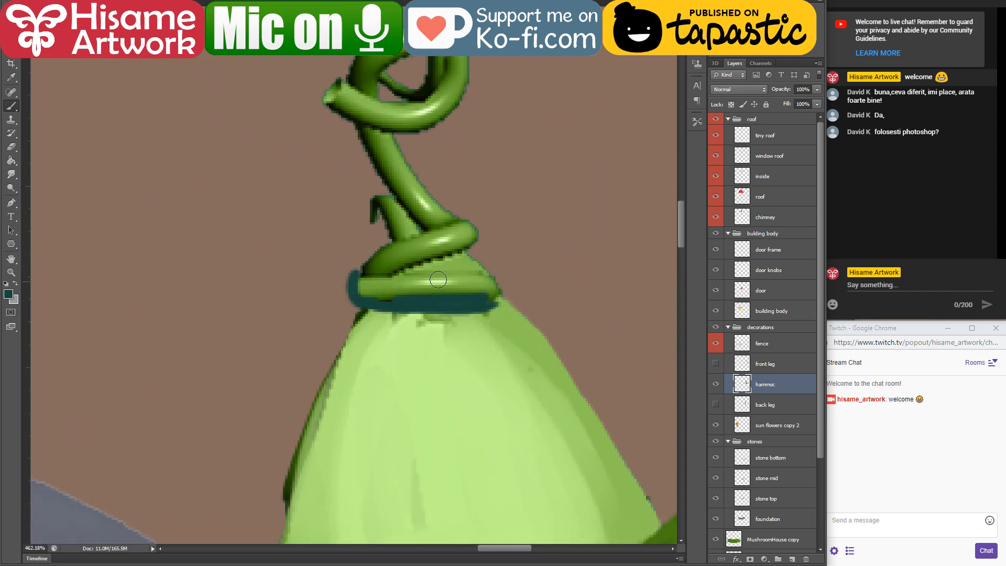
left_click_drag(486, 303, 497, 286)
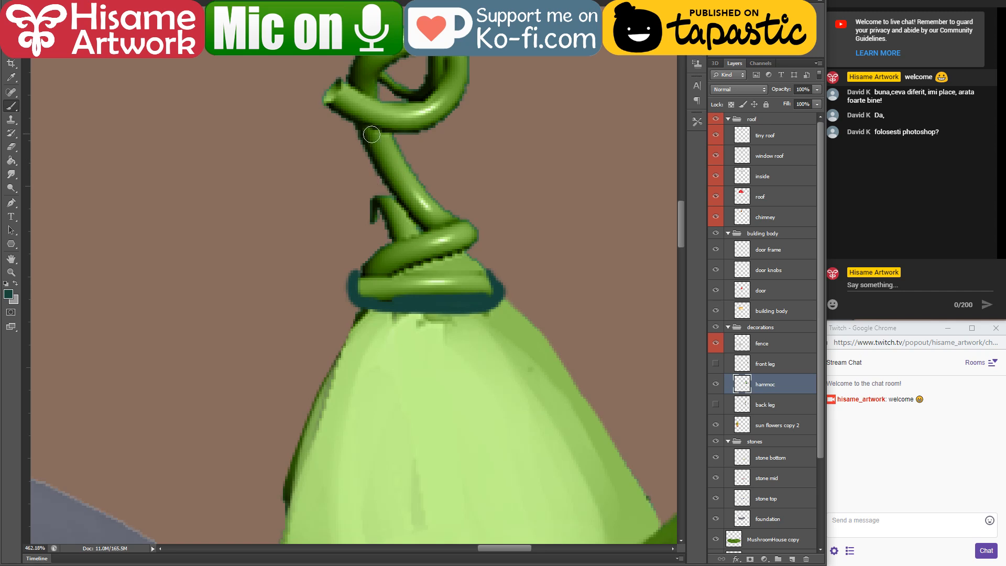
Step: Paint sampled dark green along the slanted stem's left edge and up the left side of the loop above it
left_click_drag(363, 132, 417, 196)
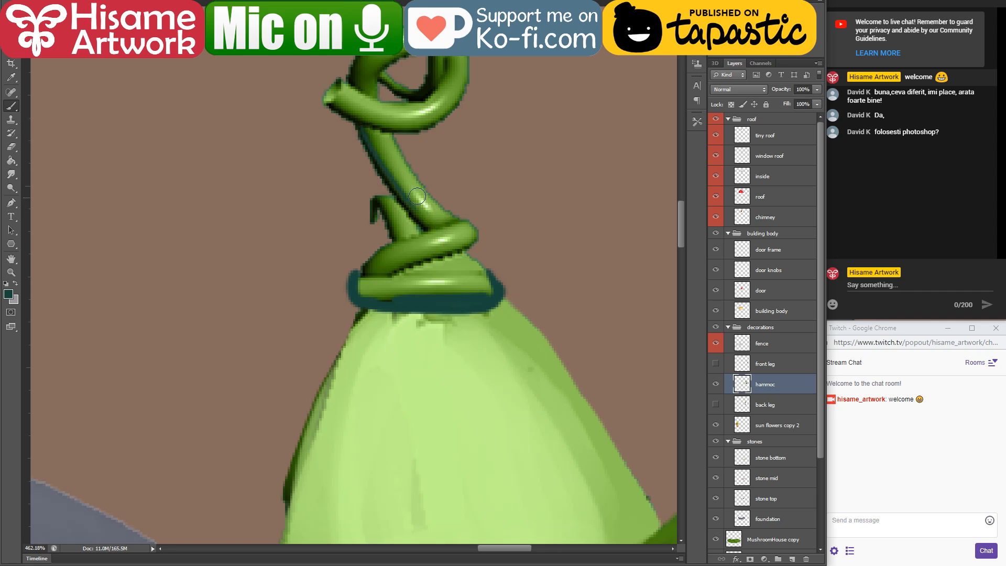
left_click(369, 68, "alt")
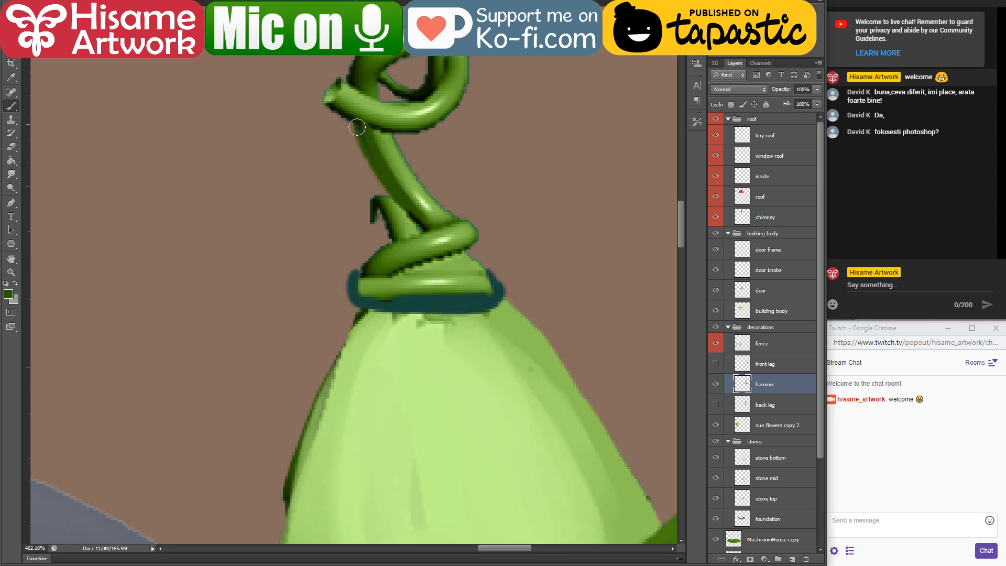
left_click_drag(357, 127, 366, 146)
left_click_drag(351, 77, 361, 52)
Step: Repaint the lower vine band with sampled mid green and light highlights, and brighten the cloth's right edge with light green
left_click_drag(423, 225, 419, 304)
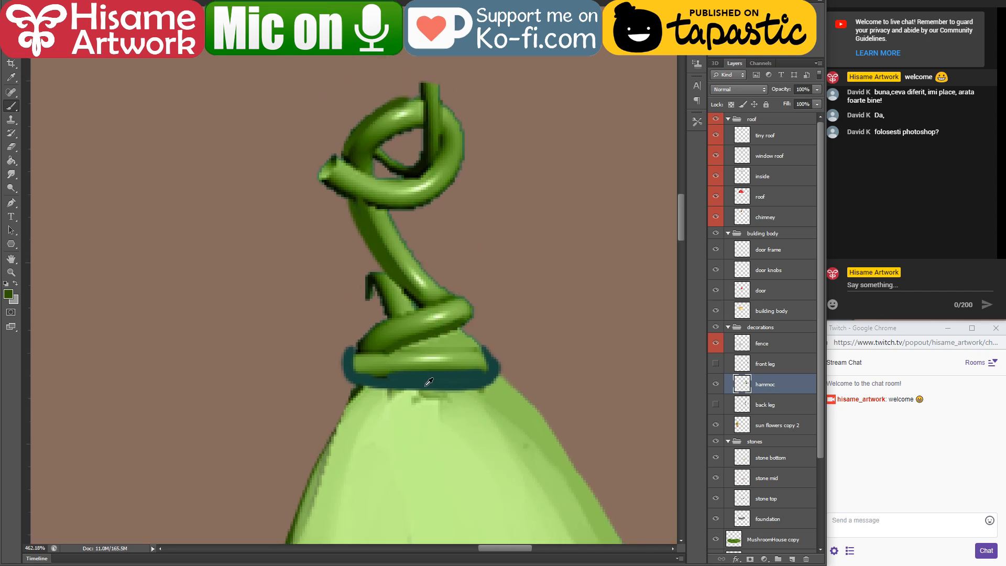
left_click(388, 368, "alt")
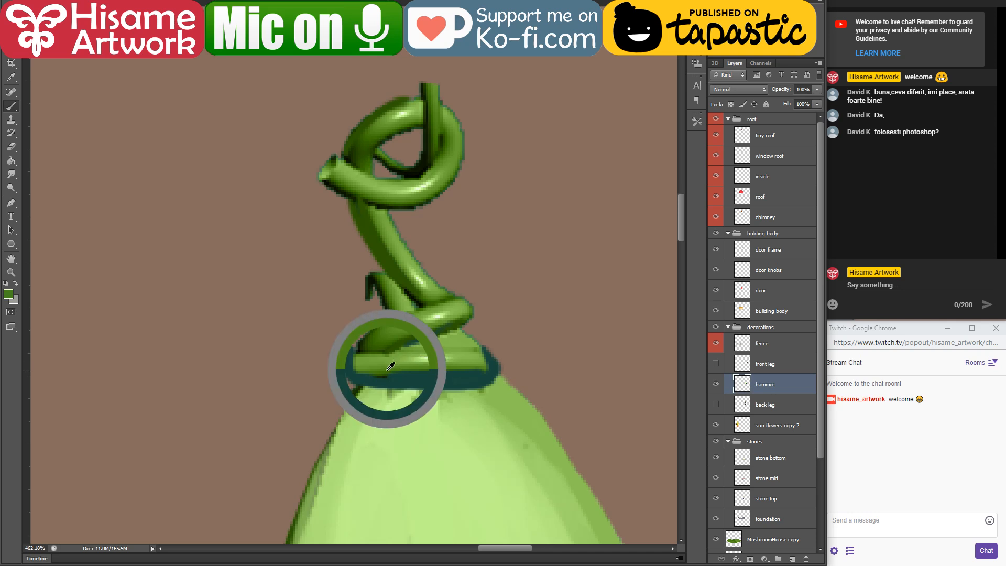
mouse_move(369, 365)
left_mouse_down()
mouse_move(472, 369)
mouse_move(361, 365)
mouse_move(474, 352)
mouse_move(466, 338)
left_mouse_up()
left_click(411, 401, "alt")
left_click_drag(499, 381, 544, 430)
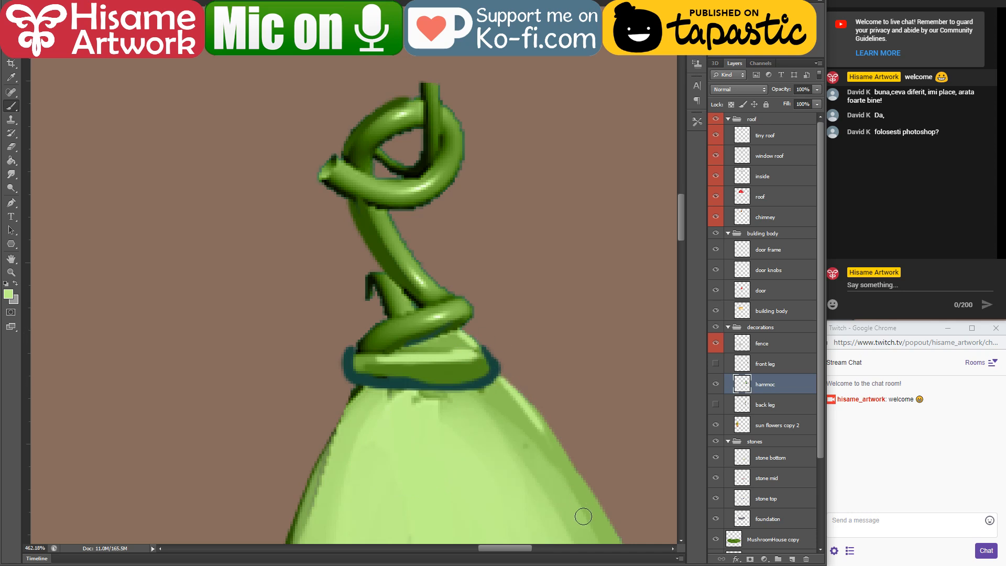
Step: Repaint the small hooked tendril beside the knot with a dark teal inner edge and a mid green curl on top
left_click_drag(478, 347, 516, 364)
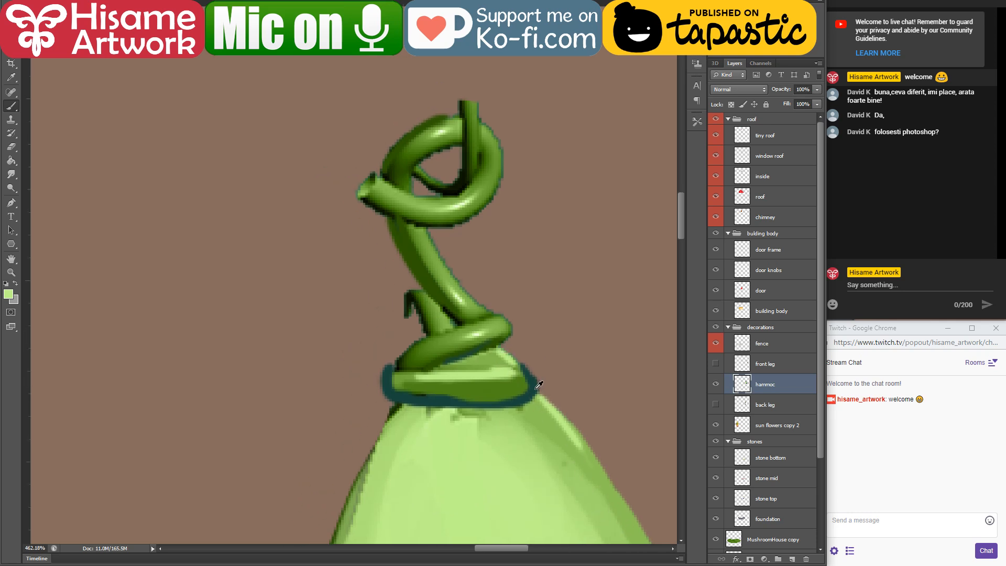
mouse_move(409, 294)
left_mouse_down()
mouse_move(397, 340)
mouse_move(402, 288)
mouse_move(436, 330)
left_mouse_up()
left_click(438, 339, "alt")
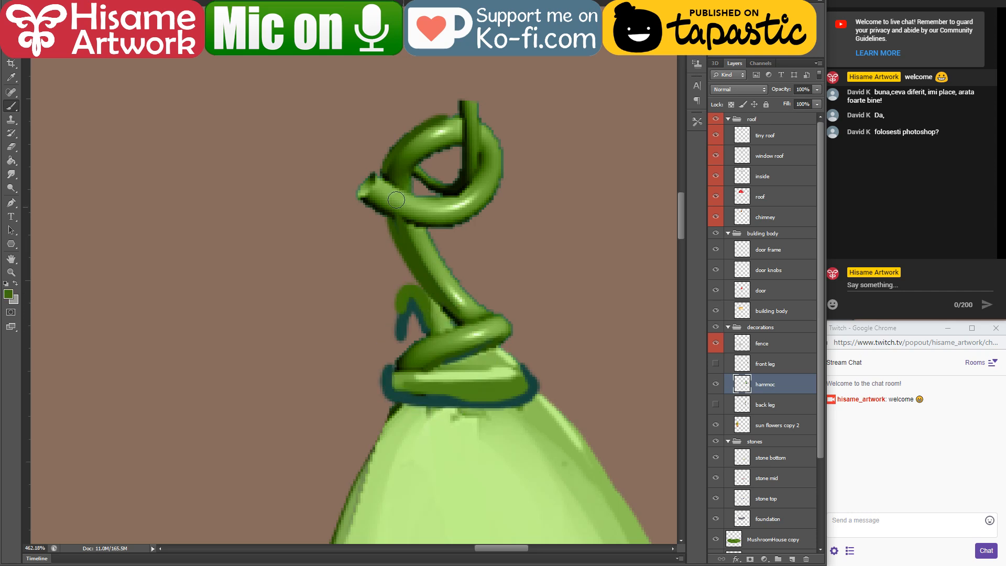
Step: Turn the loop's cut end into a pointed tip, edge the loop's underside and right side with dark teal, and paint green over its front strand
mouse_move(413, 214)
left_mouse_down()
mouse_move(341, 201)
mouse_move(414, 190)
mouse_move(398, 215)
mouse_move(435, 224)
mouse_move(460, 213)
mouse_move(501, 163)
left_mouse_up()
left_click(448, 400, "alt")
mouse_move(496, 127)
left_mouse_down()
mouse_move(490, 200)
mouse_move(419, 214)
left_mouse_up()
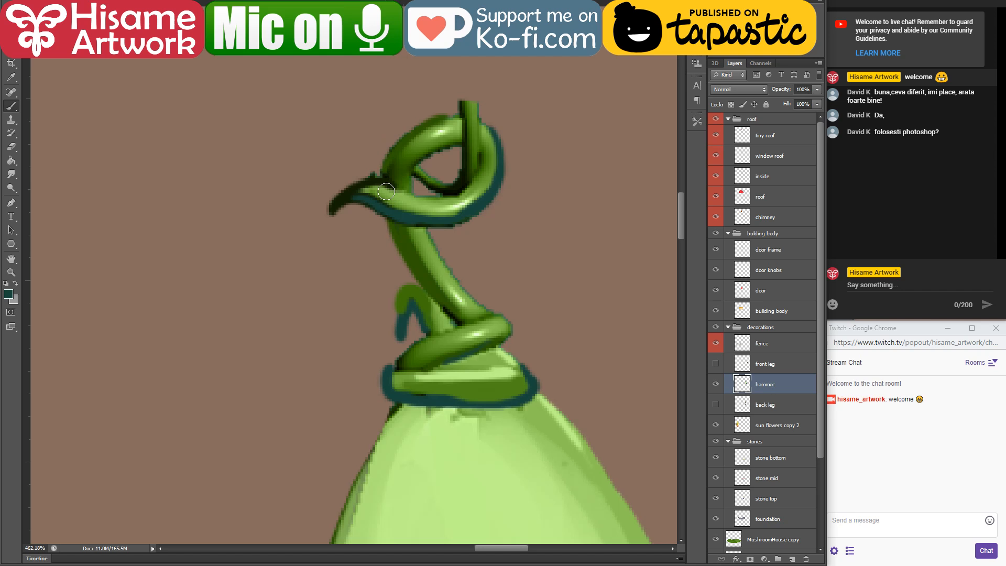
left_click(400, 148, "alt")
left_click_drag(369, 183, 417, 197)
key("ctrl+z")
mouse_move(351, 196)
left_mouse_down()
mouse_move(459, 214)
mouse_move(479, 190)
left_mouse_up()
Step: Extend the strand inside the loop upward in dark green and outline two leaves at its top
mouse_move(416, 179)
left_mouse_down()
mouse_move(412, 189)
mouse_move(452, 148)
mouse_move(457, 79)
left_mouse_up()
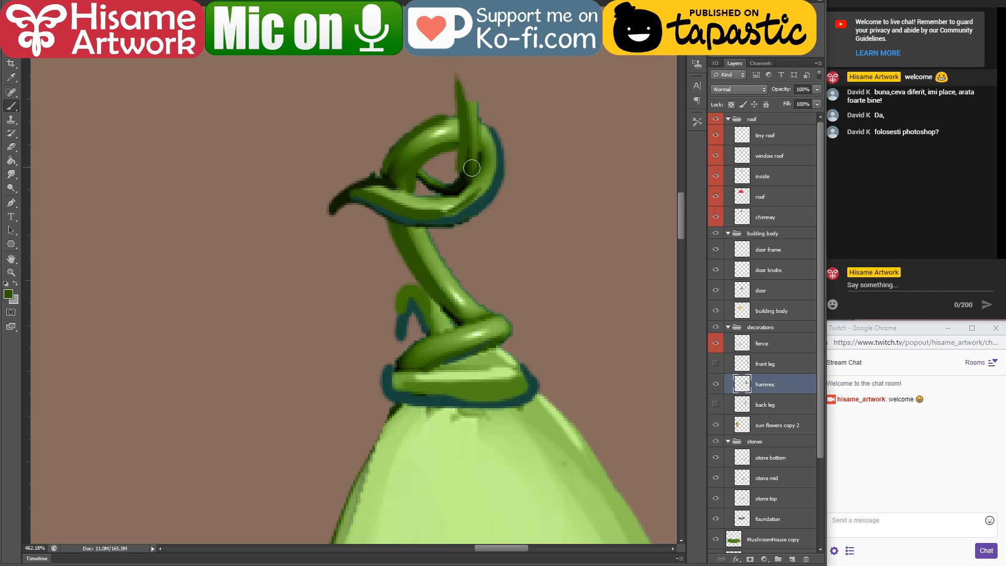
left_click_drag(471, 168, 473, 85)
left_click_drag(464, 168, 419, 165)
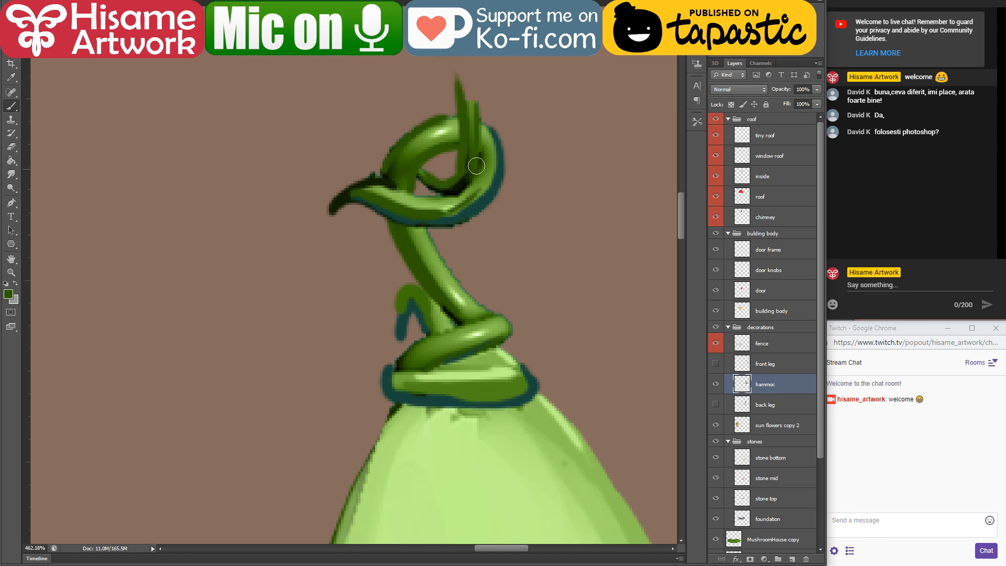
mouse_move(497, 111)
left_mouse_down()
mouse_move(464, 215)
mouse_move(523, 183)
mouse_move(434, 202)
mouse_move(343, 181)
mouse_move(434, 203)
left_mouse_up()
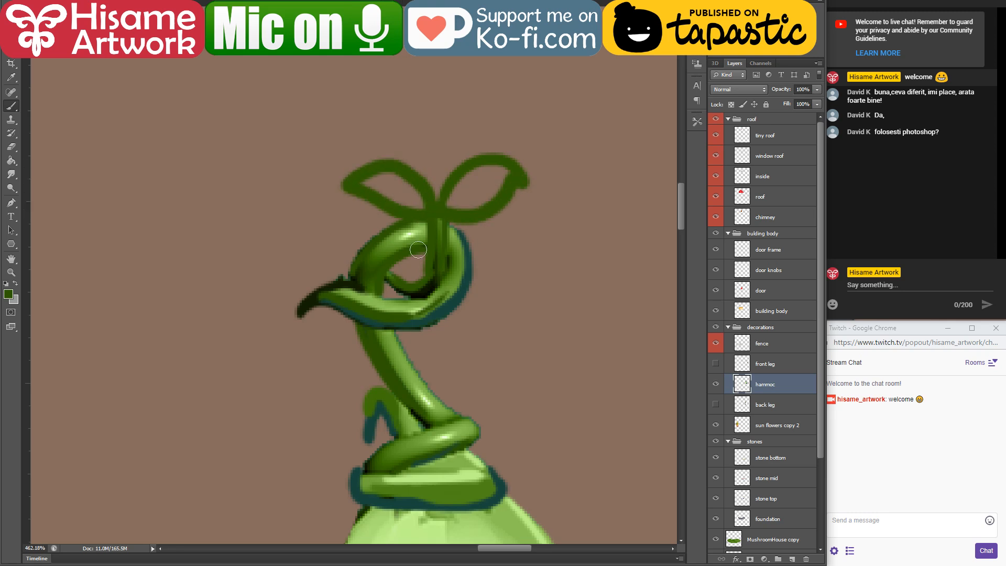
Step: Shade the two leaves' undersides with dark teal, fill them with sampled mid green, and add light green highlights
left_click(439, 307, "alt")
left_click_drag(356, 185, 451, 223)
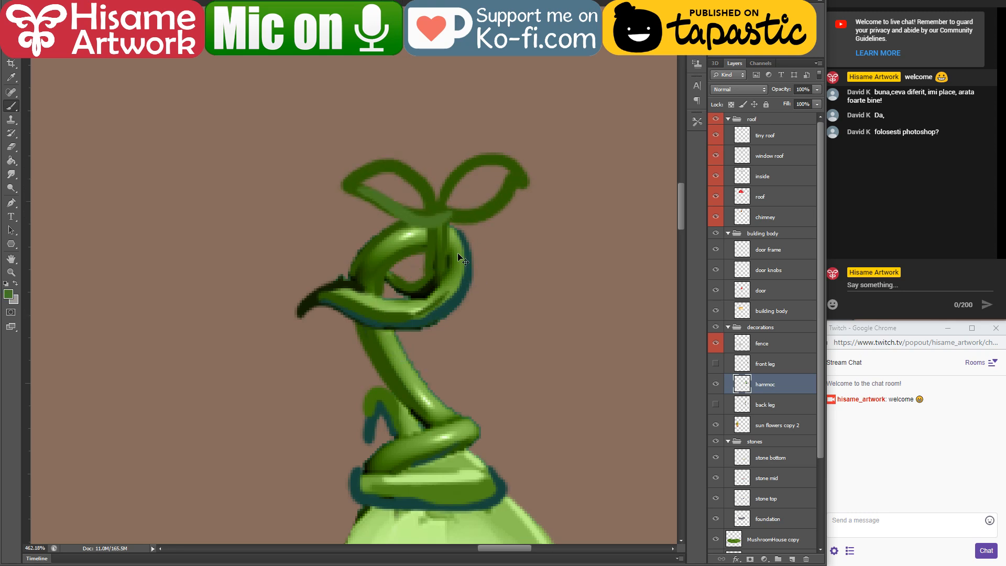
key("ctrl+z")
left_click(446, 305, "alt")
mouse_move(369, 195)
left_mouse_down()
mouse_move(435, 219)
mouse_move(480, 215)
left_mouse_up()
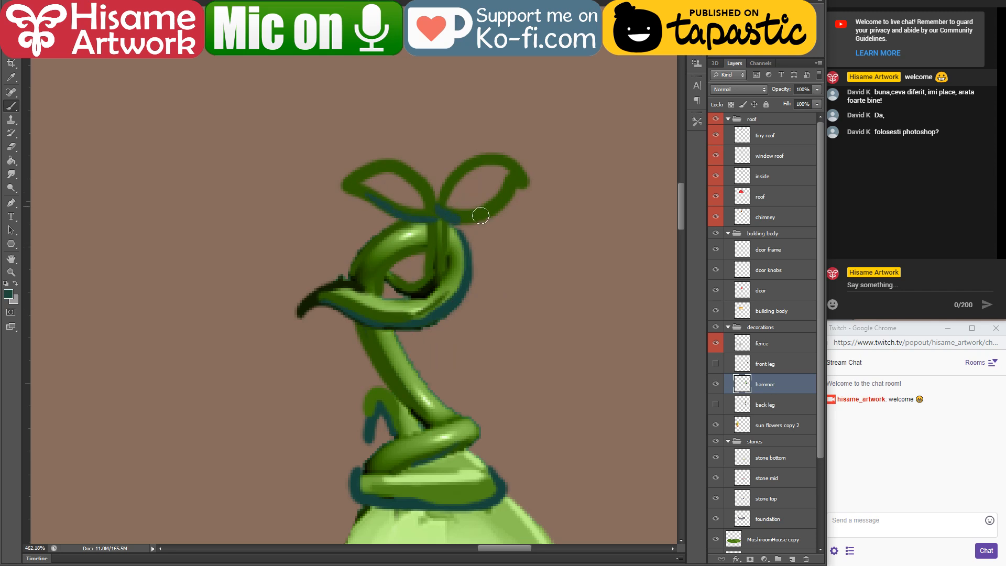
left_click(382, 243, "alt")
mouse_move(386, 179)
left_mouse_down()
mouse_move(364, 180)
mouse_move(401, 184)
mouse_move(422, 207)
mouse_move(491, 173)
mouse_move(486, 193)
mouse_move(492, 178)
left_mouse_up()
left_click_drag(457, 292, 447, 231)
left_click(403, 501, "alt")
mouse_move(433, 149)
left_mouse_down()
mouse_move(487, 108)
mouse_move(361, 116)
left_mouse_up()
Step: Make the front leg and back leg layers of the hammock visible
scroll(288, 270, "down", 10)
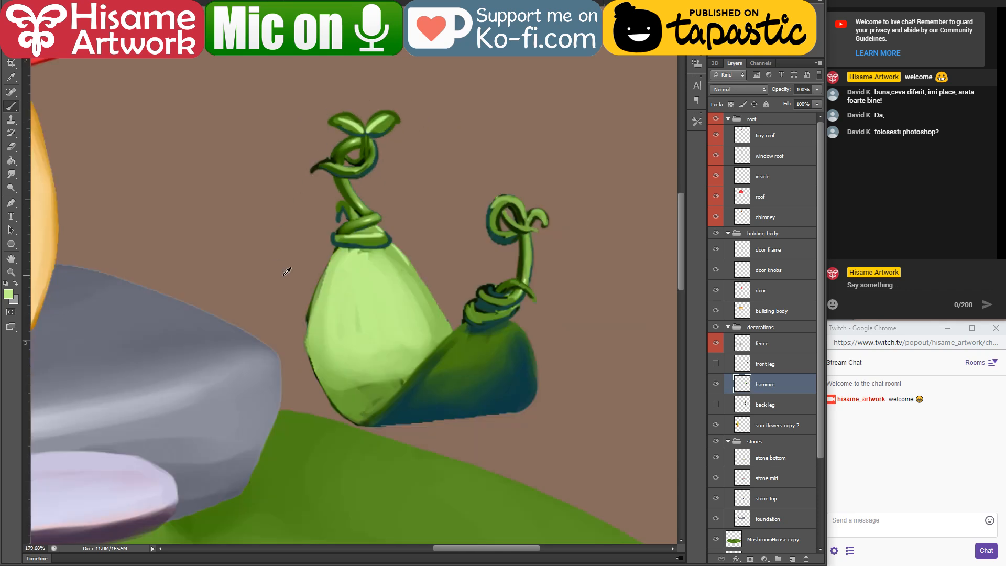
left_click_drag(338, 270, 458, 290)
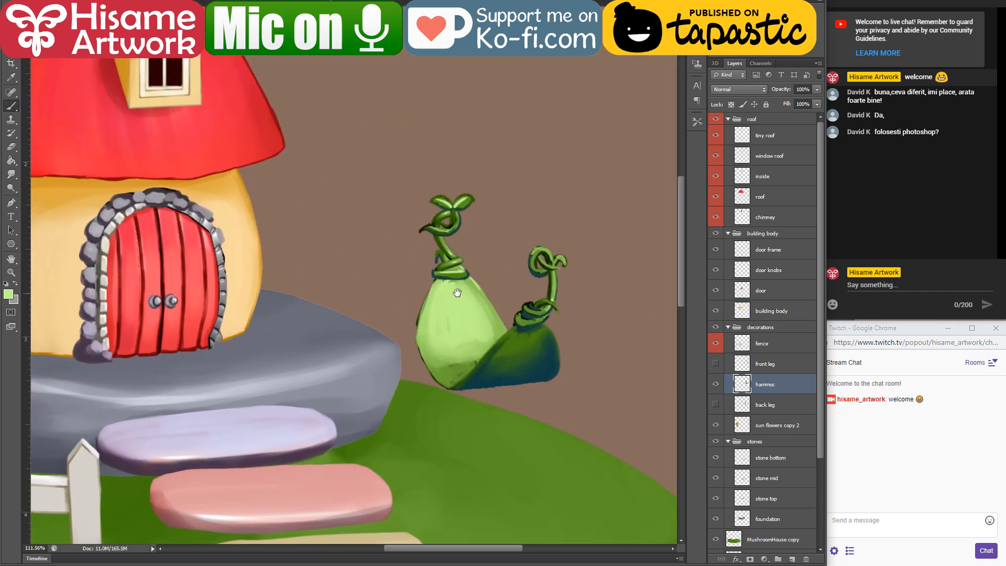
scroll(583, 401, "down", 2)
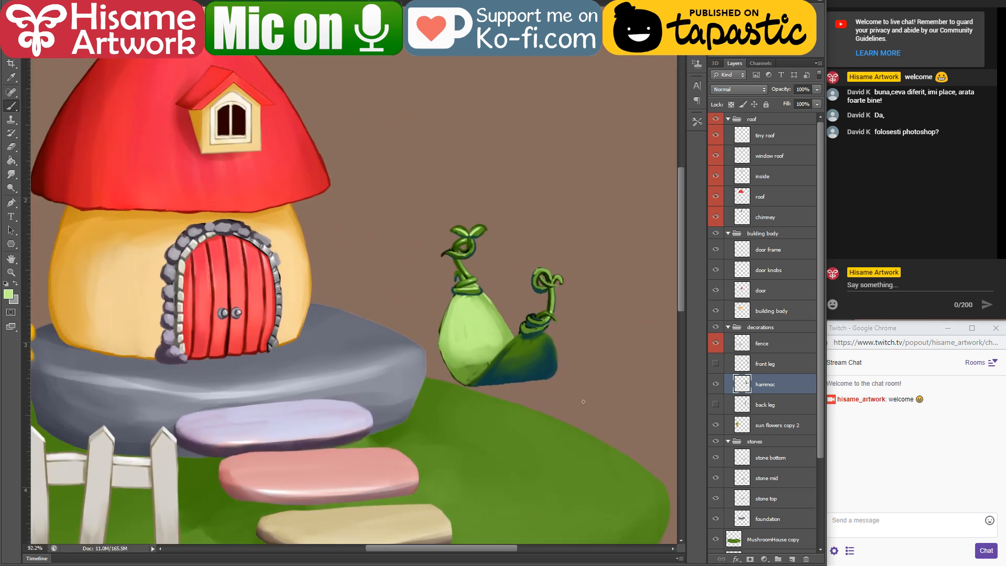
left_click(716, 364)
left_click(715, 405)
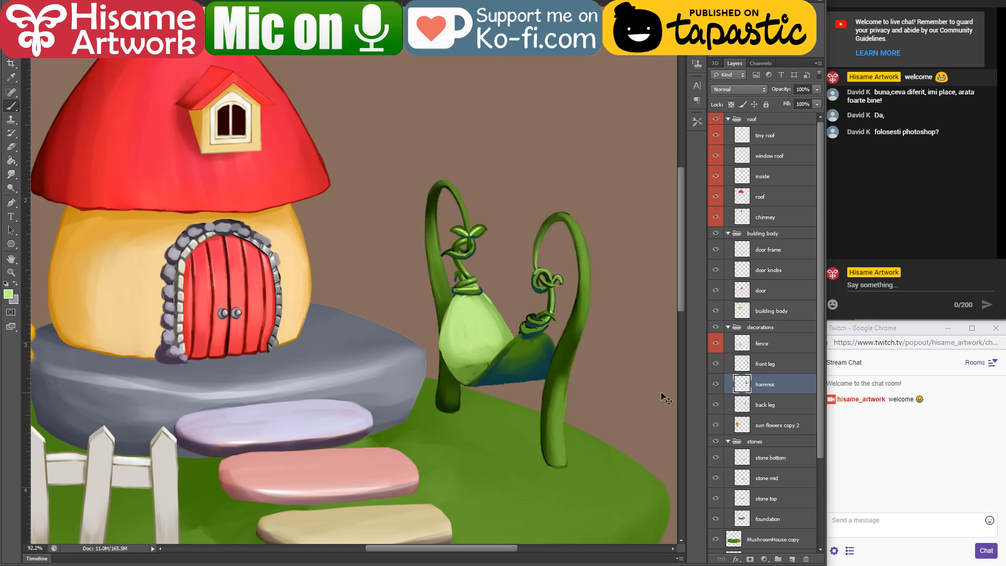
Step: Extend the loop's pointed tip over the back leg with a dark teal underside and dark green above it
left_click_drag(566, 374, 606, 311)
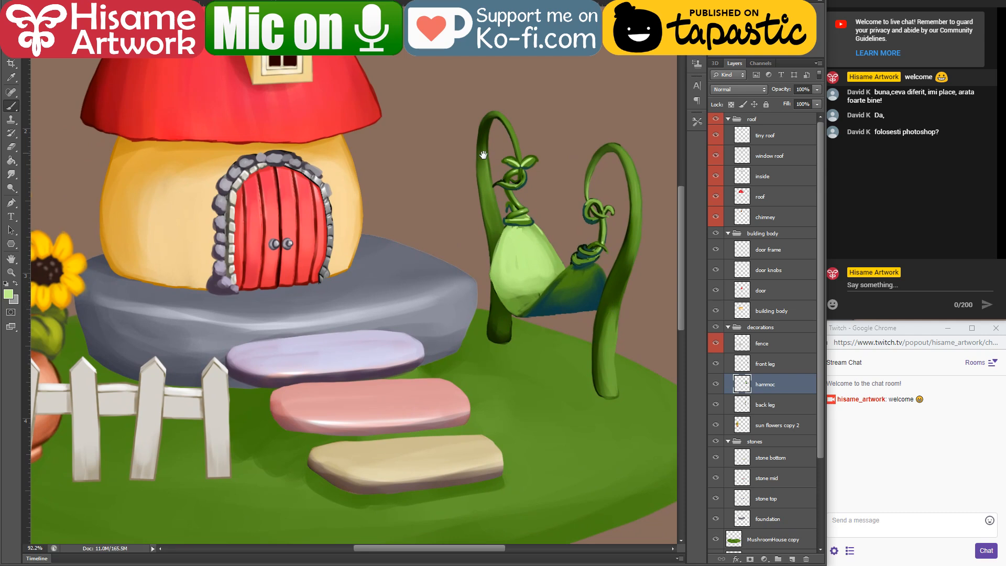
scroll(501, 167, "up", 4)
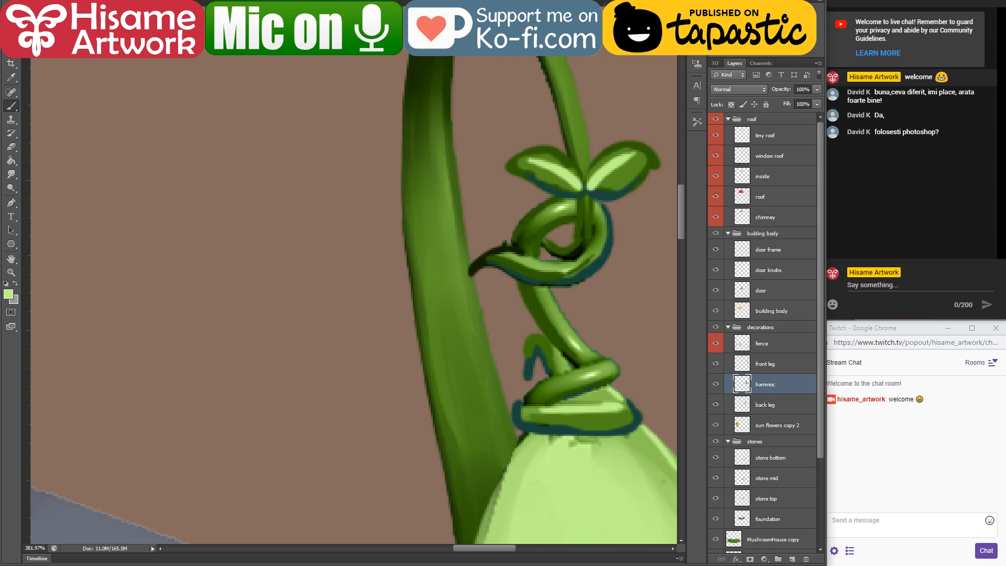
left_click(531, 366, "alt")
left_click_drag(499, 267, 459, 288)
left_click(498, 261, "alt")
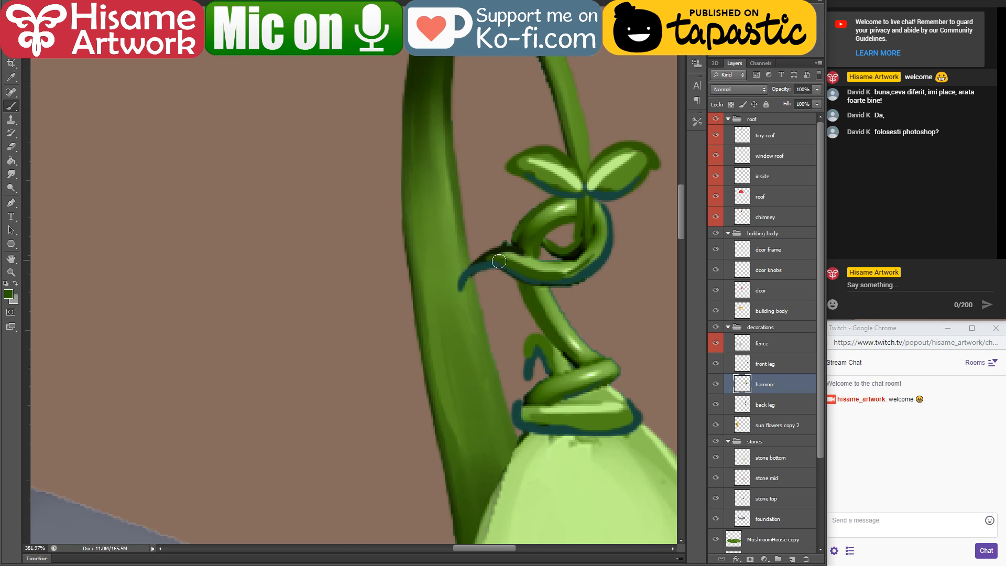
left_click_drag(498, 261, 469, 268)
scroll(410, 332, "down", 2)
scroll(410, 331, "down", 3)
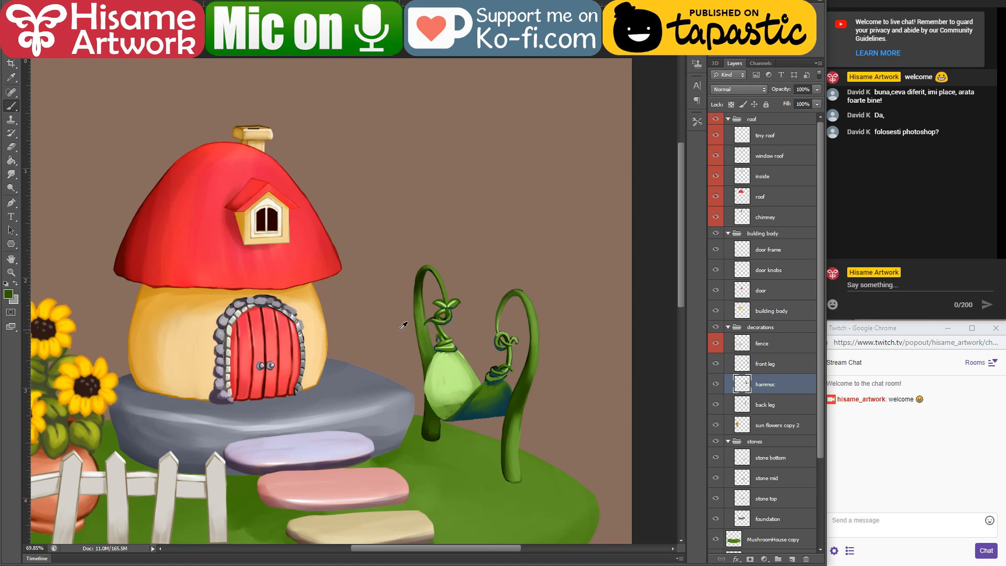
scroll(404, 325, "up", 5)
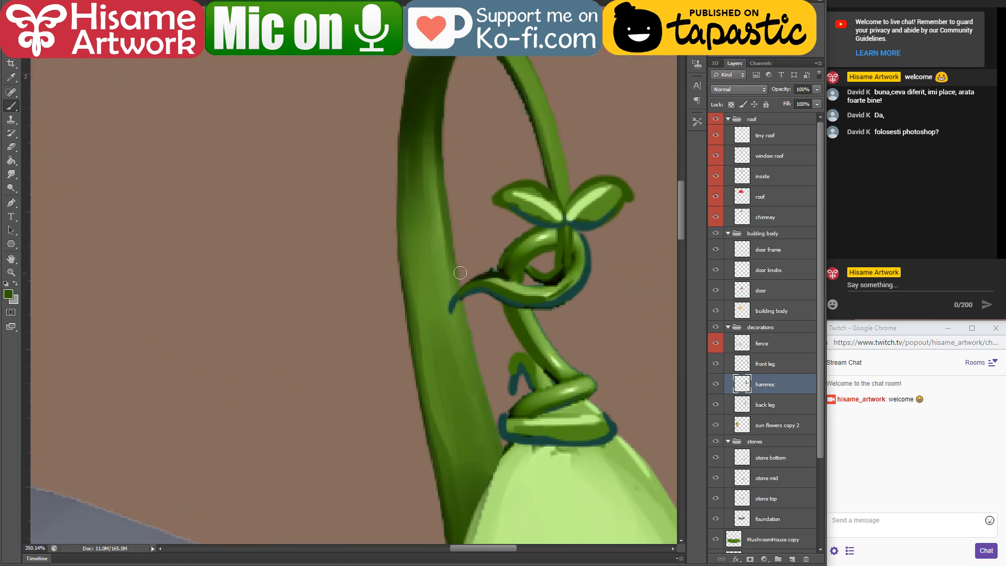
scroll(501, 296, "down", 3)
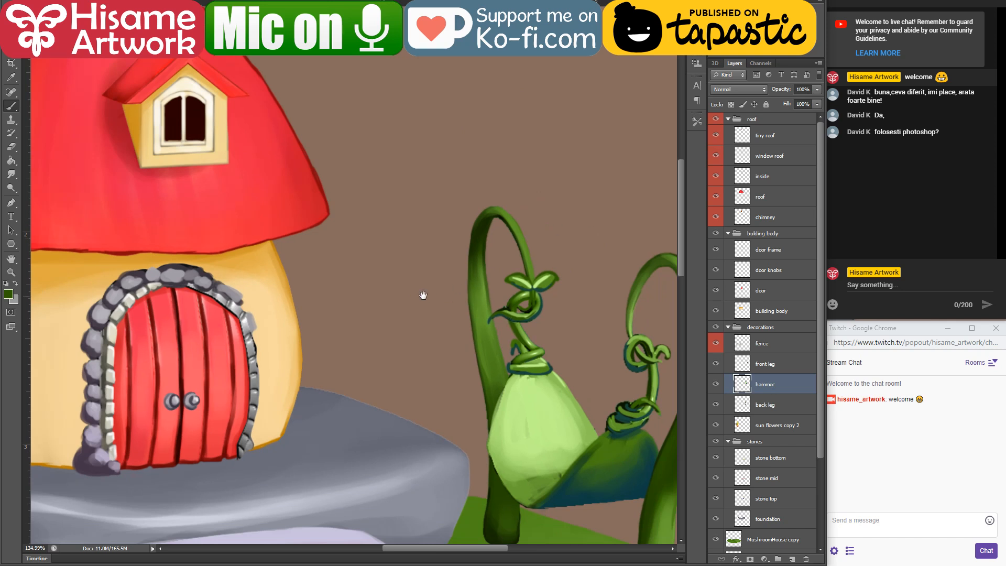
Step: On the door frame layer, paint a base stone at the frame's lower right end with sampled dark purple-grey and light lilac
left_click_drag(423, 295, 531, 291)
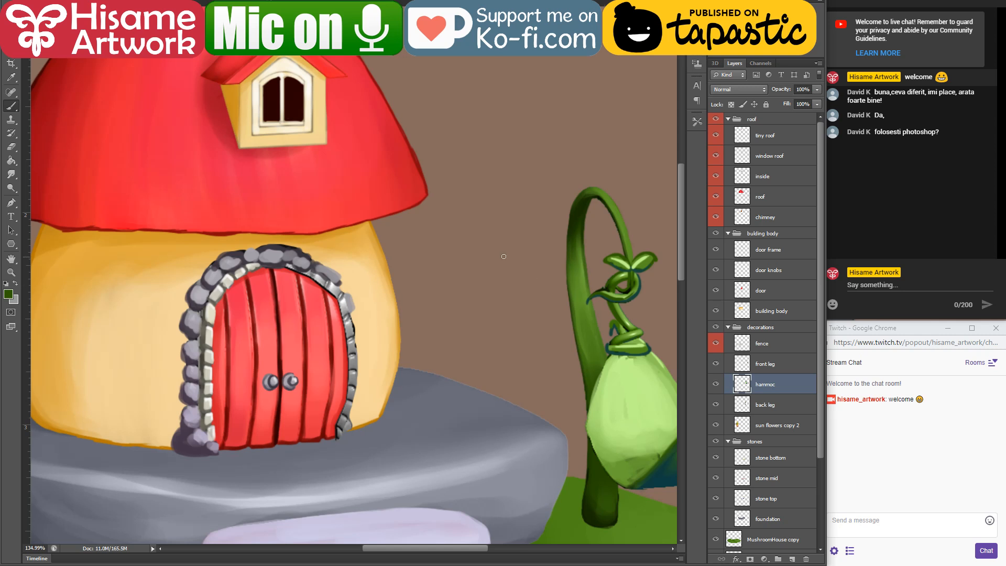
left_click_drag(426, 270, 459, 202)
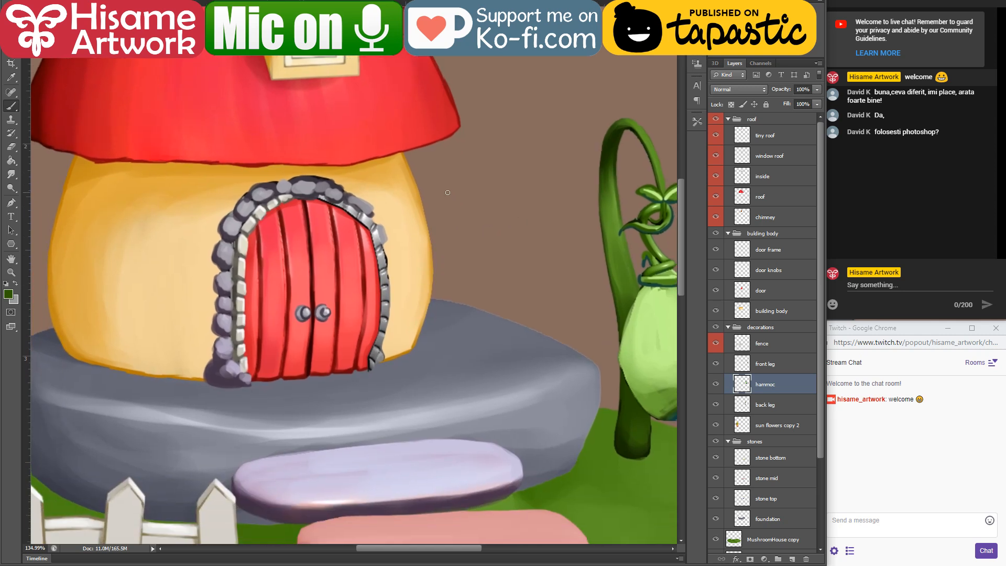
left_click(386, 331, "ctrl")
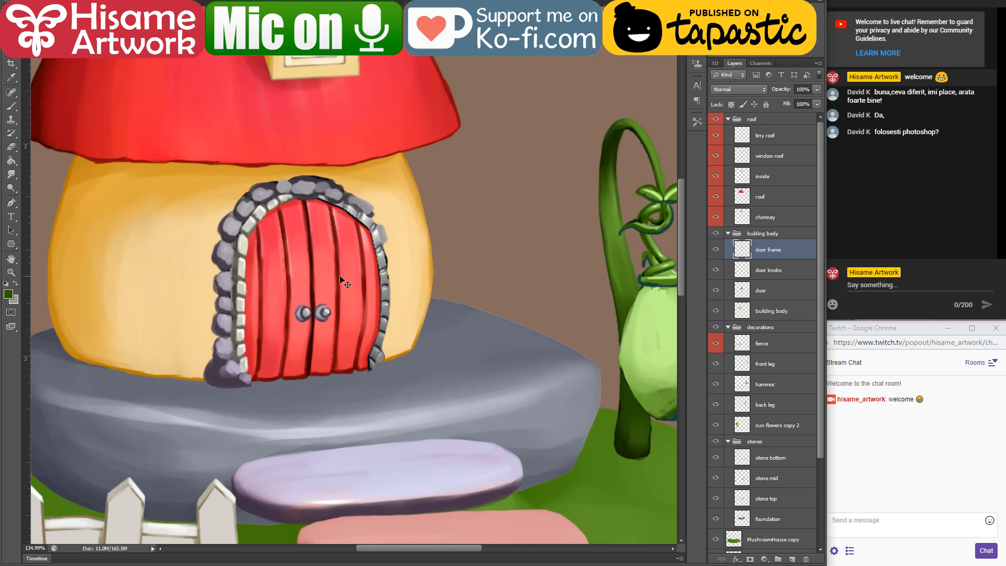
scroll(250, 355, "up", 3)
scroll(411, 381, "up", 3)
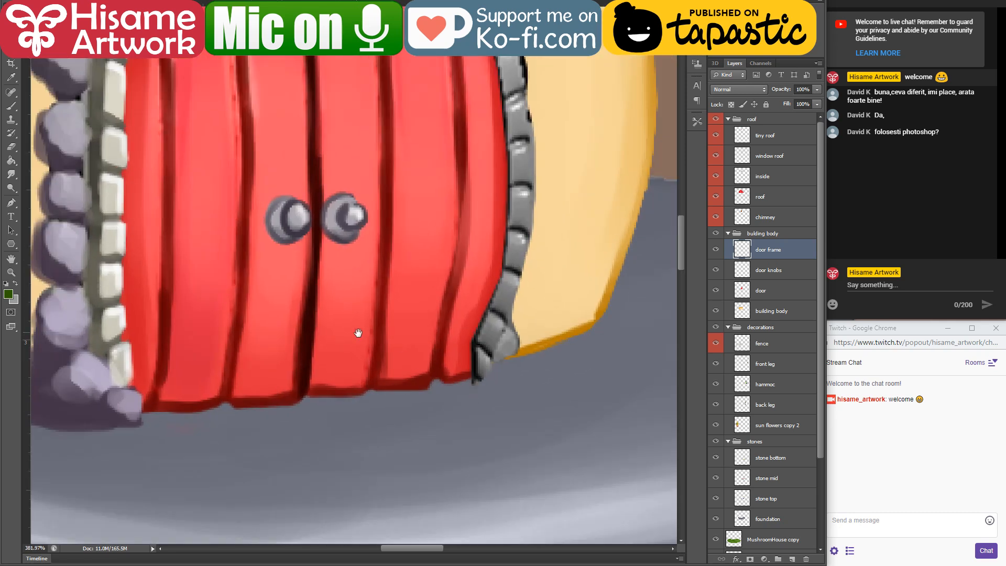
left_click_drag(358, 333, 430, 373)
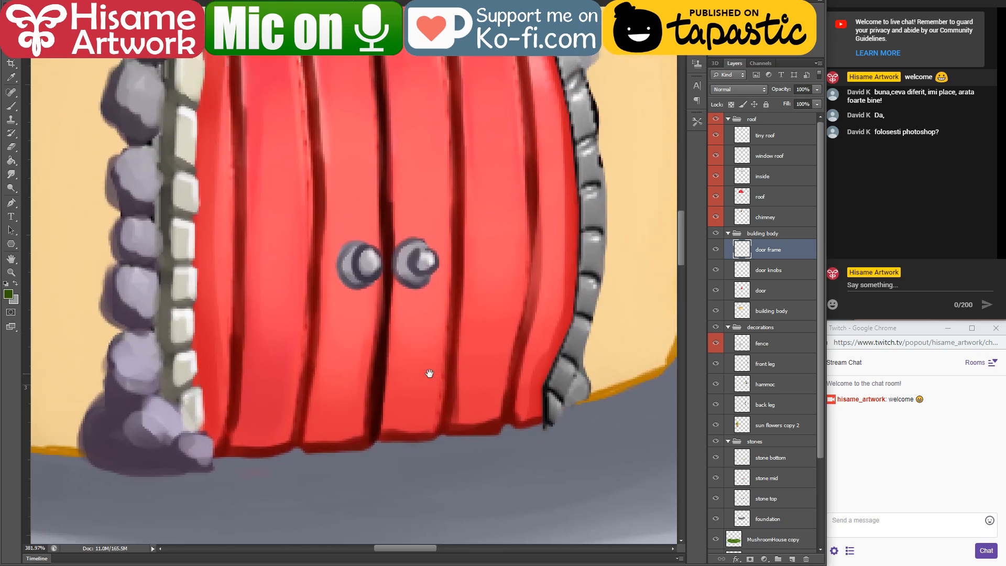
left_click(10, 105)
left_click(170, 455, "alt")
mouse_move(549, 392)
left_mouse_down()
mouse_move(587, 409)
mouse_move(538, 423)
mouse_move(591, 407)
mouse_move(566, 382)
mouse_move(586, 380)
mouse_move(570, 349)
mouse_move(506, 399)
mouse_move(567, 422)
mouse_move(573, 440)
mouse_move(555, 434)
mouse_move(555, 408)
mouse_move(584, 408)
left_mouse_up()
left_click(161, 410, "alt")
Step: Repaint the door frame's right inner edge with sampled dark olive-grey, covering the lower end and side up to the arch
left_click(176, 377, "alt")
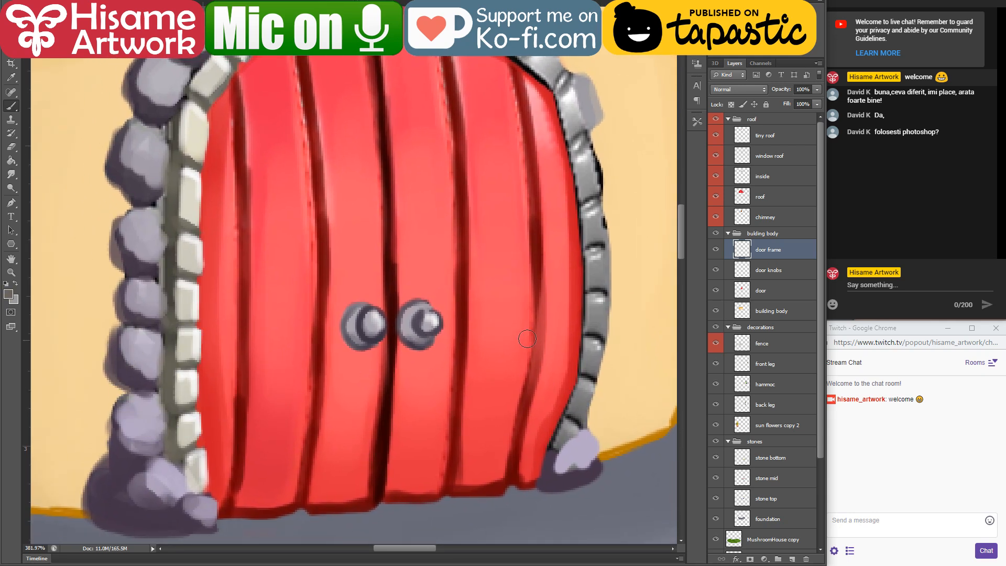
left_click_drag(583, 349, 552, 399)
mouse_move(536, 470)
left_mouse_down()
mouse_move(520, 500)
mouse_move(549, 471)
left_mouse_up()
mouse_move(553, 430)
left_mouse_down()
mouse_move(537, 455)
mouse_move(545, 435)
mouse_move(560, 433)
mouse_move(569, 395)
mouse_move(554, 386)
mouse_move(556, 421)
mouse_move(569, 381)
mouse_move(551, 382)
mouse_move(550, 341)
mouse_move(576, 311)
mouse_move(555, 299)
mouse_move(553, 331)
mouse_move(550, 299)
mouse_move(576, 288)
mouse_move(551, 305)
mouse_move(554, 332)
mouse_move(549, 254)
mouse_move(566, 250)
mouse_move(572, 222)
mouse_move(534, 204)
mouse_move(549, 249)
mouse_move(569, 242)
mouse_move(544, 184)
mouse_move(536, 206)
mouse_move(550, 190)
mouse_move(533, 196)
mouse_move(526, 153)
mouse_move(562, 199)
mouse_move(584, 259)
left_mouse_up()
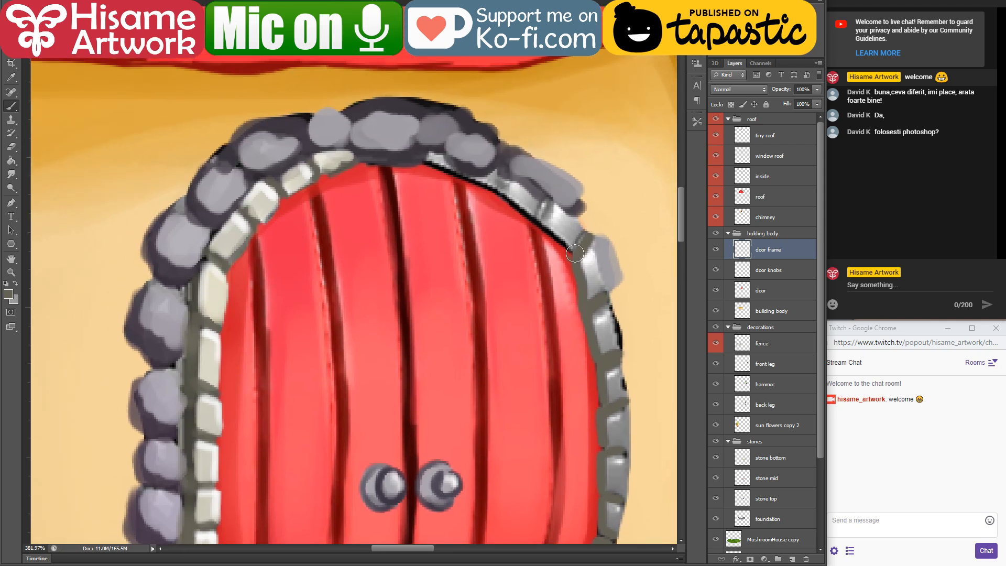
mouse_move(531, 214)
left_mouse_down()
mouse_move(499, 162)
mouse_move(503, 185)
mouse_move(487, 184)
mouse_move(401, 152)
mouse_move(497, 195)
mouse_move(433, 155)
mouse_move(516, 185)
mouse_move(508, 192)
mouse_move(550, 199)
mouse_move(564, 211)
mouse_move(557, 229)
mouse_move(584, 243)
left_mouse_up()
Step: Paint off-white inner stones along the door frame's right side, from the arch down to the base, with colour sampled from the left-side stones
left_click(265, 203, "alt")
left_click_drag(556, 269, 430, 84)
mouse_move(471, 64)
left_mouse_down()
mouse_move(463, 110)
mouse_move(483, 130)
mouse_move(491, 208)
mouse_move(494, 186)
mouse_move(484, 253)
mouse_move(497, 240)
mouse_move(495, 256)
mouse_move(484, 274)
mouse_move(498, 310)
mouse_move(477, 373)
mouse_move(454, 375)
left_mouse_up()
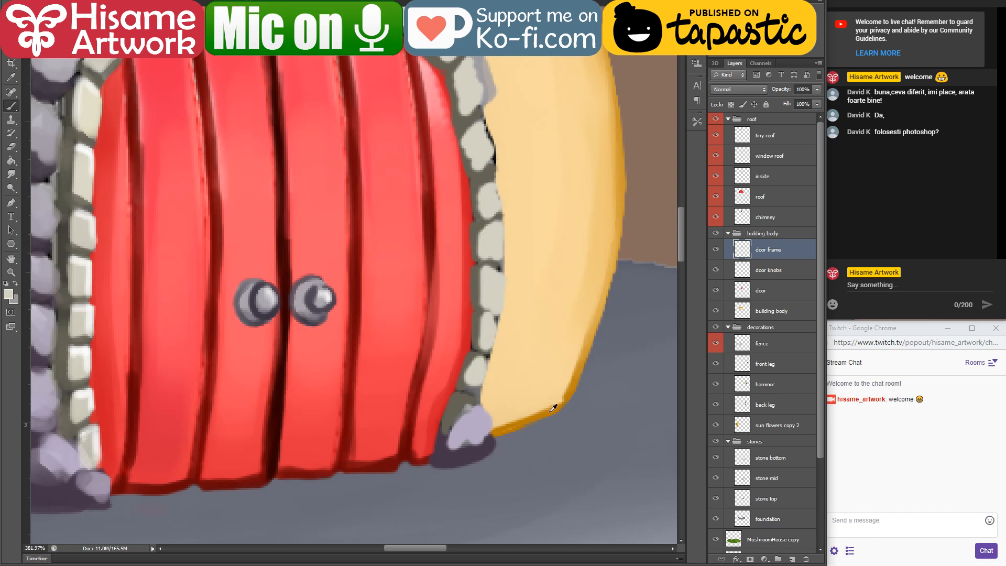
Step: Add a Brightness/Contrast adjustment layer masked to the building body's shape, raising the brightness and setting the contrast to -31
scroll(555, 419, "down", 14)
left_click_drag(512, 432, 411, 366)
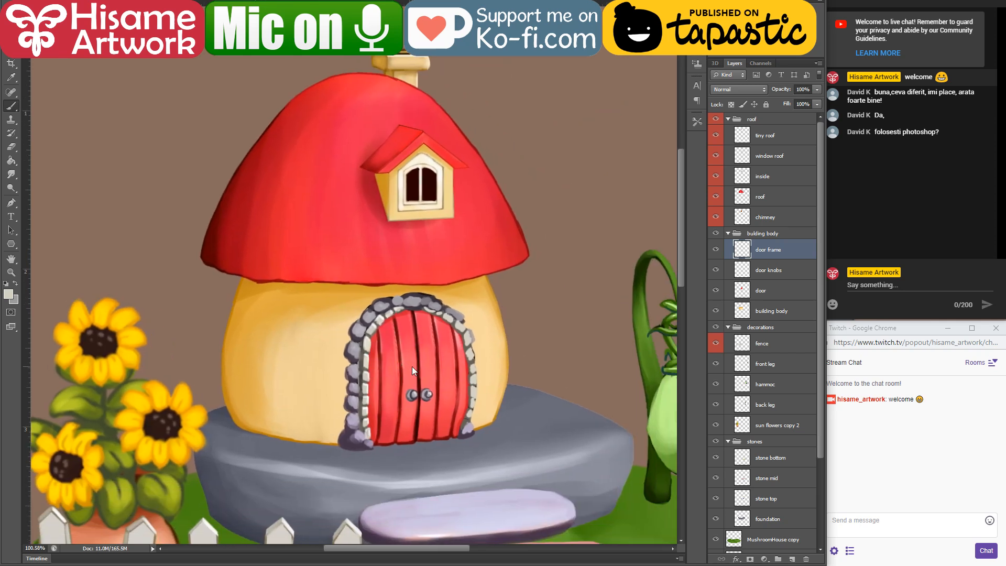
key("v")
left_click(277, 357)
left_click(742, 311, "ctrl")
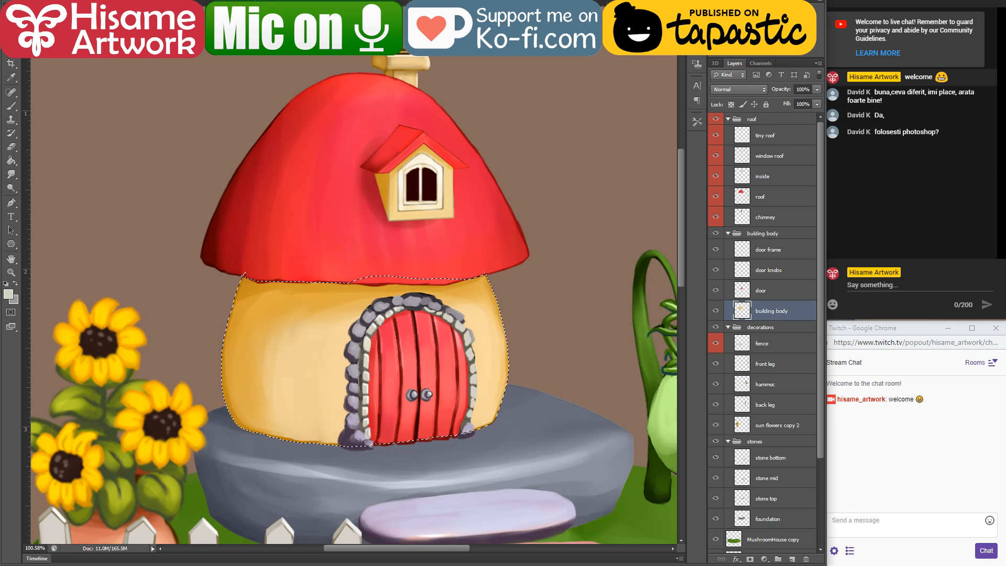
left_click(715, 28)
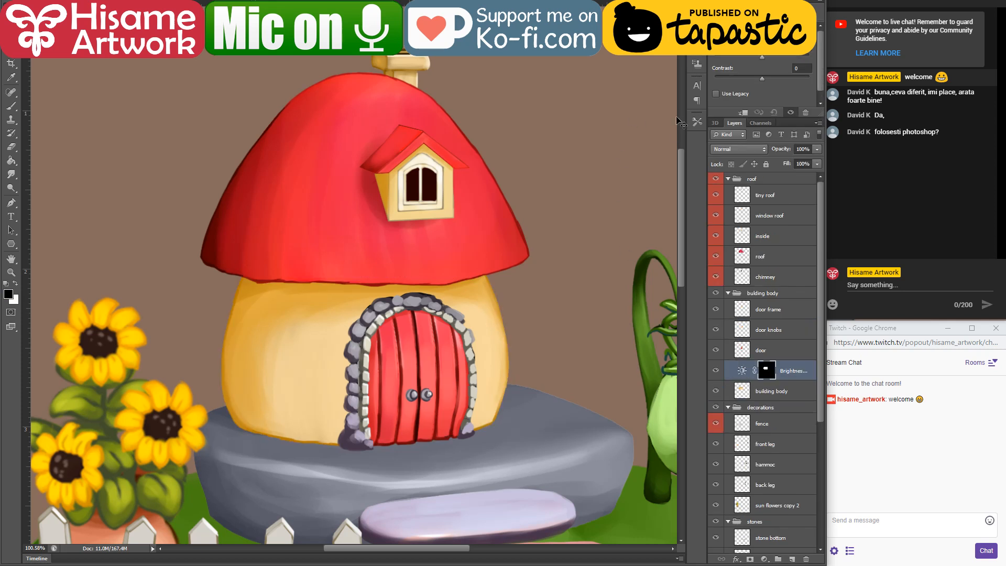
left_click_drag(763, 55, 782, 56)
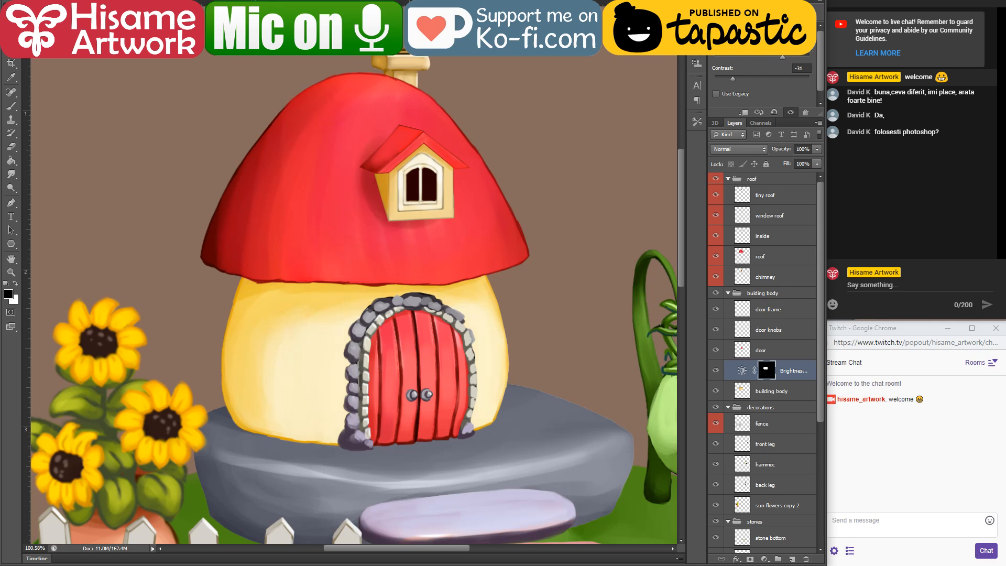
left_click(718, 2)
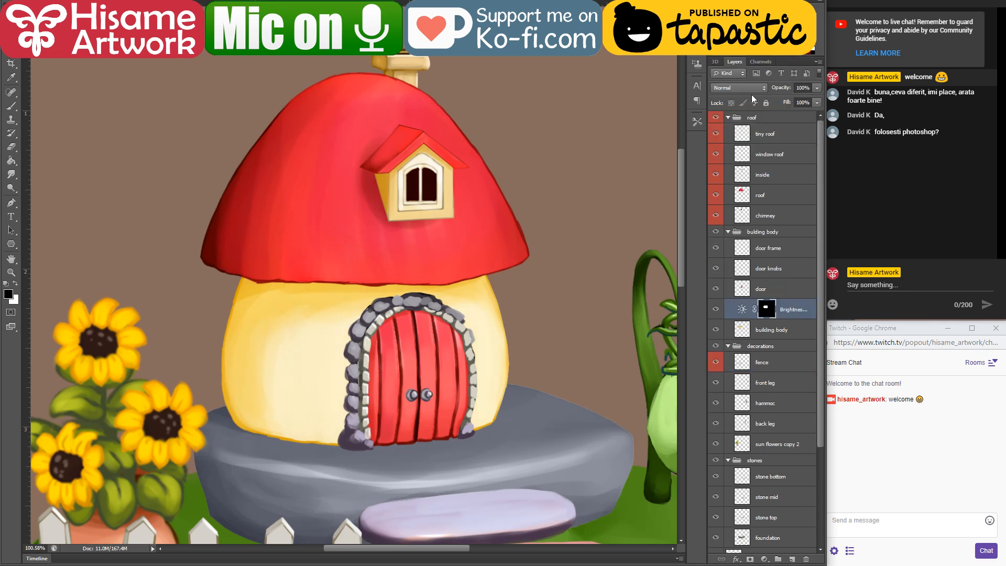
left_click(740, 2)
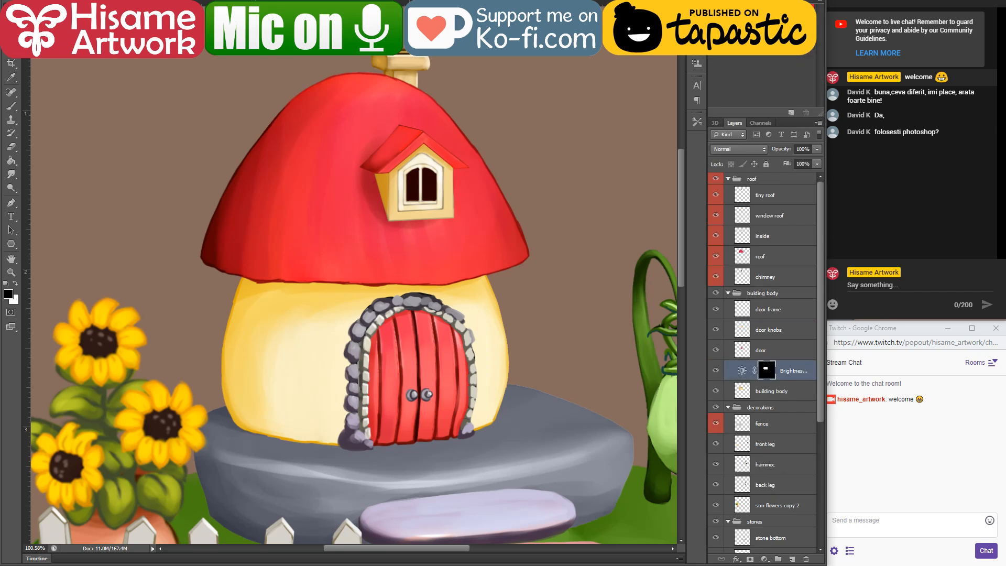
left_click(767, 2)
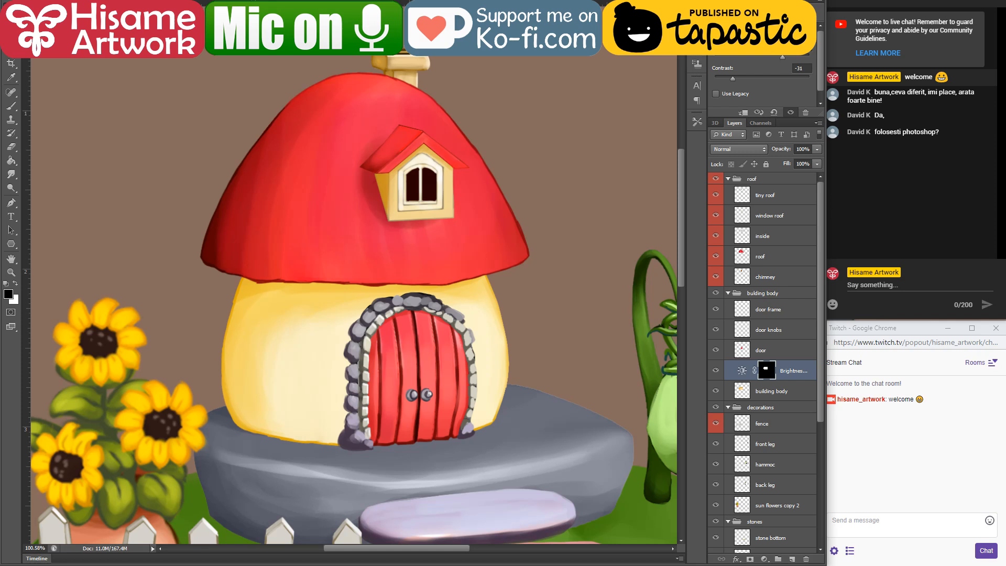
Step: Add a Hue/Saturation adjustment layer above the Brightness/Contrast adjustment in the building body group, lowering the saturation to about -46
left_click_drag(723, 21, 557, 41)
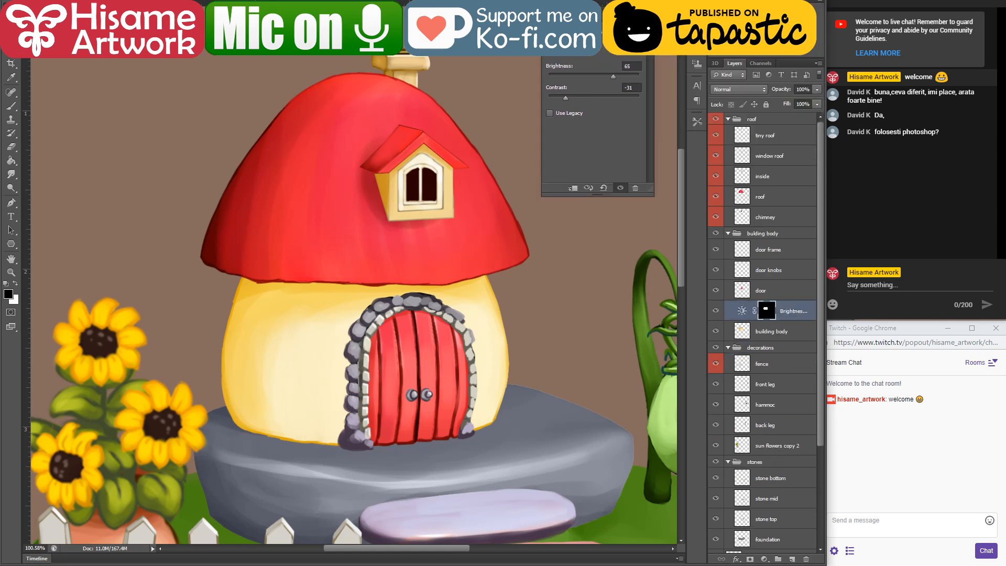
left_click_drag(557, 41, 707, 21)
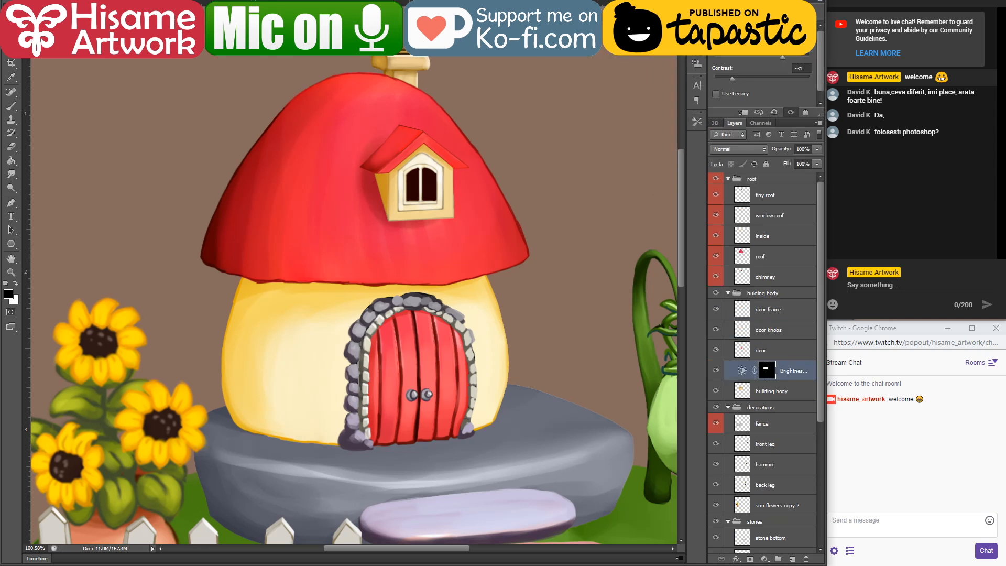
left_click(726, 7)
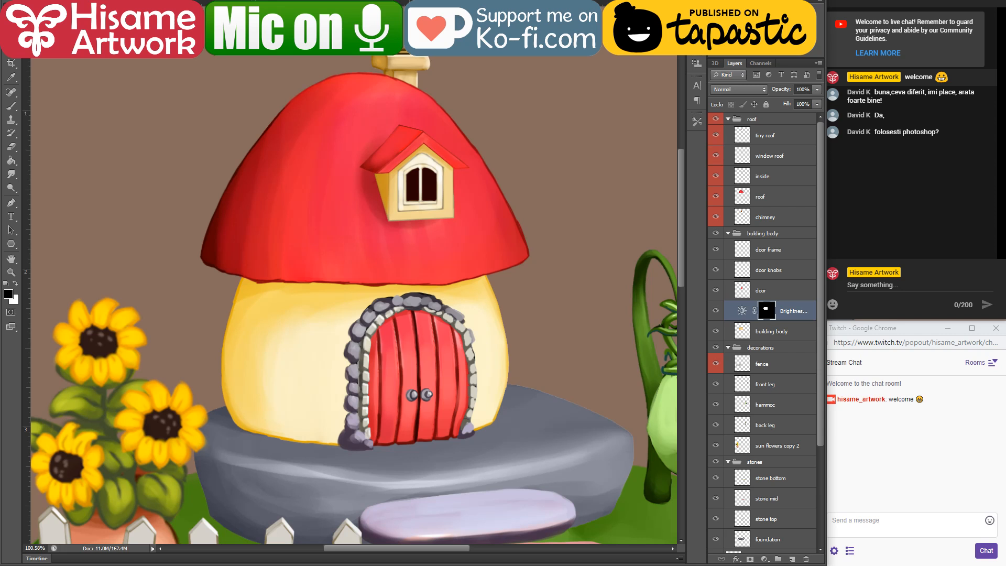
left_click(716, 39)
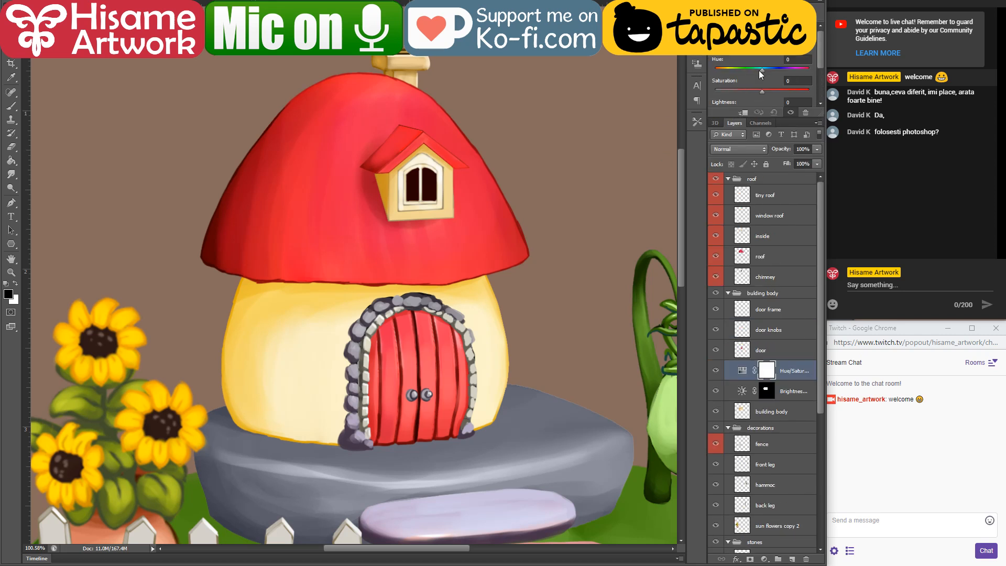
left_click_drag(761, 93, 755, 90)
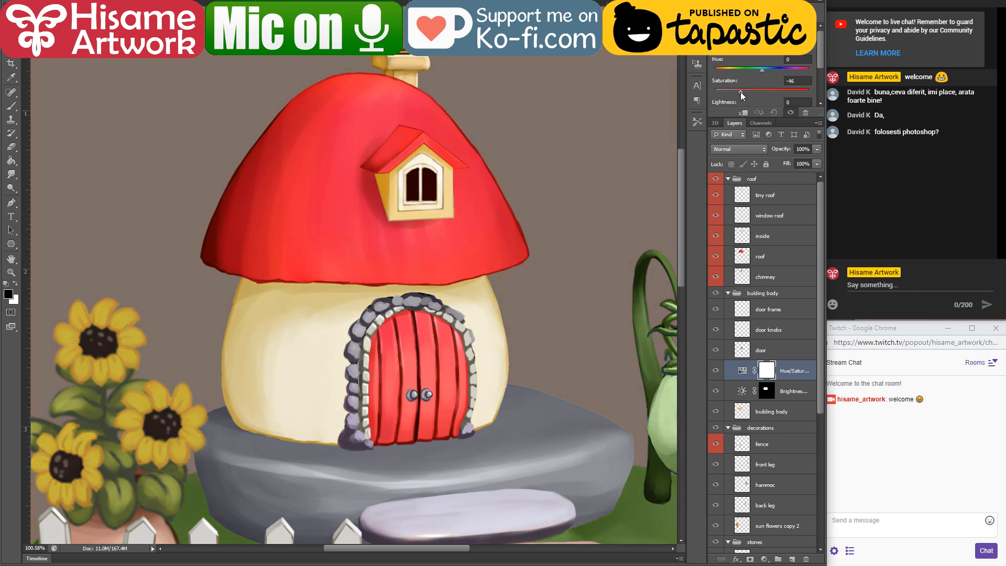
left_click_drag(741, 92, 739, 92)
Step: Merge the Hue/Saturation and Brightness/Contrast adjustments with the building body layer and rename the merged layer "body building"
left_click(792, 416, "shift")
right_click(803, 370)
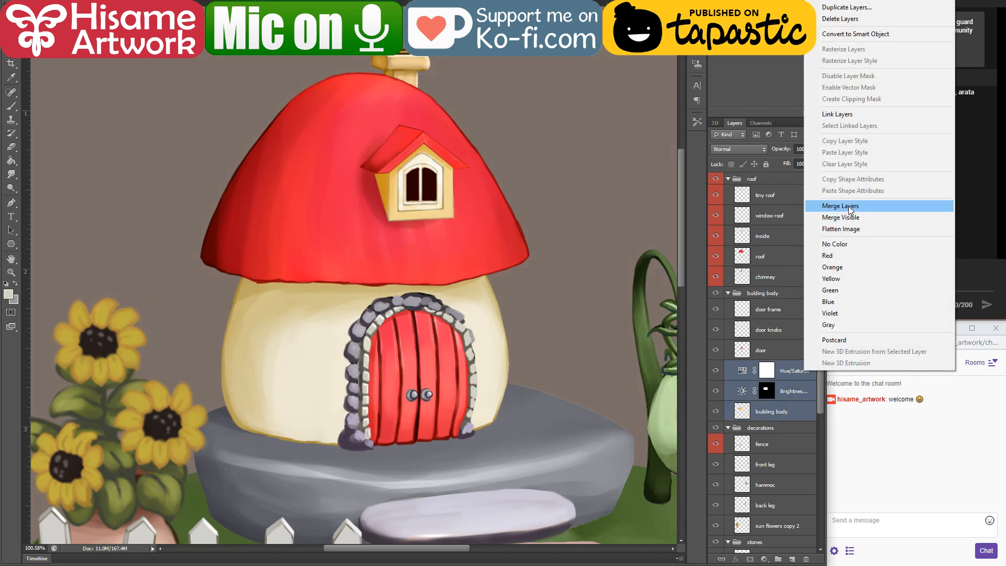
left_click(840, 206)
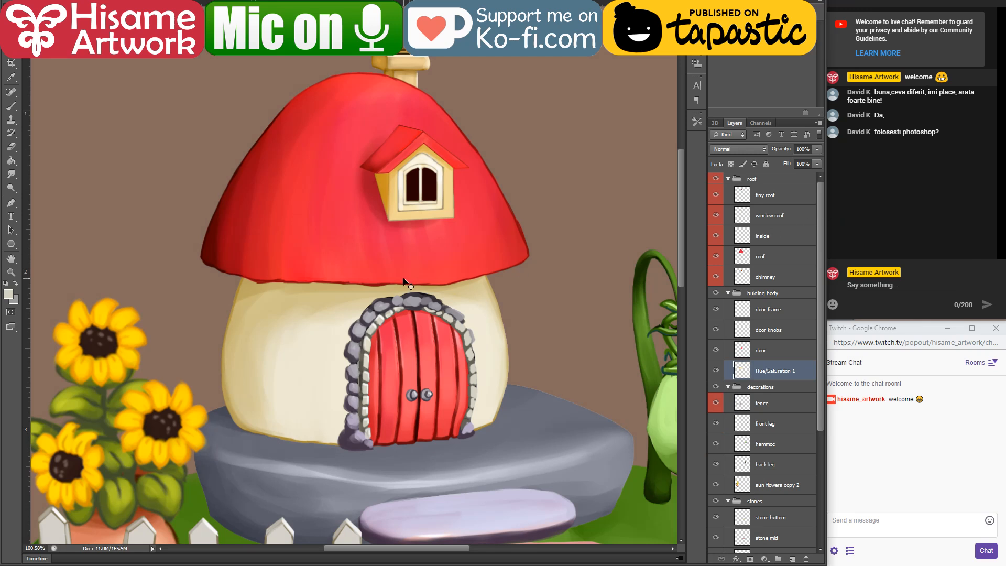
scroll(404, 281, "down", 5)
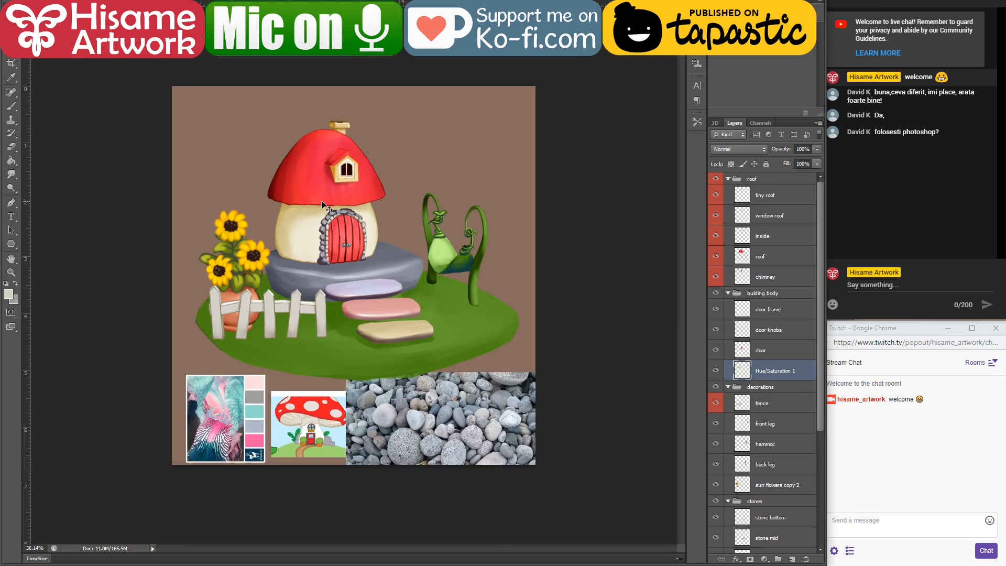
scroll(317, 210, "up", 5)
scroll(316, 246, "up", 1)
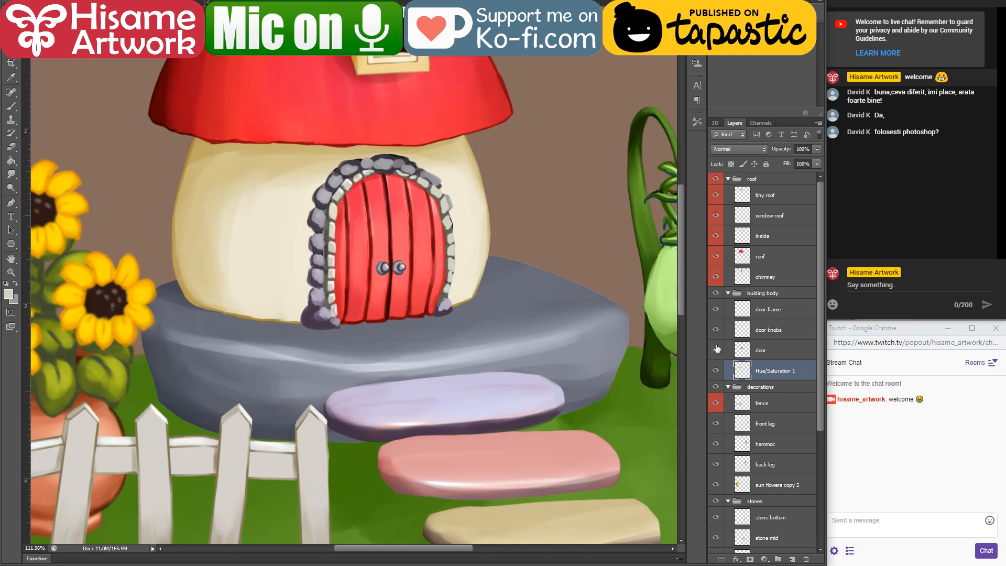
double_click(775, 371)
type("body building")
key("Return")
scroll(526, 321, "down", 5)
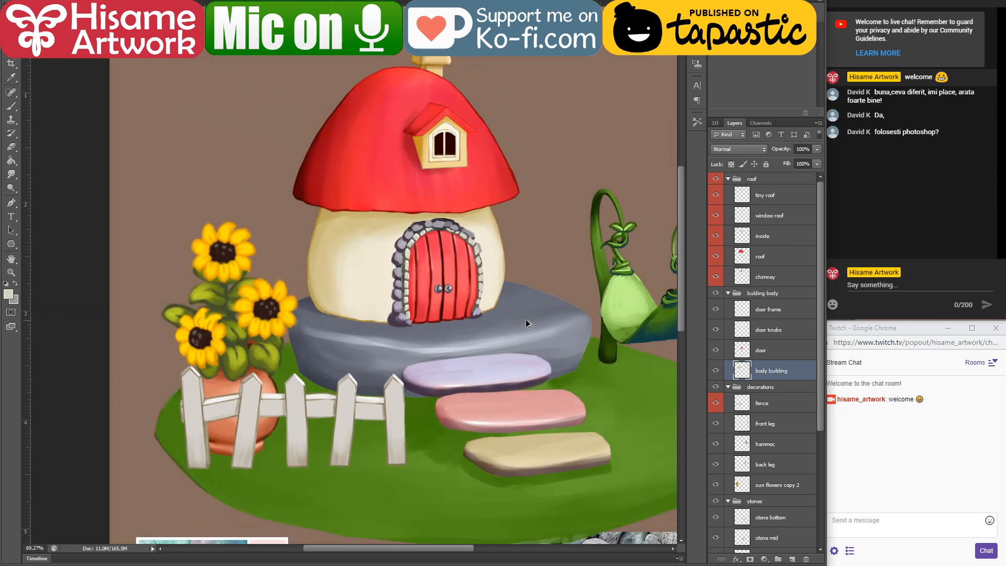
Step: Add a Hue/Saturation adjustment layer above the foundation layer with saturation about -31 and lightness about +23
left_click(530, 325, "ctrl")
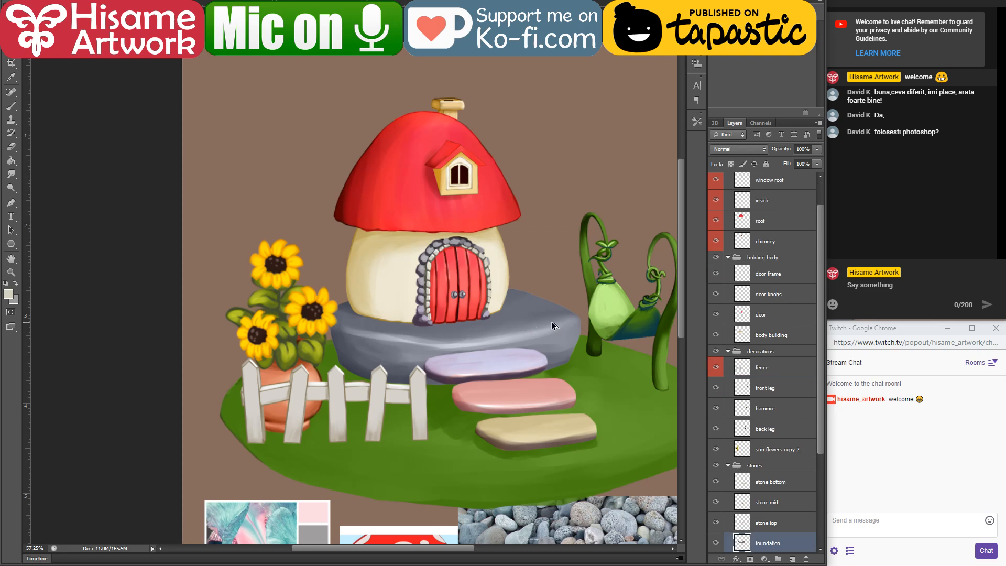
scroll(538, 332, "up", 5)
scroll(783, 397, "down", 3)
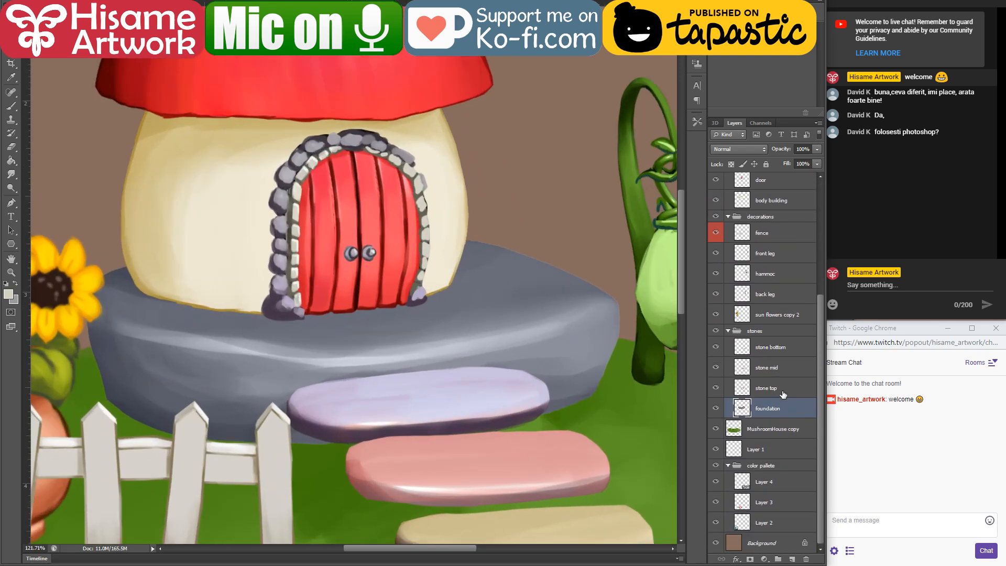
left_click_drag(765, 118, 765, 58)
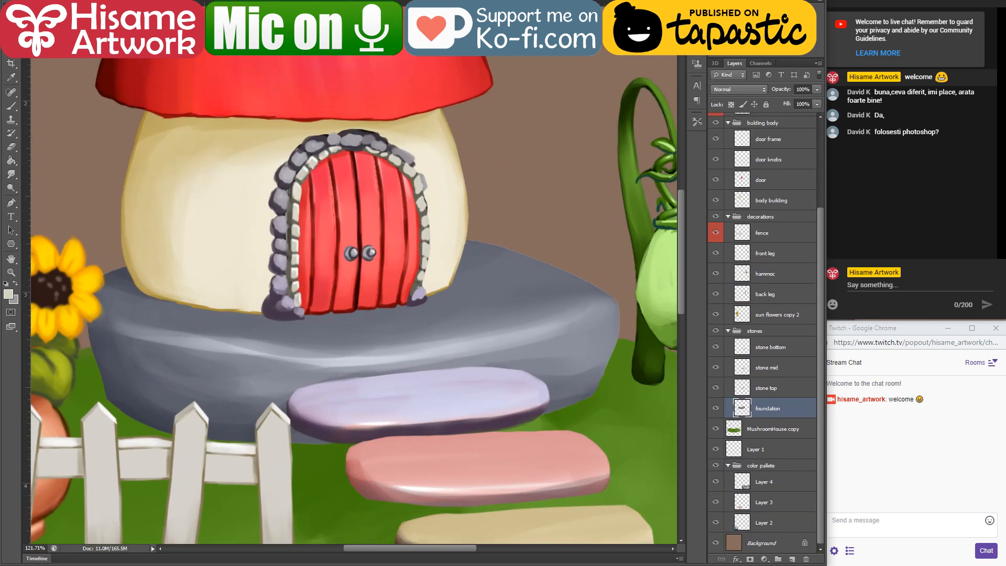
left_click(717, 38)
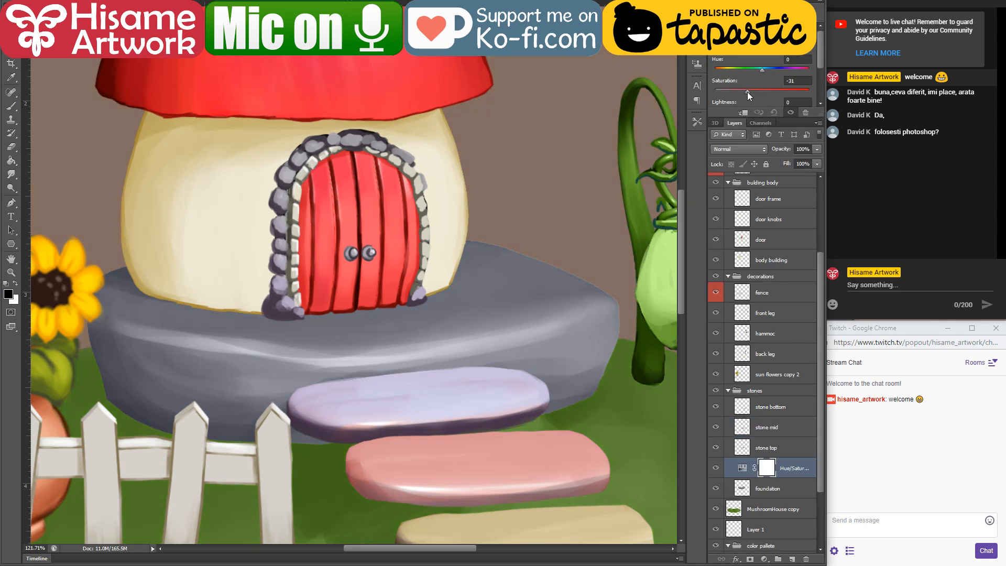
scroll(768, 79, "down", 2)
left_click_drag(764, 71, 773, 71)
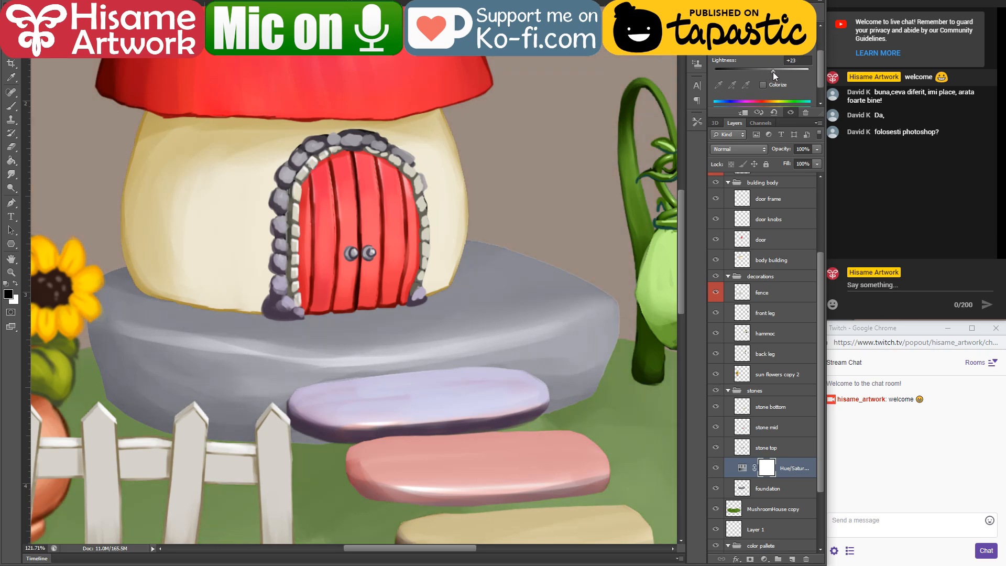
Step: Merge the Hue/Saturation adjustment with the foundation layer and rename the merged layer "foundation"
left_click(807, 492, "shift")
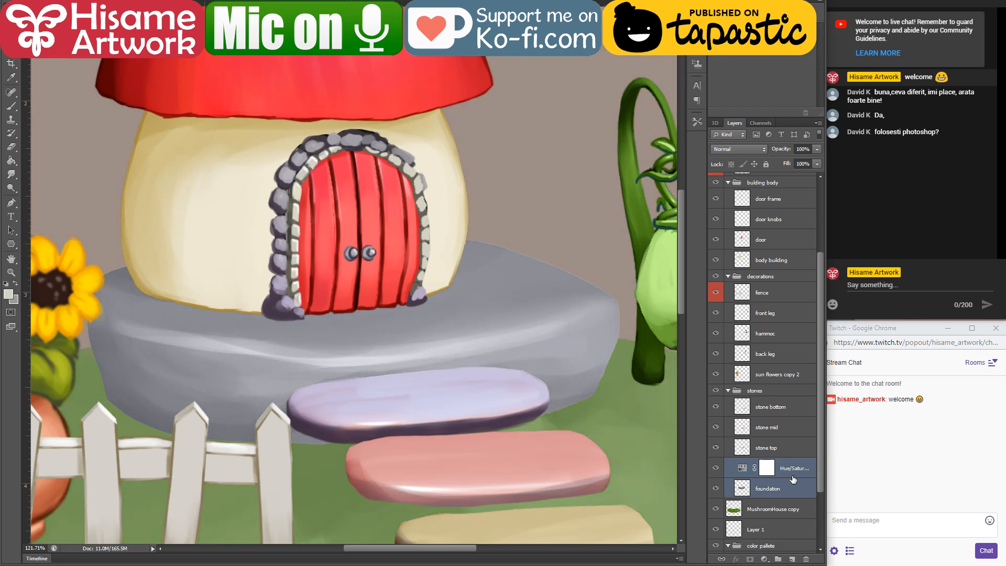
right_click(789, 475)
left_click(817, 301)
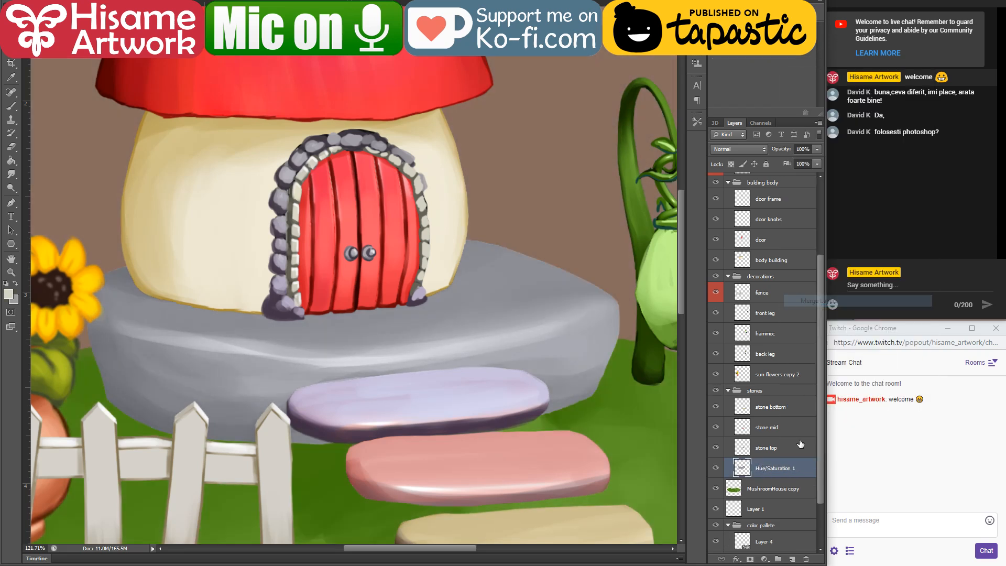
type("foundation")
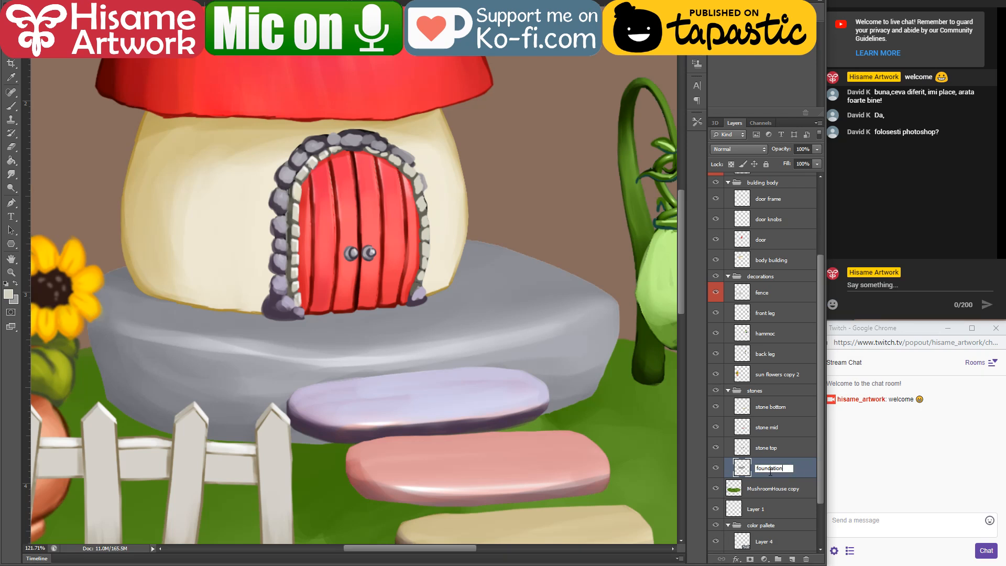
key("Return")
key("ctrl+0")
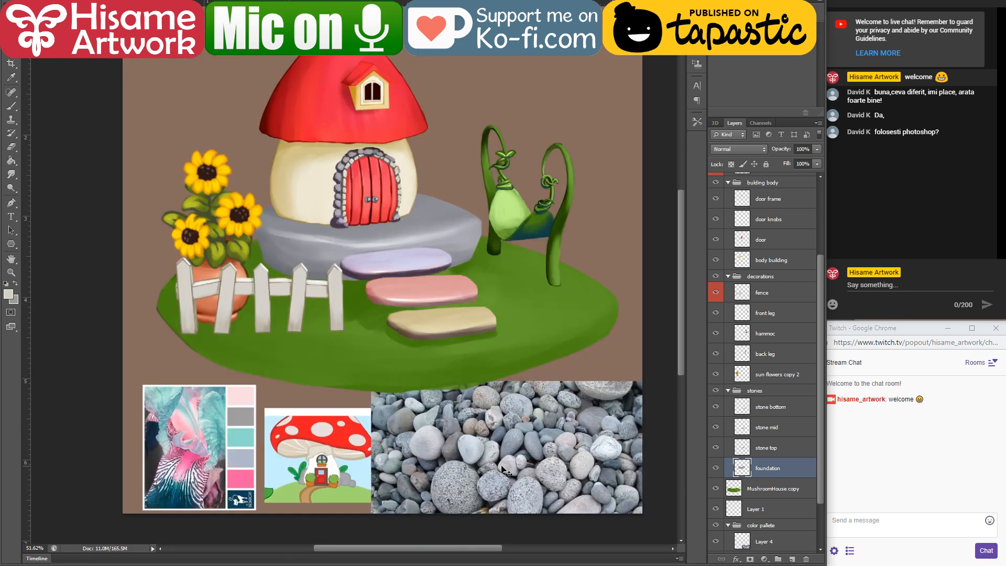
Step: Choose the jagged textured brush preset of size 40, test one stroke on the foundation's front, and undo that stroke
scroll(338, 190, "up", 4)
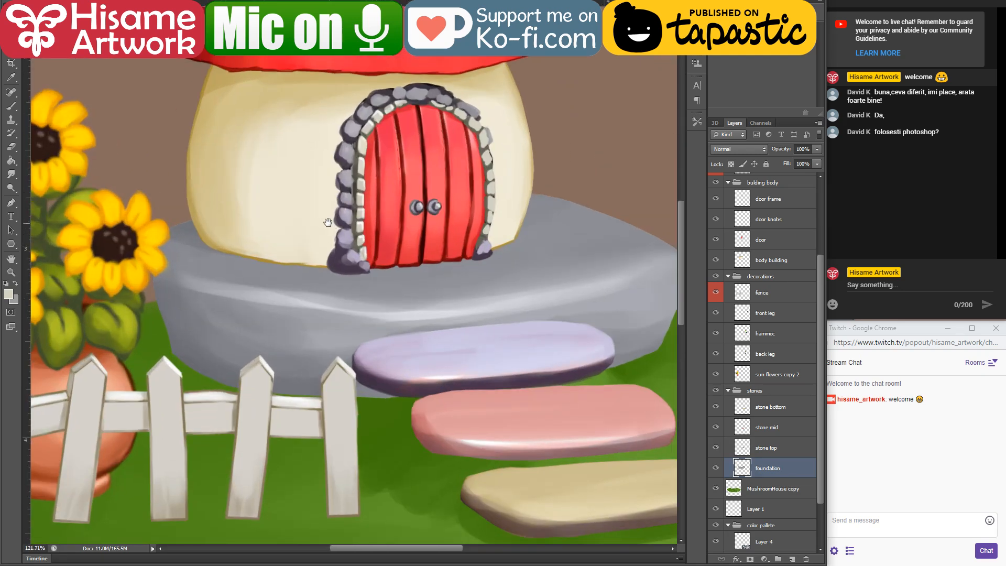
left_click_drag(327, 222, 281, 308)
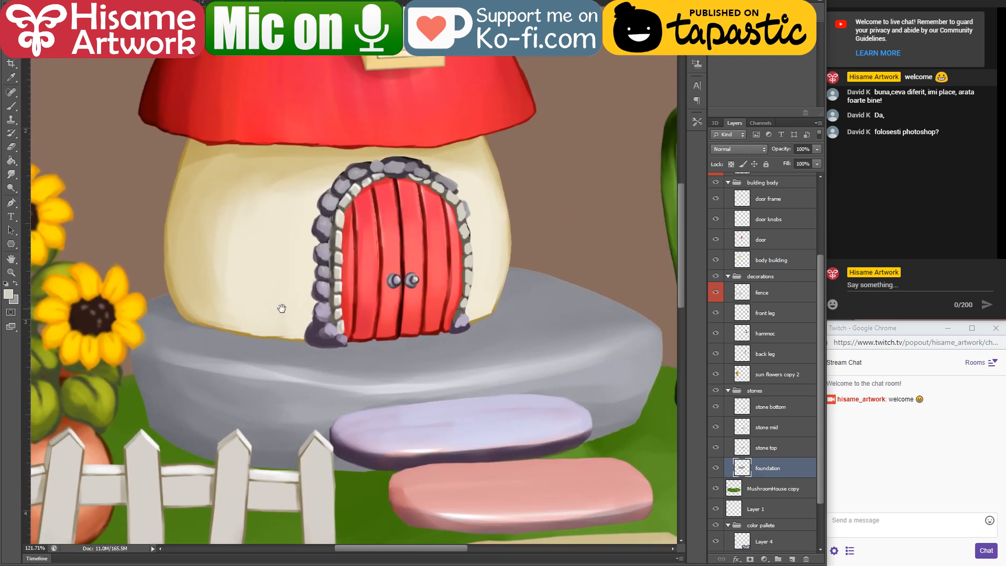
left_click(11, 105)
left_click(35, 2)
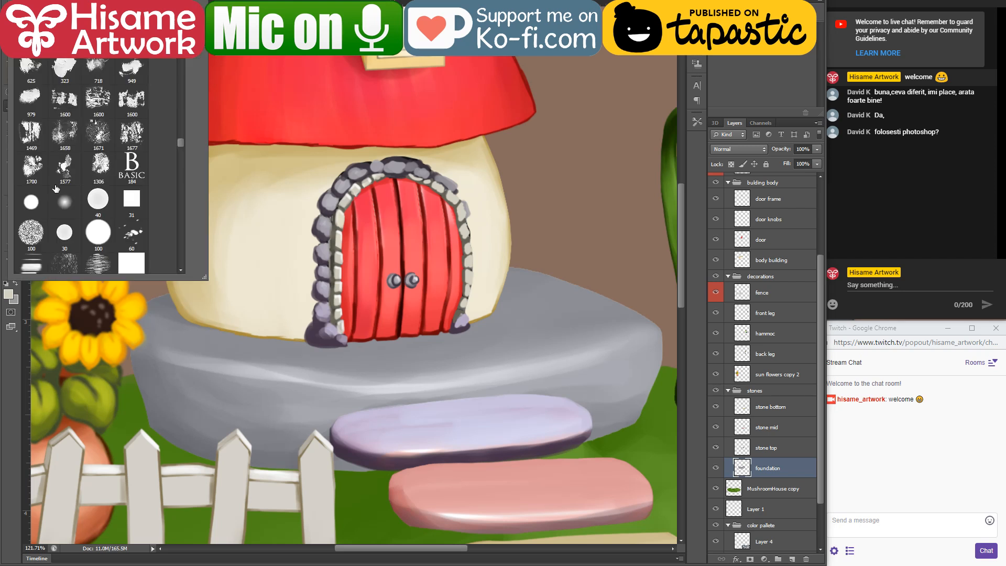
scroll(56, 189, "down", 5)
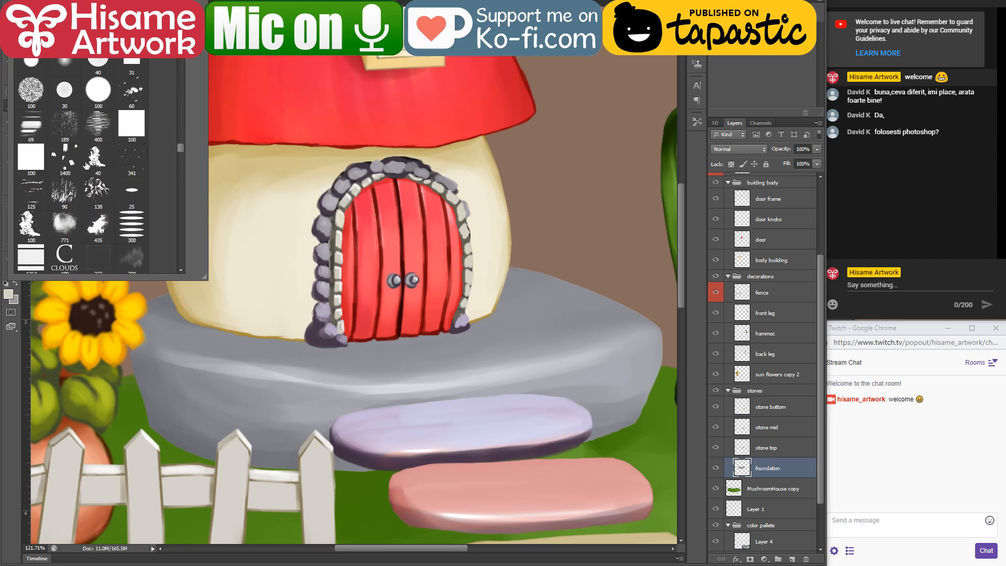
scroll(111, 176, "down", 2)
left_click(100, 113)
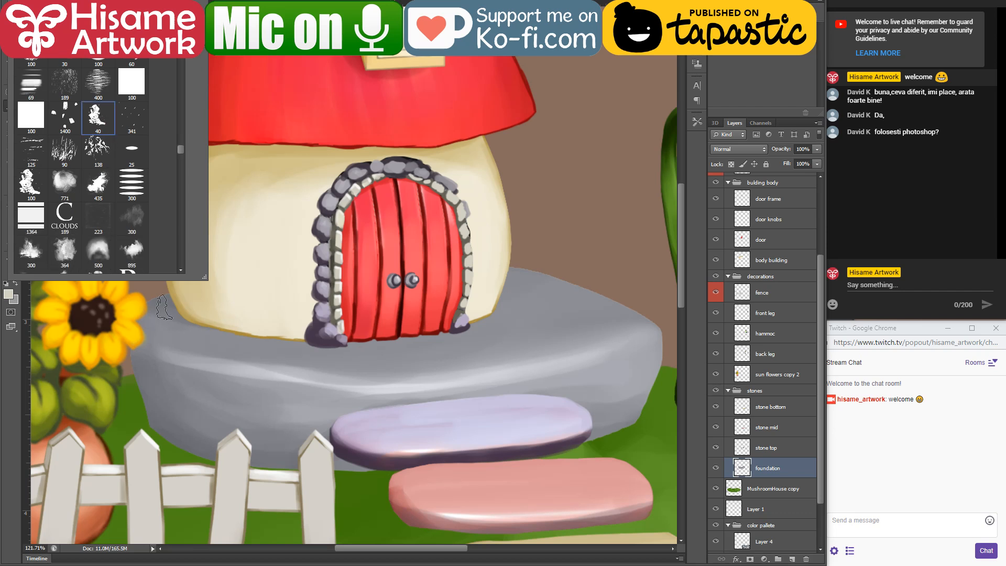
left_click_drag(183, 391, 267, 395)
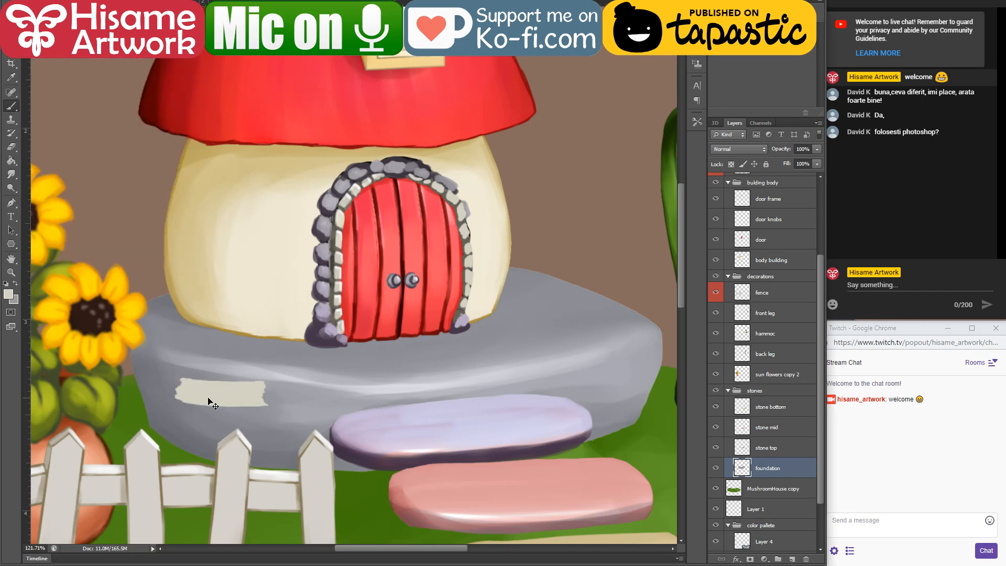
key("ctrl+z")
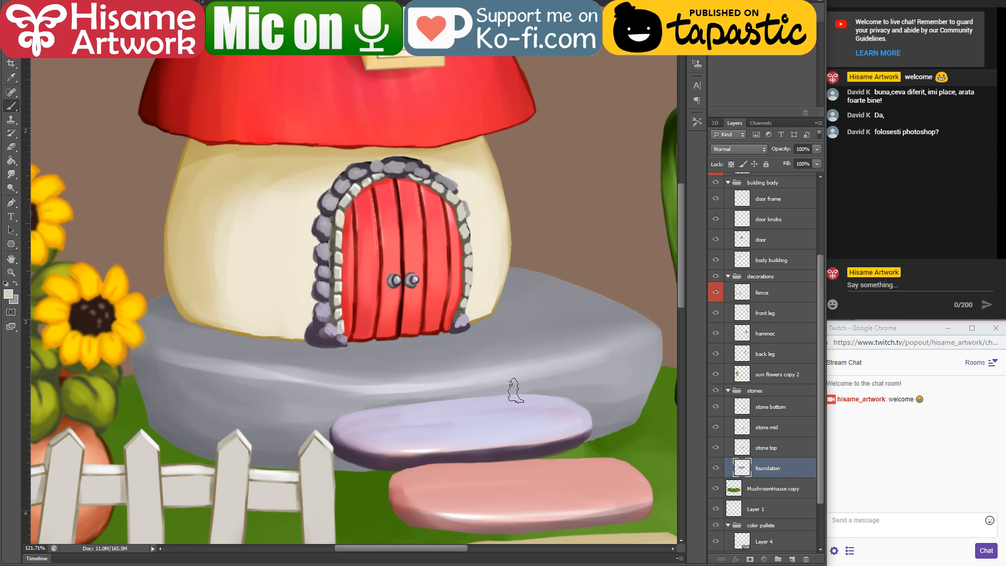
Step: Load the foundation layer's shape as a selection and hide the decorations group and the stone bottom, mid and top layers
left_click(743, 466, "ctrl")
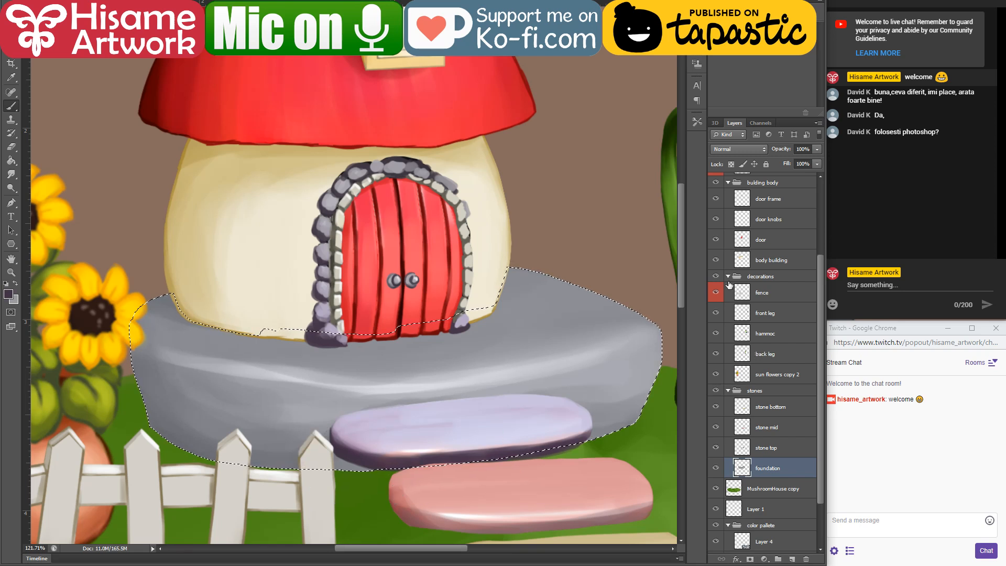
left_click(715, 277)
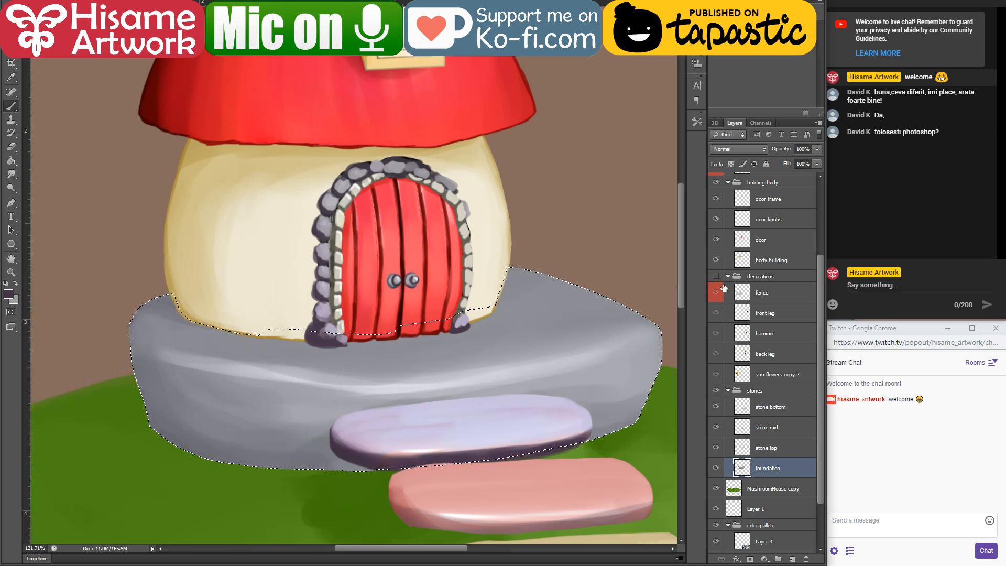
left_click(716, 406)
left_click(714, 446)
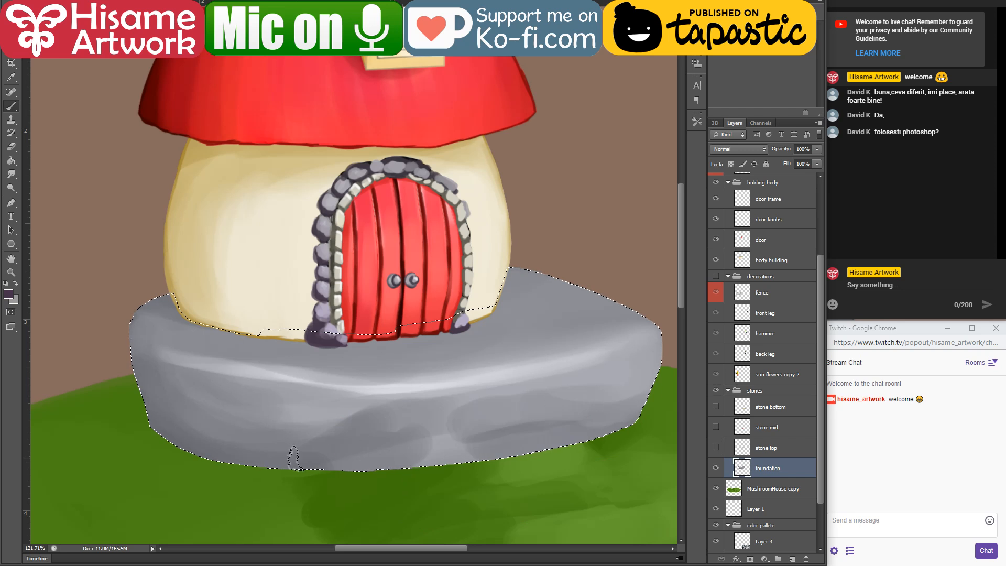
Step: Paint rock texture across the selected foundation with dark purple-grey and sampled light grey strokes, then deselect and save the file
mouse_move(128, 391)
left_mouse_down()
mouse_move(265, 450)
mouse_move(135, 413)
mouse_move(272, 460)
left_mouse_up()
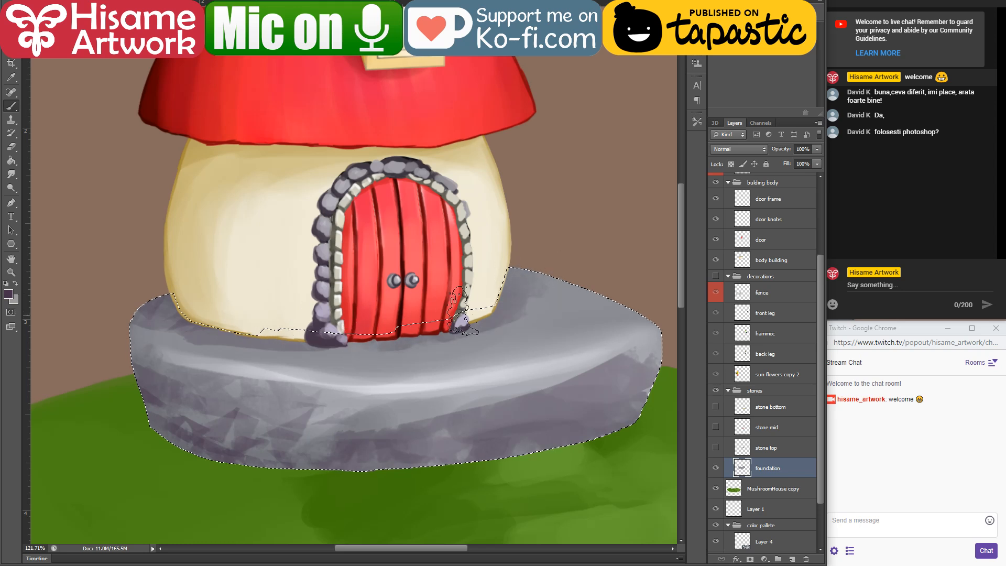
left_click(539, 375, "alt")
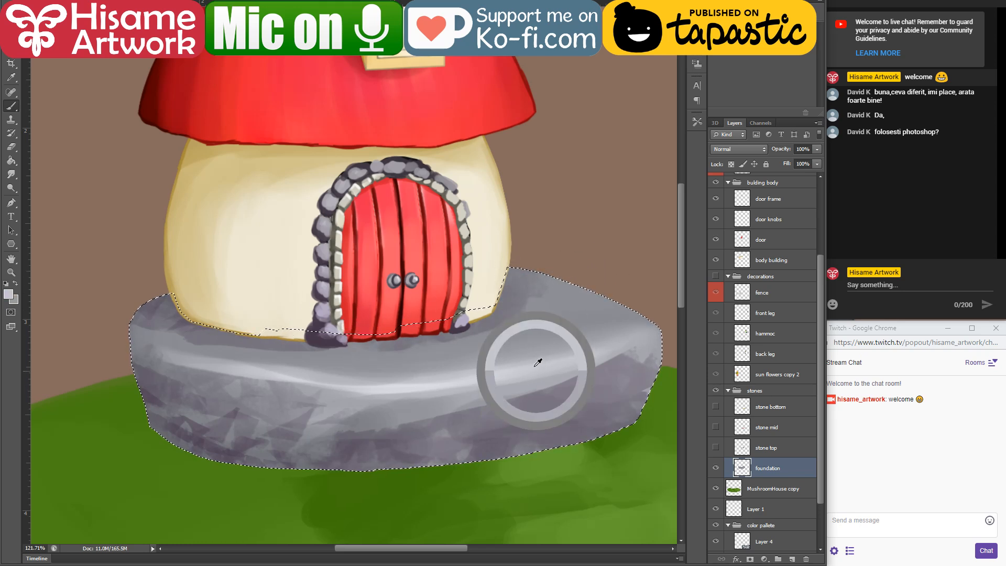
left_click_drag(524, 285, 460, 339)
left_click_drag(680, 294, 681, 294)
mouse_move(534, 309)
left_mouse_down()
mouse_move(590, 315)
mouse_move(335, 357)
mouse_move(142, 332)
mouse_move(163, 325)
left_mouse_up()
left_click_drag(481, 344, 655, 361)
scroll(396, 349, "up", 4)
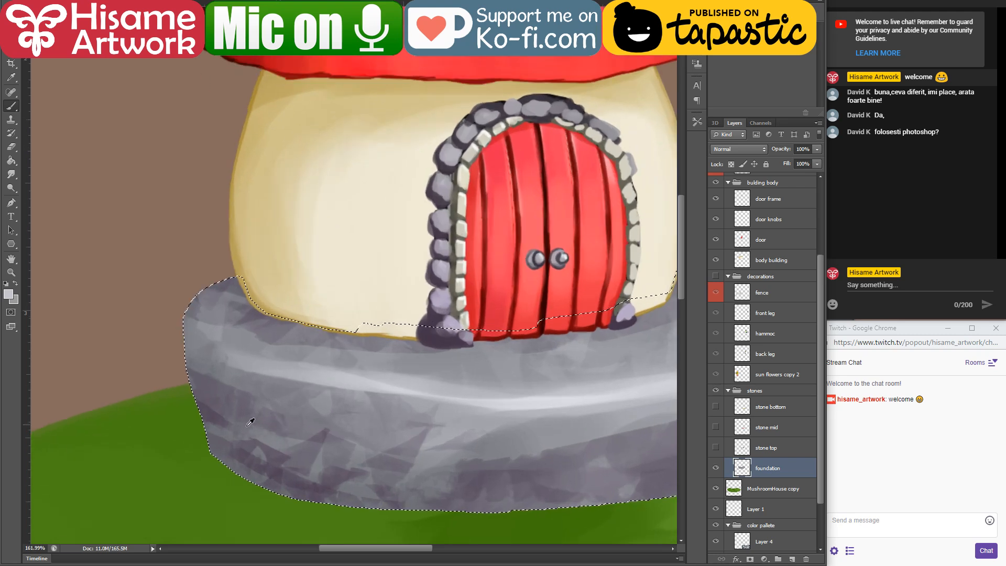
scroll(166, 441, "up", 4)
key("ctrl+d")
key("ctrl+s")
Step: Trim the foundation's left edge with the Eraser and return to the Brush tool
left_click(11, 148)
mouse_move(202, 396)
left_mouse_down()
mouse_move(220, 367)
mouse_move(198, 379)
left_mouse_up()
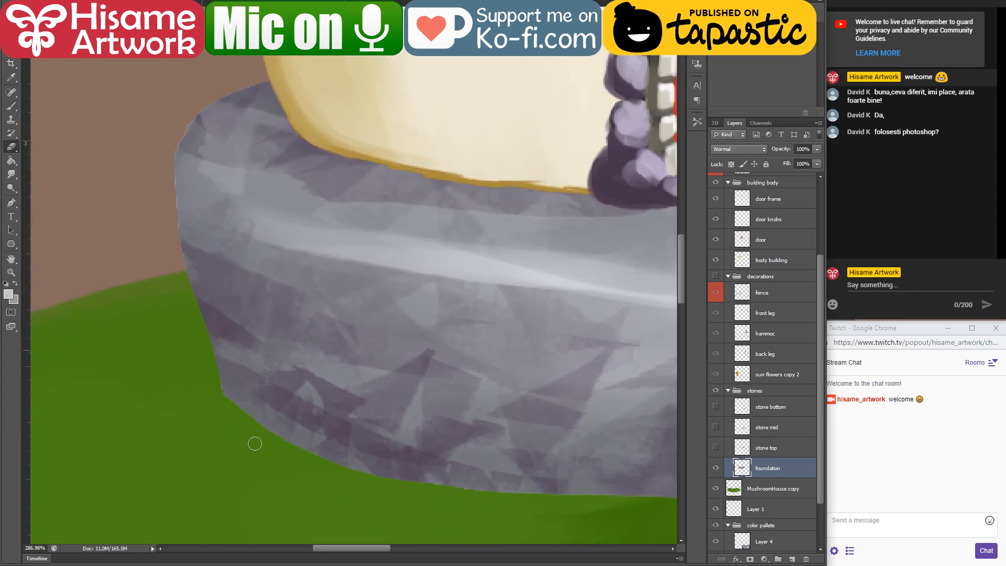
left_click_drag(211, 242, 251, 330)
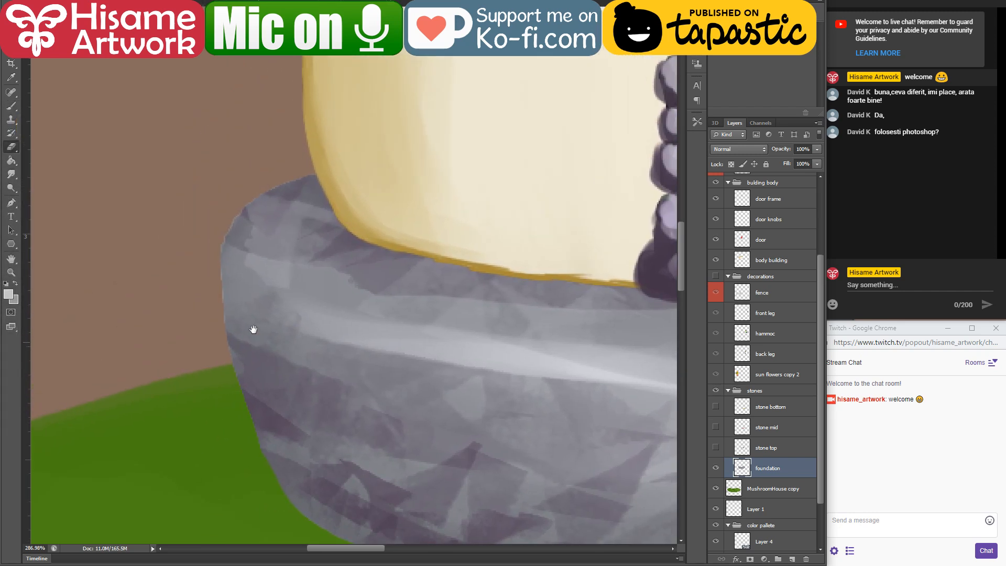
left_click(8, 104)
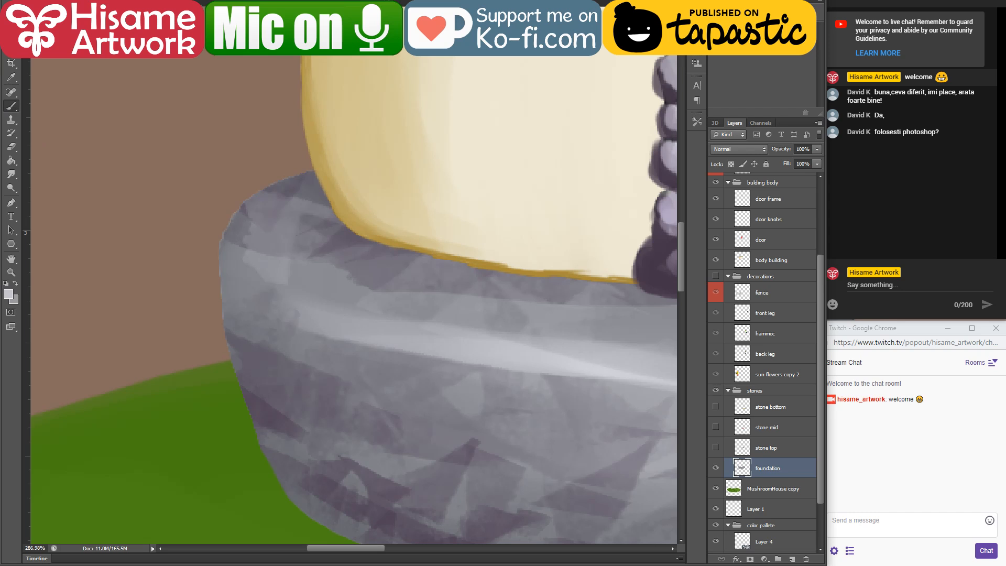
Step: Paint a dark purple-grey outline sampled from the foundation along its left edge, and trim the excess at its lower-left corner with the Eraser
left_click(37, 9)
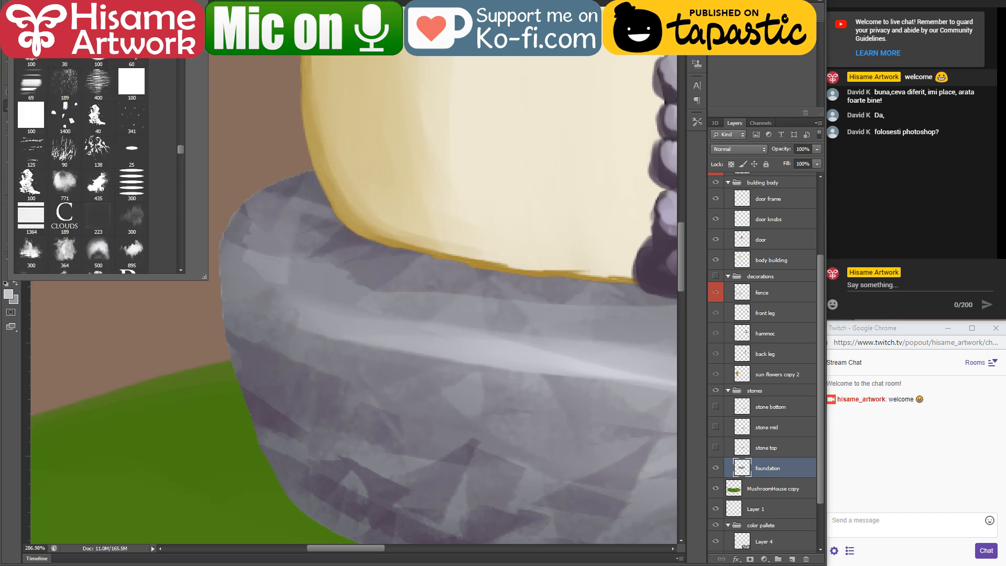
key("Escape")
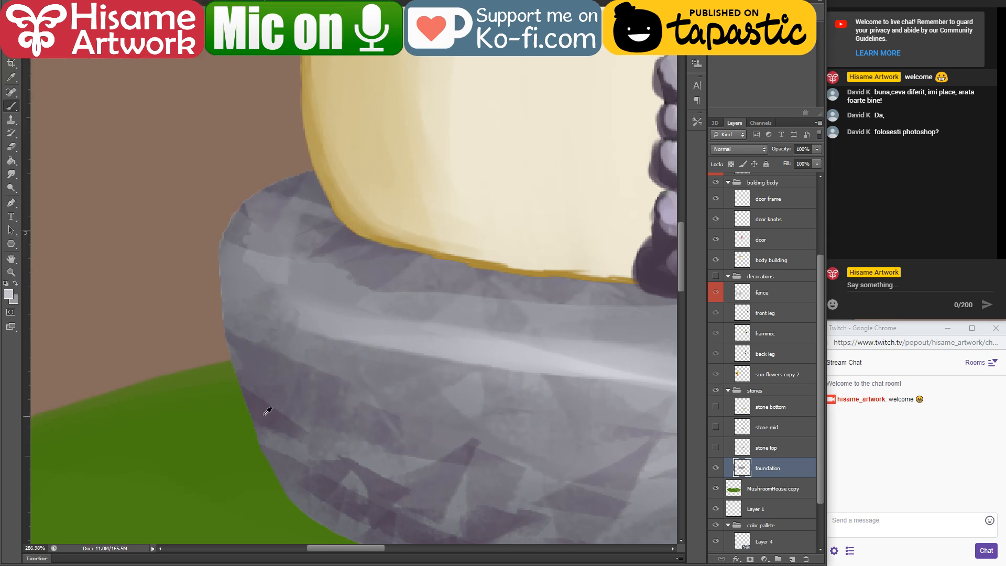
left_click_drag(240, 310, 209, 194)
left_click_drag(276, 89, 188, 142)
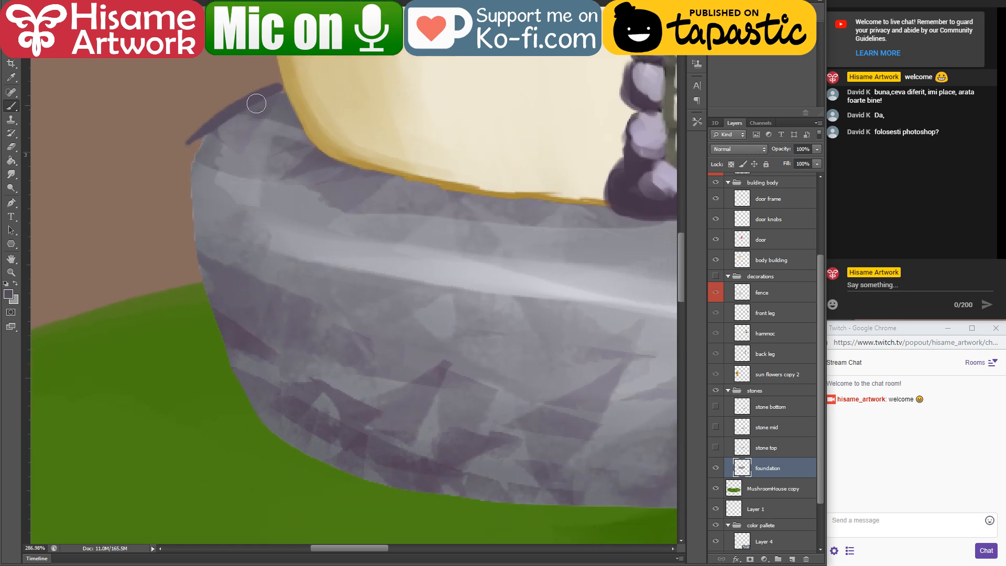
key("ctrl+z")
mouse_move(285, 89)
left_mouse_down()
mouse_move(202, 139)
mouse_move(195, 191)
mouse_move(226, 348)
mouse_move(281, 433)
mouse_move(421, 491)
left_mouse_up()
left_click(11, 147)
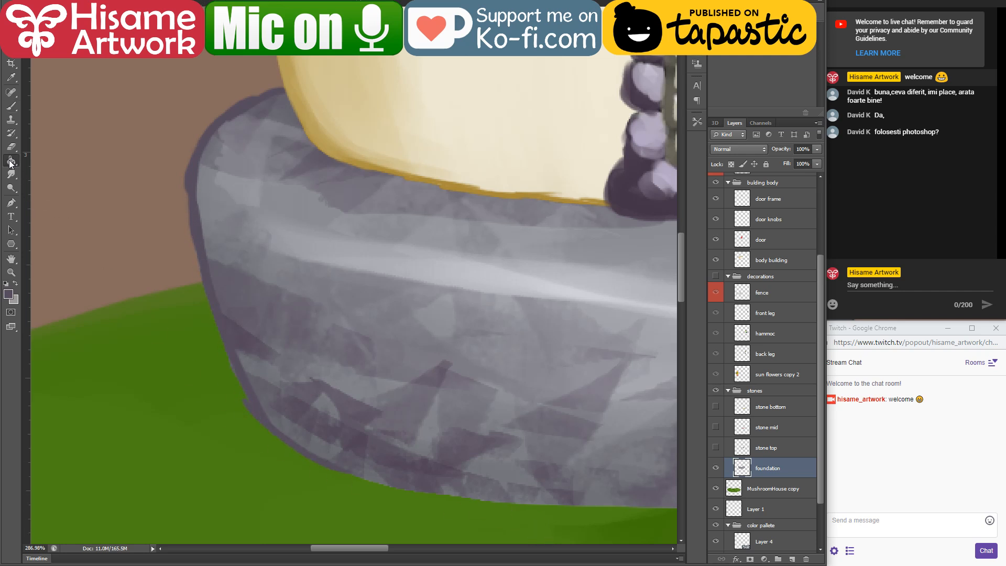
left_click_drag(233, 377, 241, 400)
left_click(11, 106)
Step: Paint the dark purple-grey outline along the foundation's lower edge and up around its right side
left_click_drag(474, 440, 306, 321)
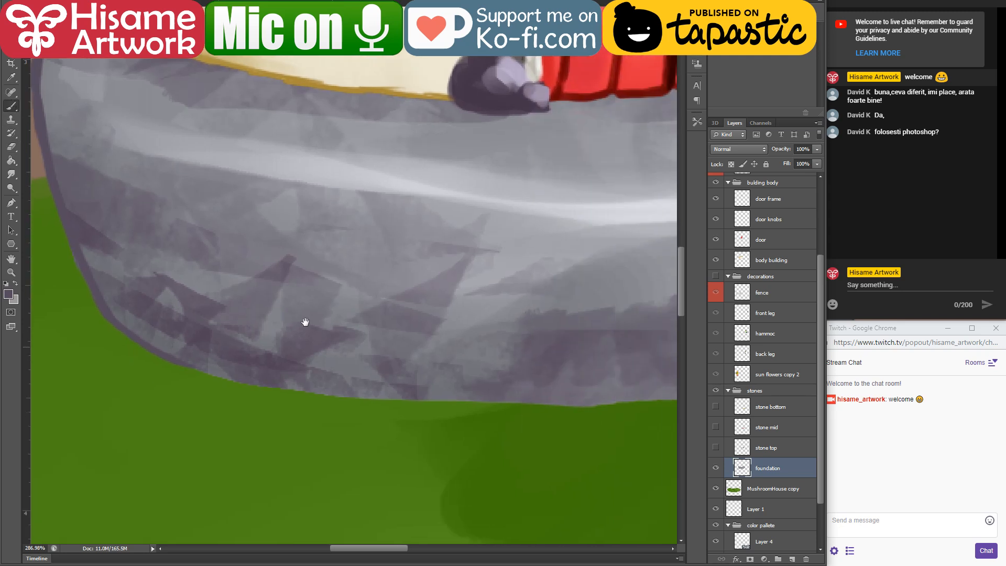
mouse_move(146, 337)
left_mouse_down()
mouse_move(472, 379)
mouse_move(665, 367)
mouse_move(316, 382)
mouse_move(241, 407)
mouse_move(466, 384)
left_mouse_up()
mouse_move(357, 395)
left_mouse_down()
mouse_move(573, 373)
mouse_move(260, 407)
mouse_move(525, 348)
left_mouse_up()
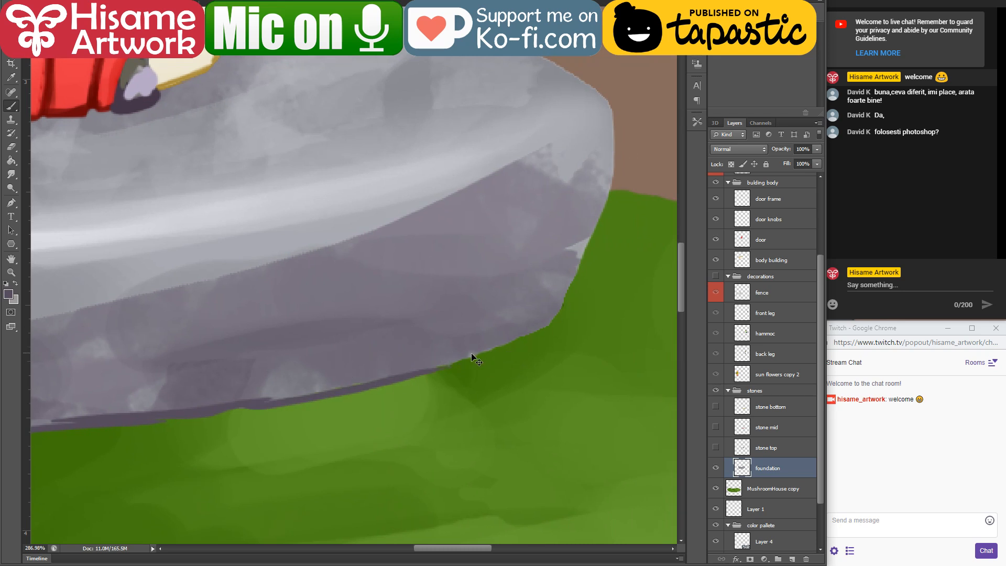
mouse_move(436, 369)
left_mouse_down()
mouse_move(540, 330)
mouse_move(561, 311)
left_mouse_up()
left_click_drag(596, 156, 556, 201)
left_click(533, 258, "alt")
left_click_drag(578, 153, 565, 241)
mouse_move(569, 197)
left_mouse_down()
mouse_move(532, 304)
mouse_move(555, 272)
mouse_move(499, 359)
left_mouse_up()
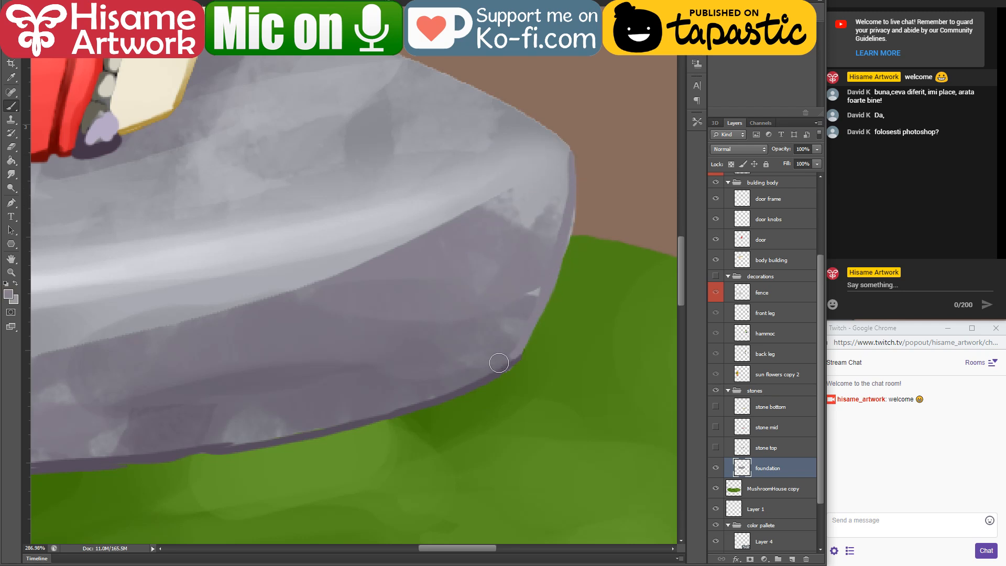
left_click_drag(542, 224, 573, 411)
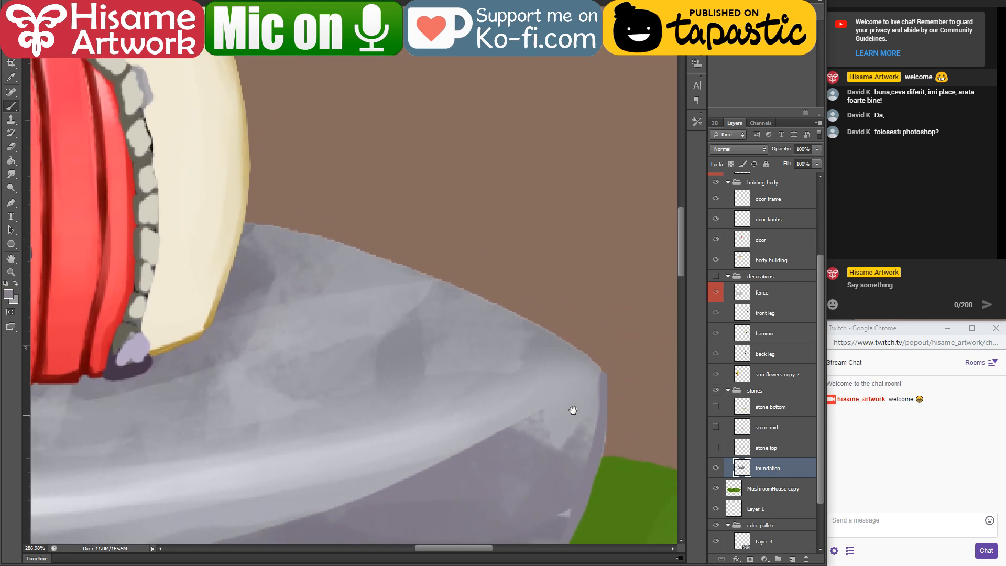
Step: Paint a light grey highlight along the foundation's back rim, from the building wall down to the right corner
left_click(405, 440, "alt")
left_click_drag(255, 221, 430, 278)
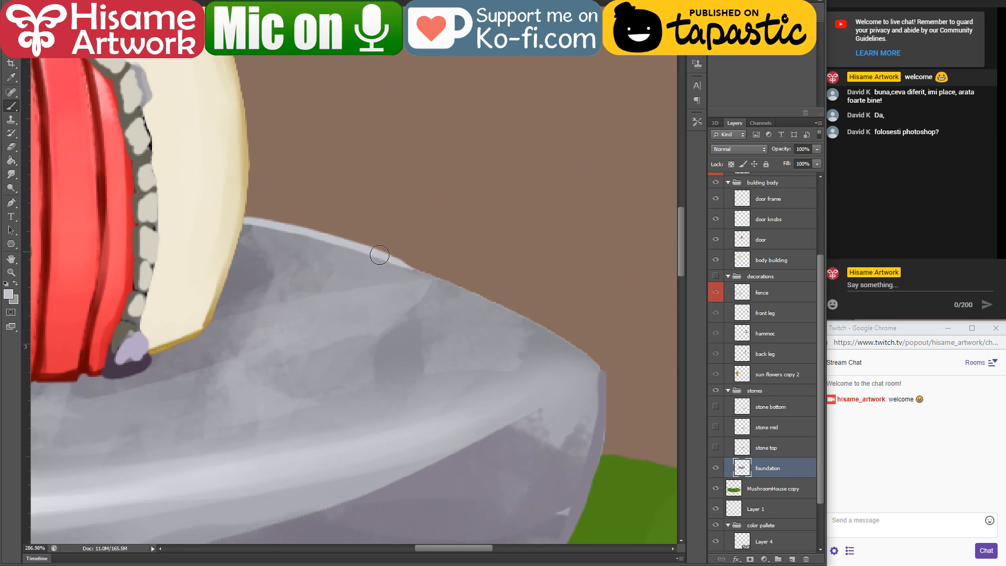
left_click_drag(379, 257, 537, 336)
left_click_drag(455, 280, 556, 331)
key("ctrl+z")
mouse_move(424, 274)
left_mouse_down()
mouse_move(552, 339)
mouse_move(598, 385)
left_mouse_up()
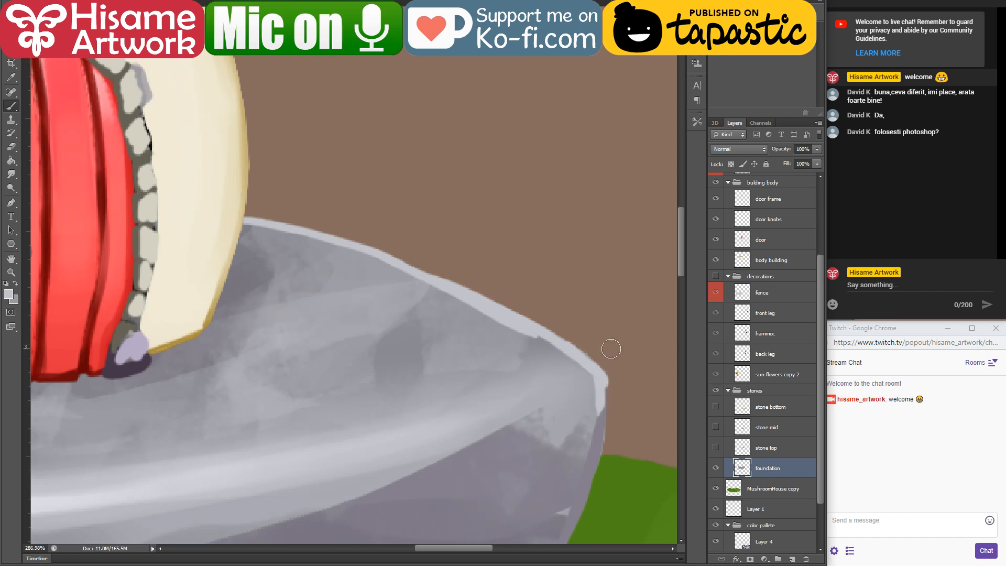
scroll(602, 361, "down", 8)
scroll(522, 440, "up", 3)
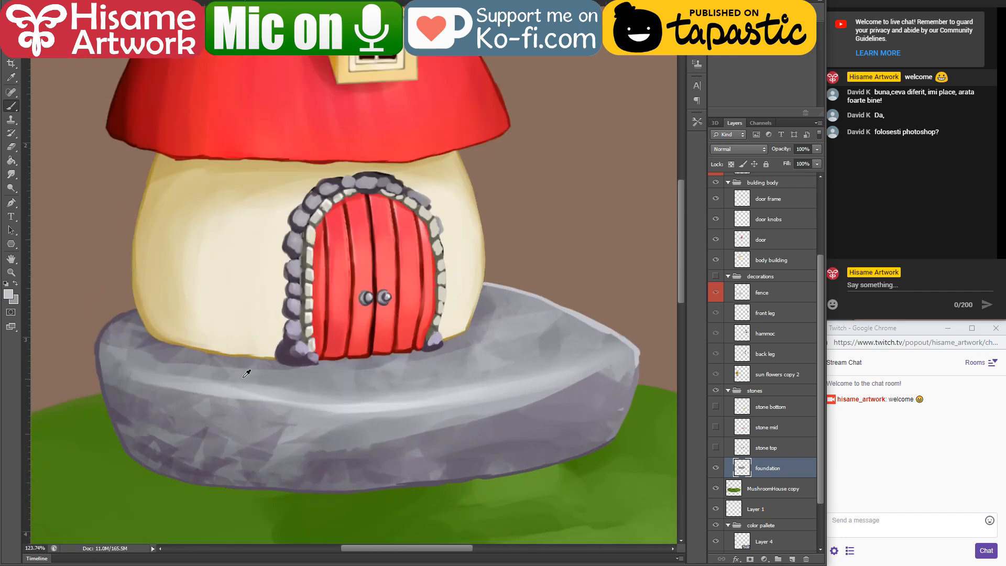
Step: Choose the round brush preset of size 30 and load the foundation layer's shape as a selection
left_click(36, 8)
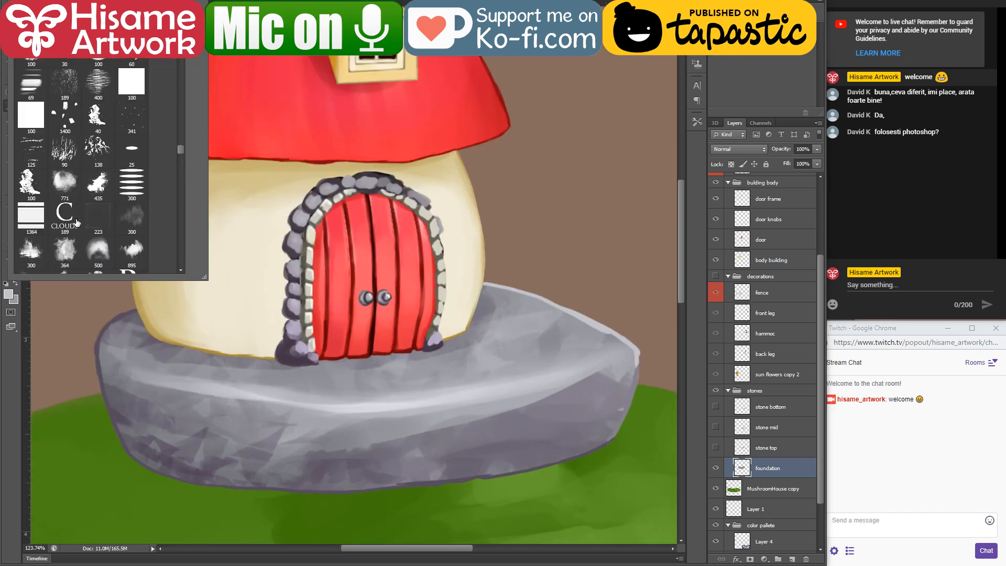
mouse_move(183, 147)
left_mouse_down()
mouse_move(178, 199)
mouse_move(183, 89)
mouse_move(173, 145)
left_mouse_up()
left_click(67, 135)
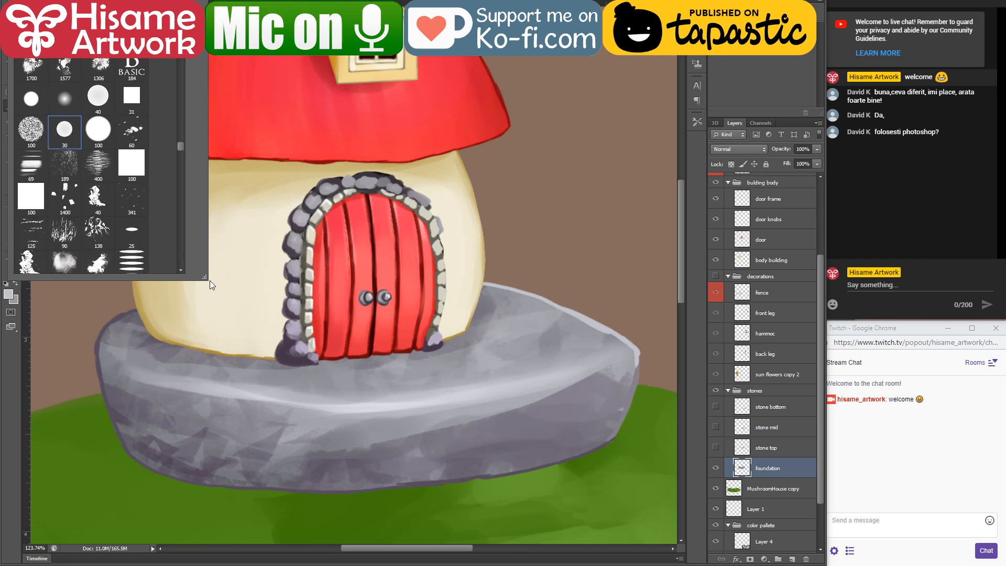
left_click(203, 383)
scroll(105, 405, "up", 4)
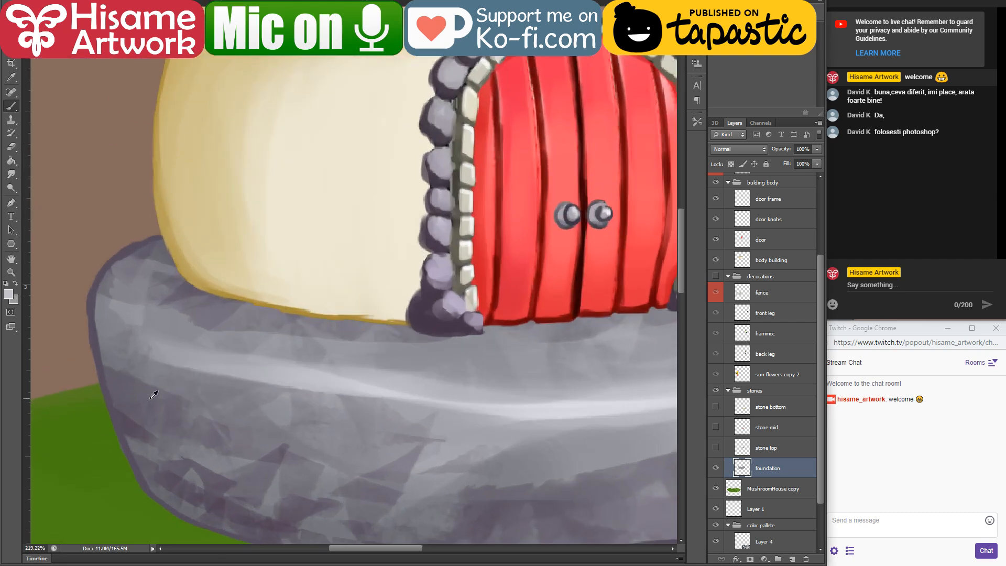
left_click(171, 314, "alt")
left_click(741, 464, "ctrl")
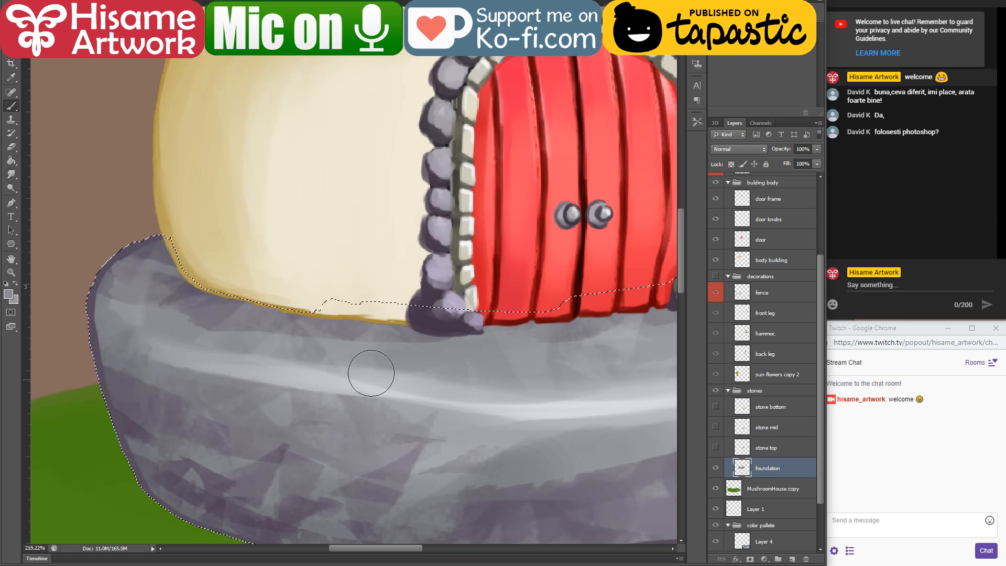
Step: Soften the rock texture across the selected foundation with broad strokes of sampled greys and purple-greys, then deselect
left_click_drag(121, 299, 359, 359)
mouse_move(231, 326)
left_mouse_down()
mouse_move(433, 350)
mouse_move(644, 360)
mouse_move(244, 321)
mouse_move(377, 273)
mouse_move(433, 207)
mouse_move(465, 220)
mouse_move(442, 285)
mouse_move(379, 166)
mouse_move(487, 193)
mouse_move(472, 186)
mouse_move(611, 252)
left_mouse_up()
left_click(630, 286, "alt")
left_click(551, 270, "alt")
left_click(473, 317, "alt")
left_click_drag(447, 187, 564, 219)
mouse_move(414, 165)
left_mouse_down()
mouse_move(637, 252)
mouse_move(523, 211)
mouse_move(640, 283)
mouse_move(640, 372)
mouse_move(594, 416)
mouse_move(621, 310)
mouse_move(590, 288)
mouse_move(575, 413)
mouse_move(524, 233)
mouse_move(559, 270)
mouse_move(529, 323)
mouse_move(561, 221)
mouse_move(529, 434)
mouse_move(581, 313)
mouse_move(635, 346)
mouse_move(489, 415)
mouse_move(429, 373)
mouse_move(575, 350)
mouse_move(416, 402)
mouse_move(497, 375)
mouse_move(519, 411)
mouse_move(582, 405)
mouse_move(302, 449)
mouse_move(509, 395)
mouse_move(234, 414)
mouse_move(451, 379)
mouse_move(78, 412)
left_mouse_up()
left_click_drag(292, 391, 667, 367)
mouse_move(52, 401)
left_mouse_down()
mouse_move(323, 377)
mouse_move(7, 386)
left_mouse_up()
left_click_drag(131, 309, 470, 351)
mouse_move(134, 352)
left_mouse_down()
mouse_move(611, 375)
mouse_move(298, 364)
mouse_move(83, 329)
left_mouse_up()
left_click(463, 435, "alt")
left_click_drag(175, 337, 207, 328)
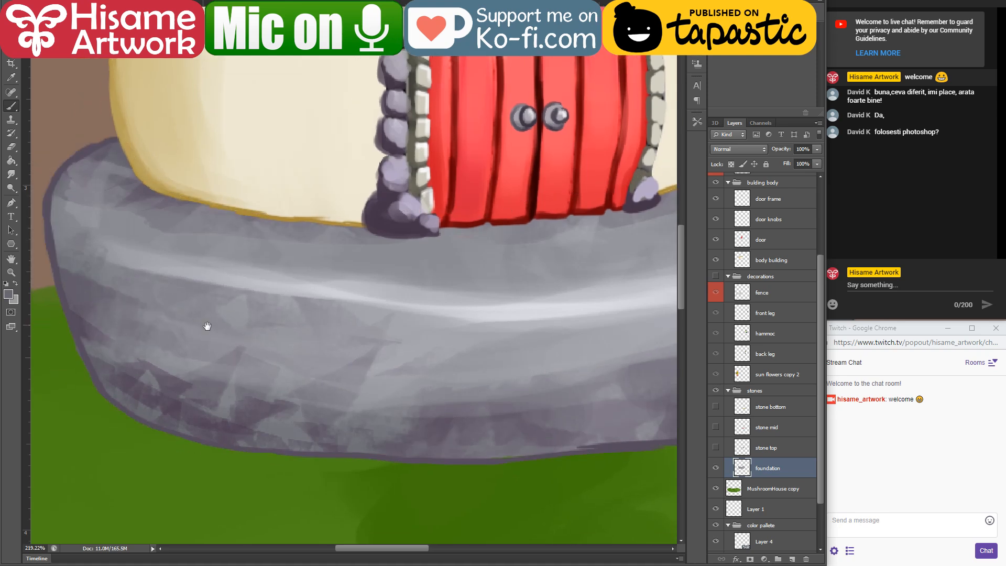
mouse_move(139, 289)
left_mouse_down()
mouse_move(424, 405)
mouse_move(578, 450)
left_mouse_up()
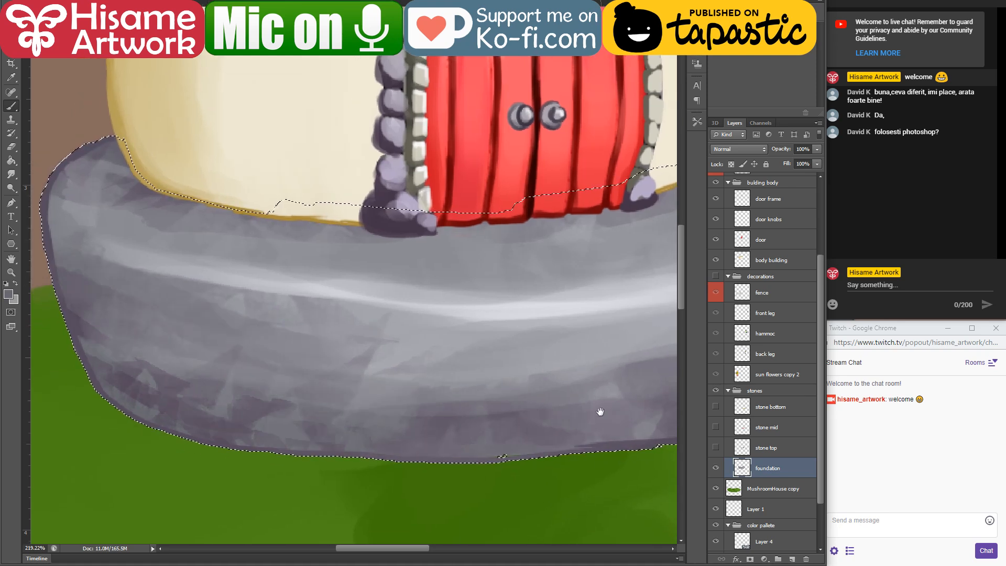
left_click_drag(600, 412, 353, 383)
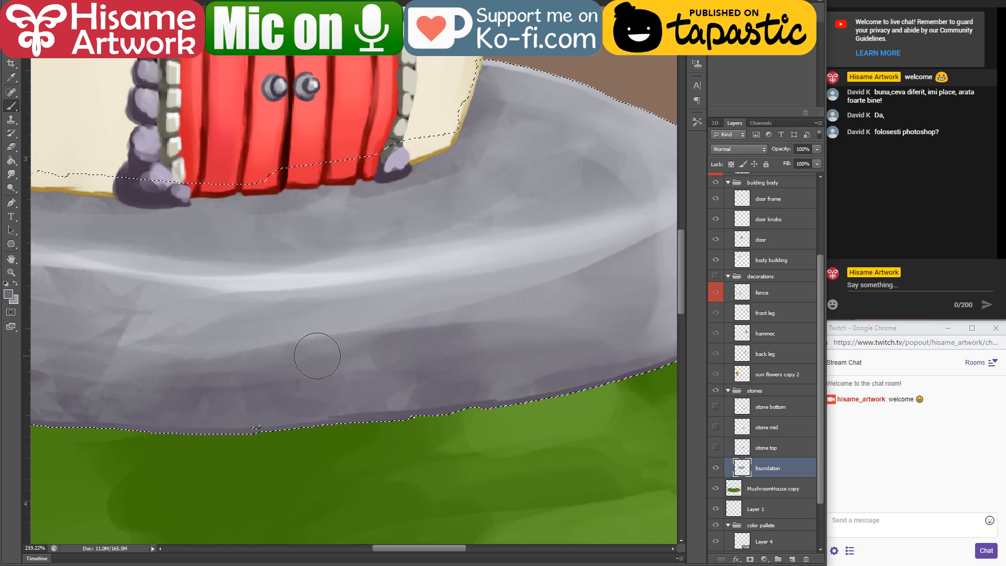
left_click_drag(203, 419, 322, 415)
key("ctrl+d")
Step: Reduce the brush size and paint a dark purple-grey stroke along the foundation's lower edge
key("bracketleft")
key("bracketleft")
left_click_drag(480, 404, 621, 390)
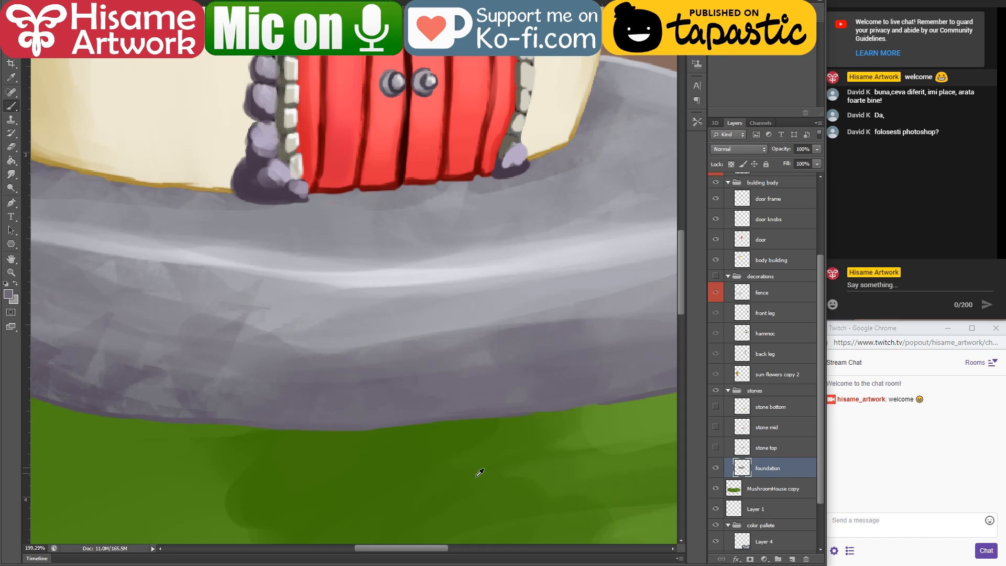
Step: Show the stone bottom, mid and top layers and the decorations group again
scroll(480, 472, "down", 6)
scroll(327, 270, "up", 3)
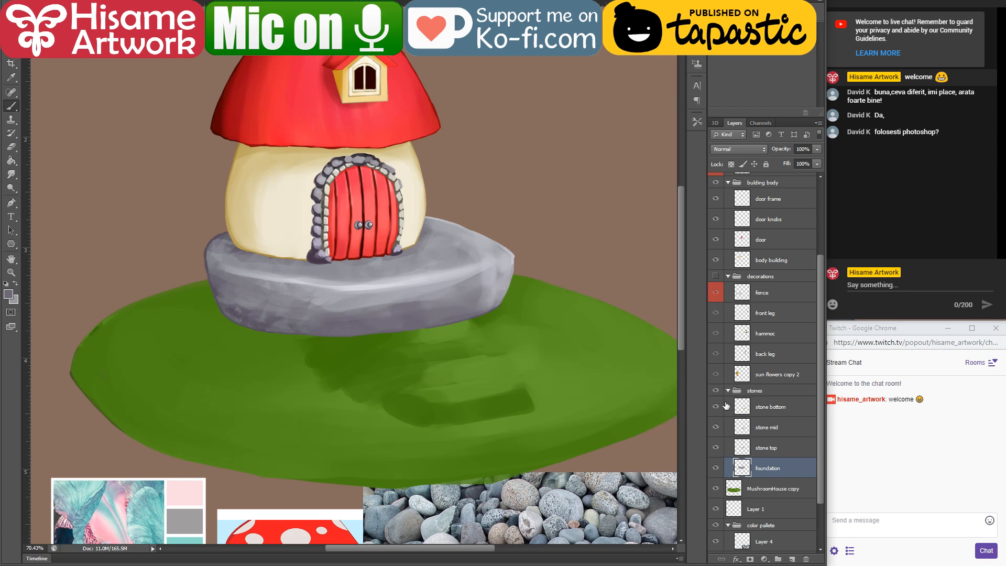
left_click(714, 275)
scroll(527, 378, "down", 2)
key("v")
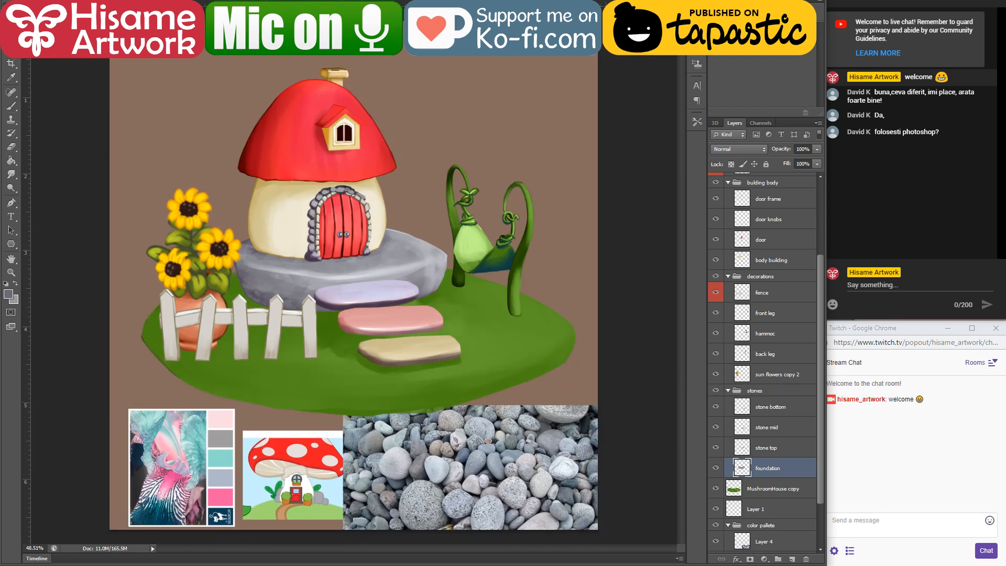
Step: Open Ernest forest.jpg as a reference, examine its painted rocks up close, and return to the mushroom house document
left_click(138, 564)
double_click(344, 80)
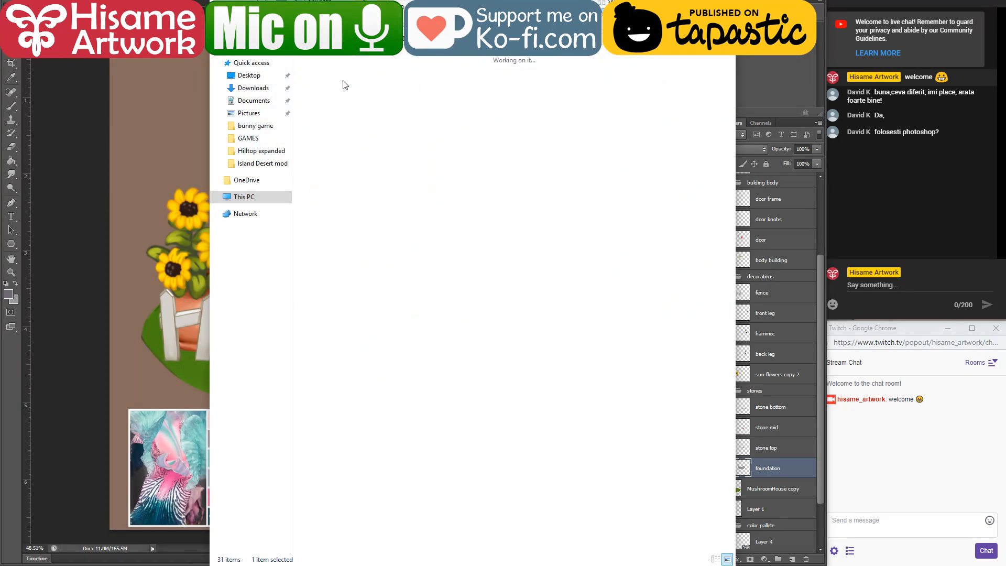
left_click(499, 206)
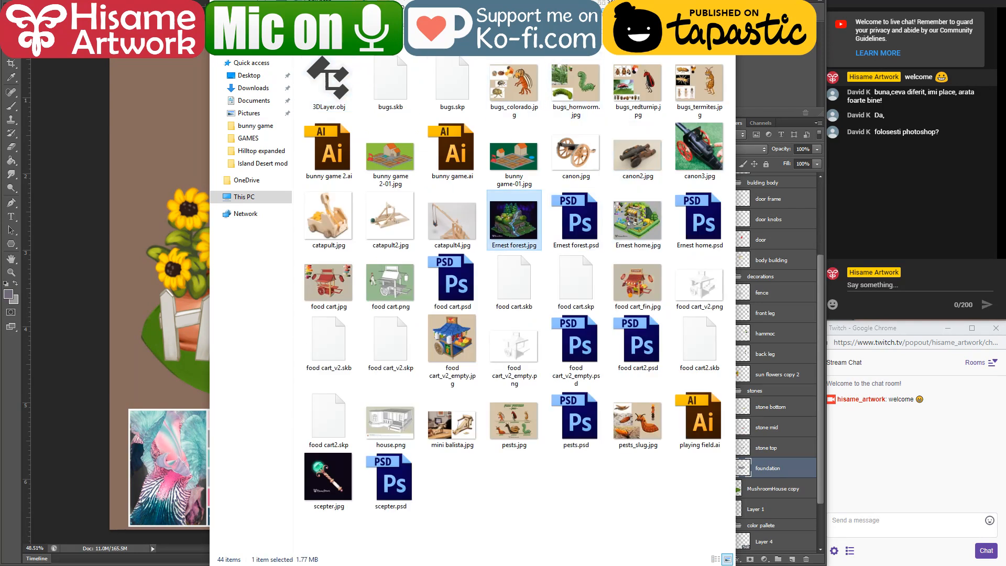
key("Return")
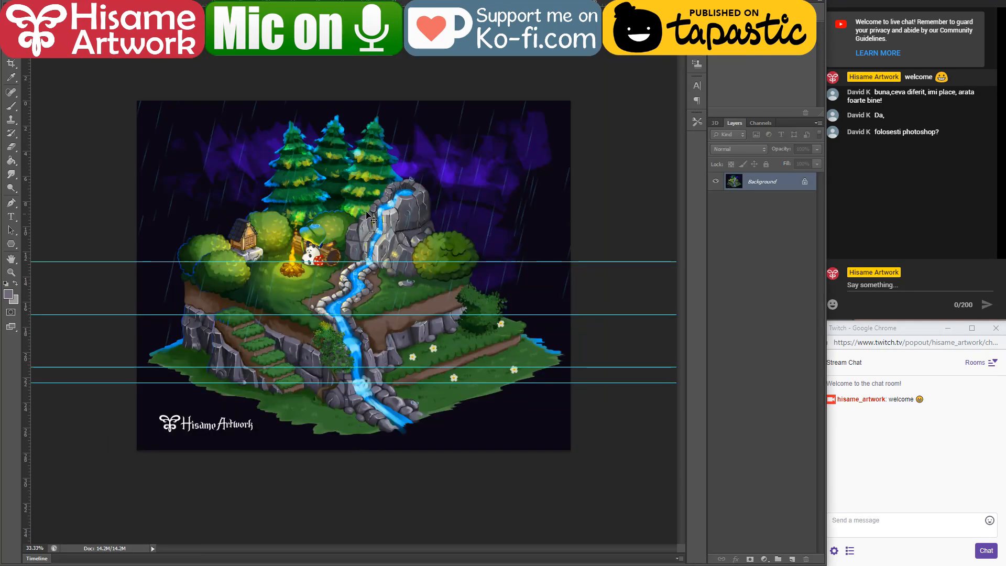
scroll(345, 279, "up", 6)
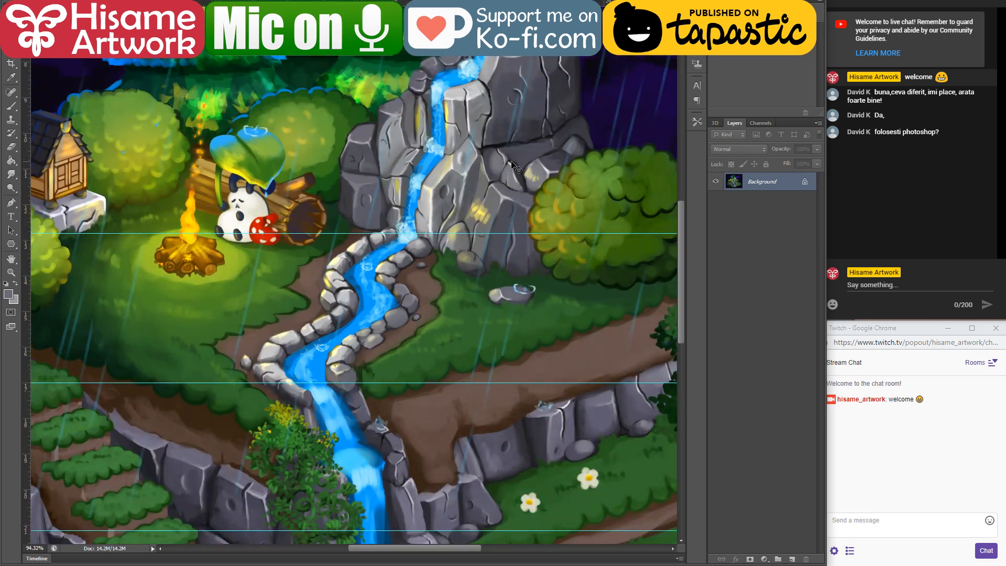
scroll(501, 152, "up", 2)
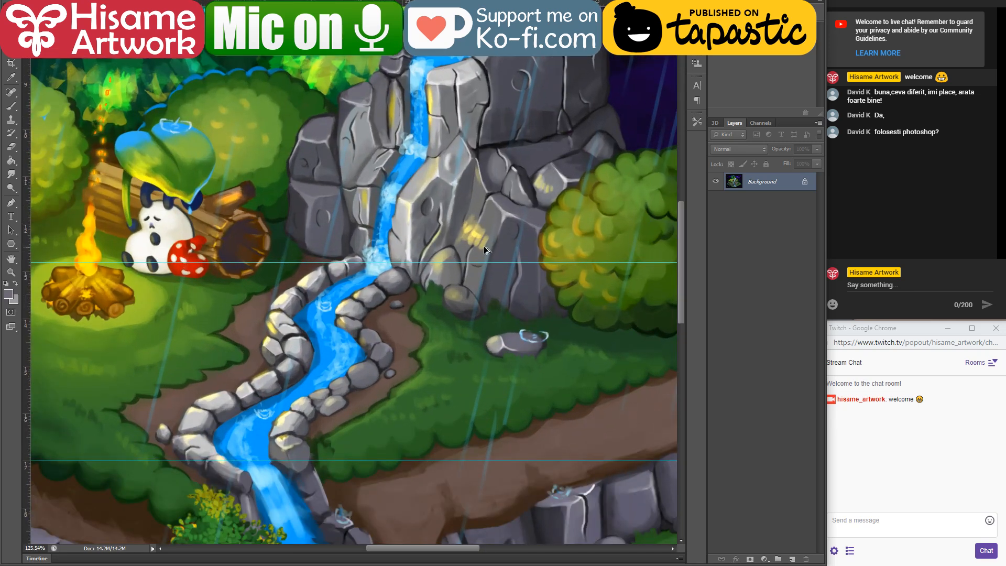
scroll(483, 246, "down", 4)
scroll(483, 246, "up", 1)
key("ctrl+Tab")
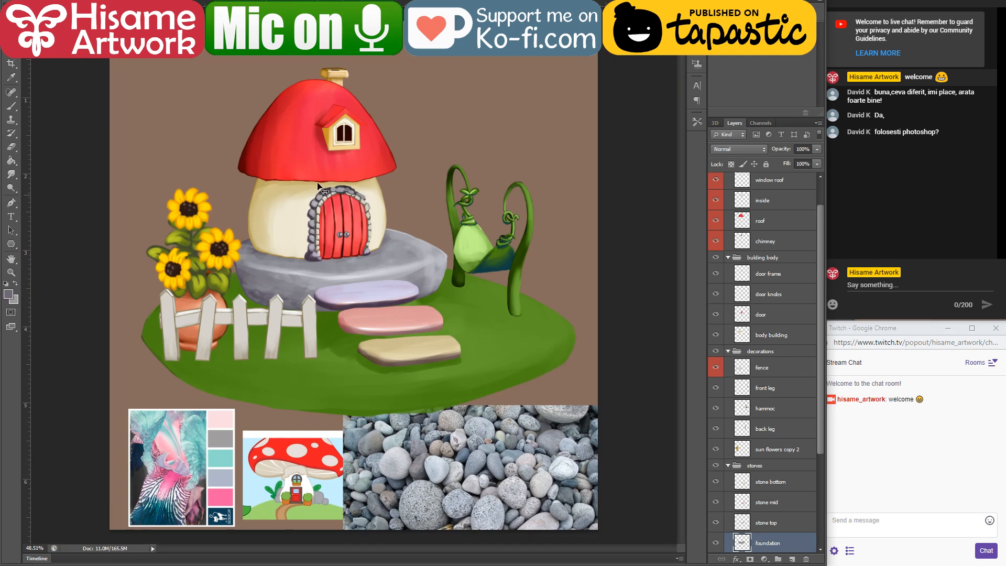
Step: Round off the foundation's pointed right corner with an enlarged Eraser on the foundation layer
scroll(438, 203, "up", 4)
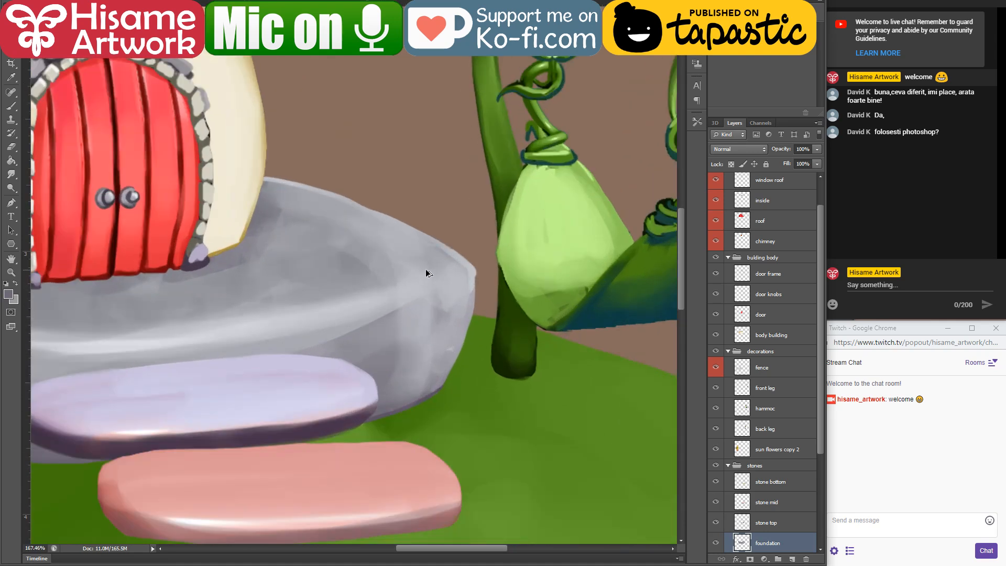
left_click(11, 147)
key("bracketright")
key("bracketright")
key("bracketright")
key("bracketright")
left_click_drag(443, 231, 475, 317)
mouse_move(472, 376)
left_mouse_down()
mouse_move(457, 280)
mouse_move(361, 181)
left_mouse_up()
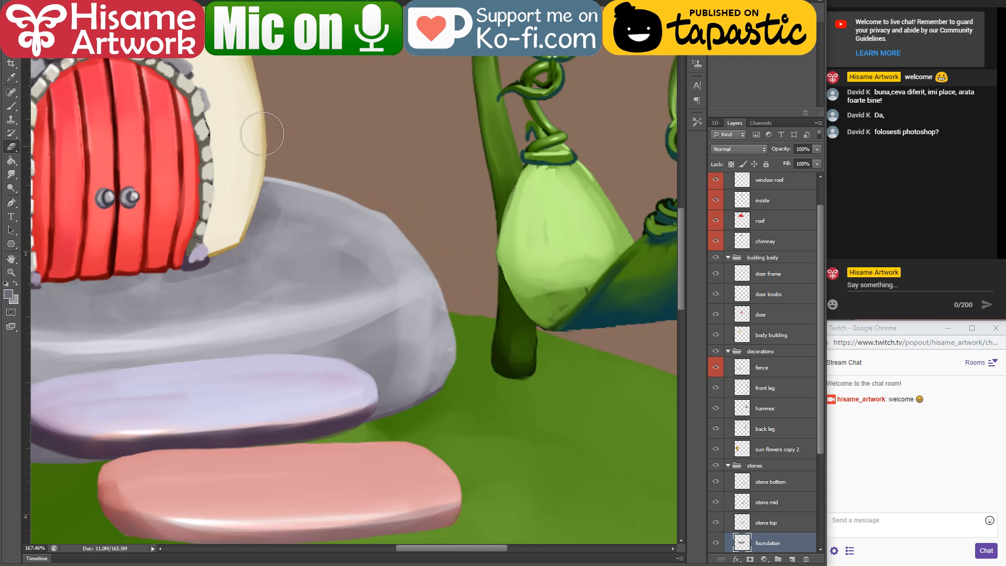
Step: Collapse the stones group and save the file
scroll(325, 244, "down", 12)
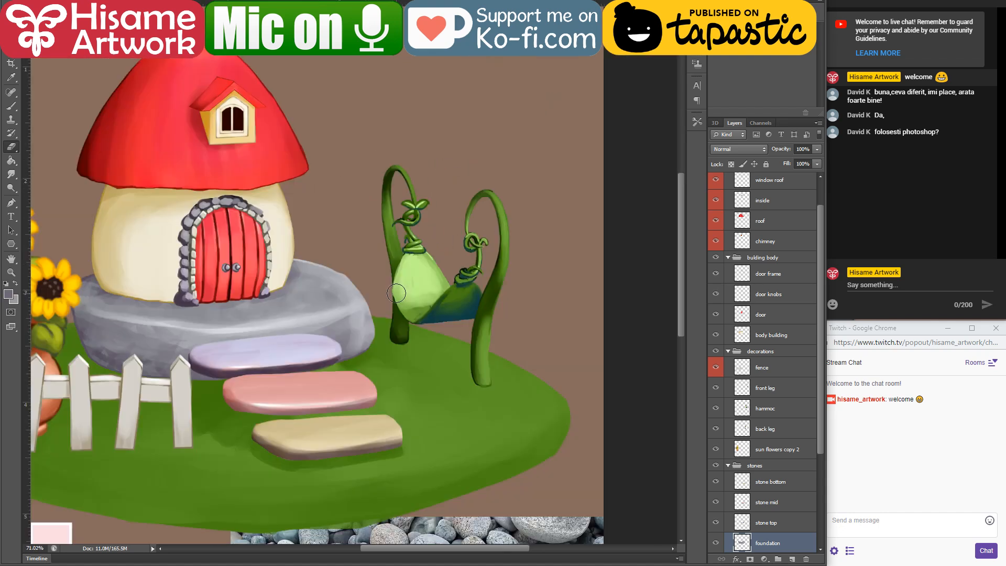
scroll(356, 298, "up", 4)
scroll(349, 298, "up", 2)
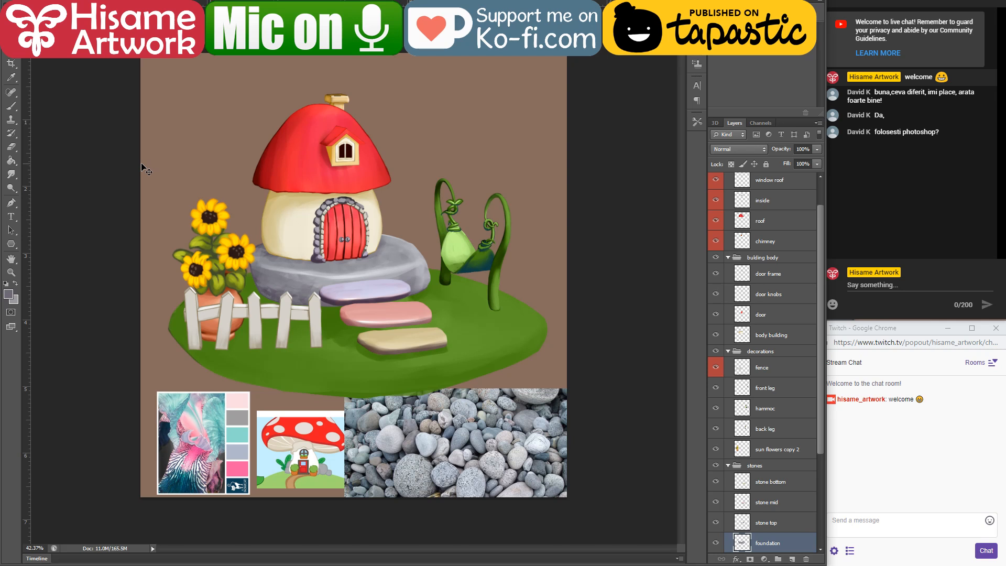
left_click(728, 466)
key("ctrl+s")
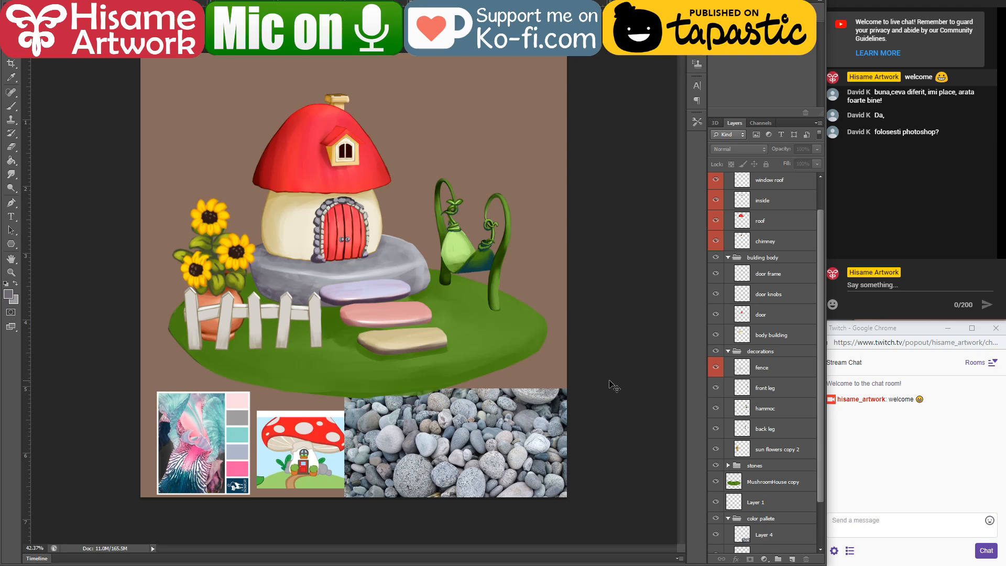
Step: Examine the walls, stonework and garden in the isometric house artwork, then return to the mushroom house document
key("ctrl+Tab")
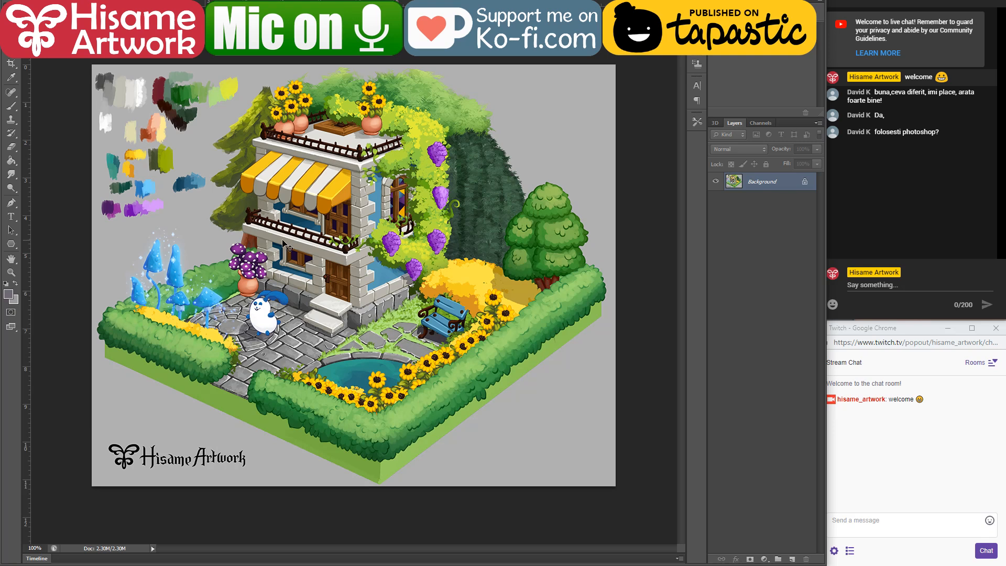
scroll(348, 308, "up", 5)
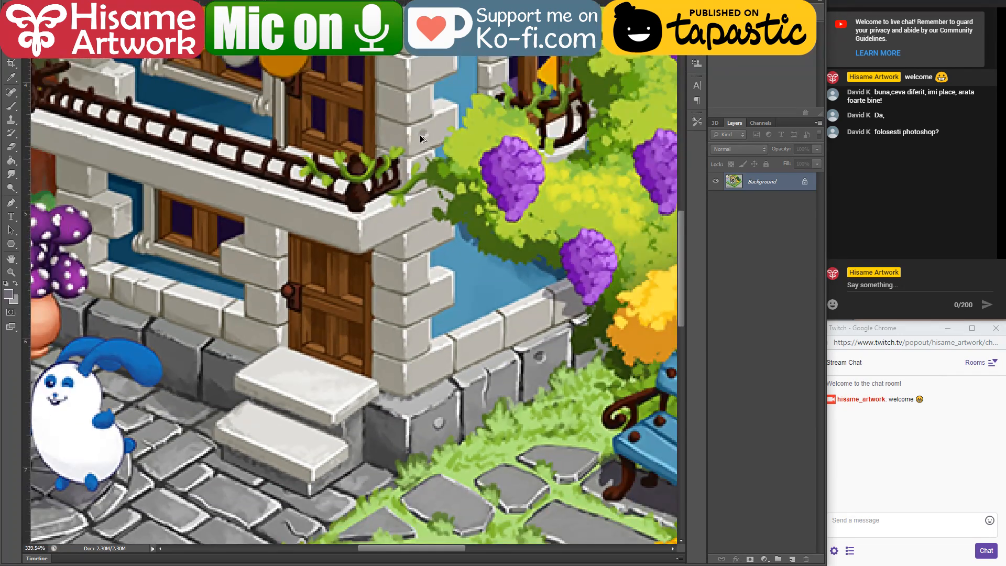
left_click_drag(544, 94, 540, 98)
scroll(540, 98, "up", 5)
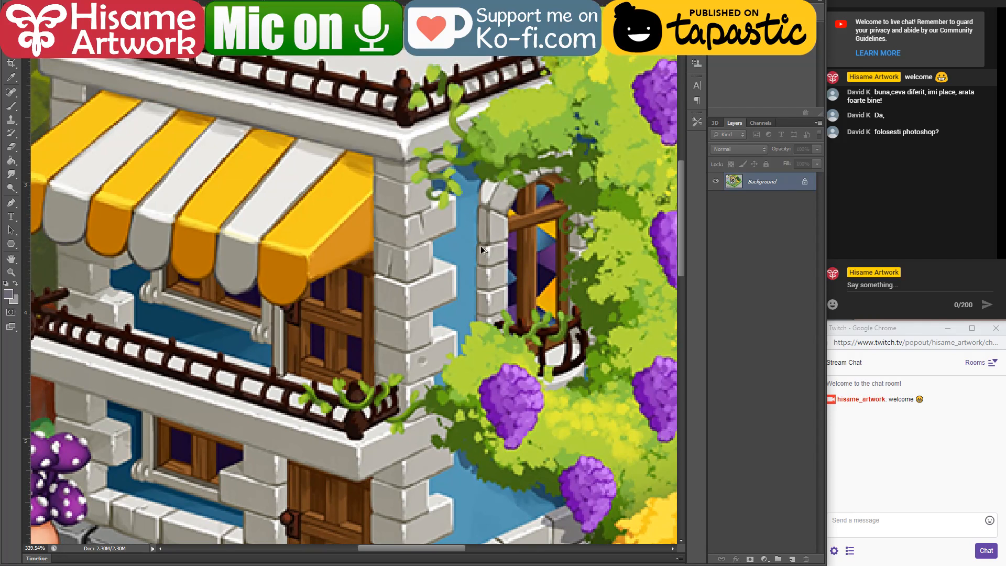
scroll(481, 245, "down", 5)
left_click_drag(461, 306, 424, 195)
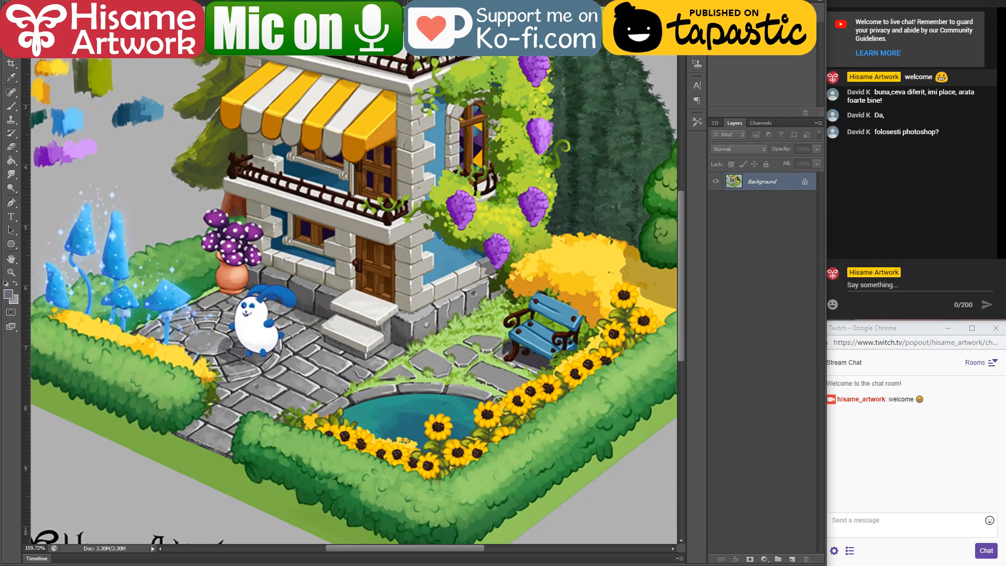
left_click(314, 3)
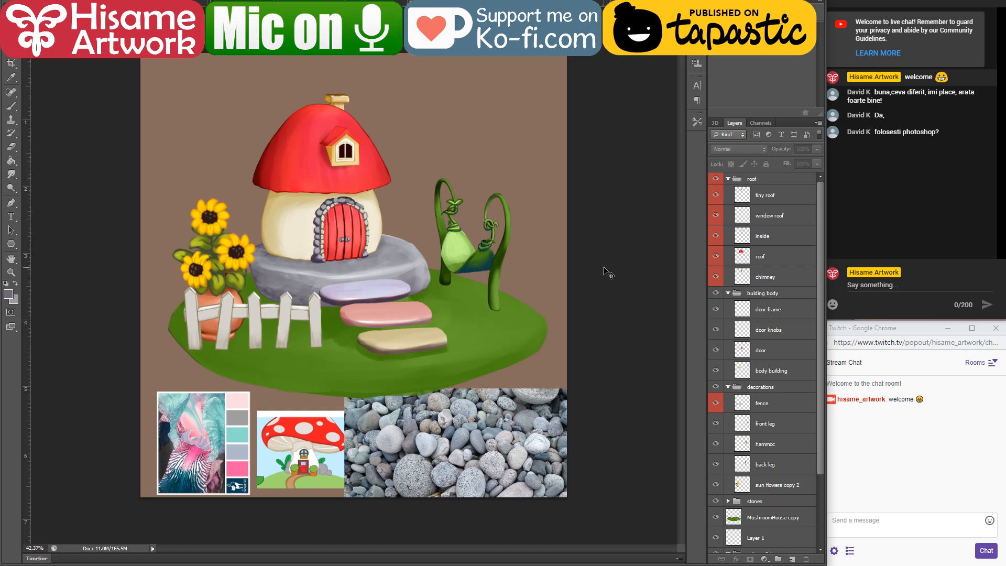
Step: Try a copy of the fence in front of the hammock with its left part cut away, then delete the copy
left_click_drag(328, 315, 496, 307)
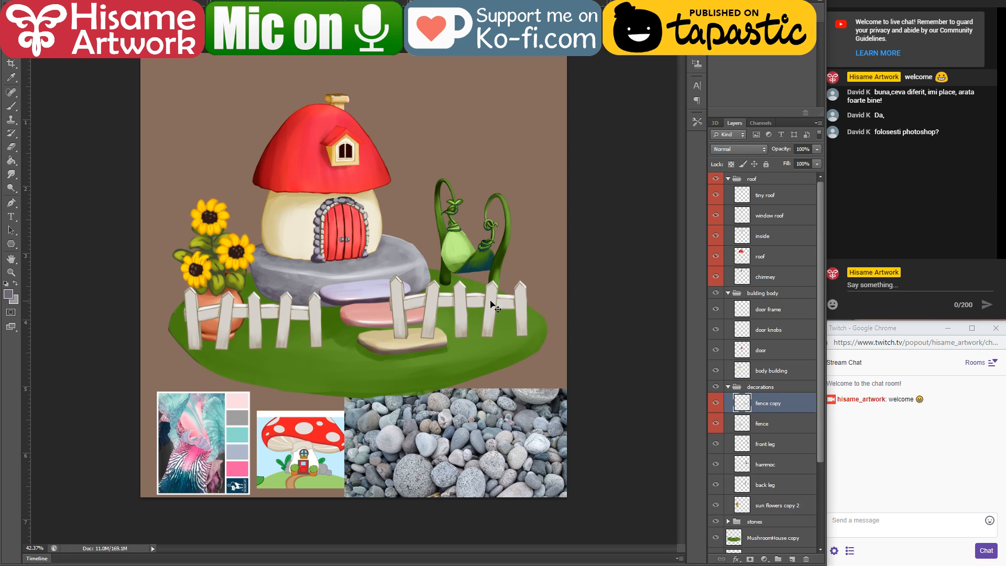
left_click_drag(329, 233, 451, 369)
key("Delete")
key("ctrl+d")
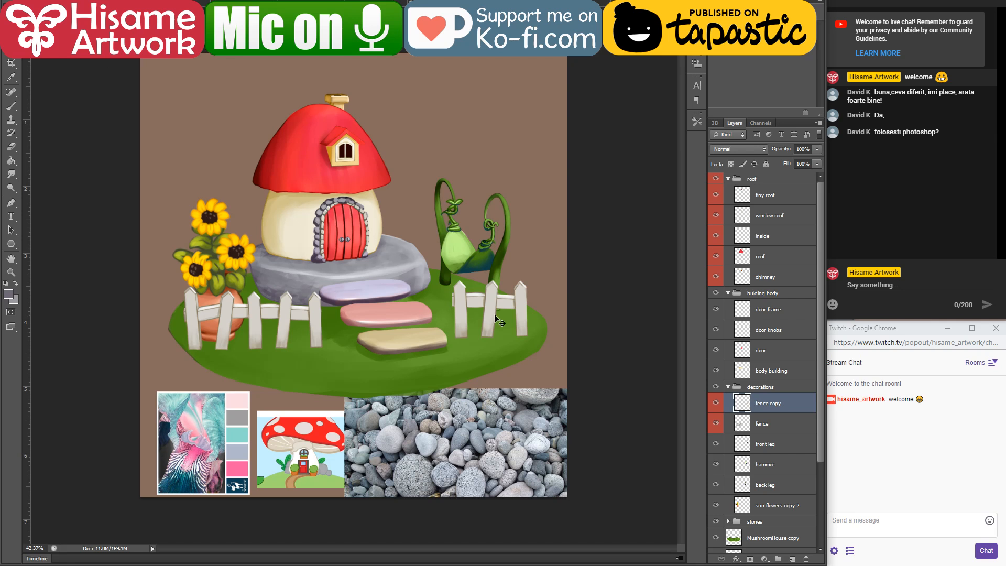
key("Delete")
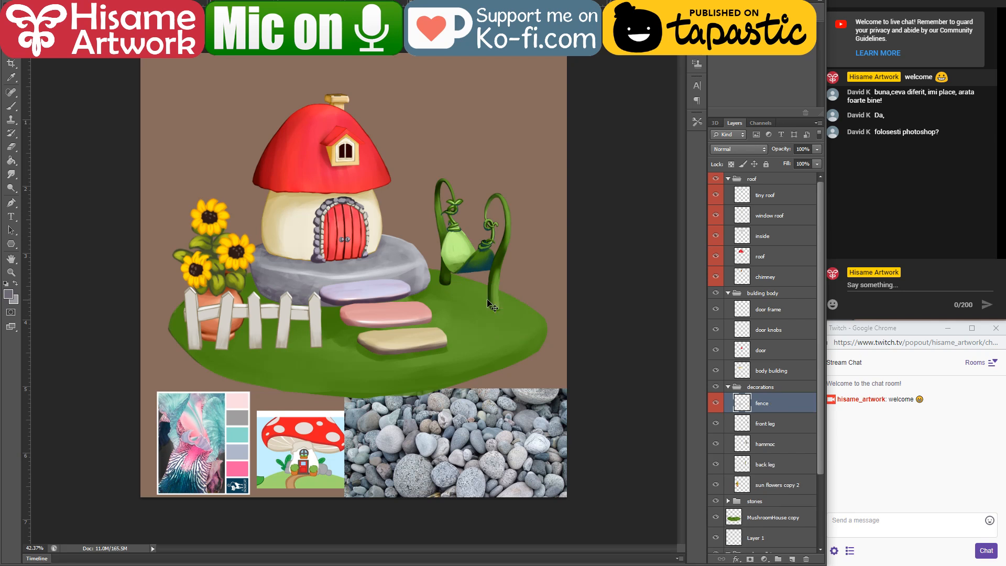